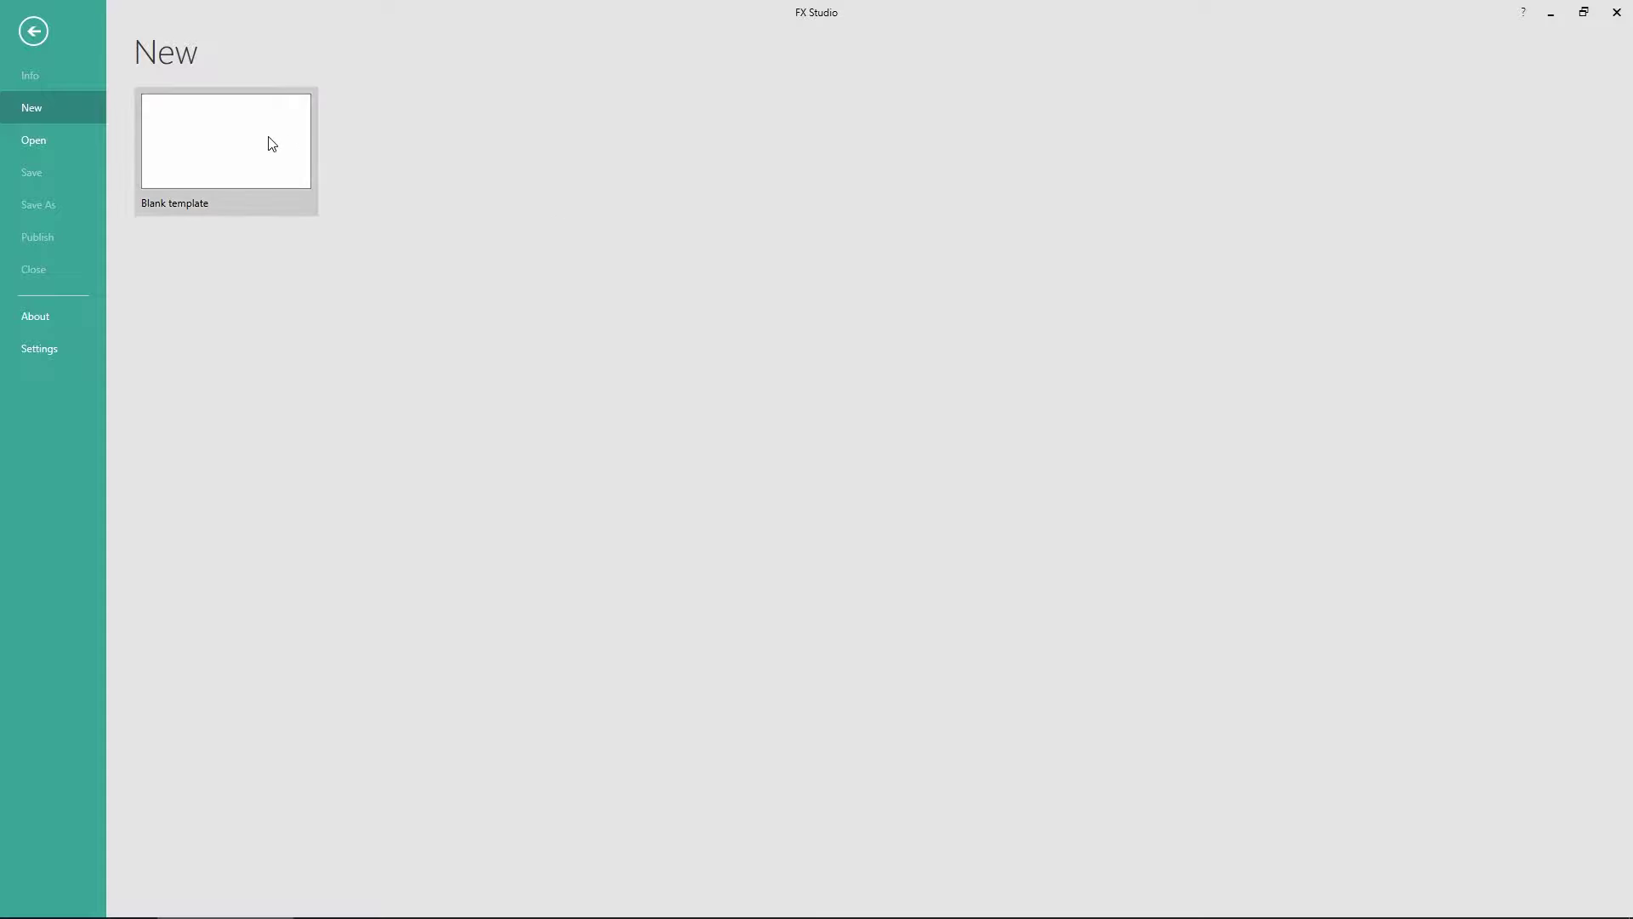
Start Project1 from the Blank template and browse the full Elements gallery
left_click(266, 145)
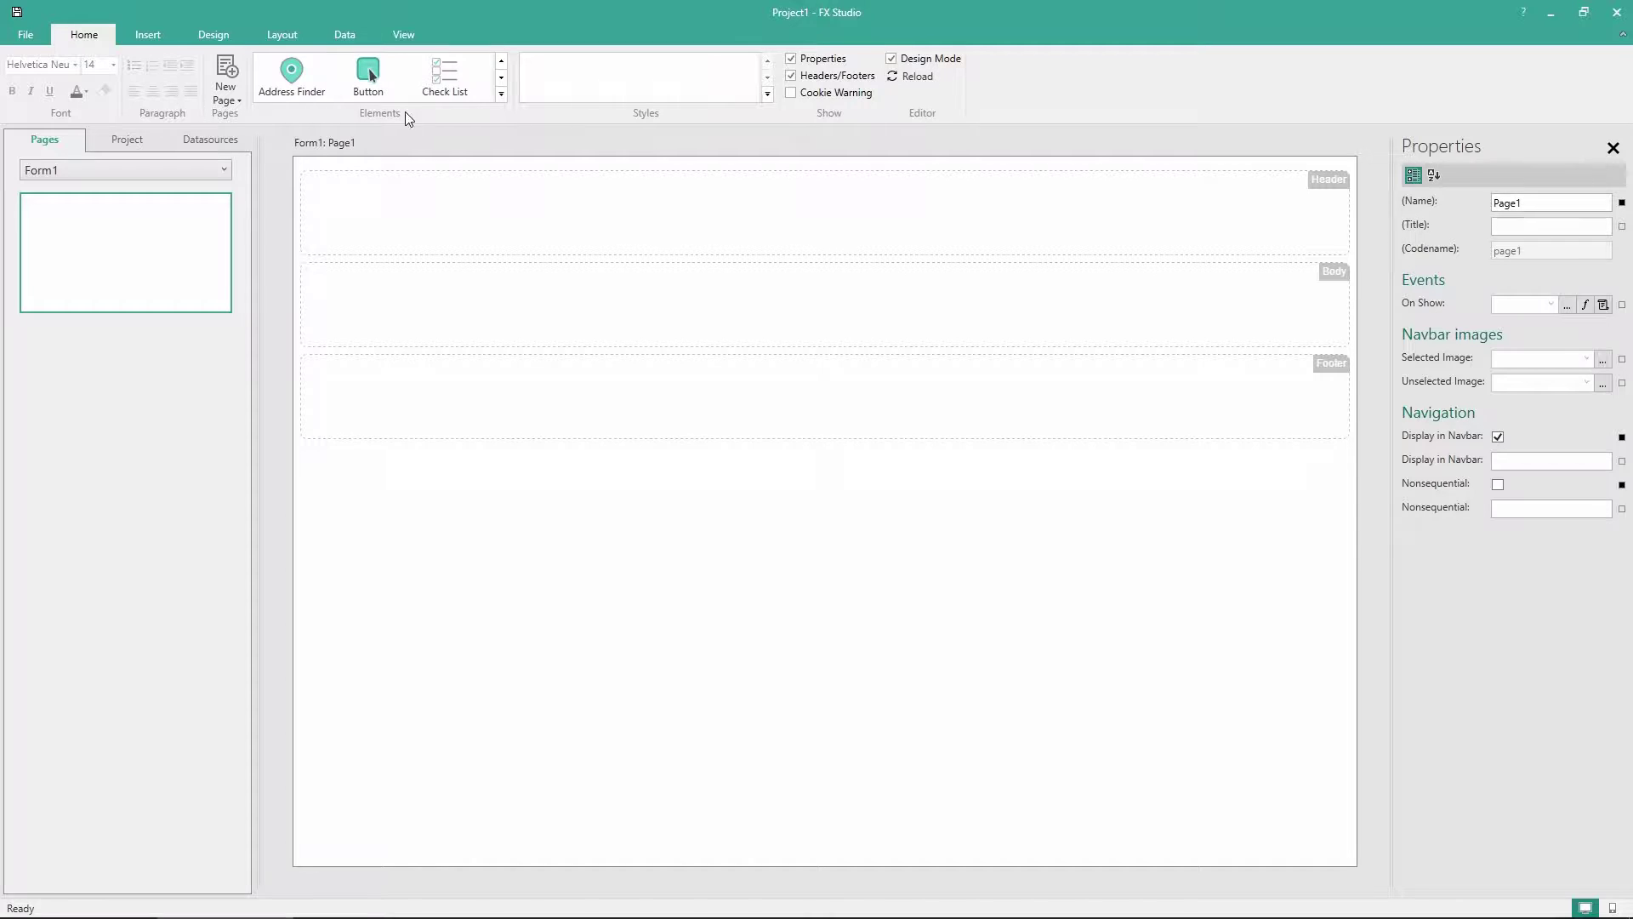
left_click(502, 95)
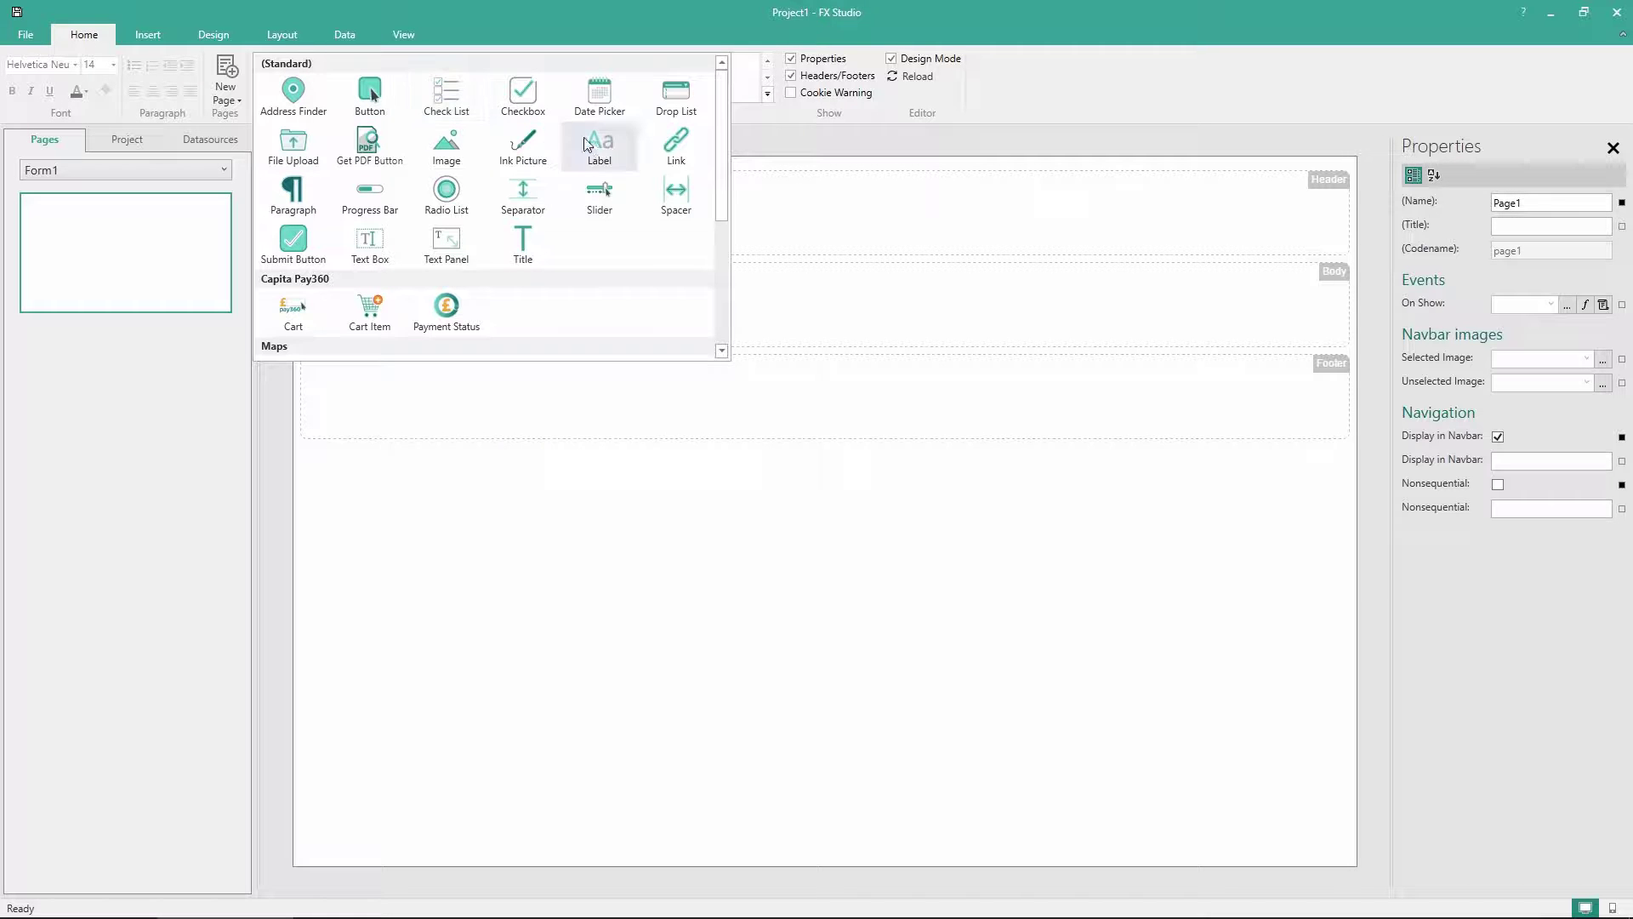
left_click_drag(723, 148, 723, 269)
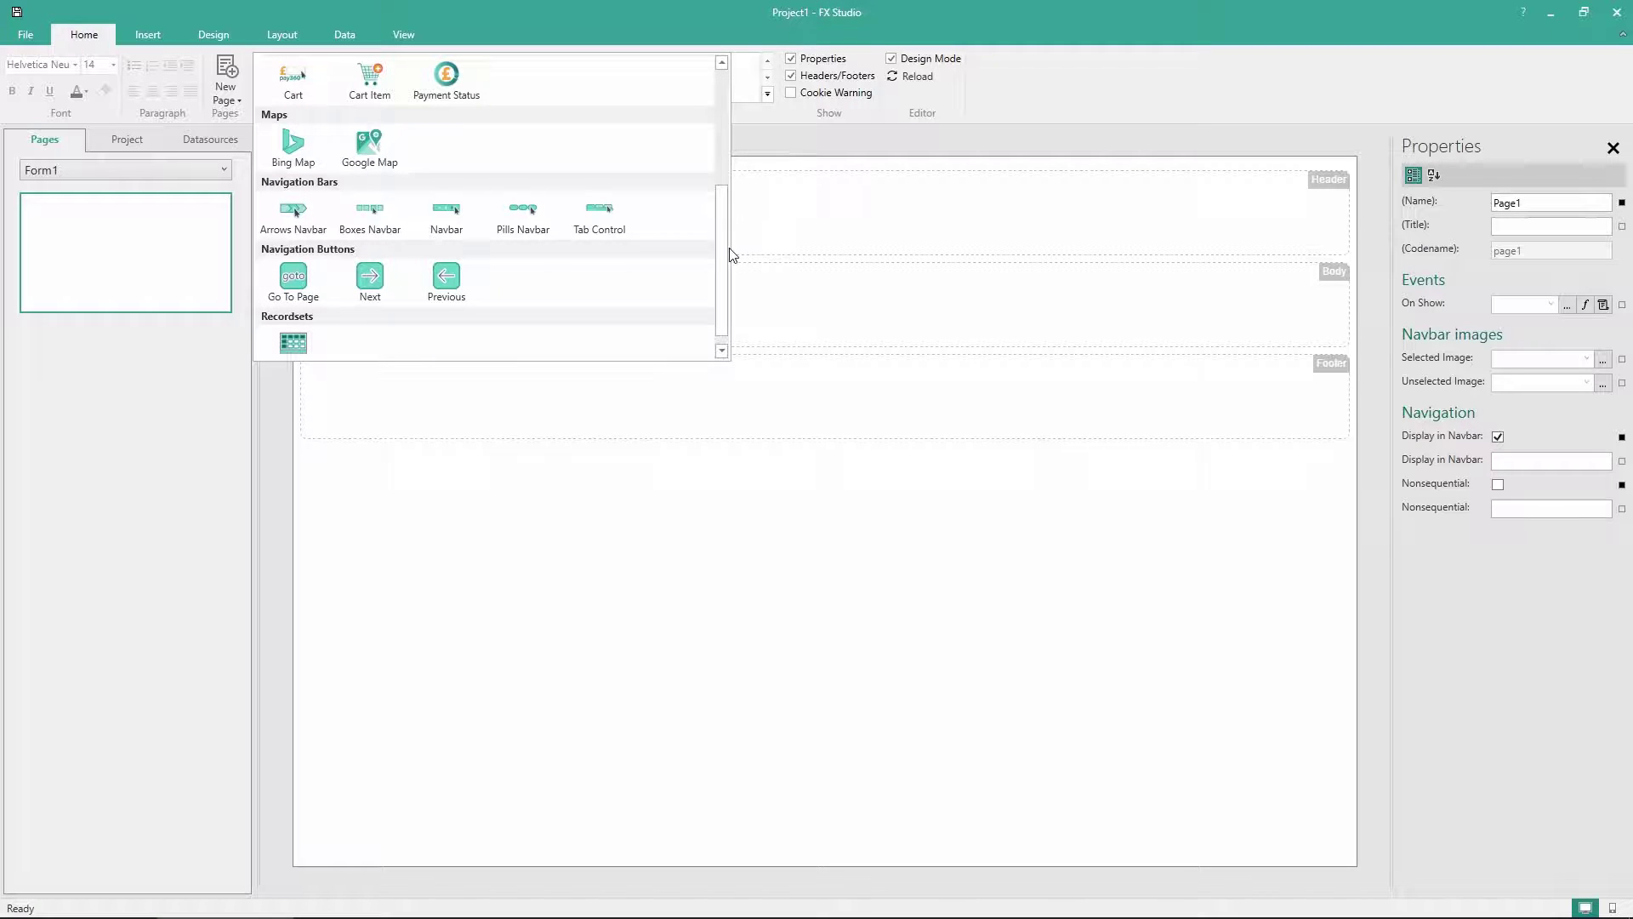
left_click_drag(723, 271, 723, 77)
left_click(706, 22)
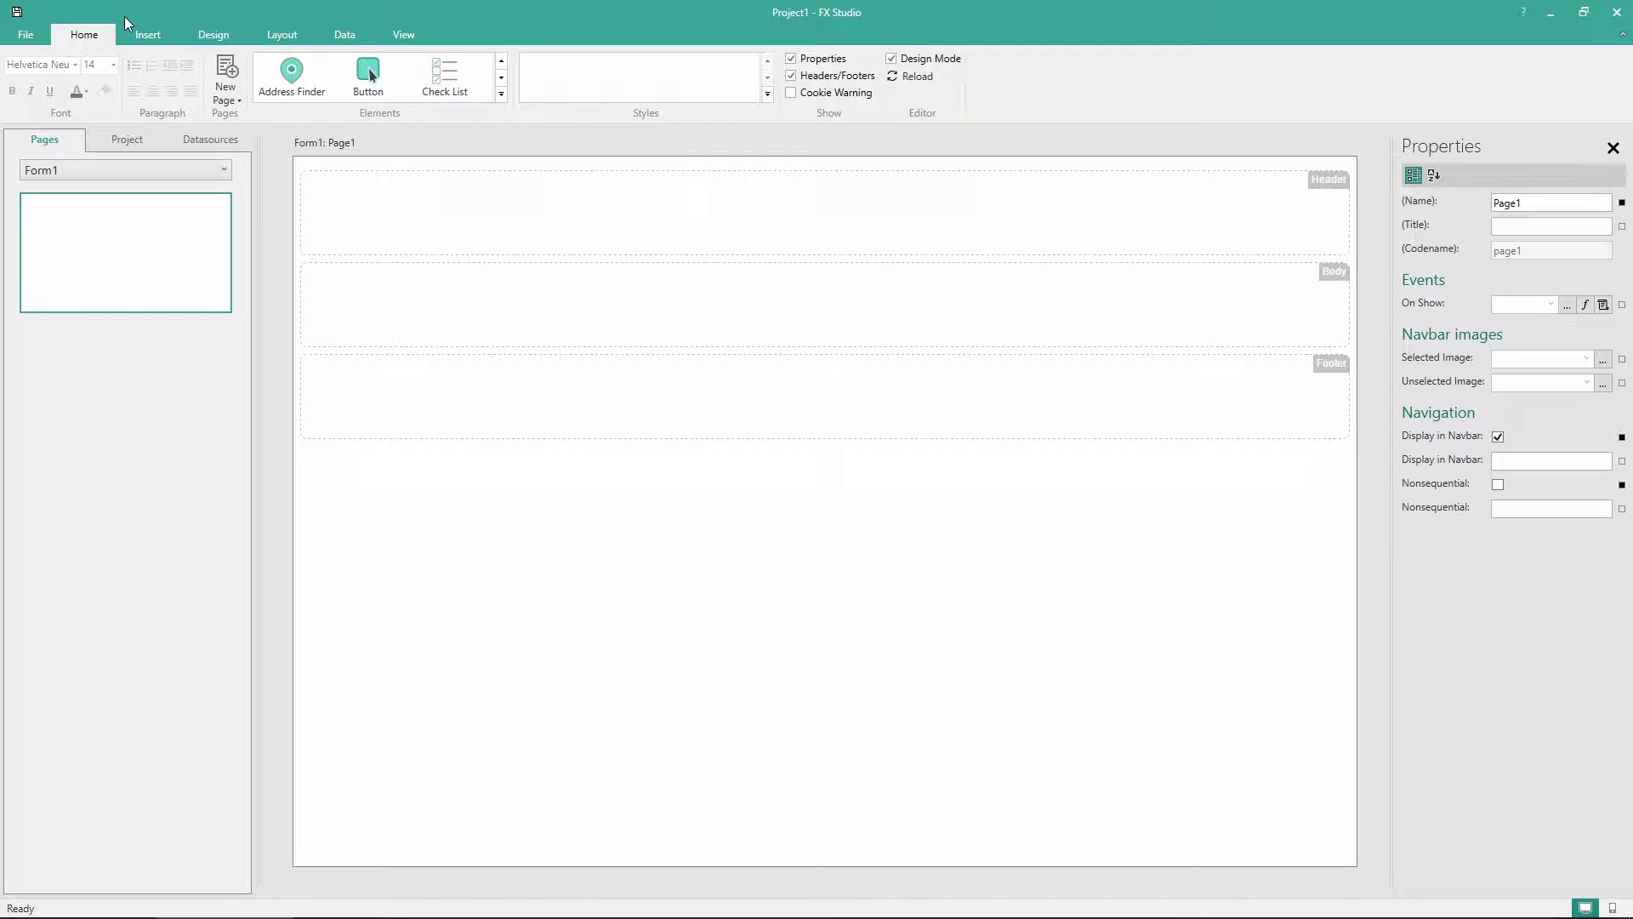
left_click(146, 34)
left_click(216, 35)
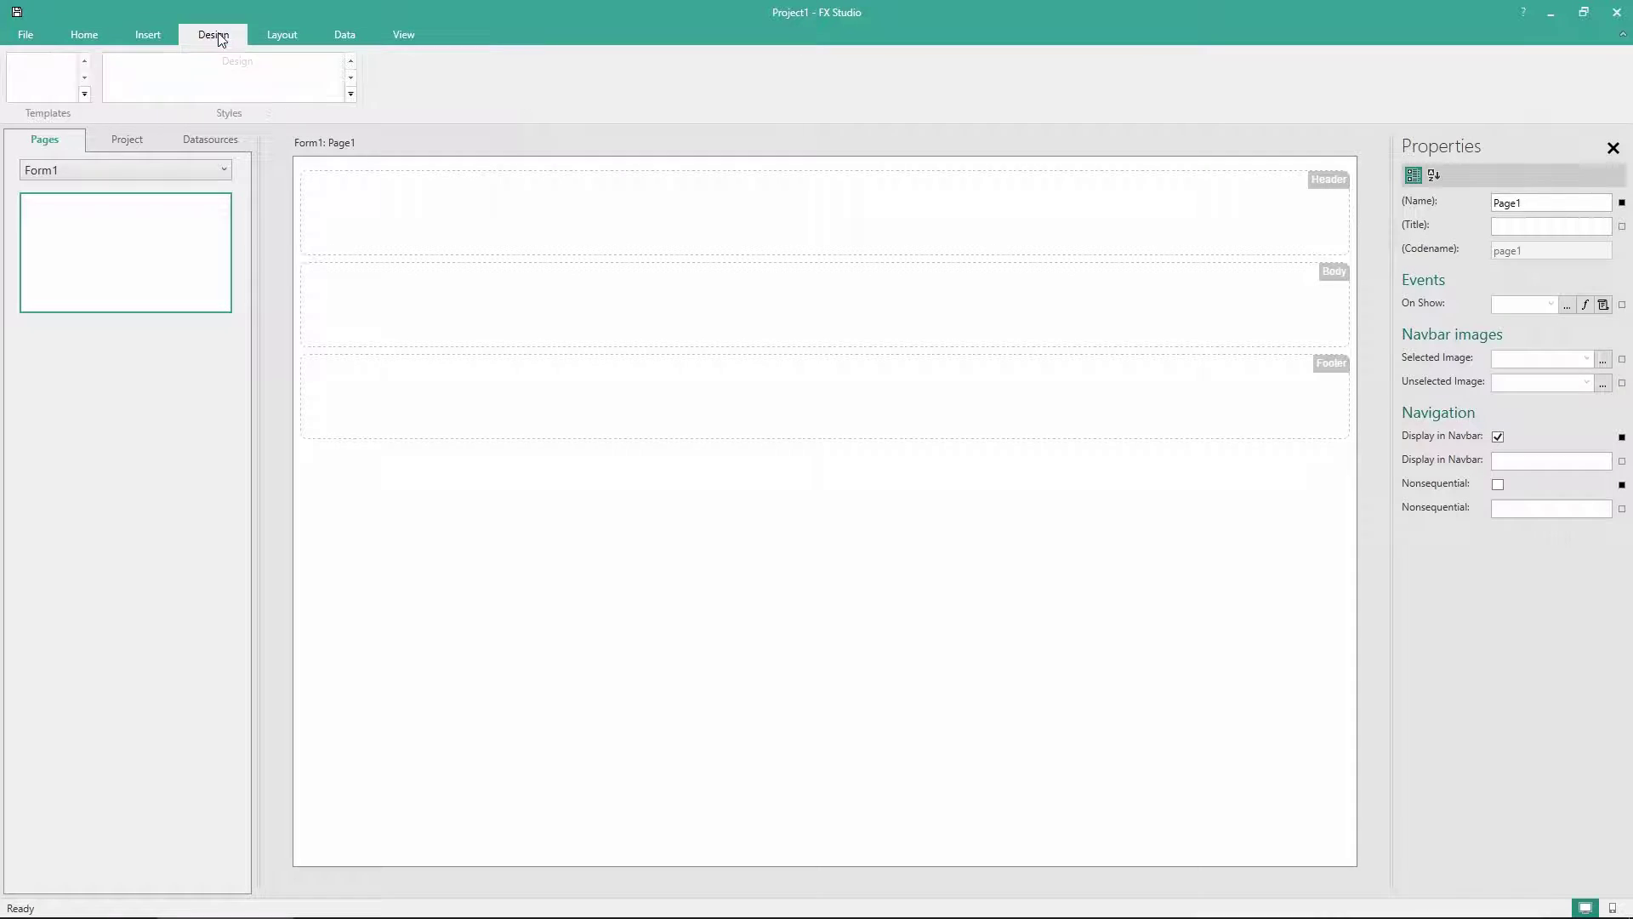
left_click(279, 36)
left_click(341, 36)
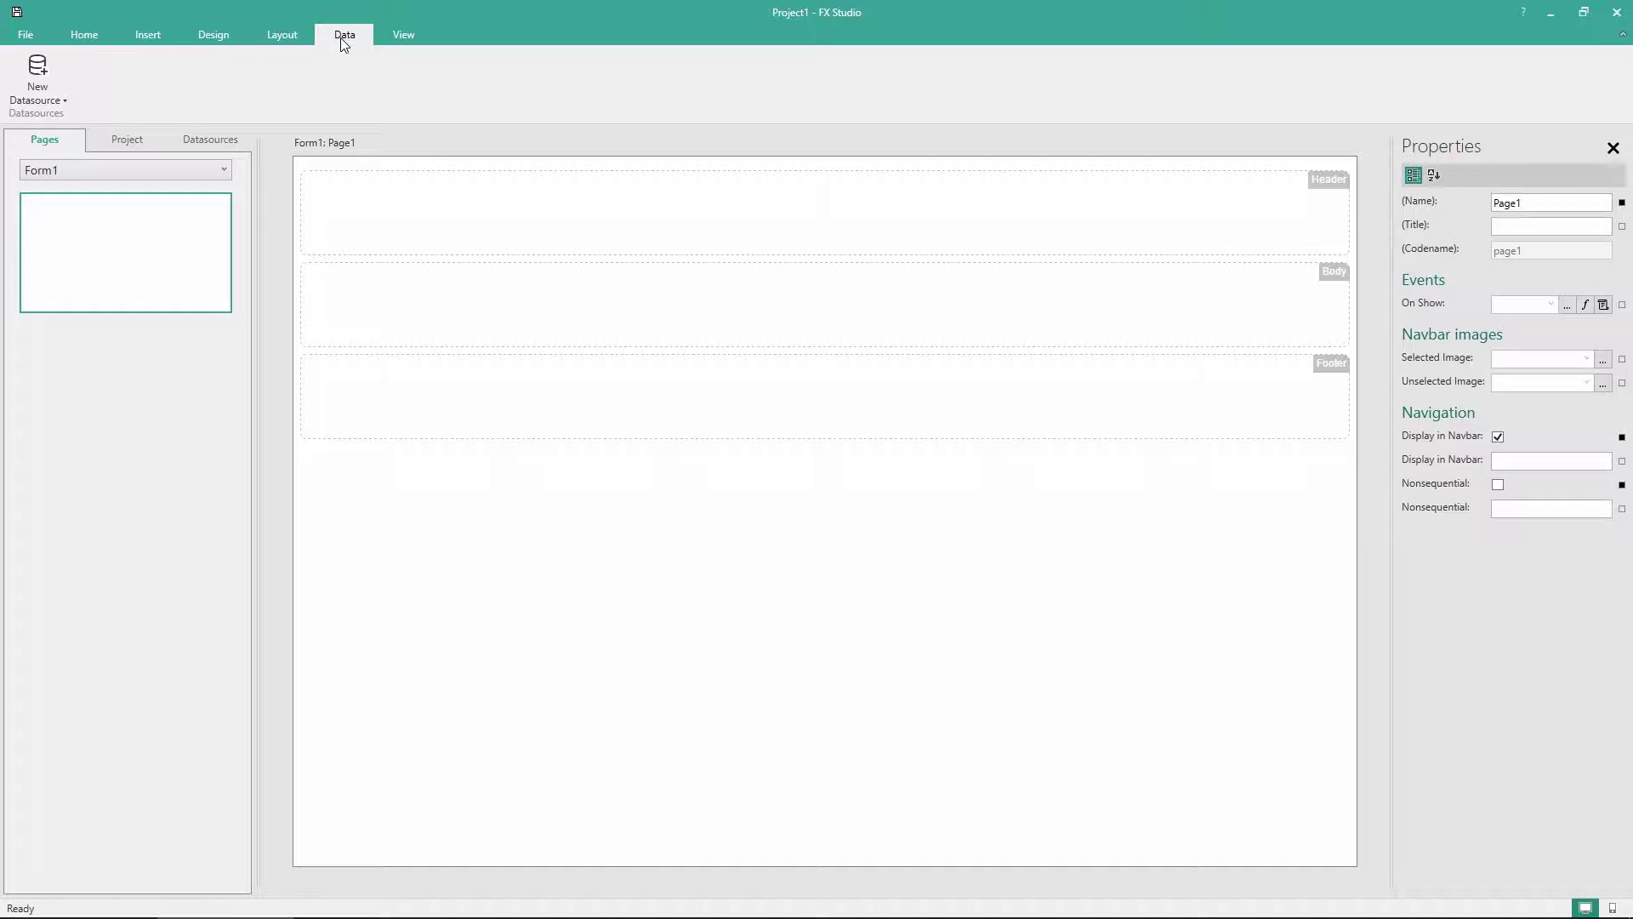
left_click(85, 36)
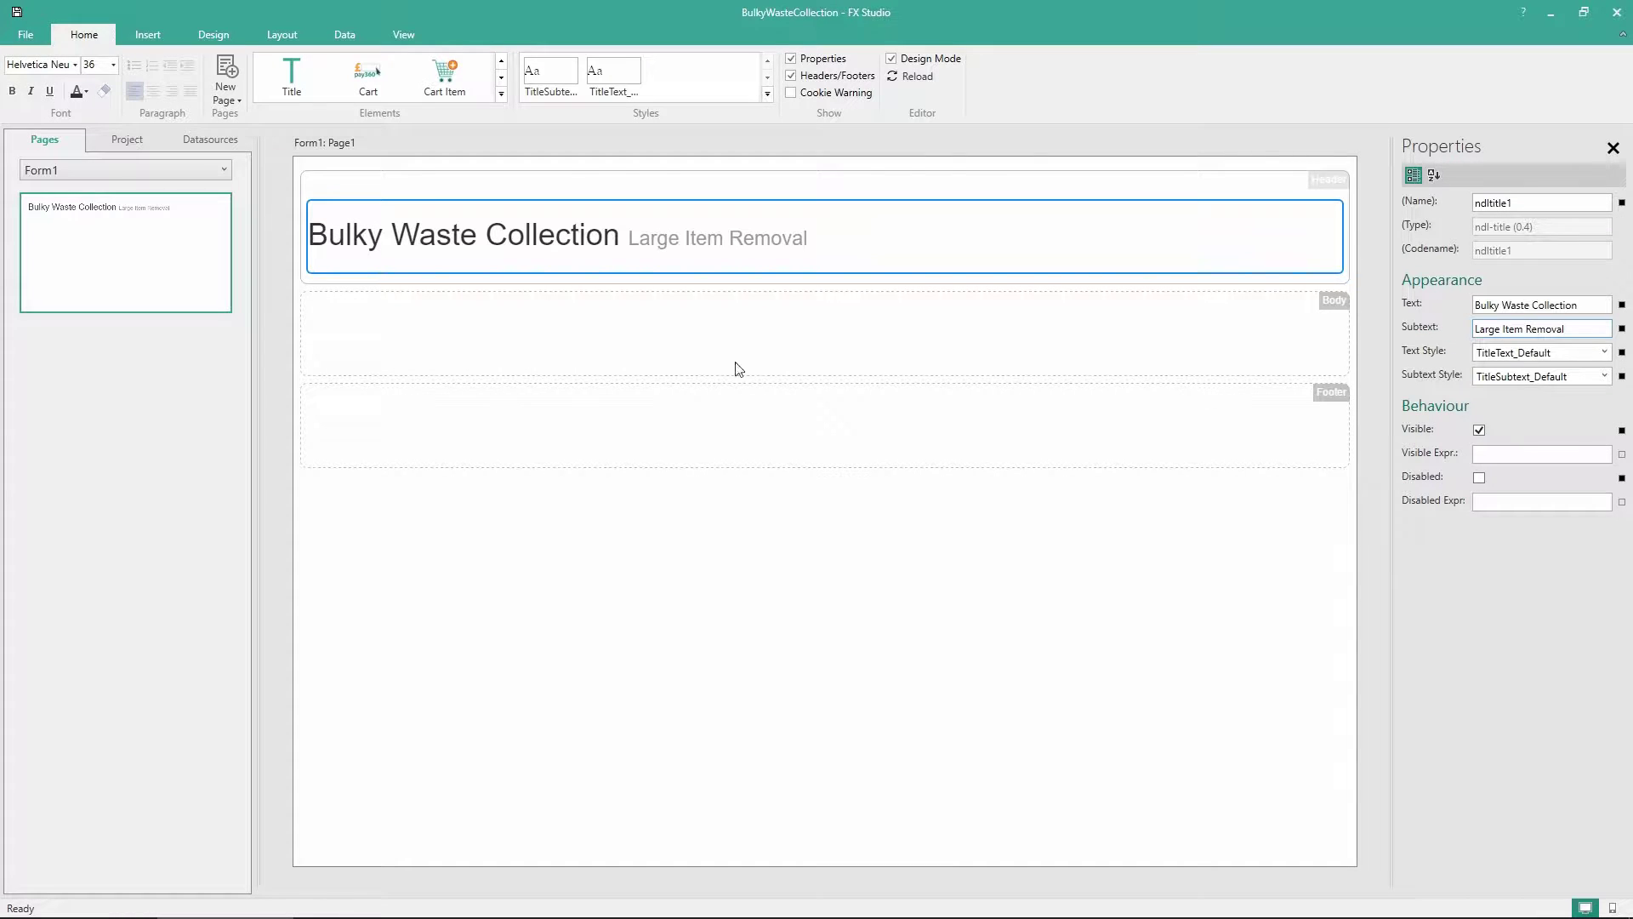
Deselect the finished 'Bulky Waste Collection' title to show Page1's properties, then expand the Elements gallery
left_click(783, 613)
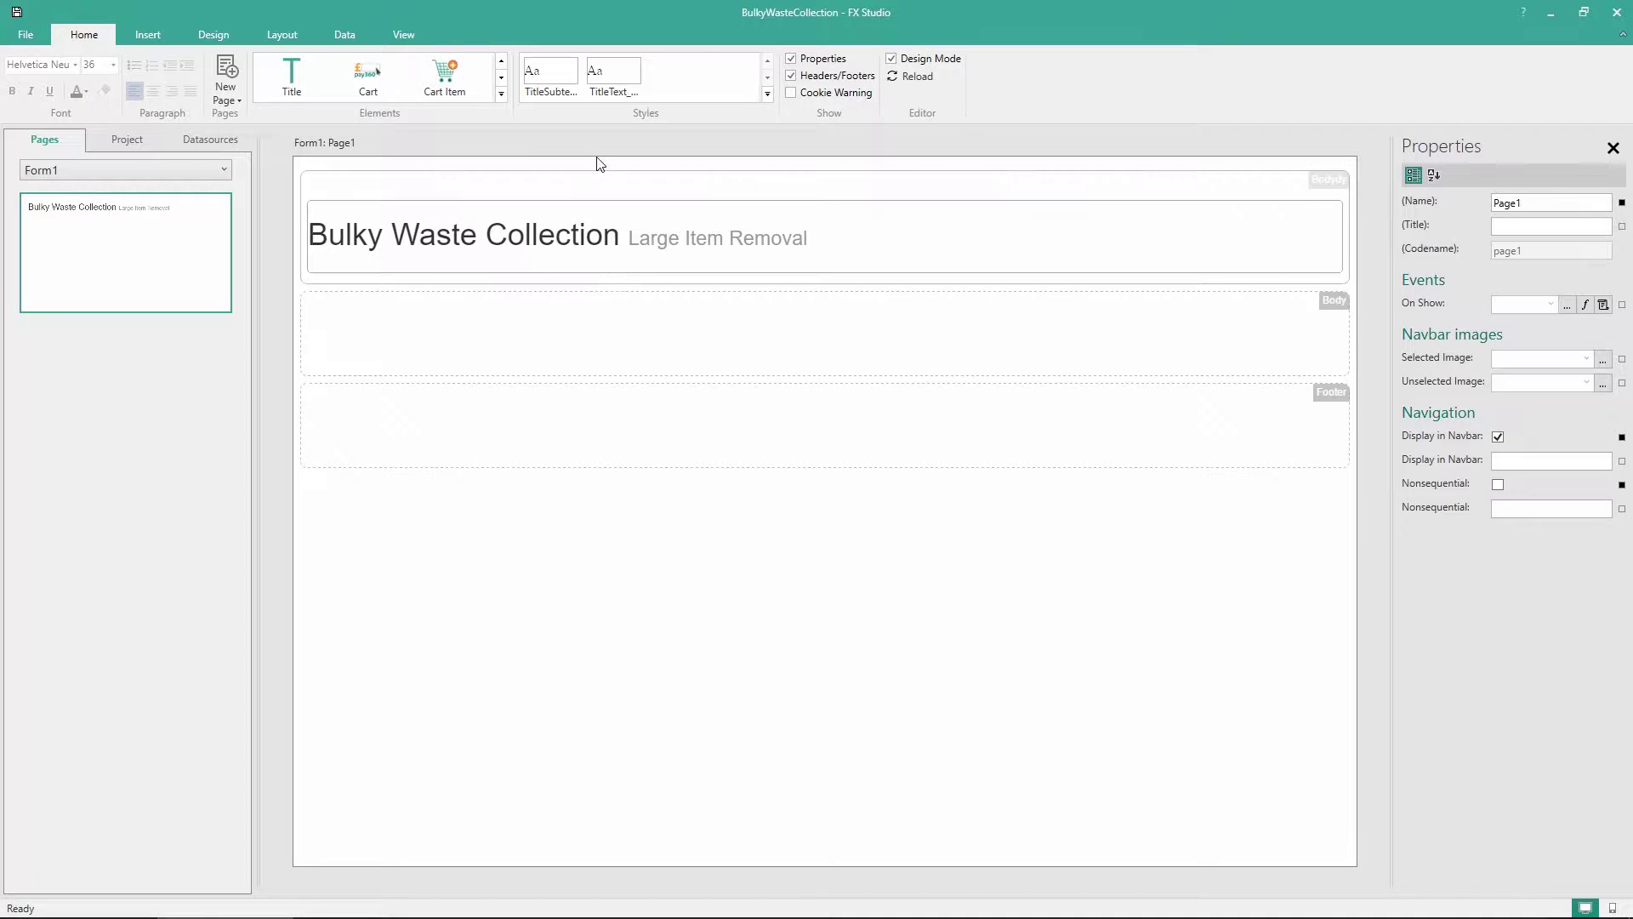
left_click(501, 95)
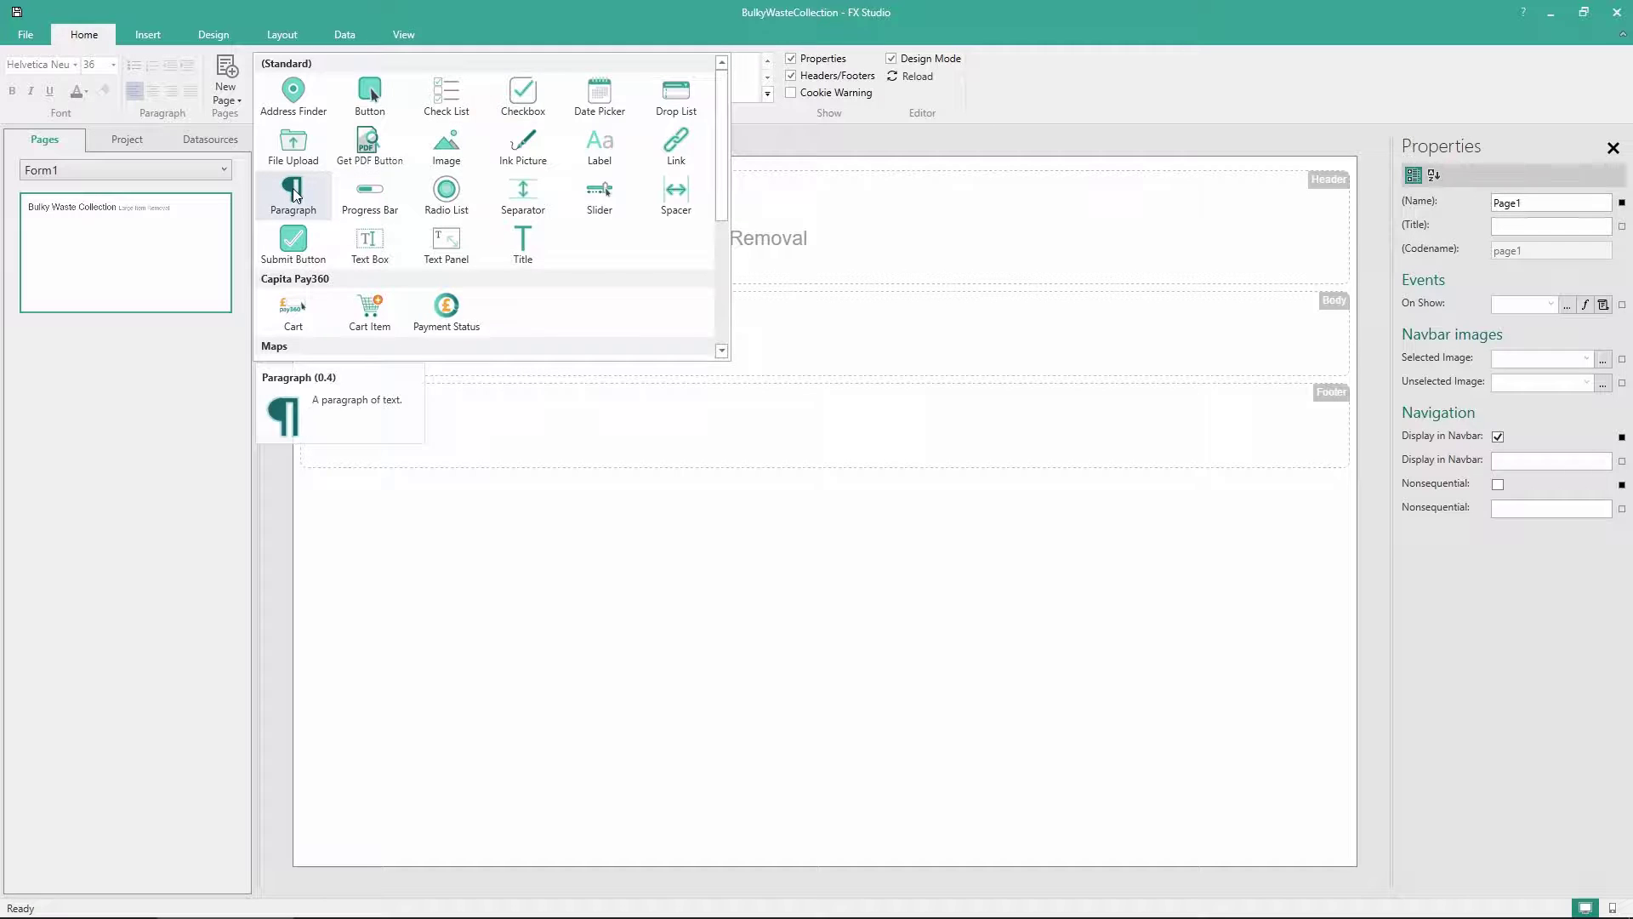
Add a Paragraph to Page1's body and paste the Bulky Waste Collection welcome text over its placeholder
left_click_drag(295, 195, 527, 334)
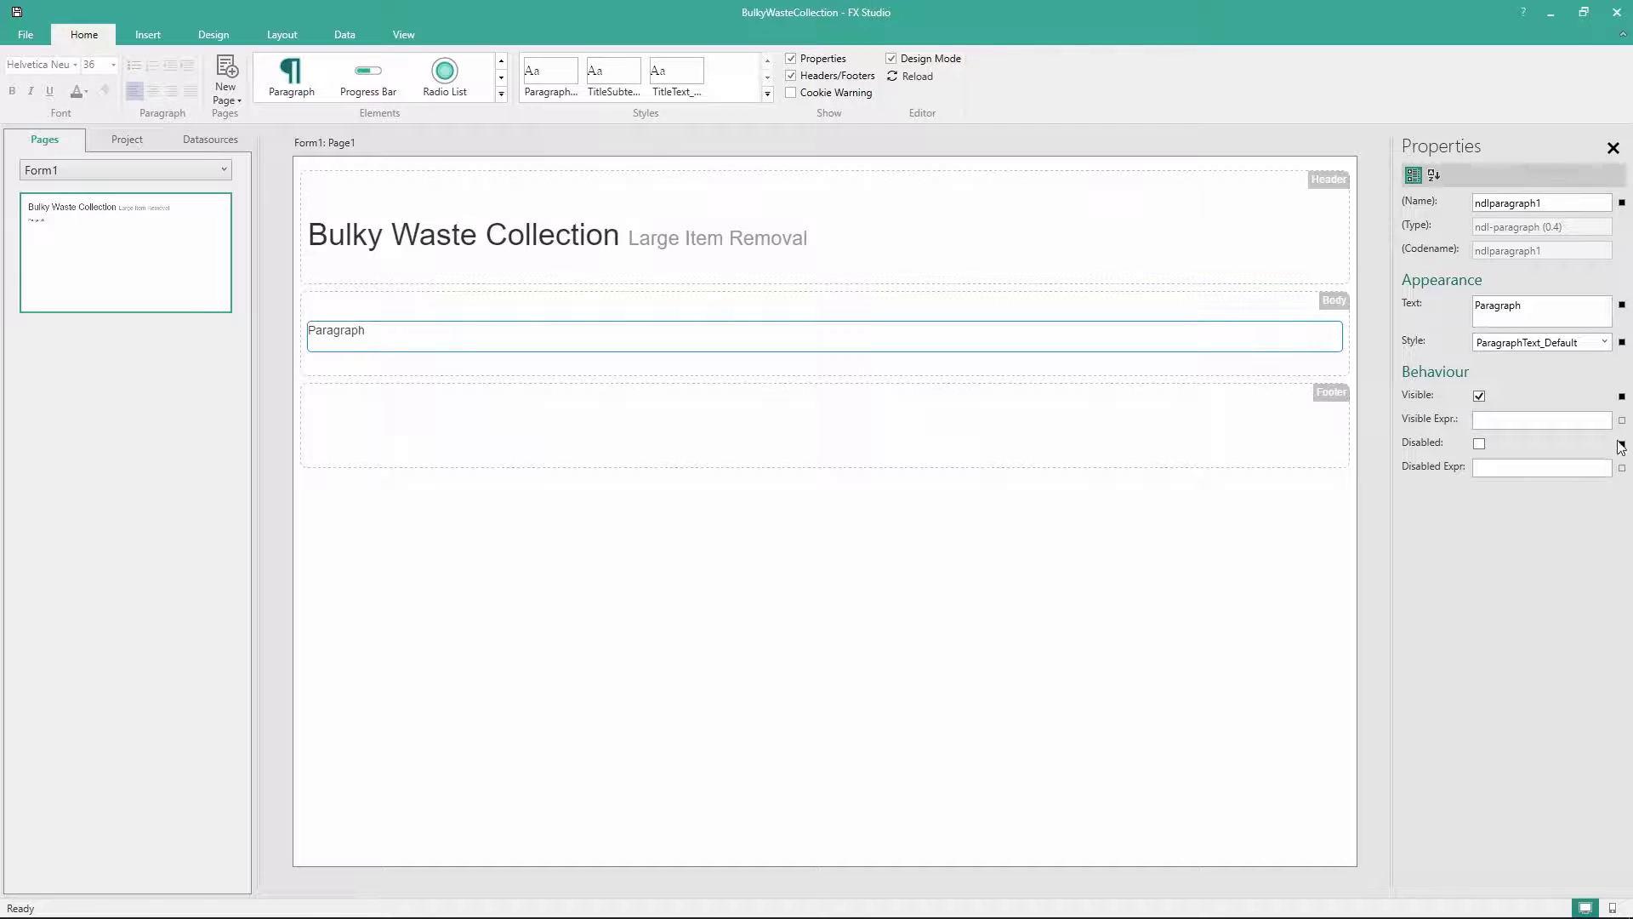
left_click(338, 334)
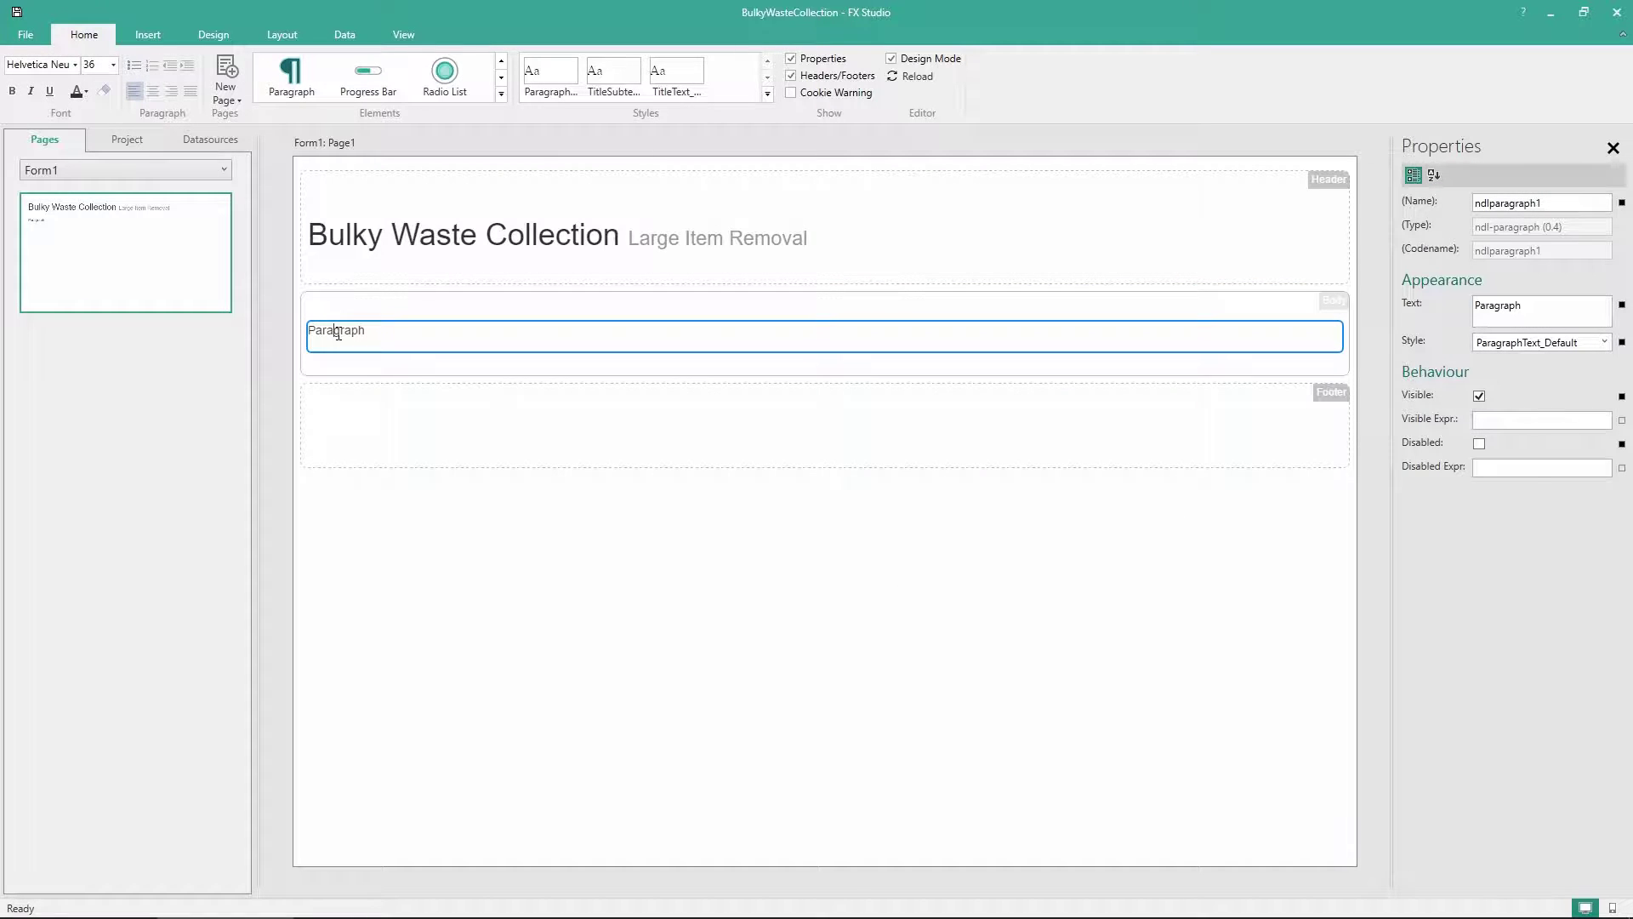
double_click(338, 334)
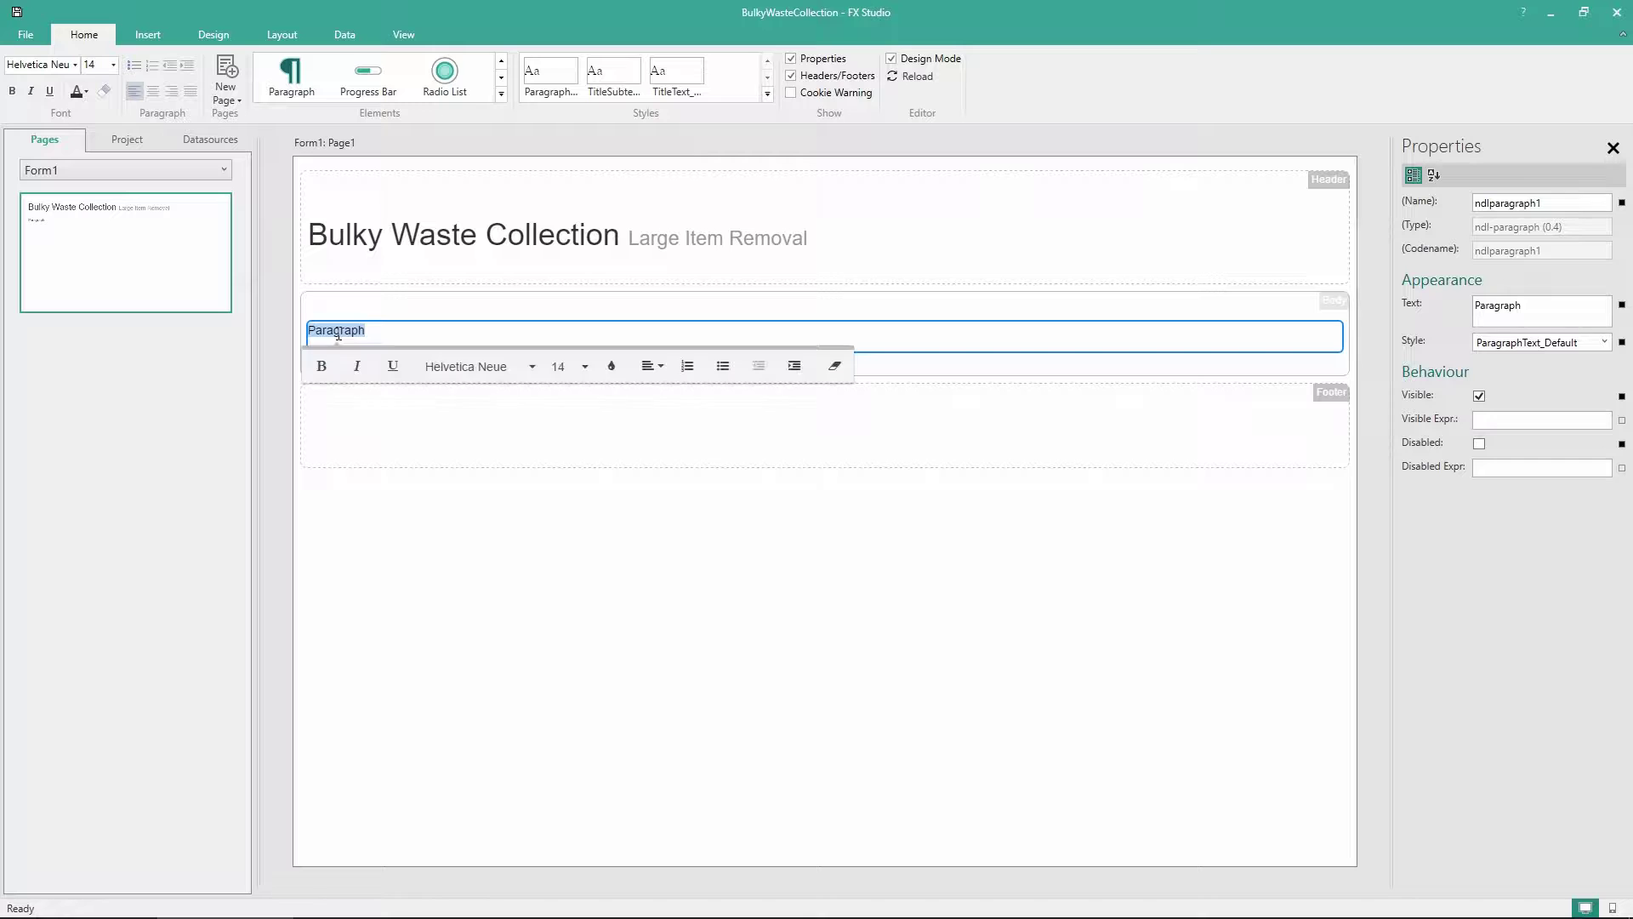
key("ctrl+v")
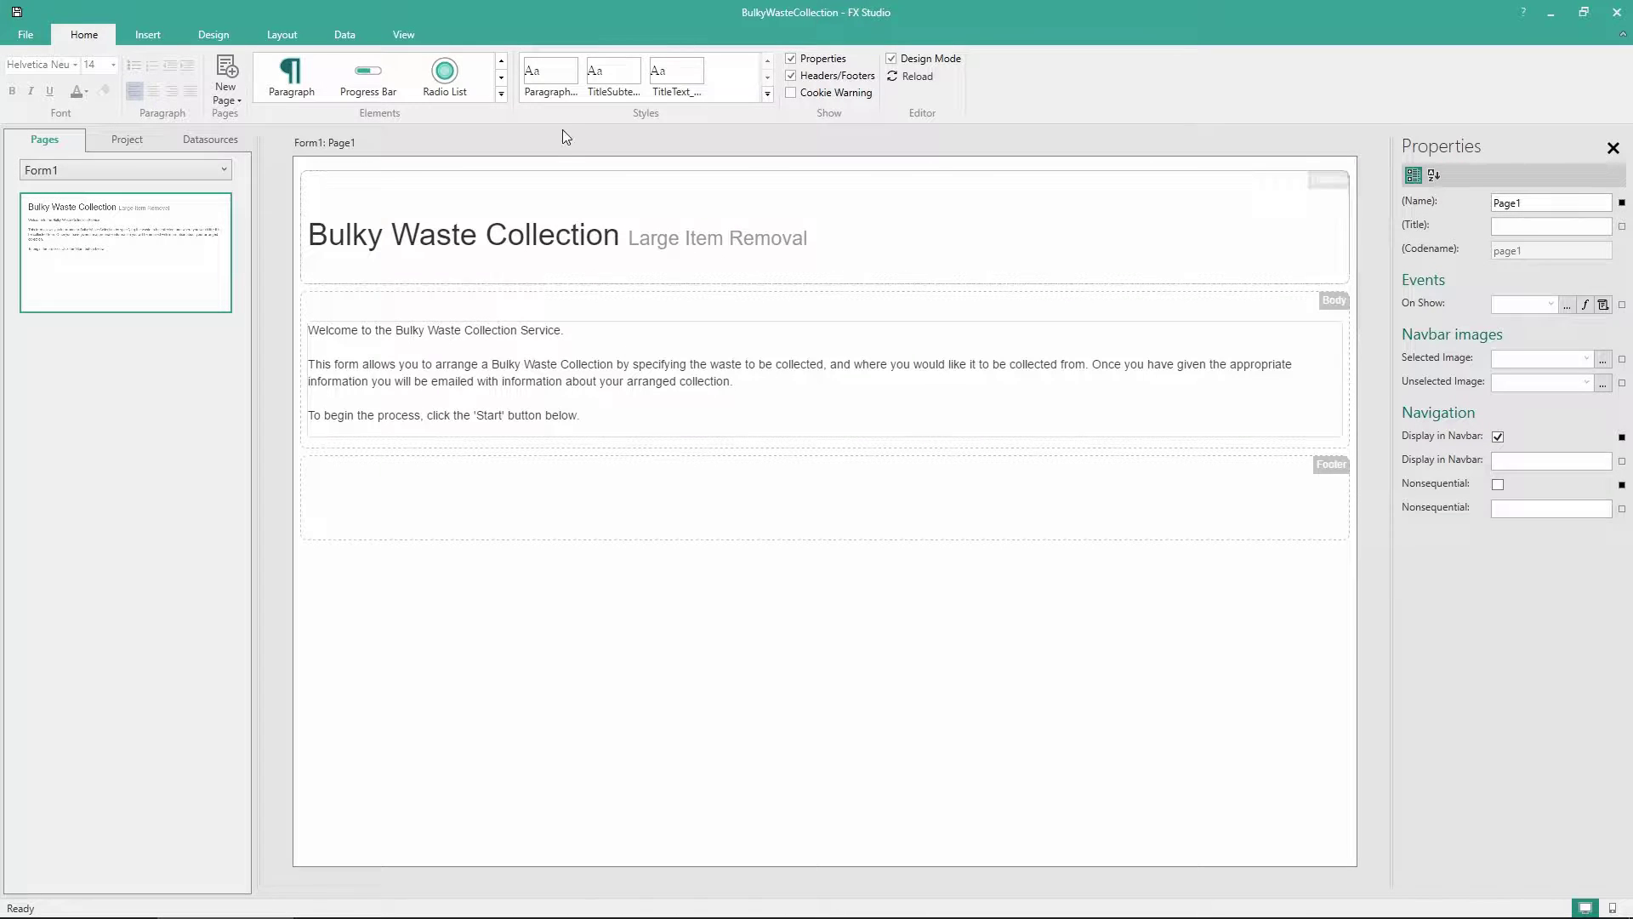
Place a Next navigation button under the welcome paragraph and relabel it 'Start'
left_click(502, 94)
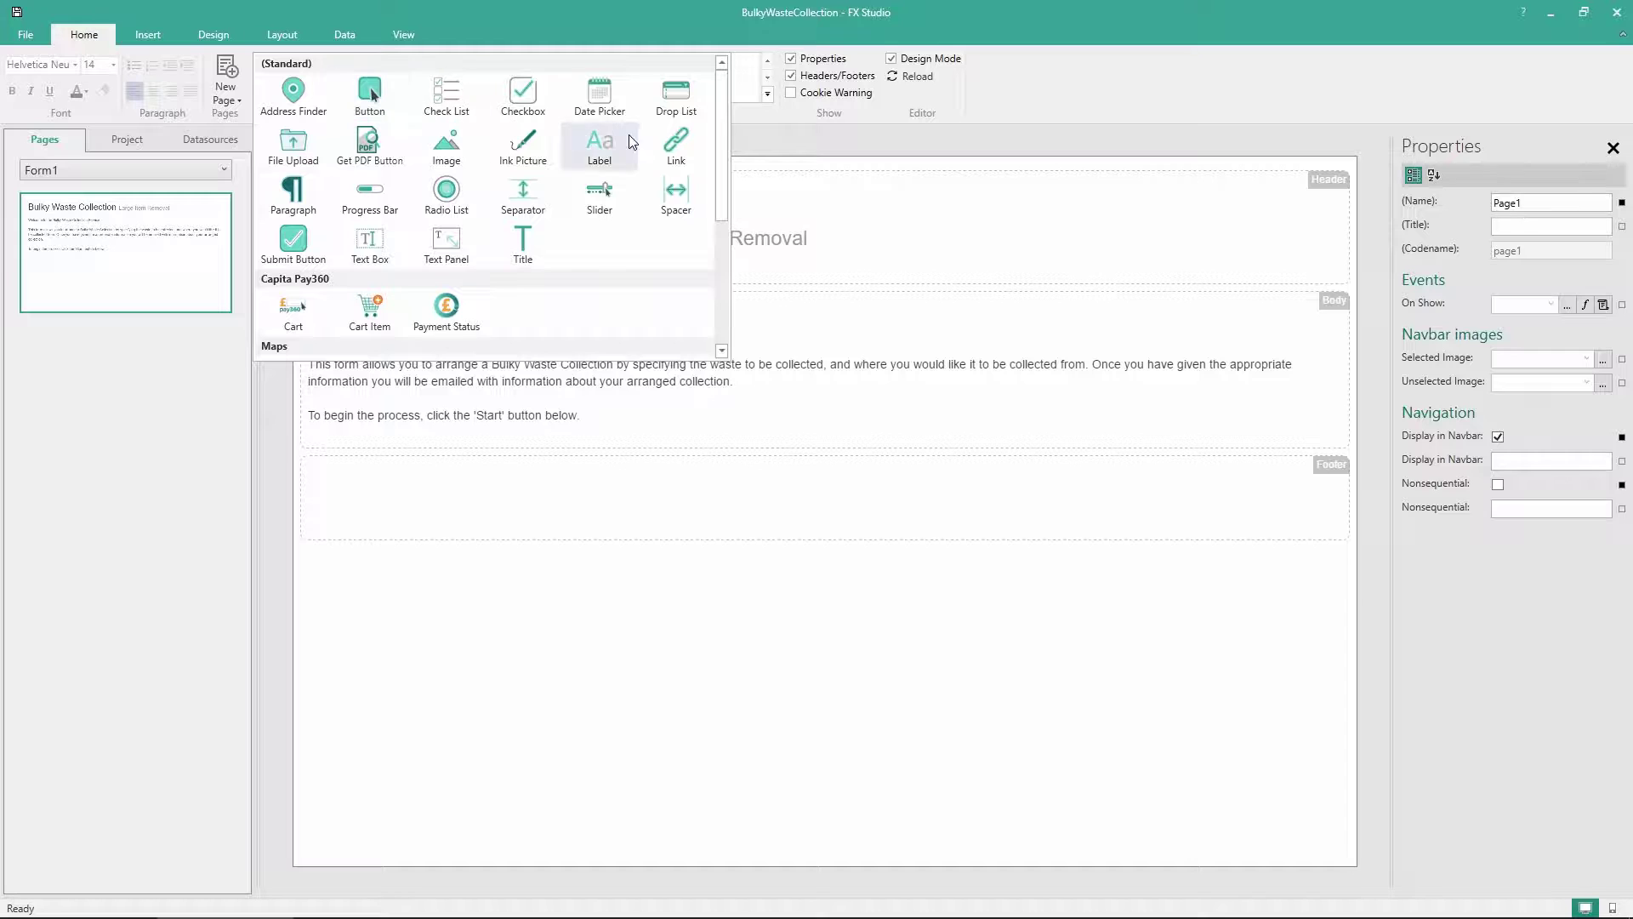
scroll(728, 162, "down", 2)
scroll(728, 162, "down", 2)
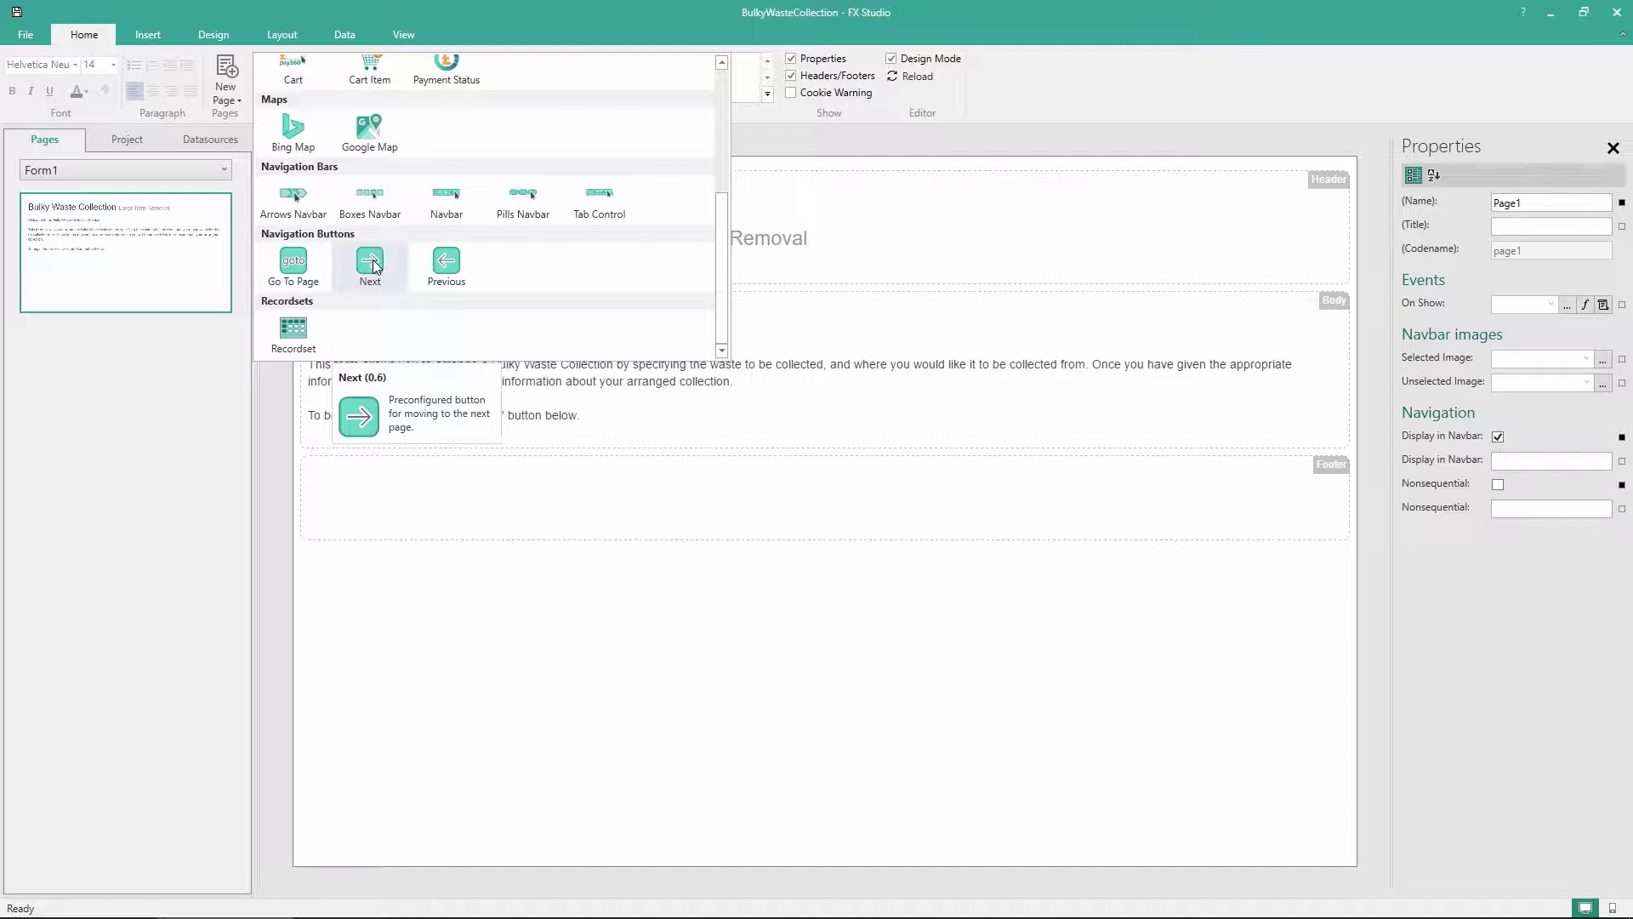
left_click_drag(375, 266, 427, 435)
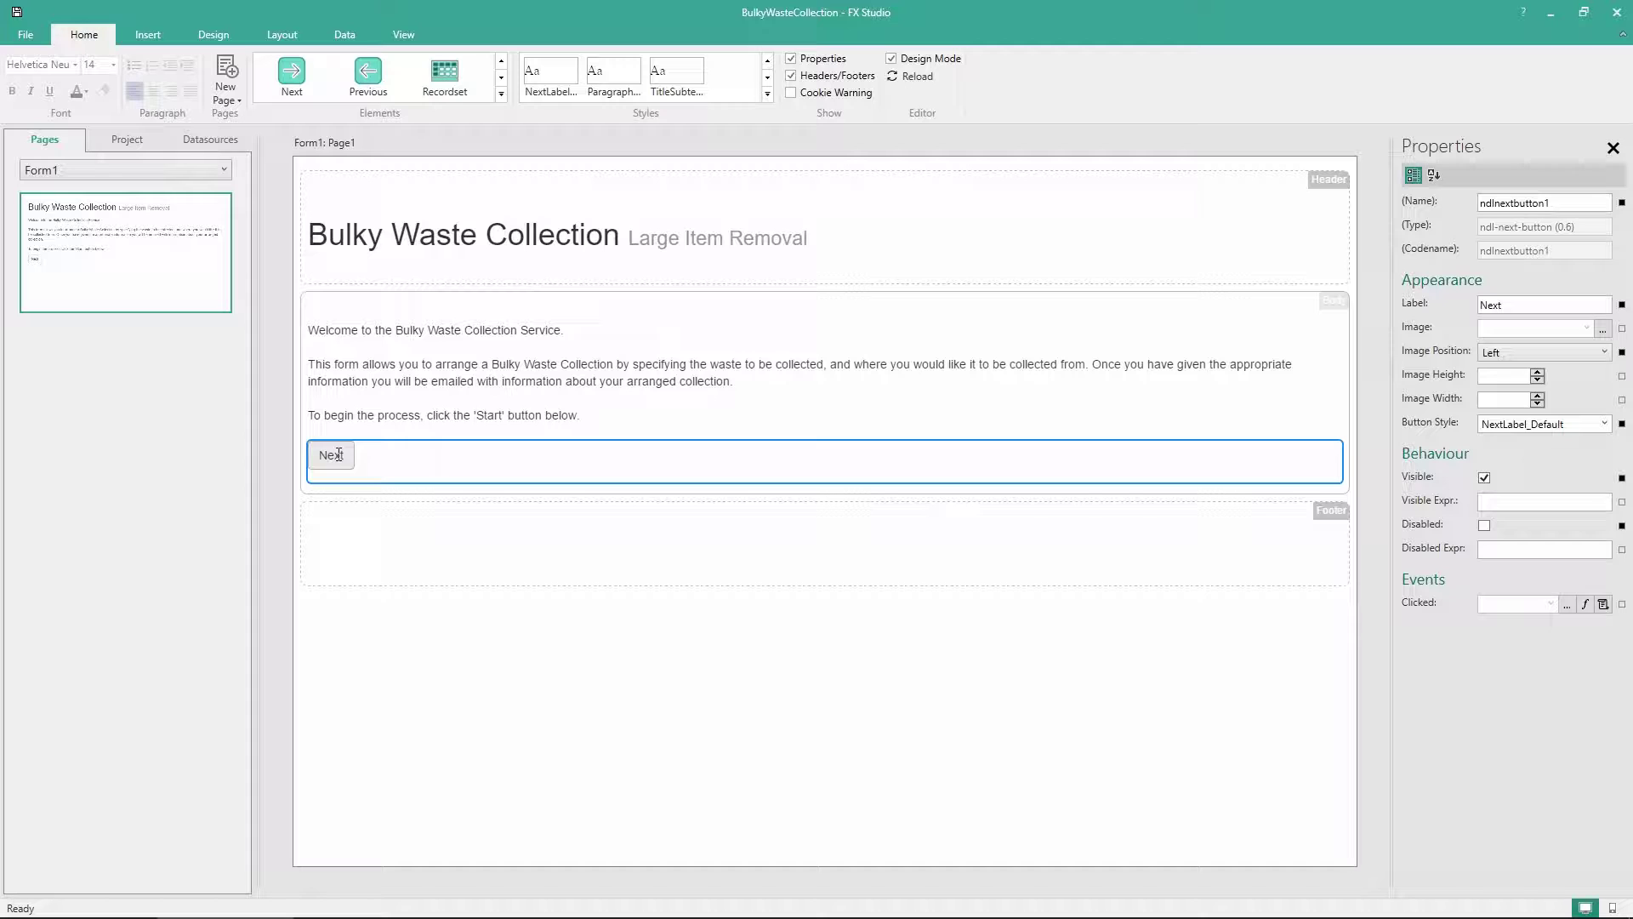
left_click(339, 454)
double_click(340, 454)
type("Start")
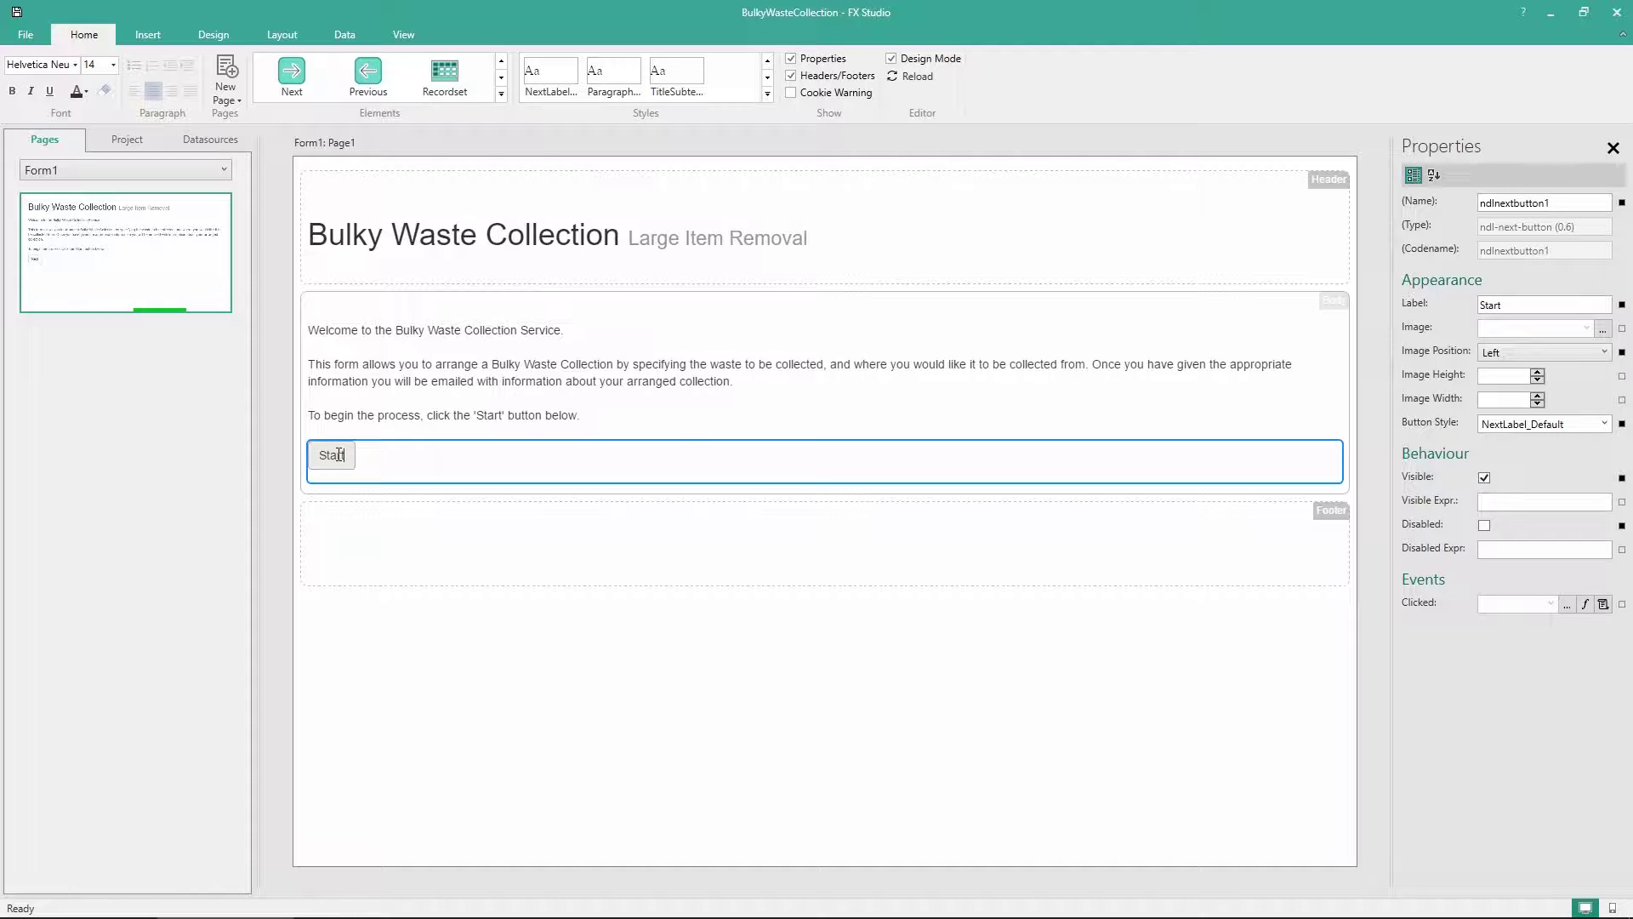
left_click(523, 638)
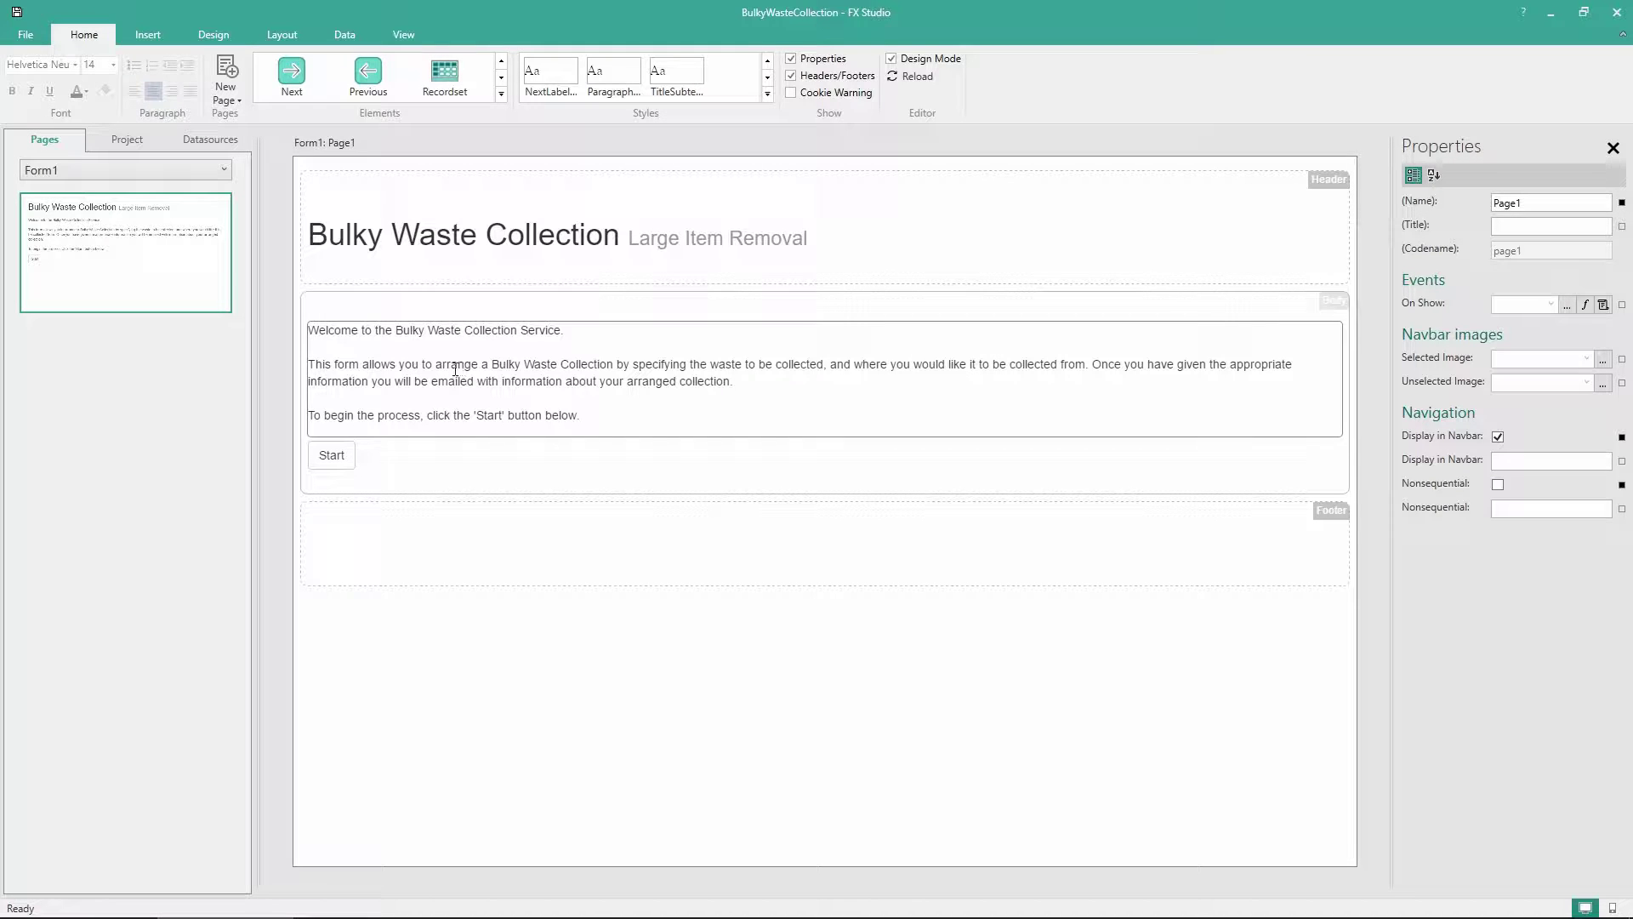
Add a new style named RightJustified and open its CSS for editing
right_click(739, 76)
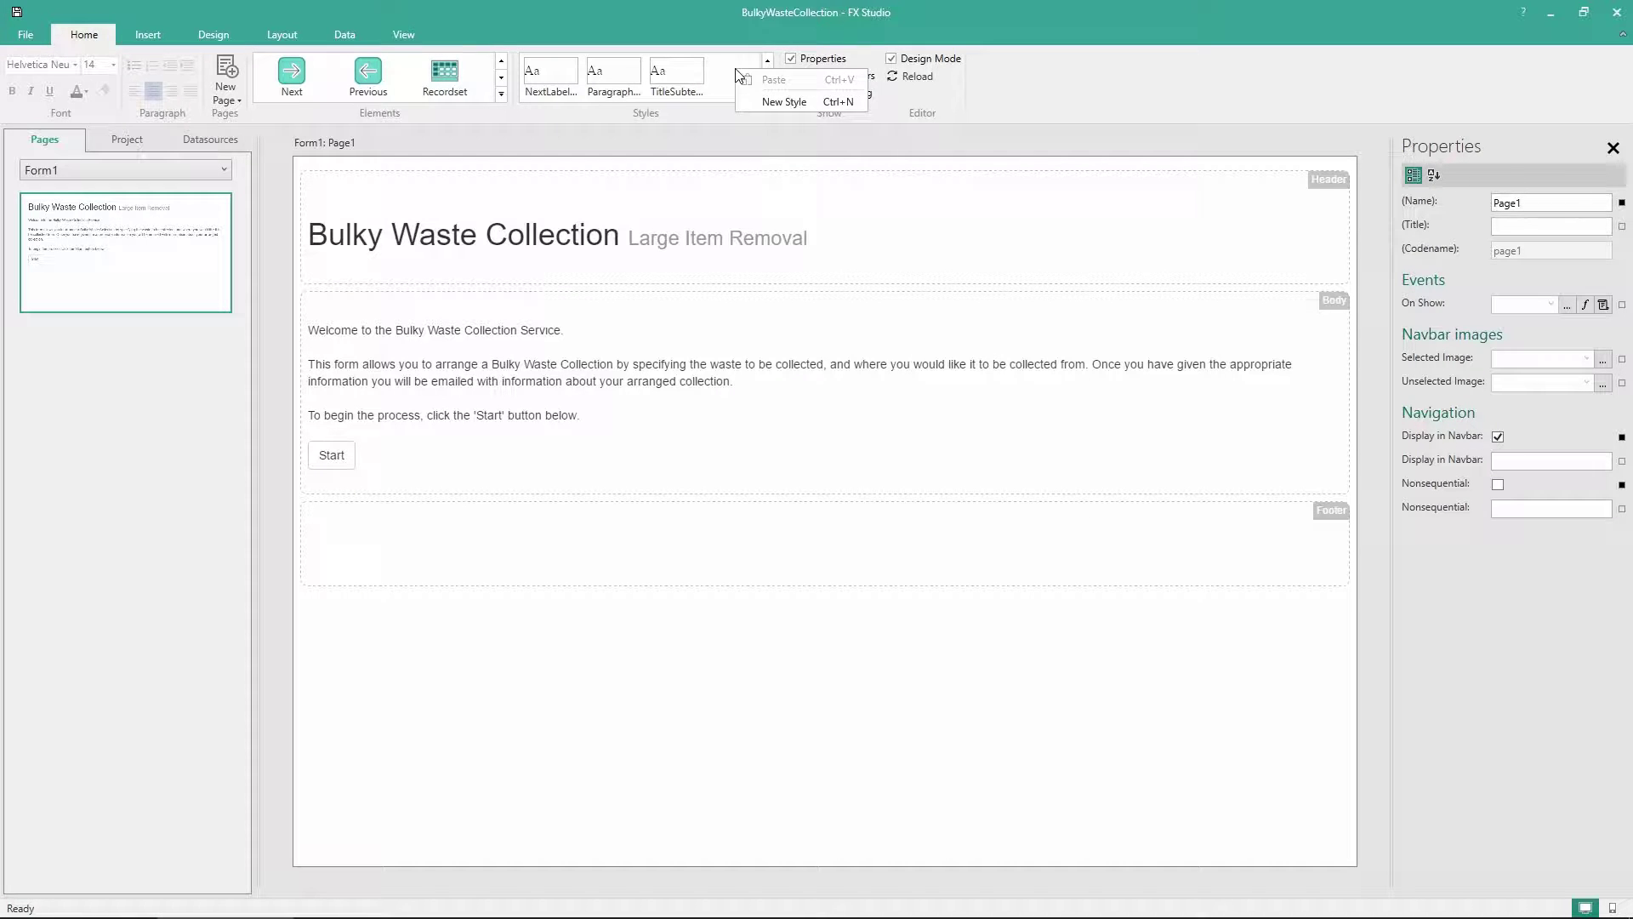
left_click(772, 99)
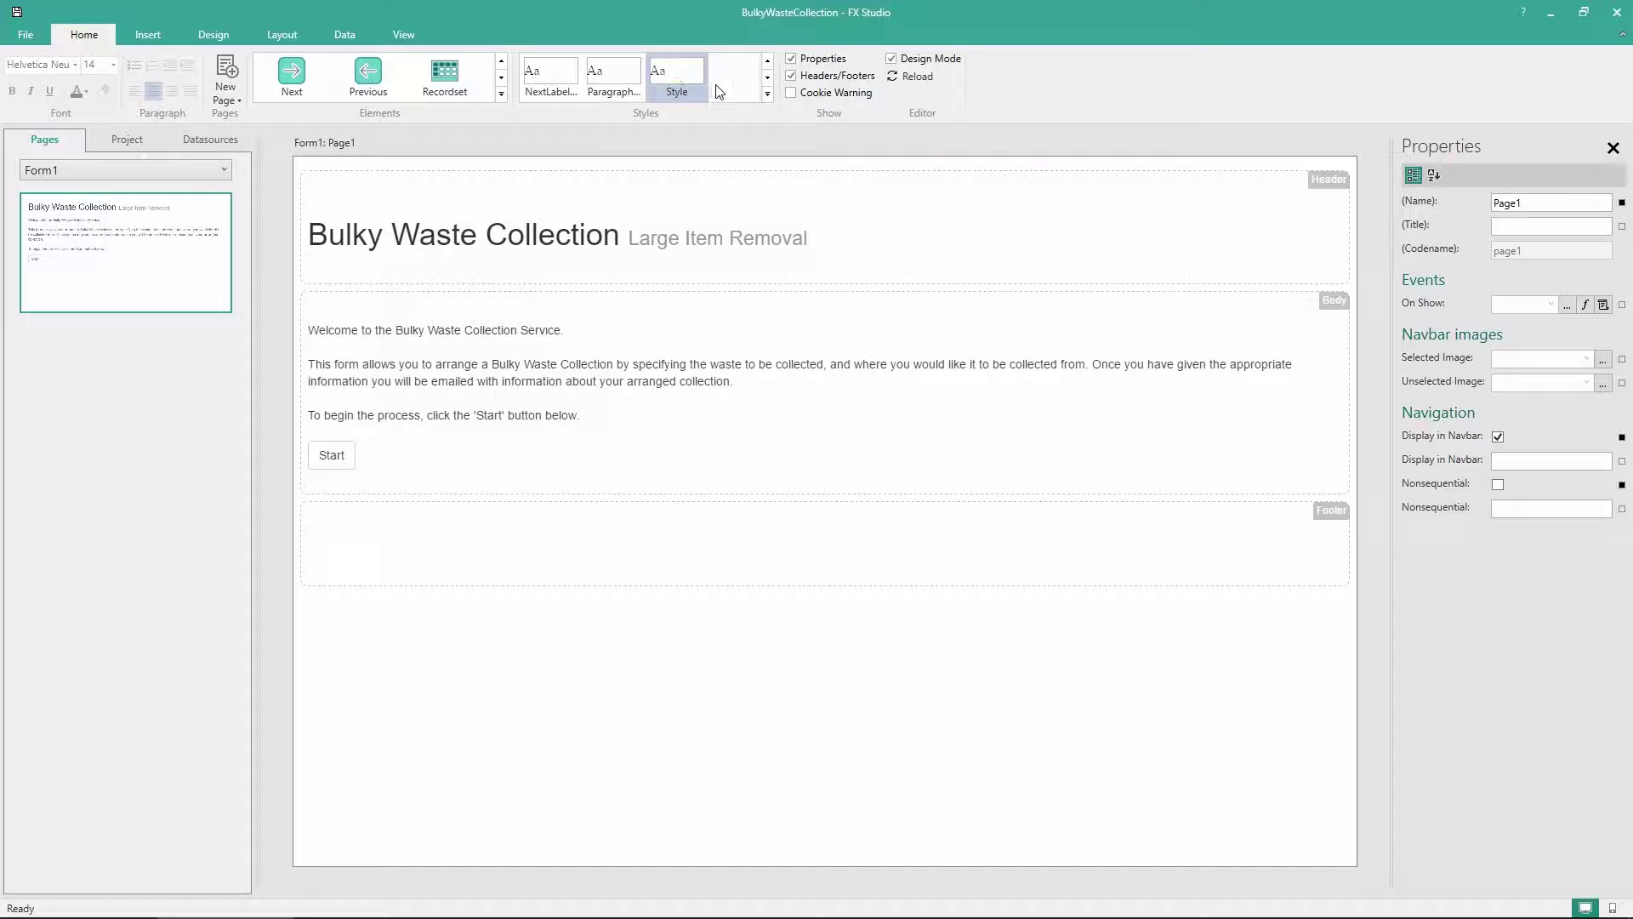
right_click(682, 80)
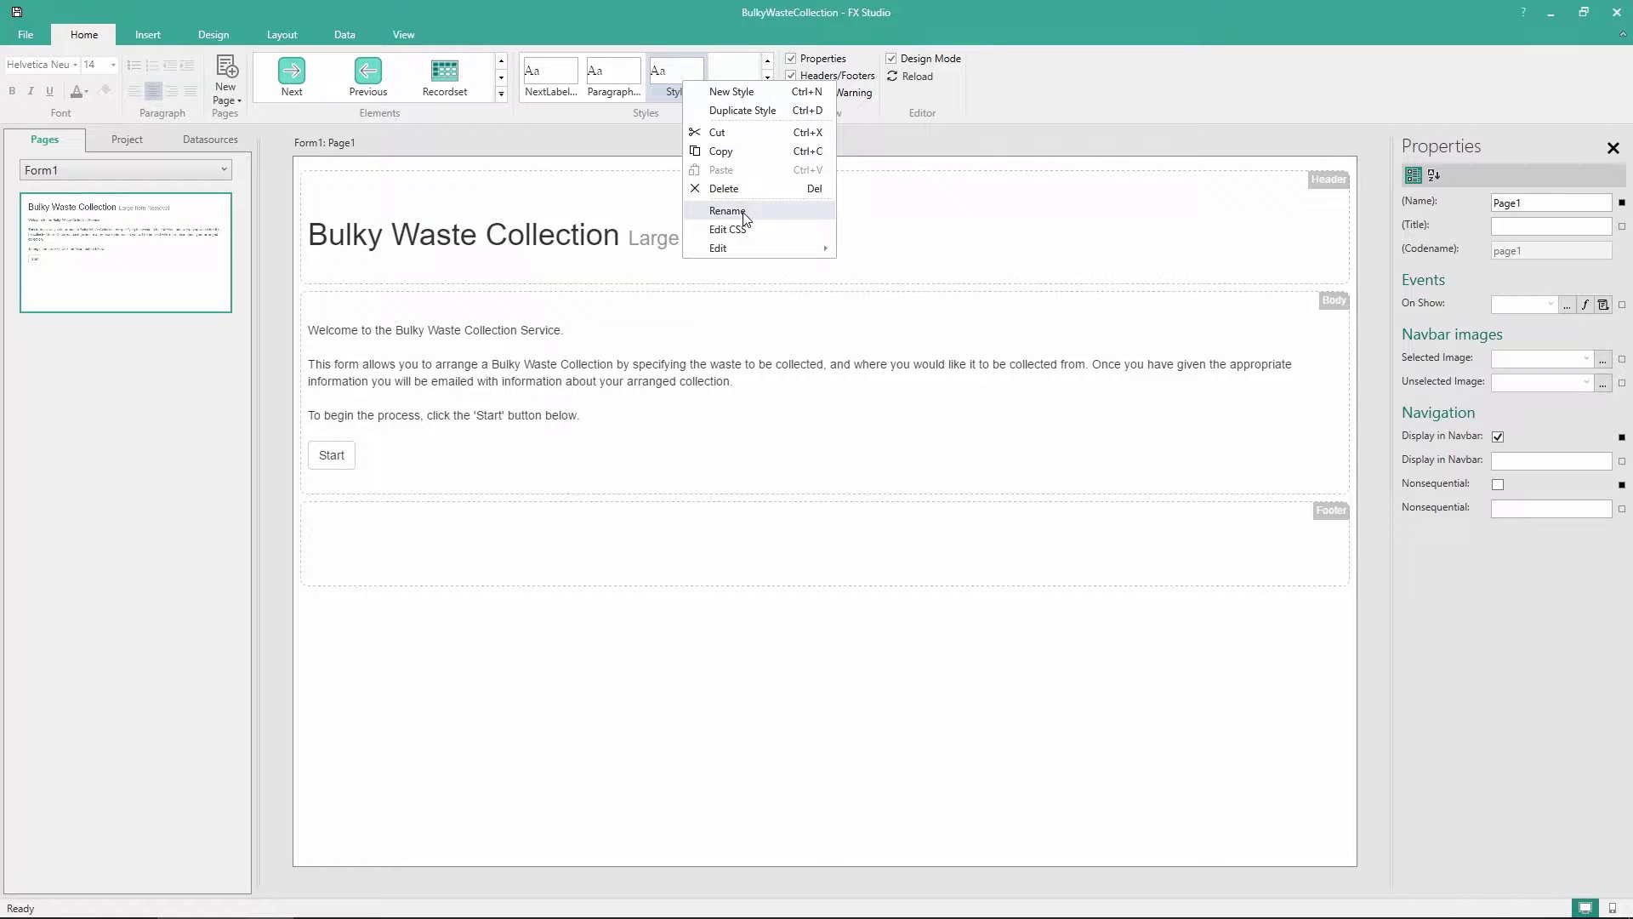
left_click(745, 209)
type("Right")
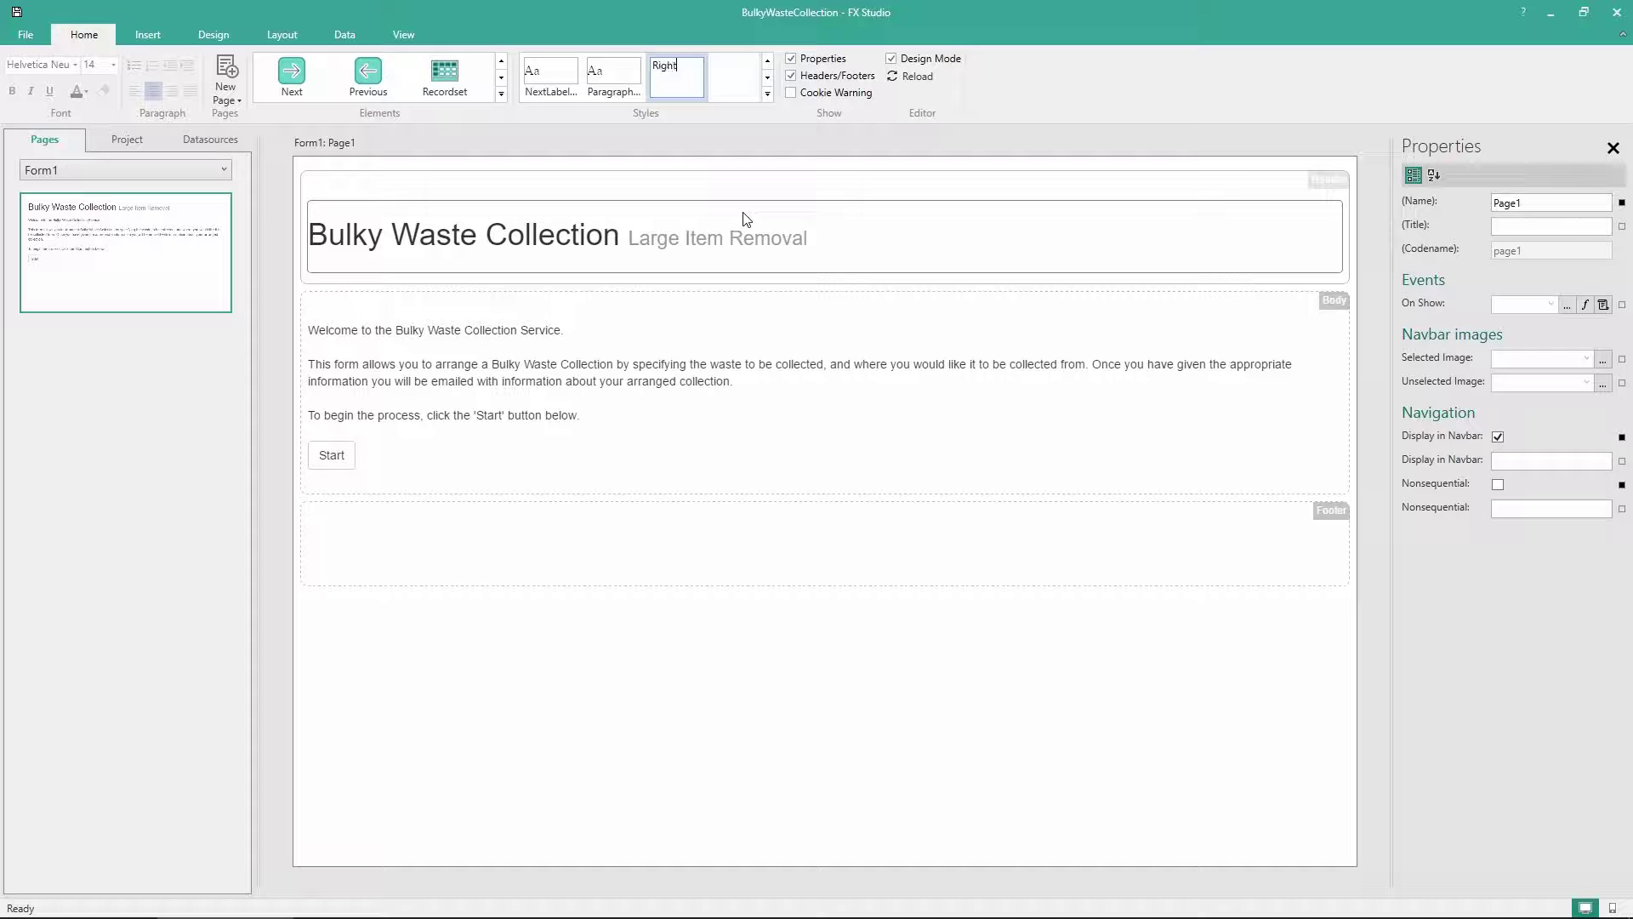
type("Justified")
key("Return")
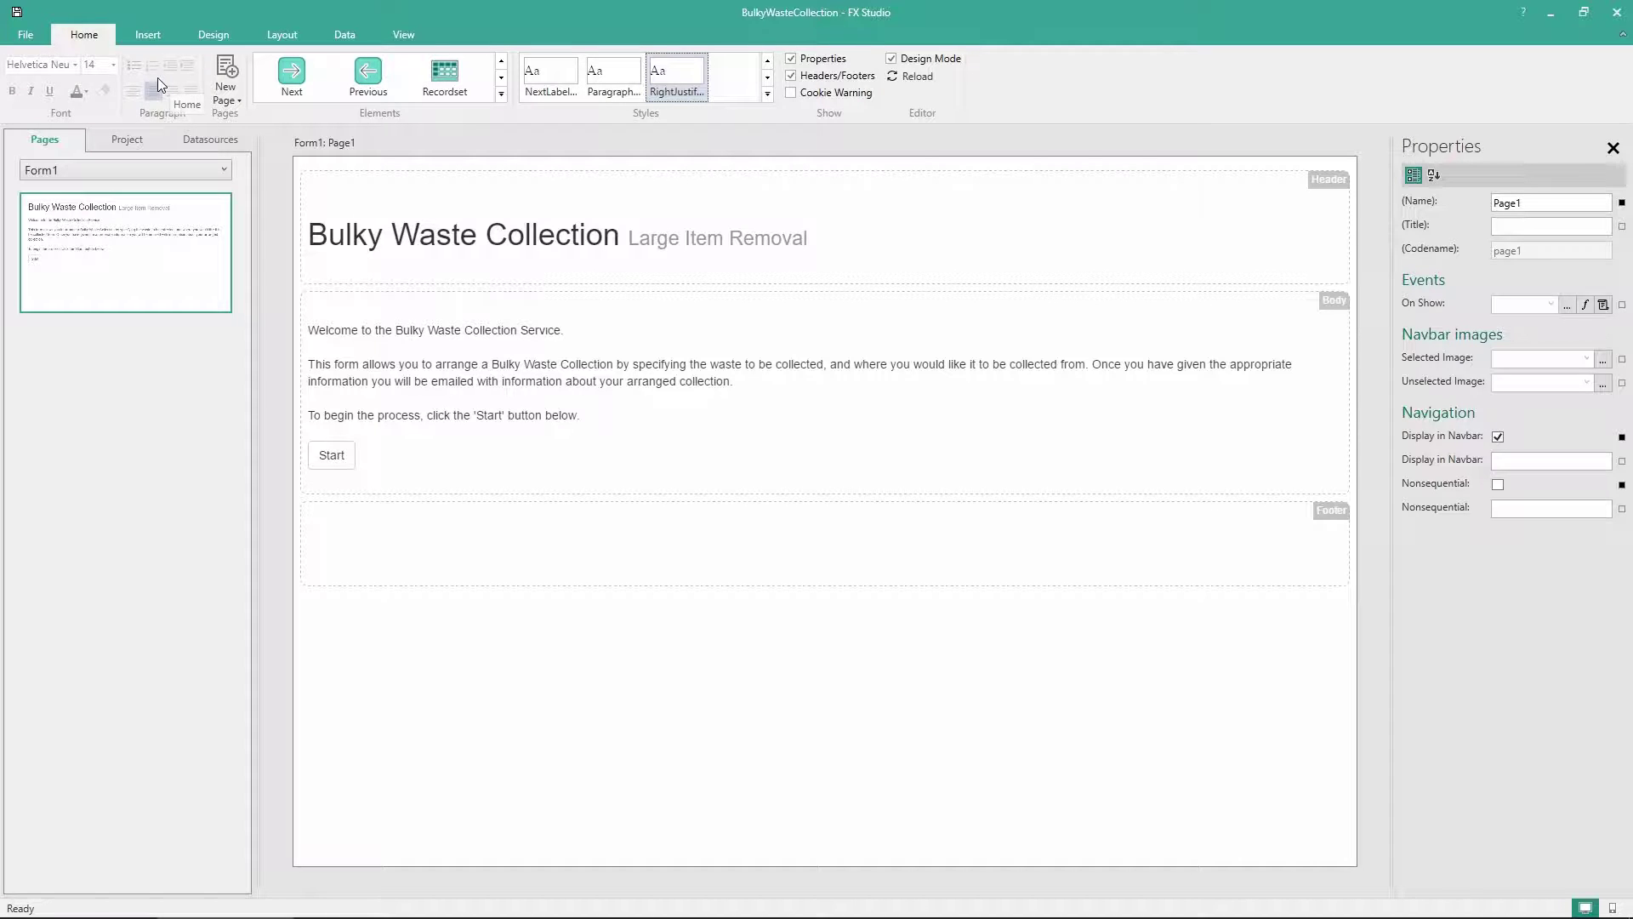
right_click(678, 91)
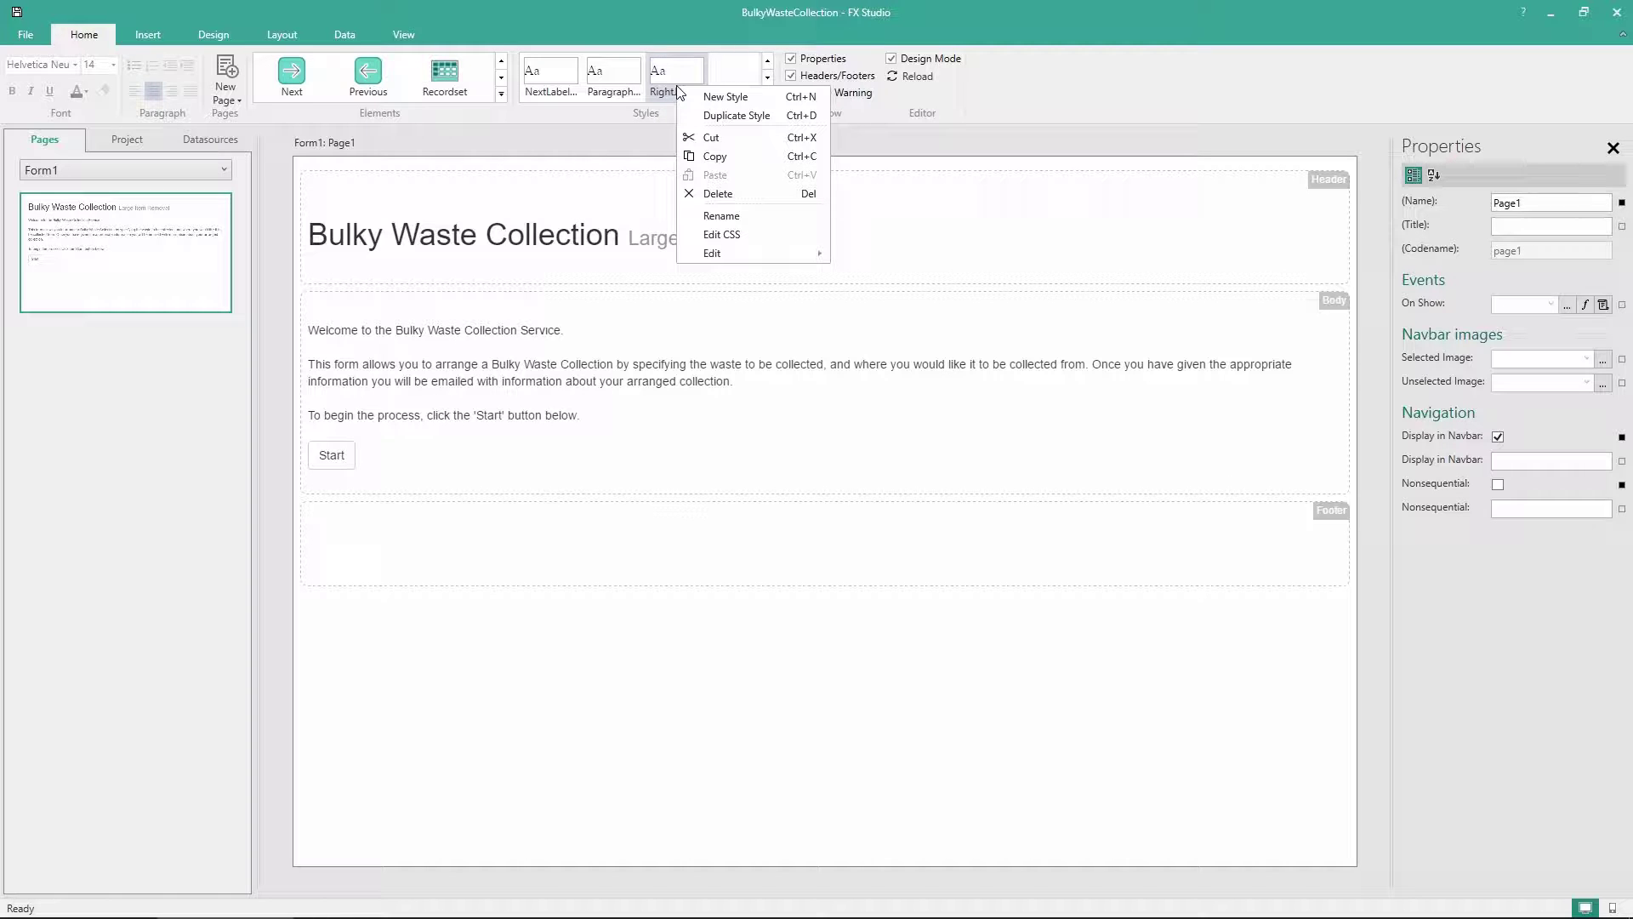
left_click(739, 241)
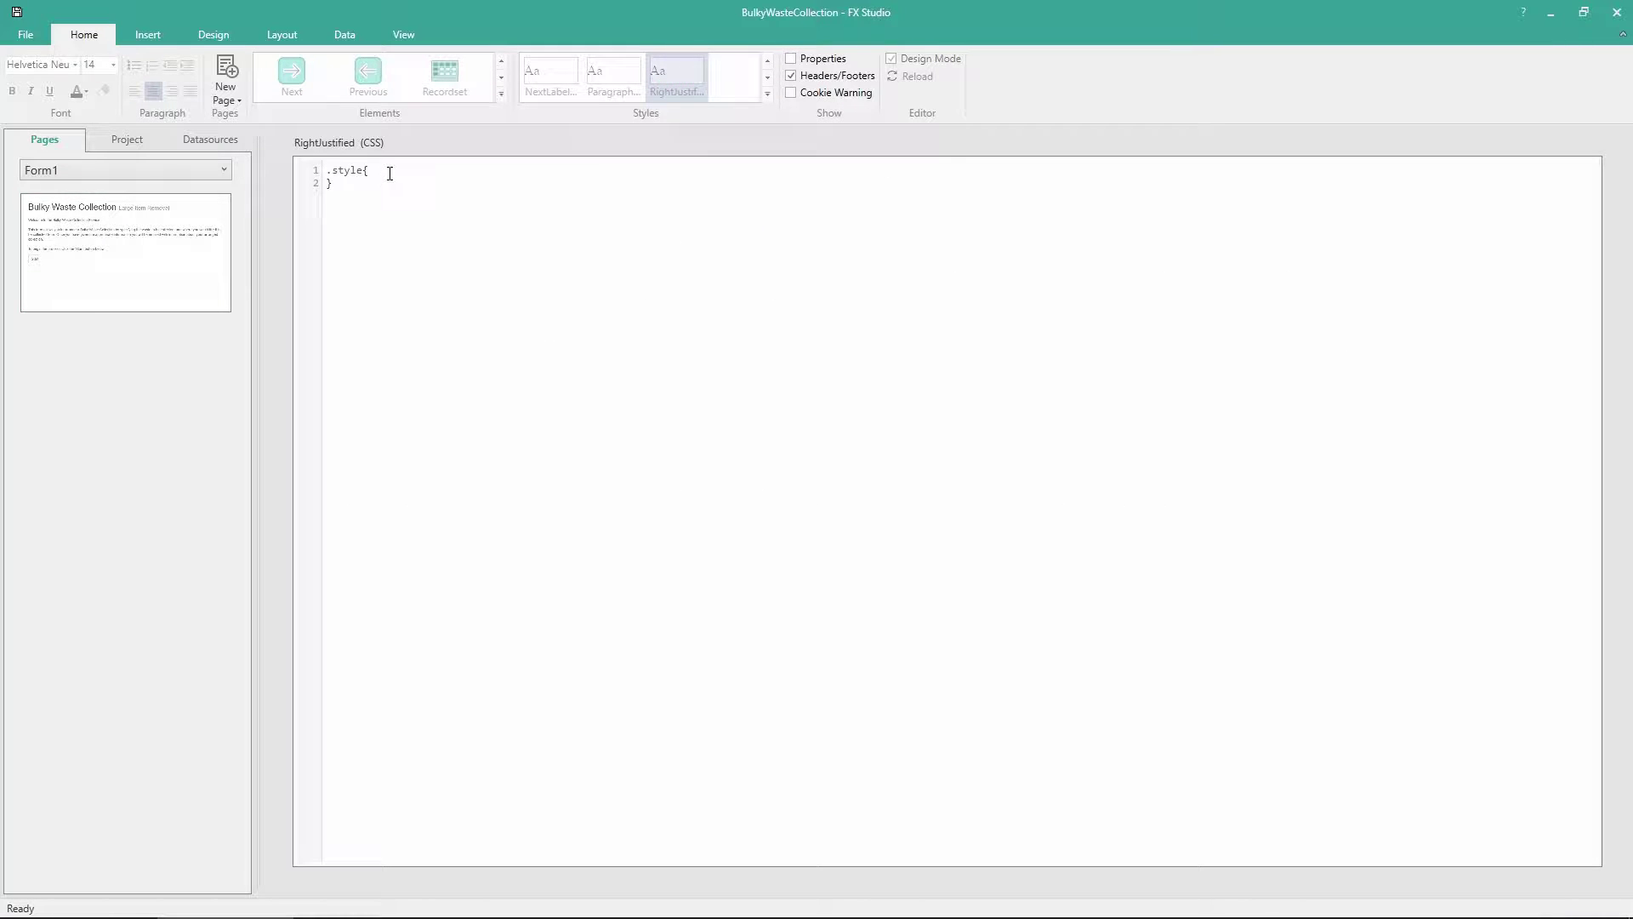
Add 'float: right;' inside the RightJustified style's .style rule
key("Return")
type("float: ri")
type("ght;")
Set the Start button's Button Style on Page1 to RightJustified
left_click(186, 237)
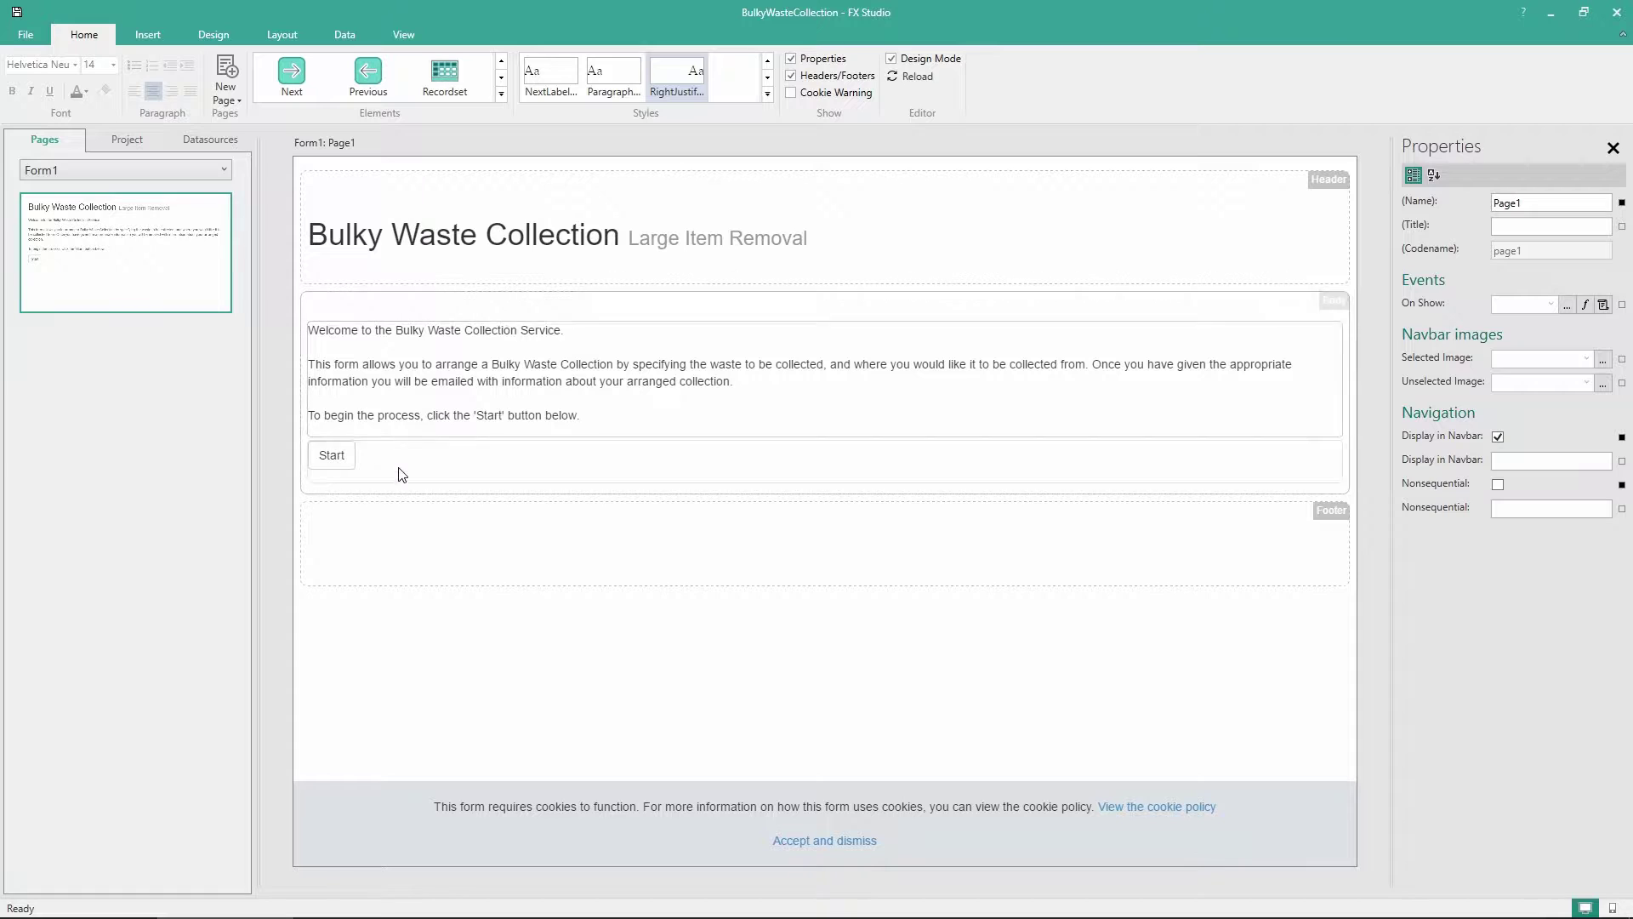
left_click(417, 461)
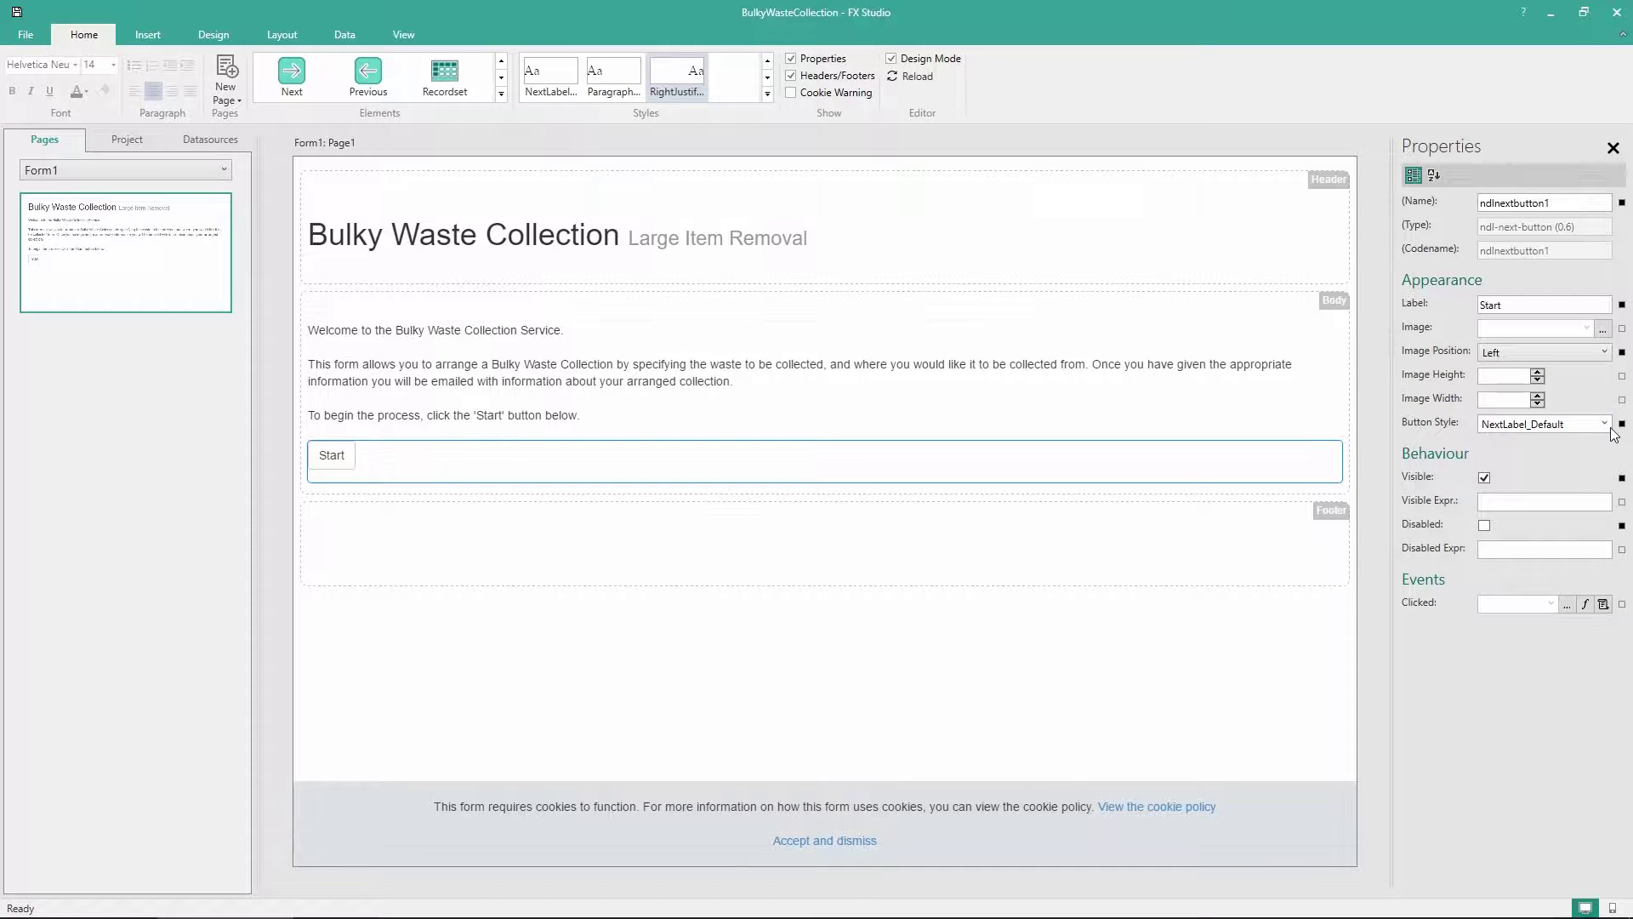
left_click(1604, 423)
left_click(1516, 512)
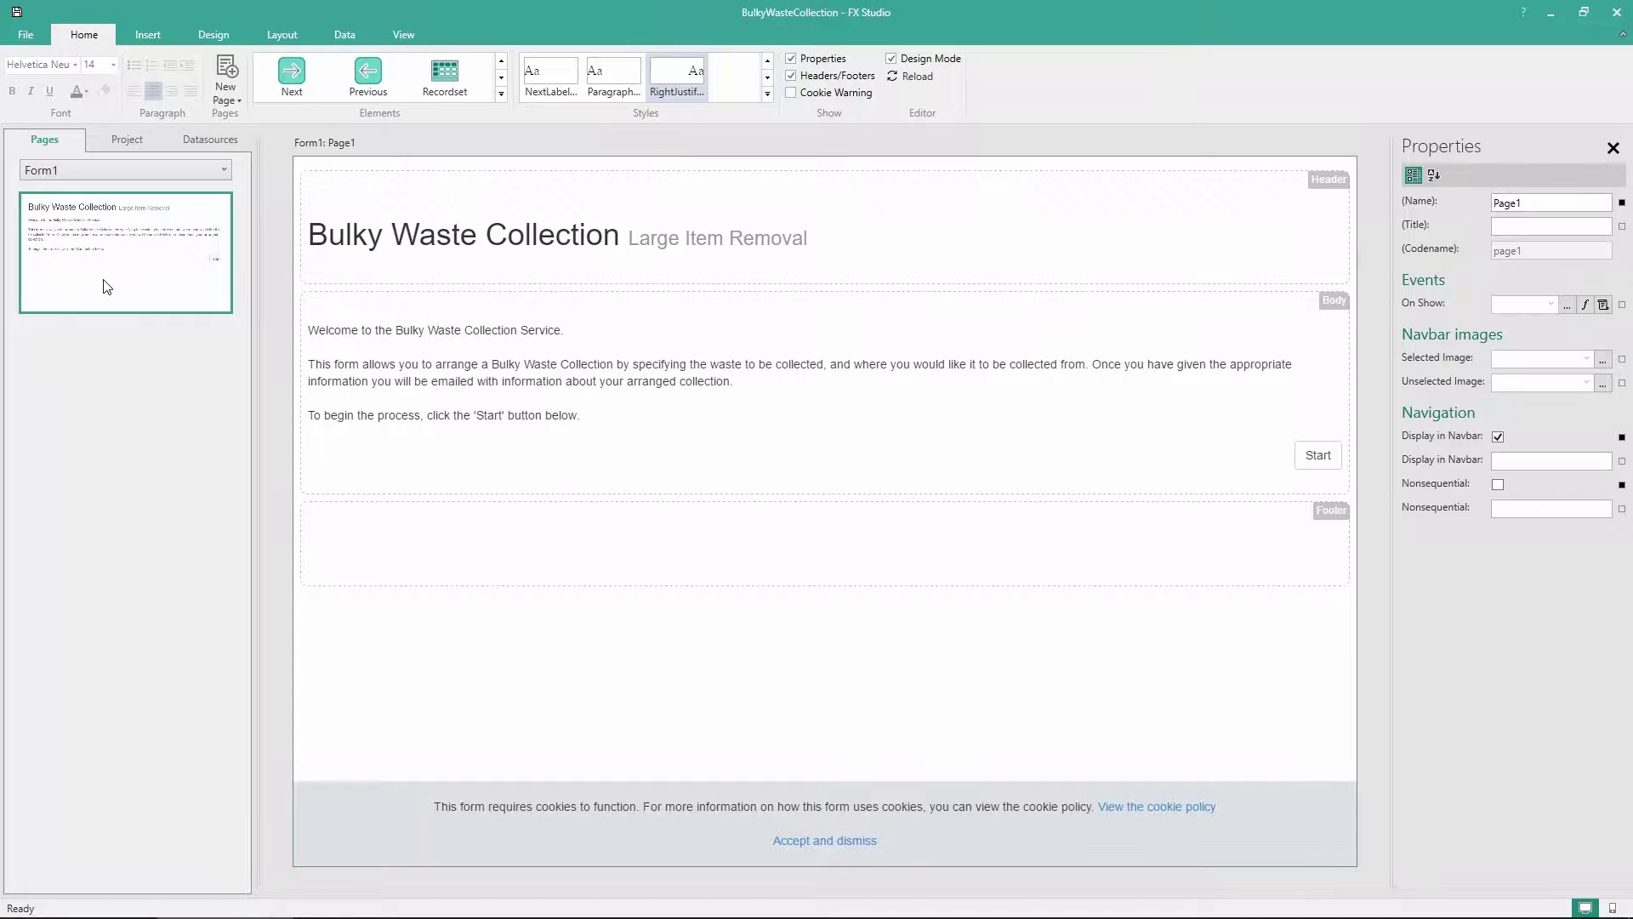
Add a new Page2 to Form1 and open it in the designer
right_click(103, 282)
left_click(142, 293)
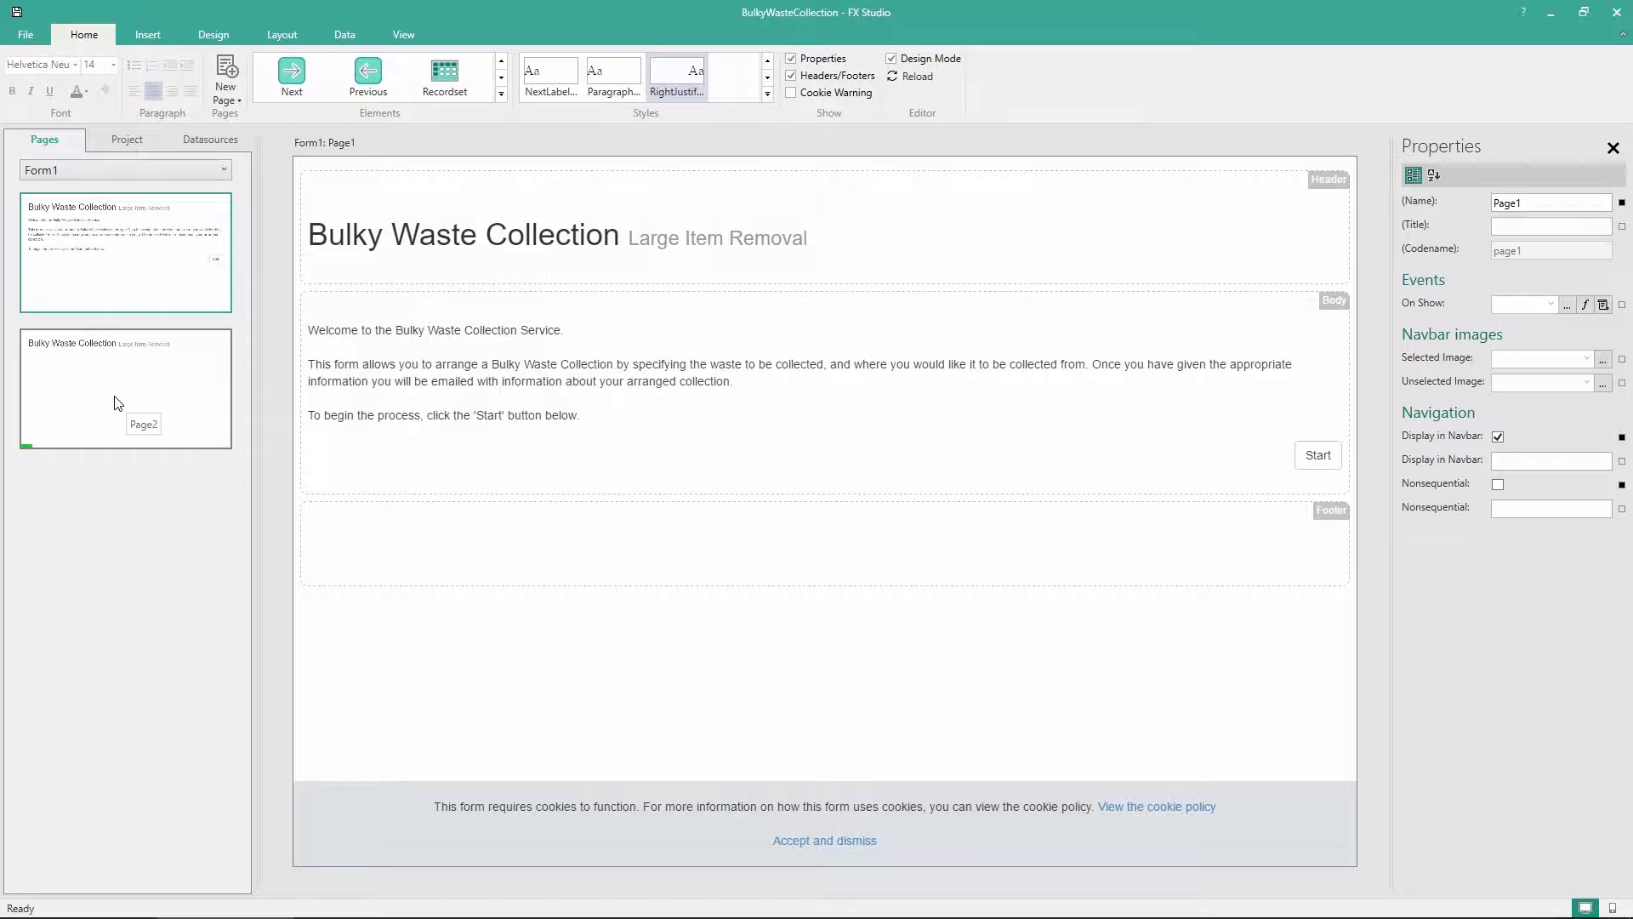
left_click(119, 403)
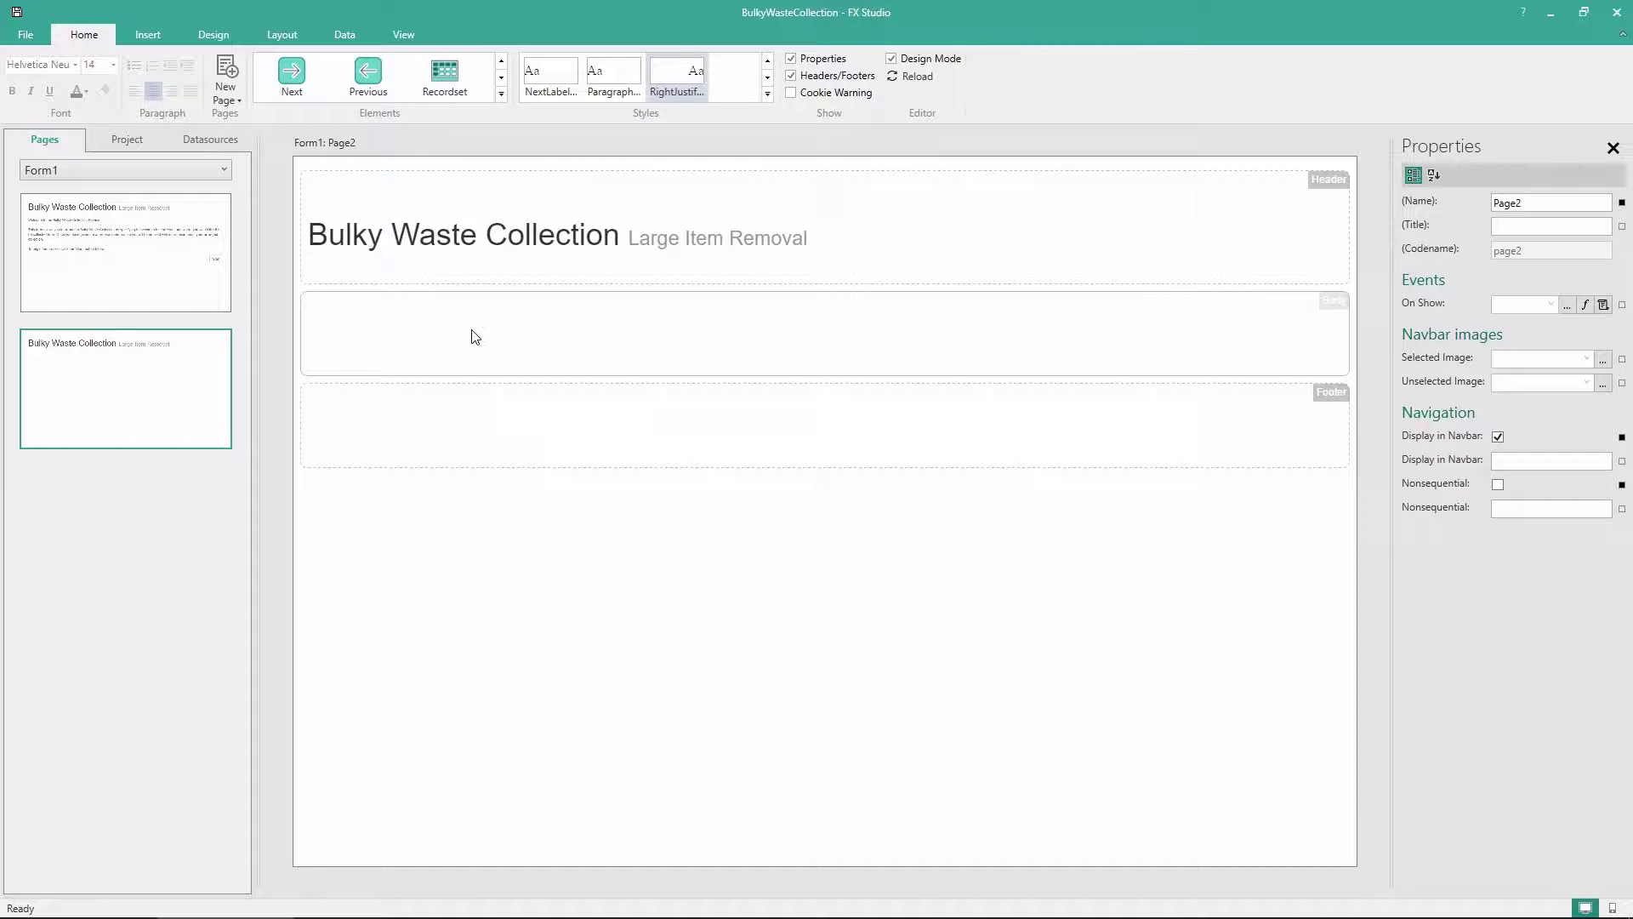
left_click(502, 95)
Place a Label in Page2's body reading 'Please fill in the details below.'
scroll(513, 136, "up", 4)
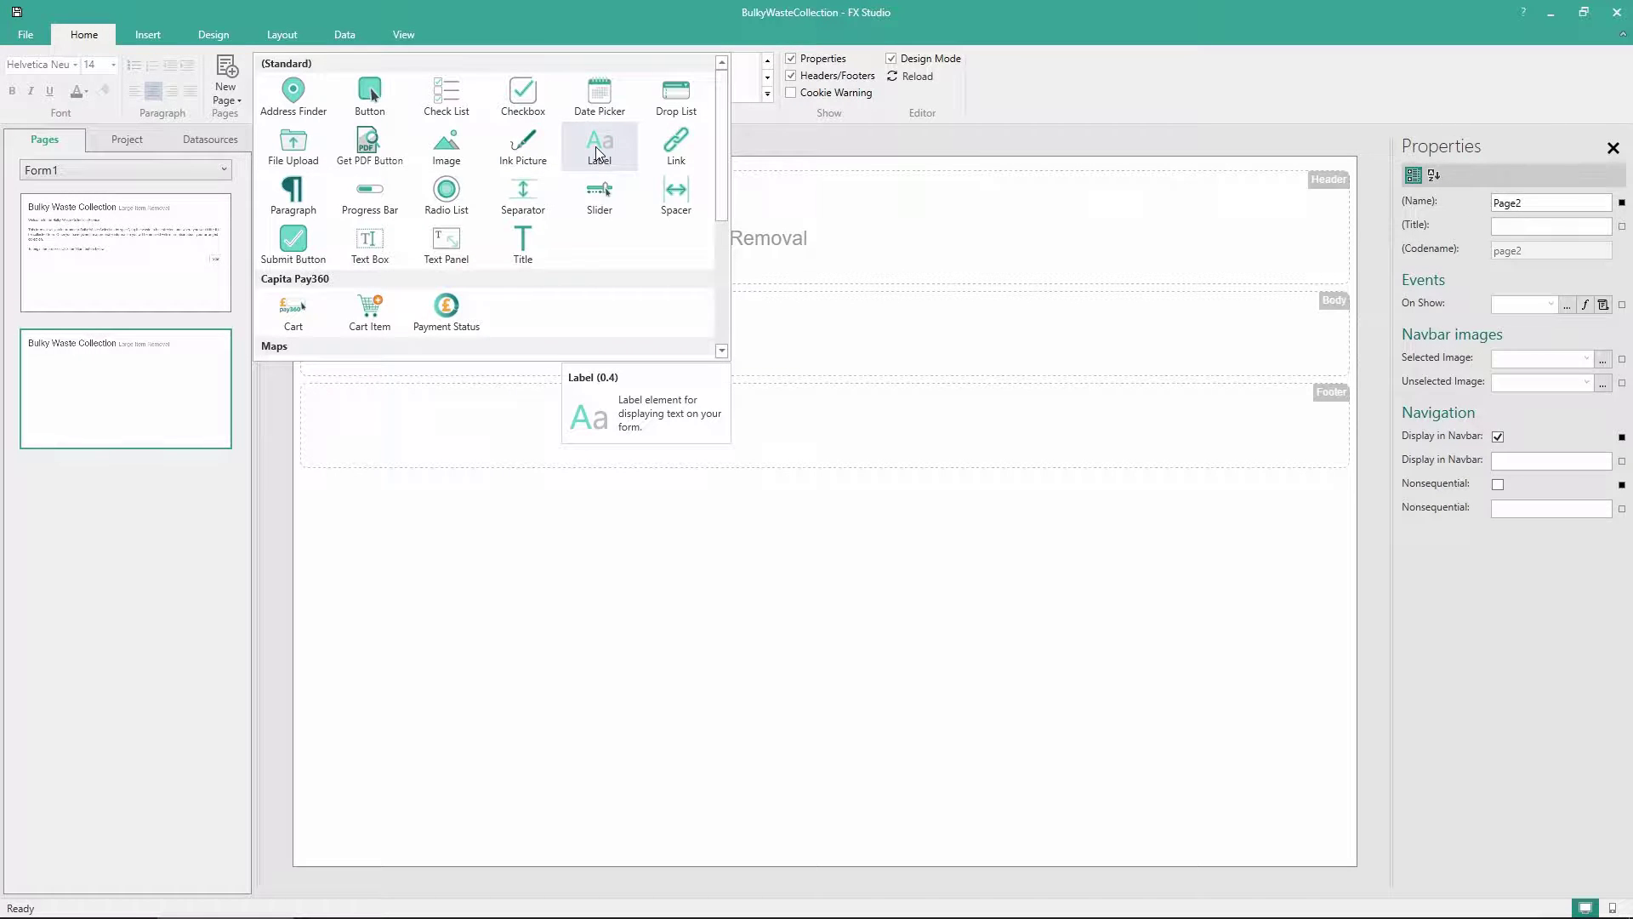
left_click_drag(596, 146, 748, 336)
double_click(327, 330)
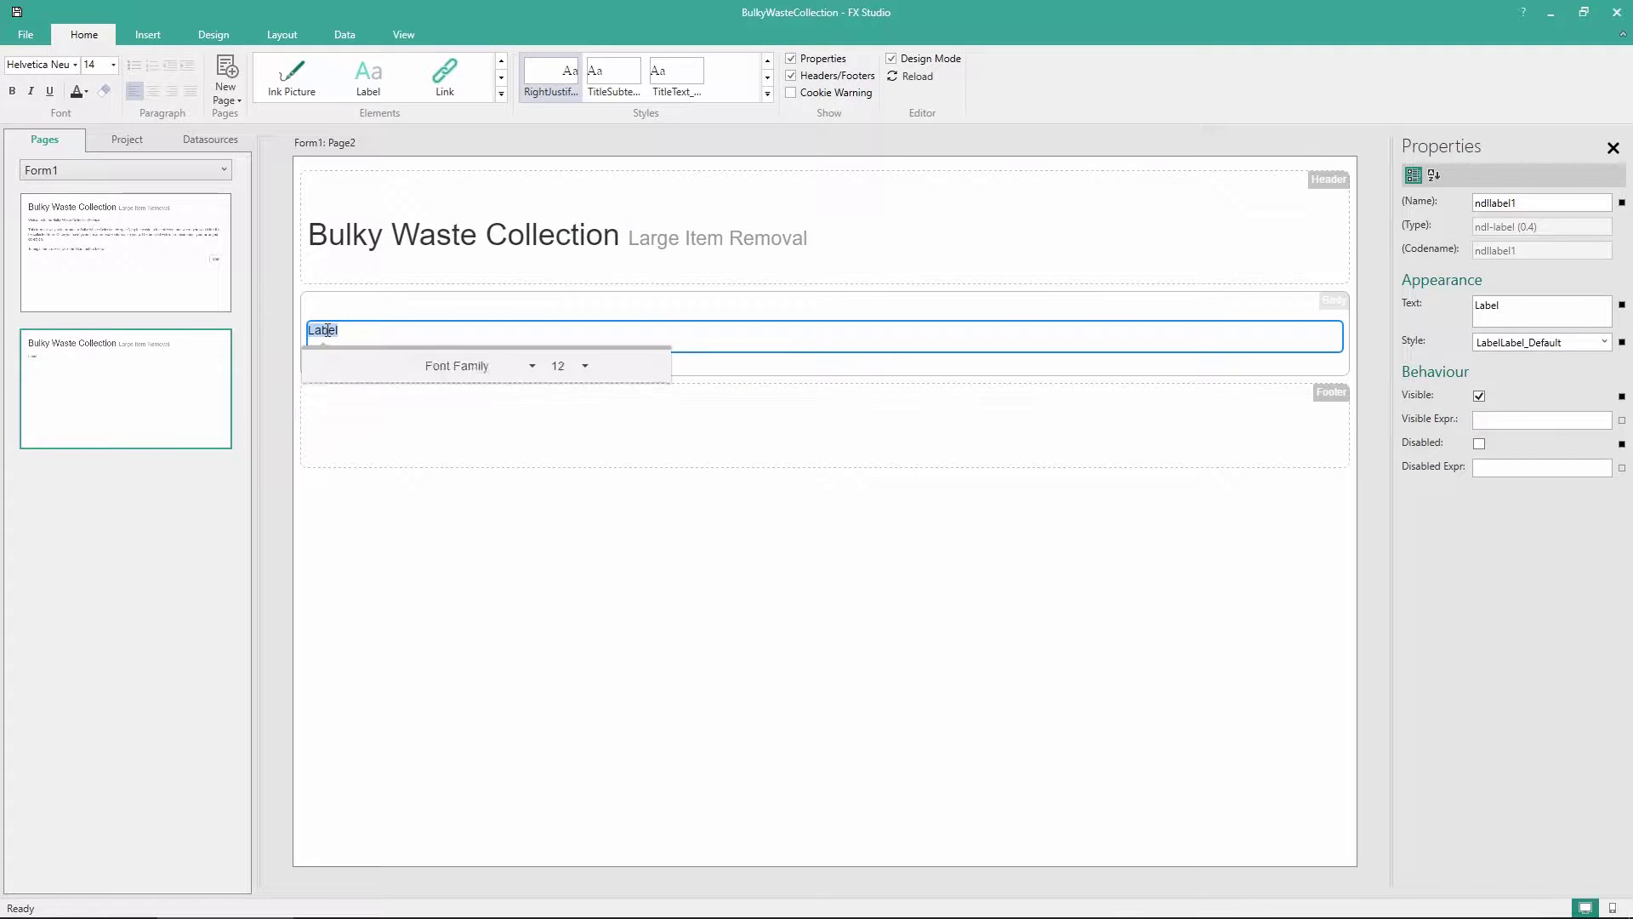
type("Please fill in the details e")
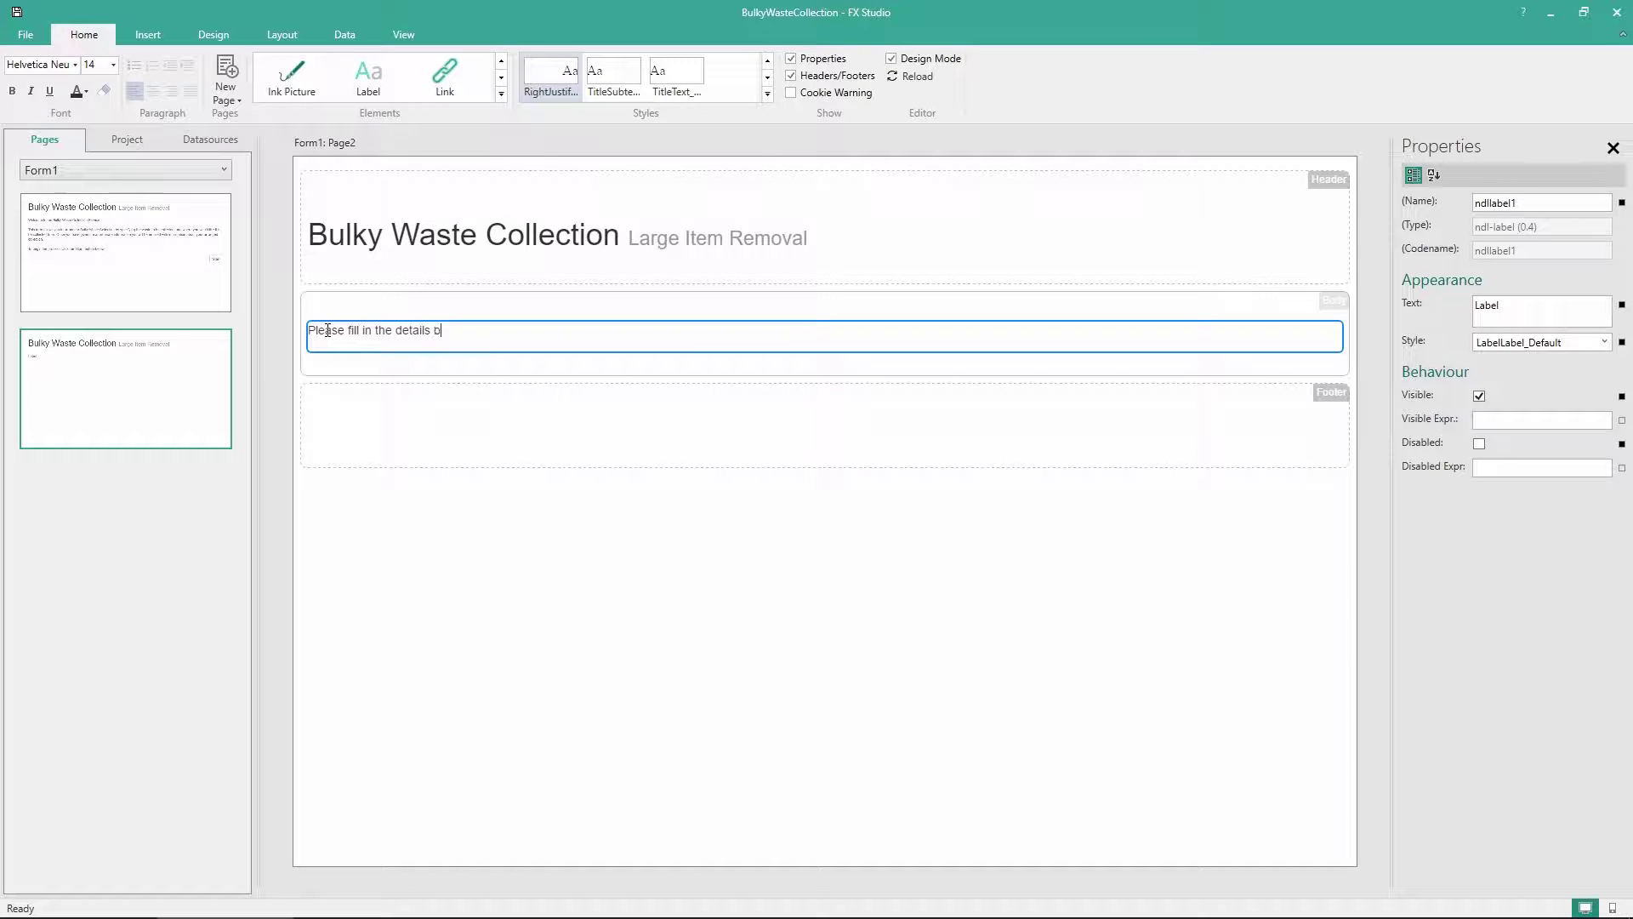
type("elow.")
left_click(315, 380)
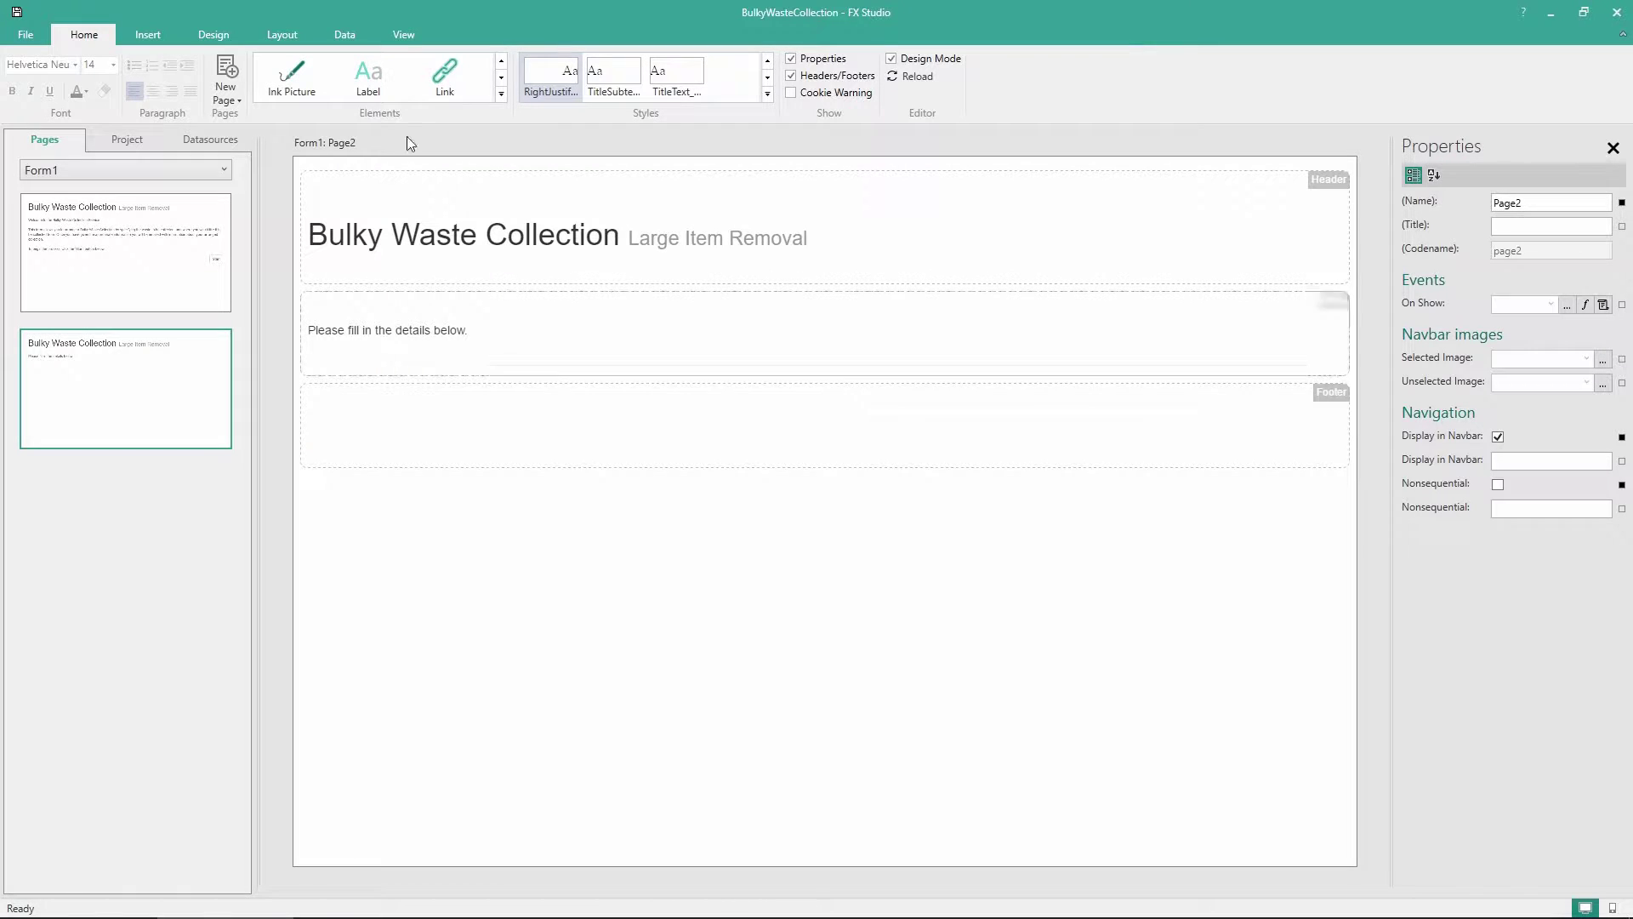
Add a second label beneath the intro line holding the pasted contact-information note
left_click_drag(383, 85, 415, 358)
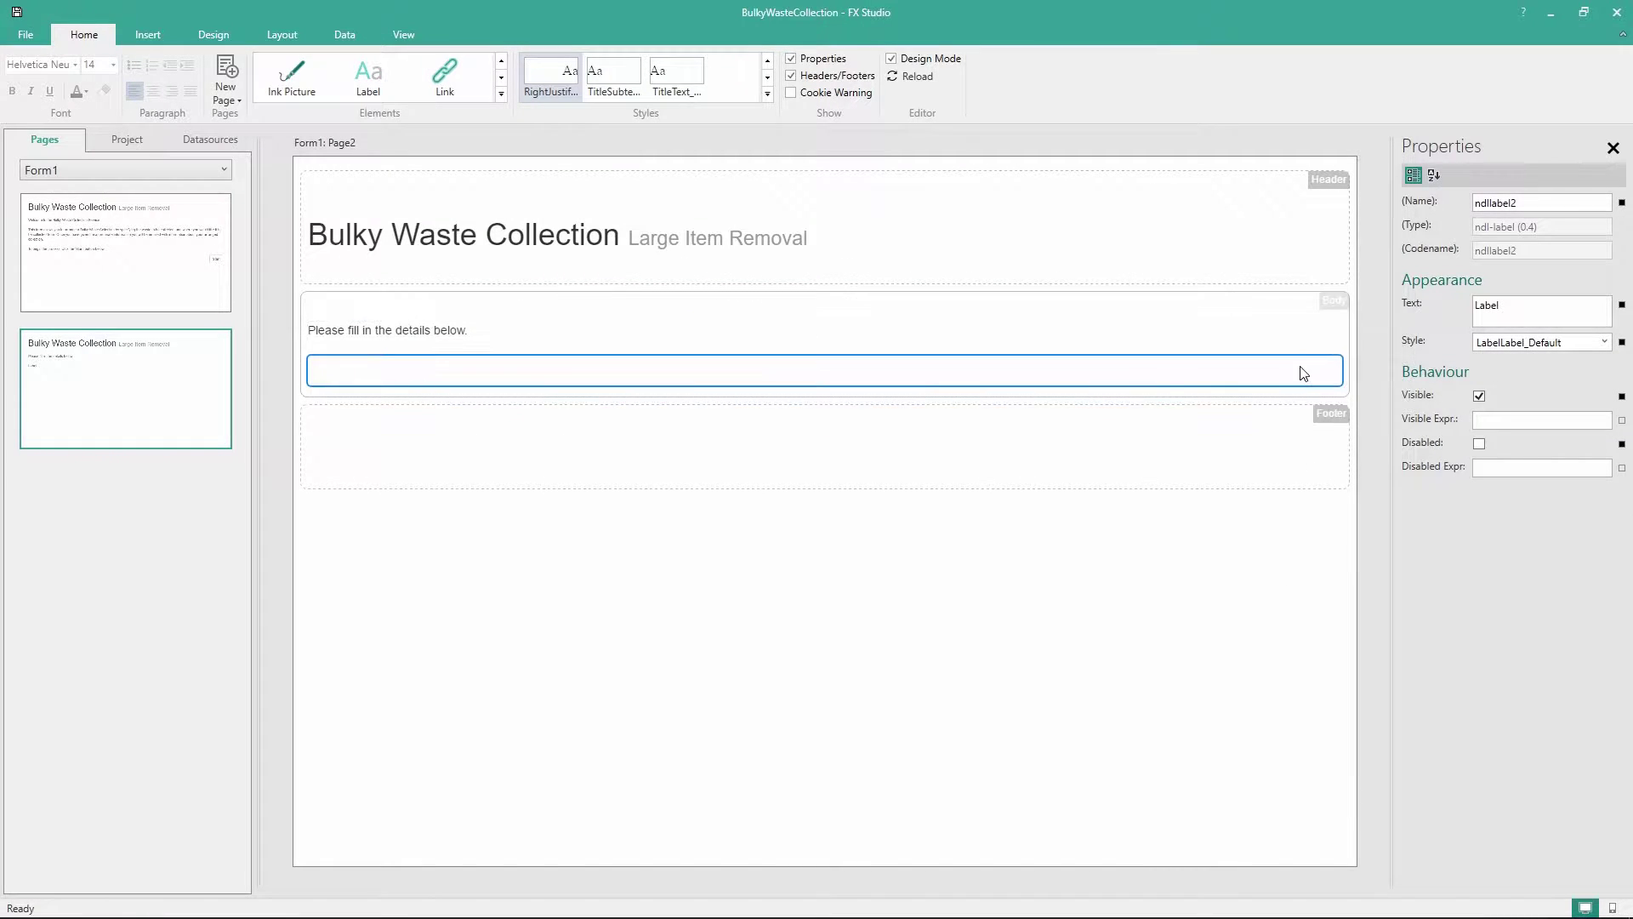
left_click(1531, 307)
key("ctrl+a")
type("Note: We need your contact information in case we have to contact you about your Bulky Waste Collection. We will also use this email address to confirm your collection details.")
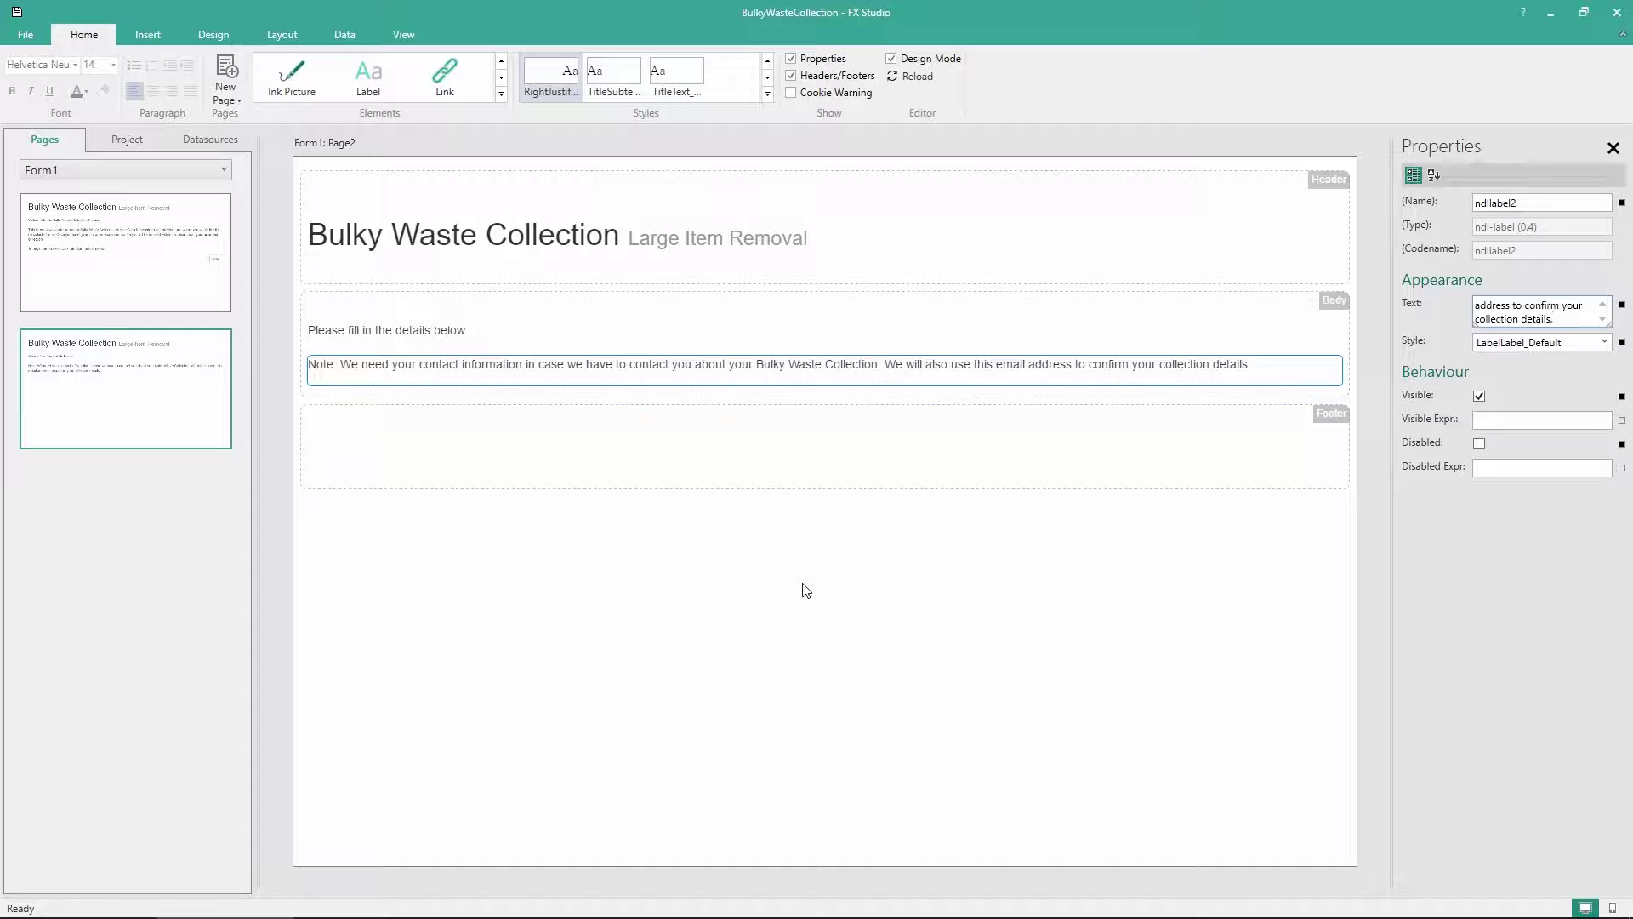
left_click(804, 588)
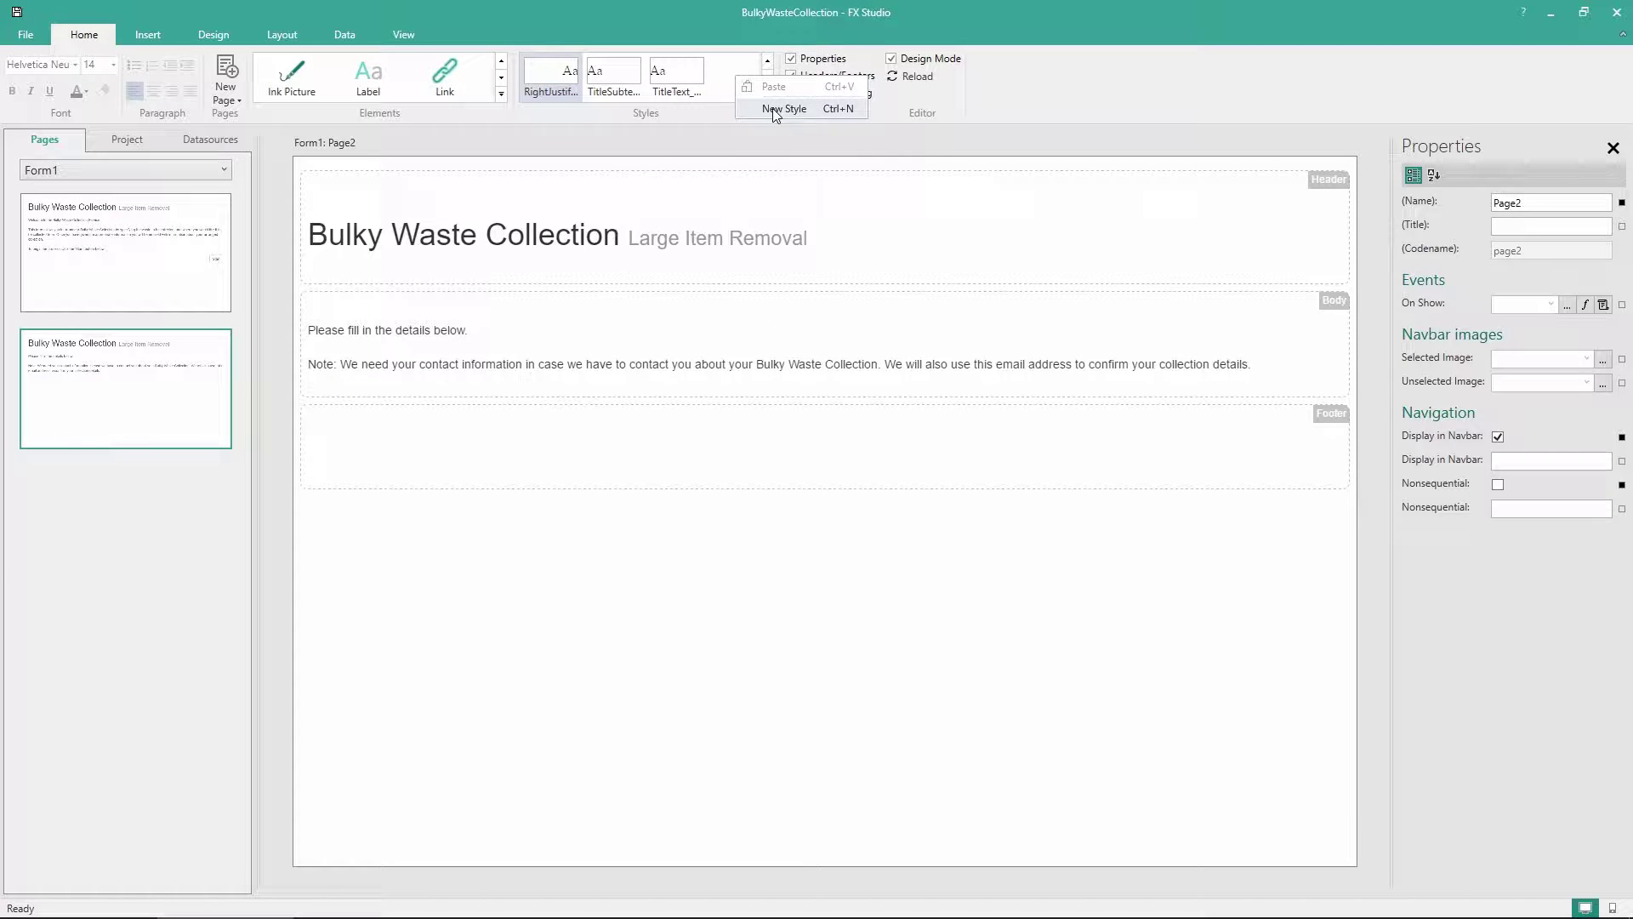
Create a style named Italics with its font style set to italic
left_click(740, 82)
right_click(625, 77)
left_click(675, 208)
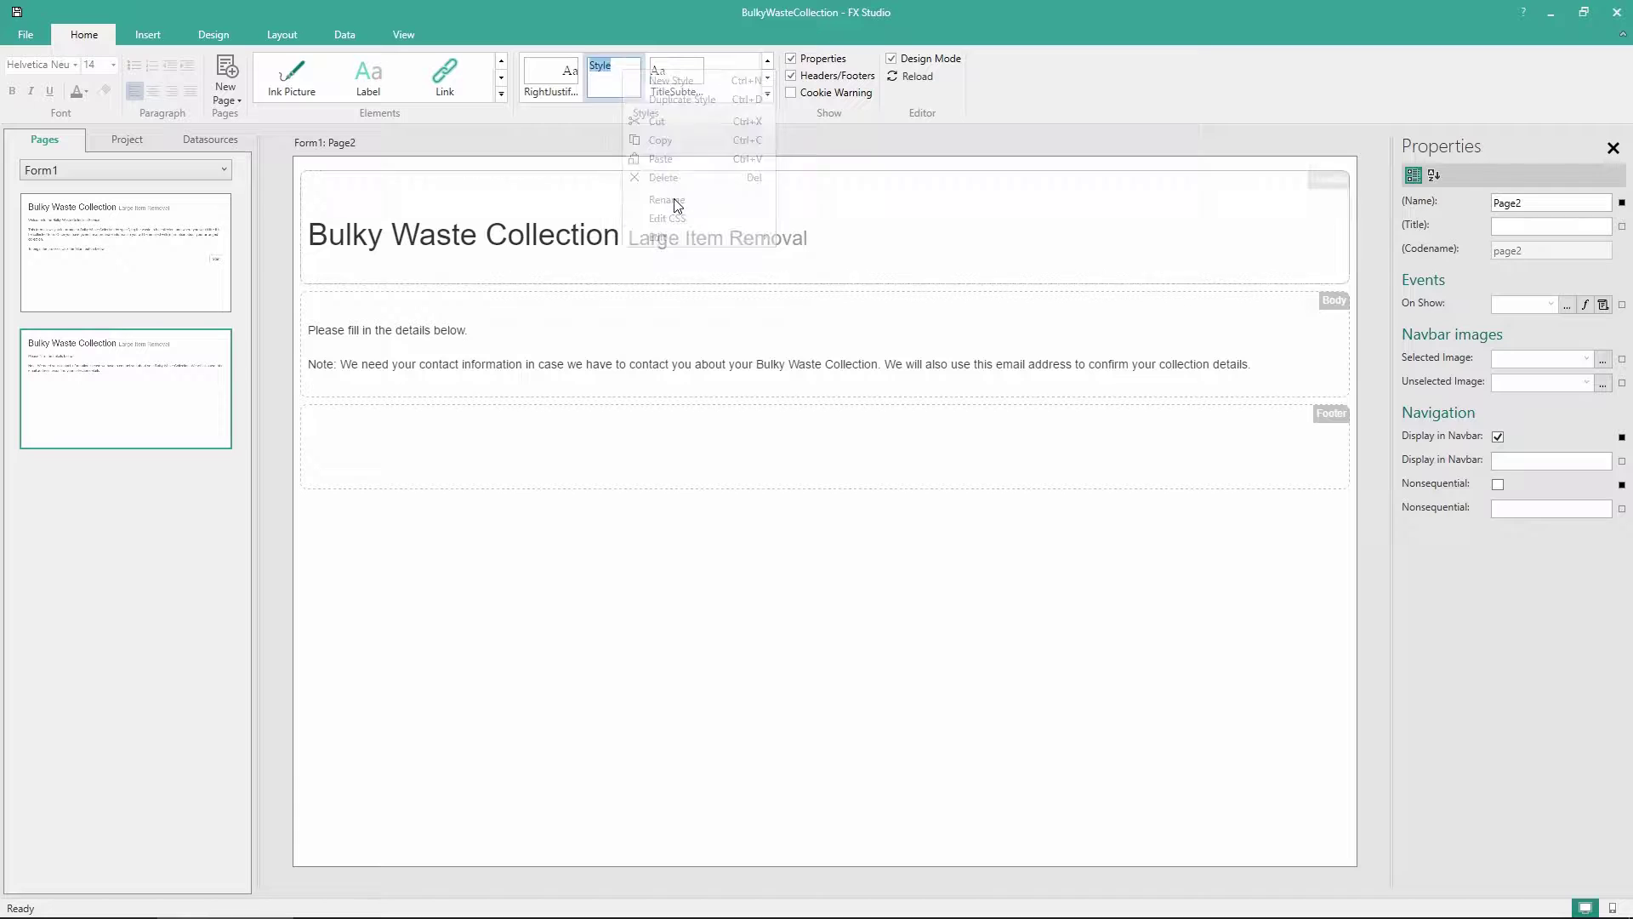
type("Italics")
key("Return")
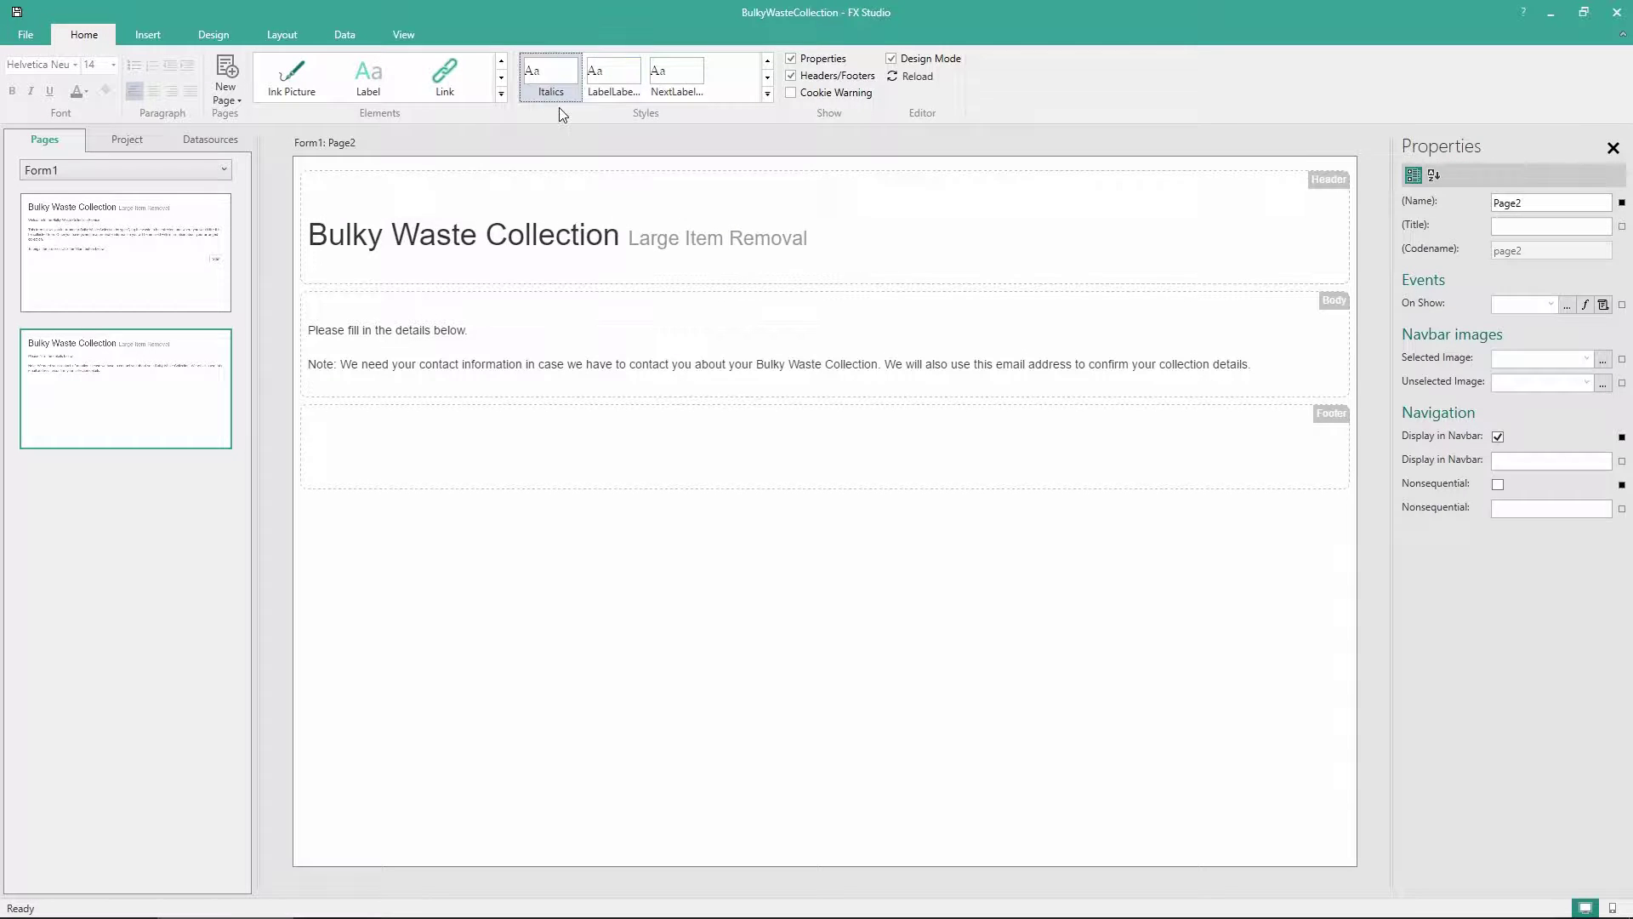
right_click(553, 85)
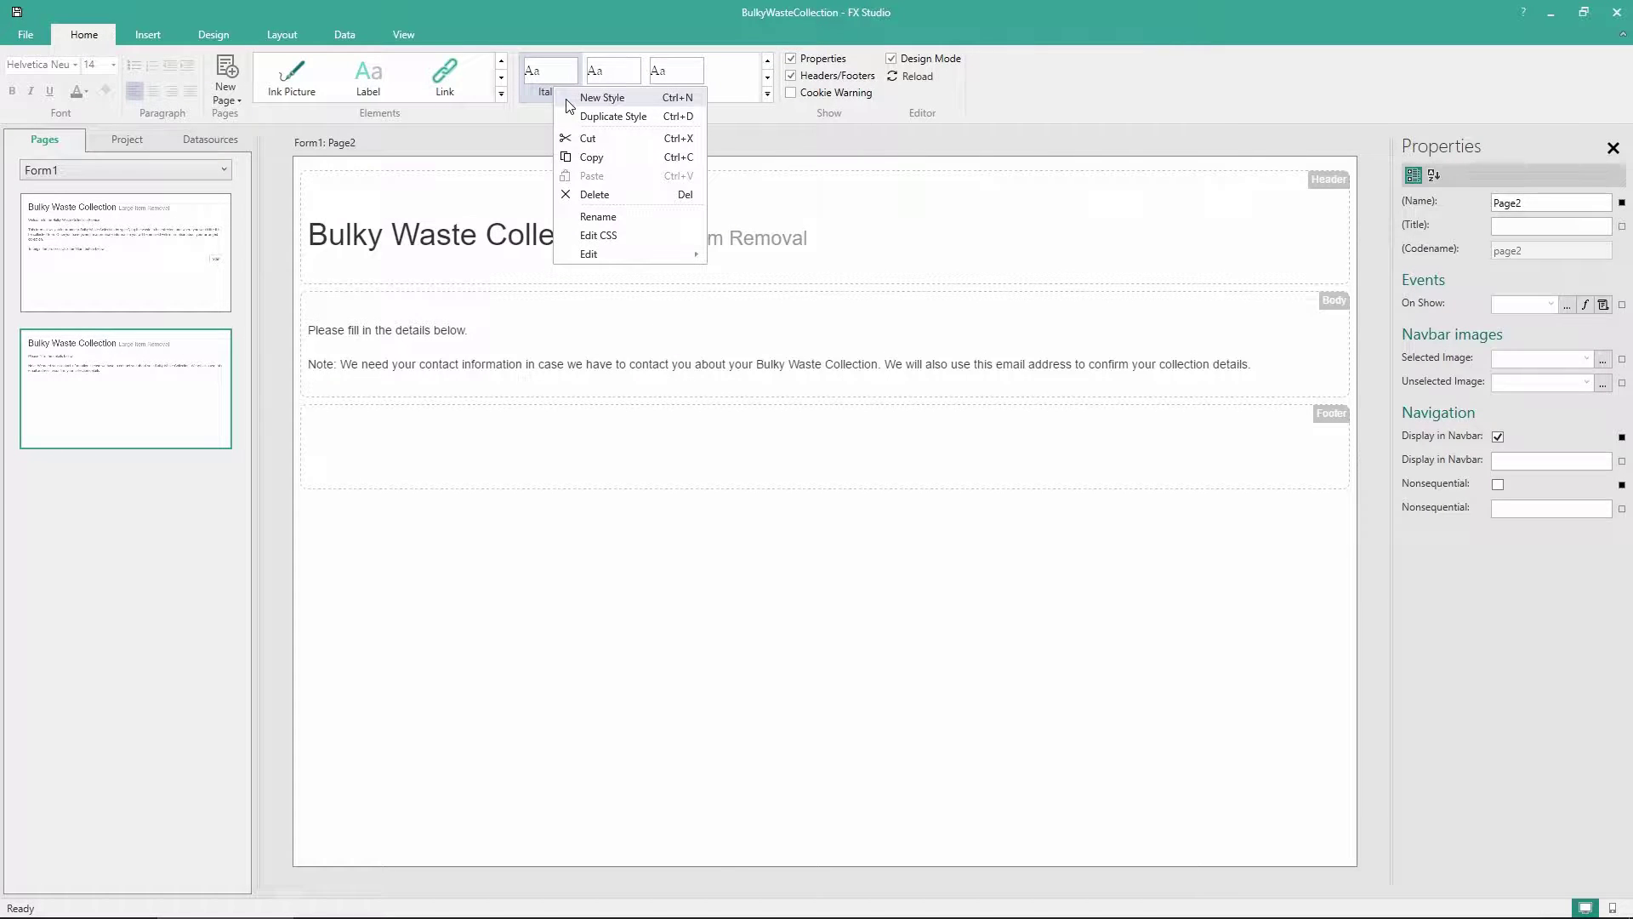
mouse_move(615, 255)
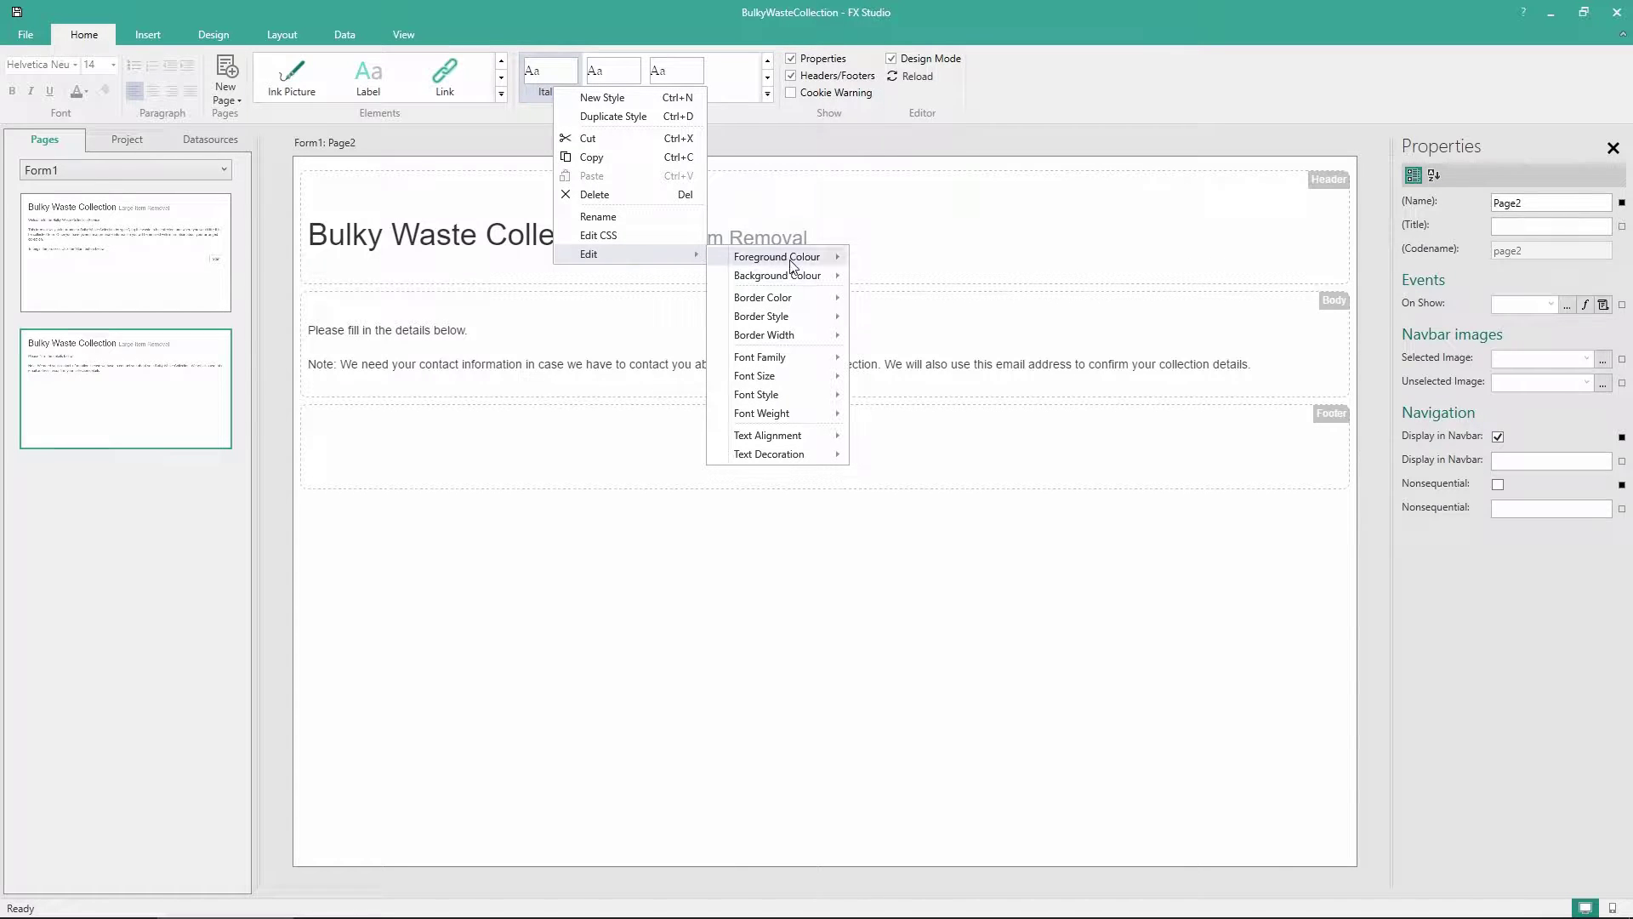
mouse_move(791, 262)
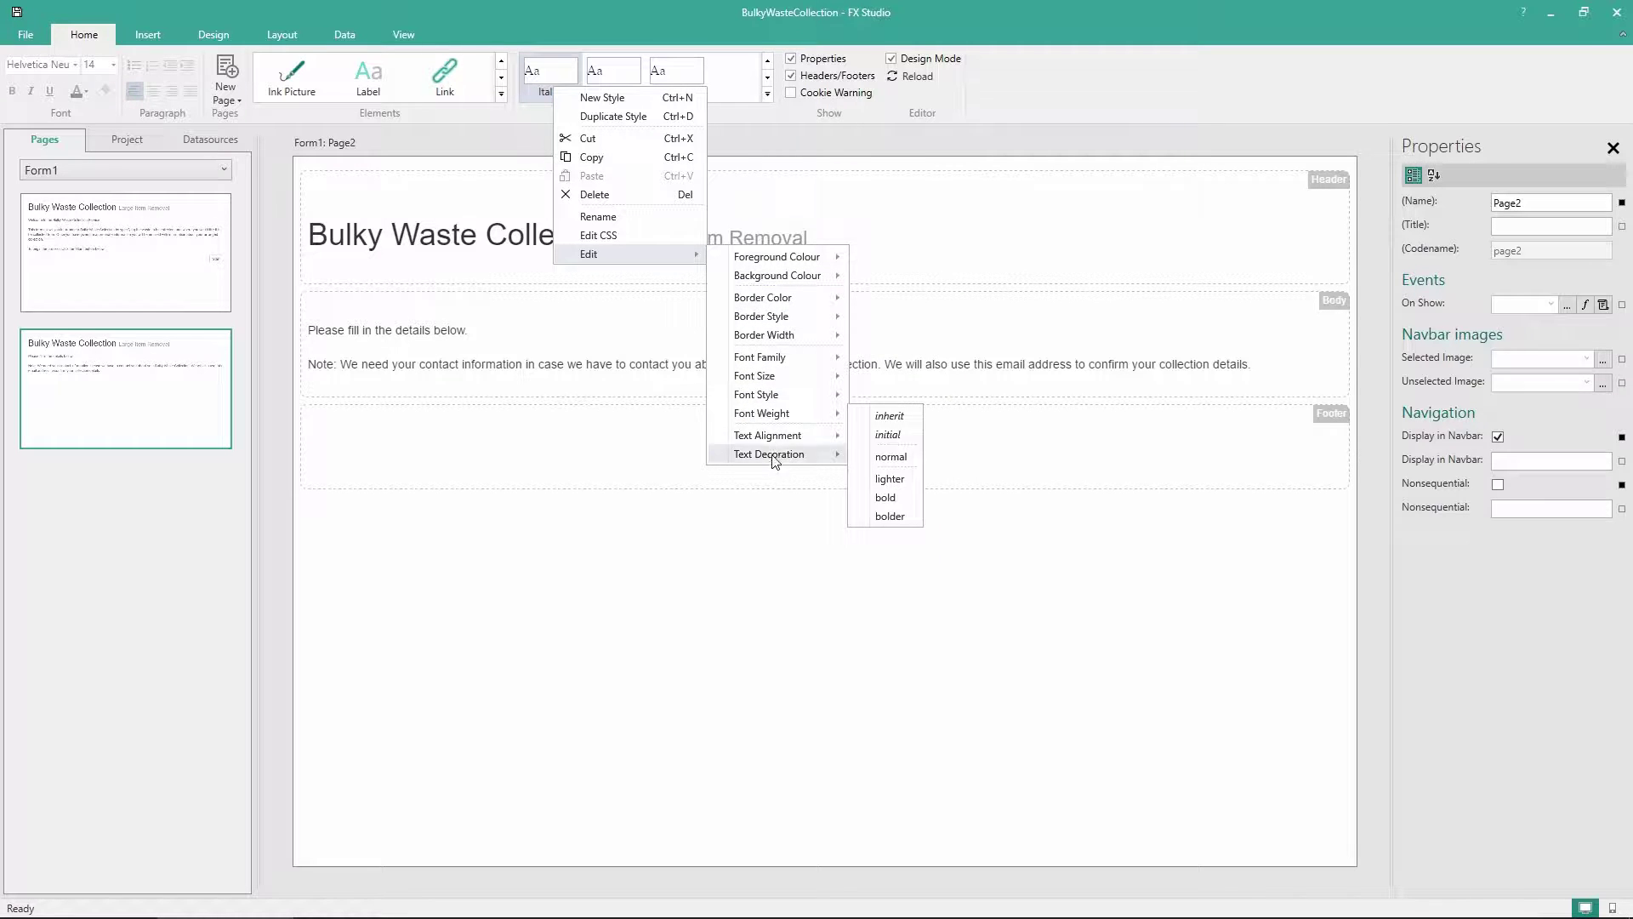
mouse_move(775, 398)
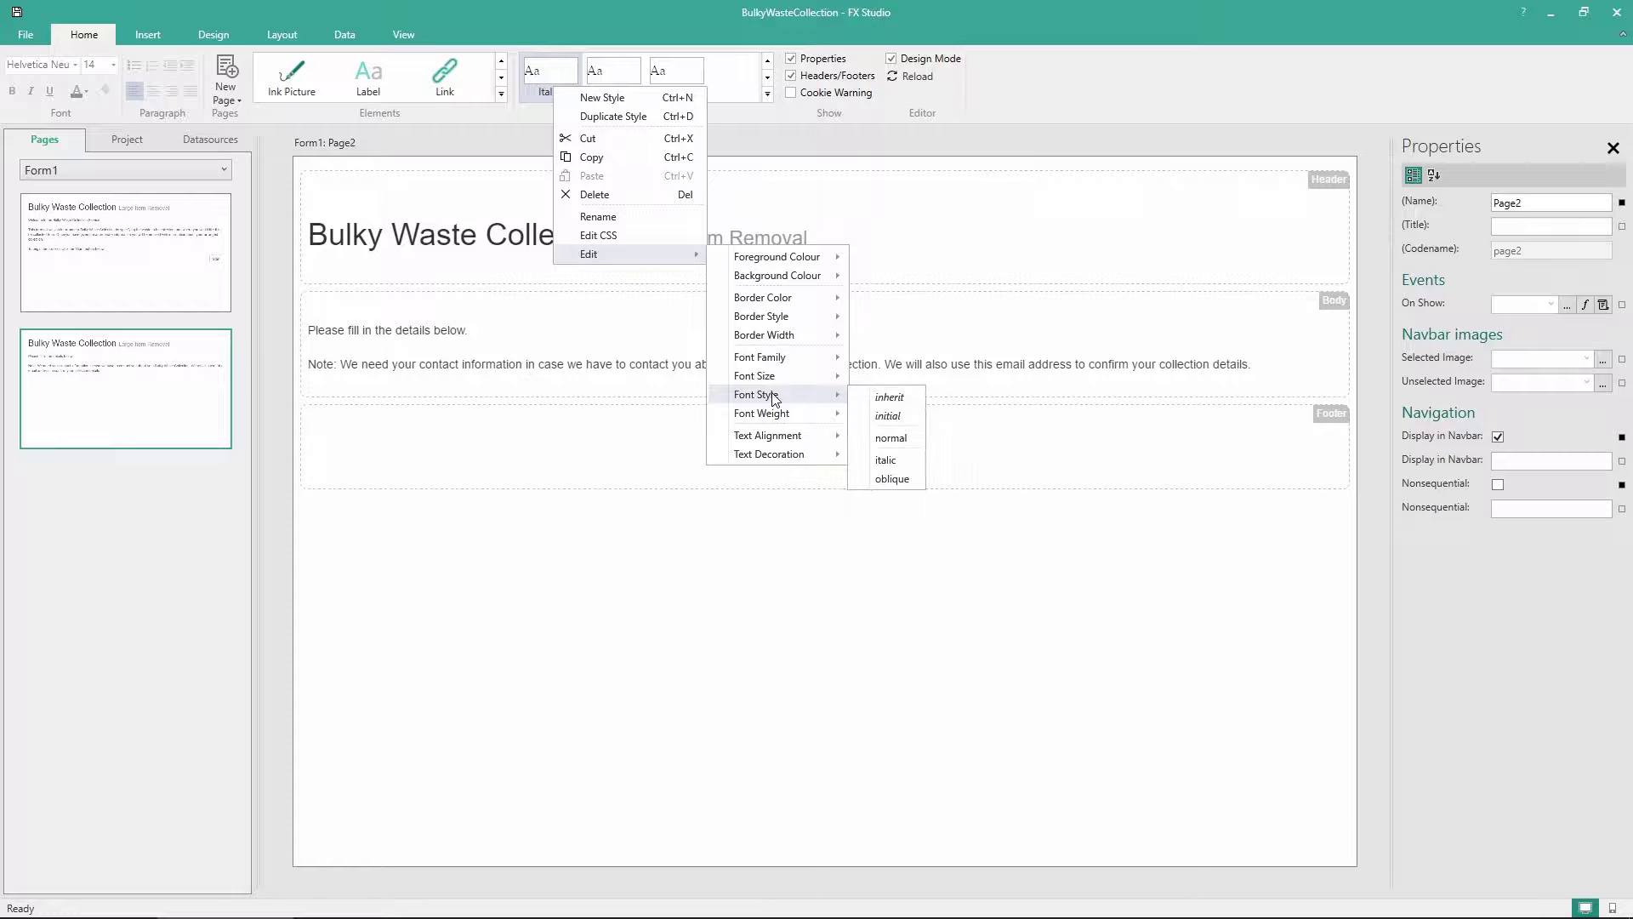
left_click(900, 462)
Apply the Italics style to Page2's contact-information note label
left_click(822, 385)
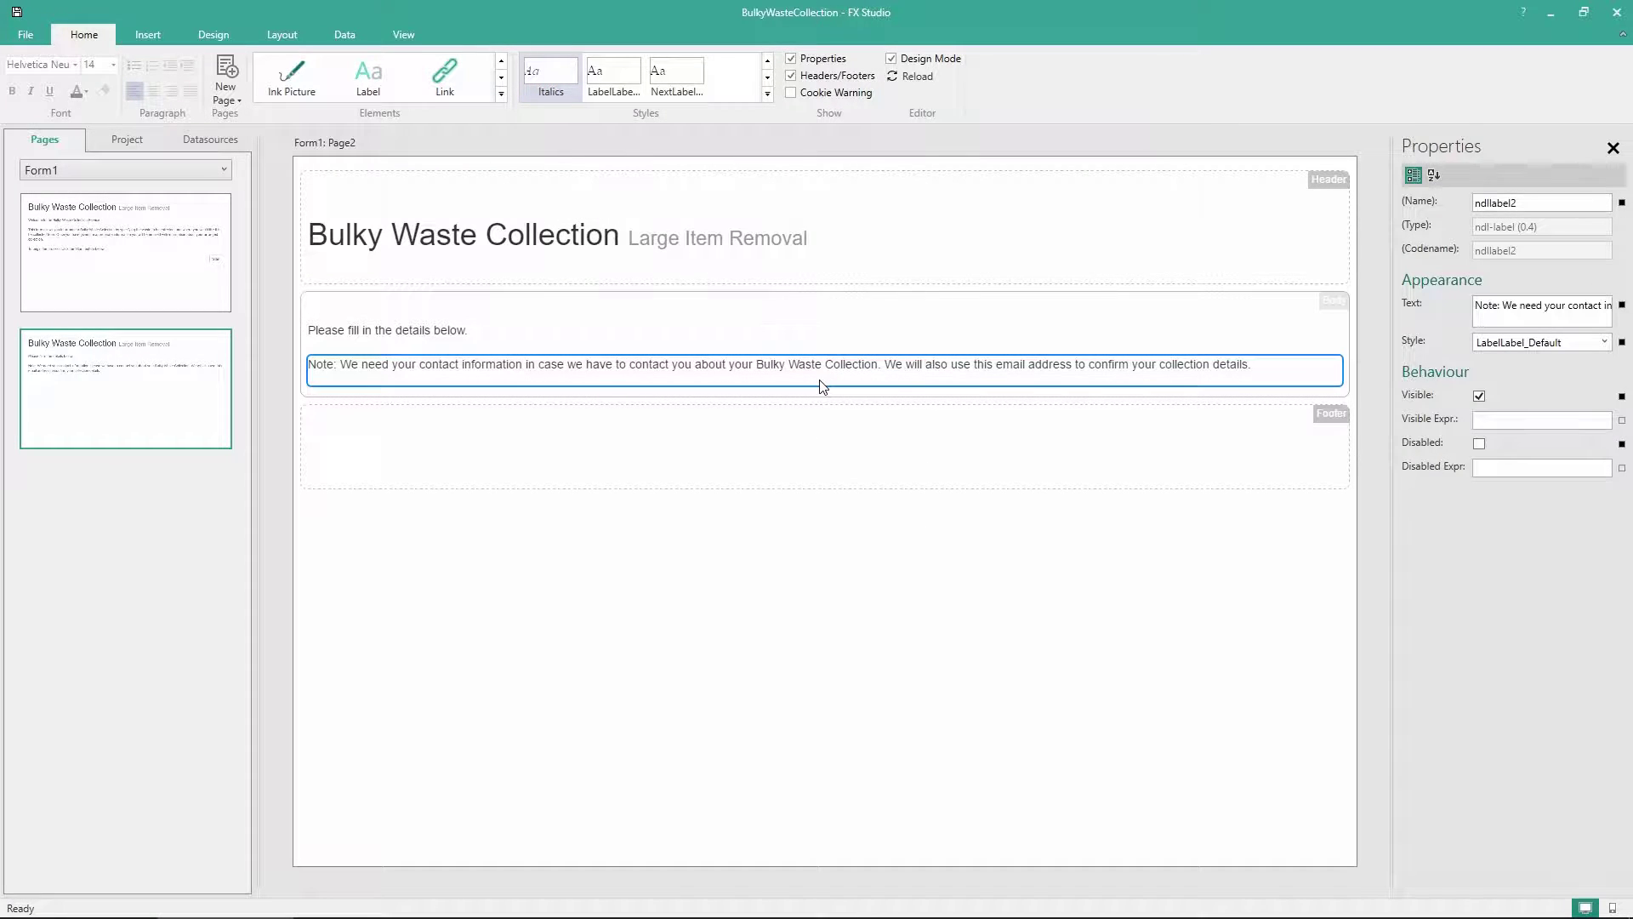
left_click(1605, 342)
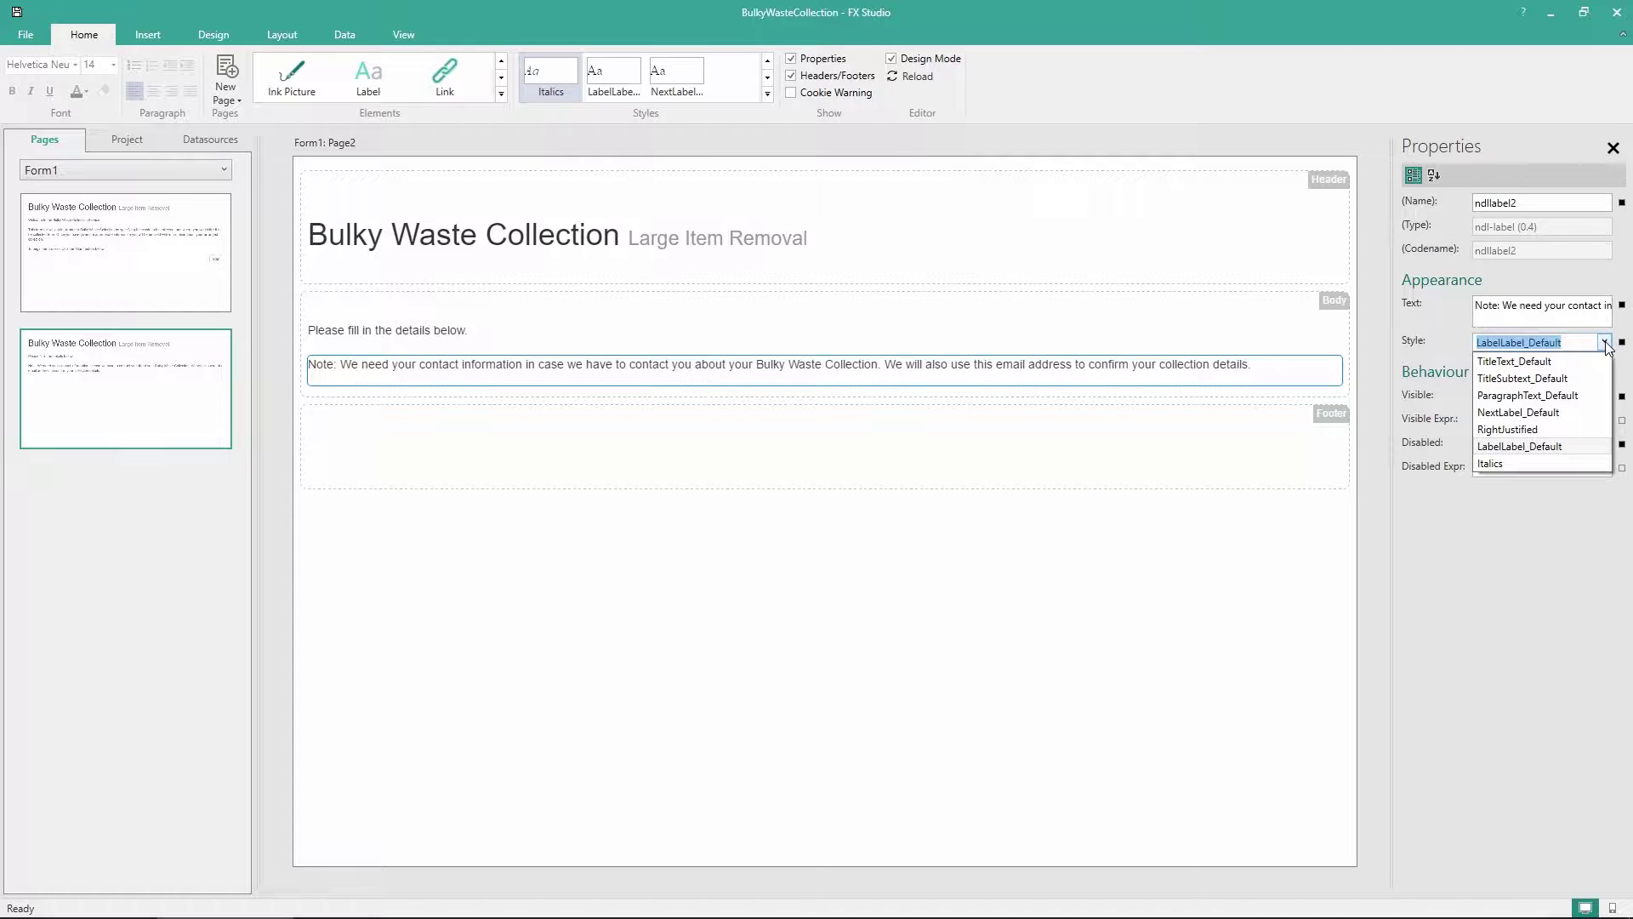
left_click(1497, 461)
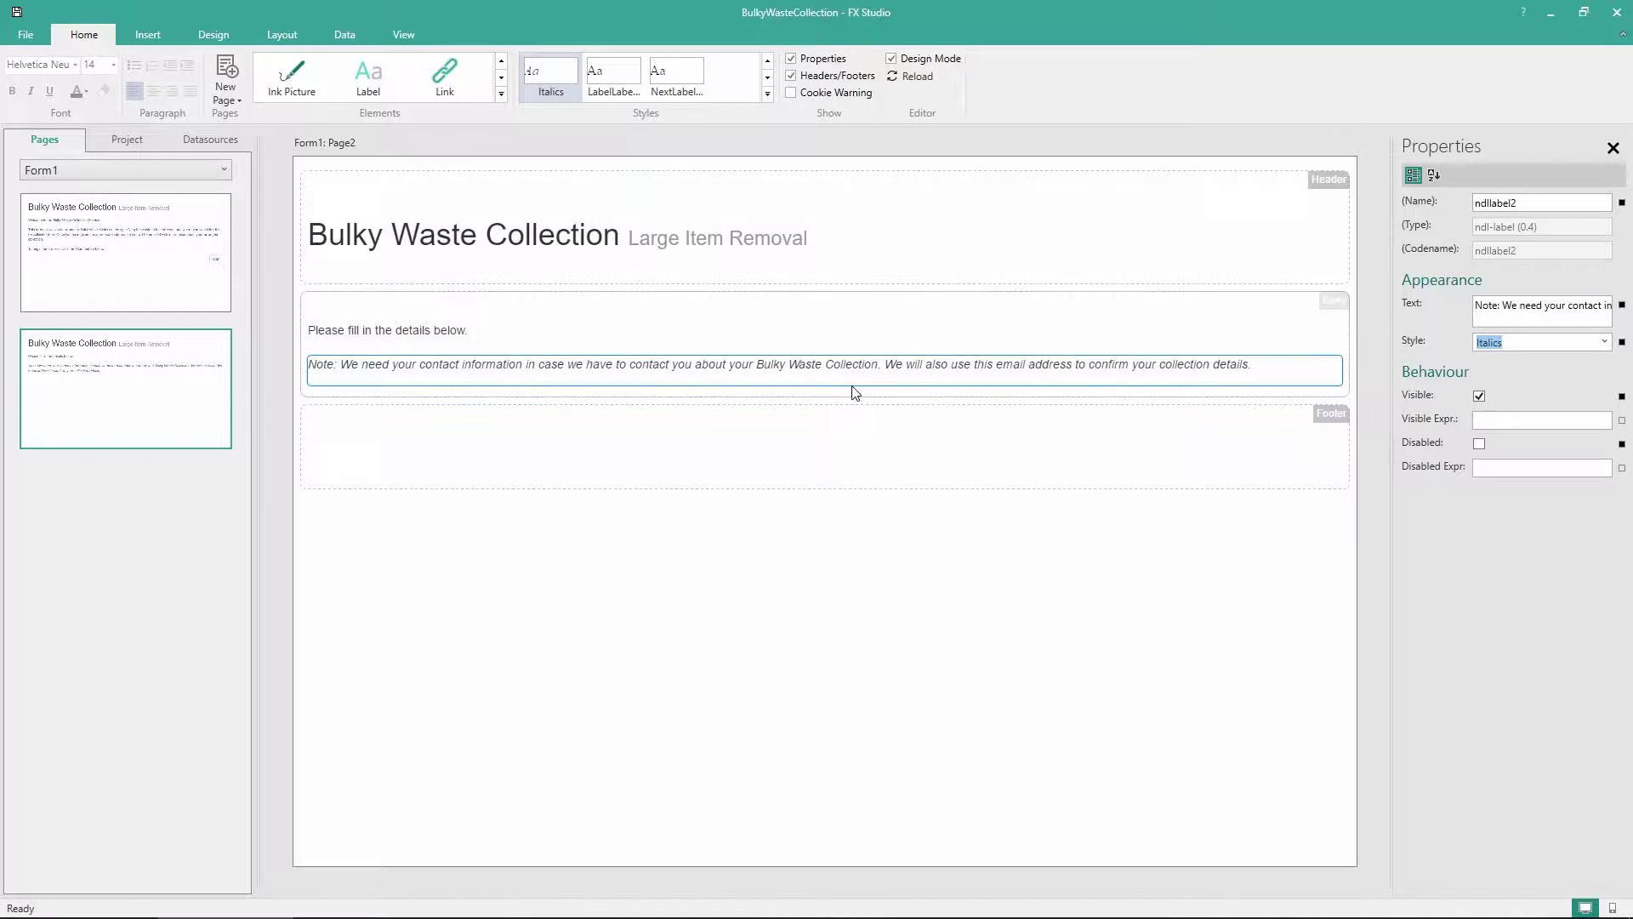
left_click(774, 614)
left_click(777, 619)
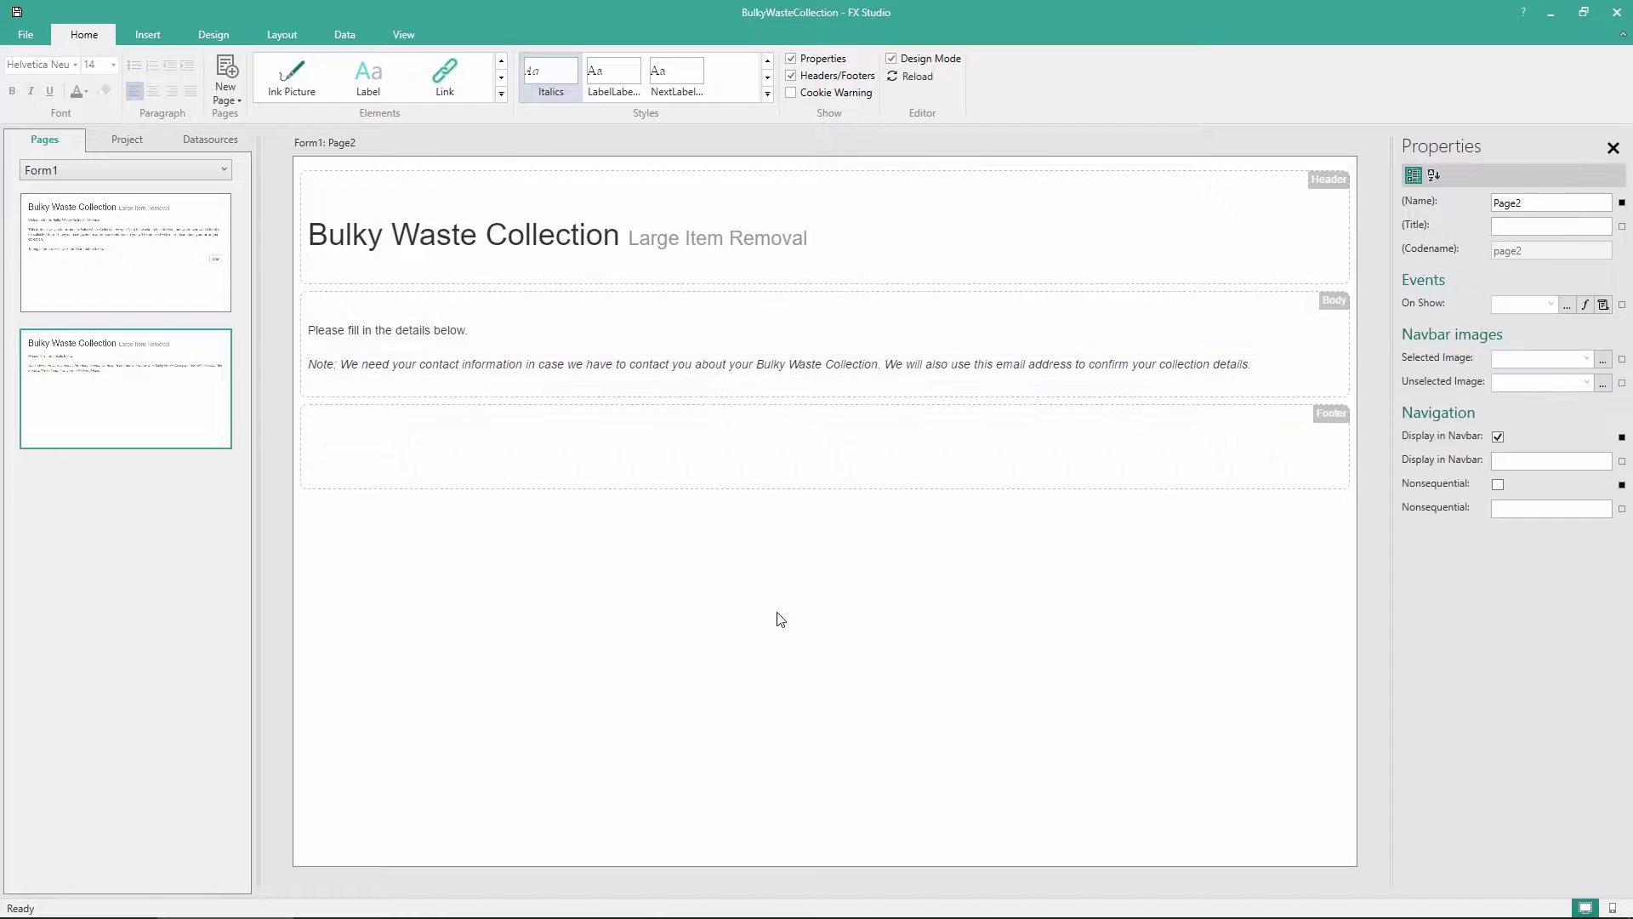
Add a Drop List and then a Text Box below the italic note in the Body
left_click(502, 95)
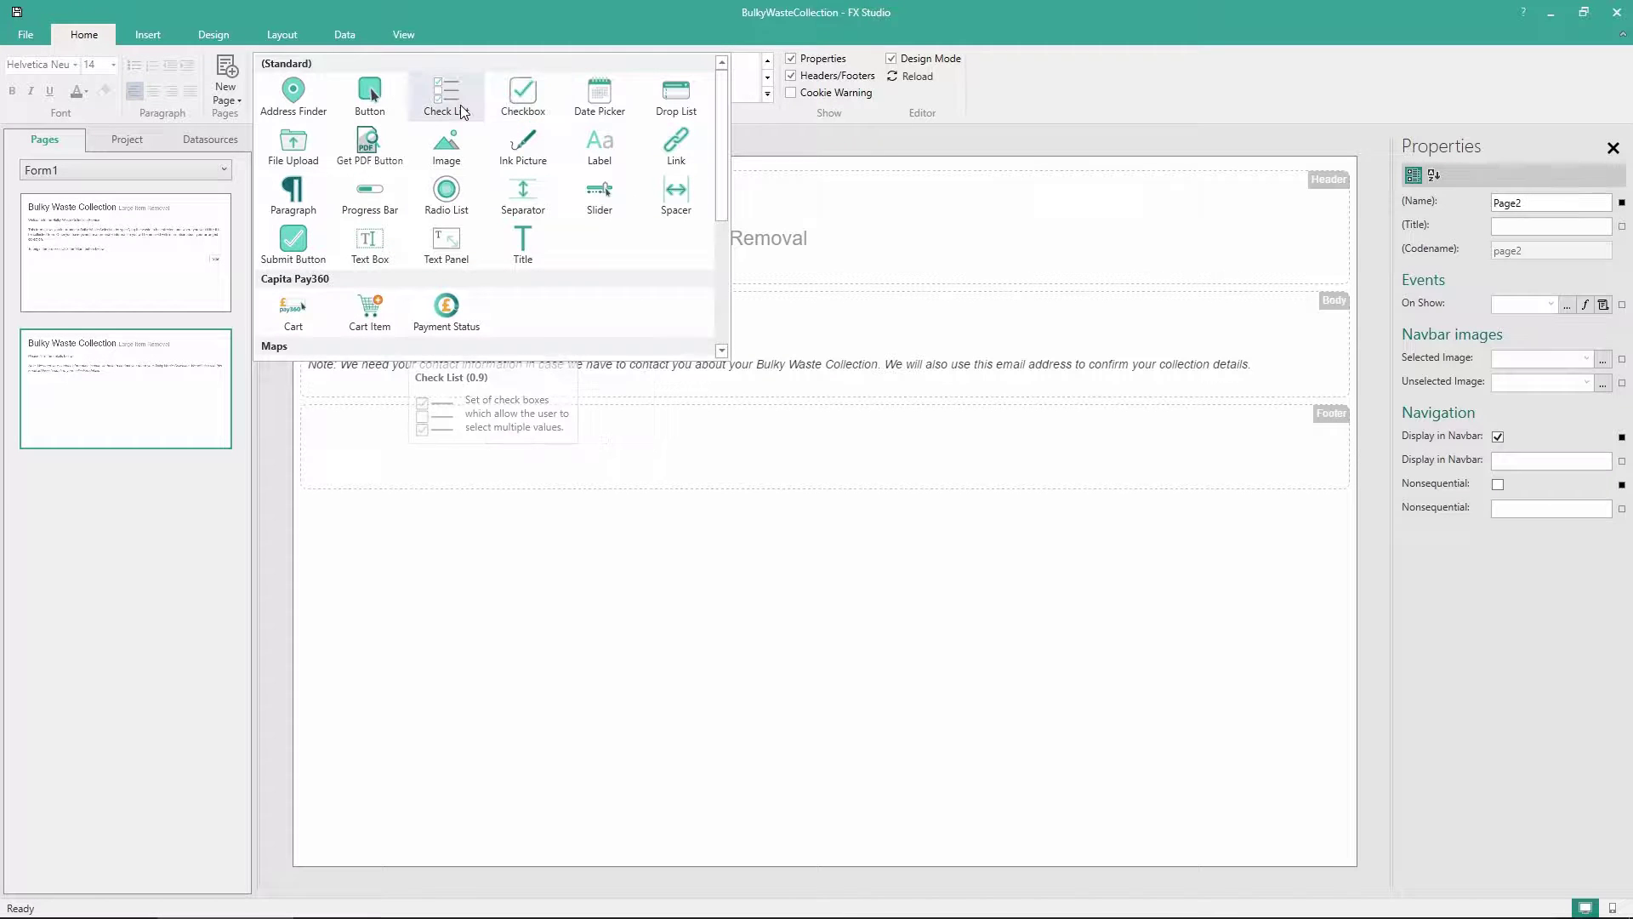
left_click_drag(676, 94, 597, 397)
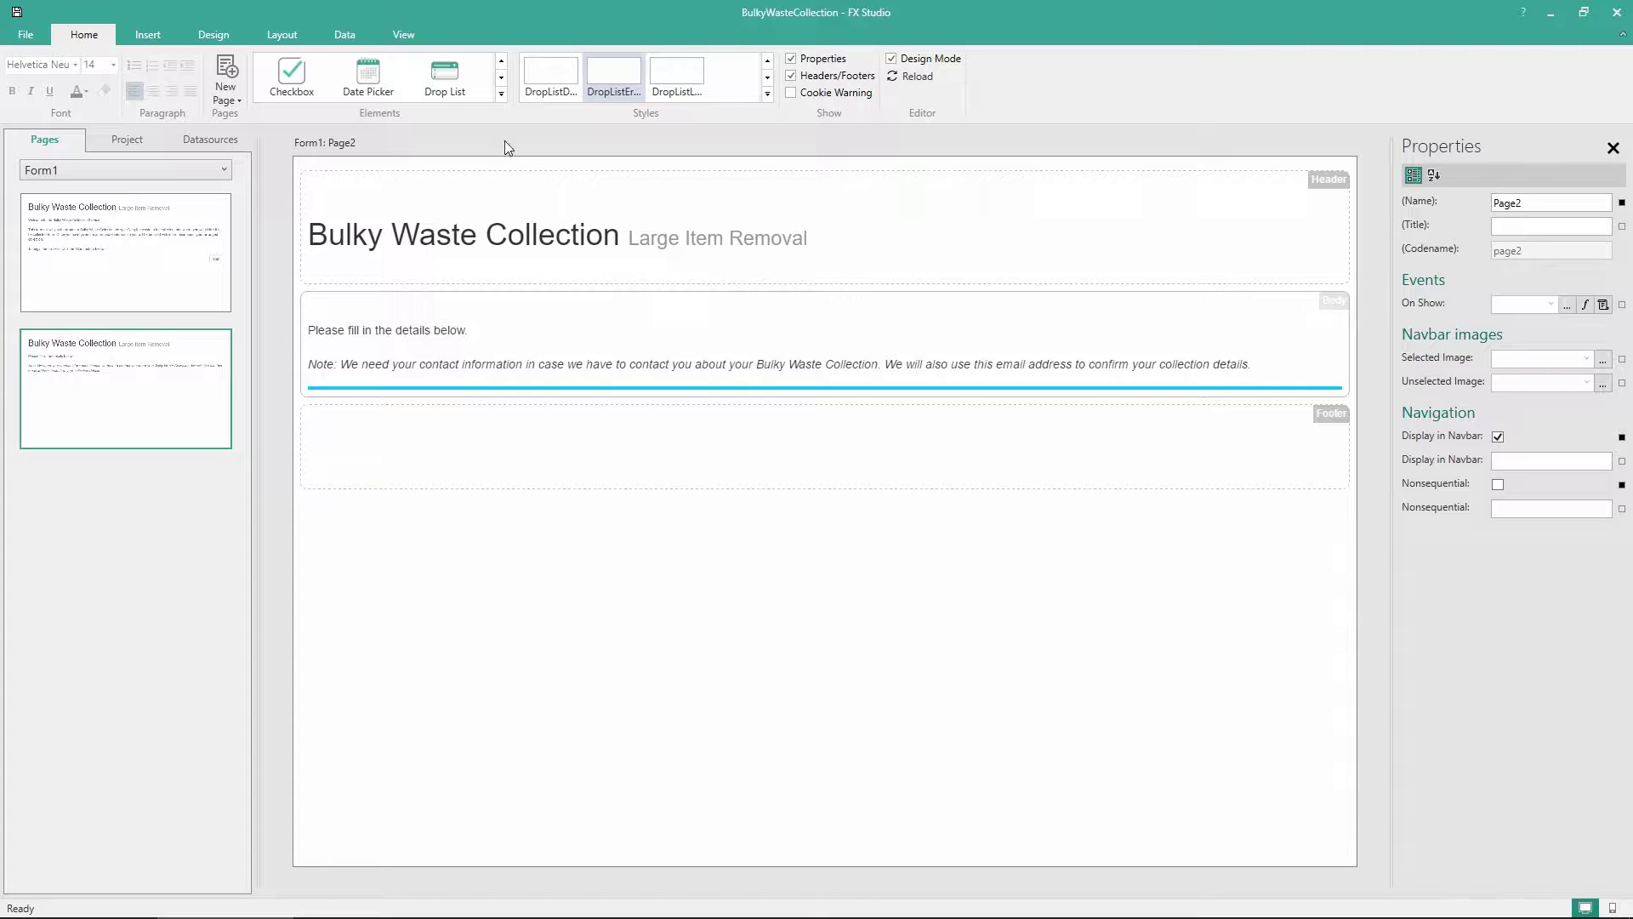
left_click(502, 98)
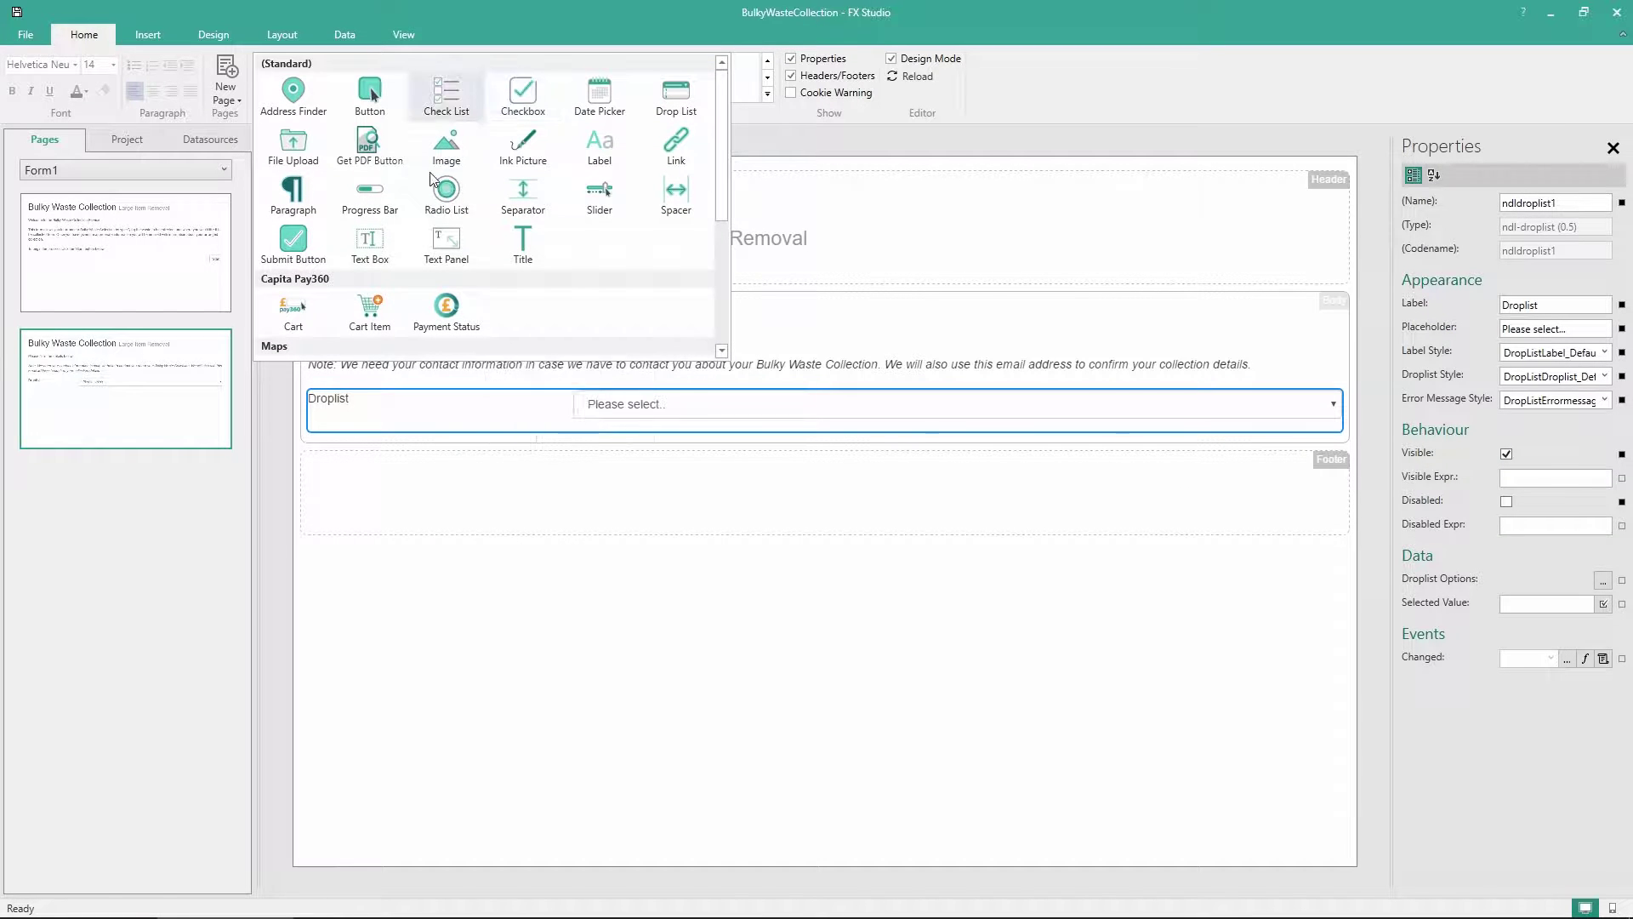
left_click_drag(370, 251, 483, 445)
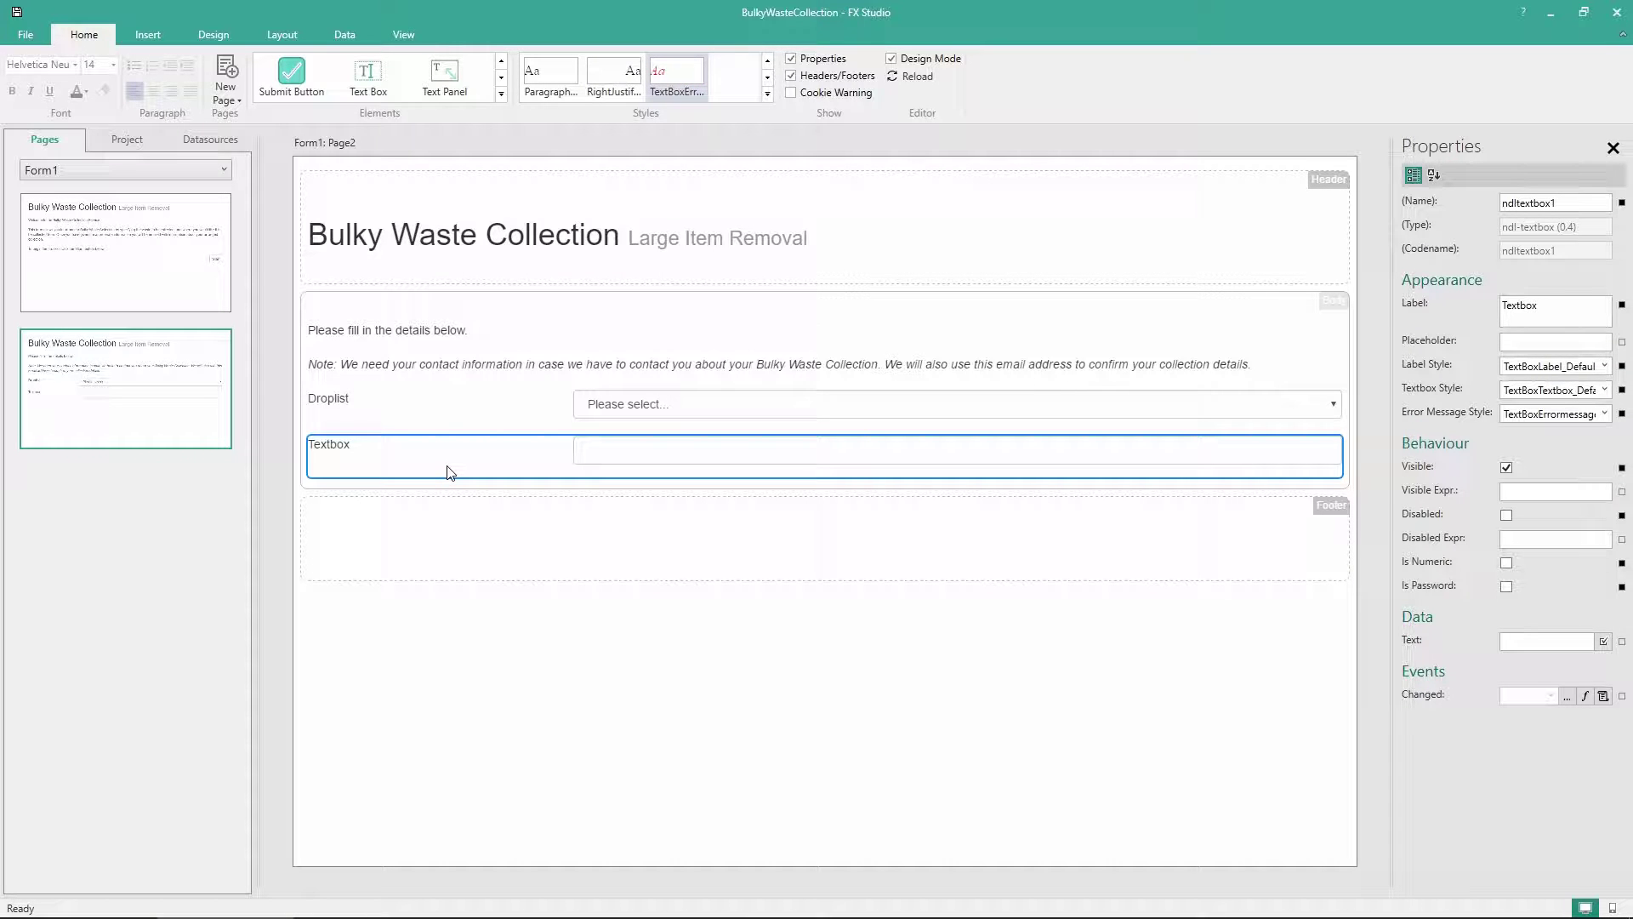
Duplicate the text box to make five text boxes in total
key("ctrl+c")
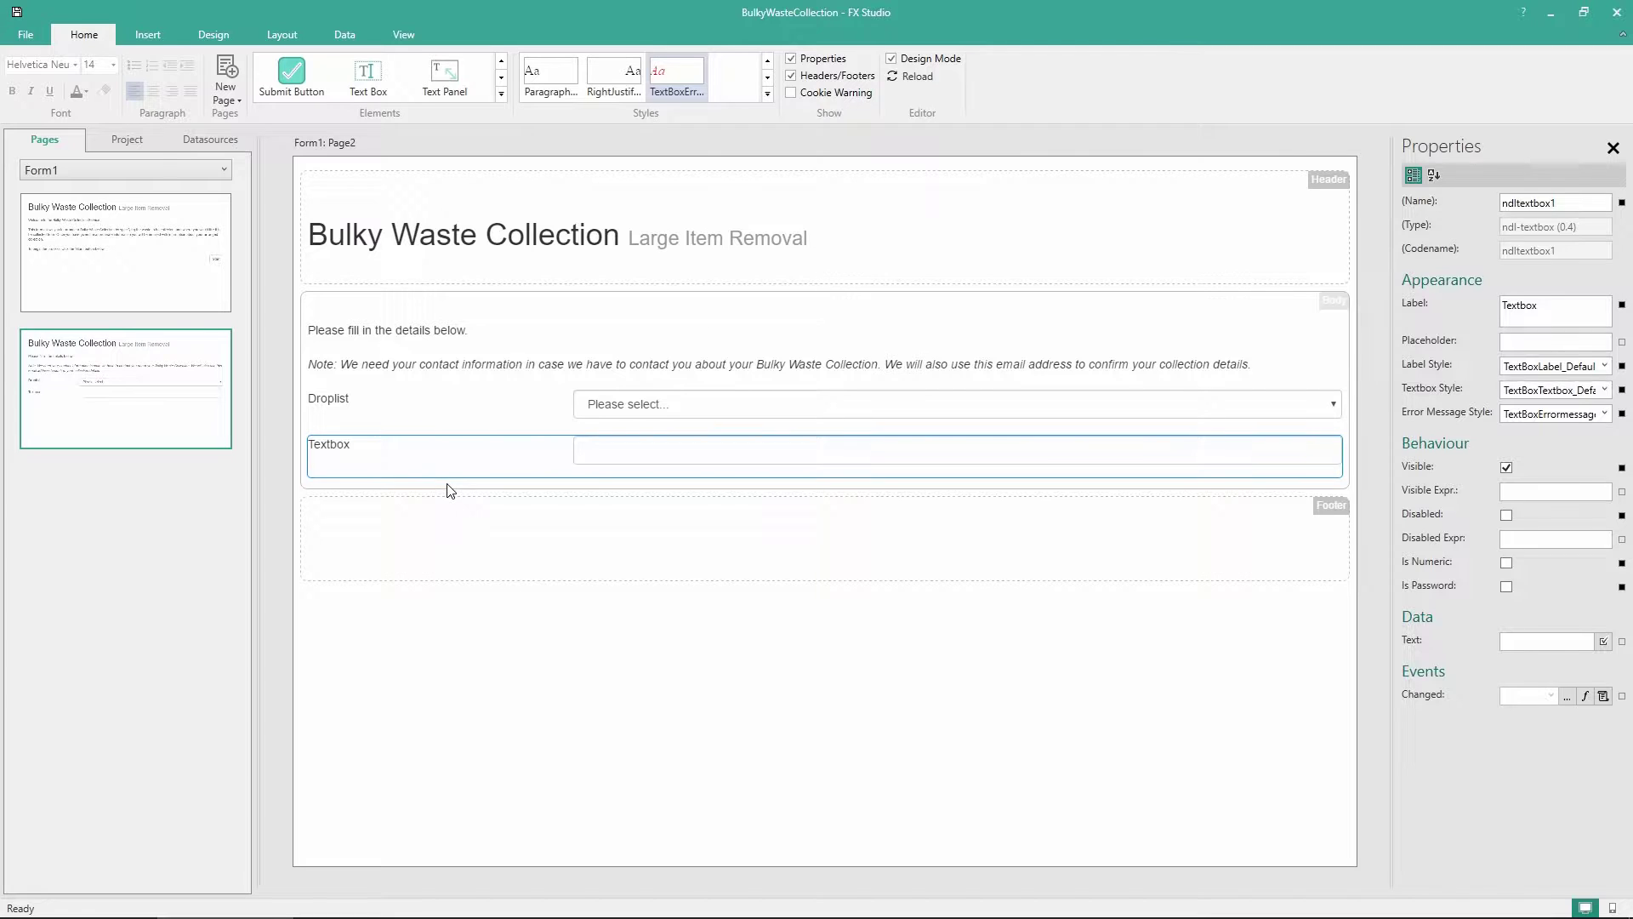
key("ctrl+v")
key("ctrl+v")
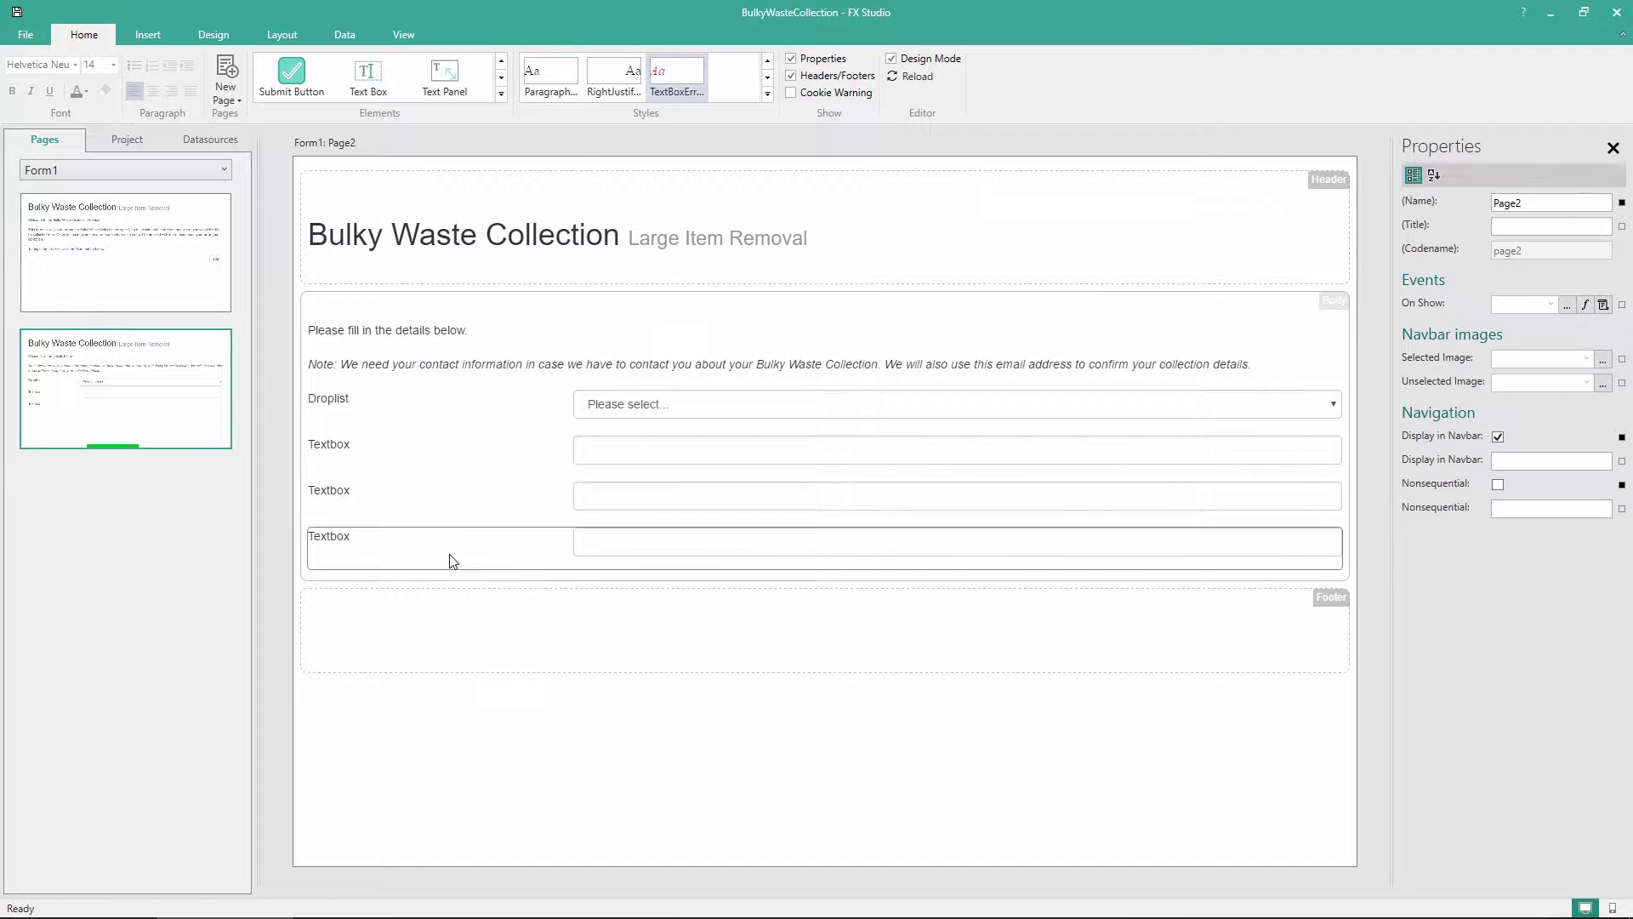
key("ctrl+v")
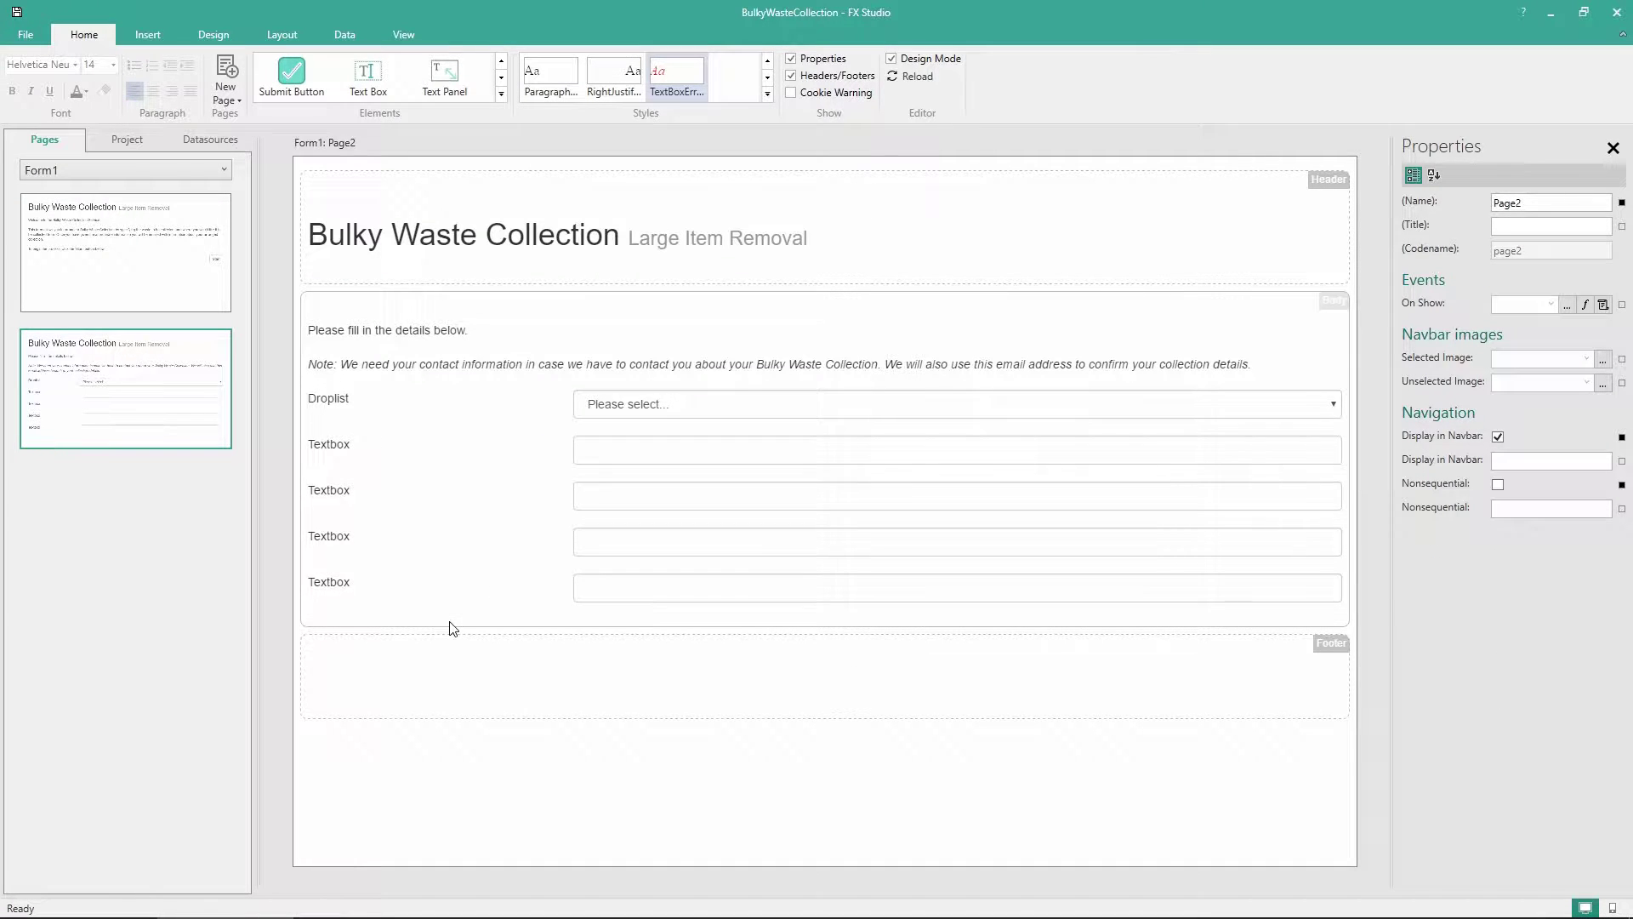
key("ctrl+v")
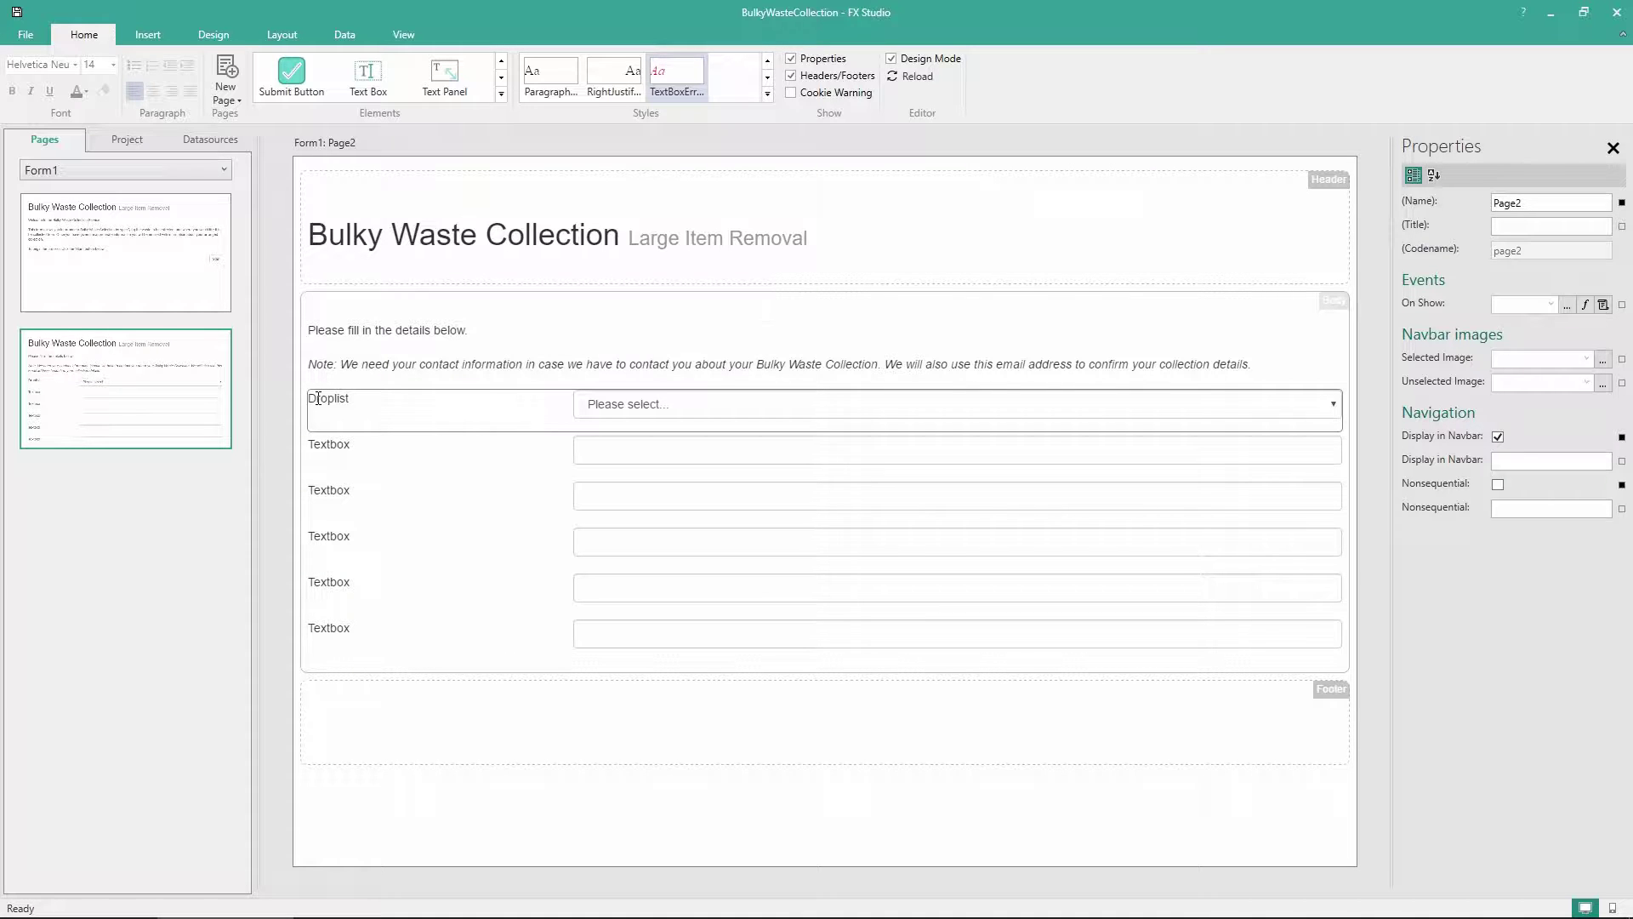
Label the drop list 'Title' and the first two text boxes 'First Name' and 'Last Name'
left_click(317, 399)
left_click(317, 399)
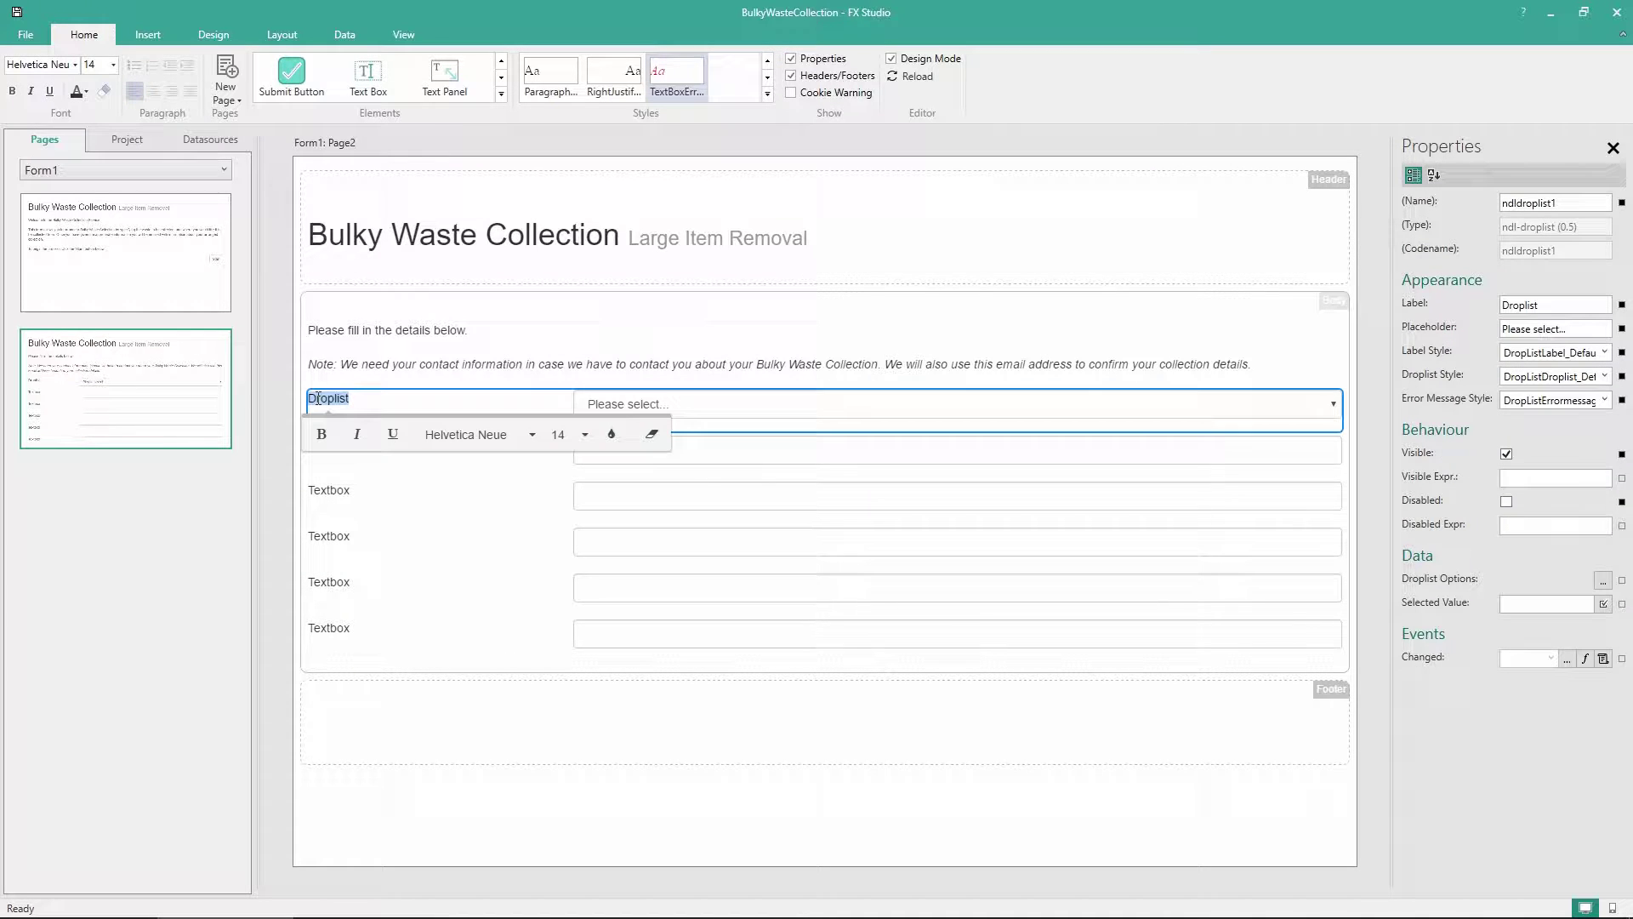
type("Title")
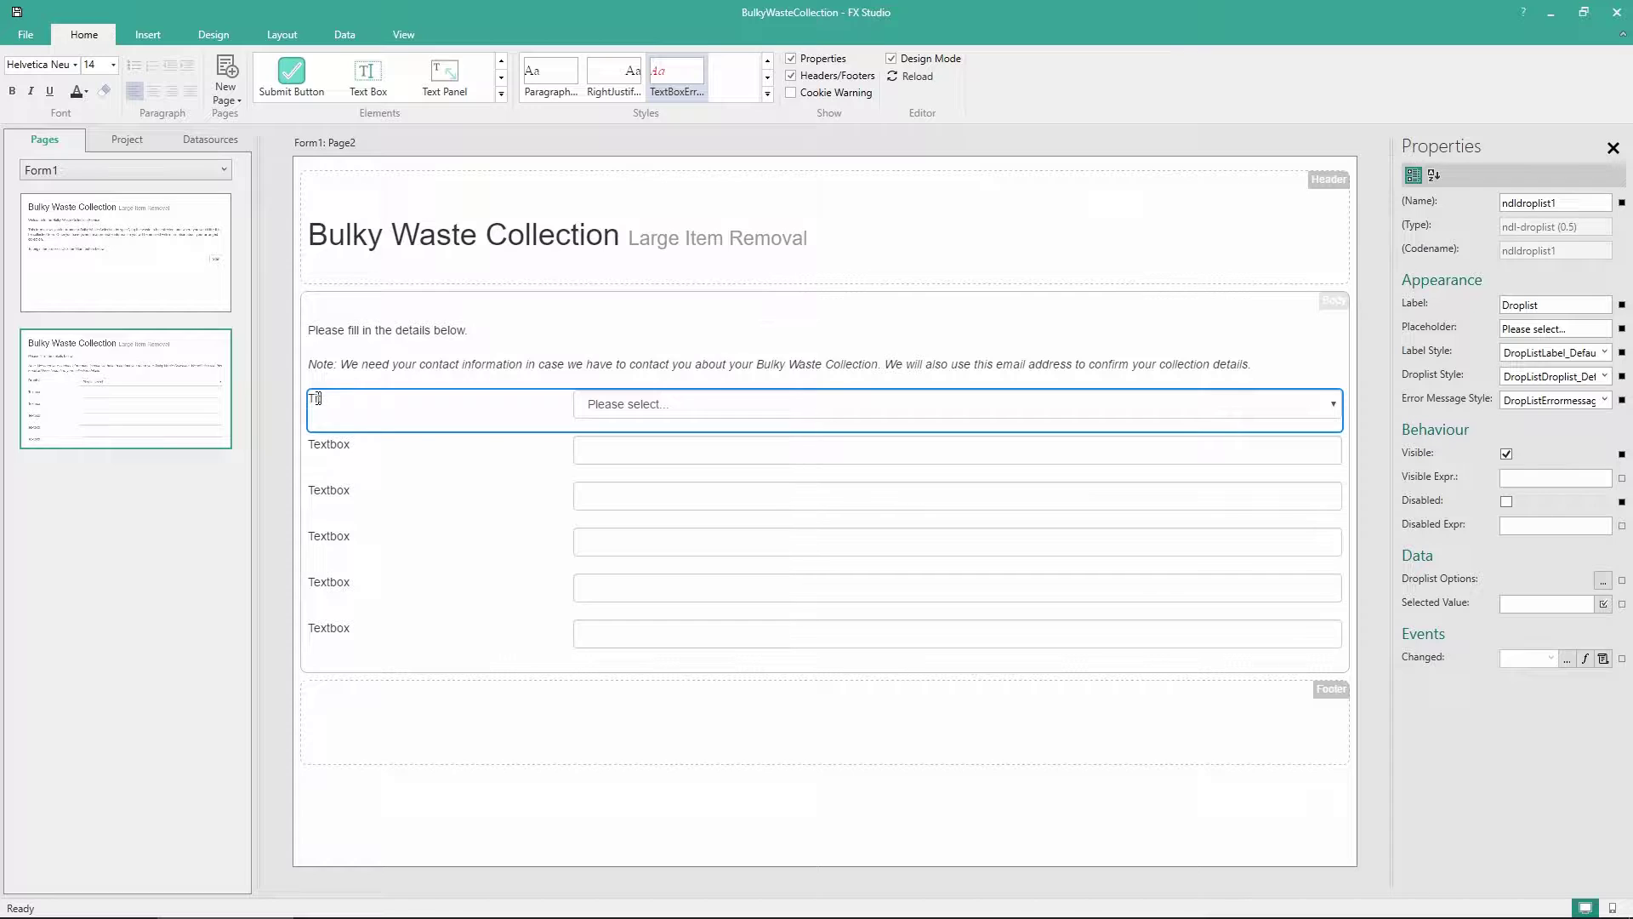
left_click(331, 446)
left_click(332, 445)
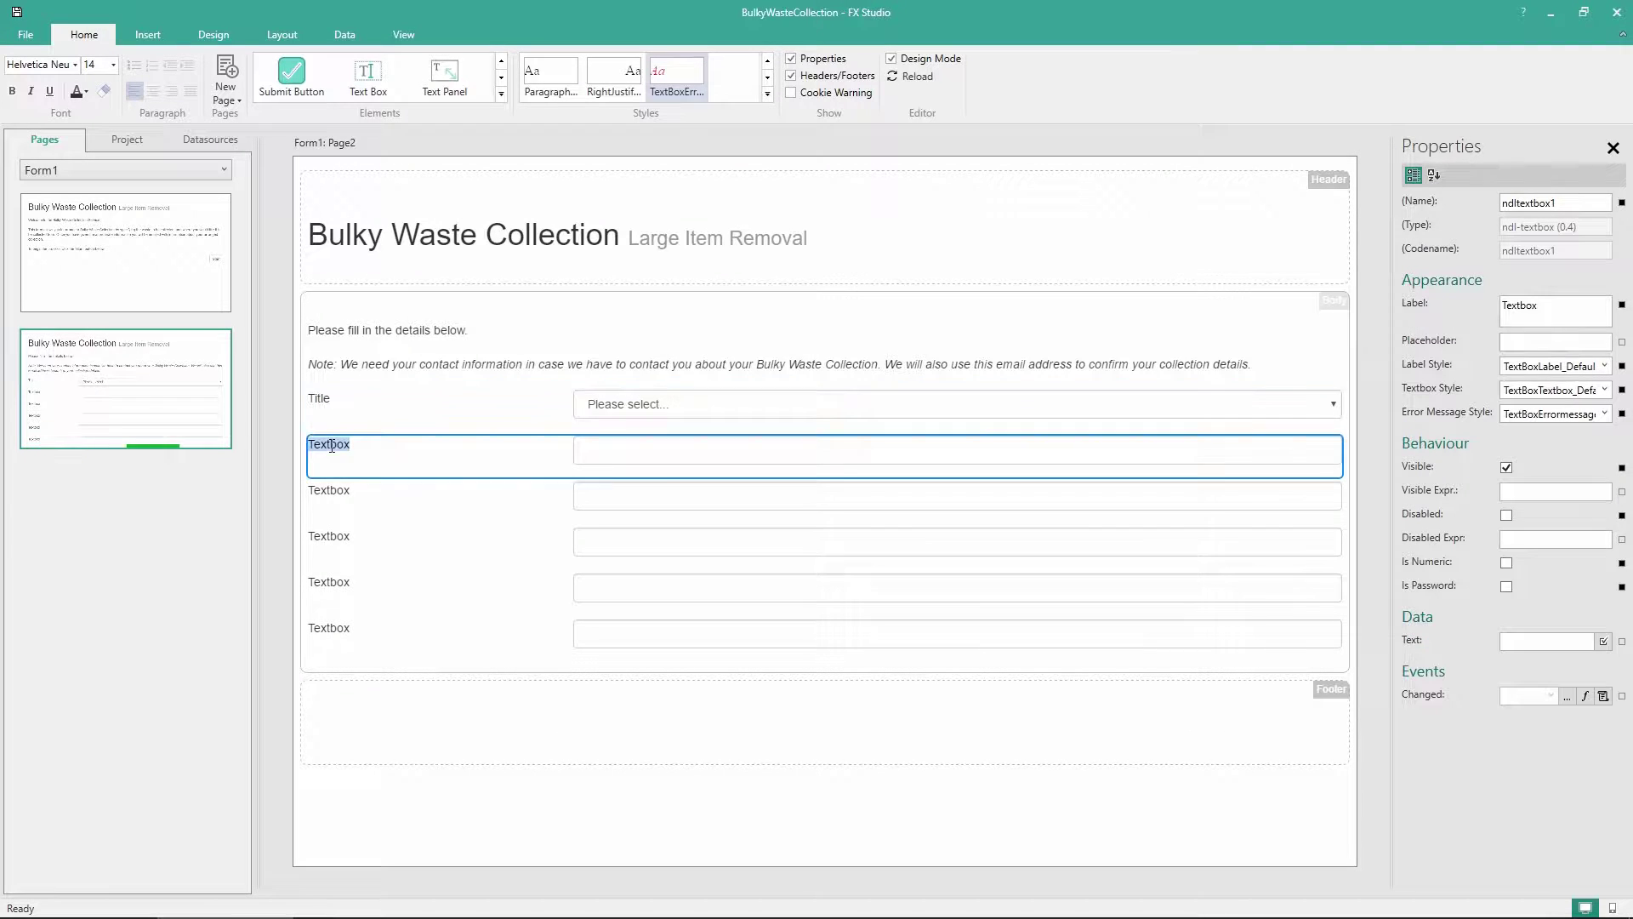
type("First Name")
left_click(325, 491)
left_click(326, 491)
type("Last Name")
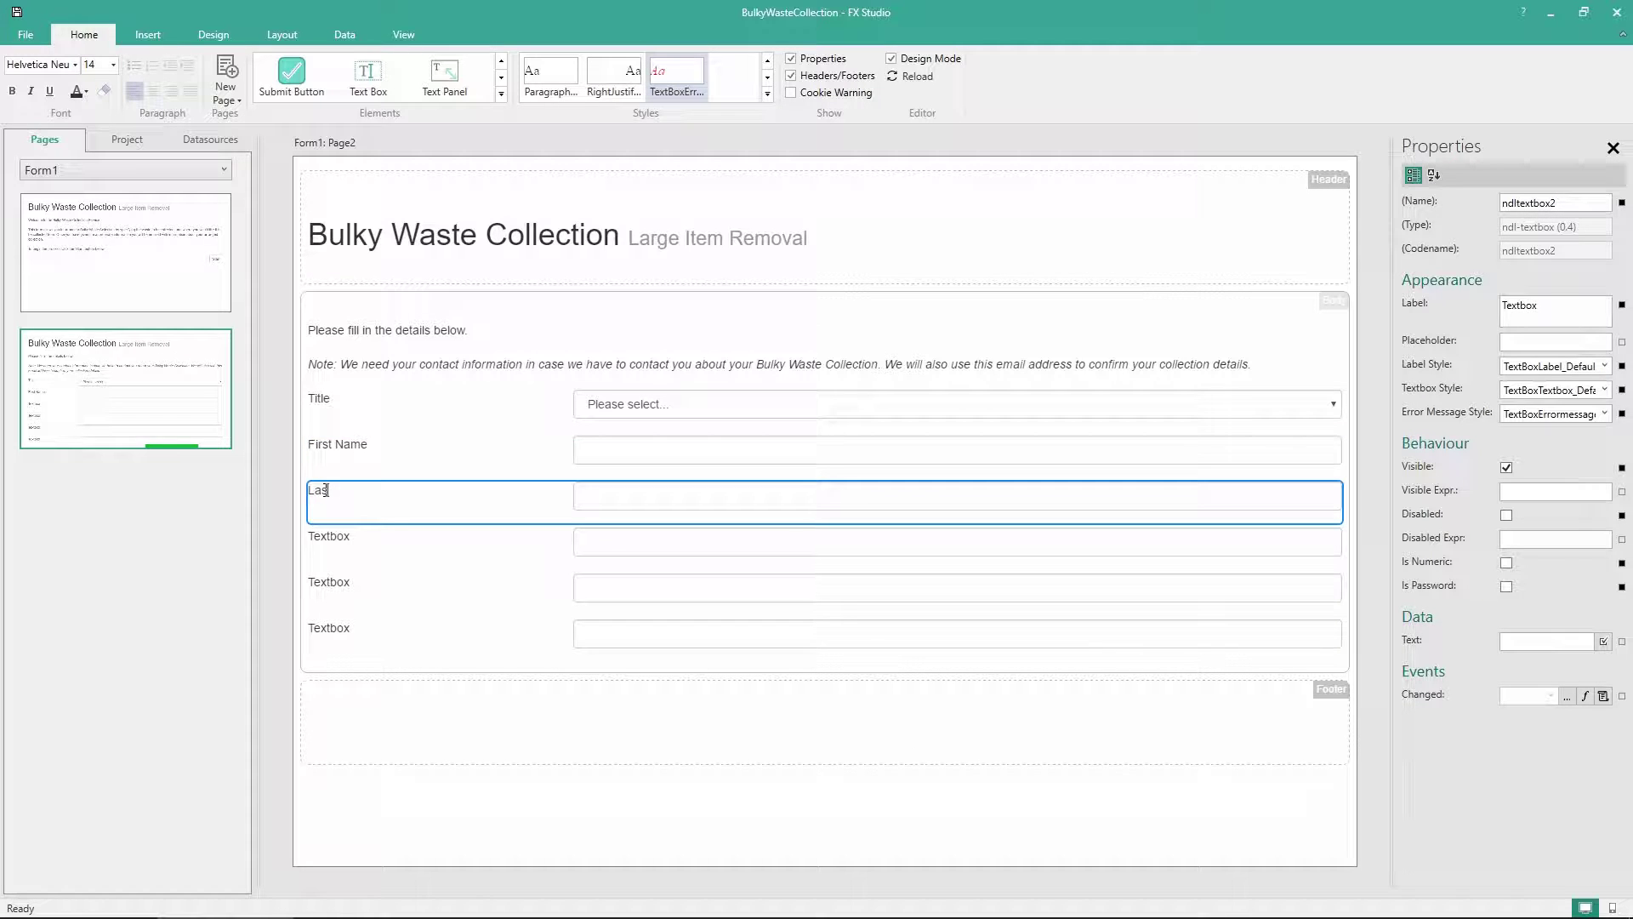
Label the next two text boxes 'Home Phone Number' and 'Mobile Phone Number'
left_click(338, 534)
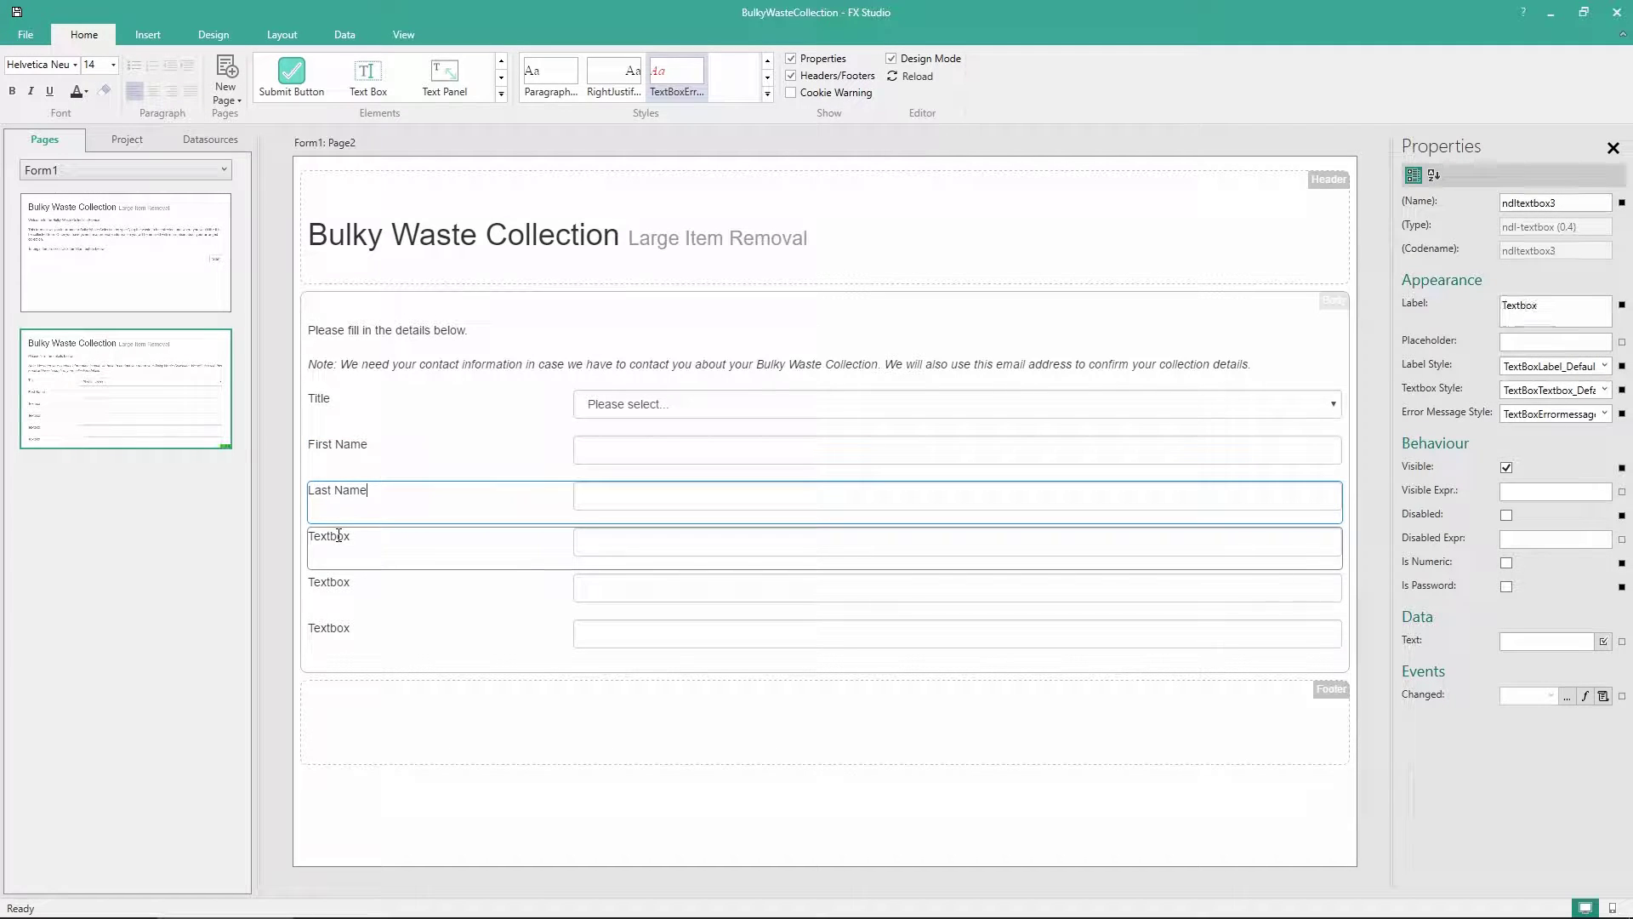
left_click(339, 534)
type("Home")
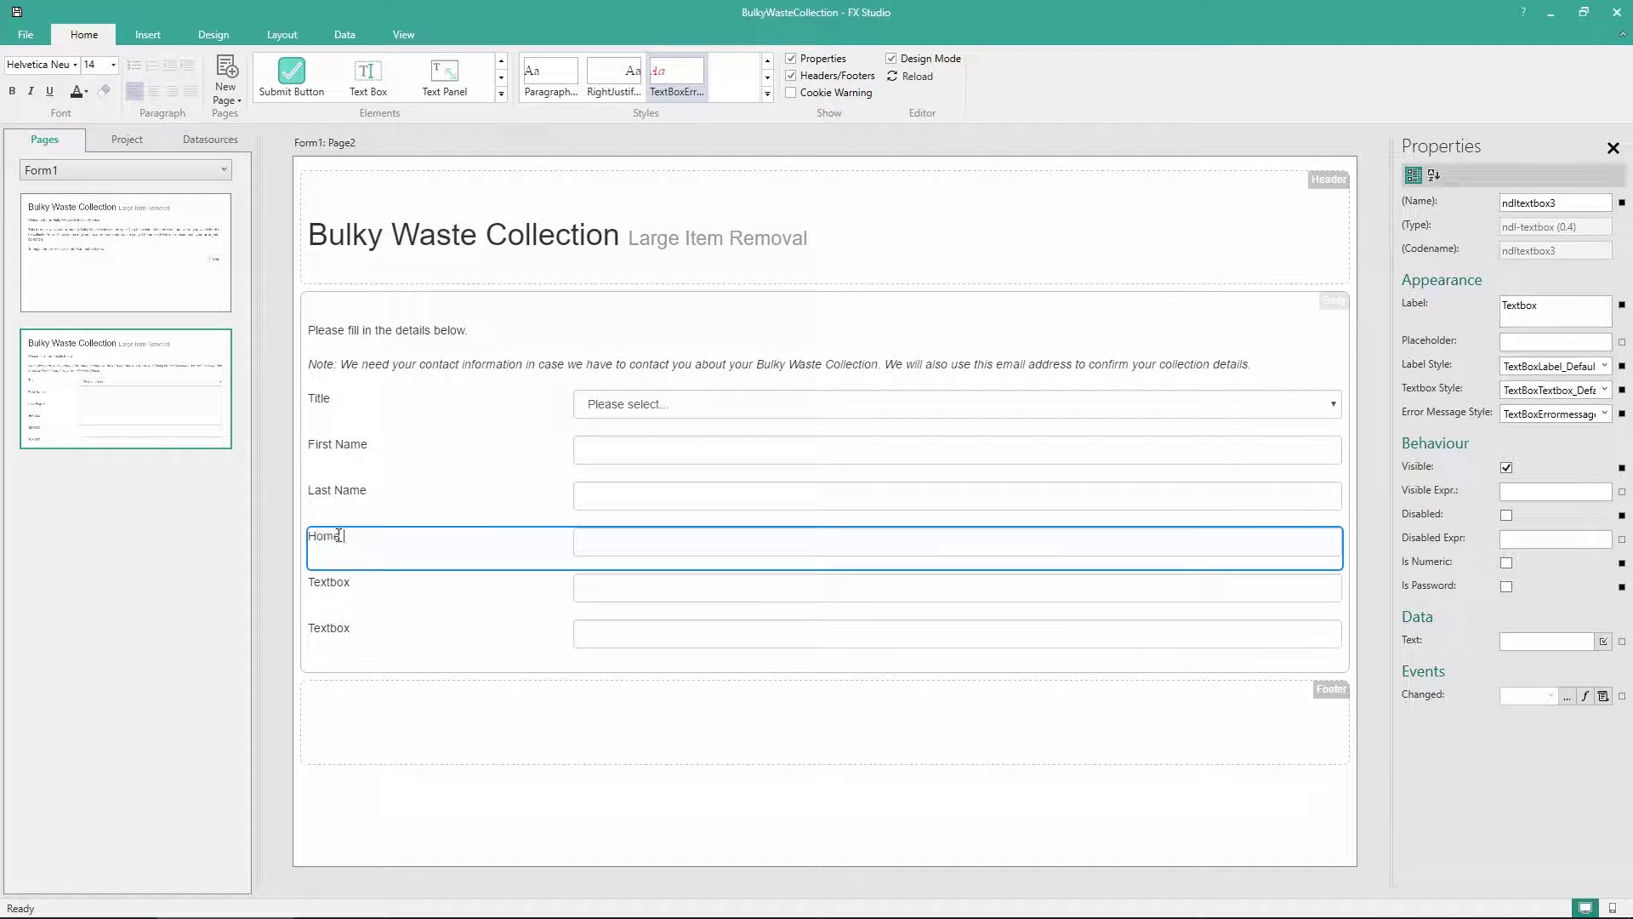
type(" Phone Number")
left_click(329, 580)
left_click(329, 580)
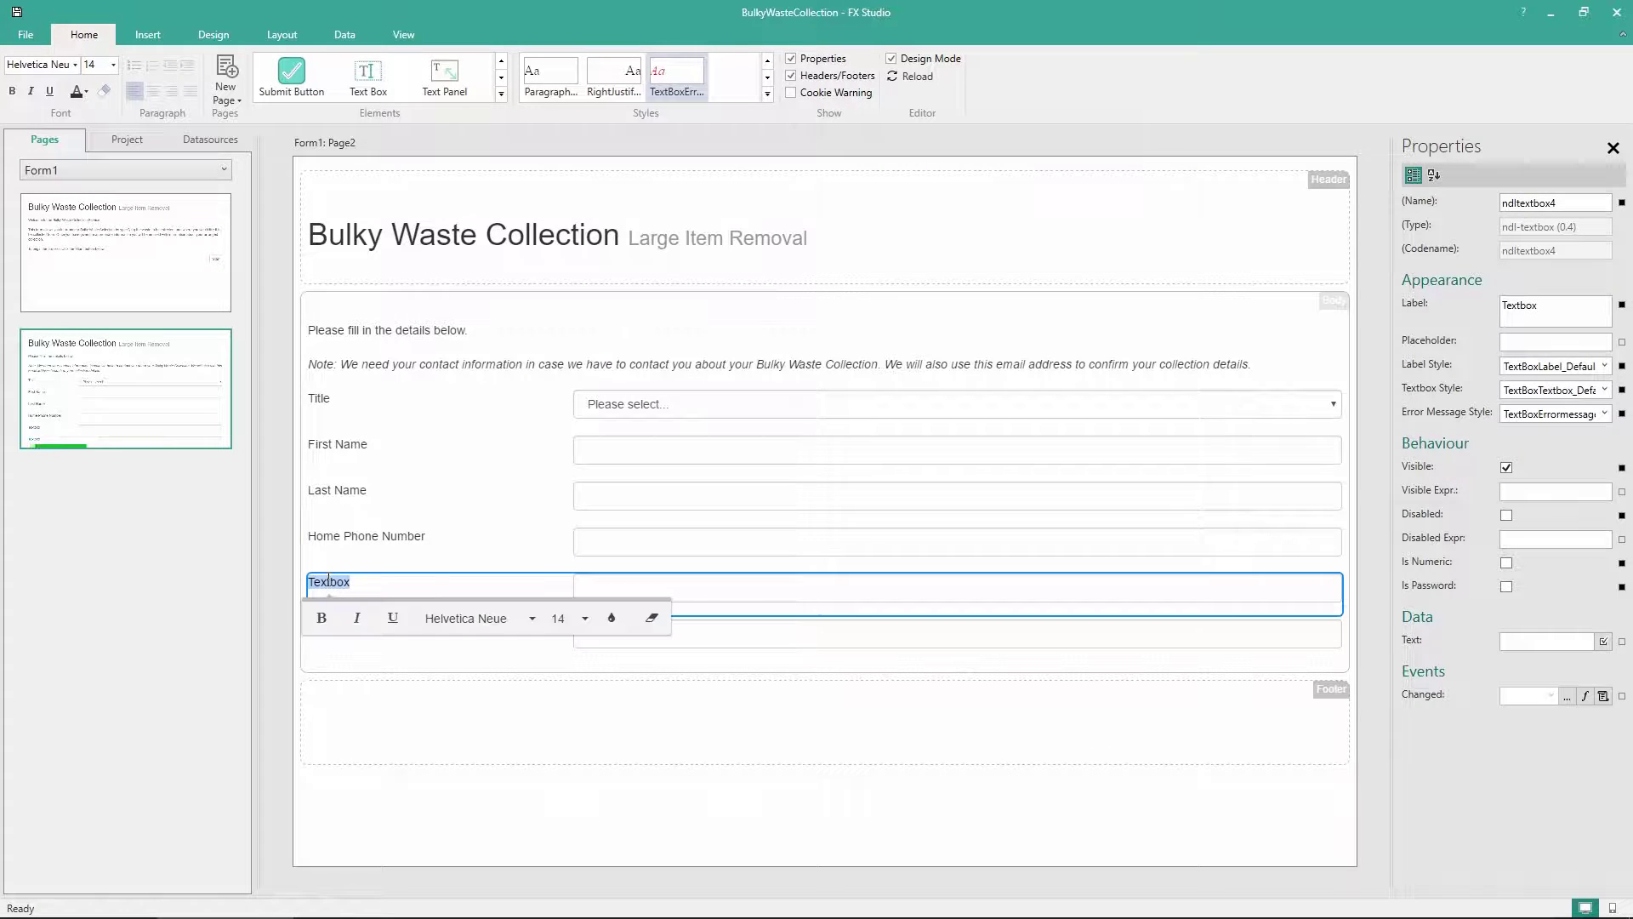
type("Mobile P")
type("hone Number")
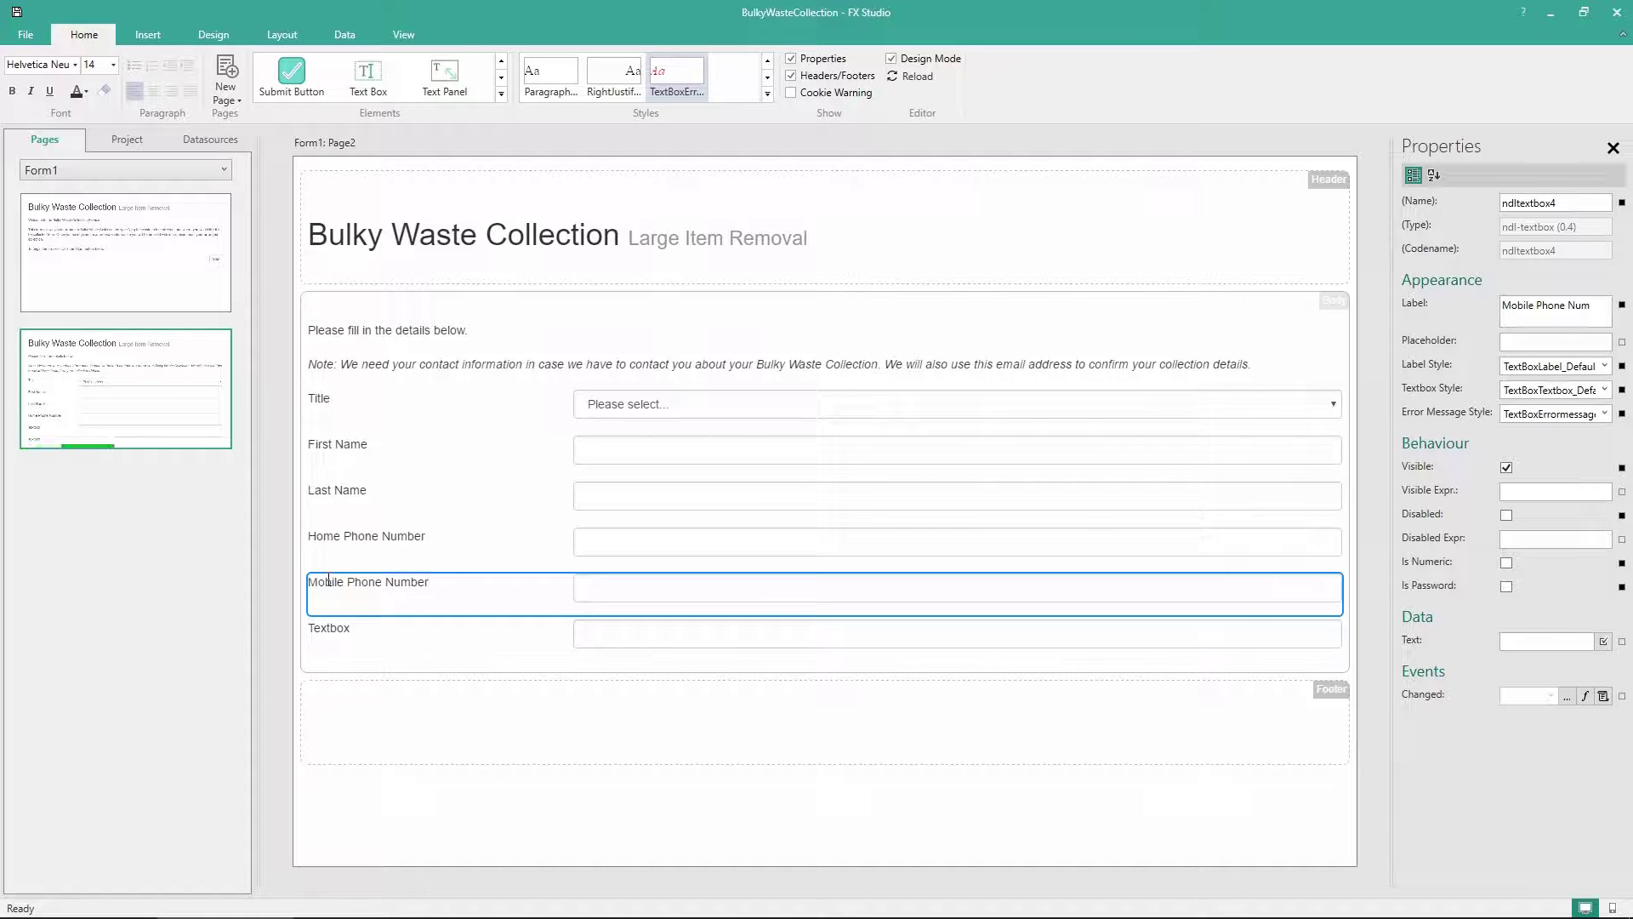
Replace the last 'Textbox' label with 'Email Address'
left_click(321, 627)
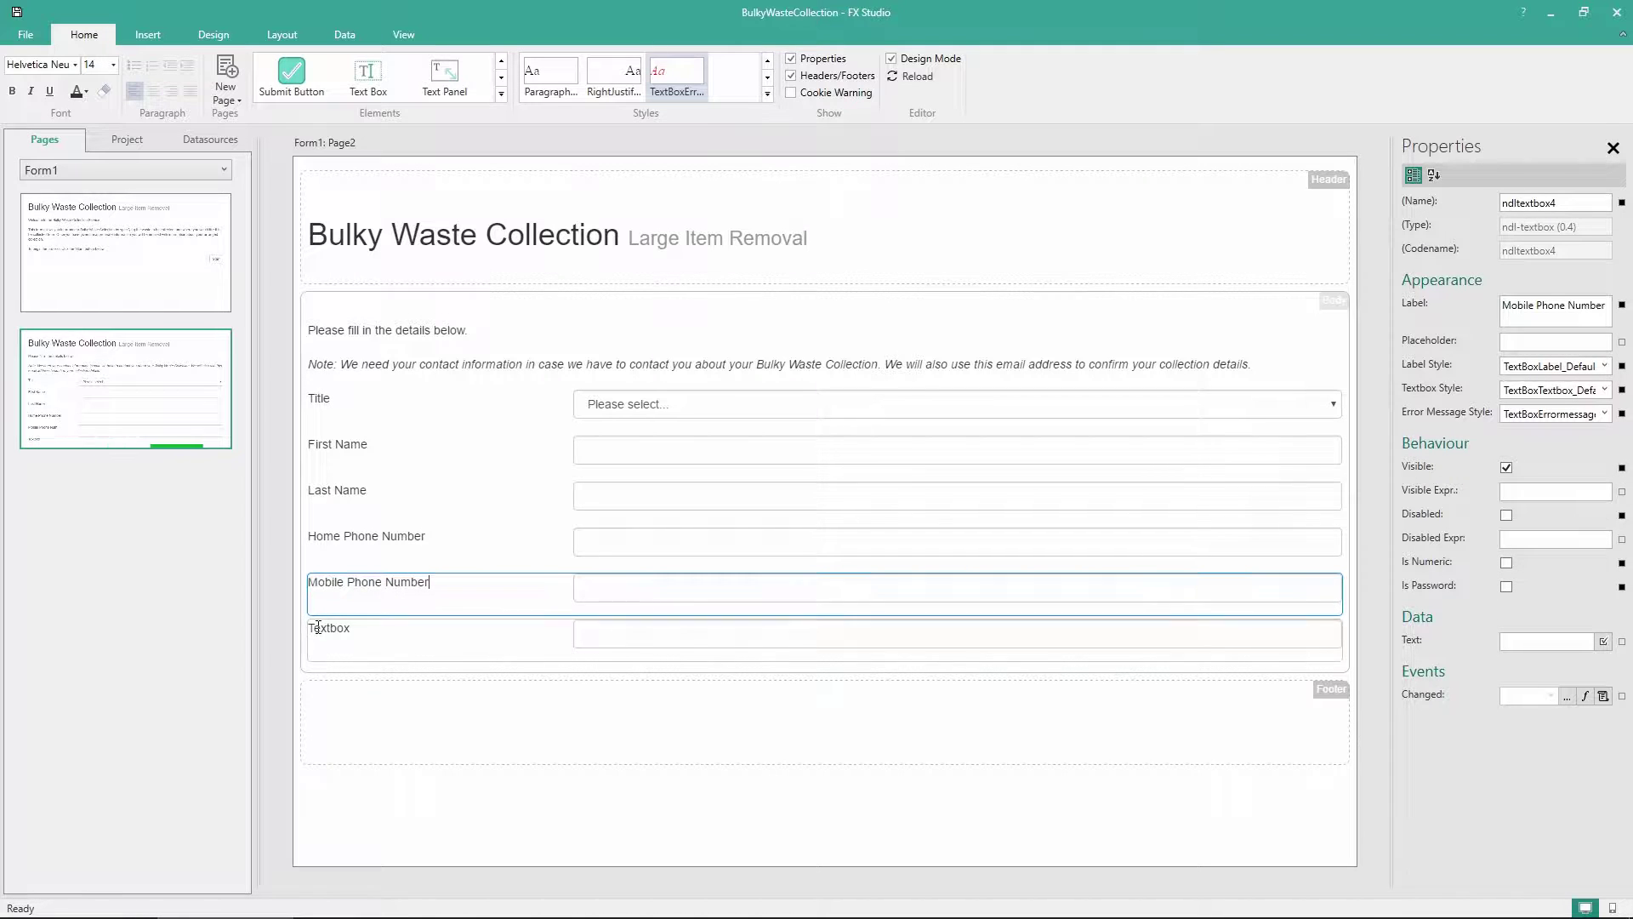
double_click(317, 627)
type("E")
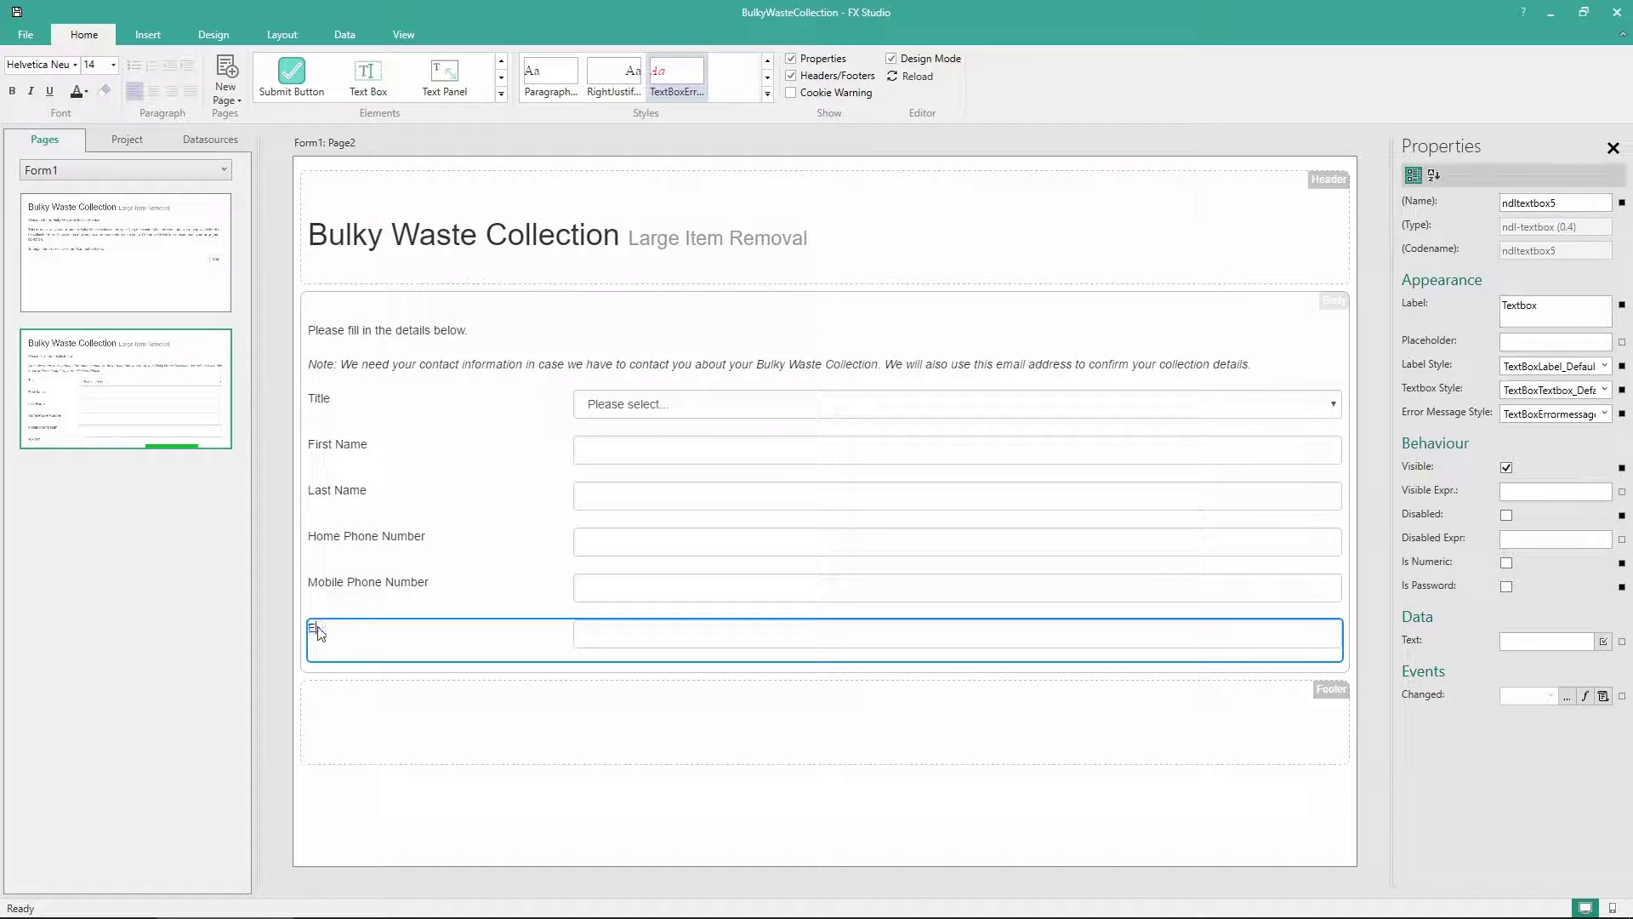
type("mail Address")
left_click(470, 765)
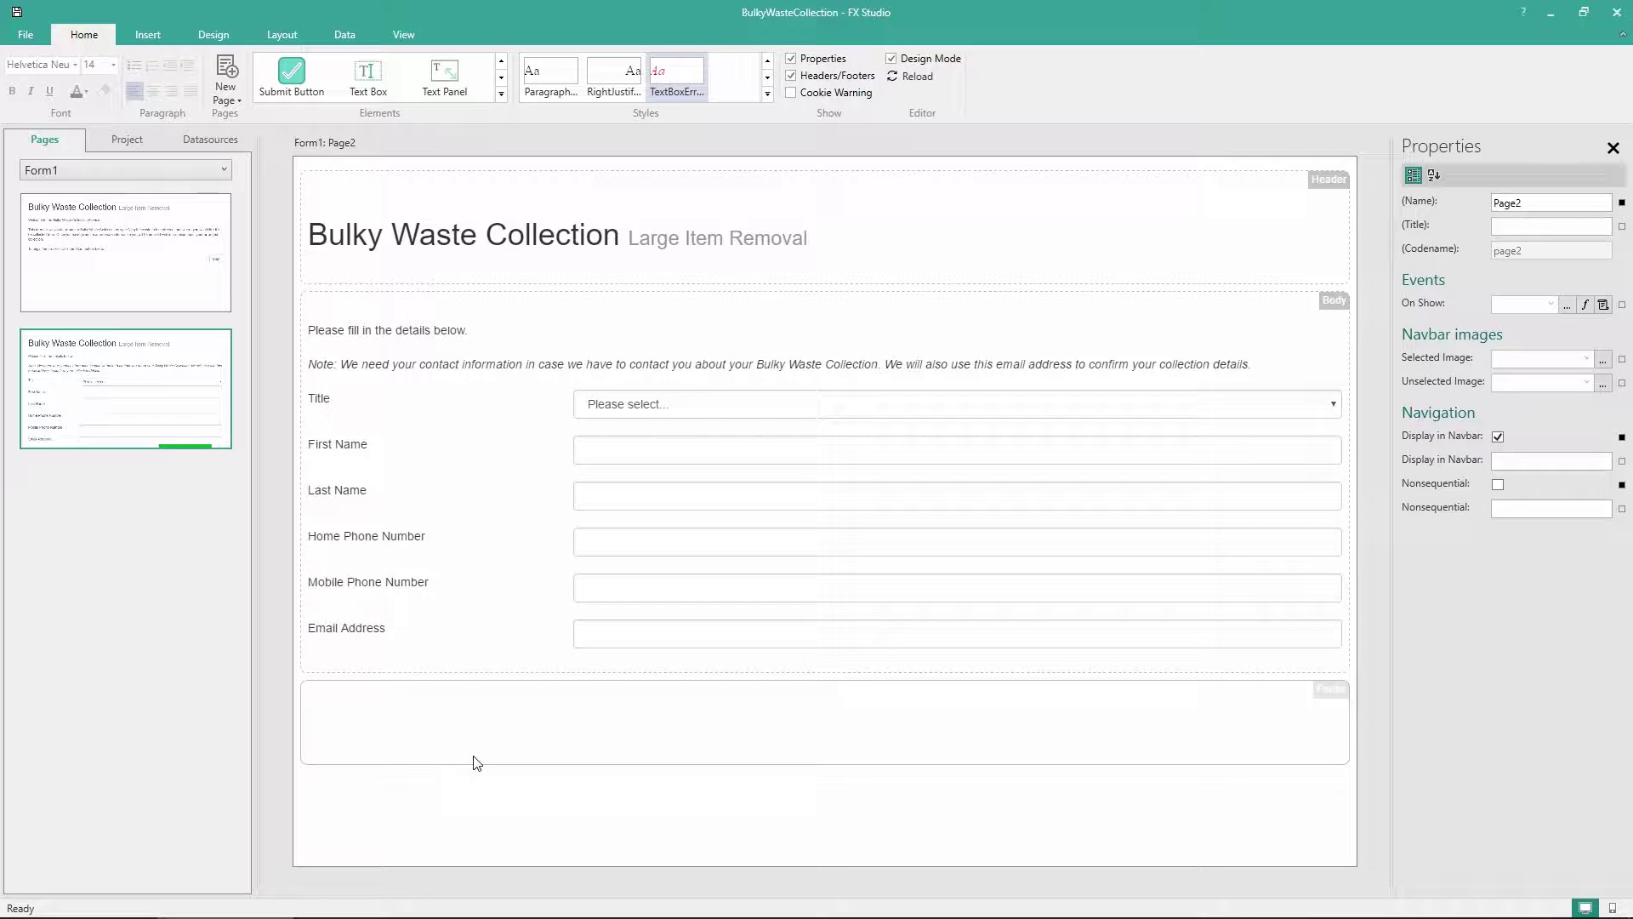
left_click(504, 433)
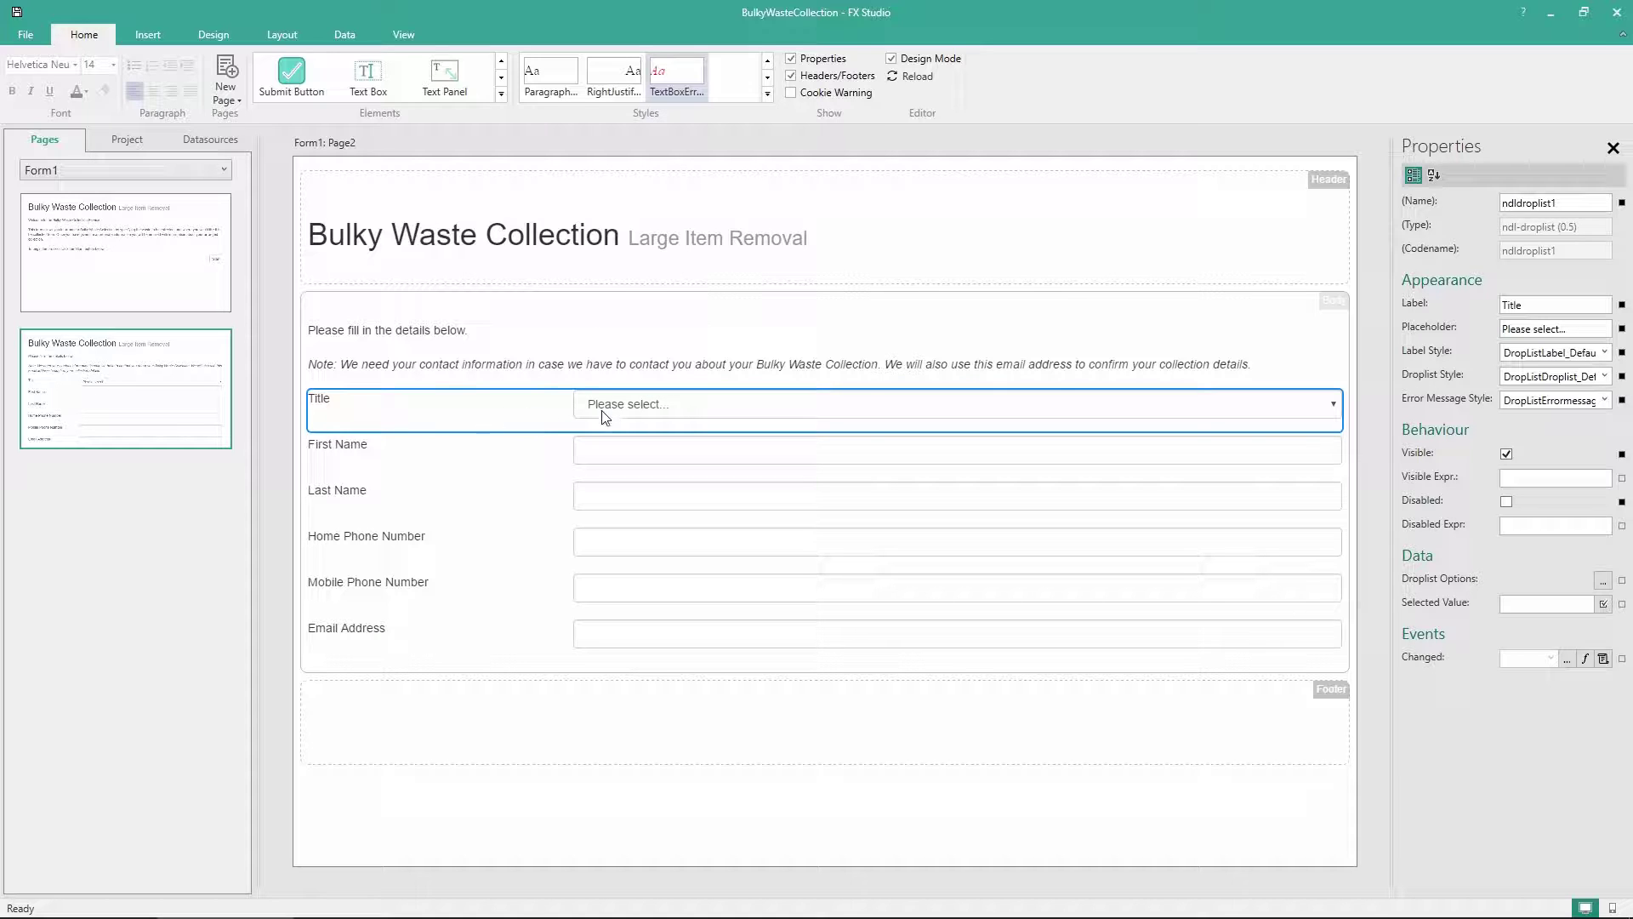
Import a datasource from server (local) with SQL Server authentication and catalog FX, and save it
left_click(194, 143)
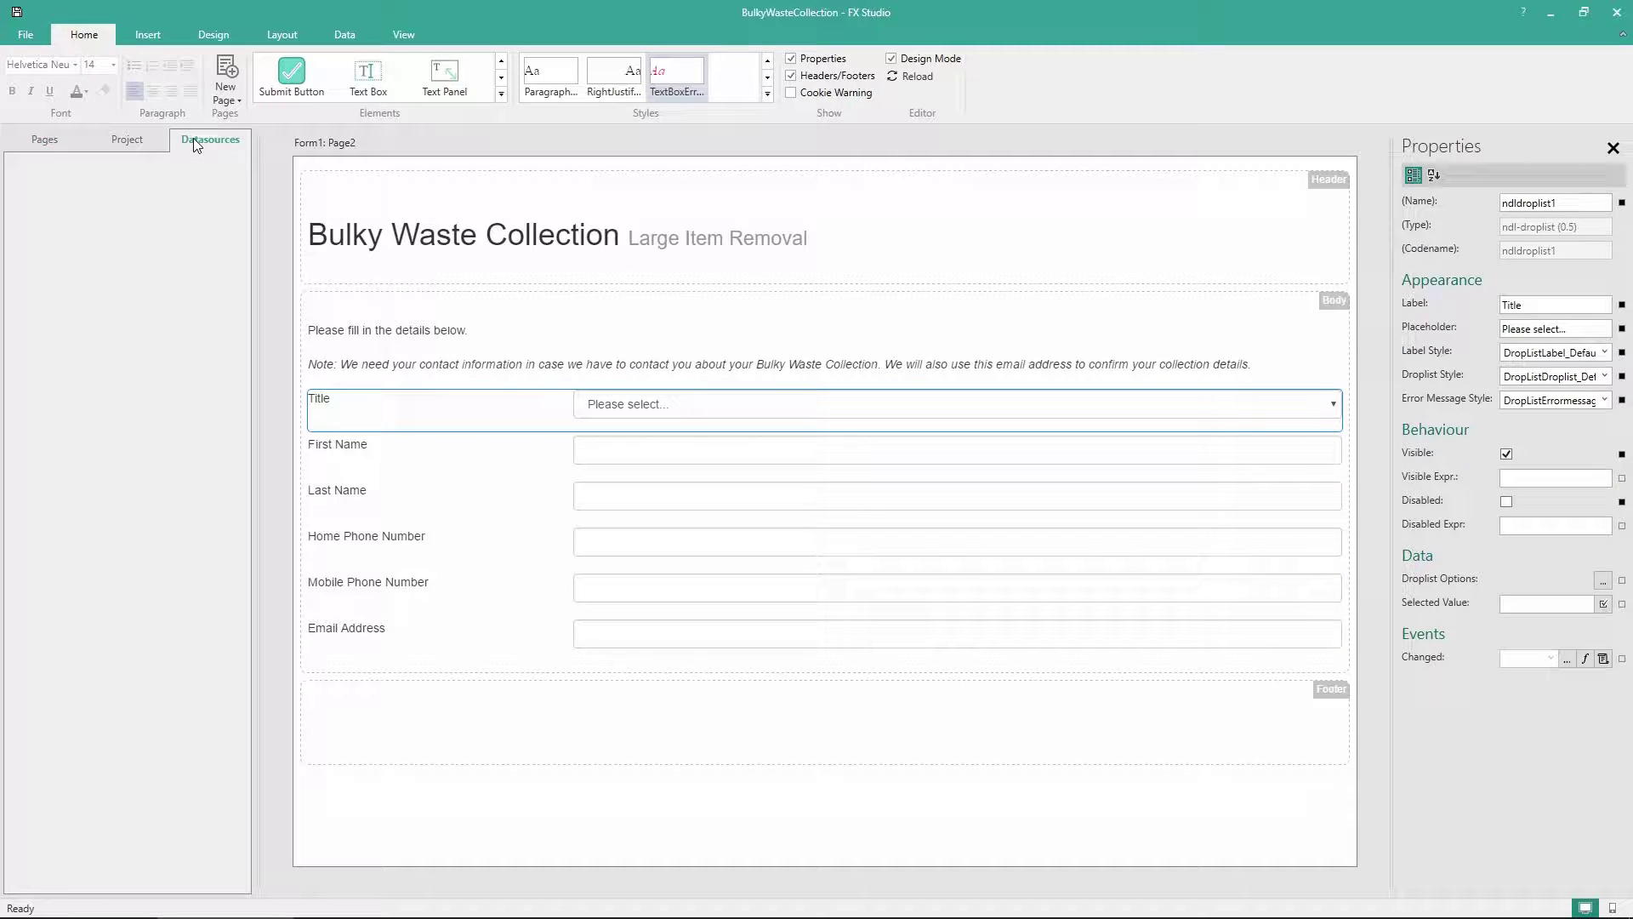
right_click(99, 231)
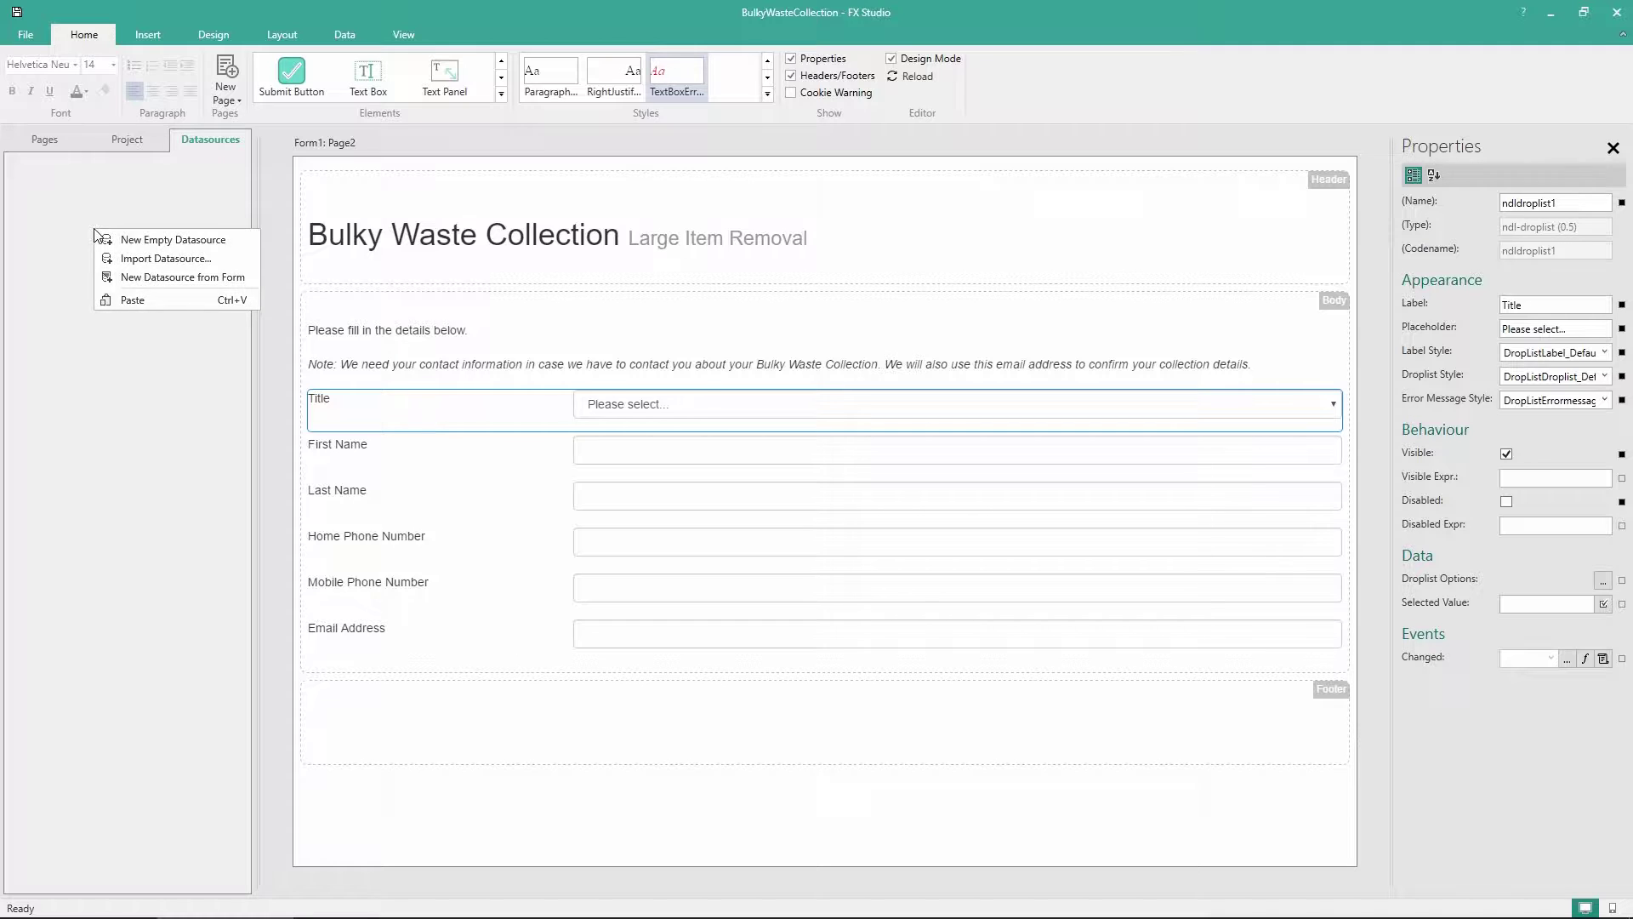
left_click(152, 267)
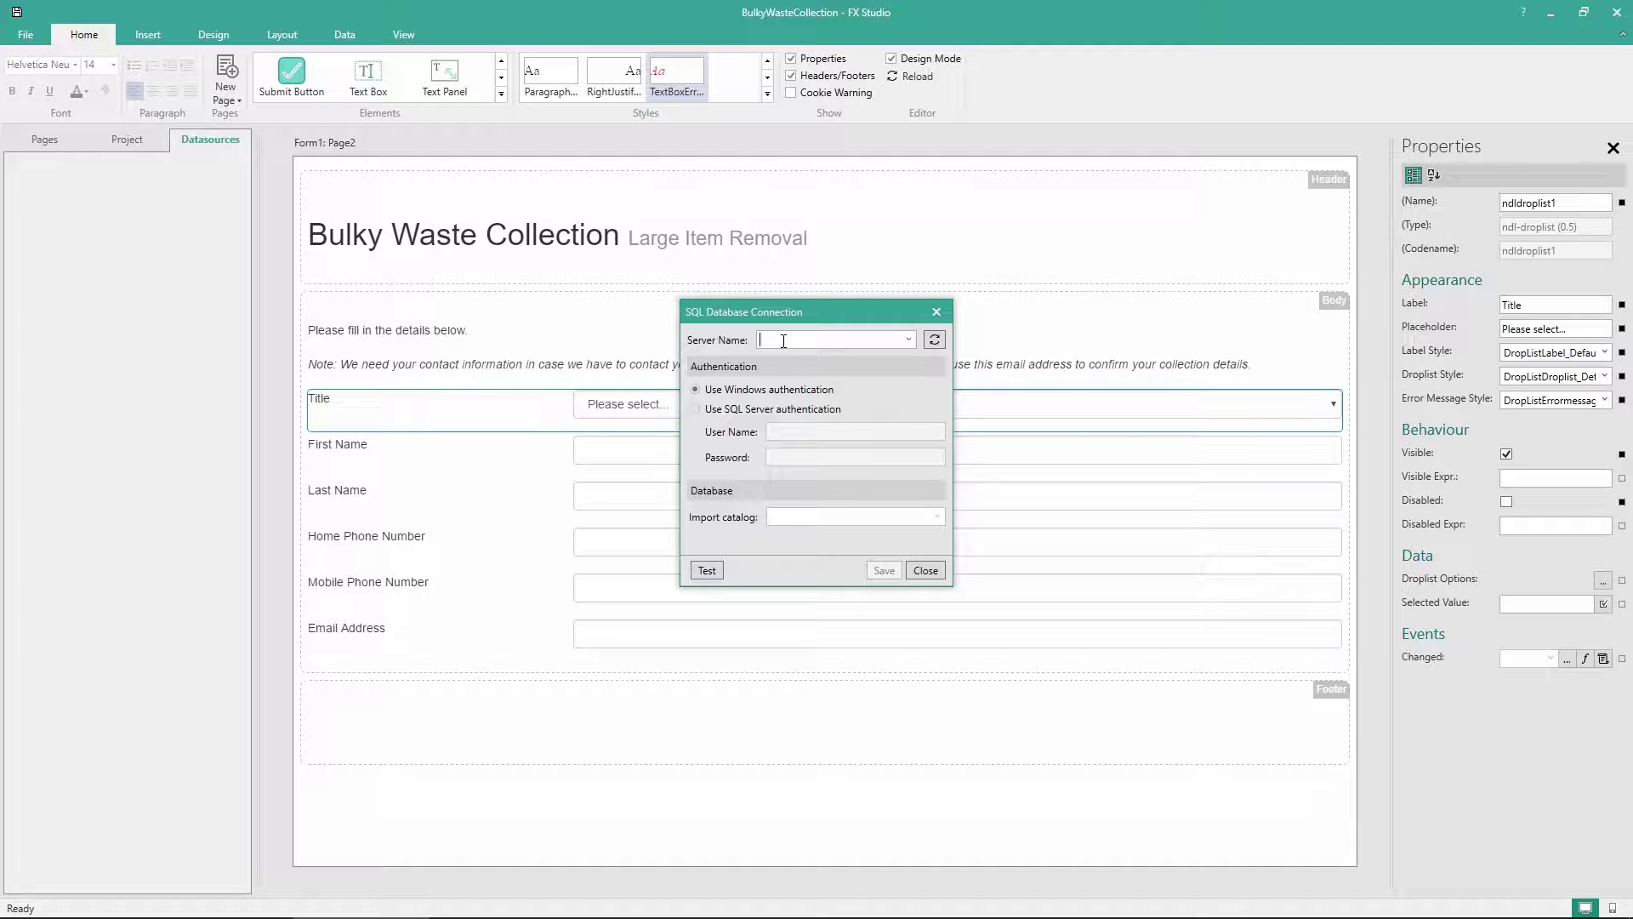
type("(lo")
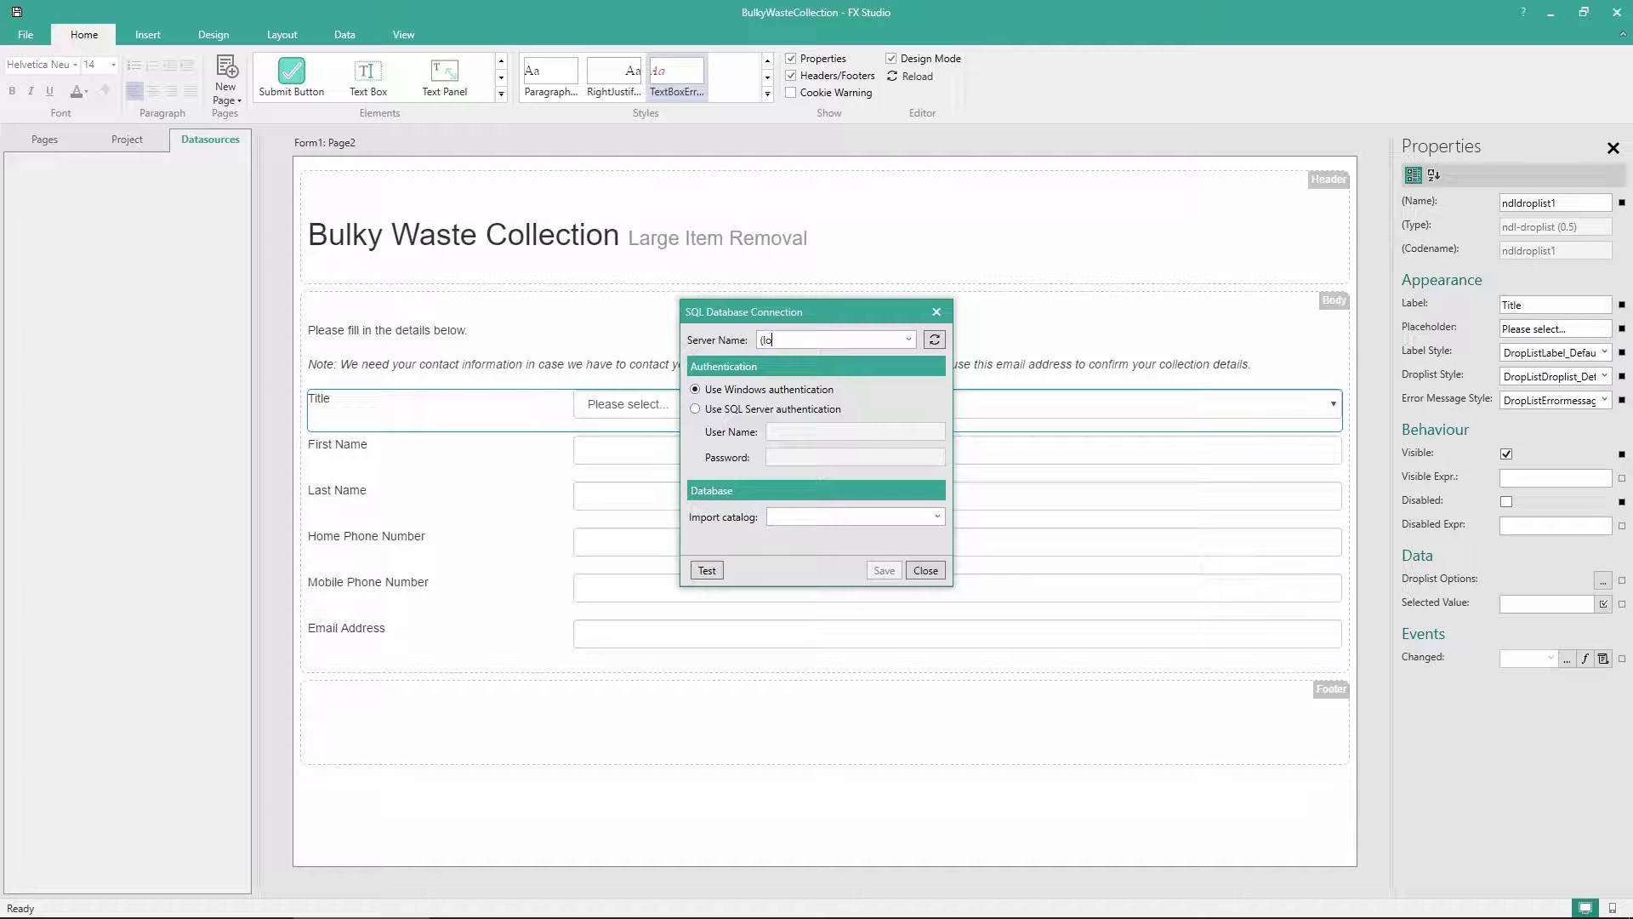
type("cal)")
left_click(777, 410)
left_click(790, 431)
type("sa")
key("Tab")
type("pass")
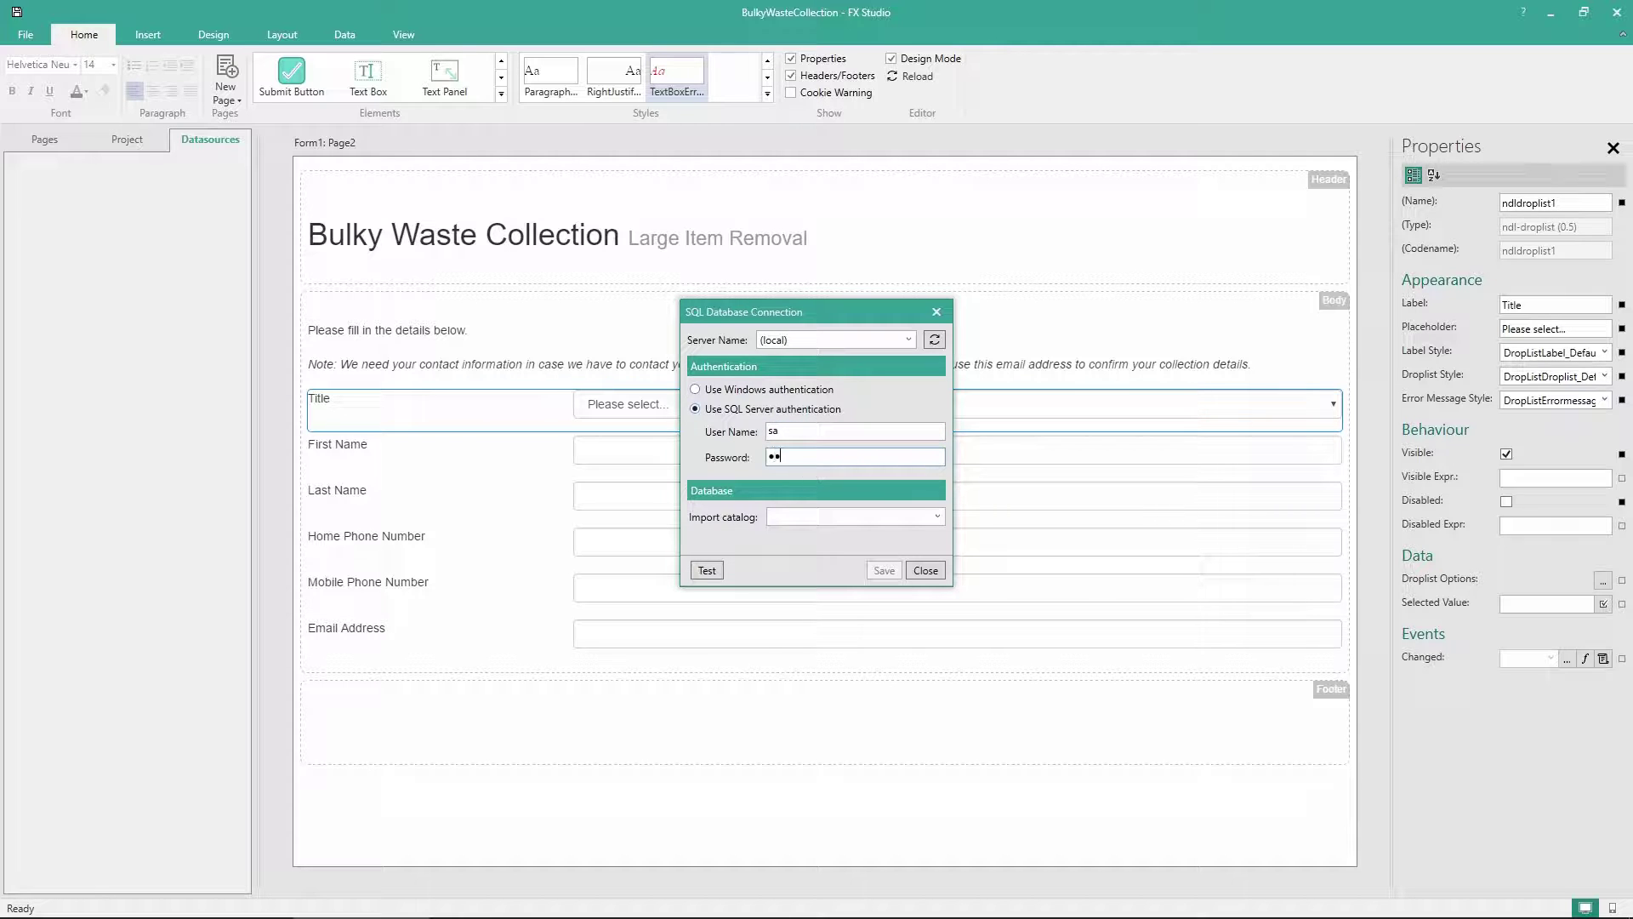
type("word")
left_click(938, 517)
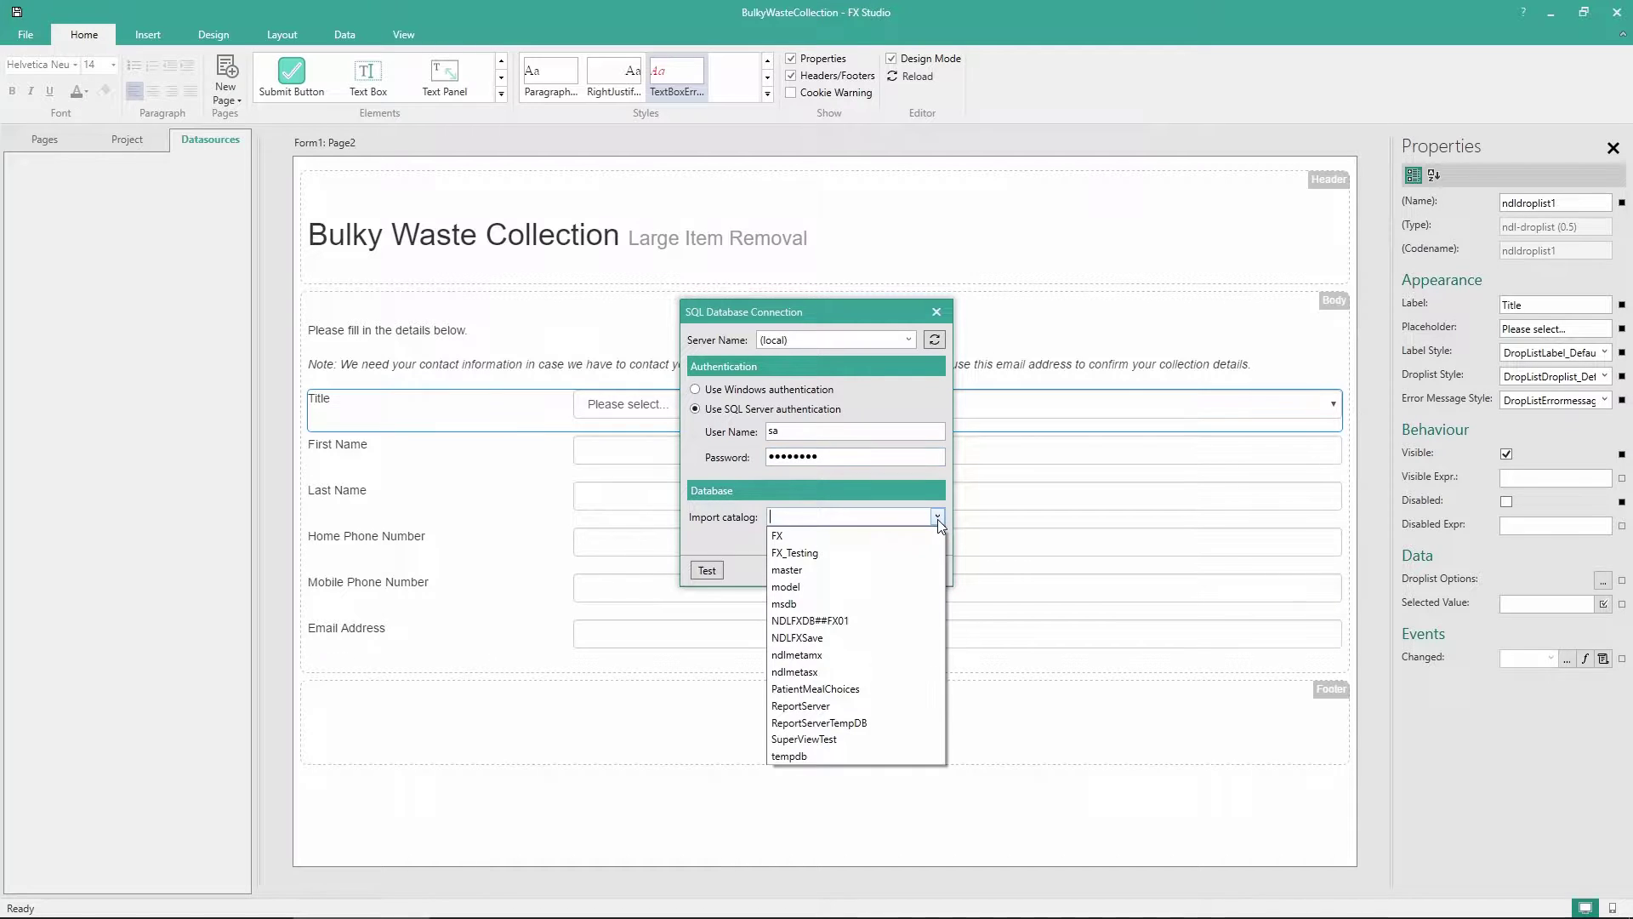
left_click(793, 534)
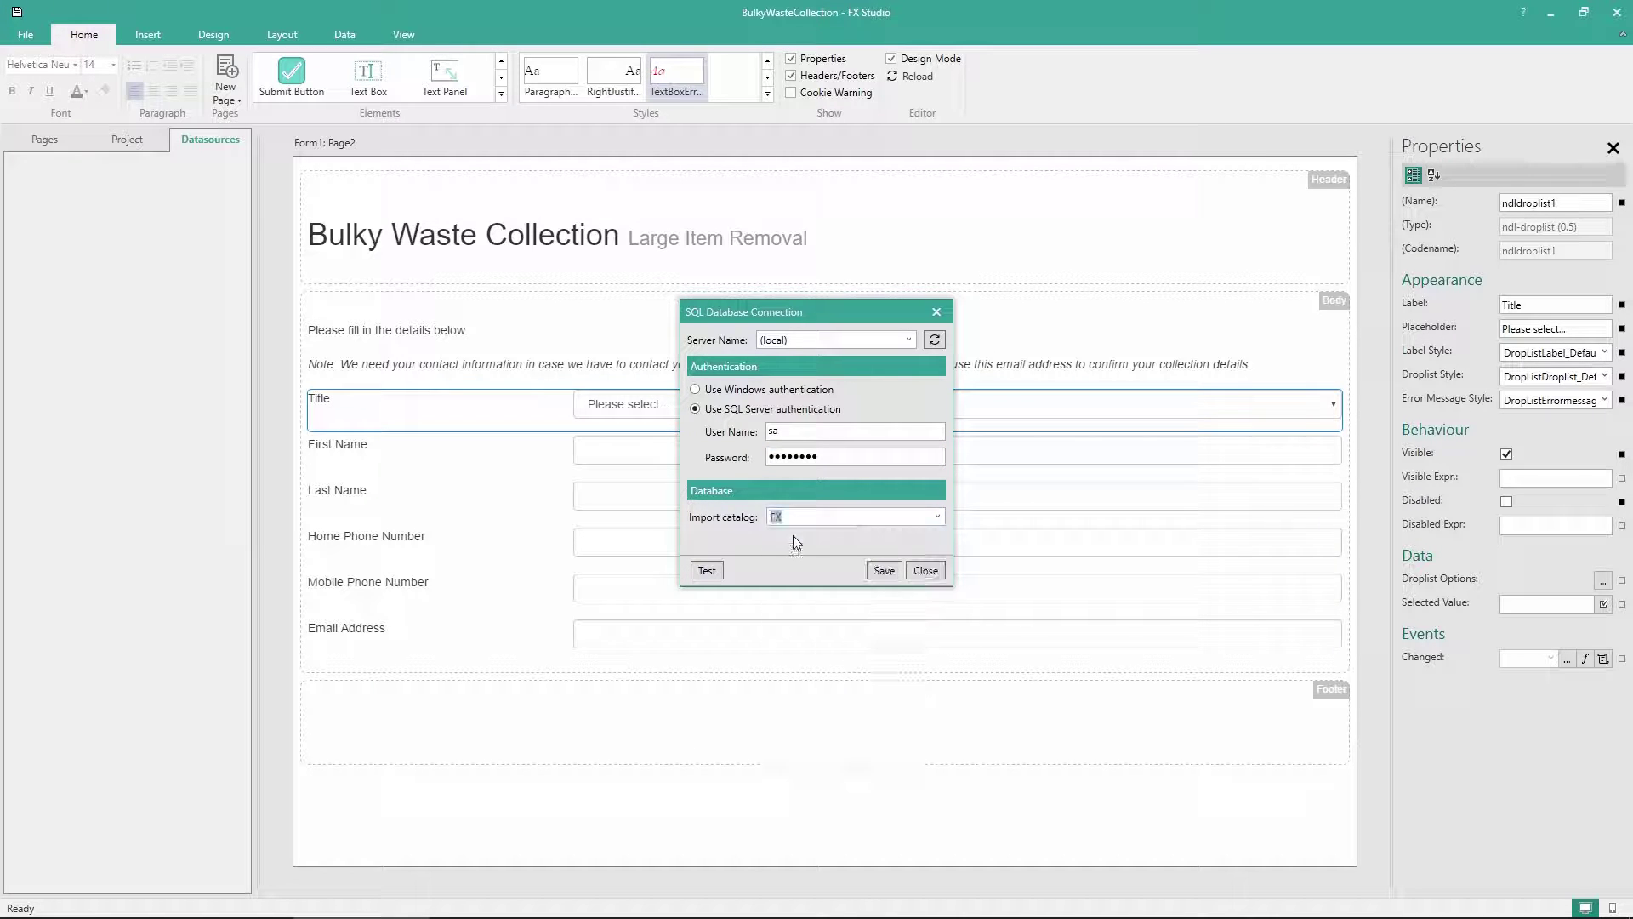
left_click(884, 571)
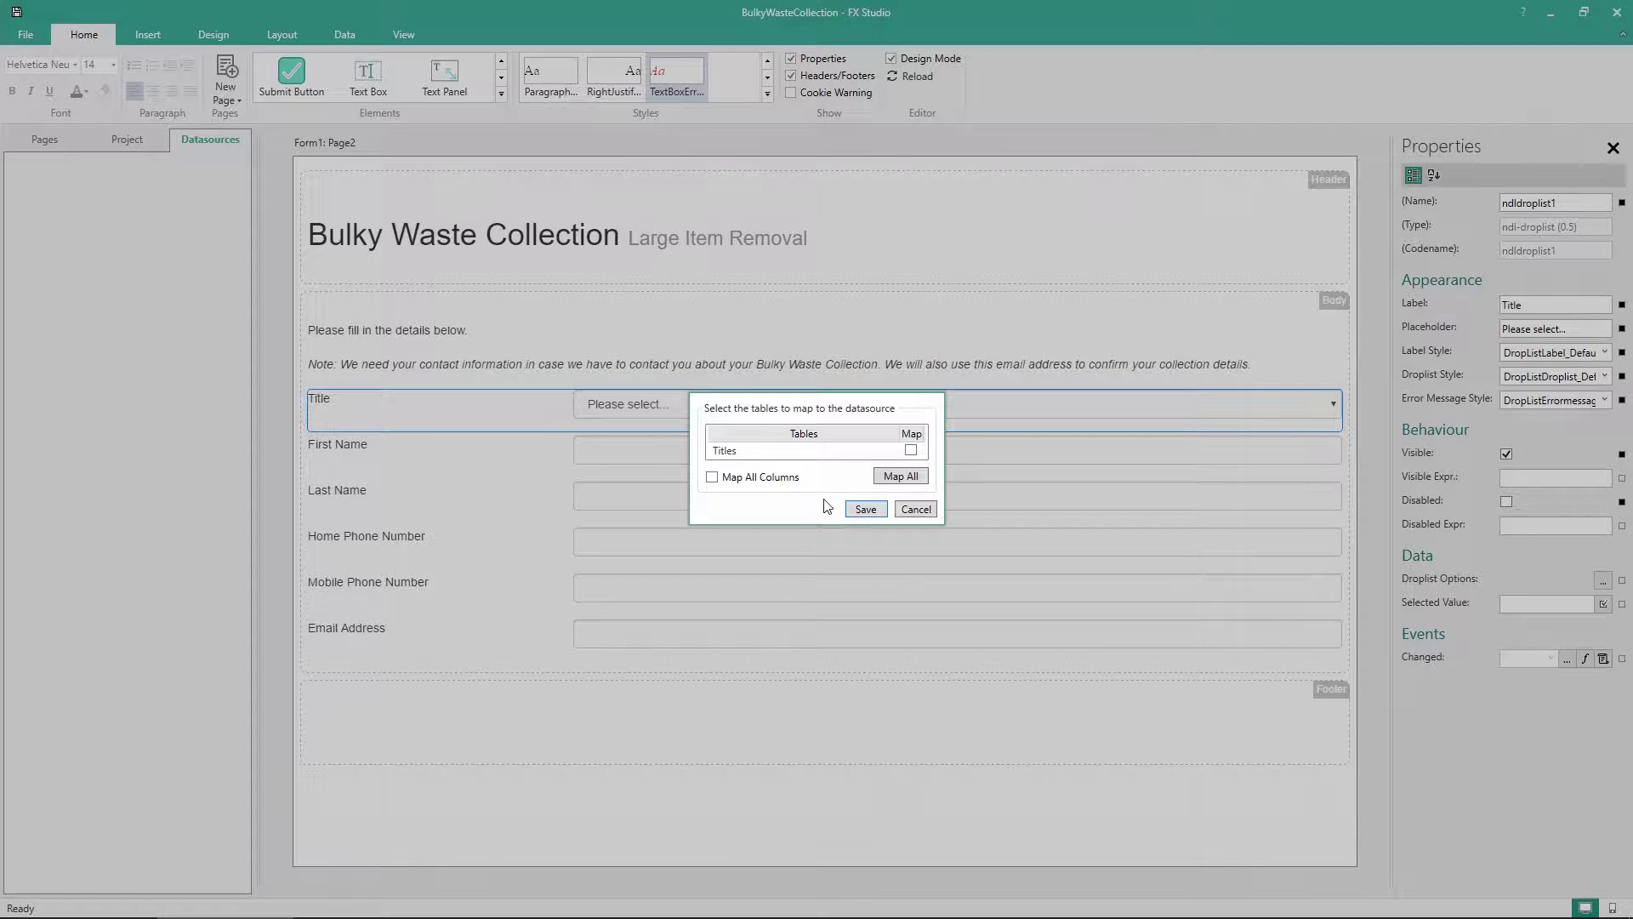
Mark the Titles table for mapping with Map All Columns enabled, and save the mapping
left_click(753, 454)
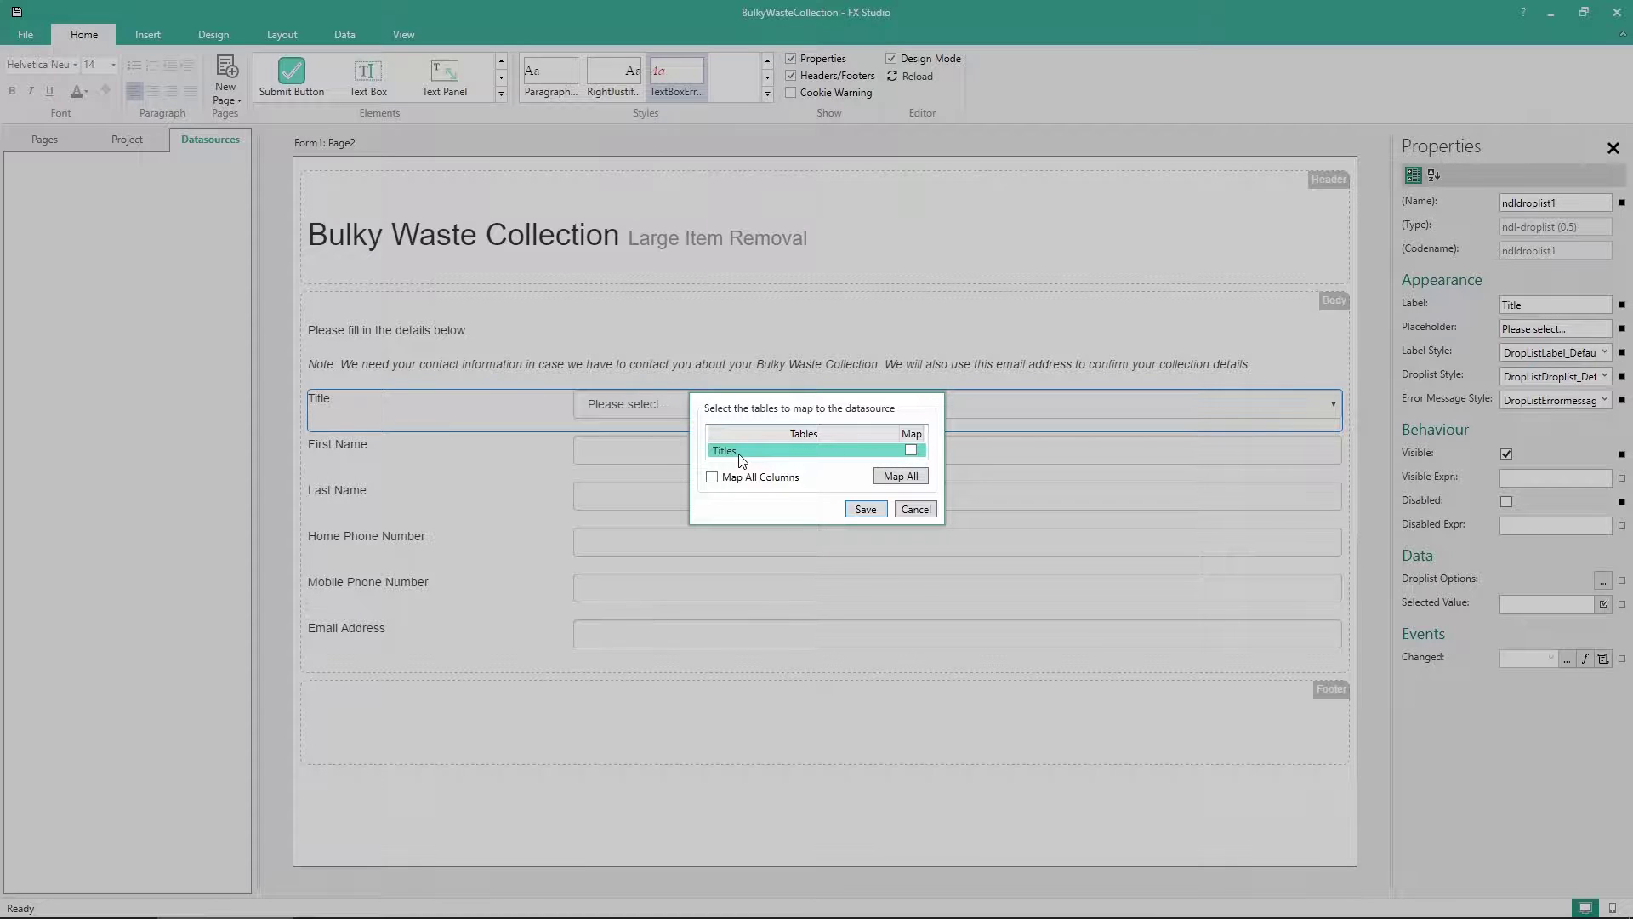
left_click(912, 451)
left_click(712, 478)
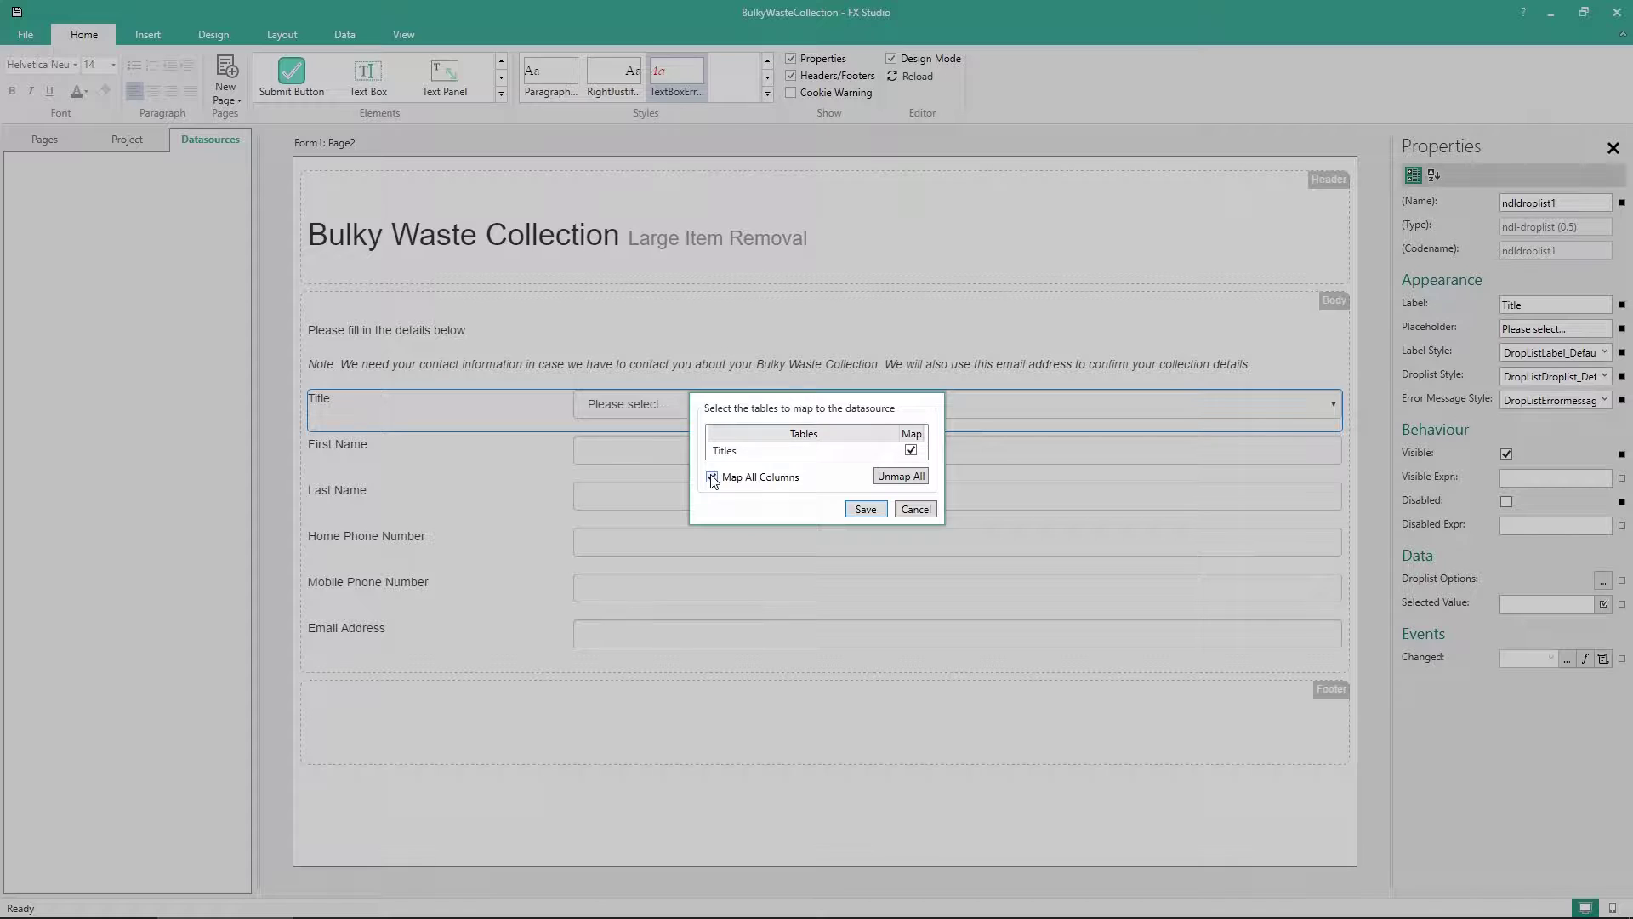
left_click(865, 509)
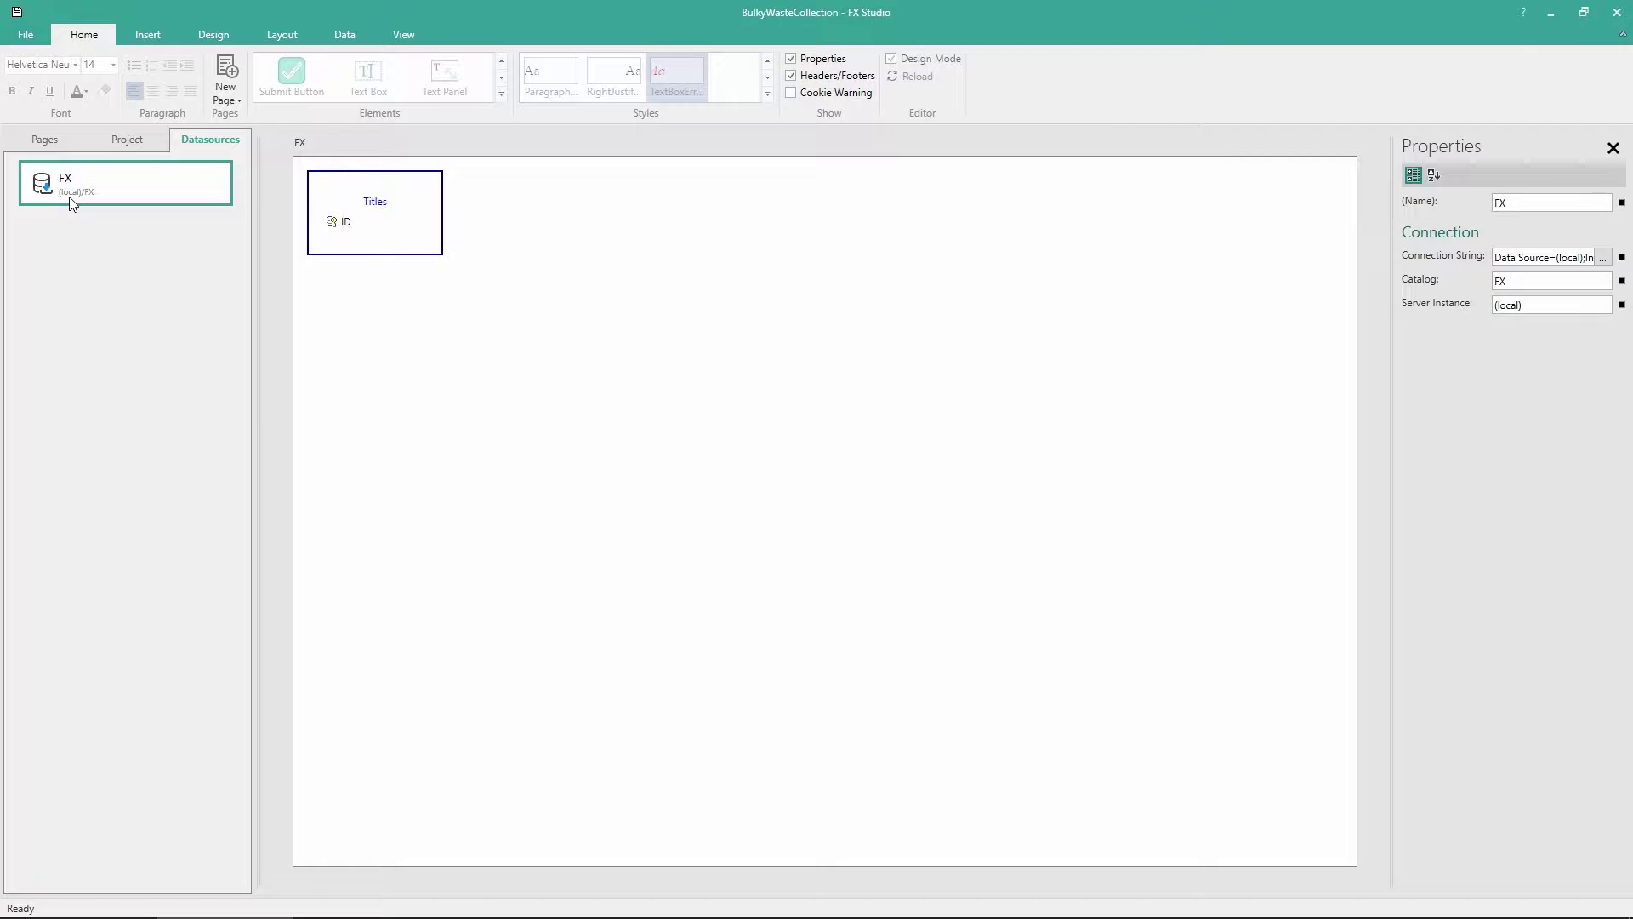
Enable 'Loads with form' for the Titles table, then return to Form1's Page2
left_click(405, 235)
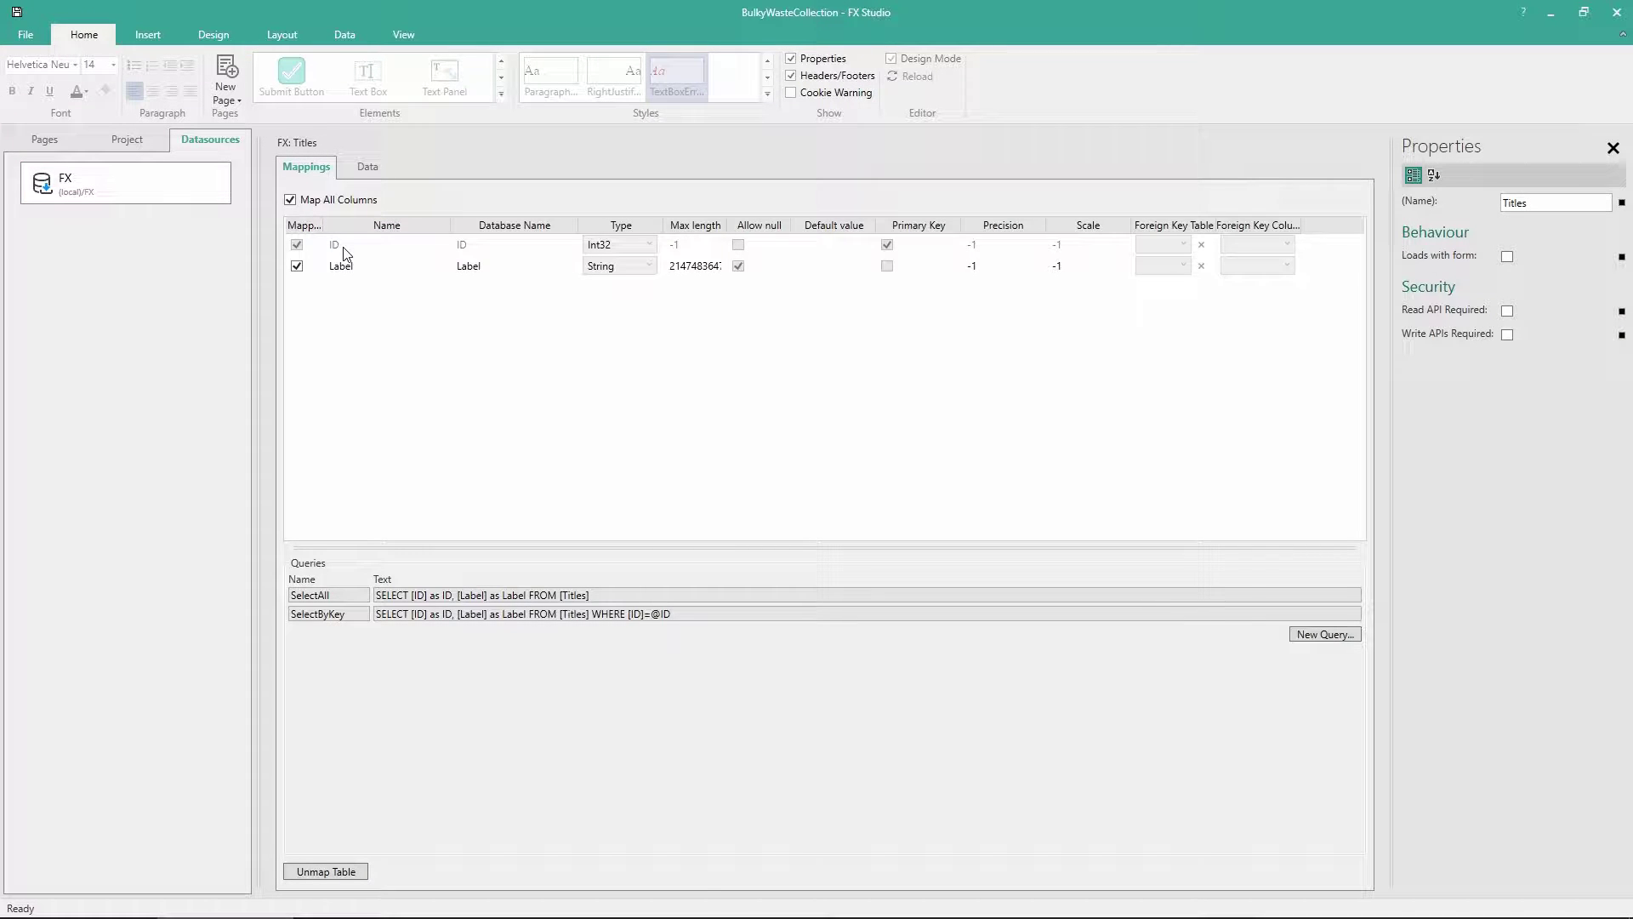
left_click(364, 266)
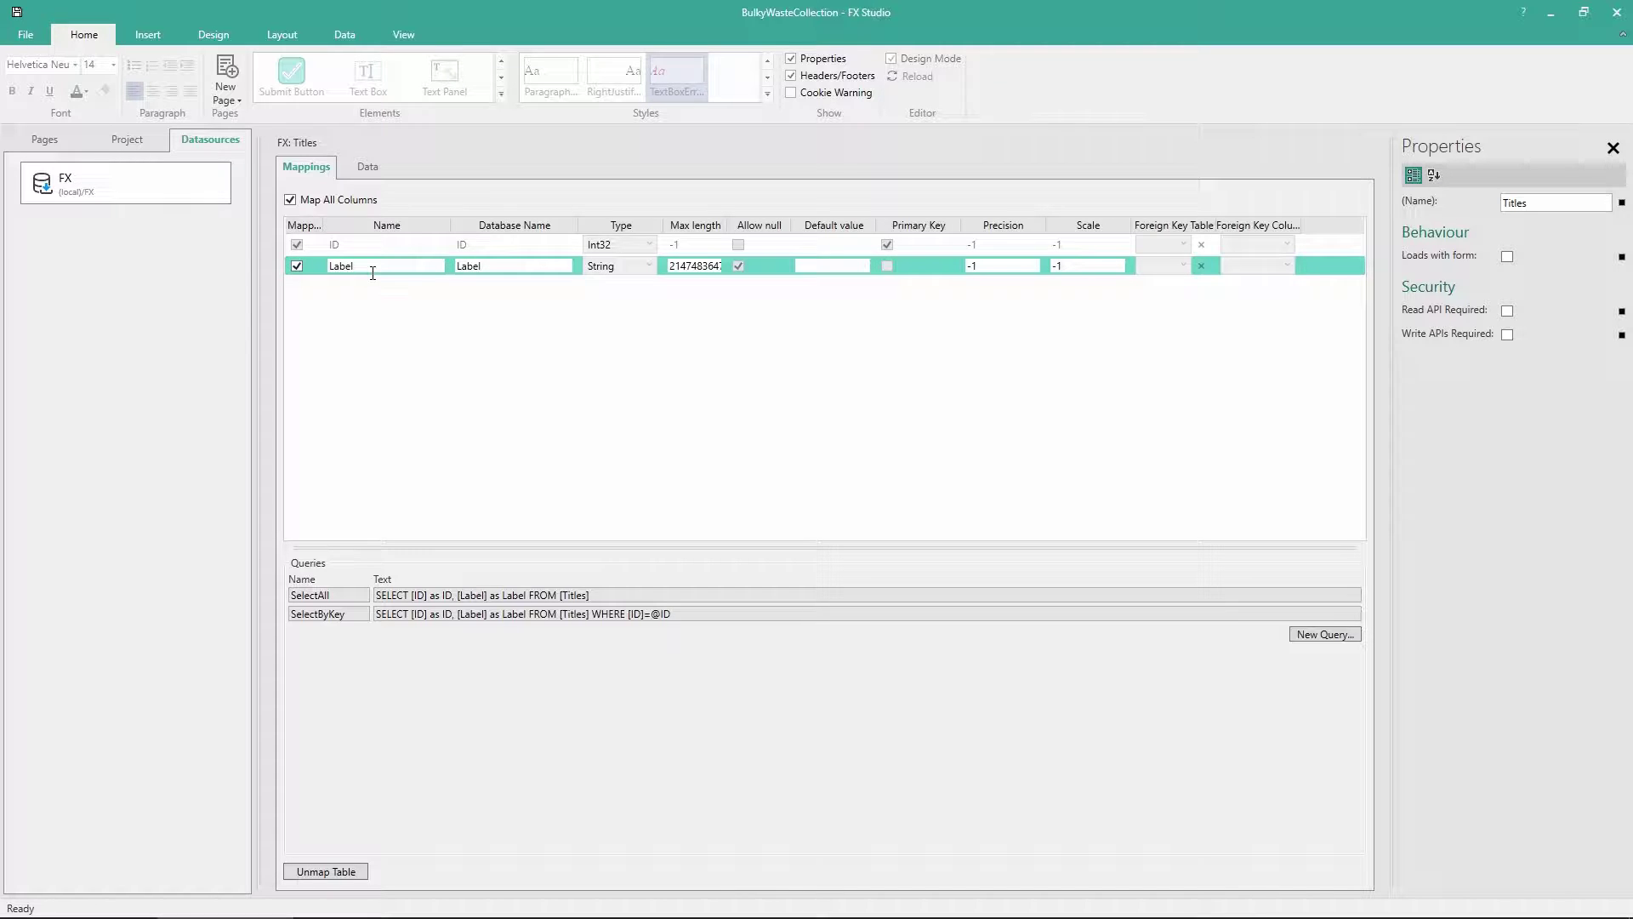
left_click(426, 307)
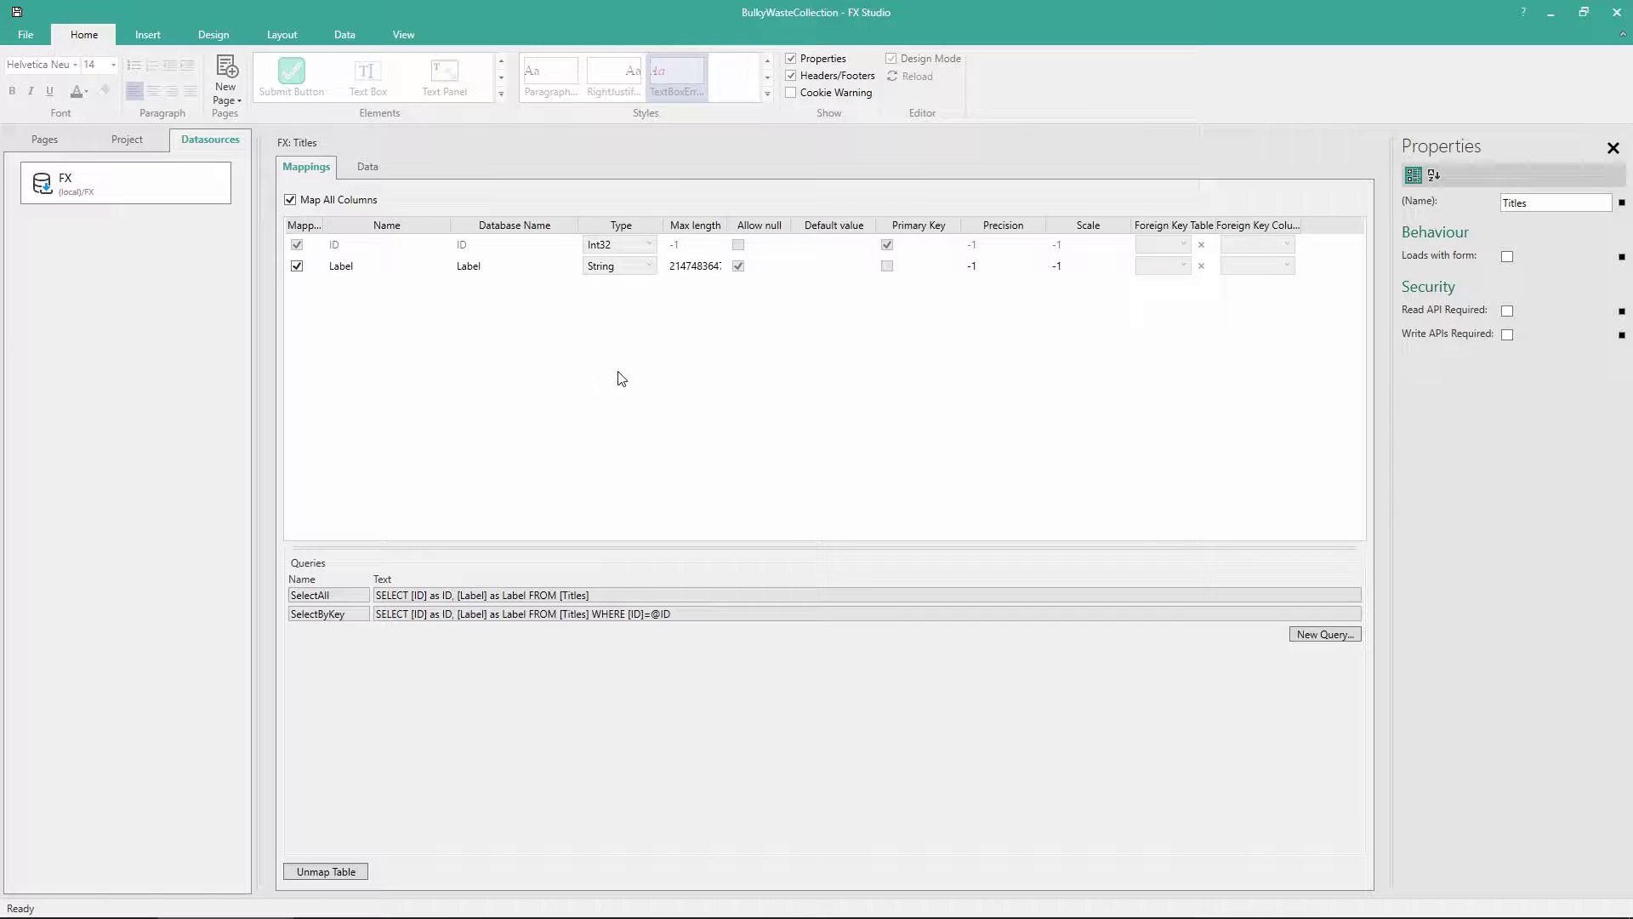
left_click(1508, 258)
left_click(54, 143)
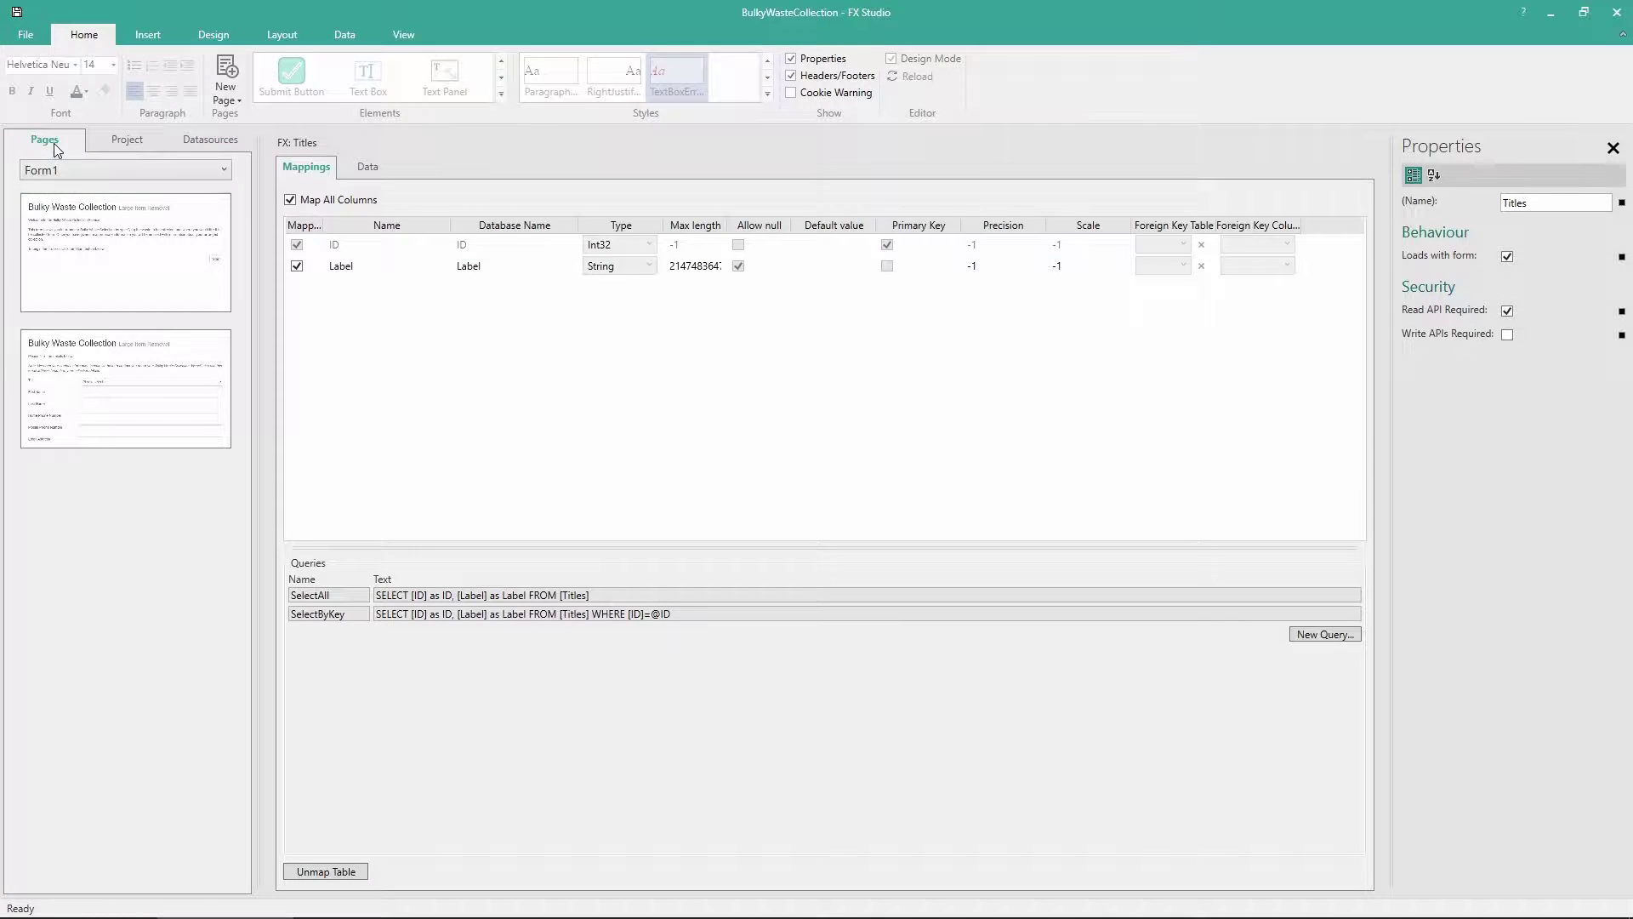
left_click(102, 362)
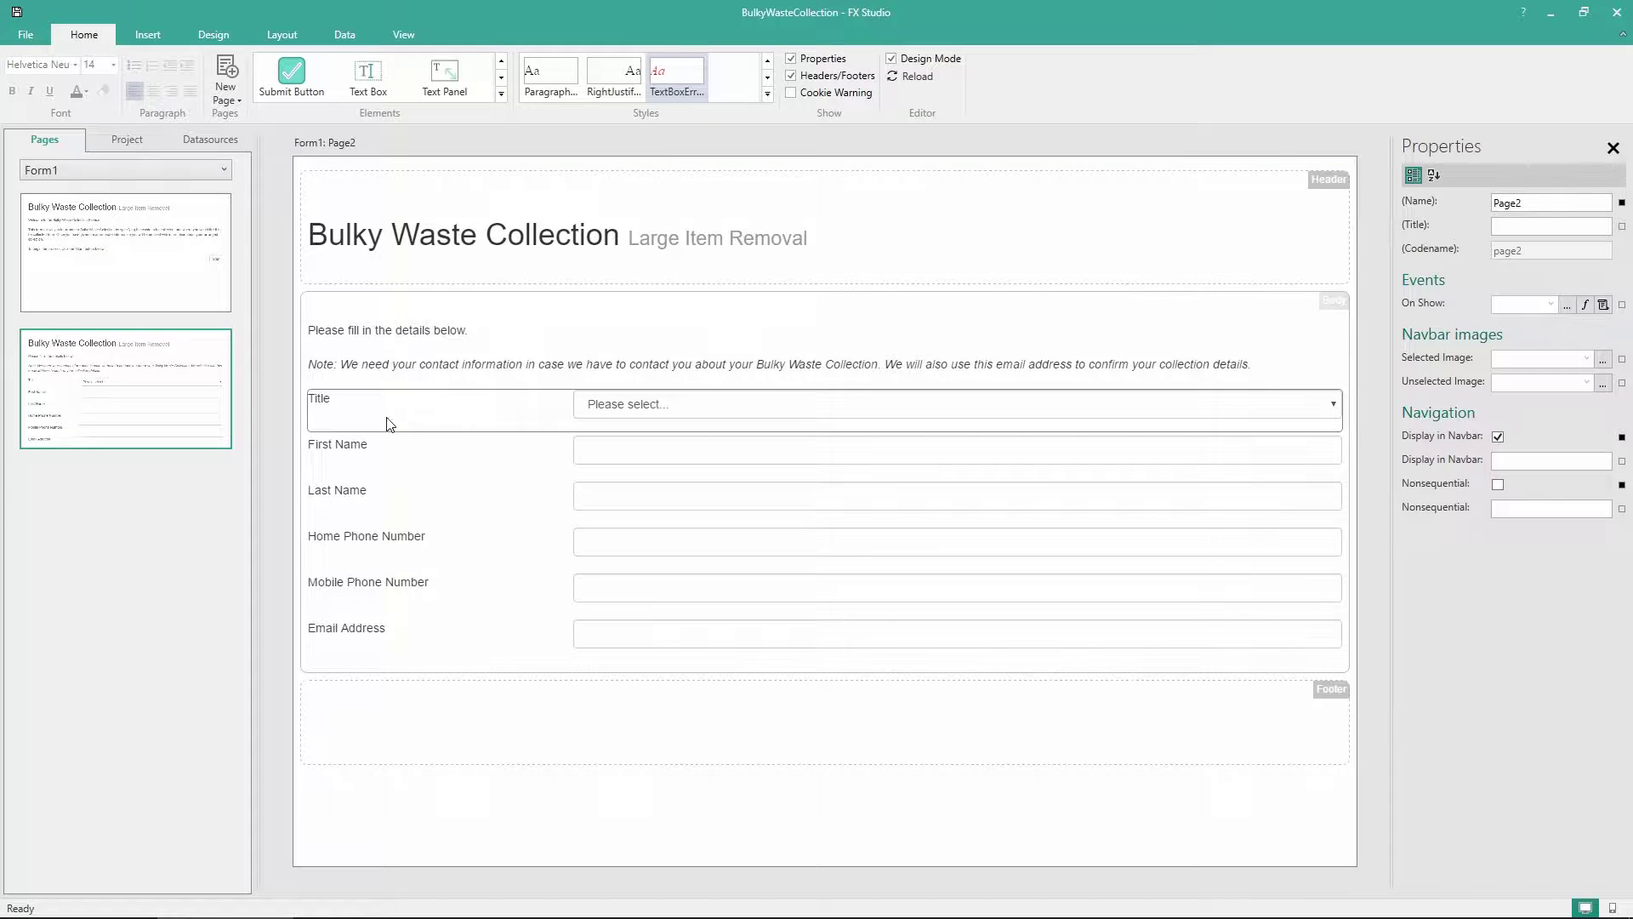
Map the Title drop list's options to the existing FX datasource's Titles dataset and save
left_click(507, 420)
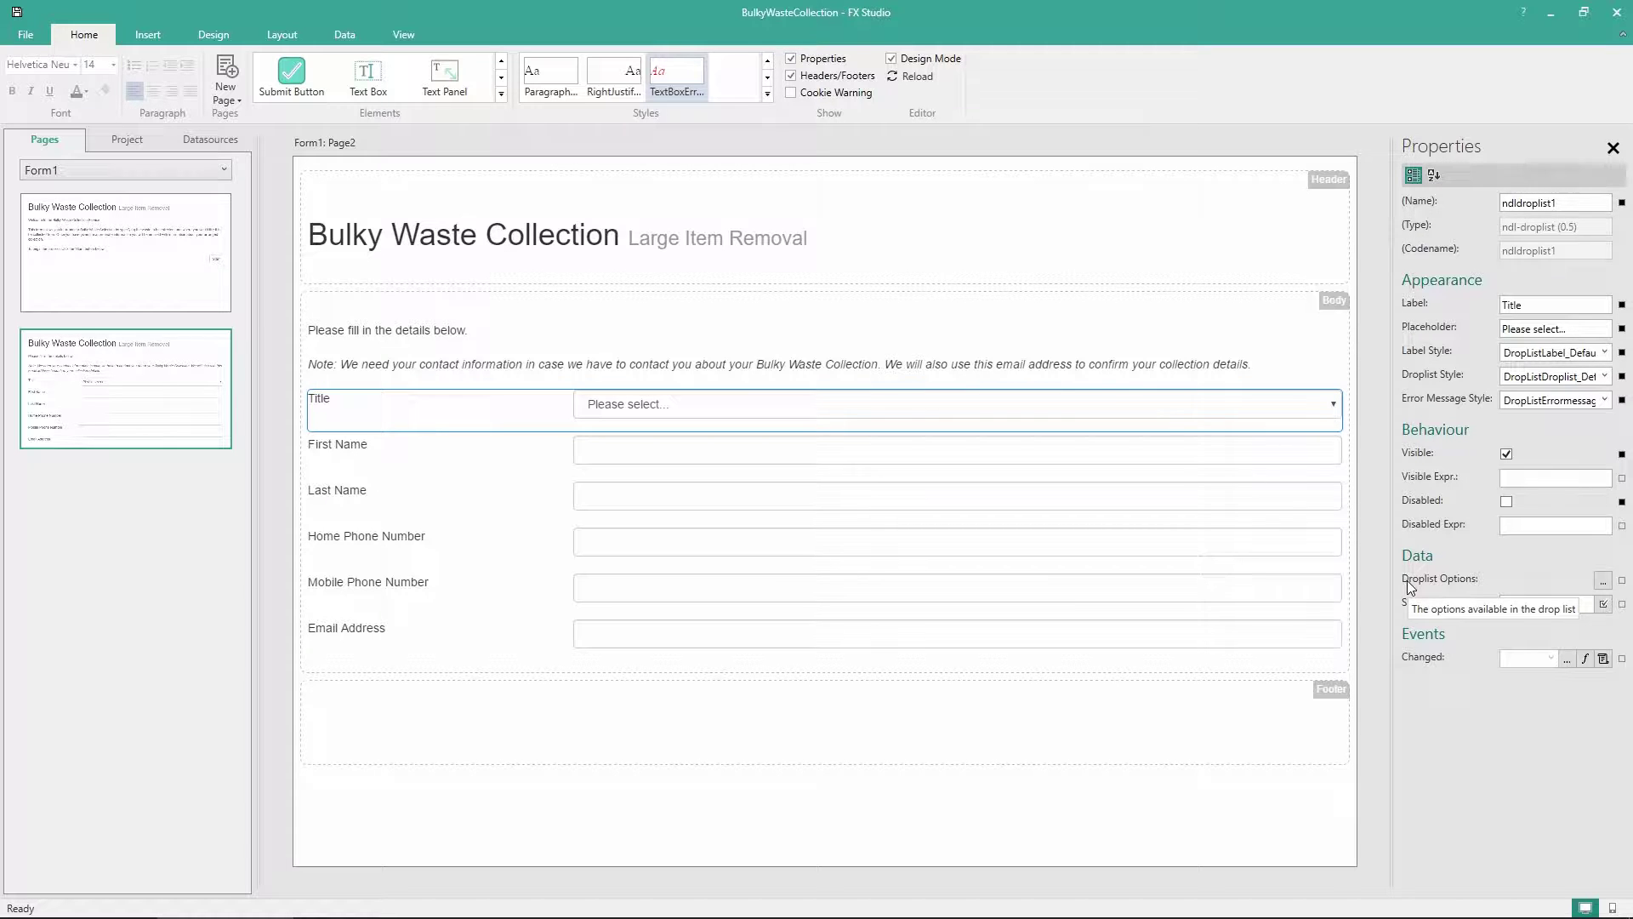
left_click(1604, 582)
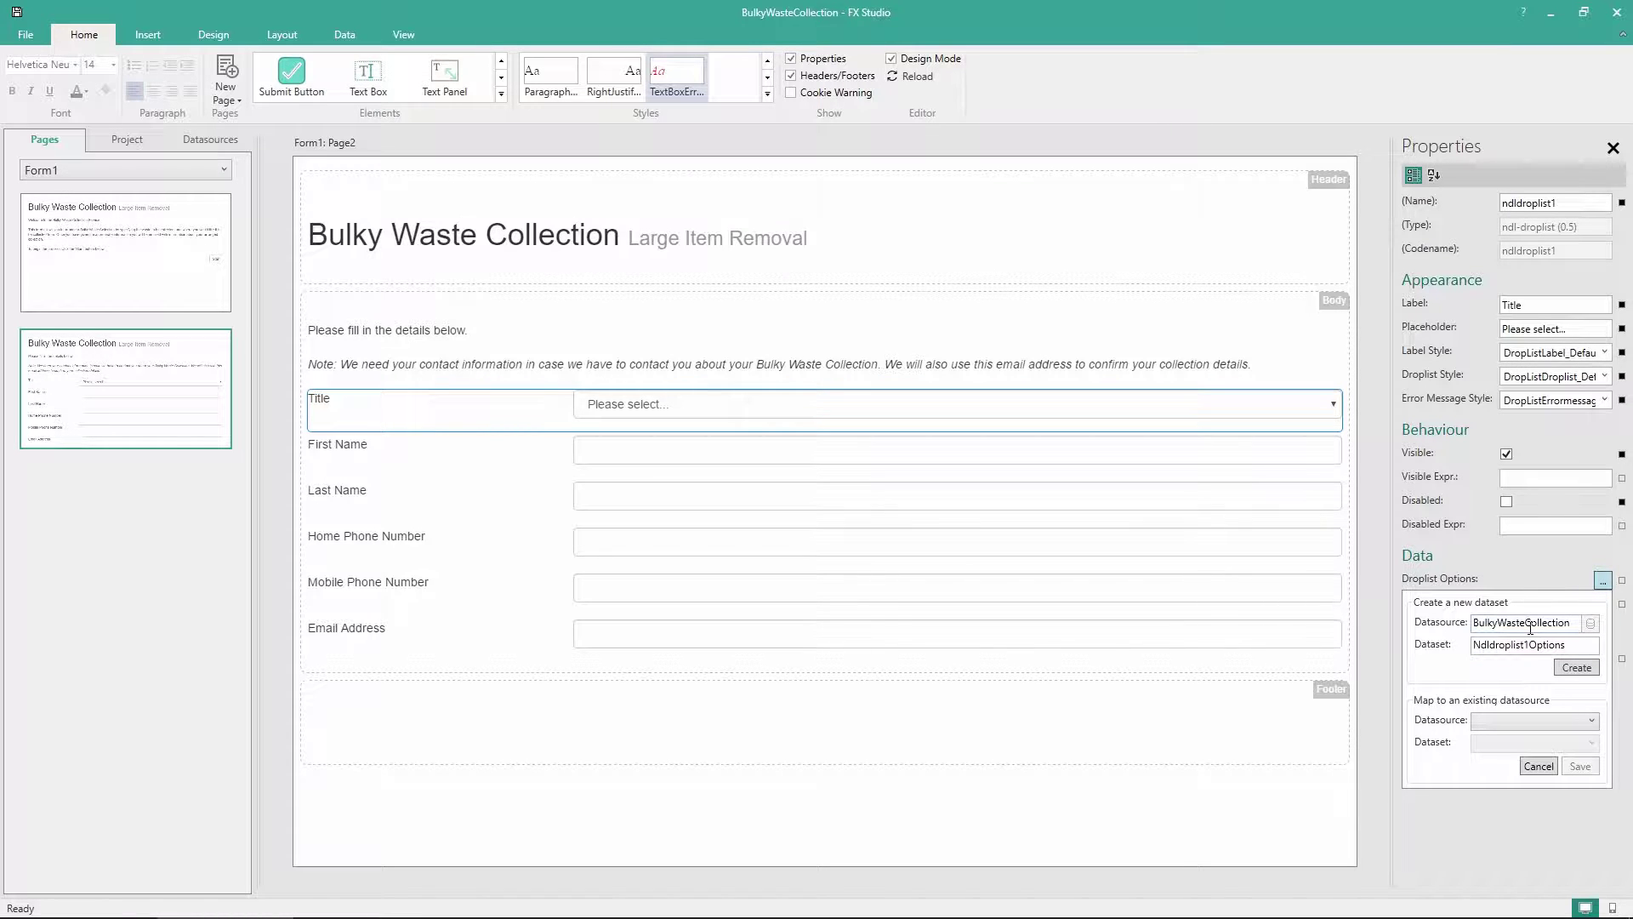
left_click(1498, 730)
left_click(1495, 740)
left_click(1513, 745)
left_click(1507, 763)
left_click(1580, 767)
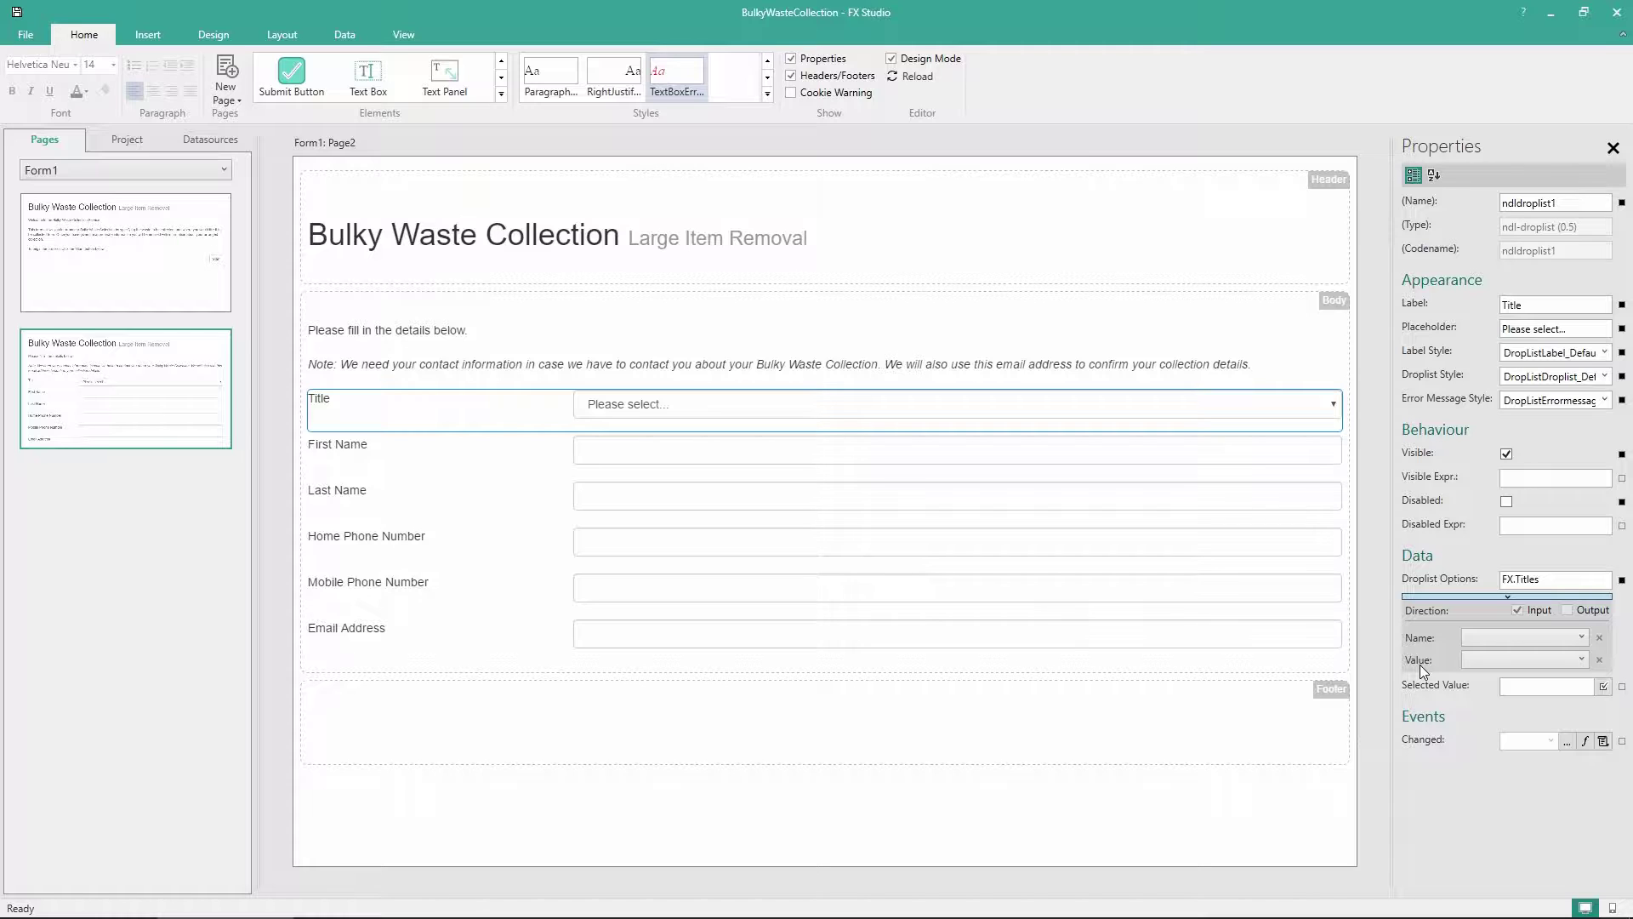
Set the Title list's option Name to Label and Value to ID, and add Required validation
left_click(1478, 641)
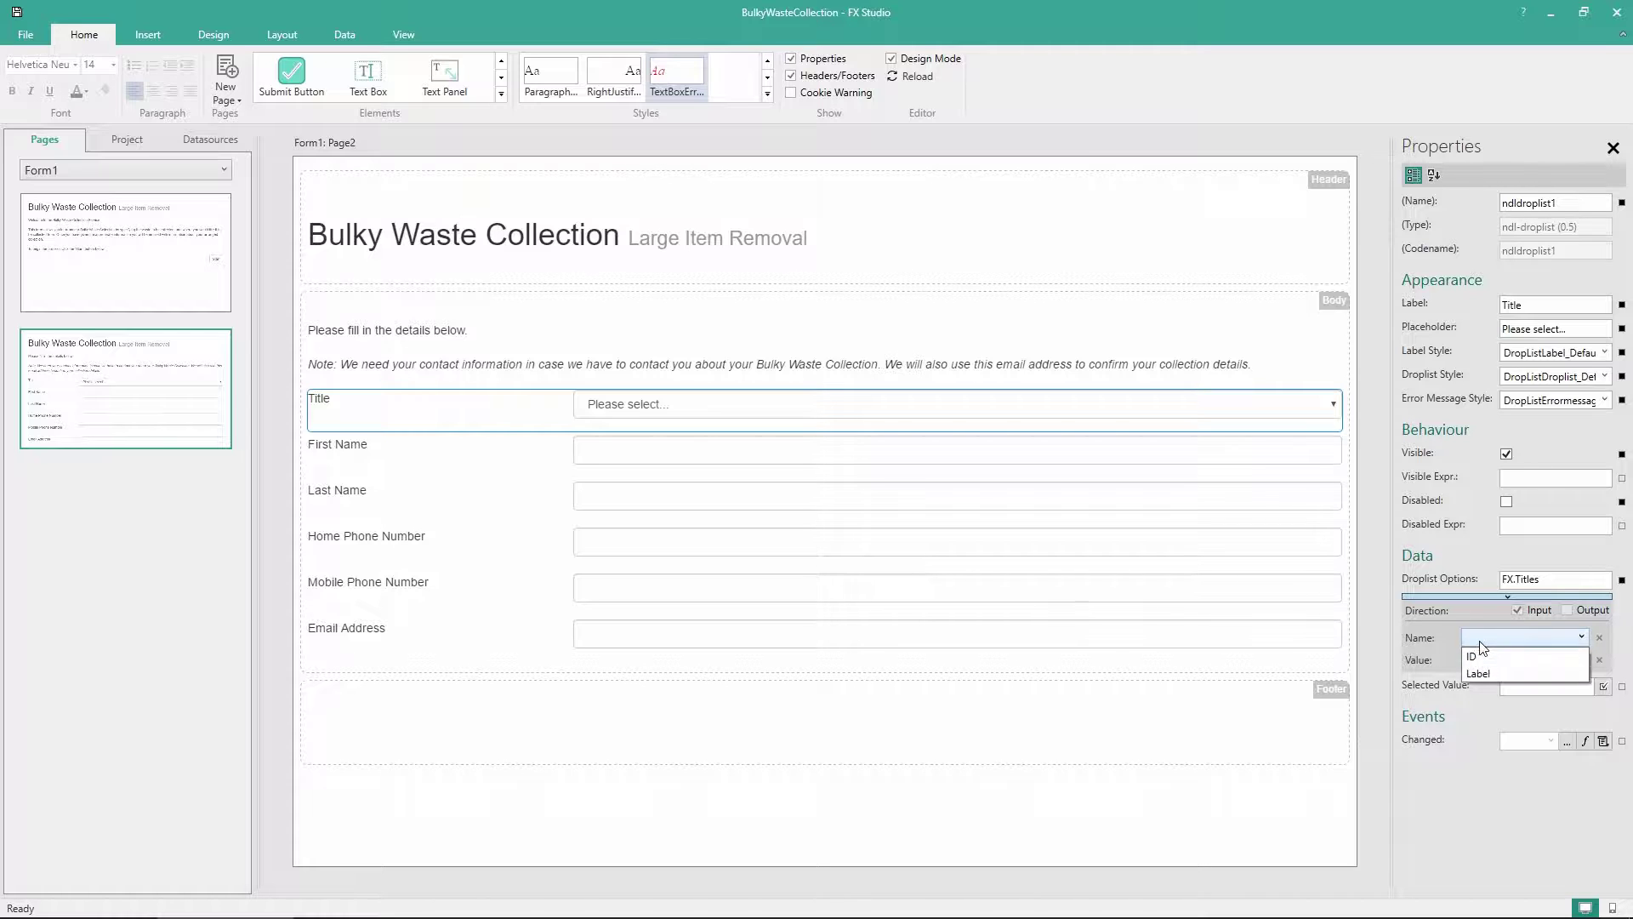
left_click(1484, 670)
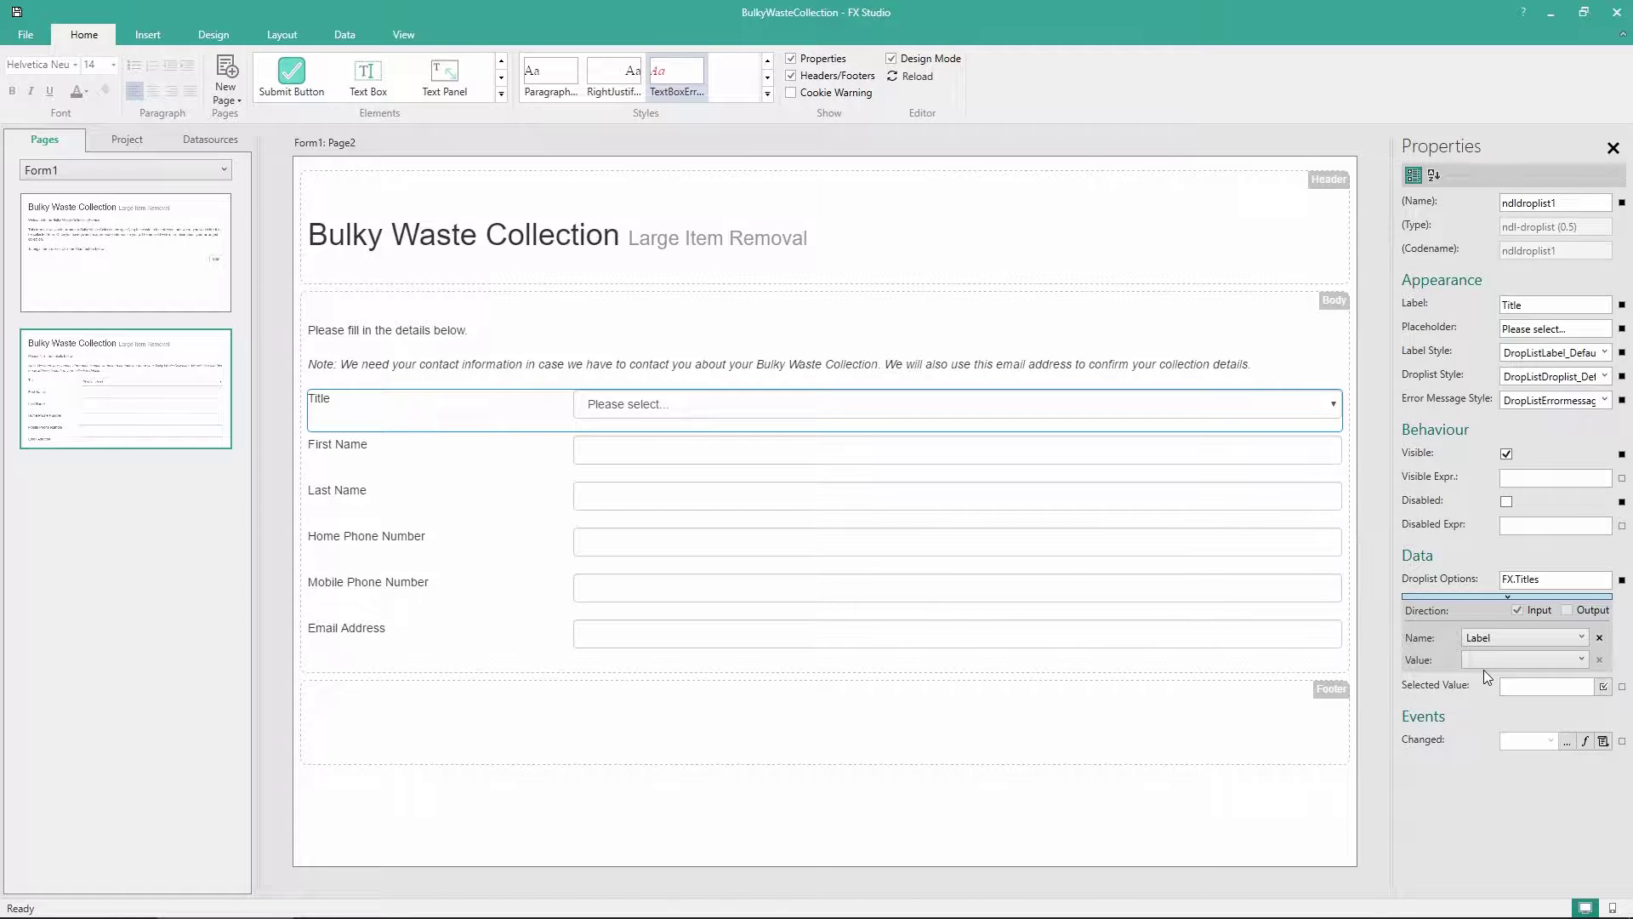
left_click(1495, 660)
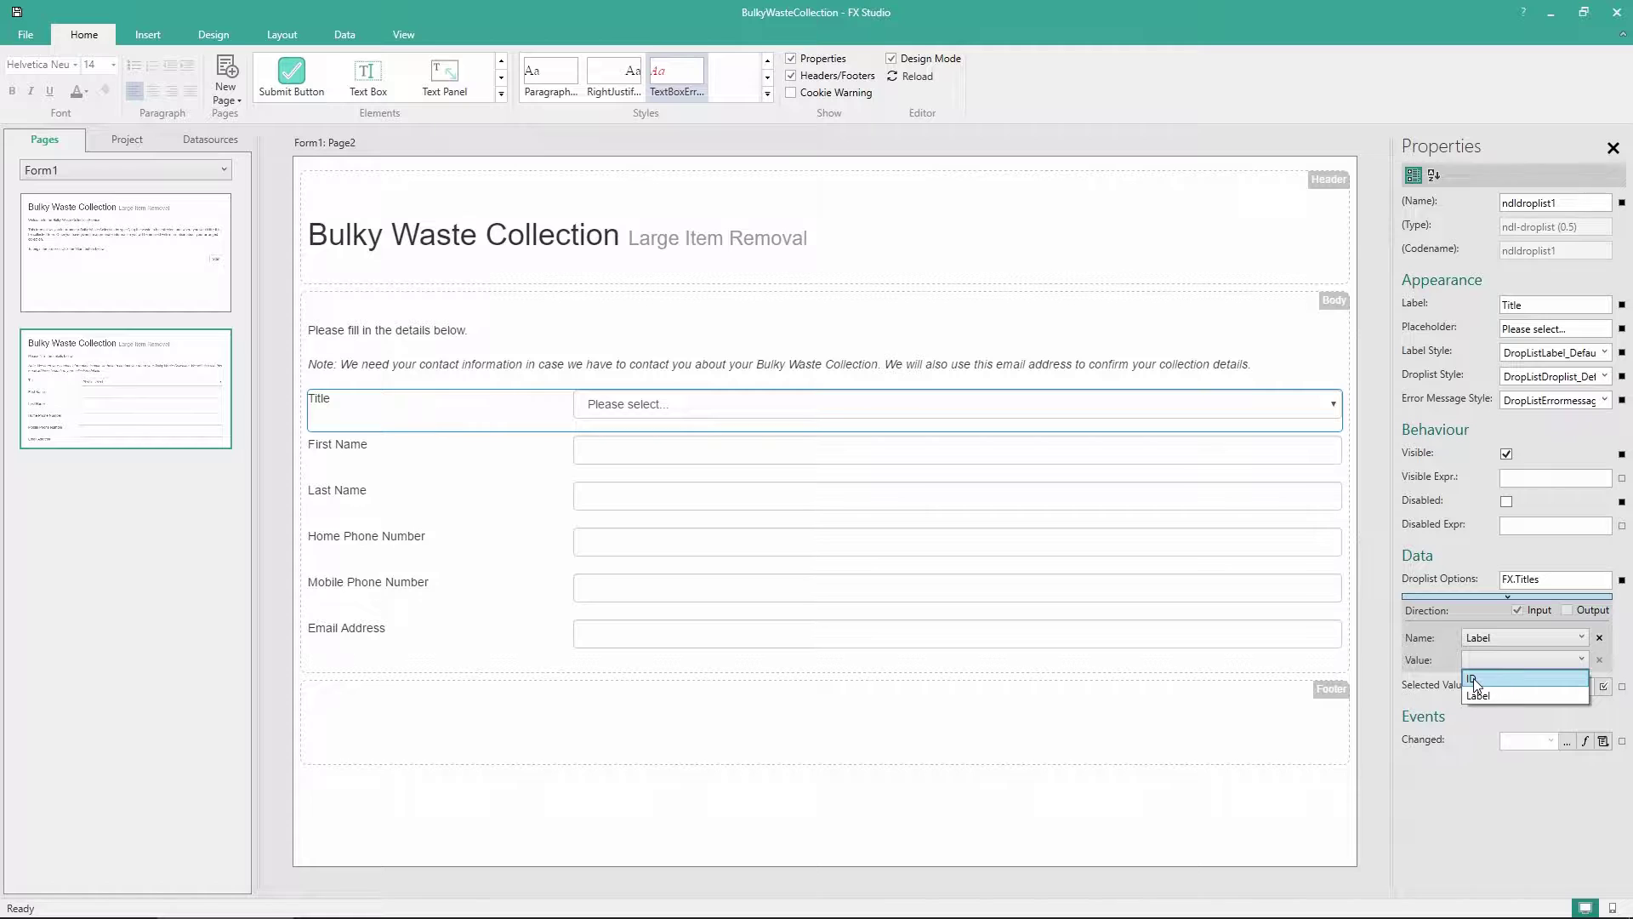
left_click(1494, 679)
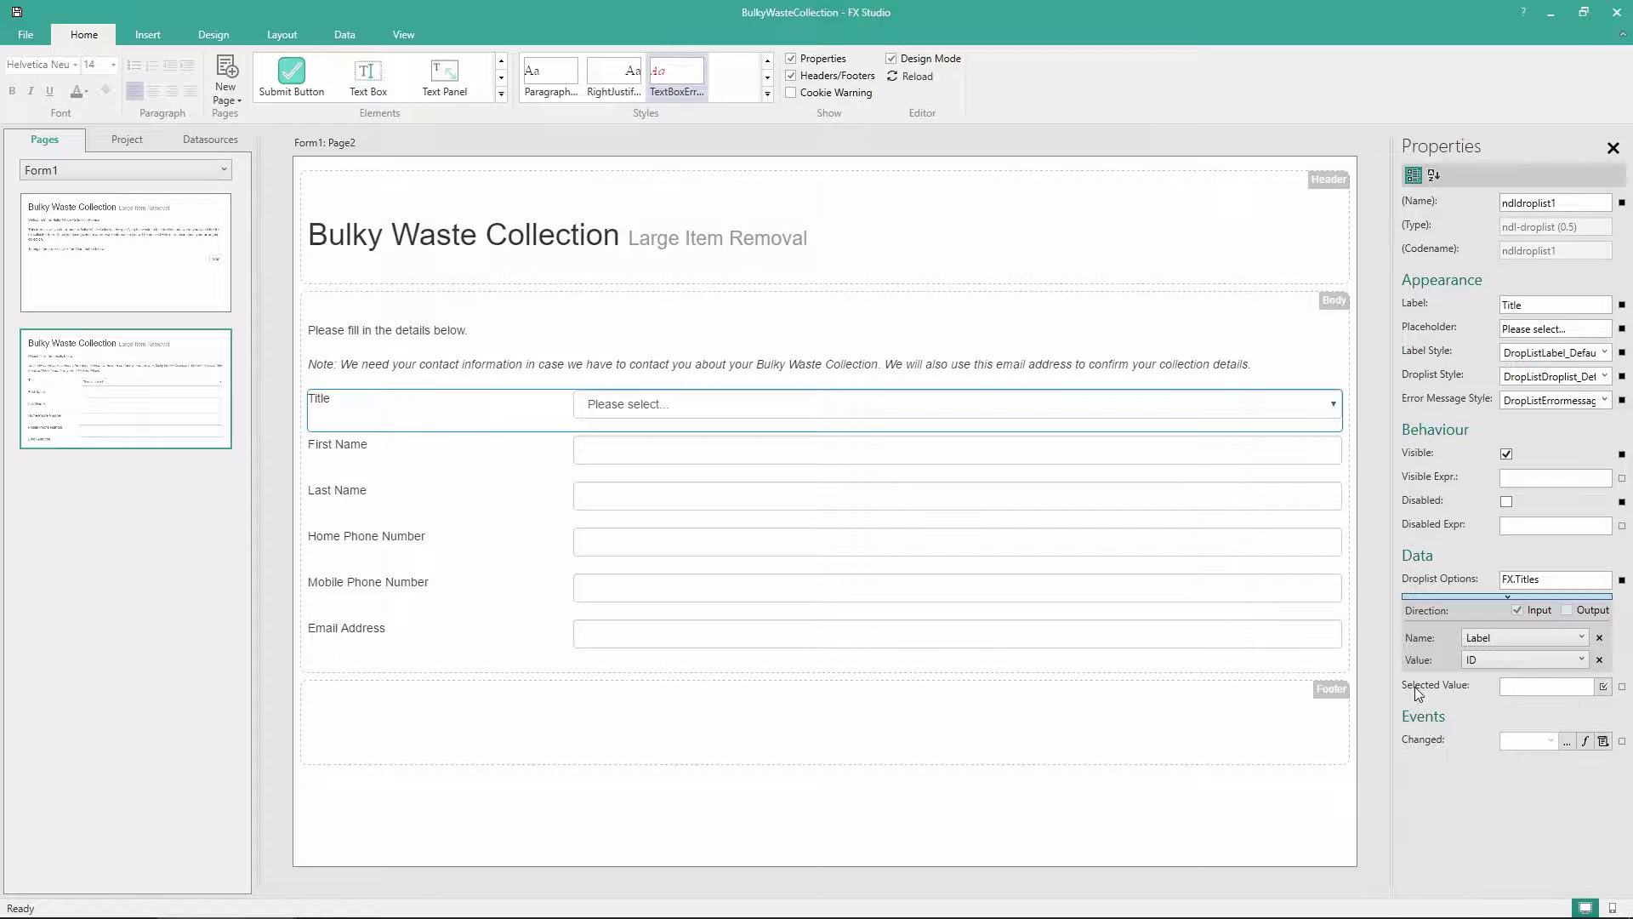
left_click(1604, 692)
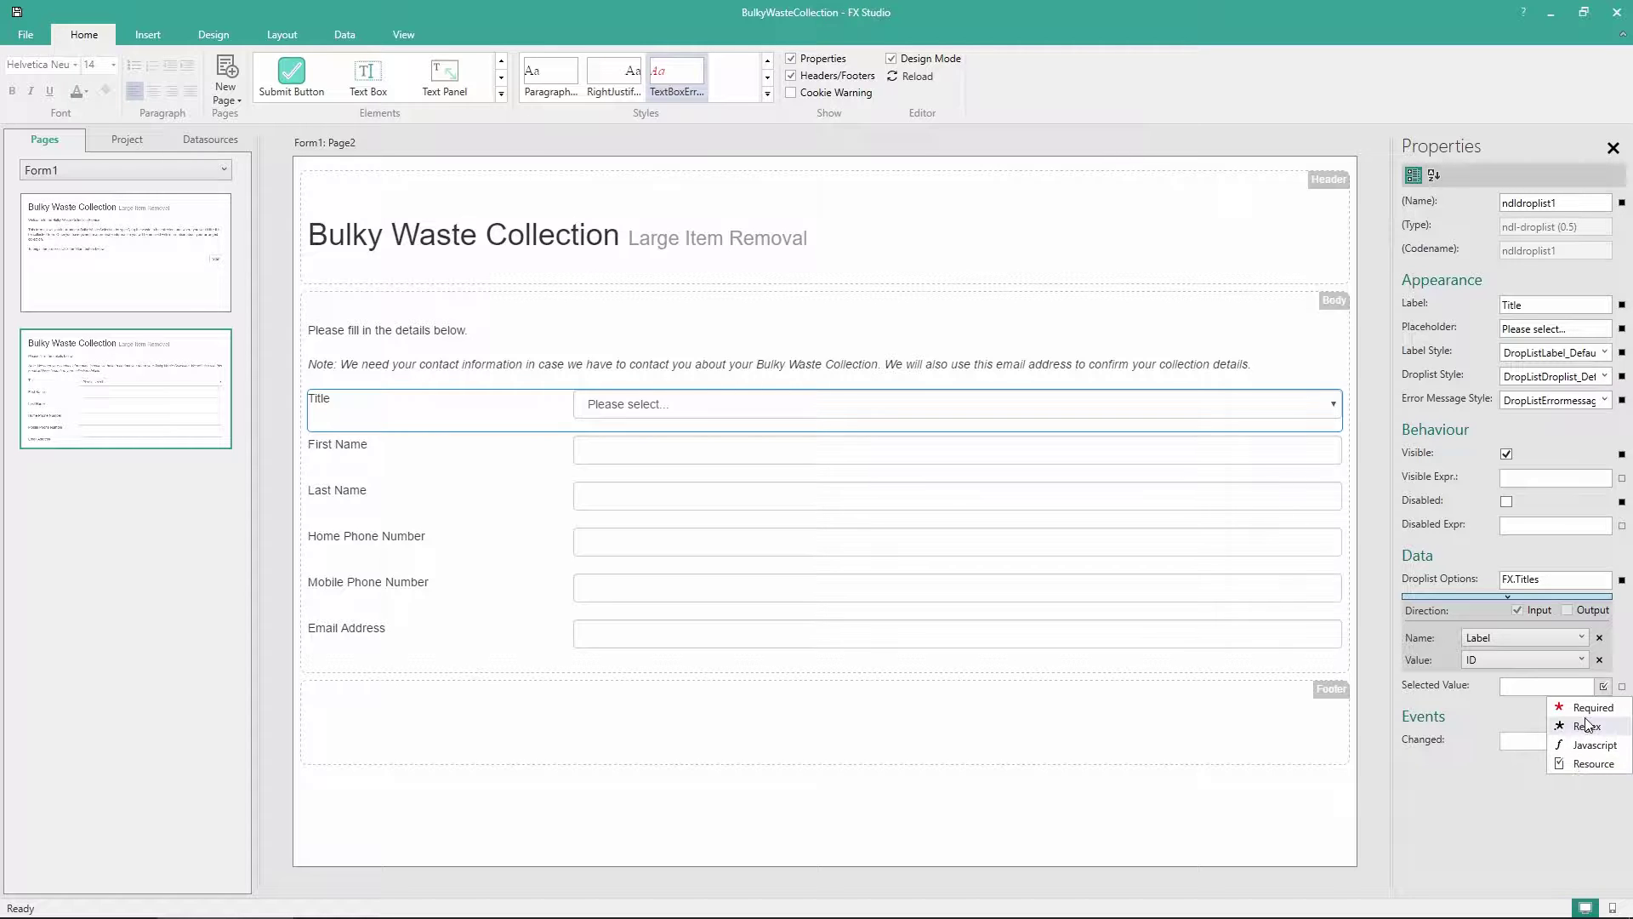
Make the First Name, Last Name and Email Address text fields Required
left_click(522, 467)
left_click(1603, 641)
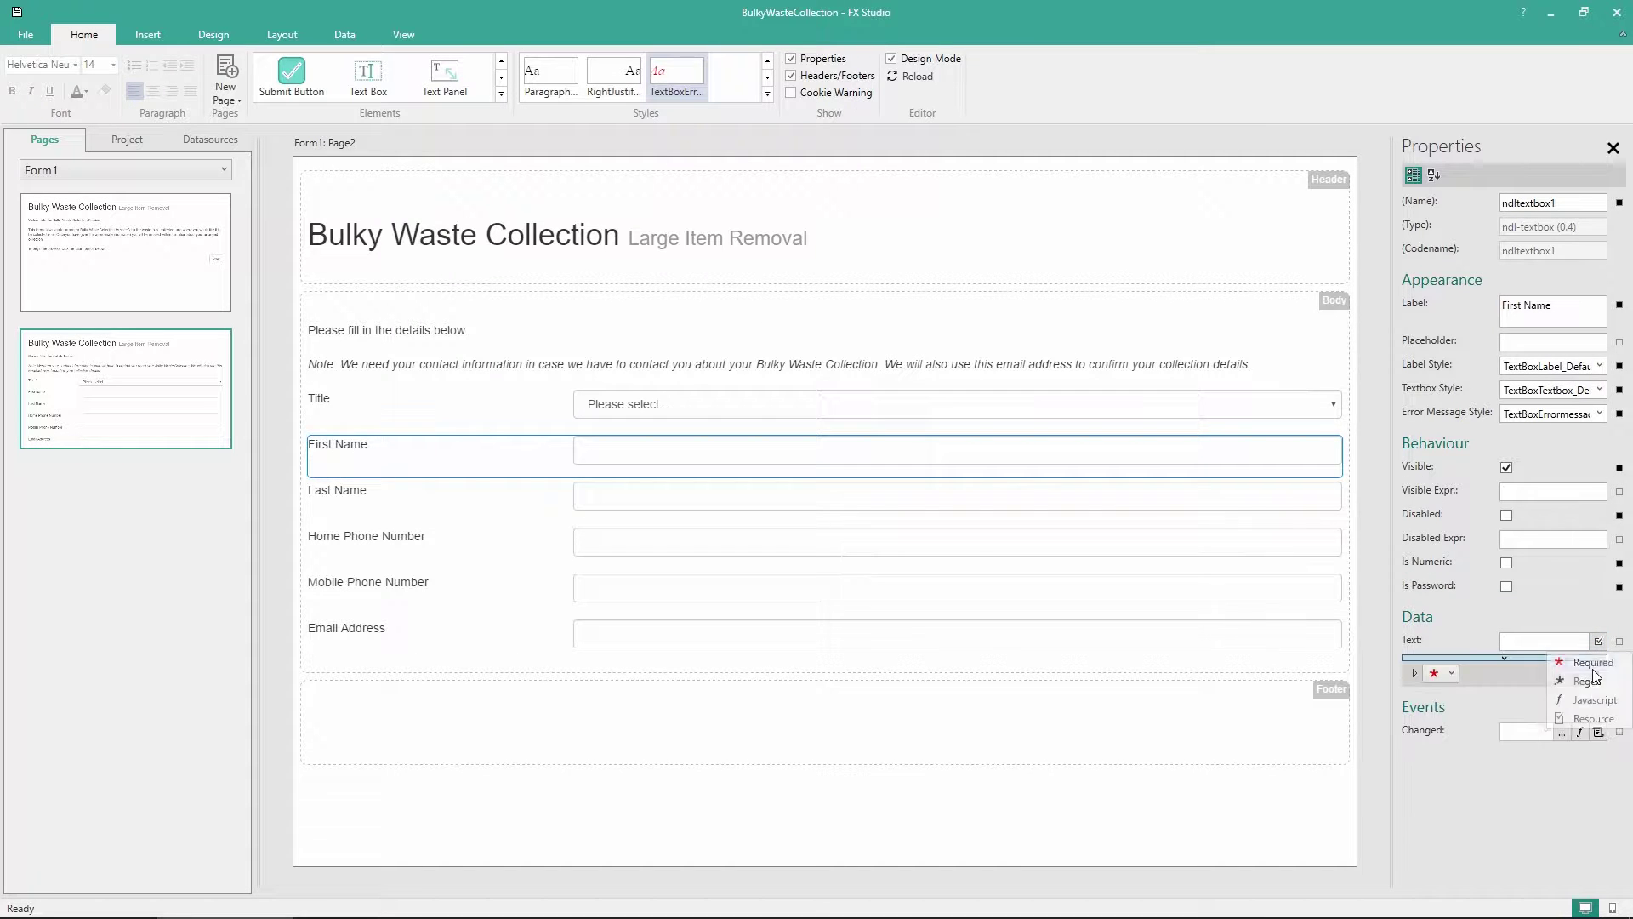
left_click(1591, 659)
left_click(927, 508)
left_click(1603, 640)
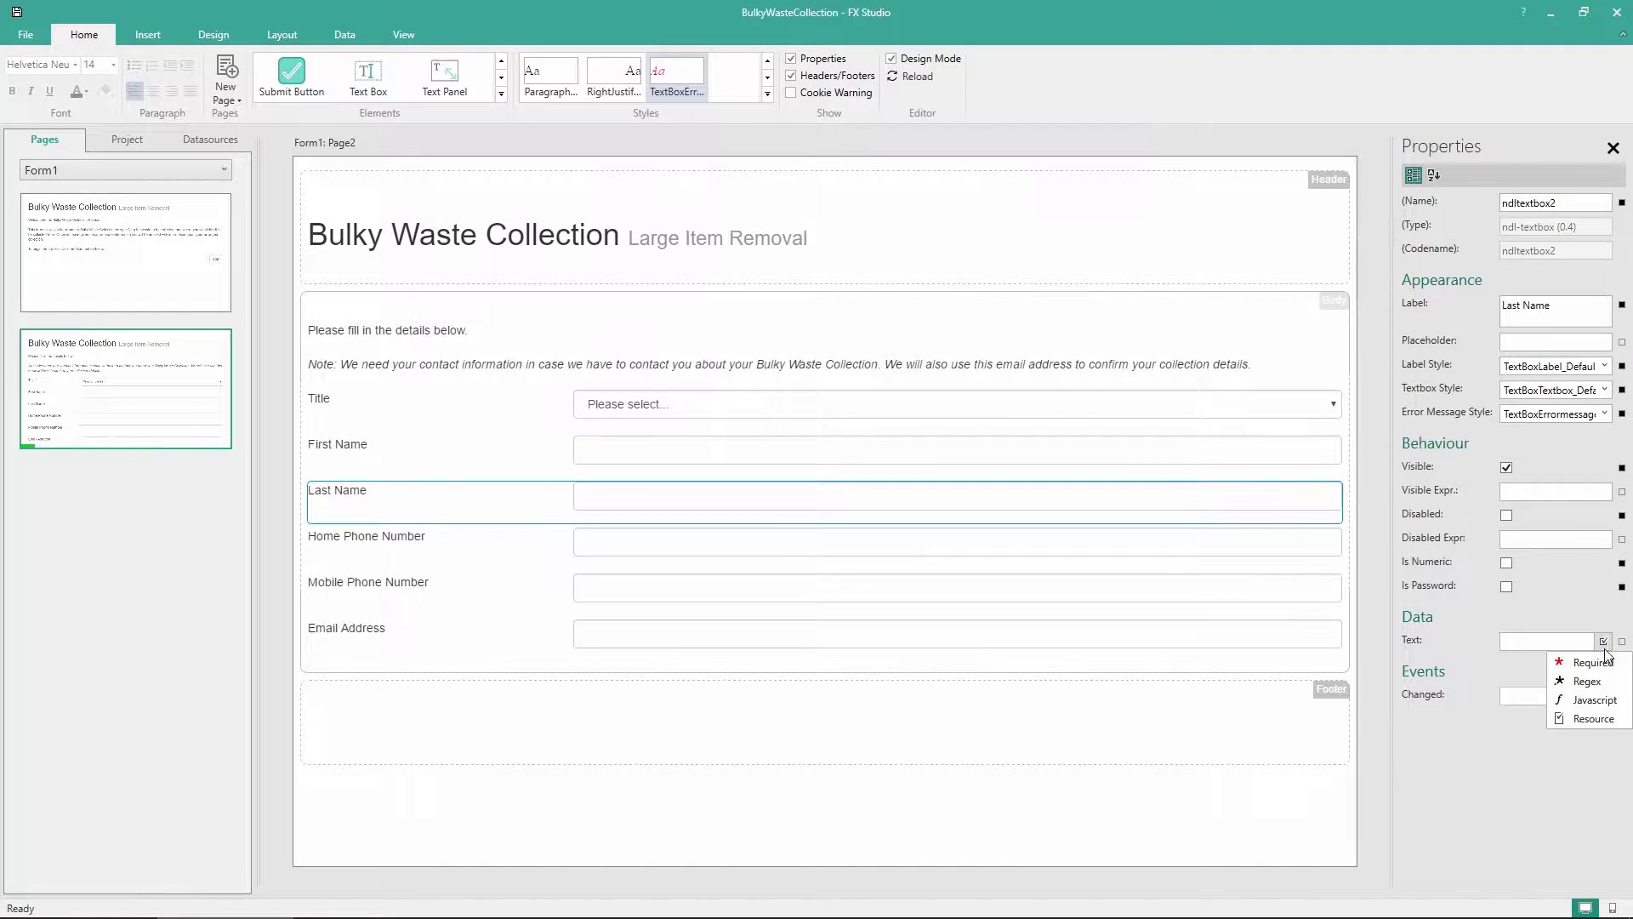
left_click(1596, 659)
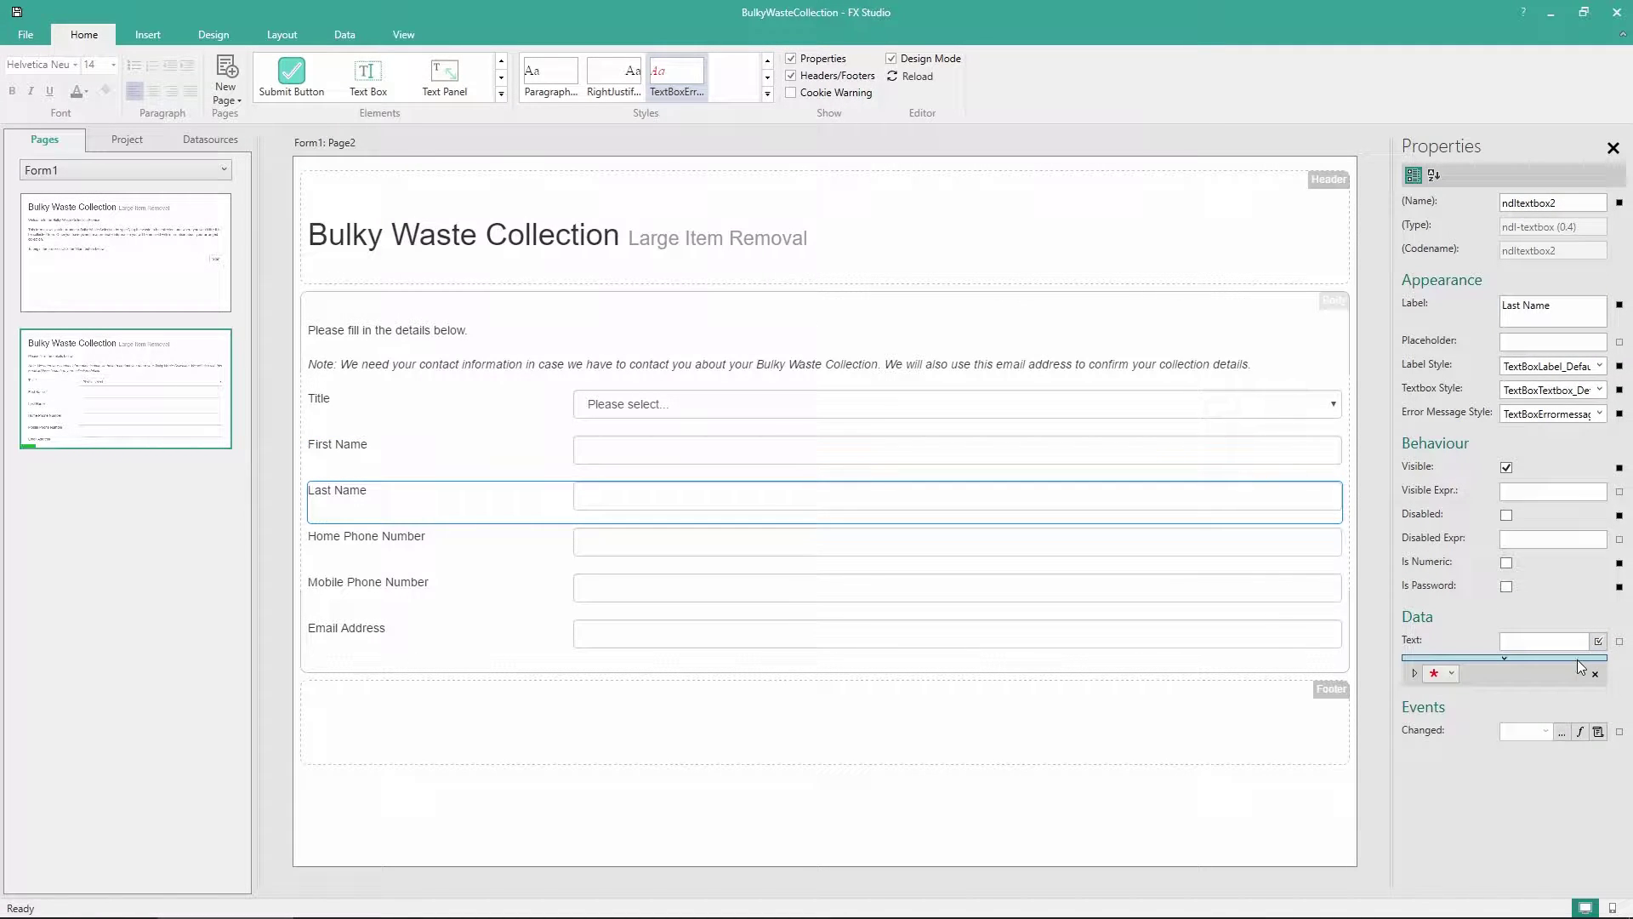
left_click(436, 655)
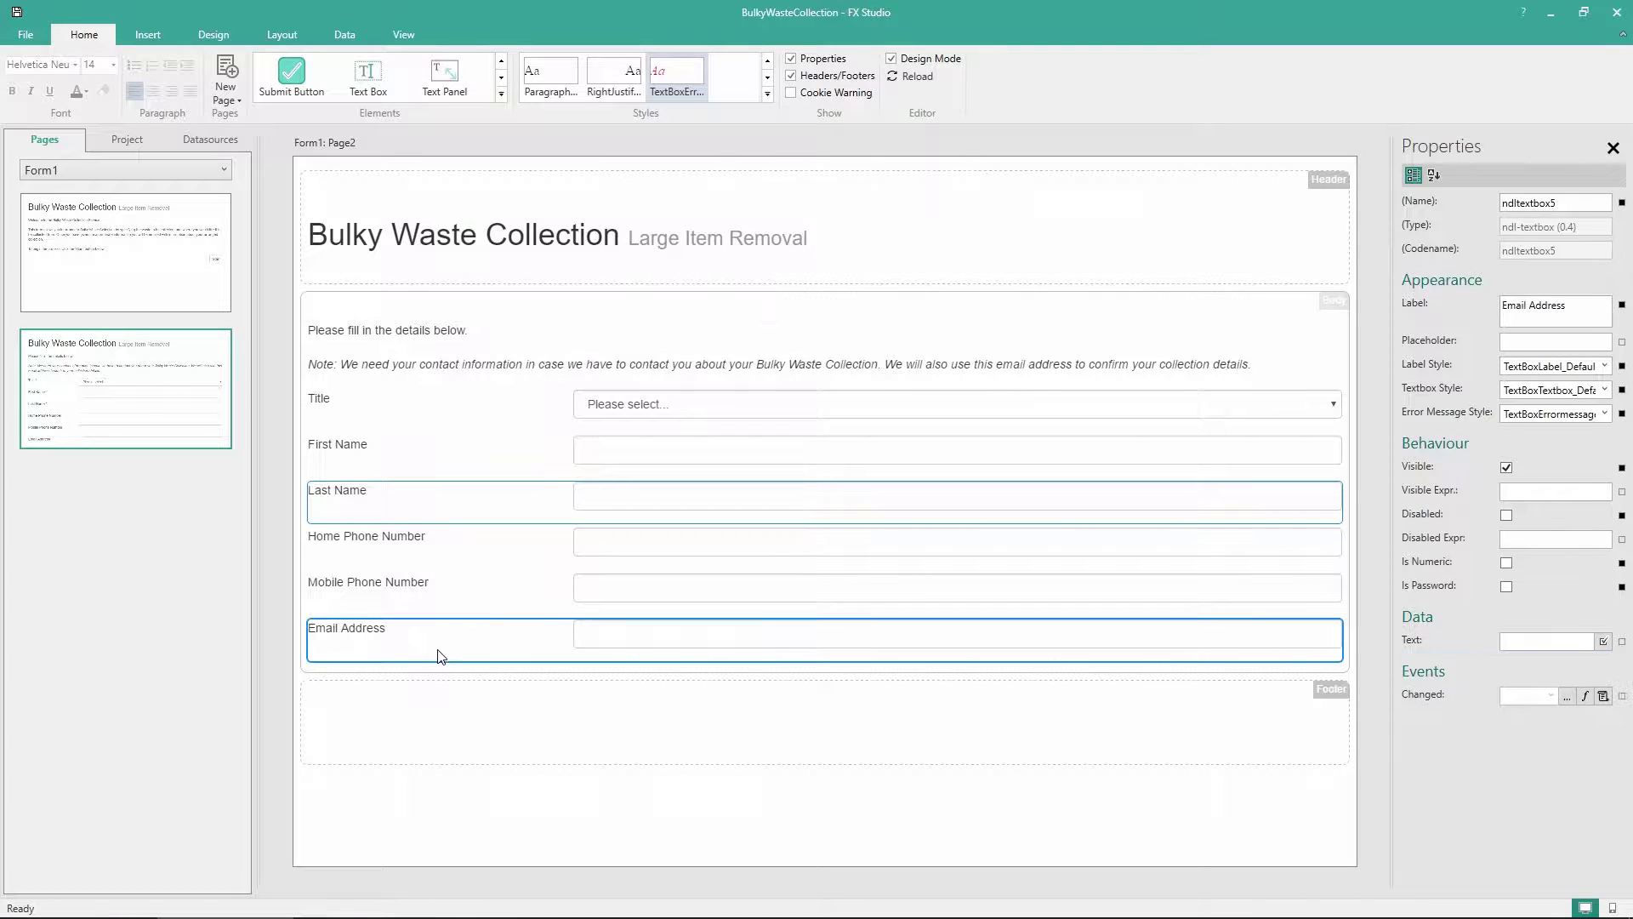
left_click(1603, 641)
left_click(1587, 661)
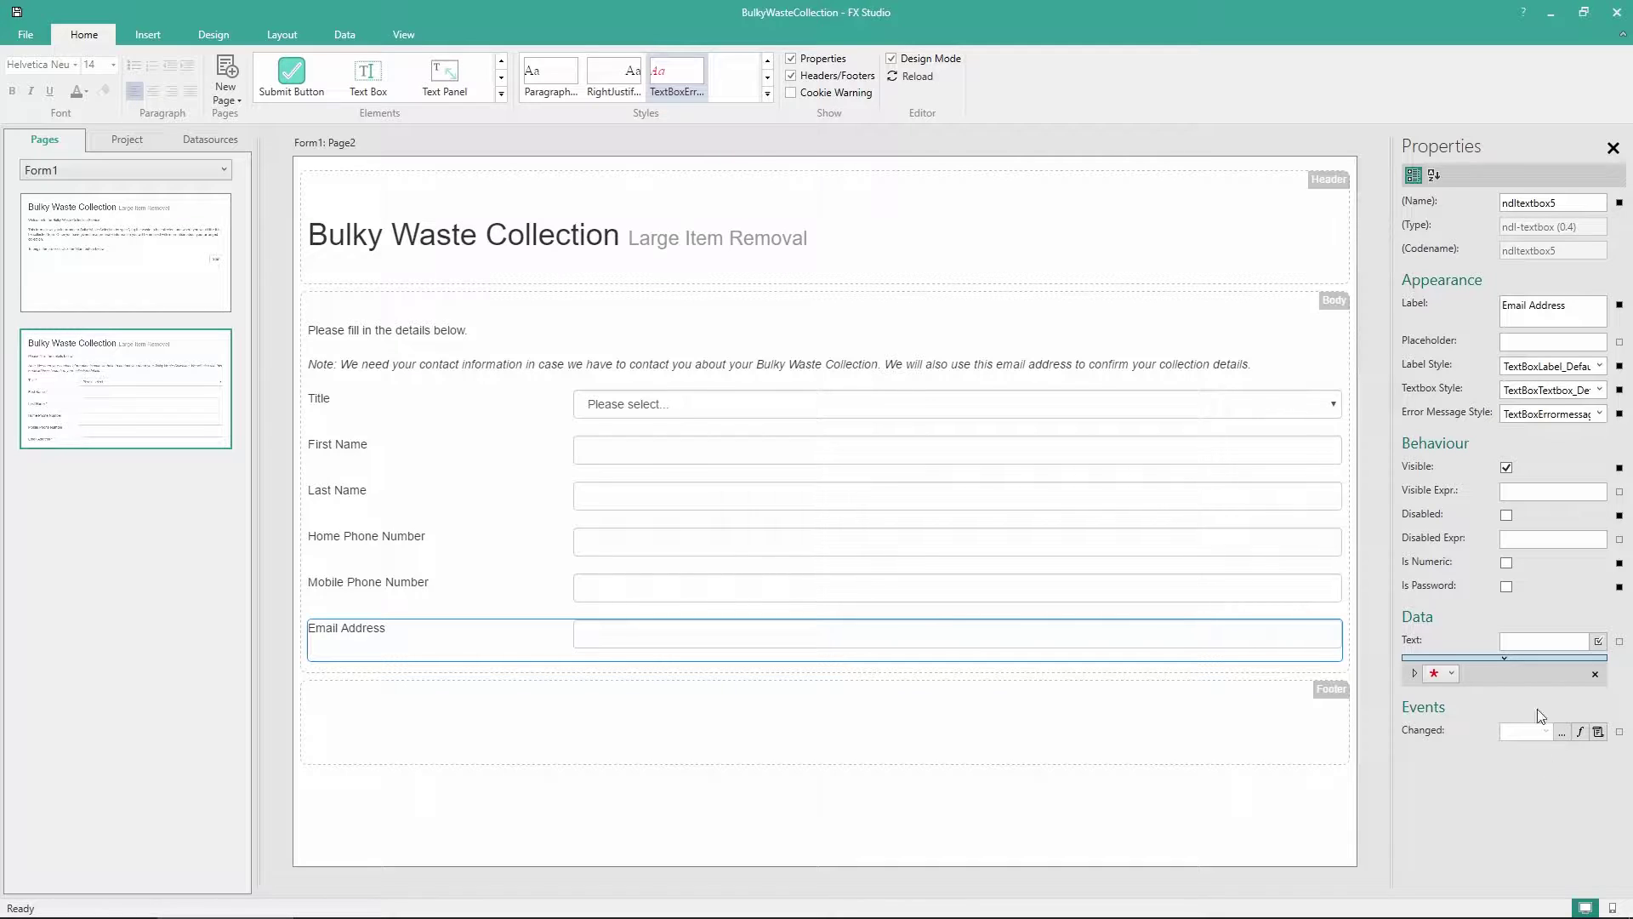
Add an Email resource rule to Email Address with failure message 'This must be a valid email addrss format.'
left_click(1599, 642)
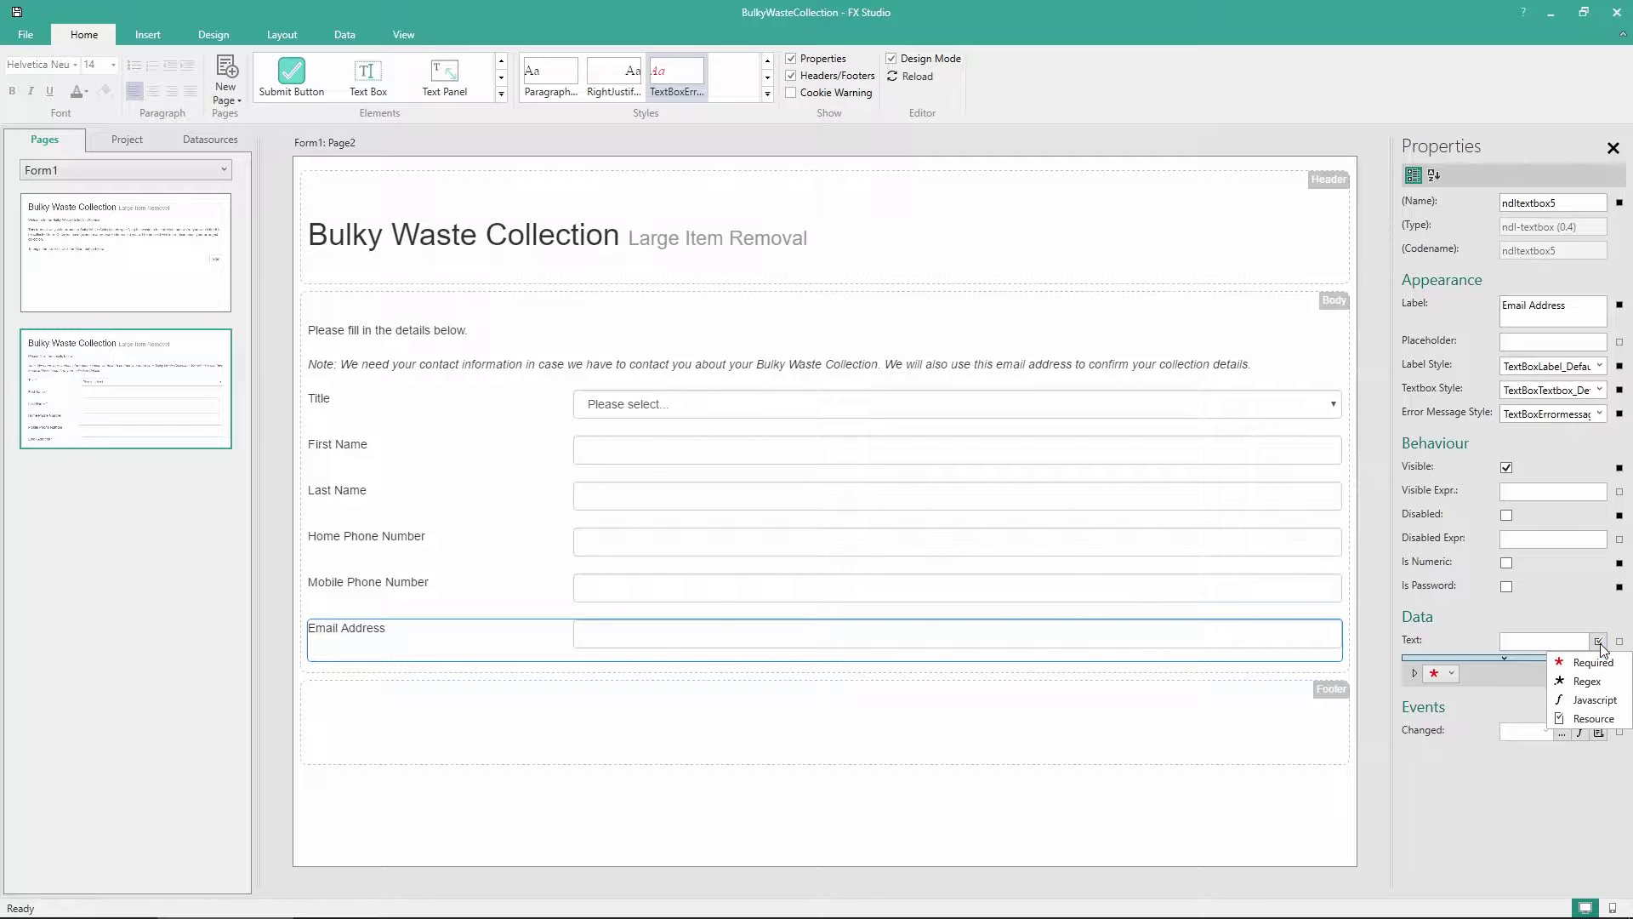
left_click(1583, 719)
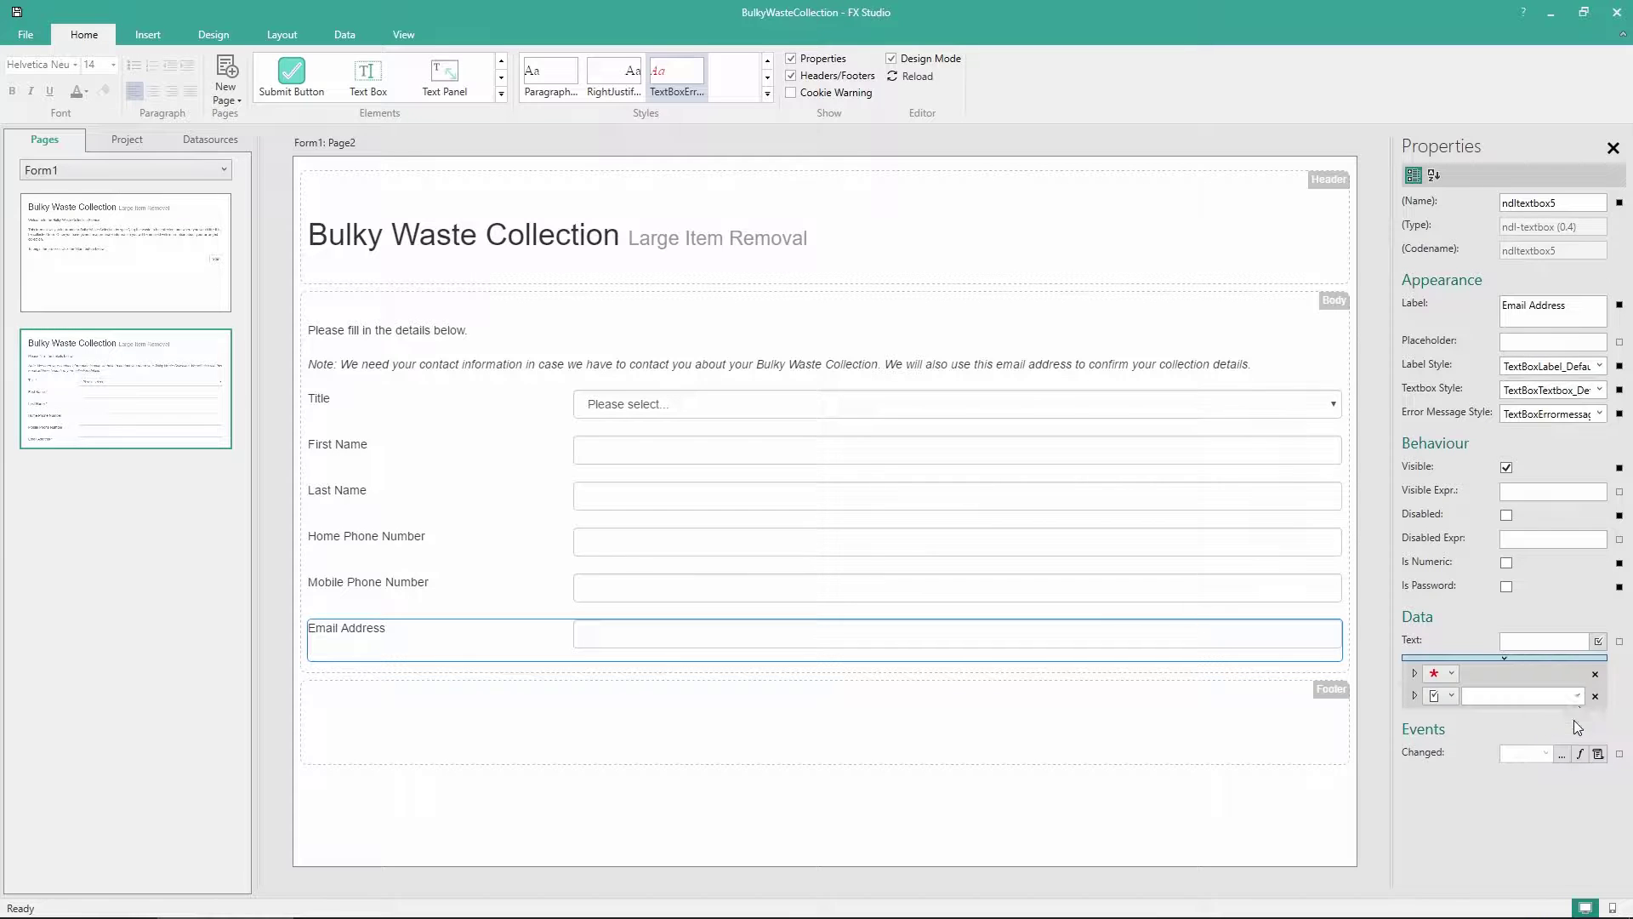
left_click(1577, 697)
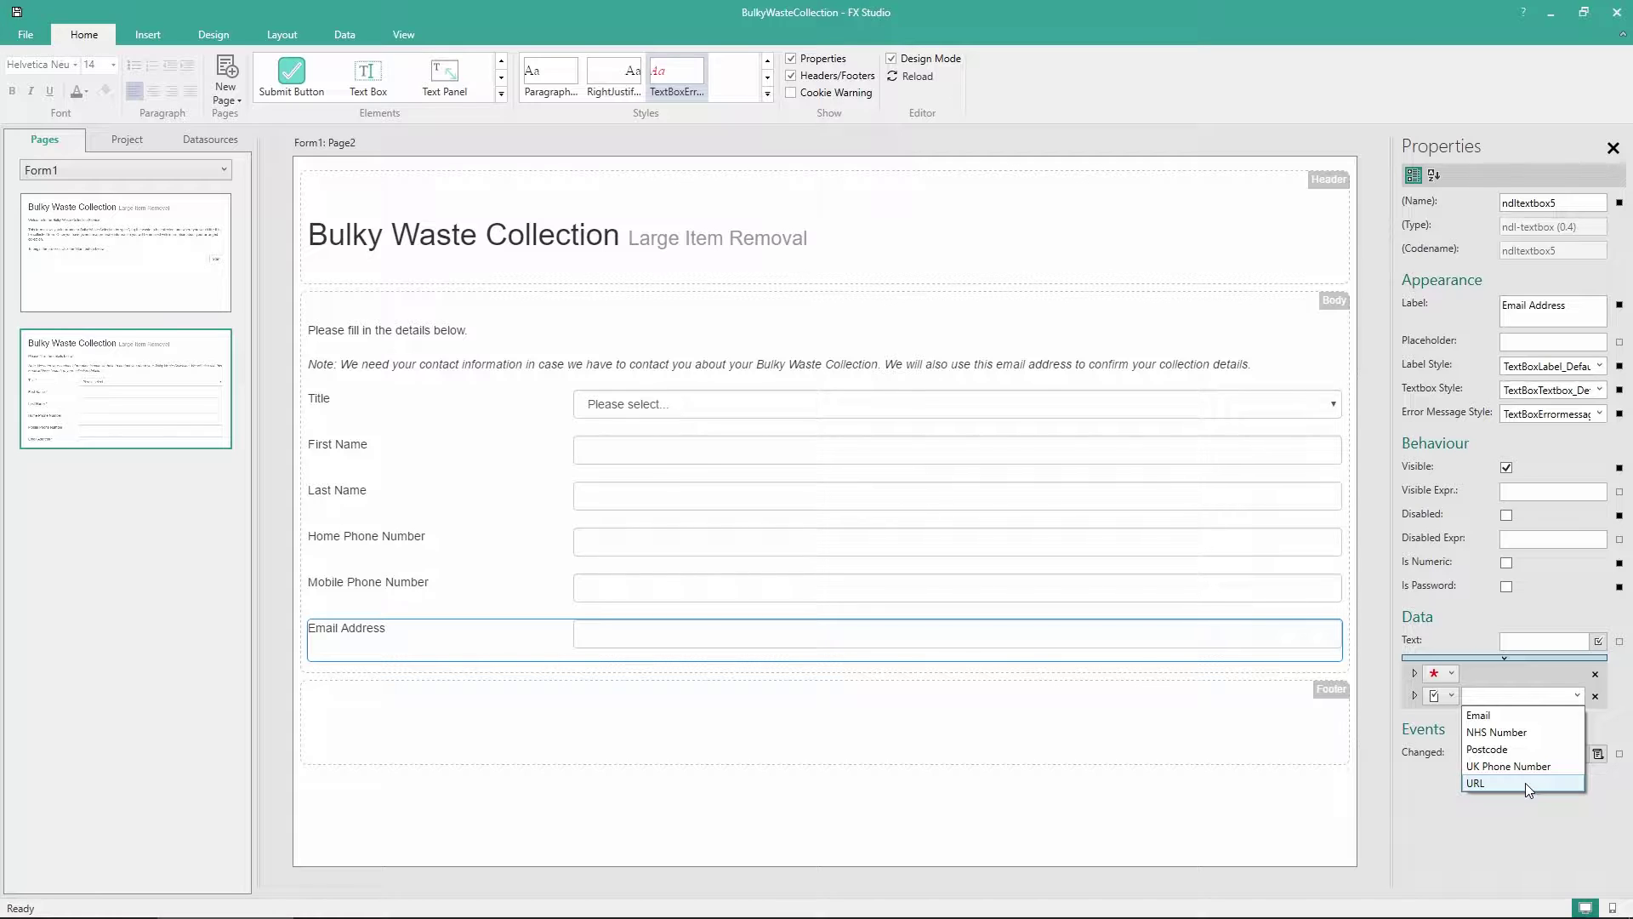
left_click(1529, 716)
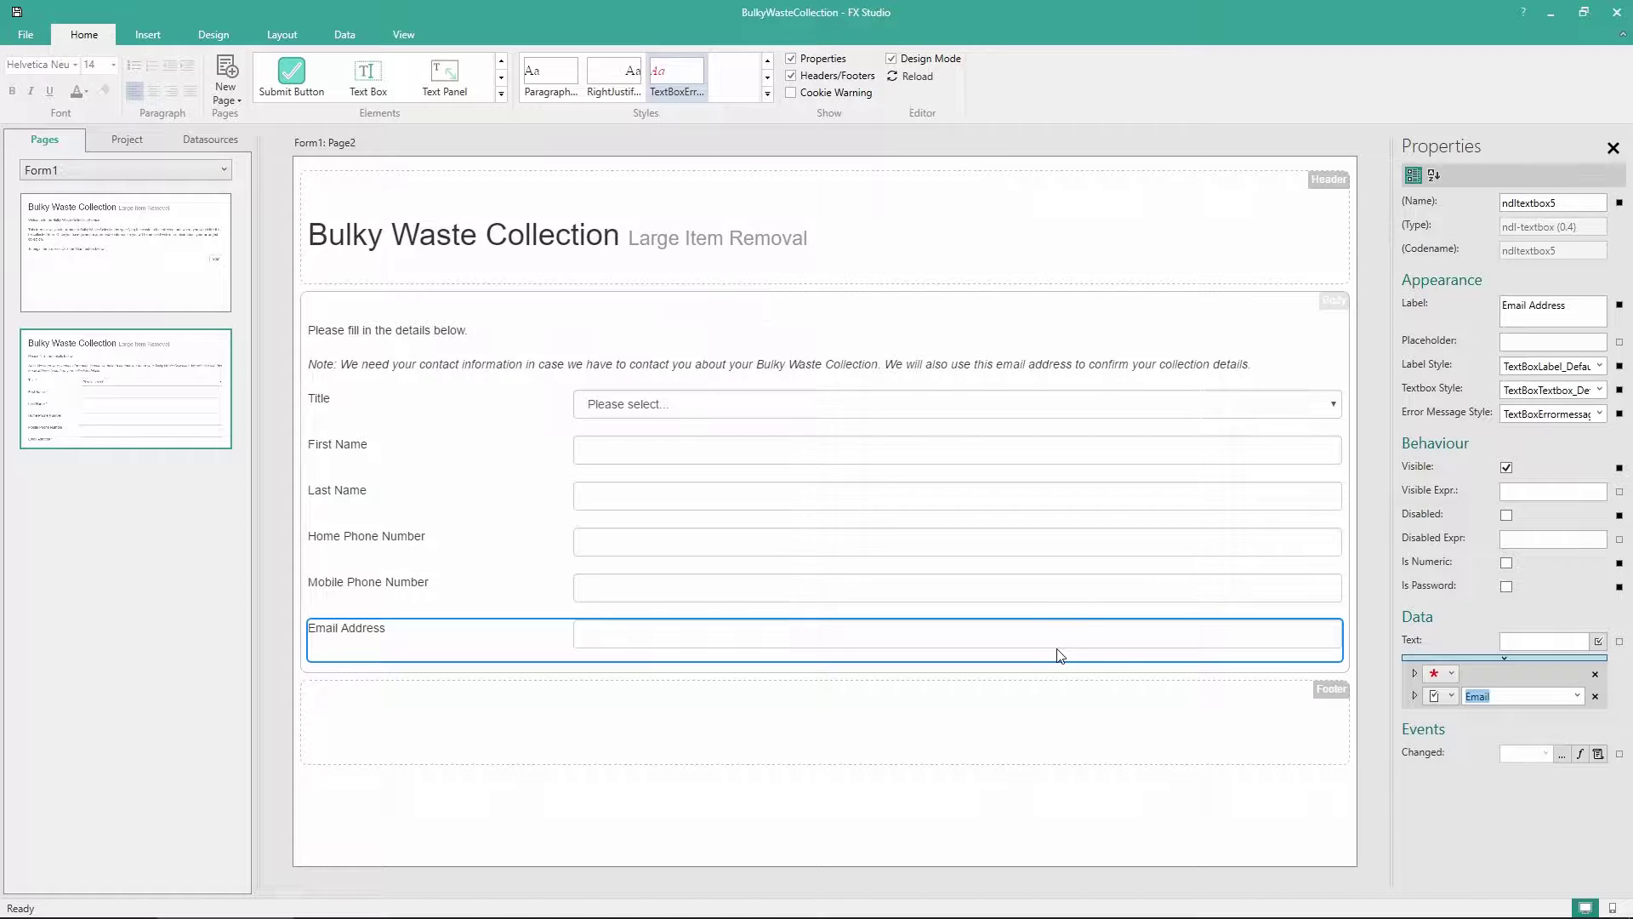
left_click(1416, 696)
left_click(1479, 715)
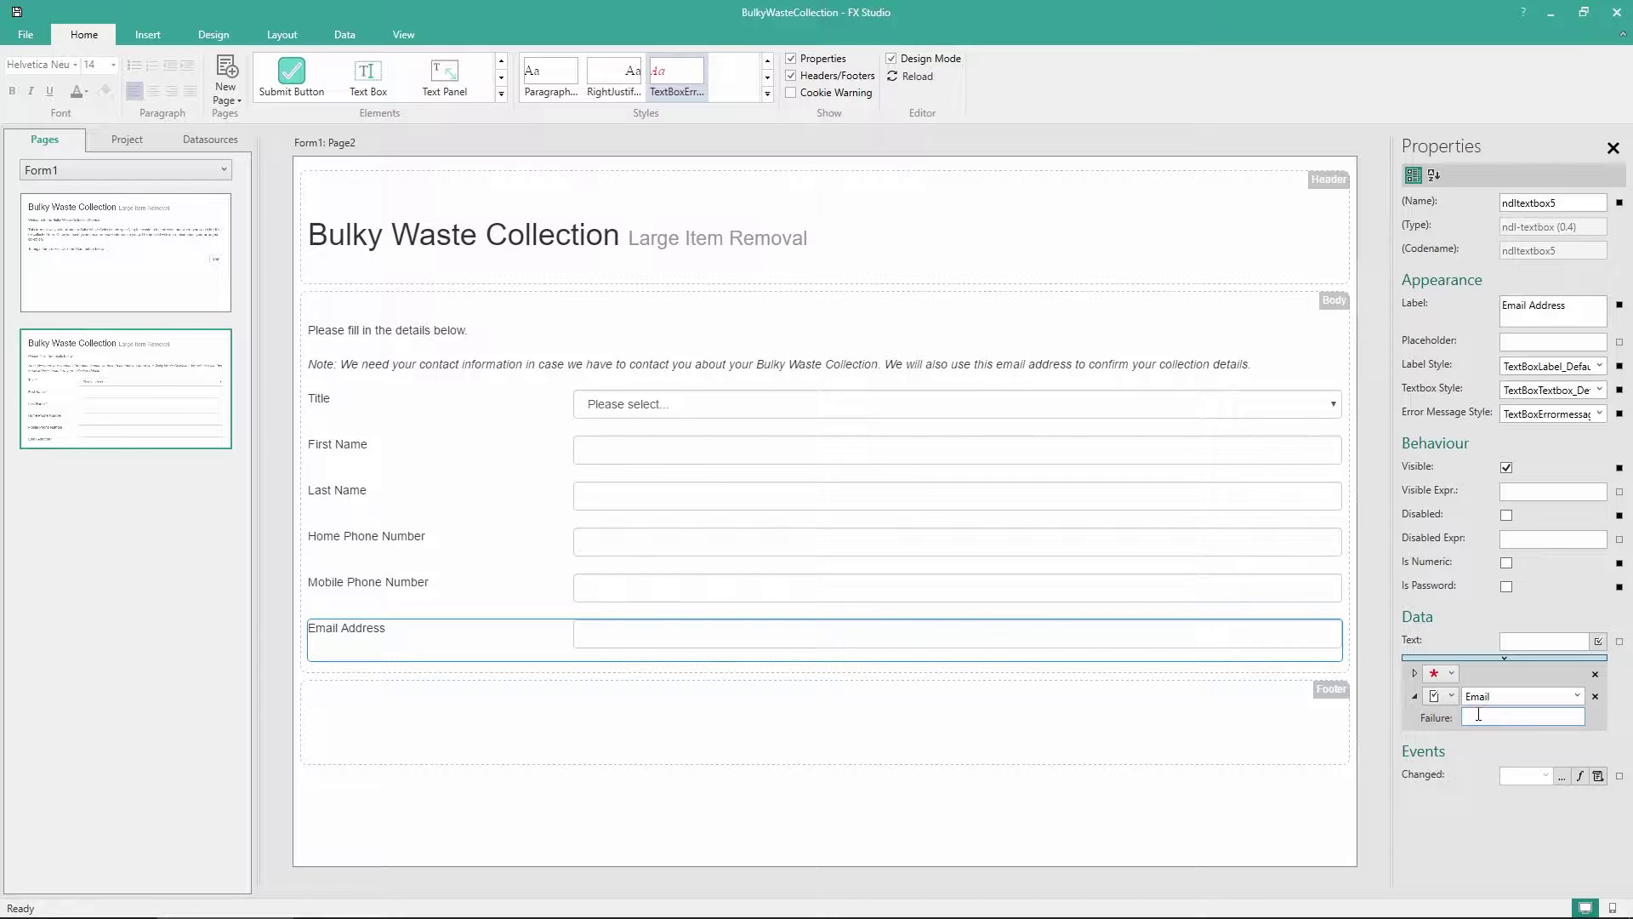
type("This must be a")
type(" valid email addr")
type("ss format.")
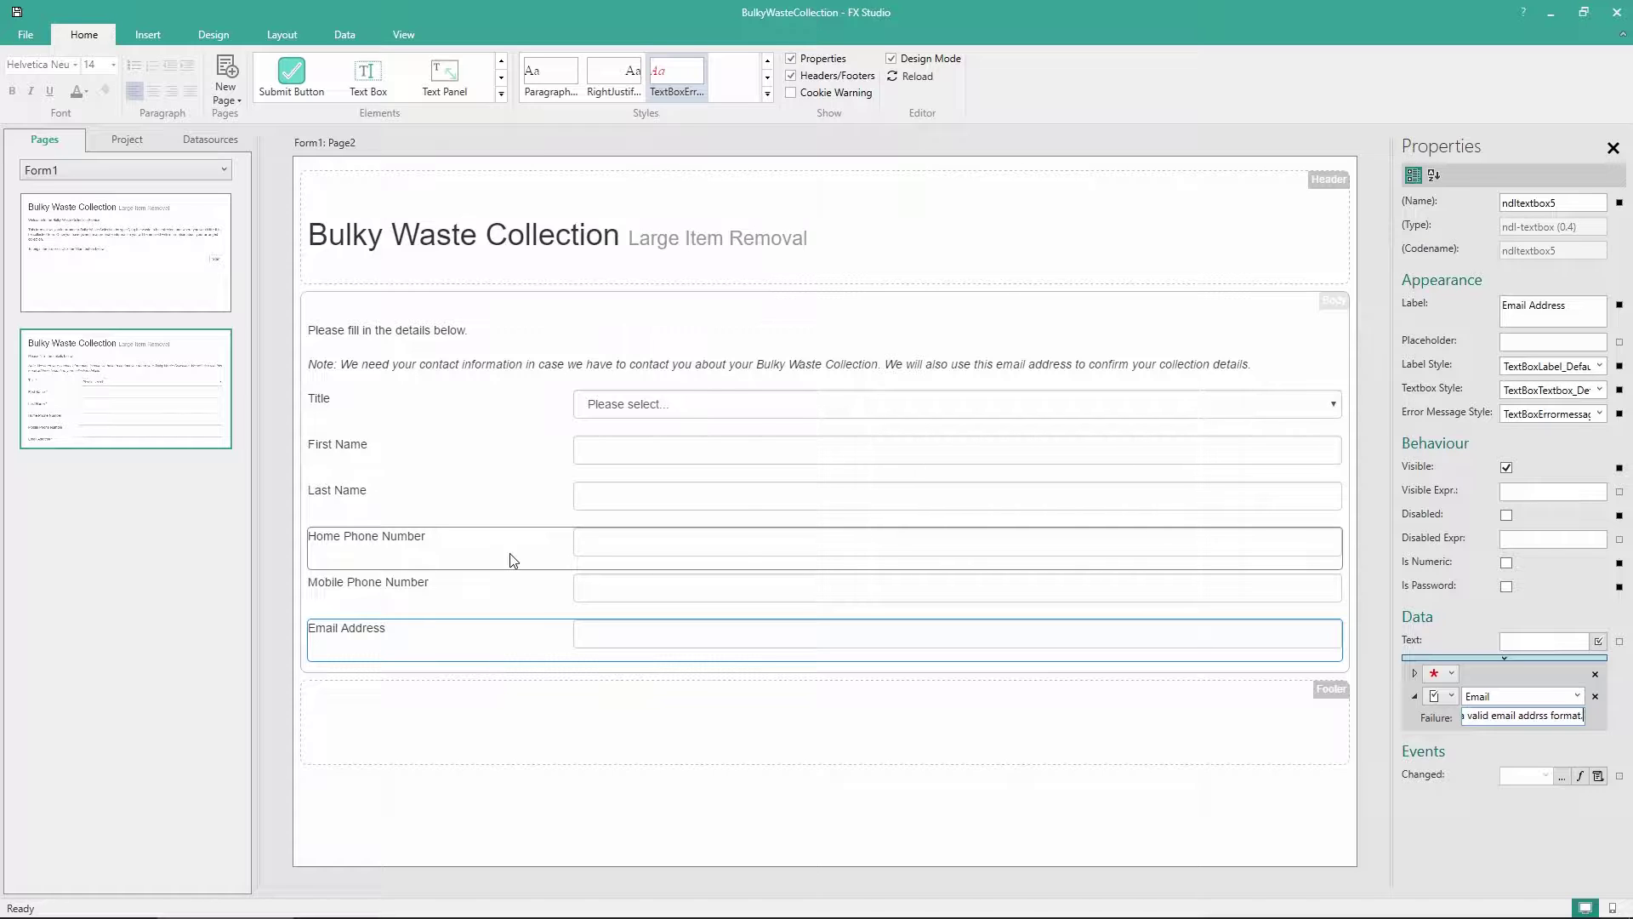
Add a UK Phone Number resource validation to the Home Phone Number field
left_click(513, 560)
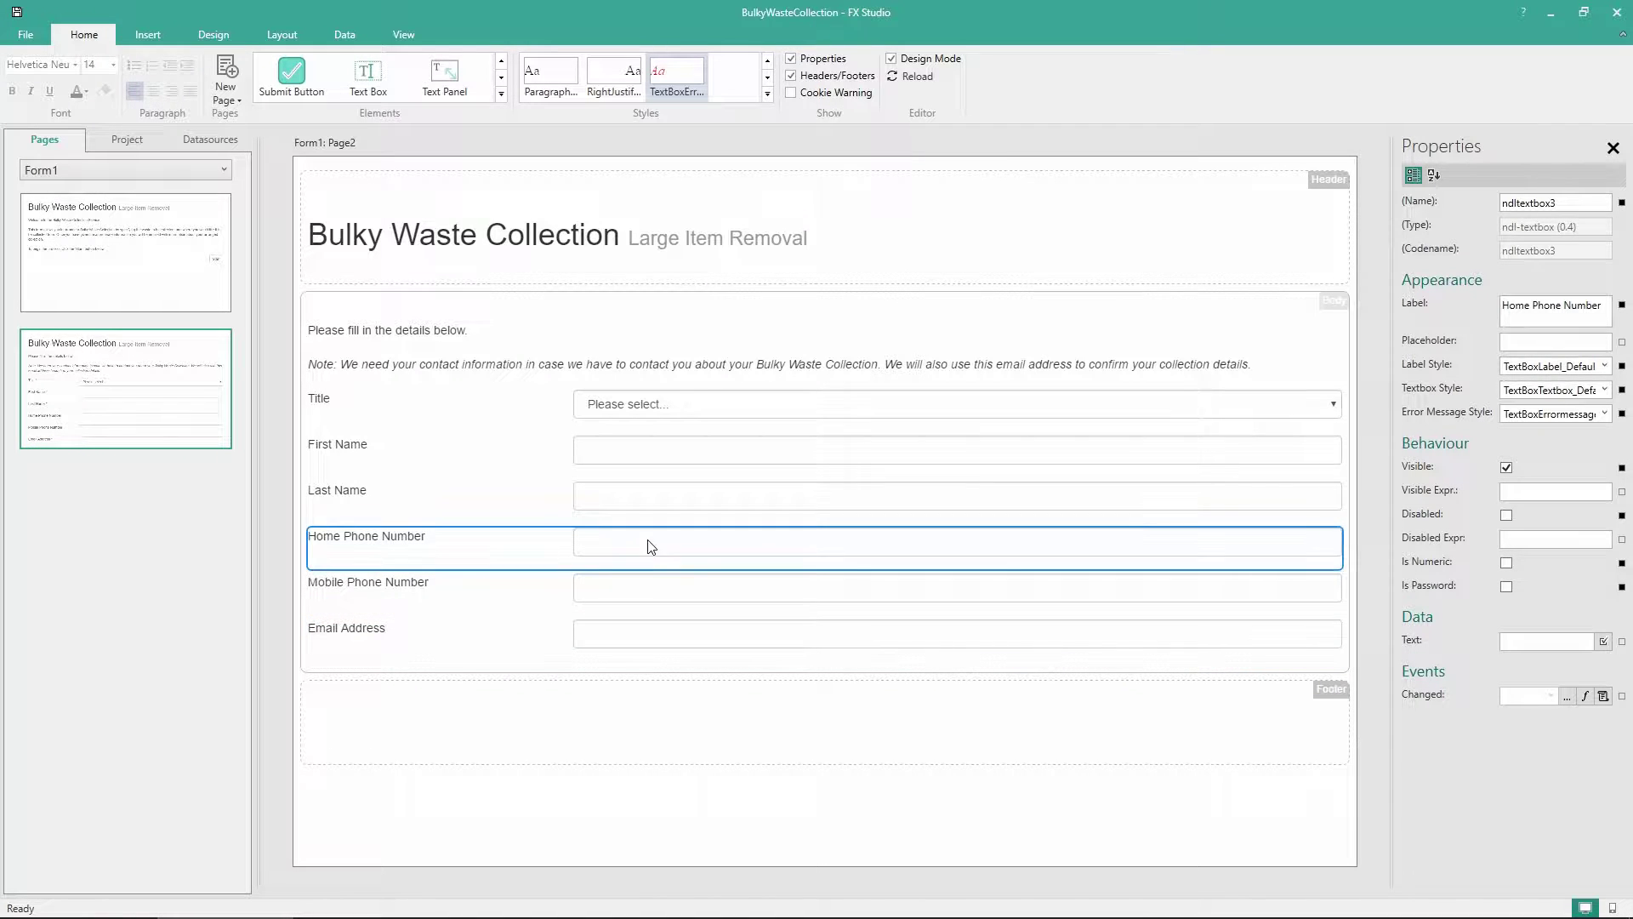
left_click(1603, 641)
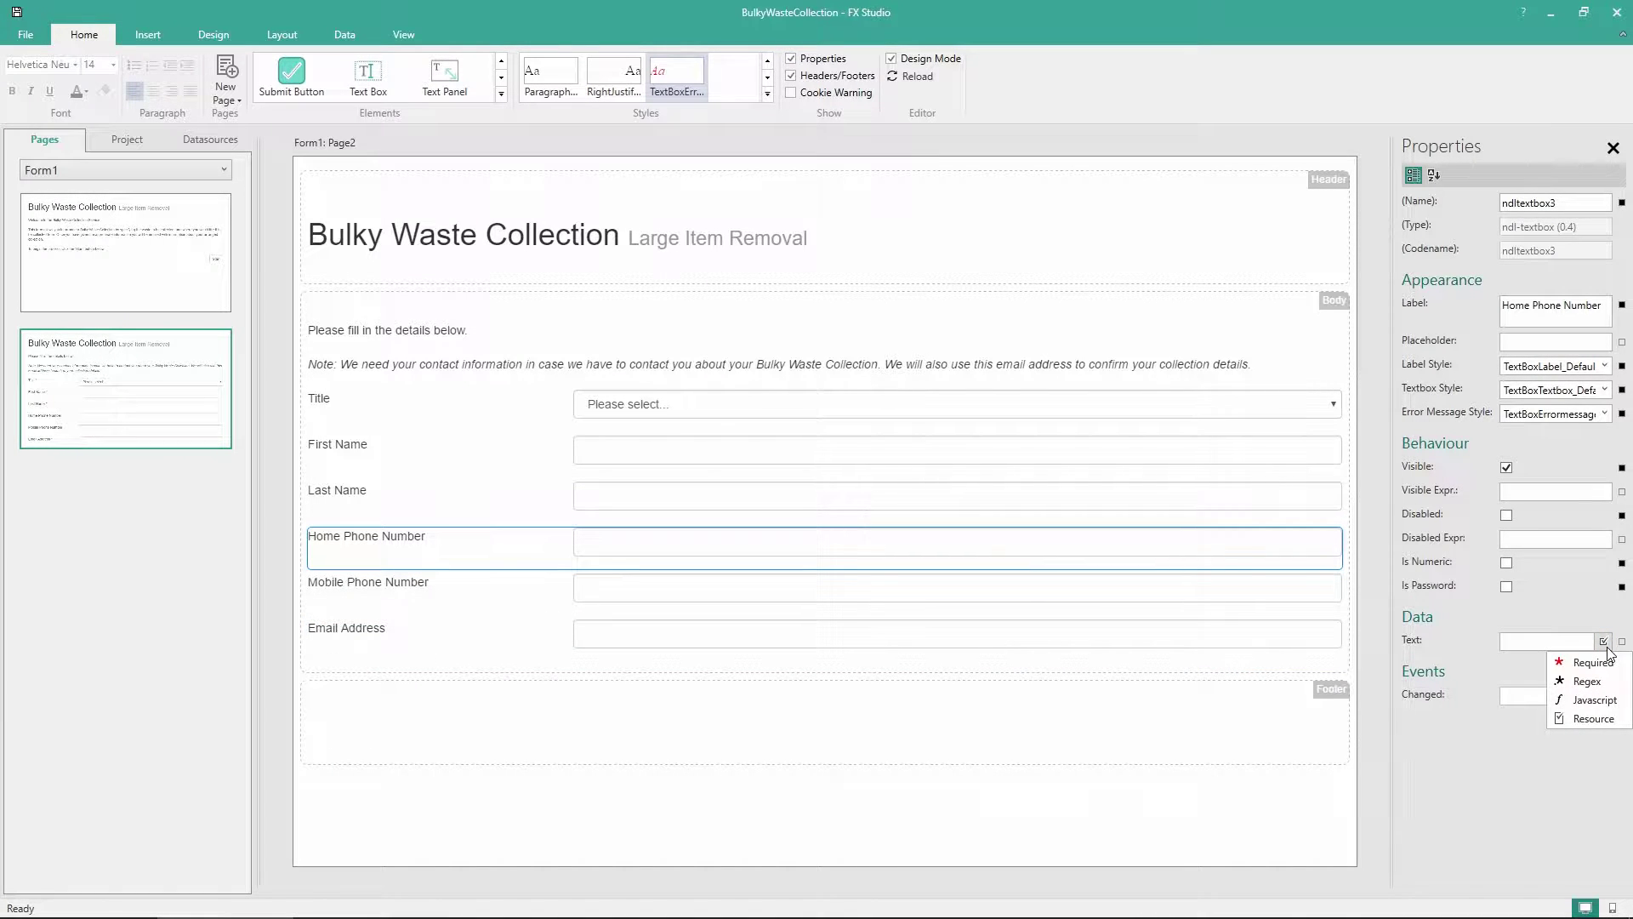
left_click(1593, 718)
left_click(1576, 673)
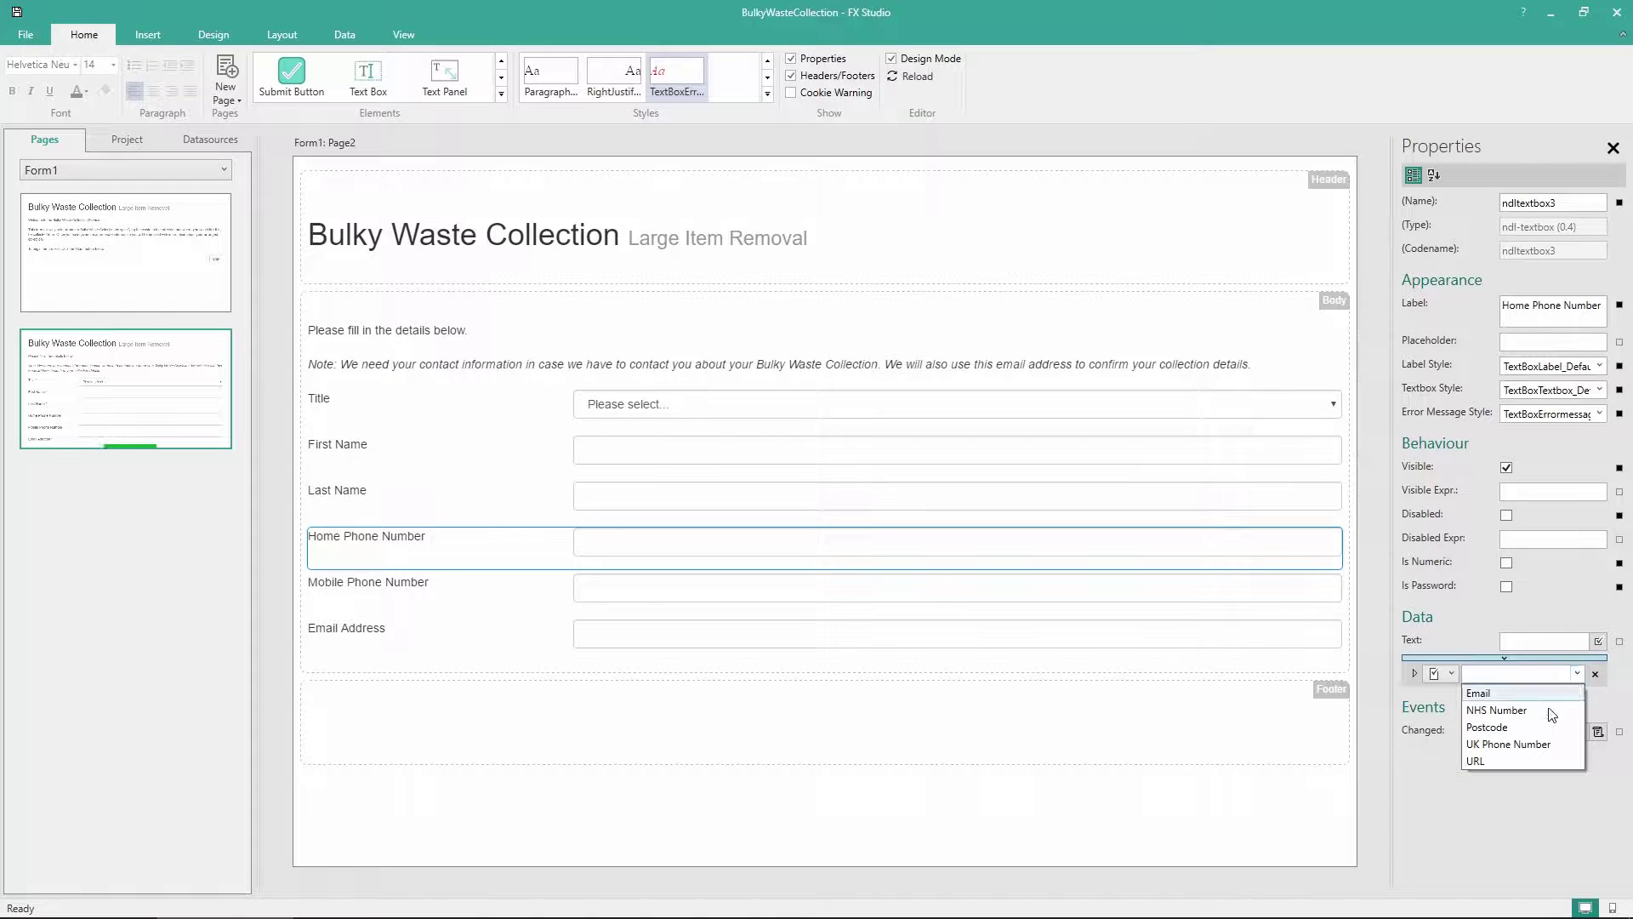
left_click(1533, 743)
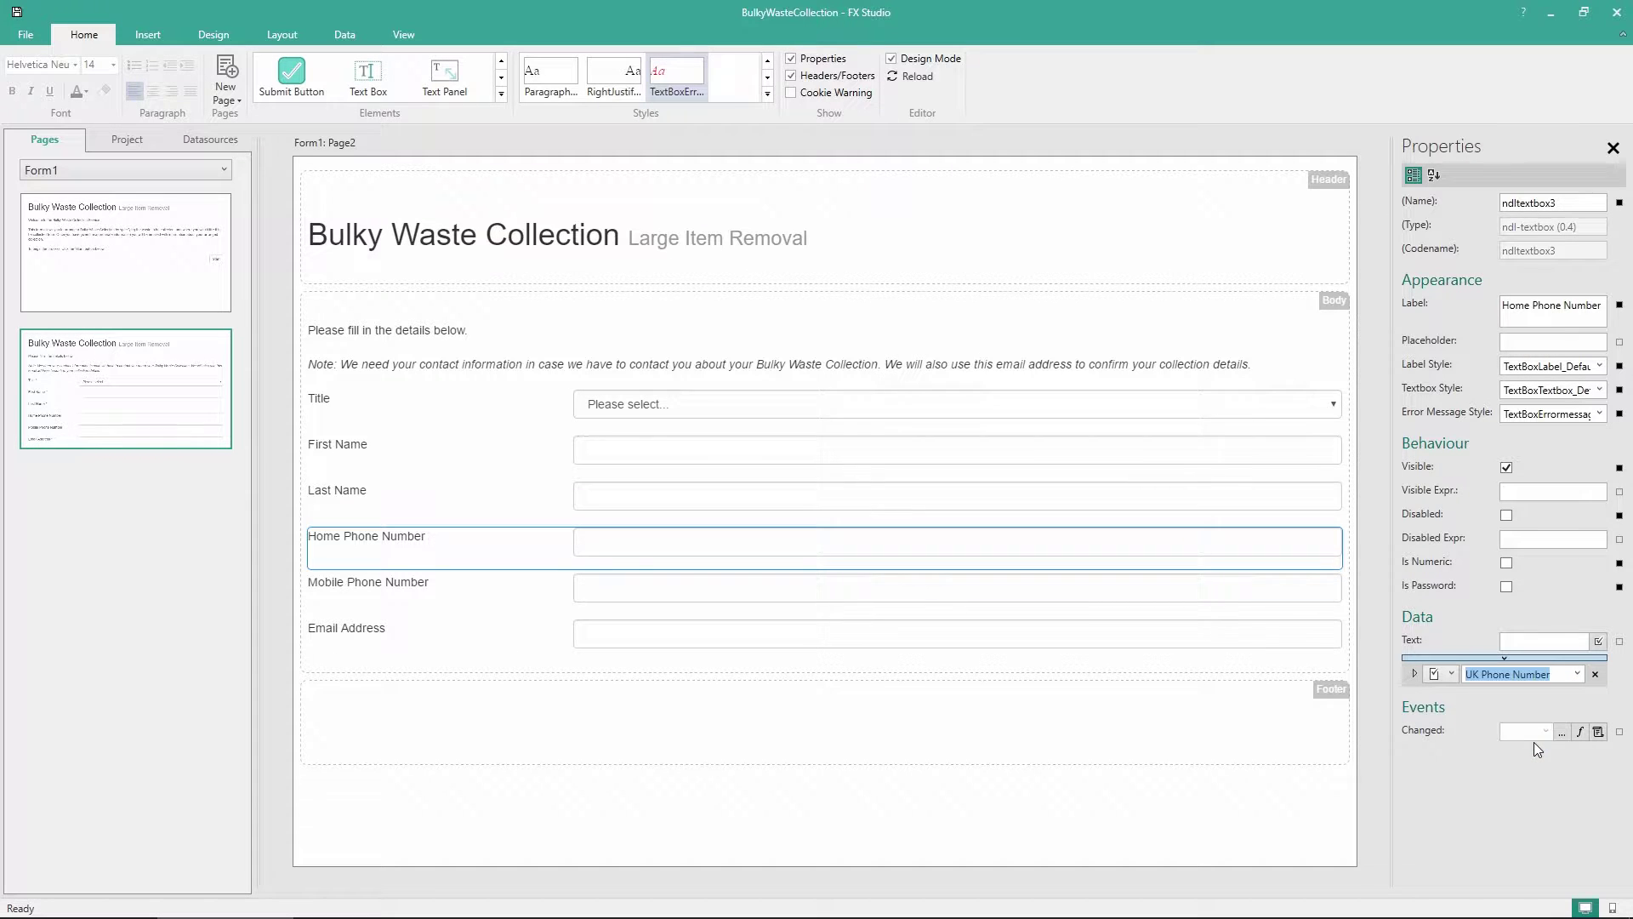
Add the same UK Phone Number validation to the Mobile Phone Number field
left_click(527, 608)
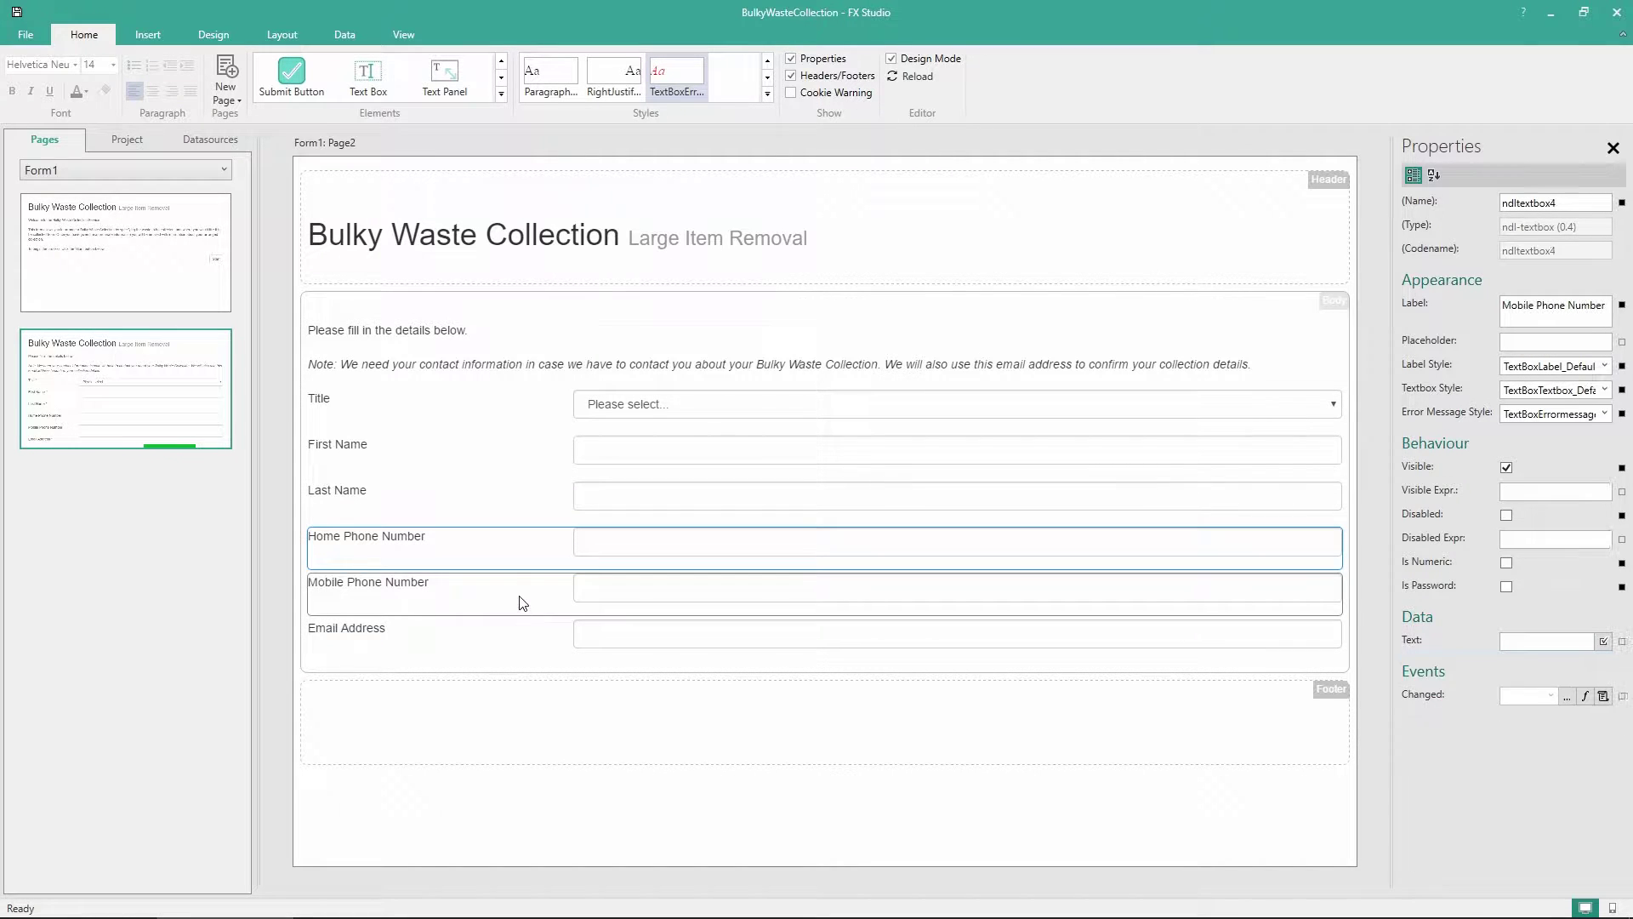
left_click(1603, 650)
left_click(1593, 718)
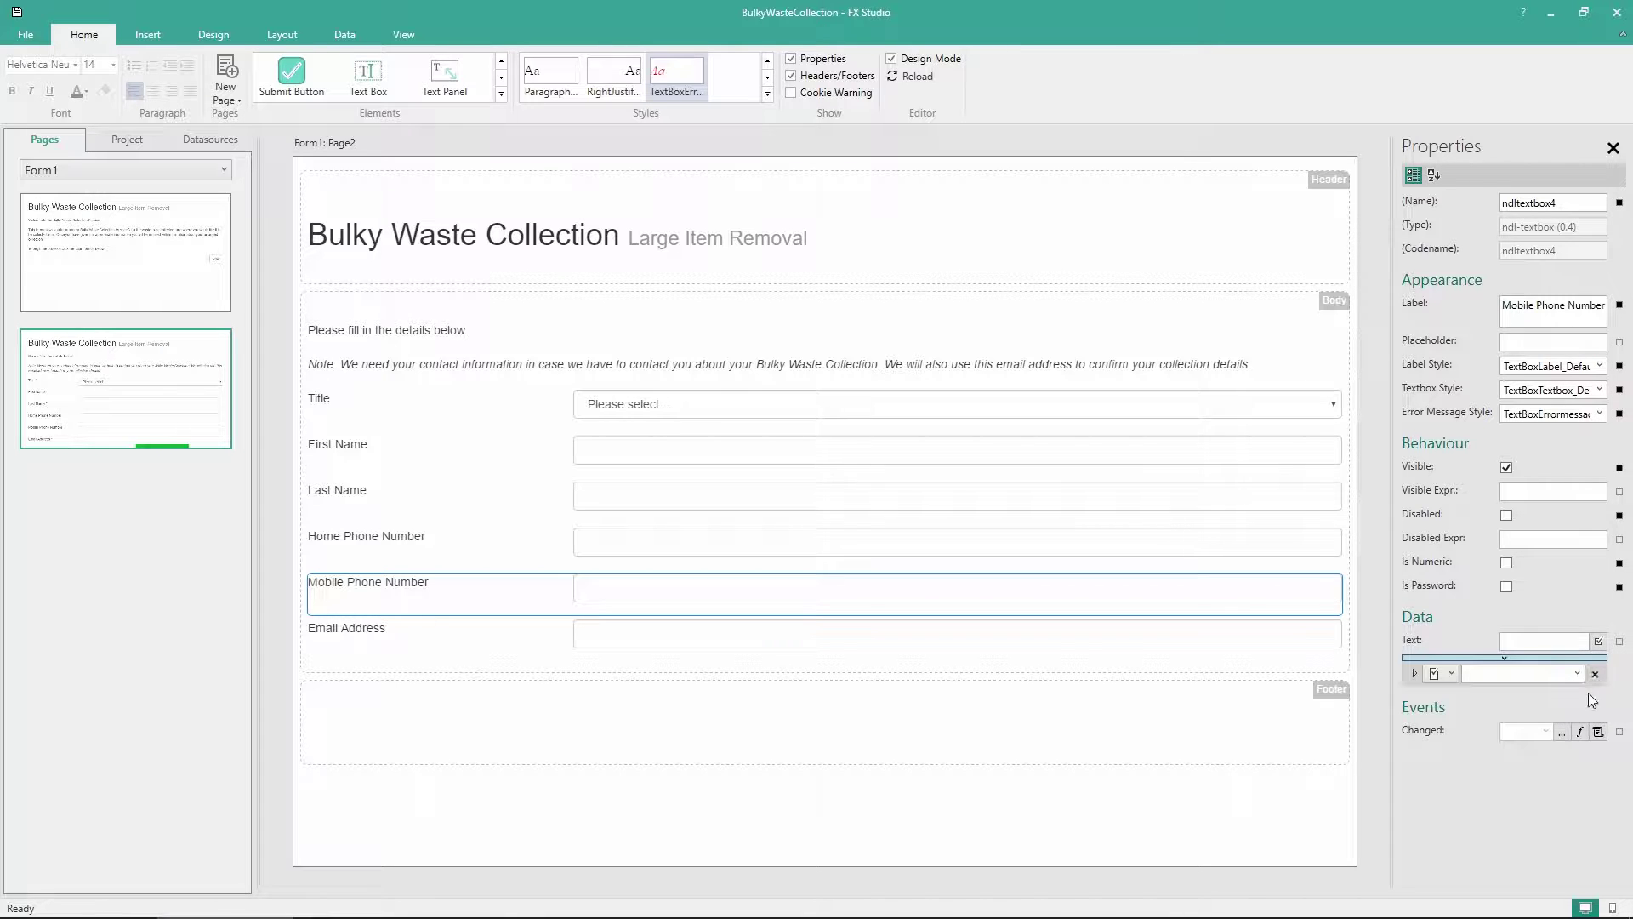
left_click(1578, 675)
left_click(1518, 739)
left_click(1225, 738)
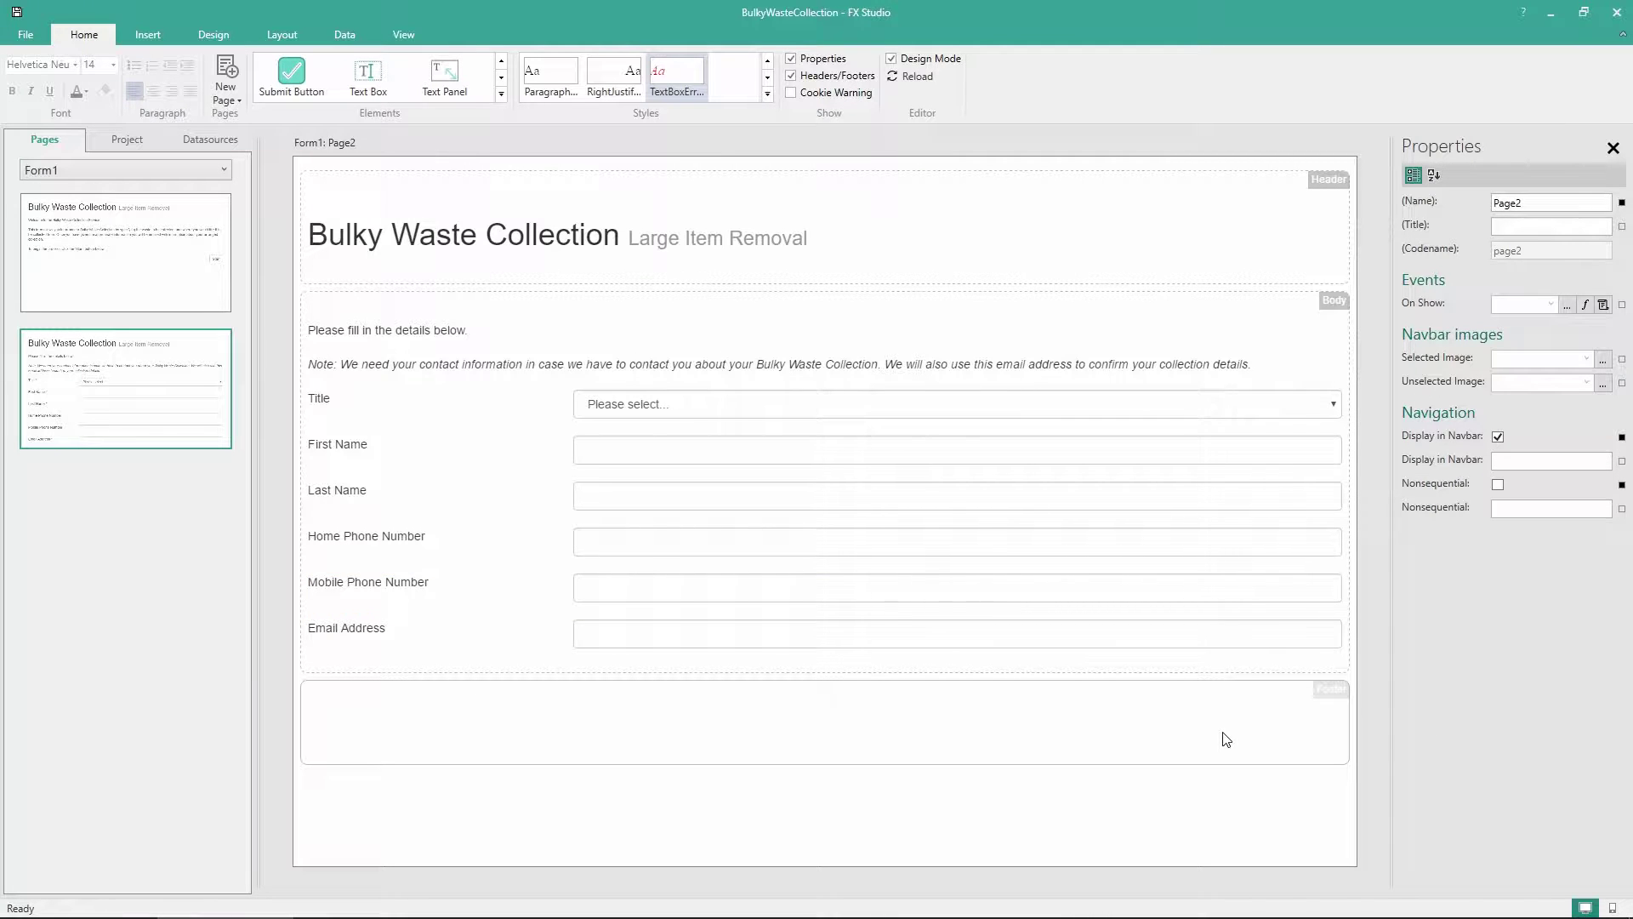
Add a separator below Email Address and a Previous button beneath it
left_click(504, 95)
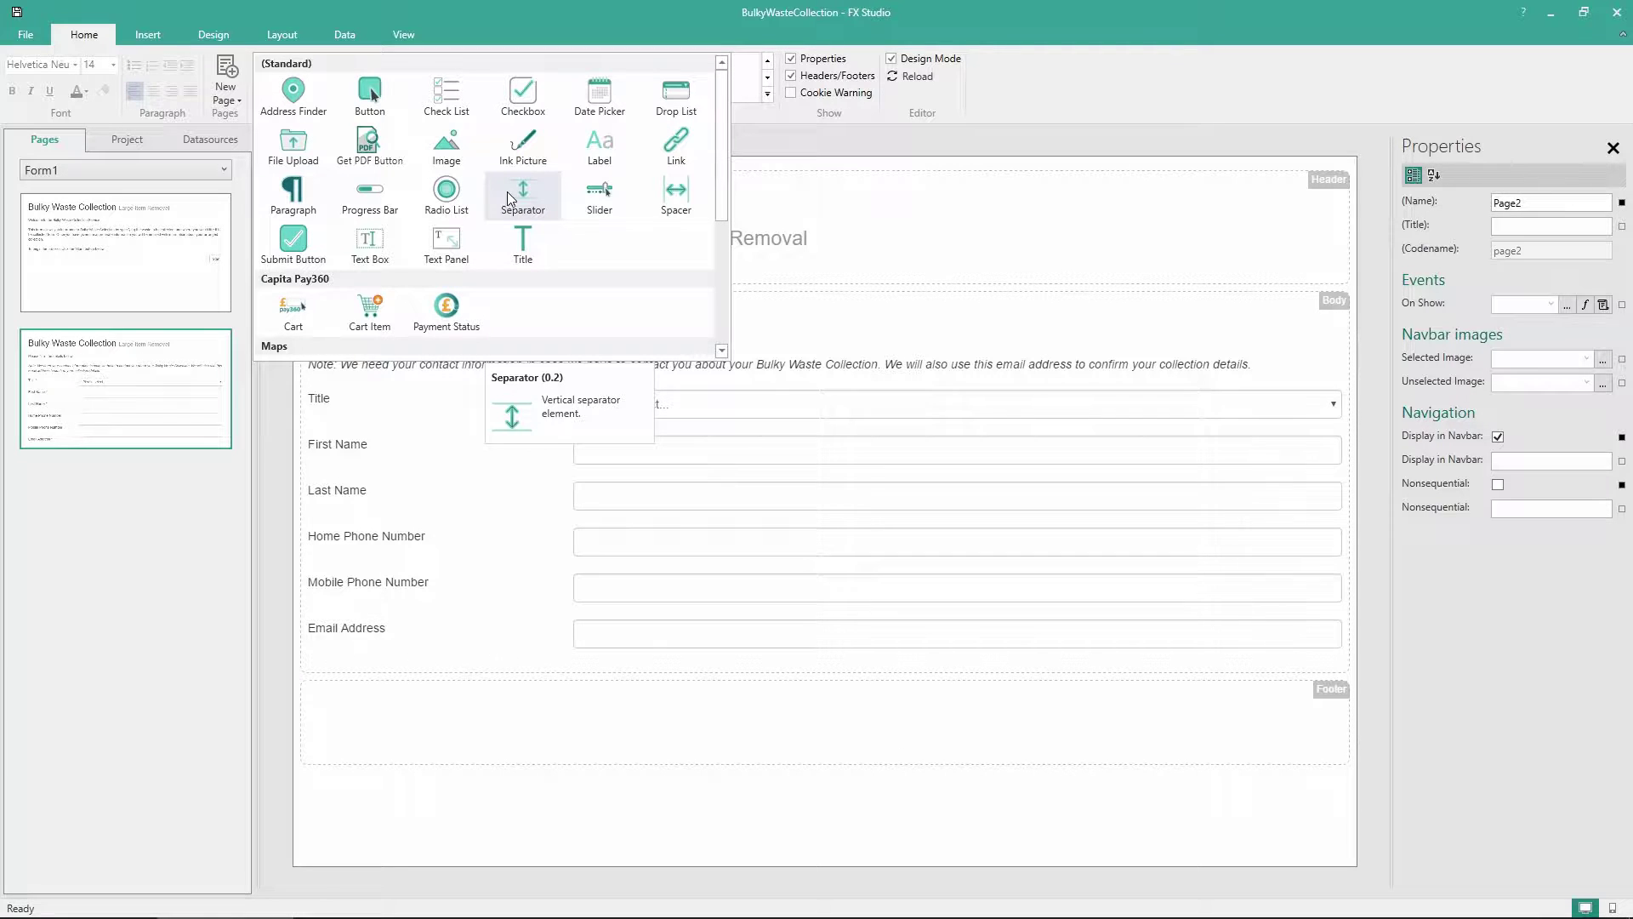
left_click_drag(513, 191, 546, 660)
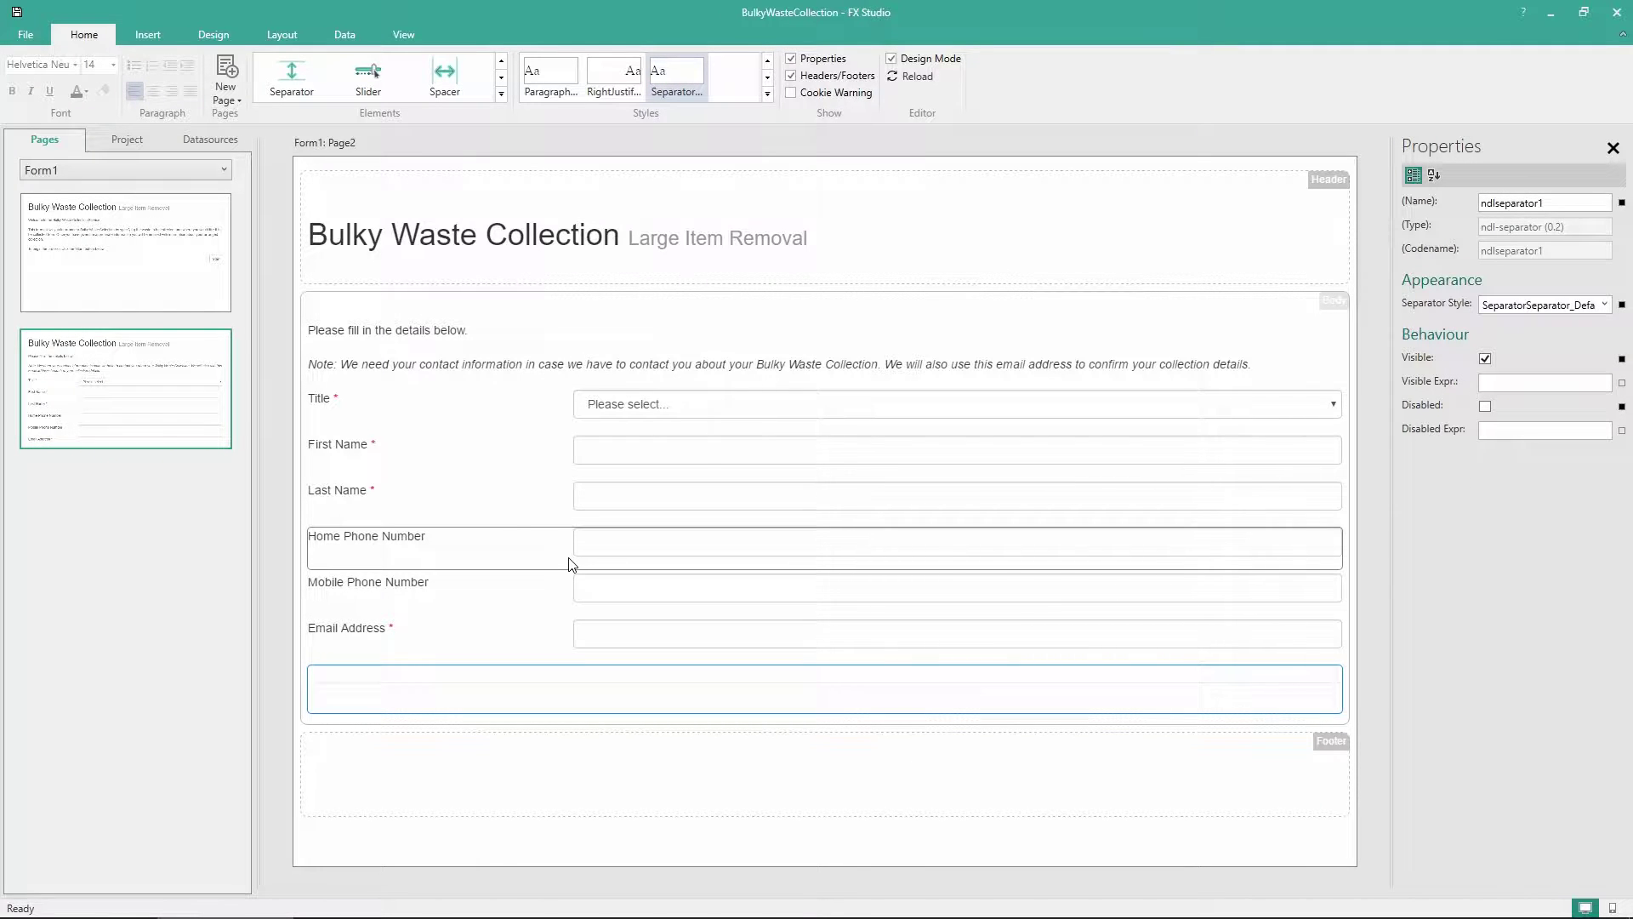
left_click(500, 95)
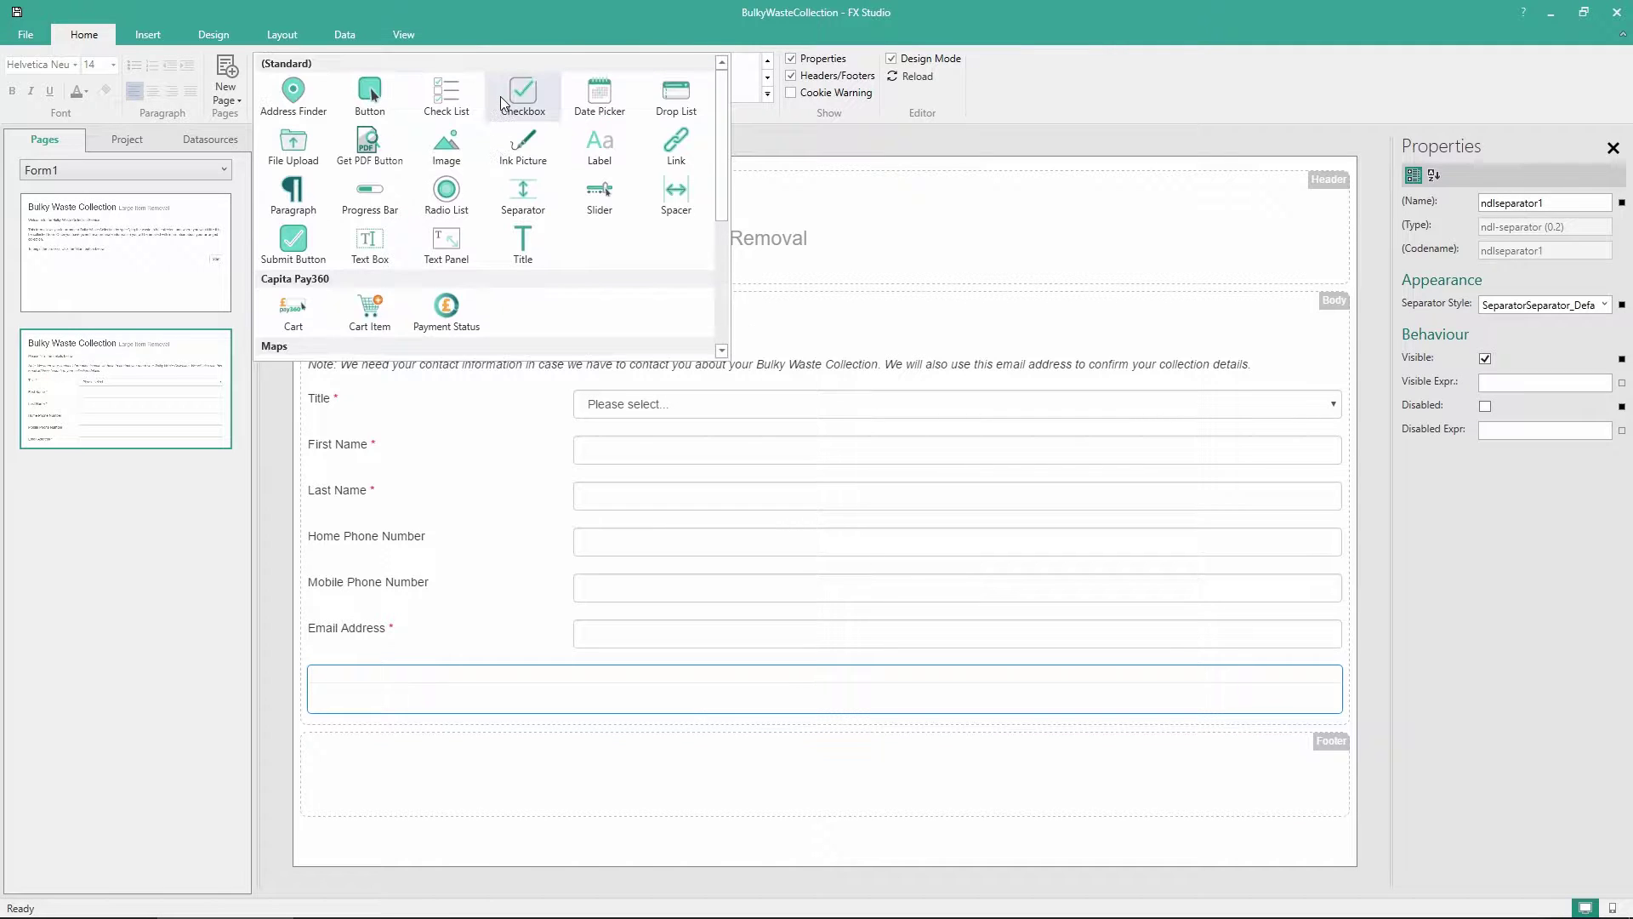
scroll(403, 280, "down", 3)
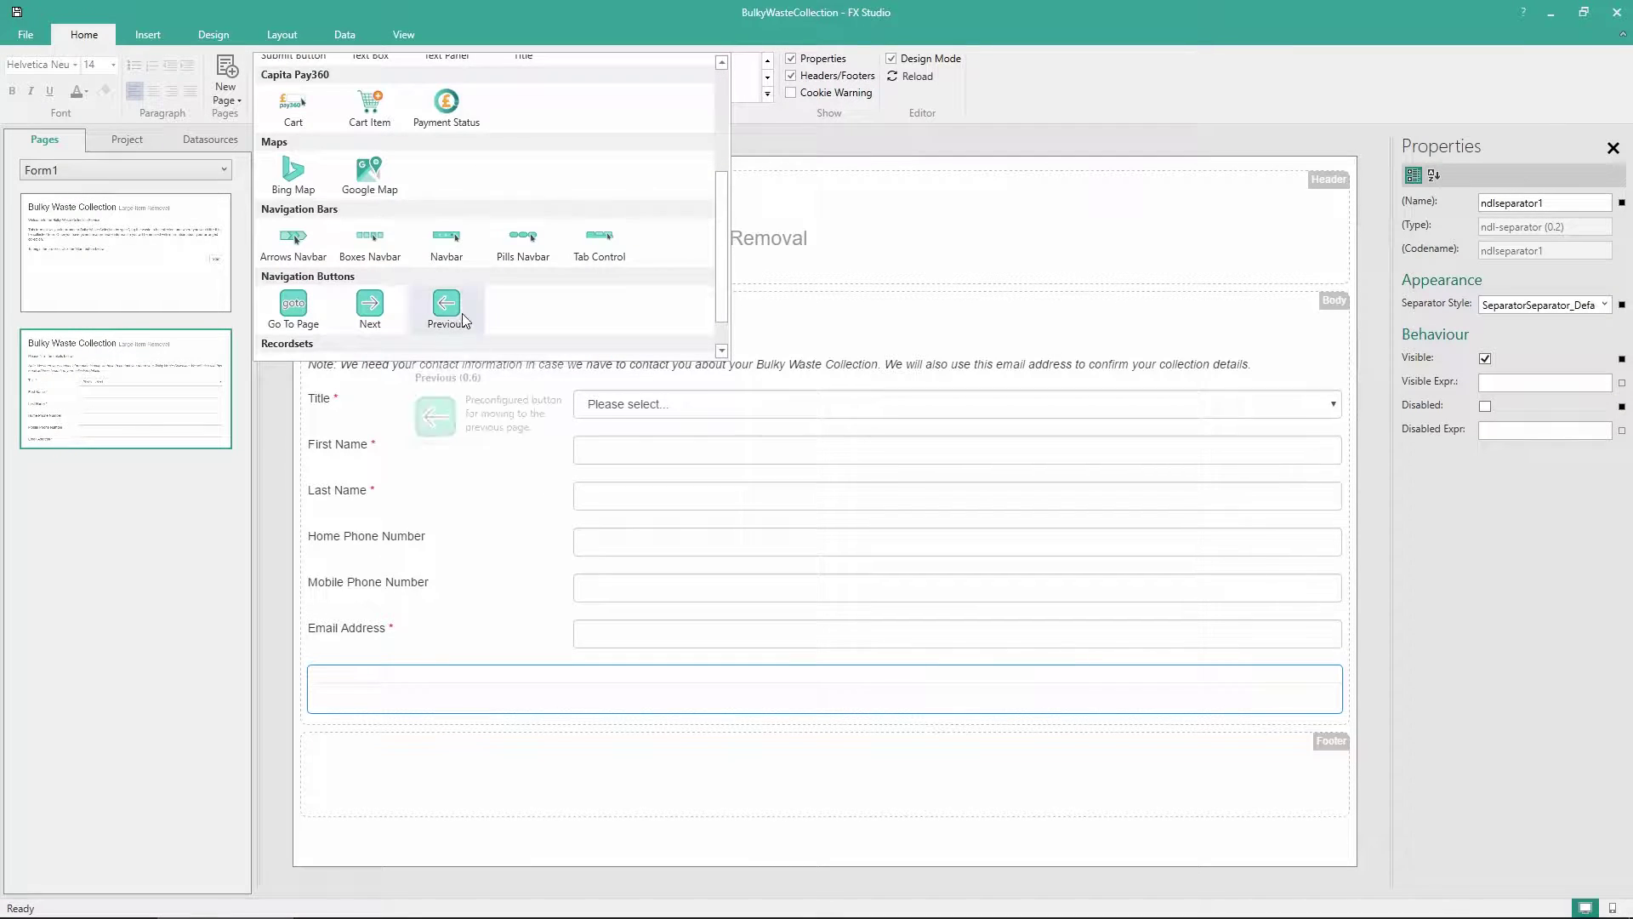
left_click_drag(442, 304, 330, 719)
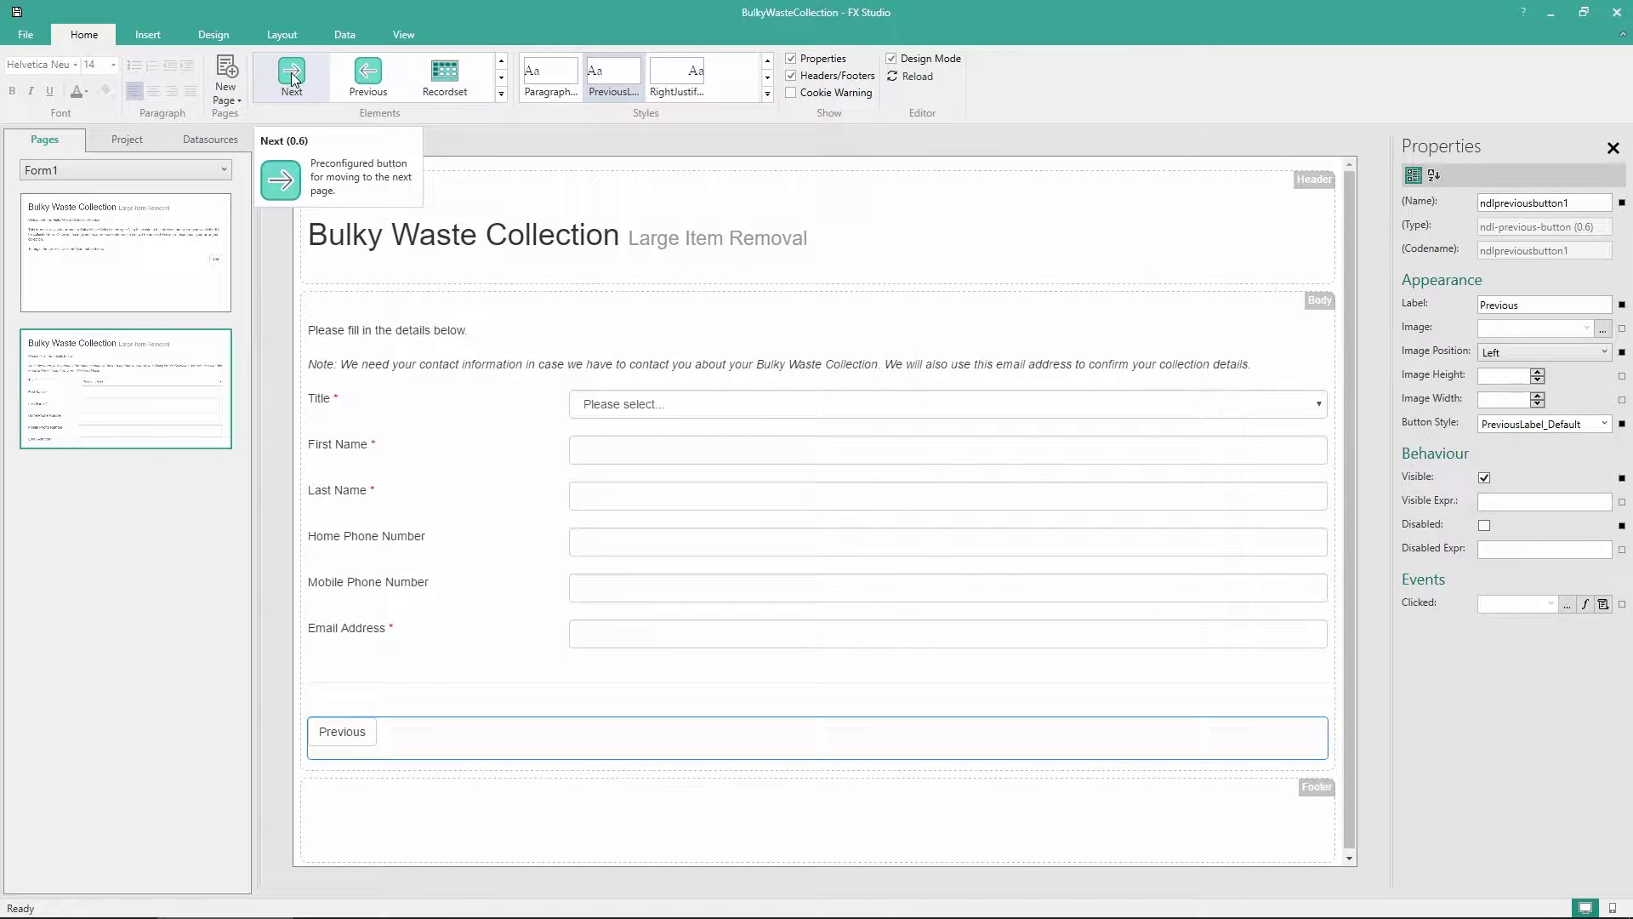
Add a Next button beside Previous with Button Style set to RightJustified
left_click_drag(292, 77, 1334, 741)
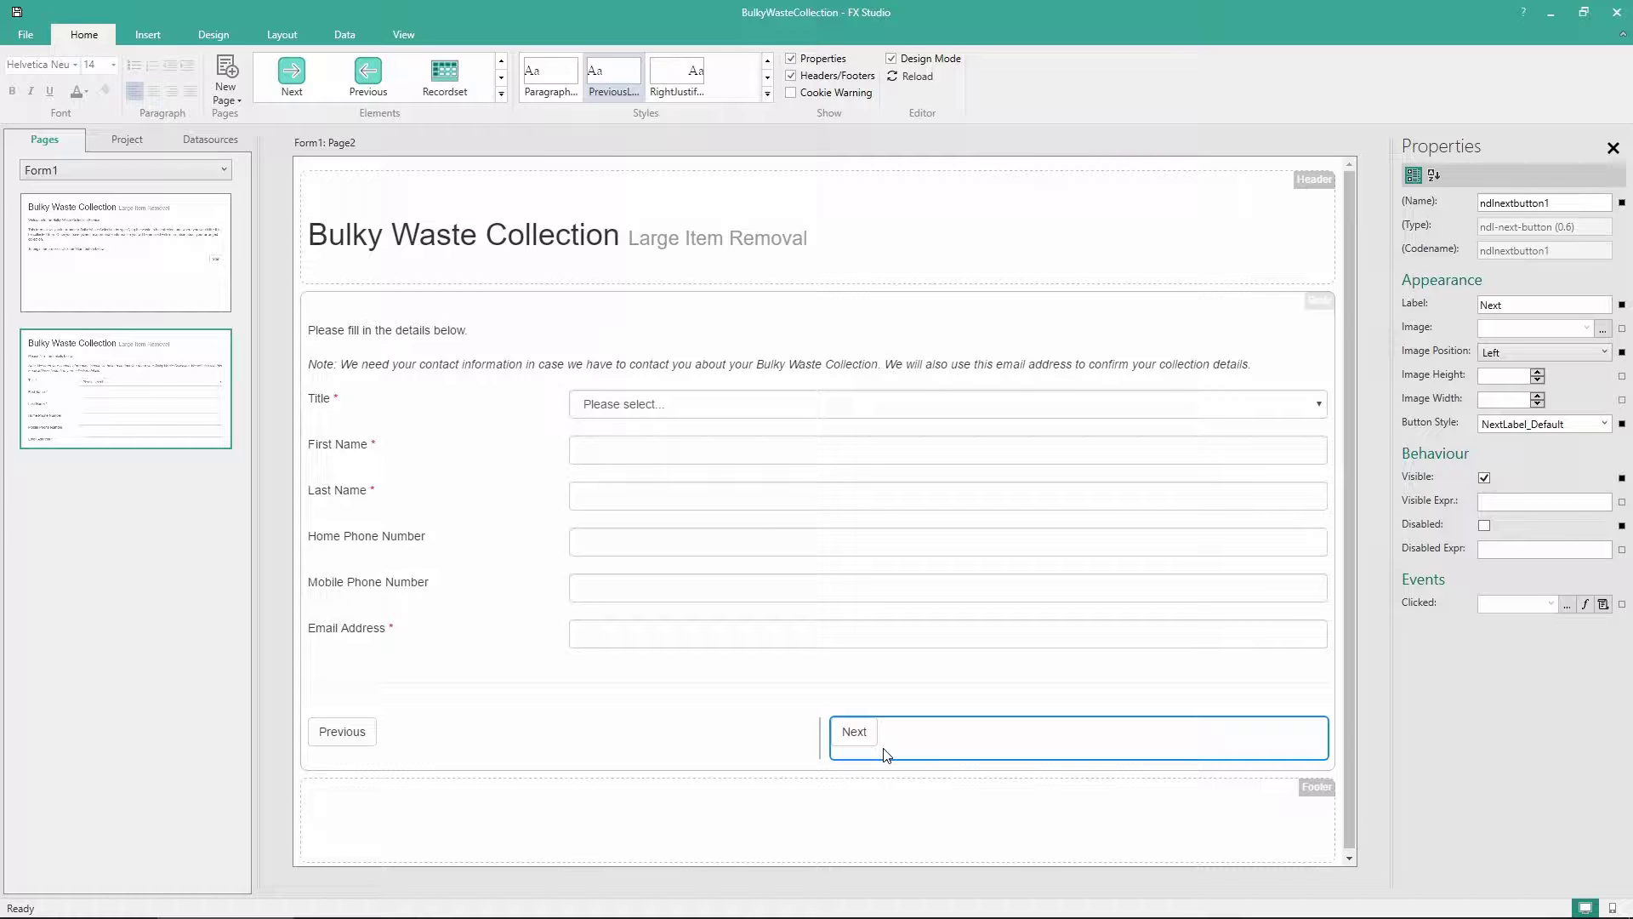
left_click(1605, 427)
left_click(1539, 509)
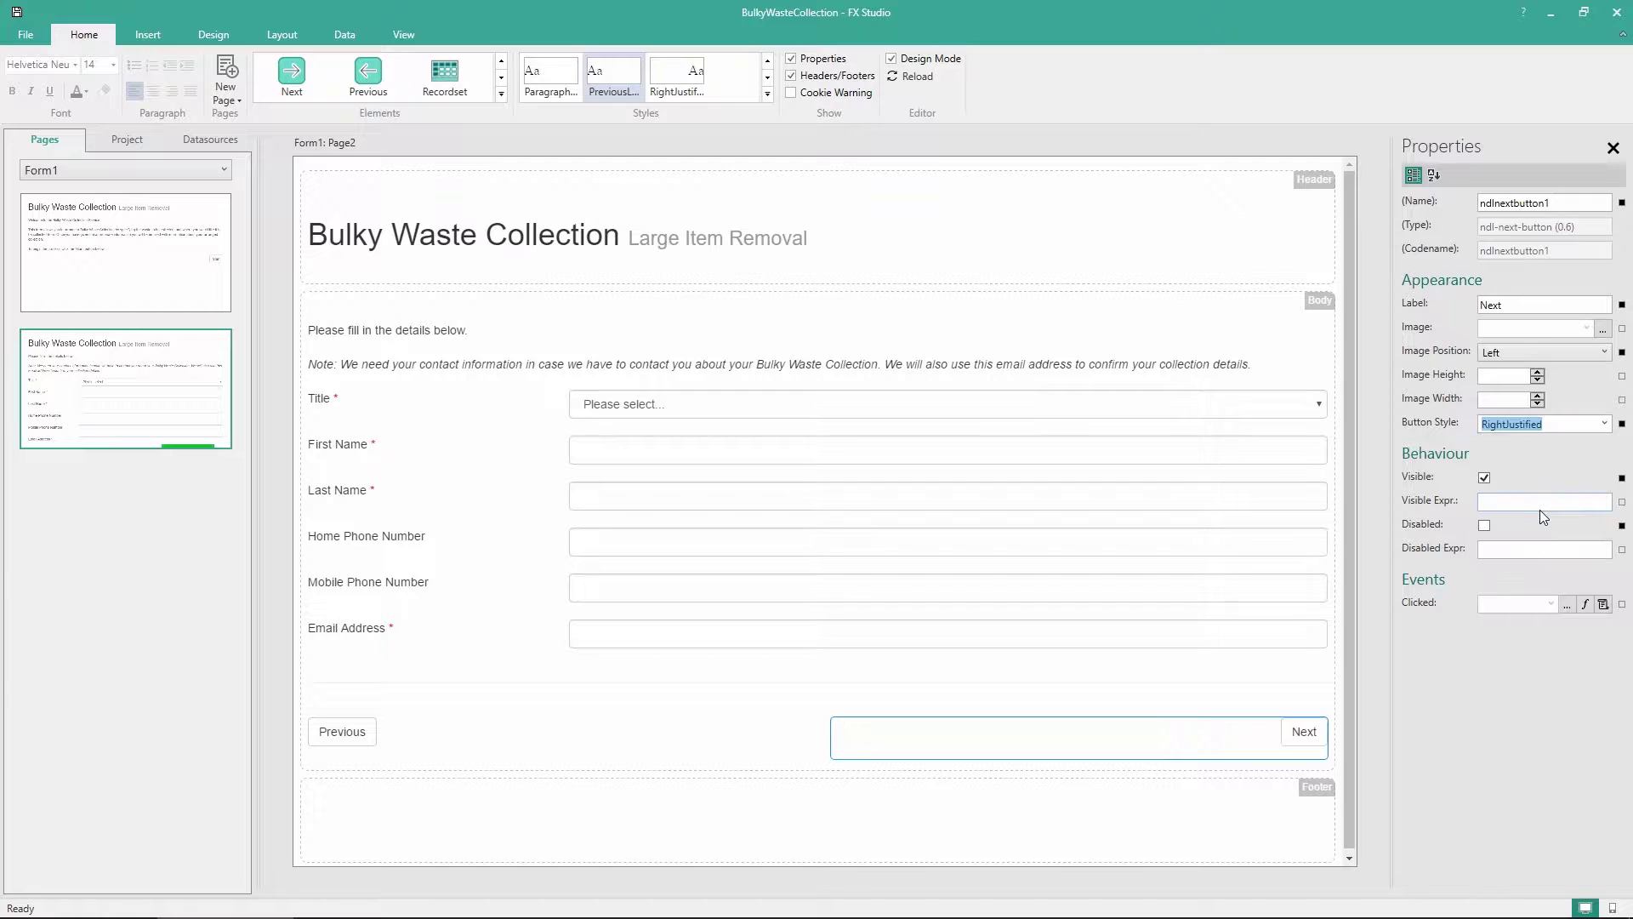
left_click(1086, 827)
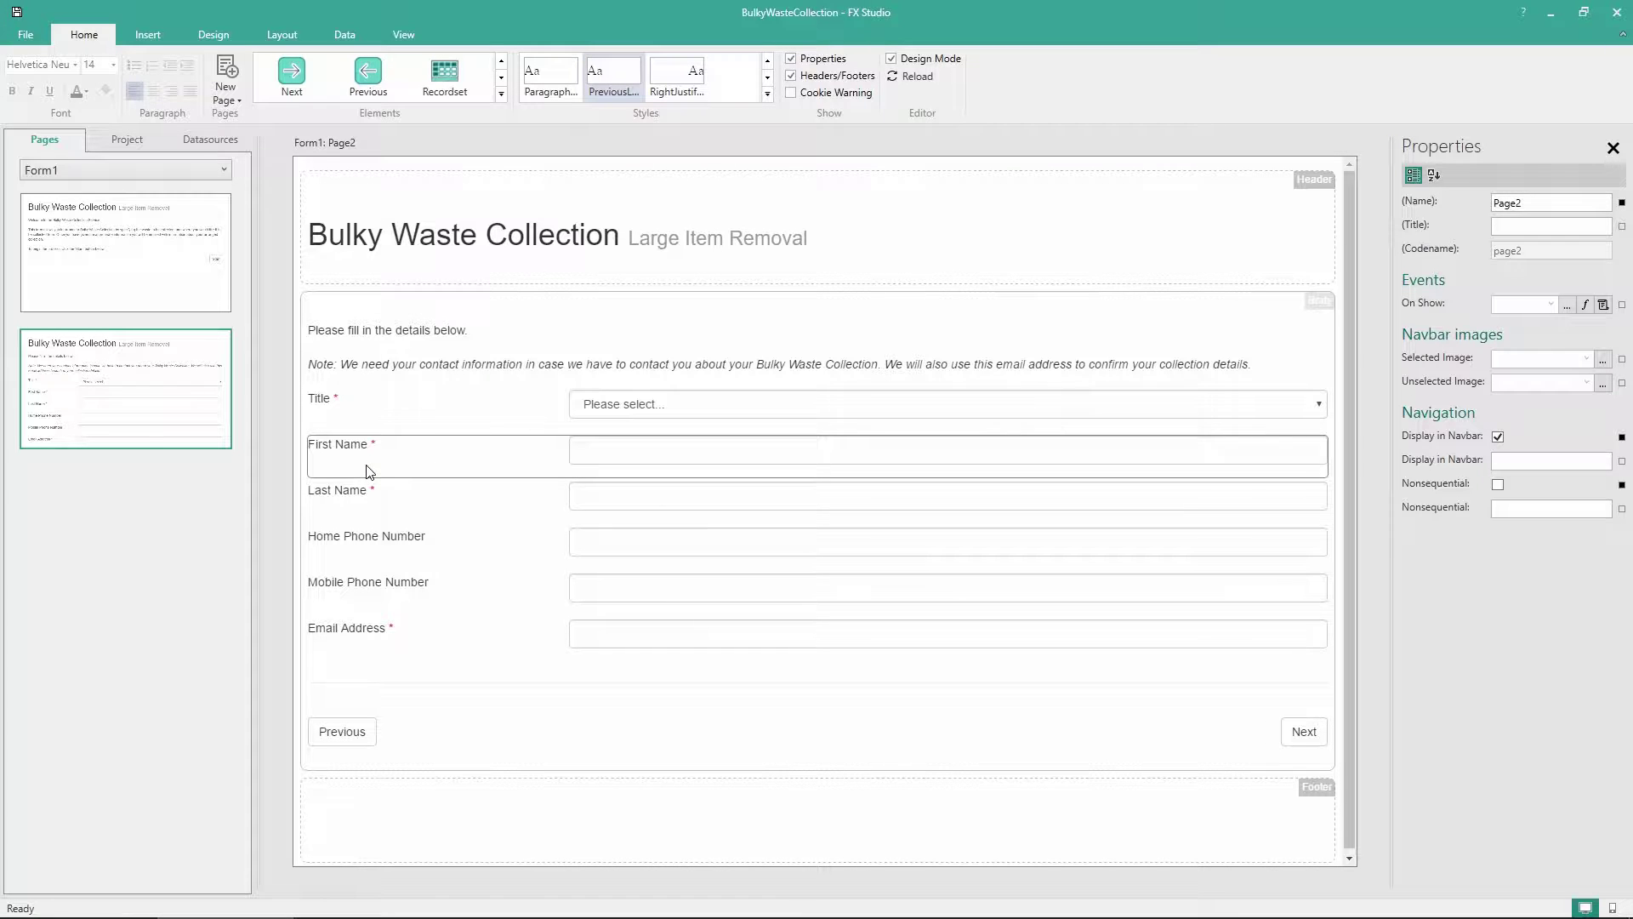
Move First Name and Last Name onto the Title row, then narrow the Title and First Name columns
left_click_drag(438, 466, 1336, 407)
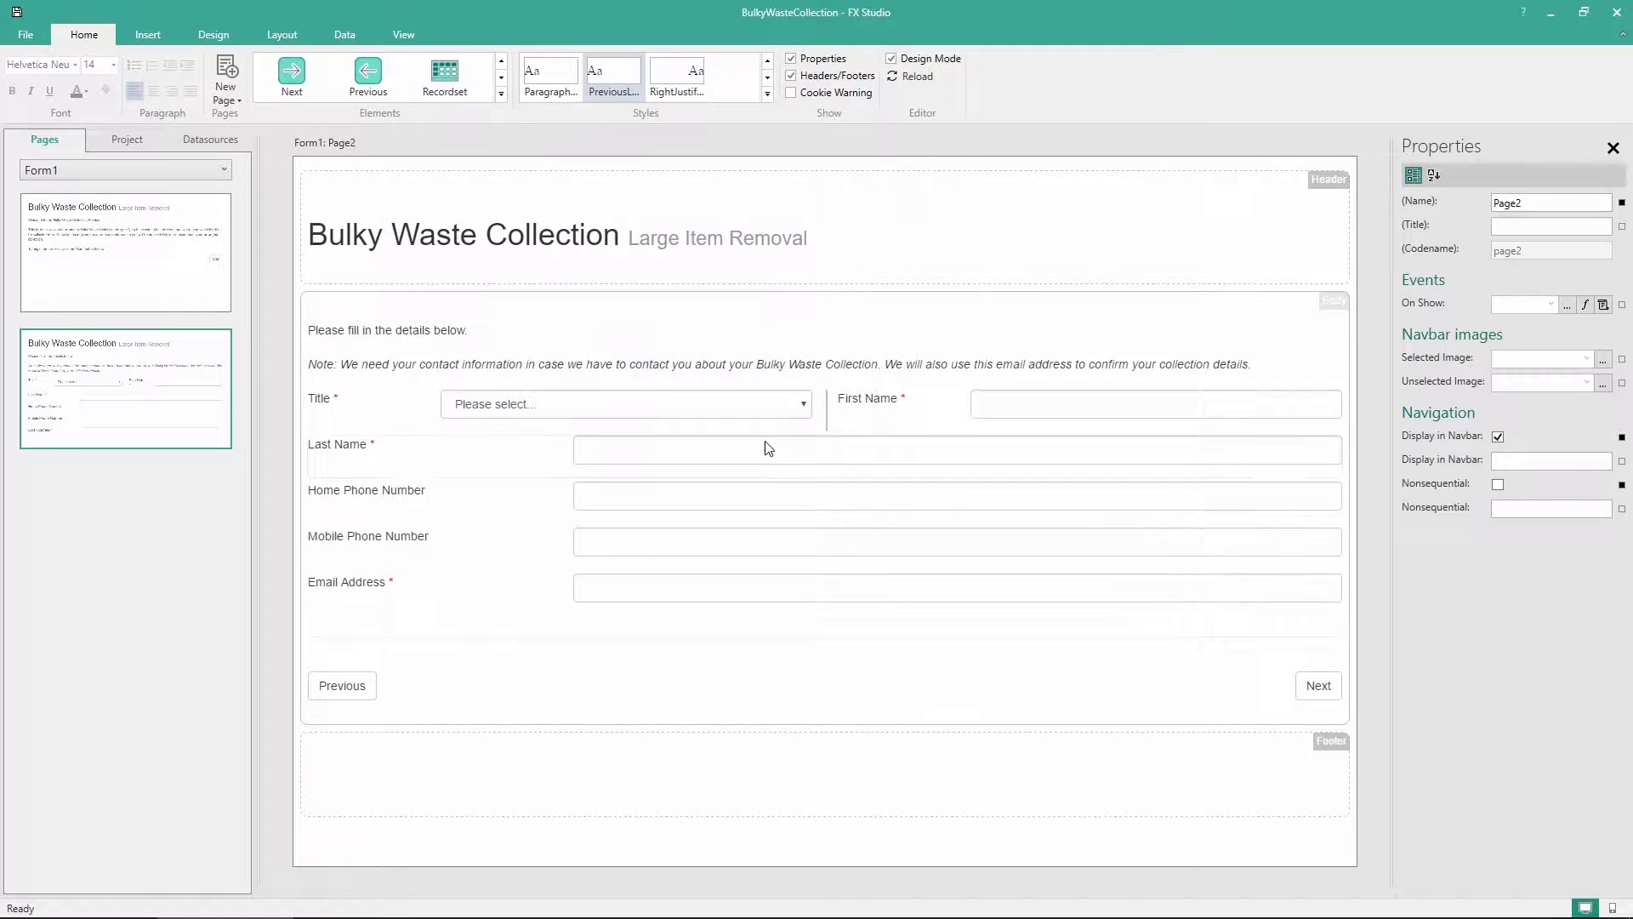
left_click_drag(351, 473, 1351, 403)
left_click_drag(1047, 472, 1046, 471)
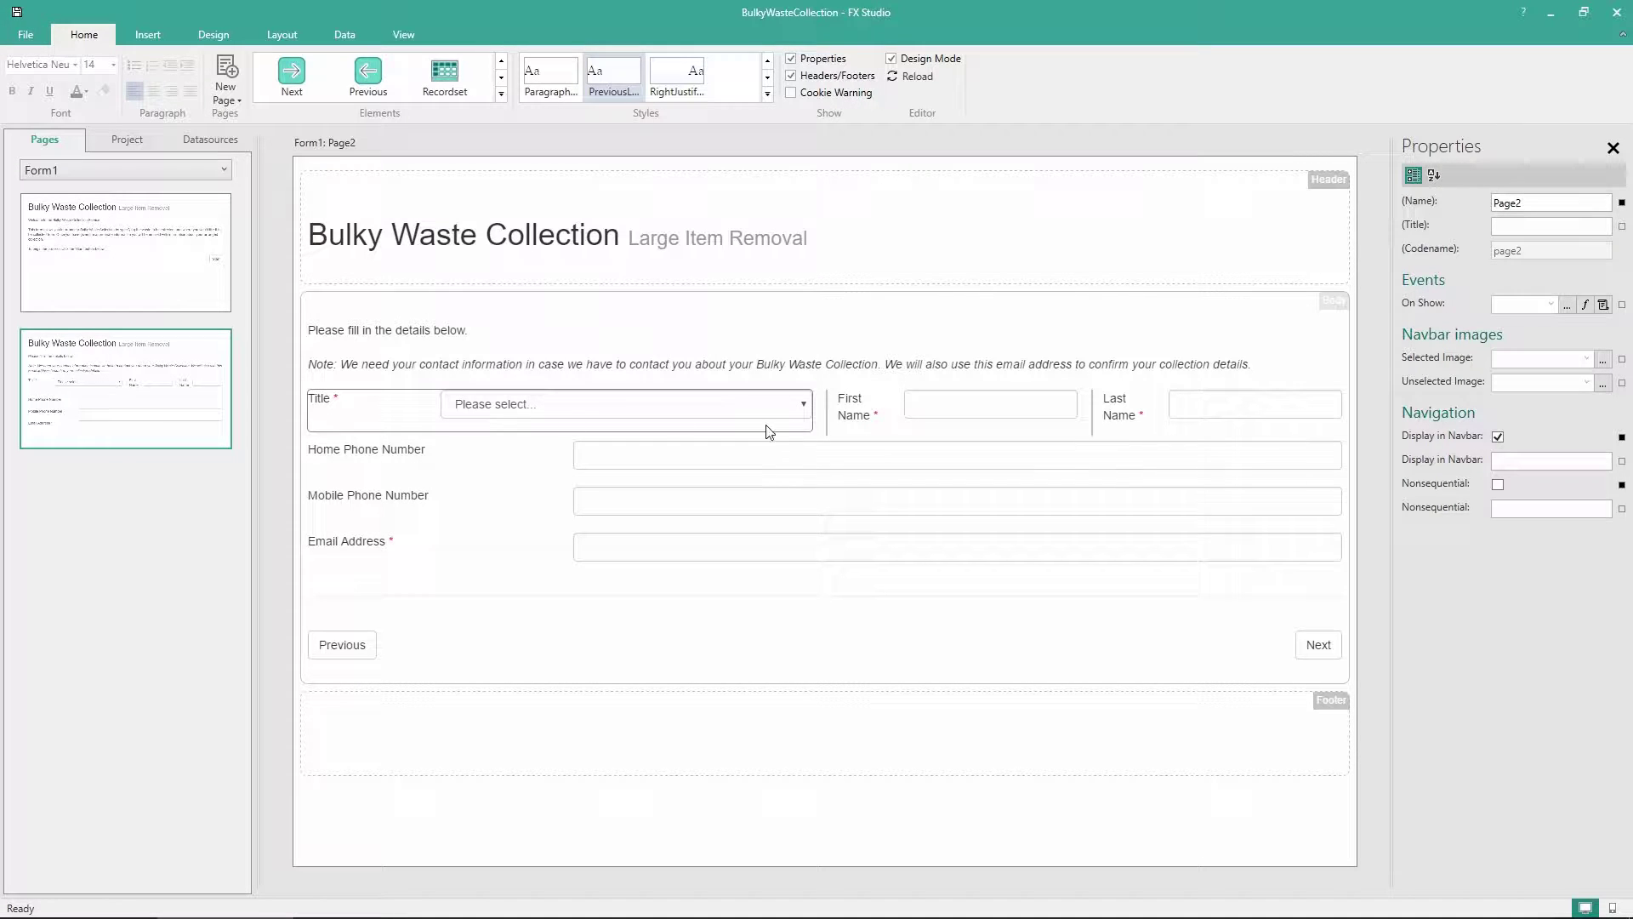
left_click_drag(827, 420, 566, 421)
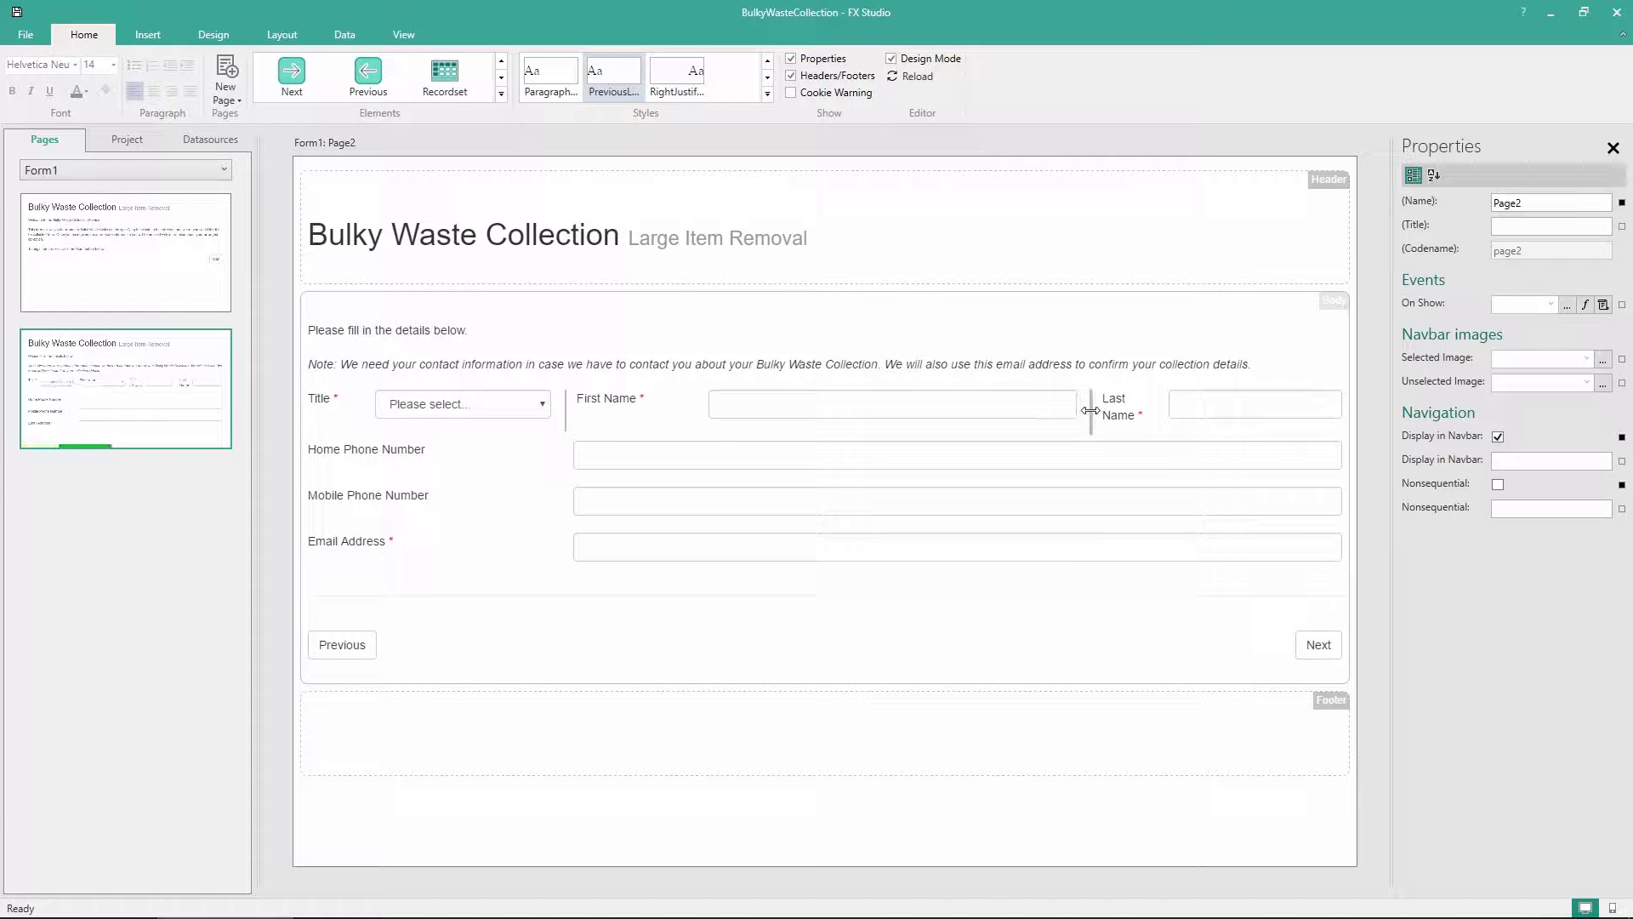
left_click_drag(1092, 412, 981, 414)
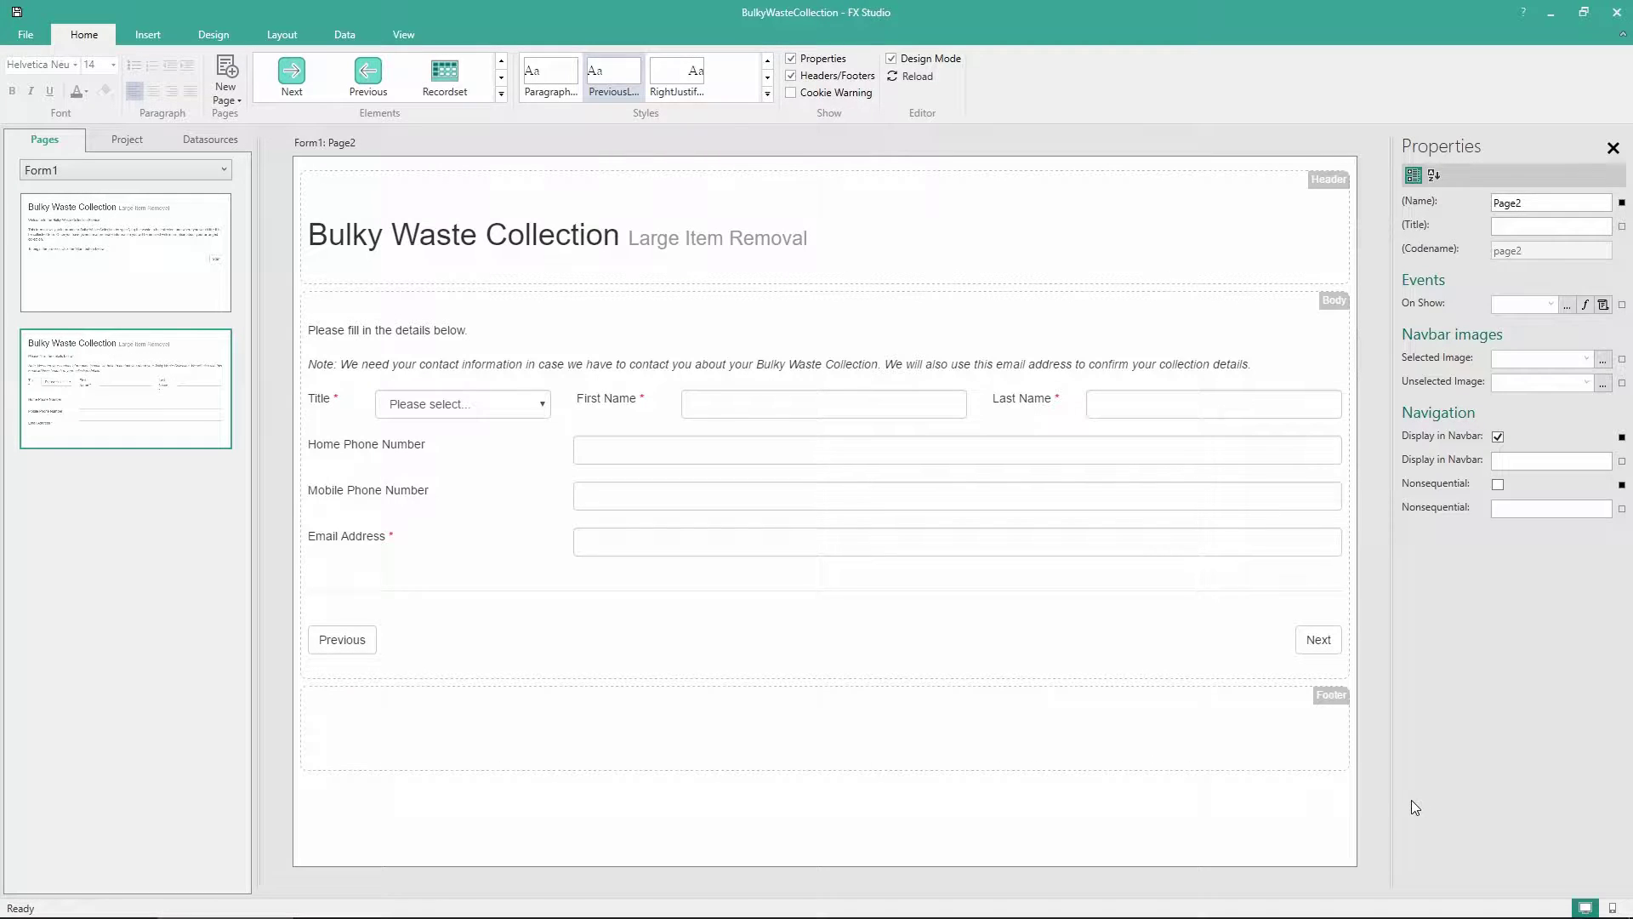
left_click(1614, 909)
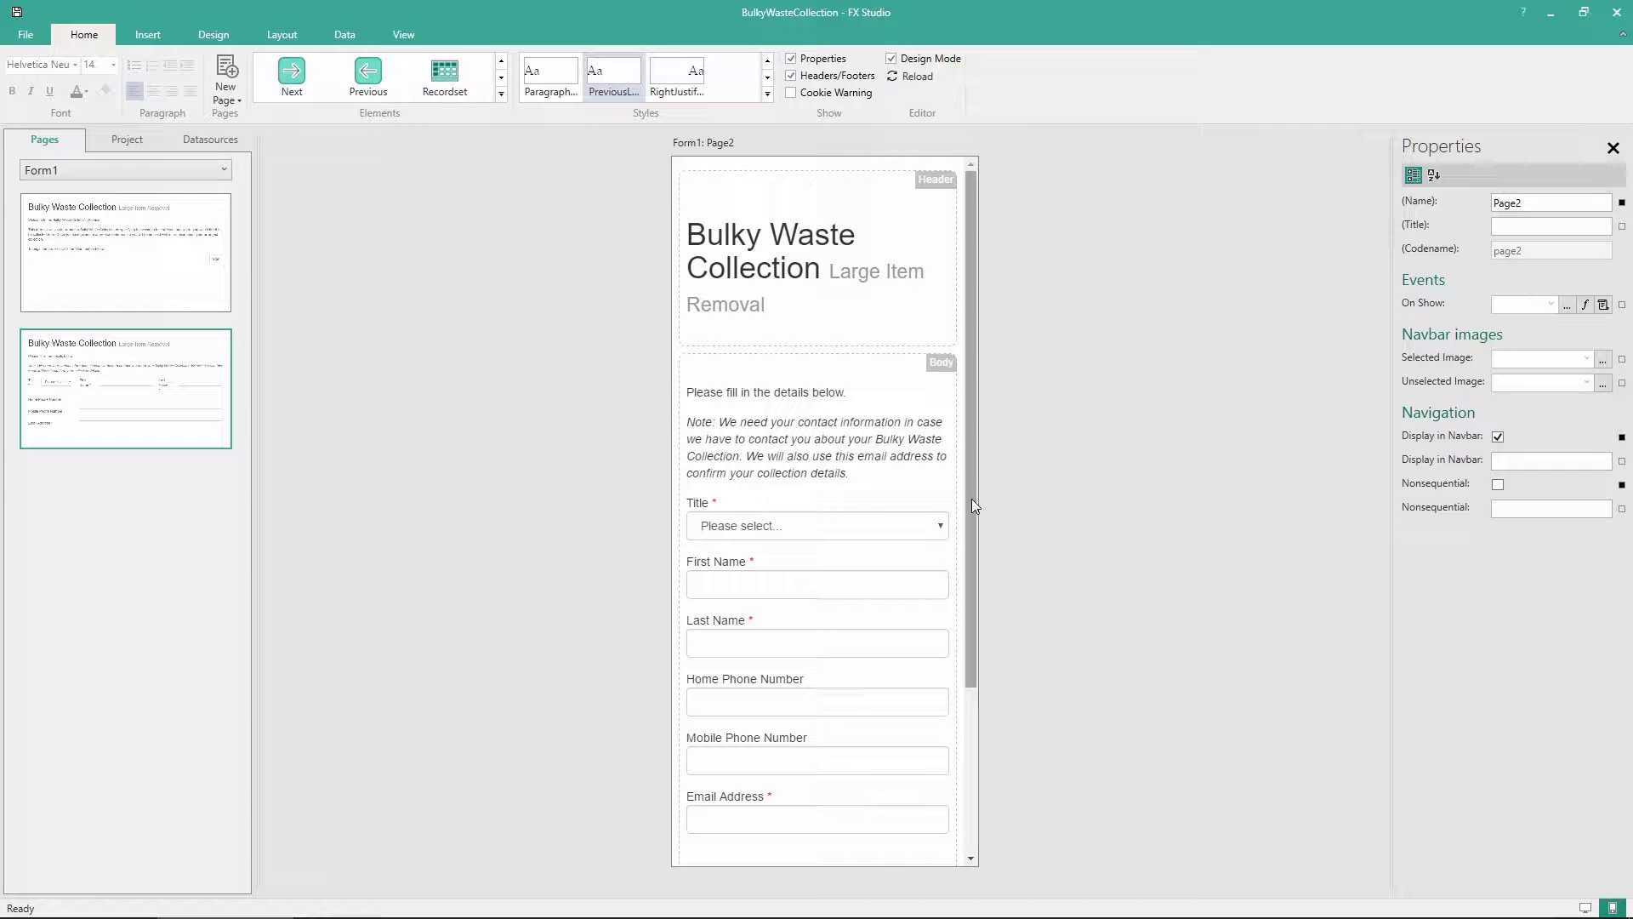
left_click_drag(971, 499, 987, 463)
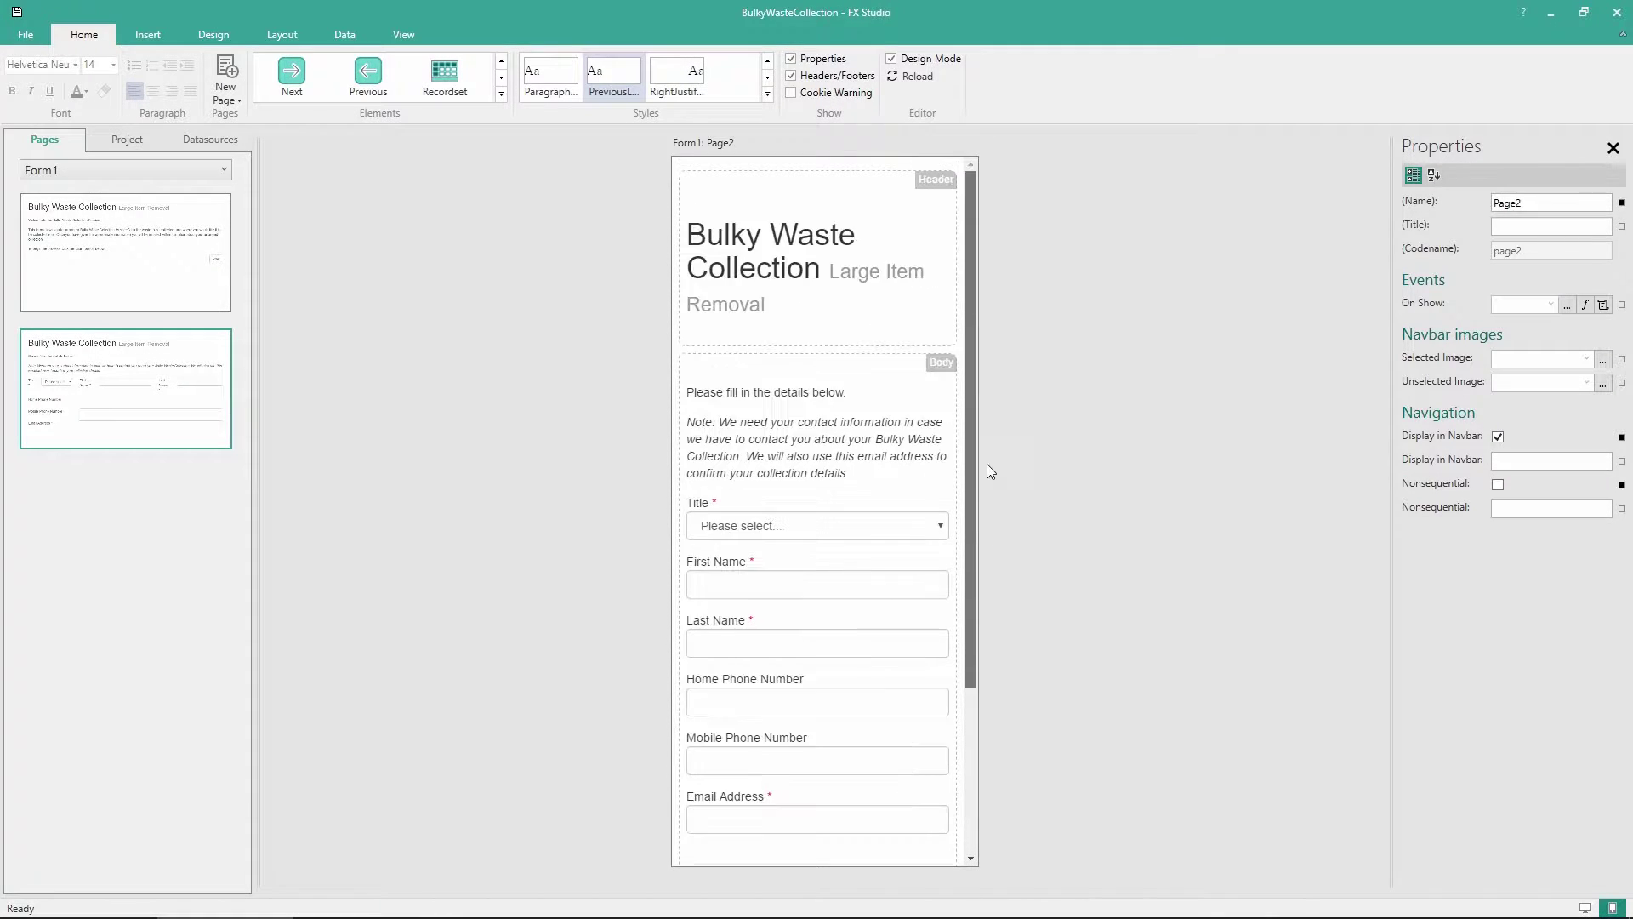
left_click(1584, 908)
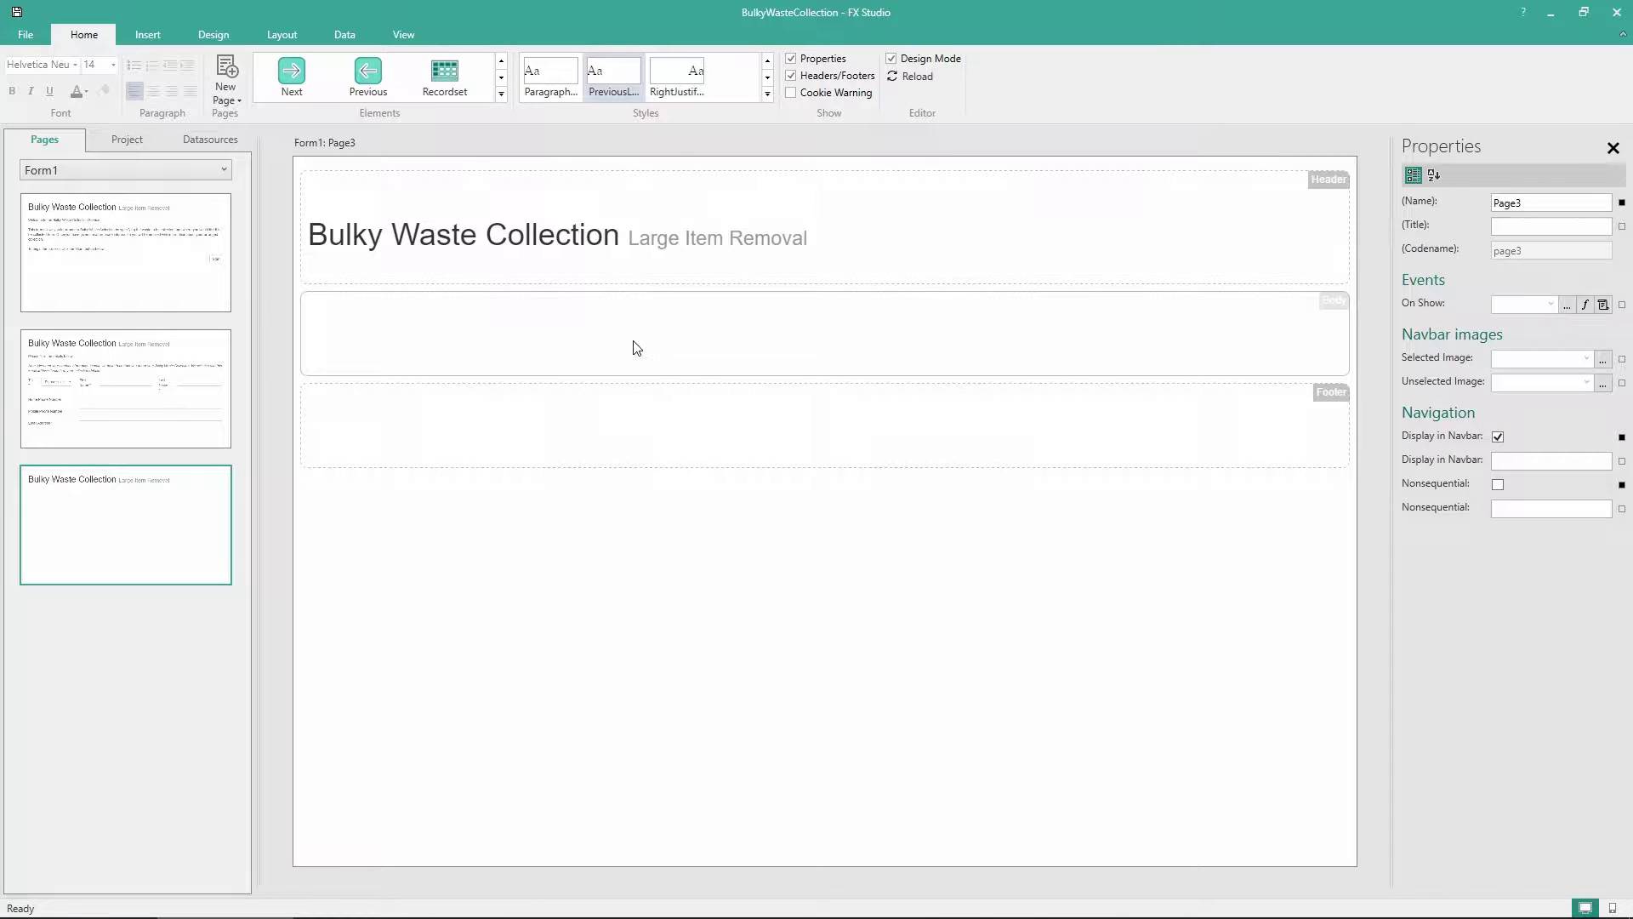
Add a Page3 label reading 'Please specify the location from where we should collect the Bulky Waste.'
left_click(504, 94)
scroll(506, 114, "up", 4)
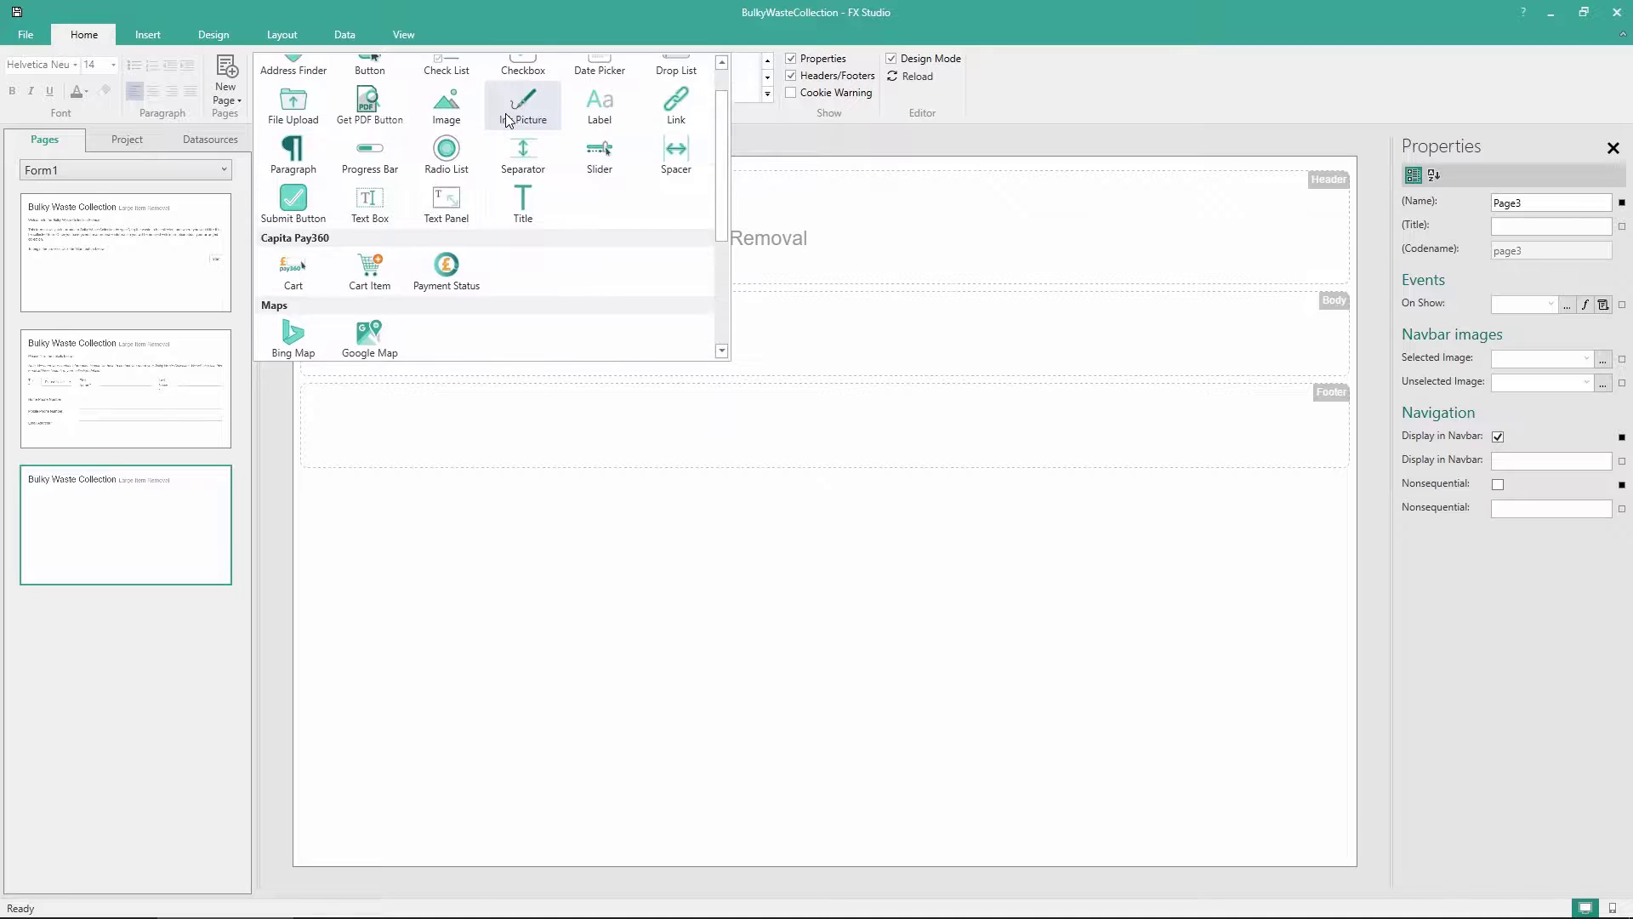
scroll(507, 119, "up", 1)
left_click_drag(586, 141, 743, 349)
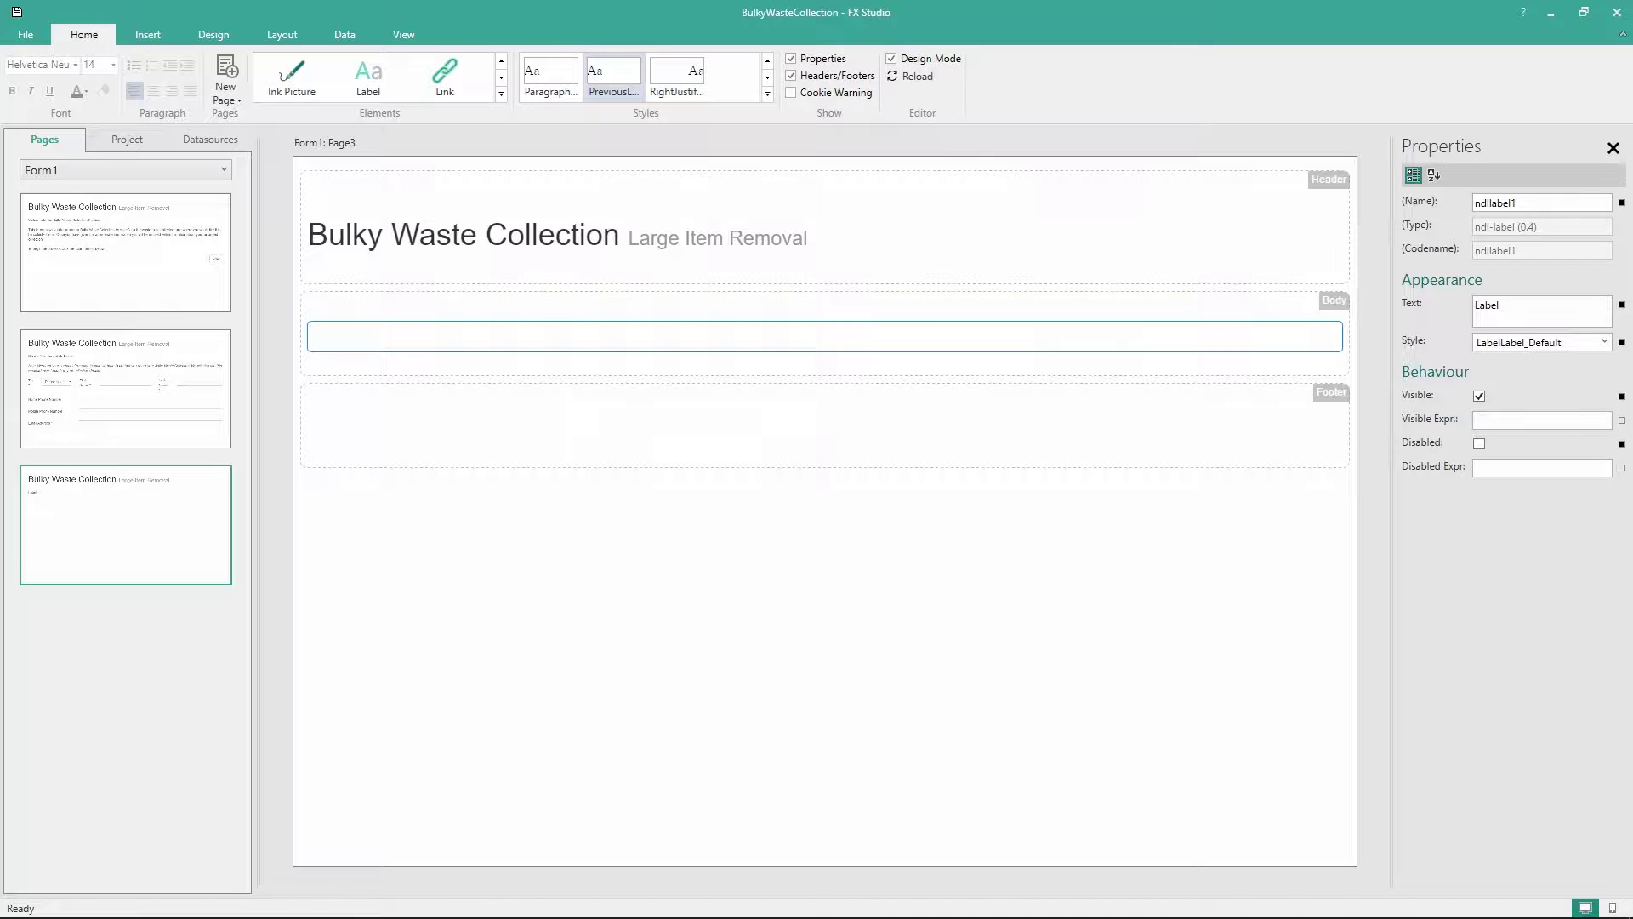
left_click(1520, 317)
type("Please specify the location from where we should collect the Bulky Waste.")
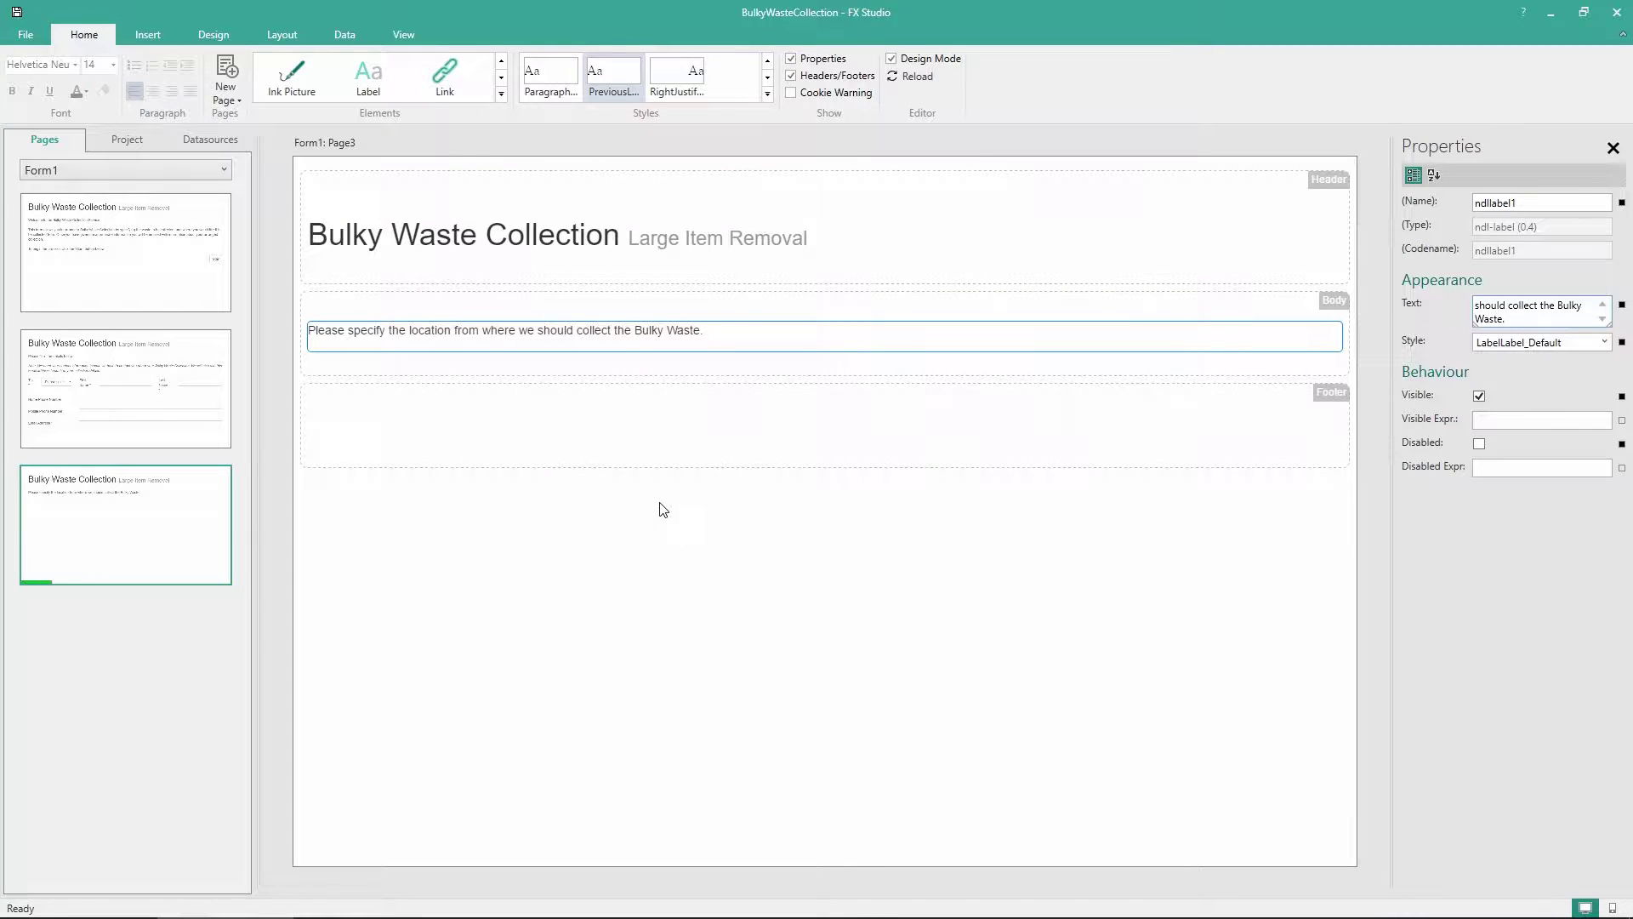
left_click(681, 541)
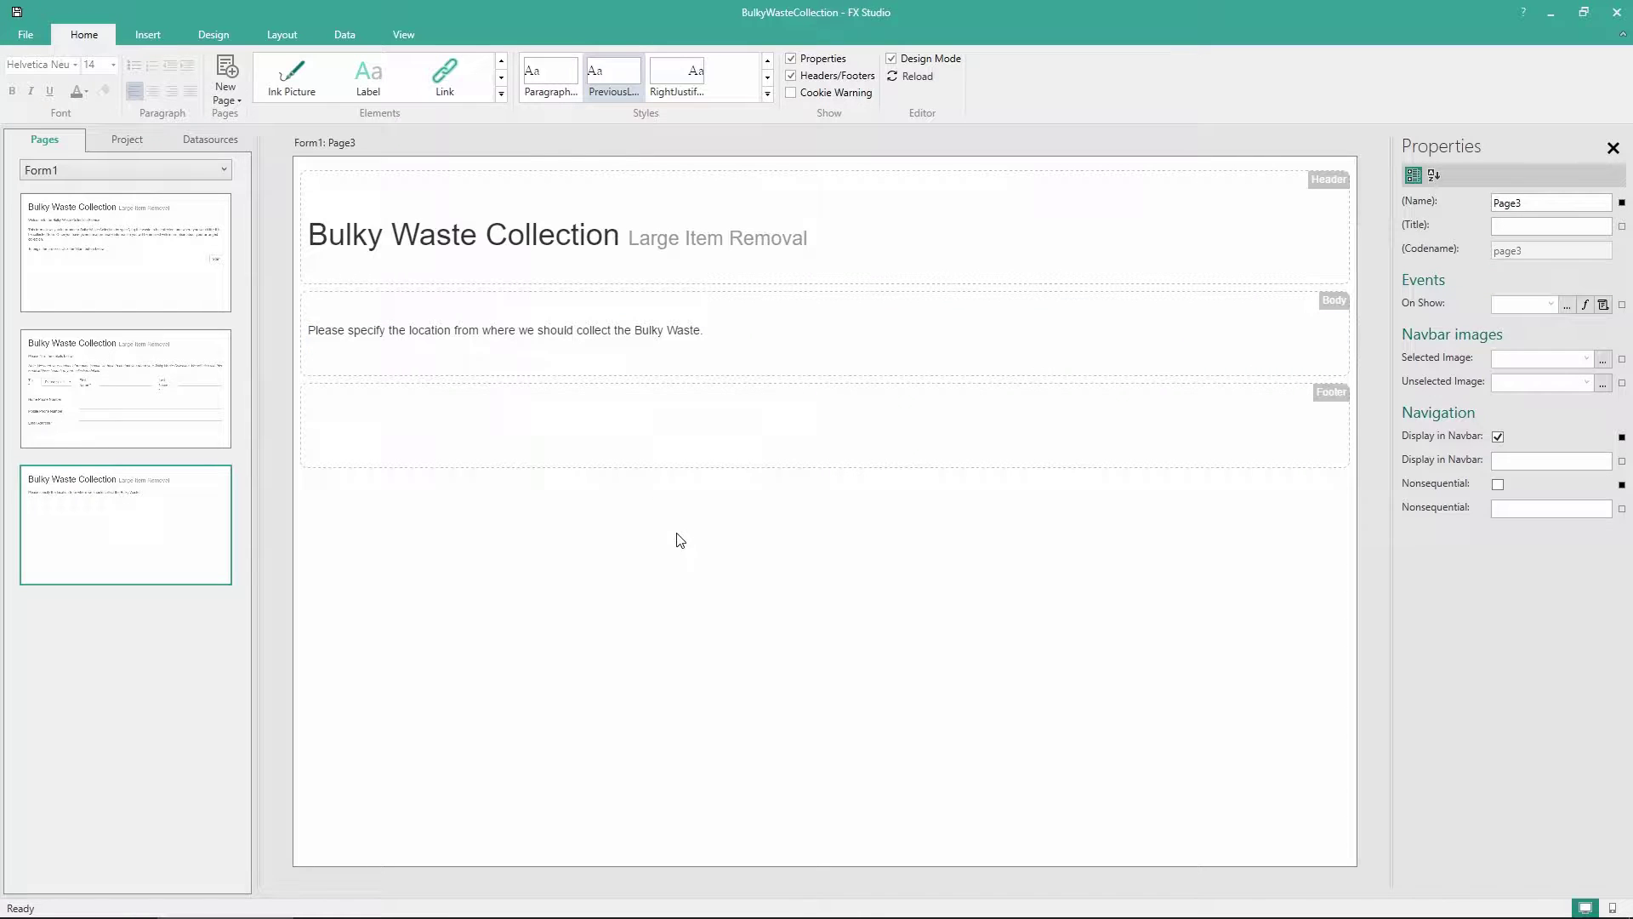
Place a Google Map under the location text and paste in its API key
left_click(501, 94)
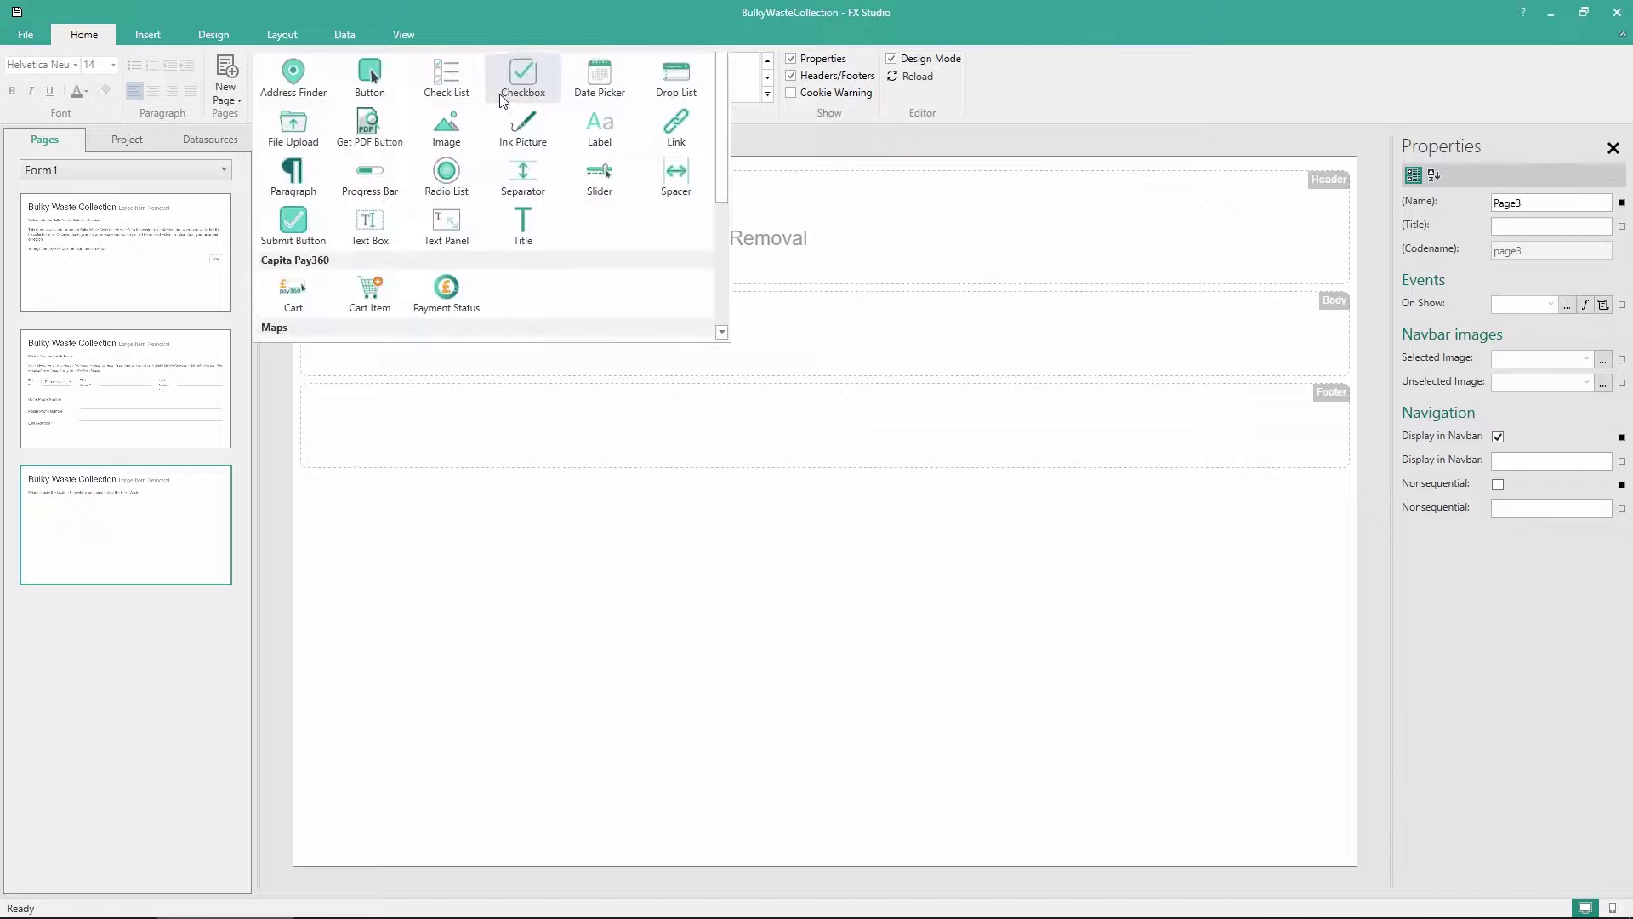
scroll(595, 170, "down", 4)
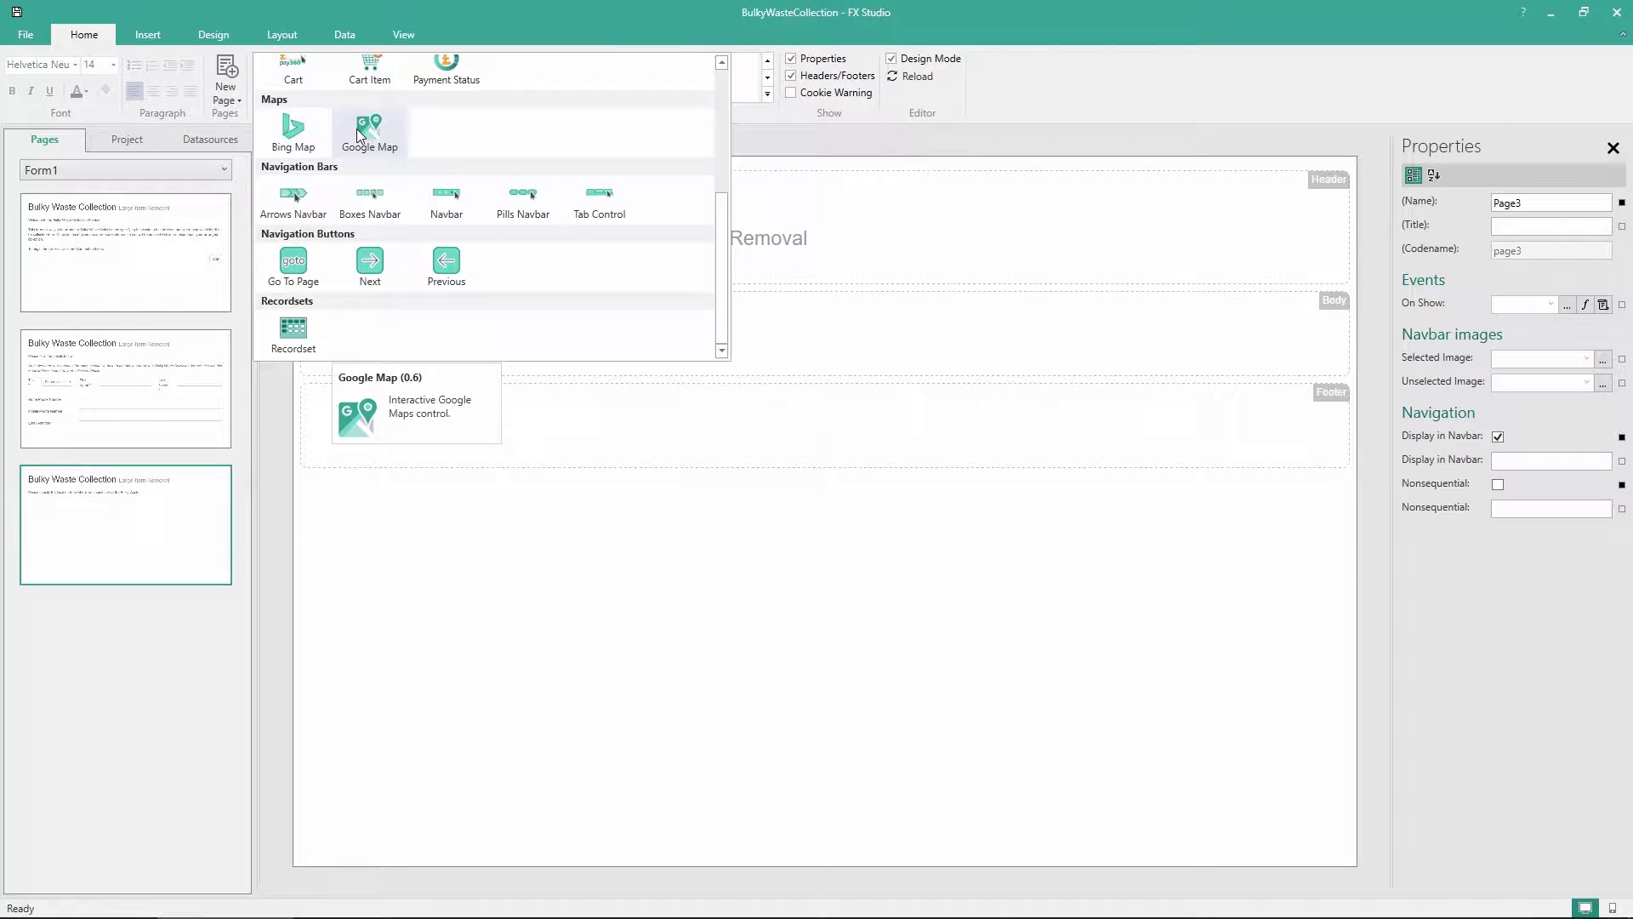
left_click_drag(355, 129, 387, 364)
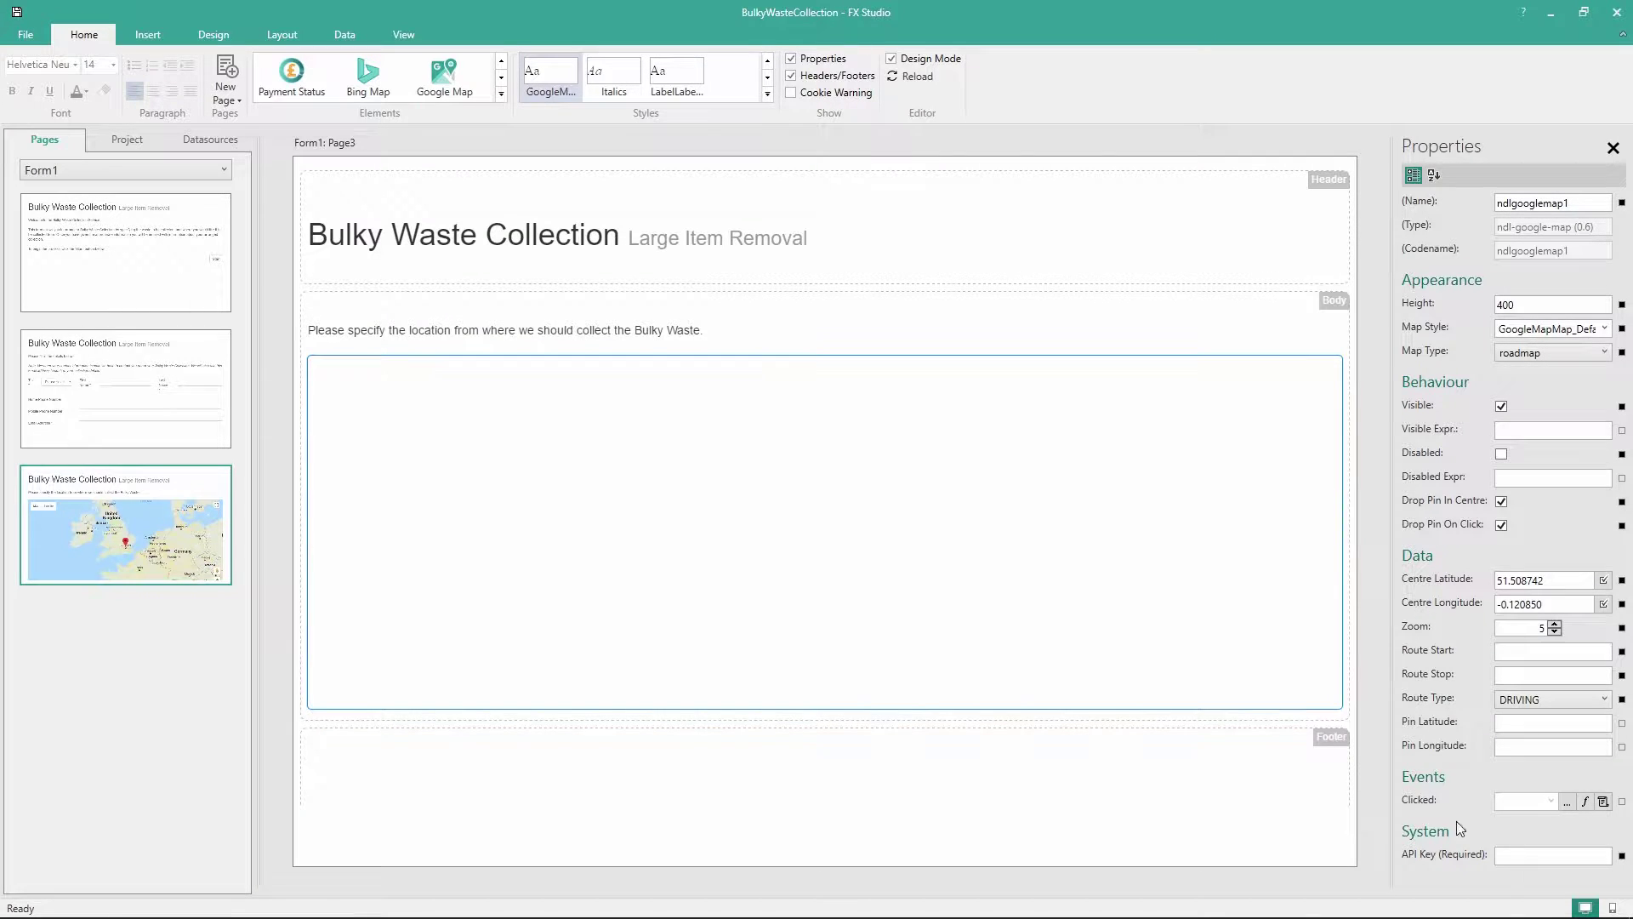
key("ctrl+v")
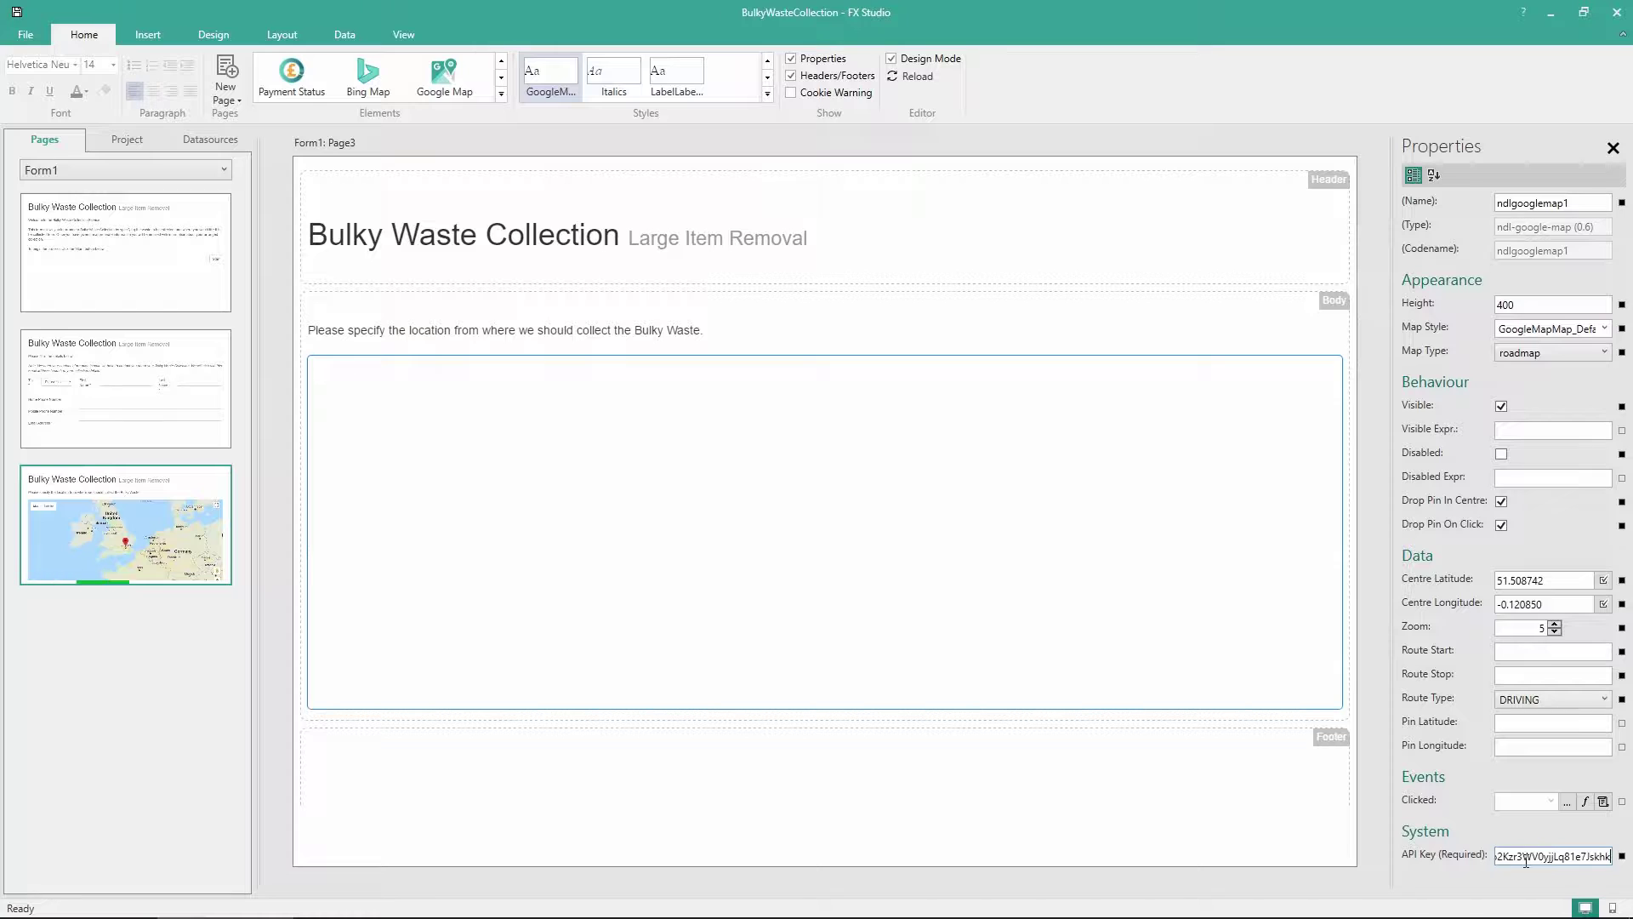
left_click(906, 80)
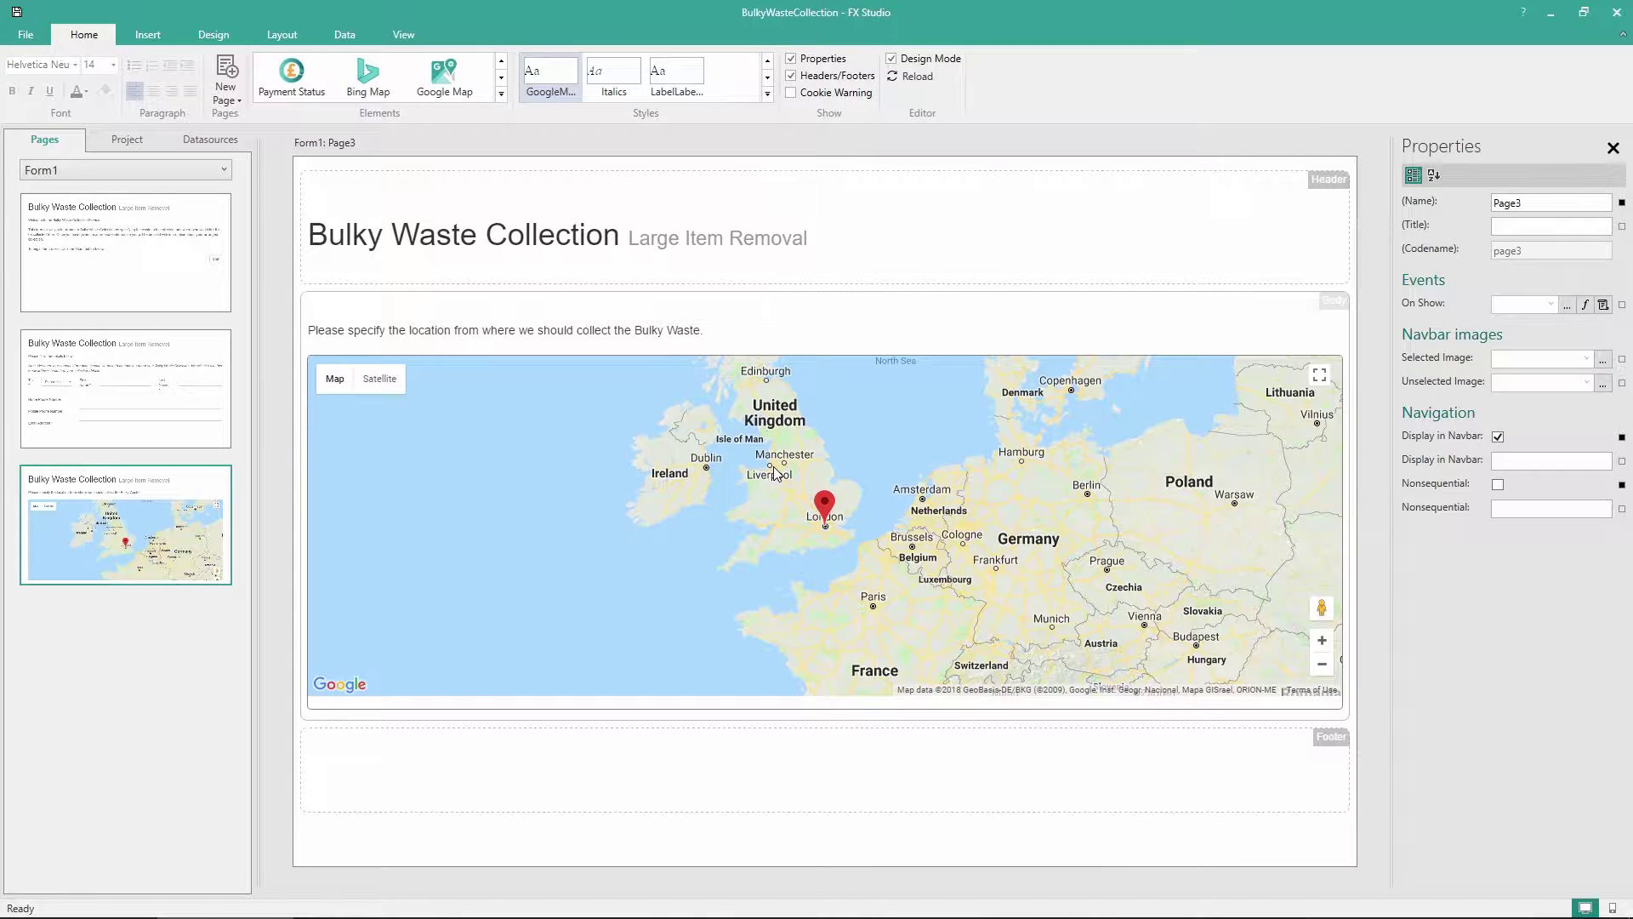
Untick Drop Pin In Centre and set the map Zoom to 10
left_click(845, 502)
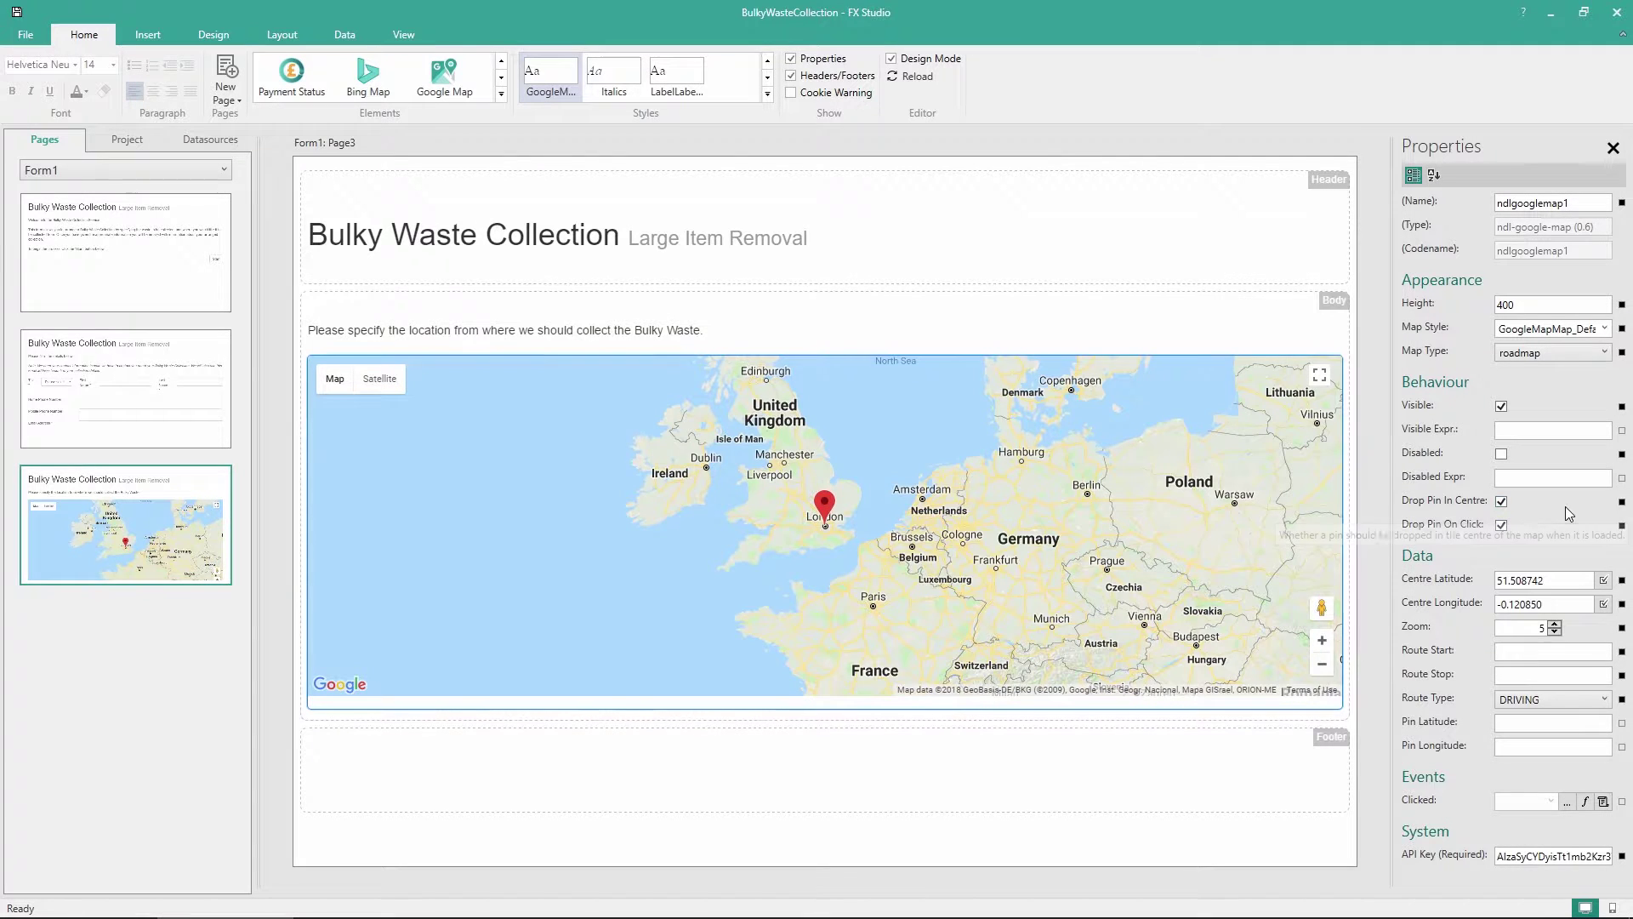
left_click(1501, 501)
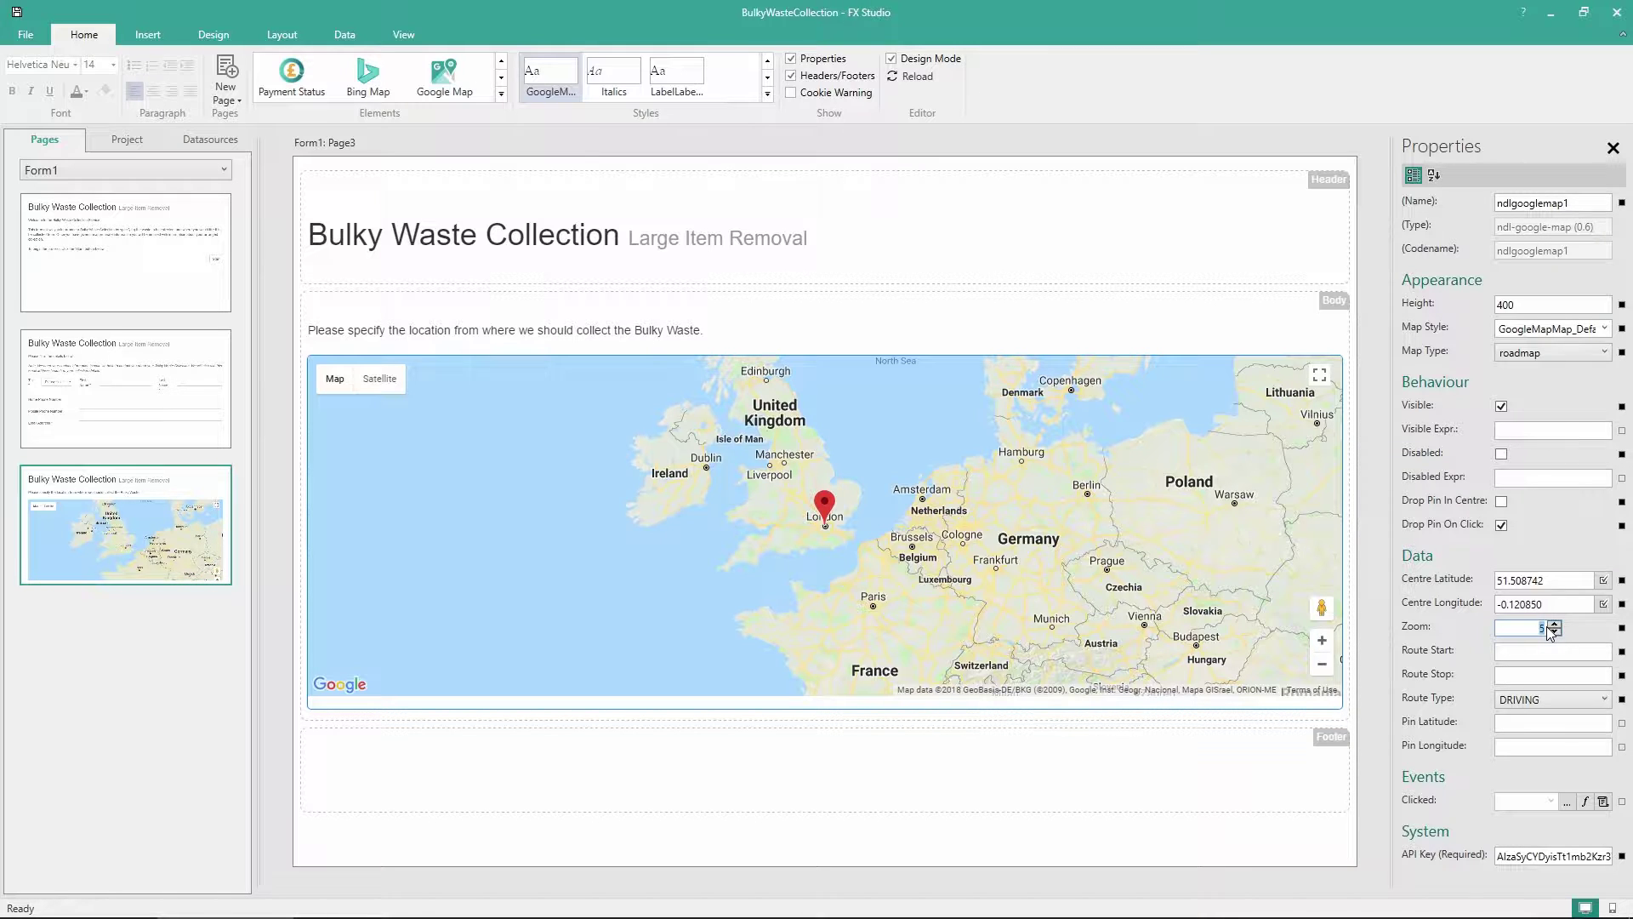
type("10")
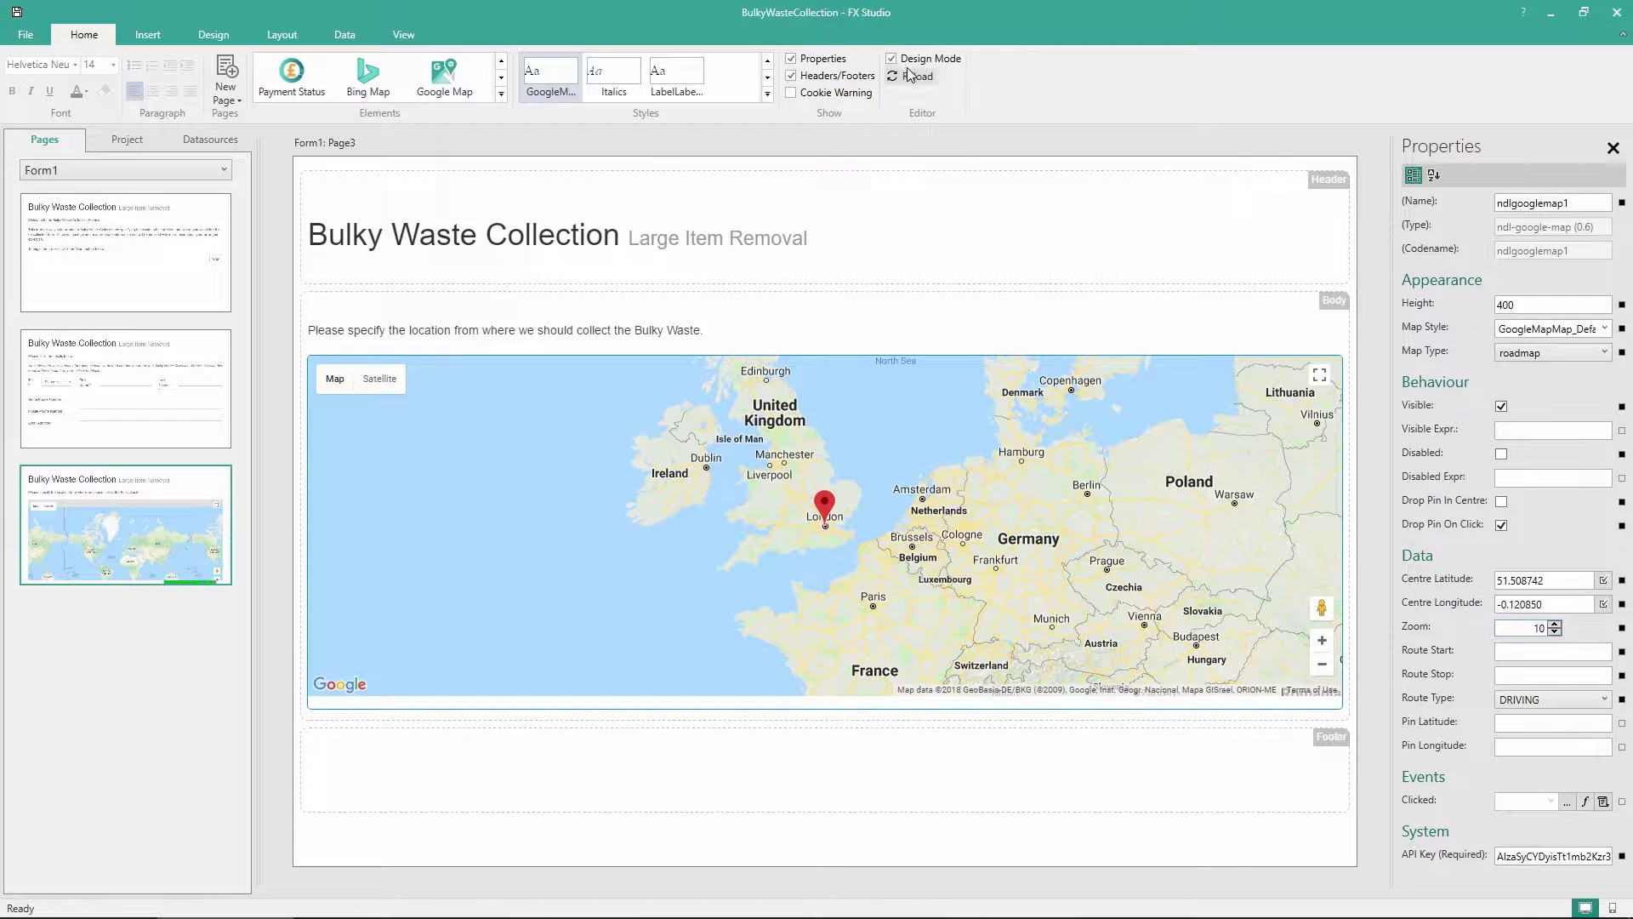
left_click(911, 75)
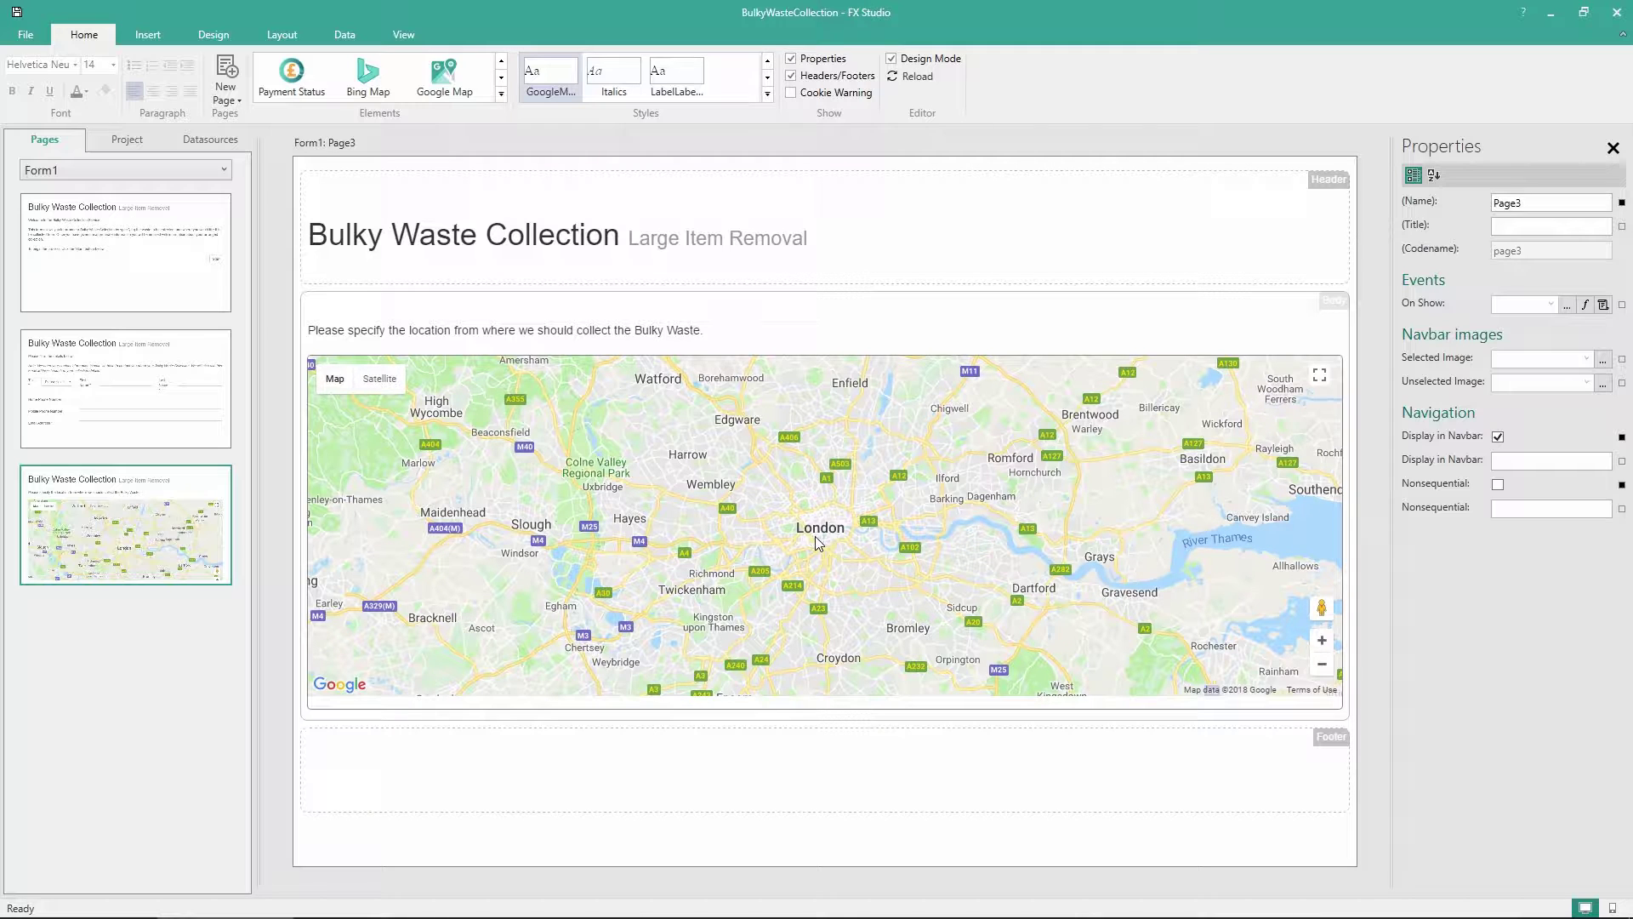
left_click(815, 540)
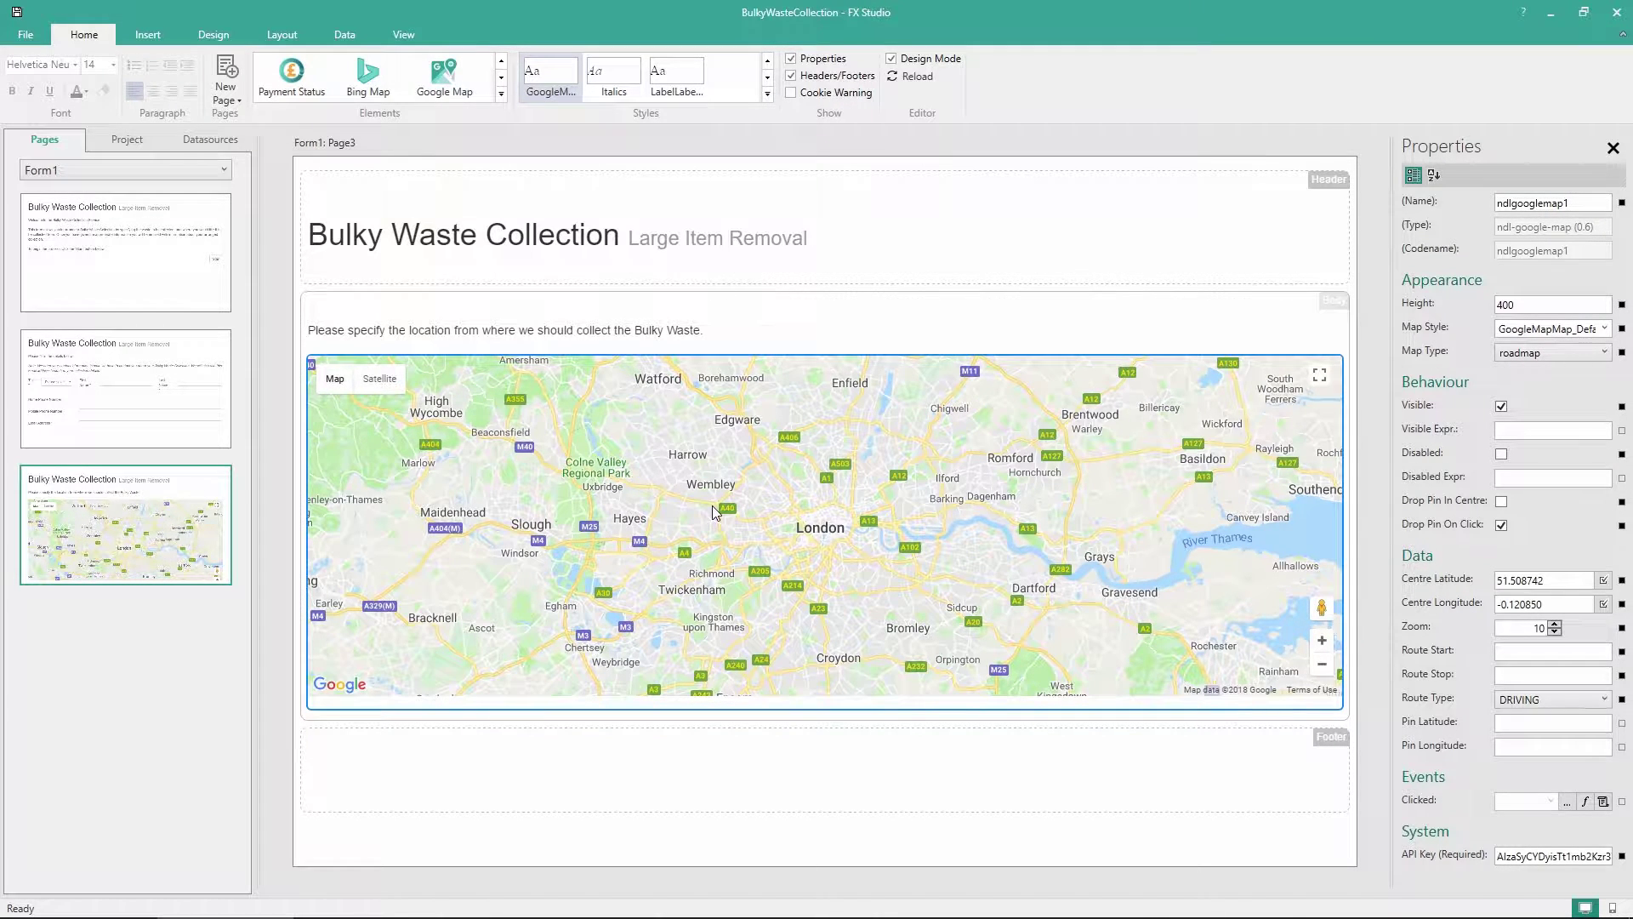
Delete the Google map and place an Address Finder below the location label
key("Delete")
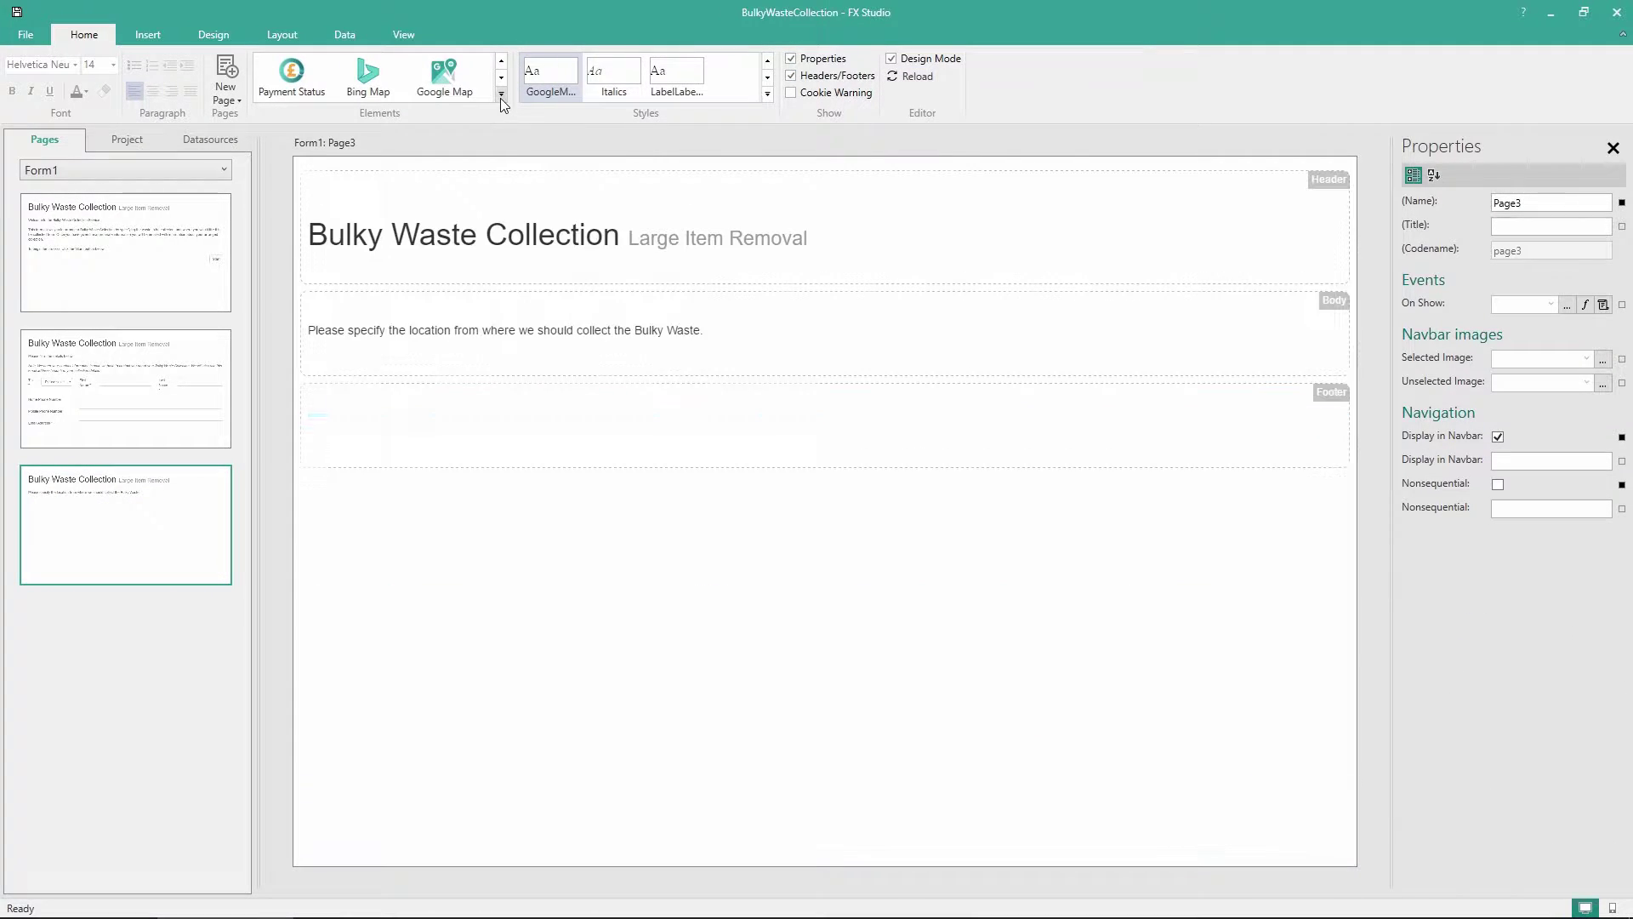
left_click(501, 94)
scroll(626, 166, "up", 1)
scroll(718, 219, "up", 4)
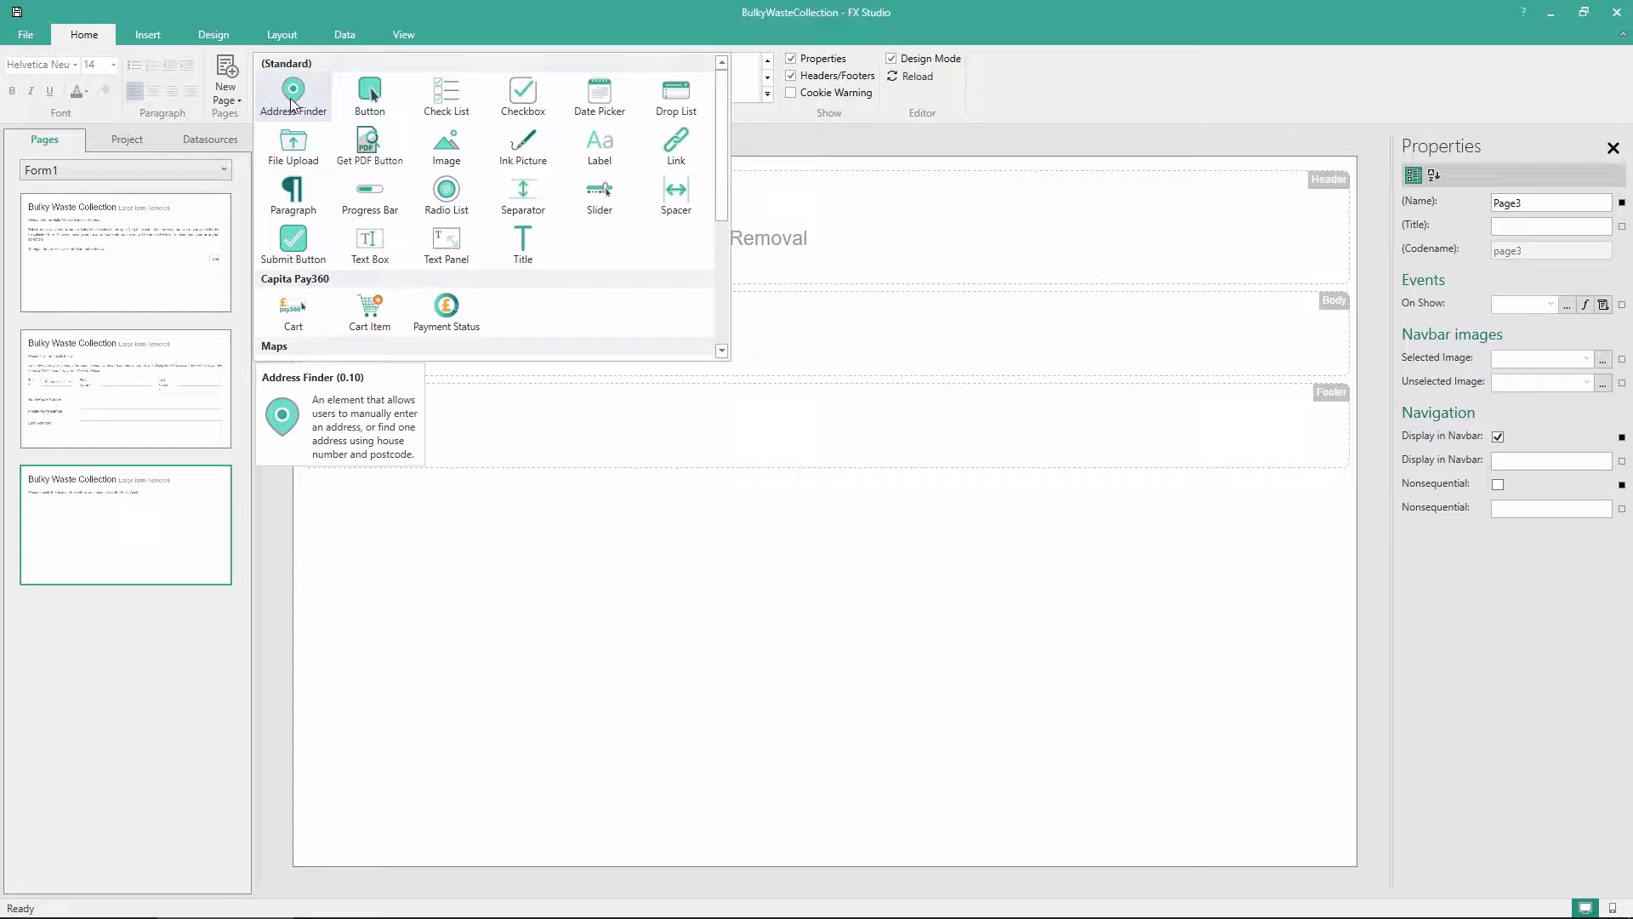
left_click_drag(292, 106, 391, 364)
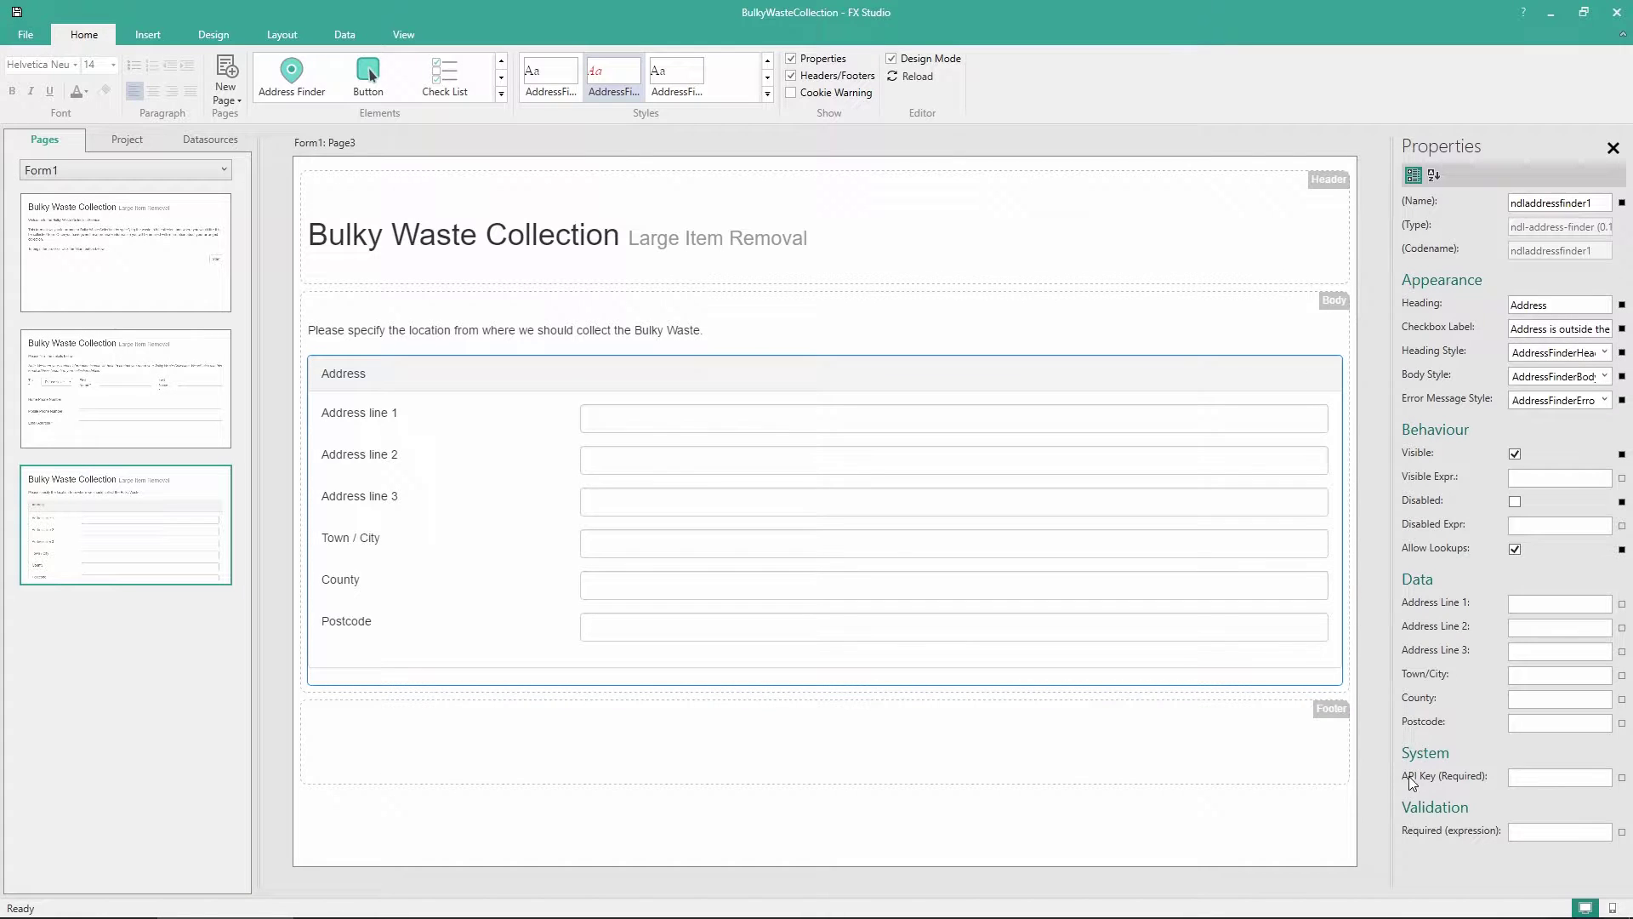
Paste the key into the Address Finder's API Key (Required) property and reload the preview
mouse_move(1413, 778)
left_click(1562, 777)
key("ctrl+v")
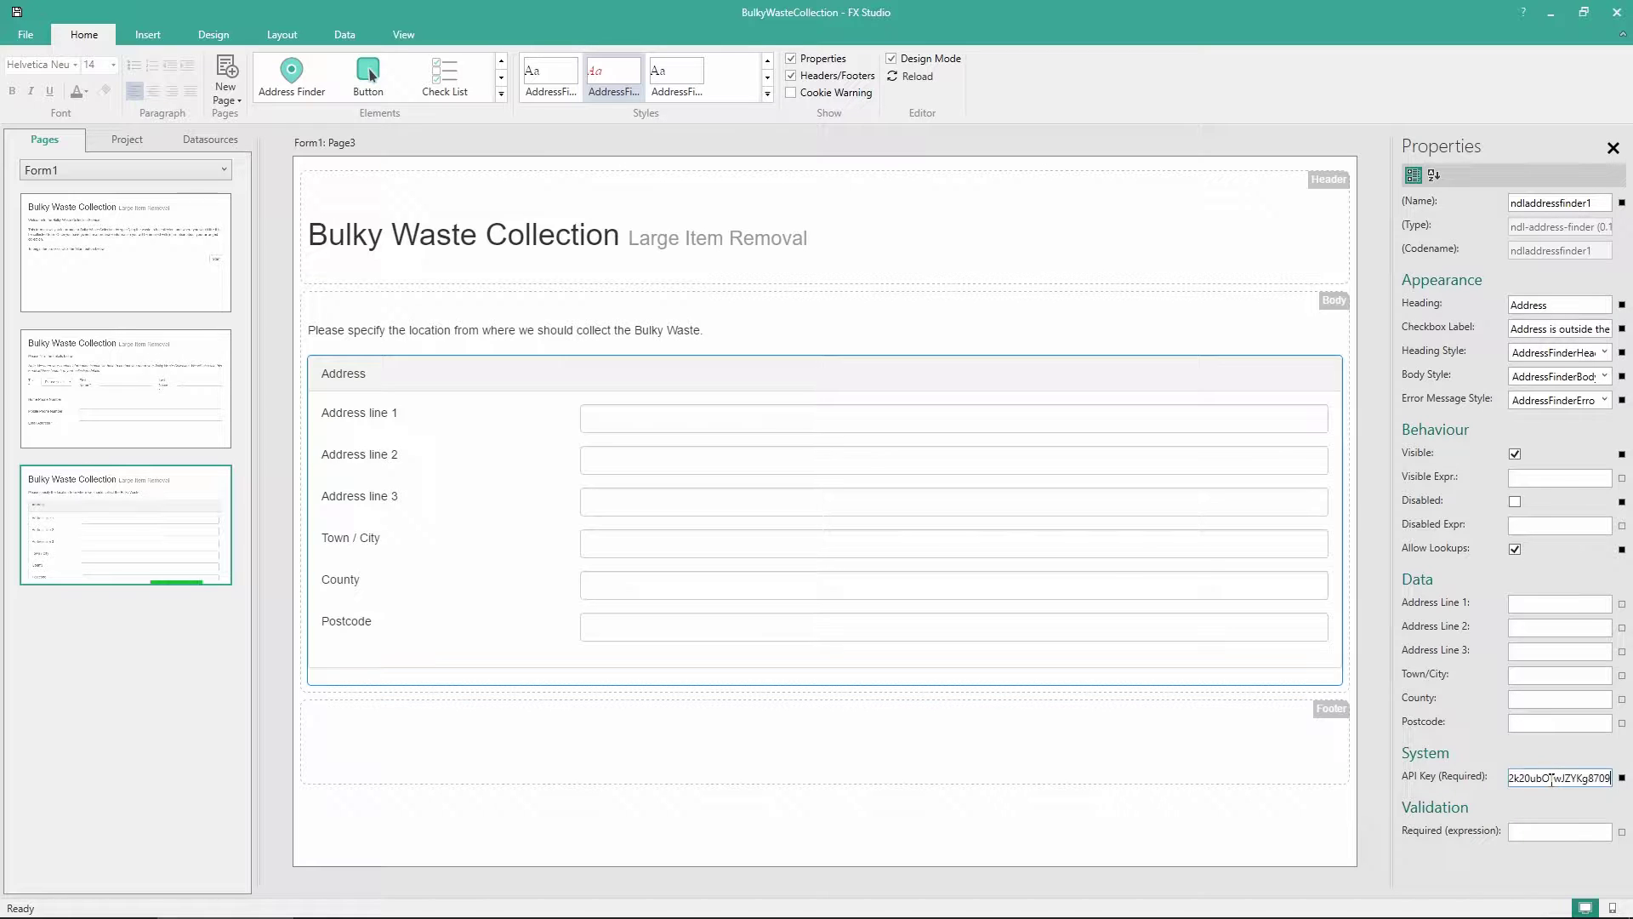
left_click(906, 77)
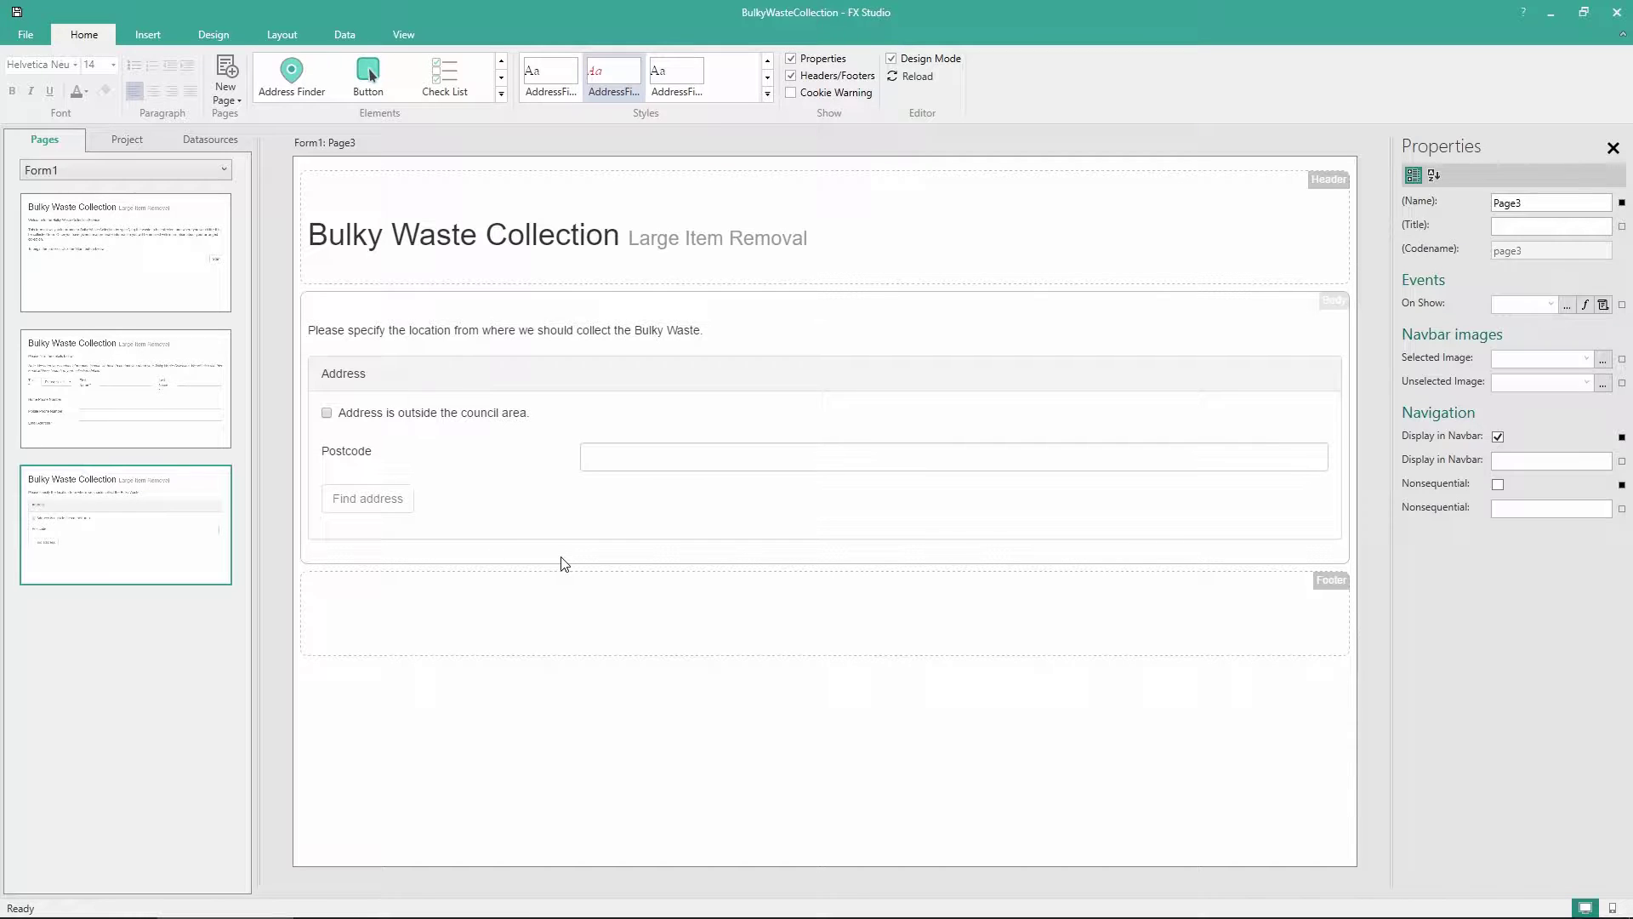
On Page2, group the Previous/Next button row containers into ElementGroup1
left_click(94, 398)
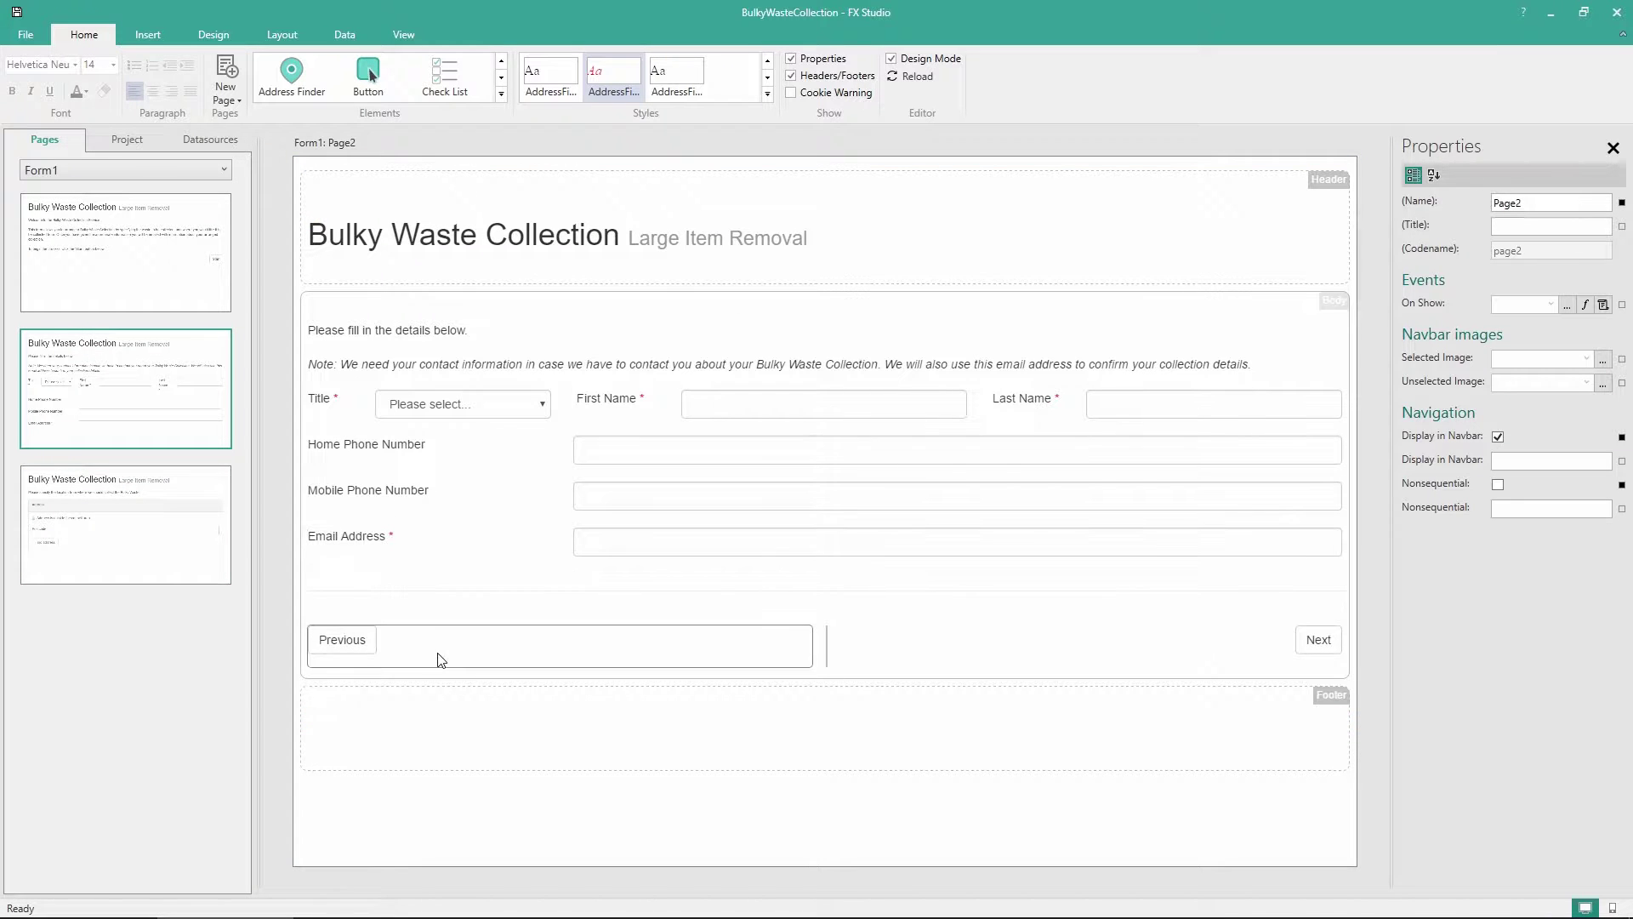
left_click(457, 630)
left_click(461, 614)
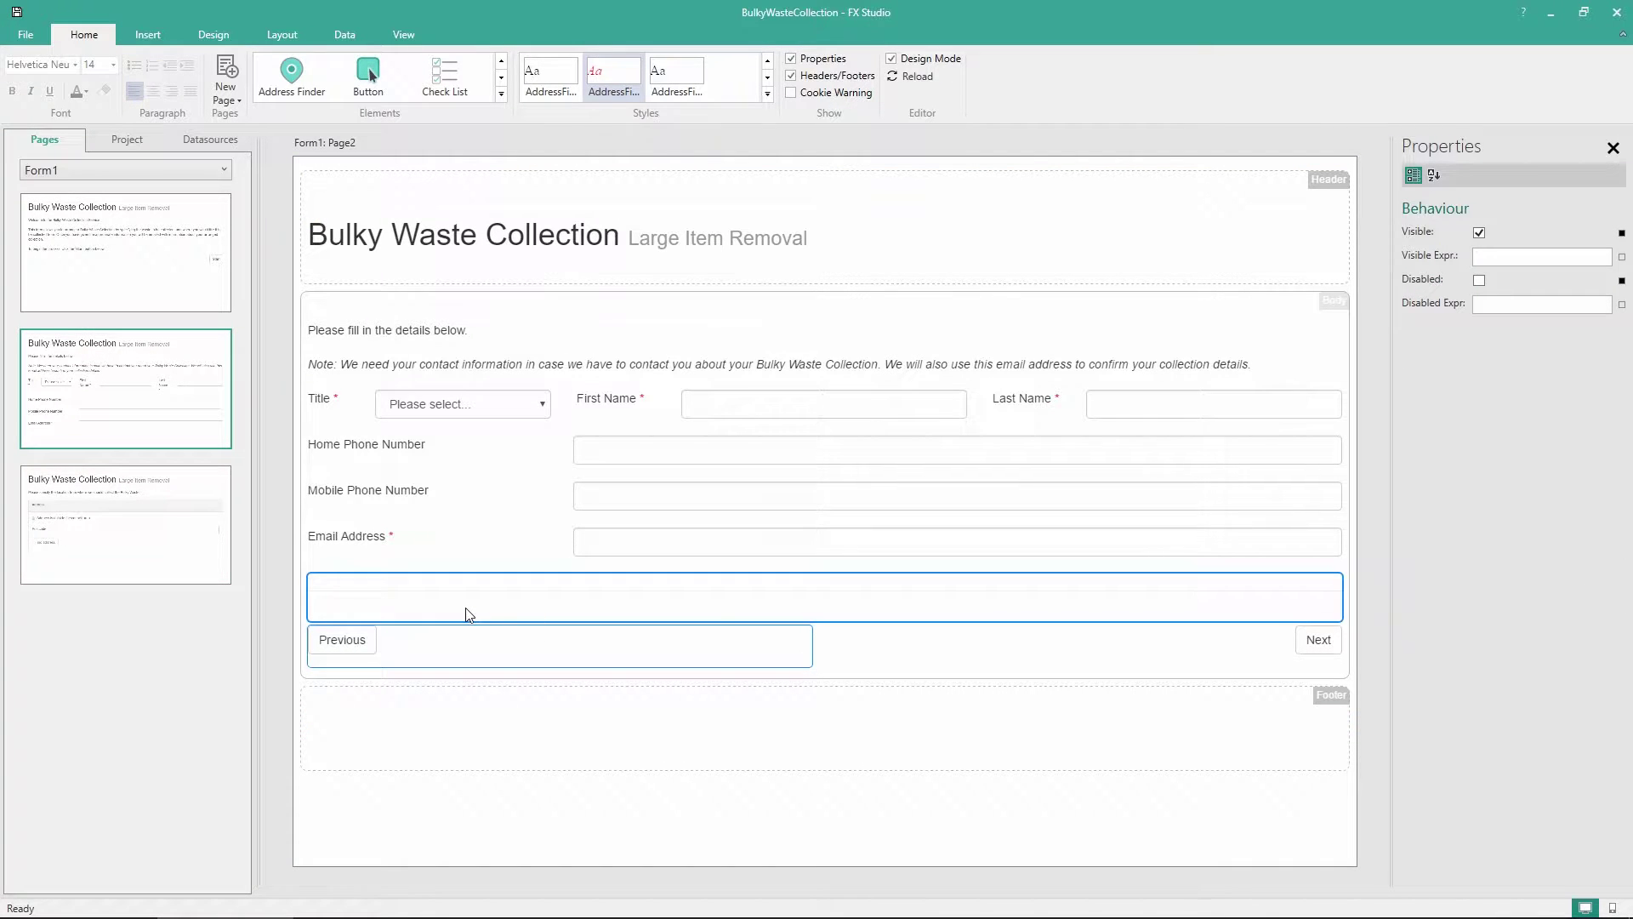
left_click(870, 663)
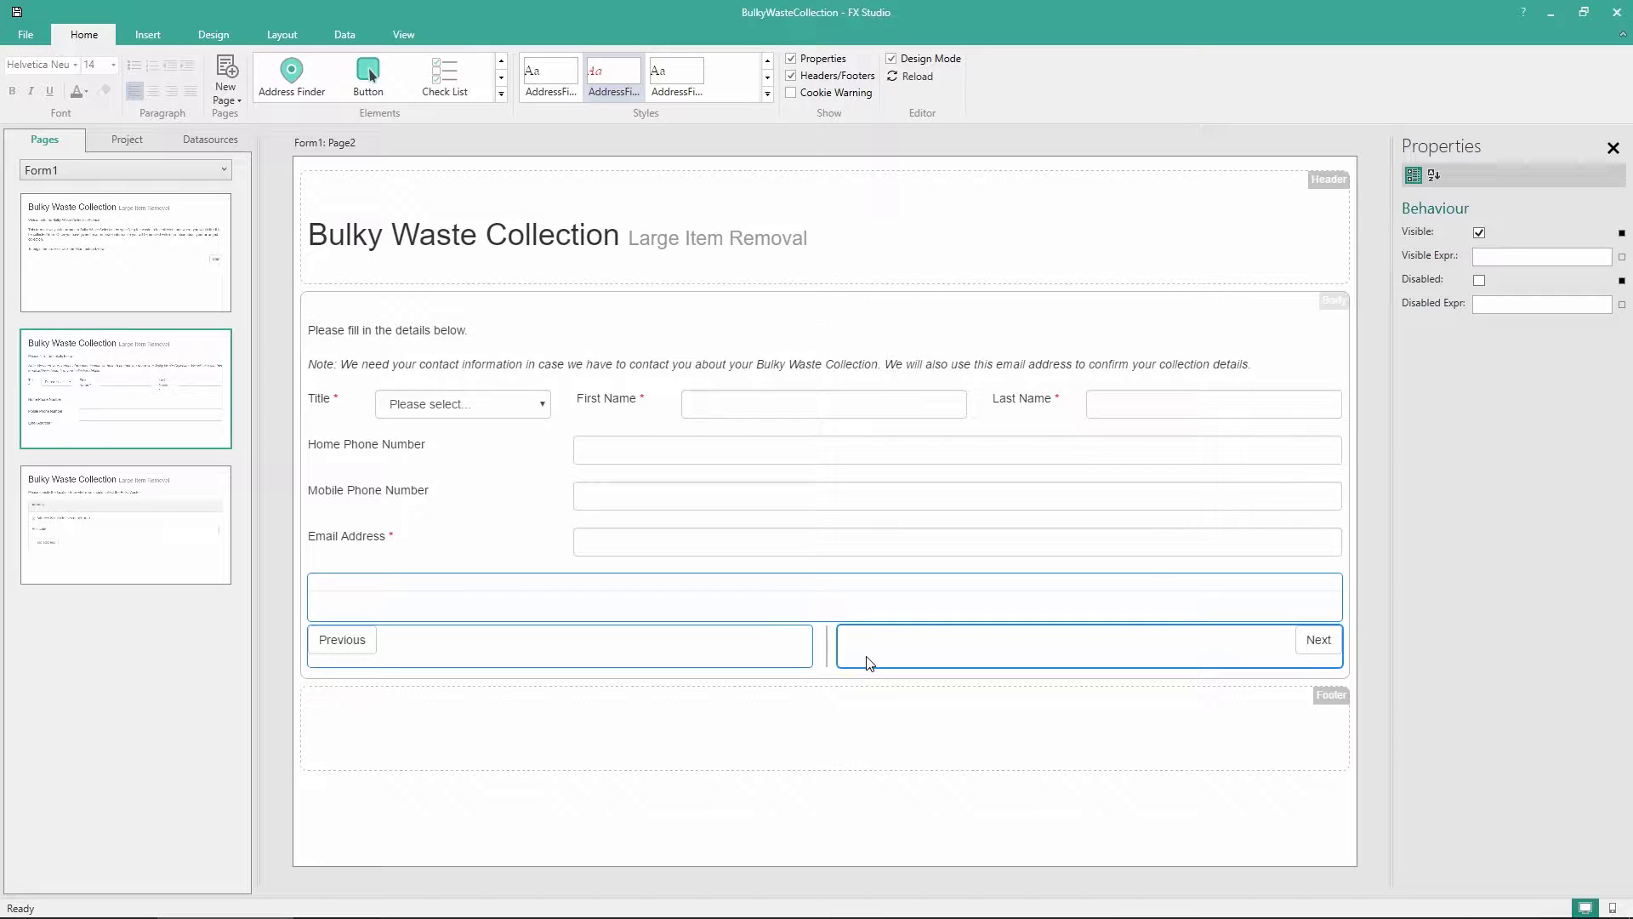
left_click(277, 37)
left_click(38, 60)
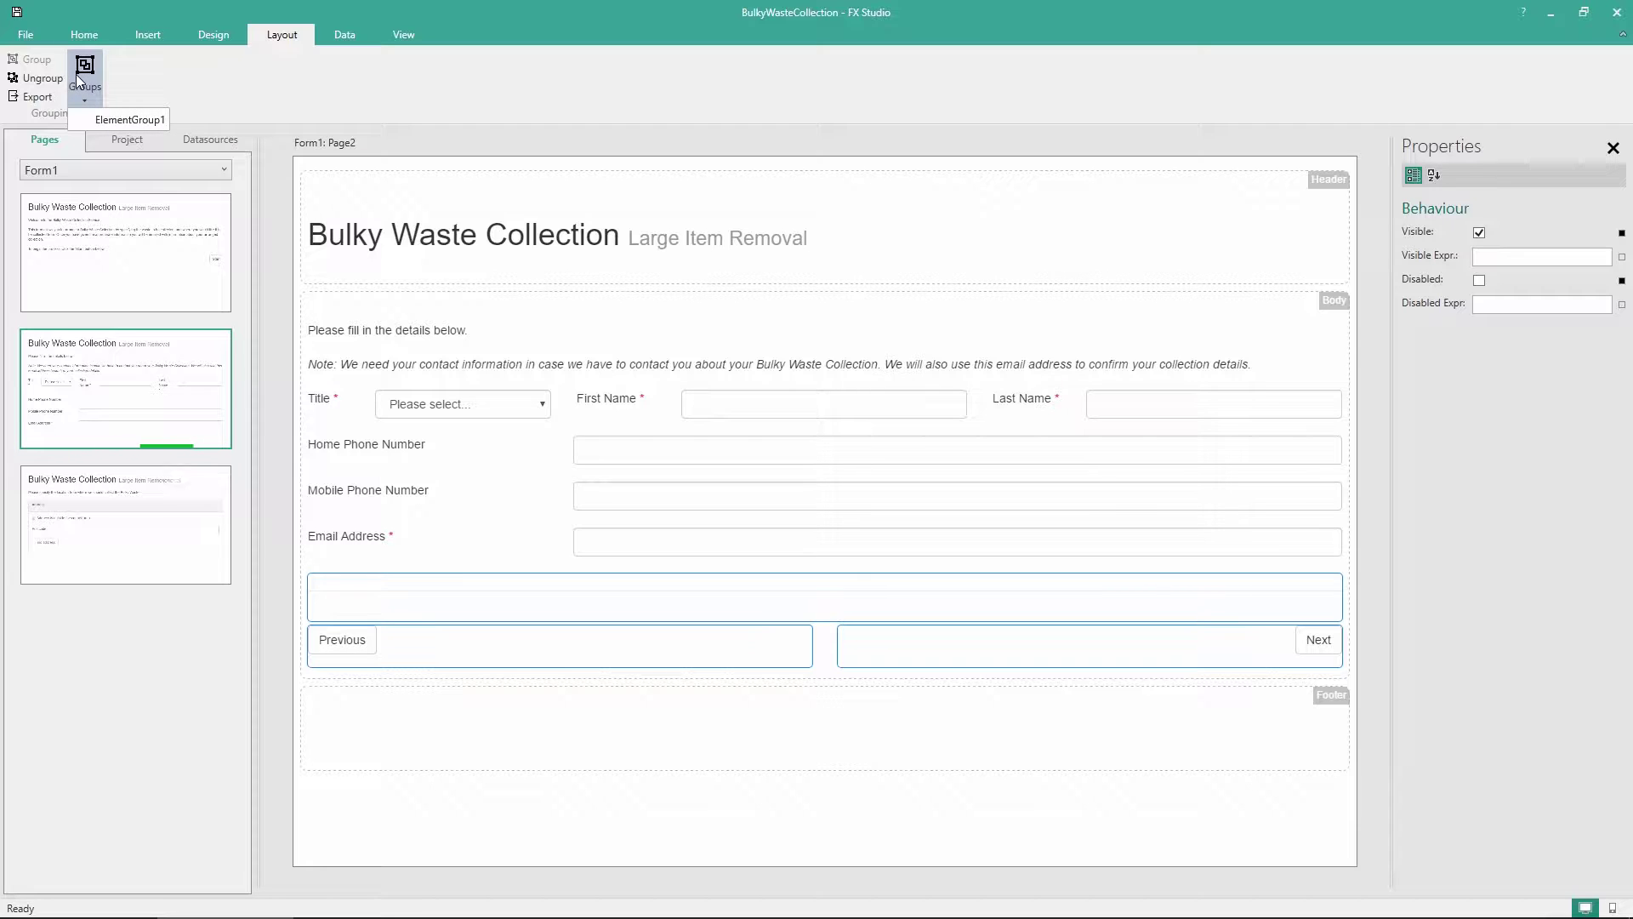
Export ElementGroup1 as the reusable Template1 and return to Page3
left_click(76, 78)
left_click(76, 75)
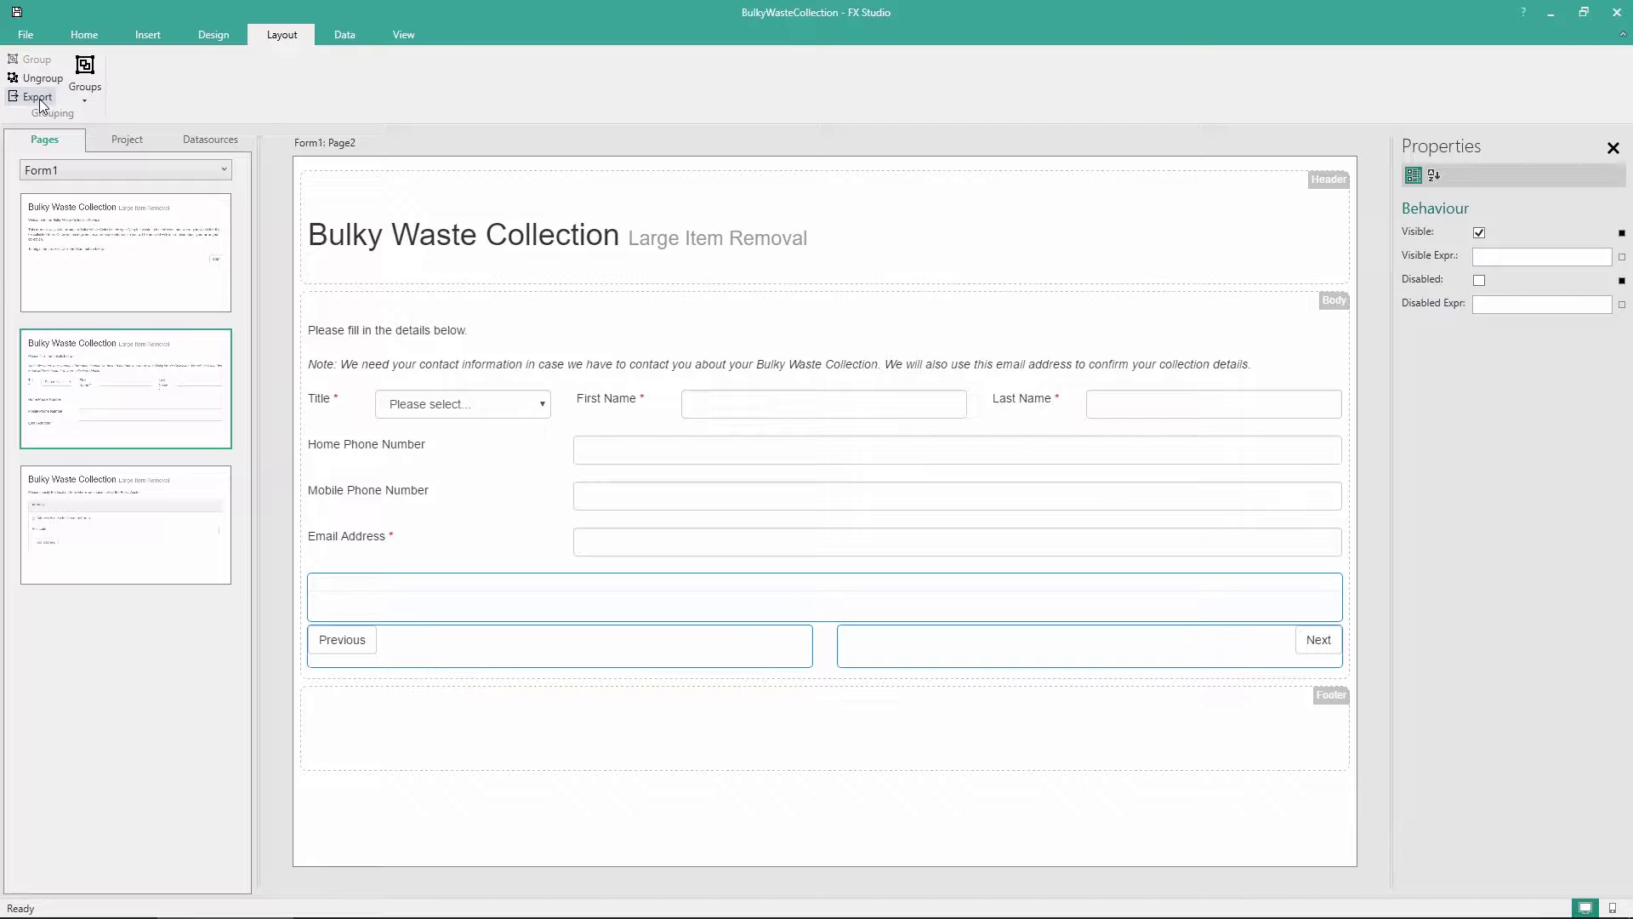
left_click(207, 41)
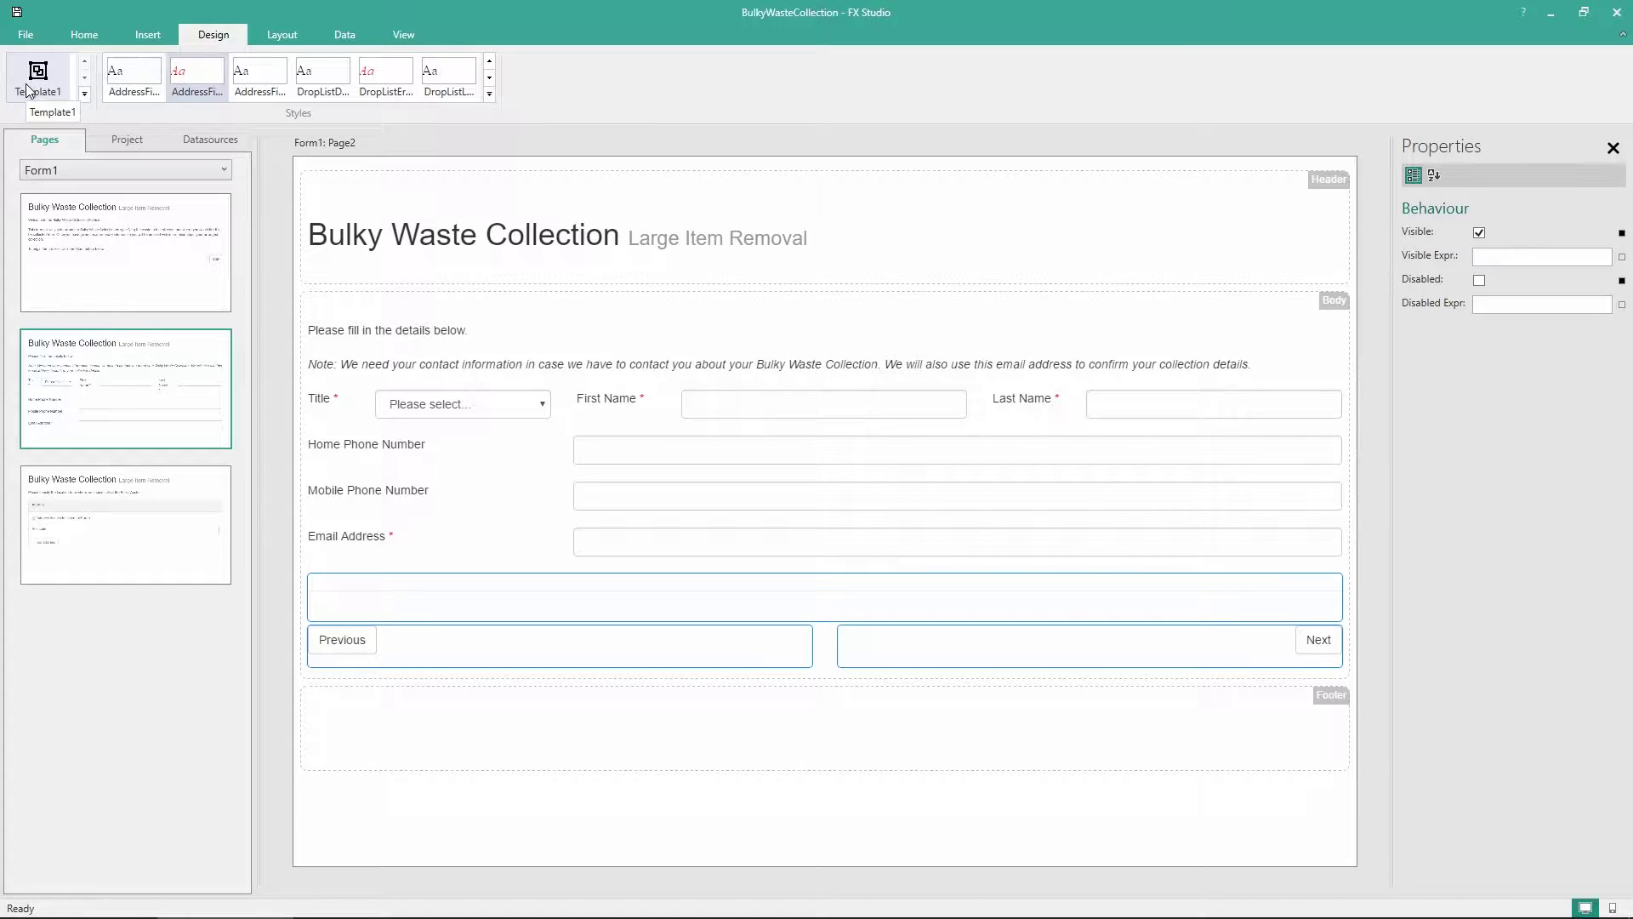
left_click(78, 531)
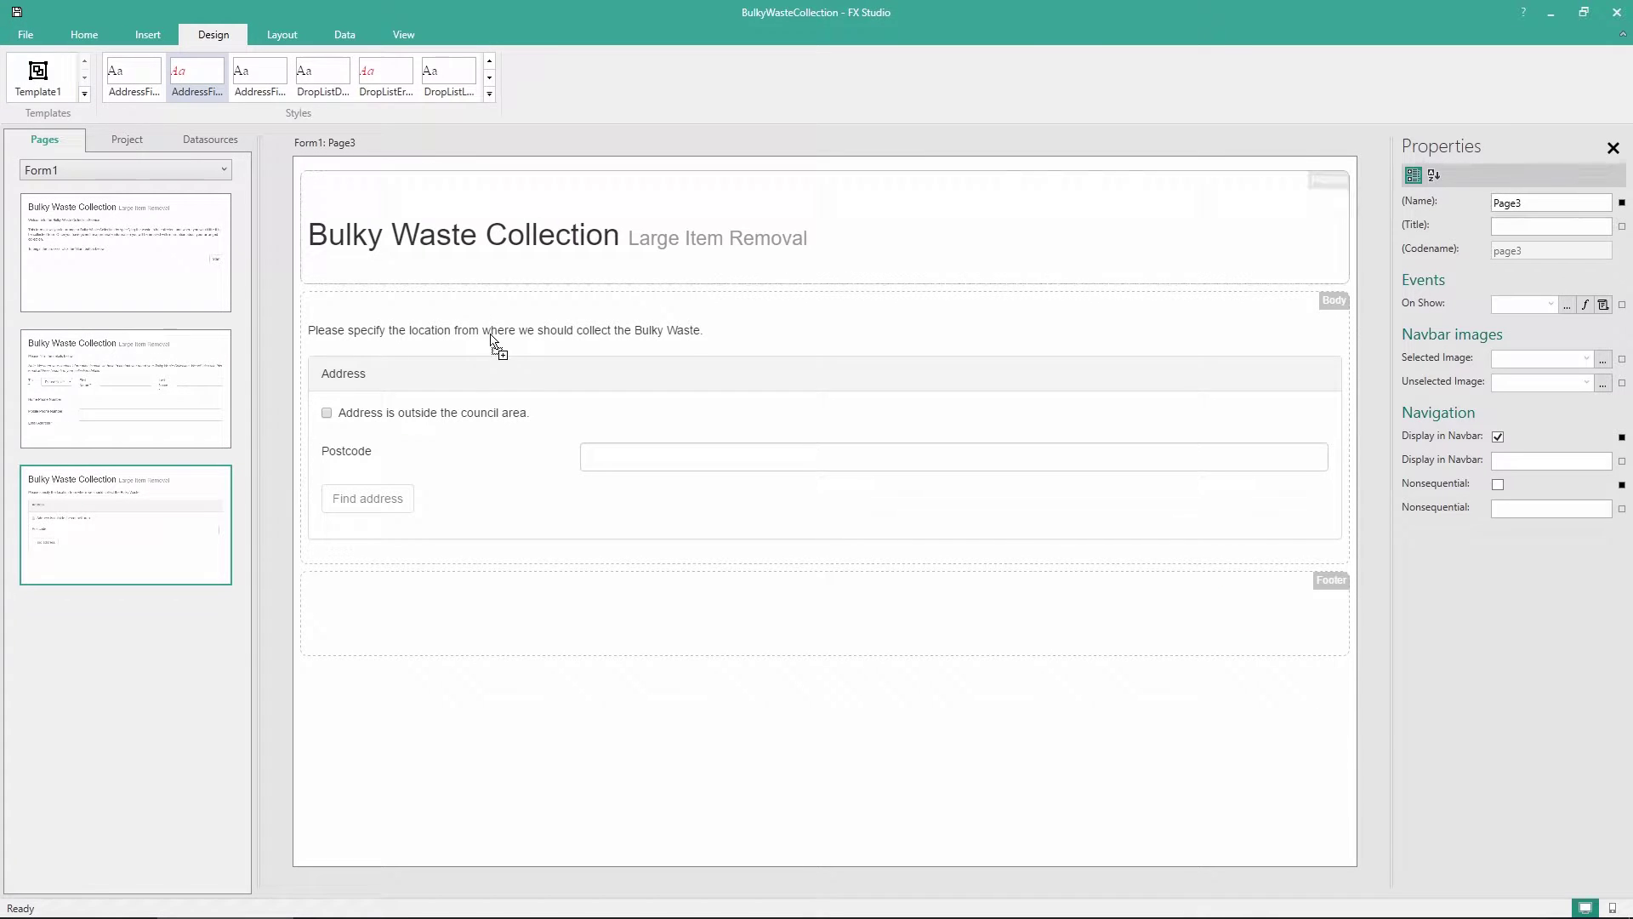
Insert Template1's button row below the Address panel on Page3 and add a new Page4
left_click_drag(491, 341, 533, 554)
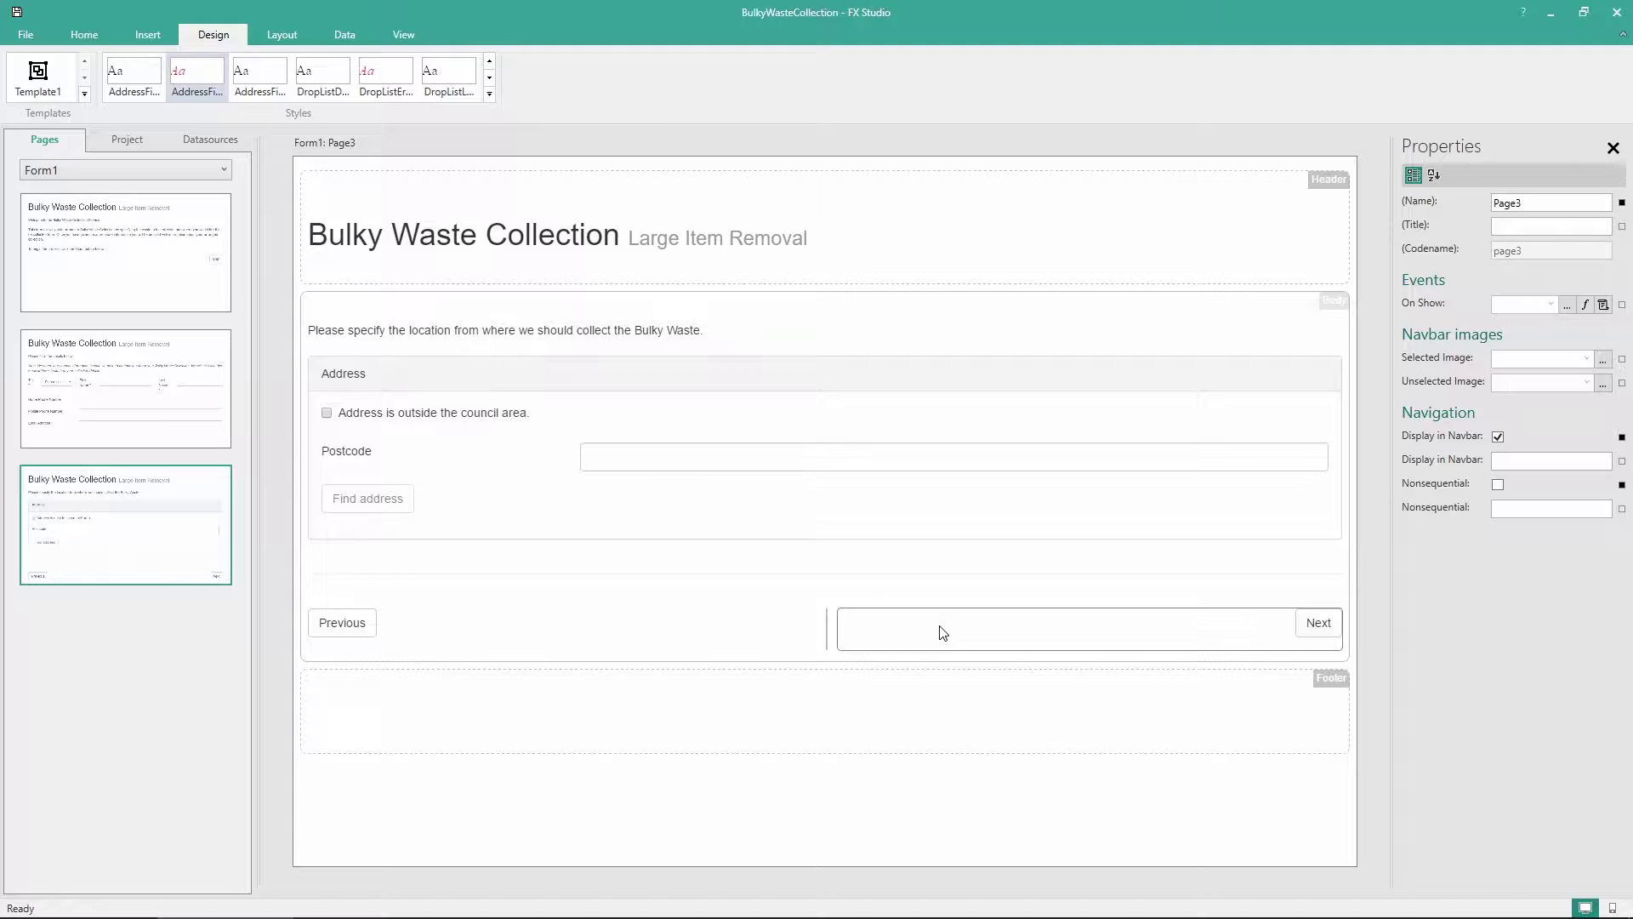
right_click(96, 651)
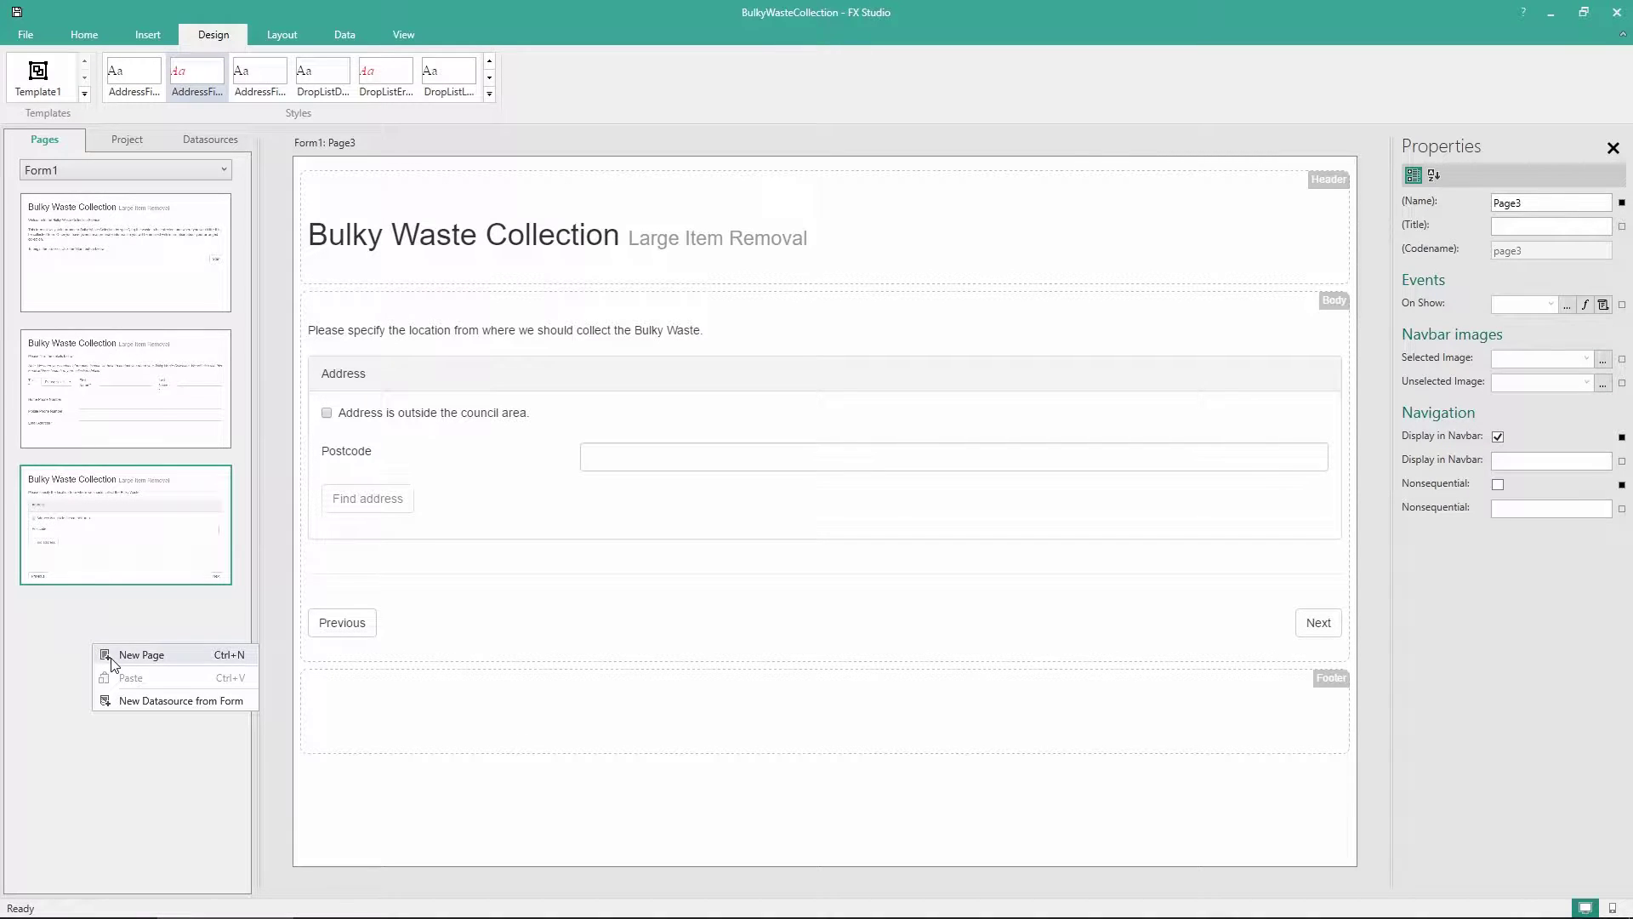
left_click(114, 655)
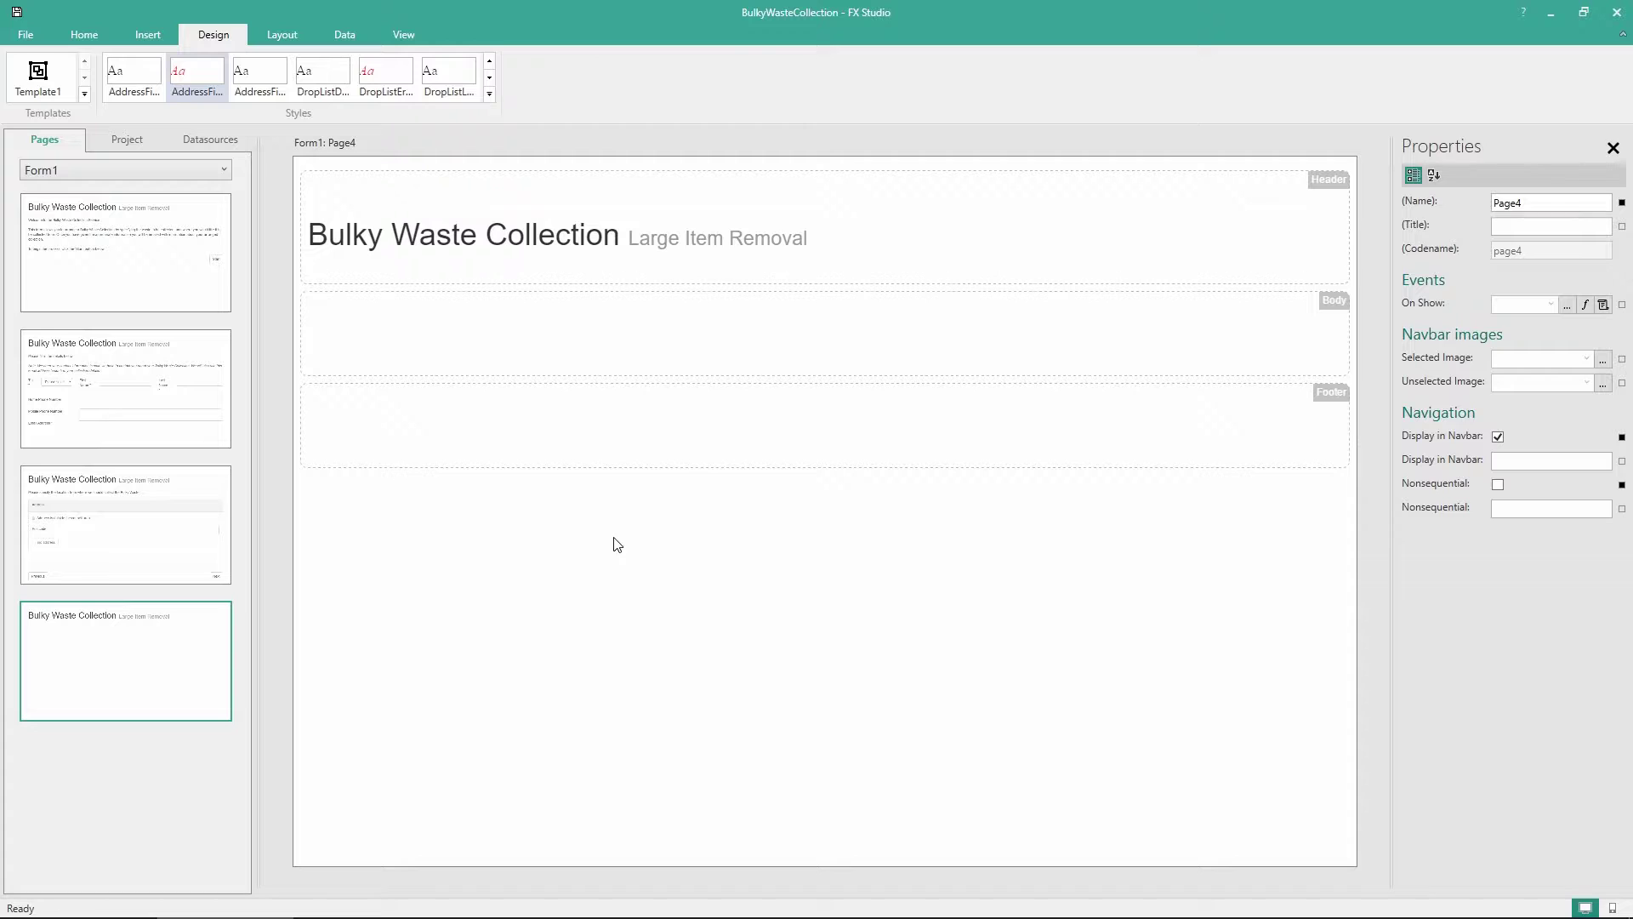
Drag a Recordset from the Elements gallery's Recordsets section into the Page4 body
left_click(81, 34)
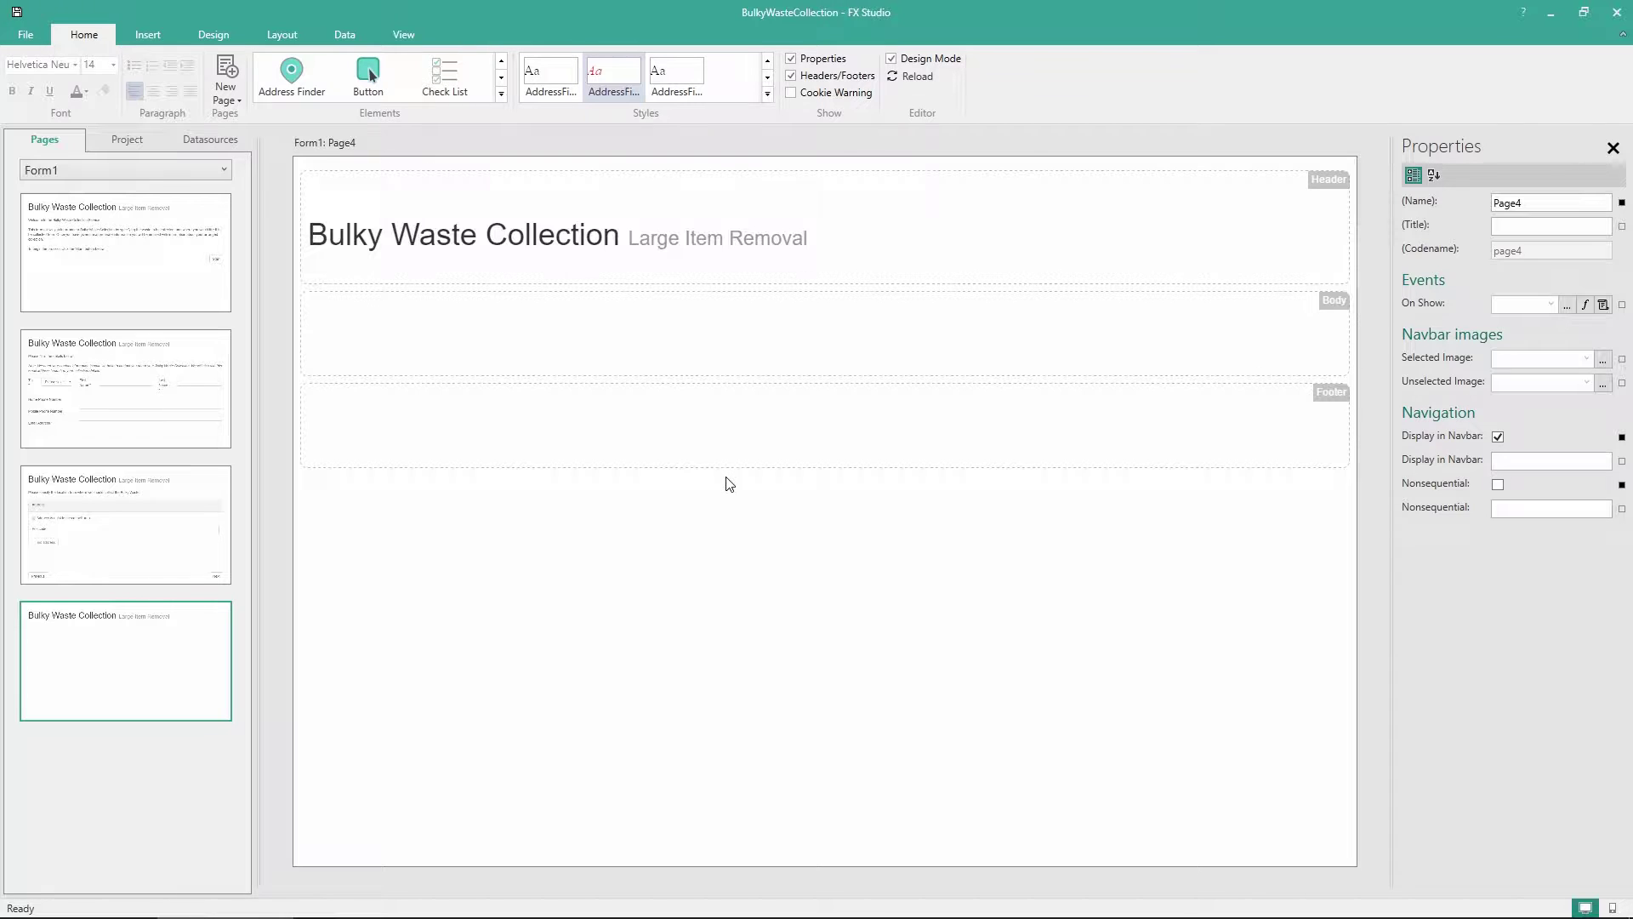
left_click(501, 99)
scroll(720, 194, "down", 2)
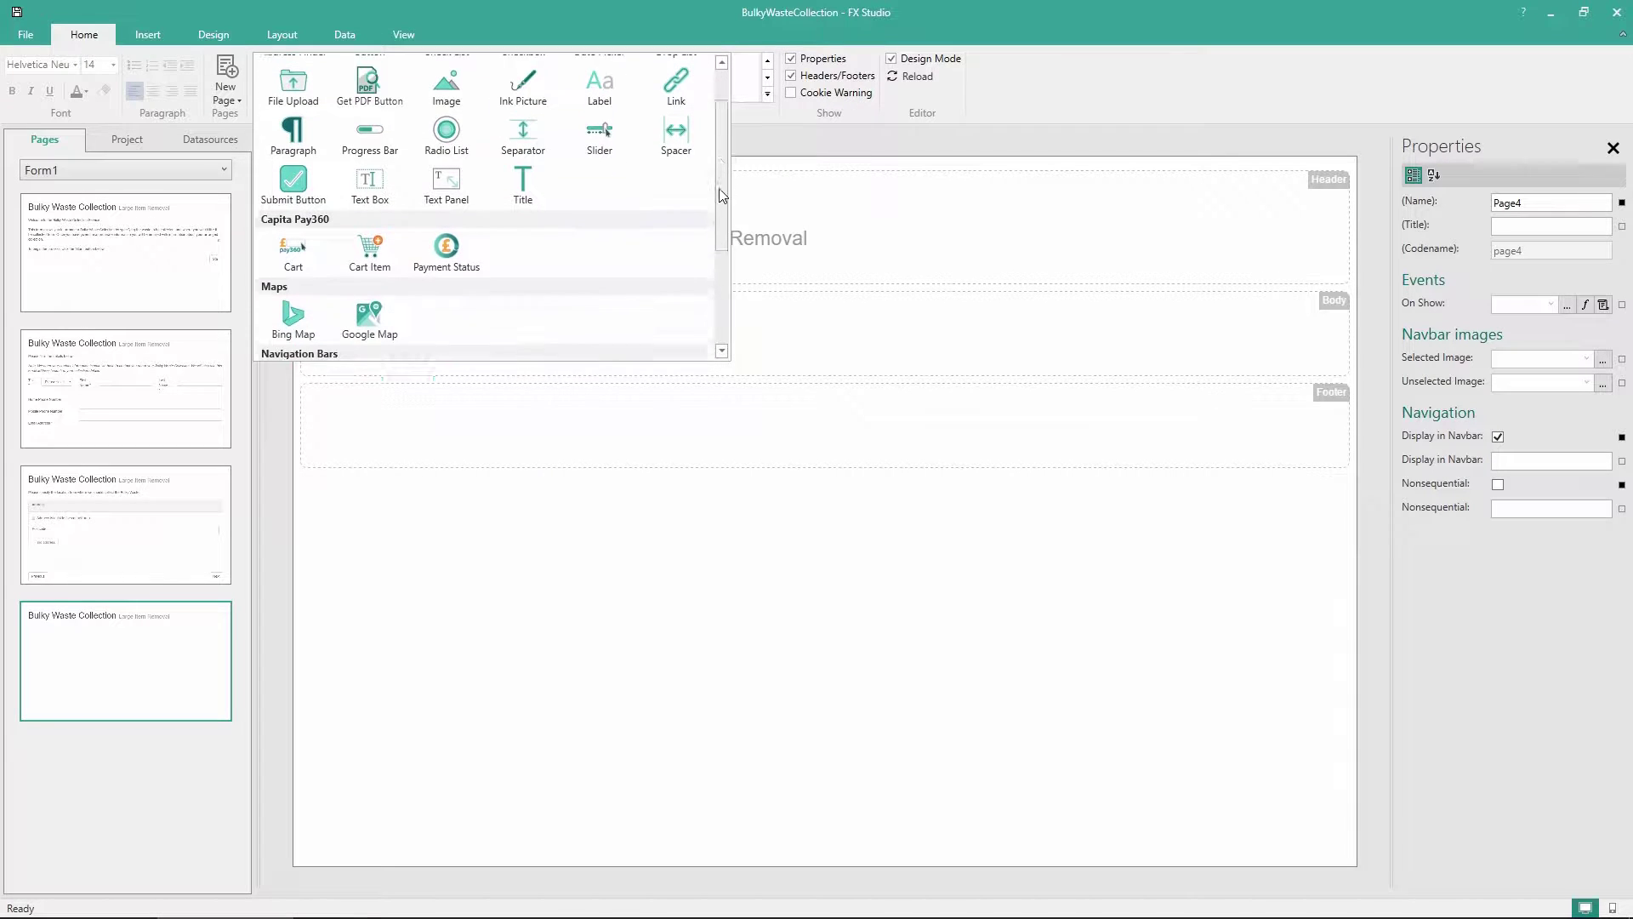
left_click_drag(721, 194, 719, 284)
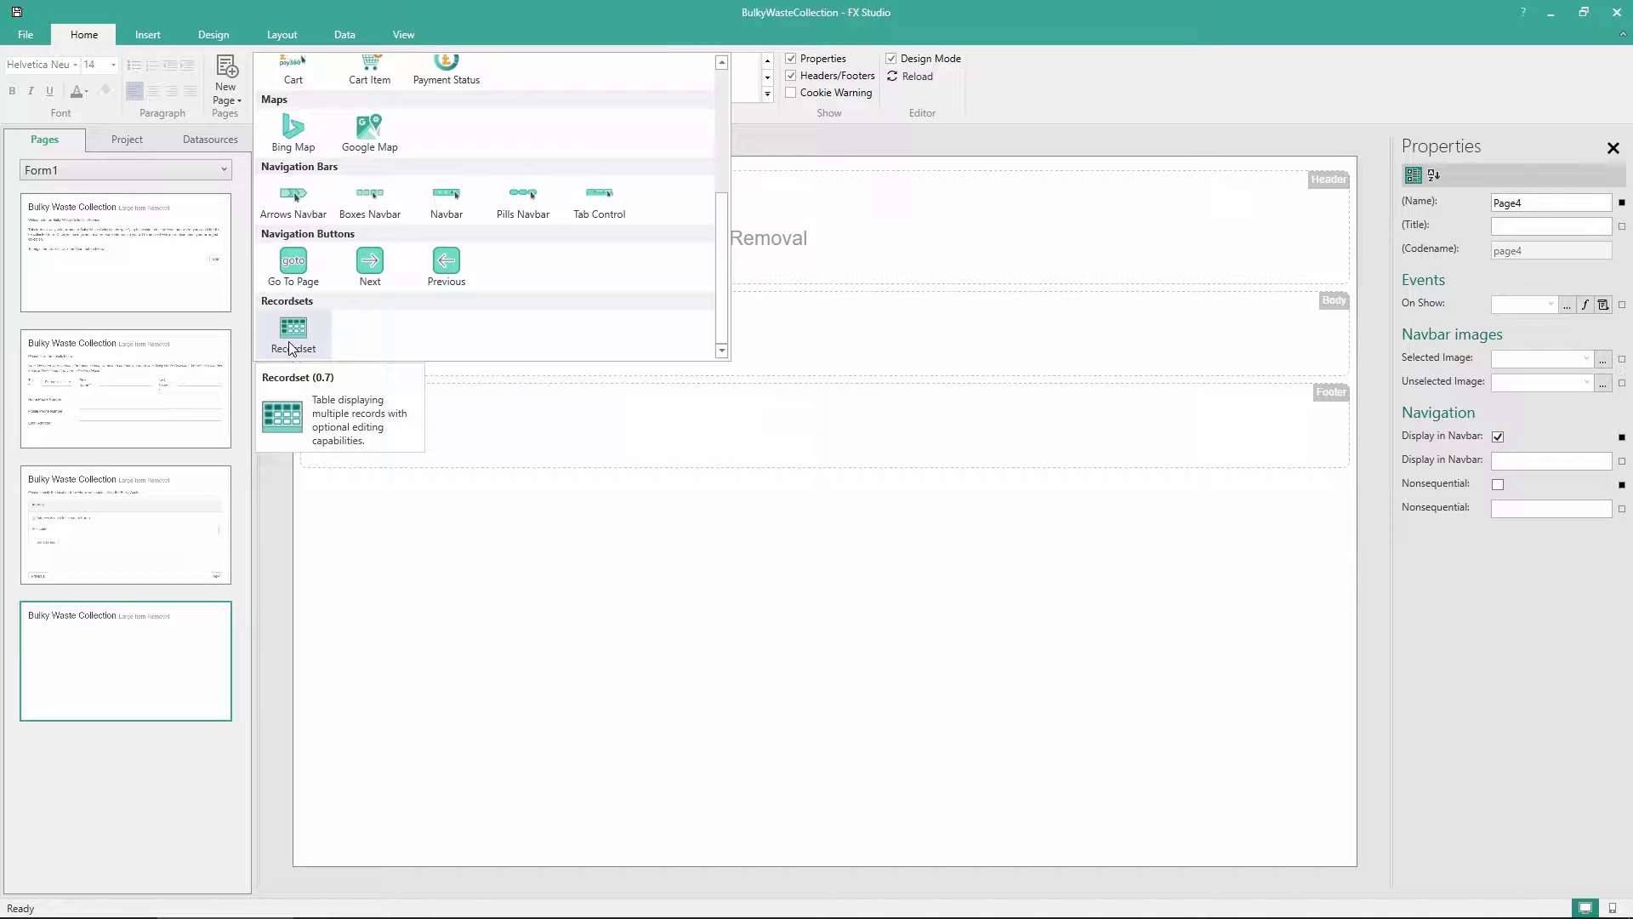
left_click_drag(290, 347, 482, 351)
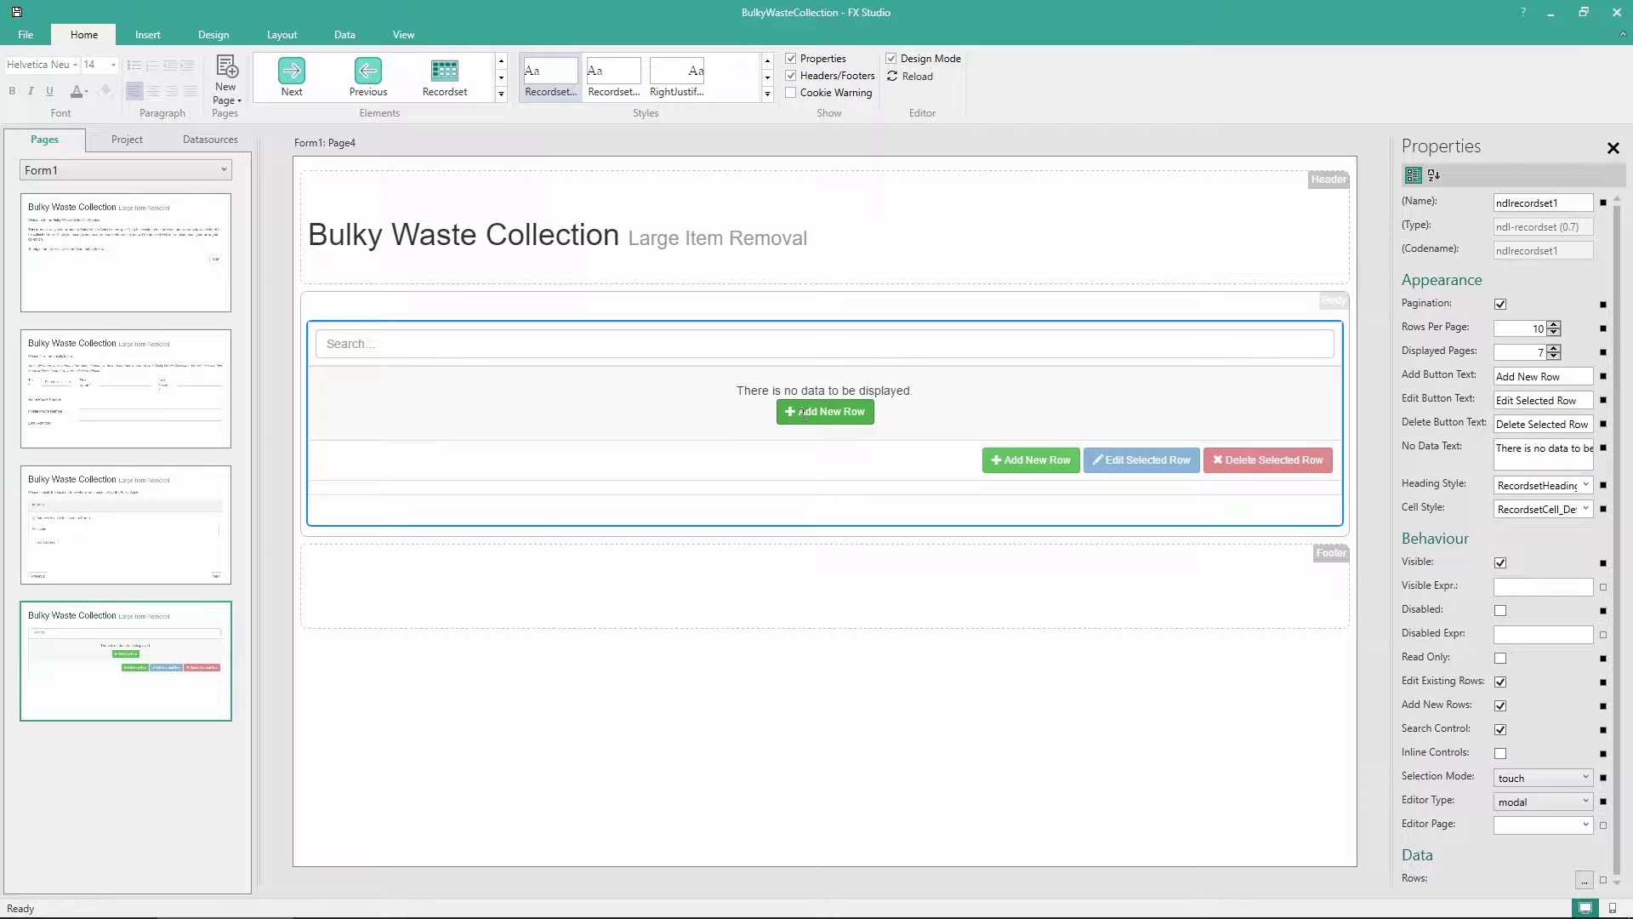
Label the add-row button 'Add Item' and paste in a longer empty-table message
left_click(866, 414)
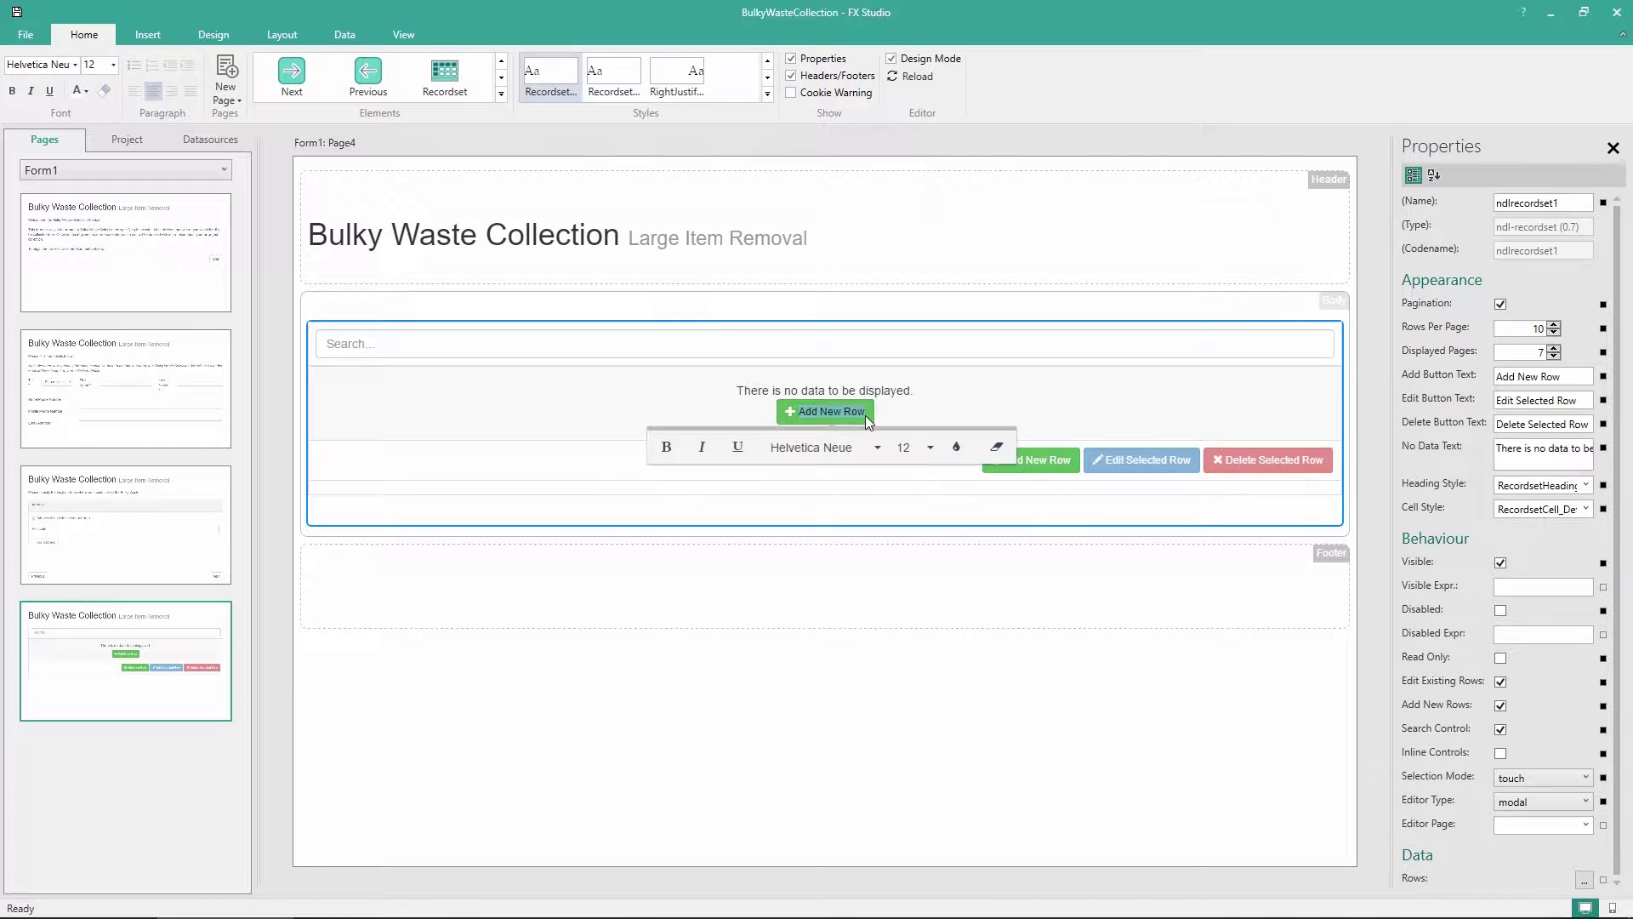
type("Add Item")
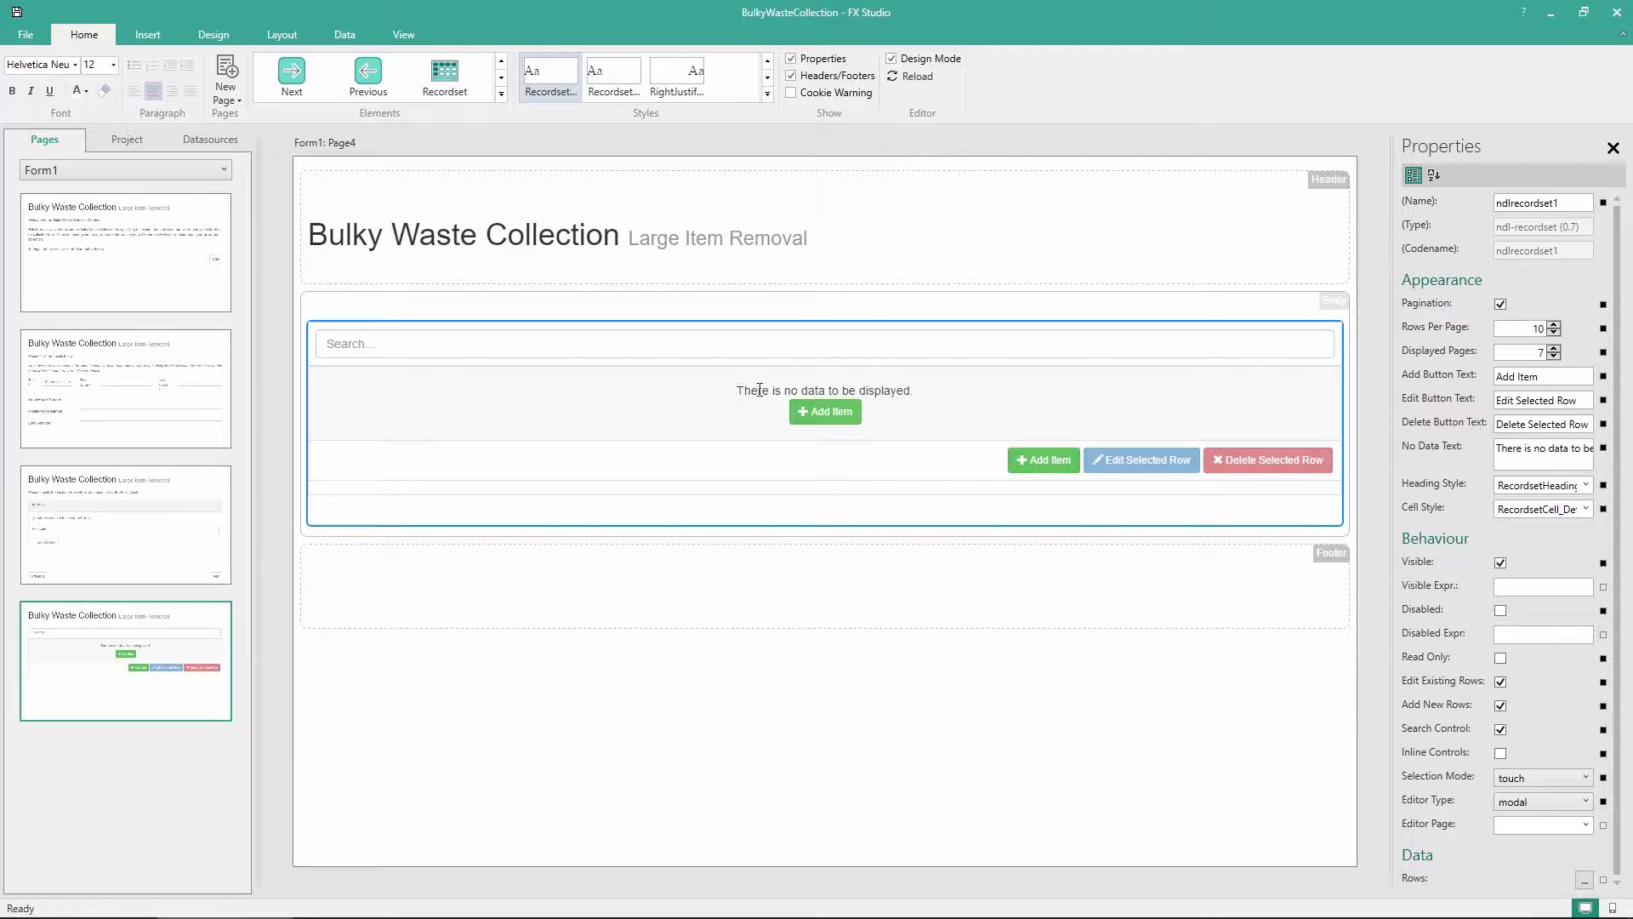
triple_click(818, 391)
type("You have not yet added any items. Click the 'Add Item' button below to add an item for collection.")
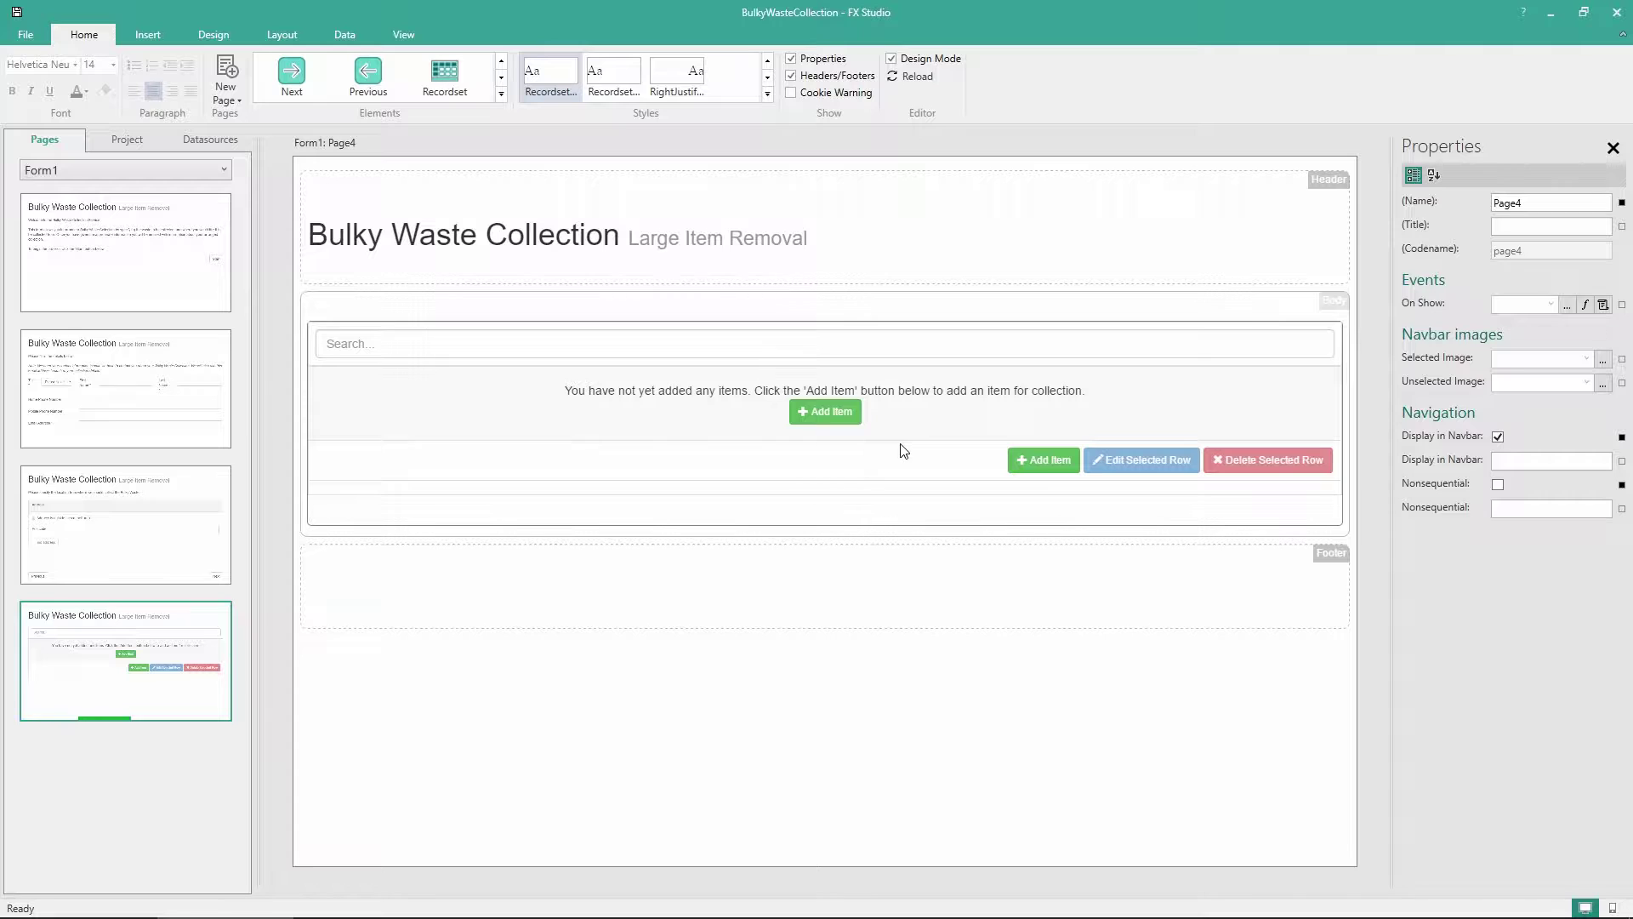
Uncheck Search Control on the item table to remove its search box
left_click(764, 521)
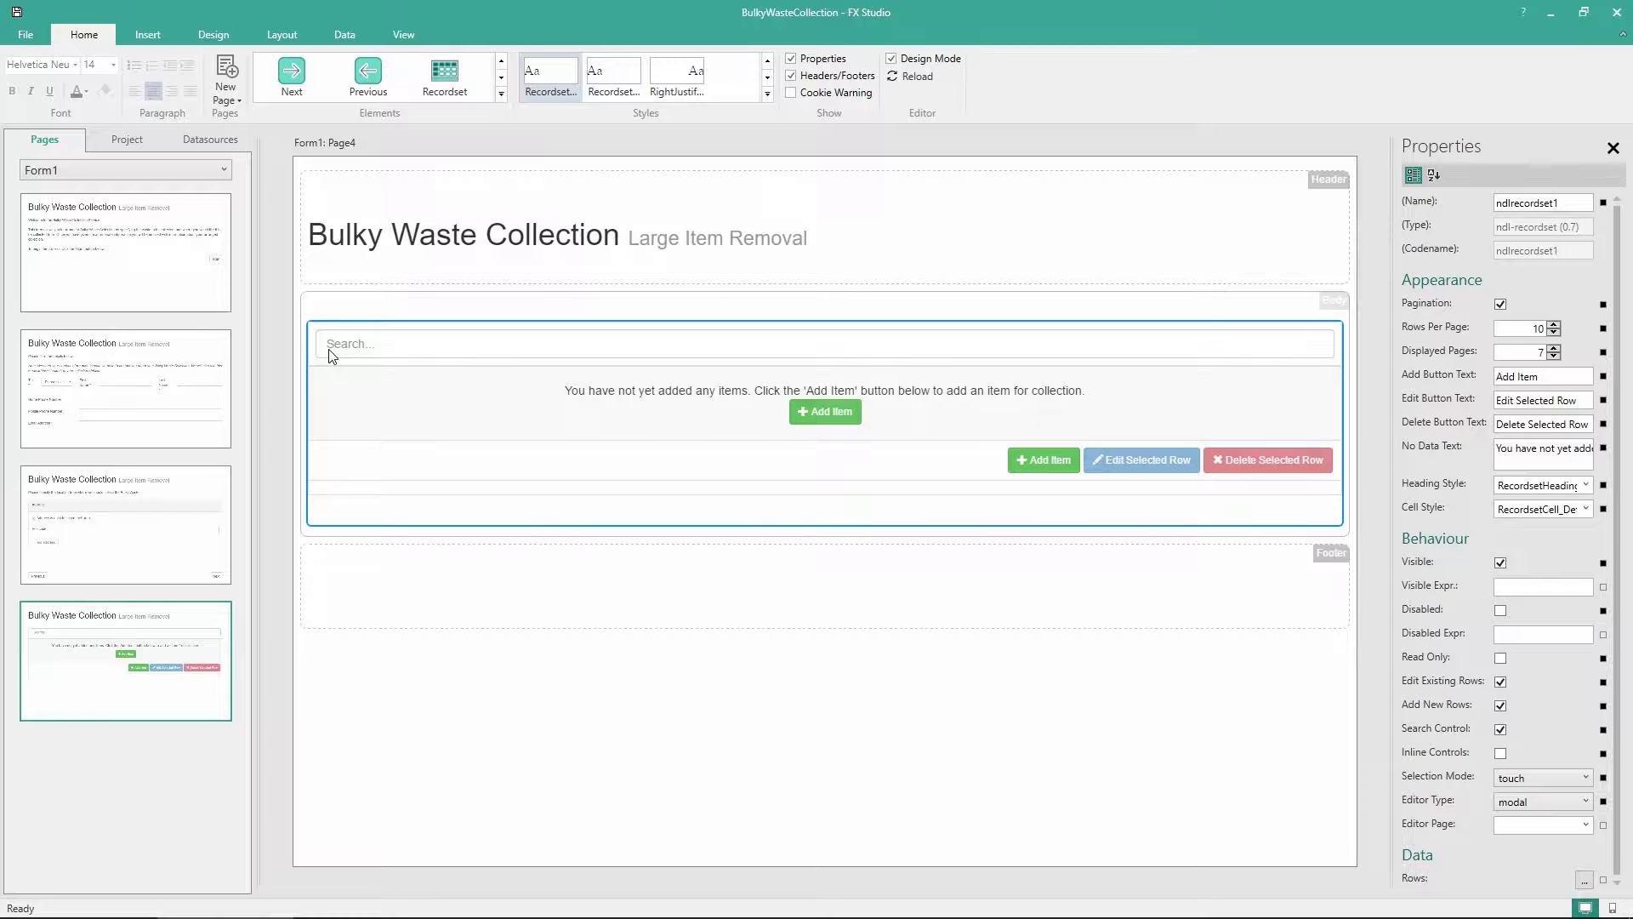
left_click(1499, 731)
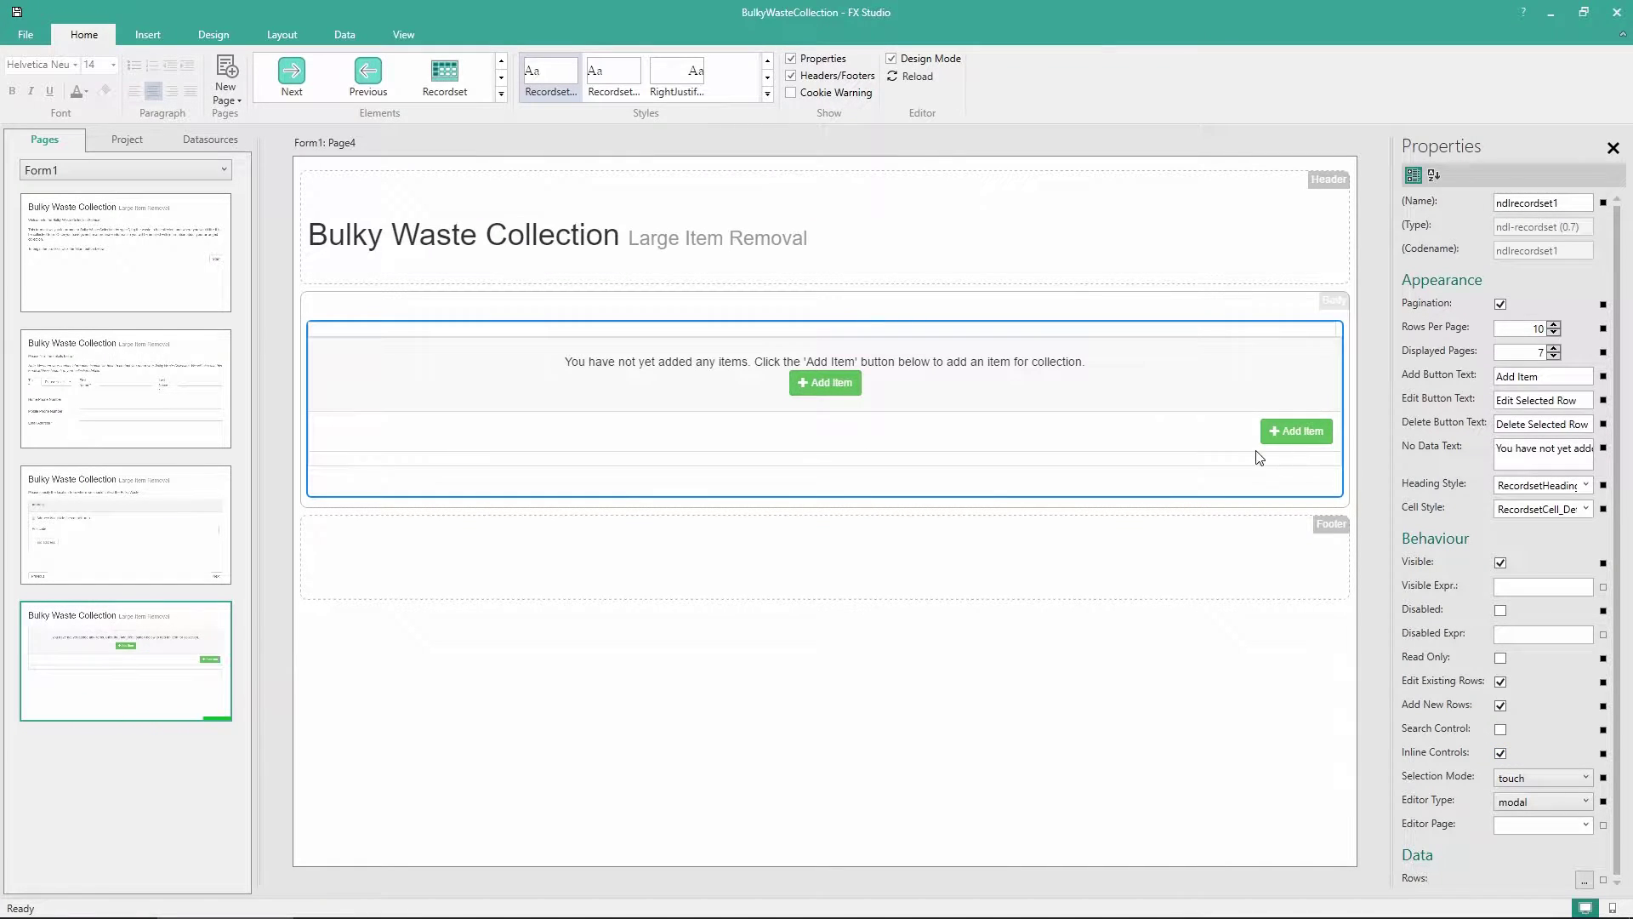
left_click(1170, 689)
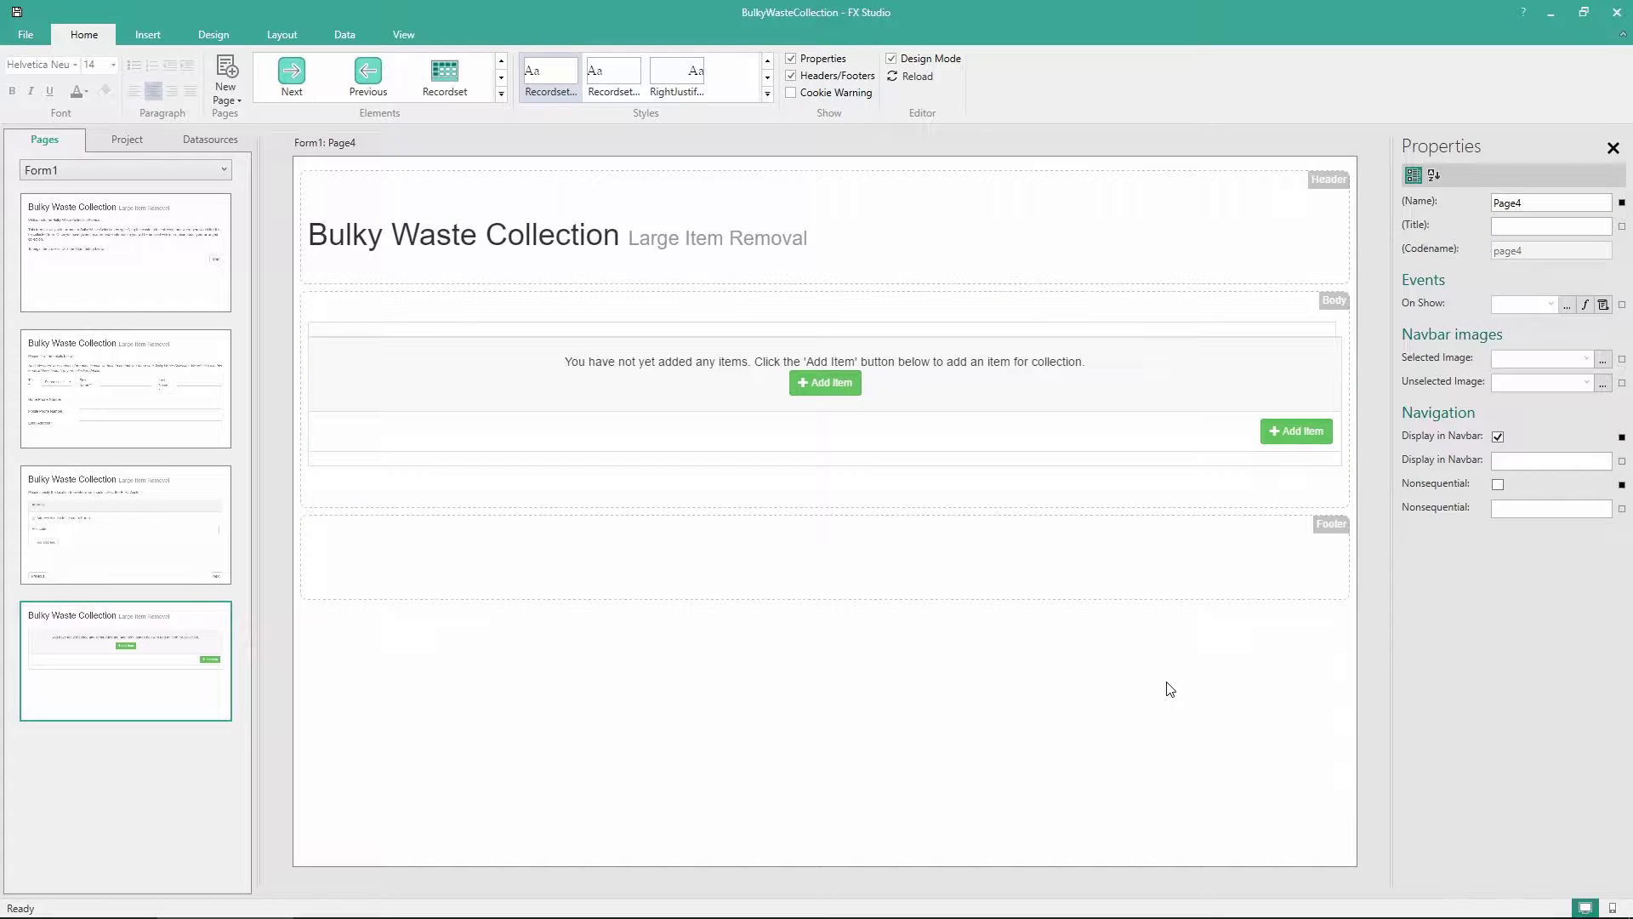
left_click(1018, 450)
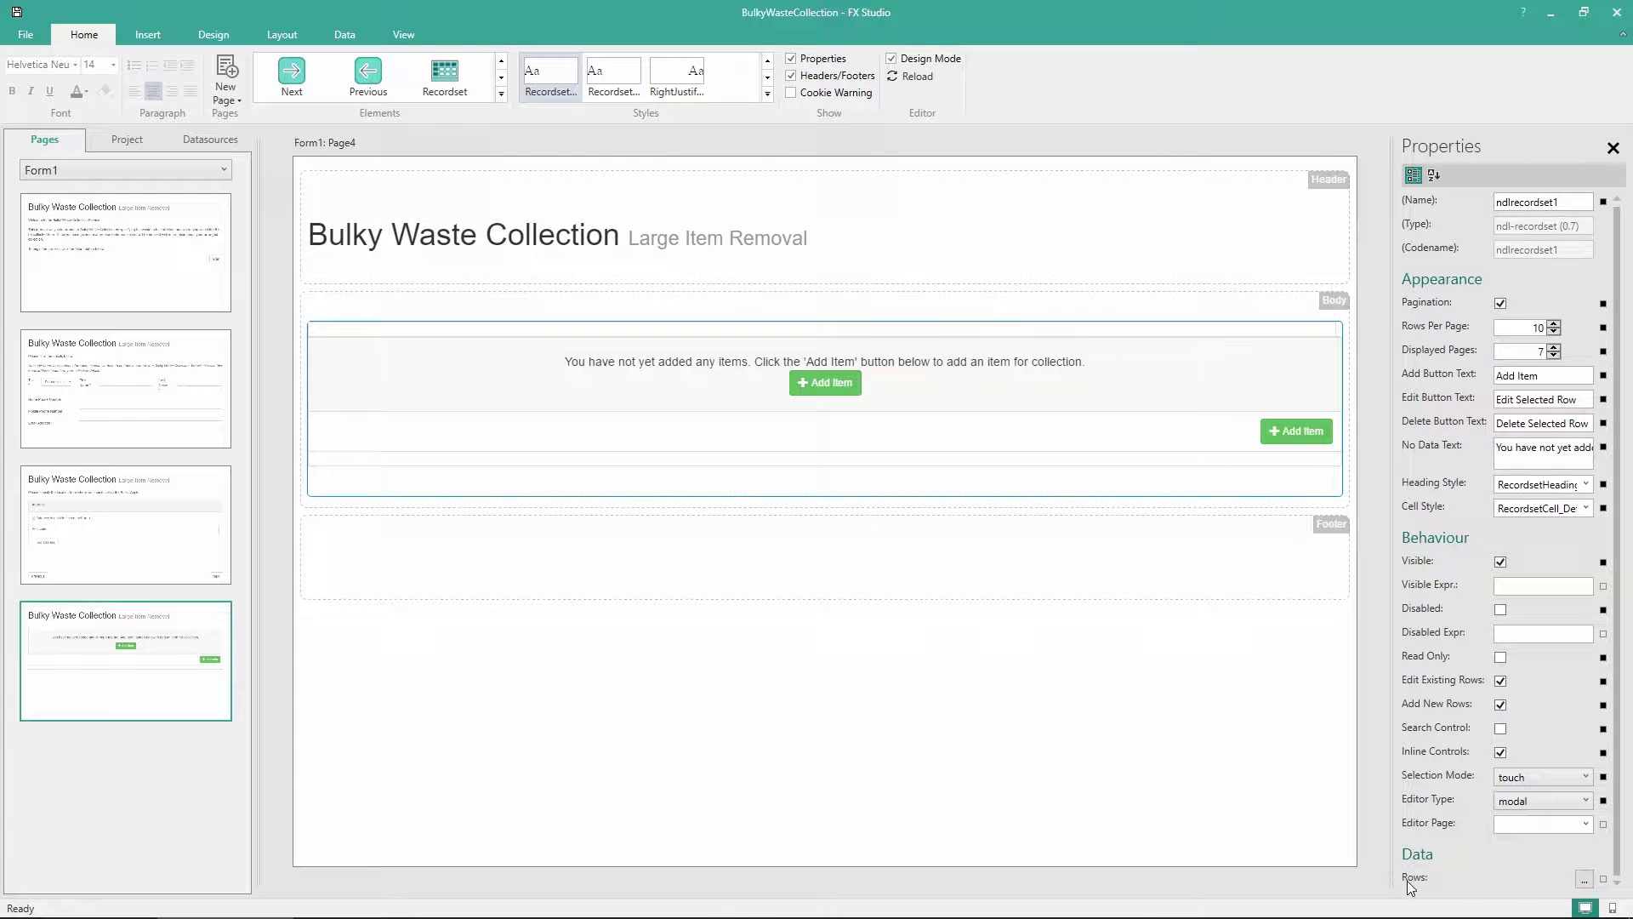
Define static rows for the item table and add four columns
left_click(1584, 878)
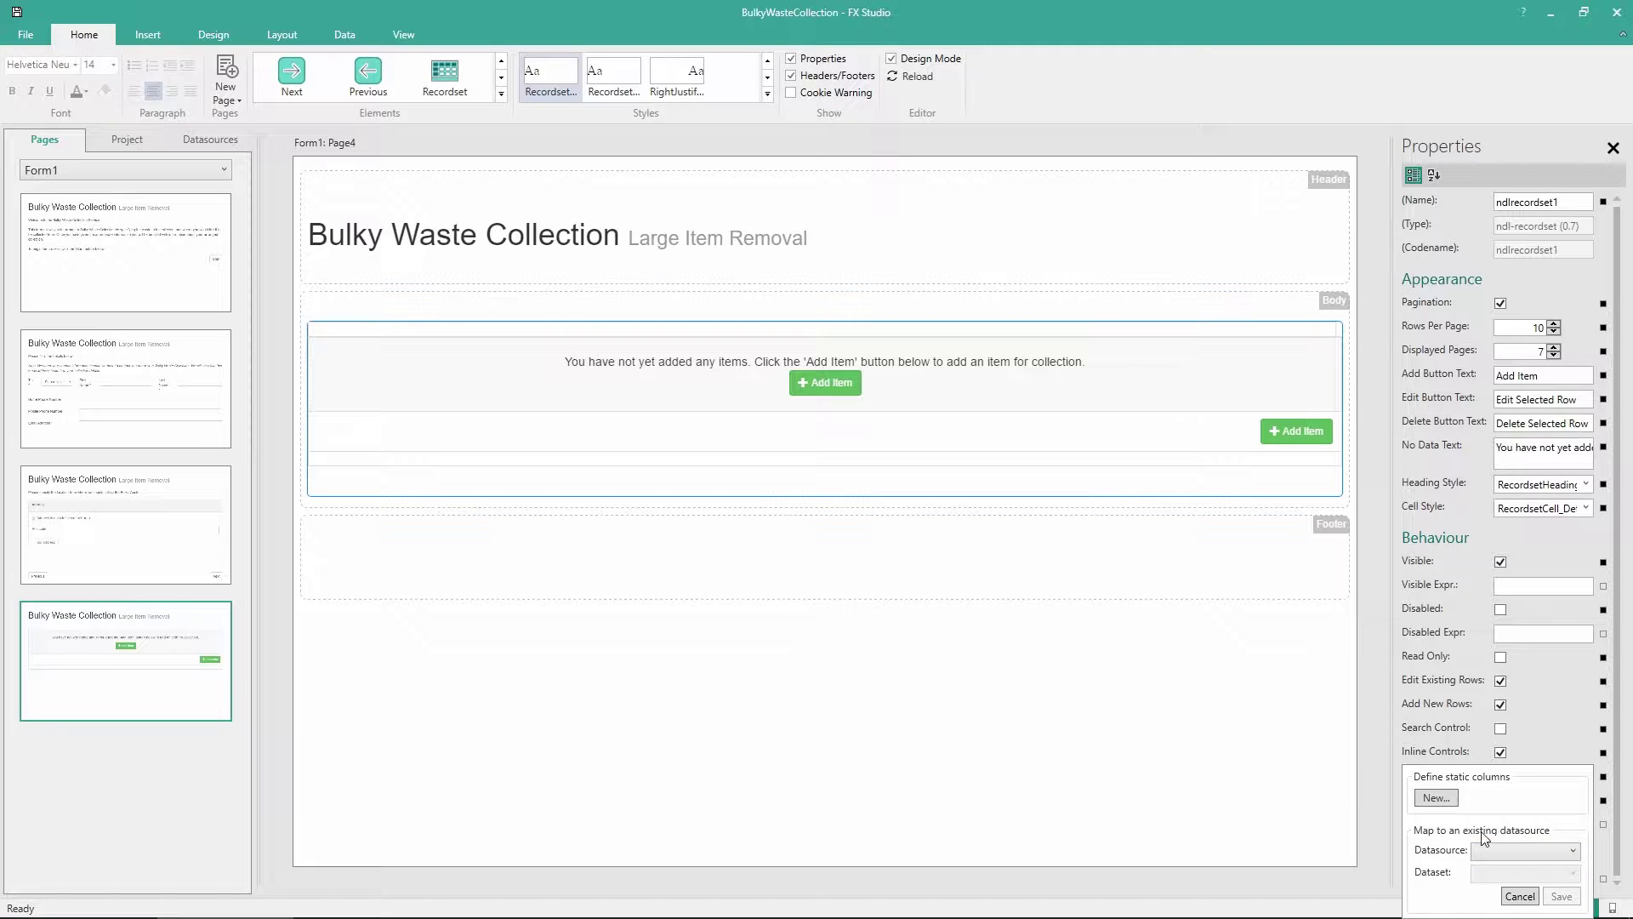
left_click(1435, 798)
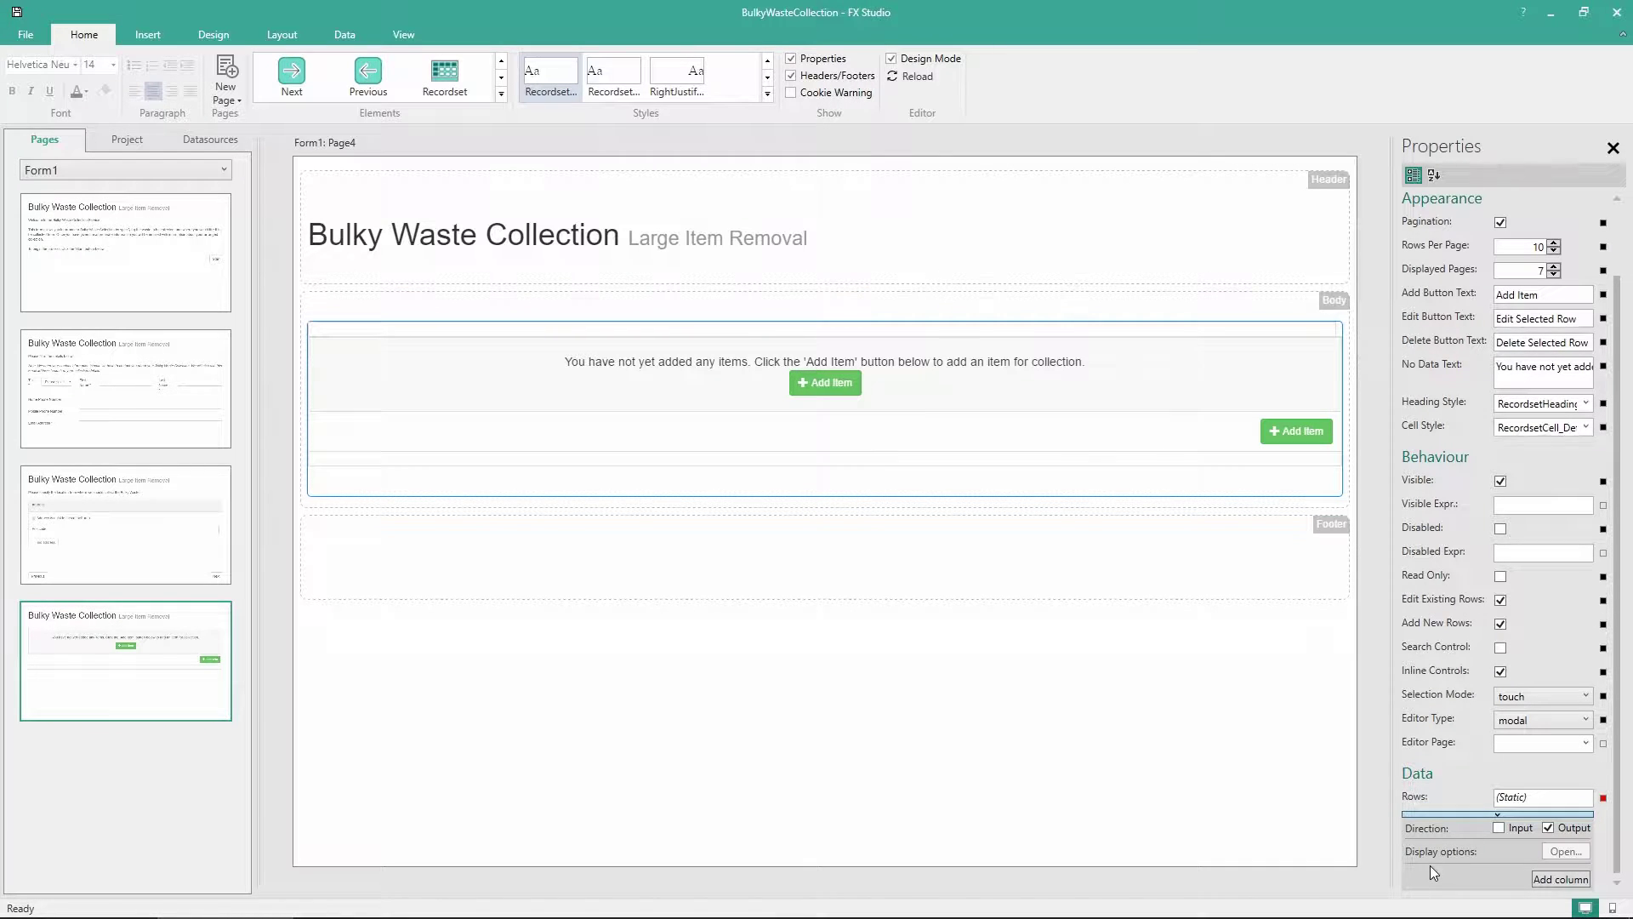
left_click(1547, 881)
left_click(1552, 883)
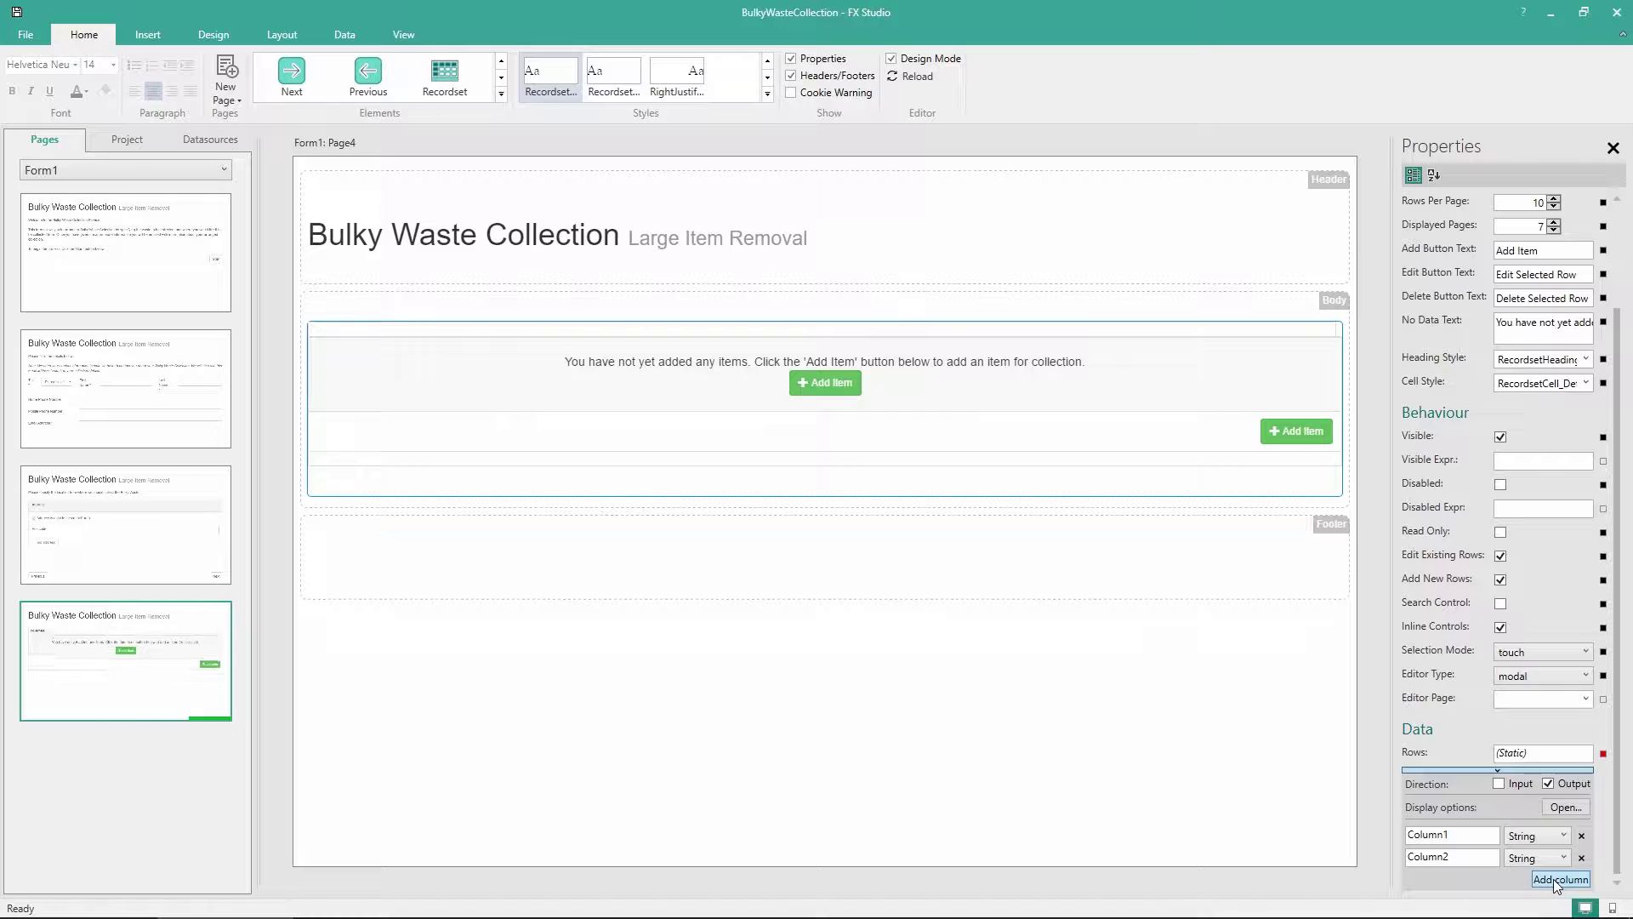
left_click(1557, 881)
left_click(1557, 881)
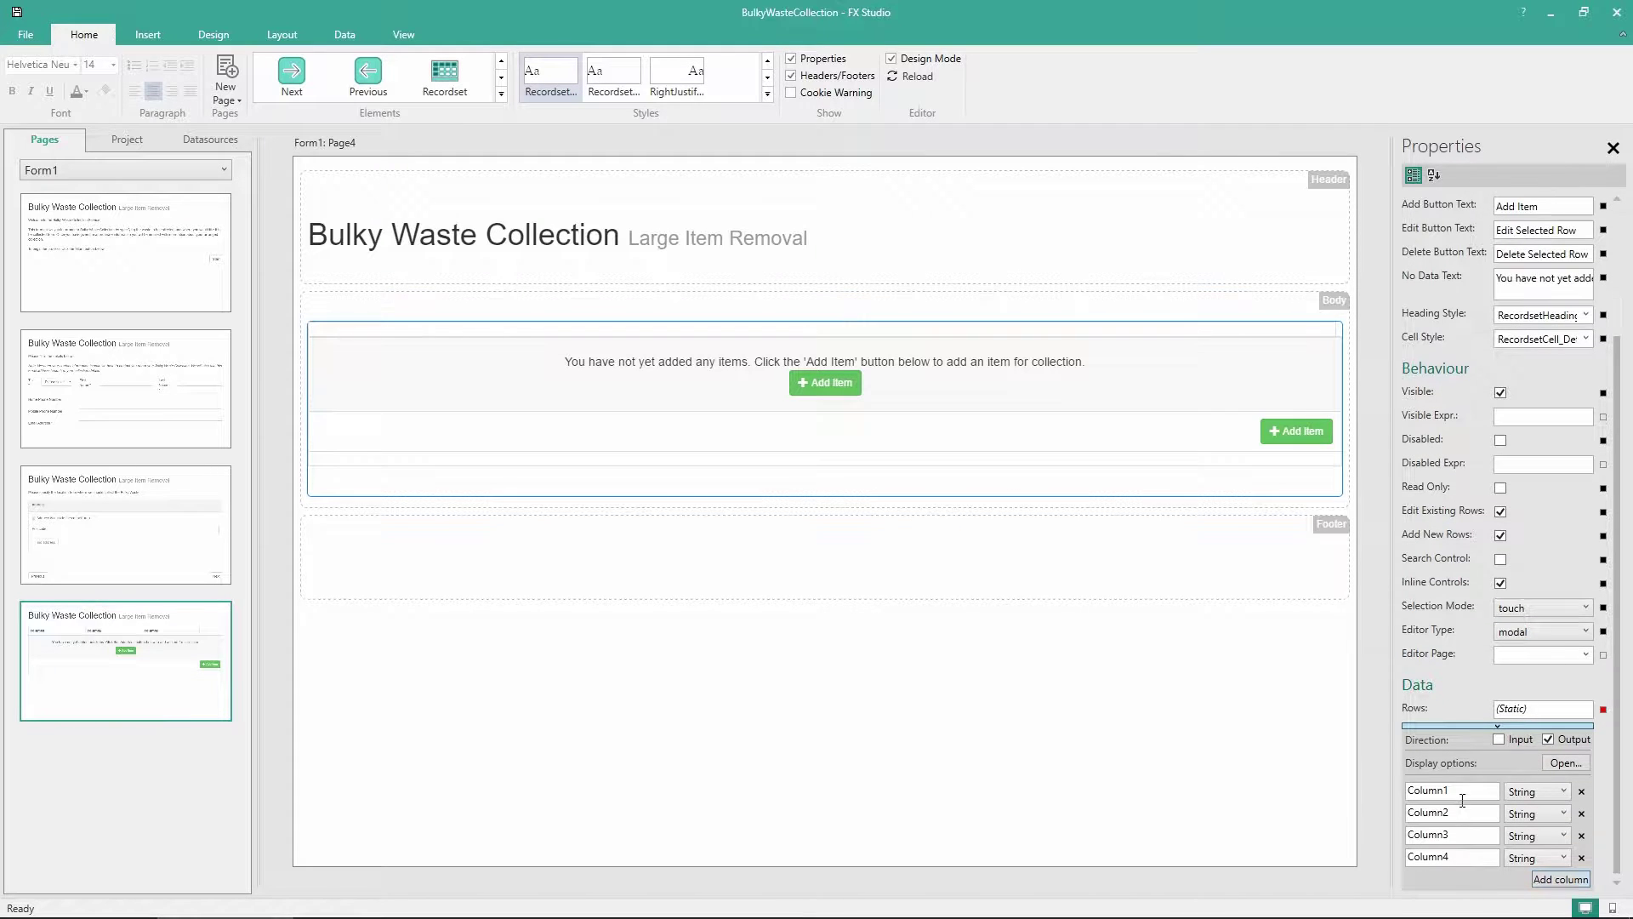
Name the four columns name, description, quantity and recycle
left_click_drag(1462, 791, 1355, 784)
type("name")
key("Tab")
type("description")
key("Tab")
type("quantity")
key("Tab")
type("recycle")
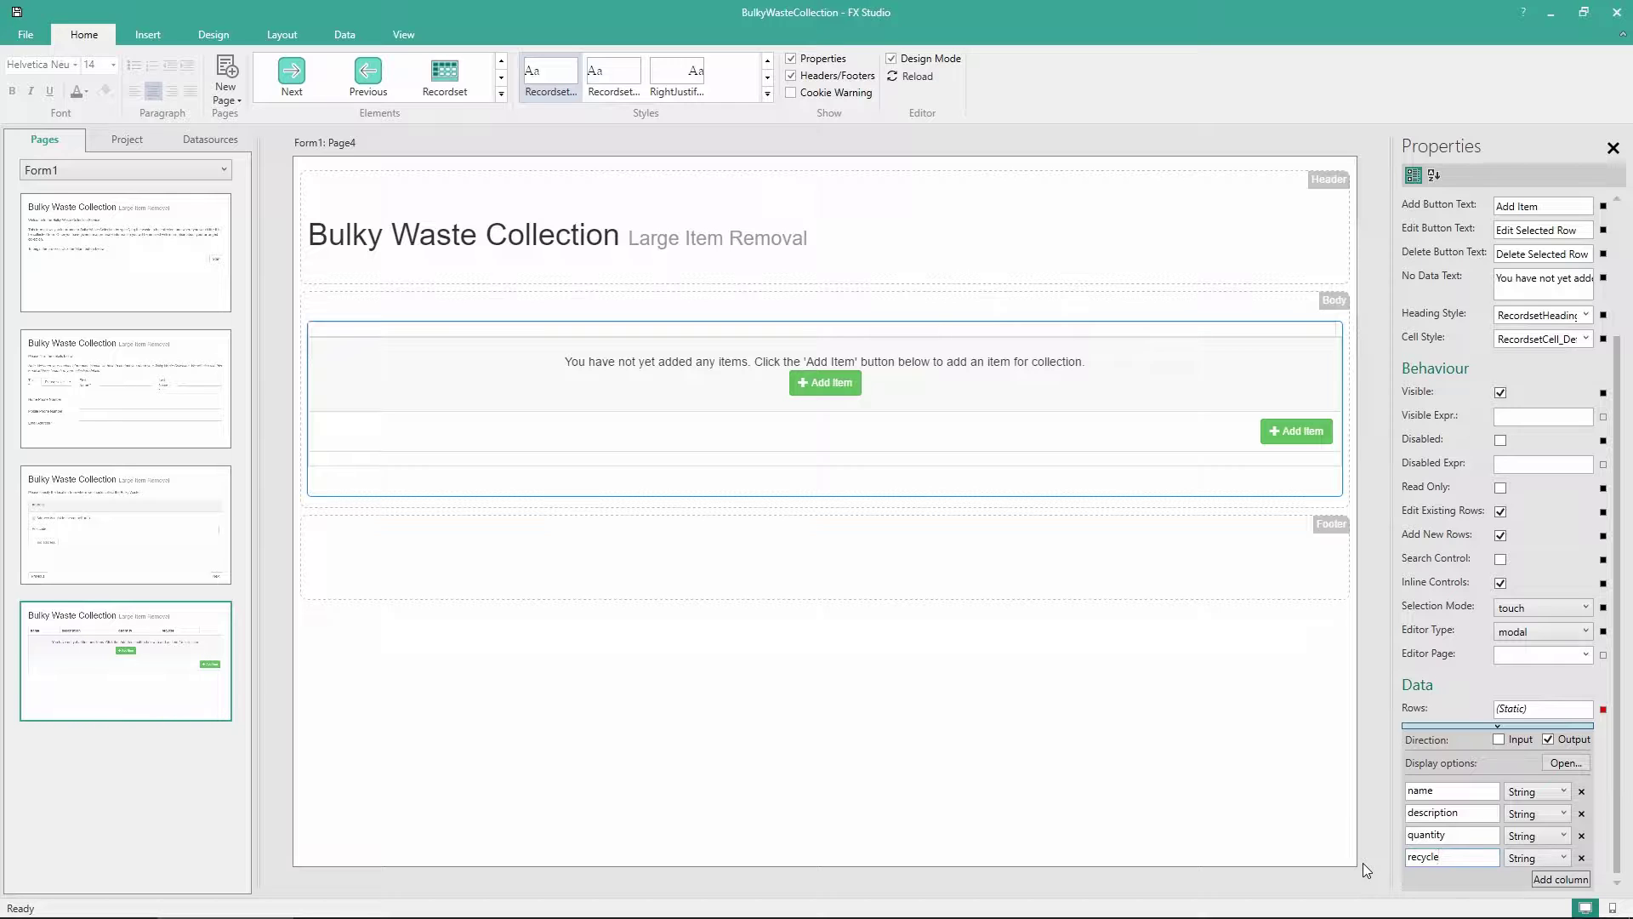
Make quantity an Int32 column and recycle a Boolean column, then reload the preview
left_click(1525, 839)
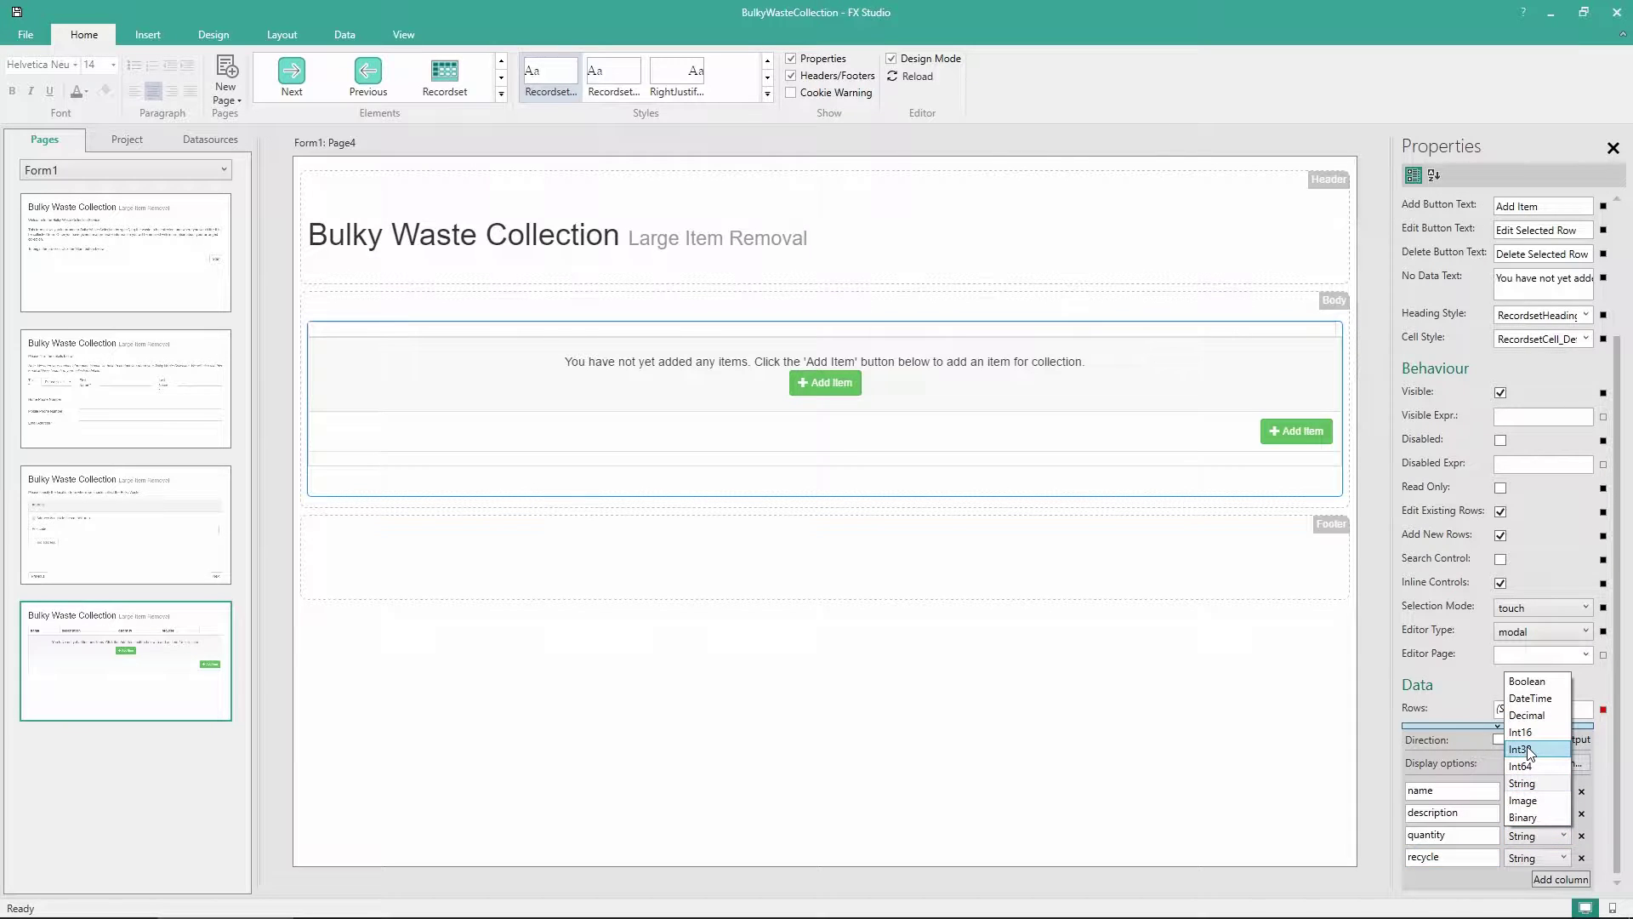
left_click(1531, 750)
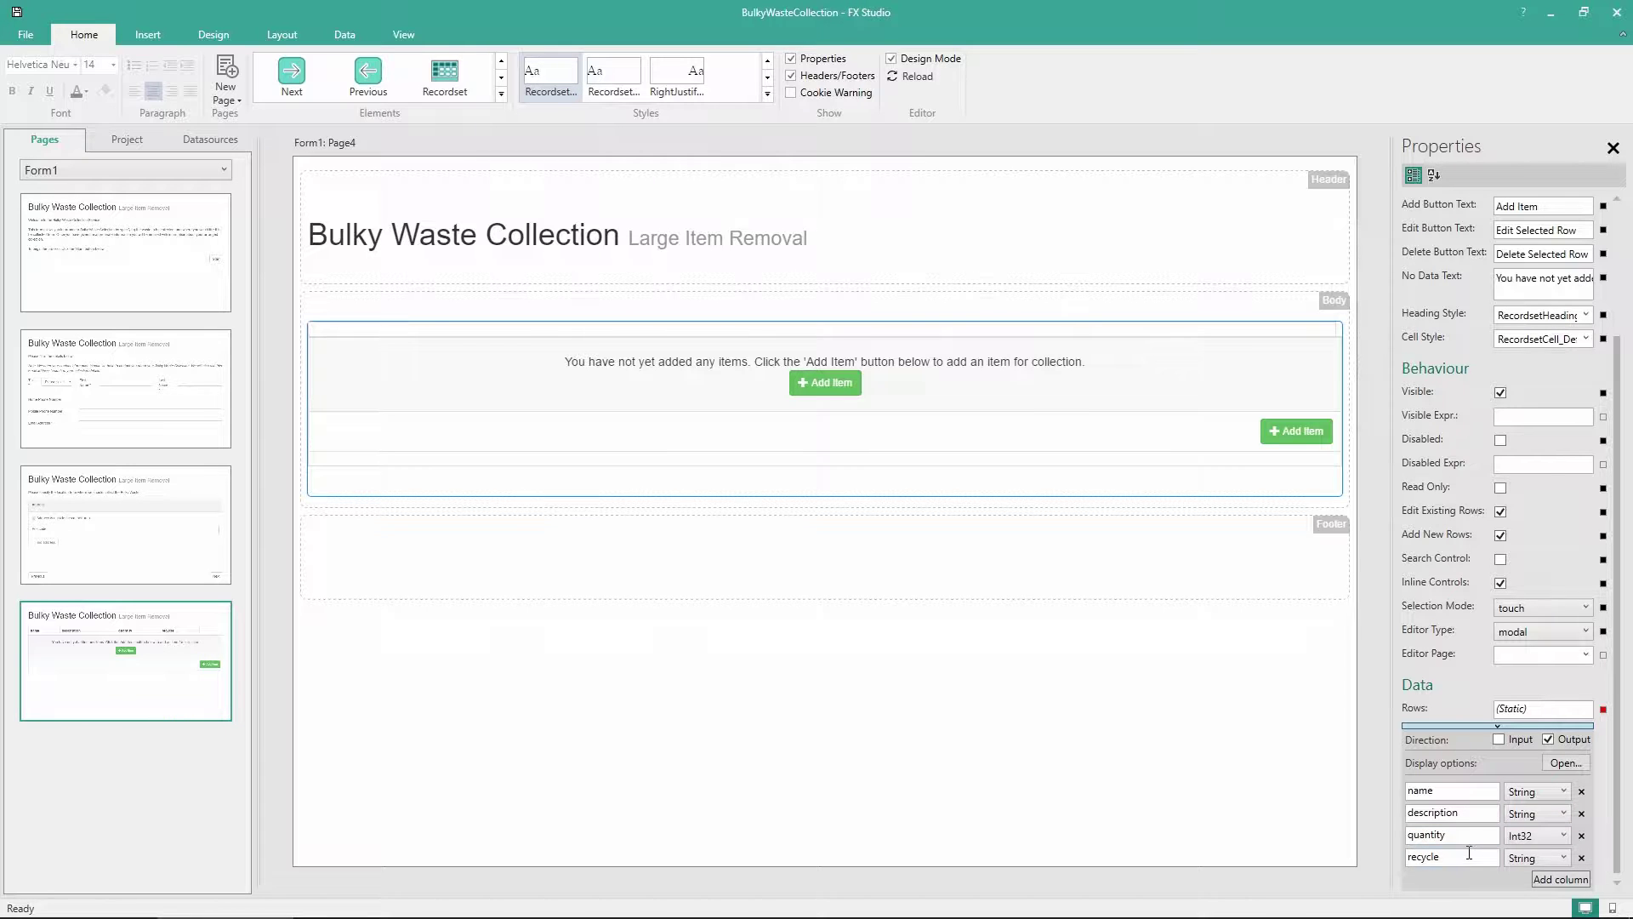
left_click(1529, 858)
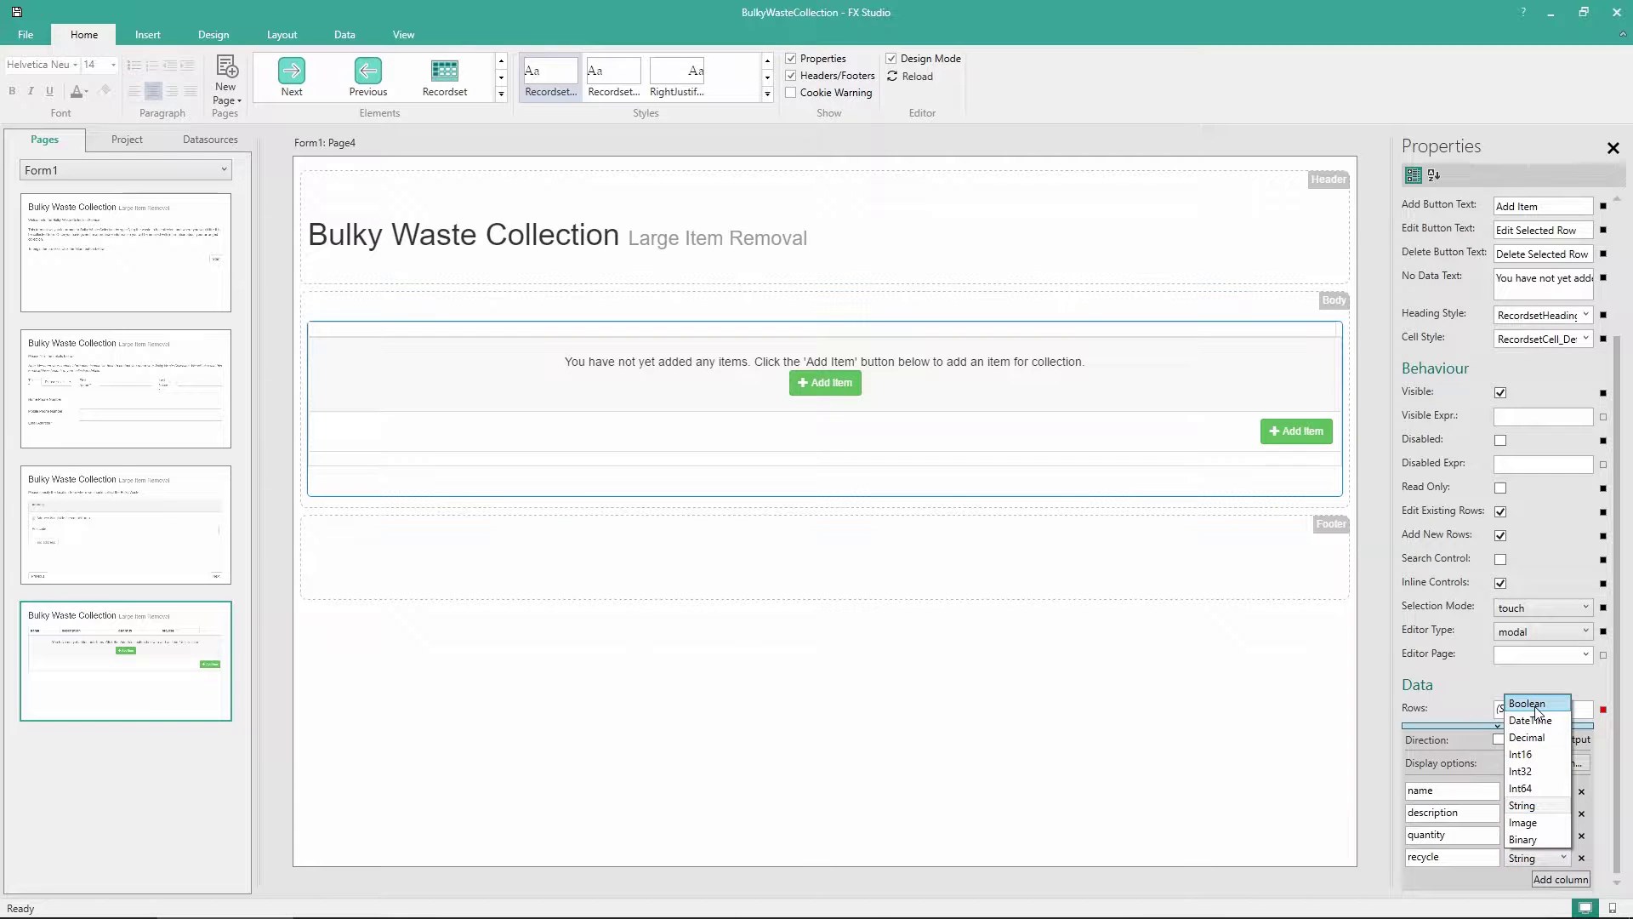
left_click(1527, 703)
left_click(912, 75)
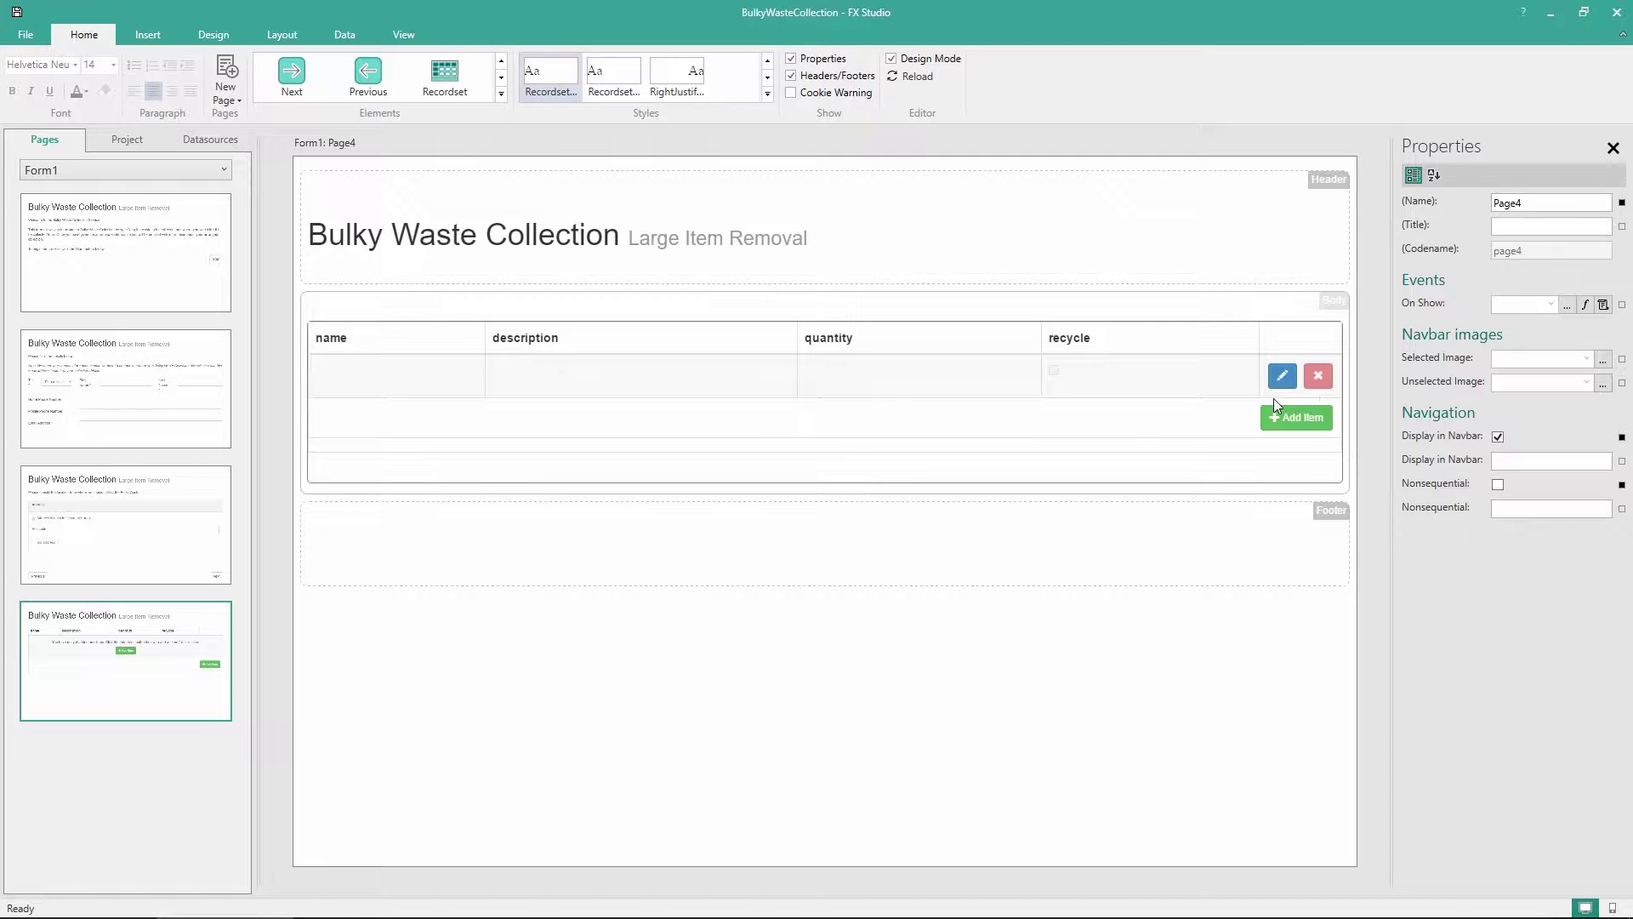
Give the name and description columns the display names Name and Description
left_click(1182, 449)
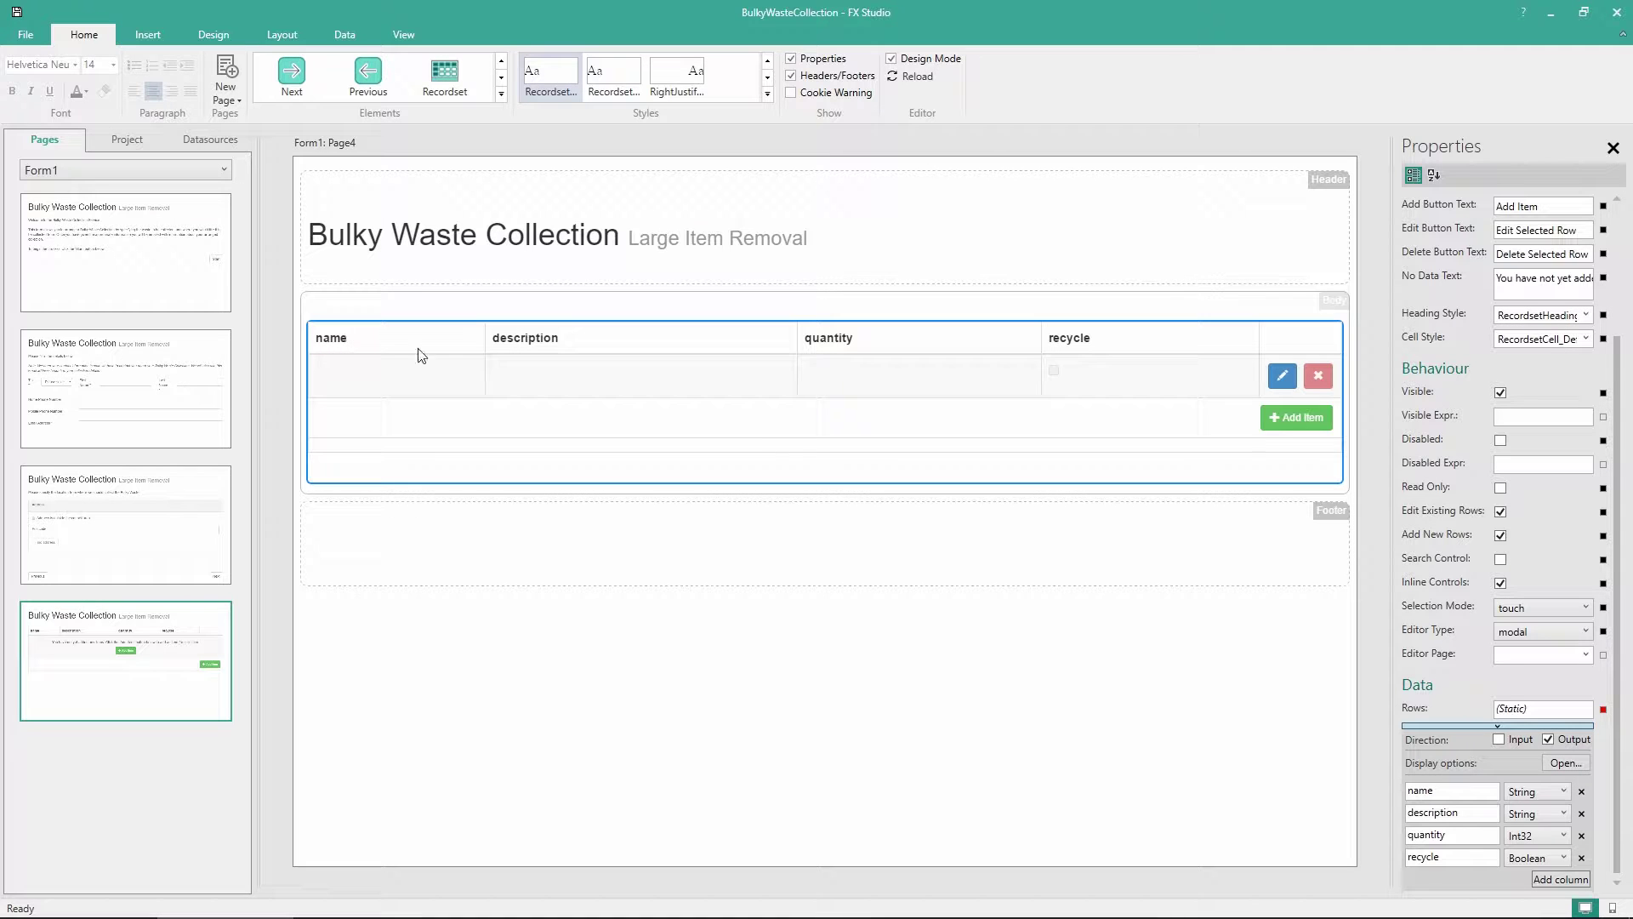
left_click(1567, 764)
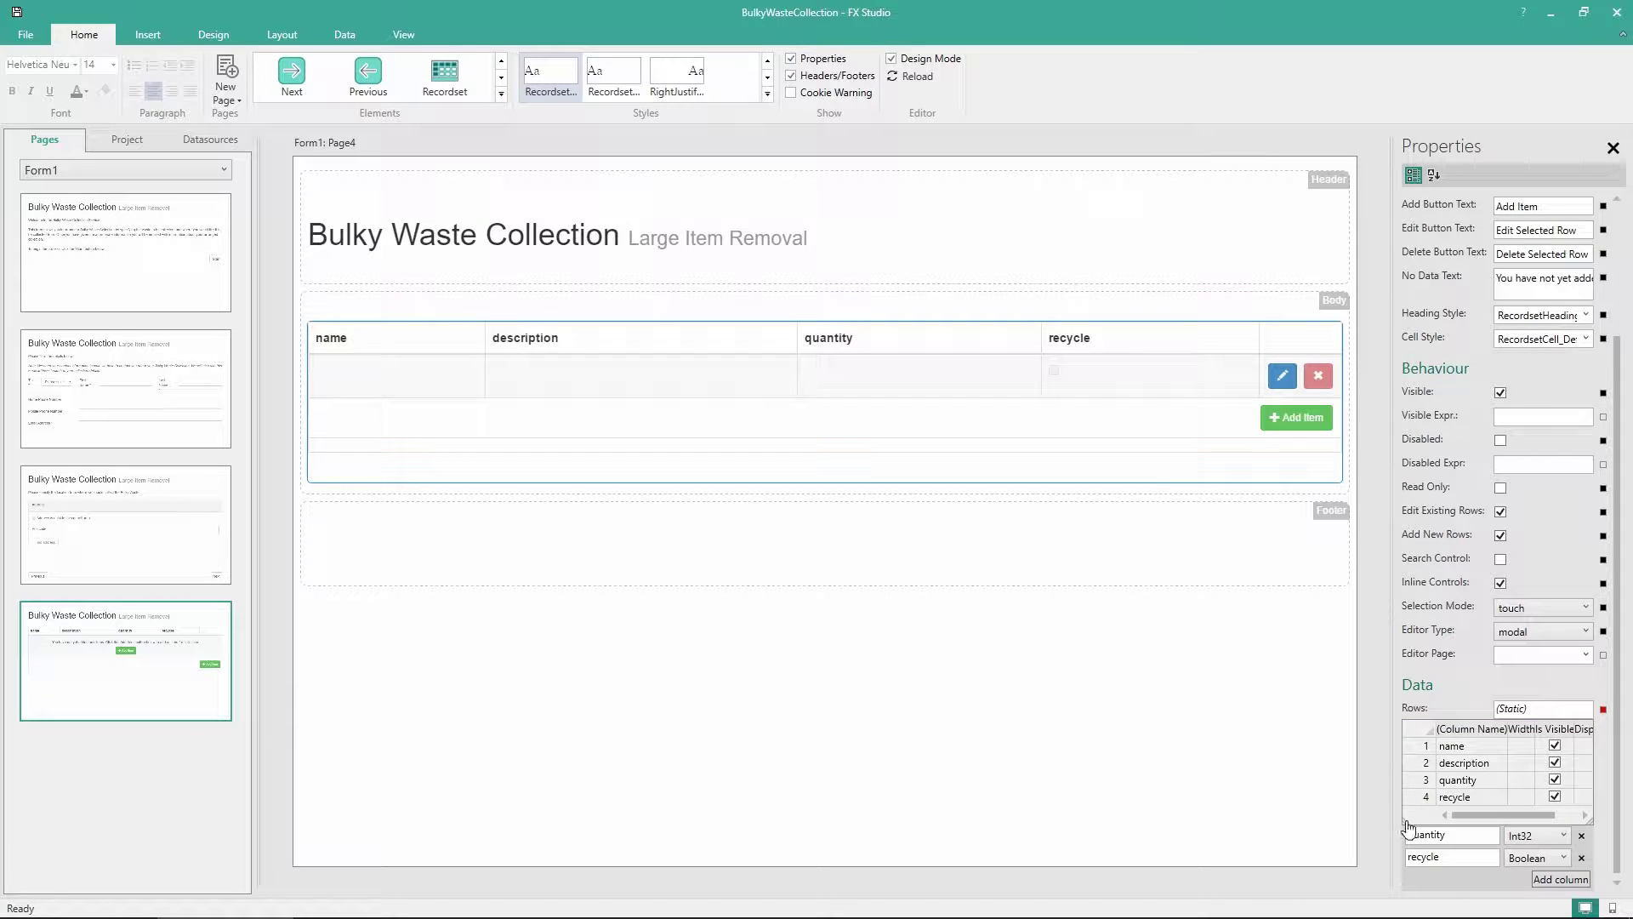
left_click_drag(1404, 830, 1177, 870)
left_click(1366, 743)
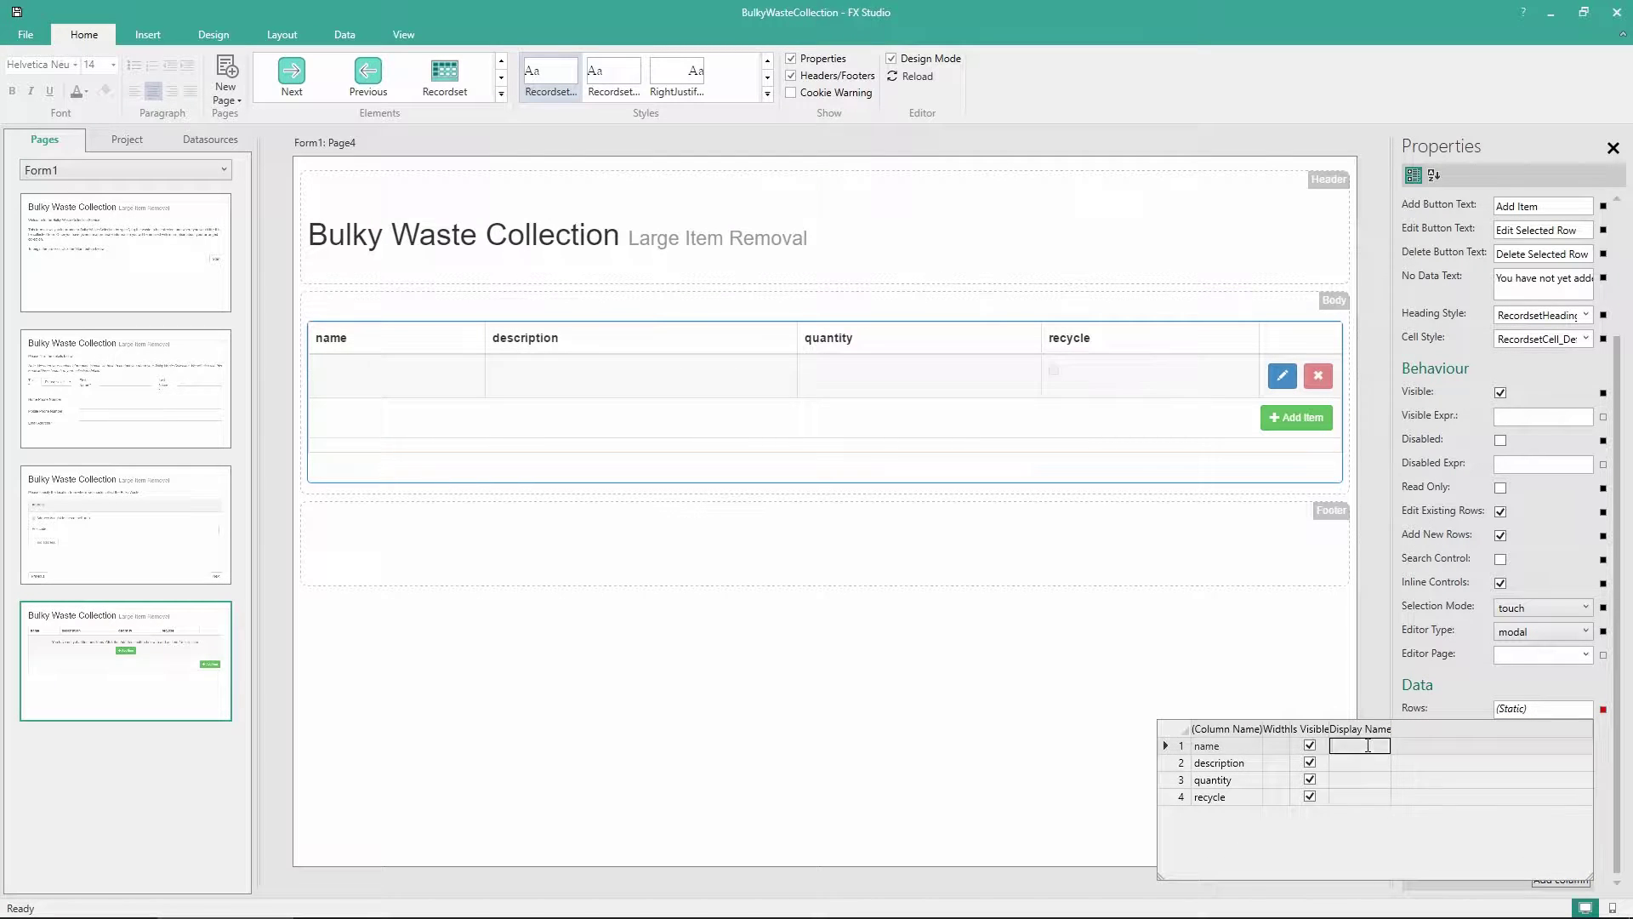
left_click(1366, 743)
type("Name")
key("Return")
left_click(1364, 762)
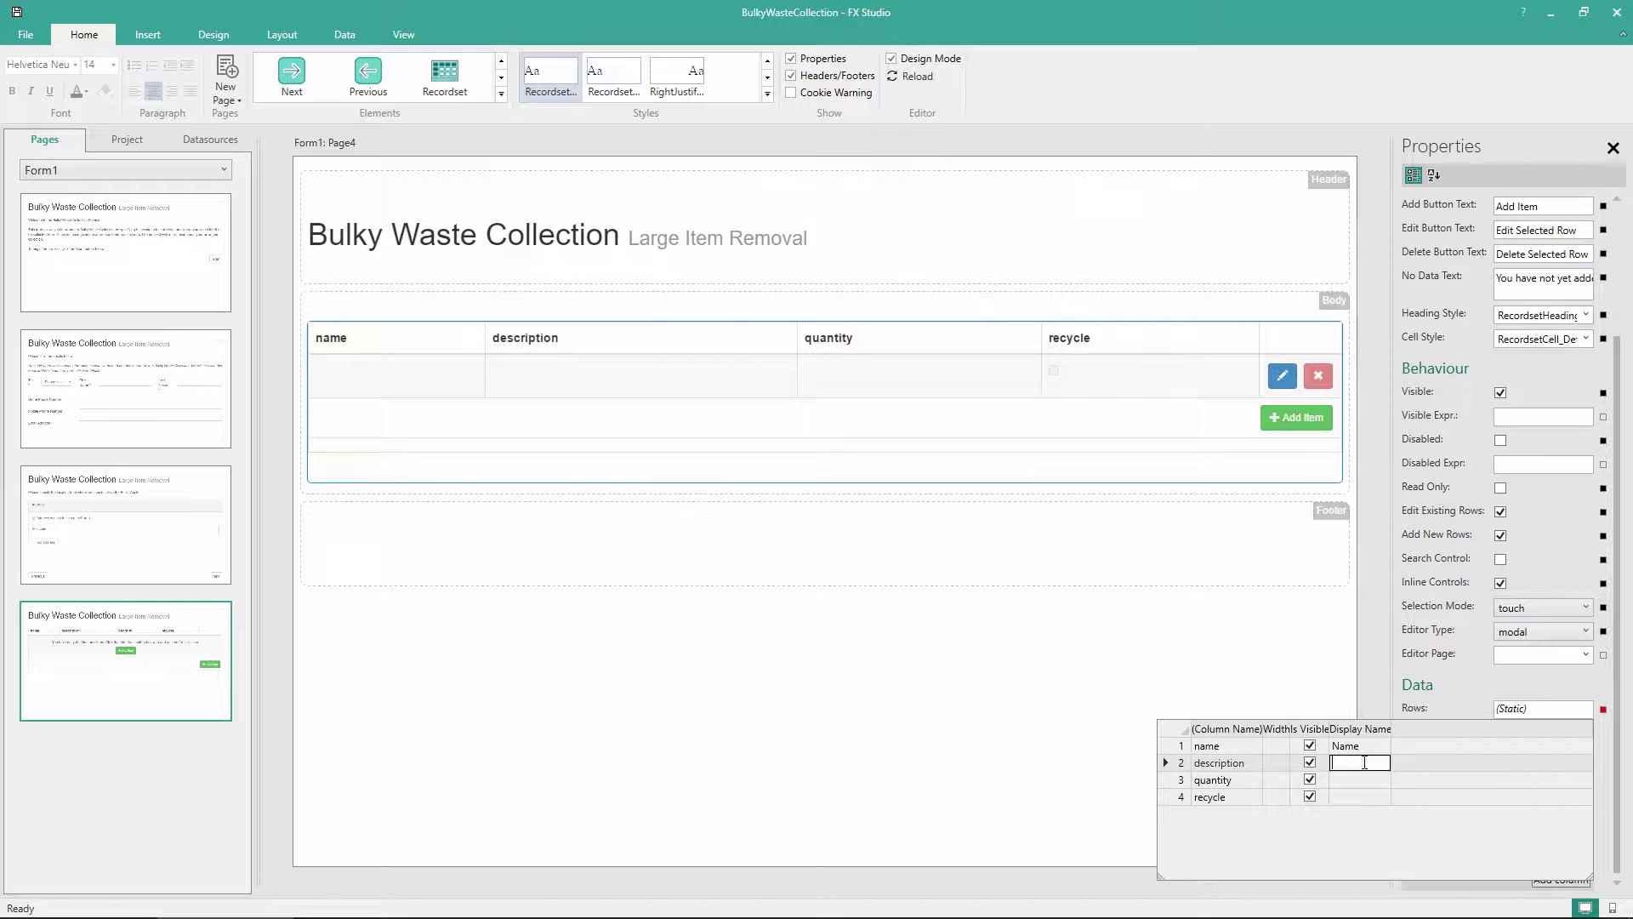
type("Description")
key("Return")
Set the Quantity and Recycle? display names, close the grid and reload the preview
left_click(1360, 780)
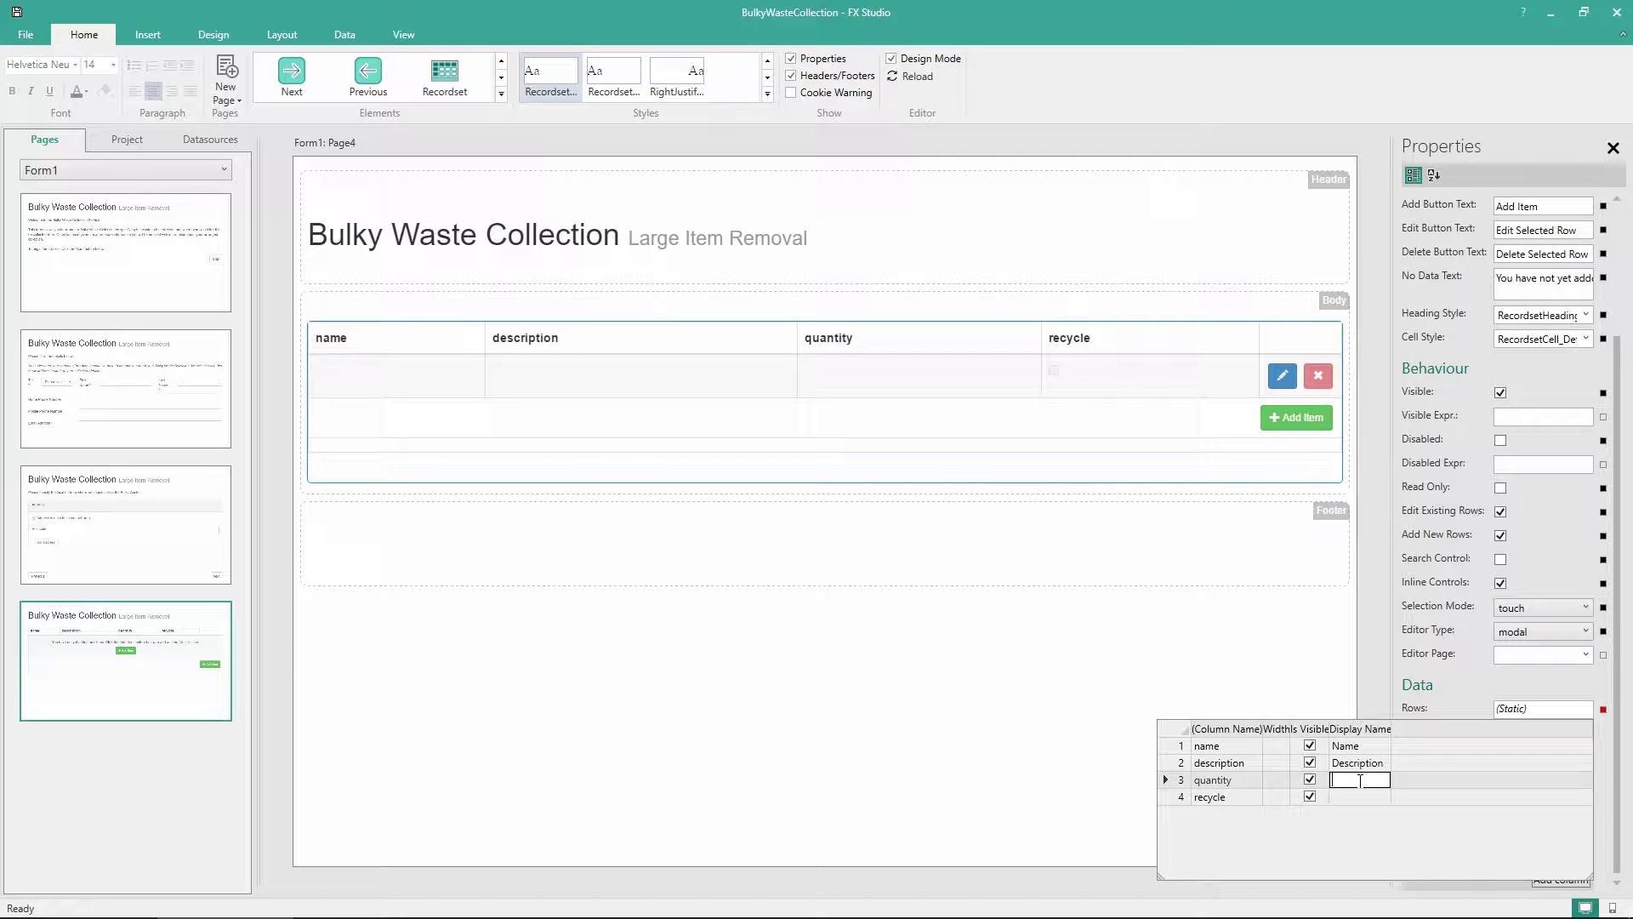
type("Quantity")
left_click(1356, 798)
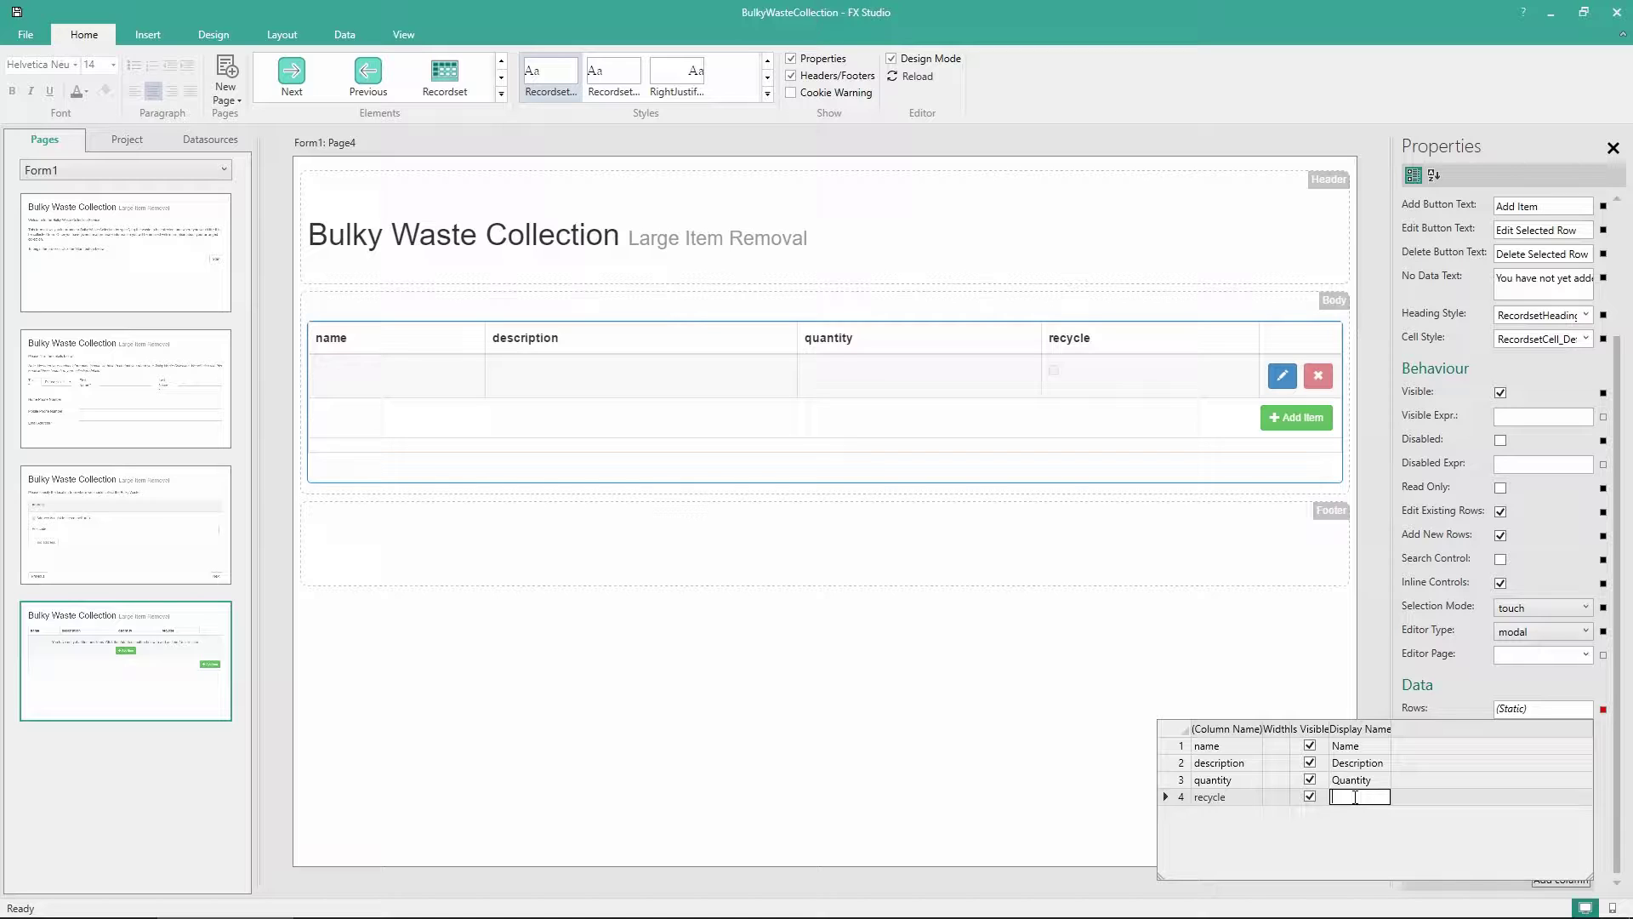
type("Recycle?")
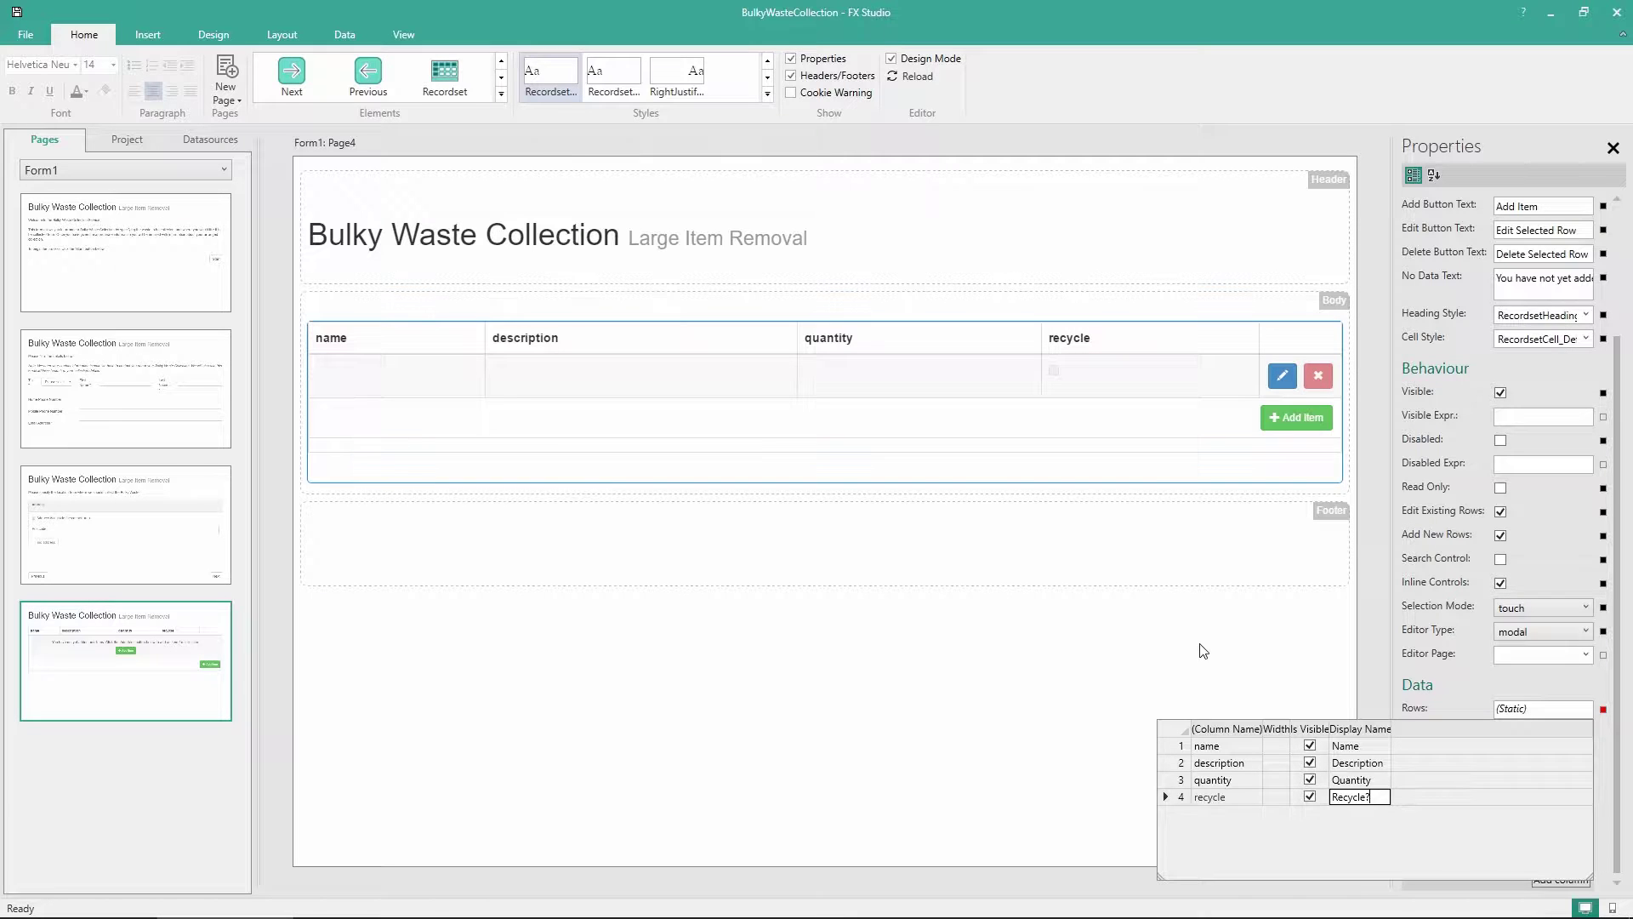
left_click(1212, 663)
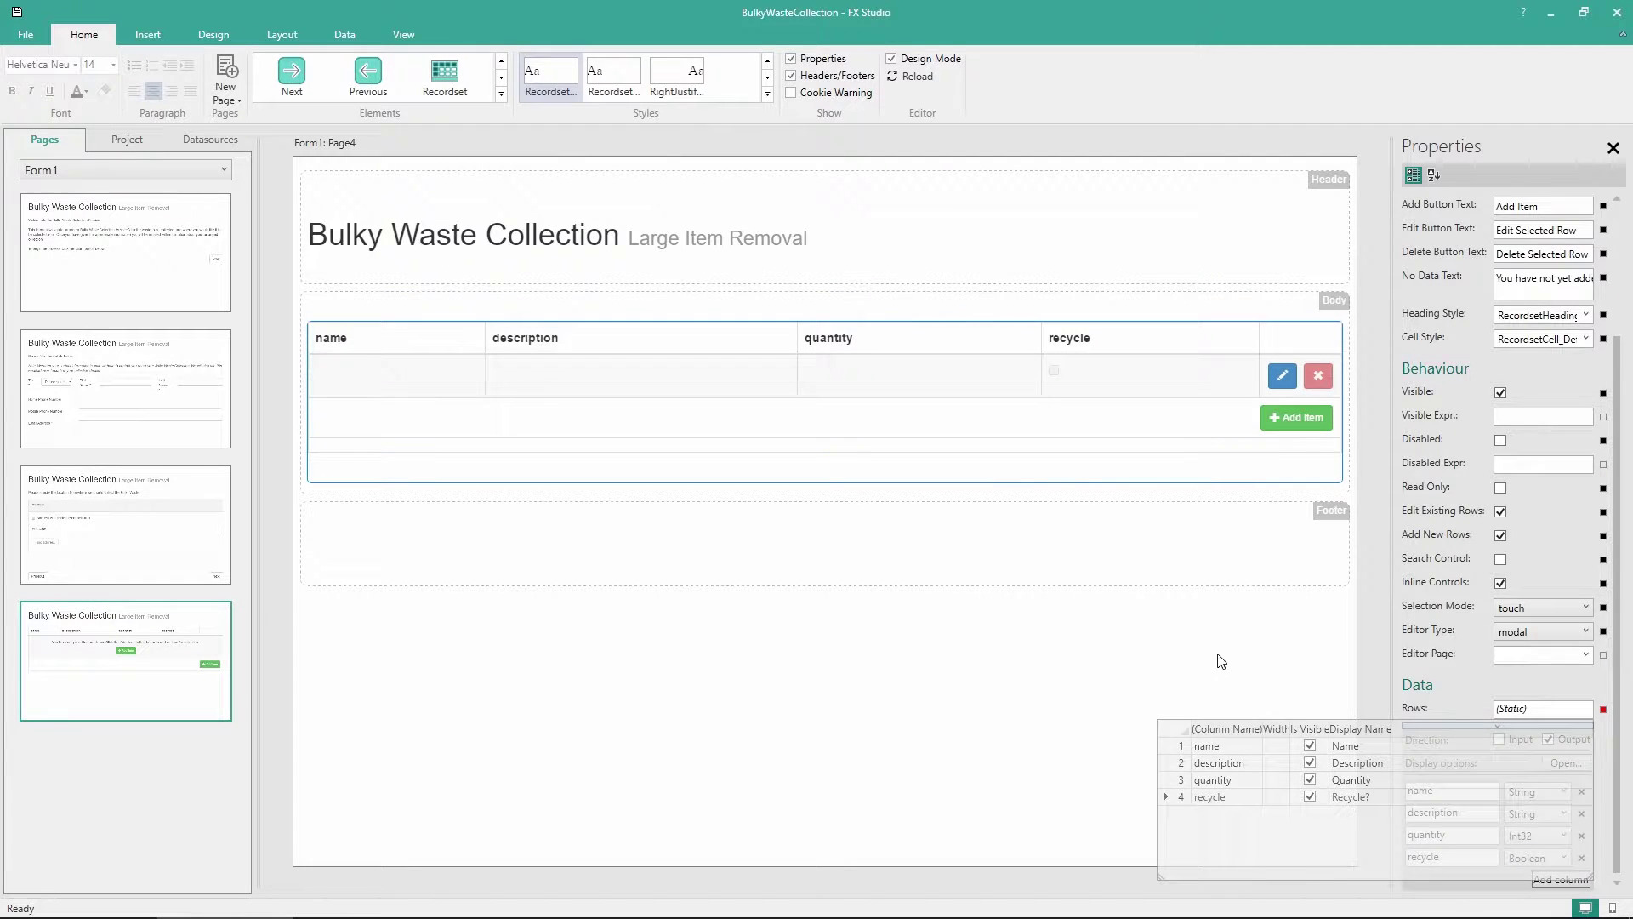
left_click(900, 77)
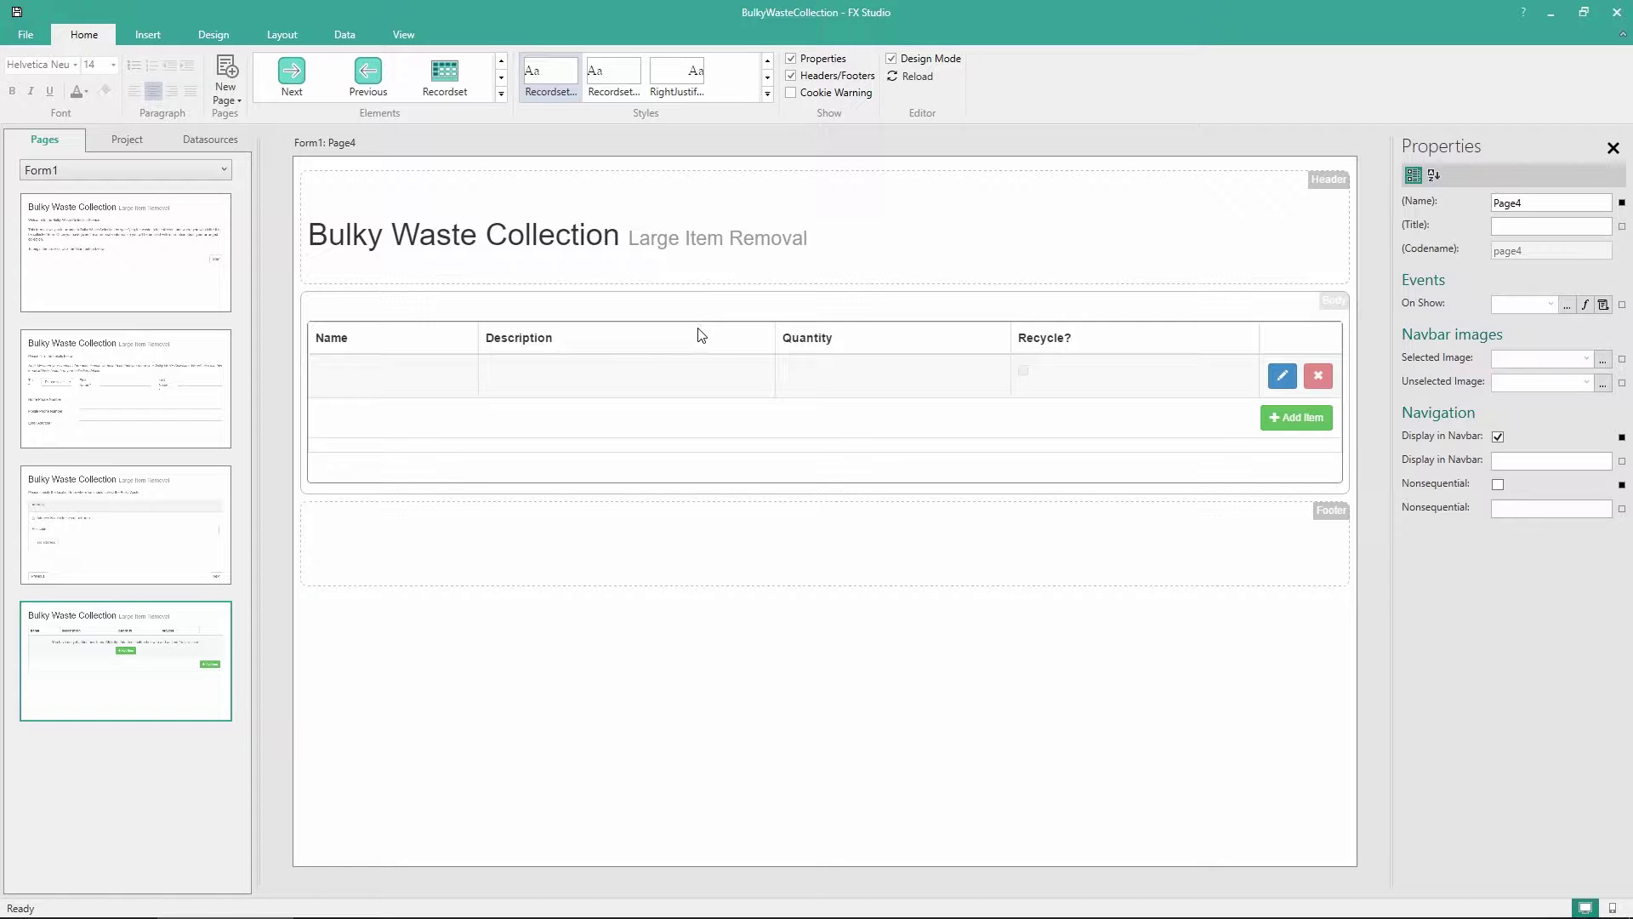
Place a label above the item table explaining that multiple Bulky Waste items can be added
left_click(502, 94)
scroll(511, 128, "up", 4)
scroll(525, 150, "up", 3)
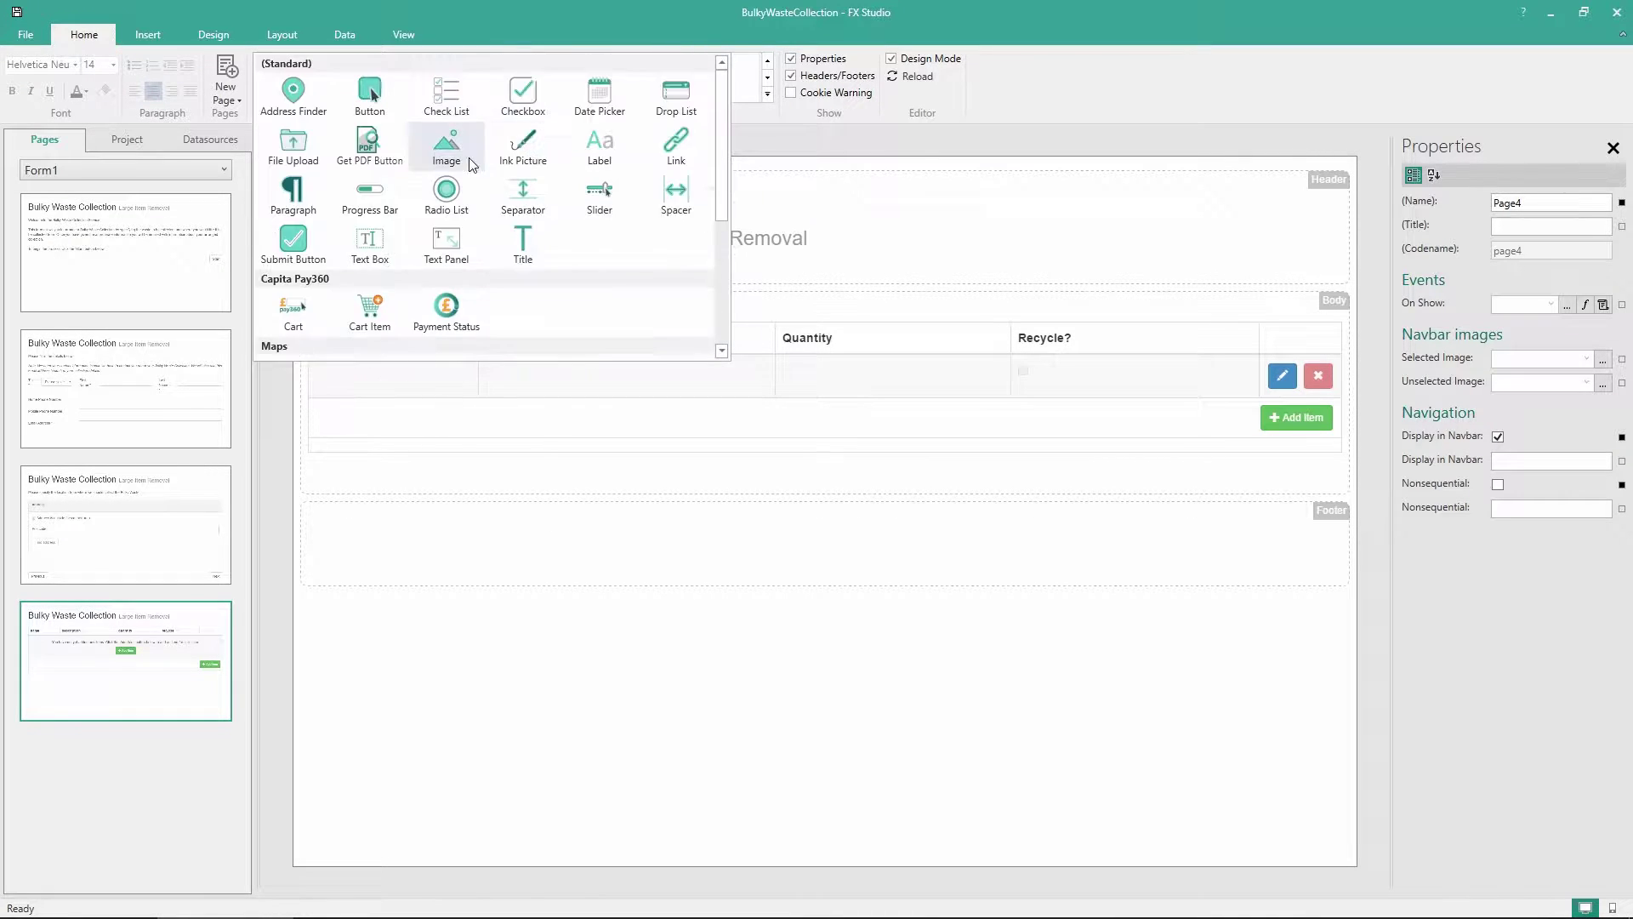
left_click_drag(594, 141, 579, 323)
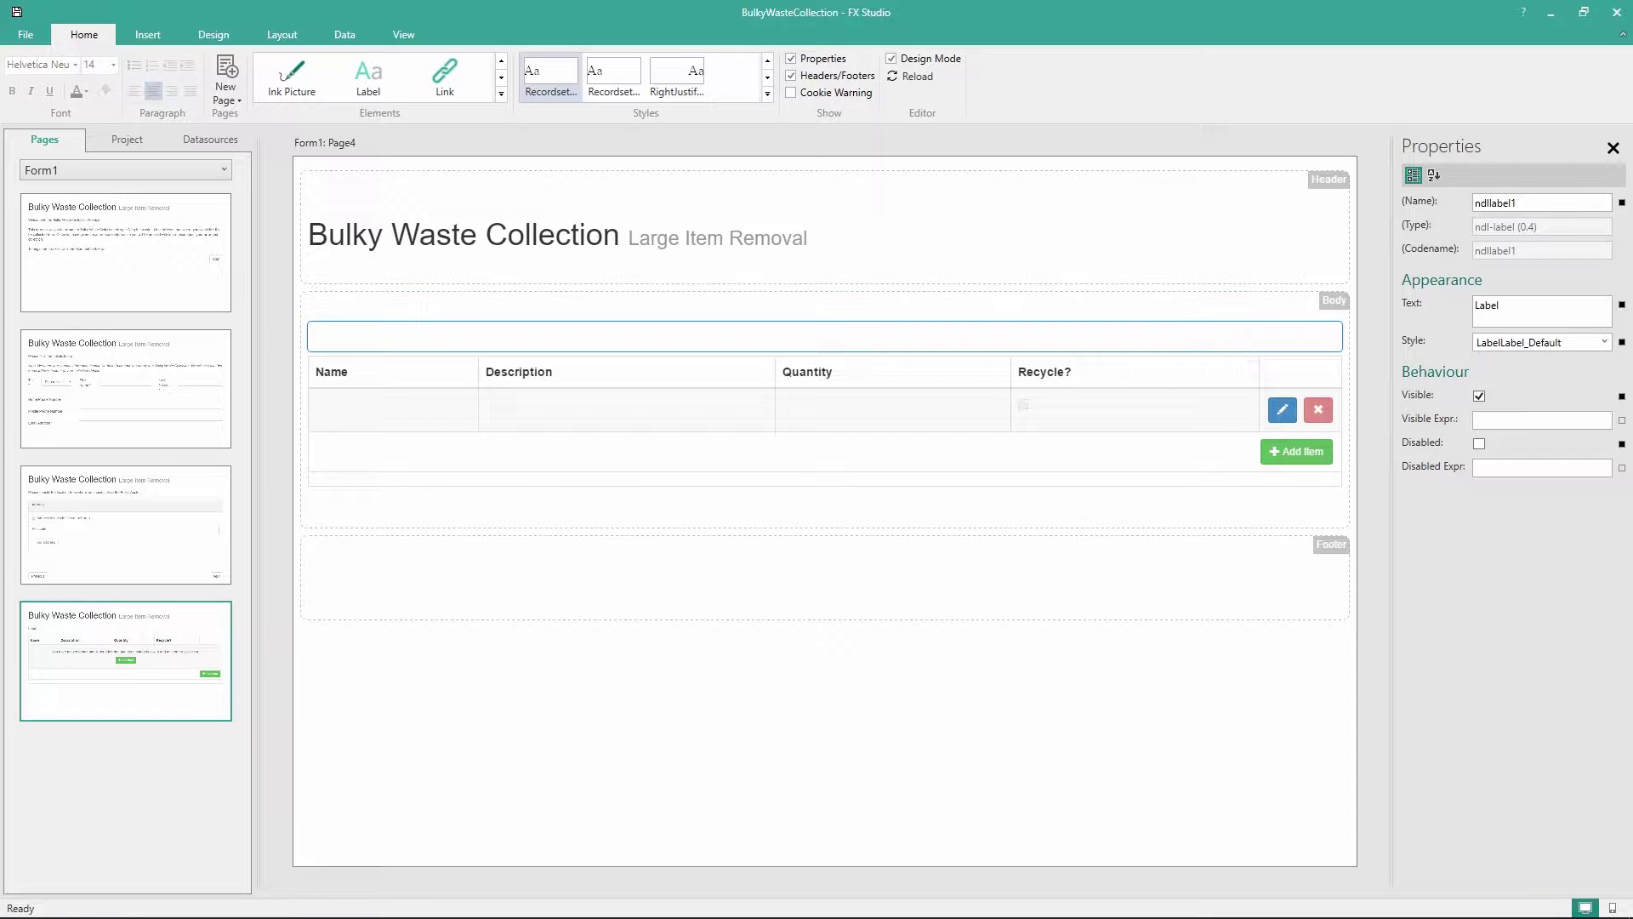
double_click(1484, 306)
type("You can specify multiple Bulky Waste items for us to collect. To add a new item simply click the 'Add Item' button in the table below and fill in the required information.")
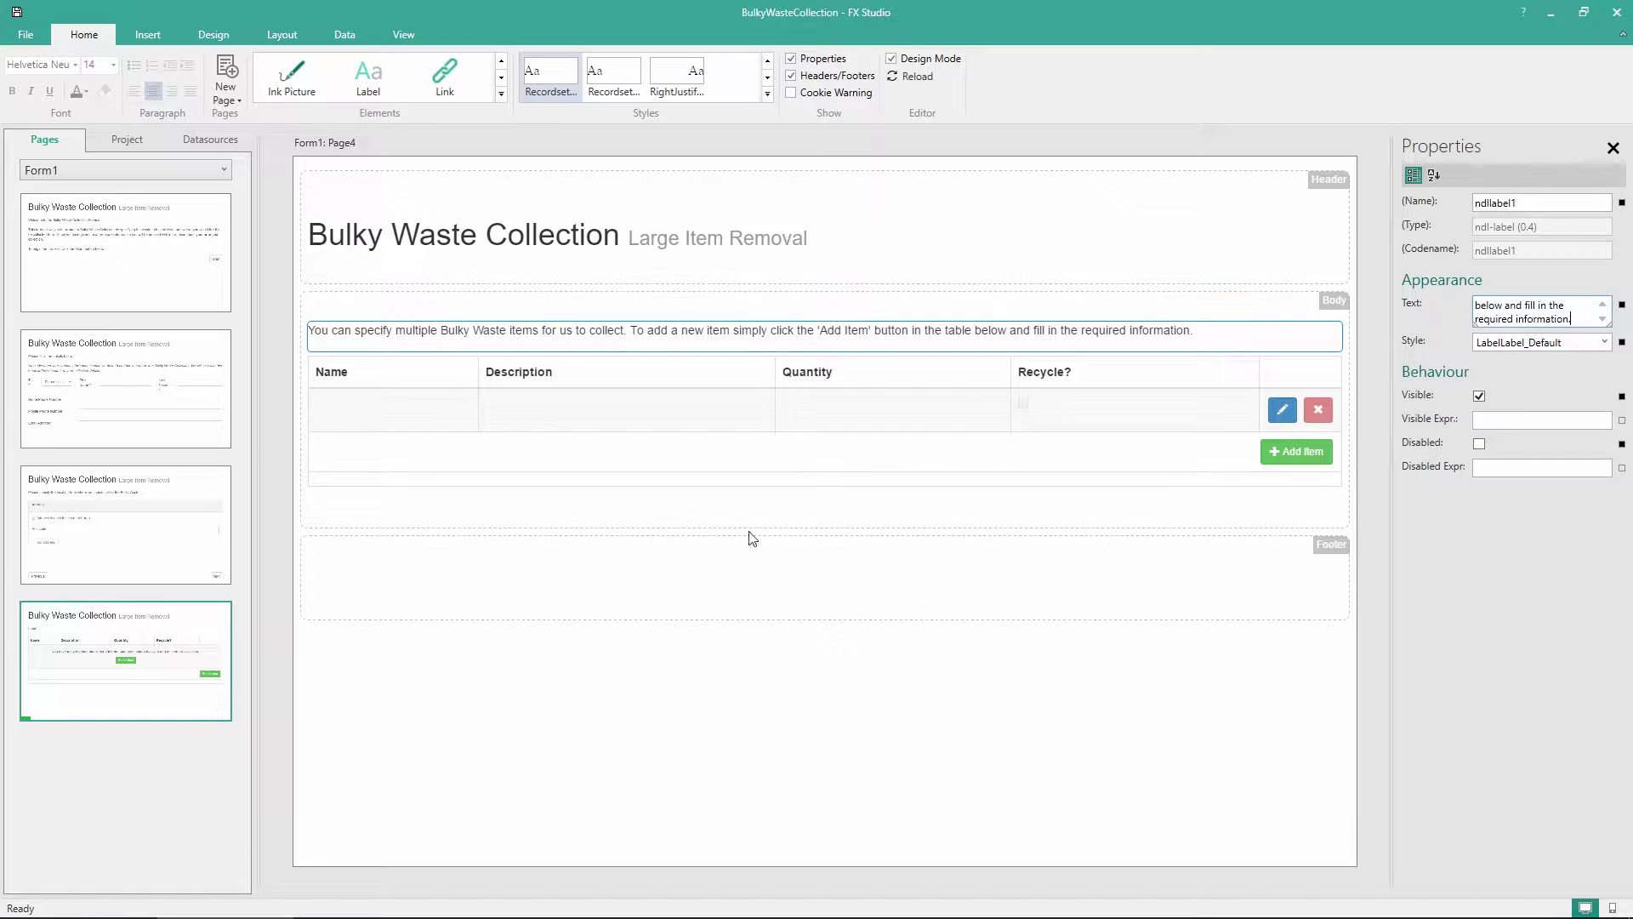
left_click(693, 684)
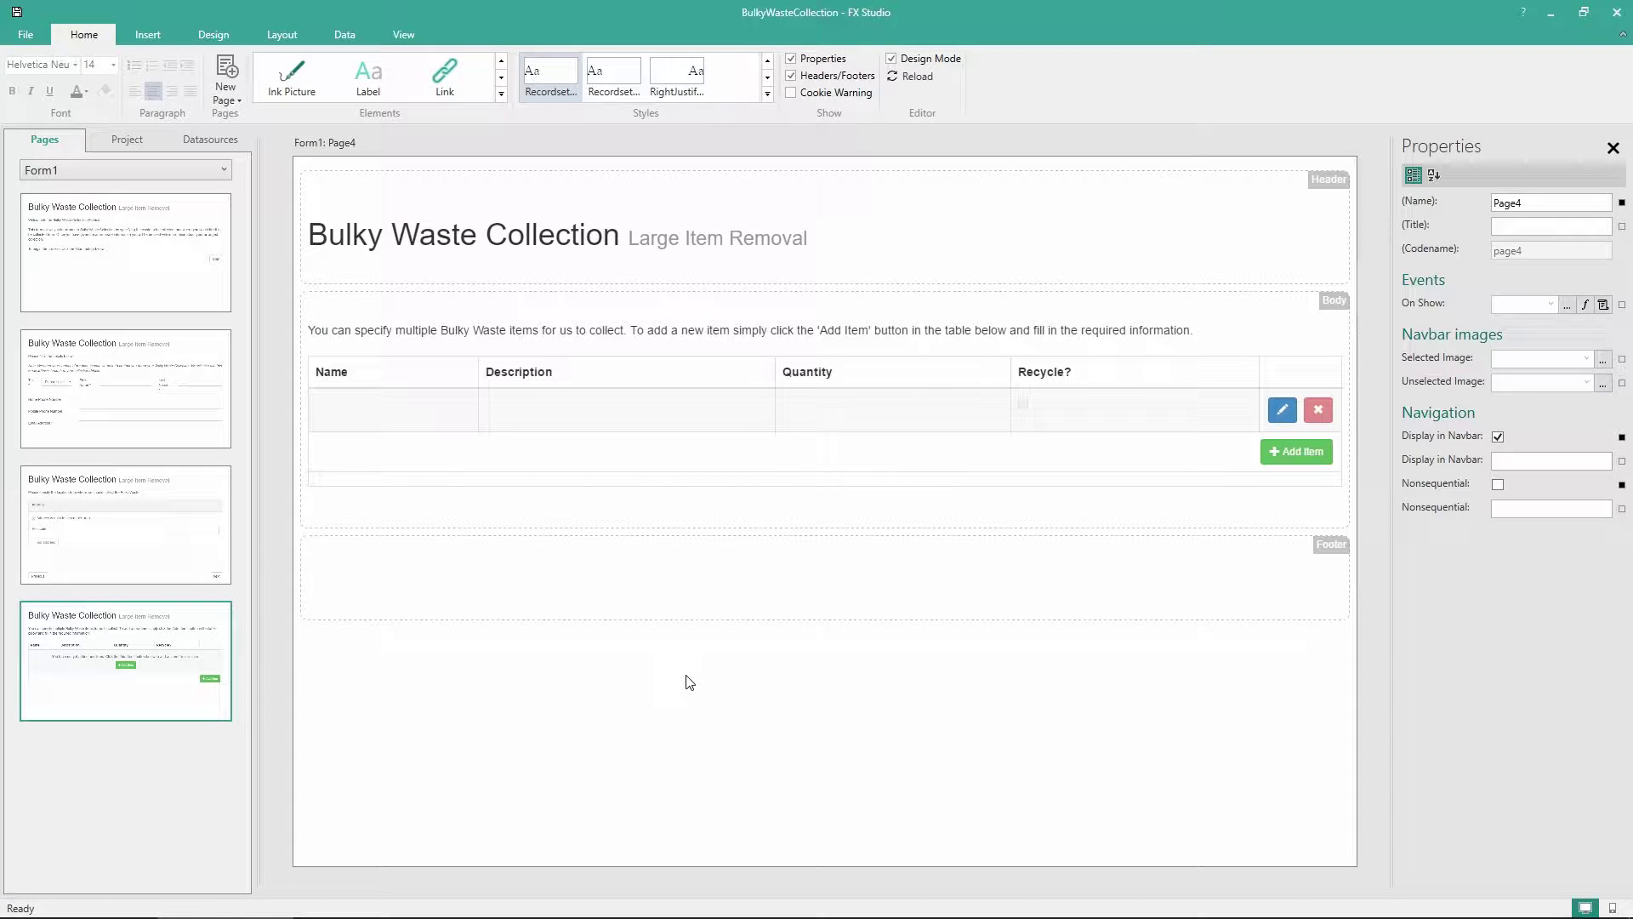
Drop the Previous/Next template below the item table and create a new blank Page5
left_click(214, 35)
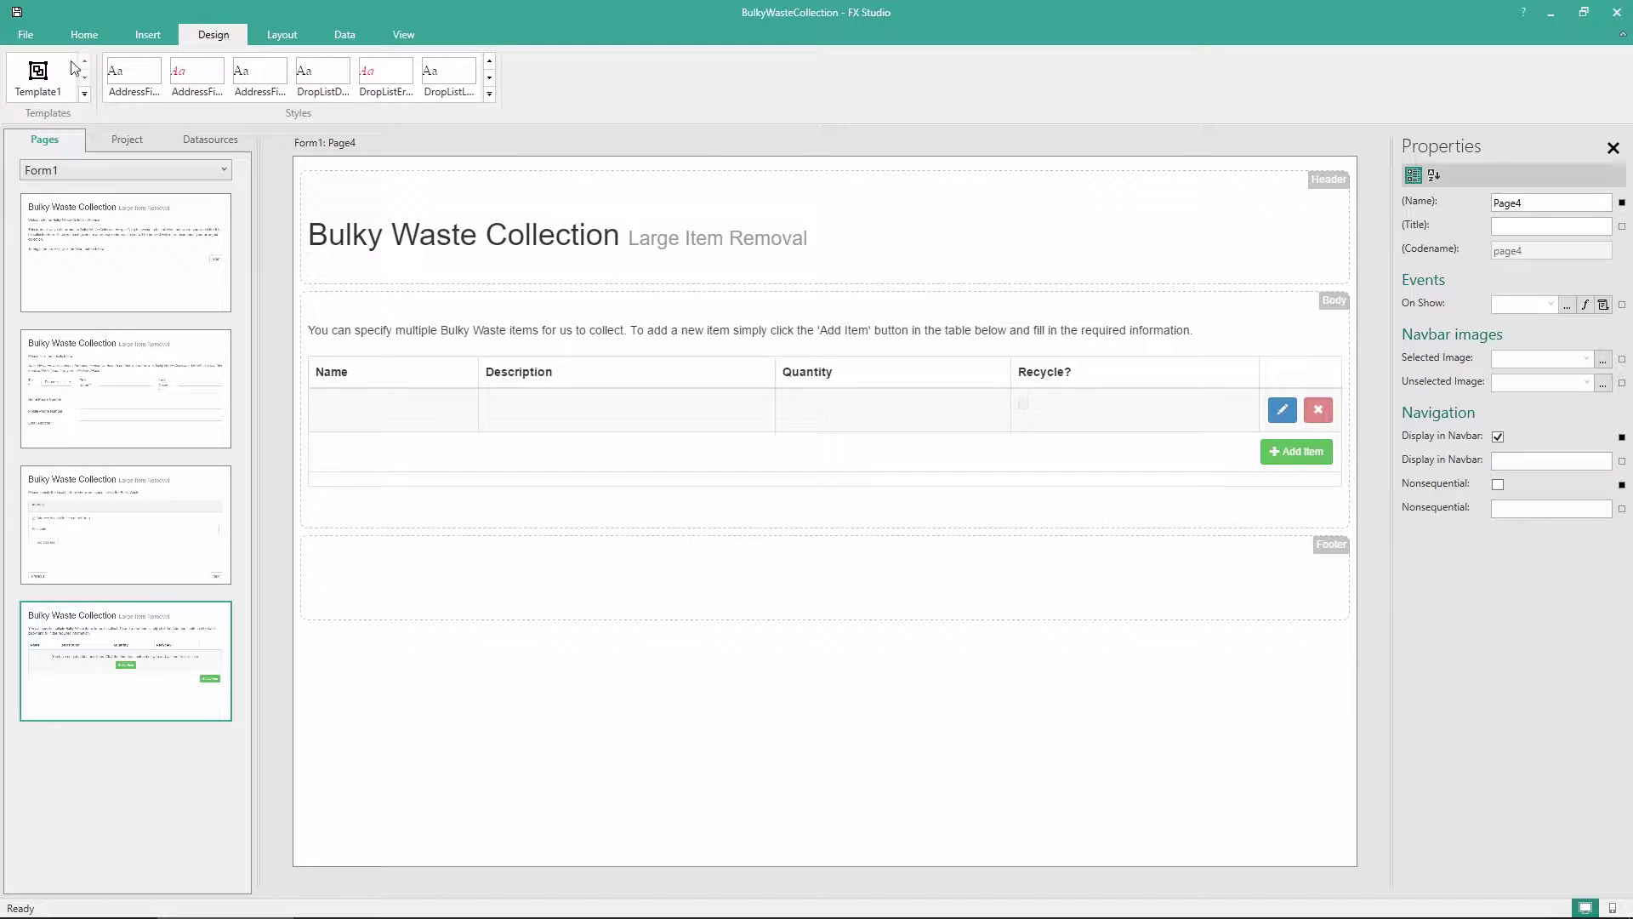
left_click_drag(37, 75, 413, 508)
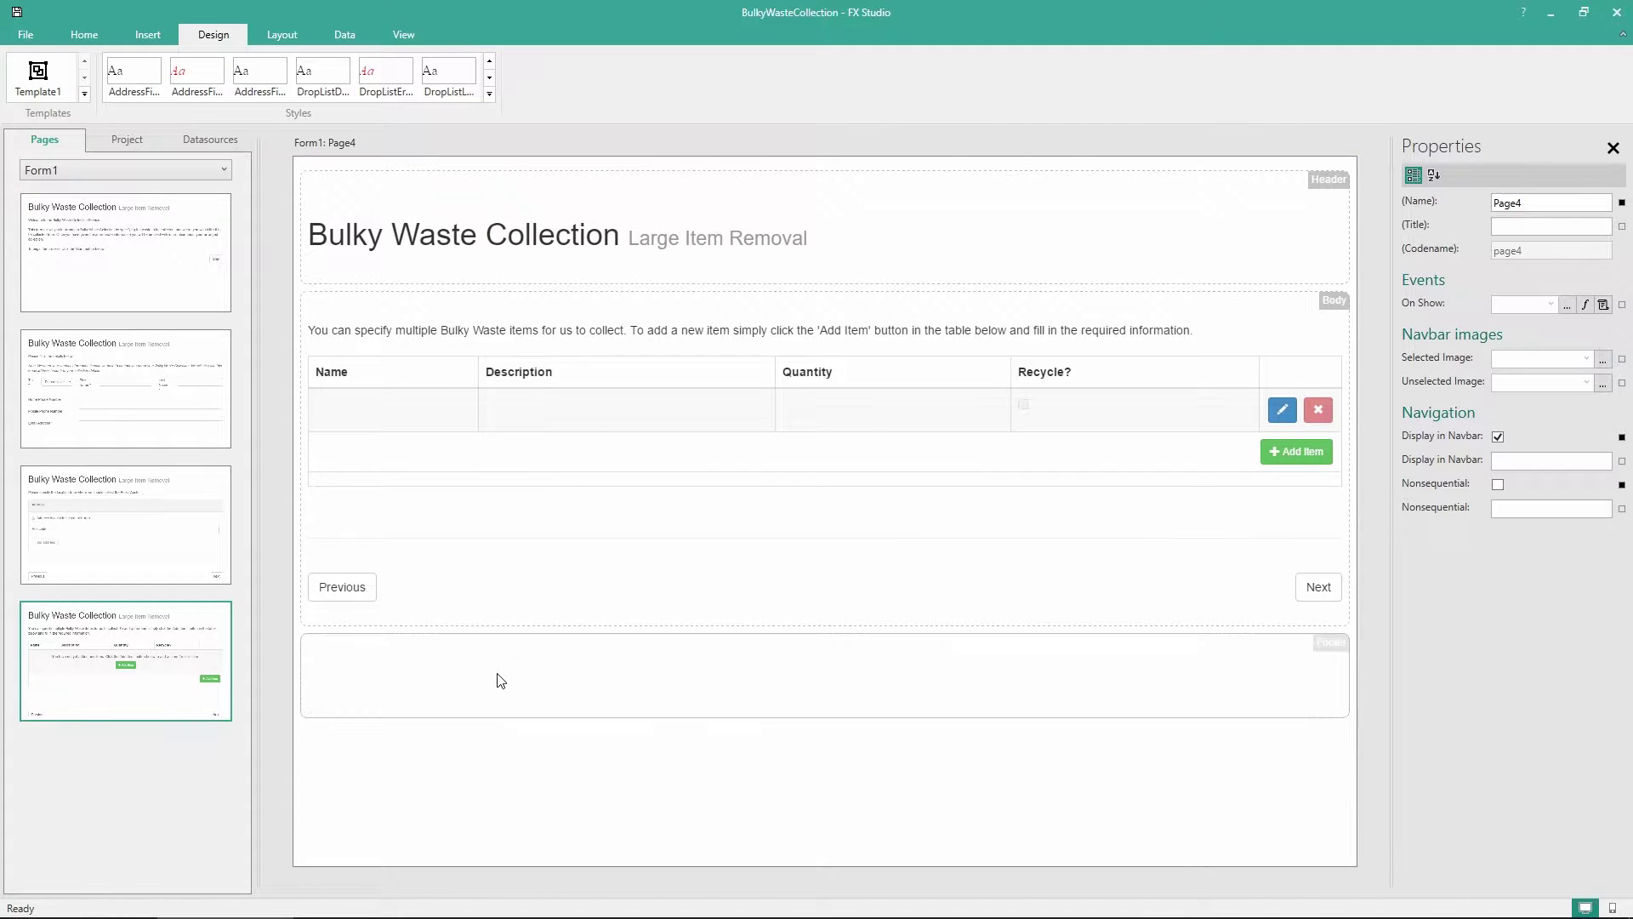
right_click(79, 776)
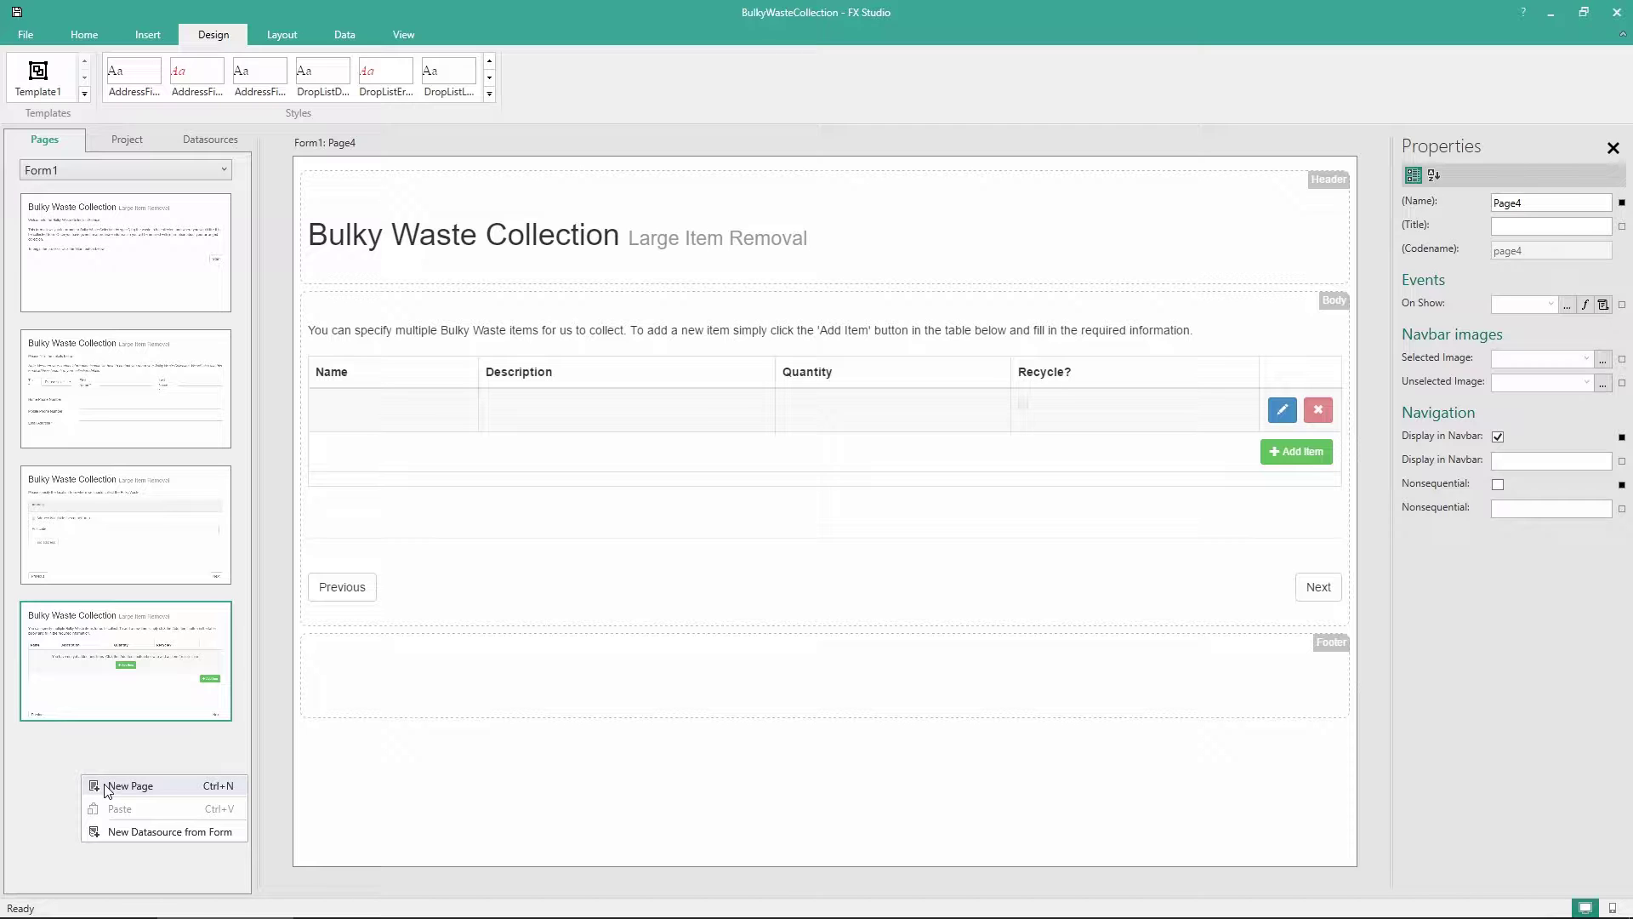
left_click(109, 788)
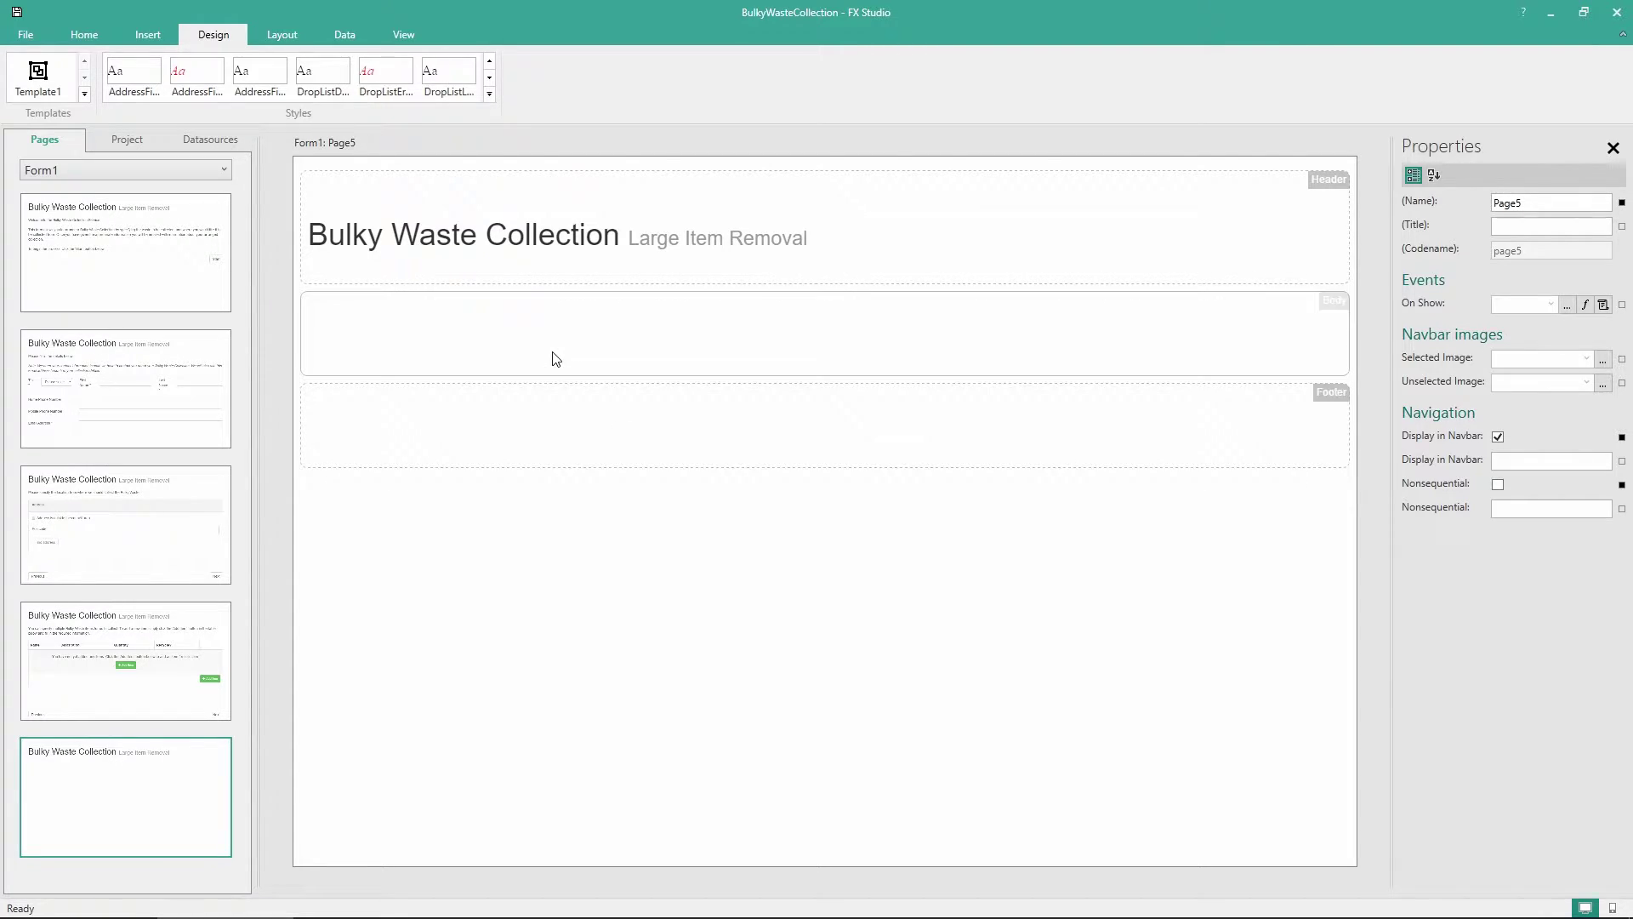
Drop a label into the Page5 body and paste the additional-information intro sentence into it
left_click(84, 34)
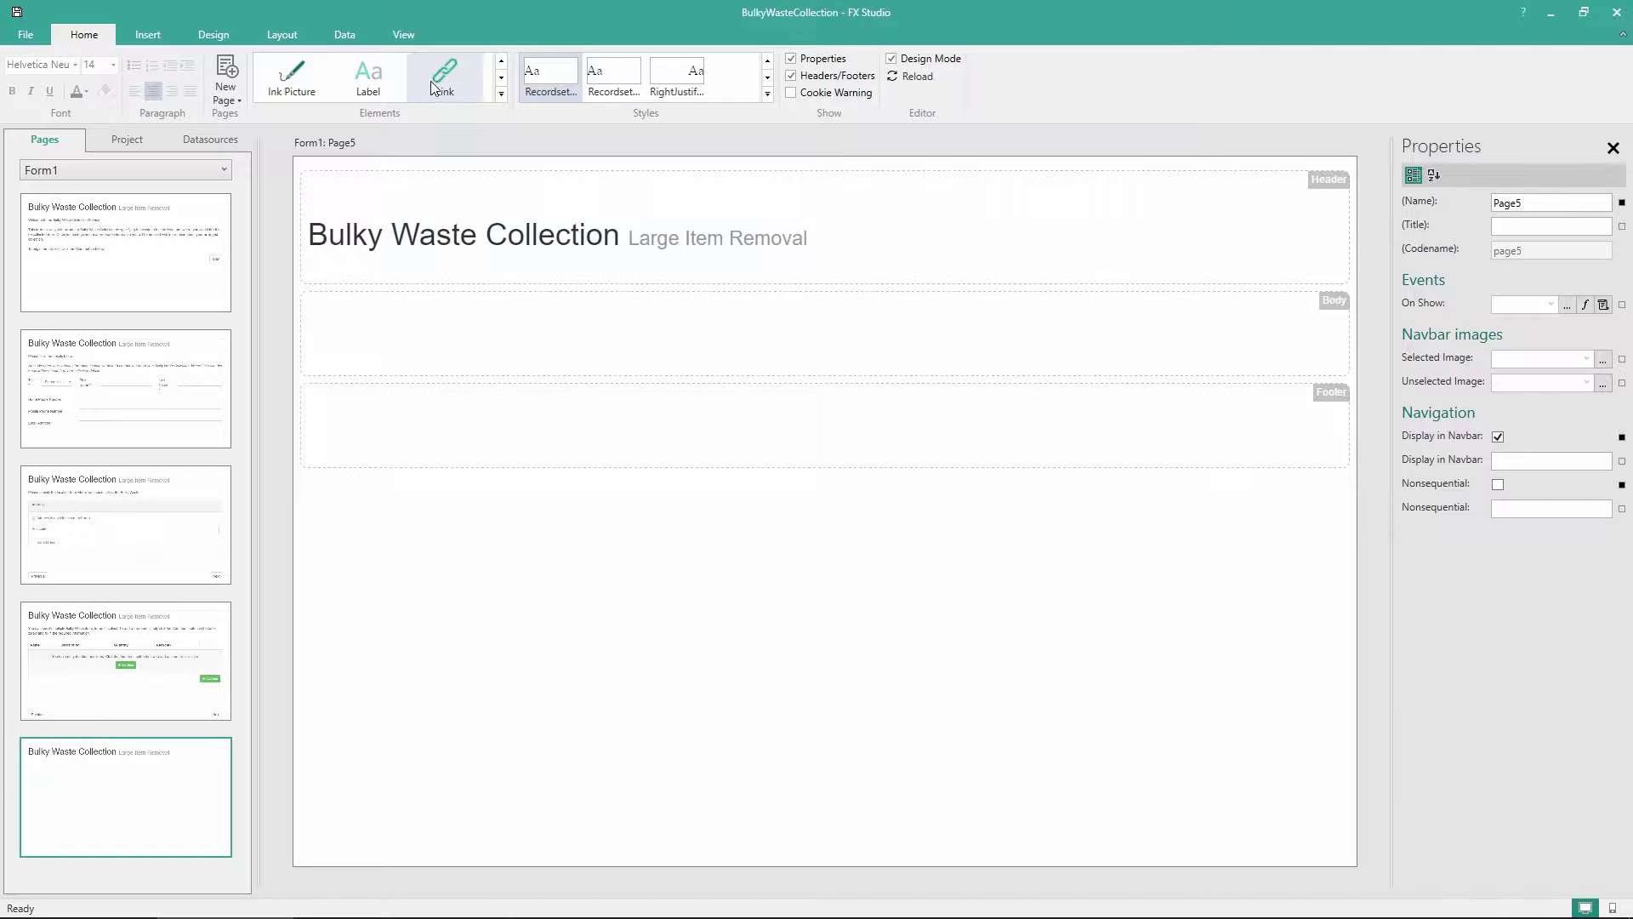
left_click_drag(445, 75, 430, 335)
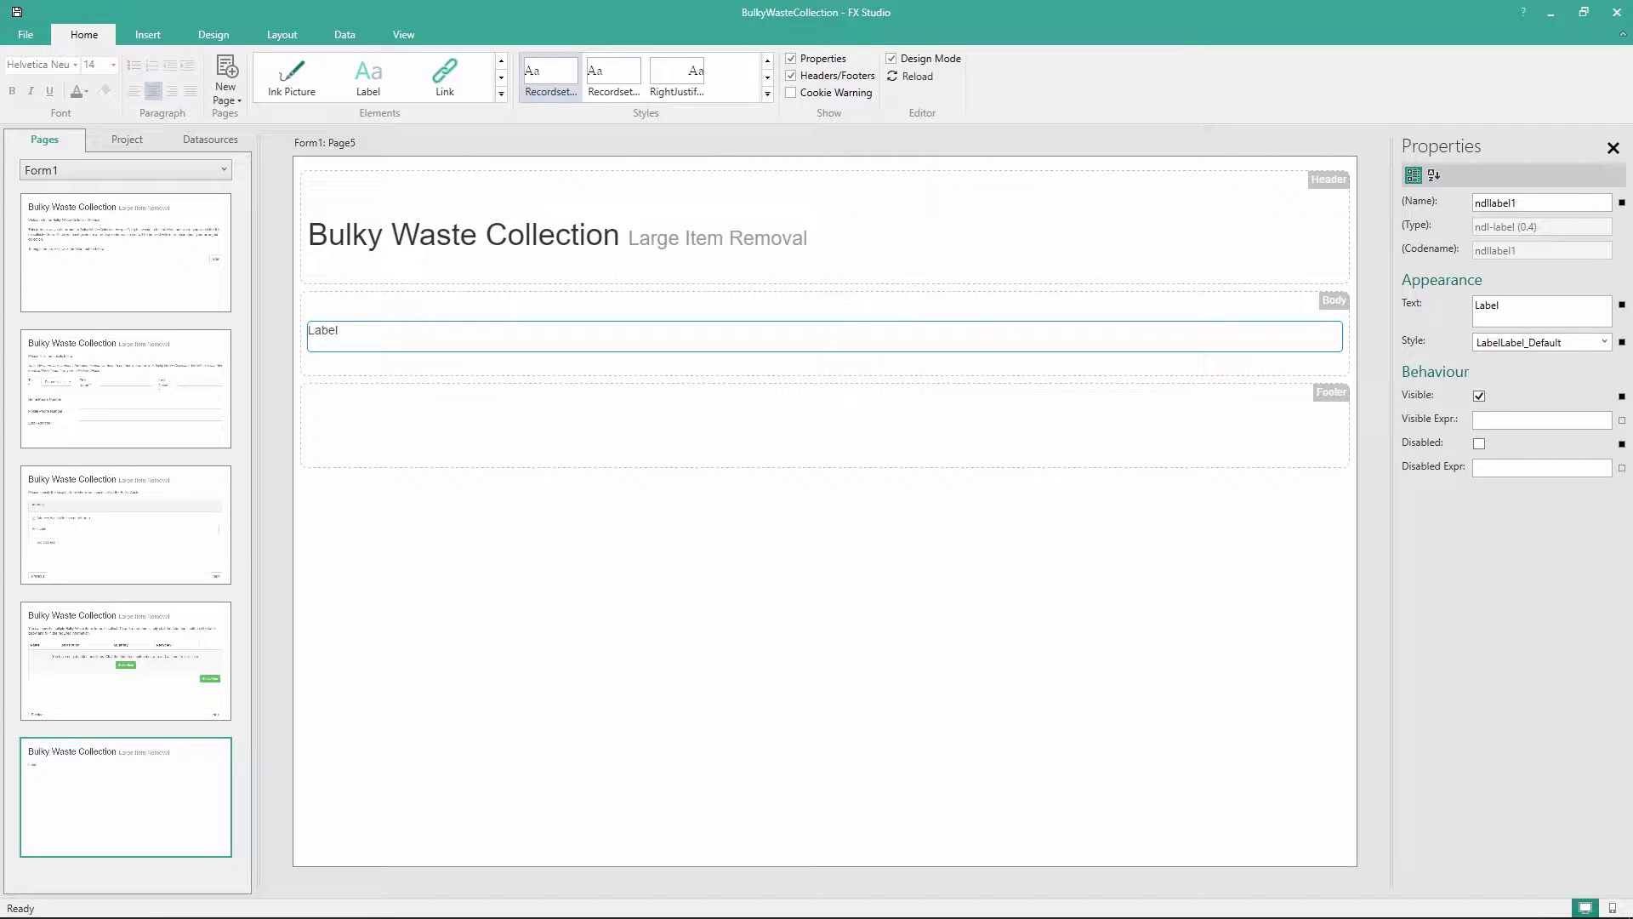
double_click(326, 331)
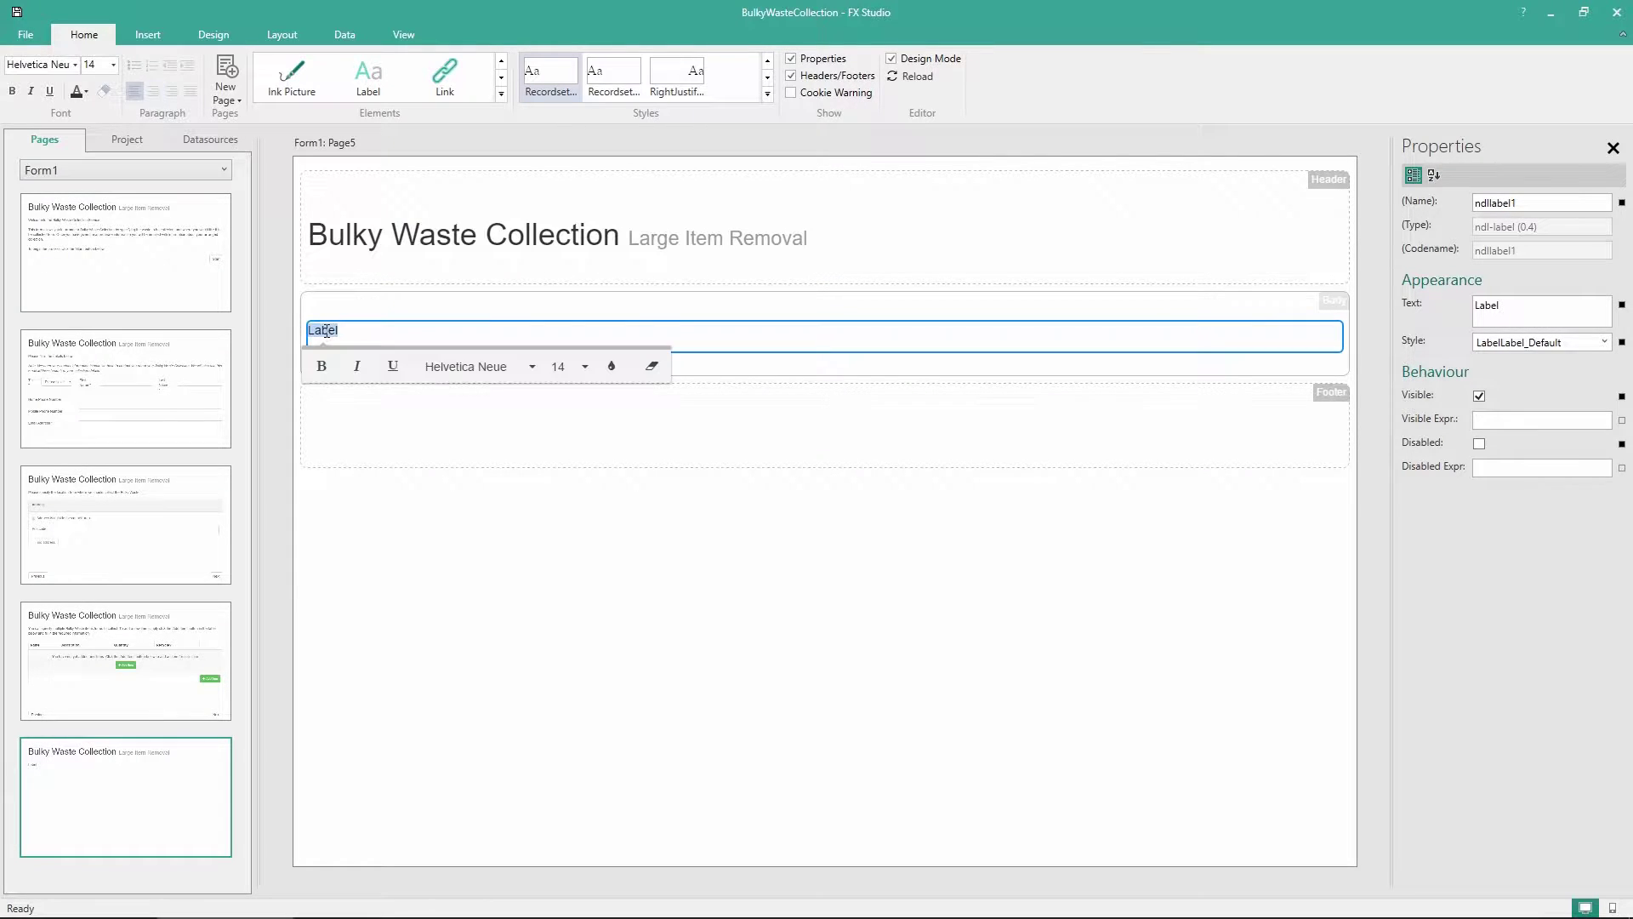
type("This page allows you to specify any additional information that we may require to collect your Bulky Waste.")
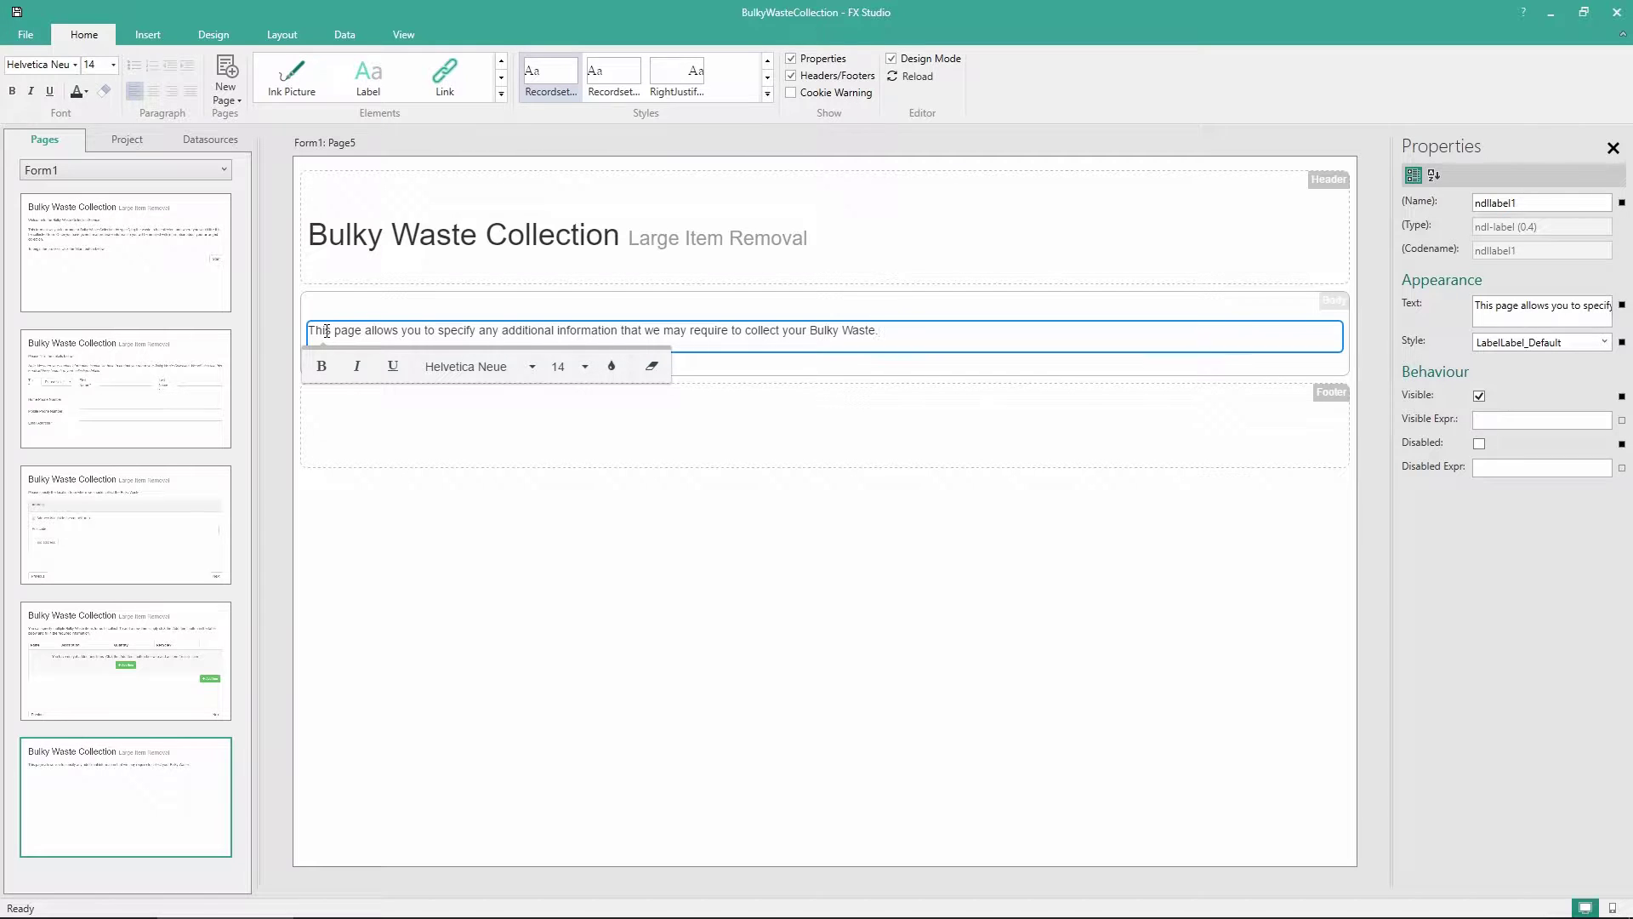
left_click(581, 610)
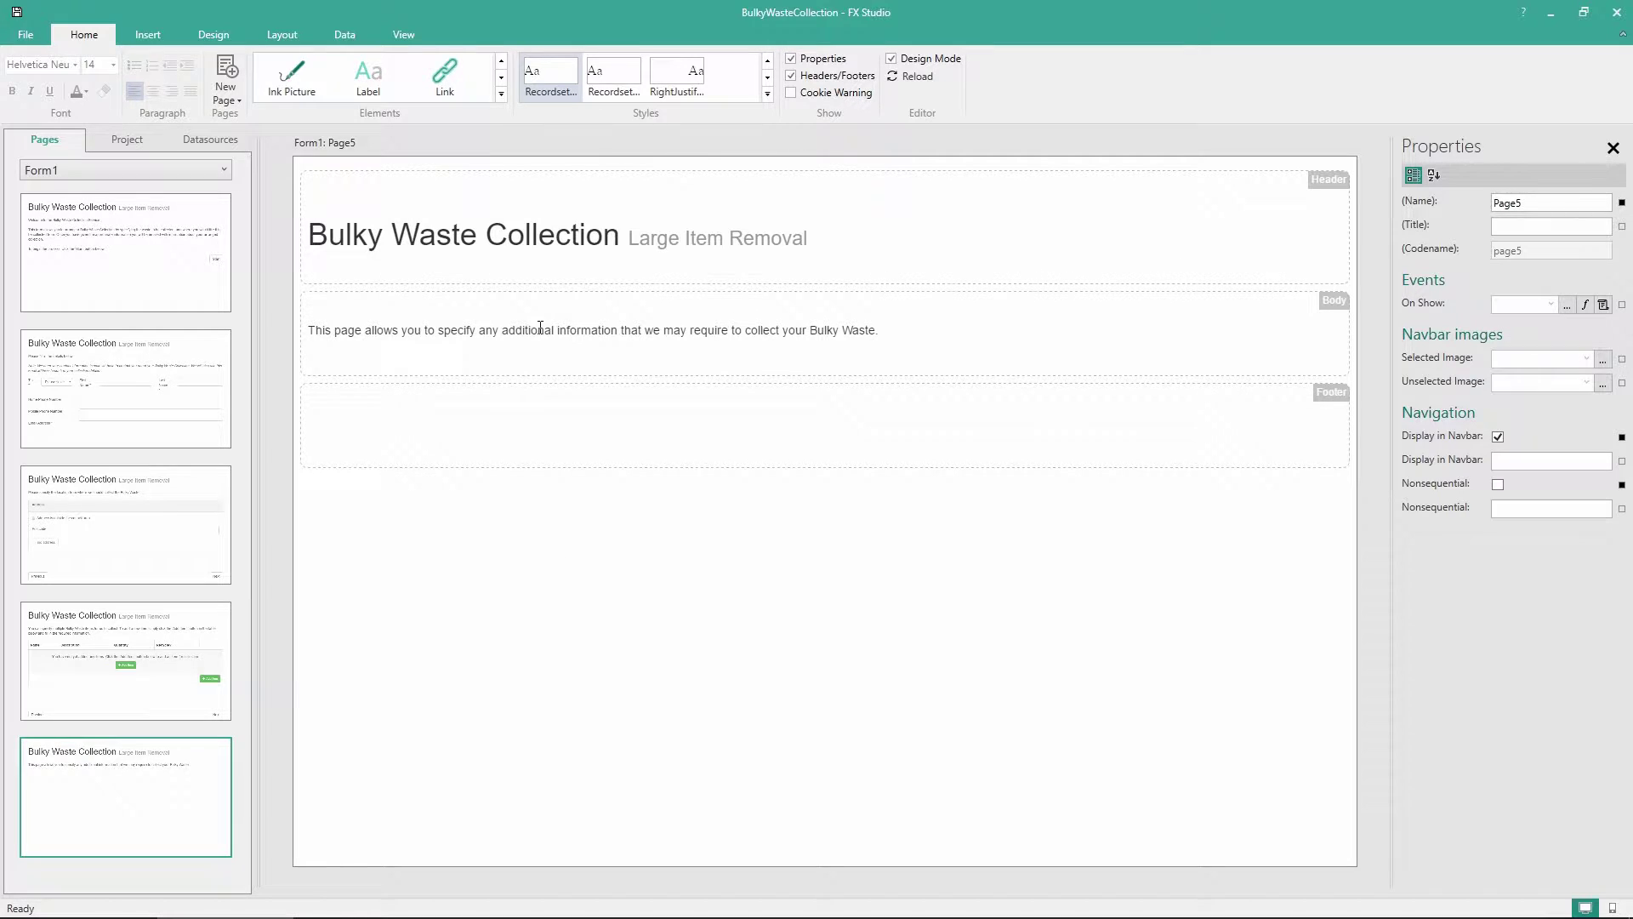
Add a 'There are special access instructions' checkbox under the intro and name it chkAccess
left_click(502, 95)
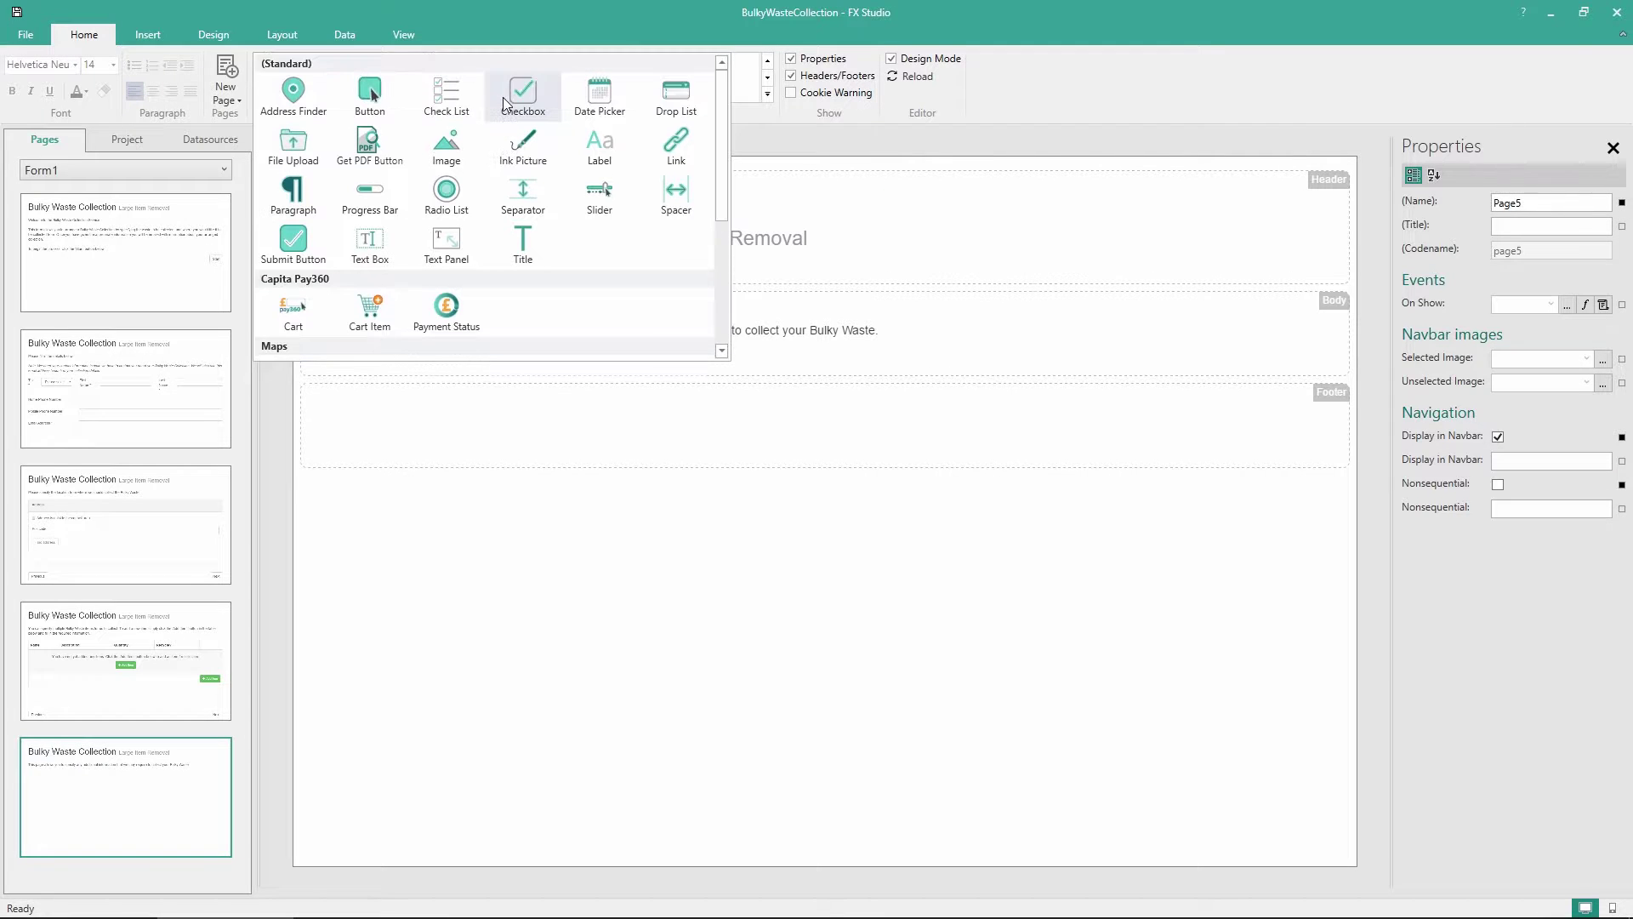
left_click_drag(521, 96, 460, 350)
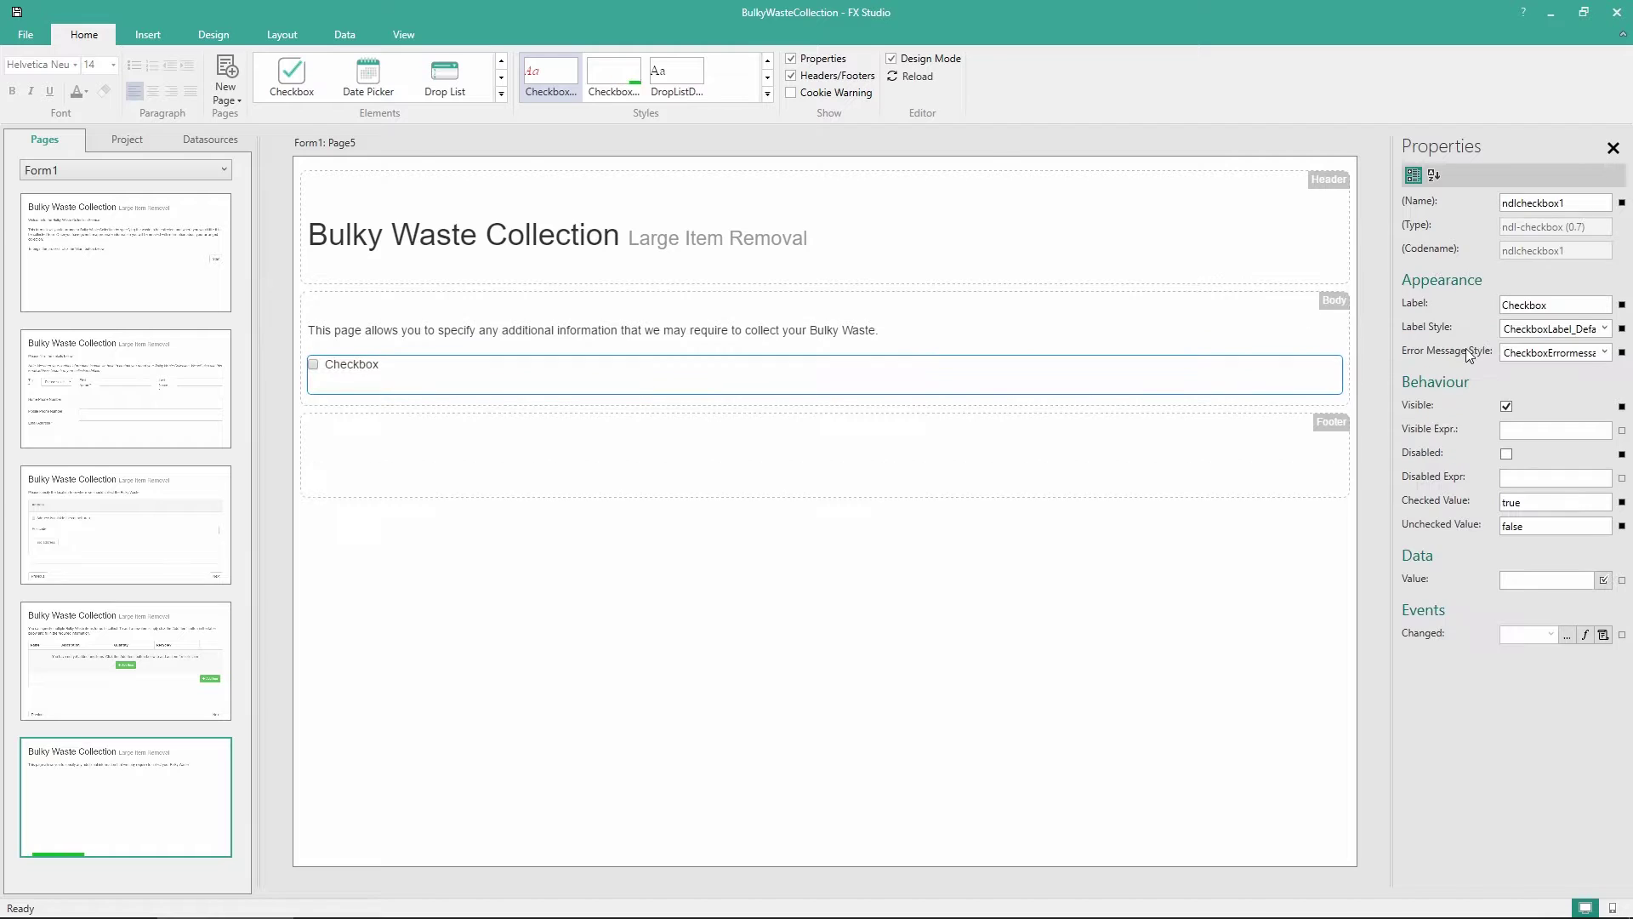
double_click(370, 367)
type("There are sp")
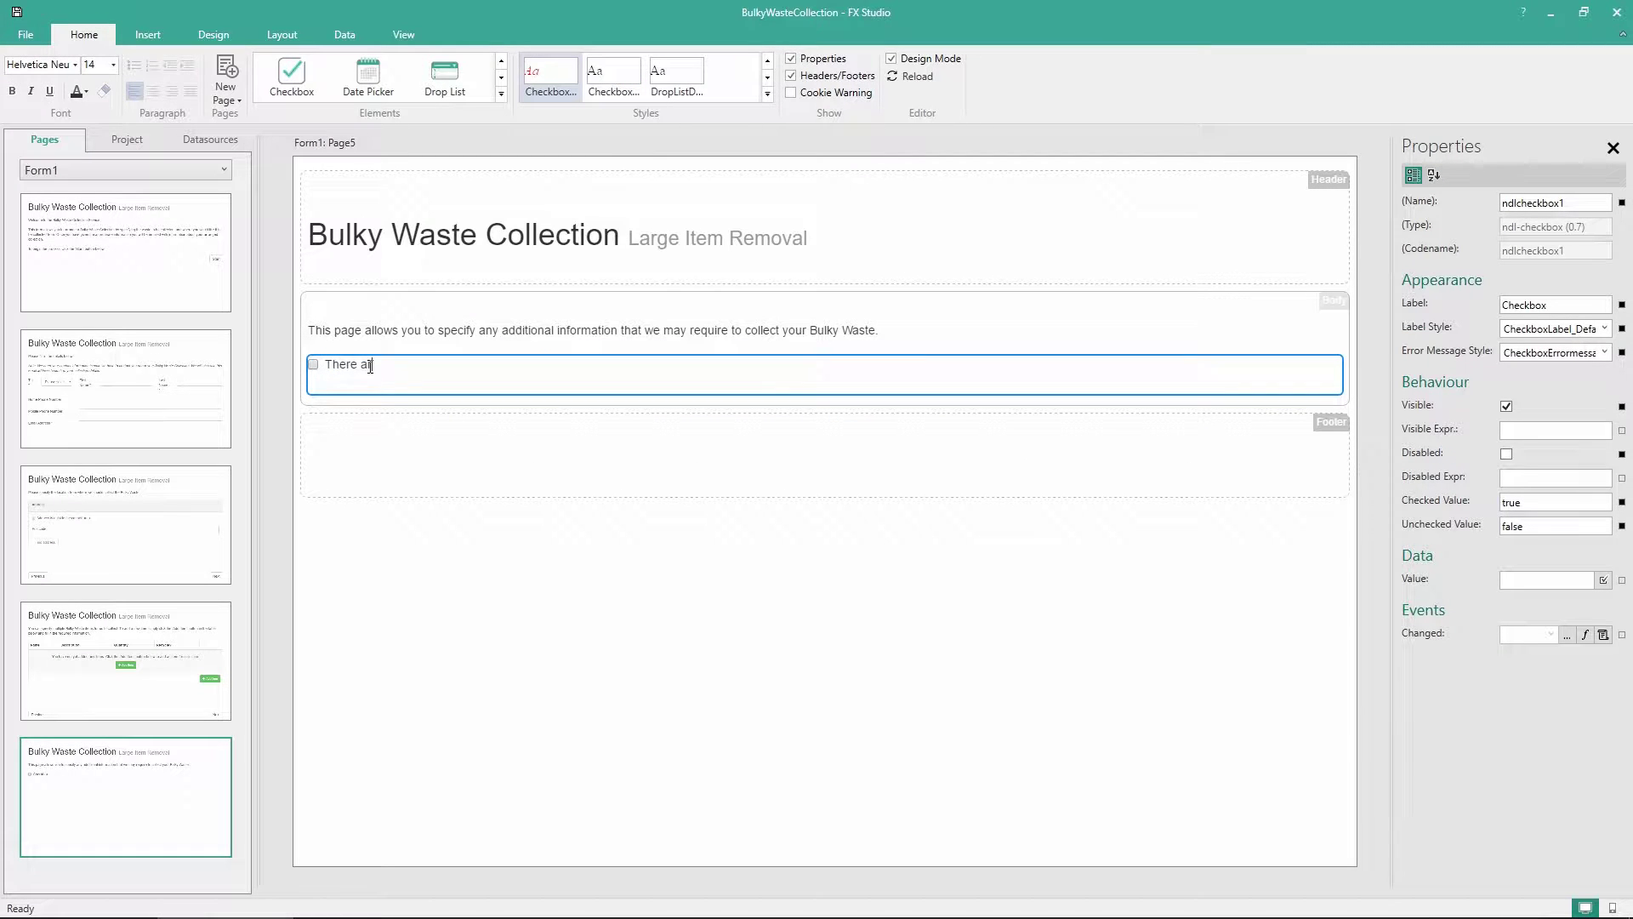
type("ecial access instructions")
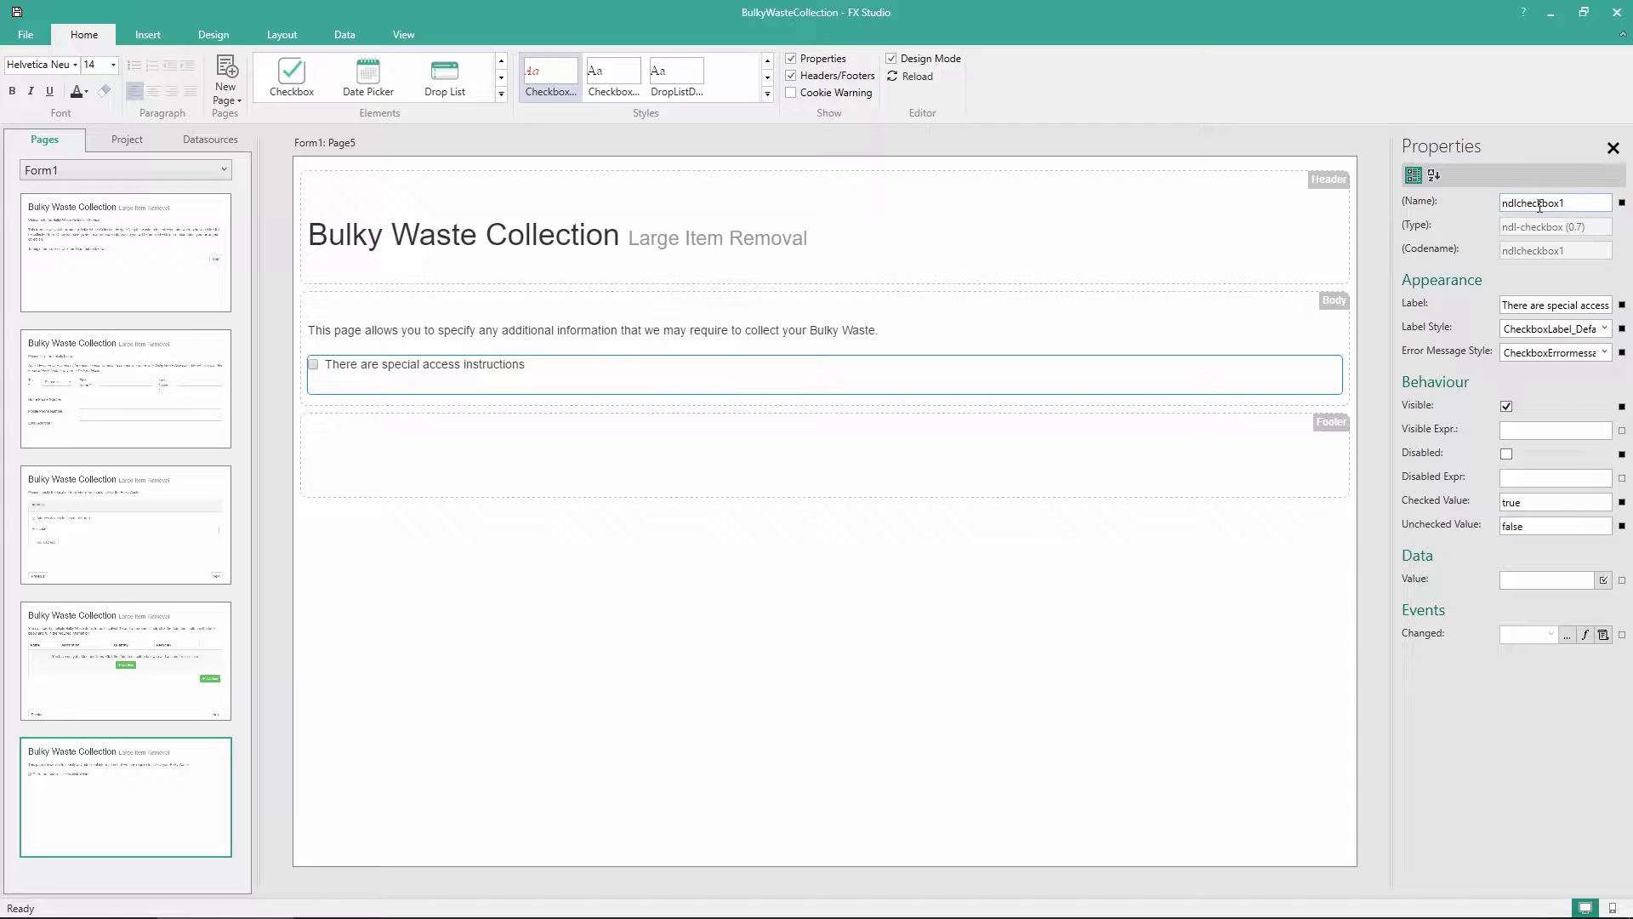
left_click_drag(1573, 206, 1457, 212)
type("chkAccess")
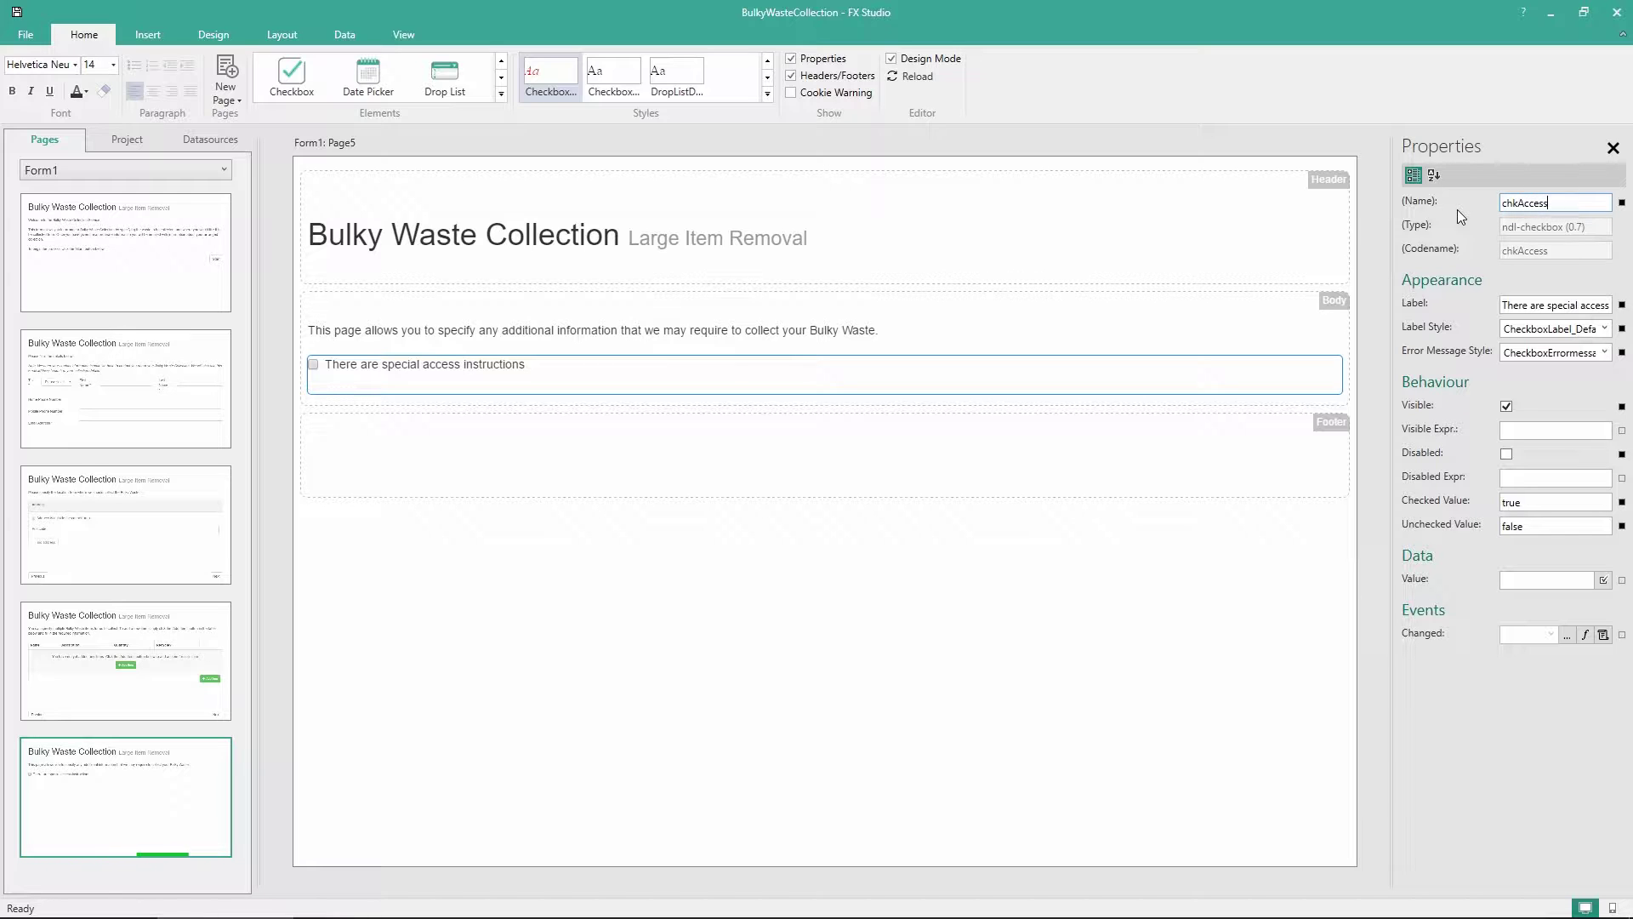
left_click(577, 627)
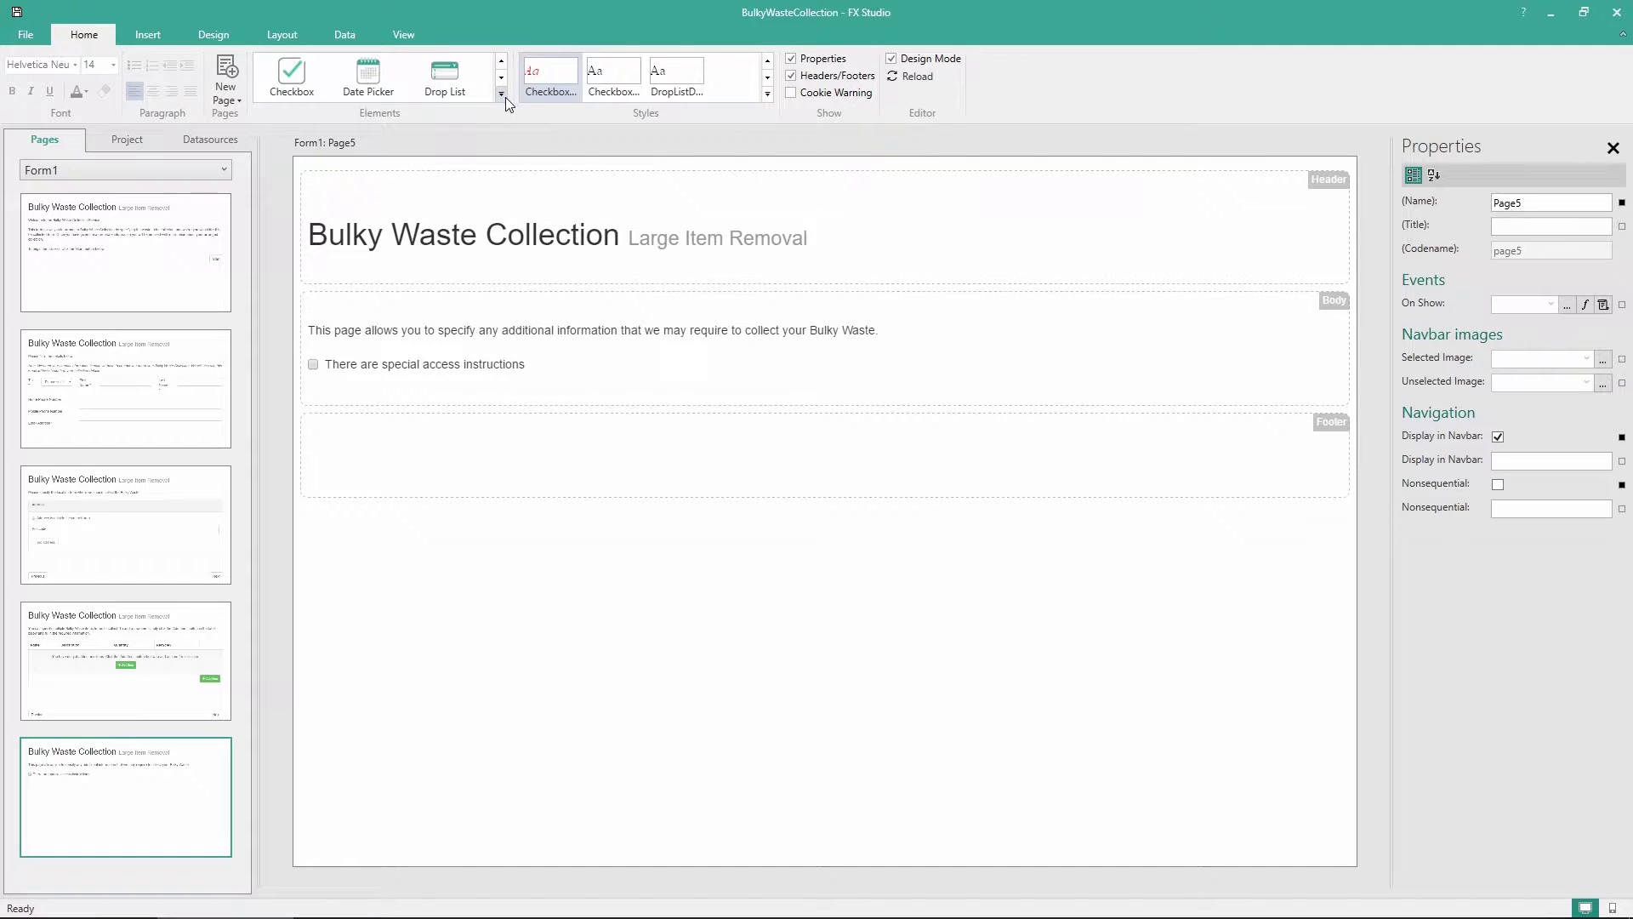
Add an 'Access Instructions' text panel visible when form1.page5.chkAccess.value == 'true'
left_click(503, 95)
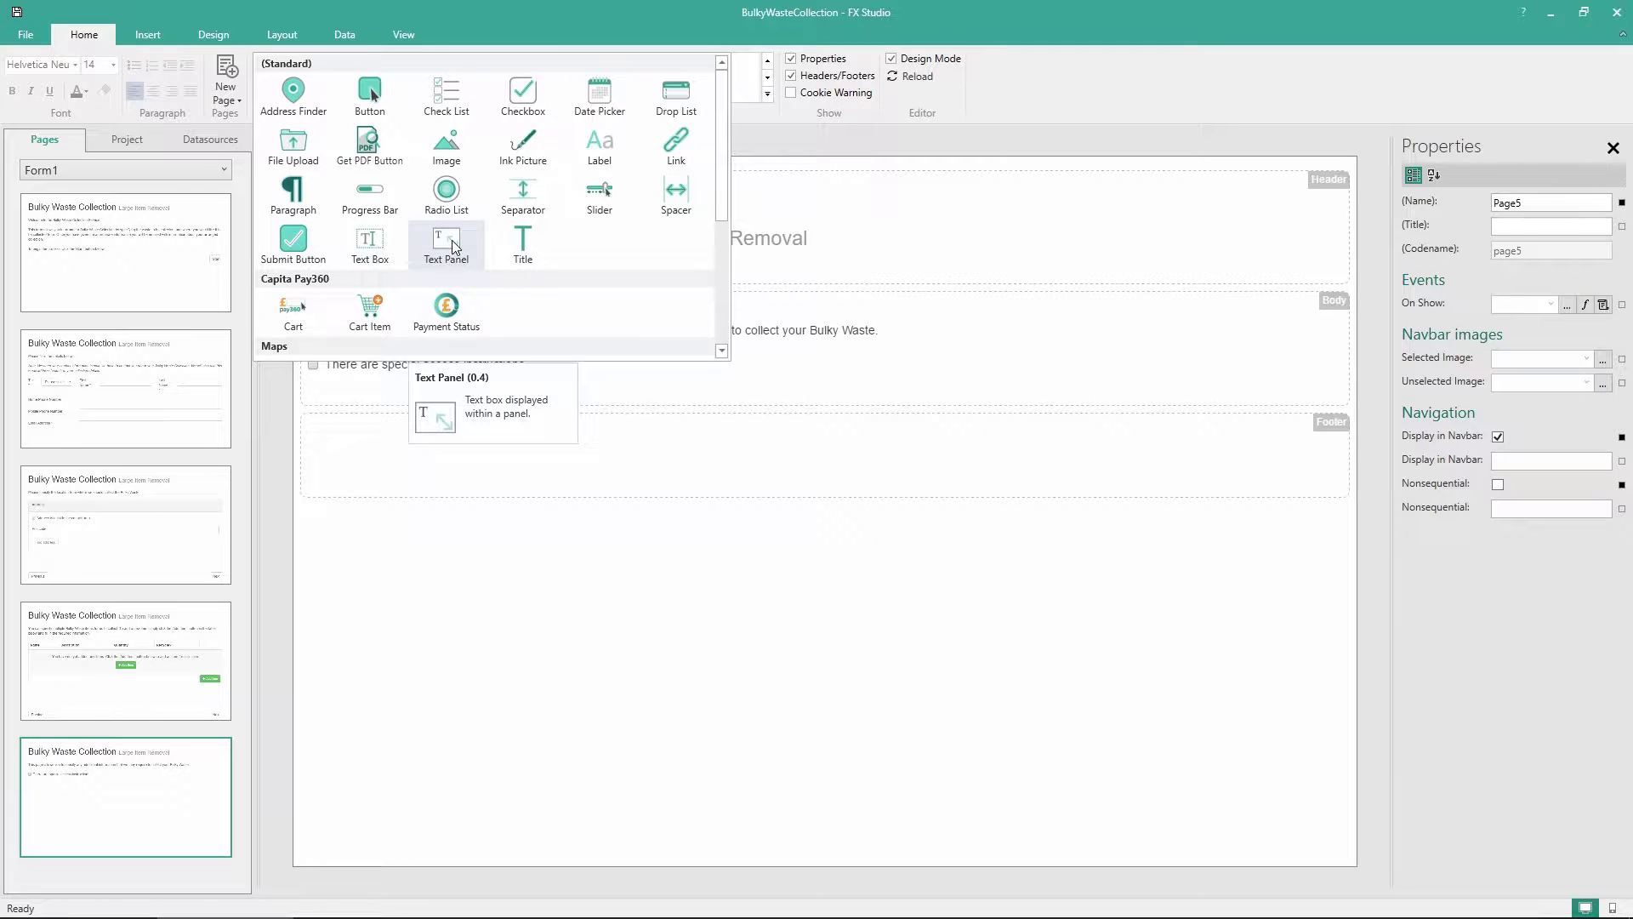
left_click_drag(452, 240, 400, 403)
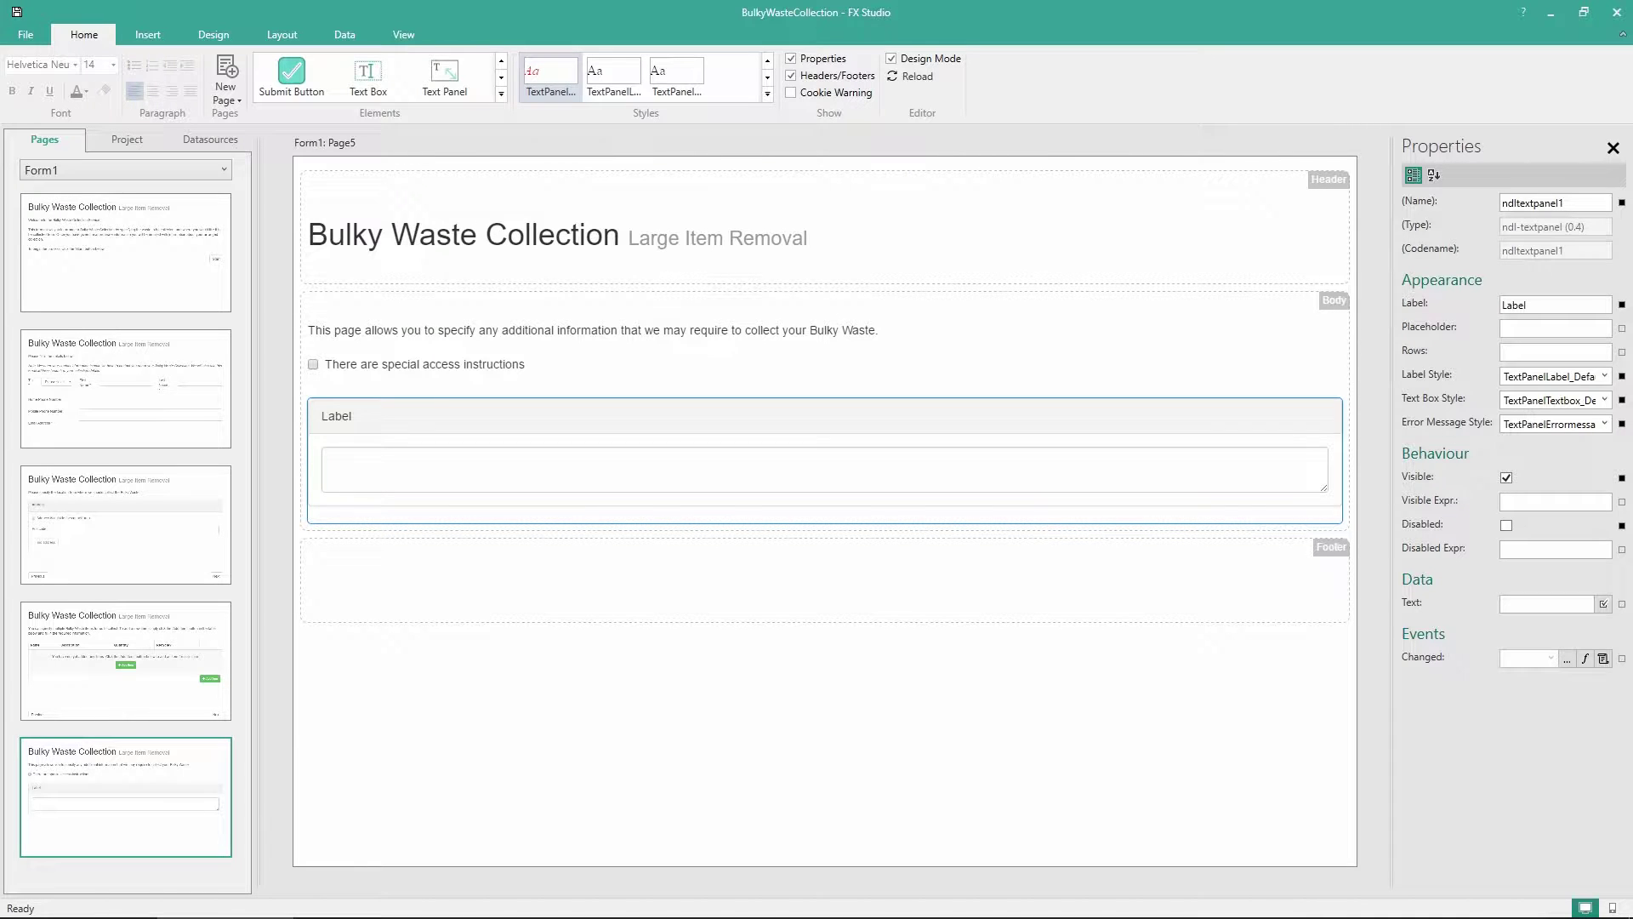
double_click(333, 418)
type("Access In")
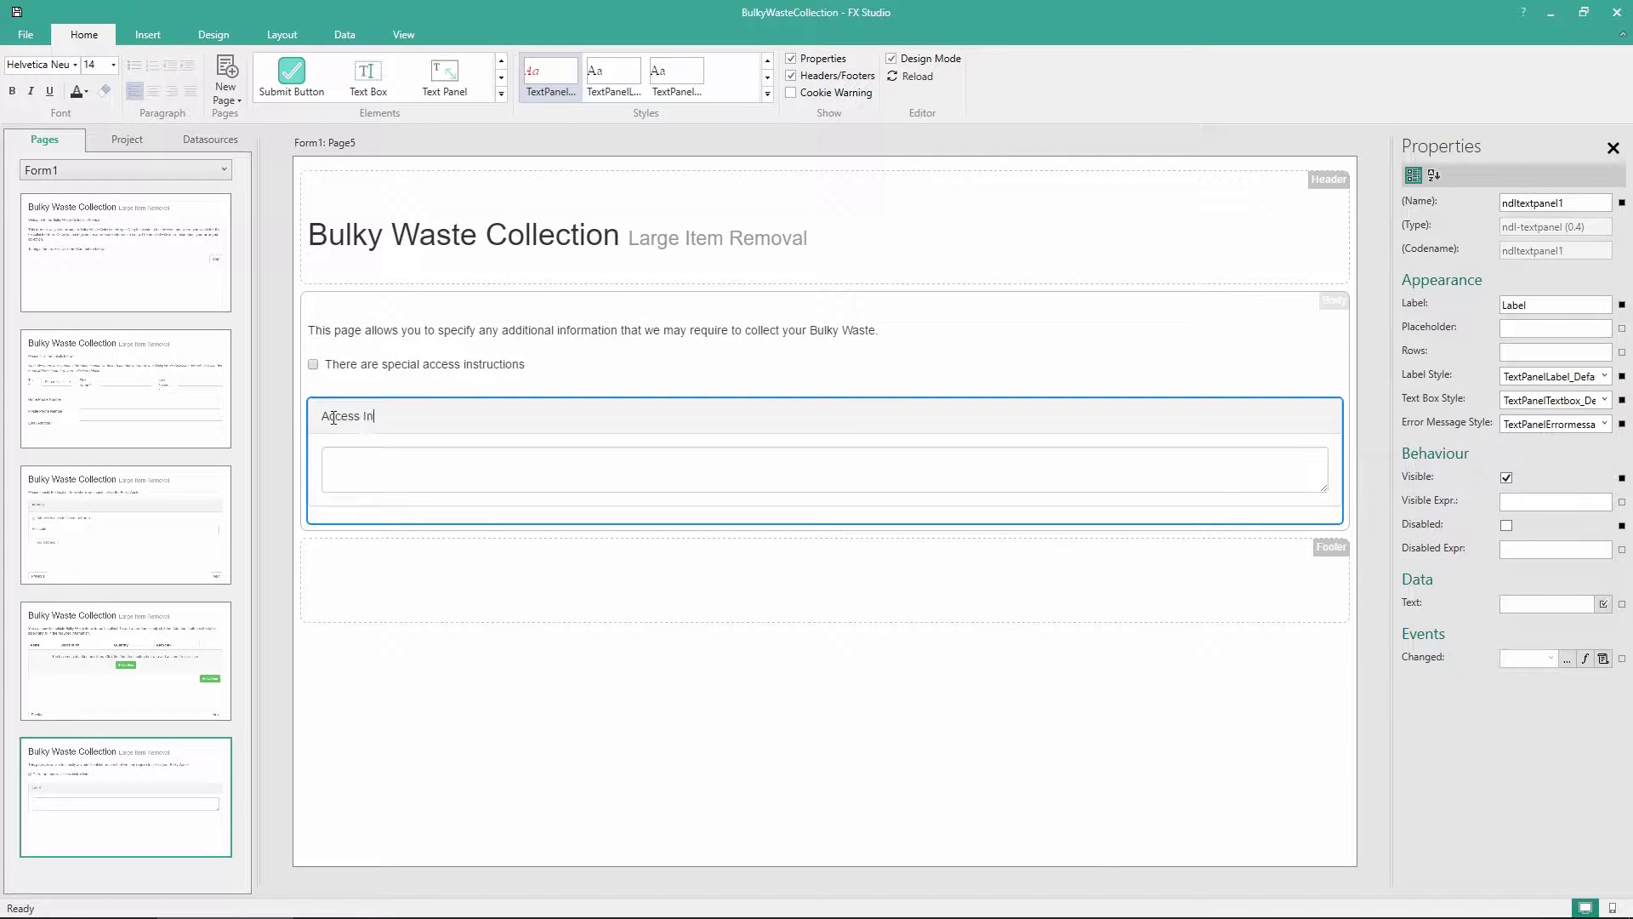
type("structions")
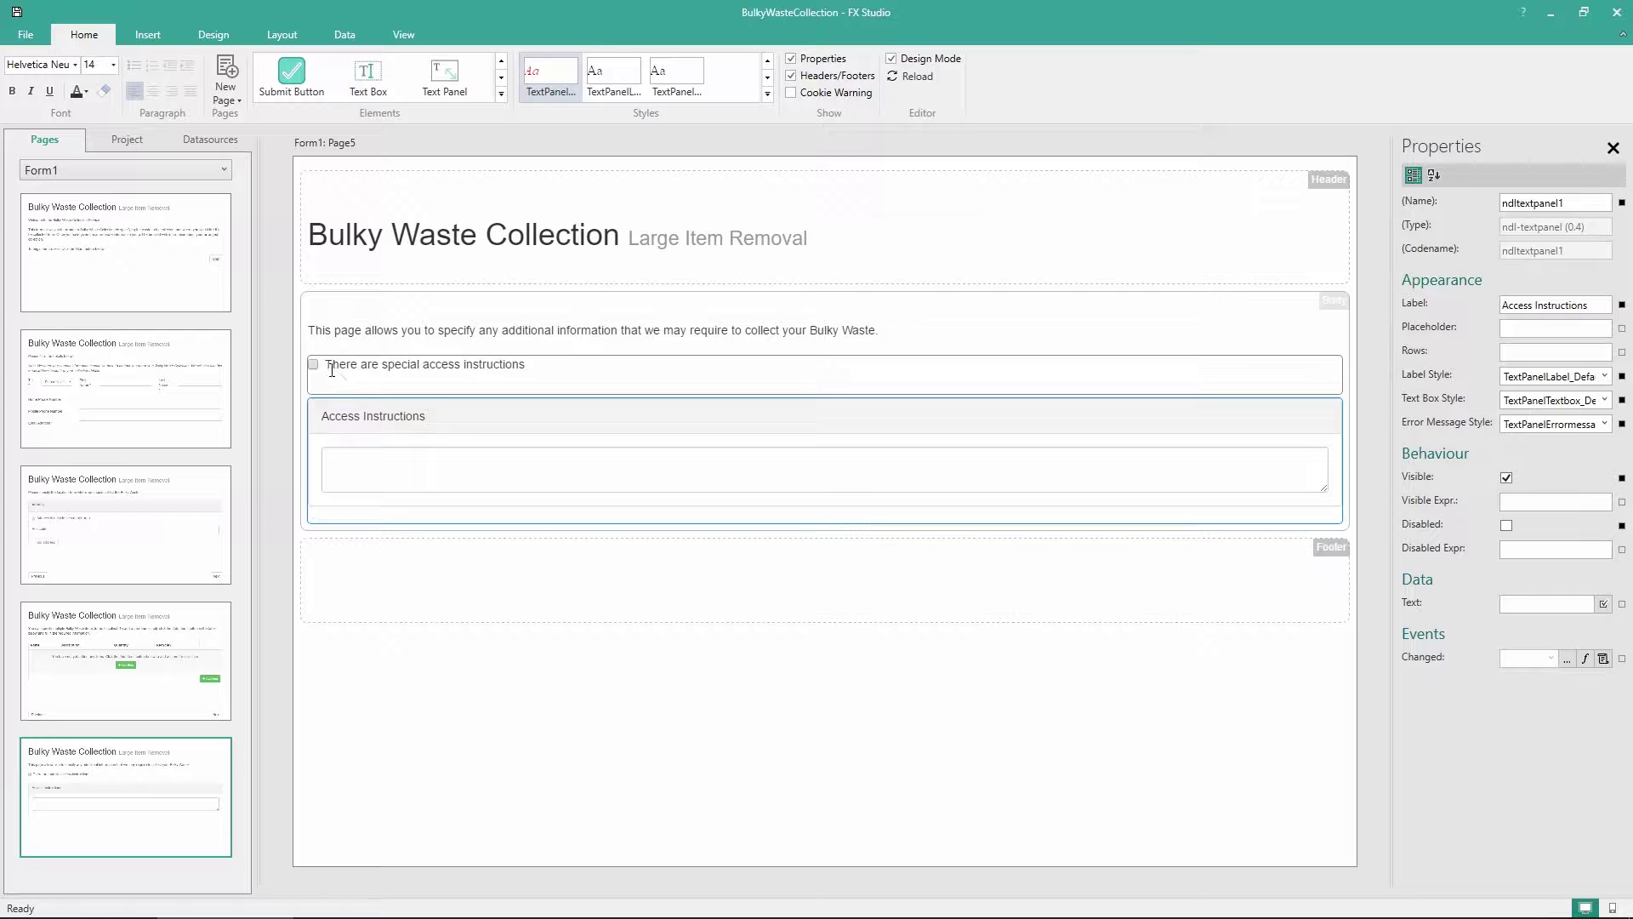
left_click(1517, 503)
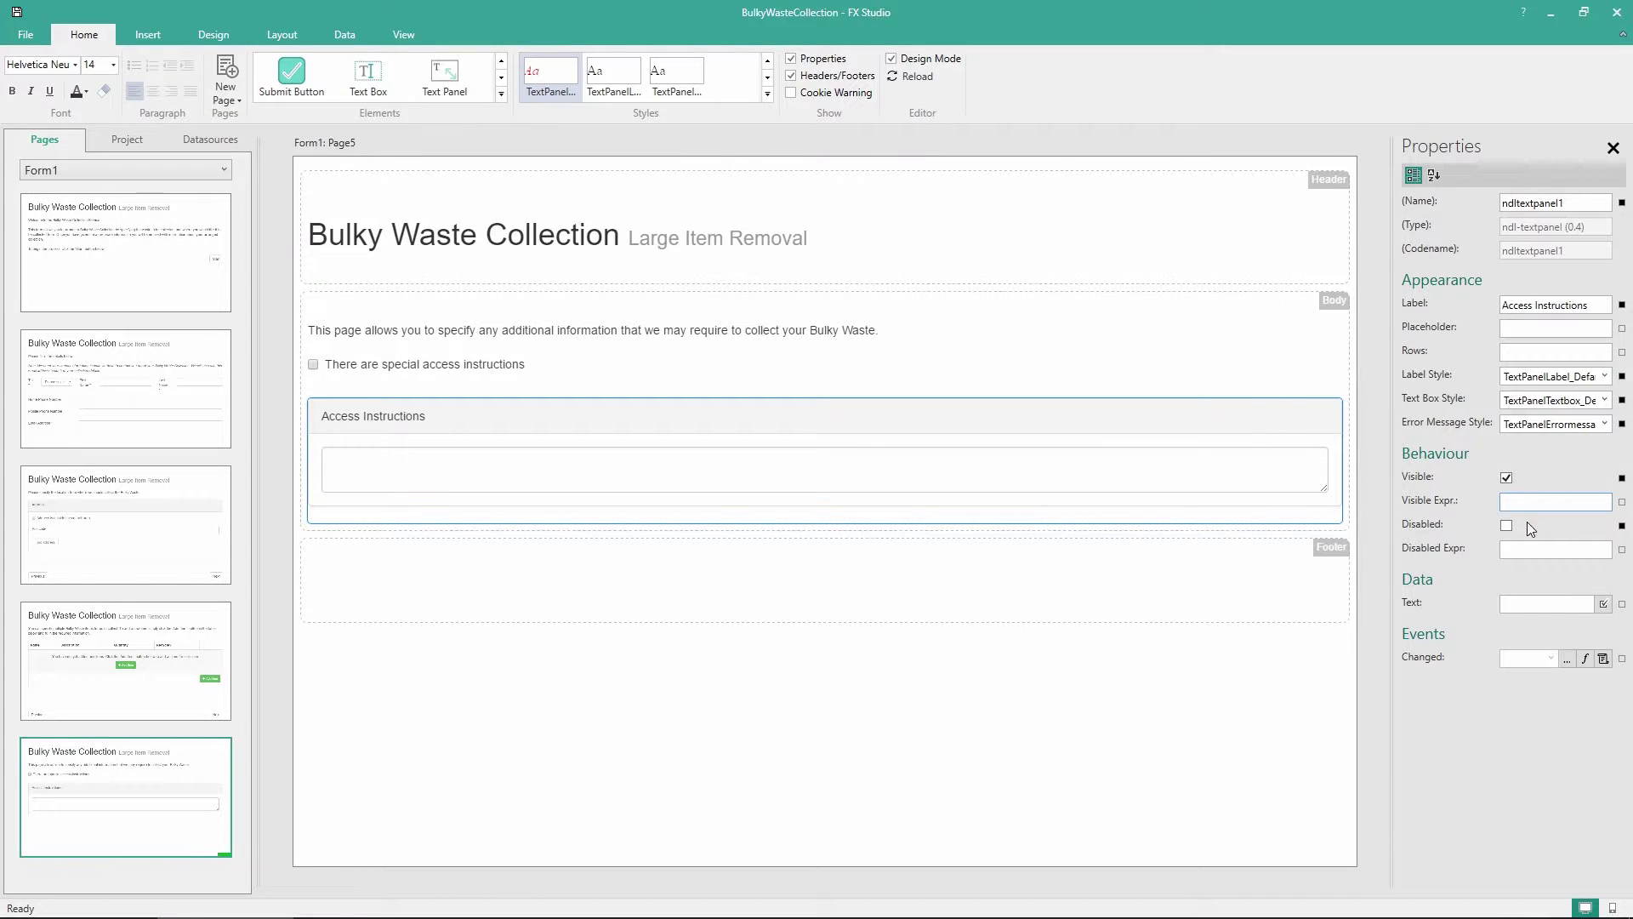
type("form1.page5.")
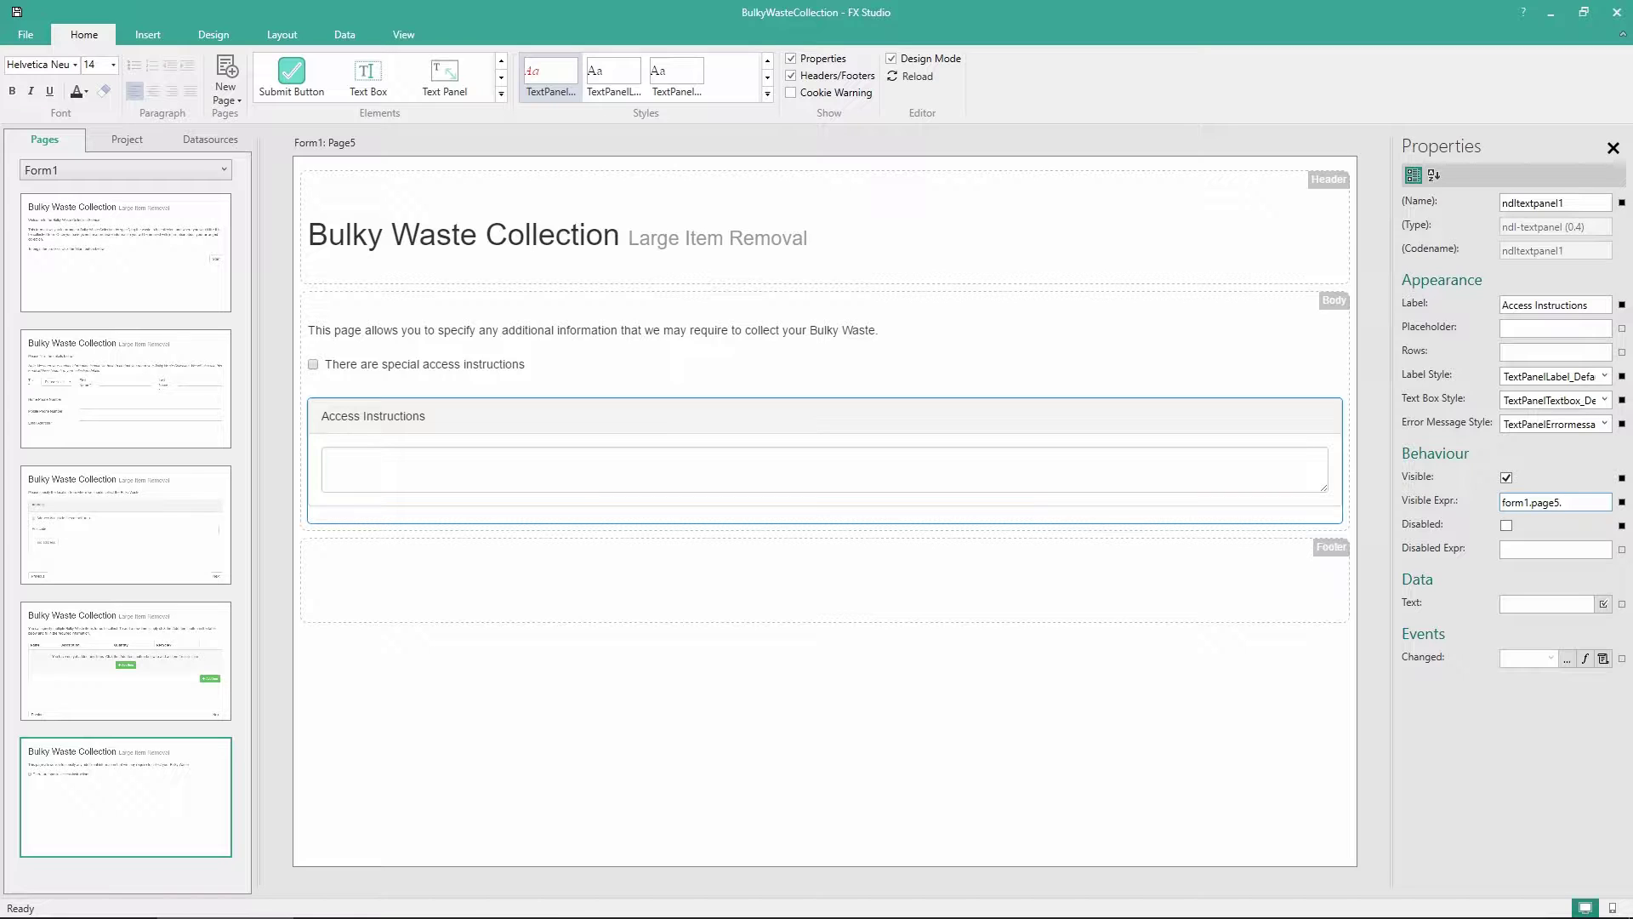
type("chkAccess.value == 'true'")
Turn off Design Mode and tick the special access checkbox to reveal the Access Instructions panel
left_click(894, 75)
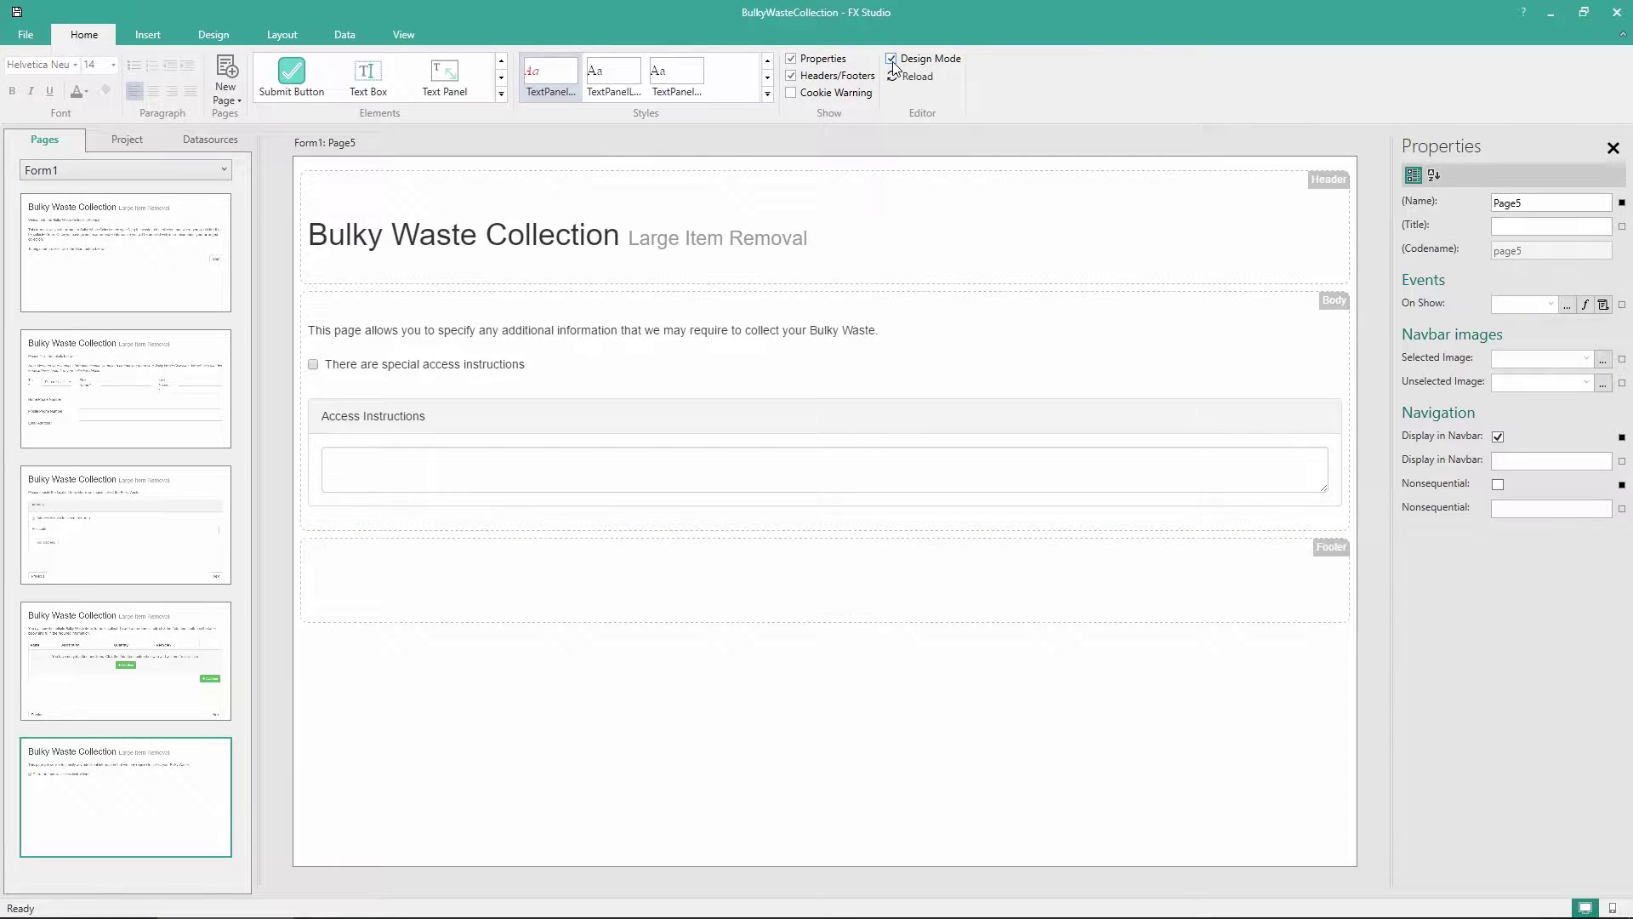
left_click(892, 60)
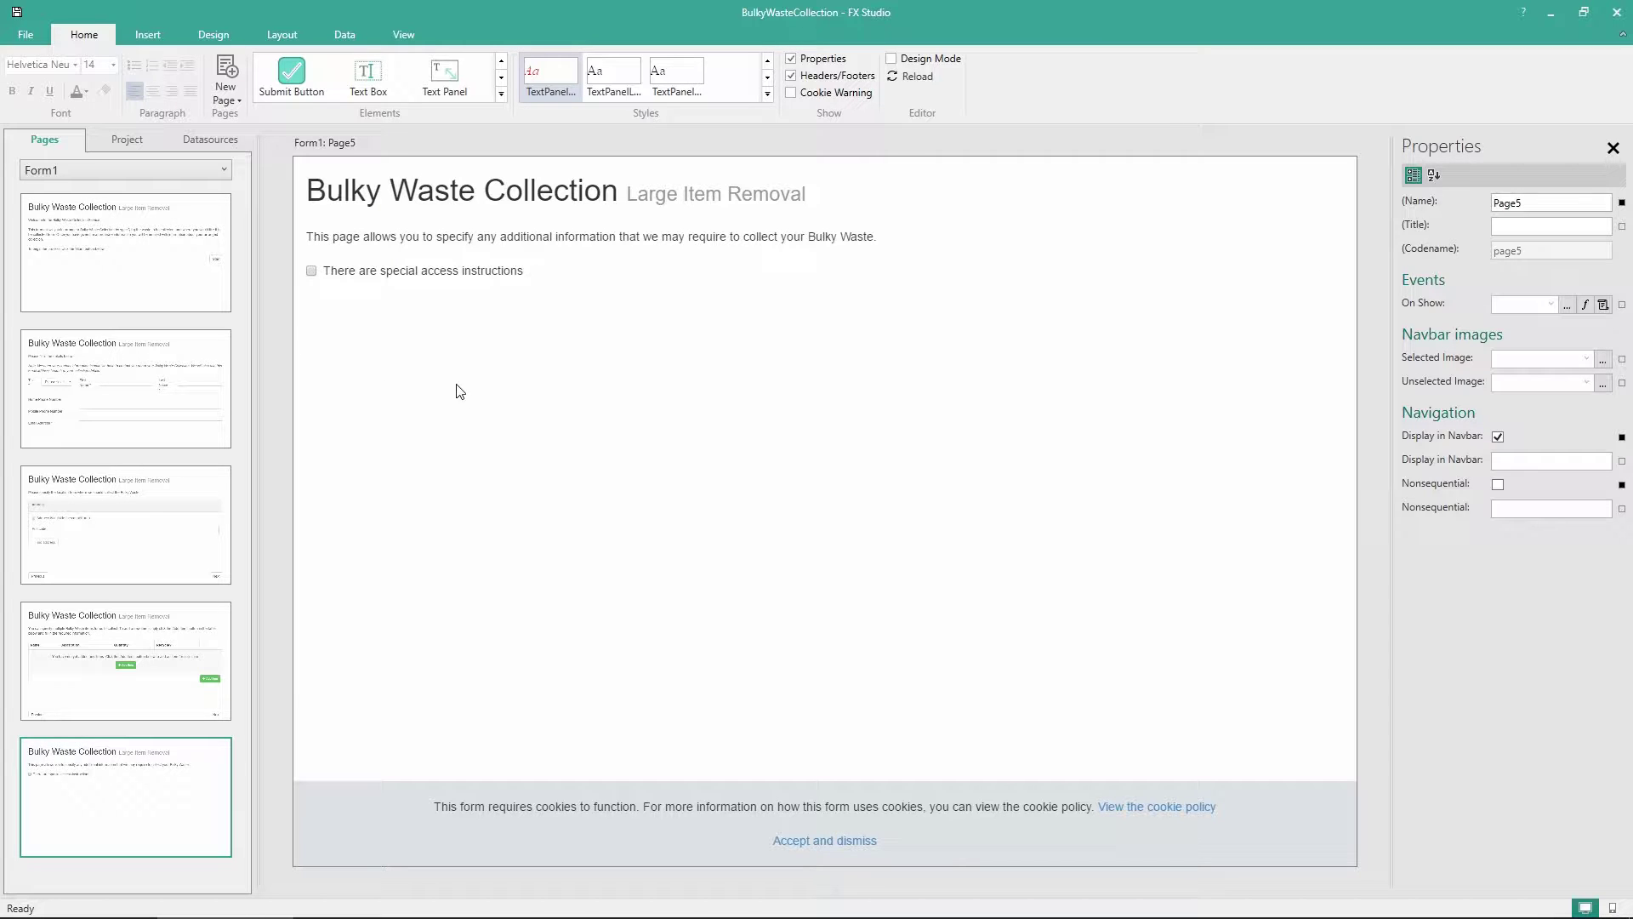
left_click(368, 283)
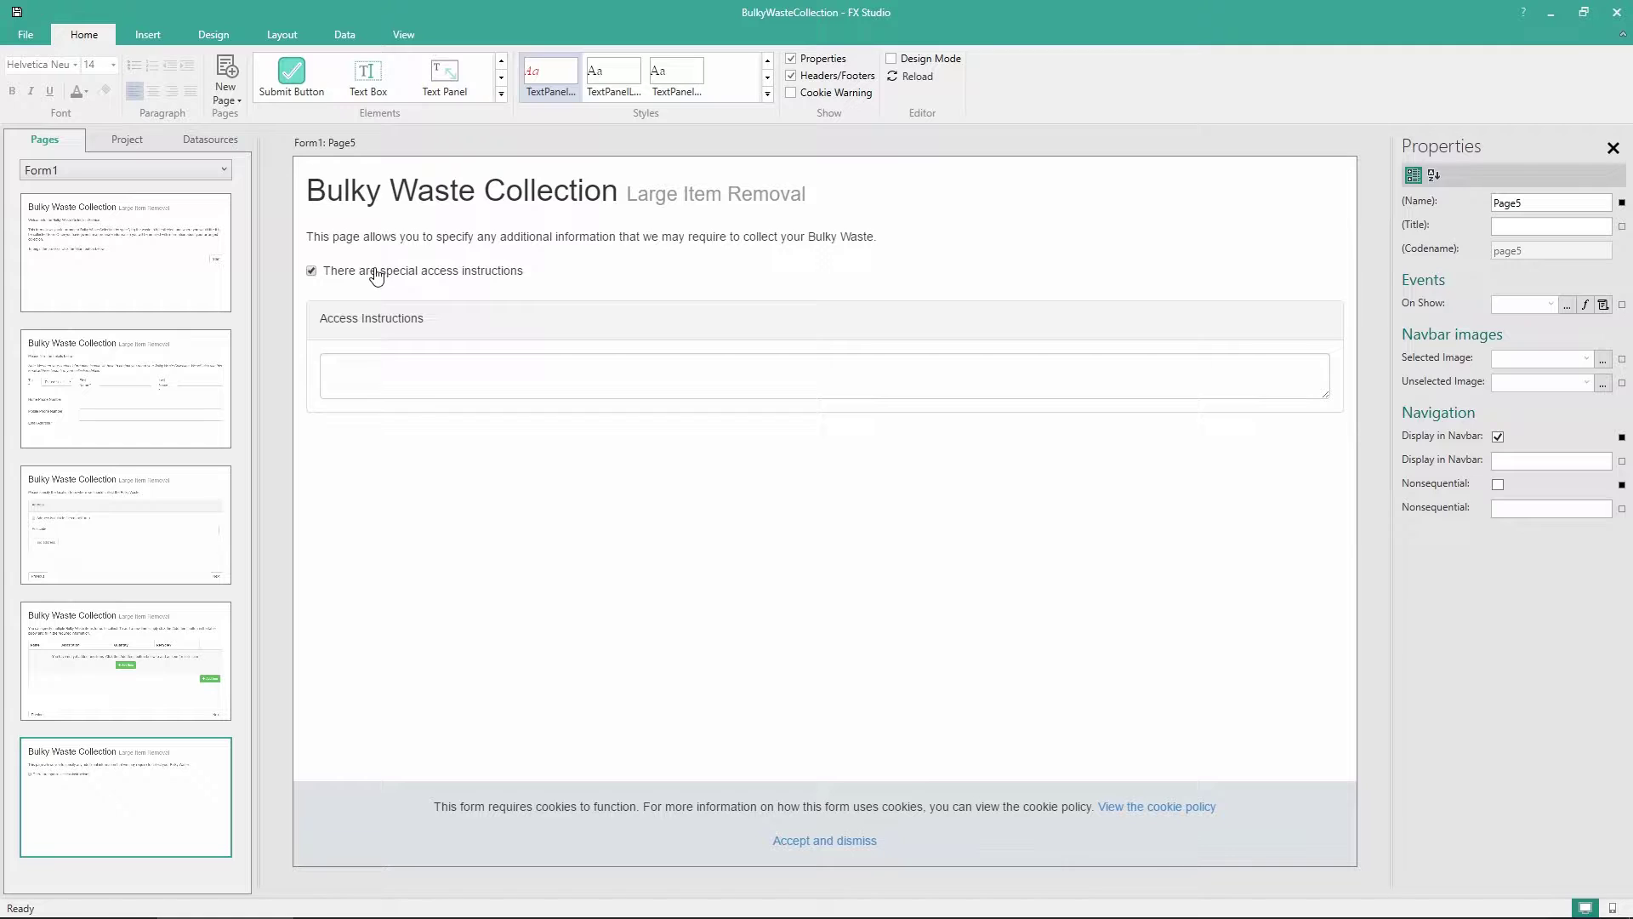
Untick the checkbox, return to Design Mode and place a separator below the Access Instructions panel
left_click(376, 274)
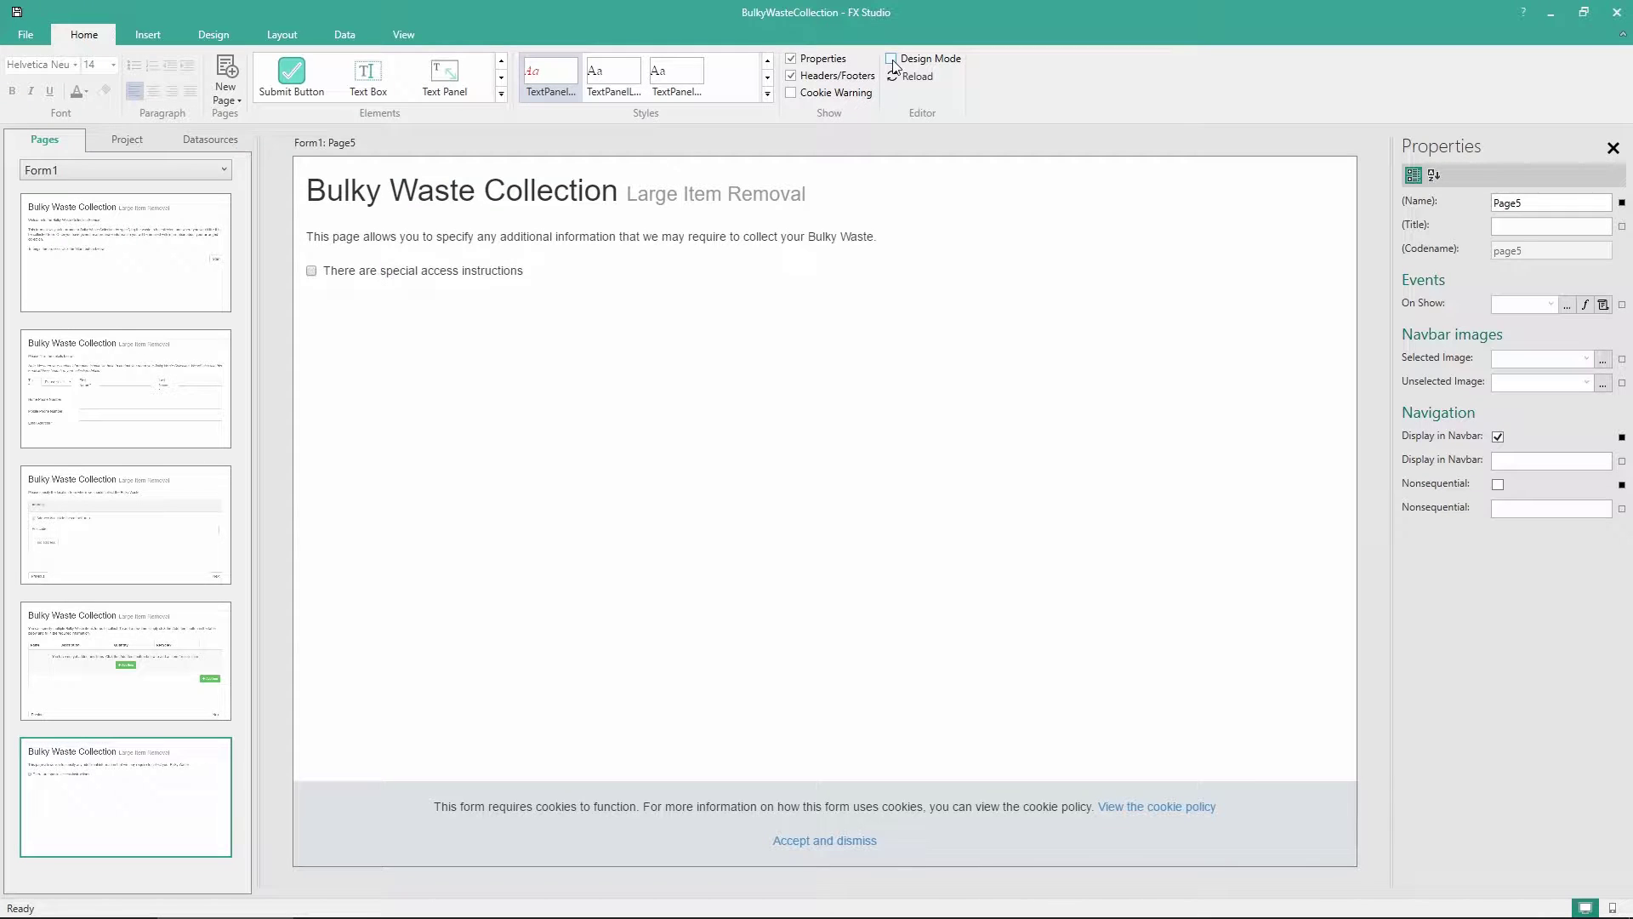
left_click(892, 60)
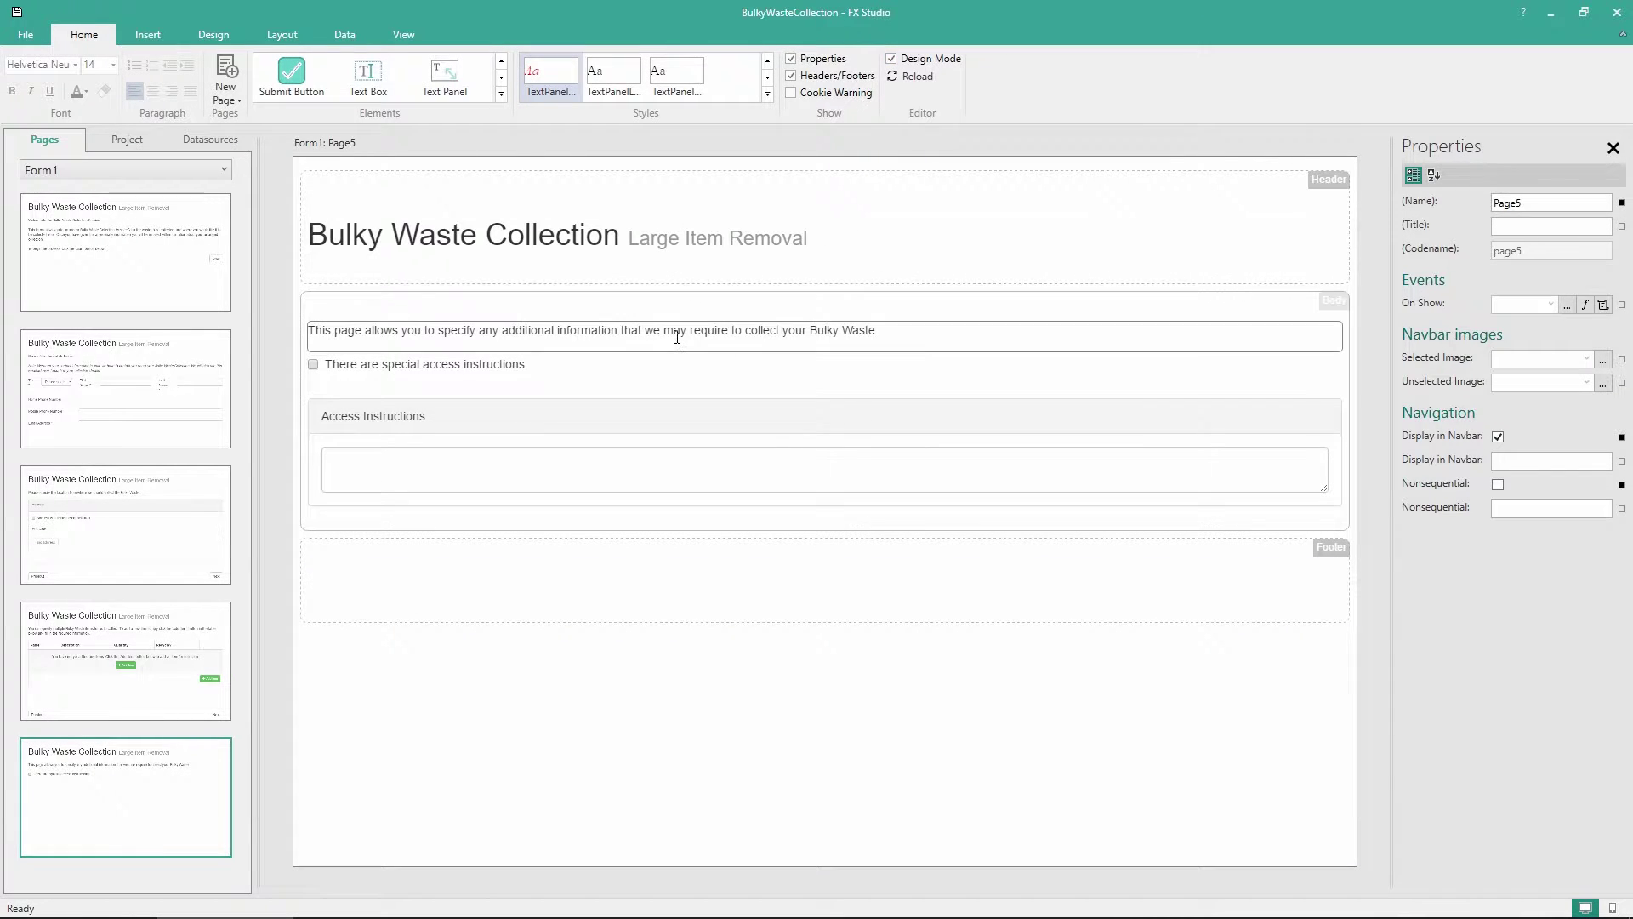
left_click(500, 97)
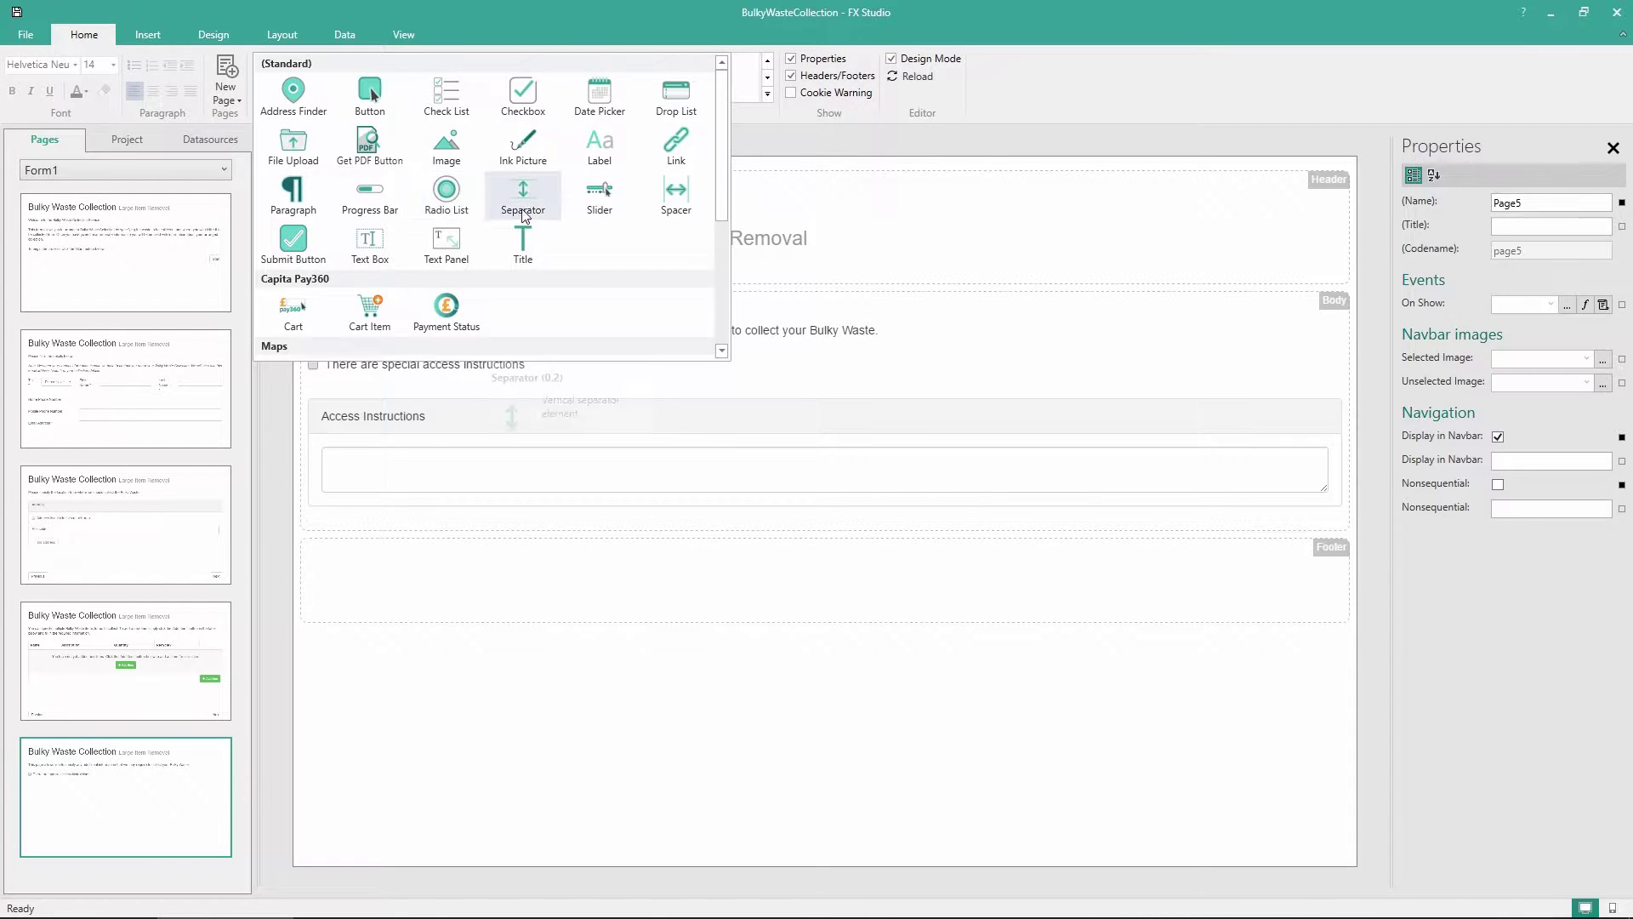
left_click_drag(531, 194, 510, 522)
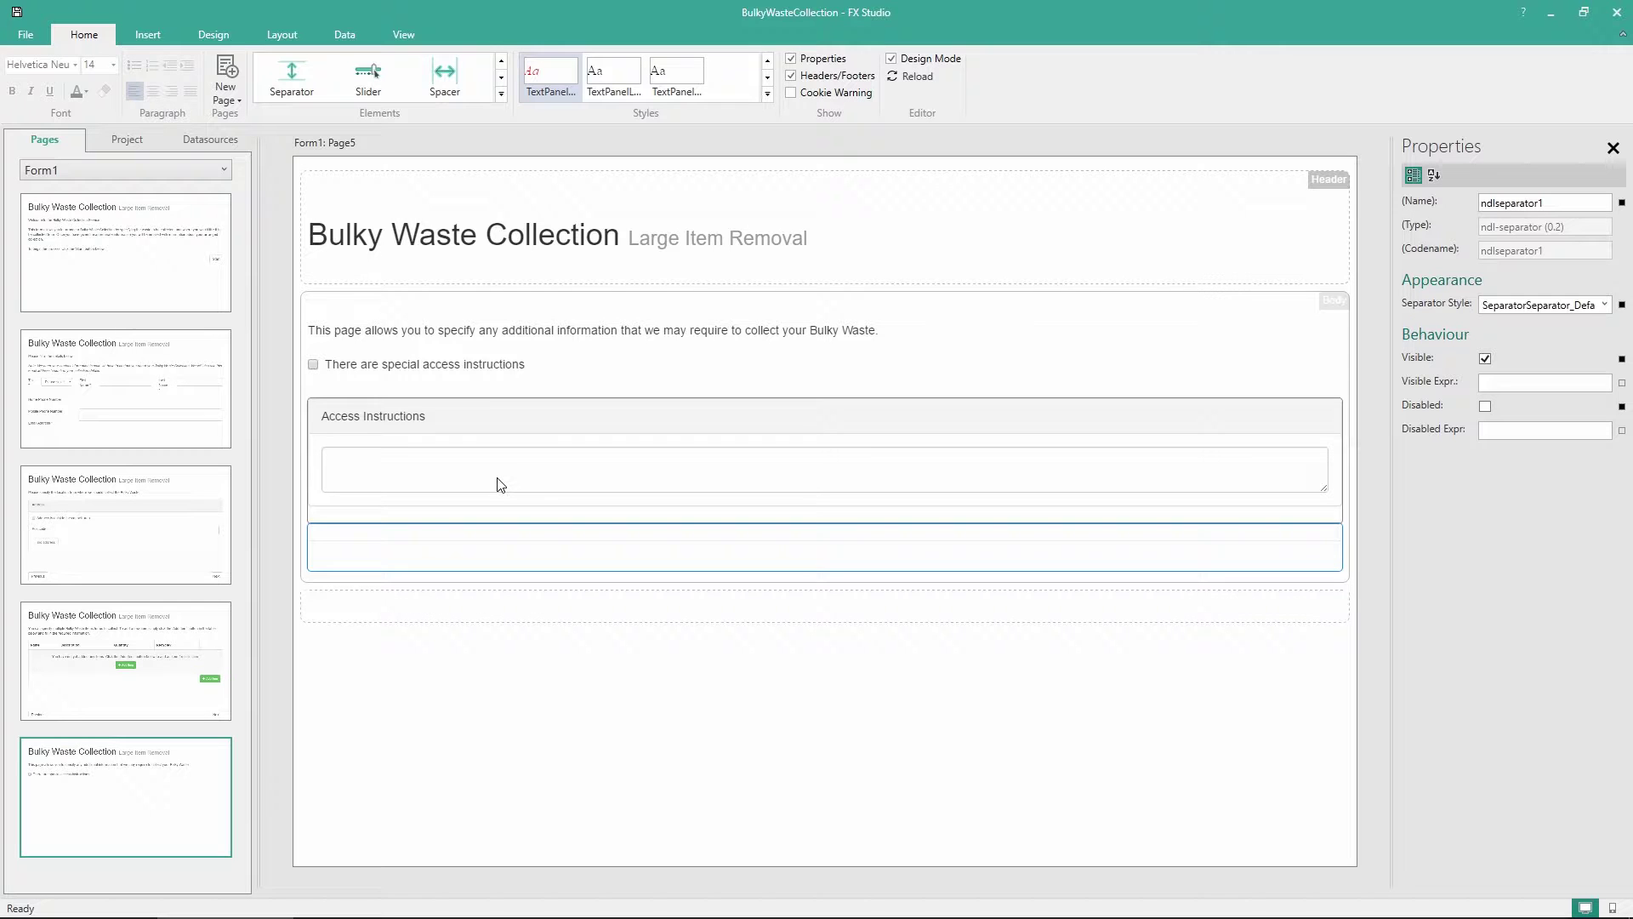
Add an 'Upload a photo to assist with the collection' checkbox named chkPhoto below the separator
left_click(501, 94)
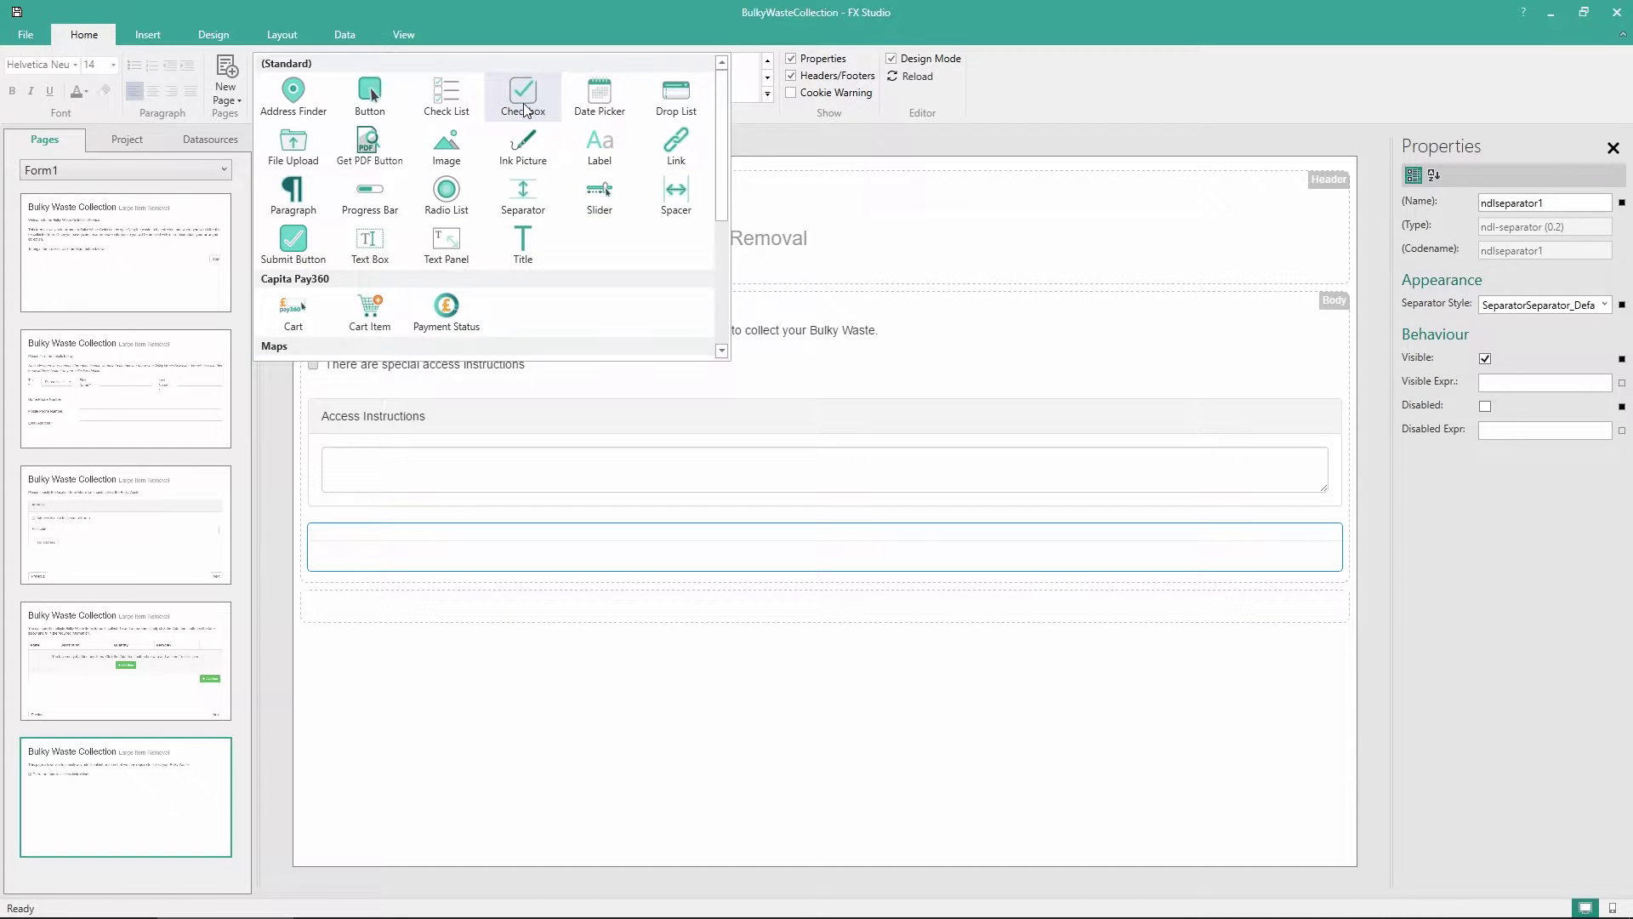
left_click_drag(525, 109, 402, 567)
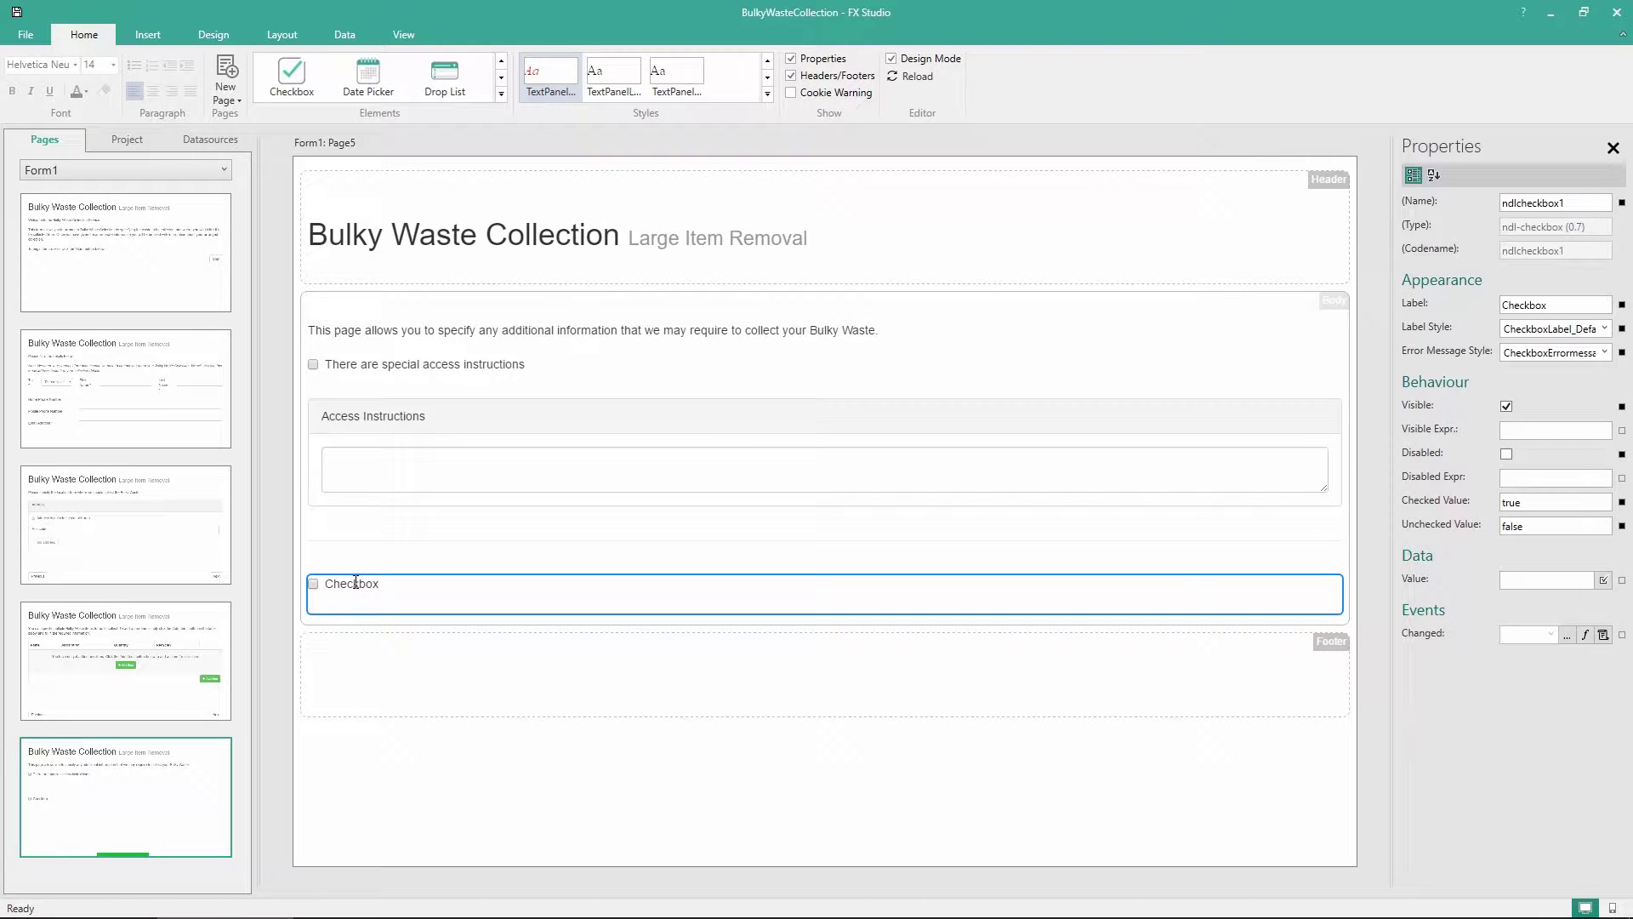
double_click(356, 583)
type("Upload ")
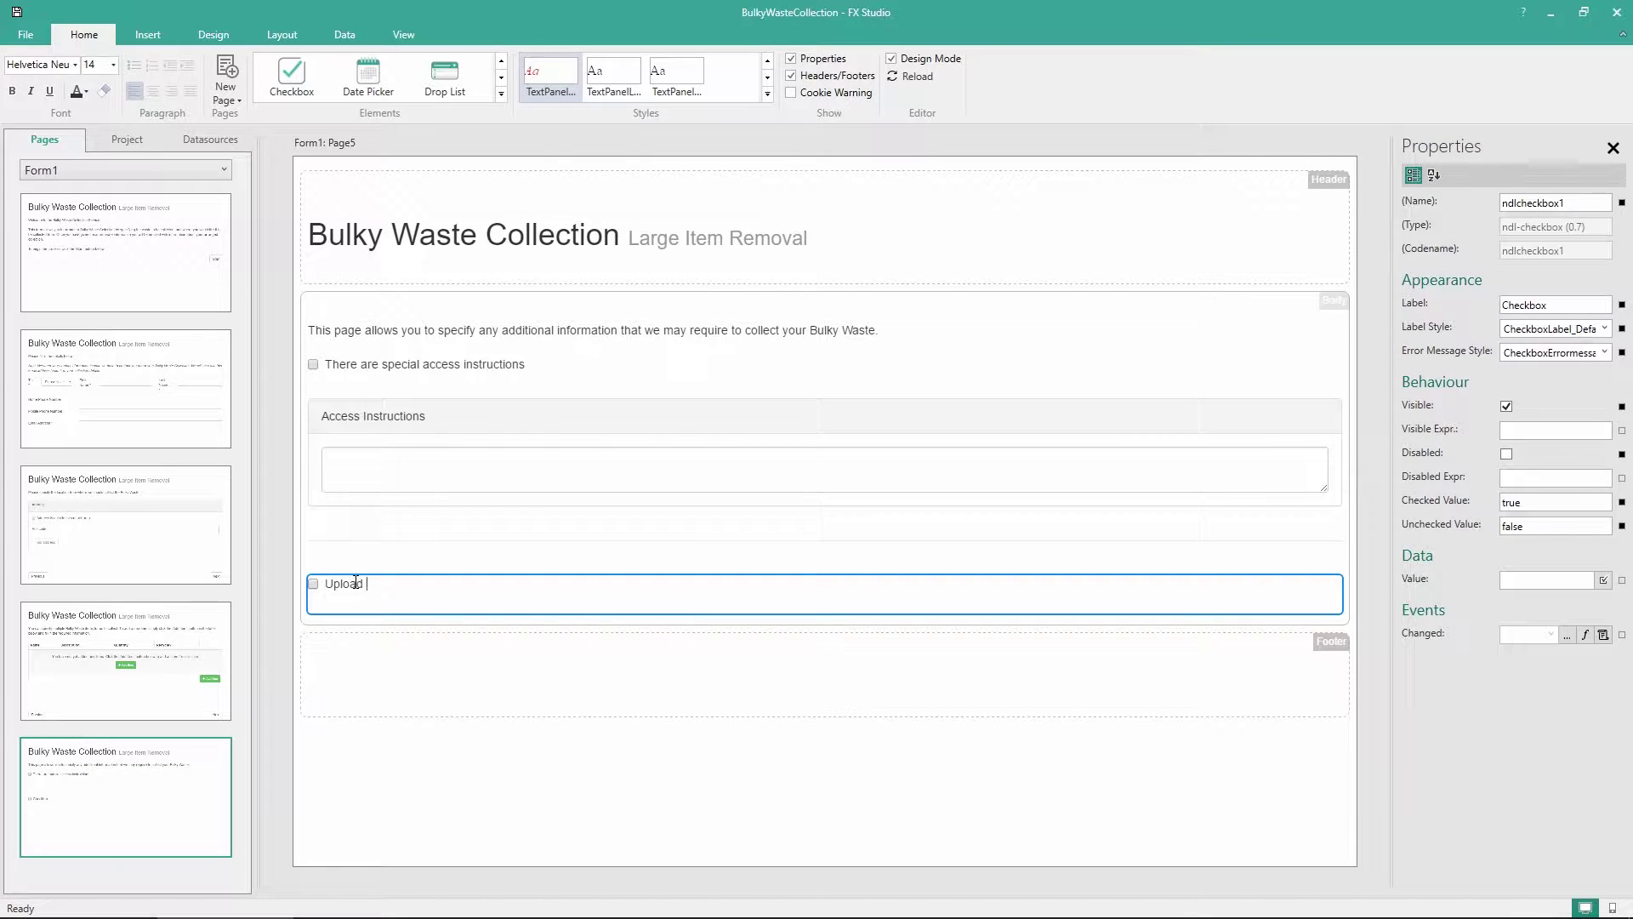
type("a photo to assist with the collectio")
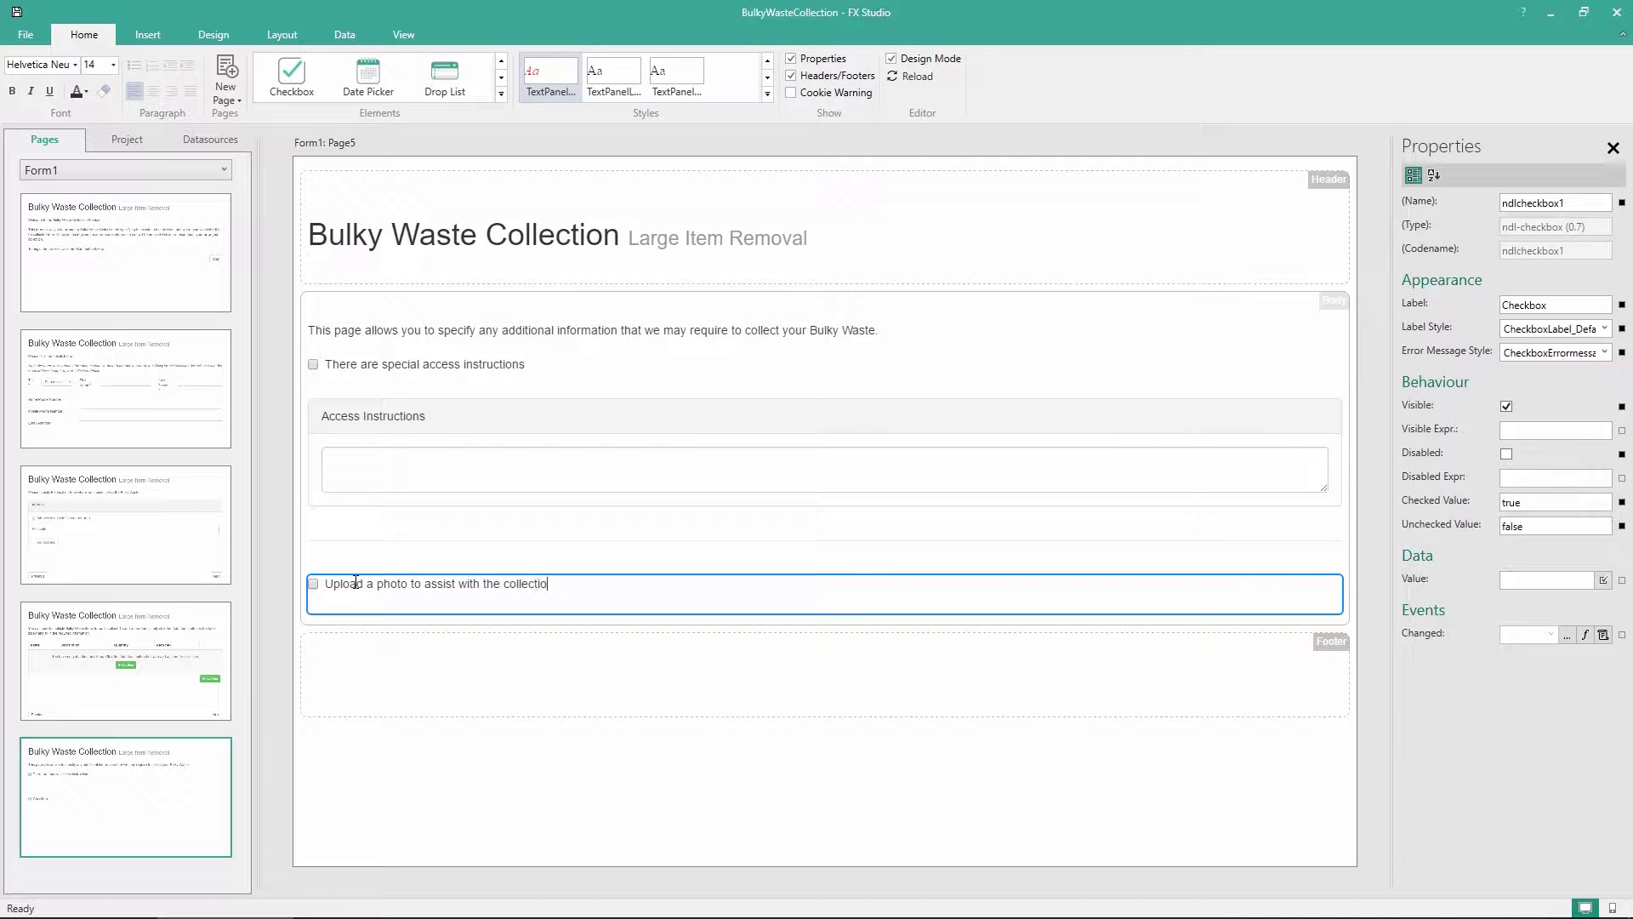
type("n")
left_click(1461, 202)
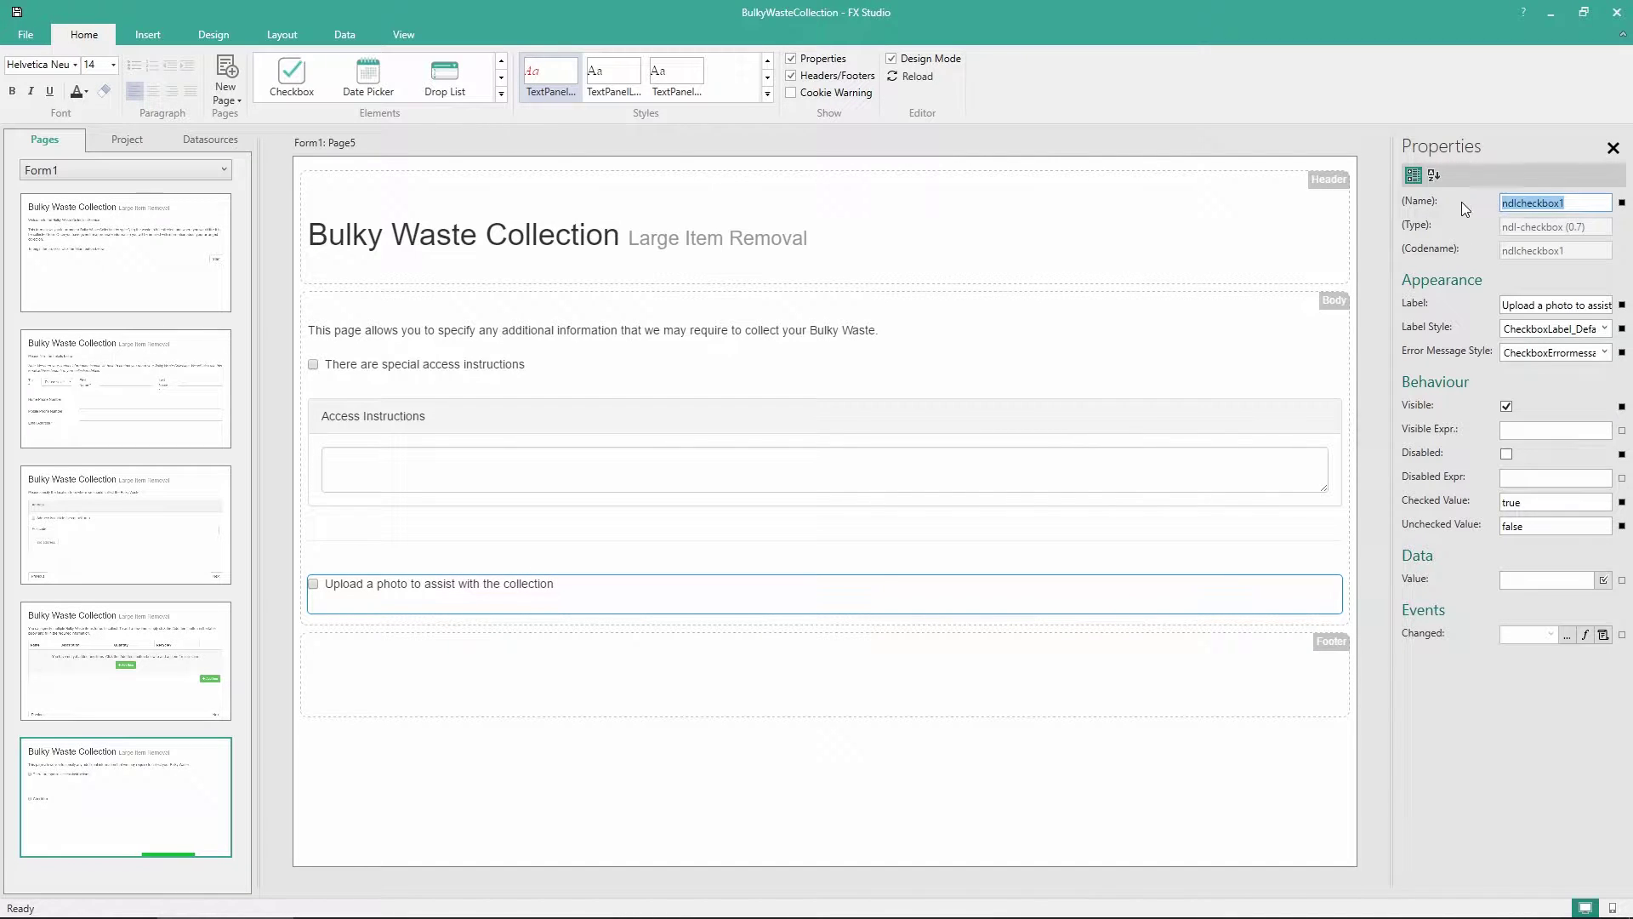
type("chkPhoto")
left_click(501, 95)
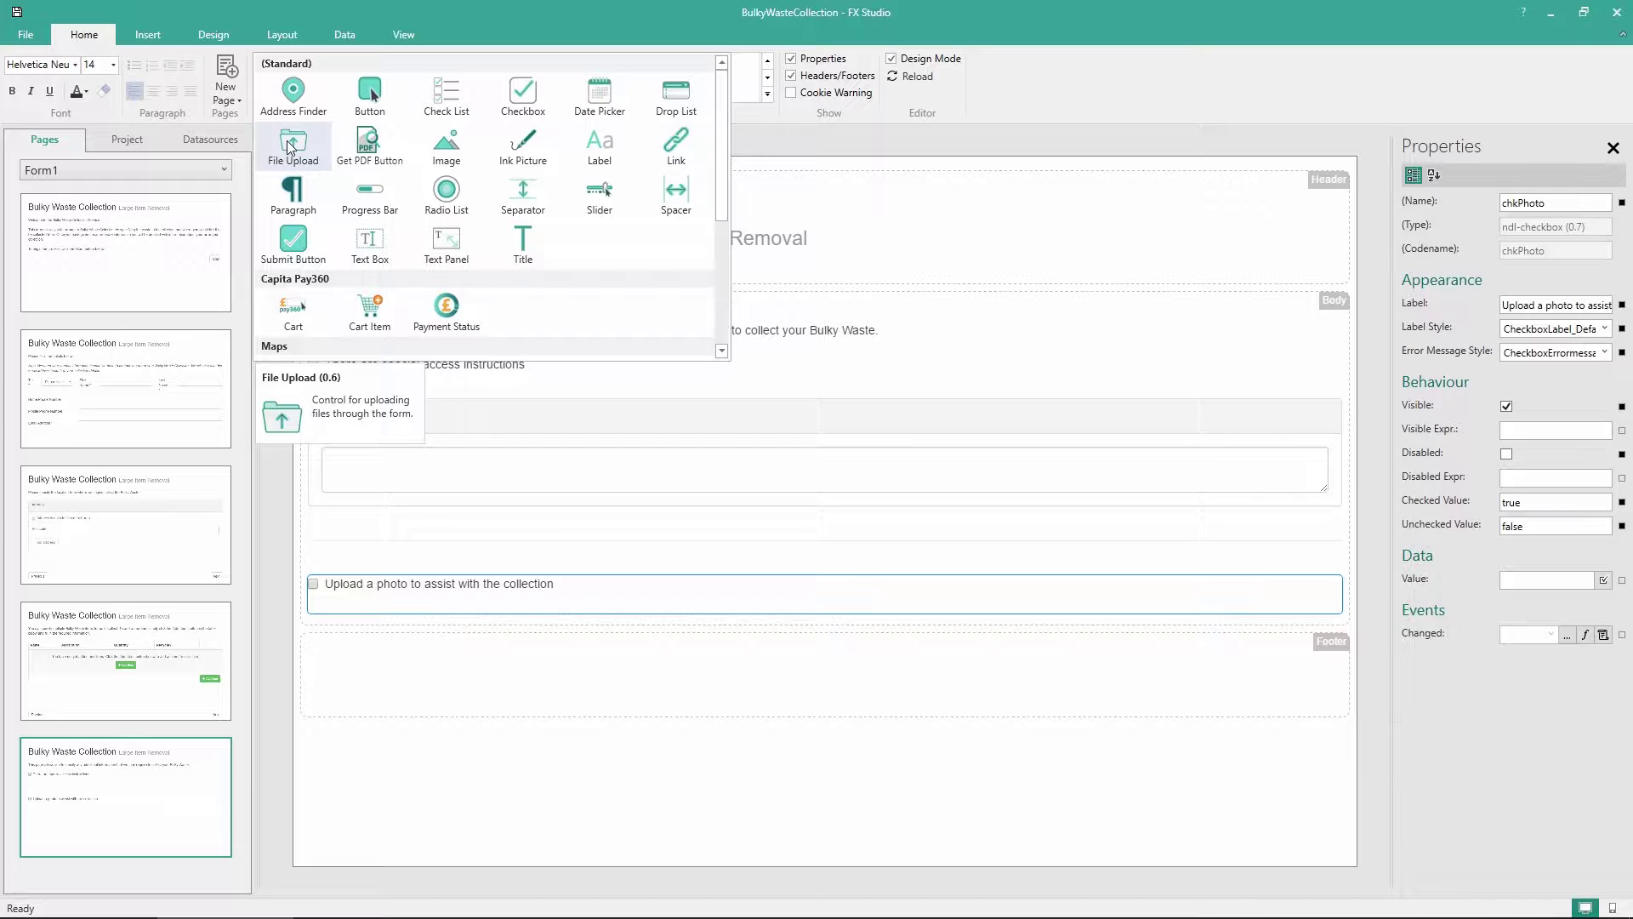
Add a file upload control labelled 'Upload a photo' below the photo checkbox
left_click_drag(291, 146, 358, 628)
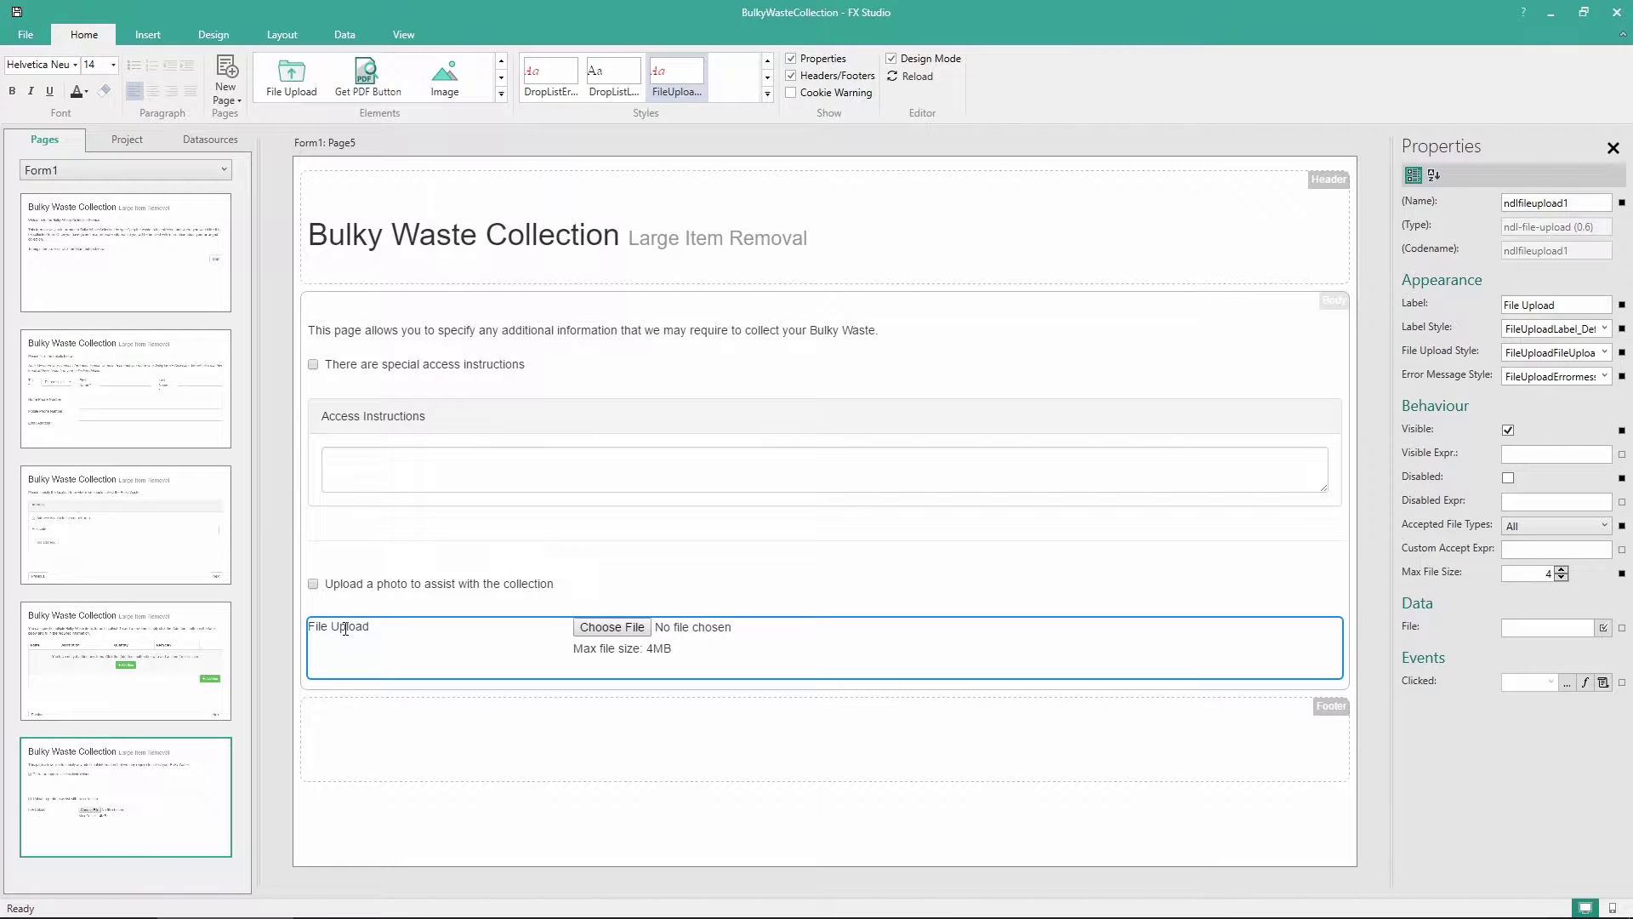
double_click(345, 628)
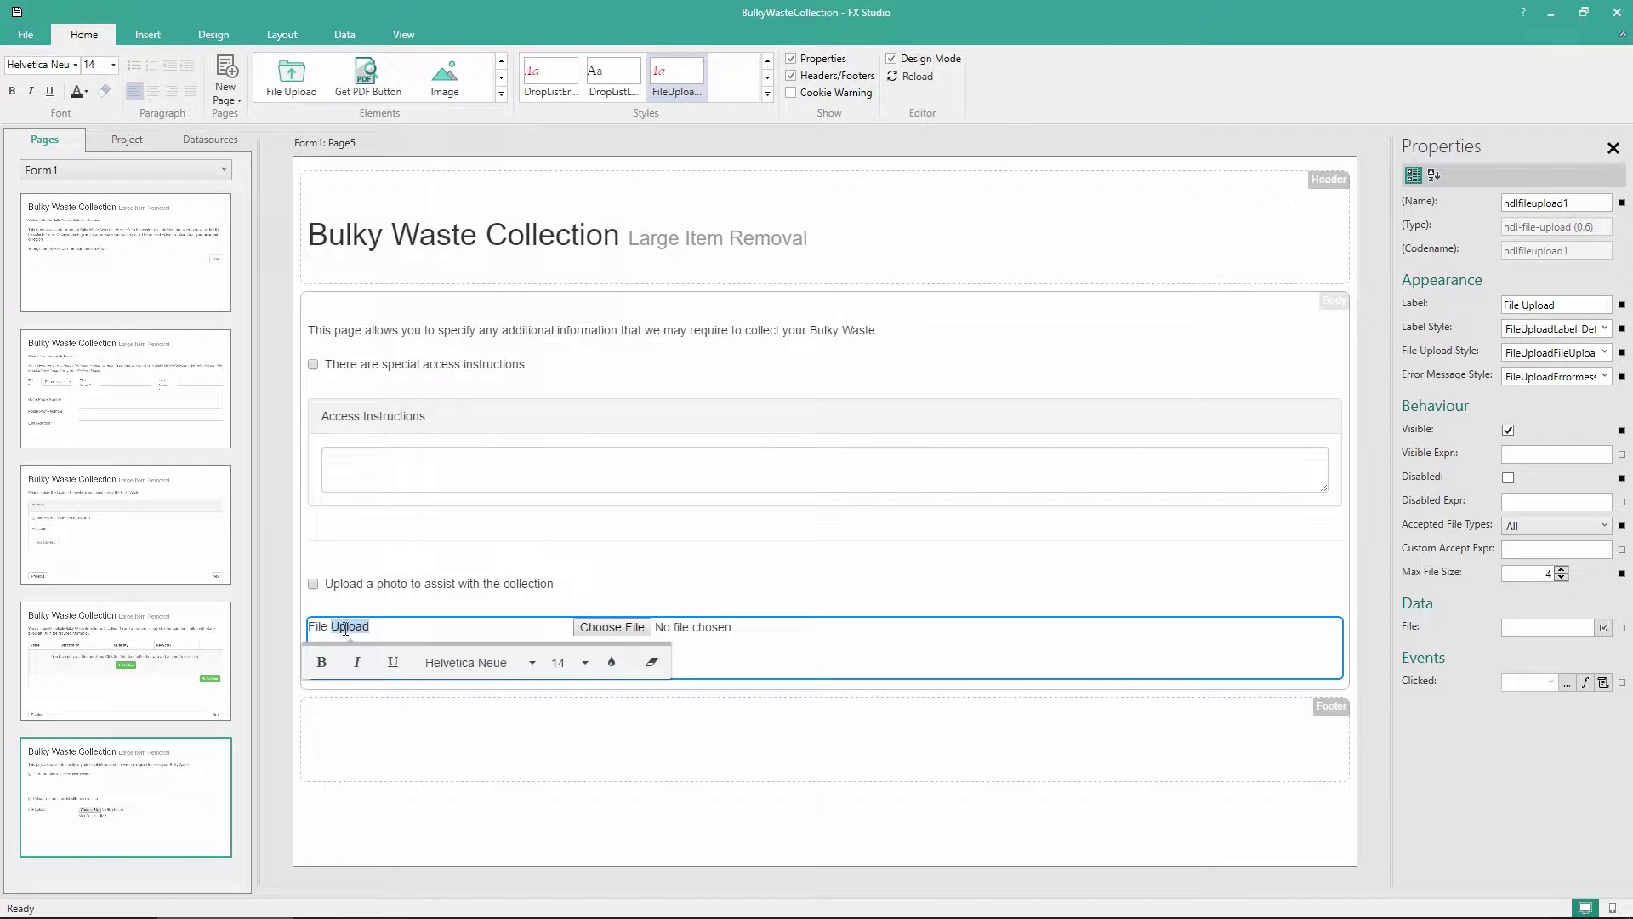
key("BackSpace")
key("BackSpace")
key("BackSpace")
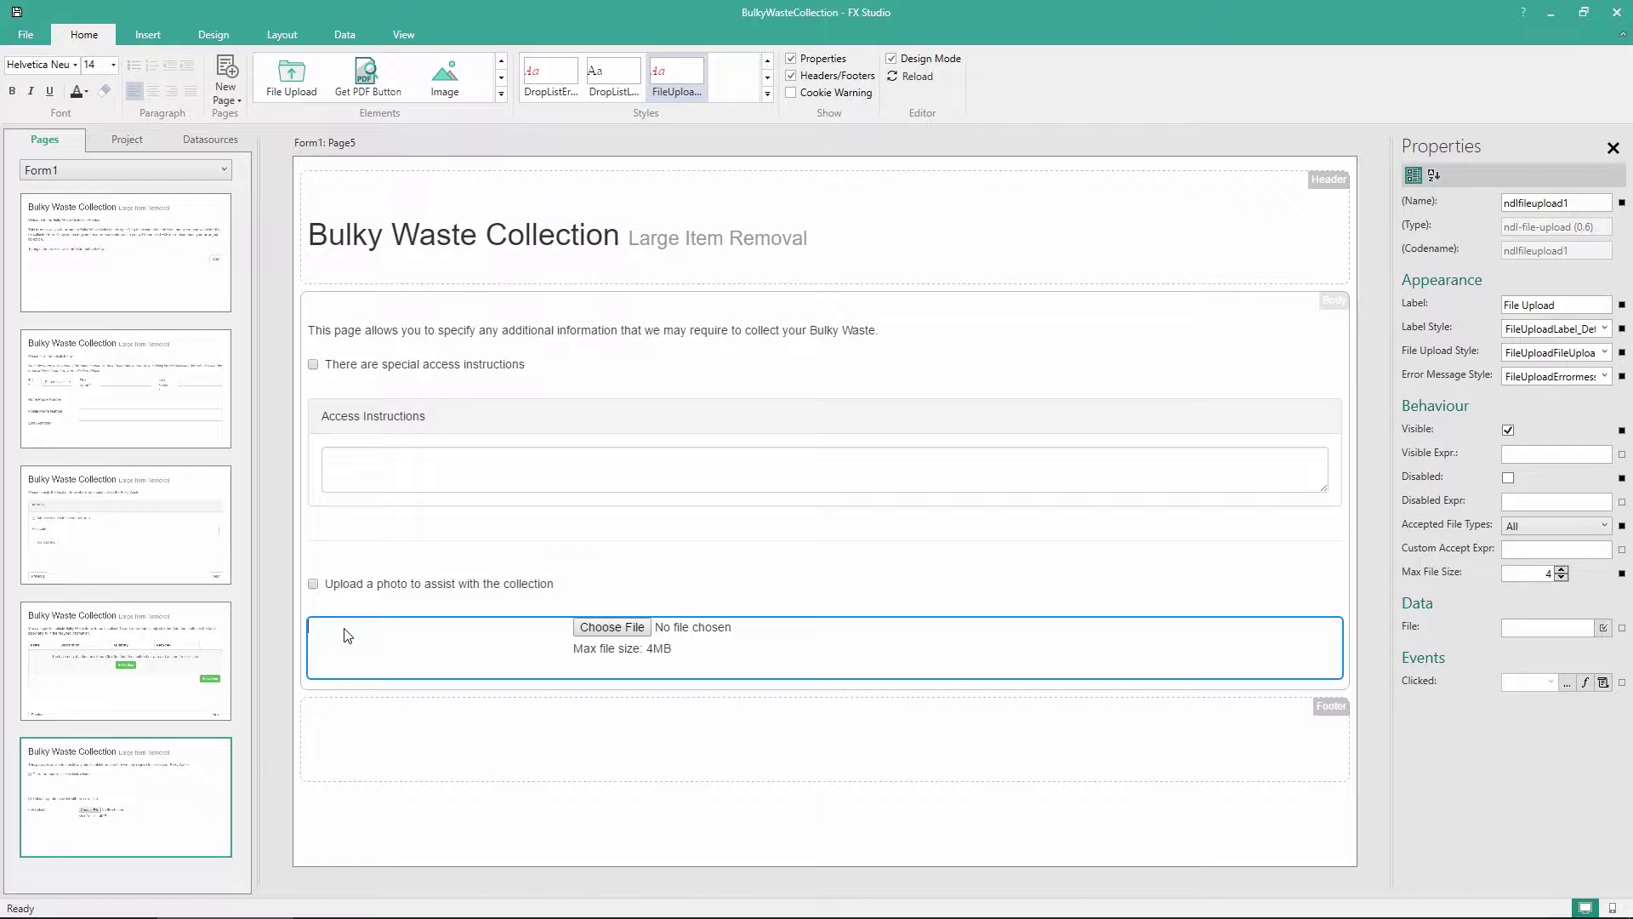
type("Upload a photo")
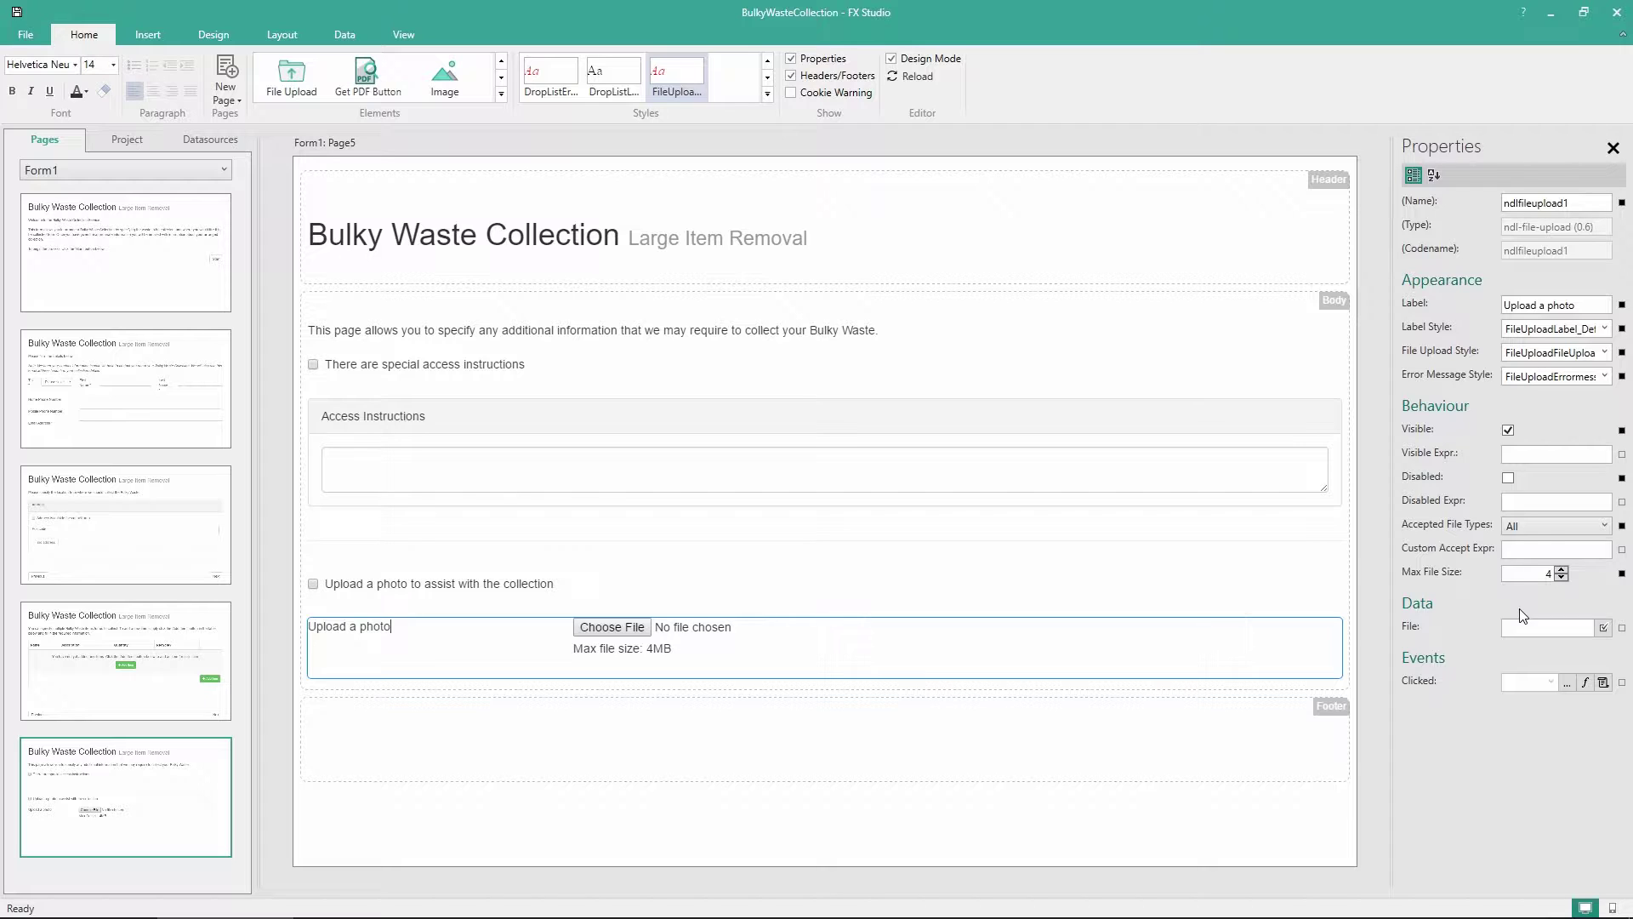
Restrict the upload to Image file types with a 4 MB maximum file size
left_click(1541, 531)
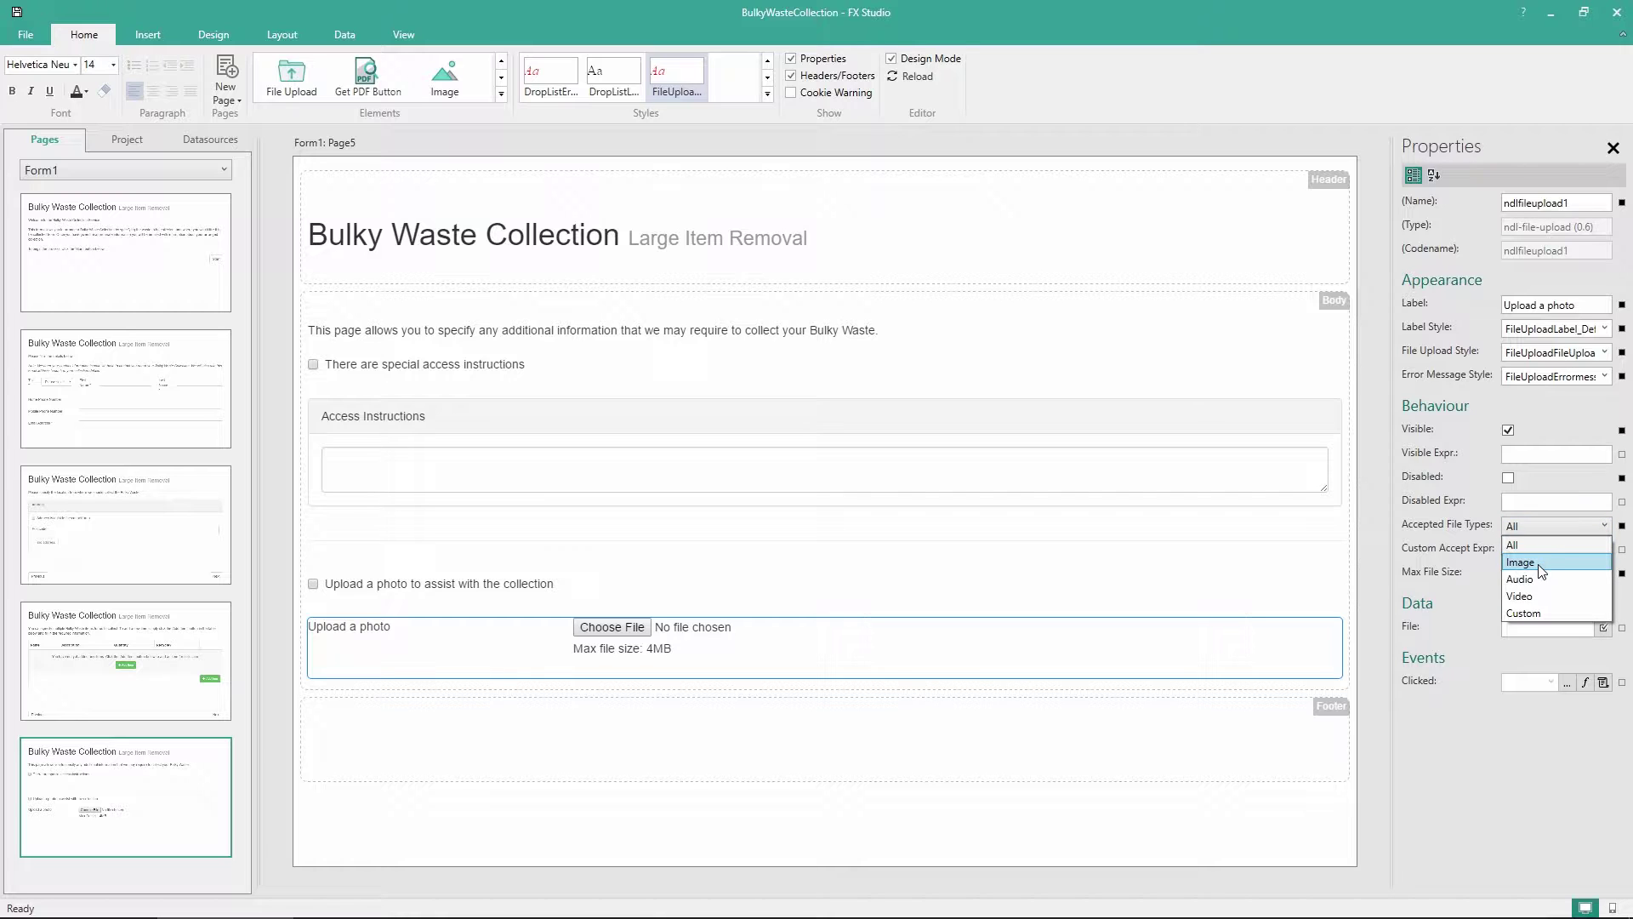
left_click(1538, 565)
left_click(1542, 571)
type("4")
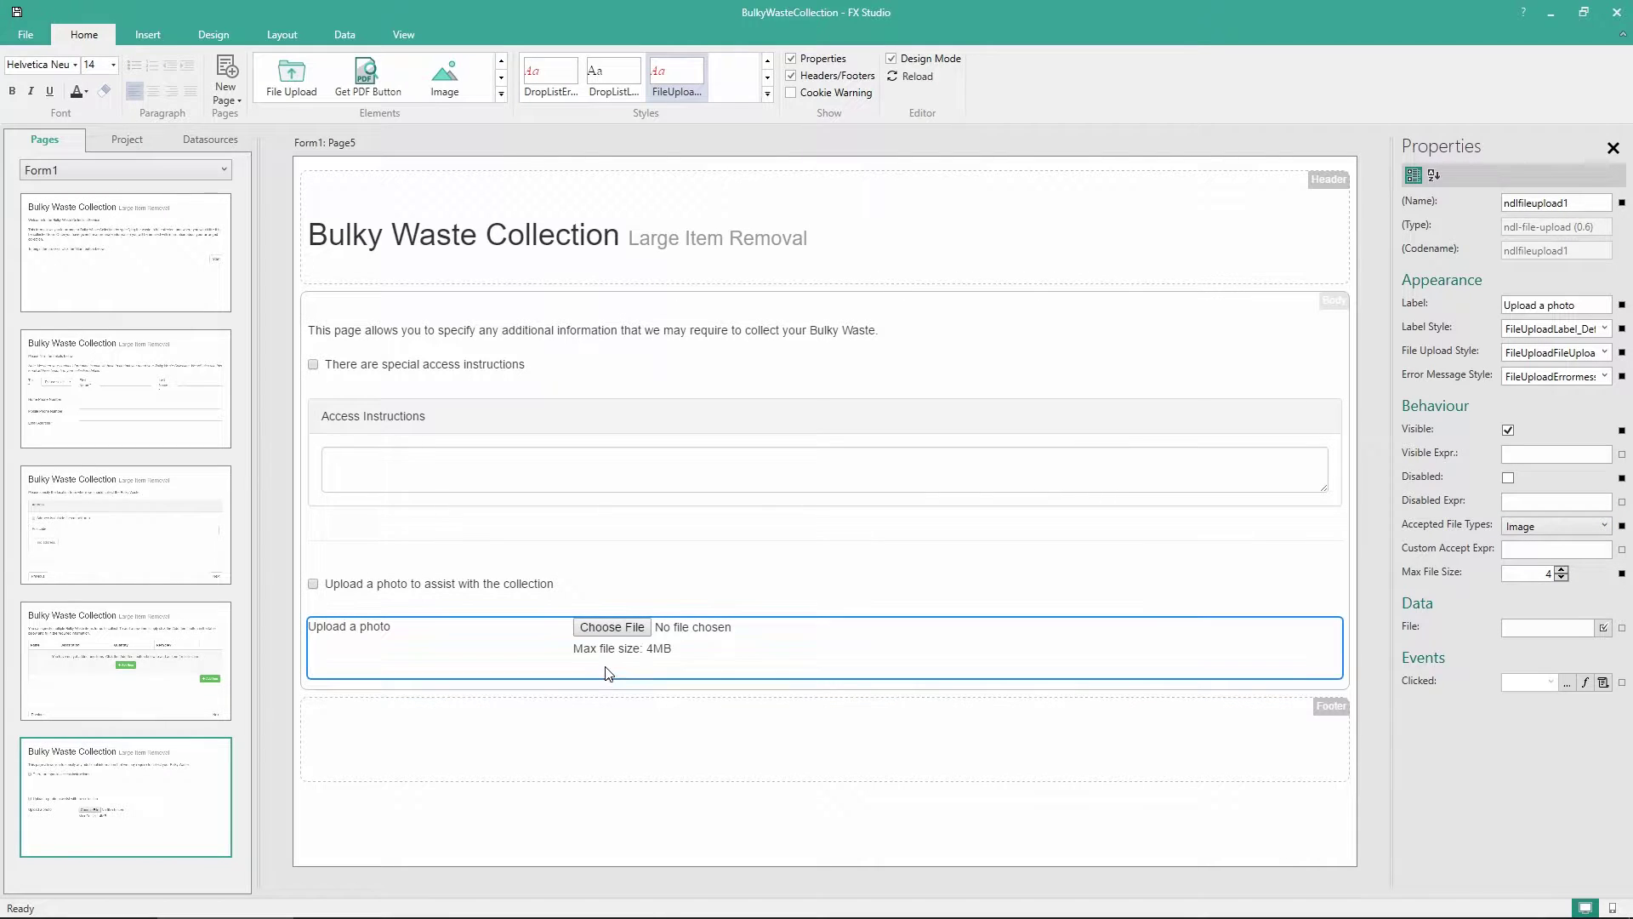
left_click(622, 825)
left_click(501, 94)
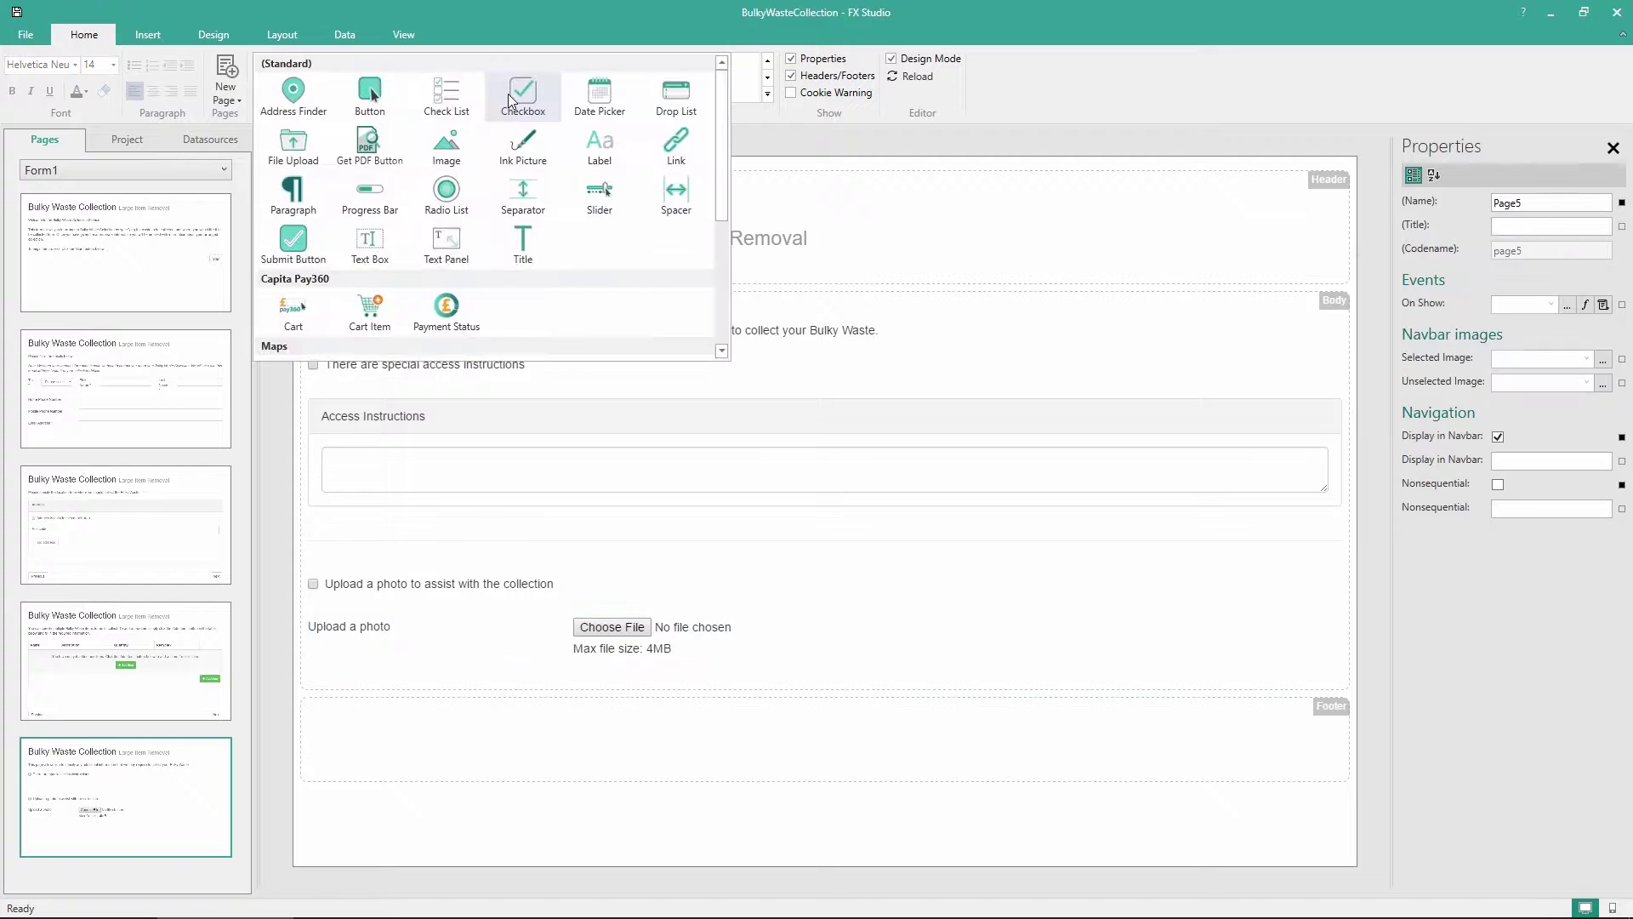
Place a separator below the photo upload and a text panel beneath the separator
left_click_drag(516, 193, 609, 682)
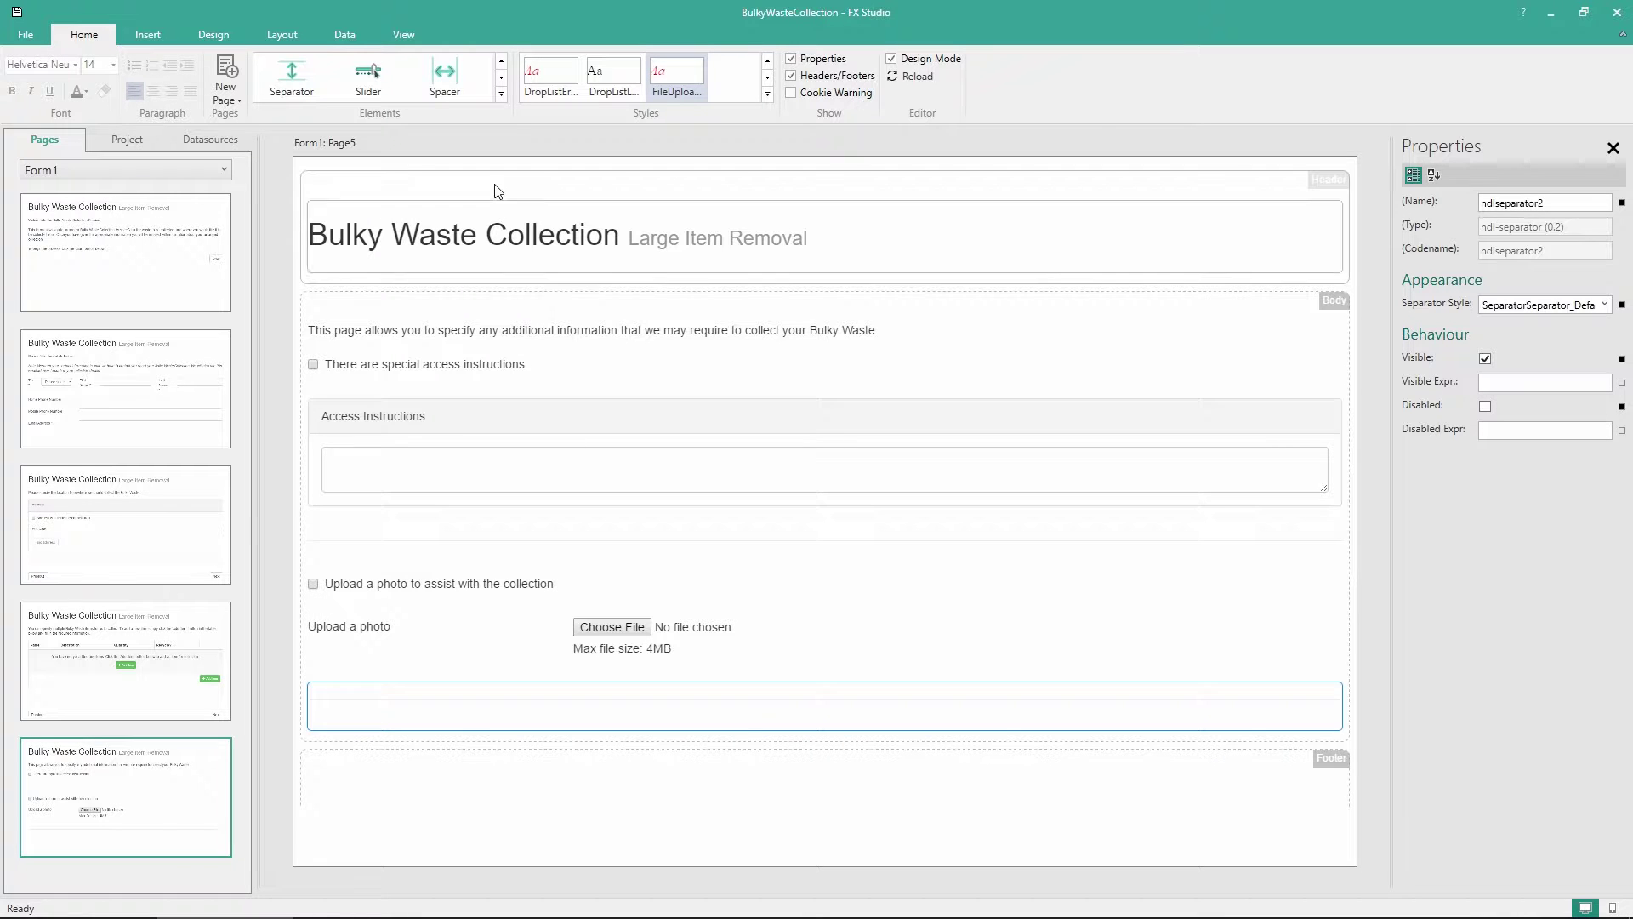
left_click(502, 94)
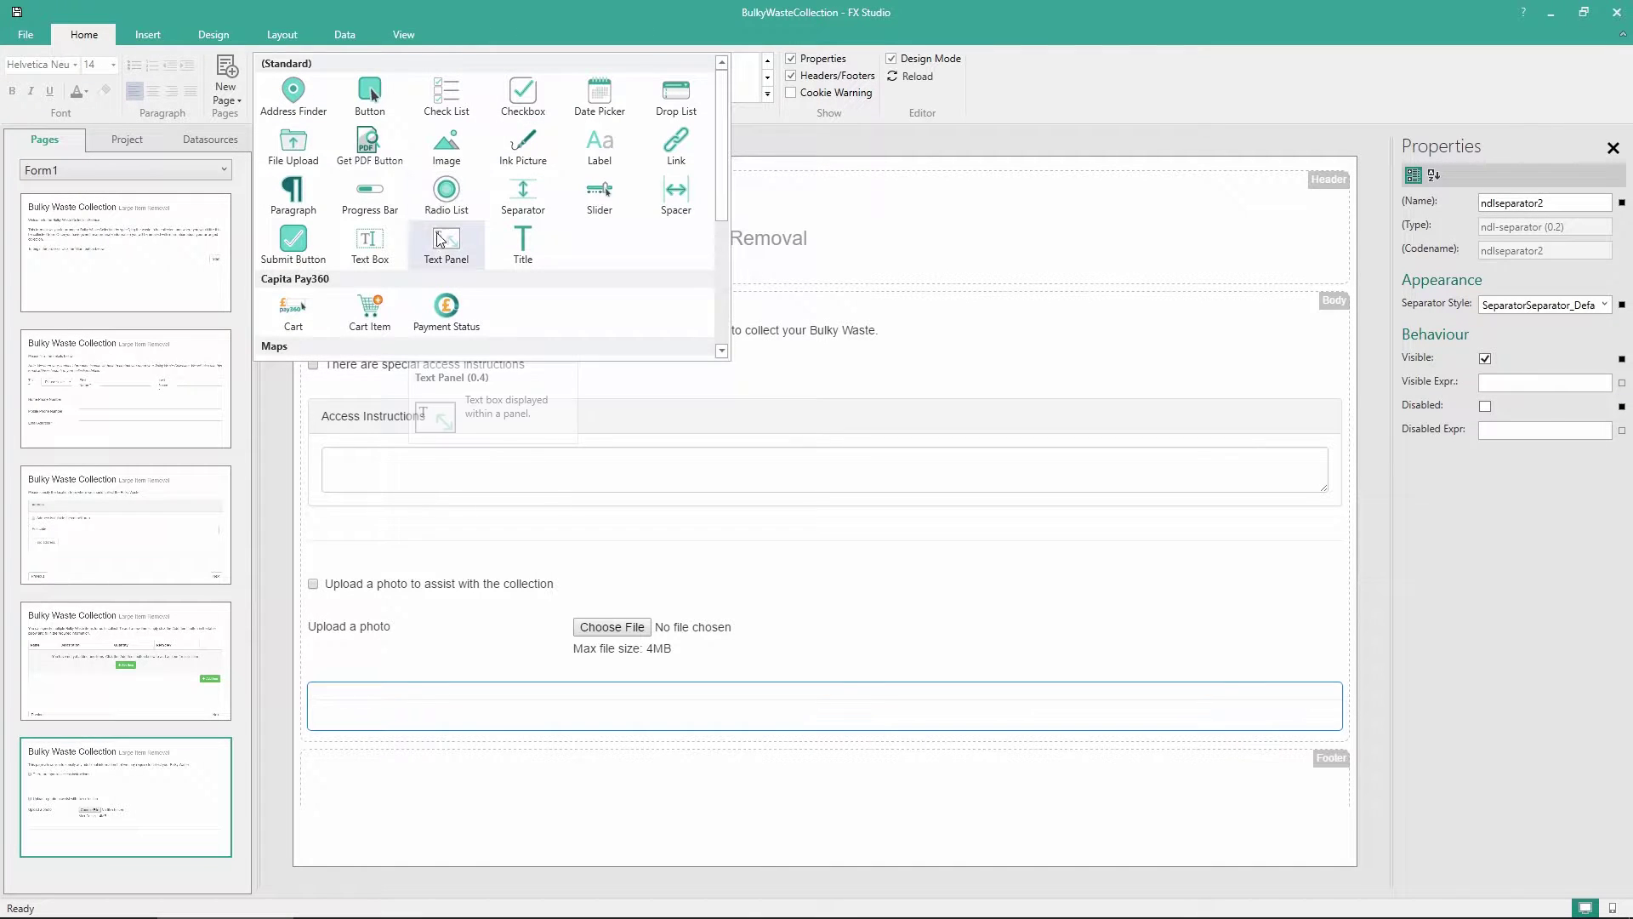
left_click_drag(443, 239, 585, 733)
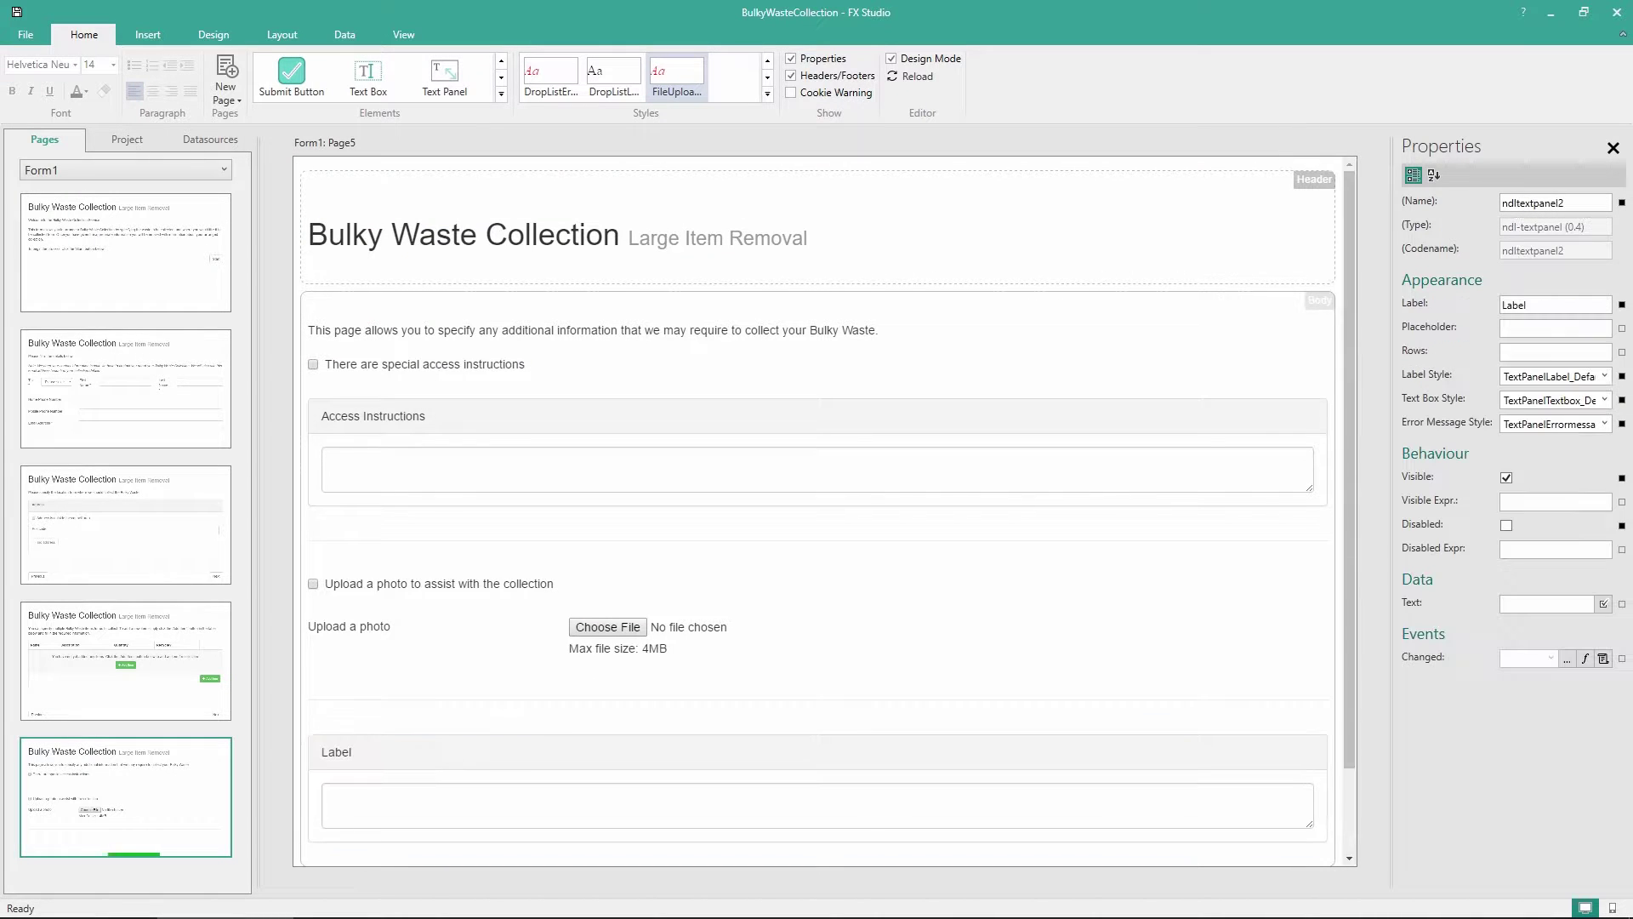
Rename the new text panel's label to 'Additional Information'
double_click(331, 758)
type("Additio")
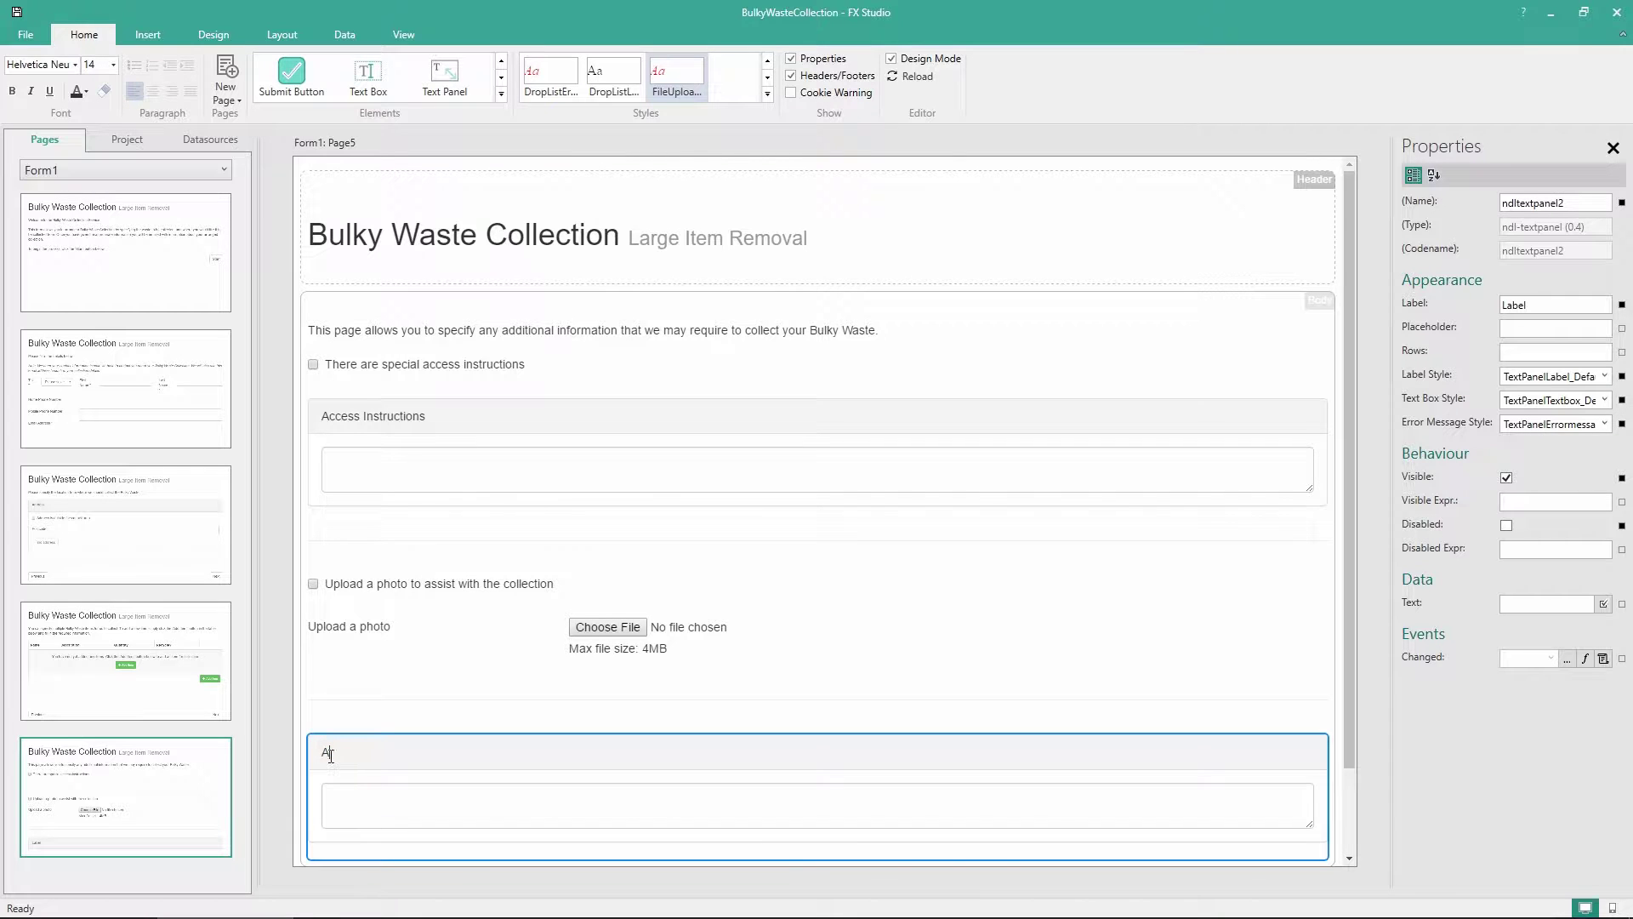
type("nal Information")
scroll(490, 461, "down", 2)
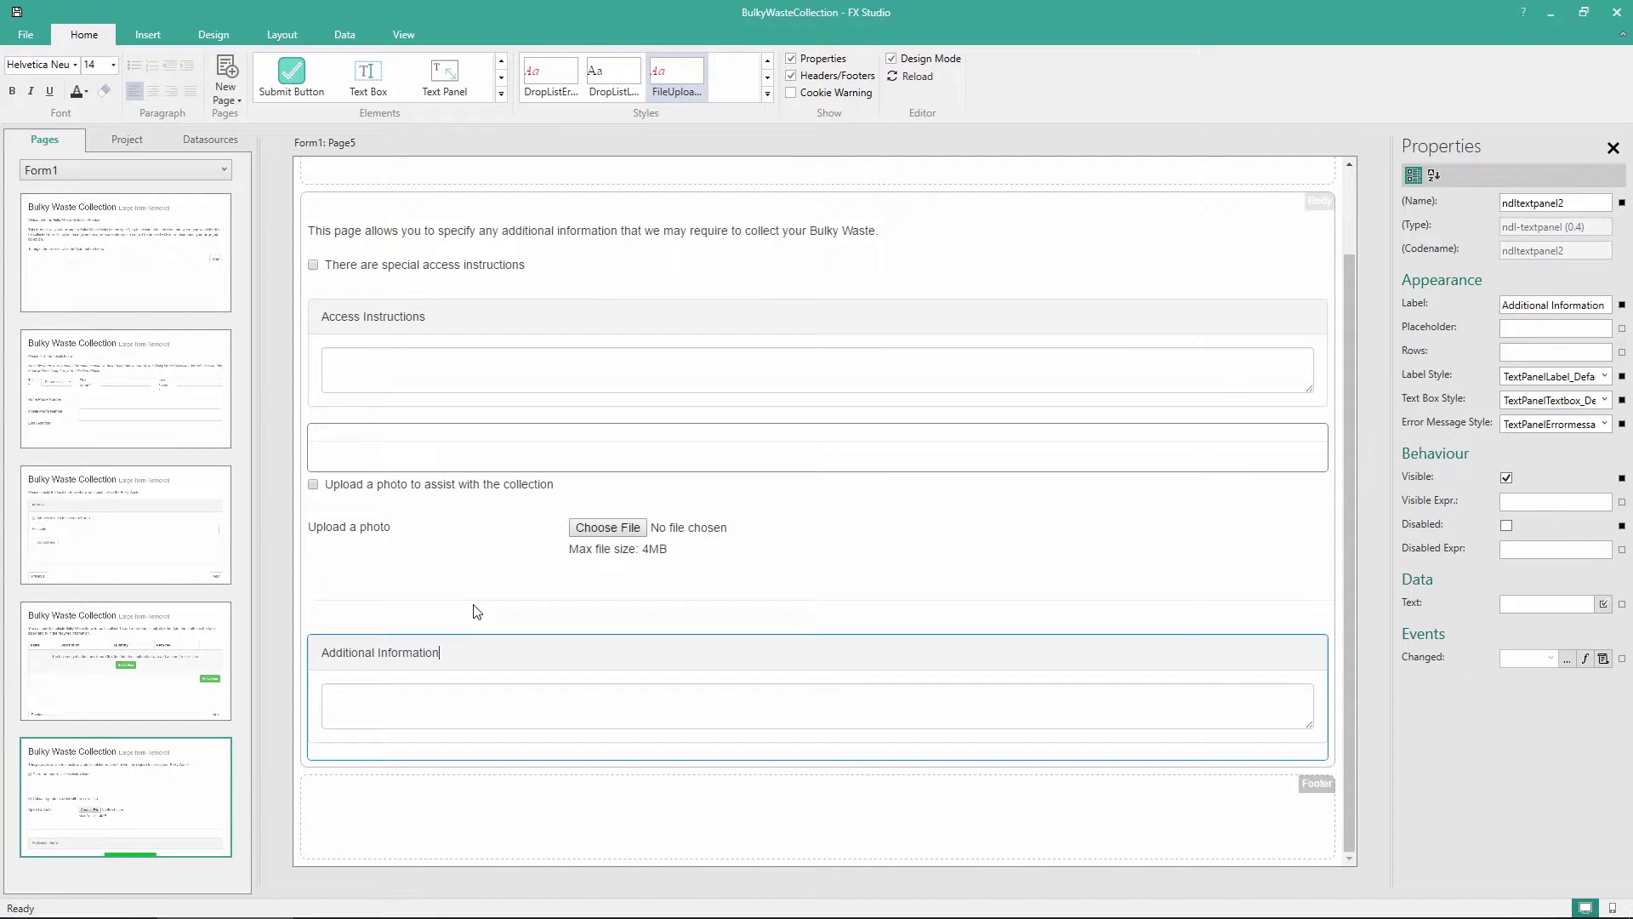
left_click(494, 650)
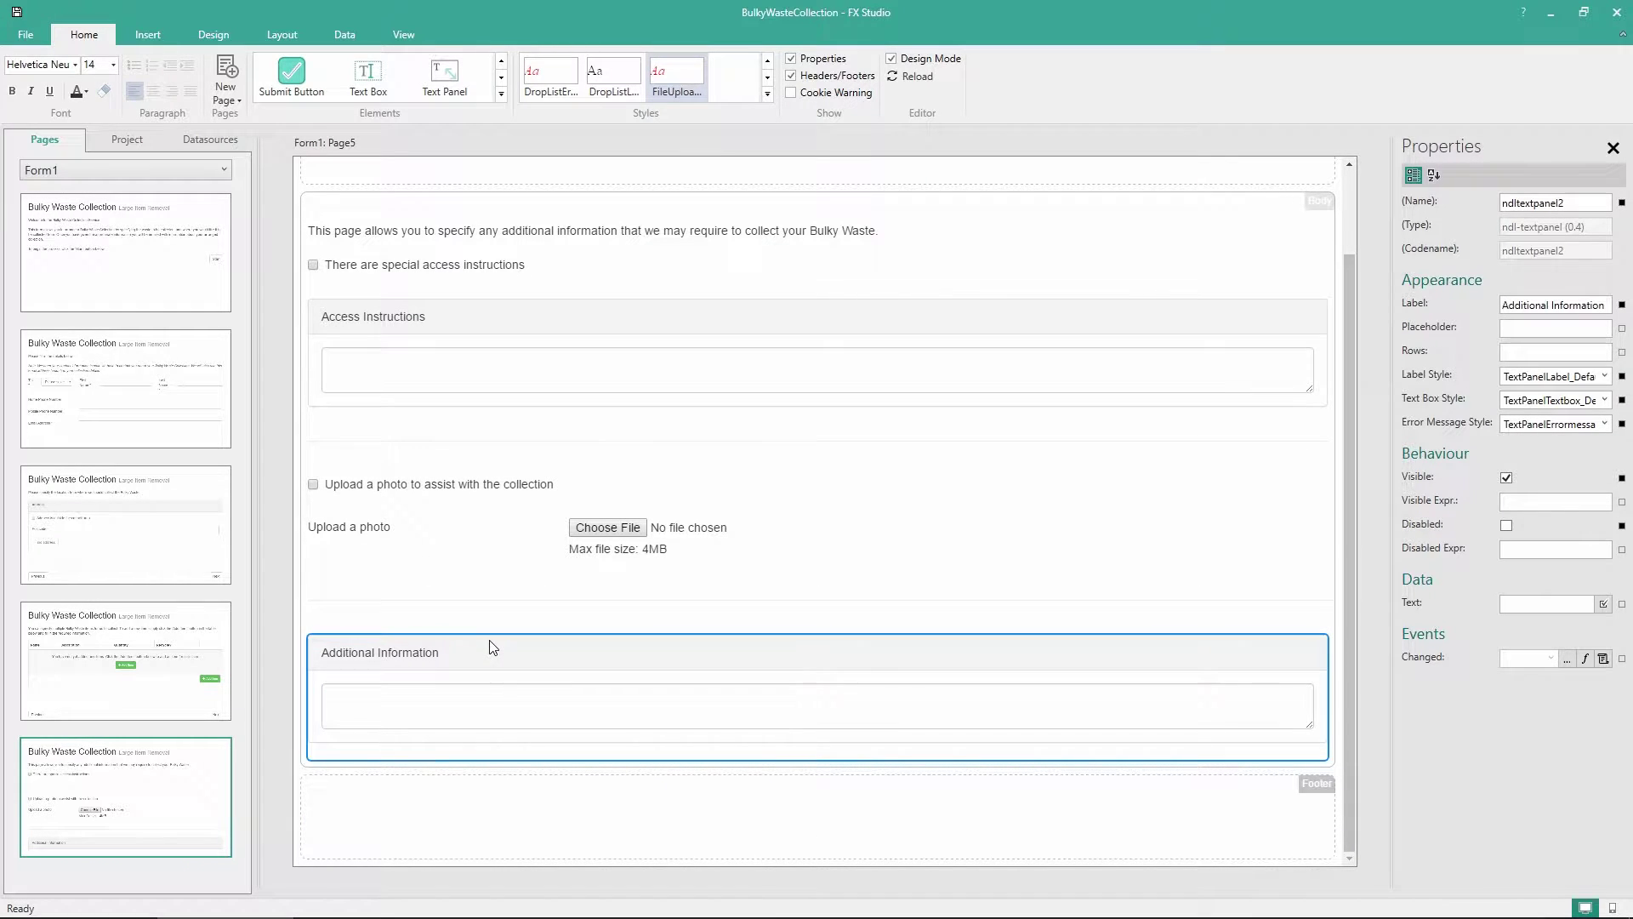
Give the panel placeholder 'Enter here any additional information you have not already included.' and 5 rows
left_click(1513, 331)
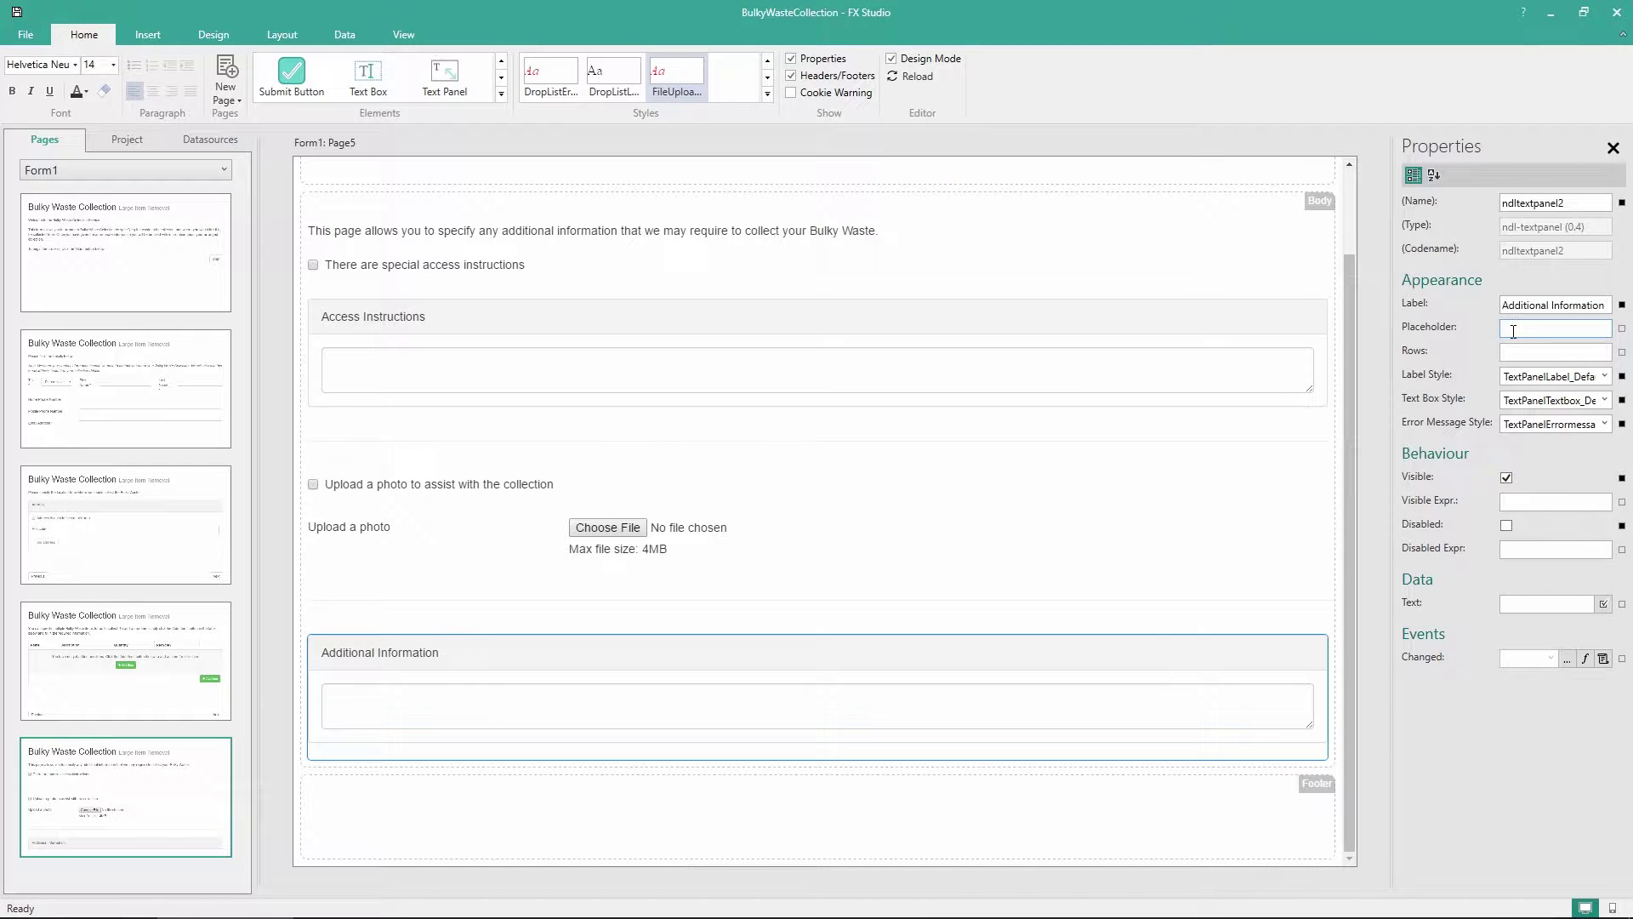
type("Enter here any additional informa")
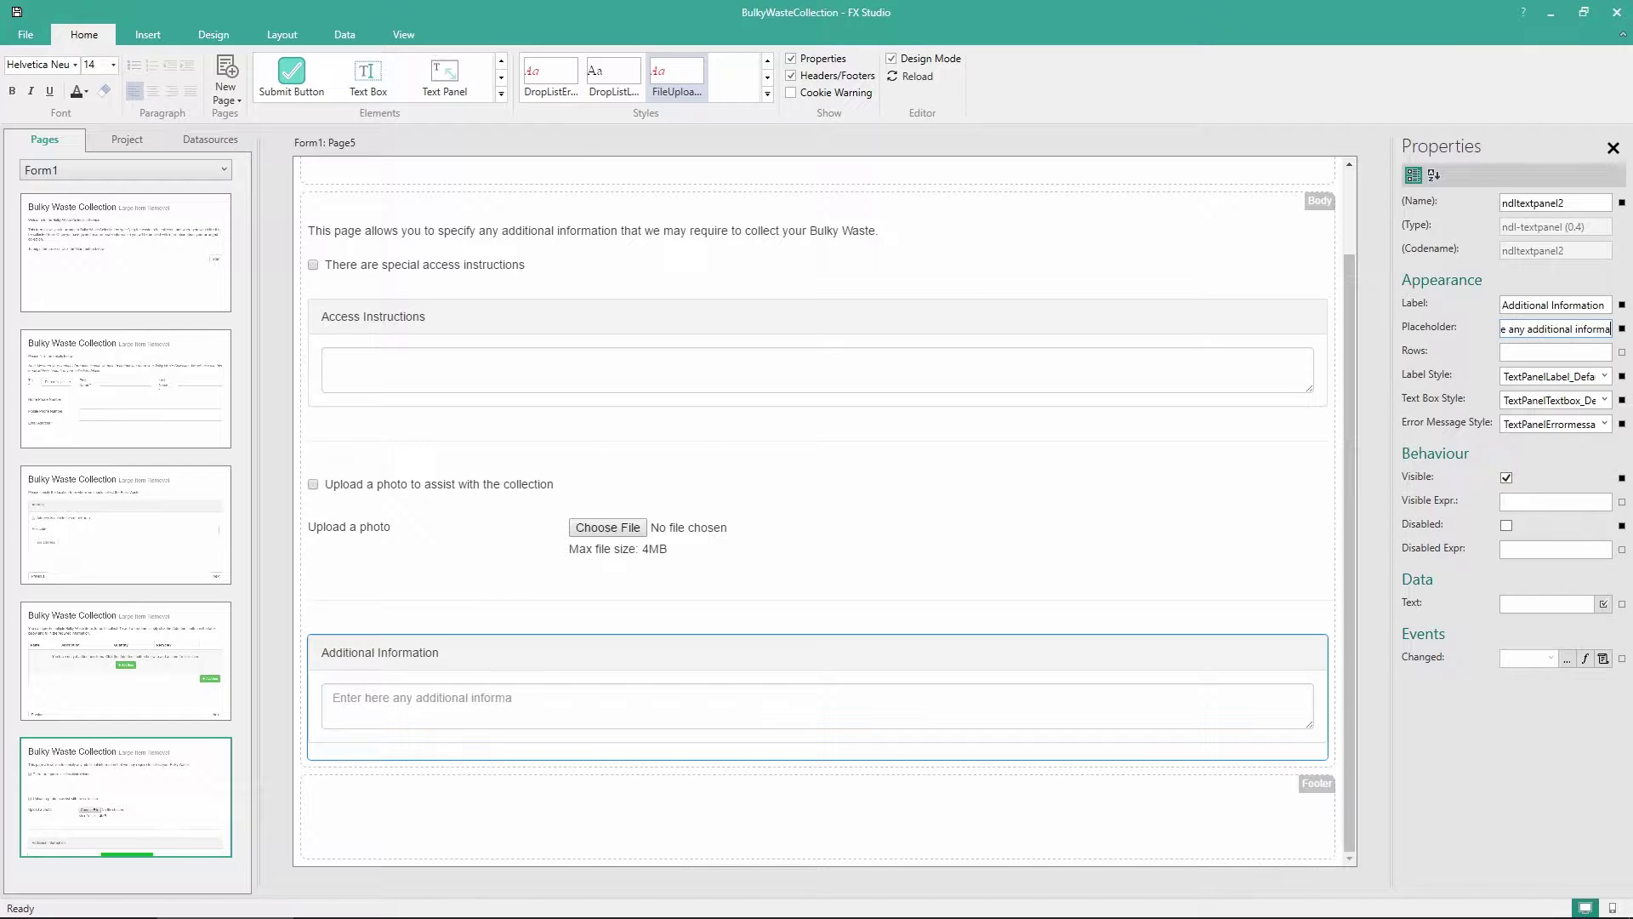
type("tion you have n")
type("ot already incl")
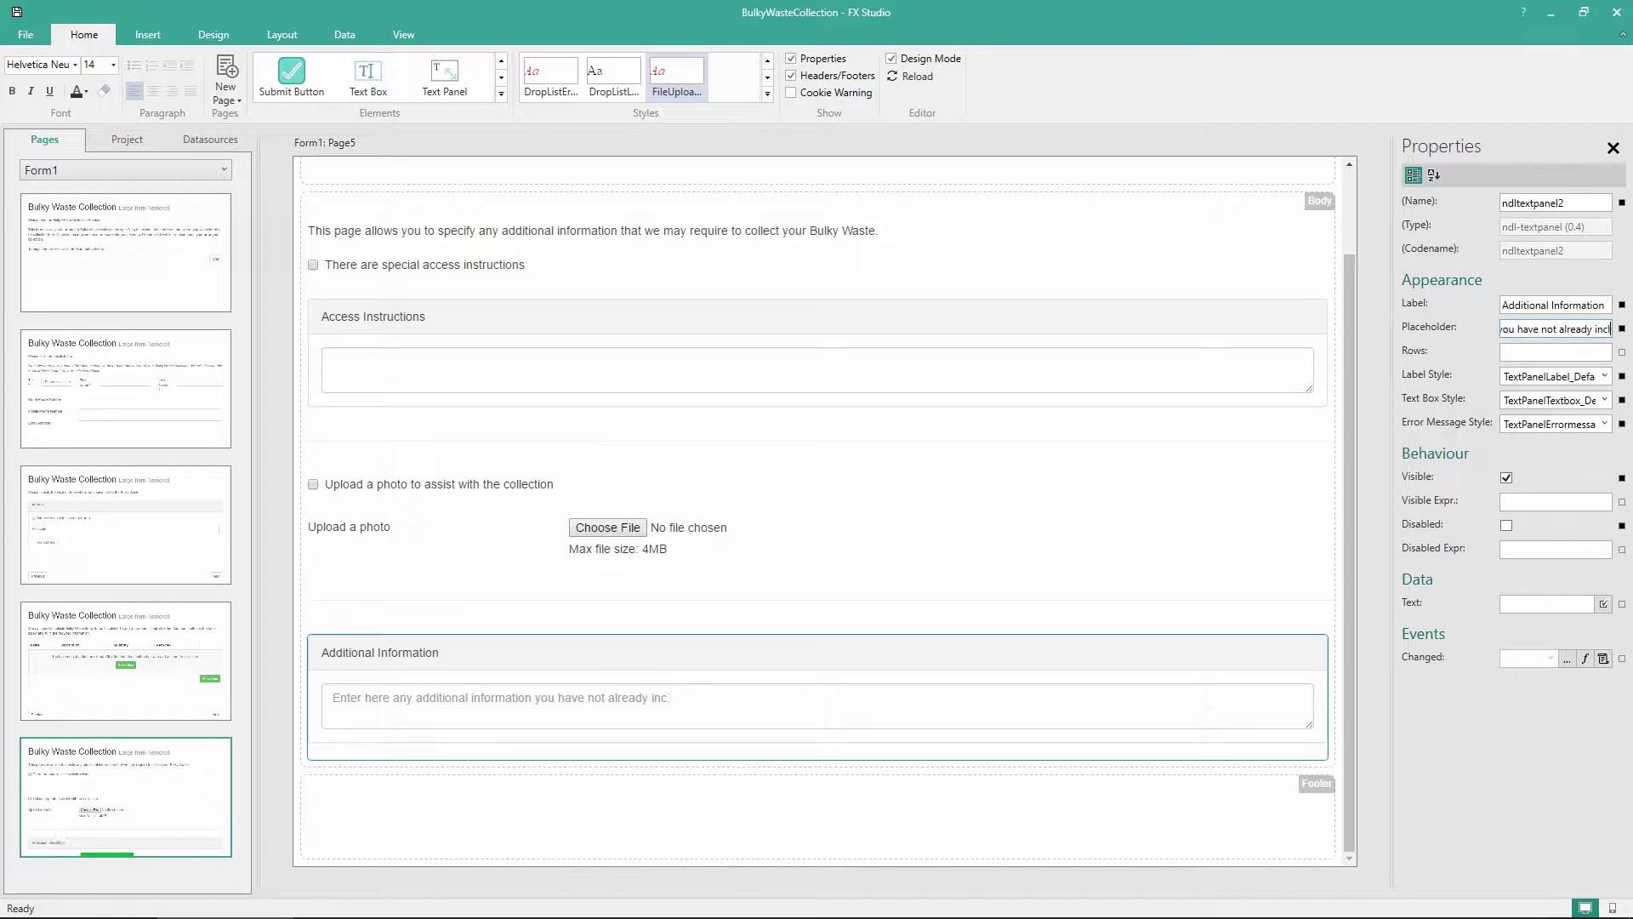
type("uded.")
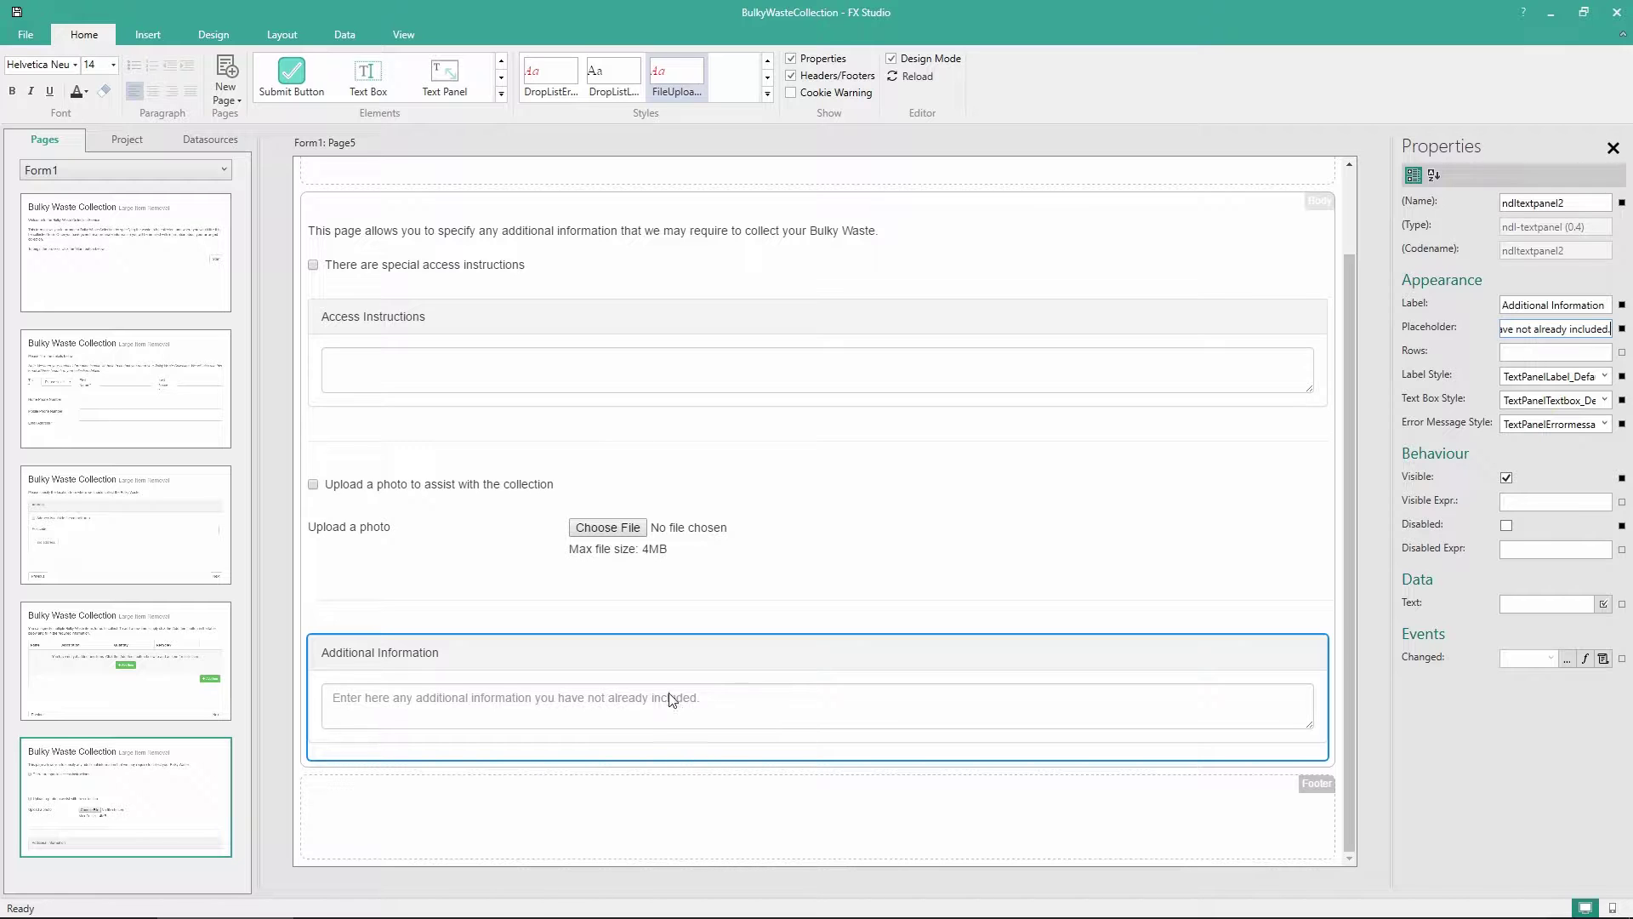
left_click(1548, 356)
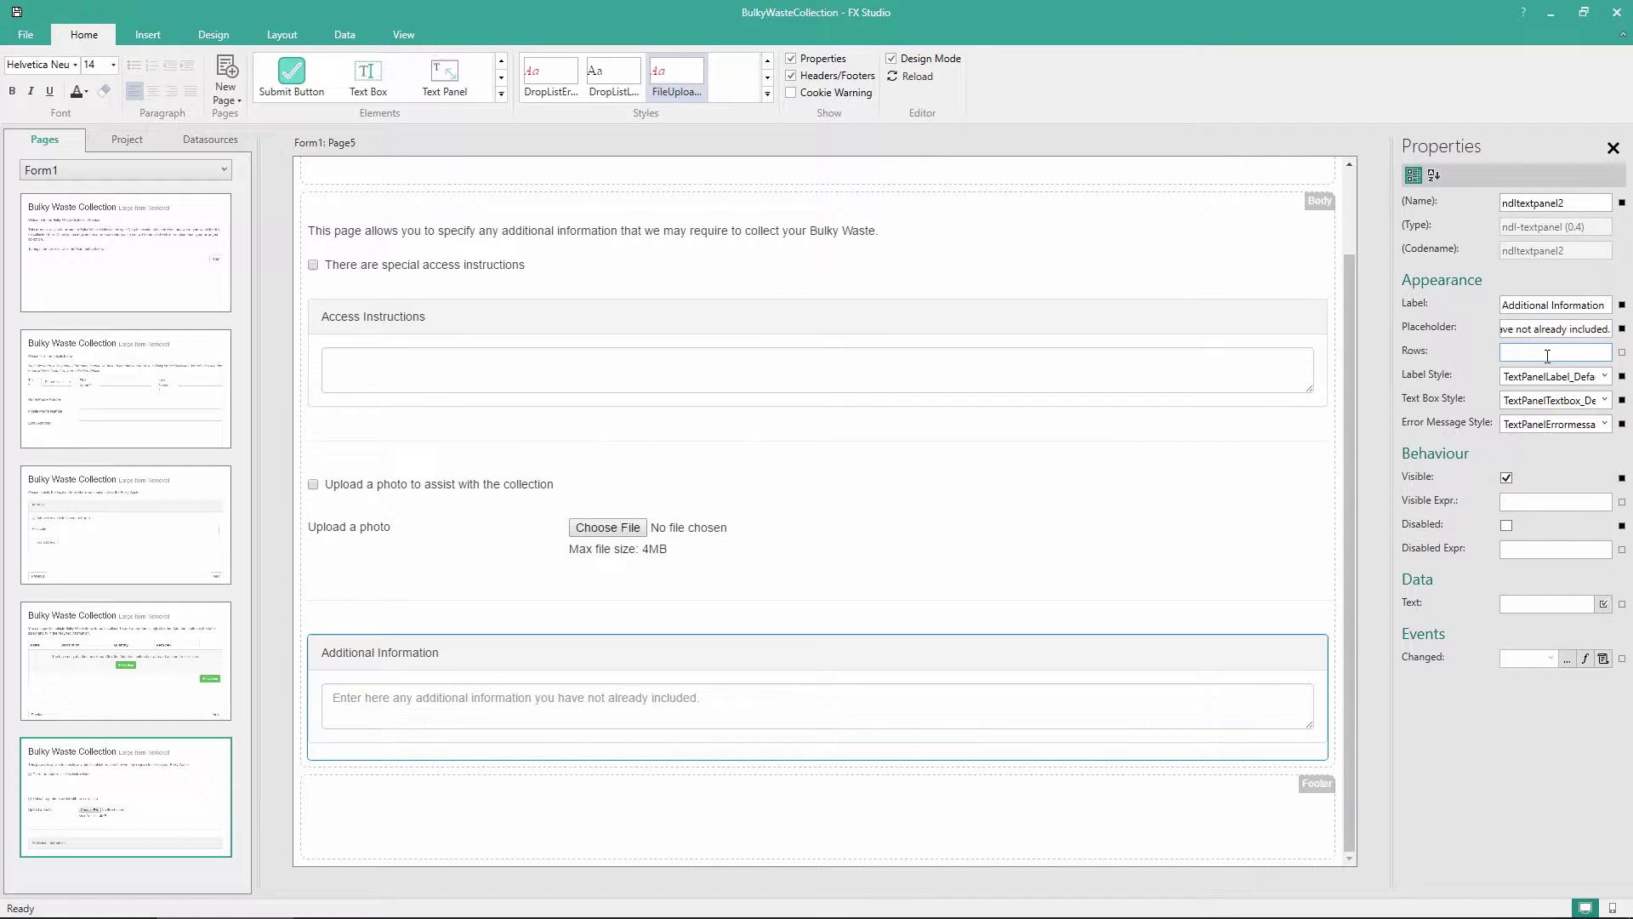
type("5")
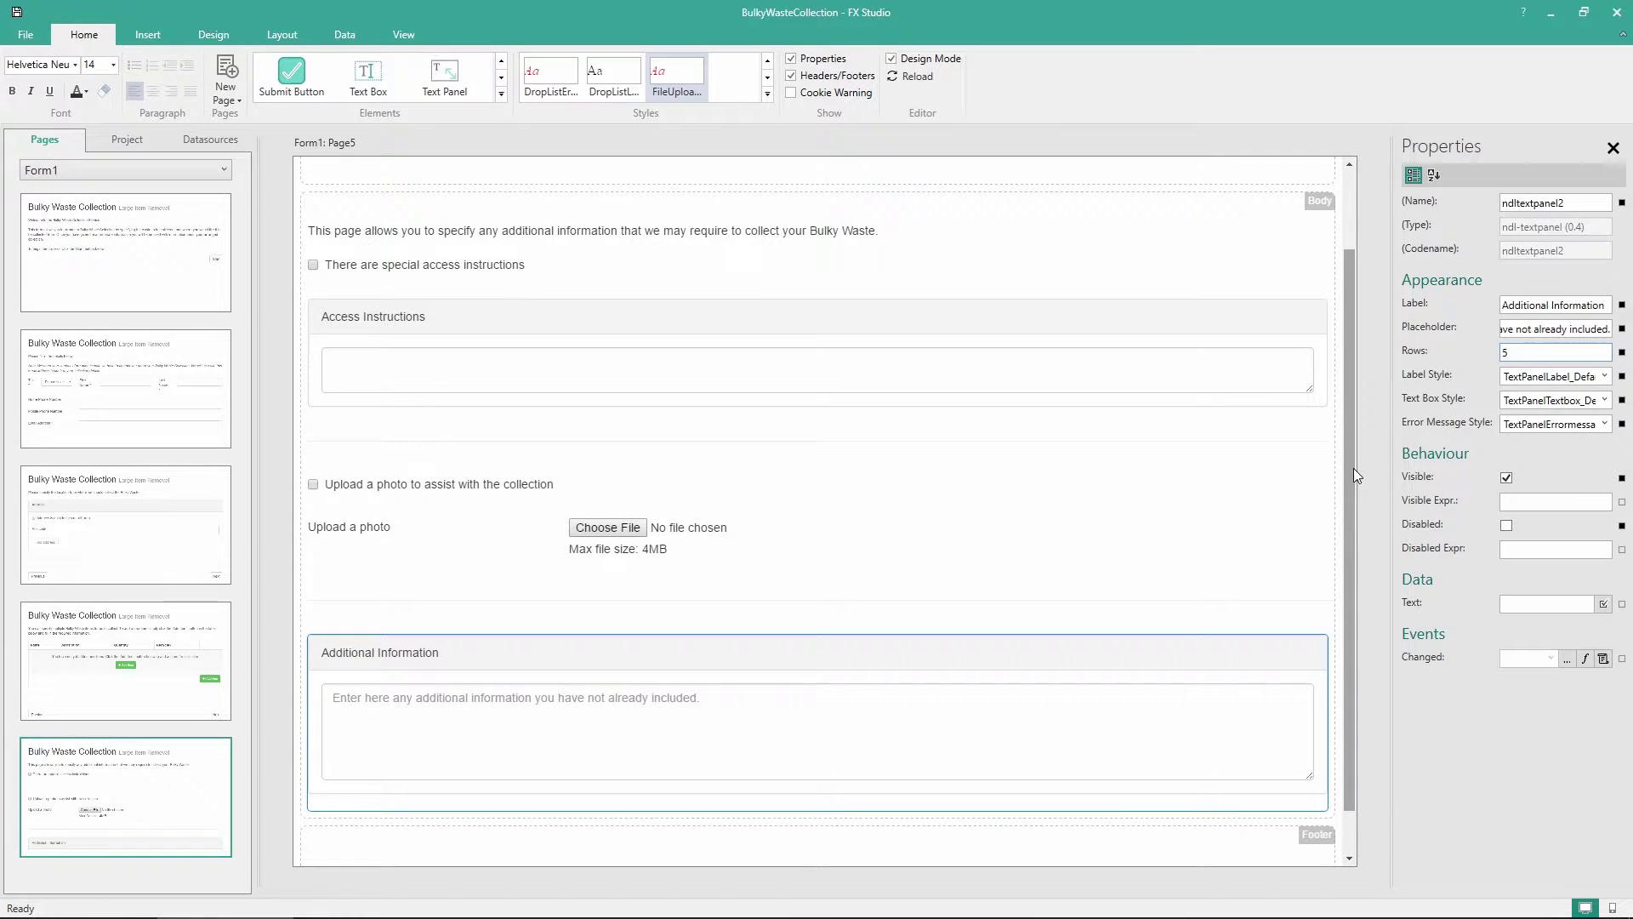
left_click_drag(1354, 470, 1351, 511)
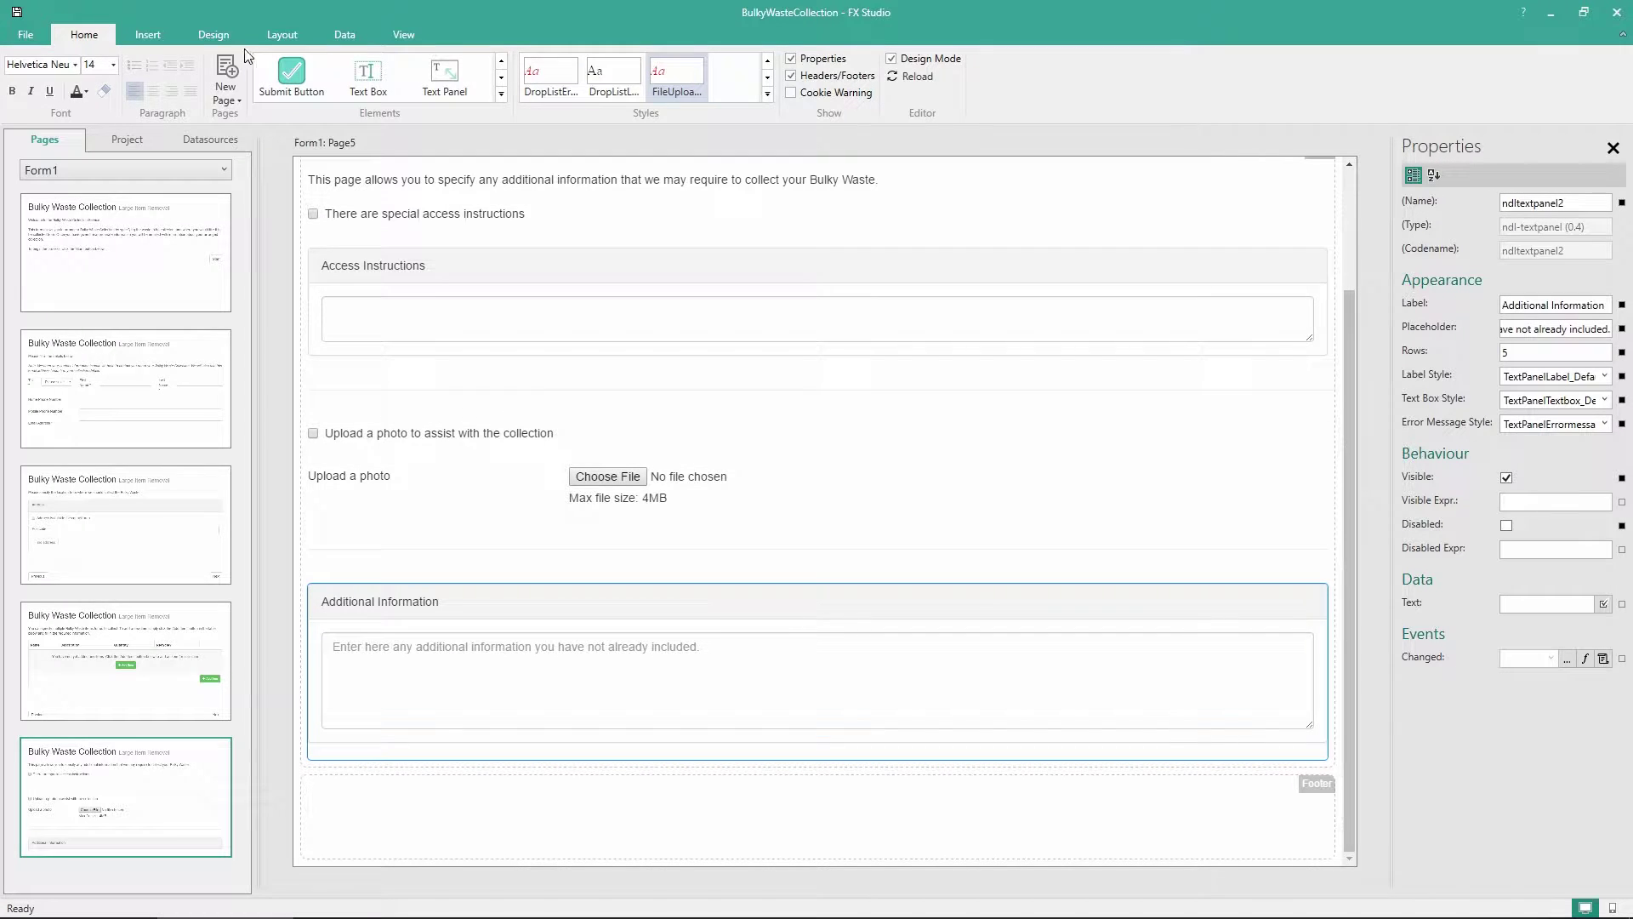
Add Template1's Previous and Next buttons below Additional Information, then create and open blank Page6
left_click(213, 35)
left_click_drag(40, 85, 510, 755)
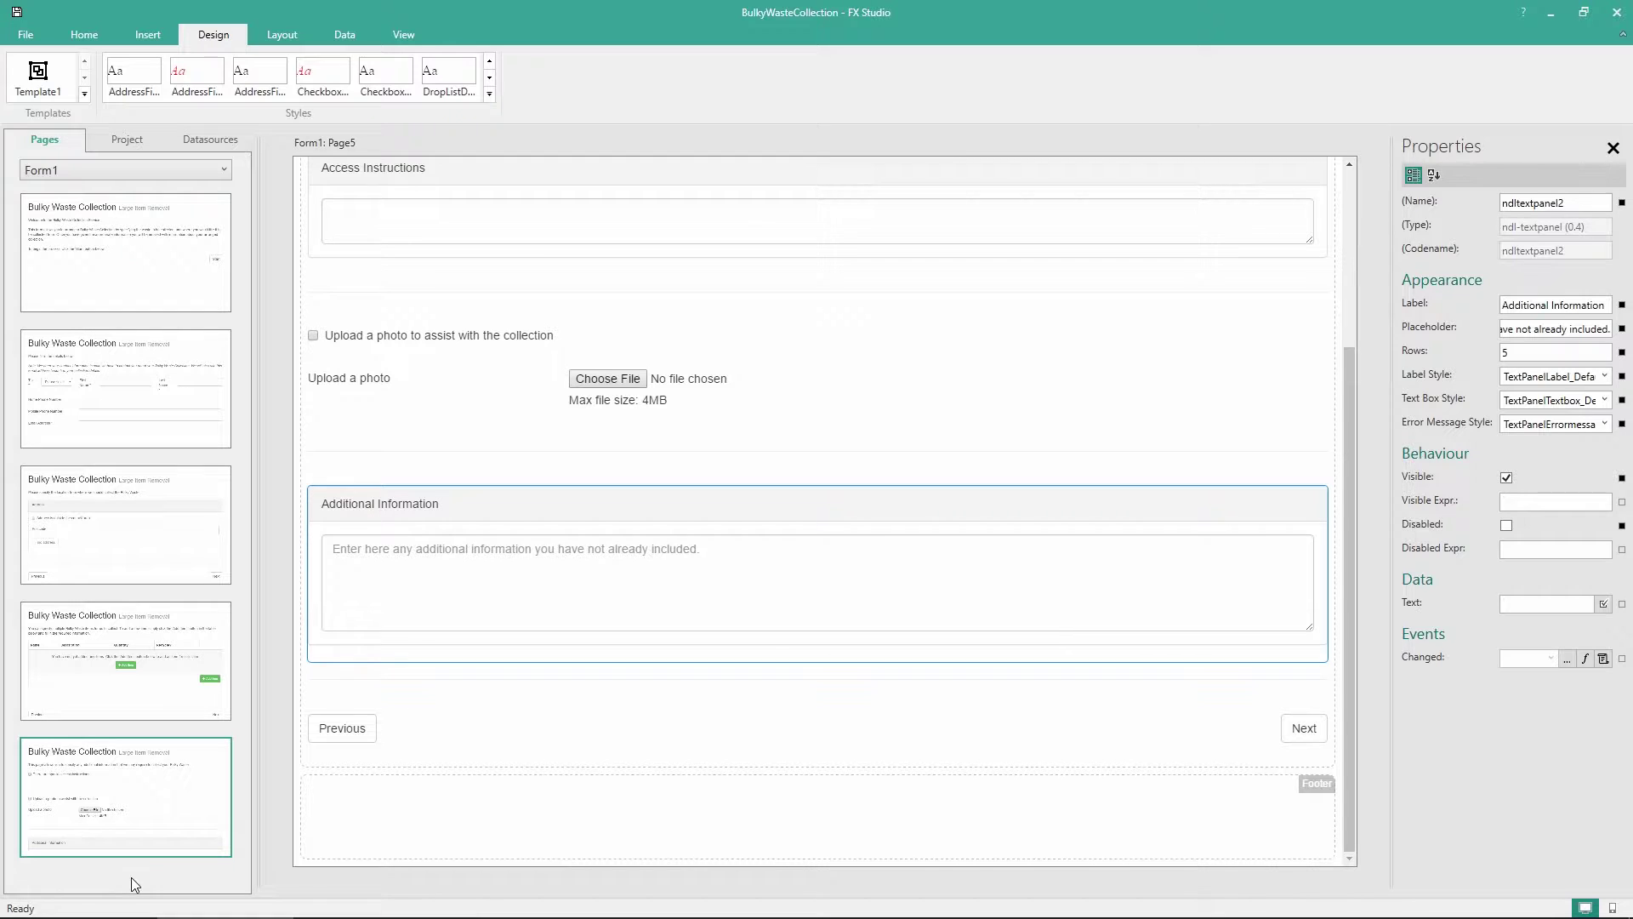
right_click(131, 877)
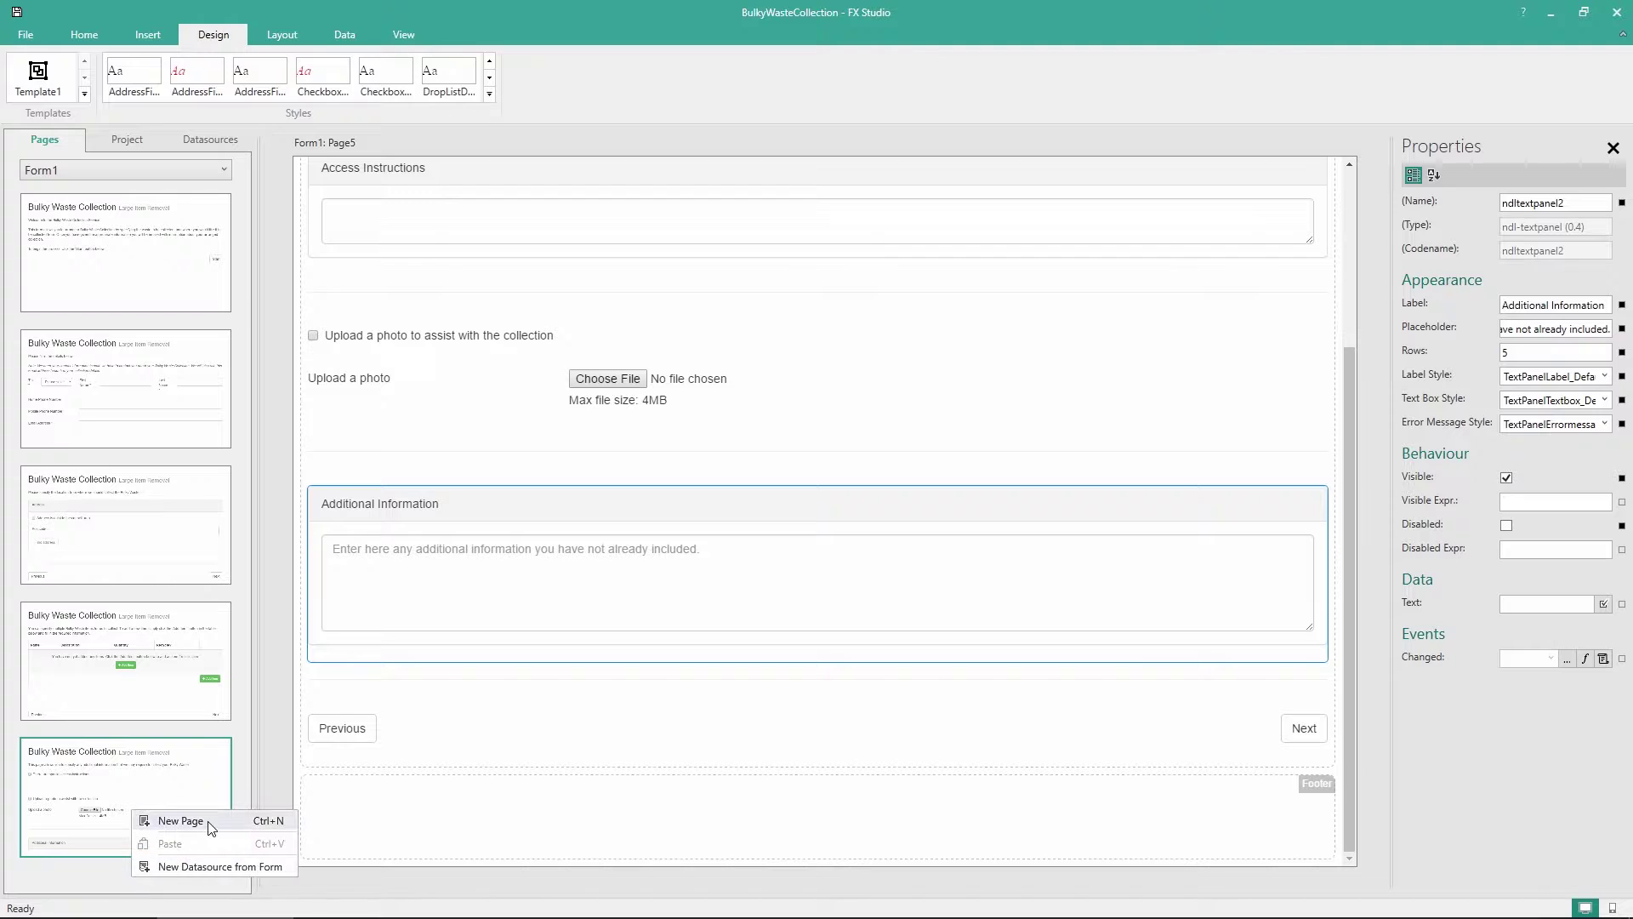
left_click(180, 821)
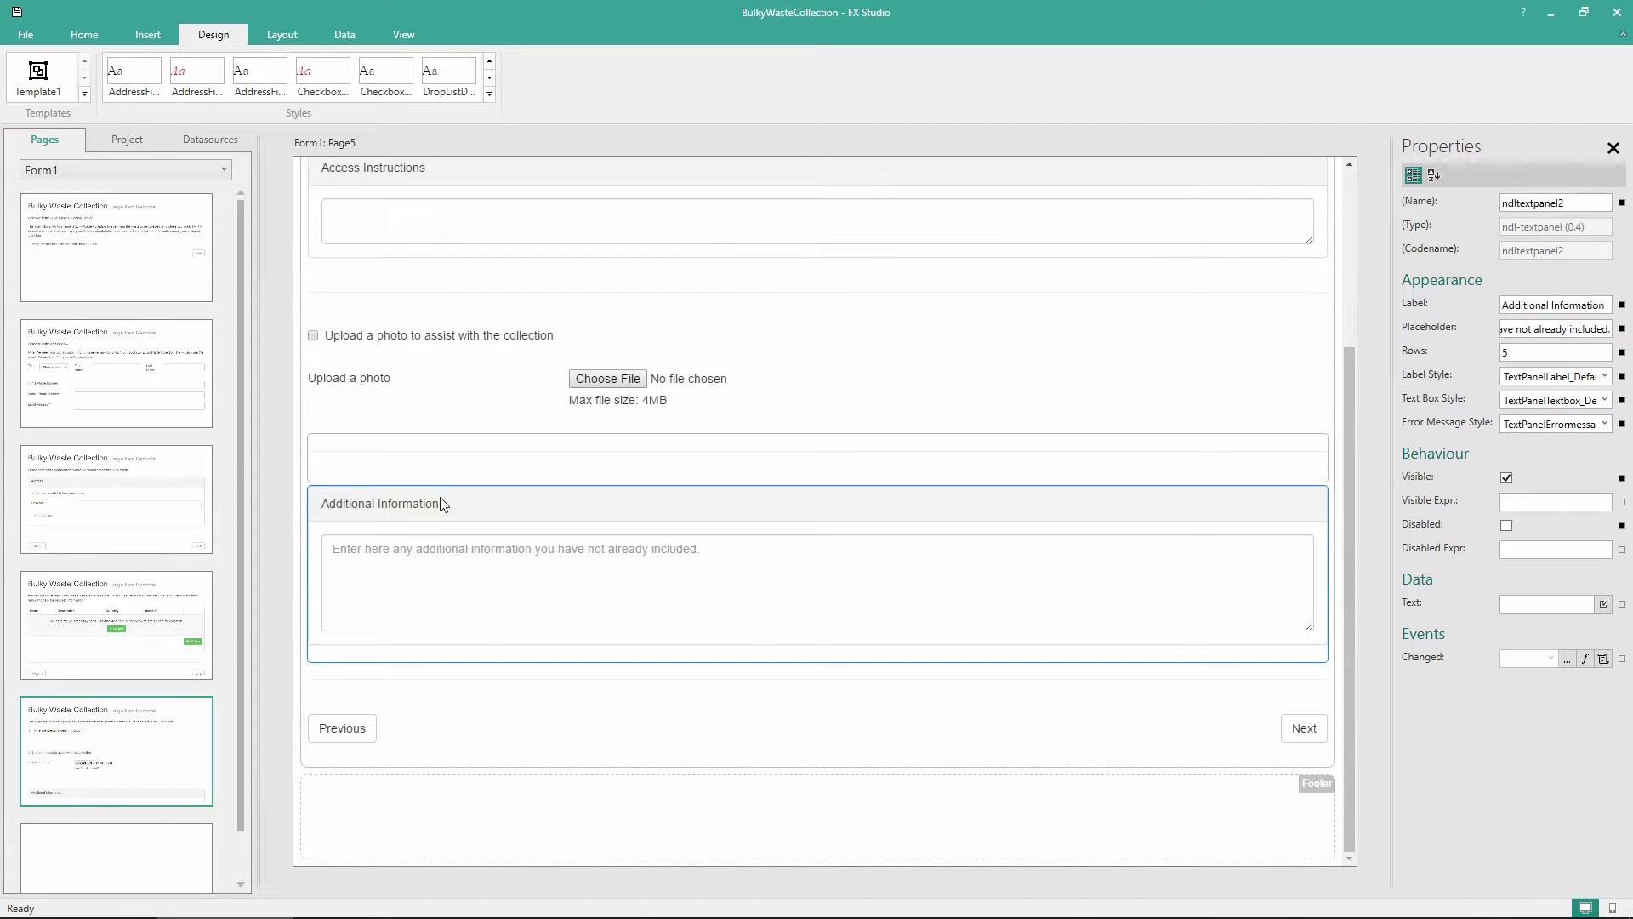
left_click(109, 853)
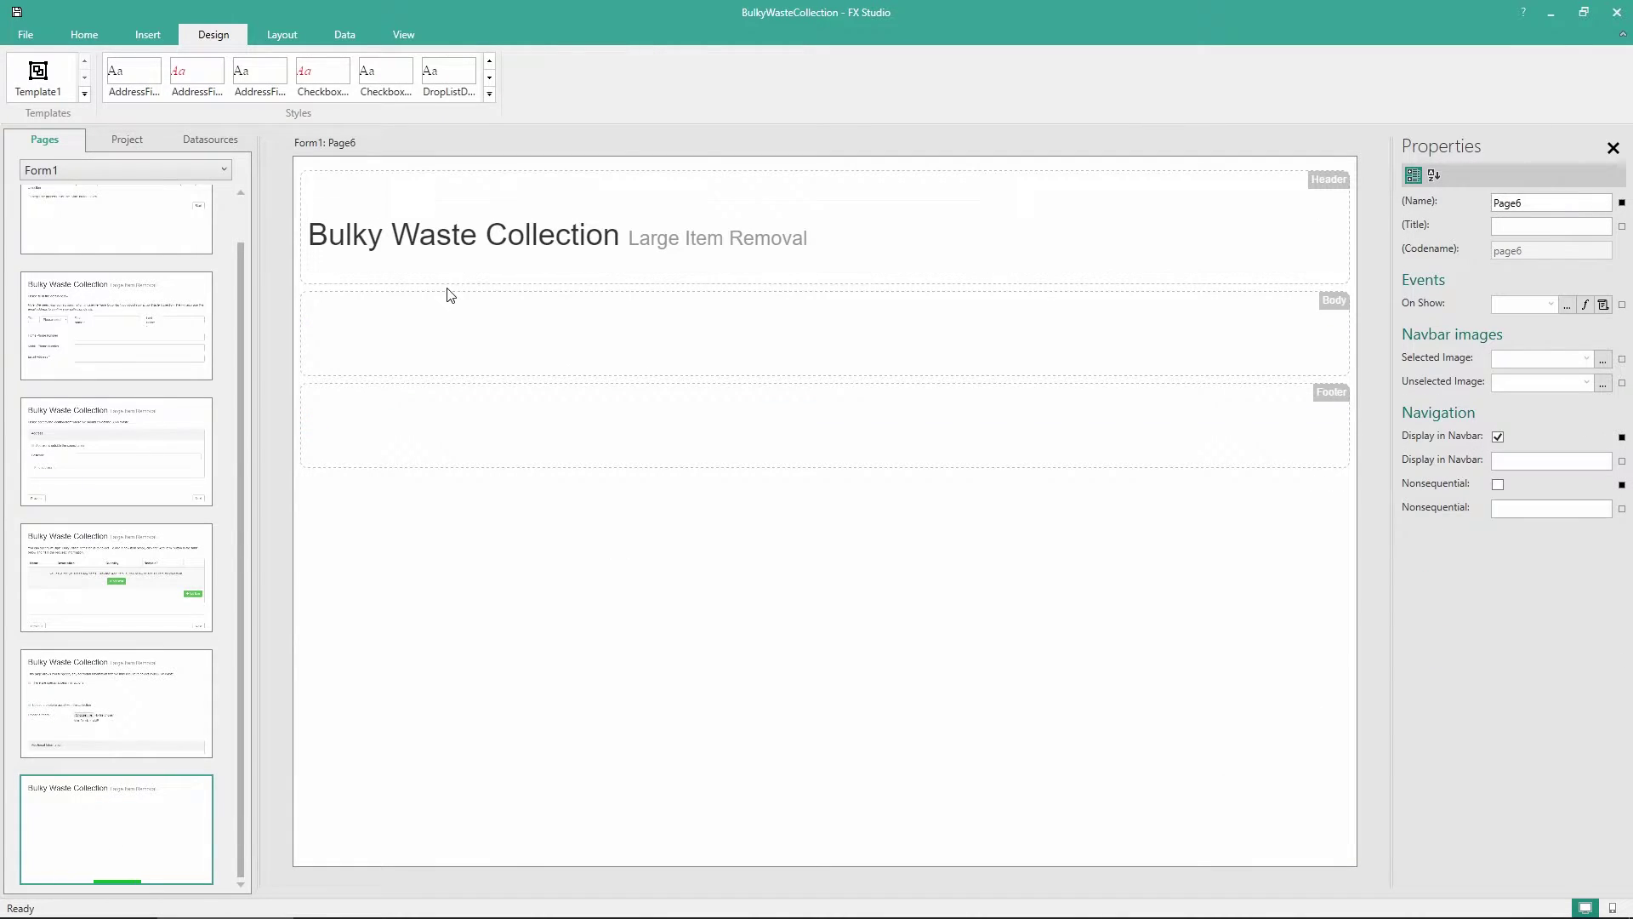
left_click(59, 36)
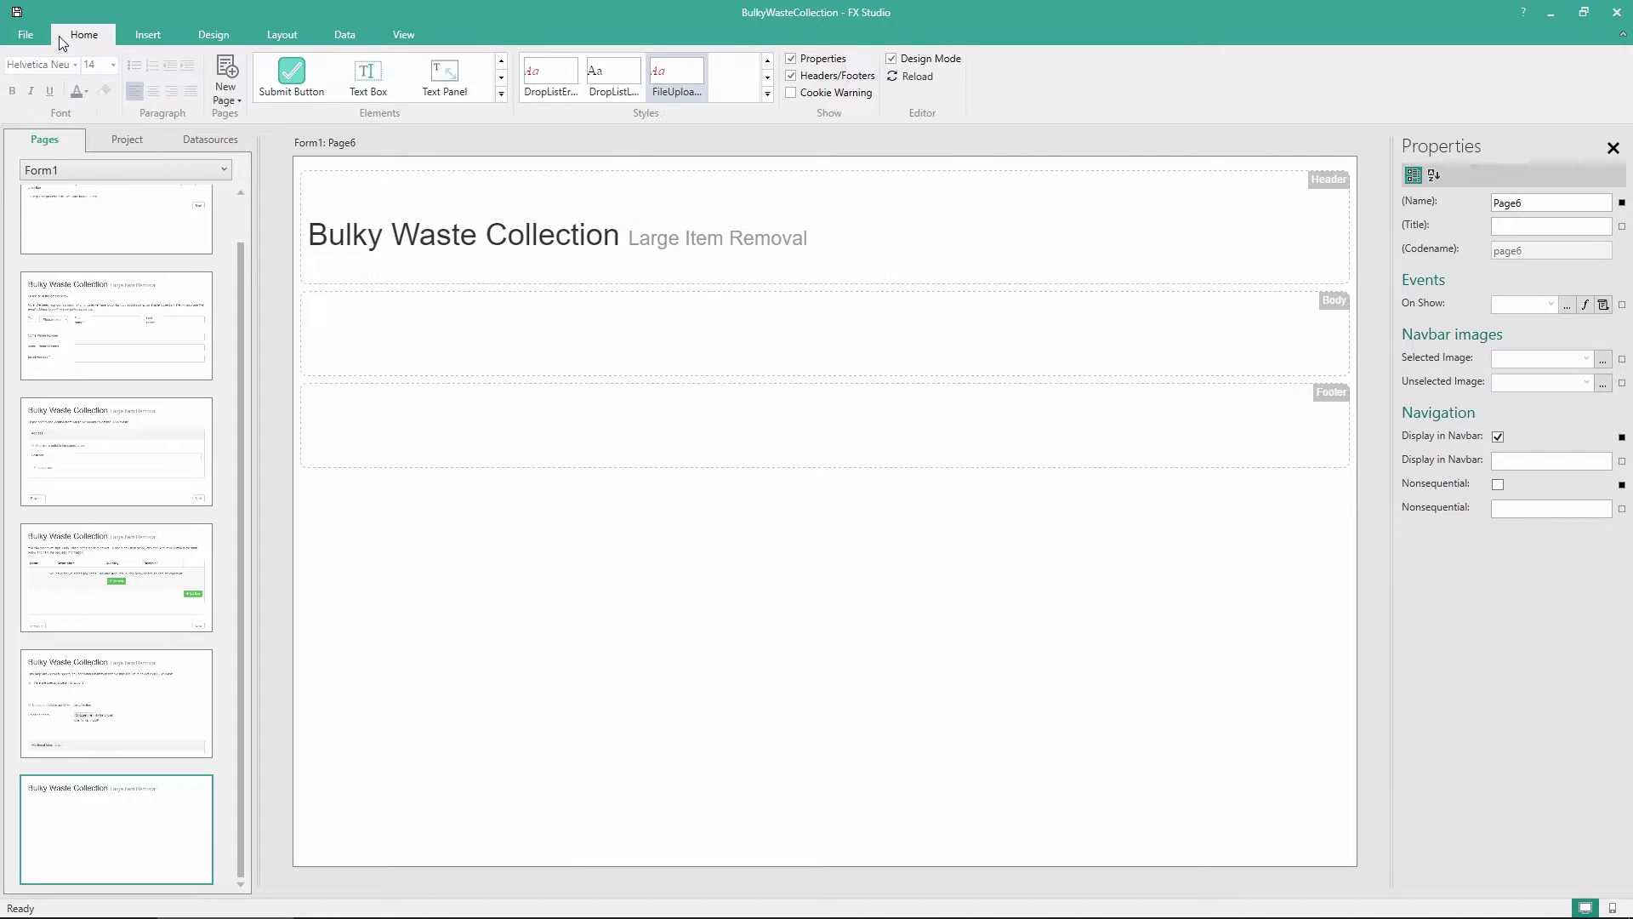
Place a paragraph in Page6's body and paste the ready-for-payment message with signature and Pay instructions
left_click(496, 93)
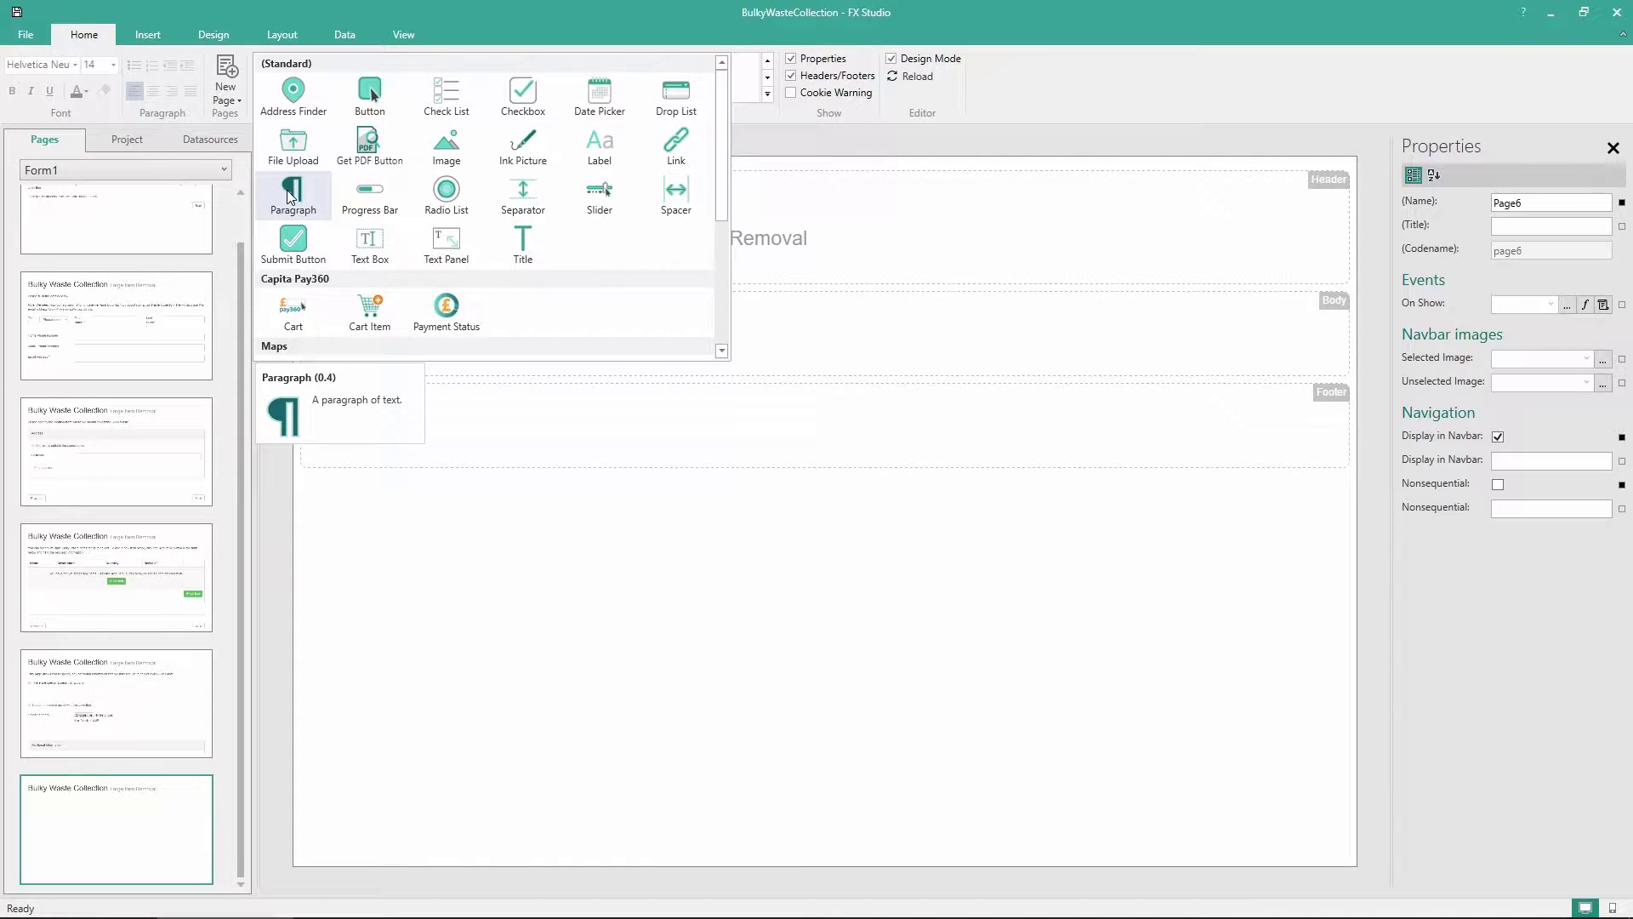
left_click_drag(289, 198, 511, 353)
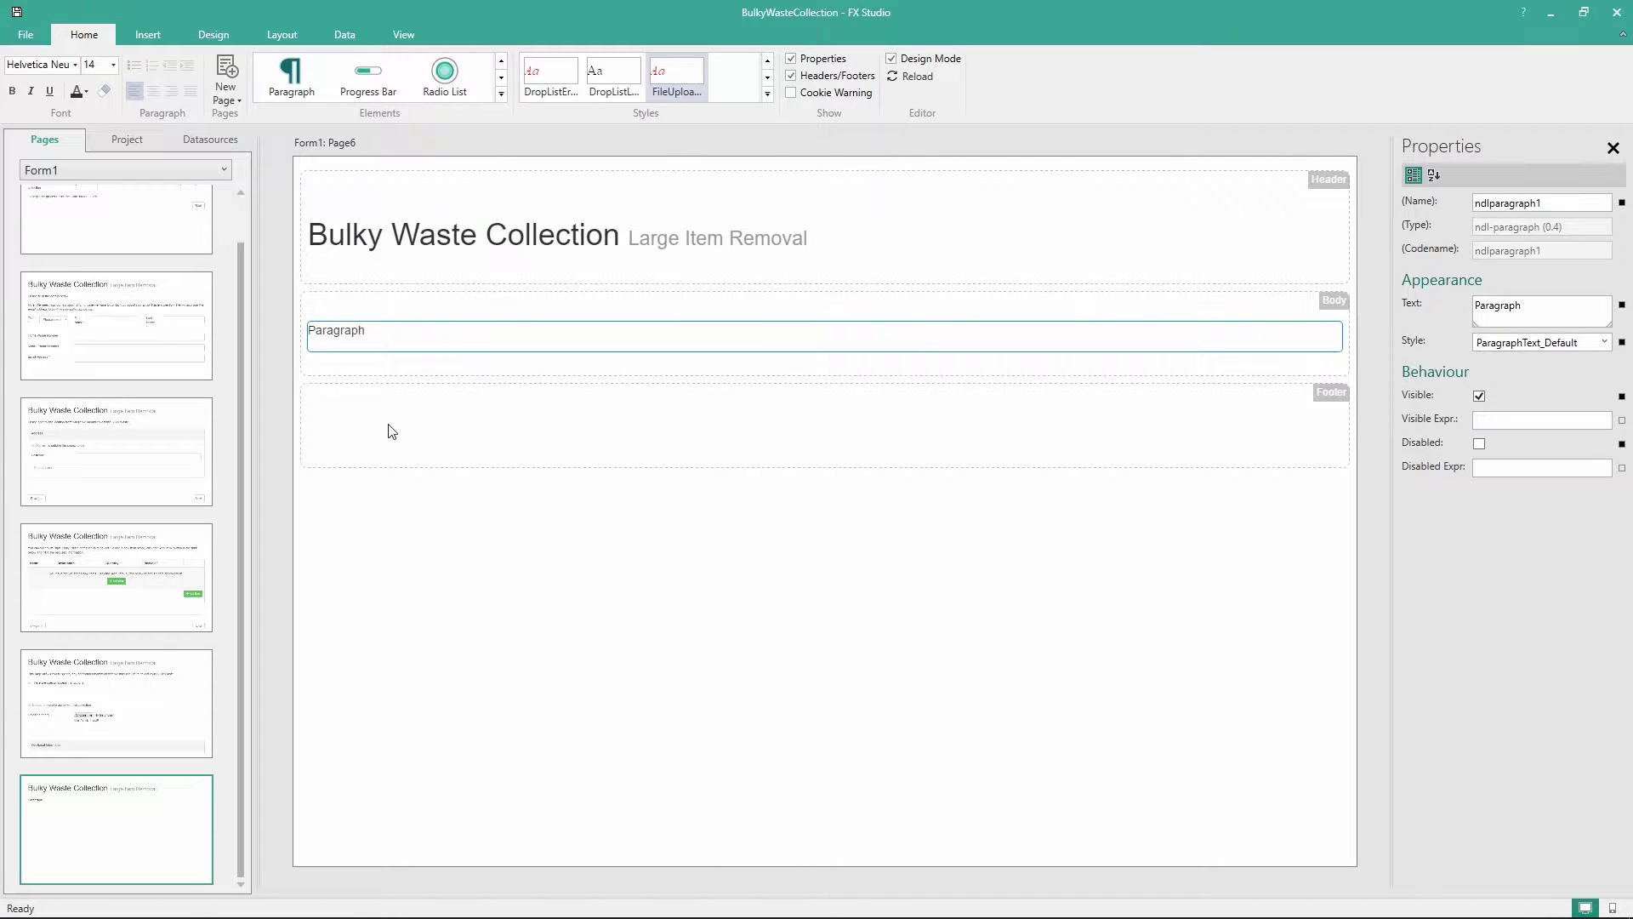
left_click(346, 330)
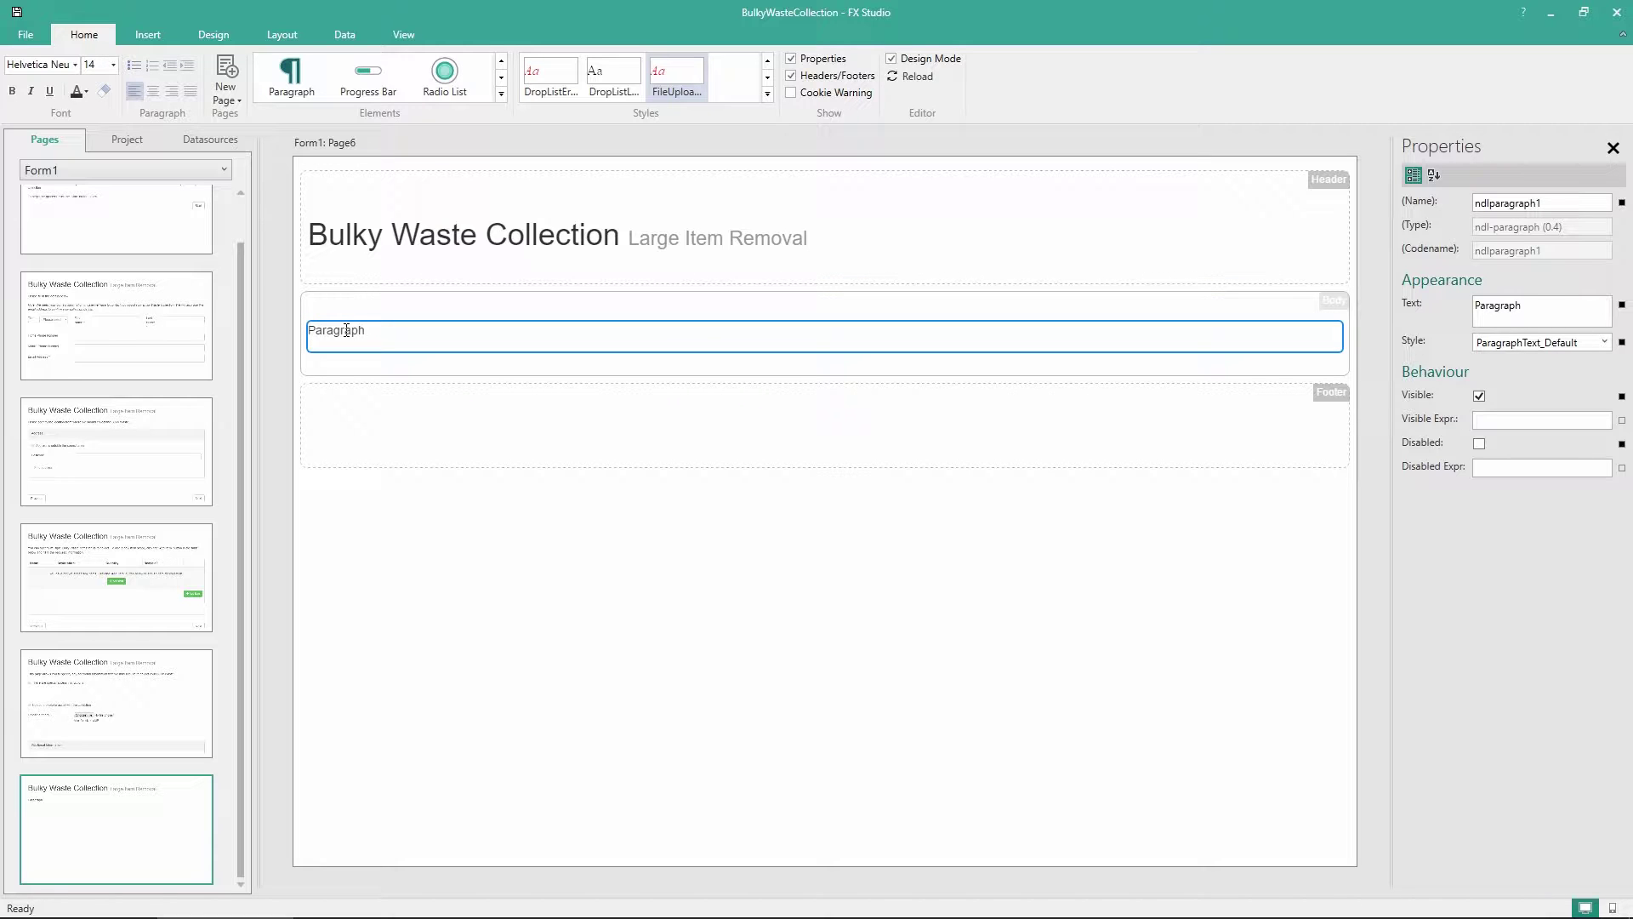
double_click(346, 330)
type("Your Bulky Waste Collection request is now ready for payment.  Please ensure that you have provided all of the necessary information to allow your collection to take place. You may want to take a moment to double check that you have listed all of the Bulky Waste items that you would like us to collect, as we can only collect items that have been listed in this form.  Once you are happy that your request is complete, draw your signature in the area below, and then press the 'Pay' button below. You will then be asked to provide your payment details for this collection.")
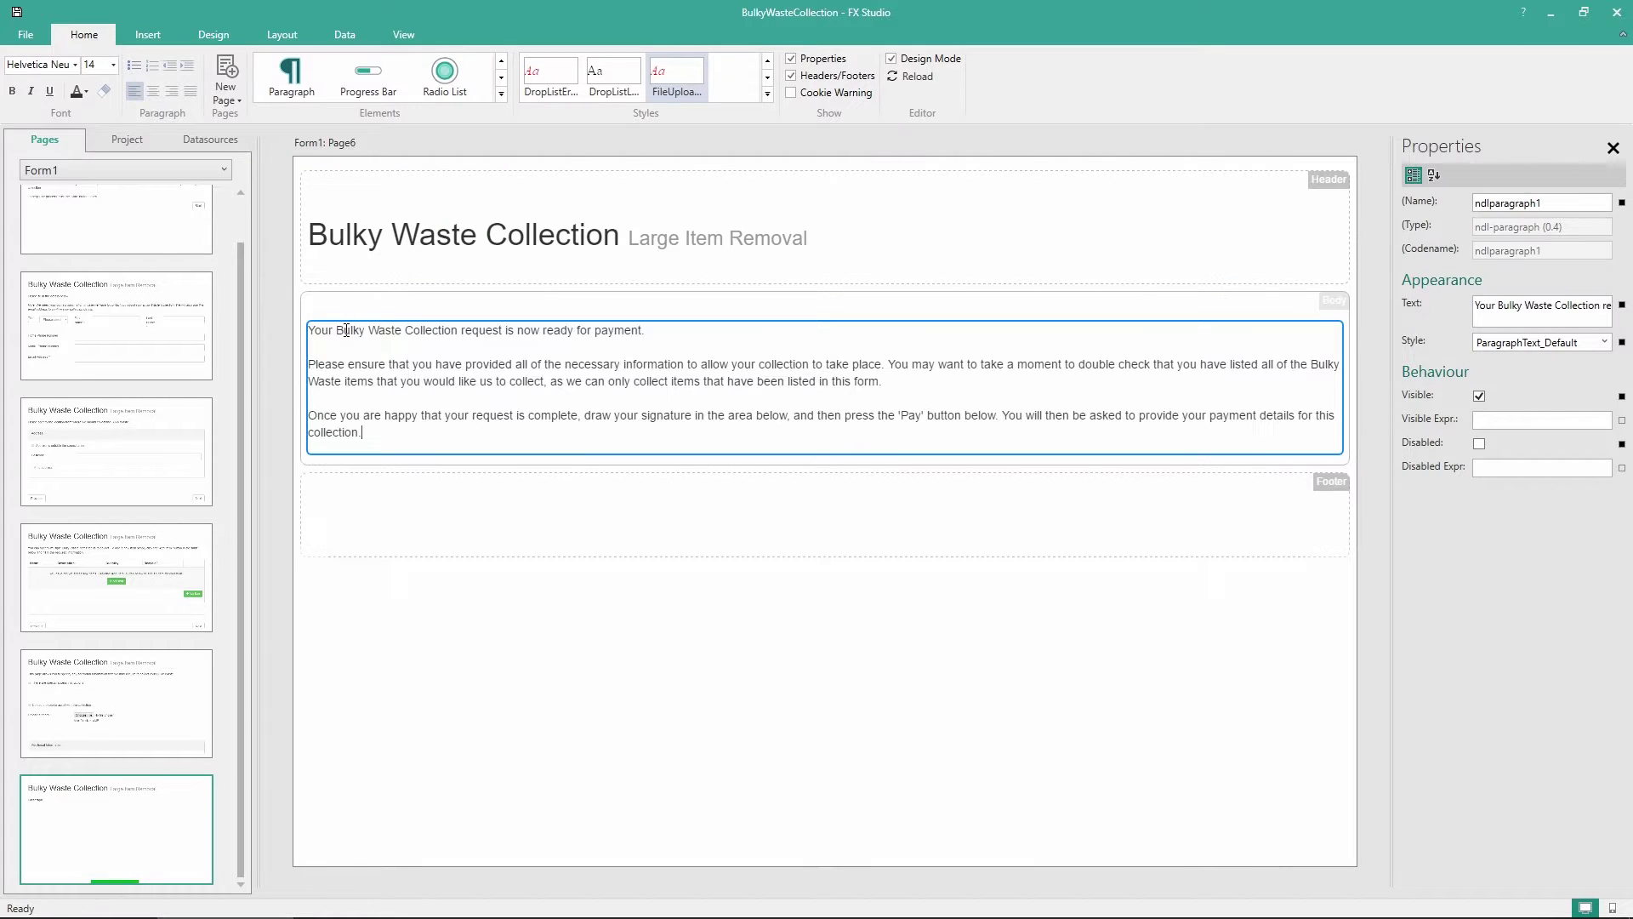
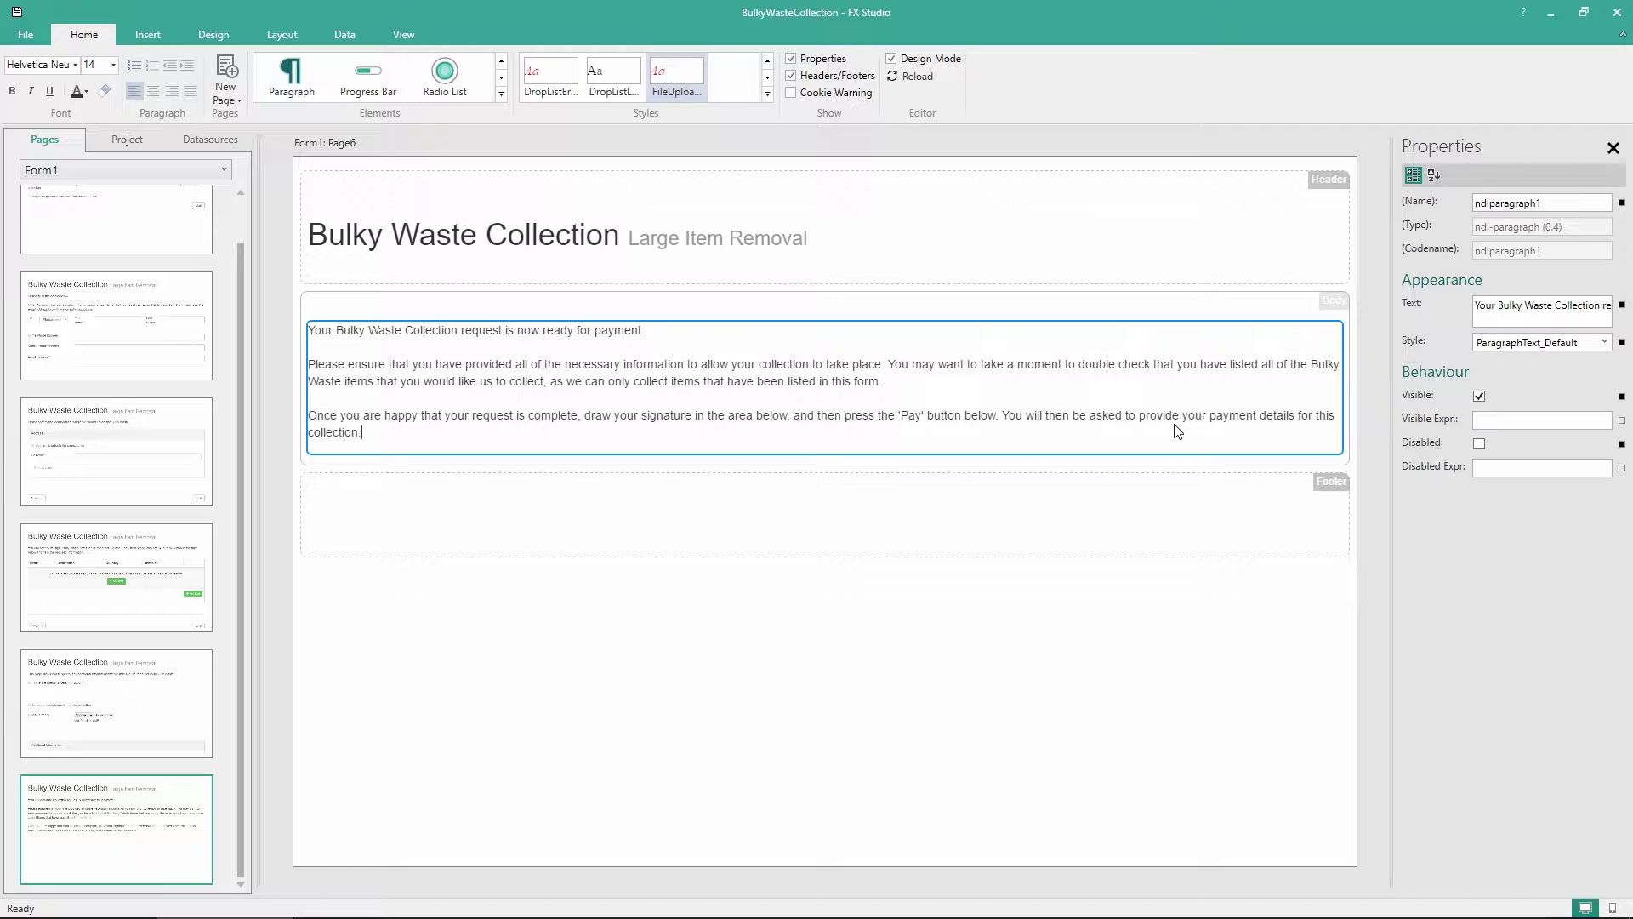
Drag an Ink Picture drawing area from the Elements gallery below Page6's payment instructions
left_click(1167, 434)
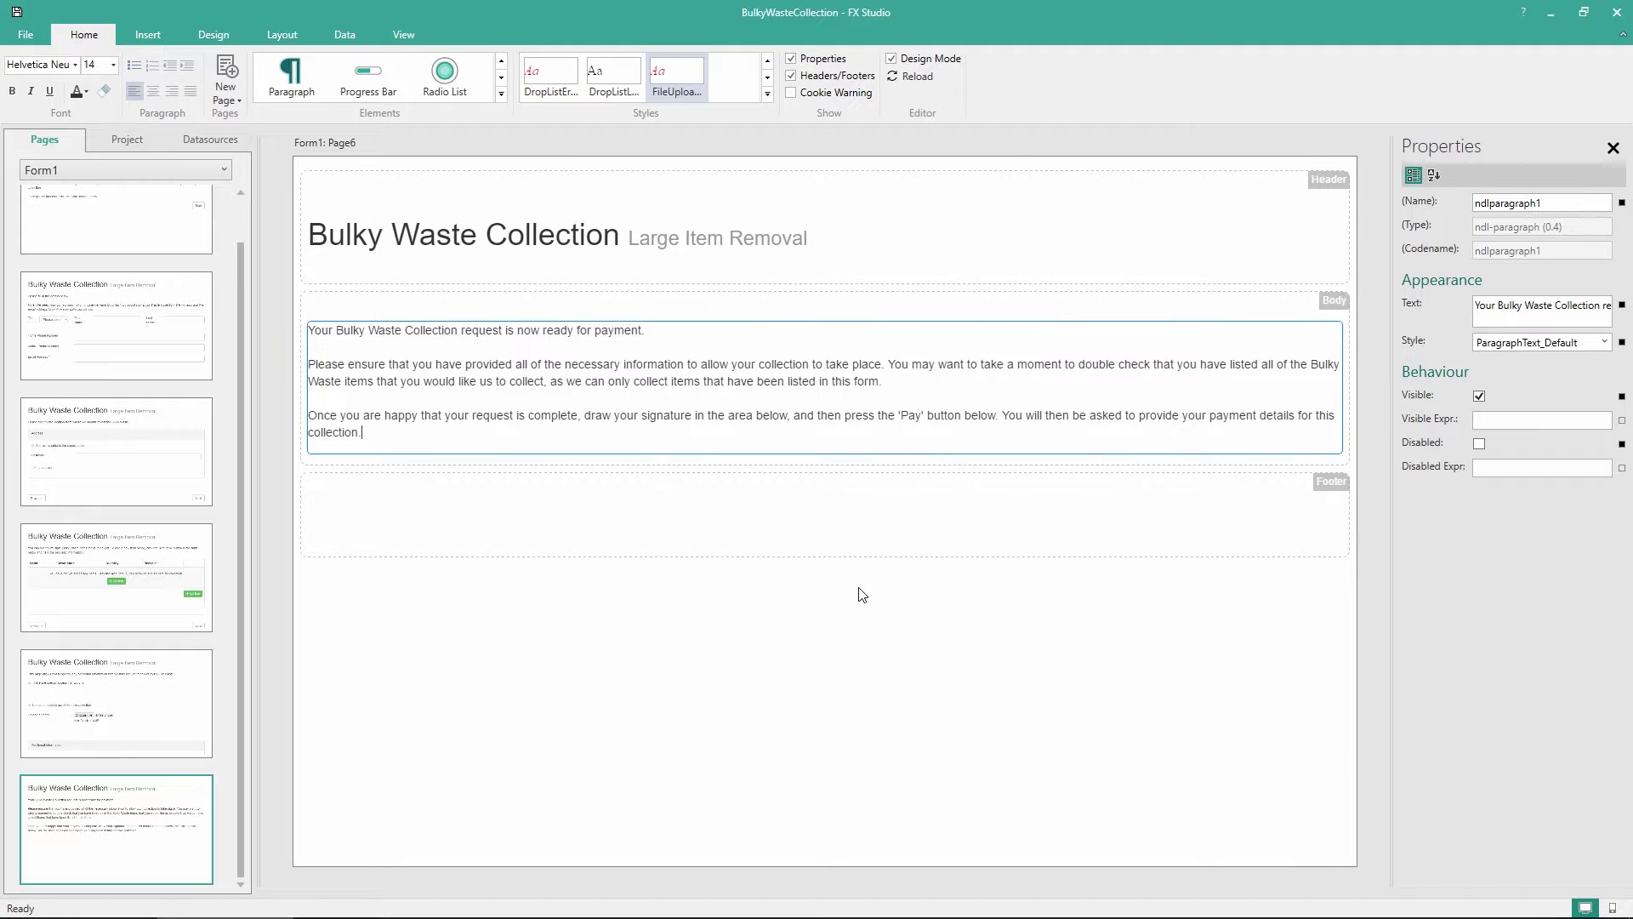
left_click(861, 630)
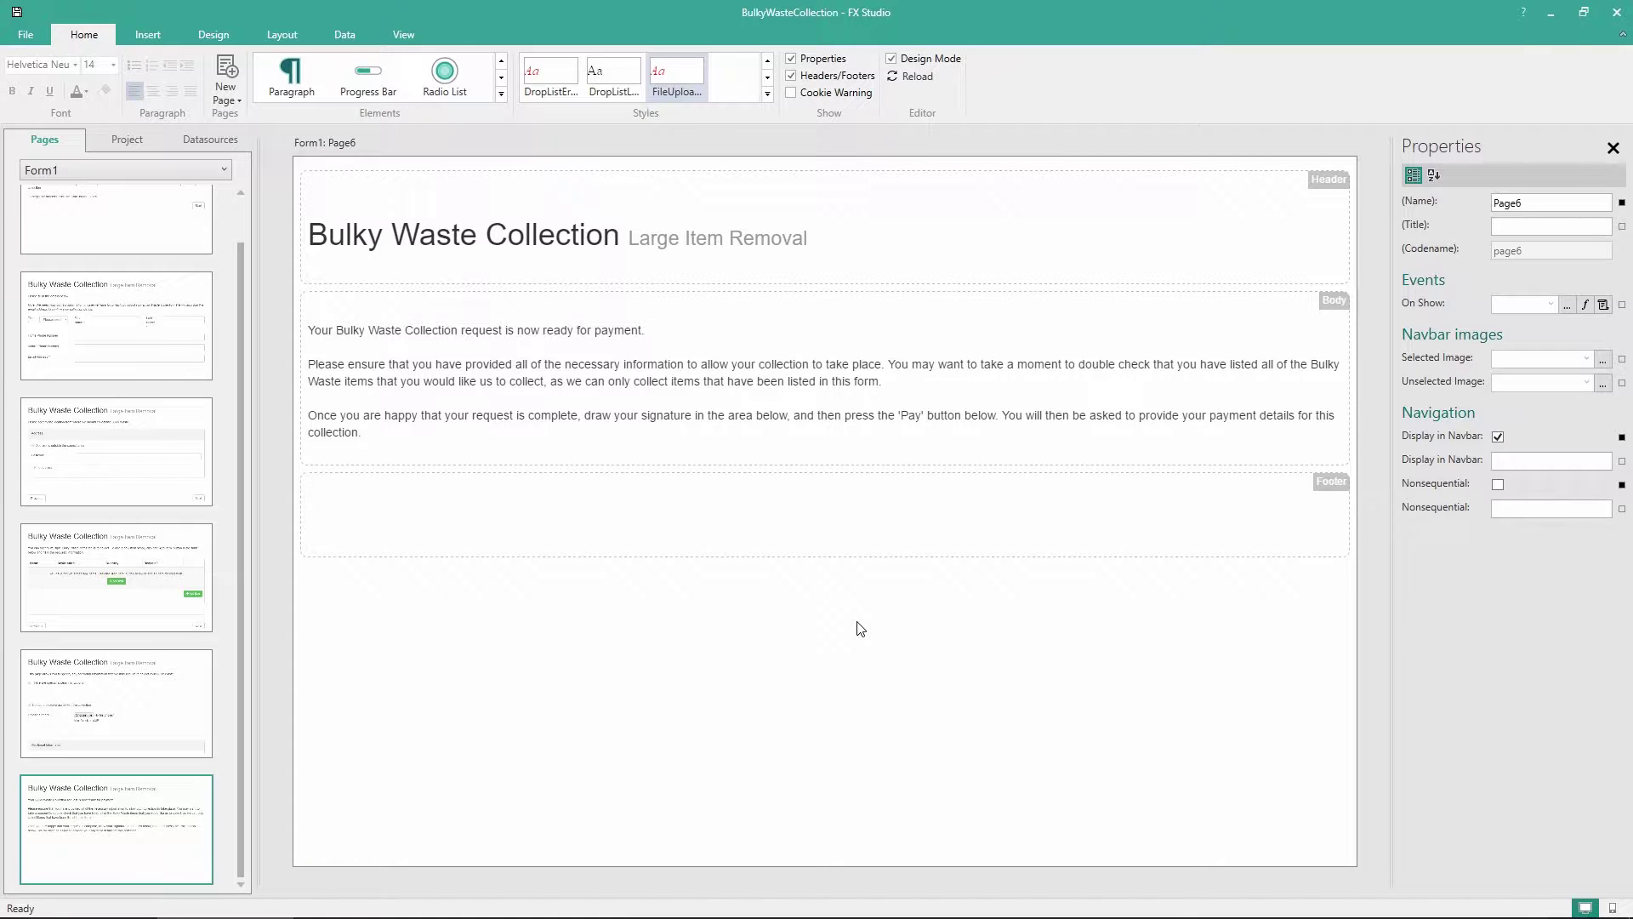
left_click(502, 95)
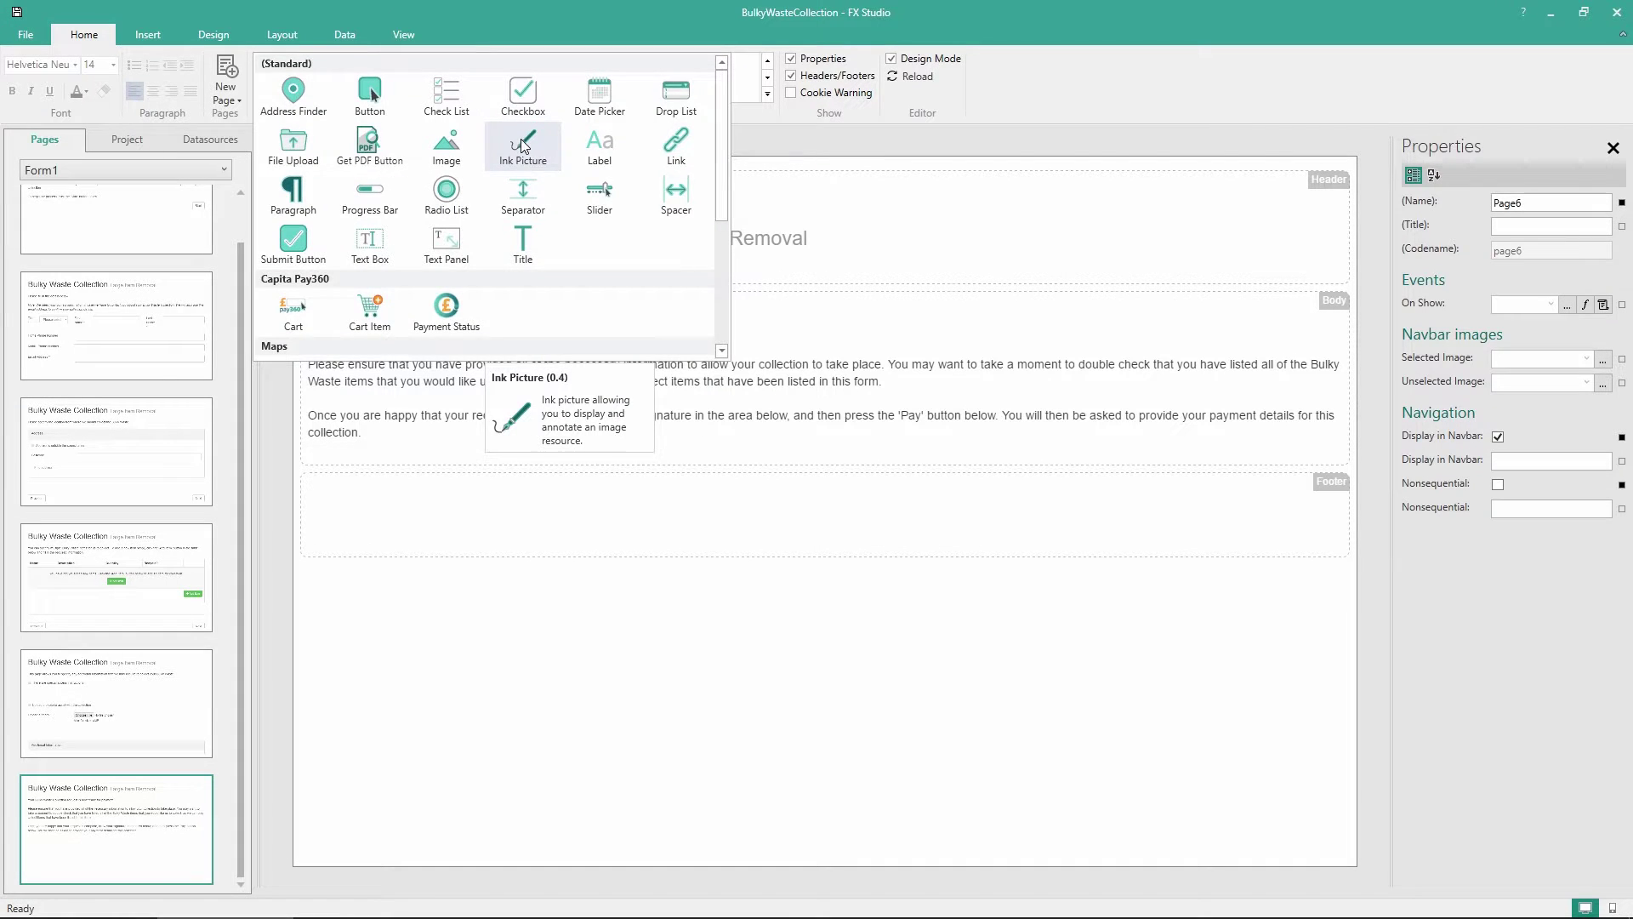
left_click_drag(520, 162, 432, 456)
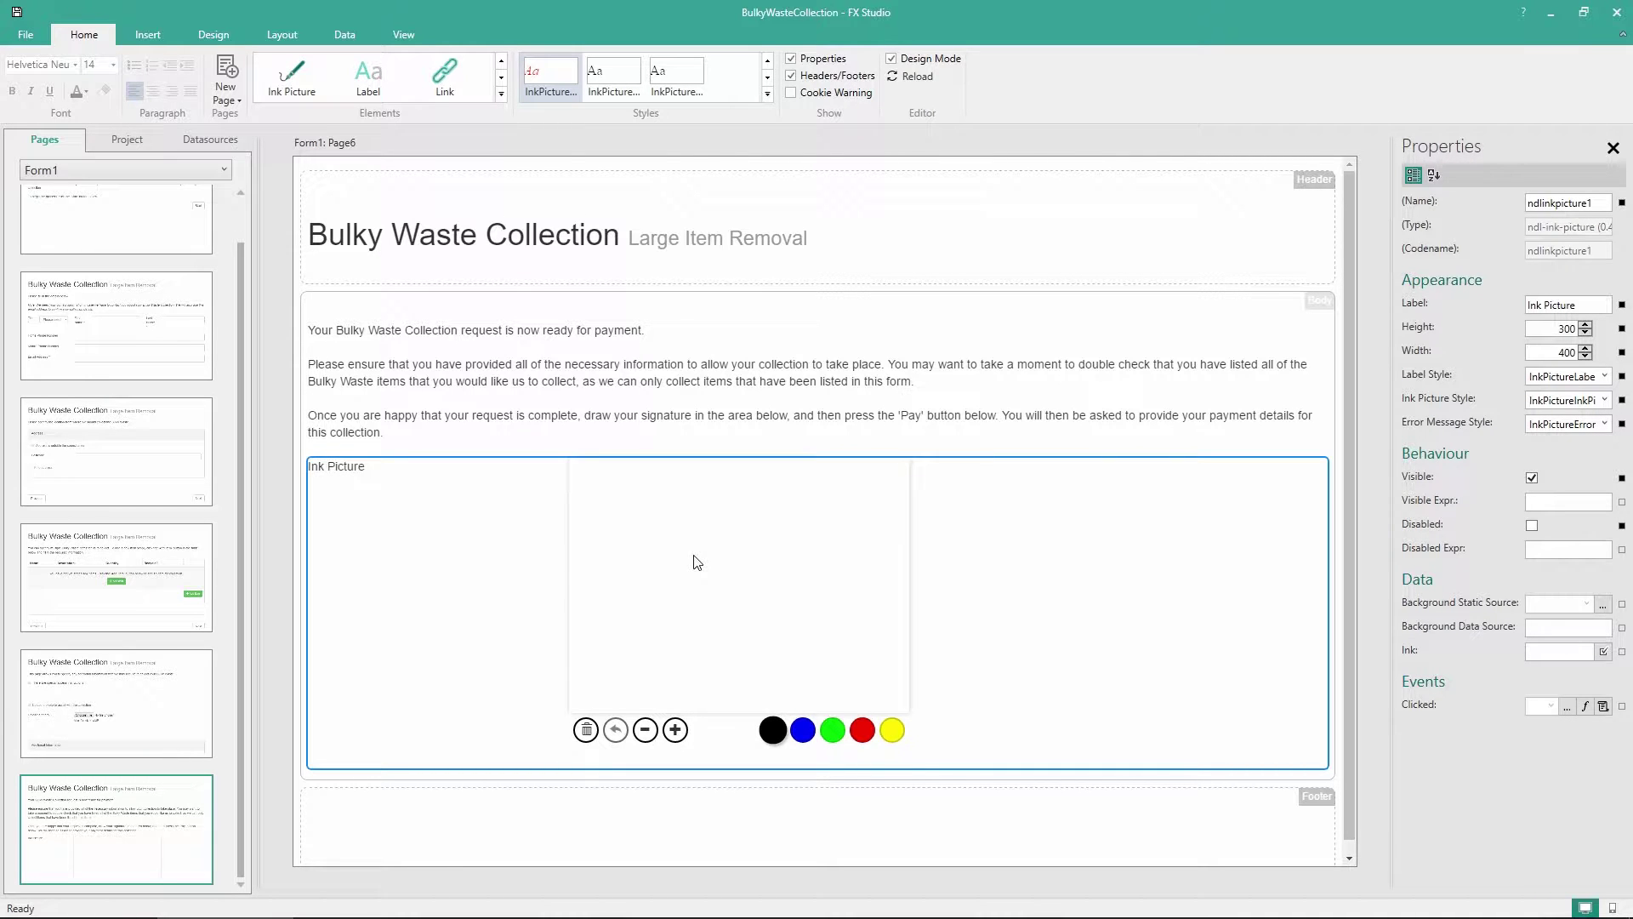
Relabel the ink area 'Signature' and add a Required validator to its Ink
double_click(341, 468)
triple_click(341, 468)
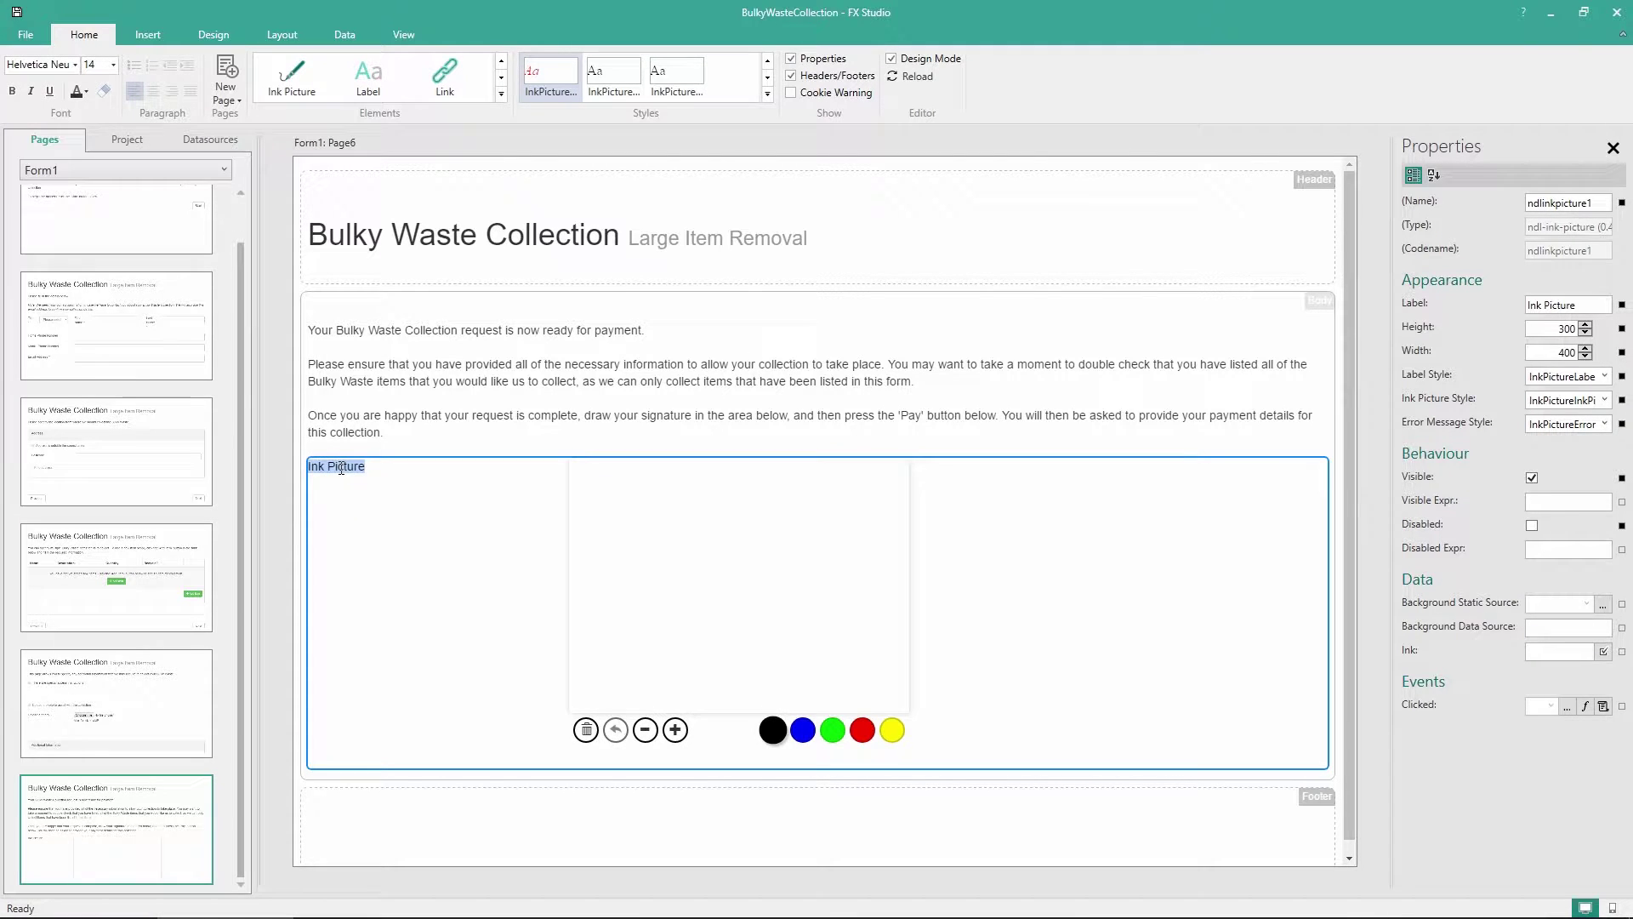
type("Signature")
left_click(426, 759)
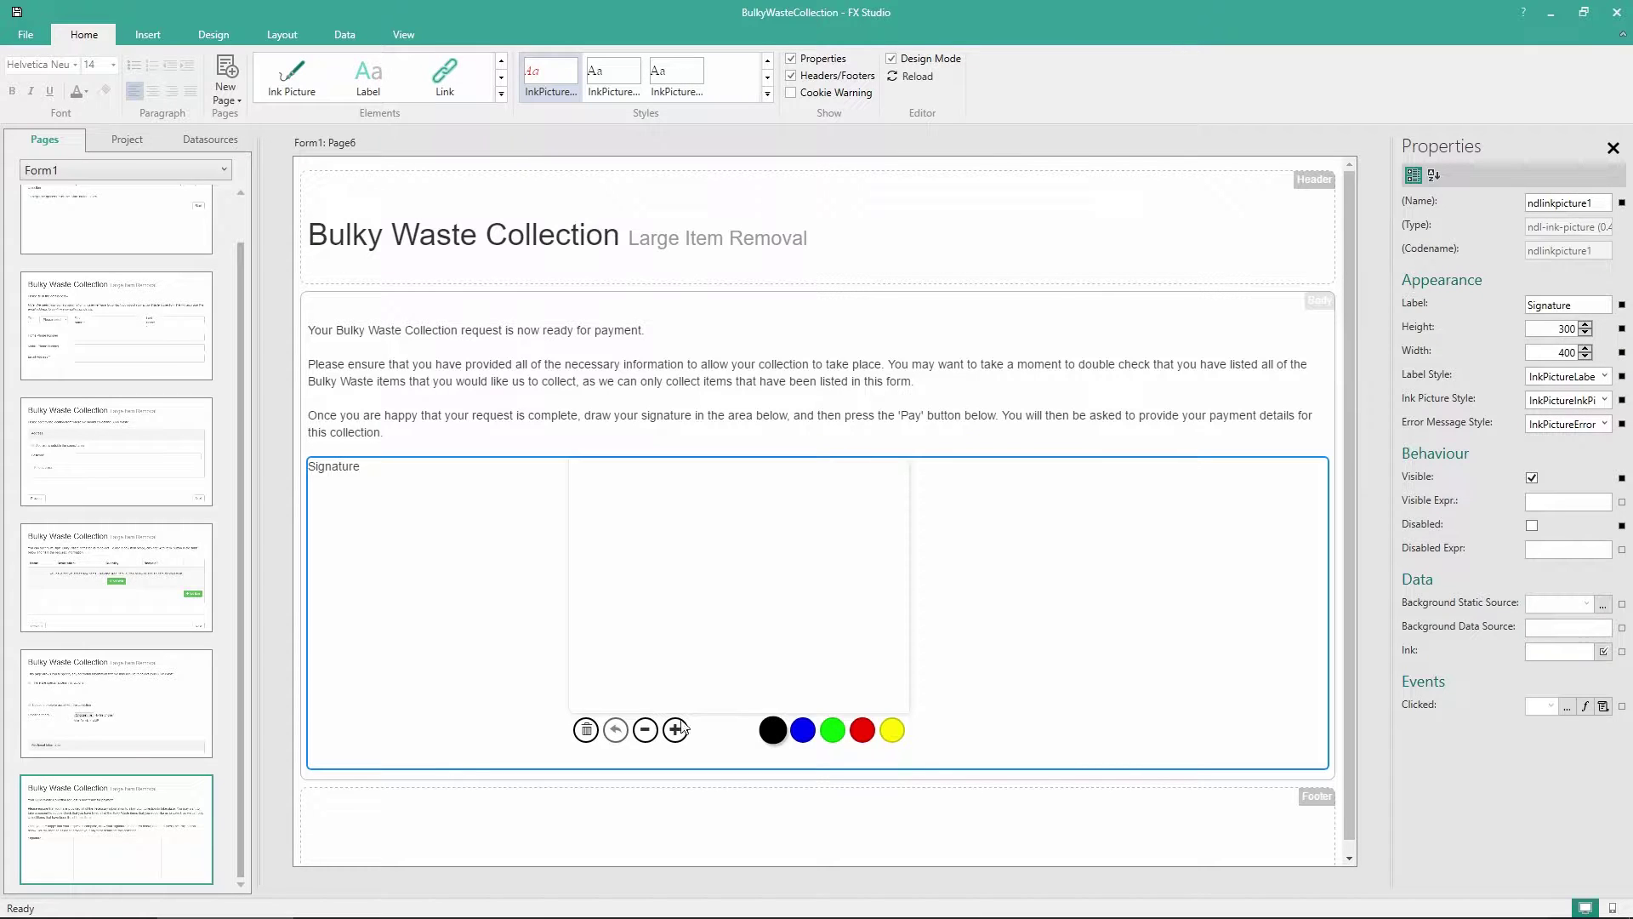
left_click(1604, 653)
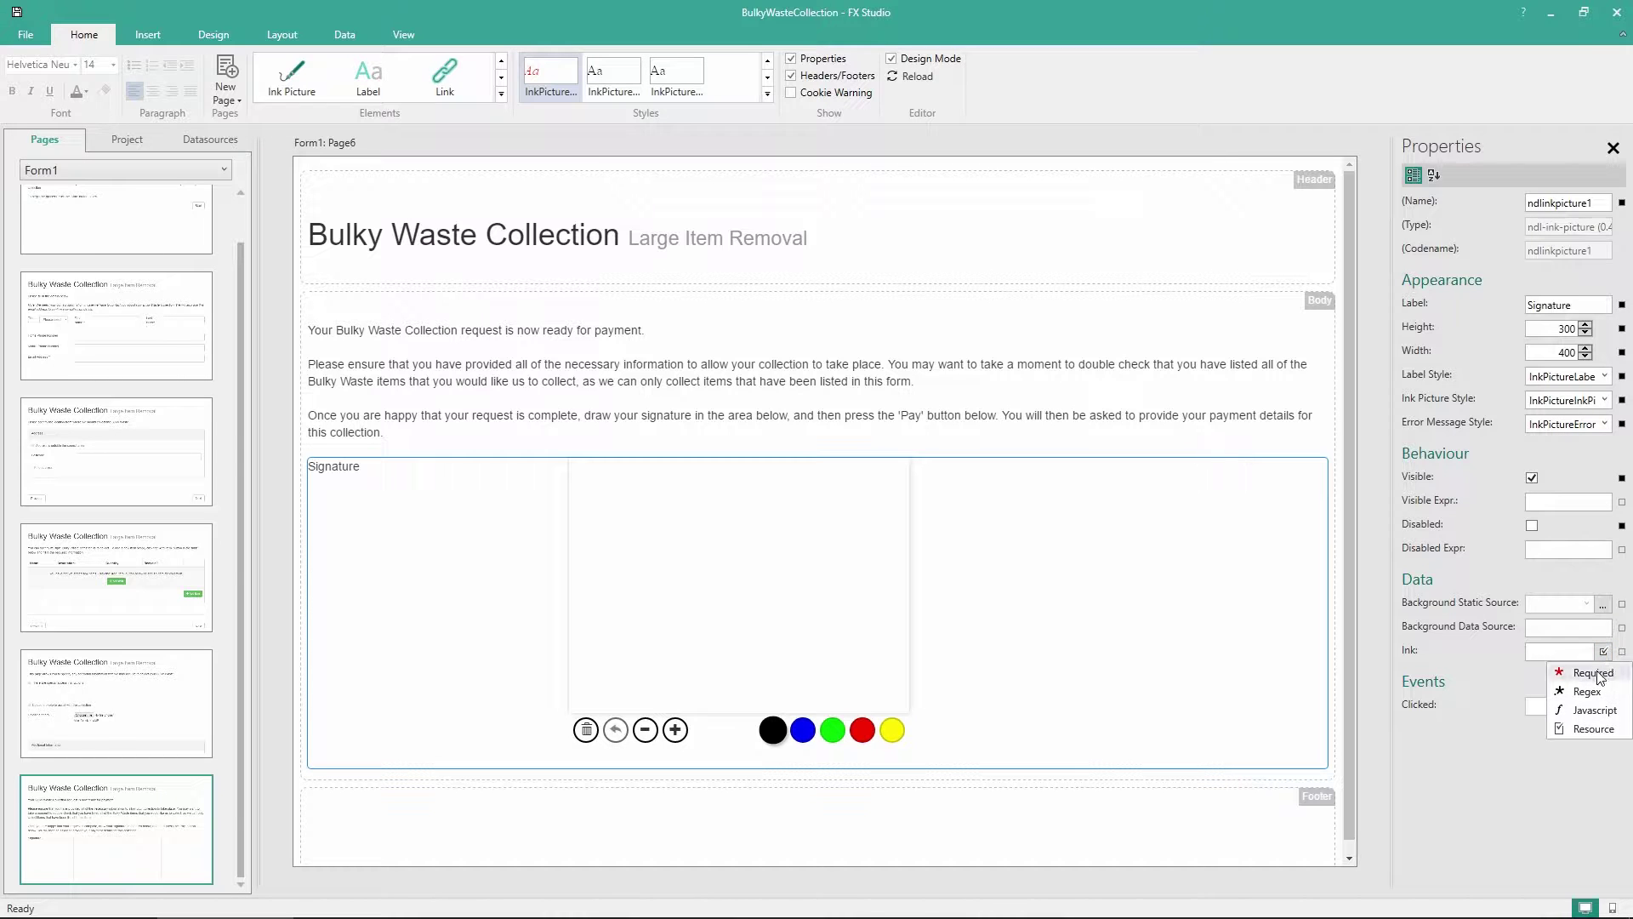
left_click(1600, 678)
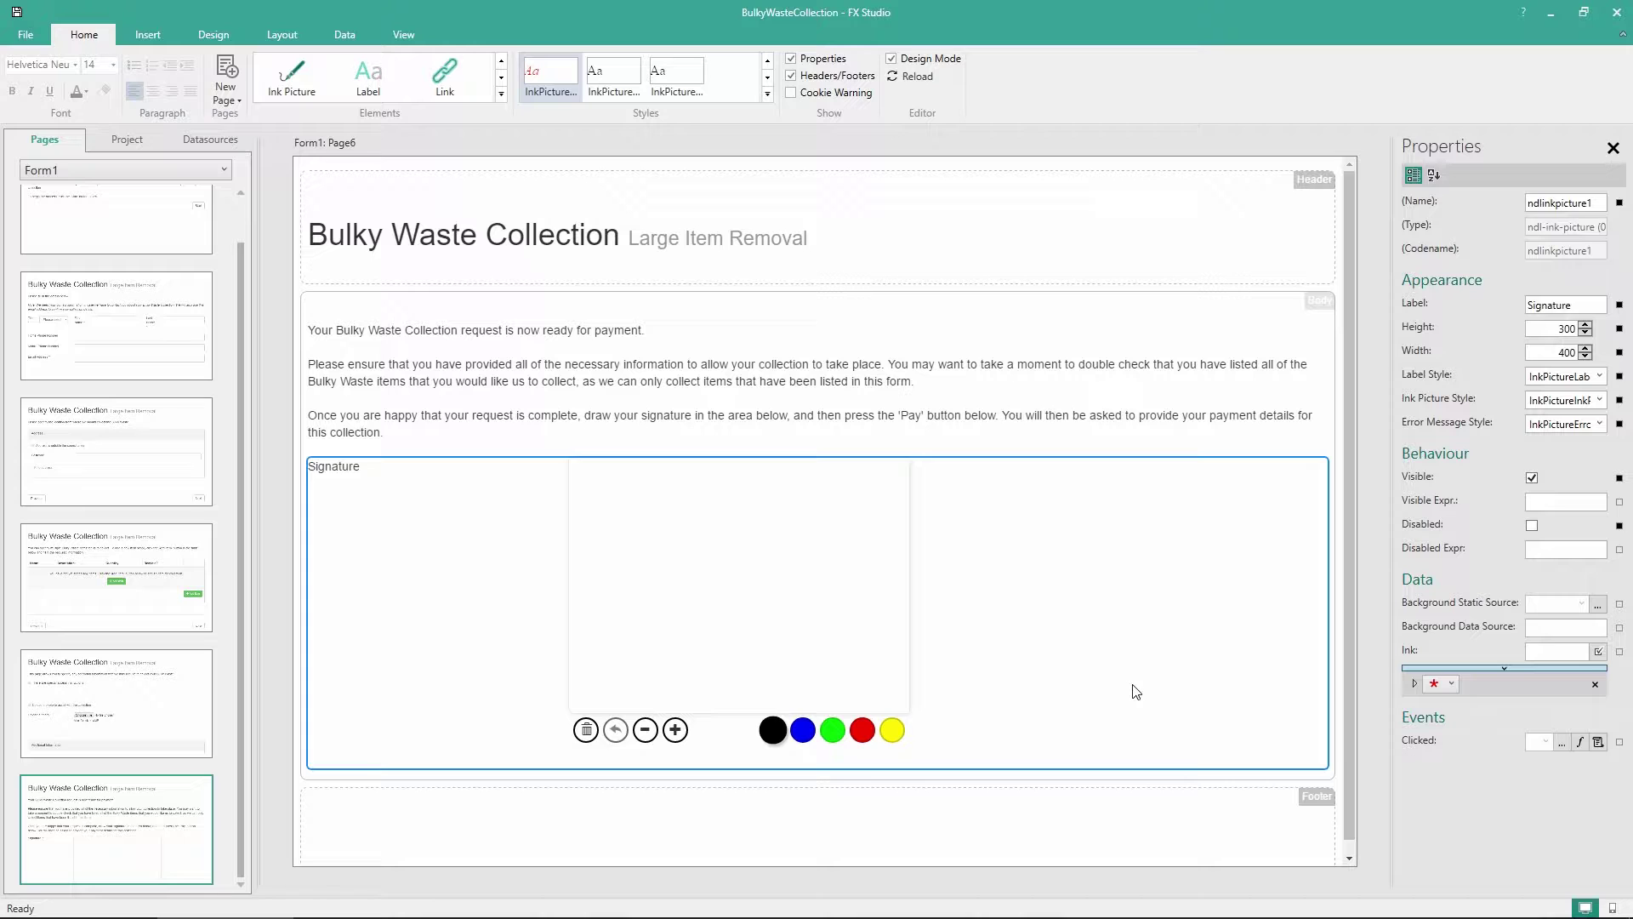
Add Template1's Previous and Next buttons below the signature, relabelling Next as 'Pay'
left_click(214, 34)
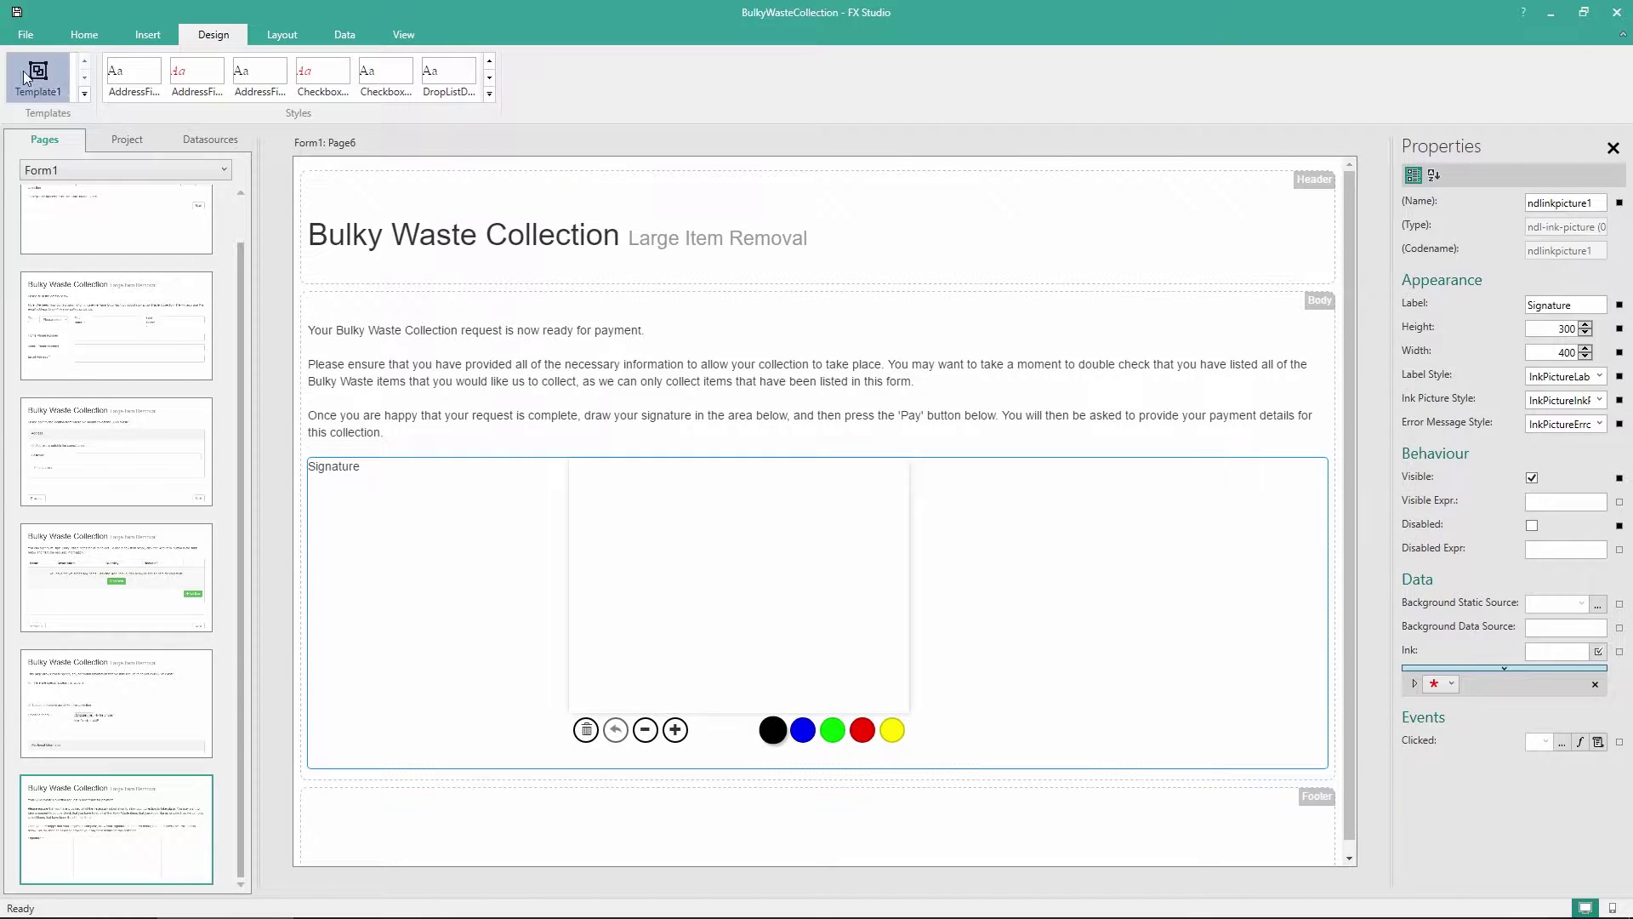
mouse_move(37, 75)
left_mouse_down()
mouse_move(583, 627)
mouse_move(568, 760)
mouse_move(584, 765)
left_mouse_up()
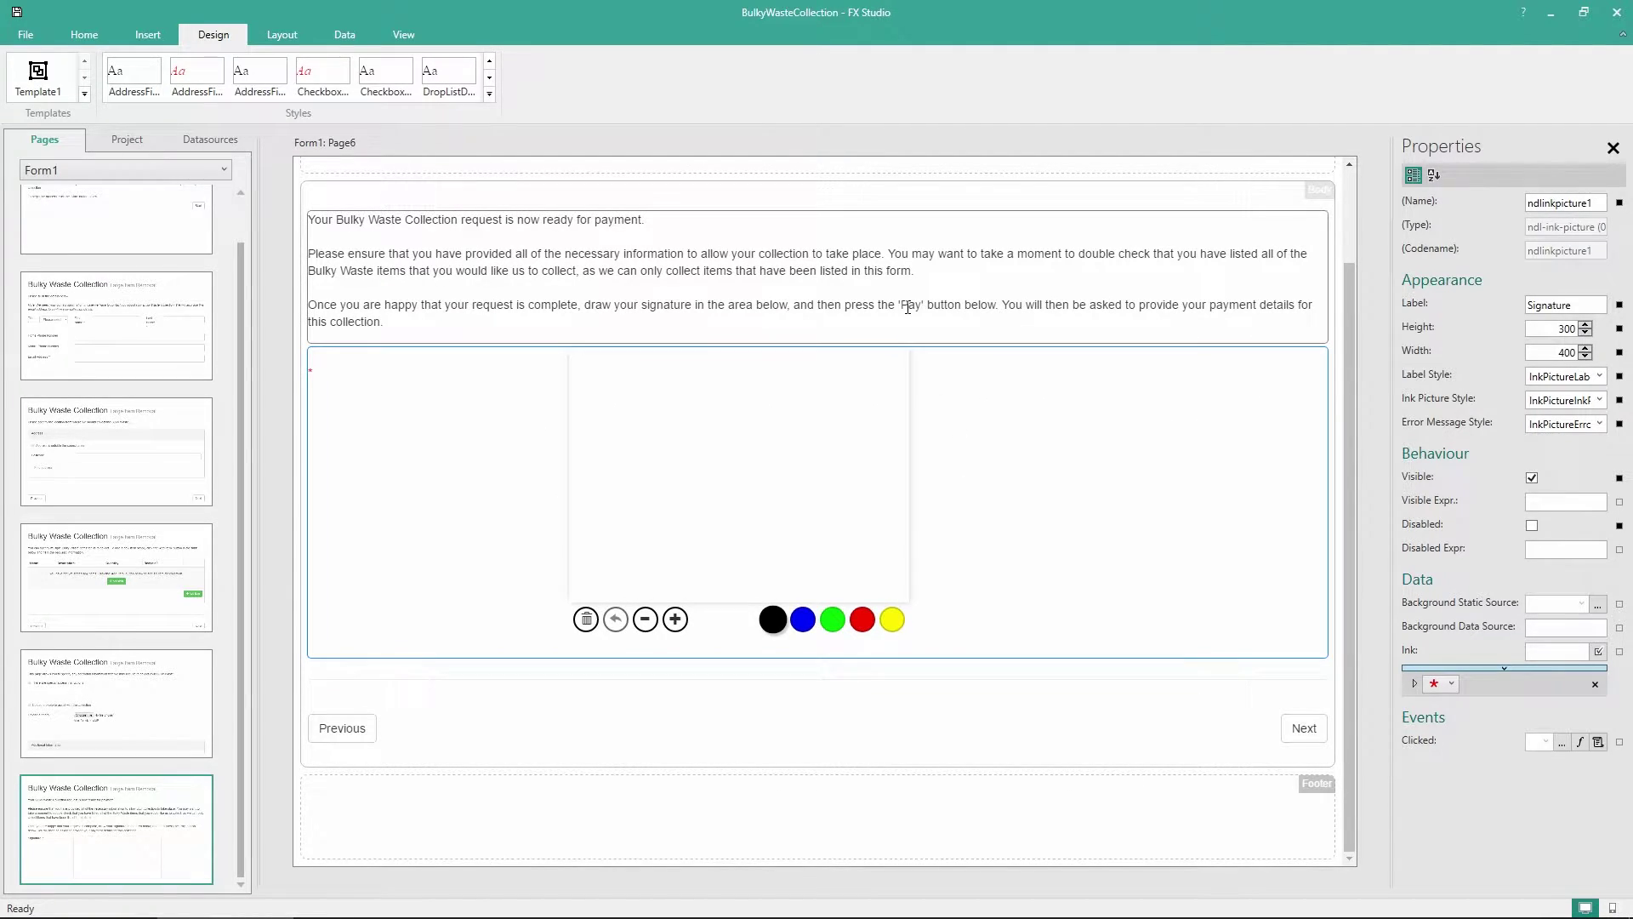
left_click(1300, 725)
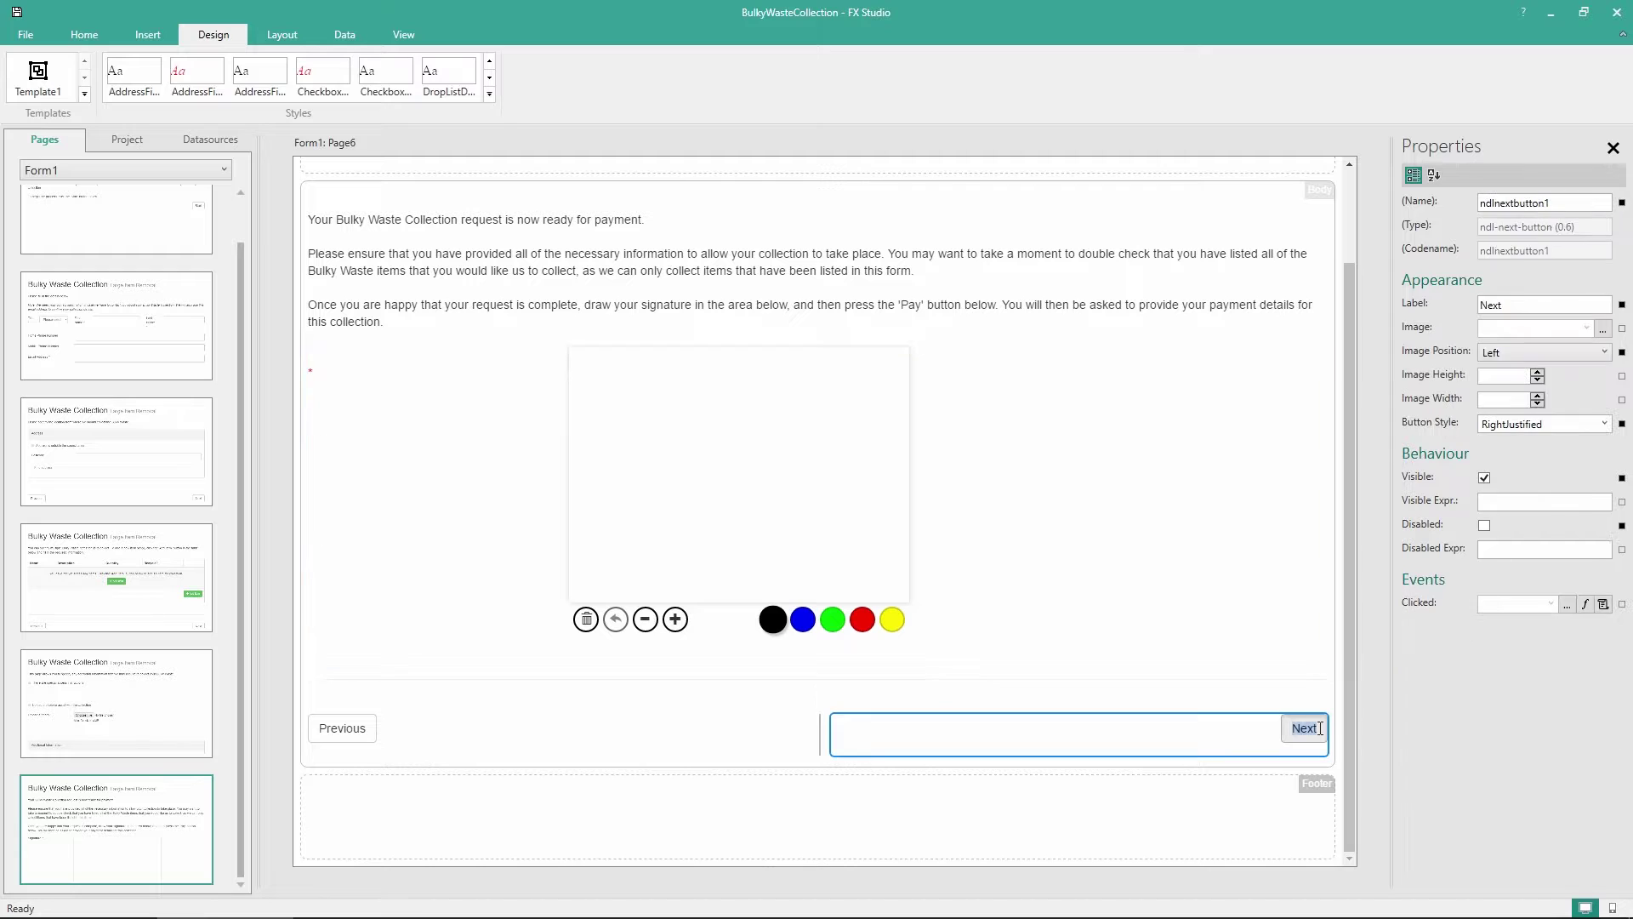
left_click(1321, 733)
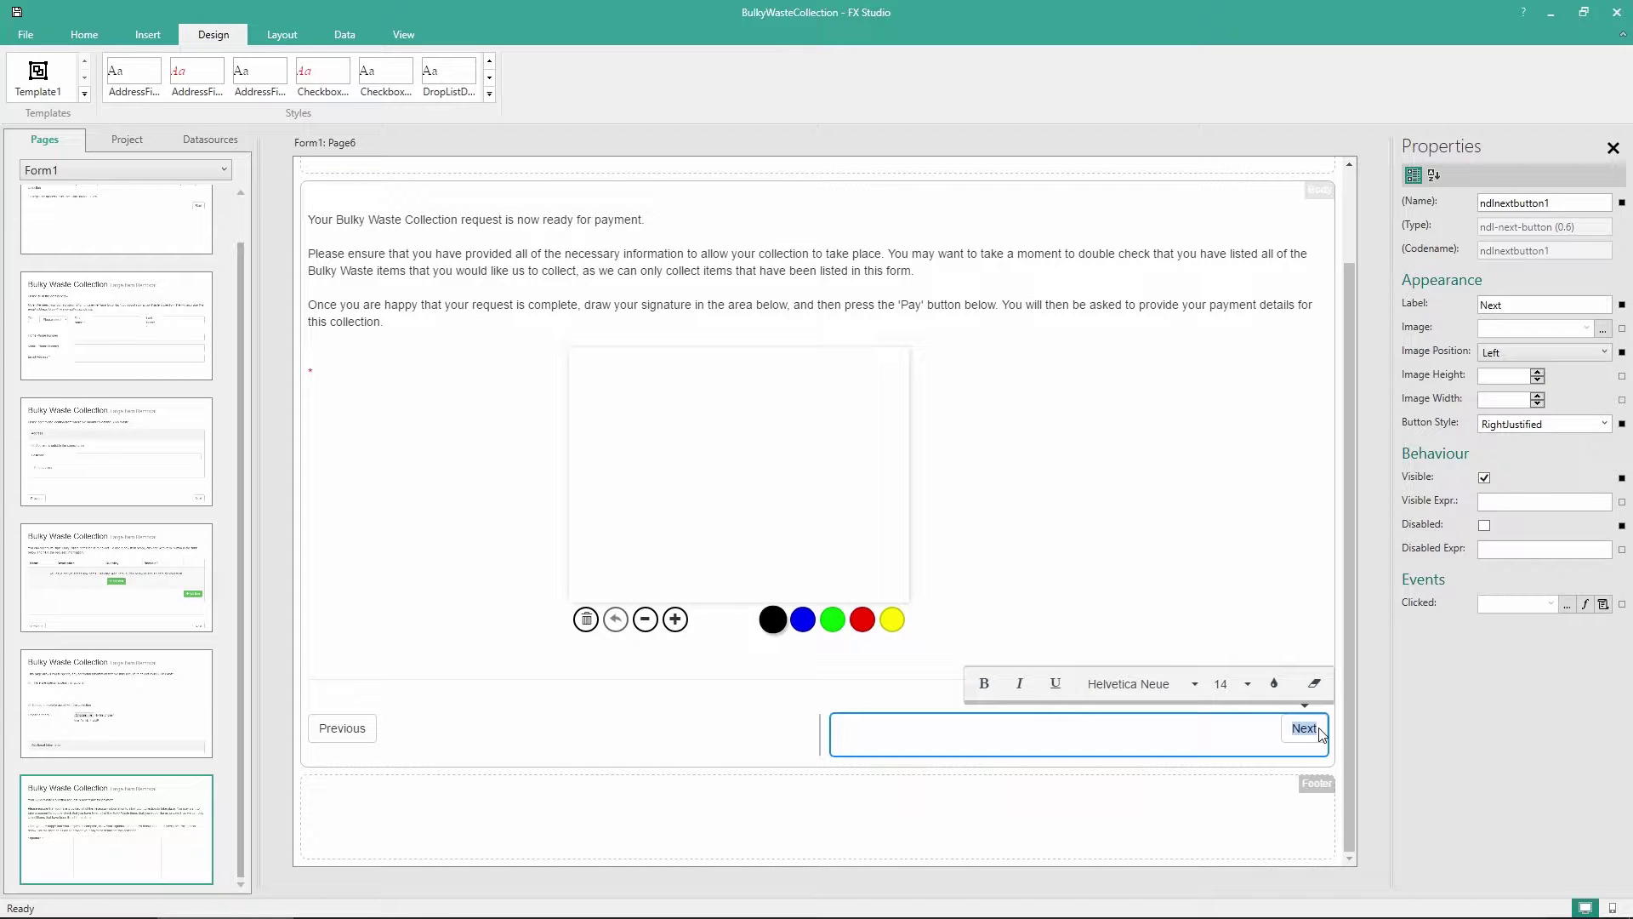
type("Pay")
key("Return")
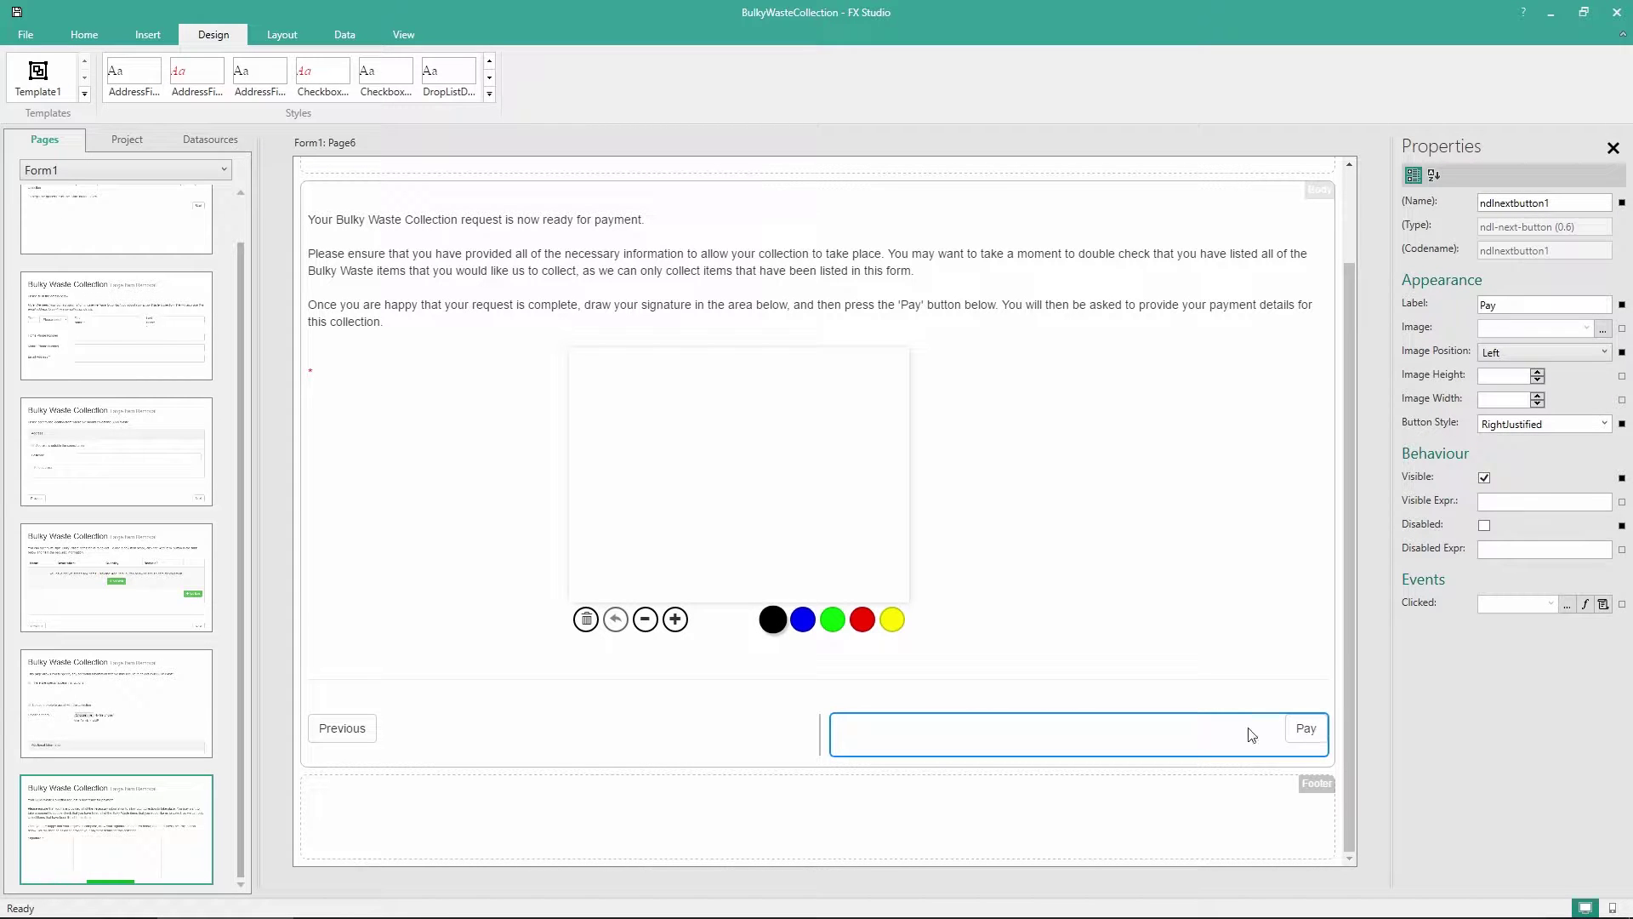
Compare with Page5's layout, then return to Page6
left_click(174, 688)
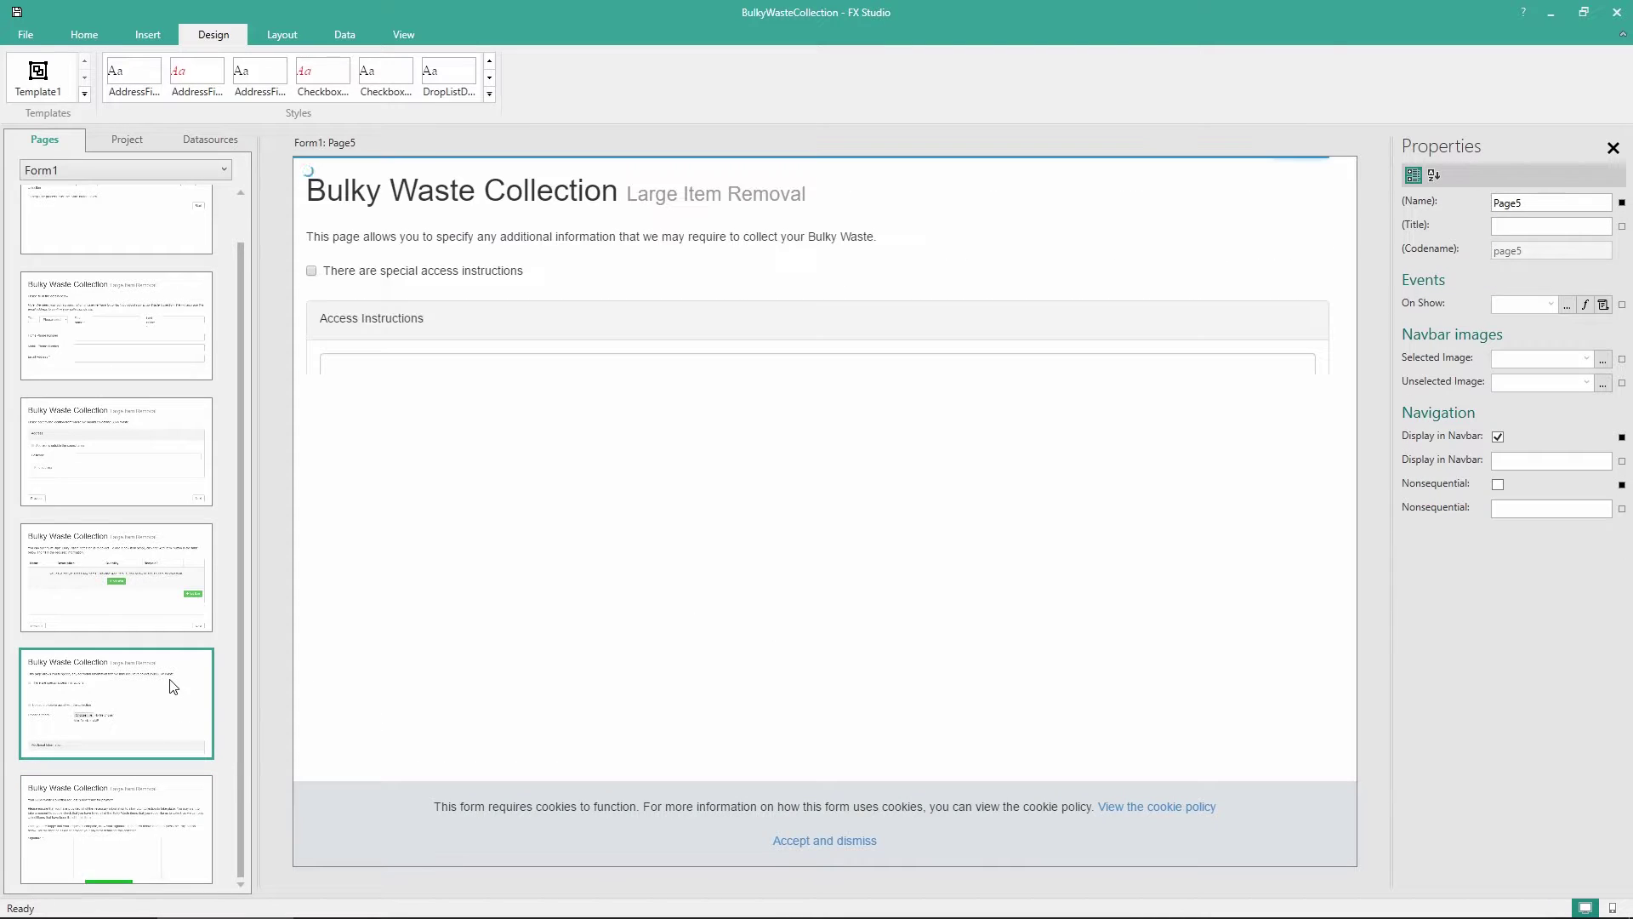
scroll(706, 358, "down", 3)
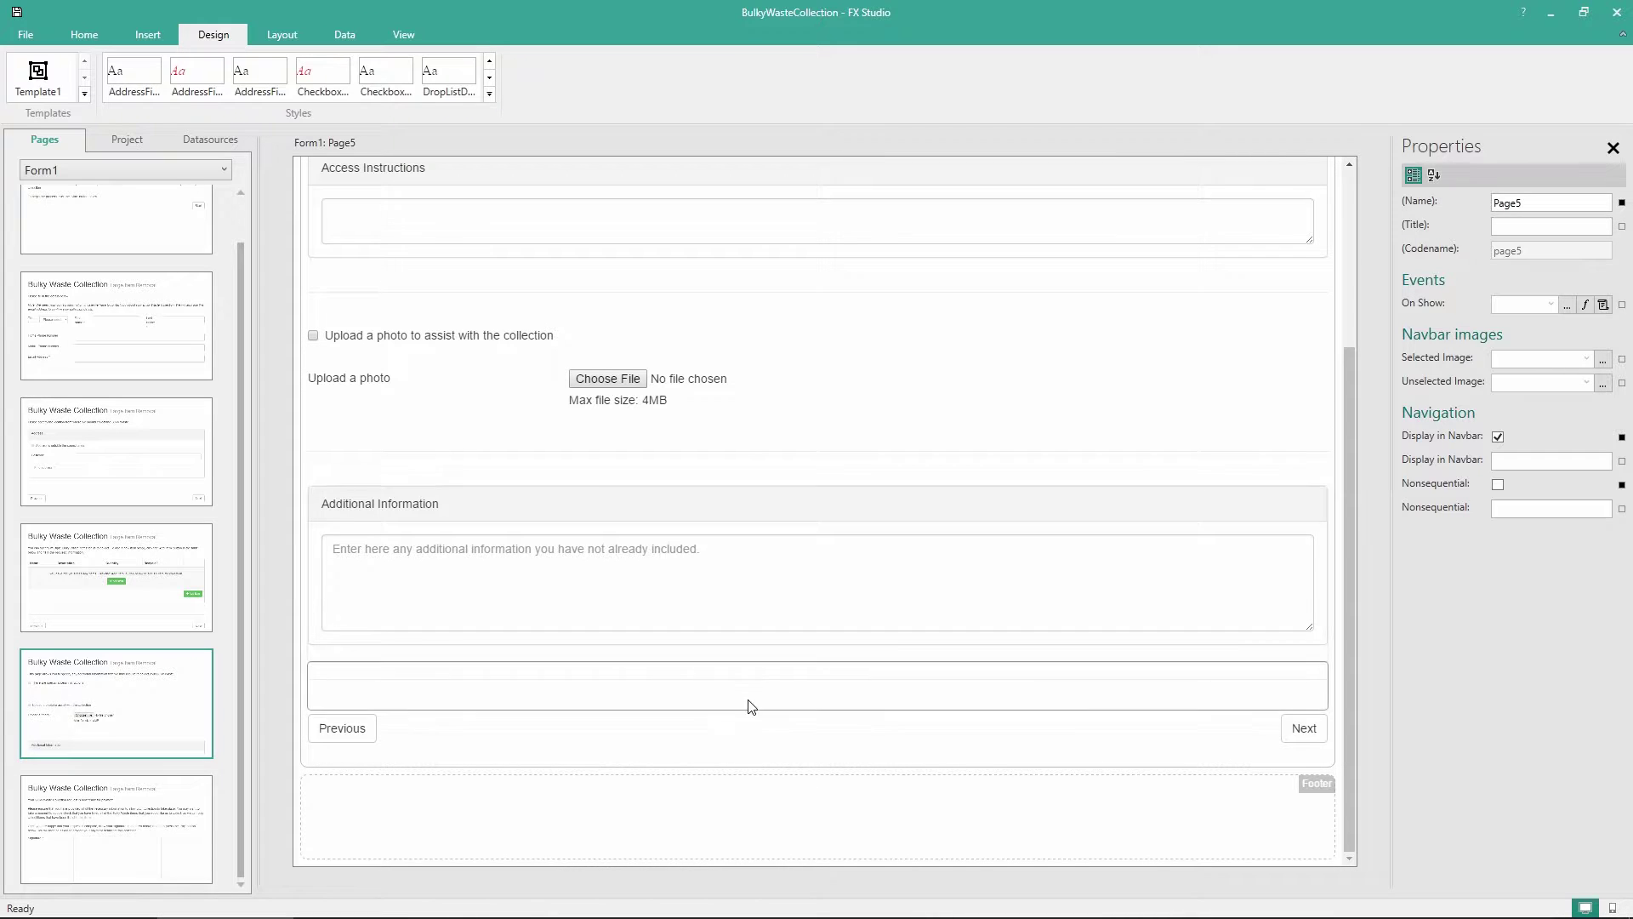
left_click(104, 832)
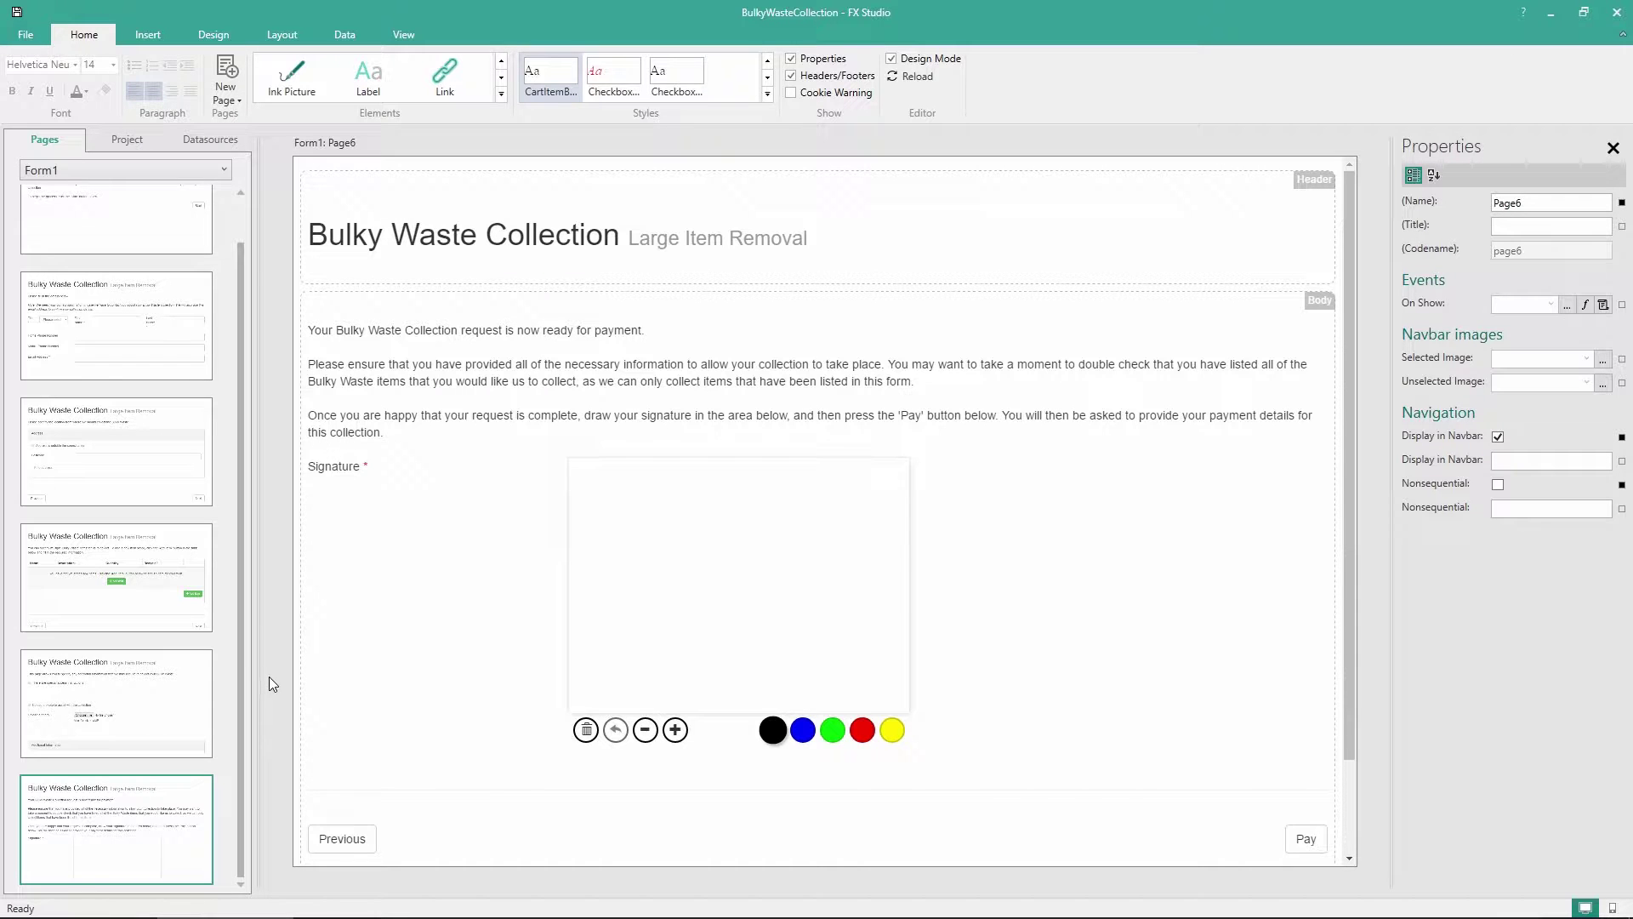
Create a new blank Page7 after Page6 from the page list
right_click(109, 829)
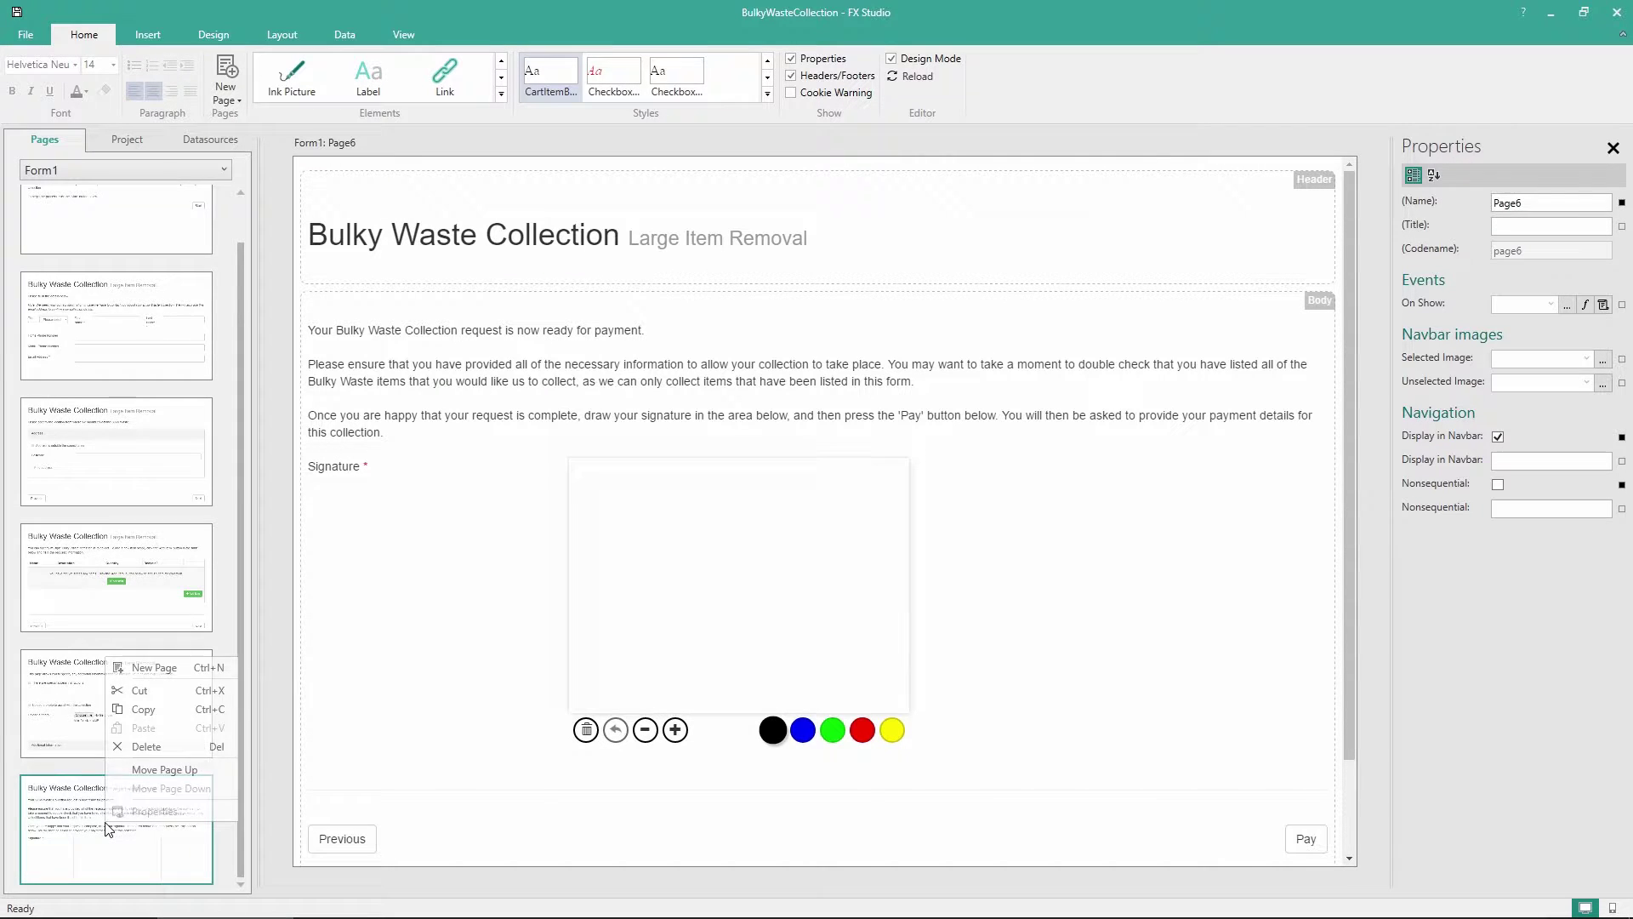
left_click(153, 668)
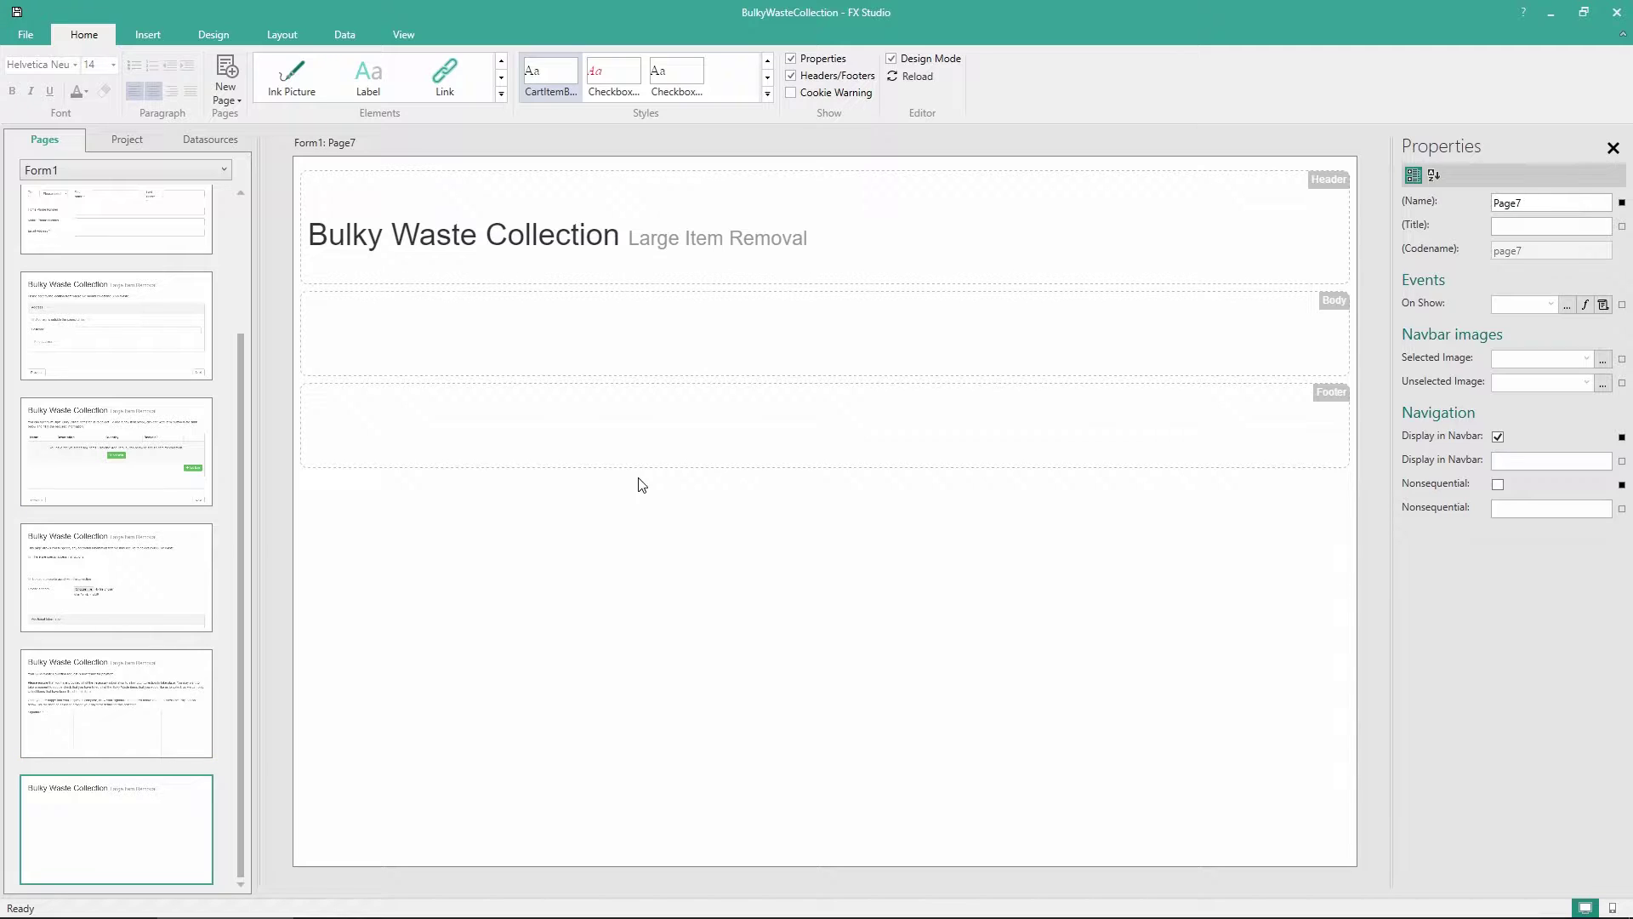
left_click(501, 95)
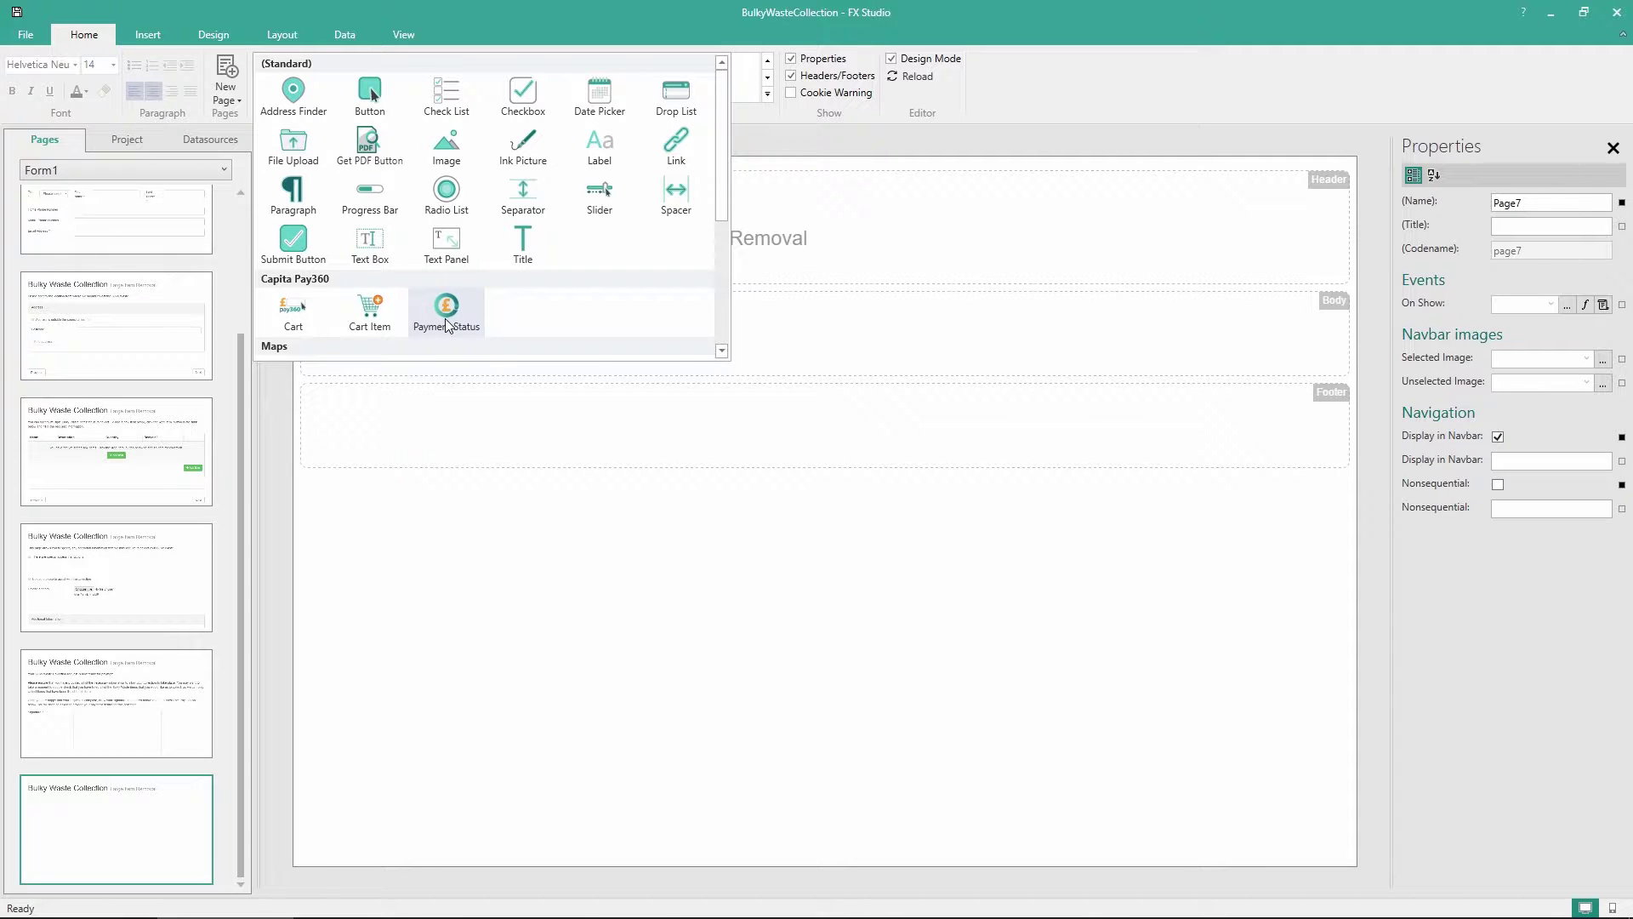
left_click(476, 567)
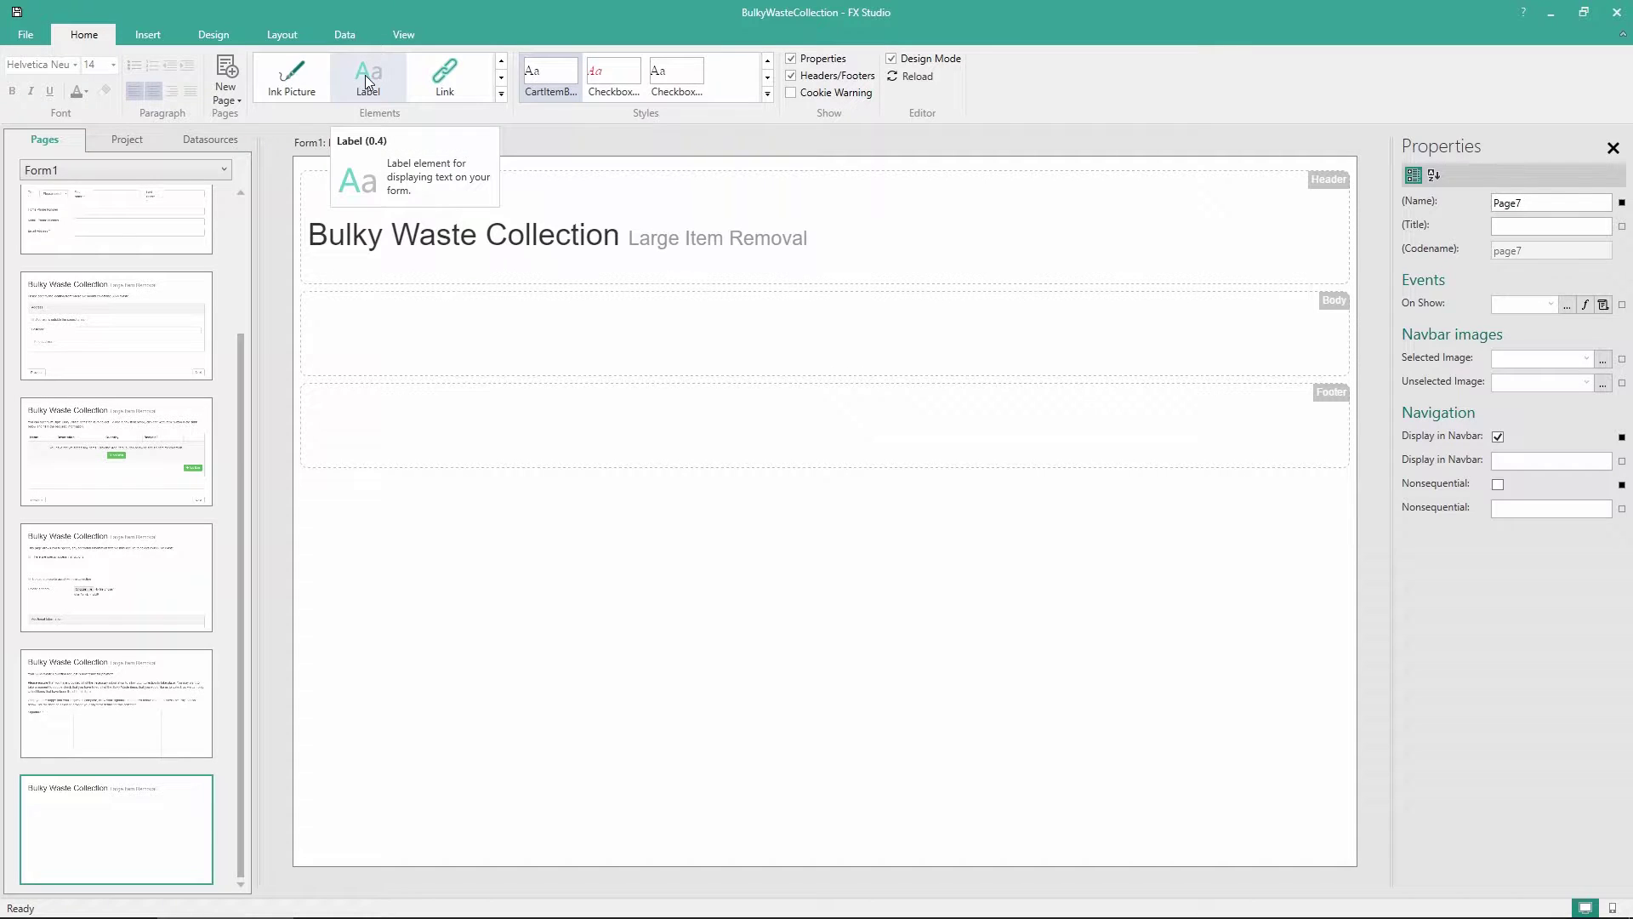
Add a Label to Page7's body and paste the timeslot selection and payment instructions into it
left_click_drag(365, 75, 813, 313)
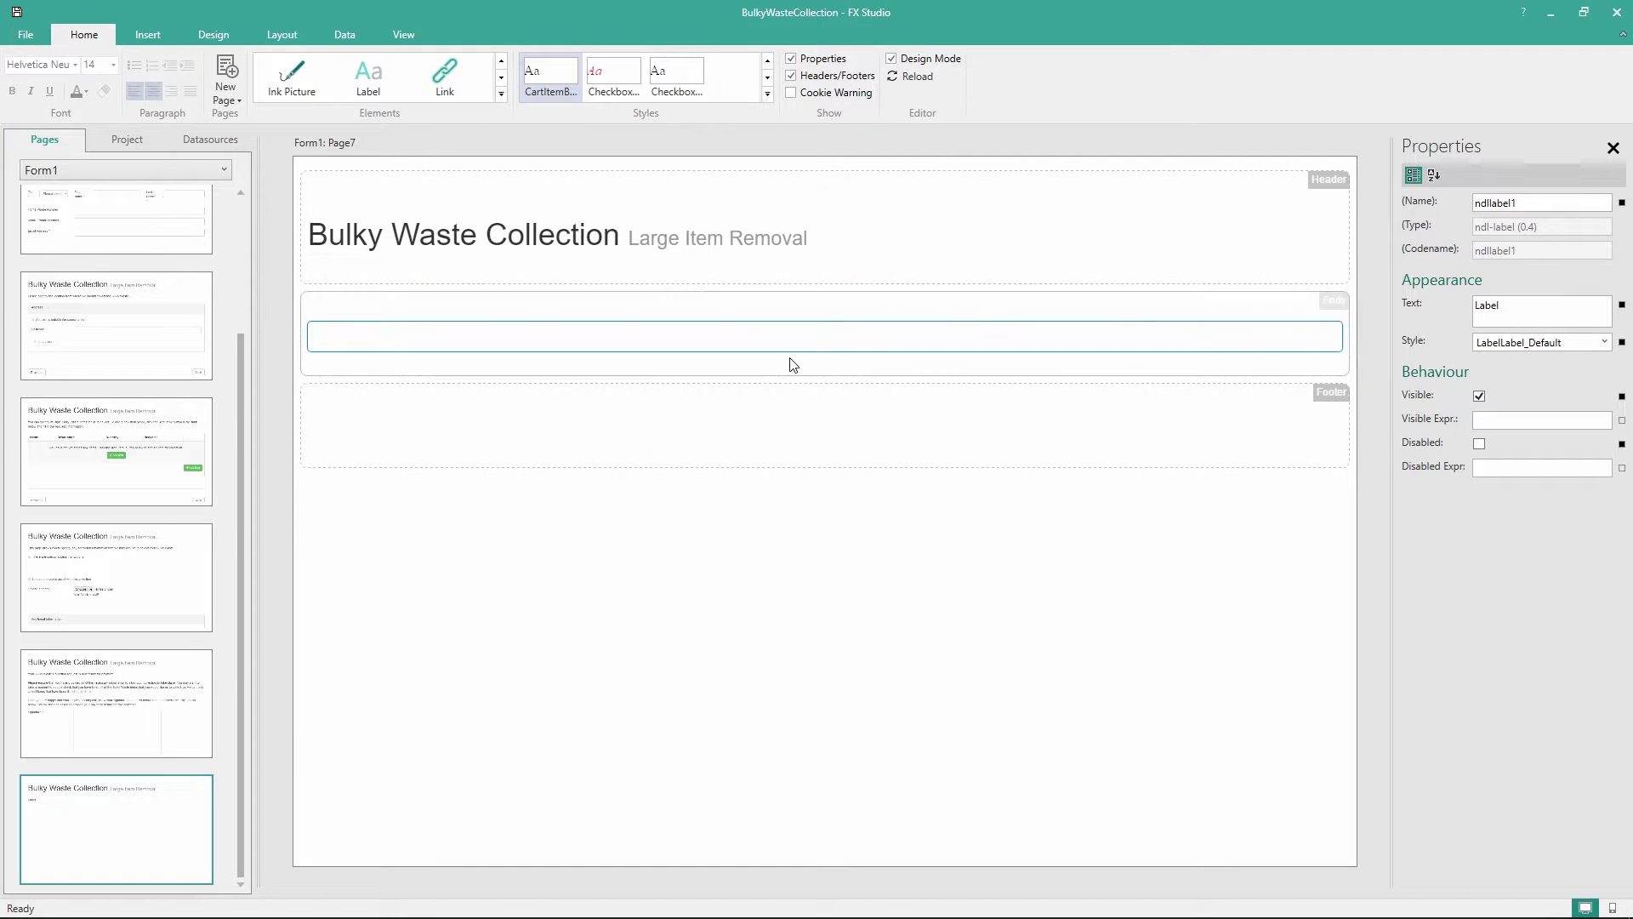
double_click(1532, 303)
type("Before your collection can be scheduled, you must first select and pay for a timeslot from the options below. Once you have selected your collection time, you will be asked to provide your payment details. Your collection will automatically be scheduled for your chosen time once we have confirmed receipt of your payment.")
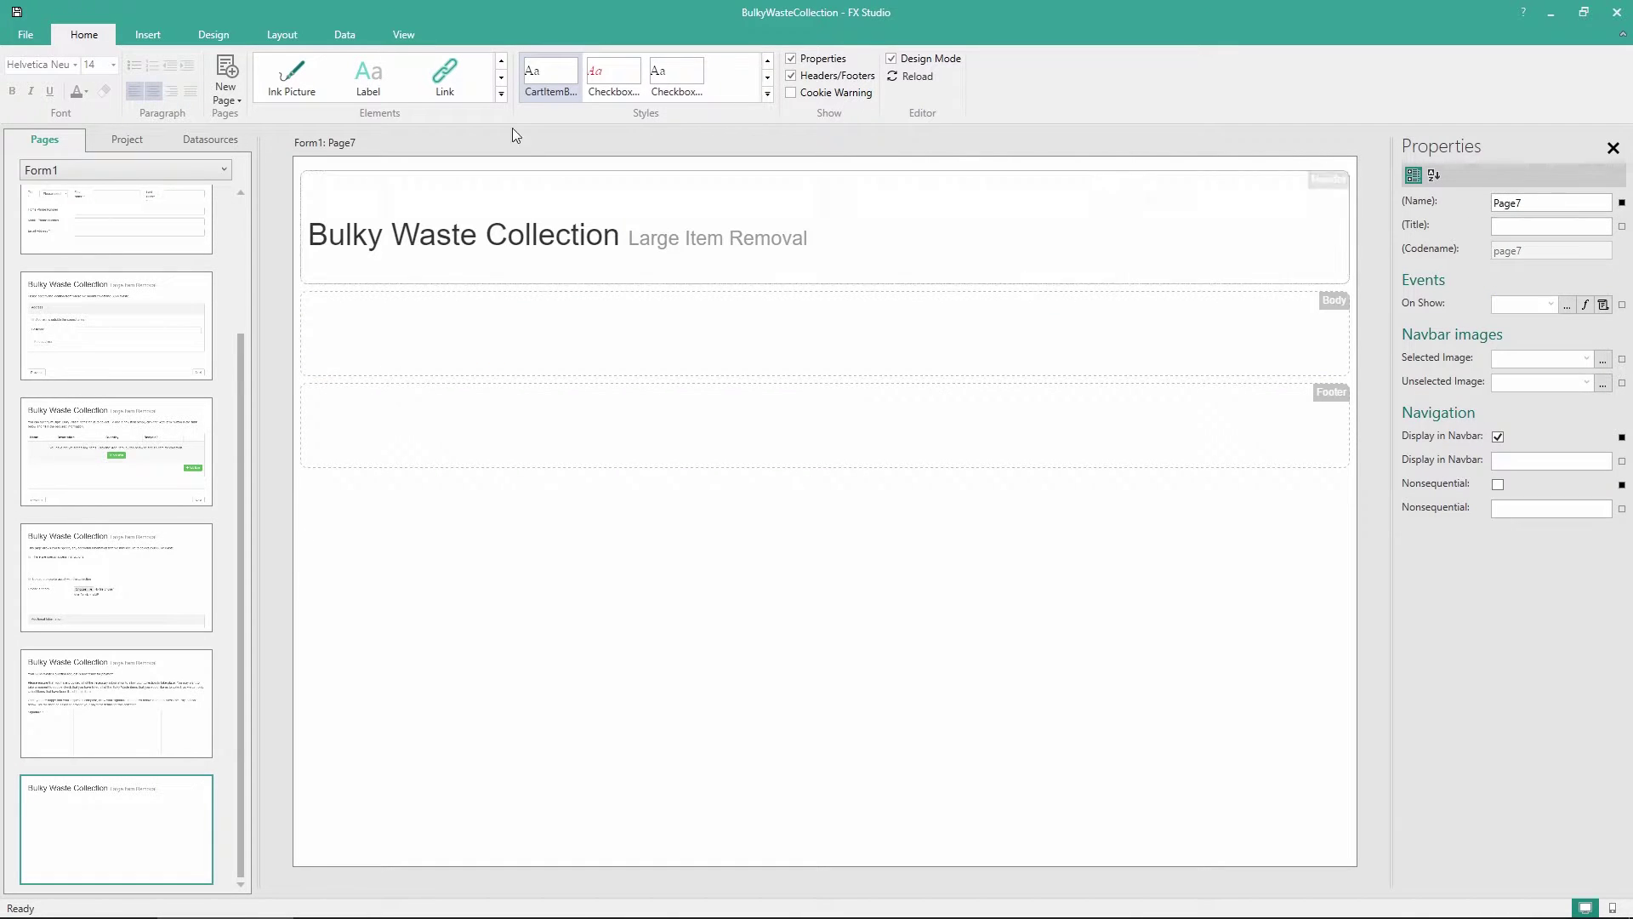
left_click_drag(365, 78, 473, 335)
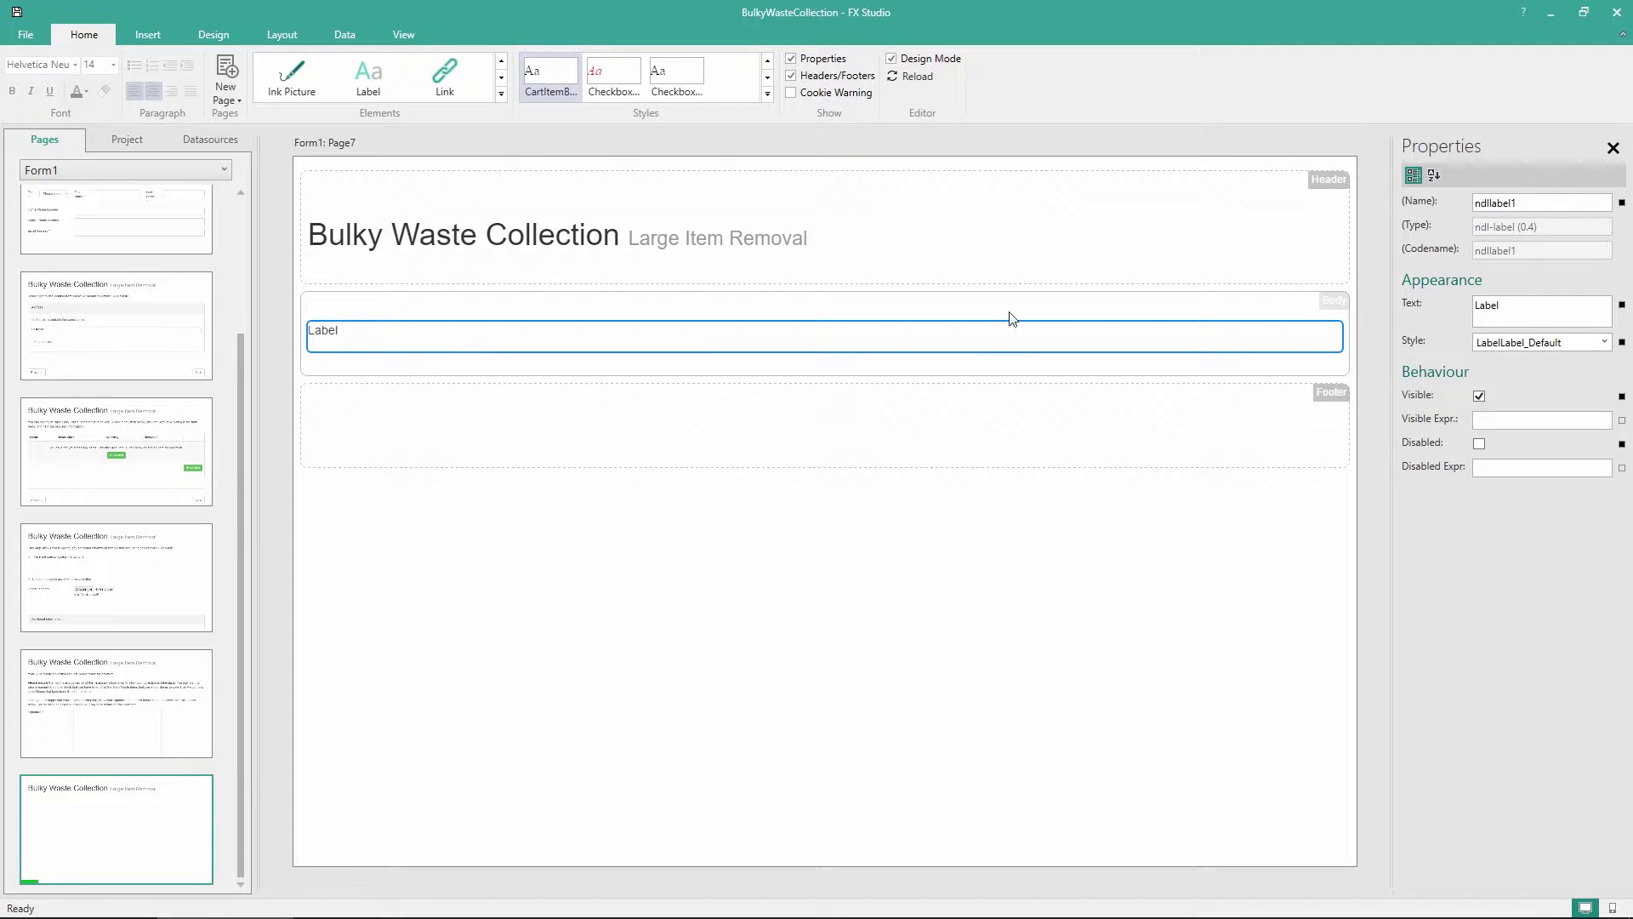
double_click(338, 331)
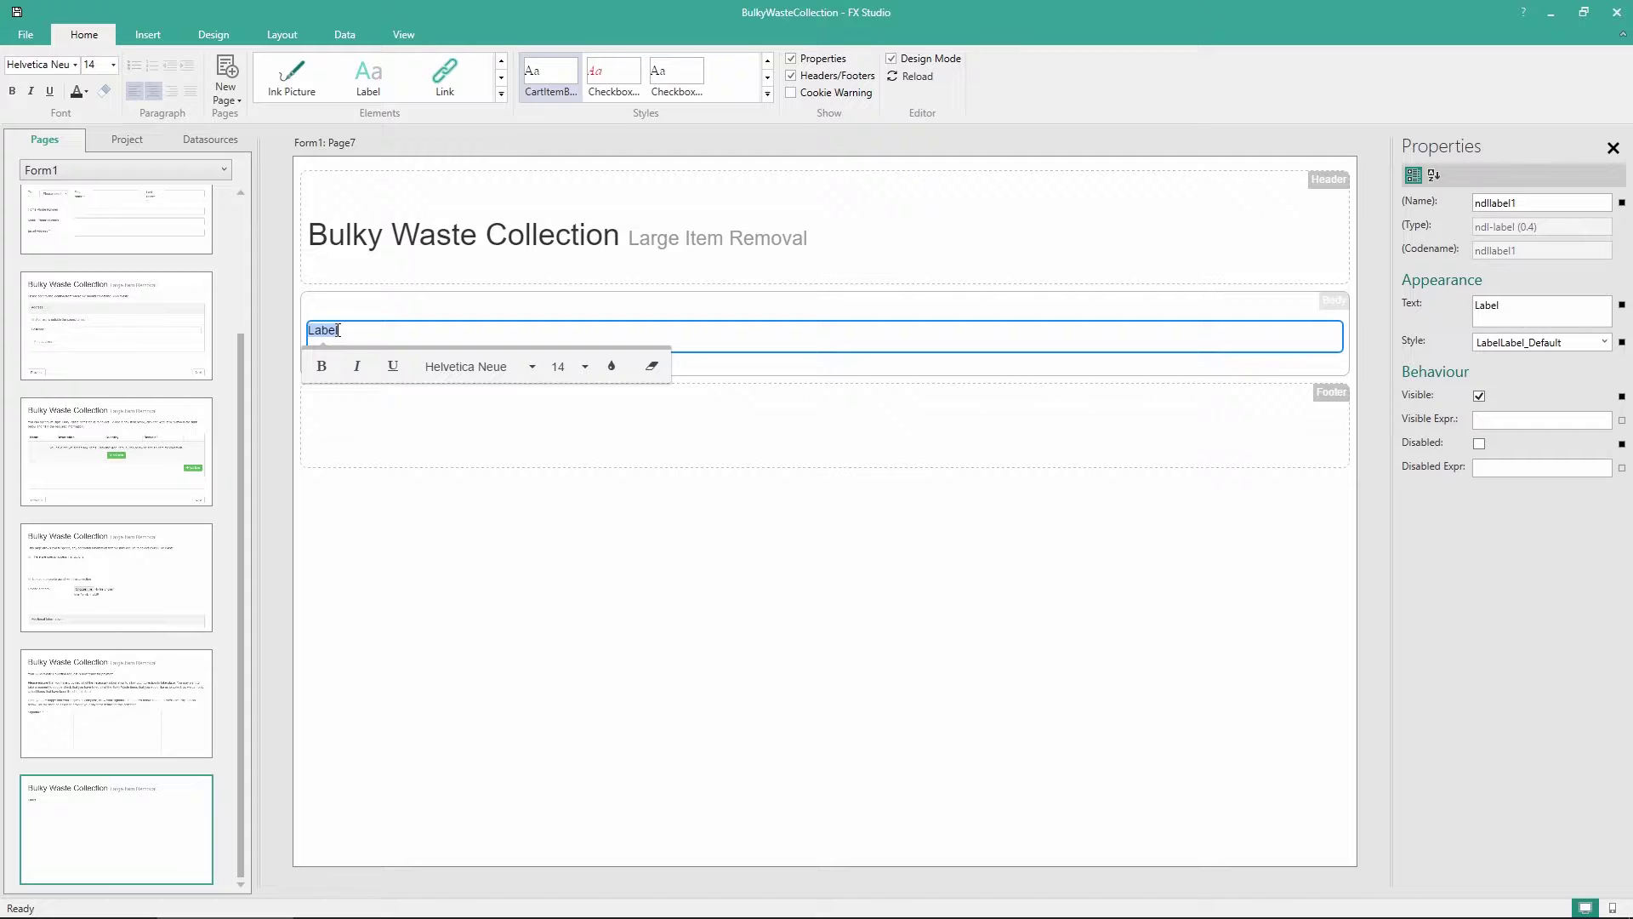
key("ctrl+v")
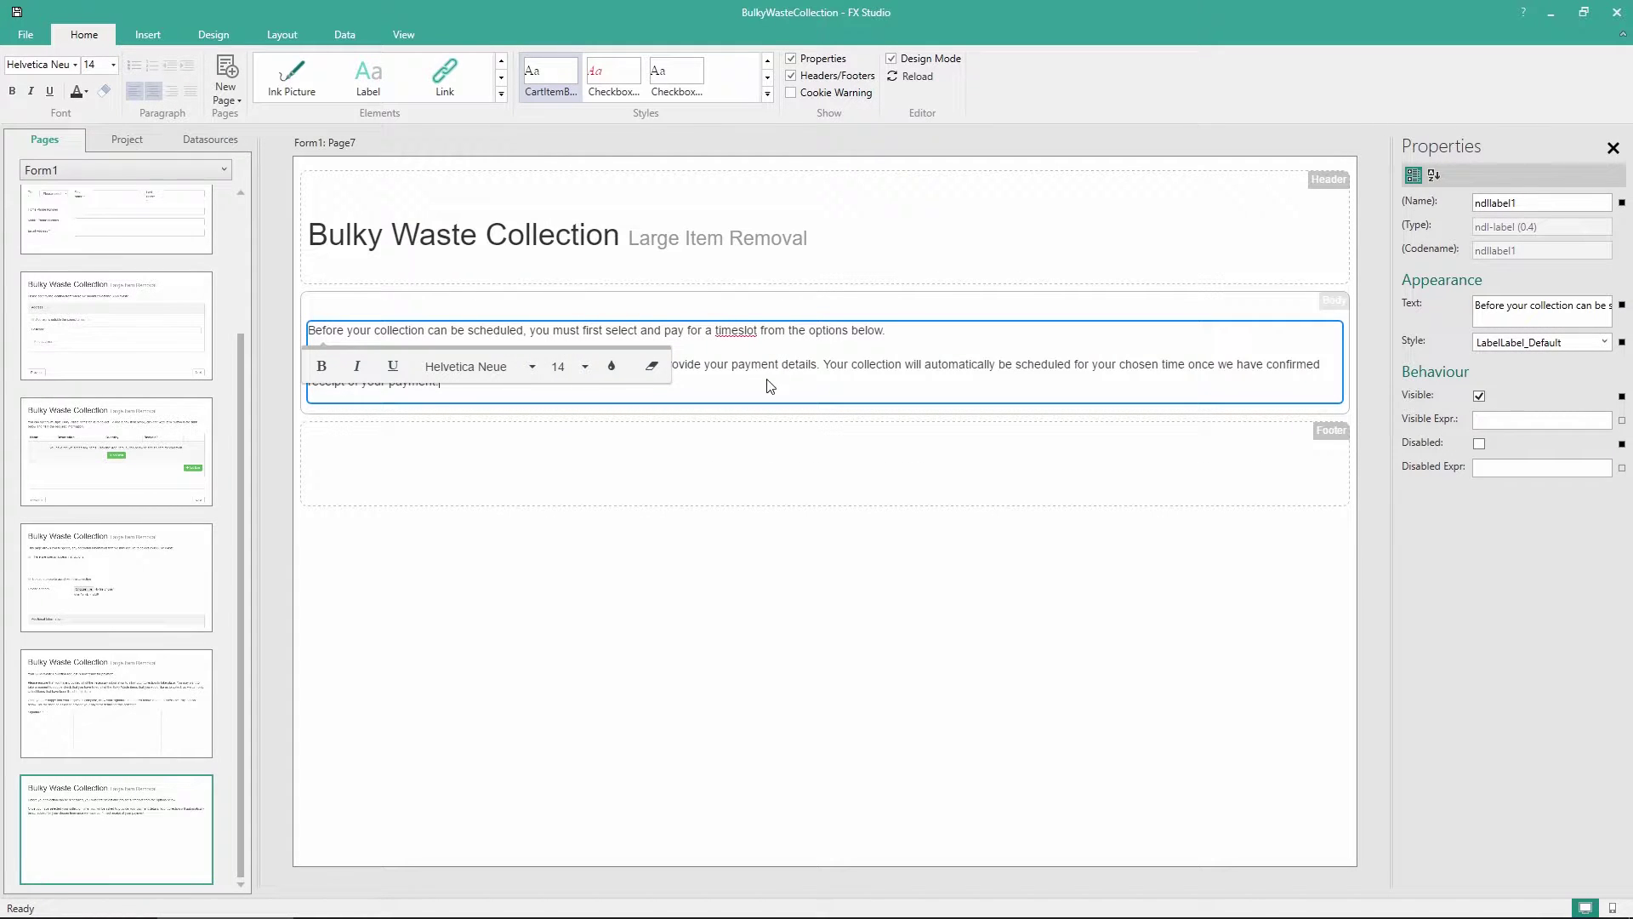
key("Escape")
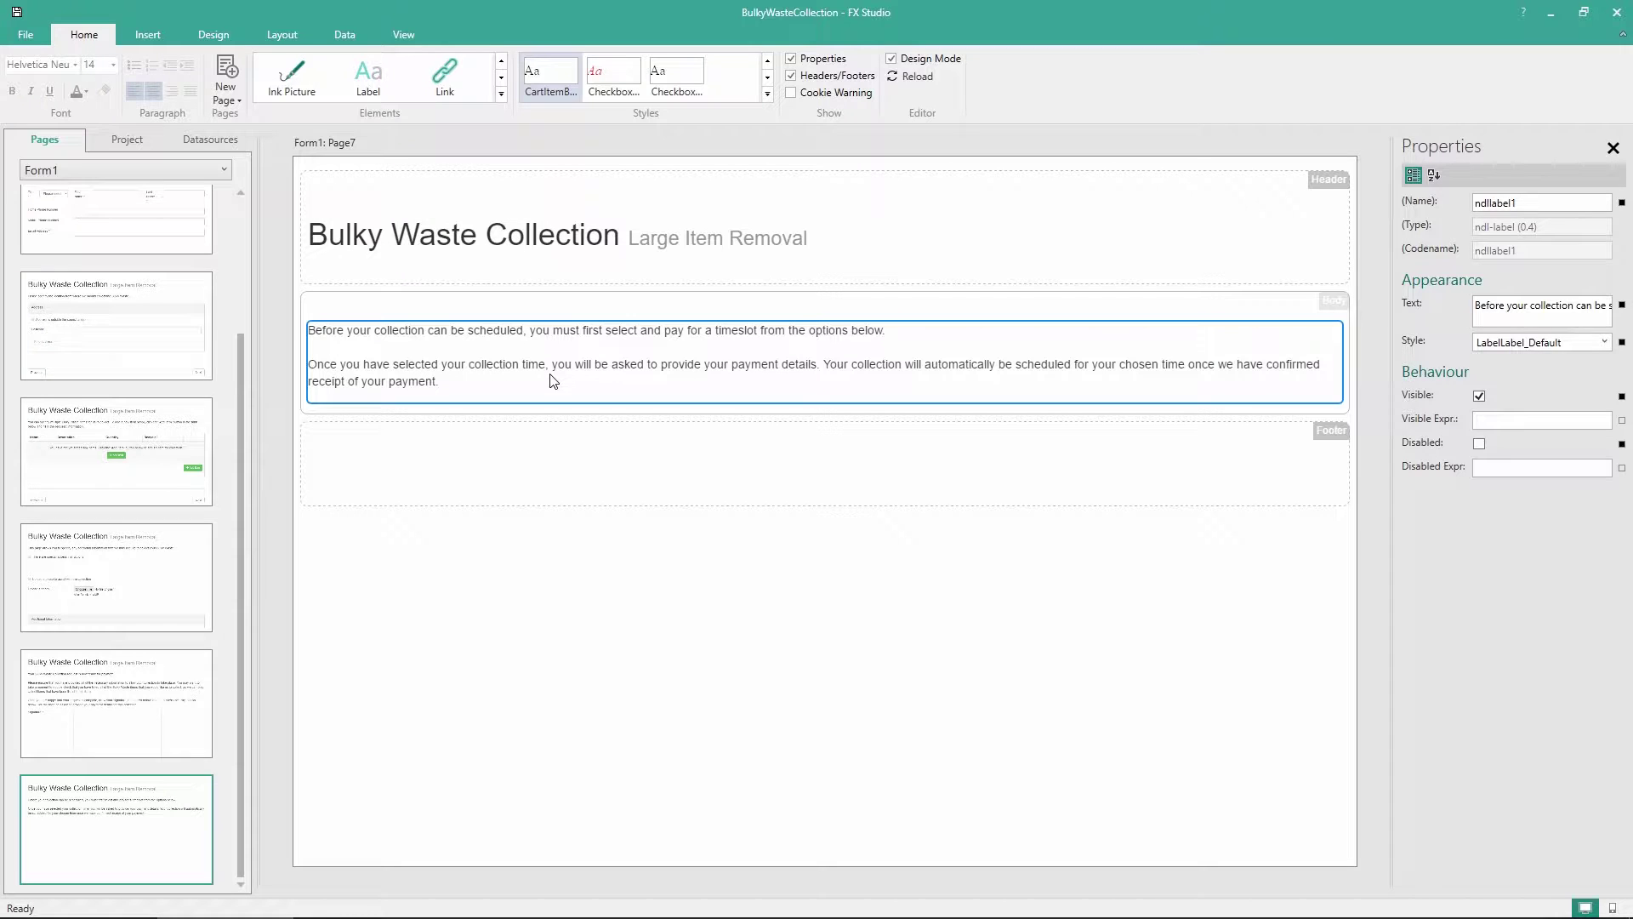
left_click(602, 566)
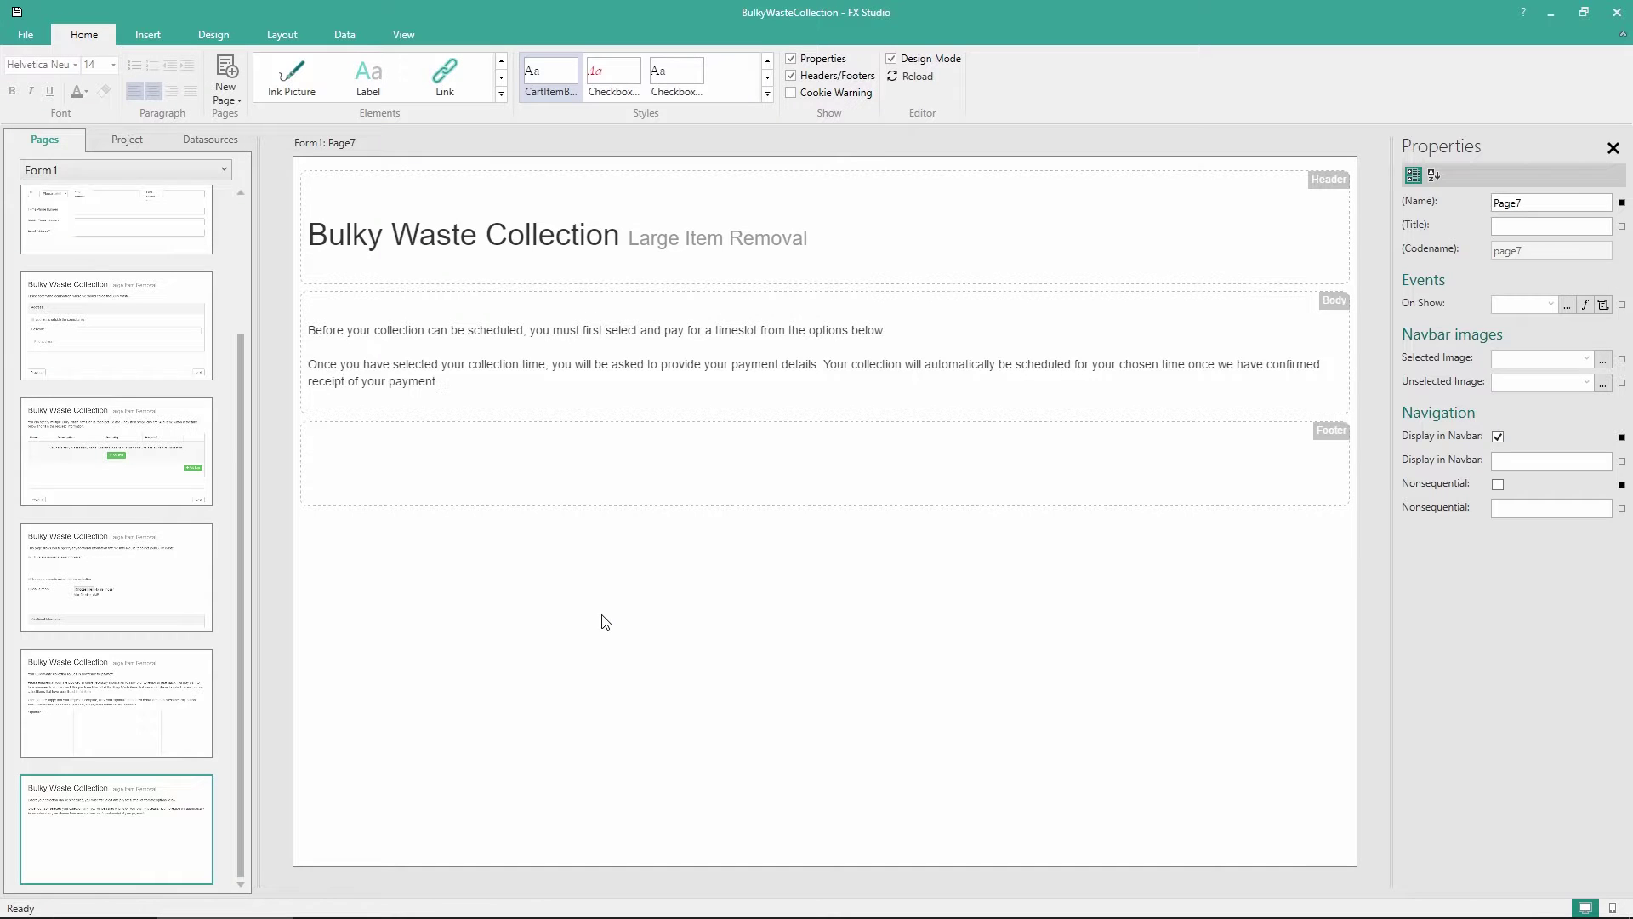
Add a second label below the instructions containing the note about leaving before payment
left_click_drag(379, 83, 398, 417)
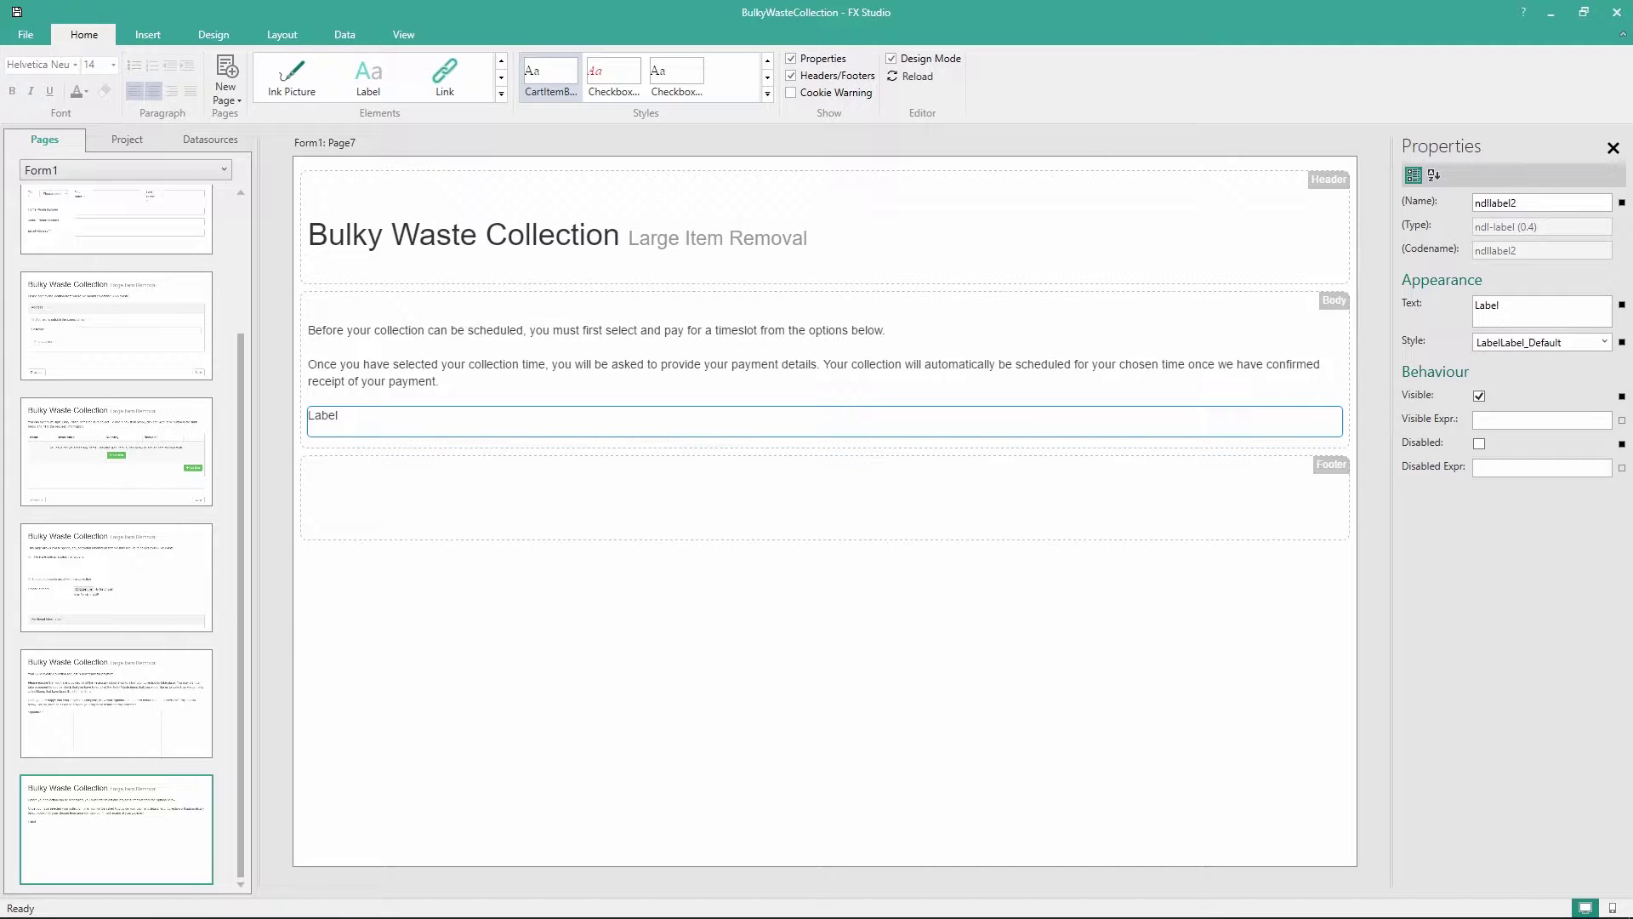
double_click(327, 417)
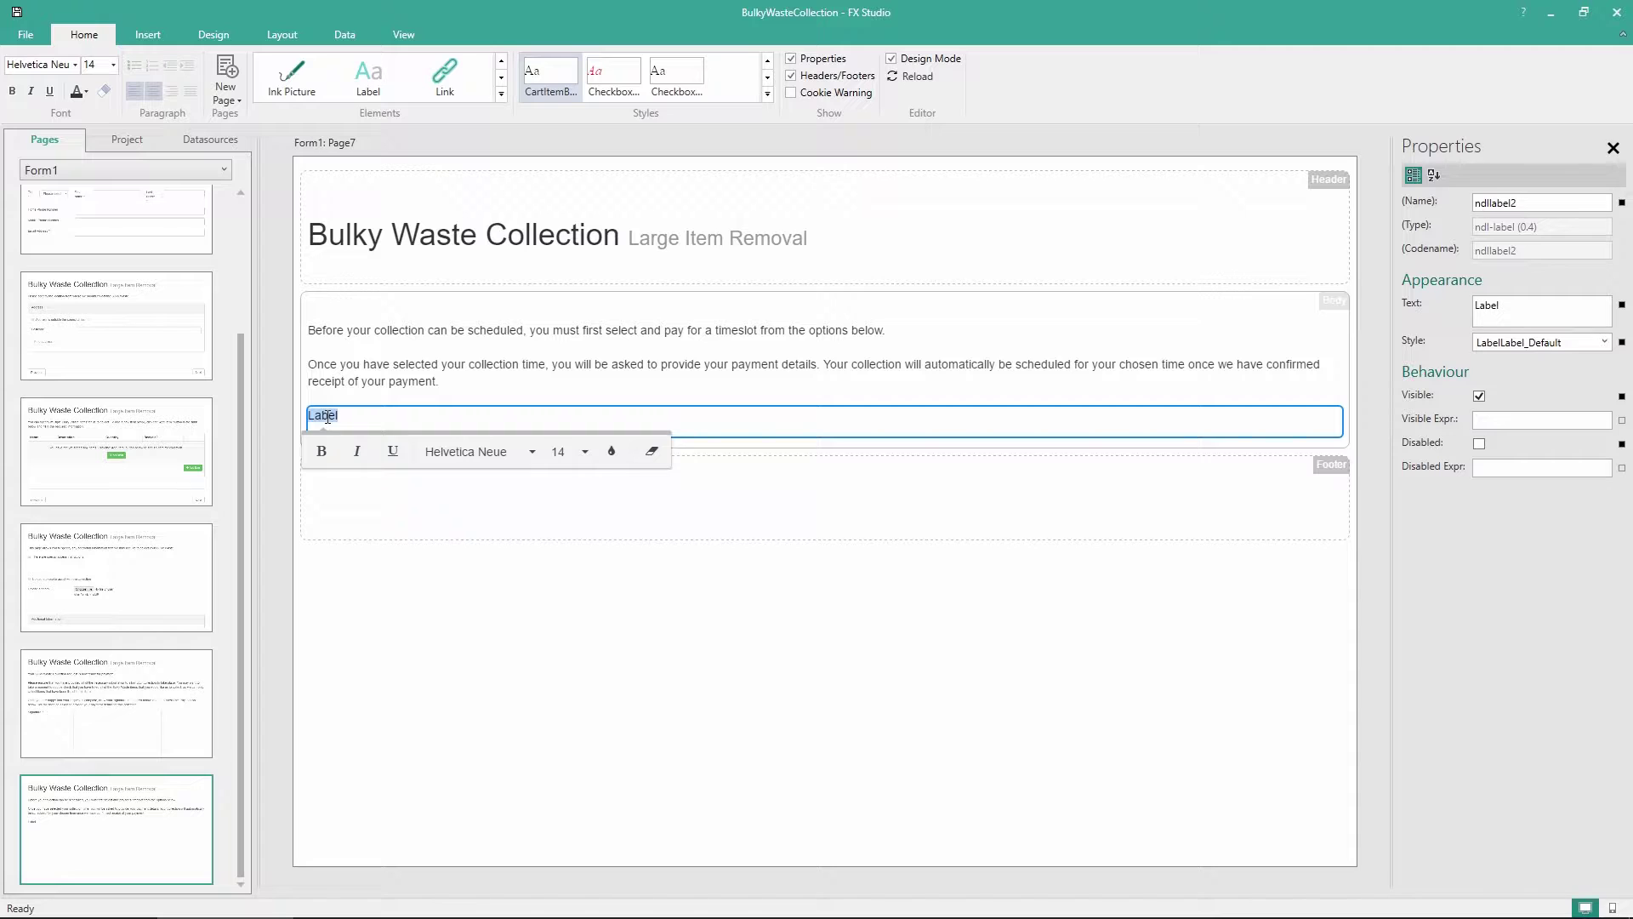
type("Note: If you leave this form before providing payment, your collection will NOT be scheduled.")
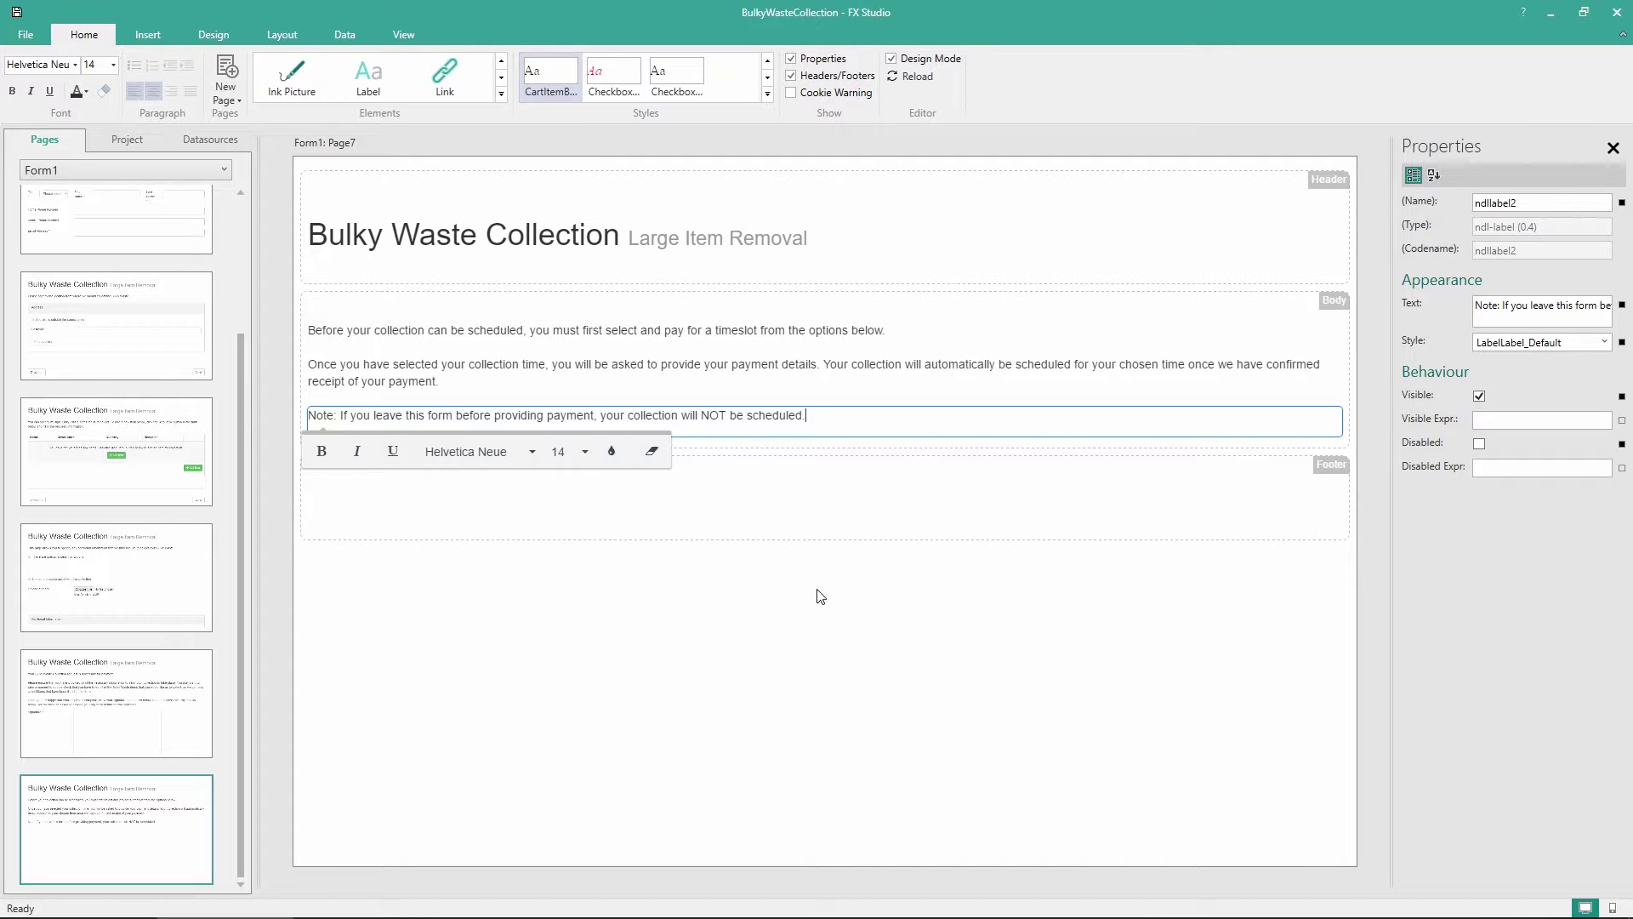
left_click(815, 619)
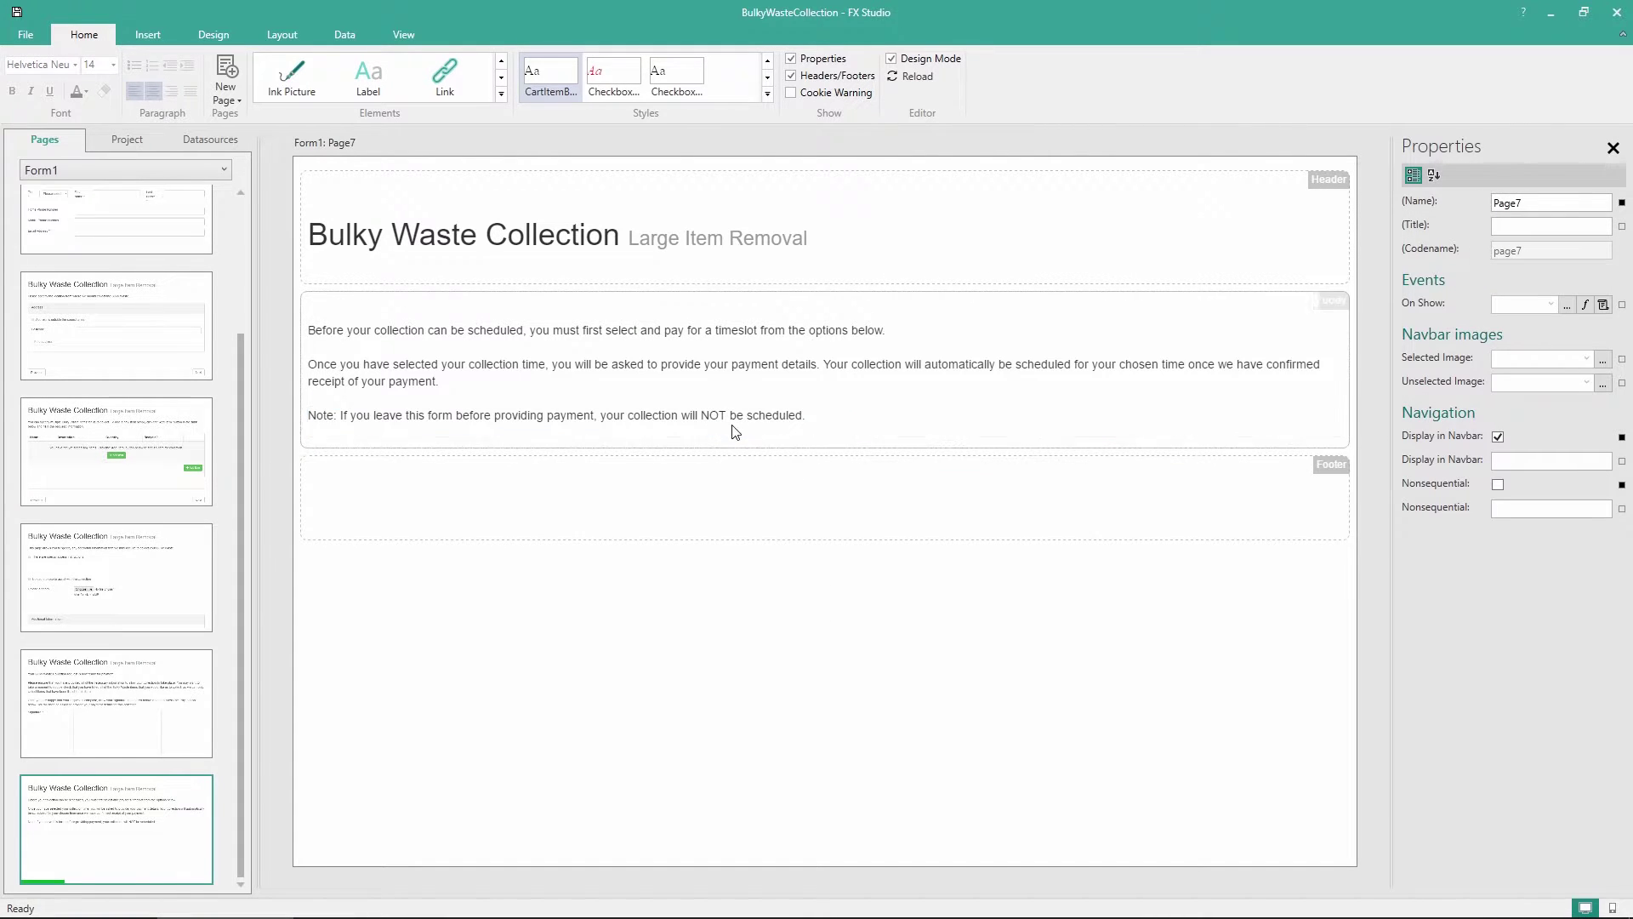
Set the note label's Style to Italics
left_click(412, 436)
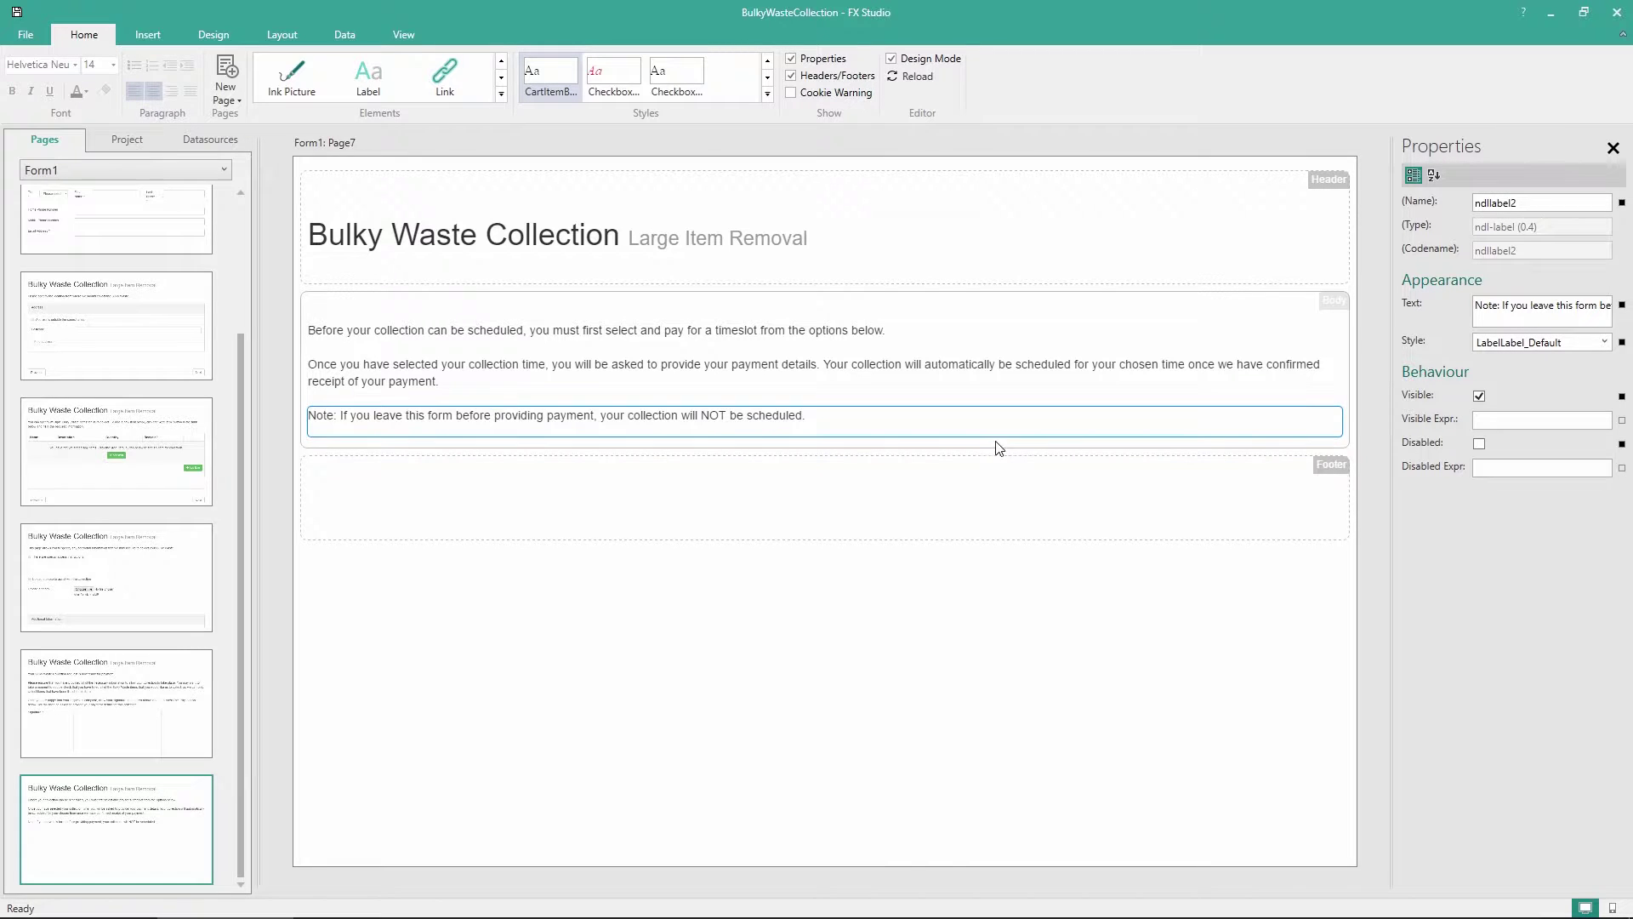
left_click(1601, 341)
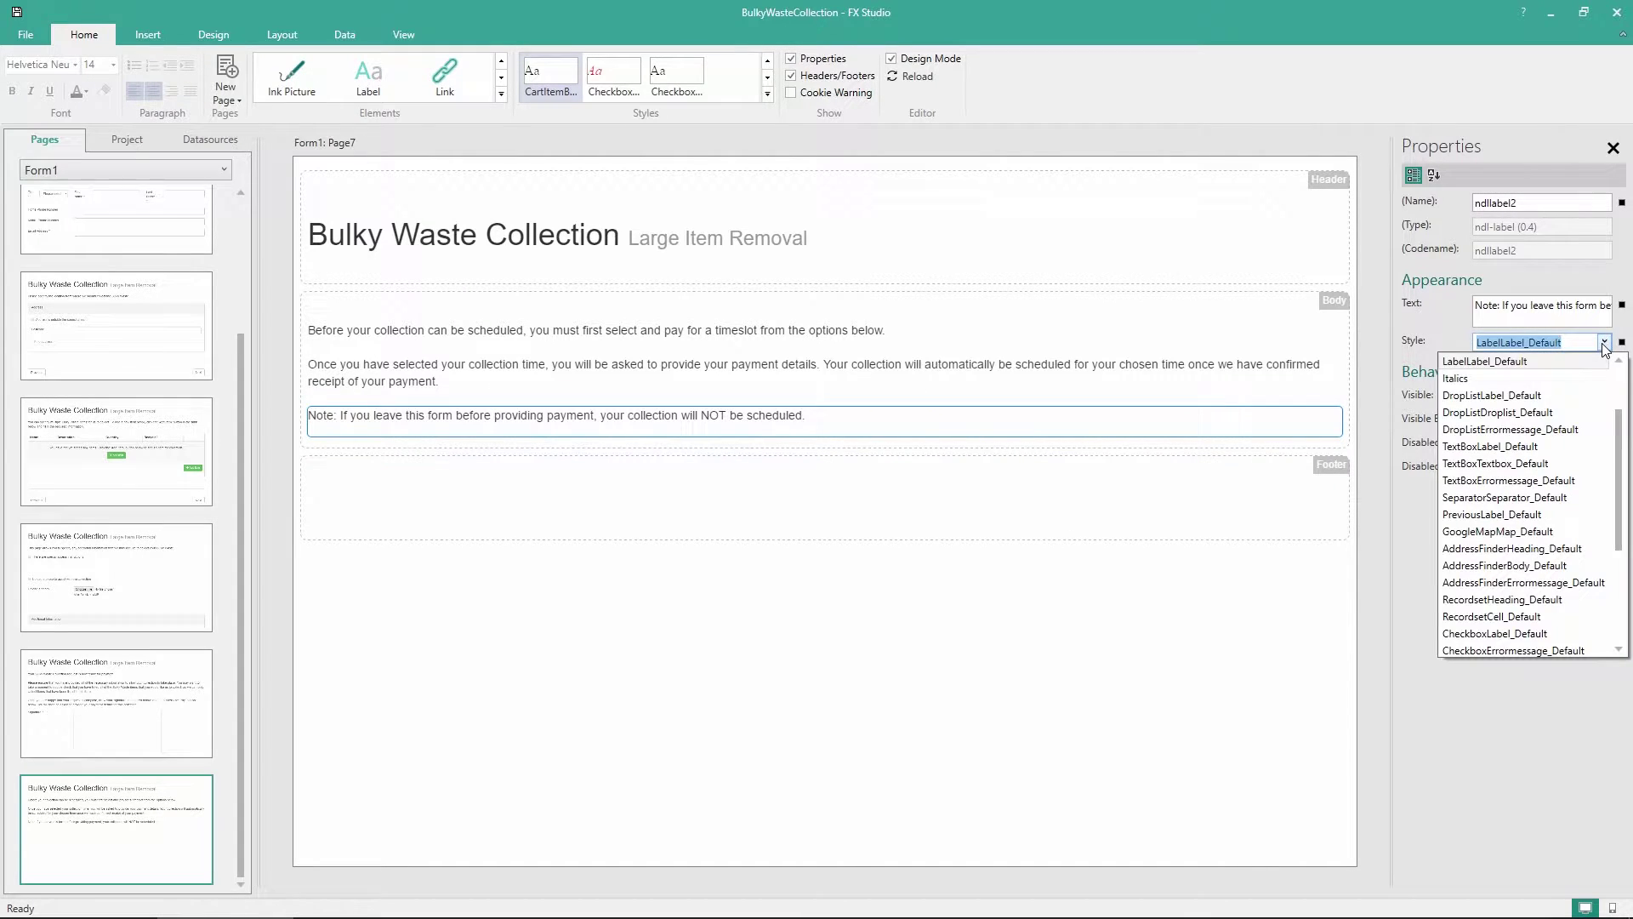
left_click(1484, 381)
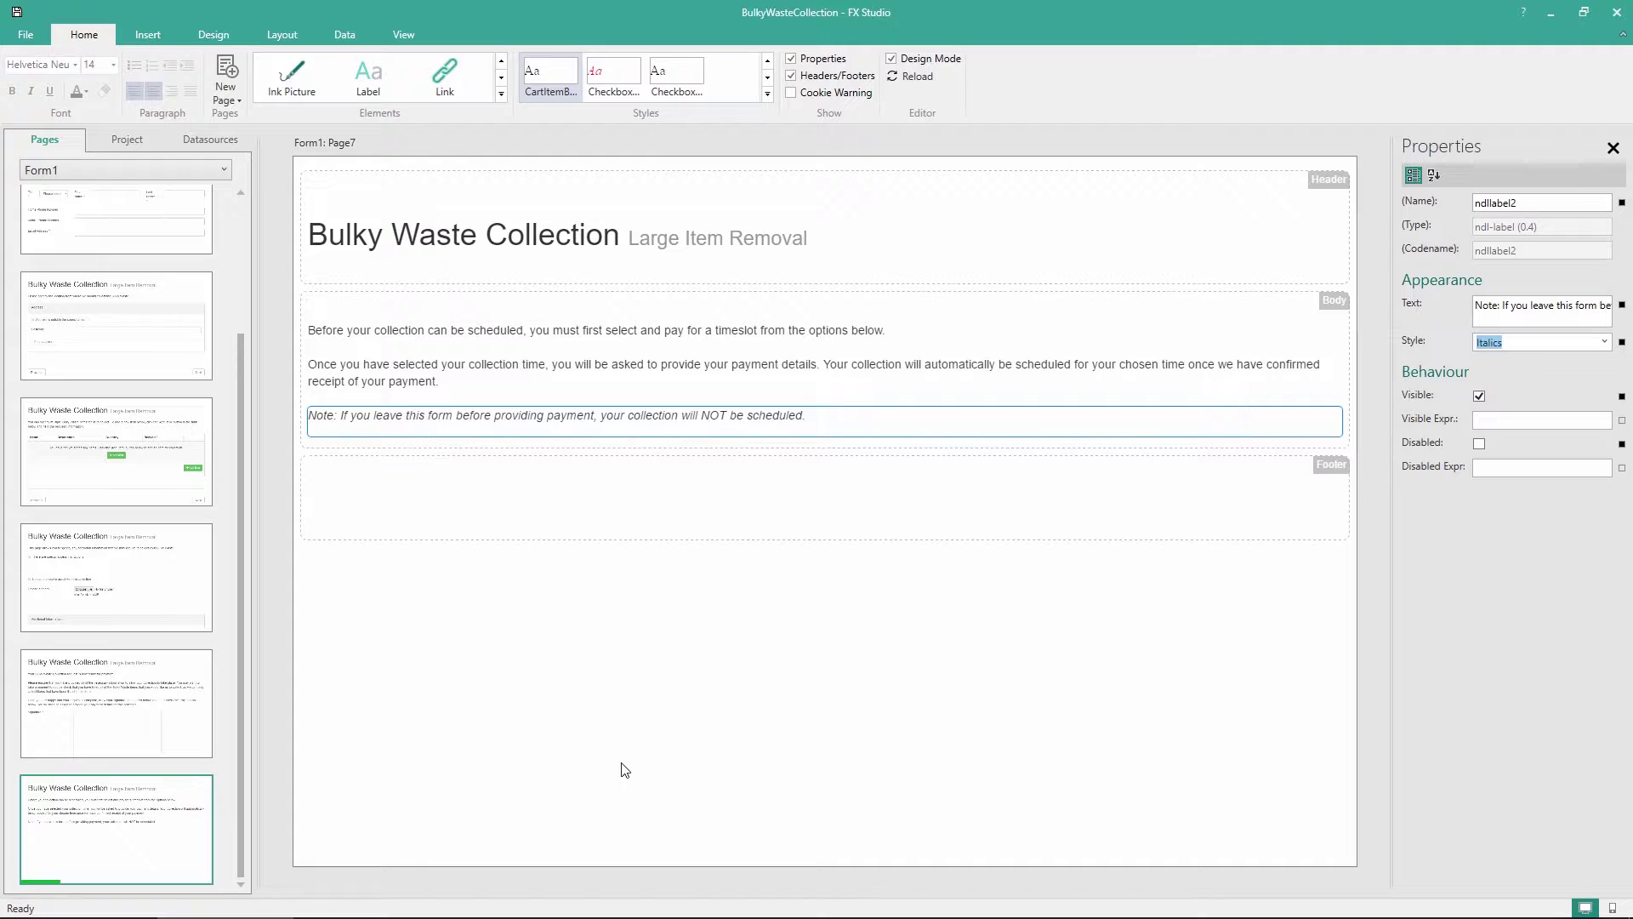
left_click(317, 455)
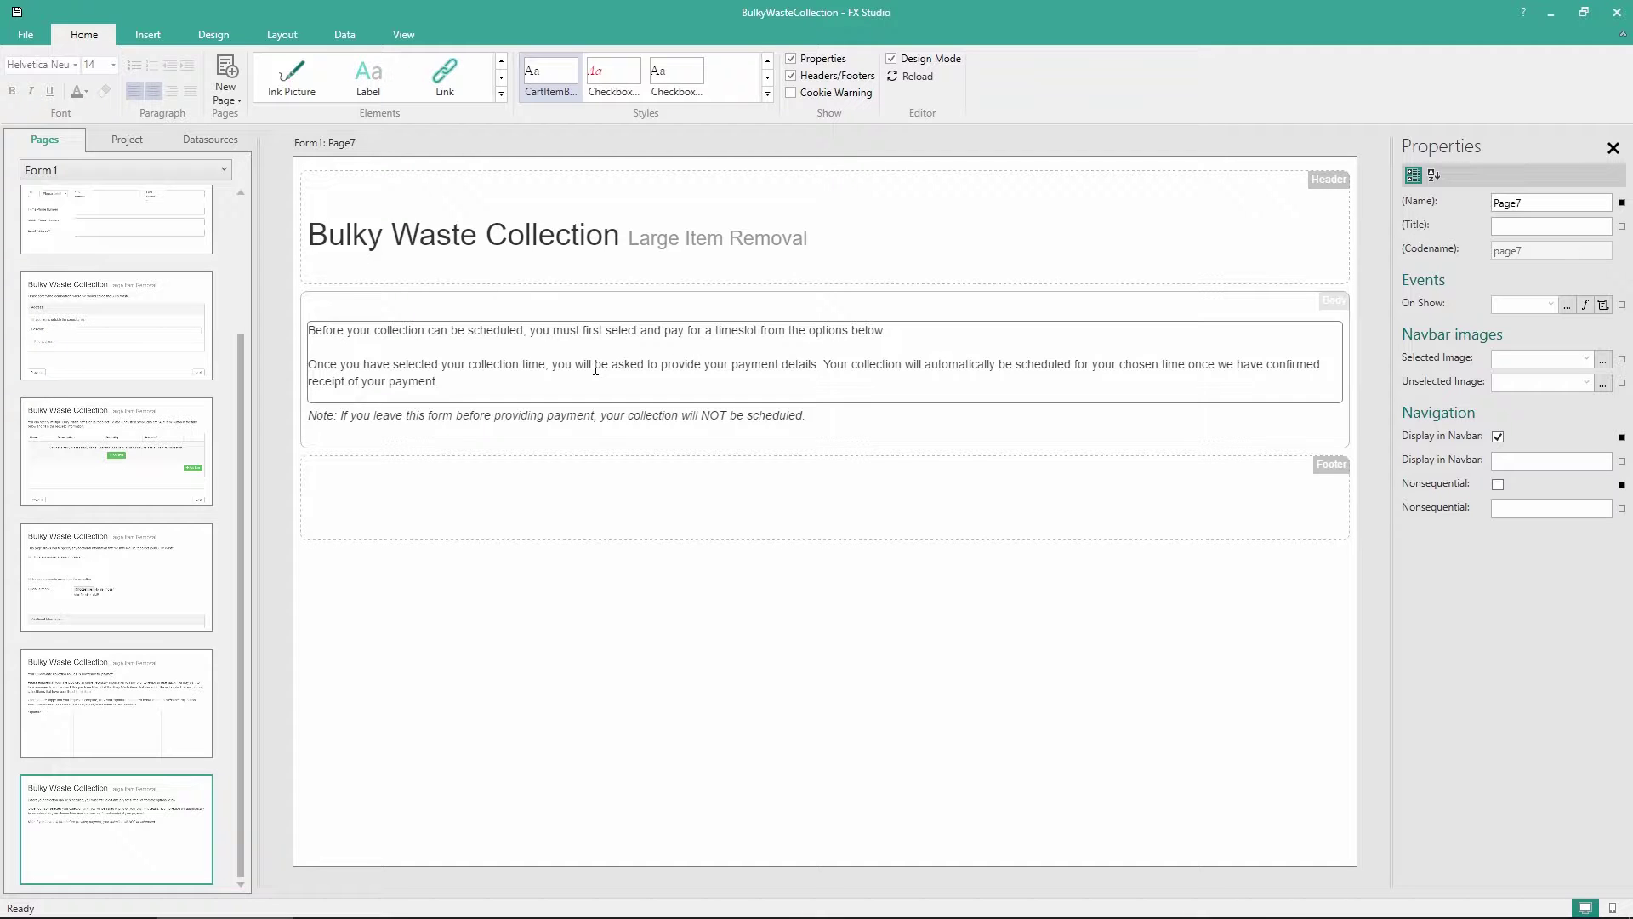
Place a Cart Item below the italic note and paste copies until five Item rows exist
left_click(501, 94)
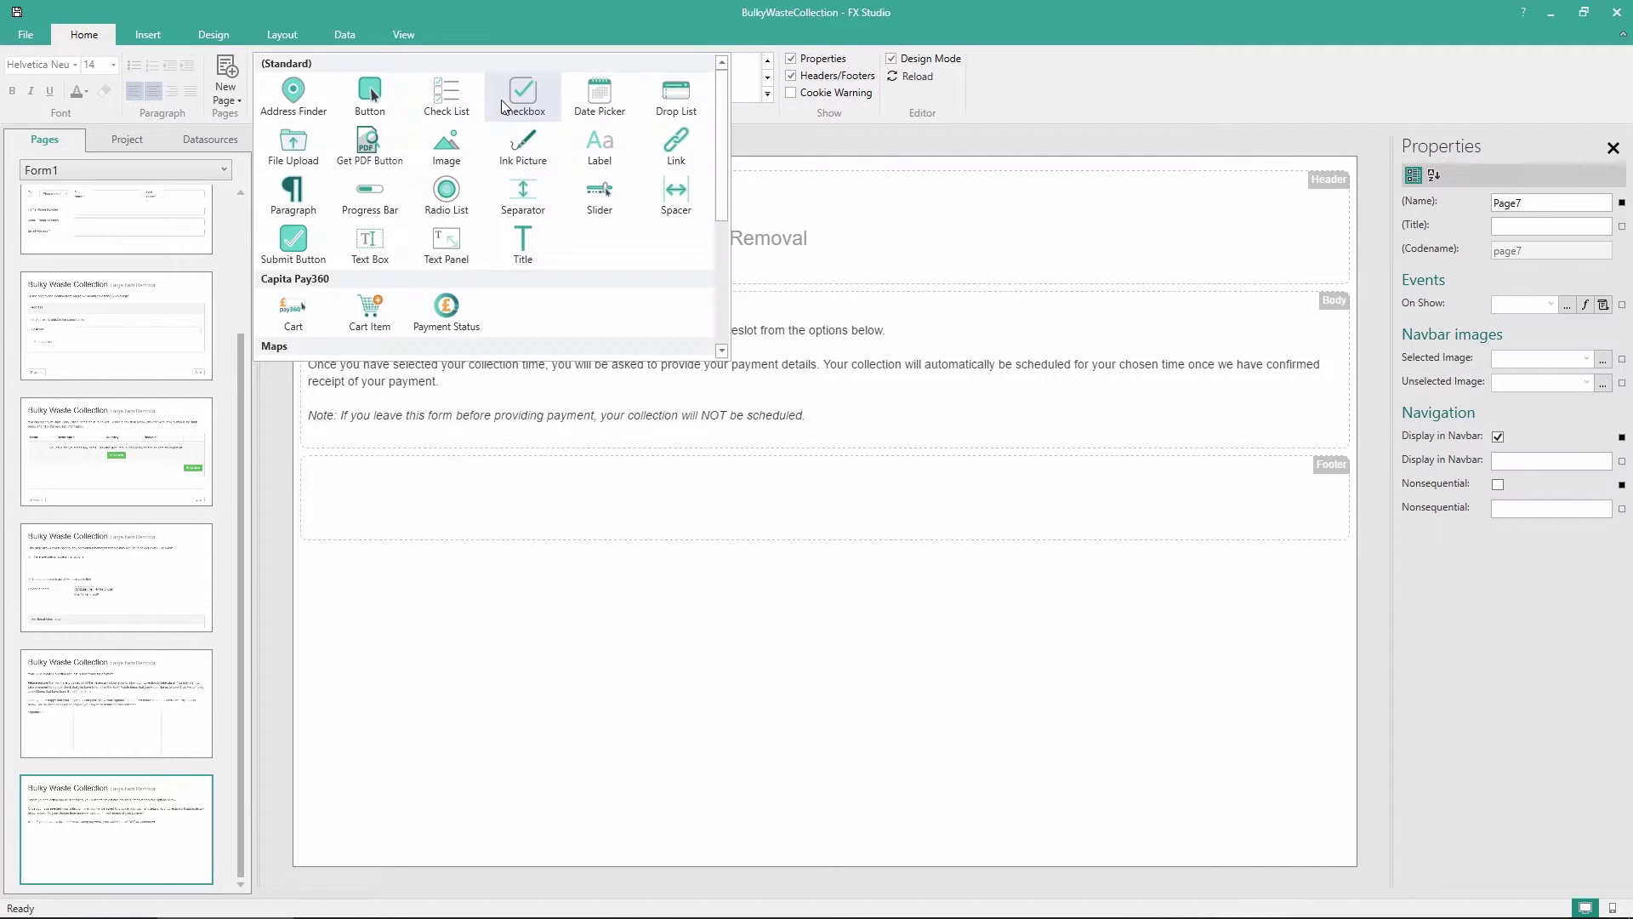
scroll(498, 175, "down", 1)
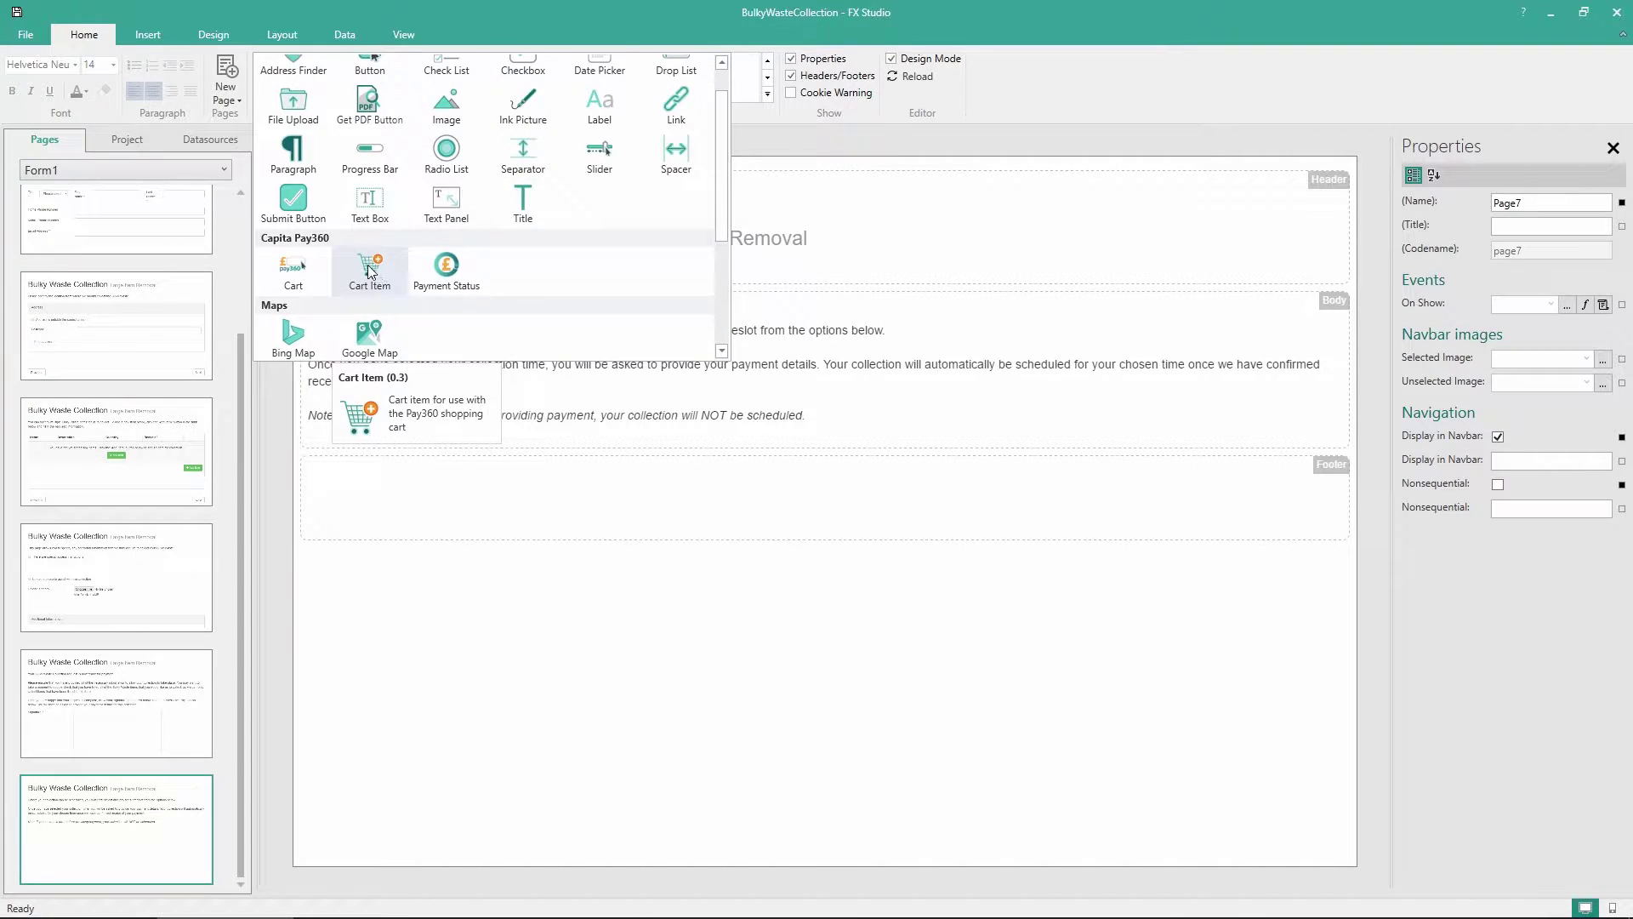
left_click_drag(370, 271, 378, 440)
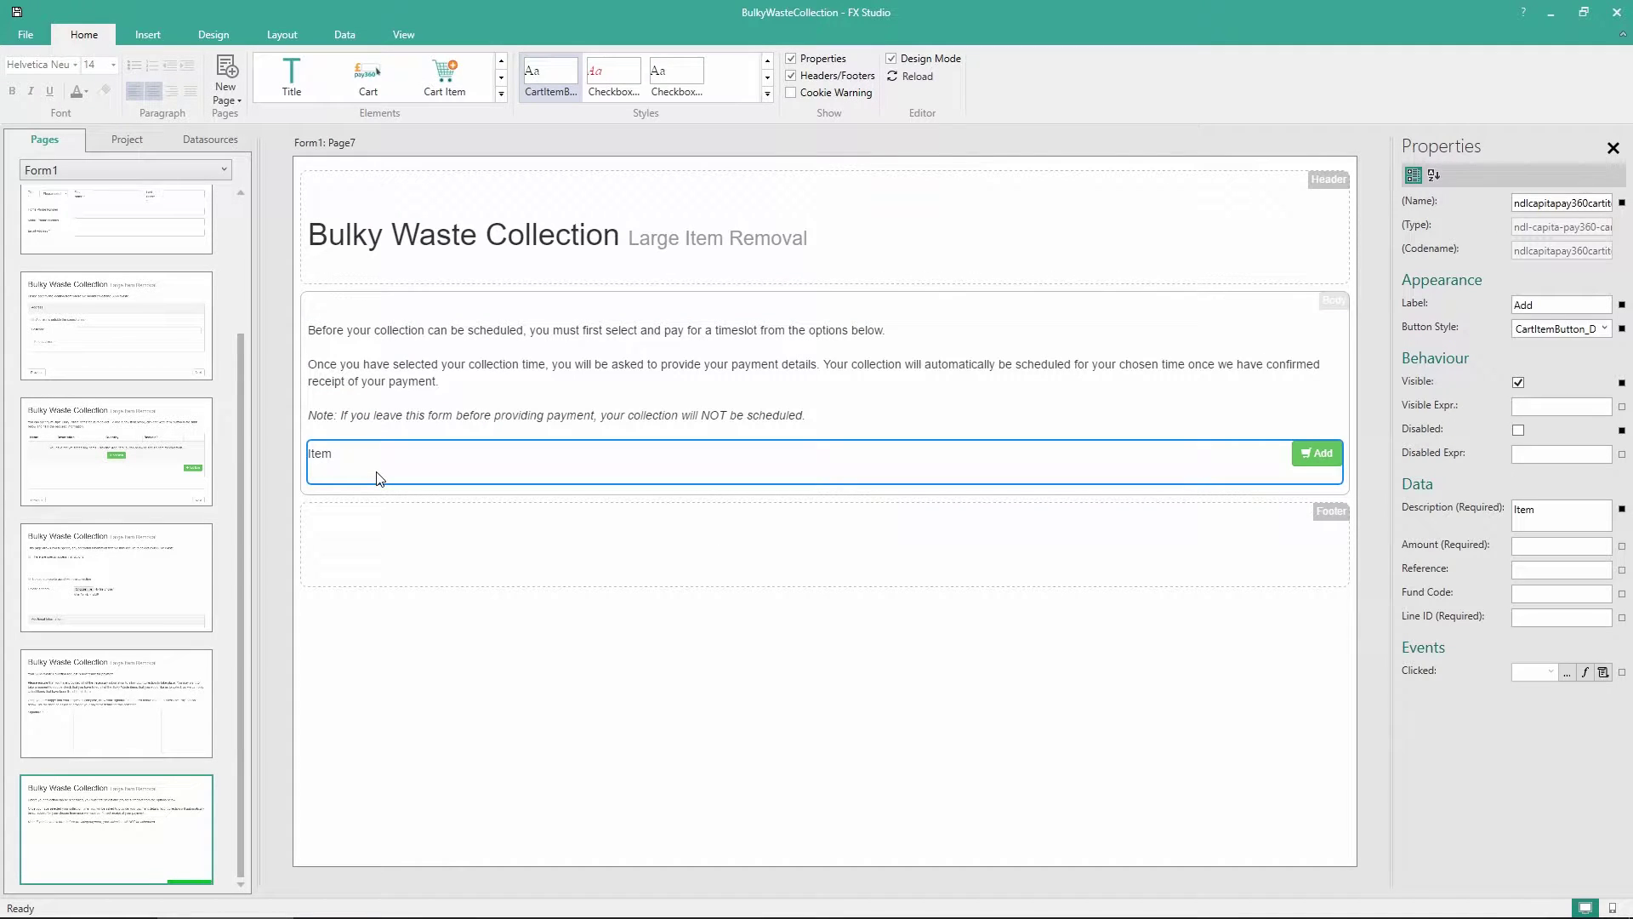
left_click(378, 493)
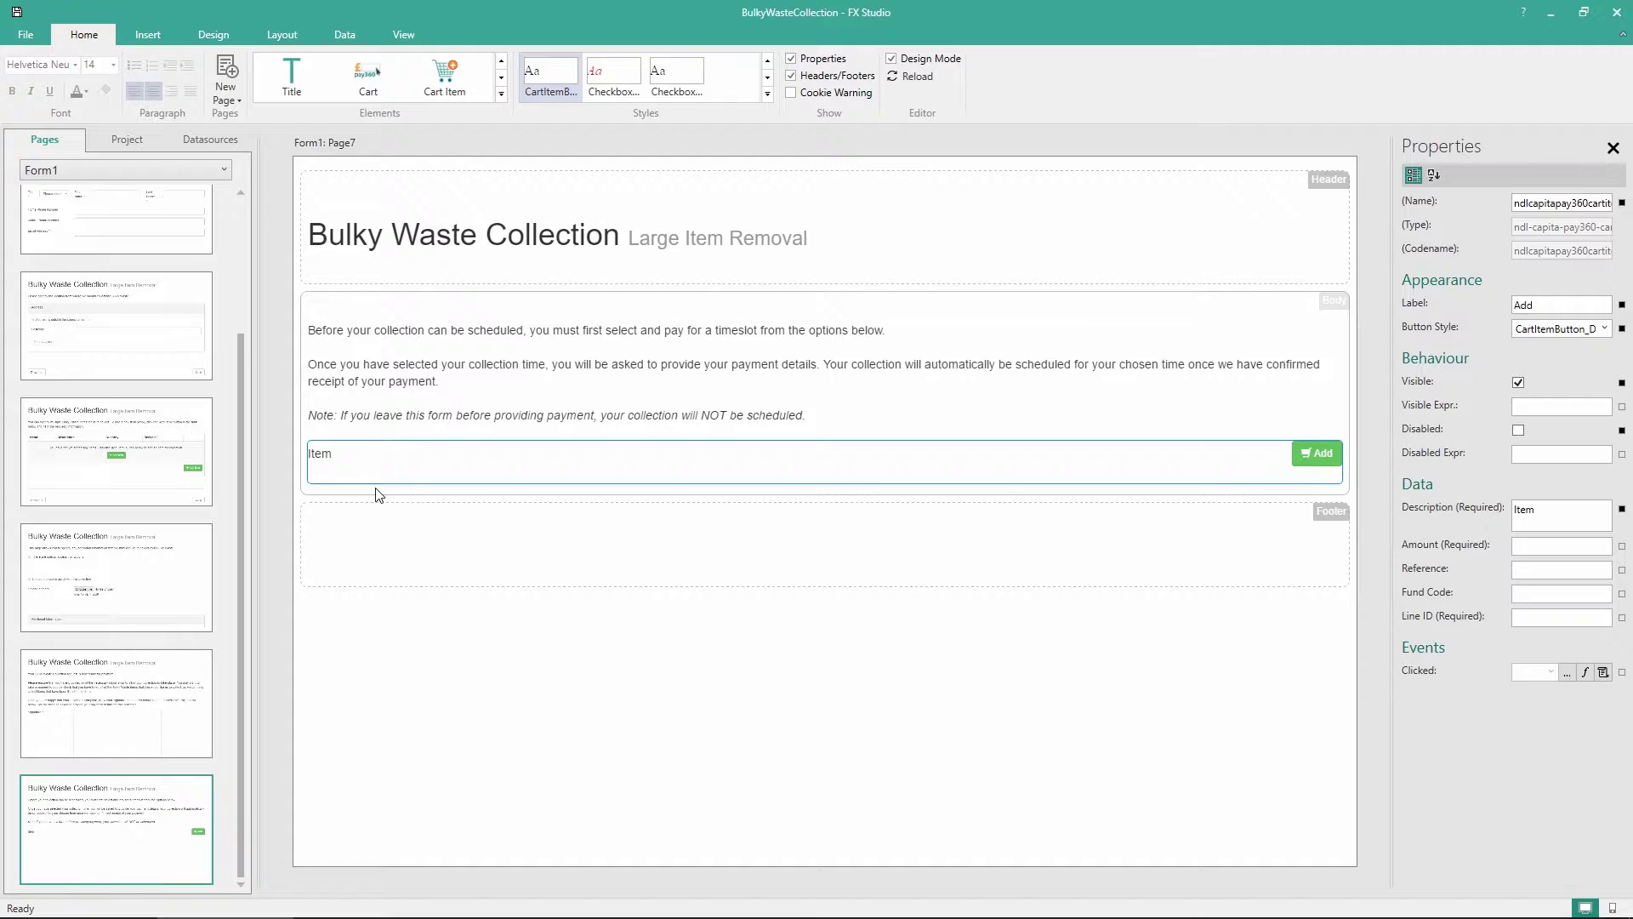
key("ctrl+v")
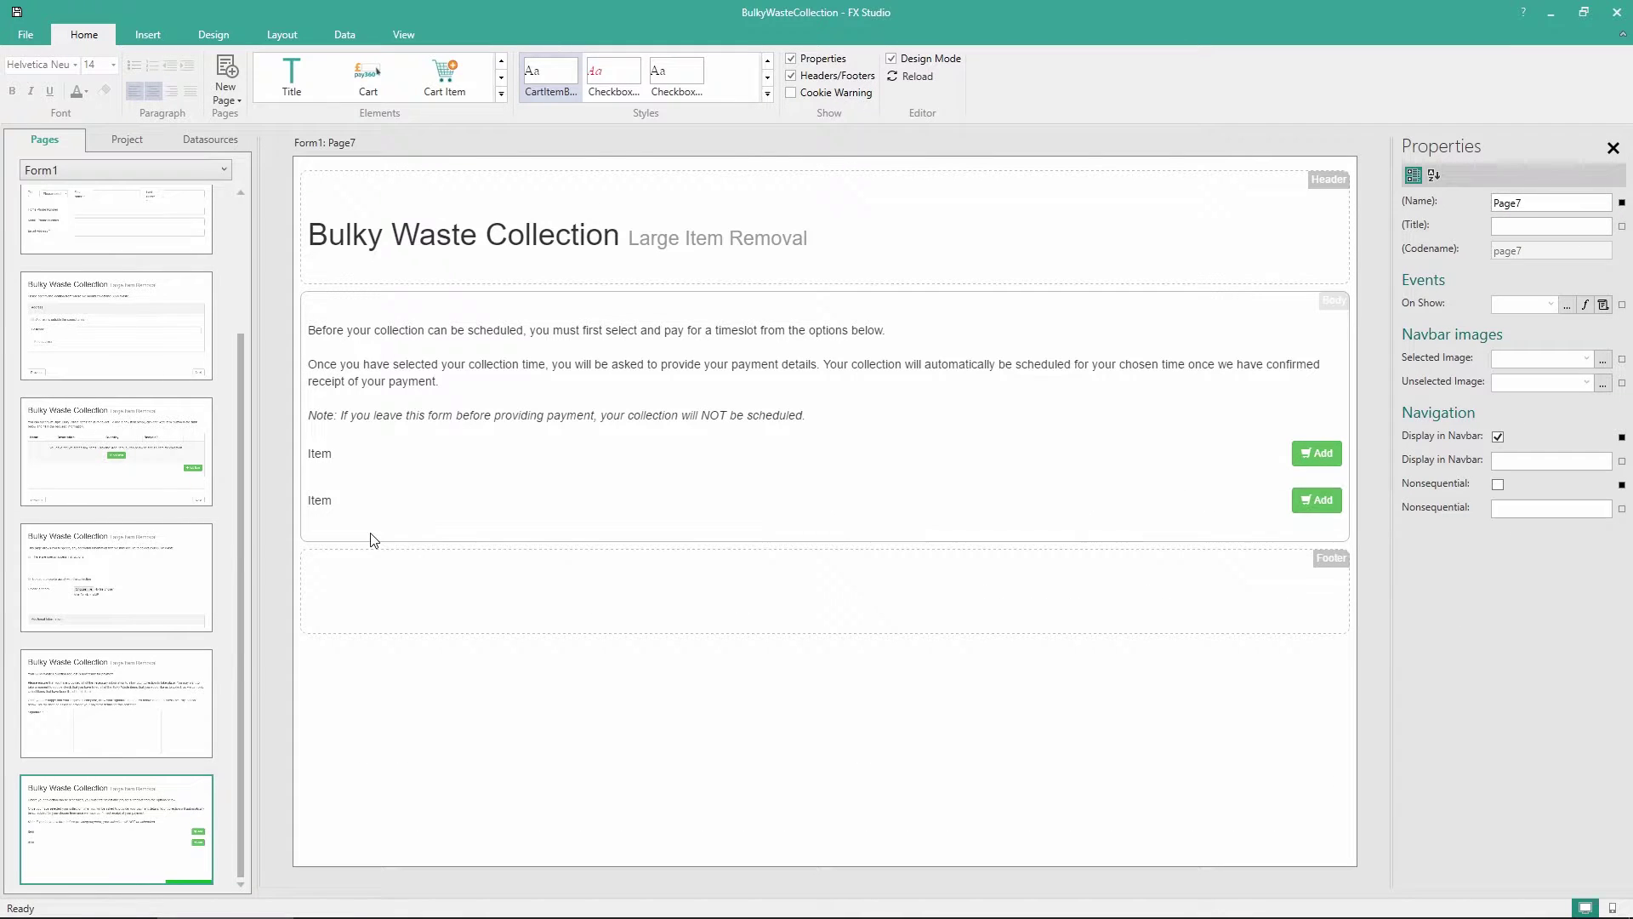
key("ctrl+v")
key("ctrl+v")
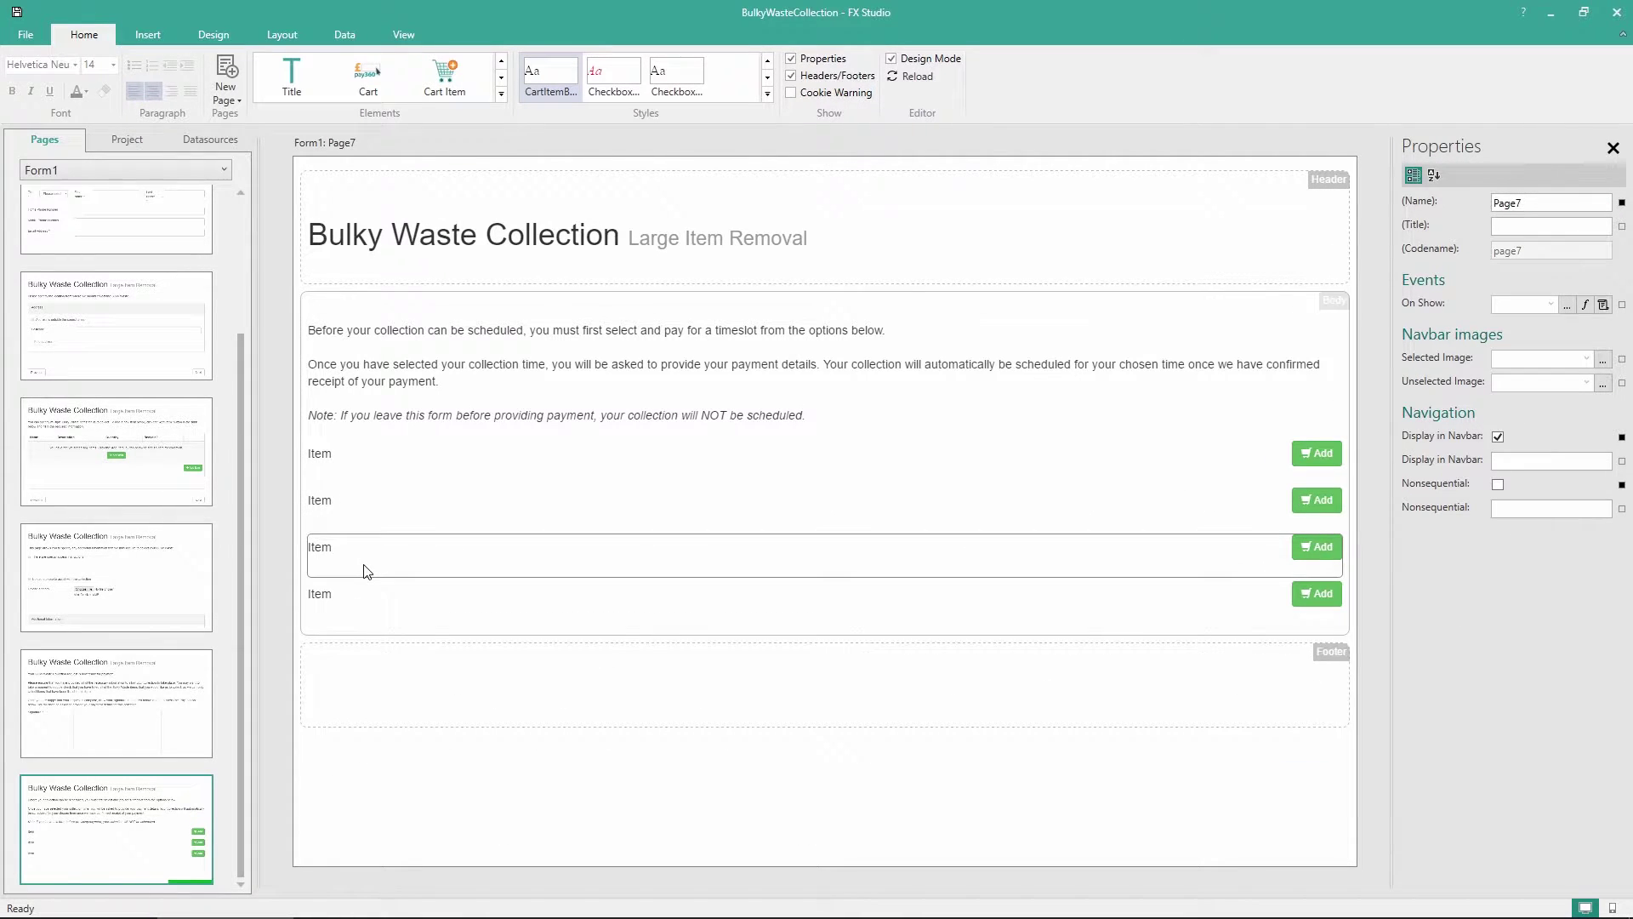
key("ctrl+v")
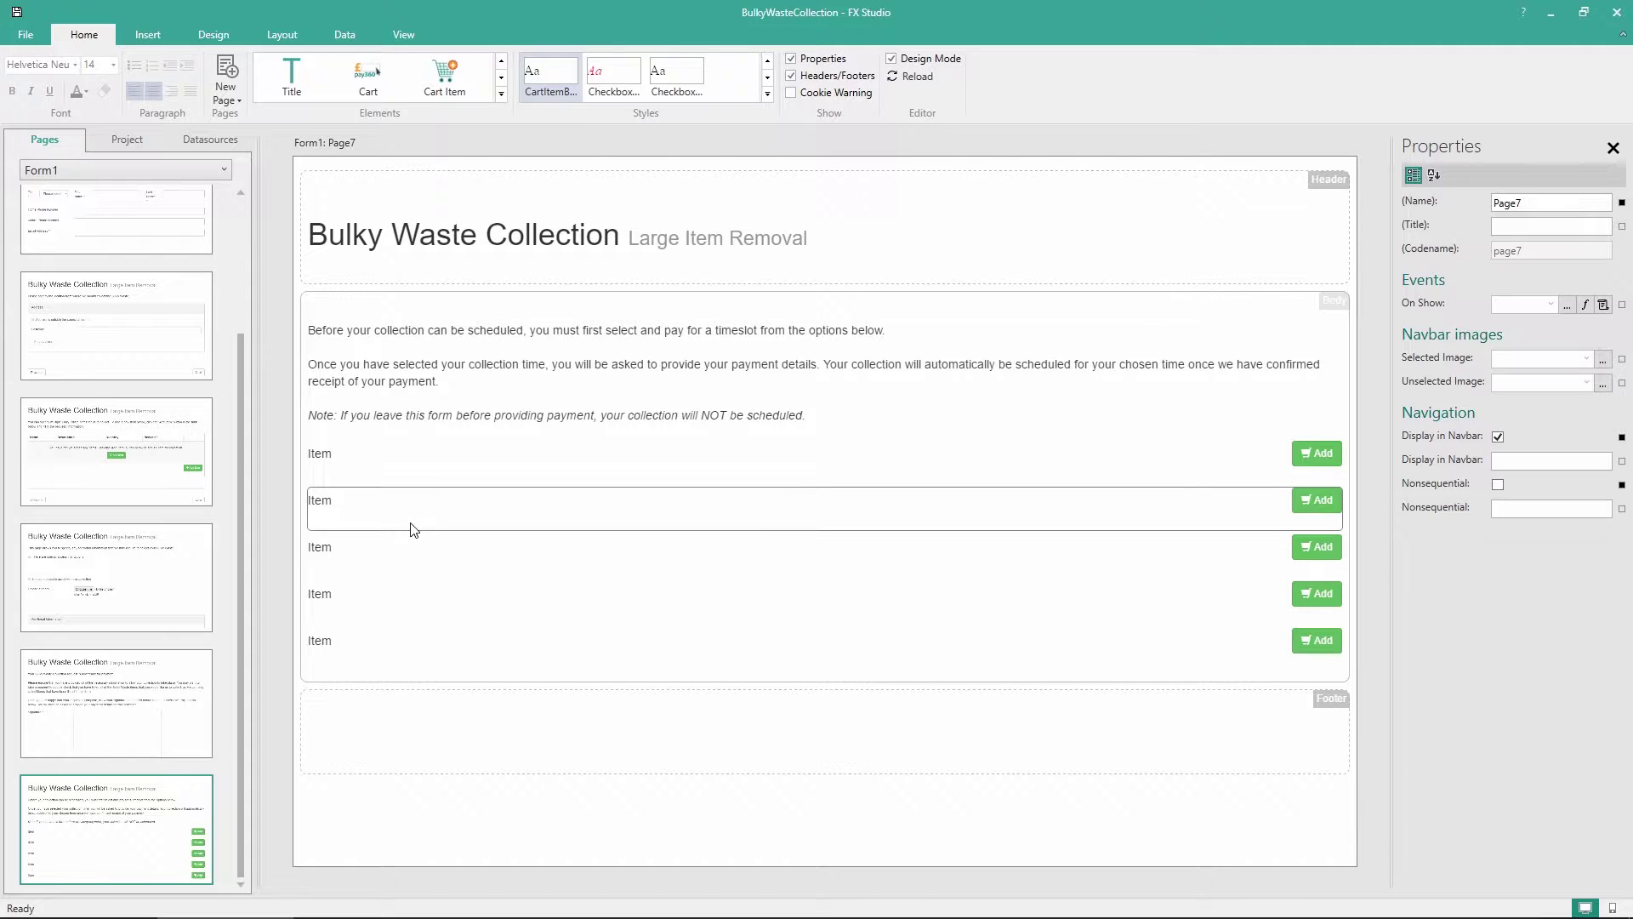
left_click(366, 471)
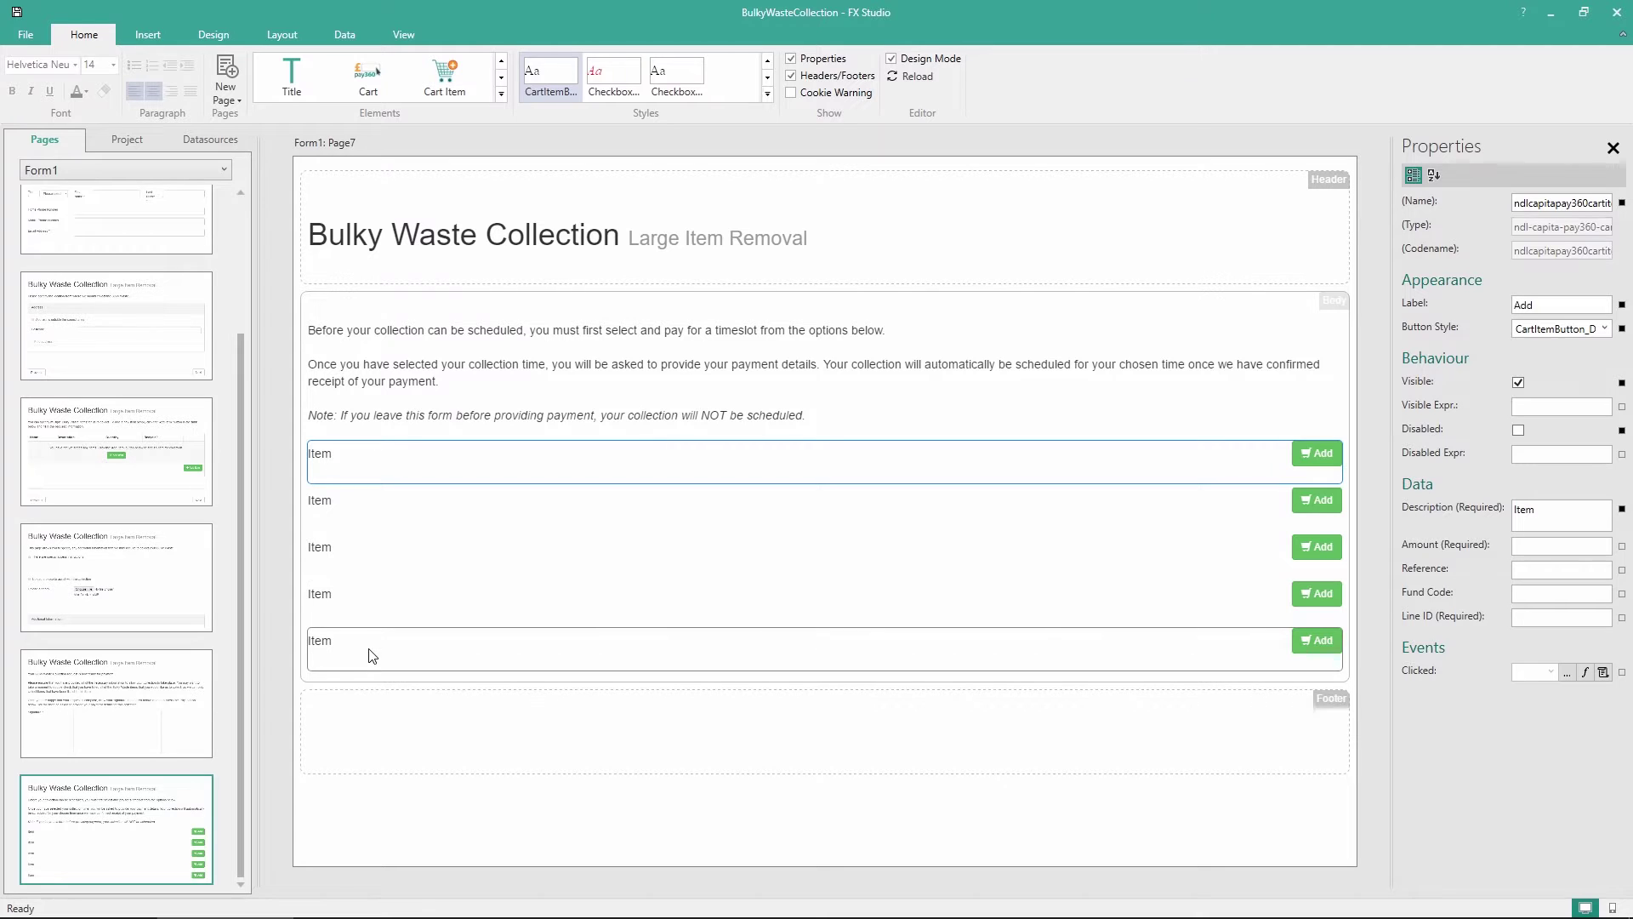
Rename the first three rows Bulky Waste Collection (6am - 9am), (9am - 12pm) and (12pm - 5pm)
double_click(330, 455)
type("Bulky Was")
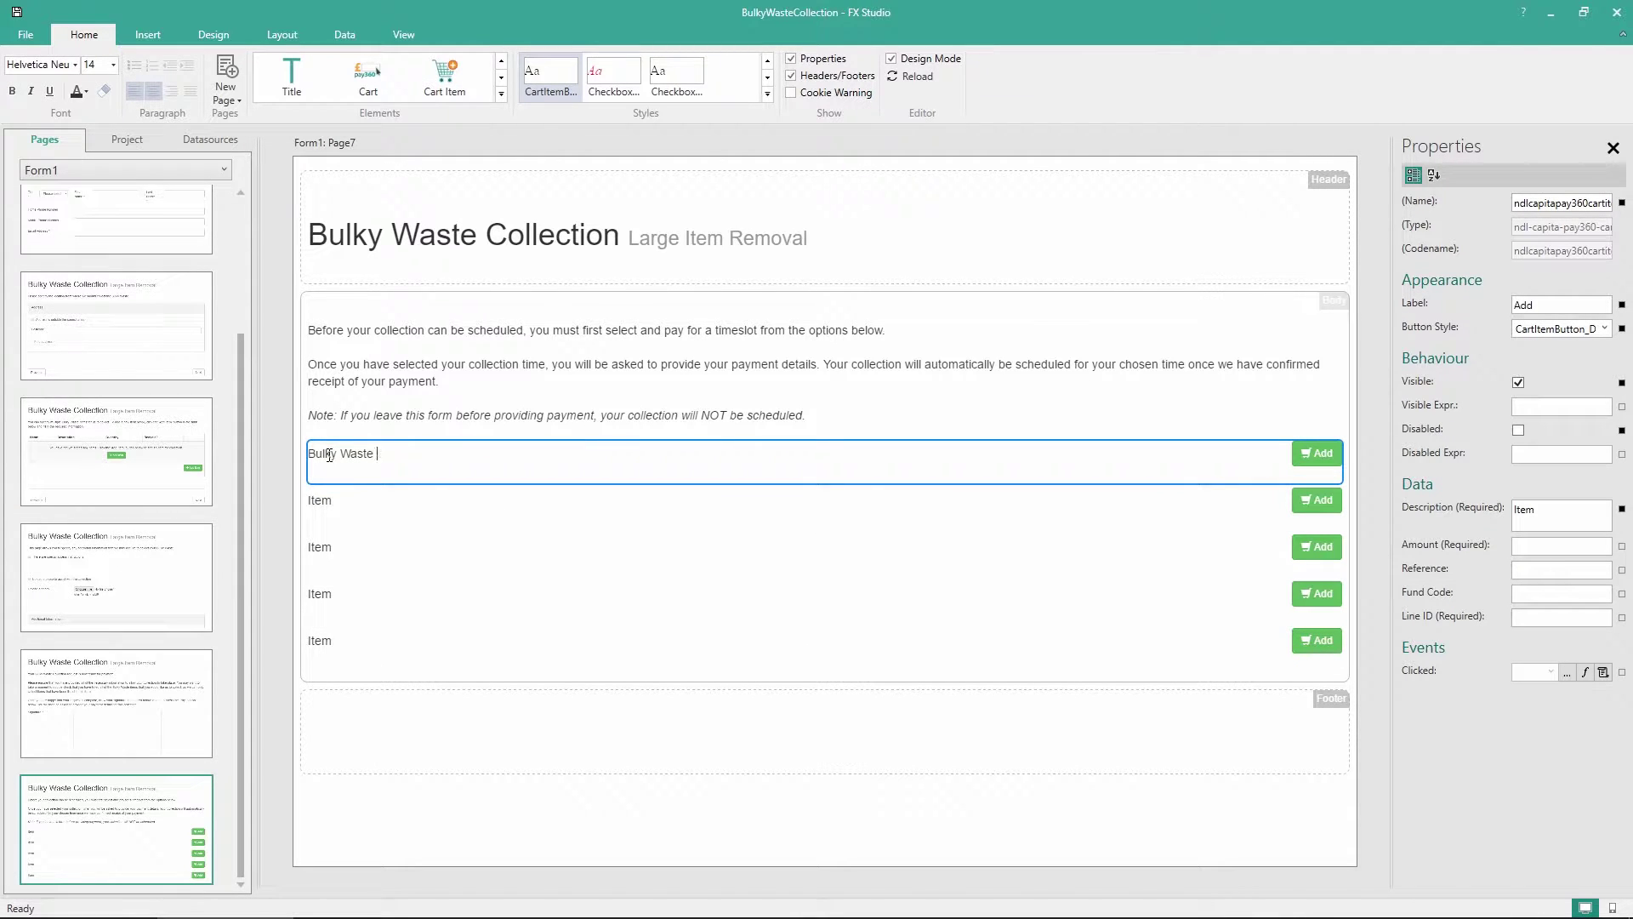
type("te Collection (6am - 9am)")
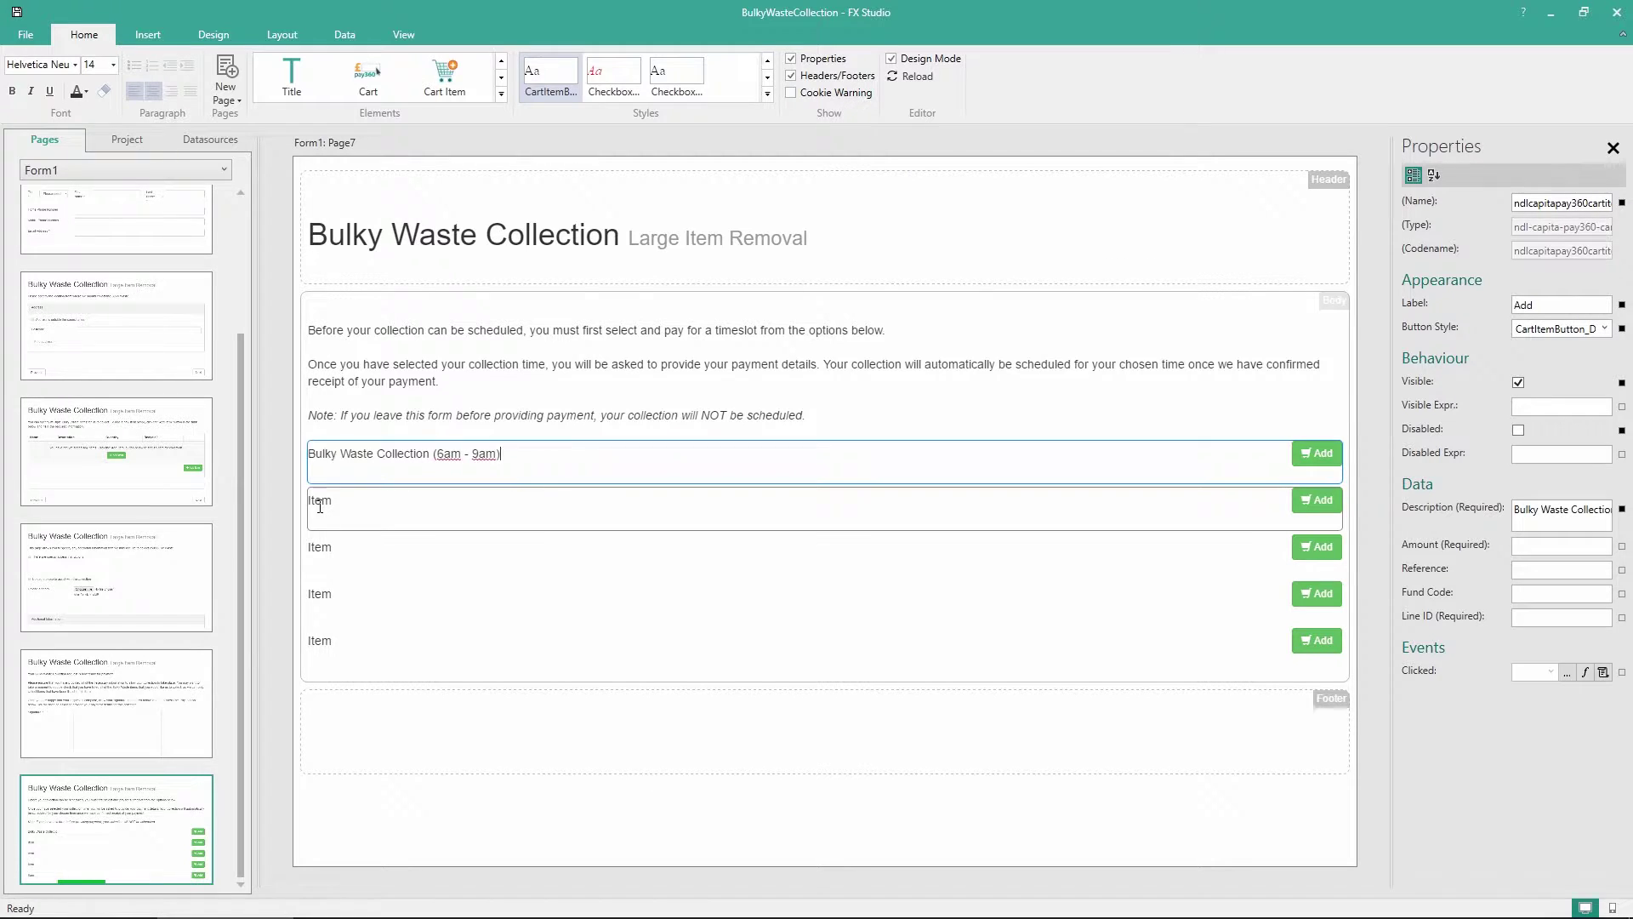
left_click(320, 499)
left_click(320, 499)
type("Bu")
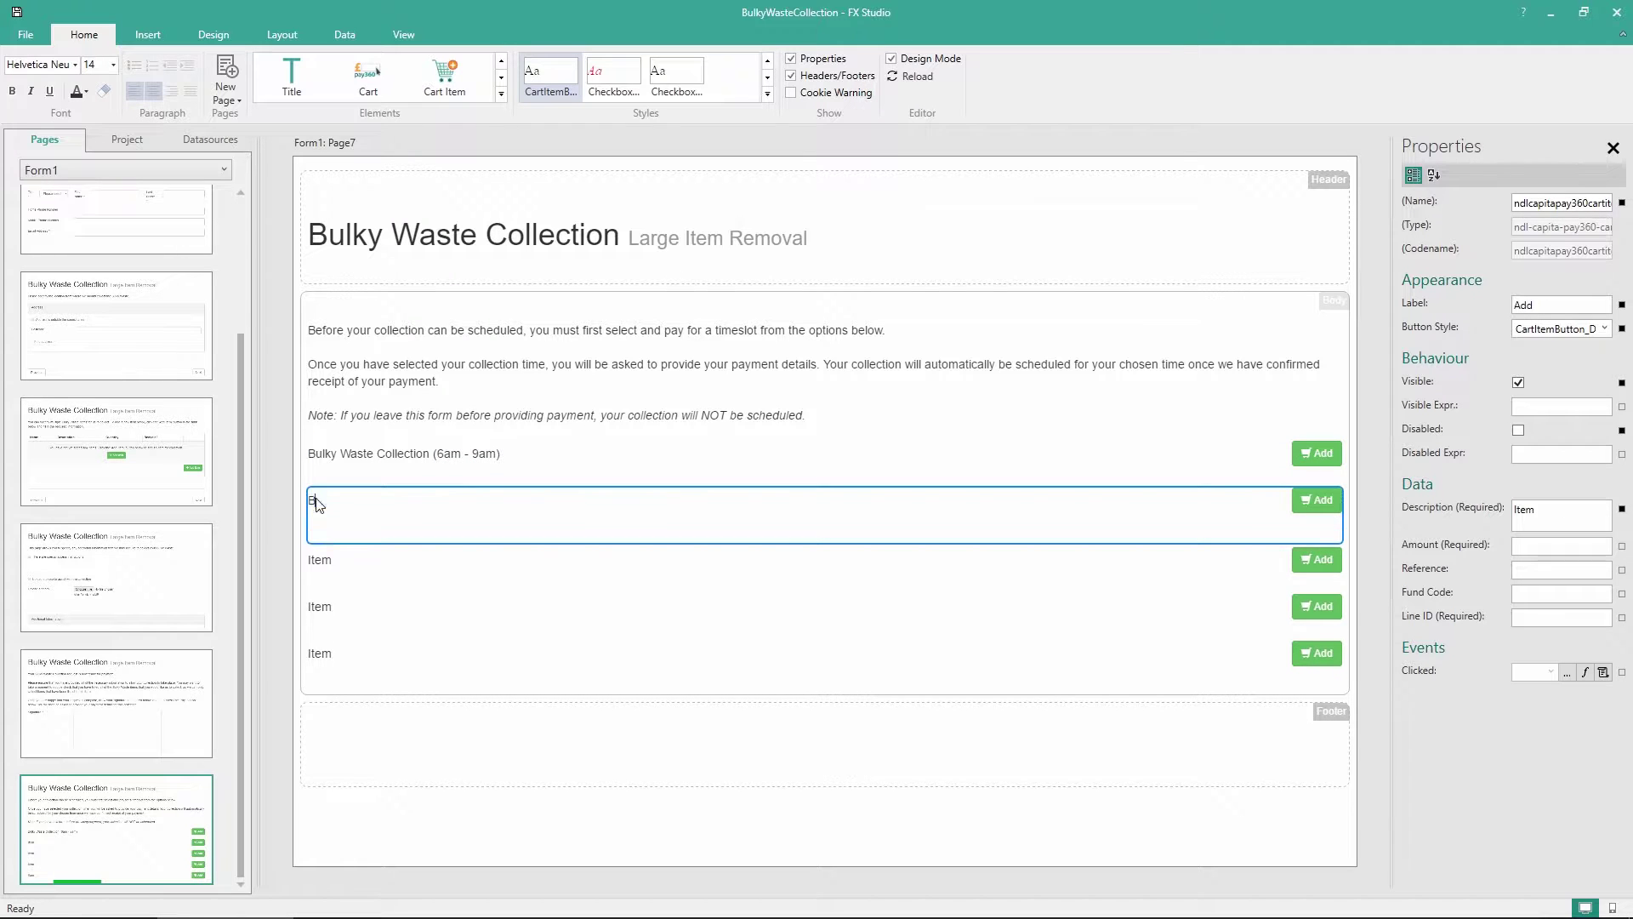
type("lky Waste Collection (9am")
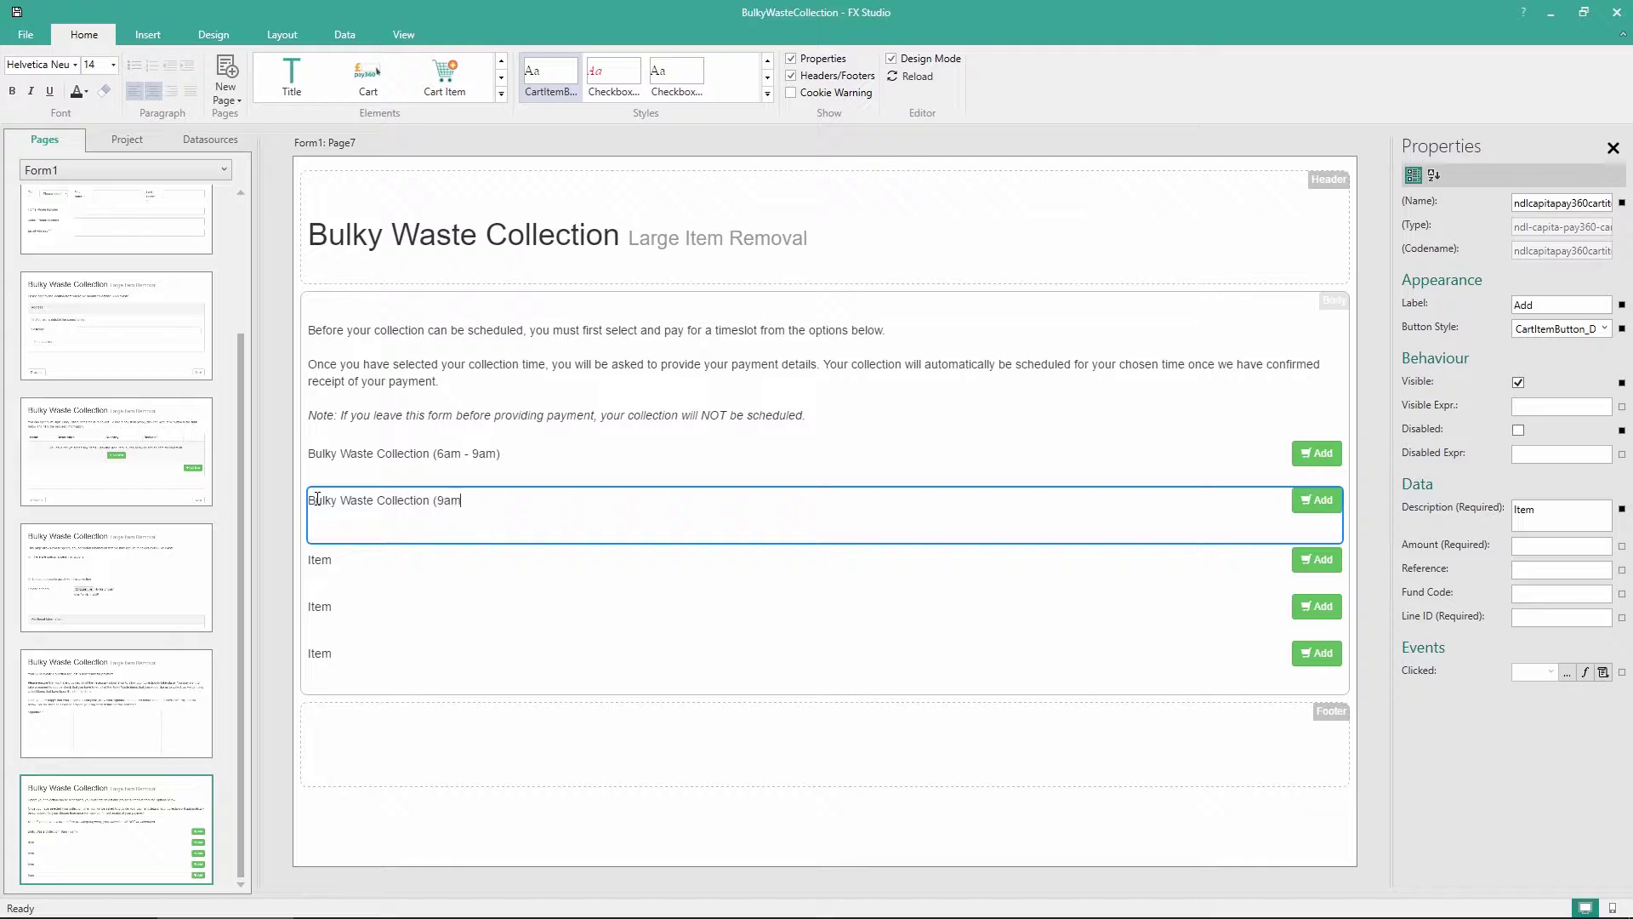
type(" - 12pm)")
left_click(318, 549)
double_click(318, 550)
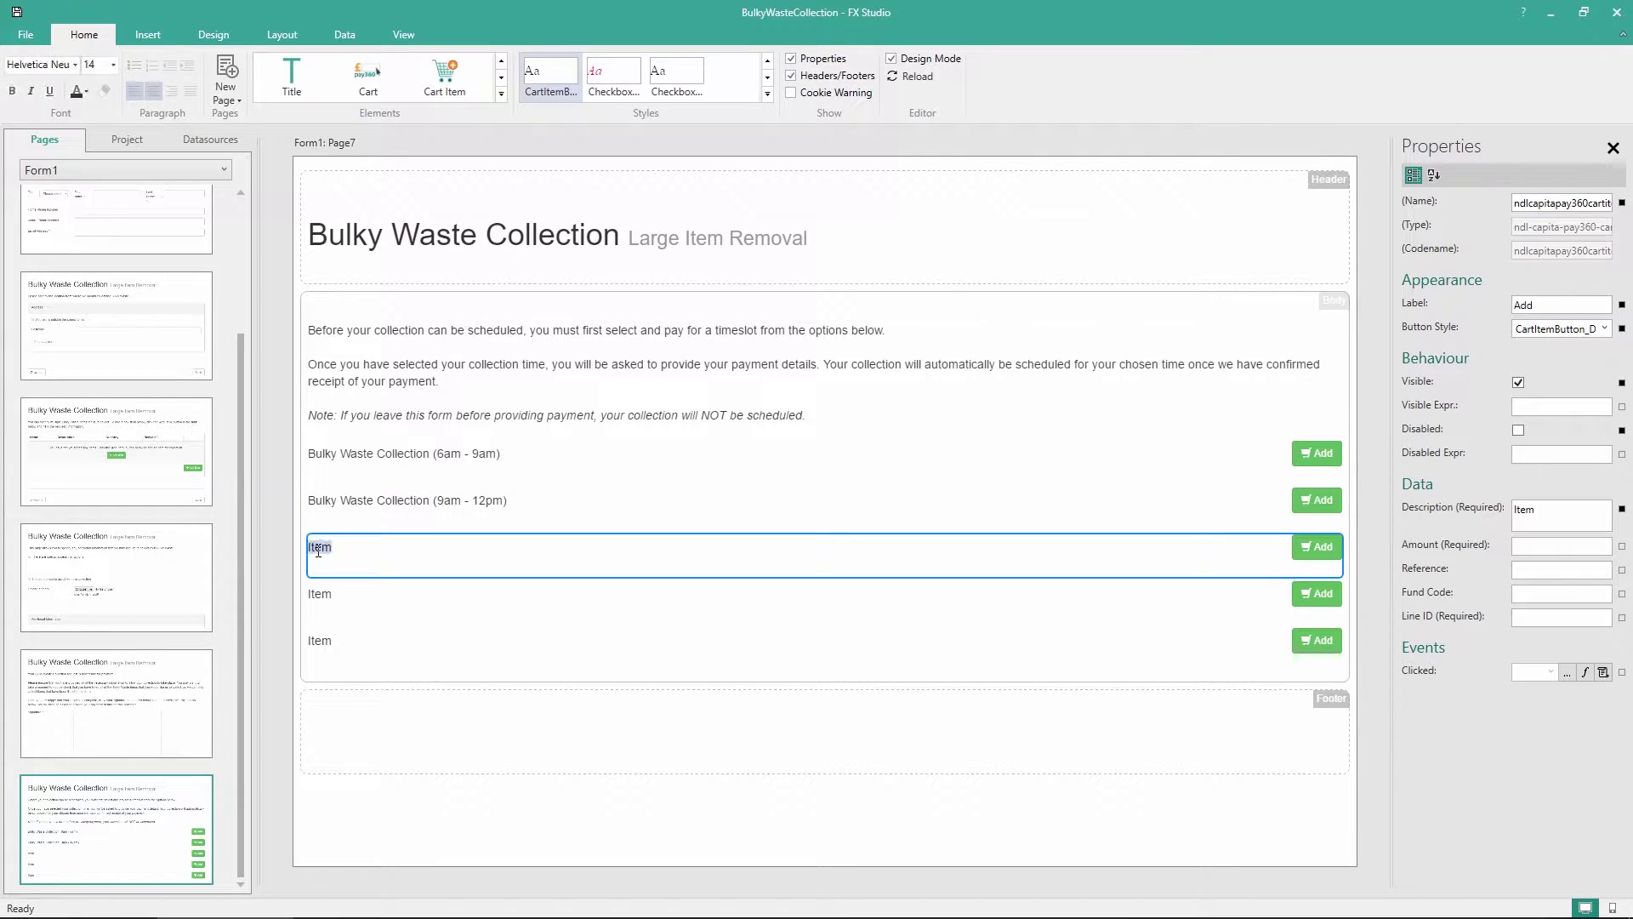
type("Bulk")
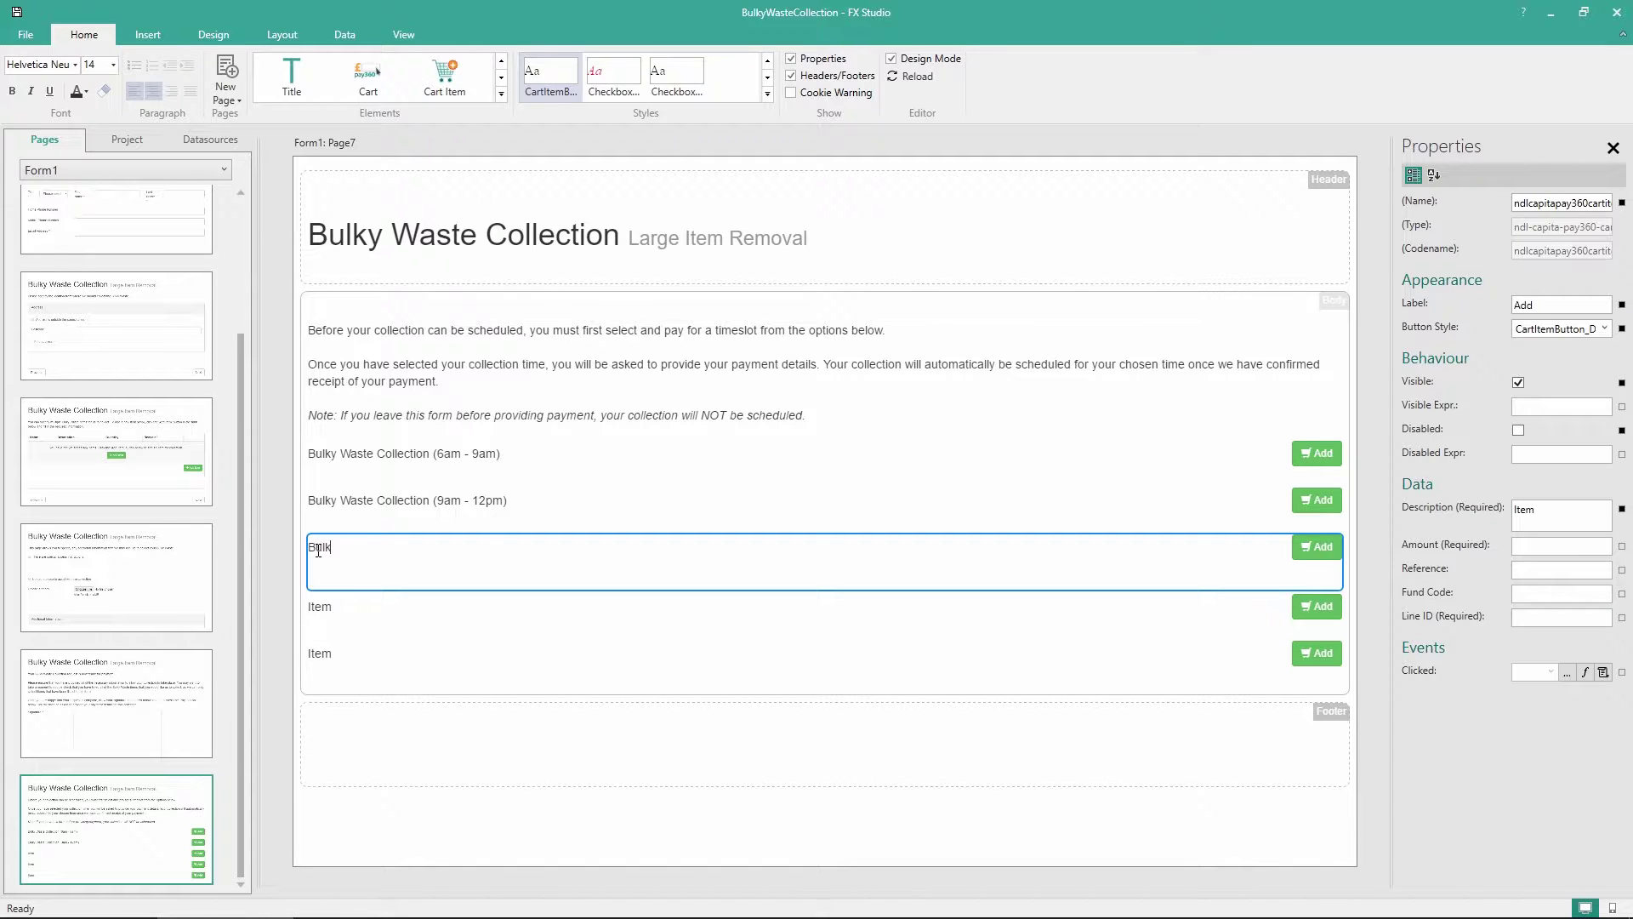
type("y Waste Collection (12pm - 5pm)")
Rename the last two rows Bulky Waste Collection (5pm - 7pm) and (Weekends)
left_click(320, 609)
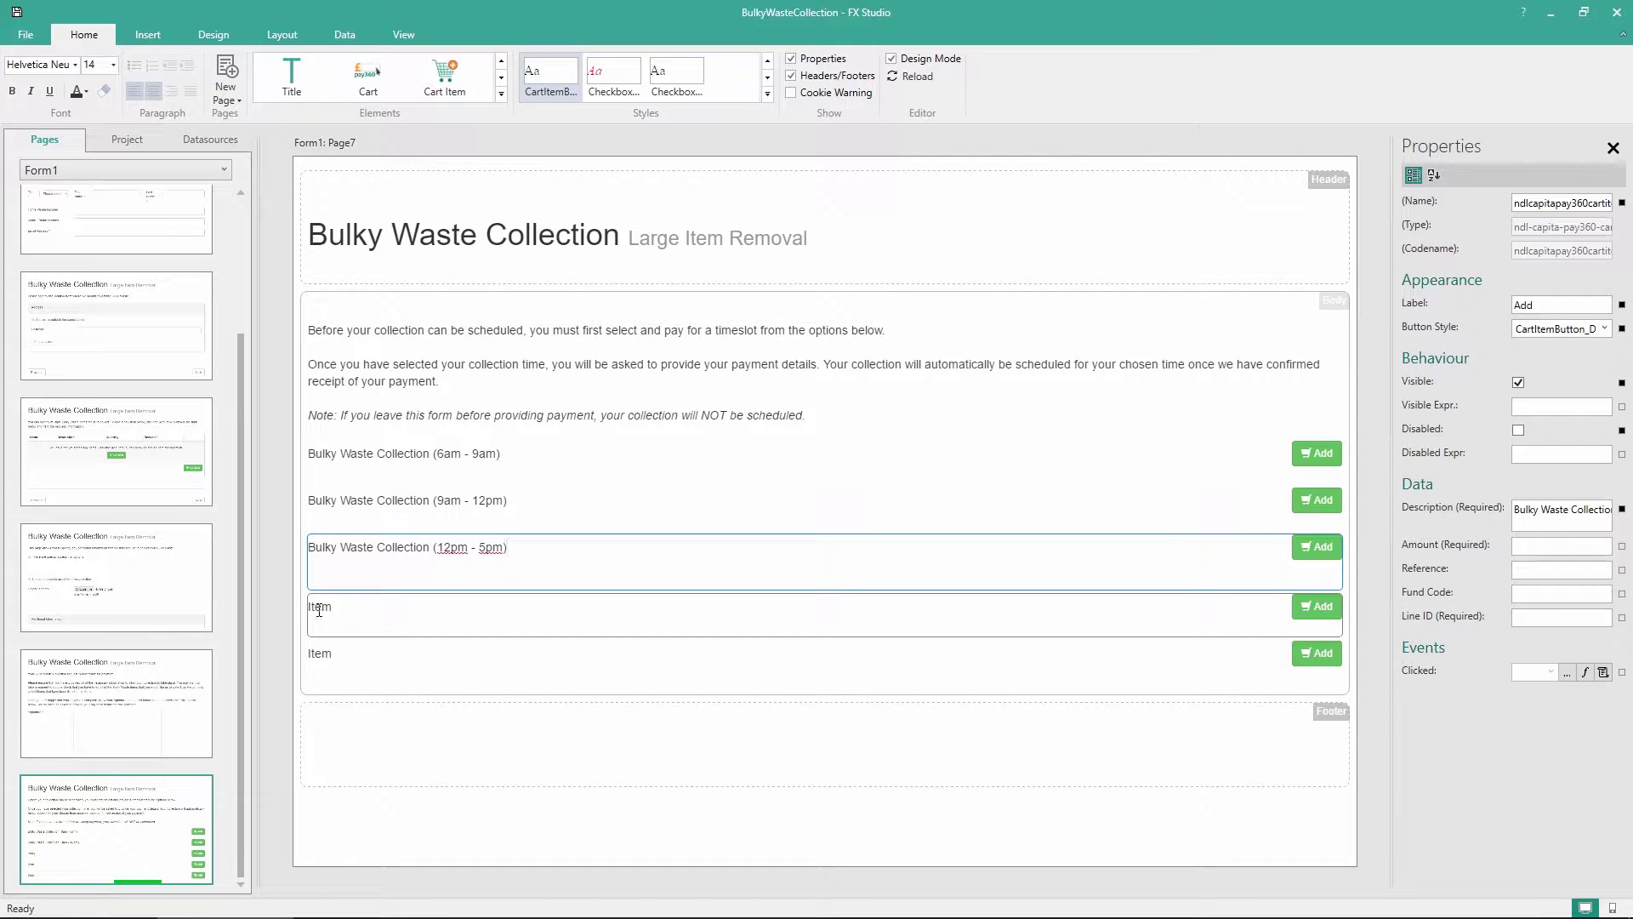
double_click(324, 607)
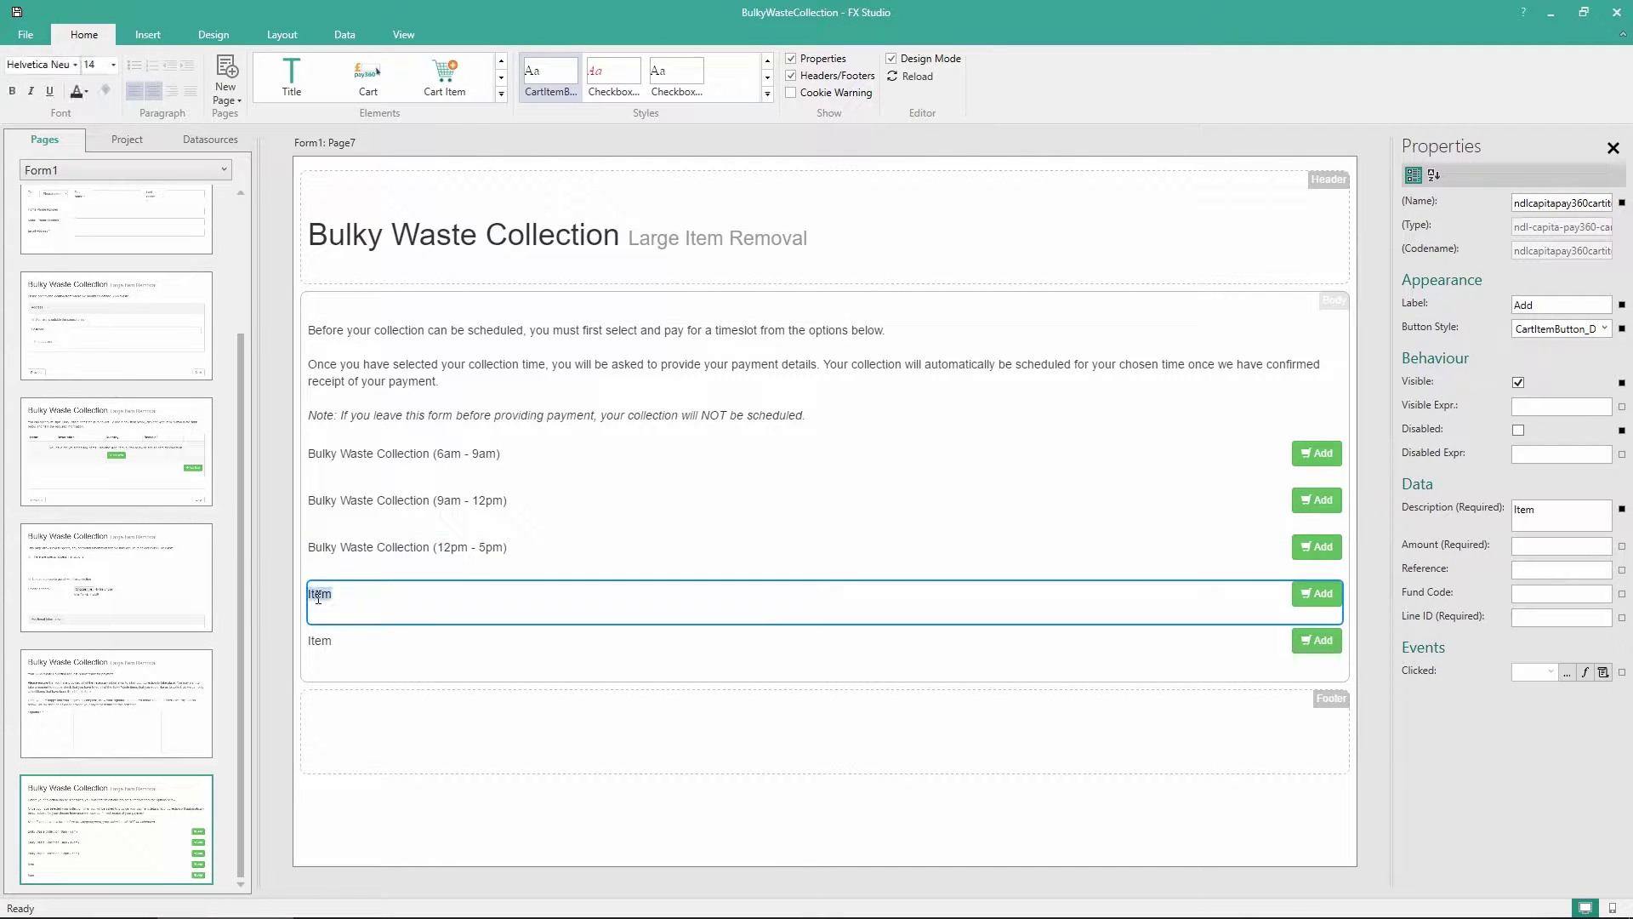
type("Bulky Waste C")
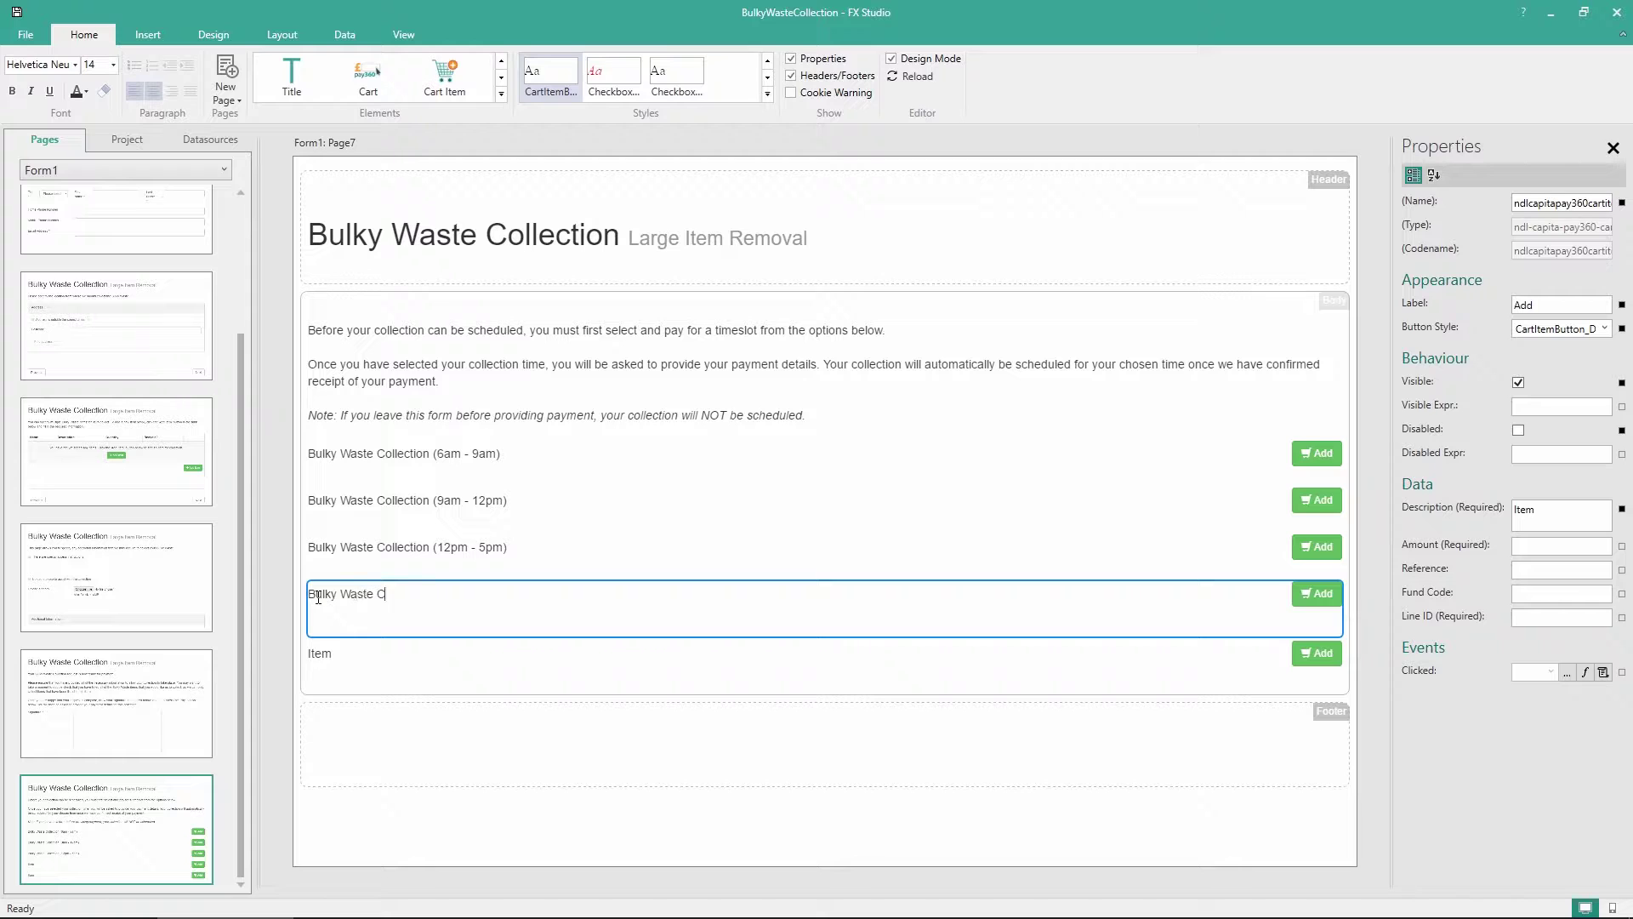
type("ollection (5pm - 7pm)")
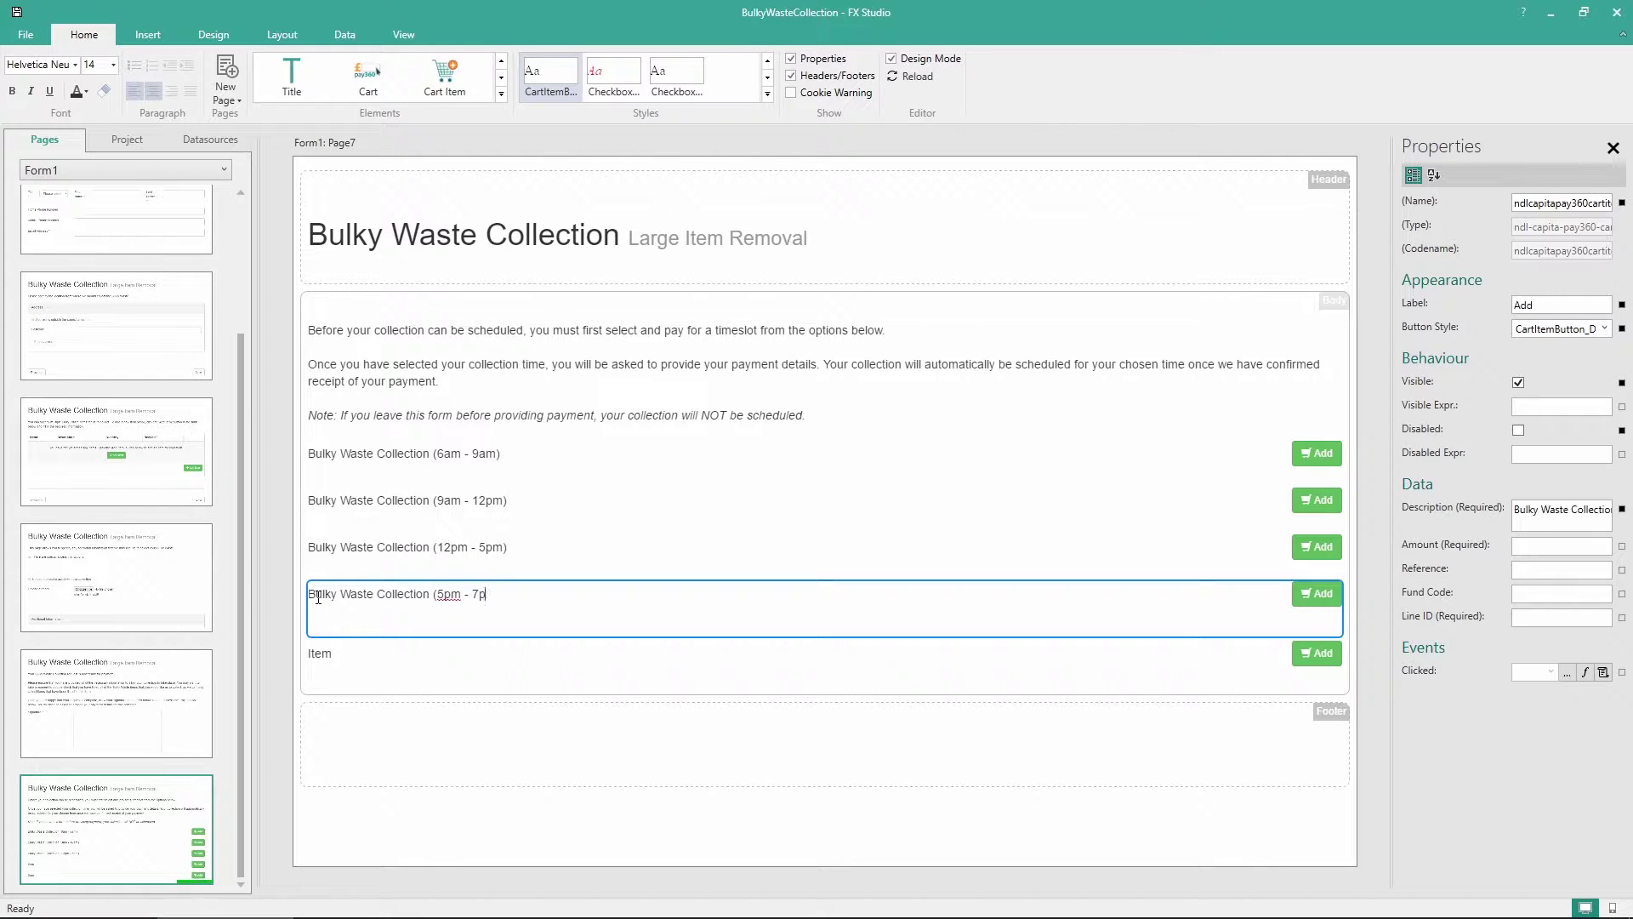
left_click(322, 652)
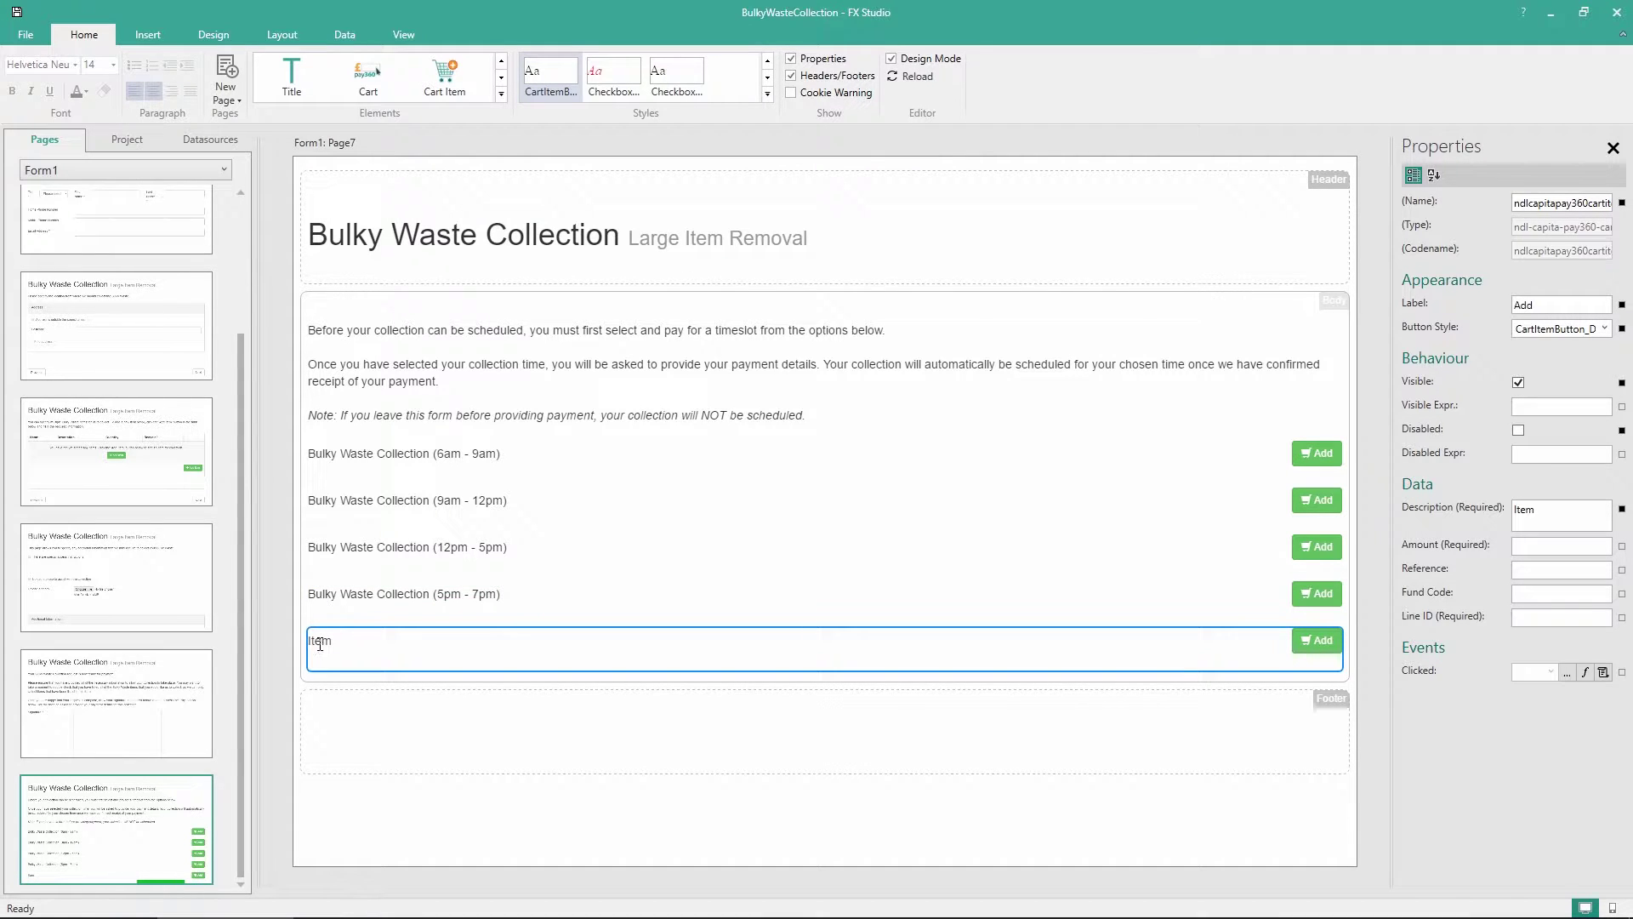
double_click(320, 640)
type("Bu")
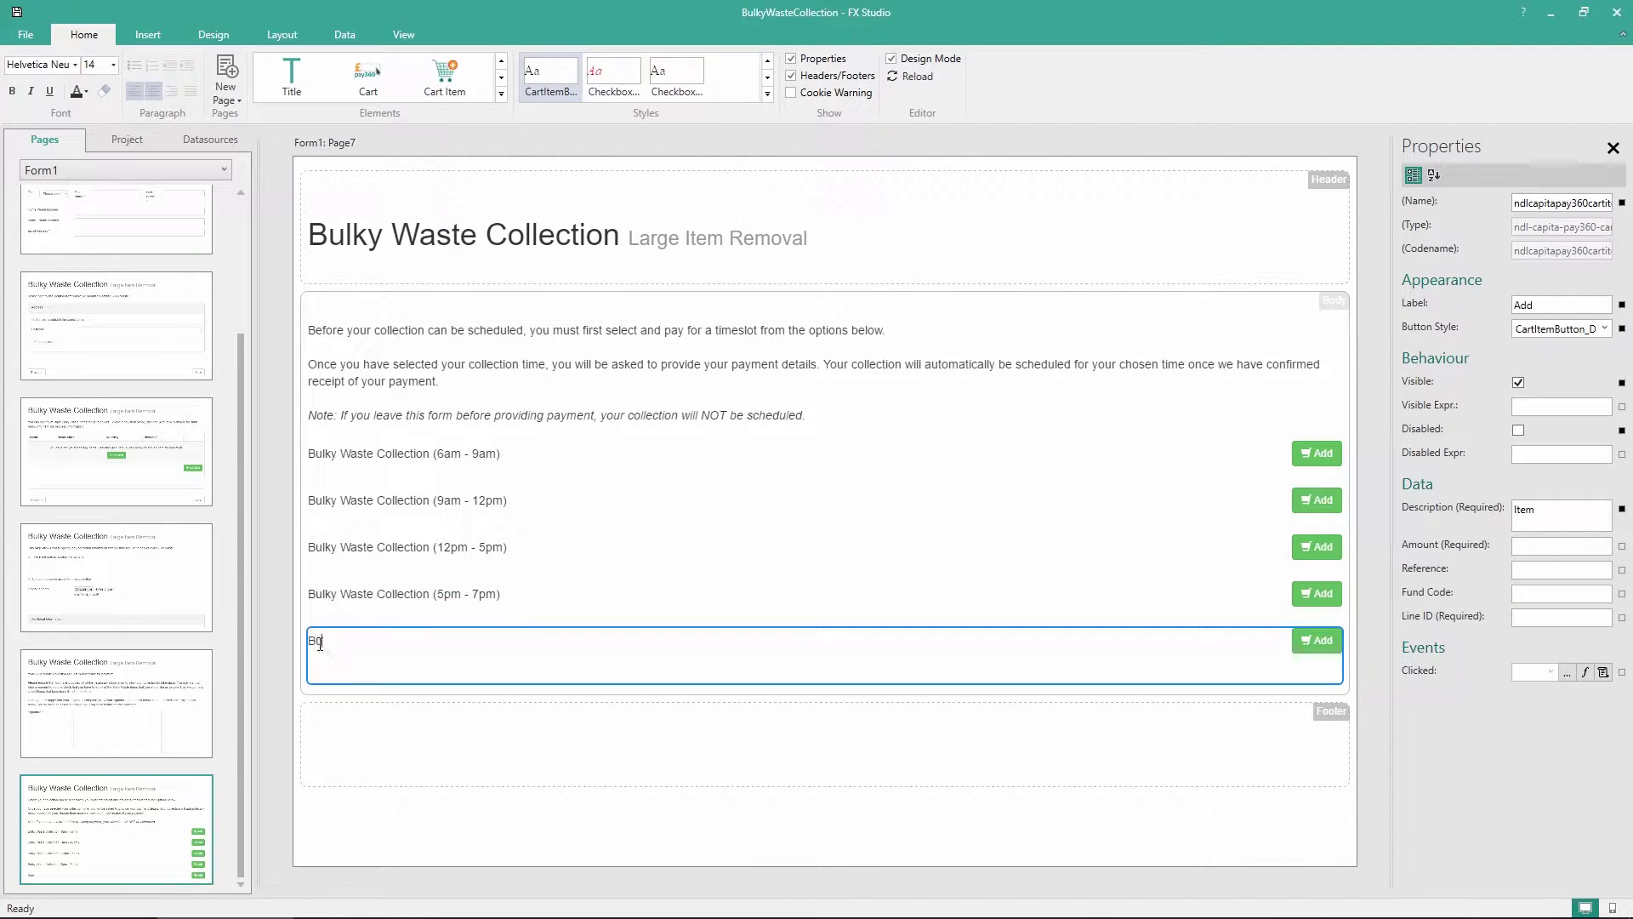
type("lky Waste Collection (Weekends")
left_click(490, 765)
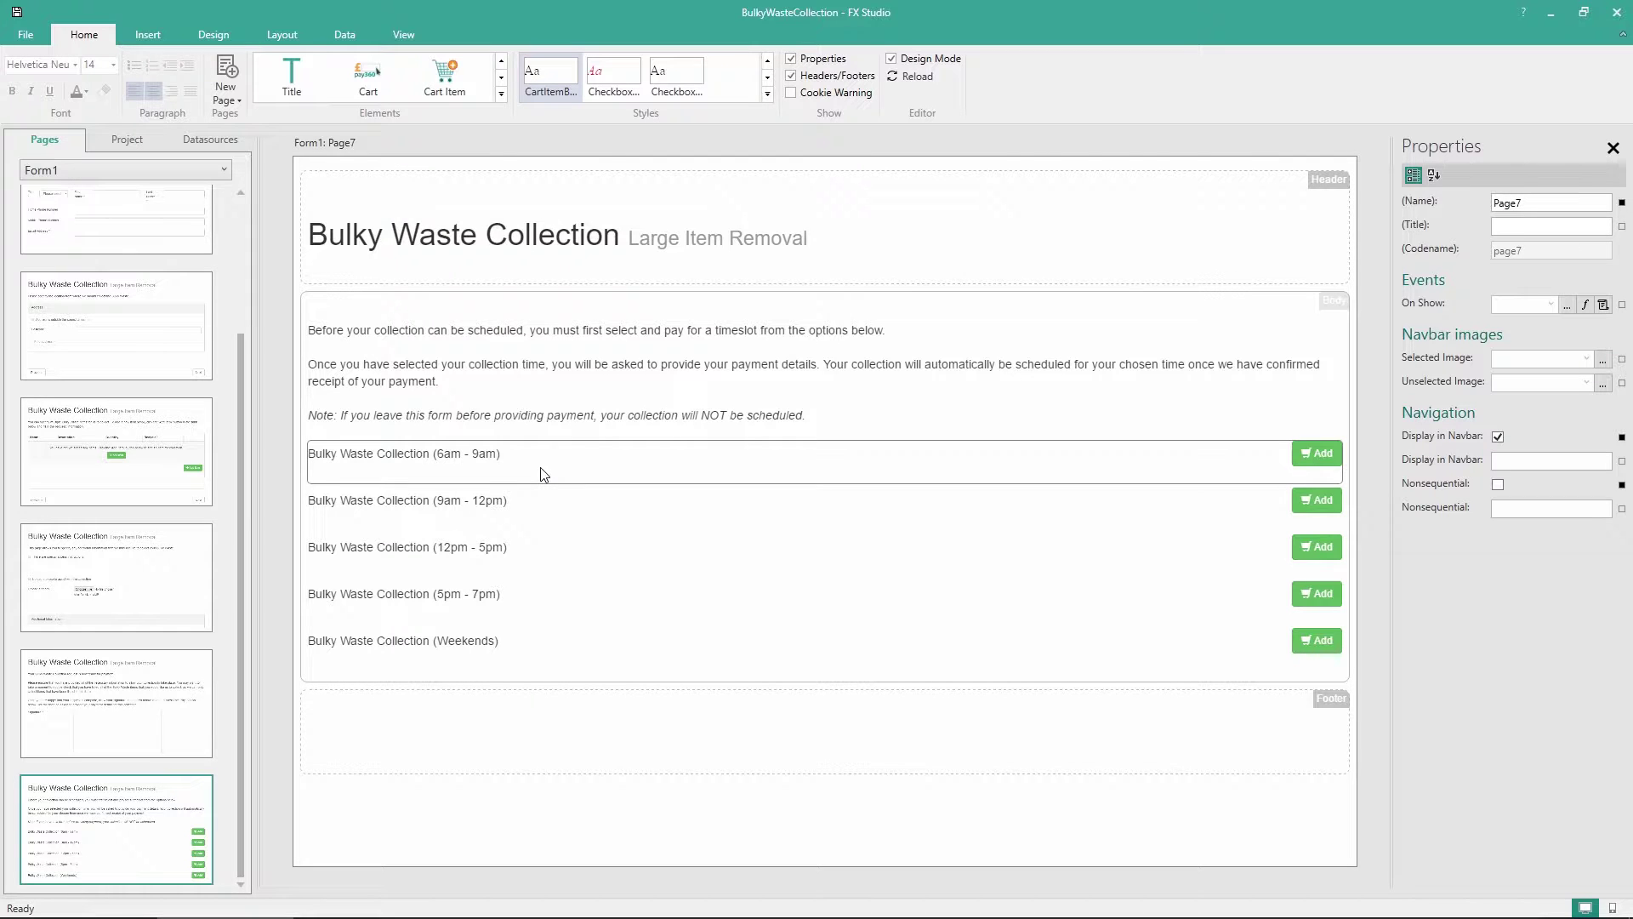
Set amounts of 35.00 for 6am - 9am and 25.00 for 9am - 12pm and 12pm - 5pm
left_click(614, 482)
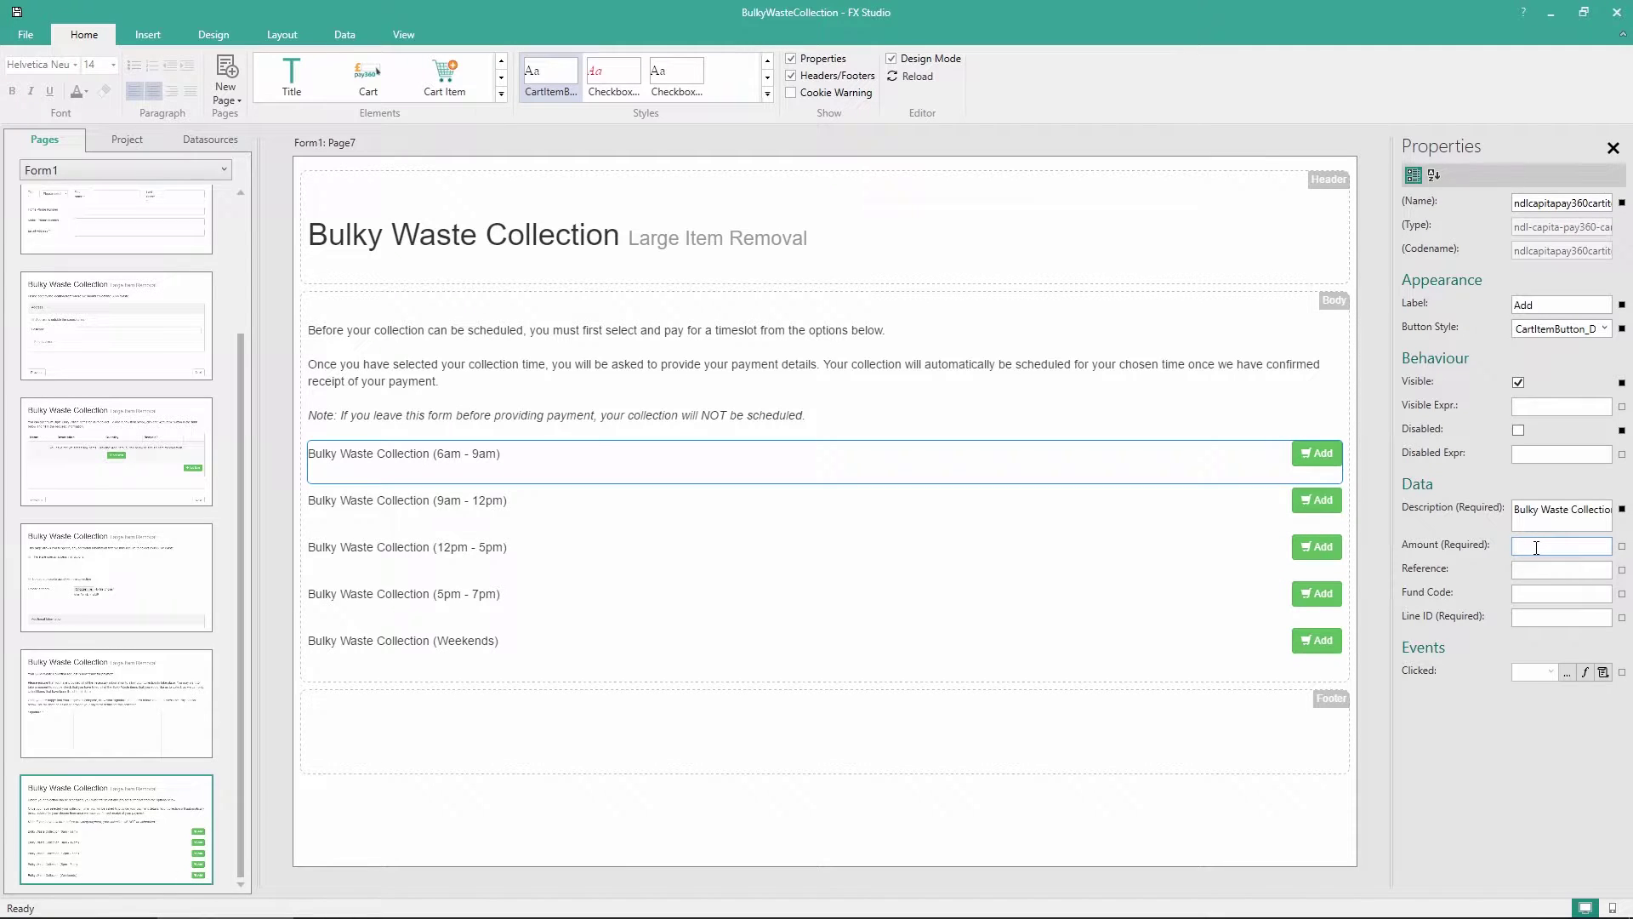
type("35.00")
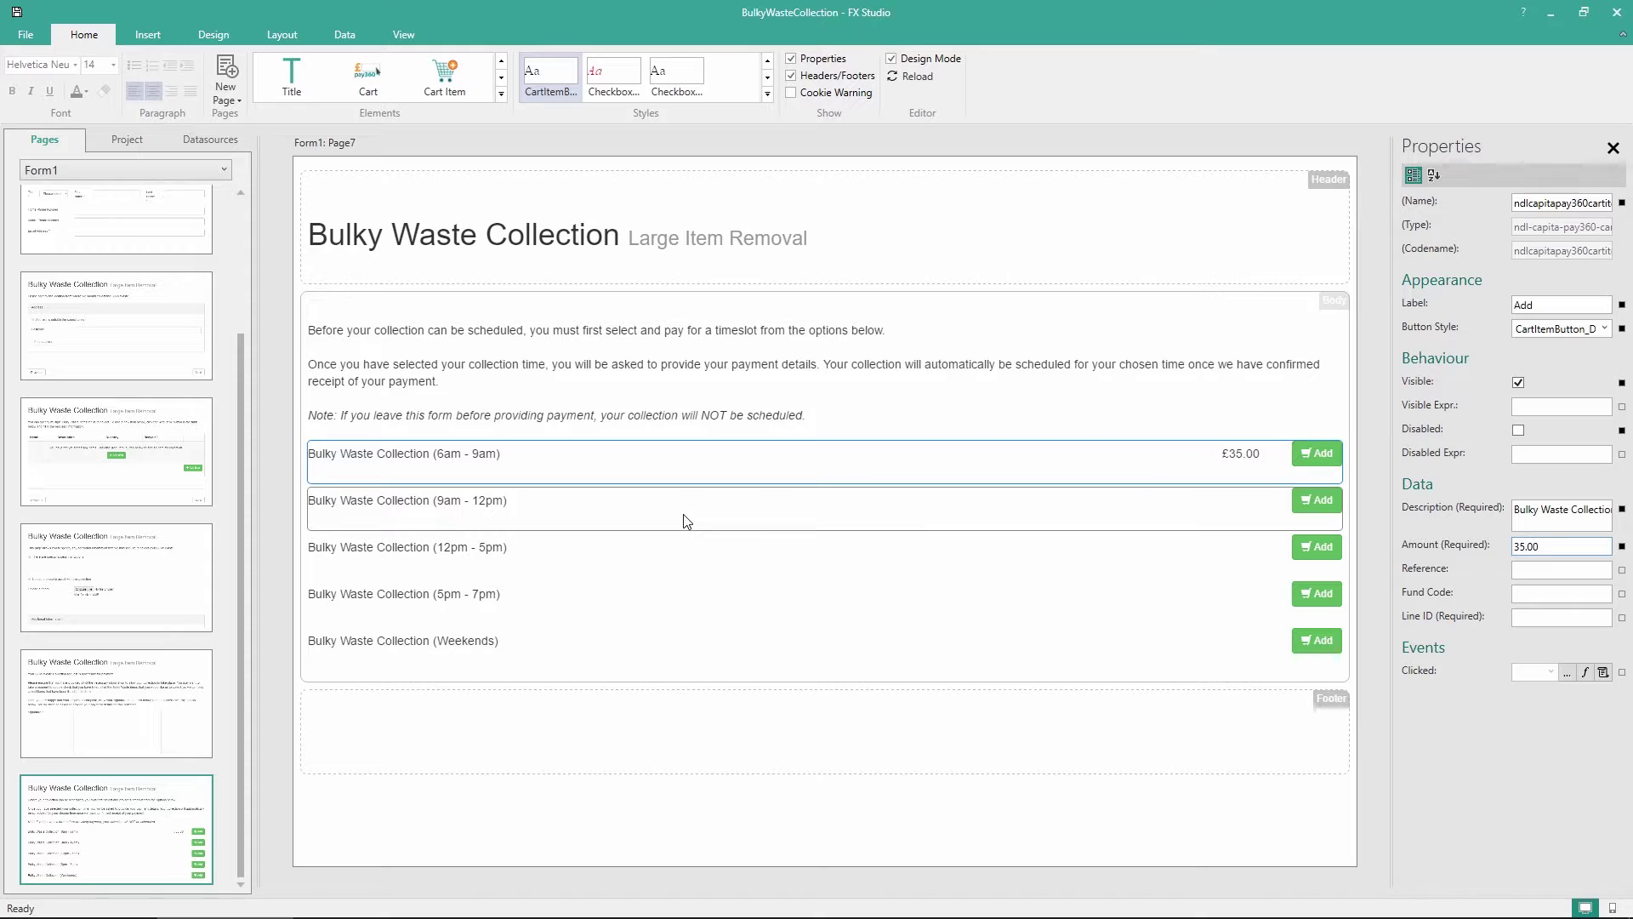
left_click(681, 530)
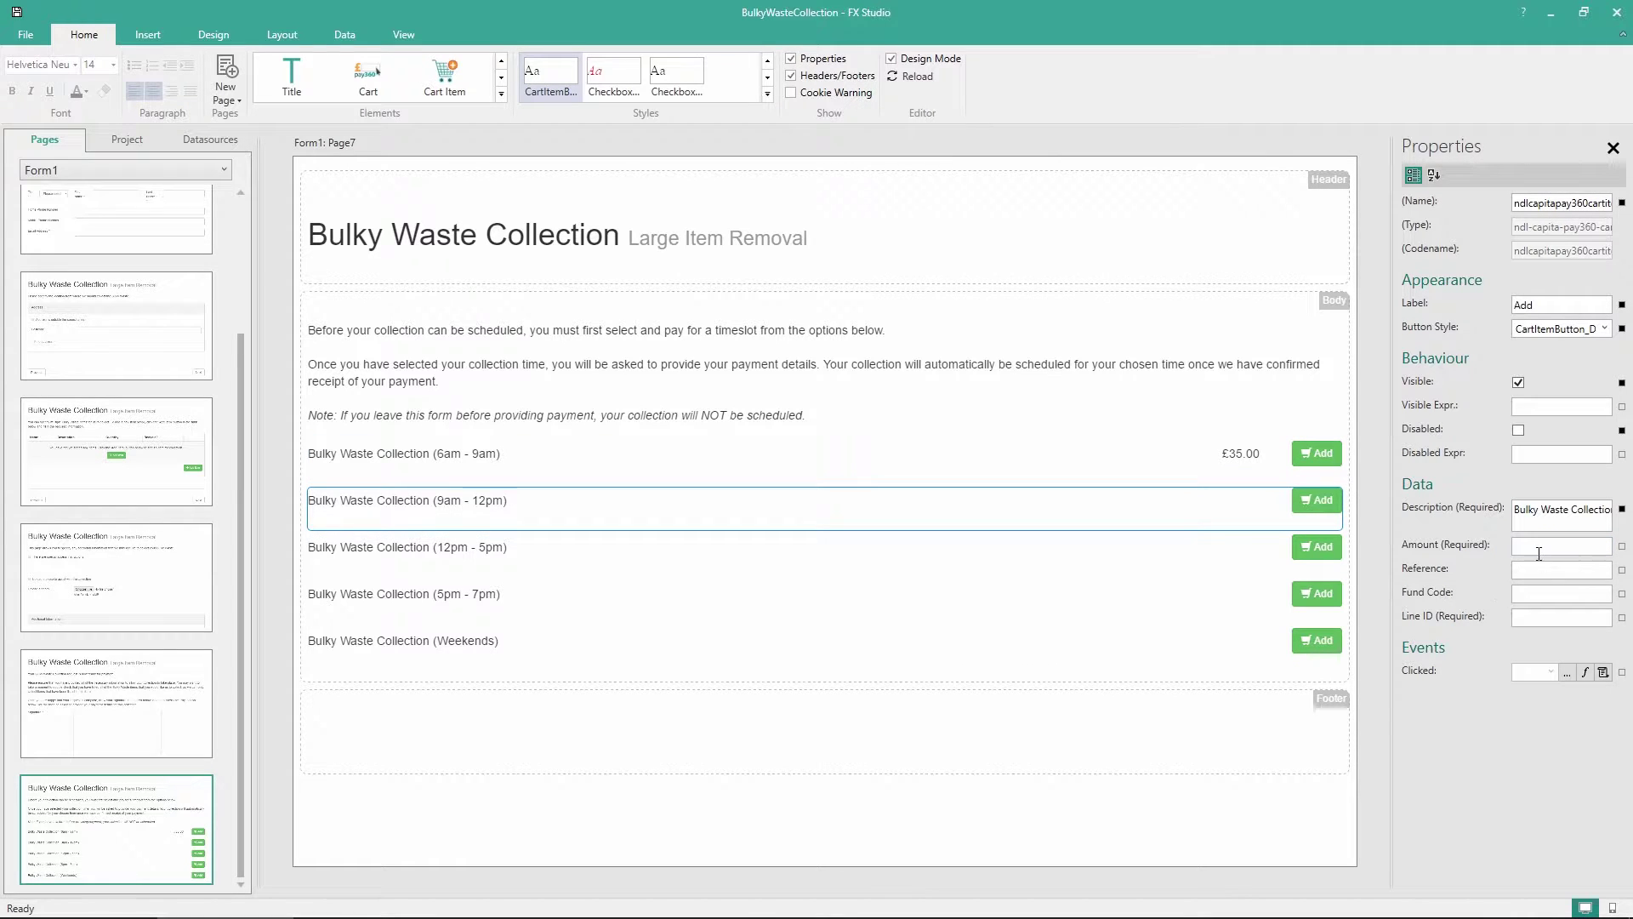
type("25.00")
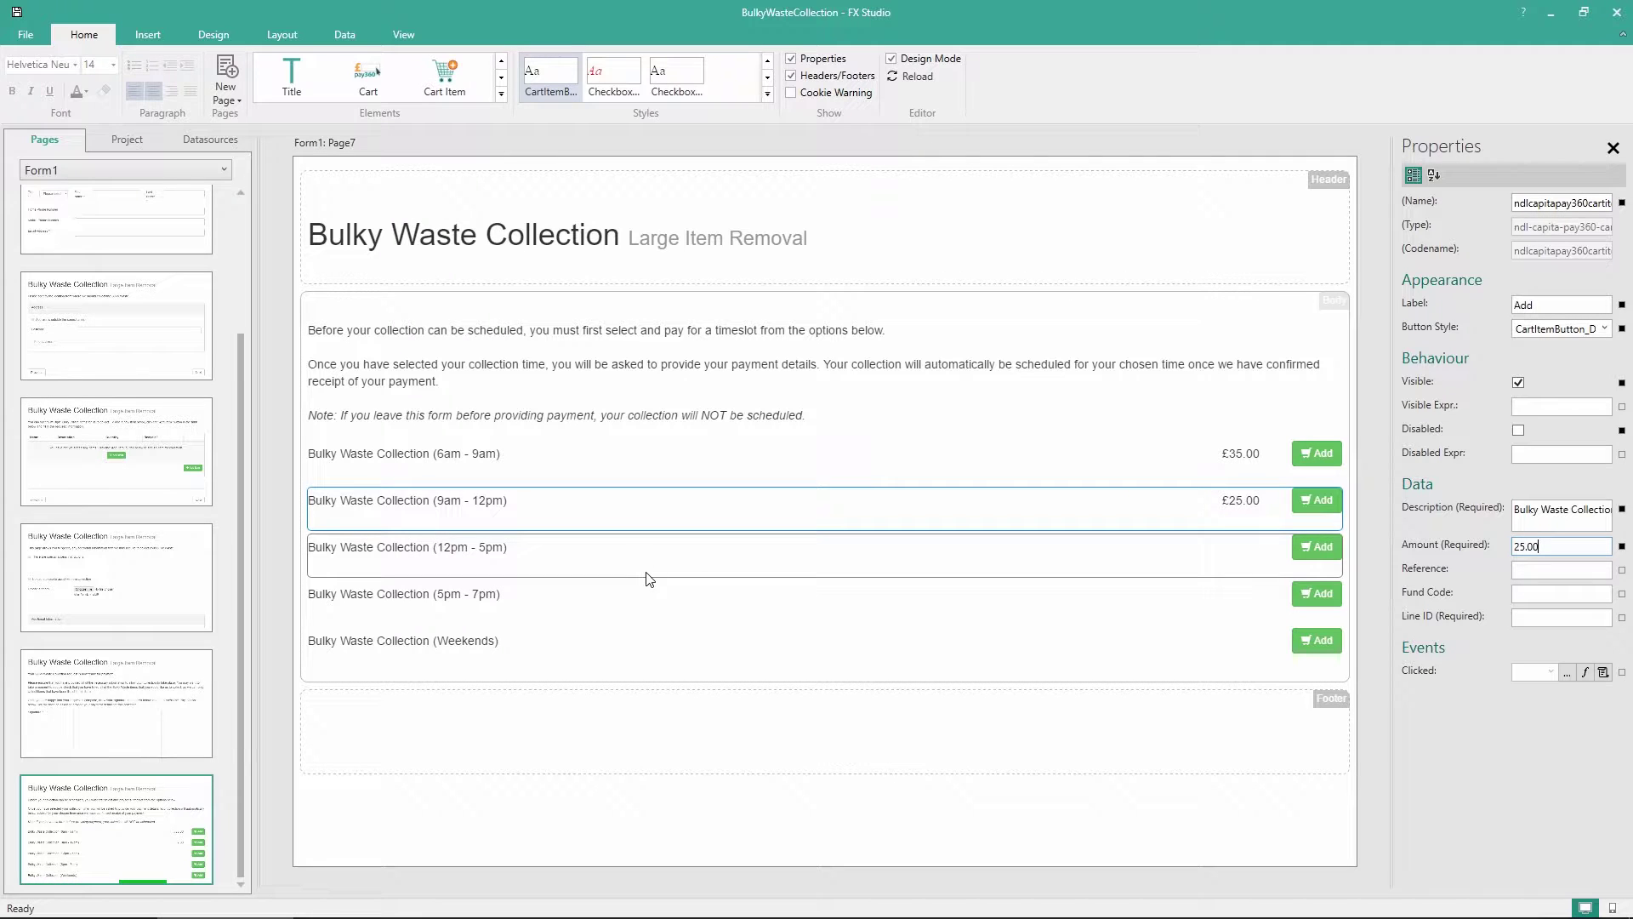
left_click(667, 584)
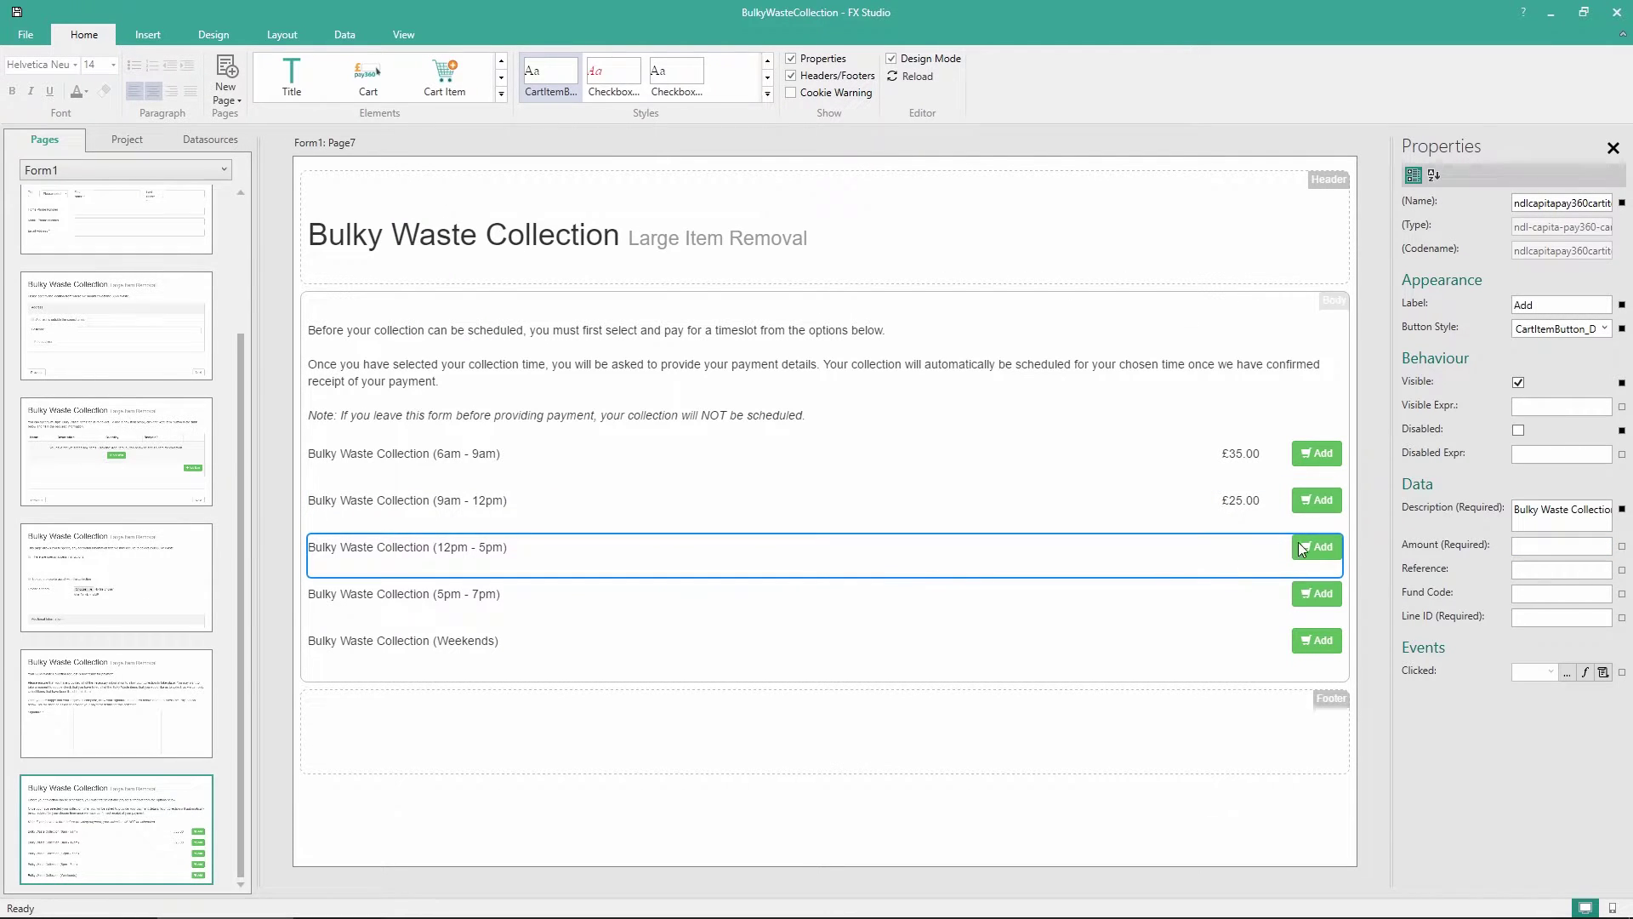
left_click(1559, 547)
type("25.00")
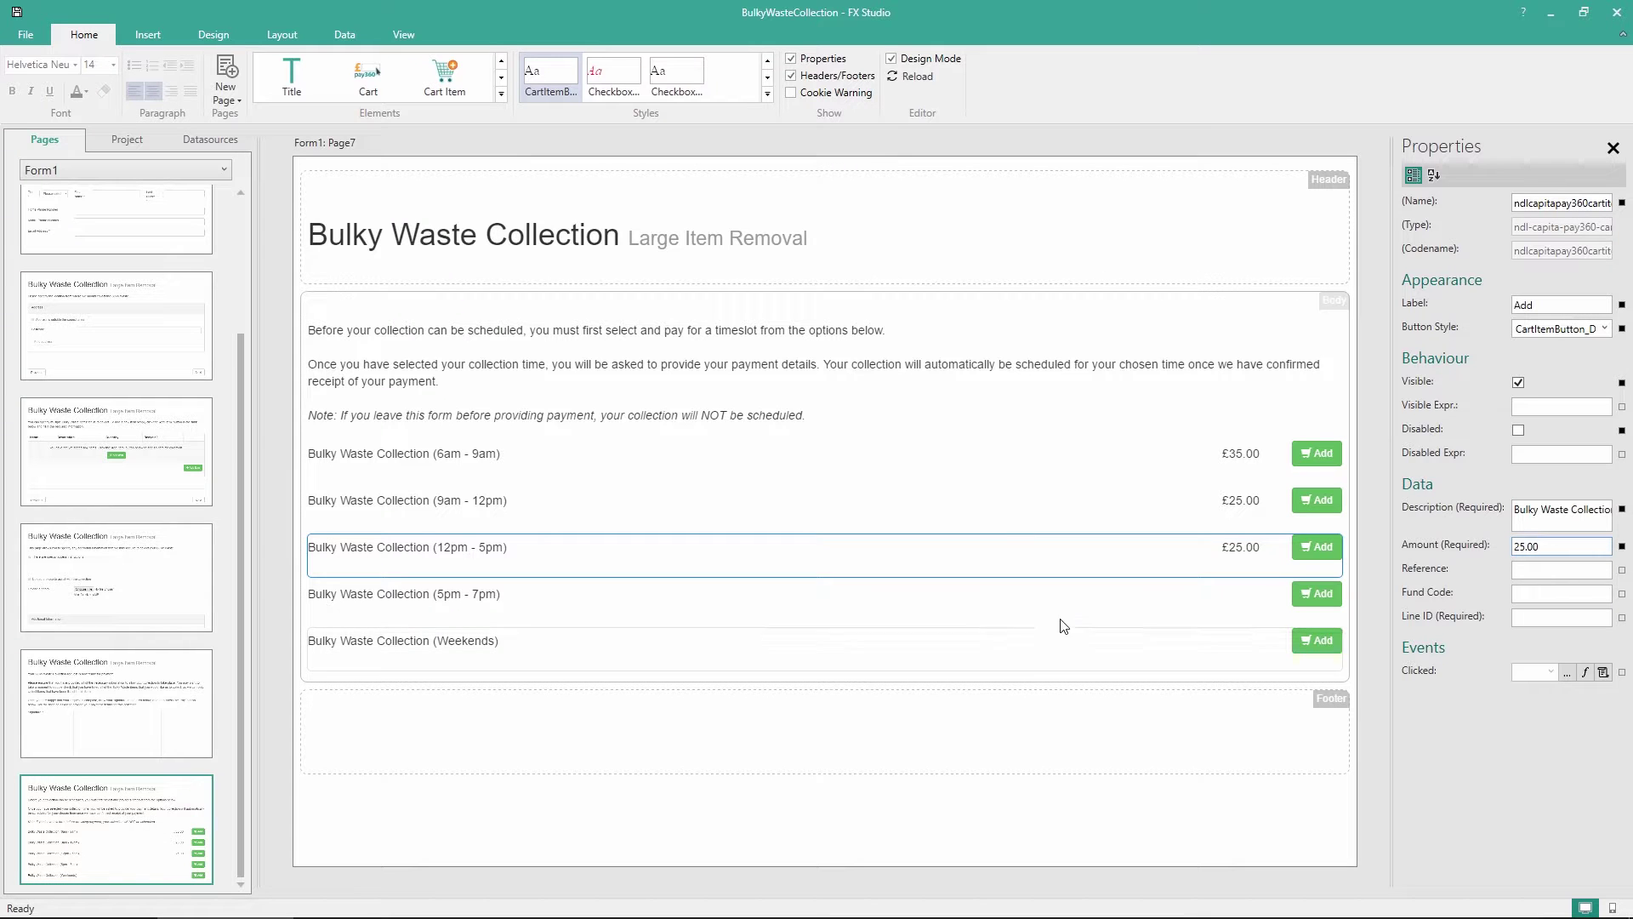
Set the 5pm - 7pm amount to 35 and the Weekends amount to 40.00
left_click(1068, 611)
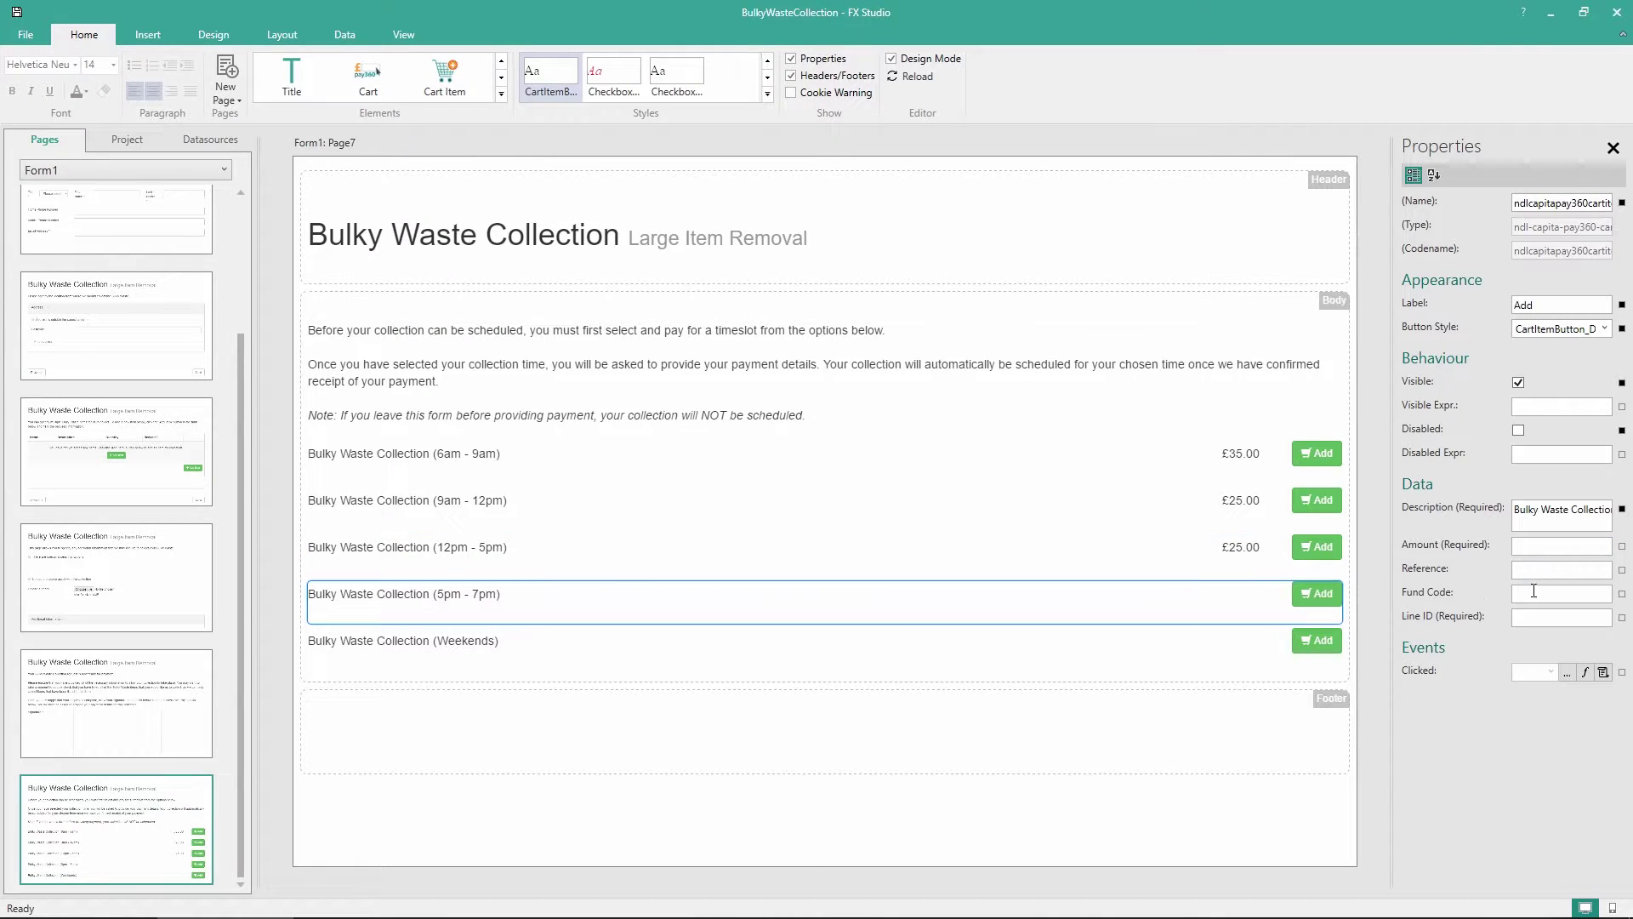
left_click(1553, 548)
type("35")
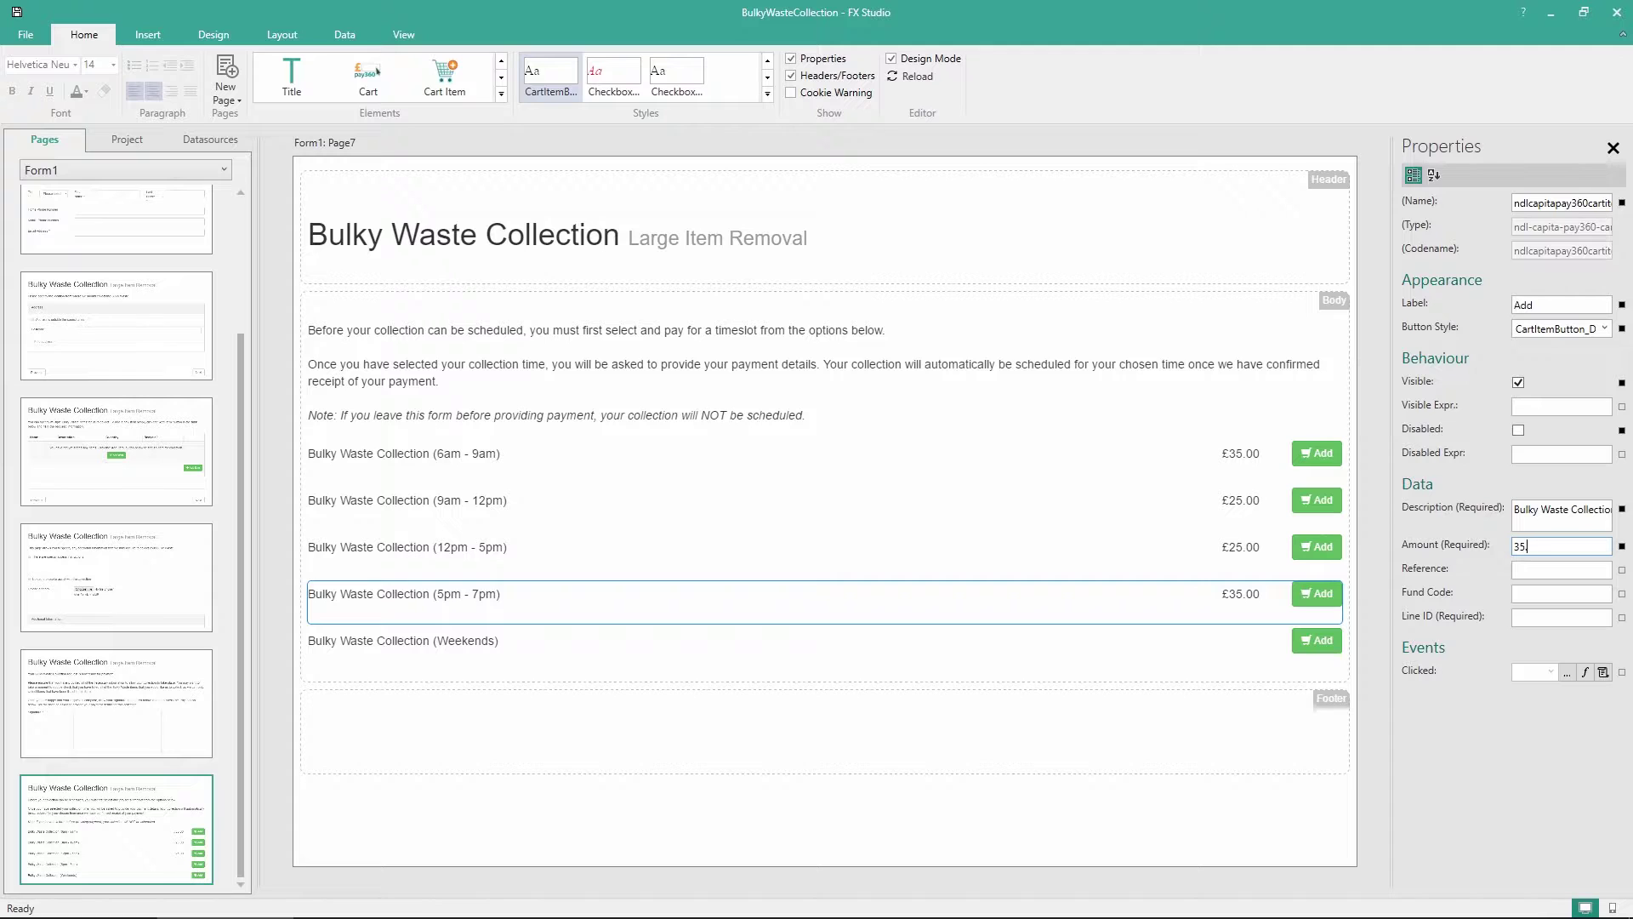
key("Return")
left_click(706, 659)
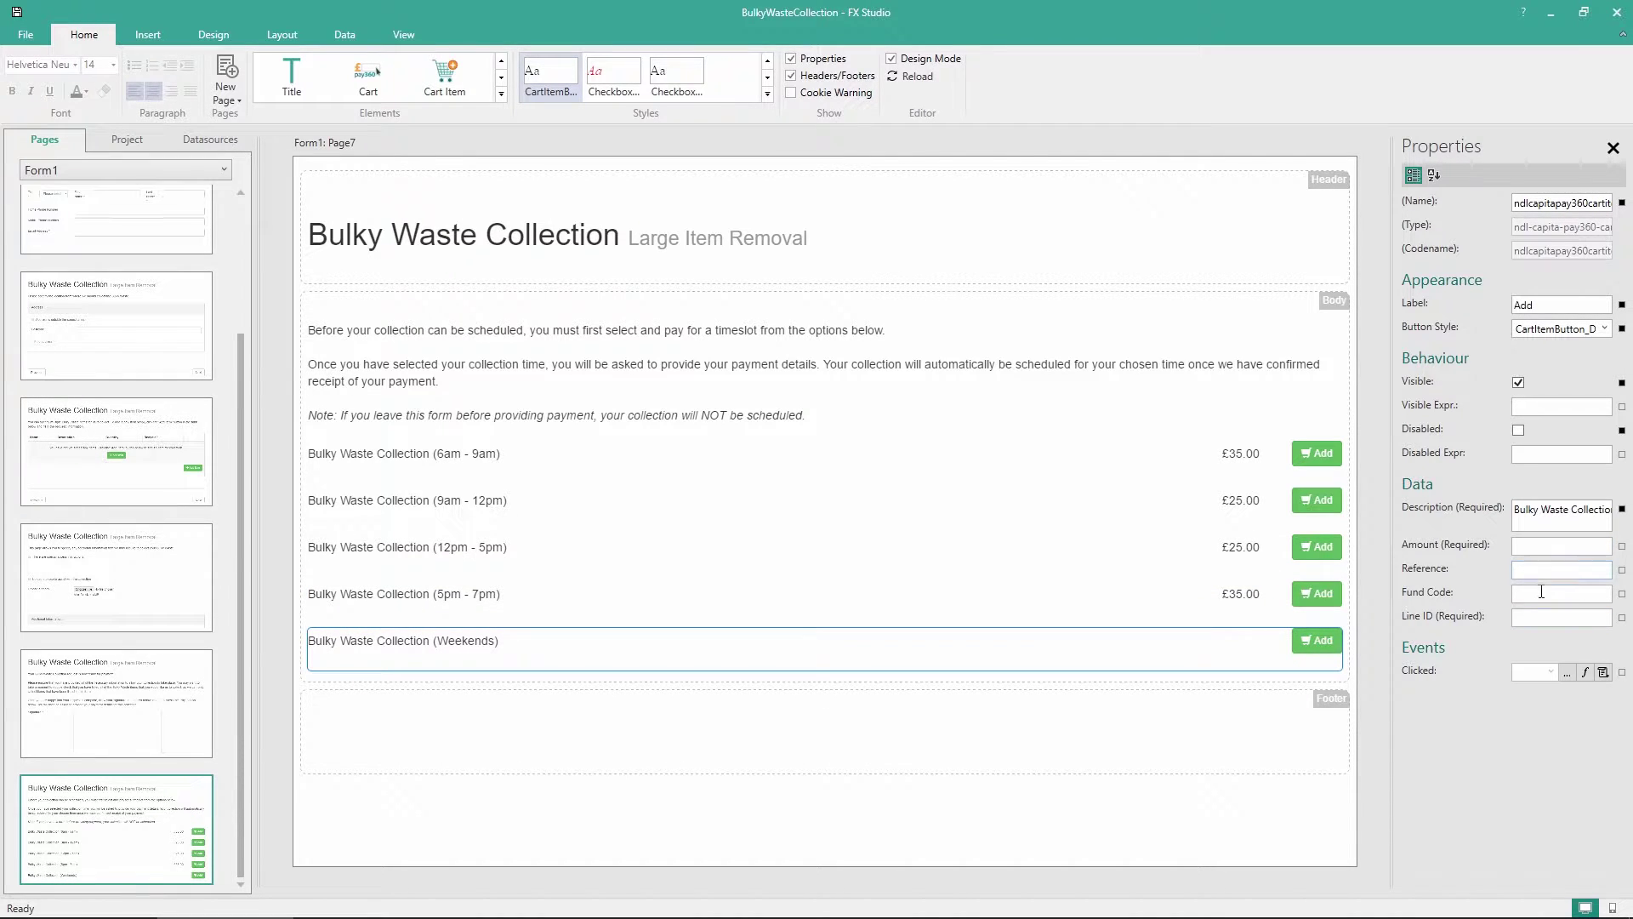
left_click(1543, 548)
type("40.00")
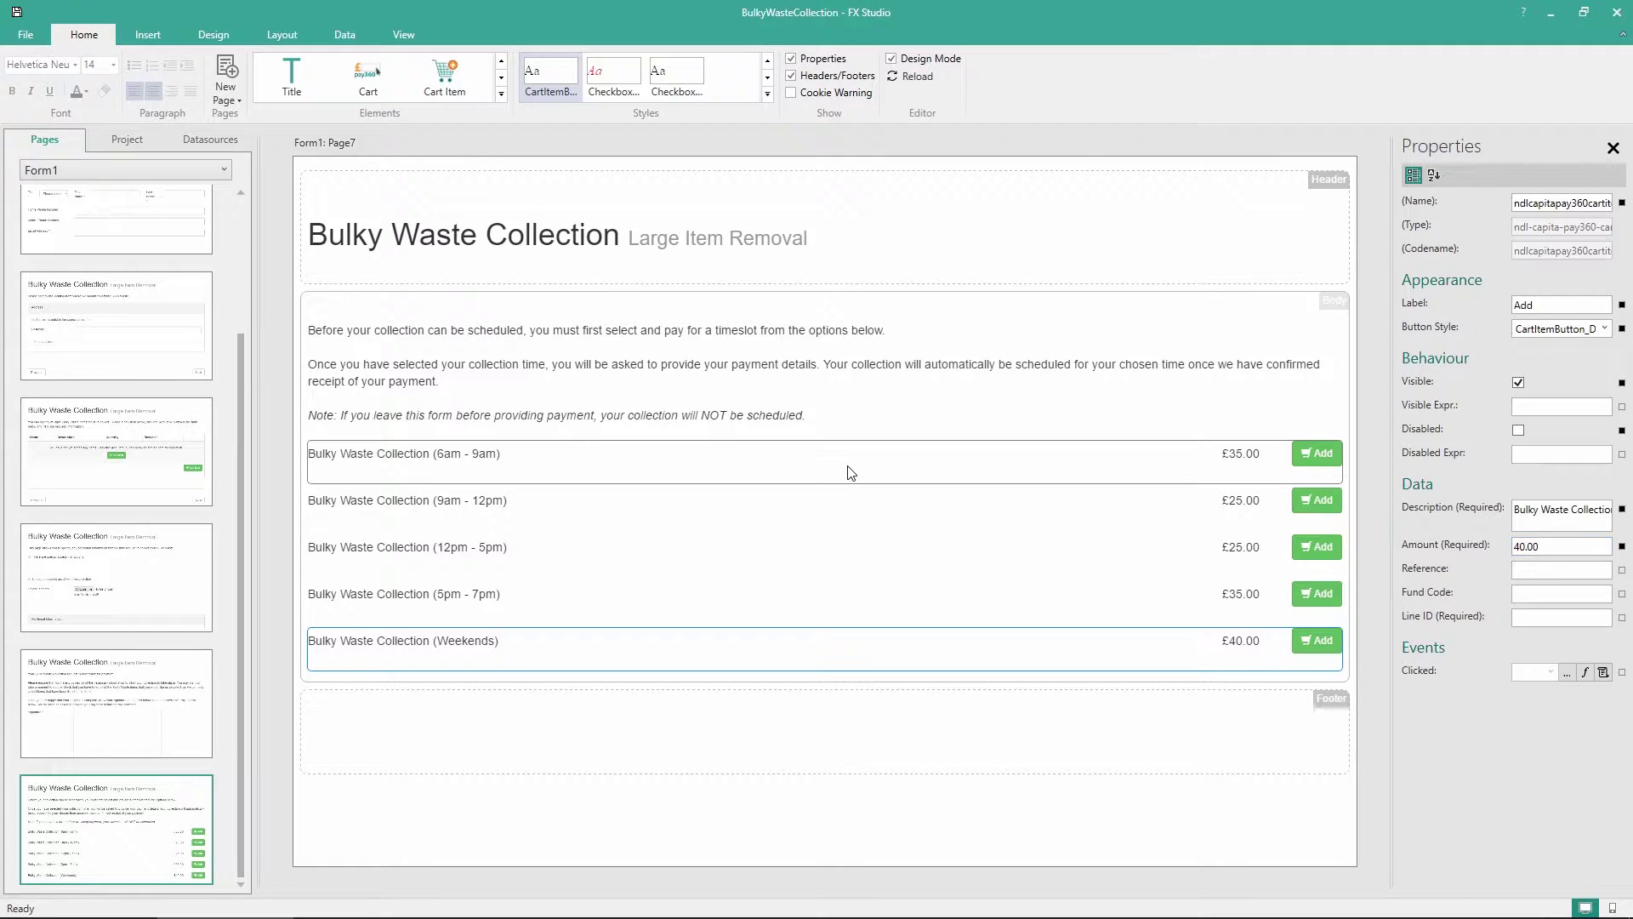
left_click(851, 470)
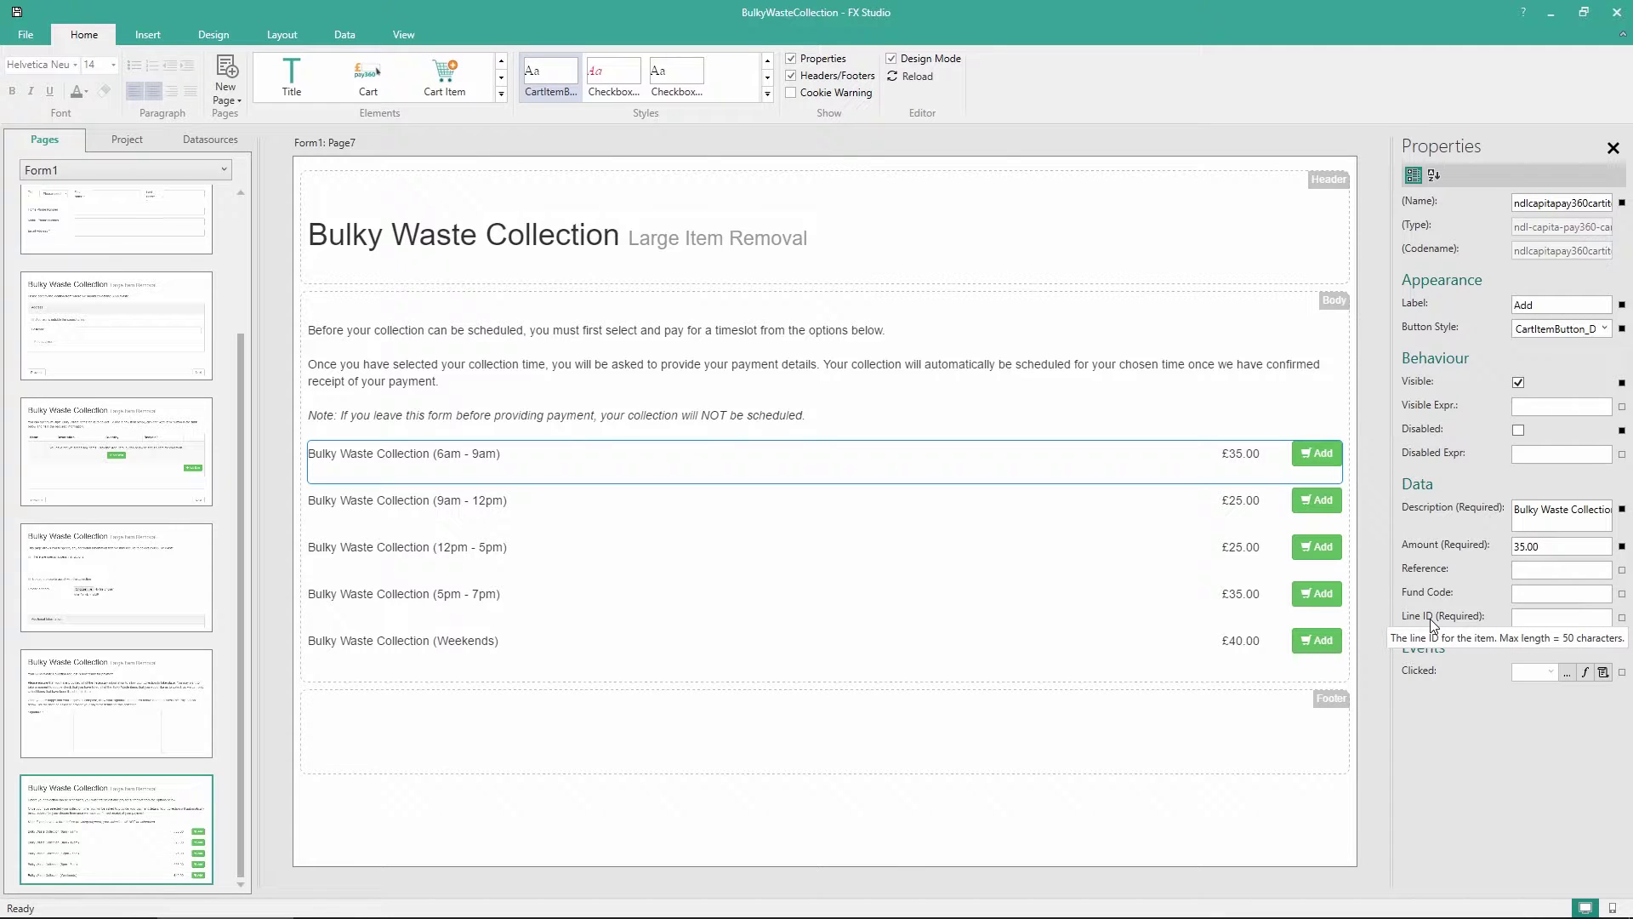
Give the 6am - 9am slot reference 'BWC 6-9' and Line ID 'BWC69'
left_click(1528, 571)
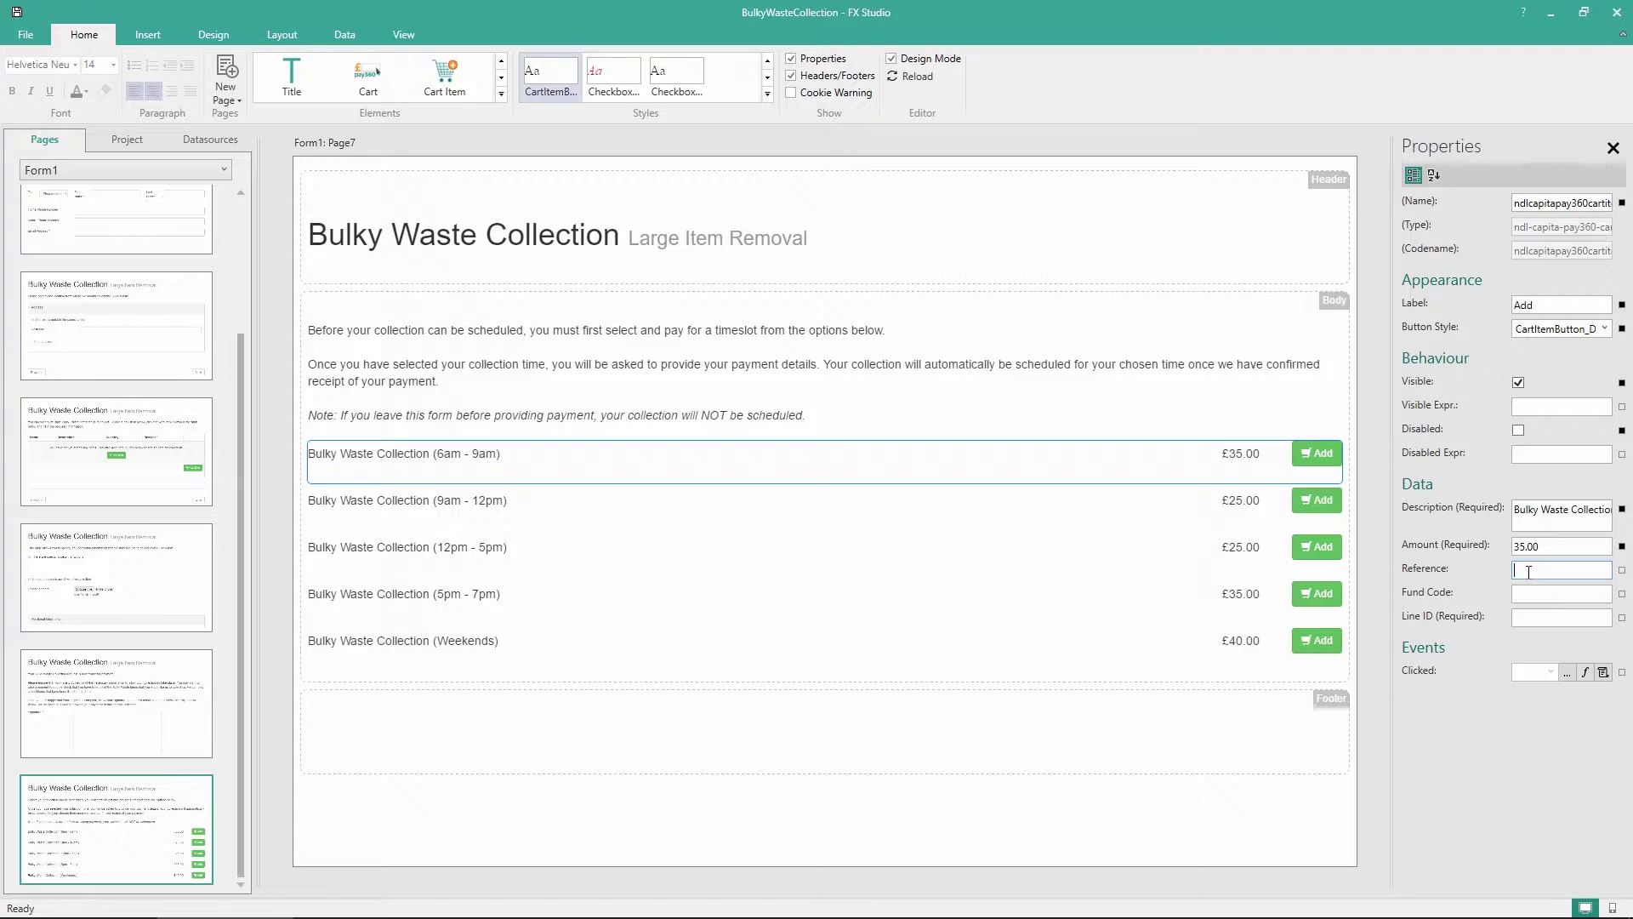
type("BWC 6-9")
left_click(1525, 617)
type("BWC")
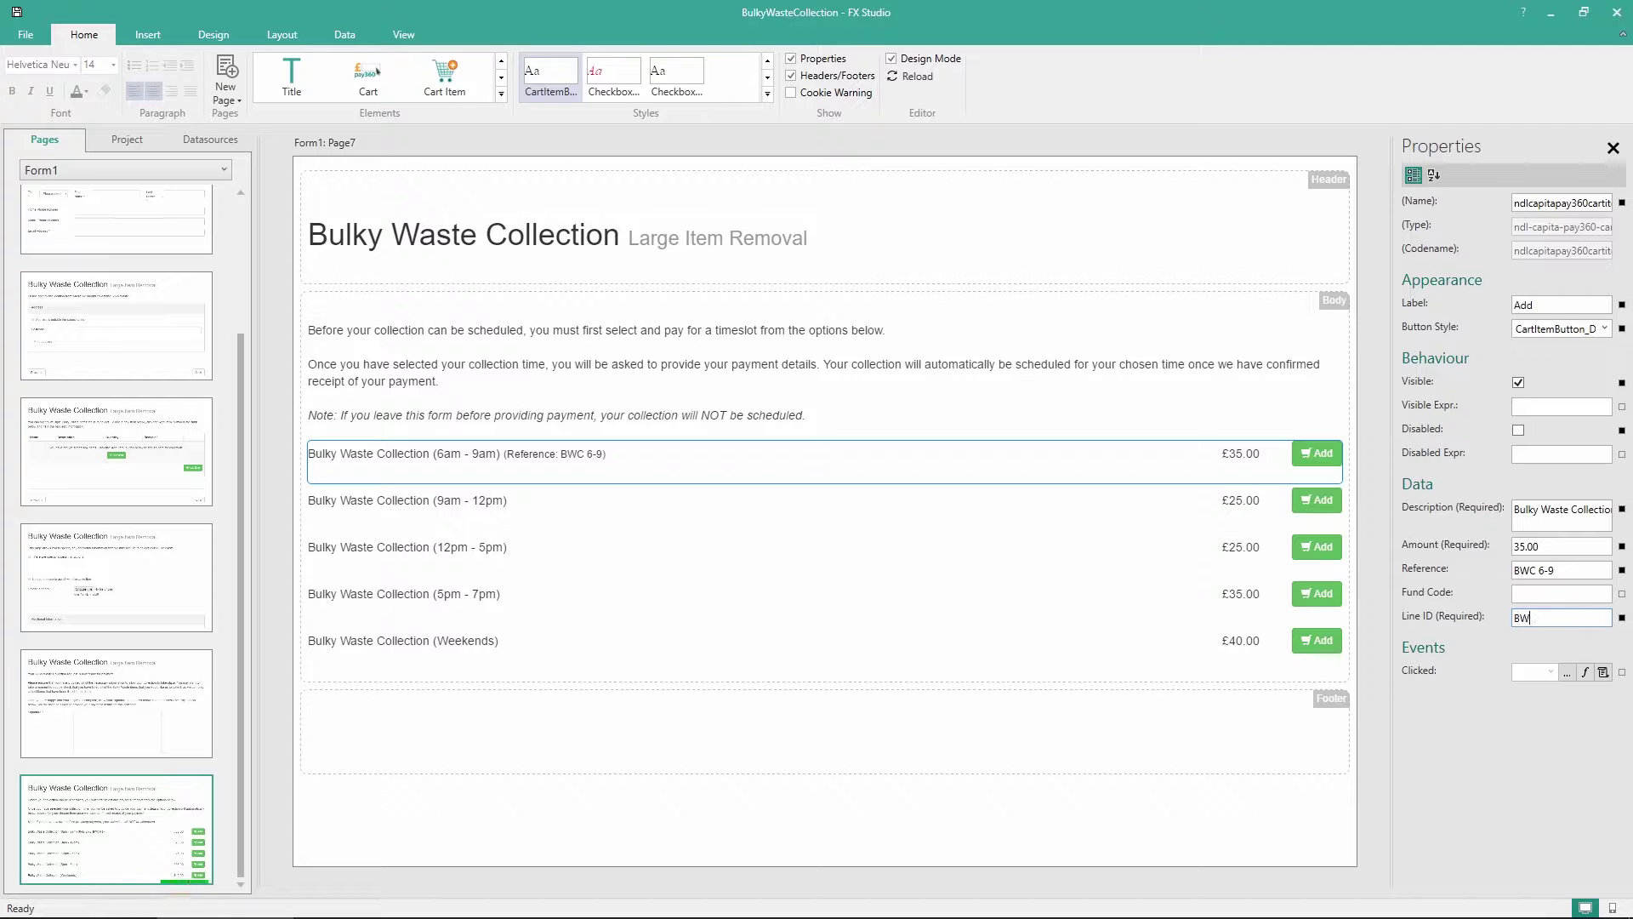
type("69")
Enter reference 'BWC 9-12' for 9am - 12pm and Line ID 'BWC125' for 12pm - 5pm
left_click(904, 519)
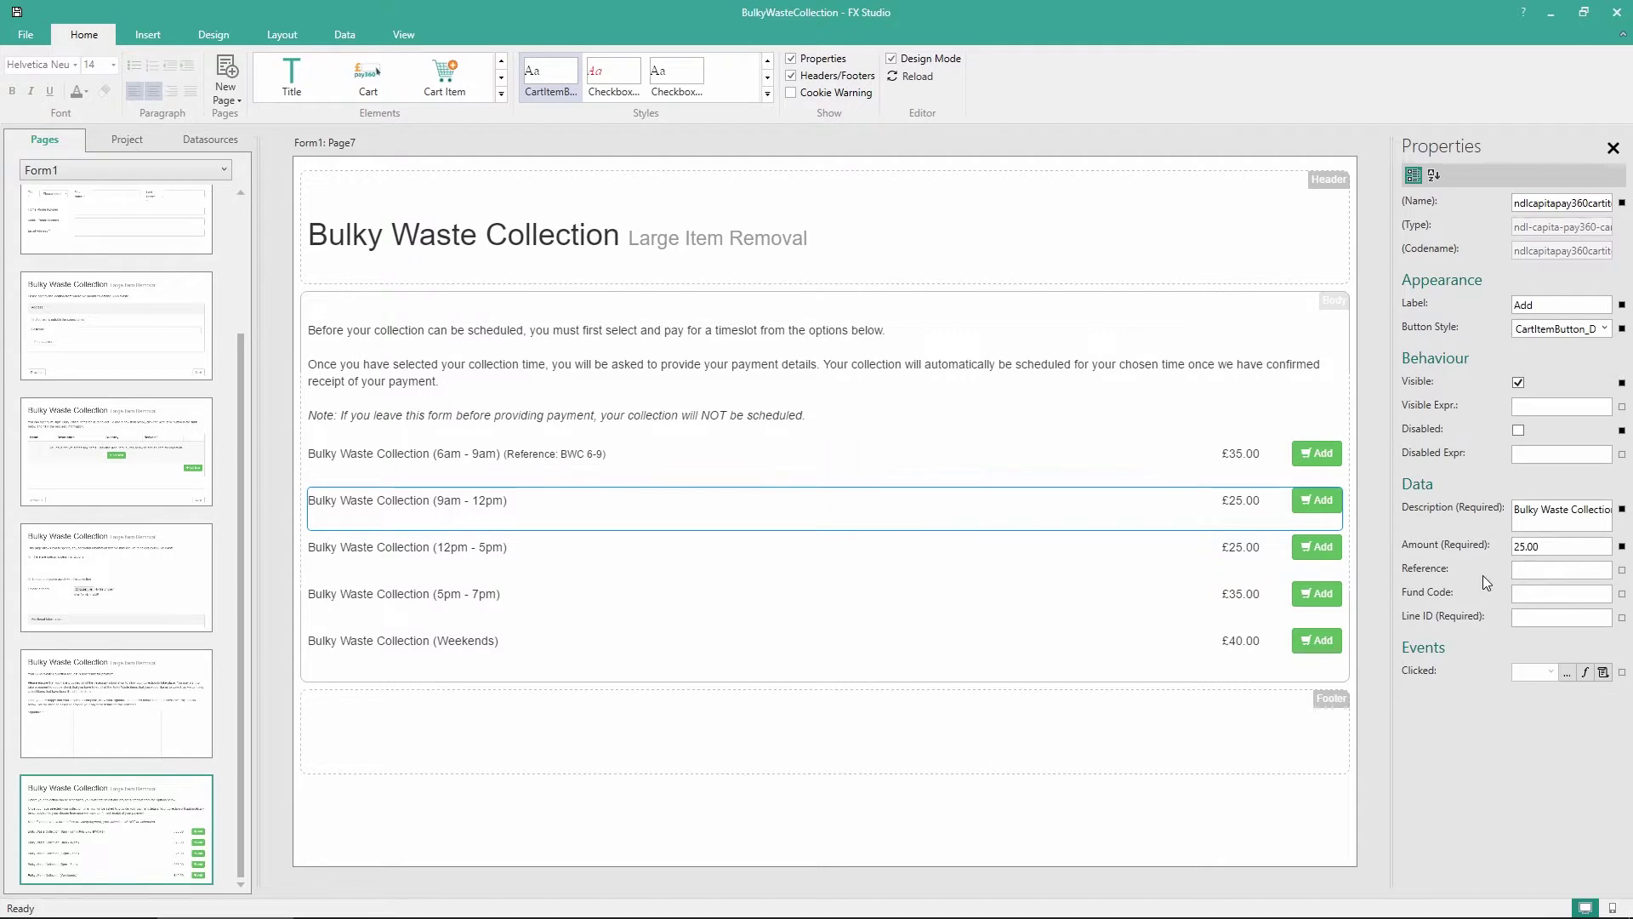
type("BWC 9")
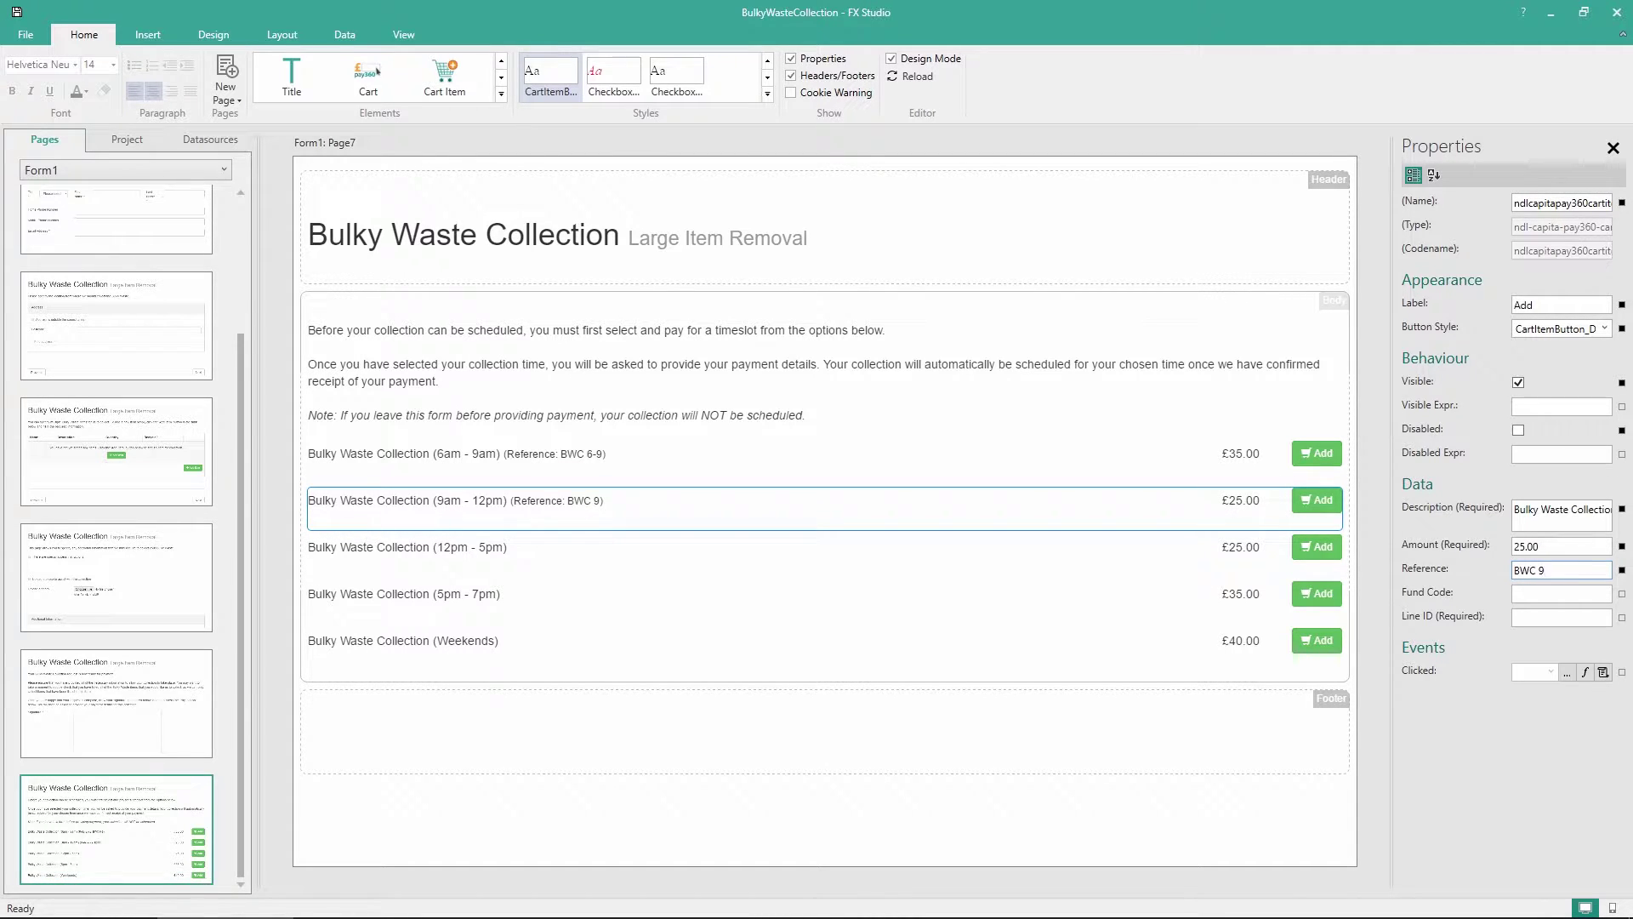
type("-12")
left_click(729, 565)
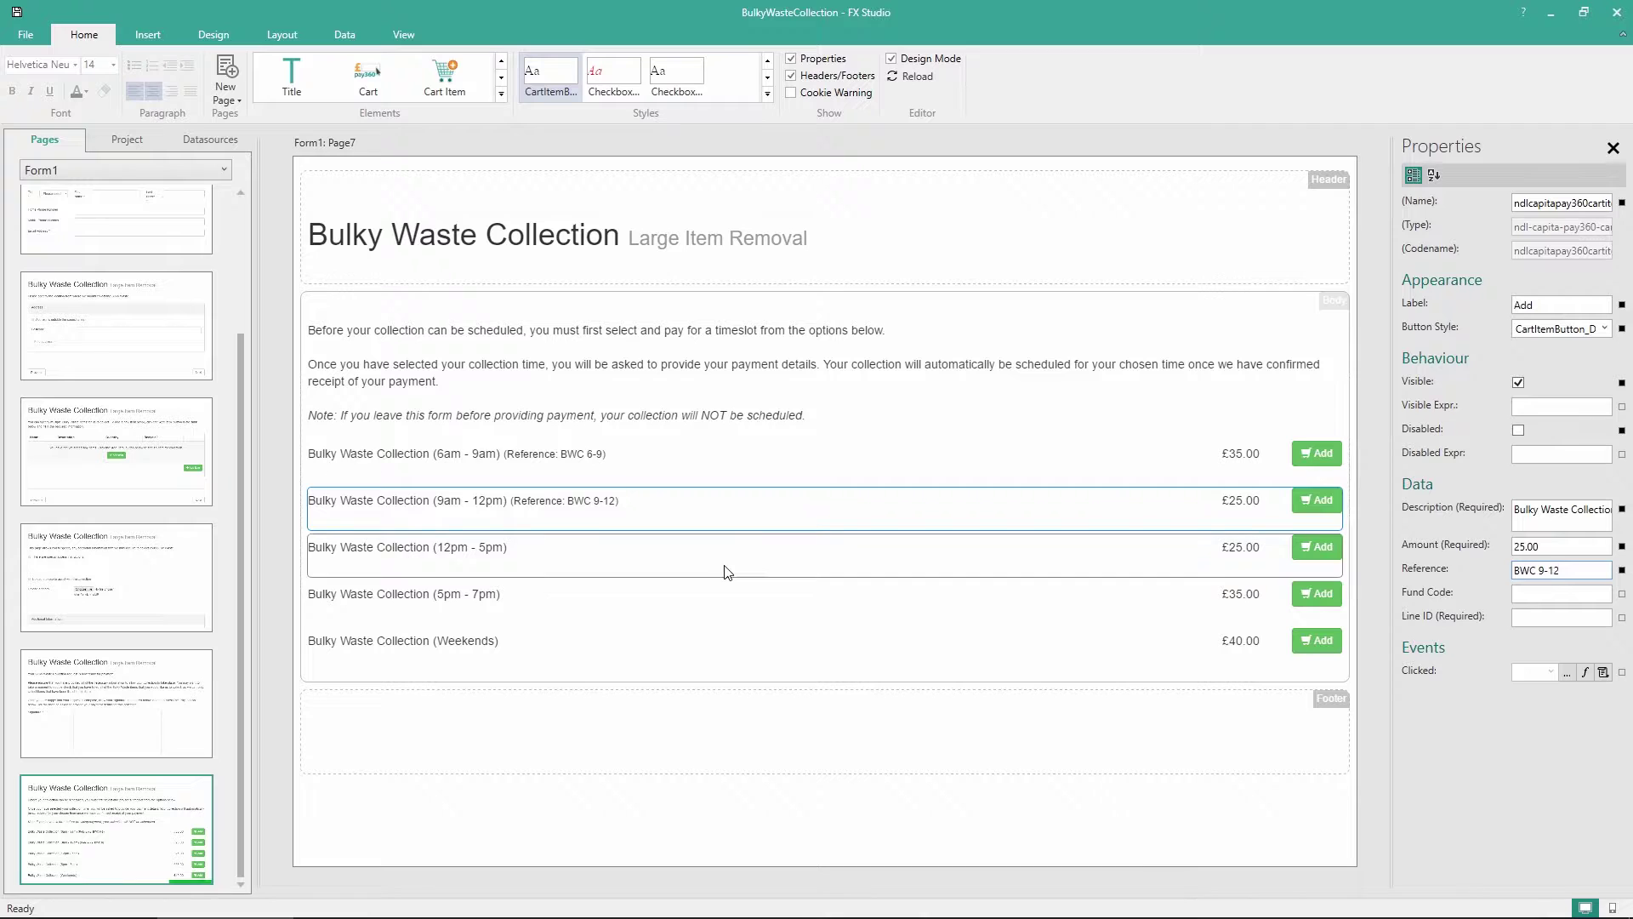
left_click(797, 524)
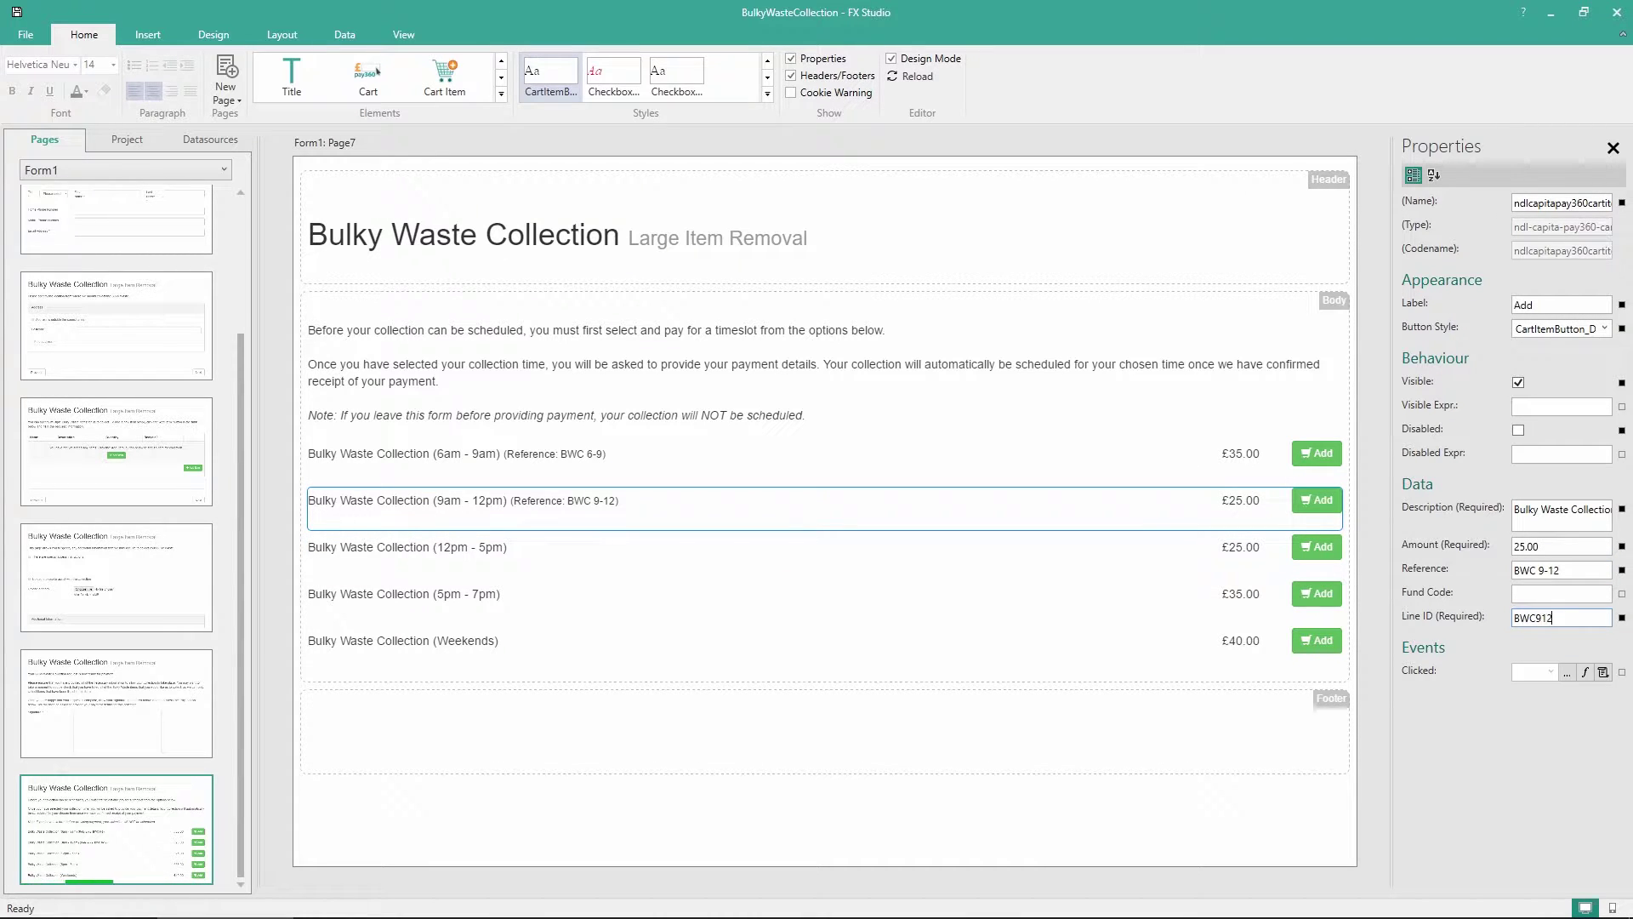
left_click(795, 542)
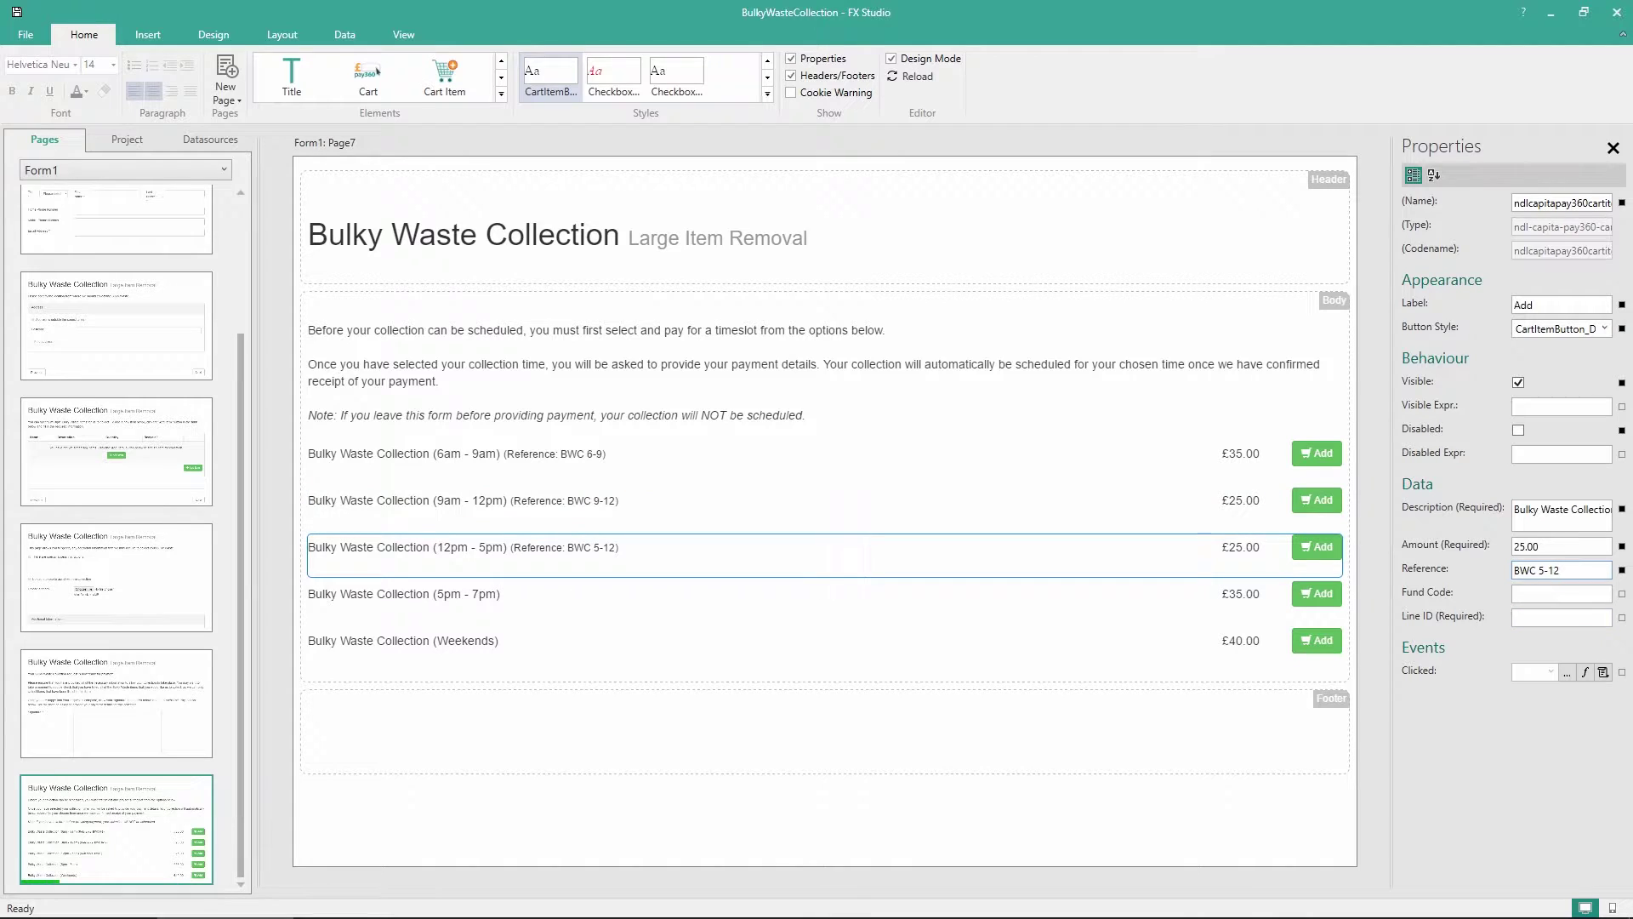
left_click(1526, 623)
type("BWC125")
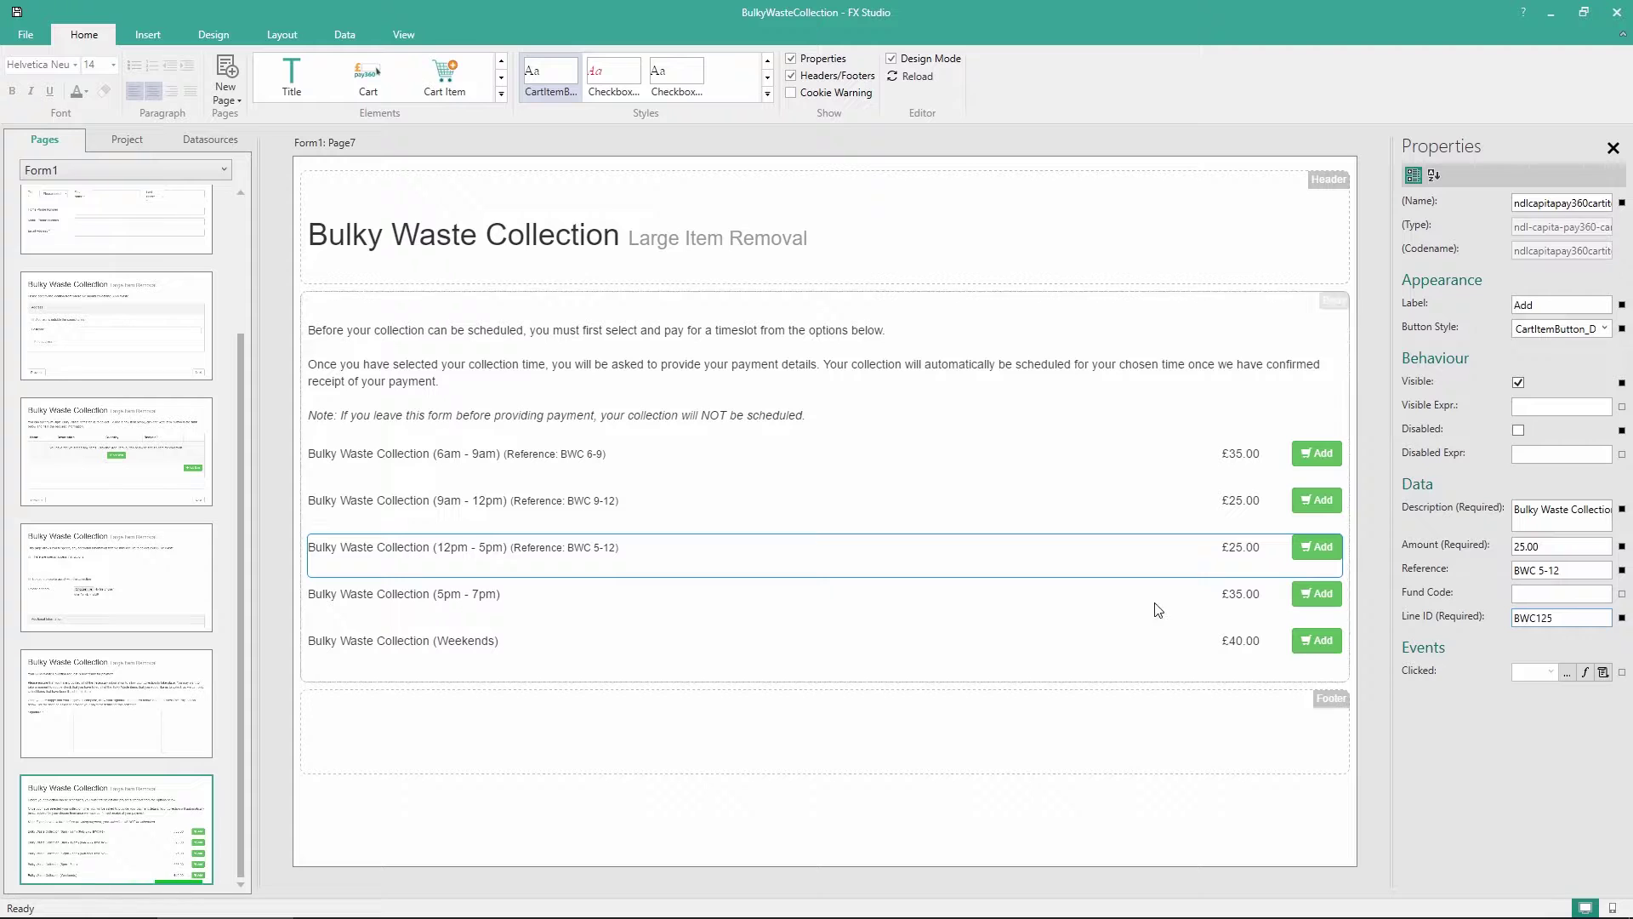
Give the Weekends slot reference 'BWC WEEKEND' and Line ID 'BWCWEEKEND'
left_click(1025, 611)
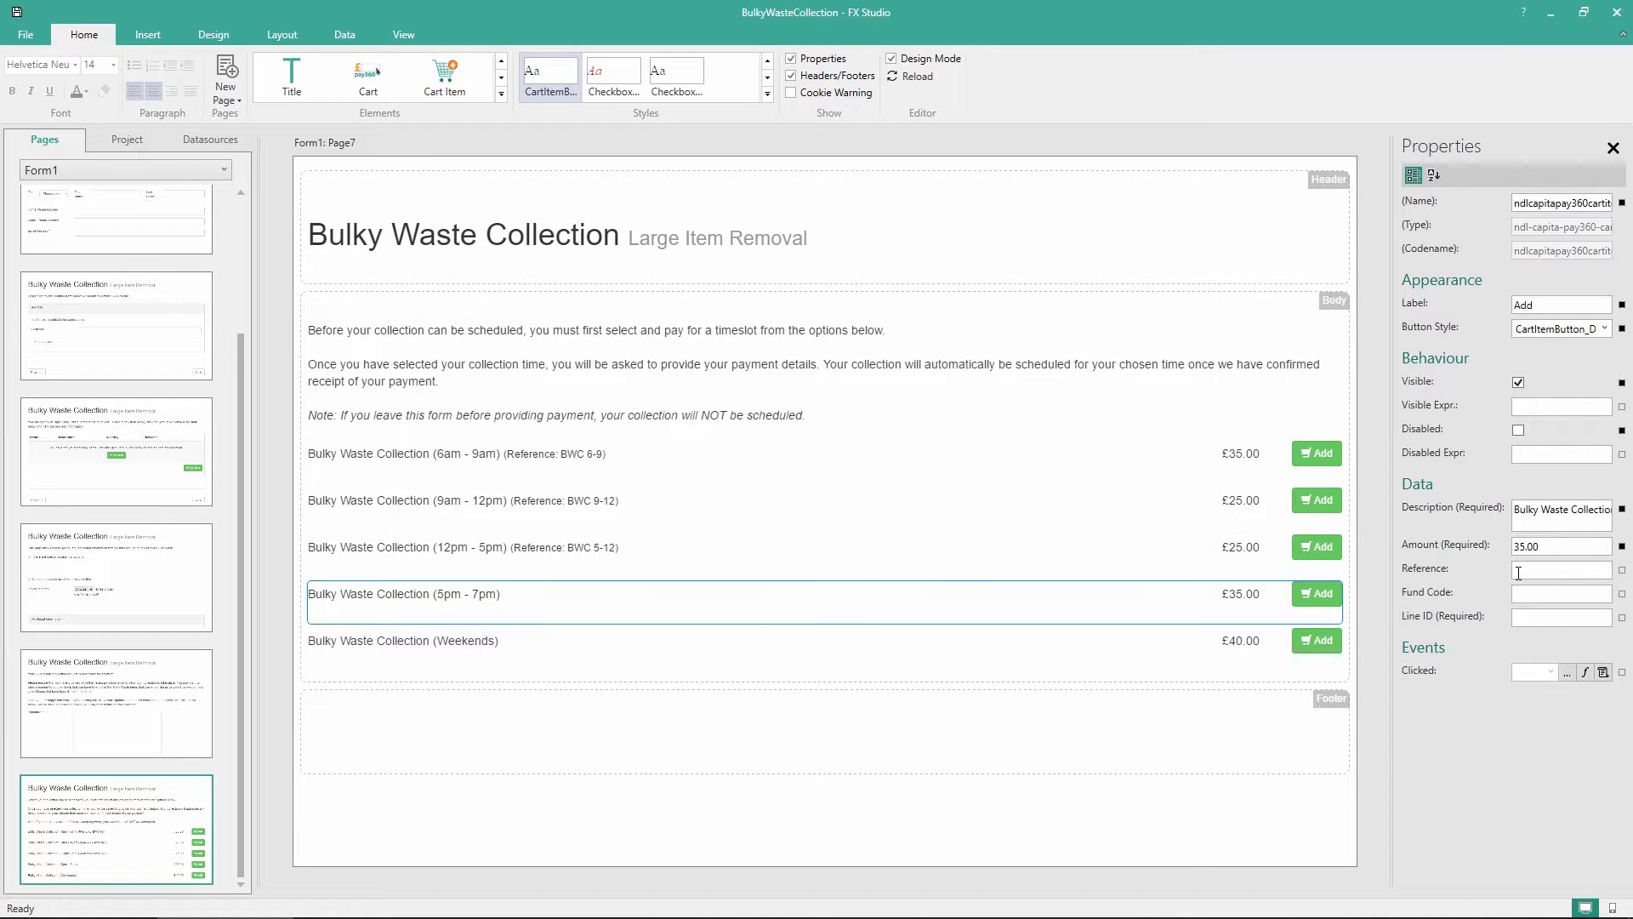
left_click(903, 657)
left_click(1553, 570)
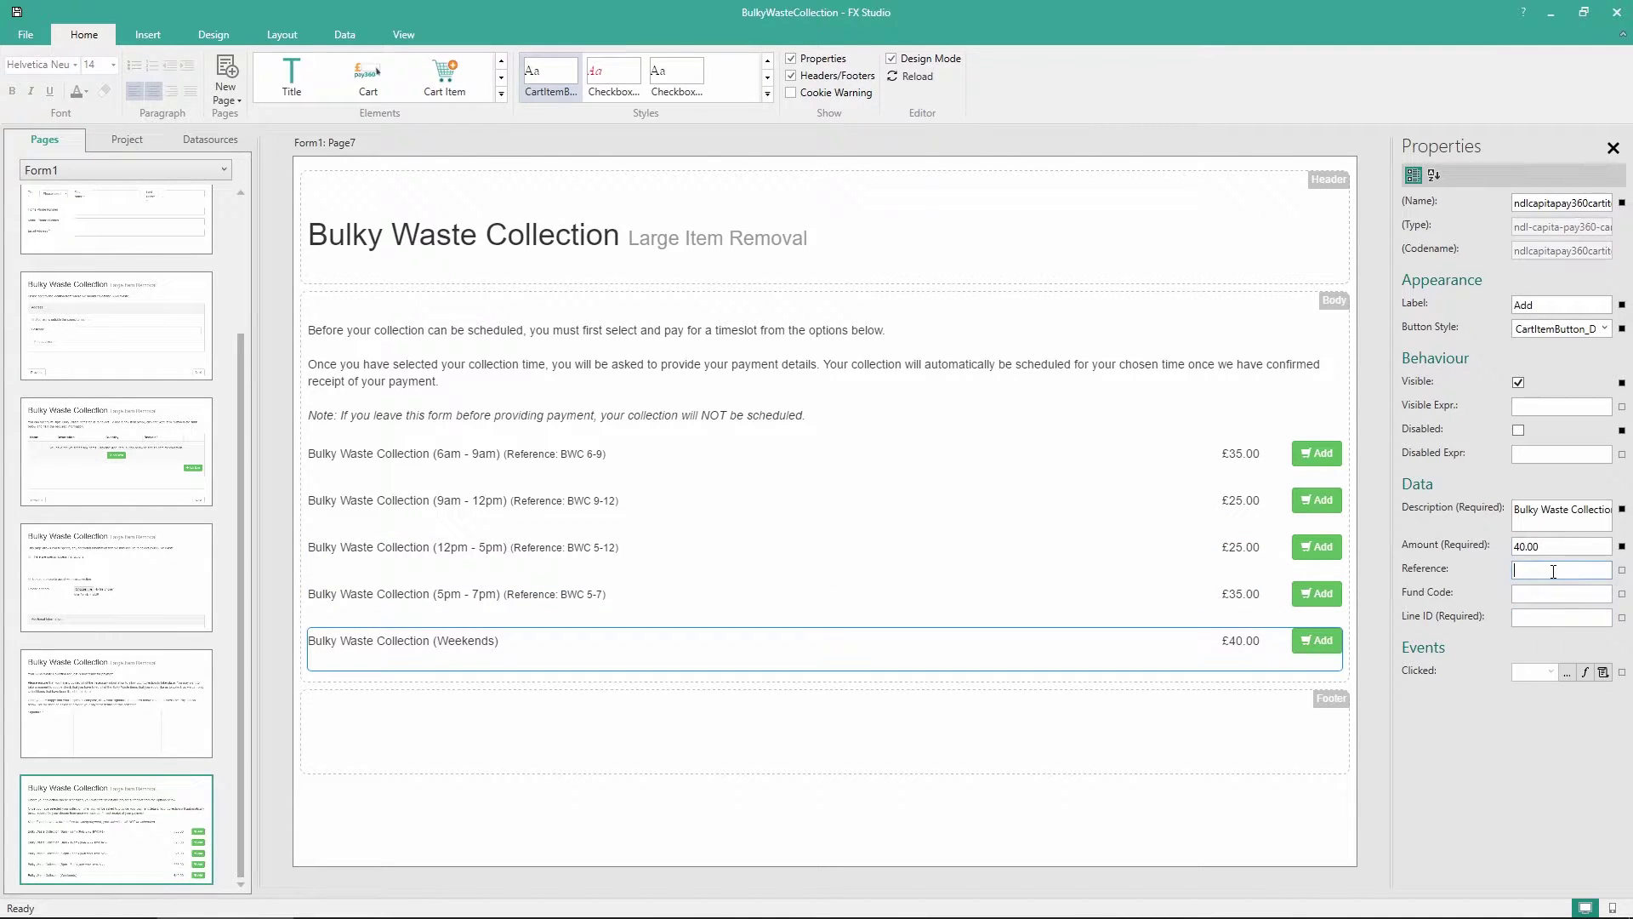
type("BWC WEEKEND")
left_click(1555, 616)
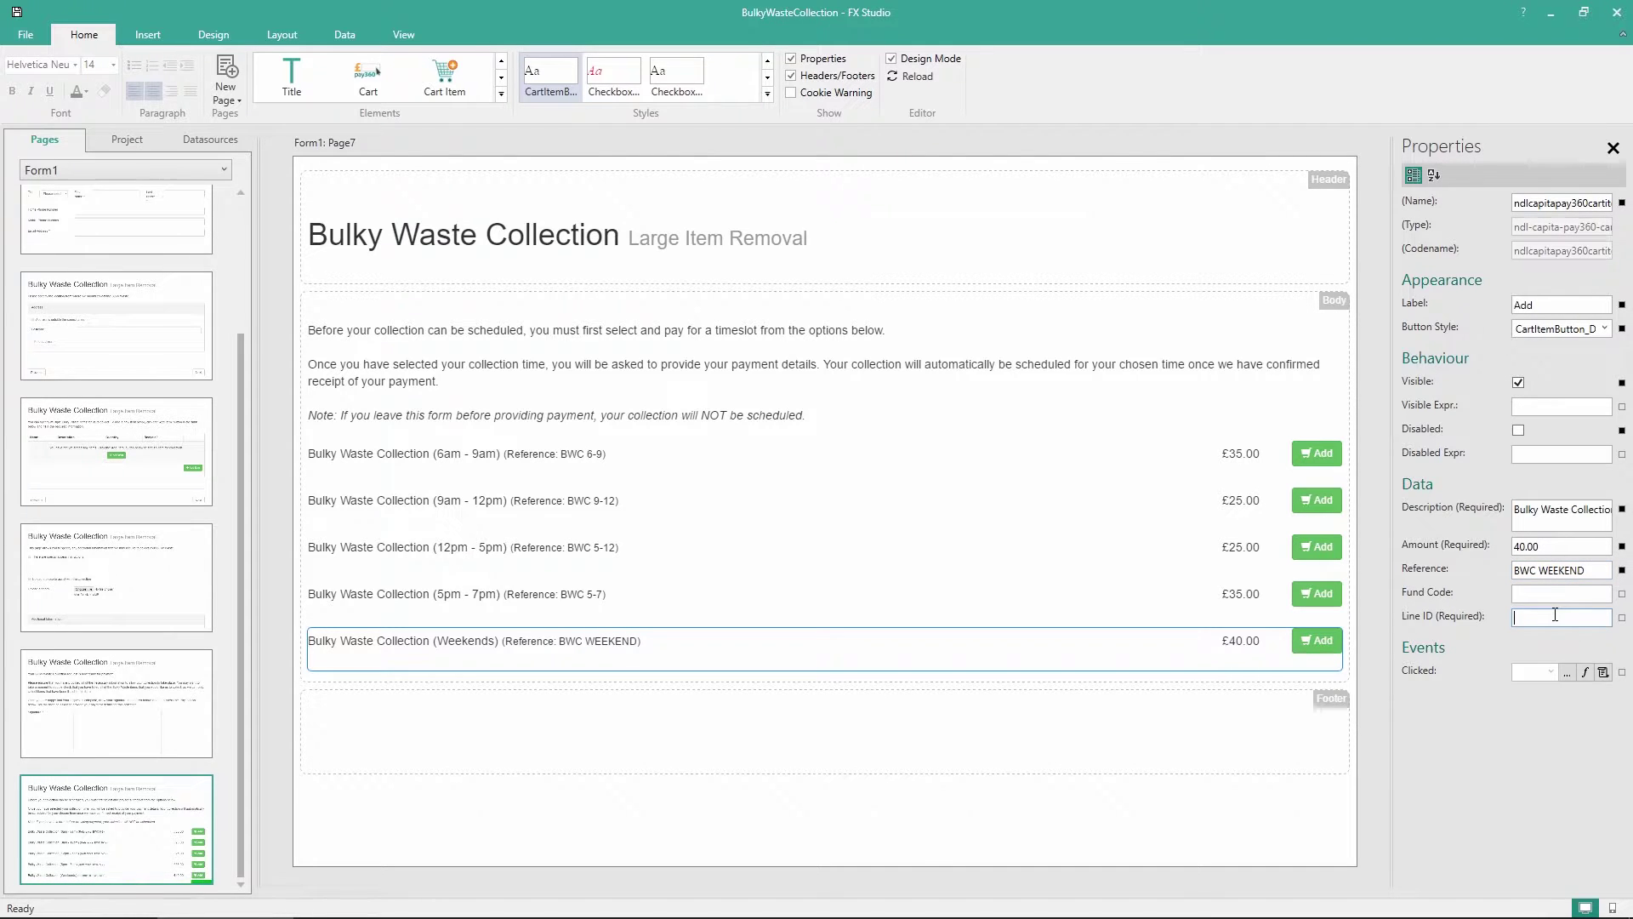
type("BWCWEEKEND")
Review the payment details of the 5pm - 7pm through 6am - 9am slots
left_click(745, 616)
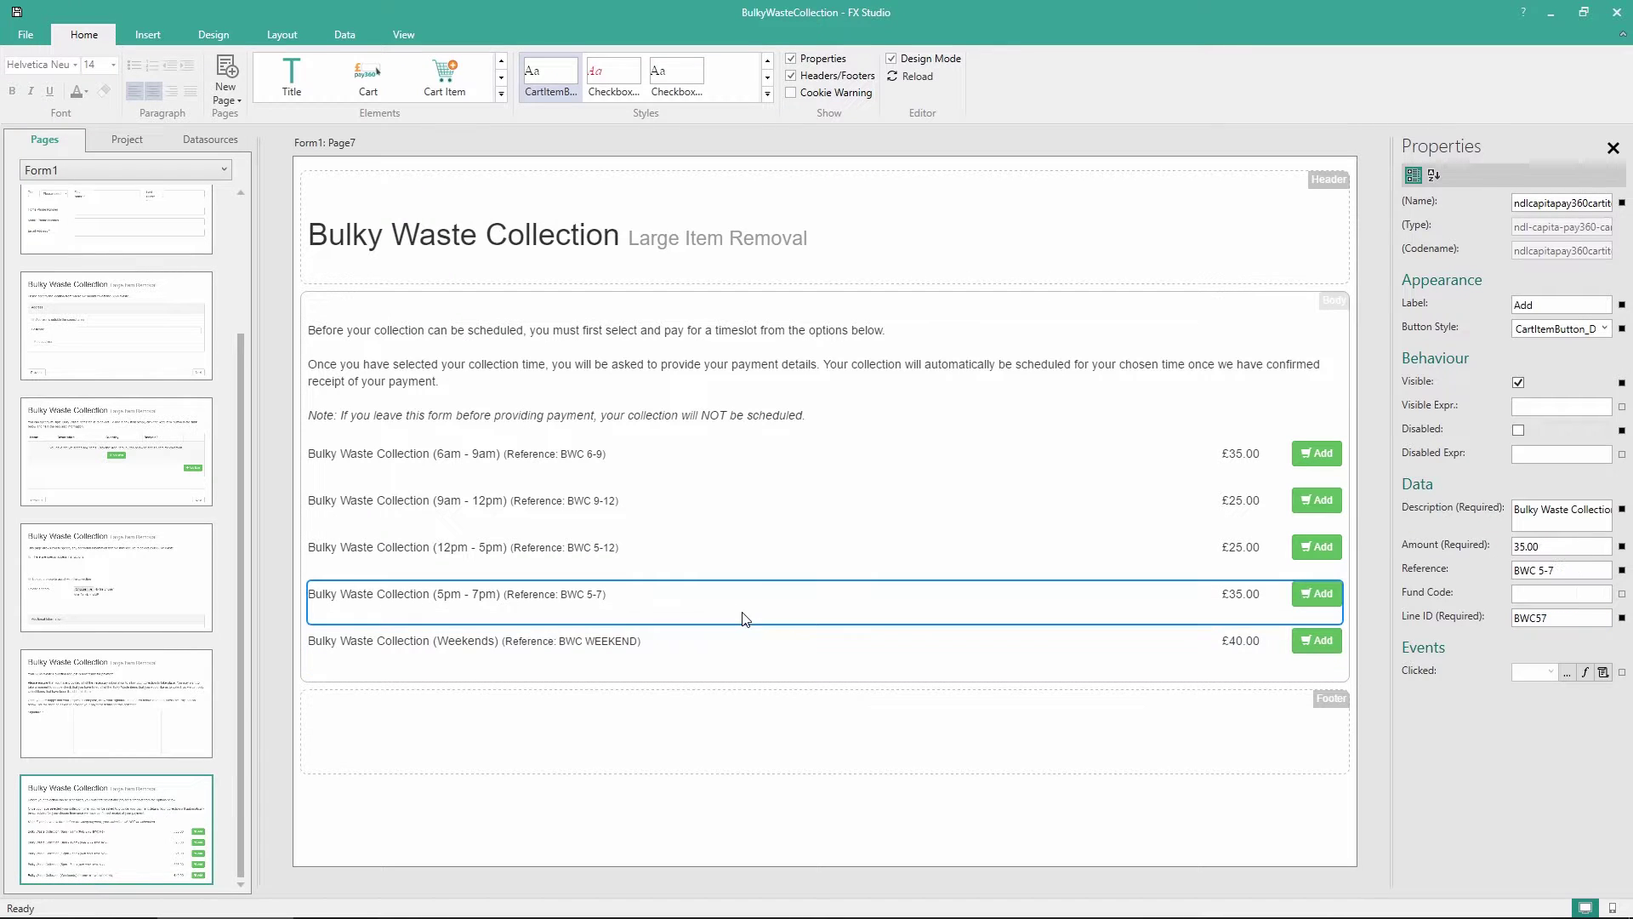
left_click(769, 569)
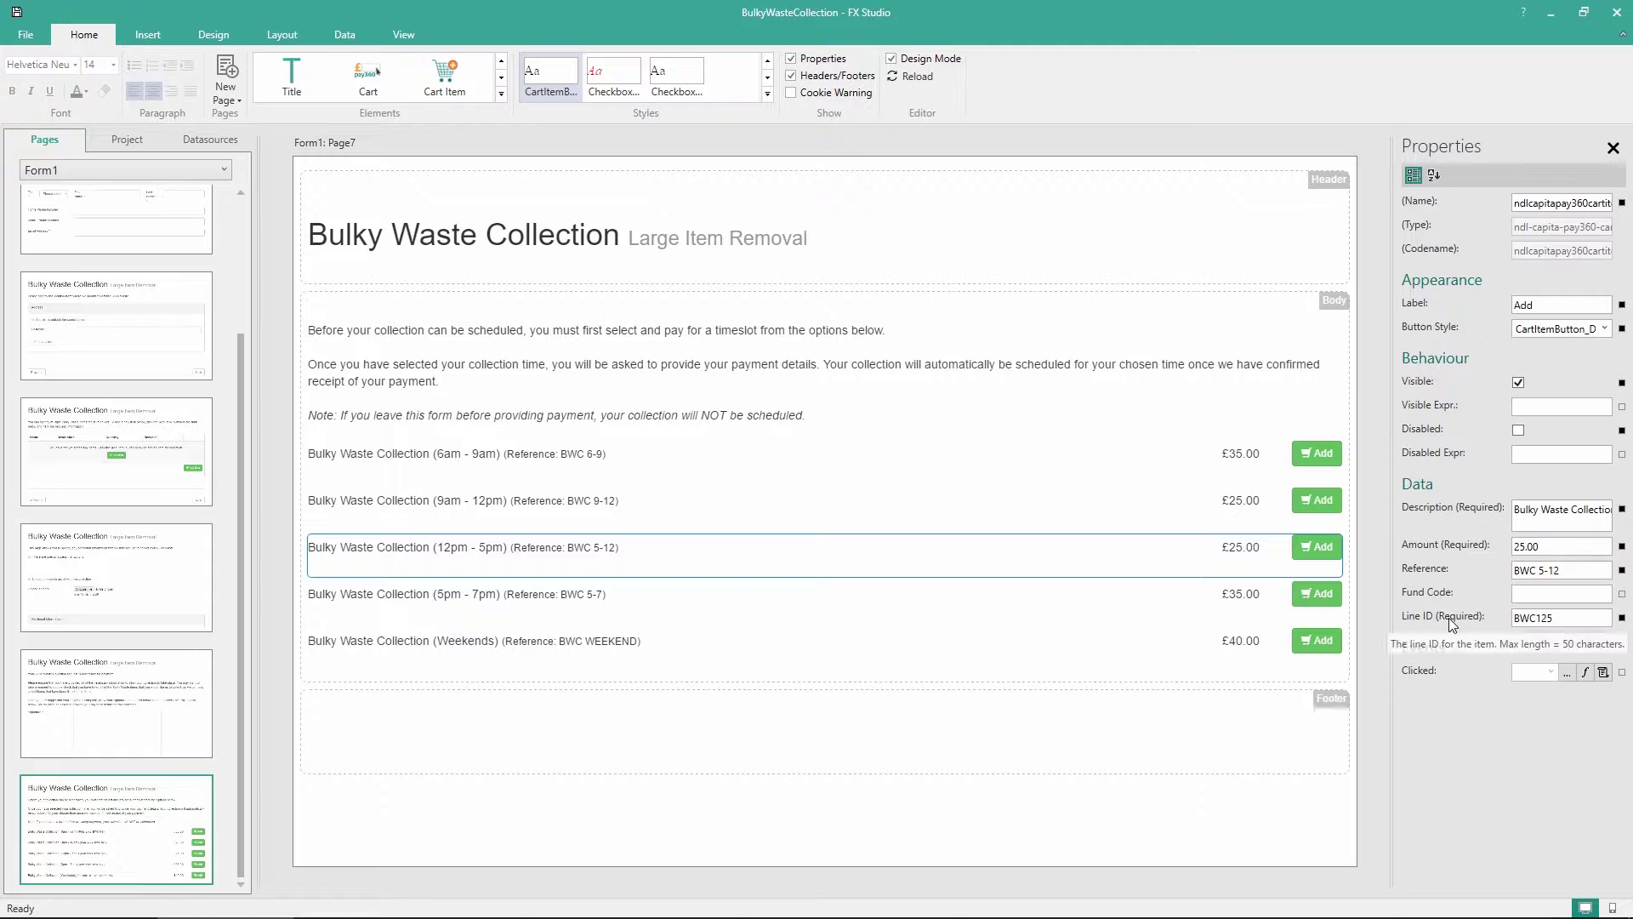
left_click(860, 522)
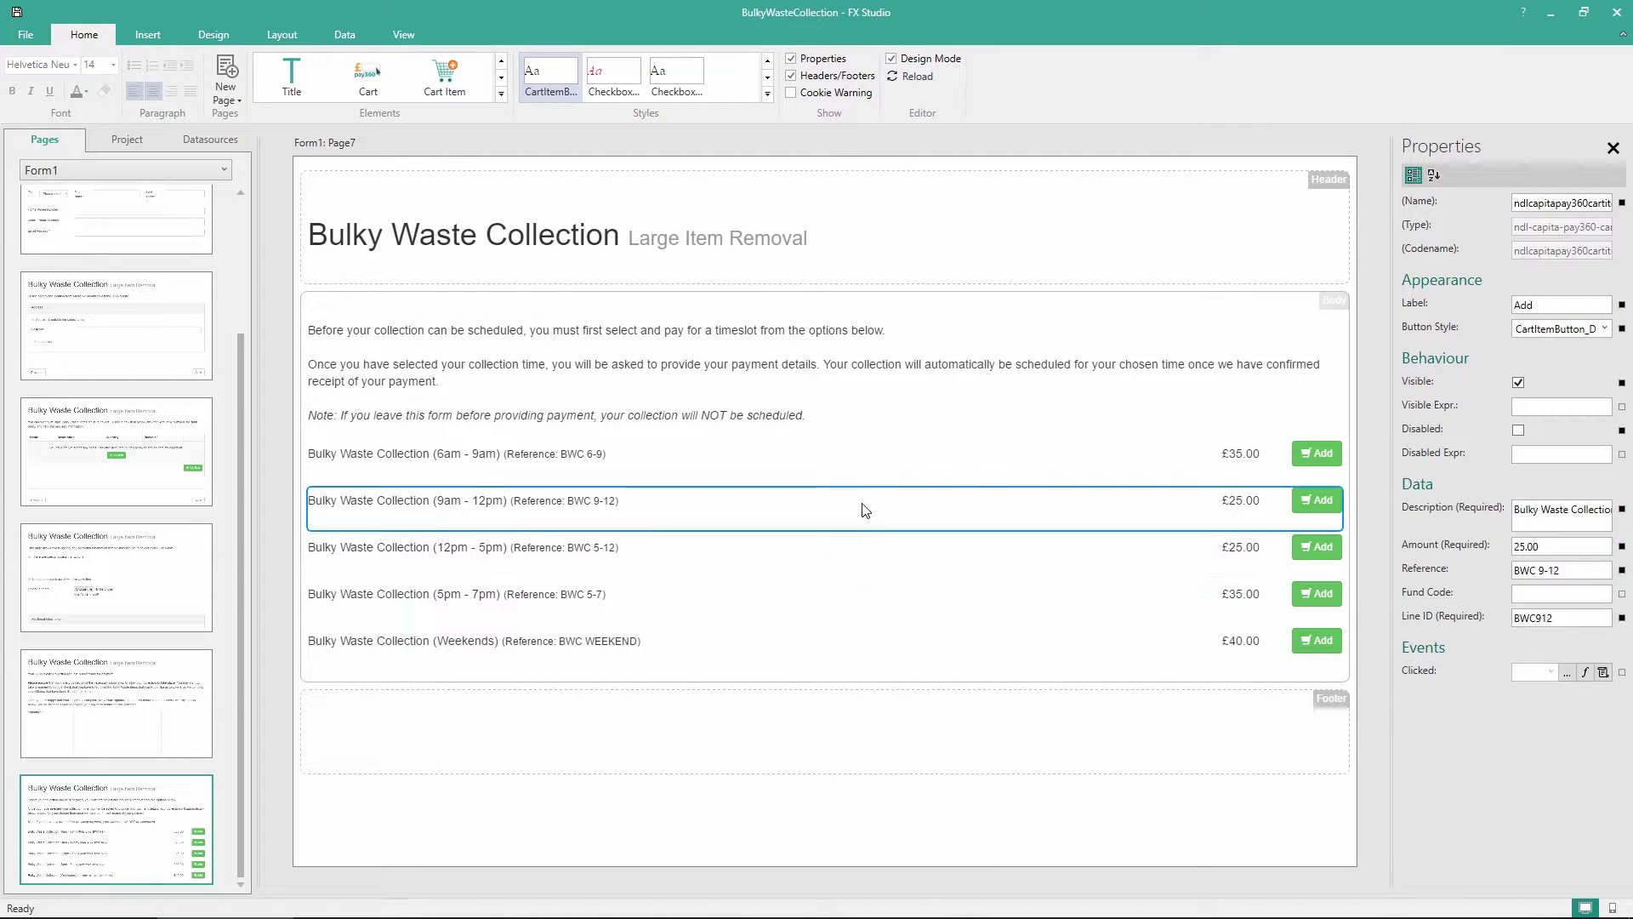
left_click(865, 462)
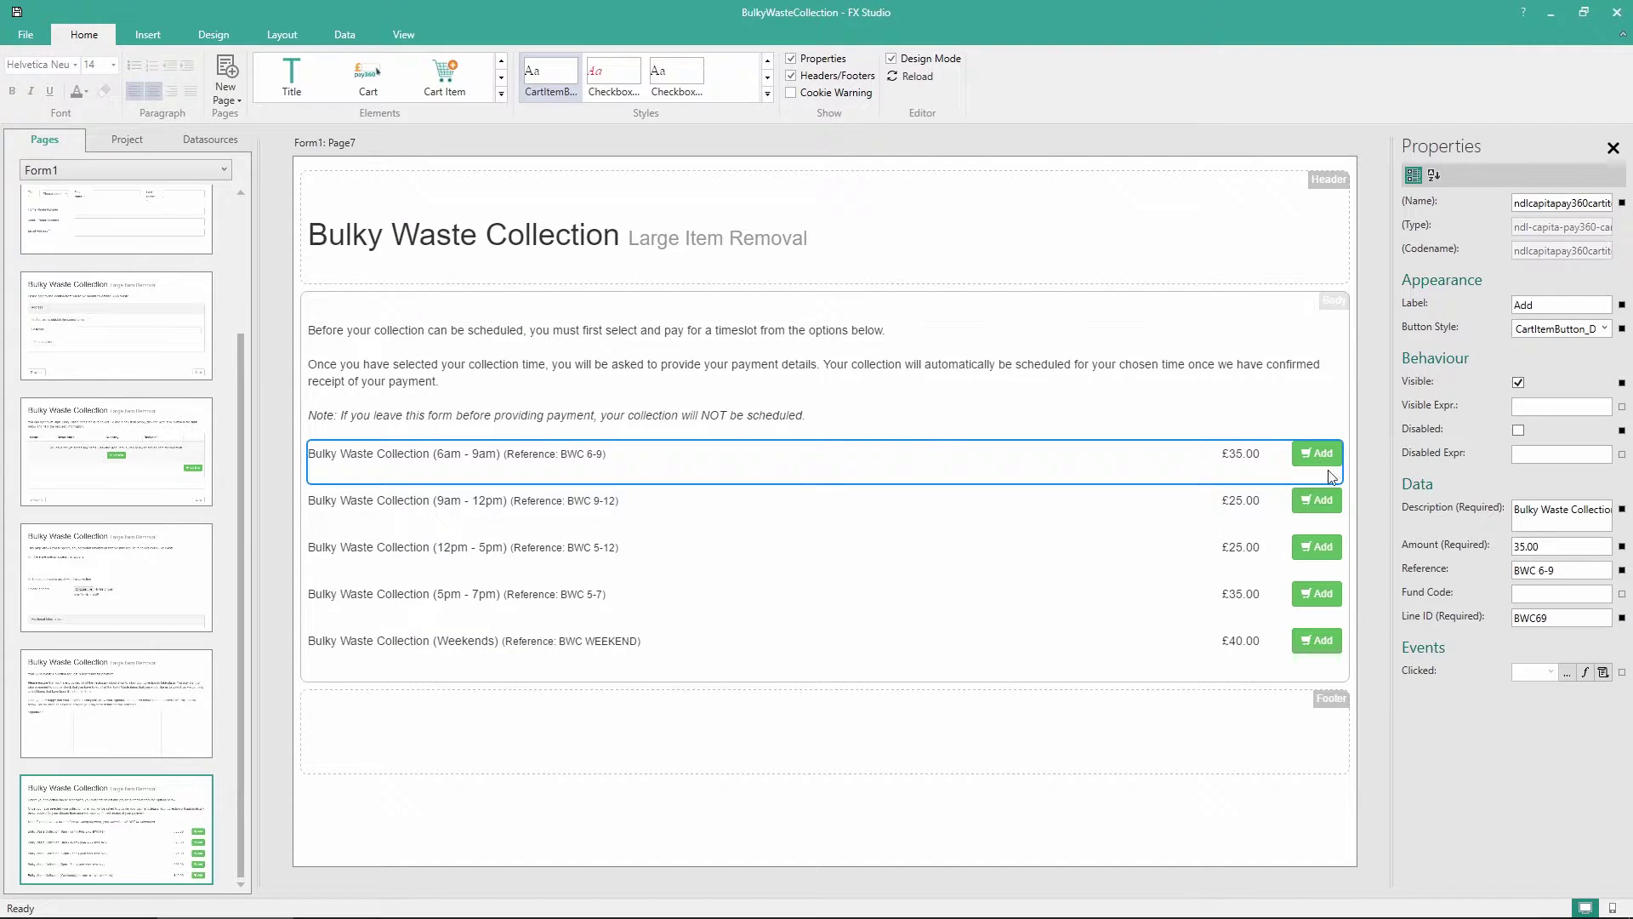
Set the 6am - 9am, 9am - 12pm and 12pm - 5pm Add buttons to move to the next page
left_click(1585, 672)
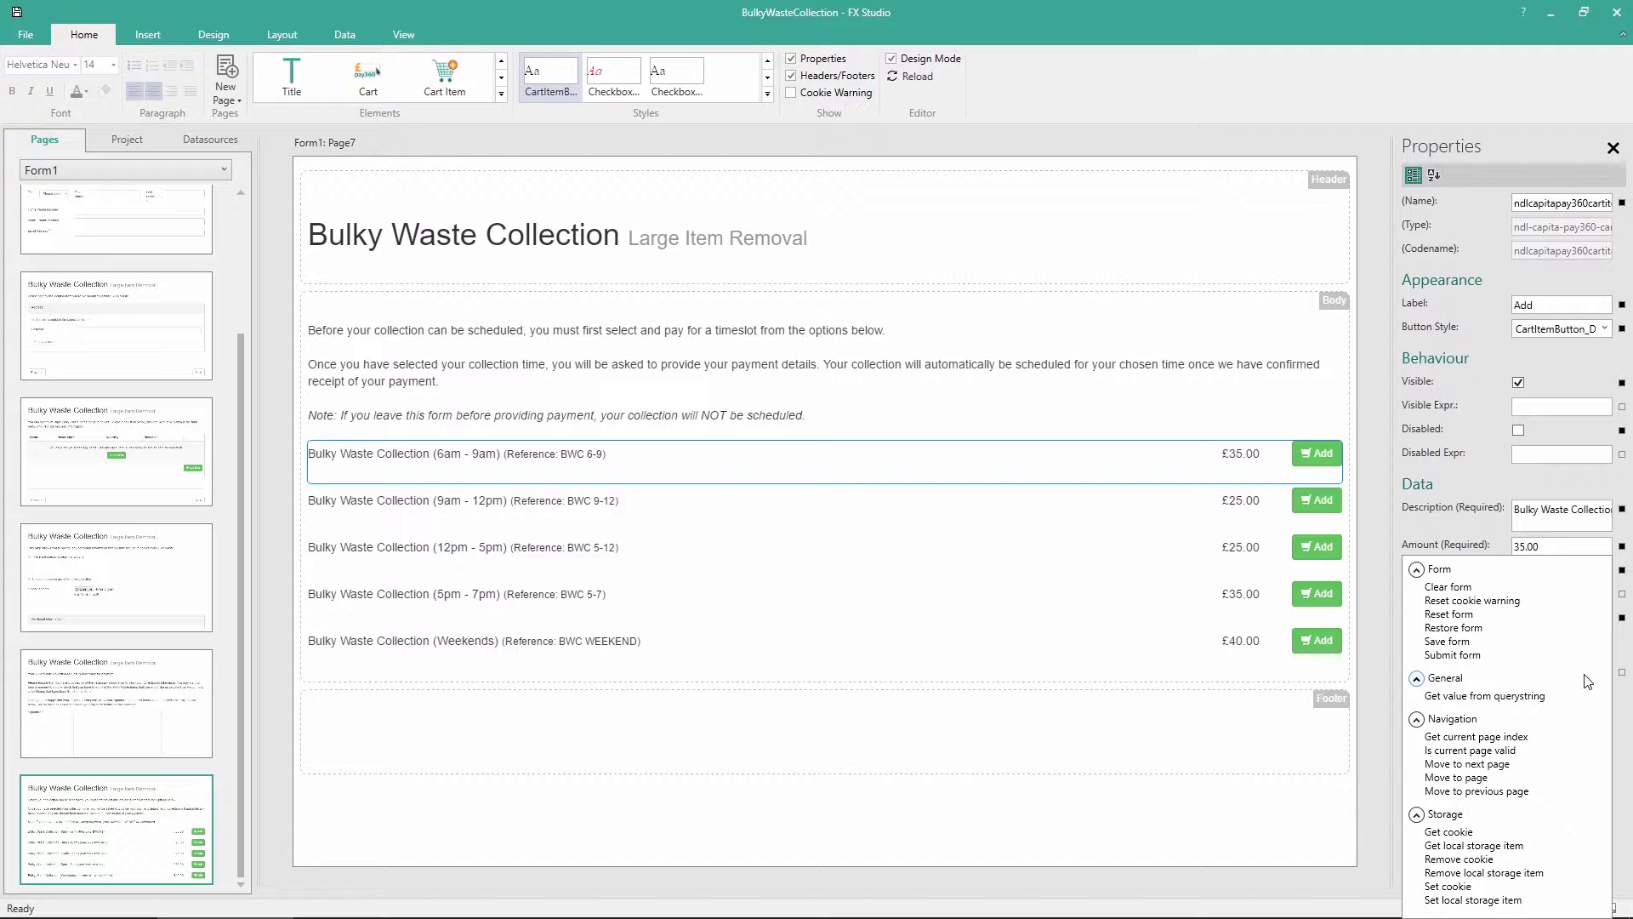
left_click(1482, 765)
left_click(1212, 521)
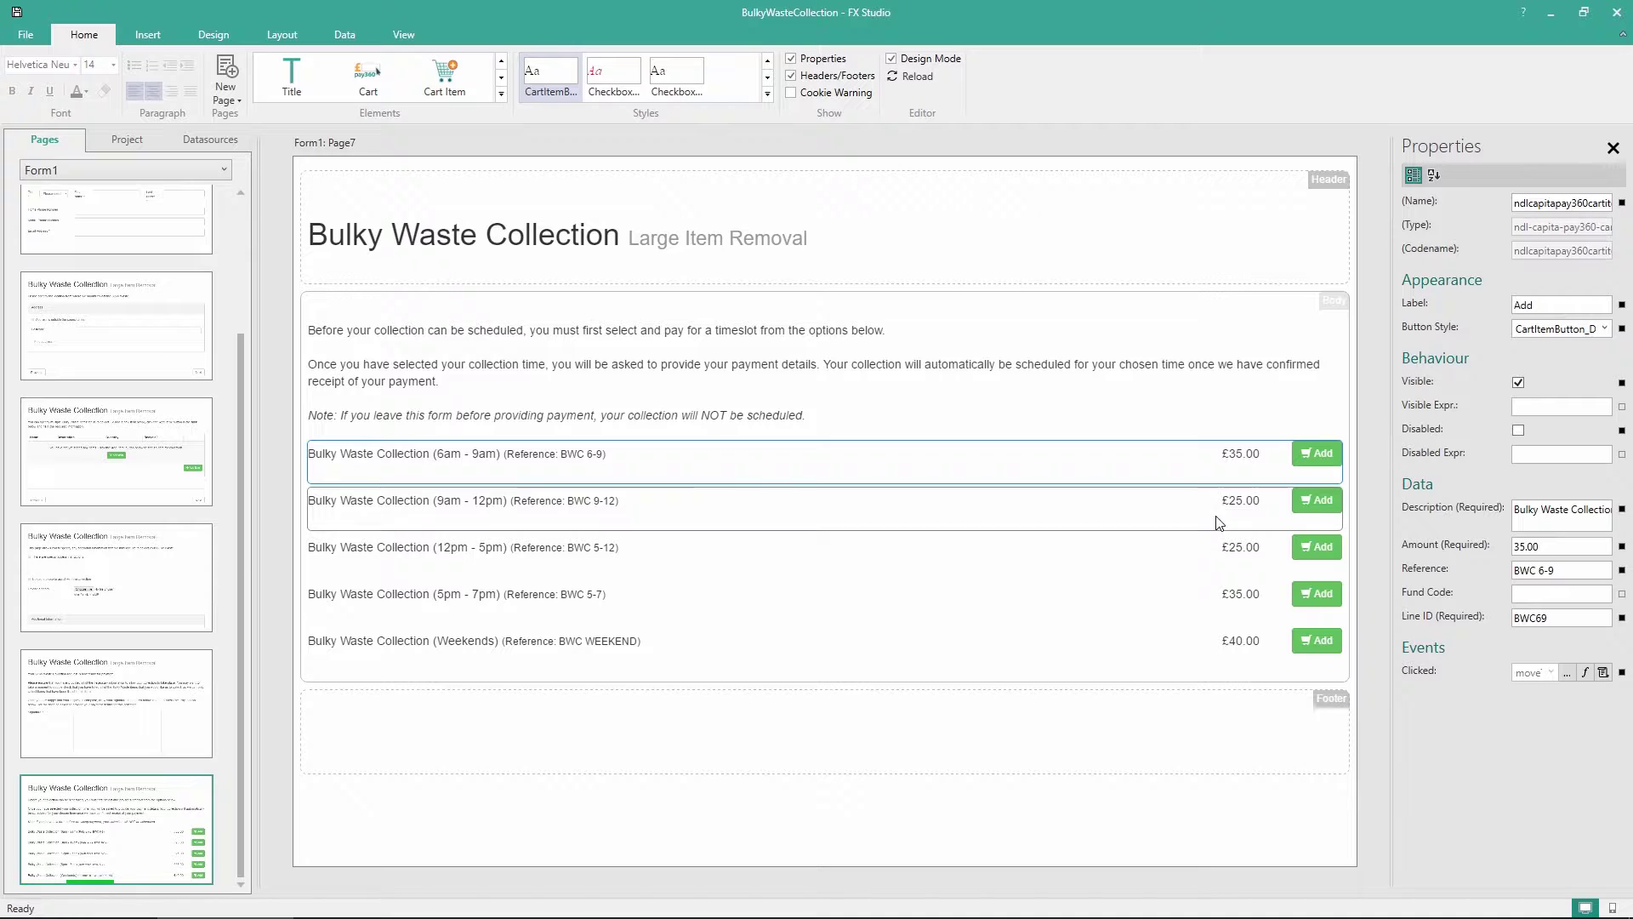
left_click(1586, 672)
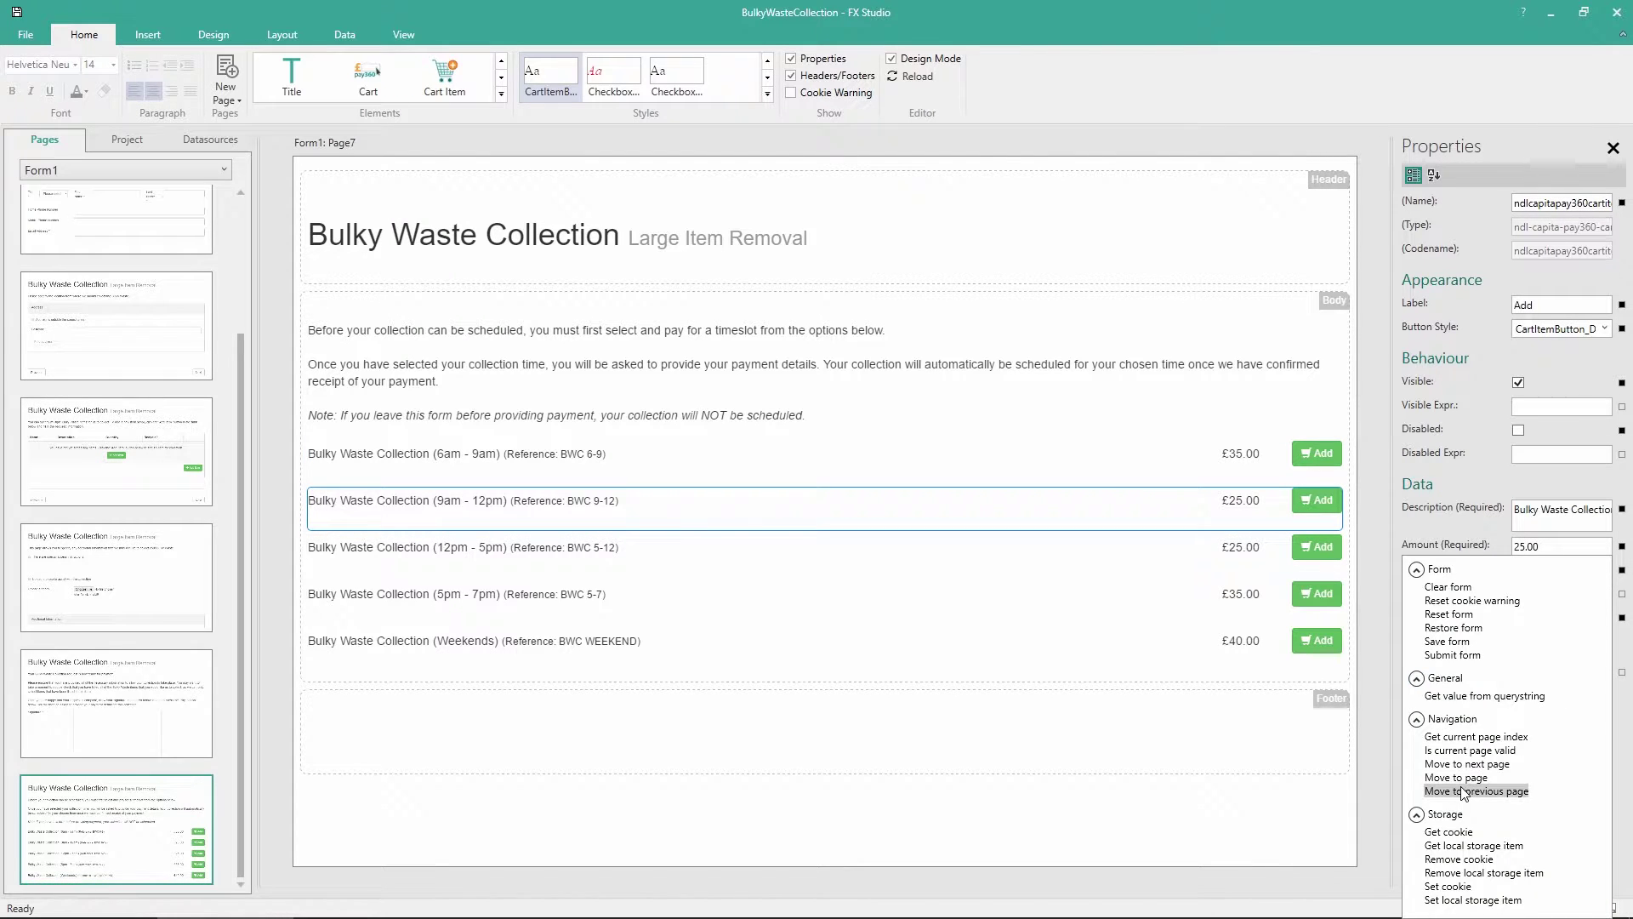
left_click(1472, 766)
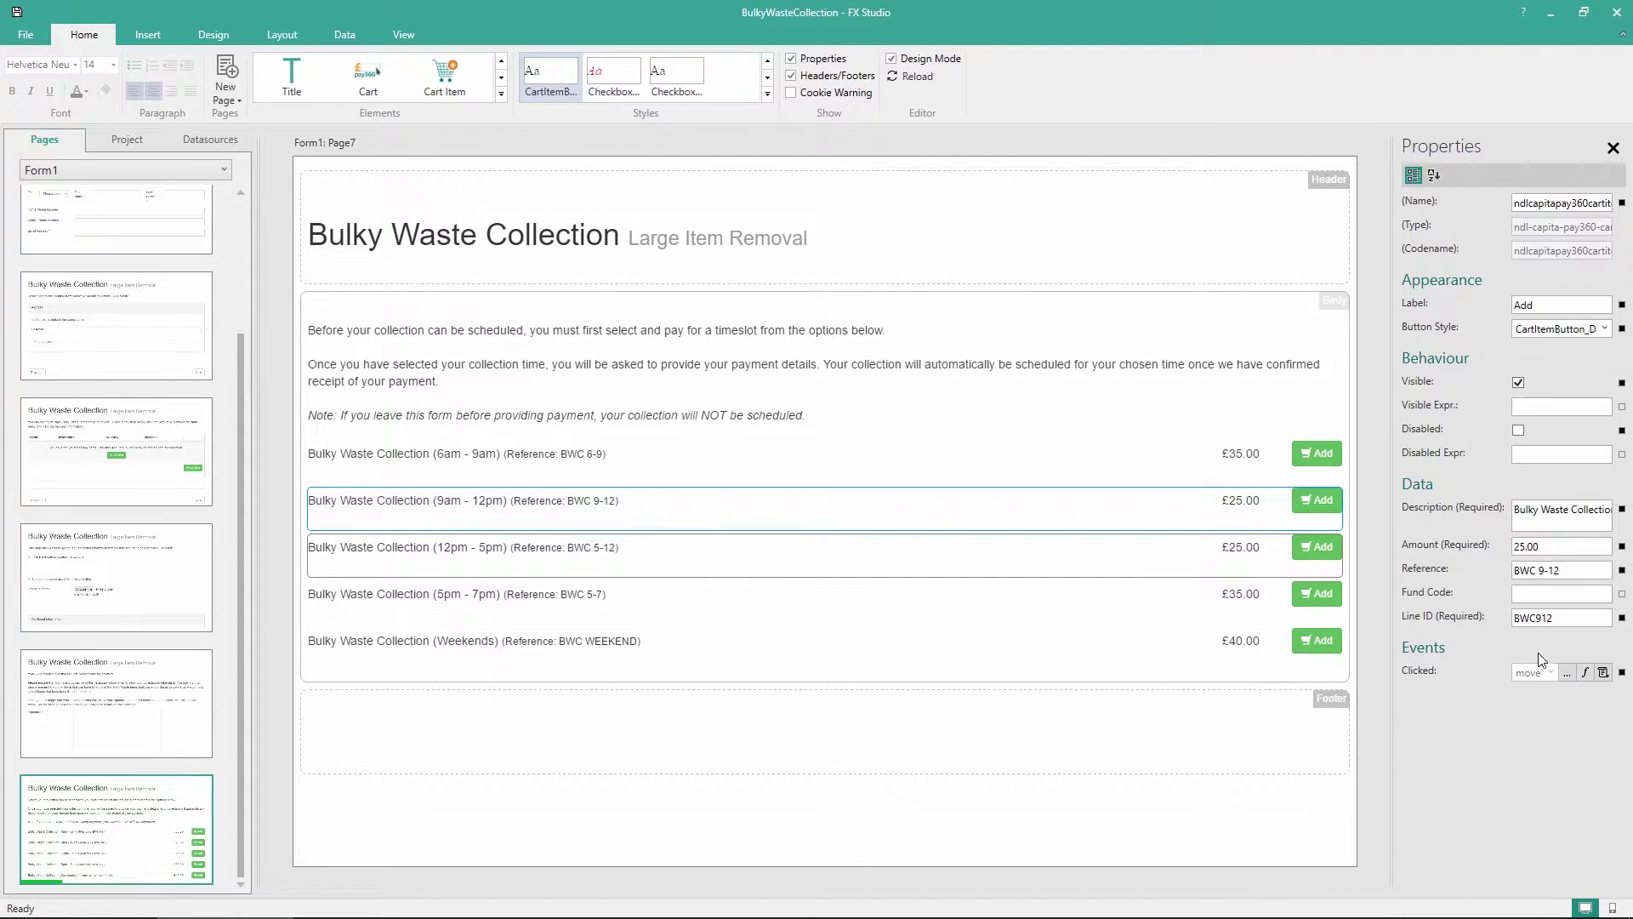
left_click(1586, 672)
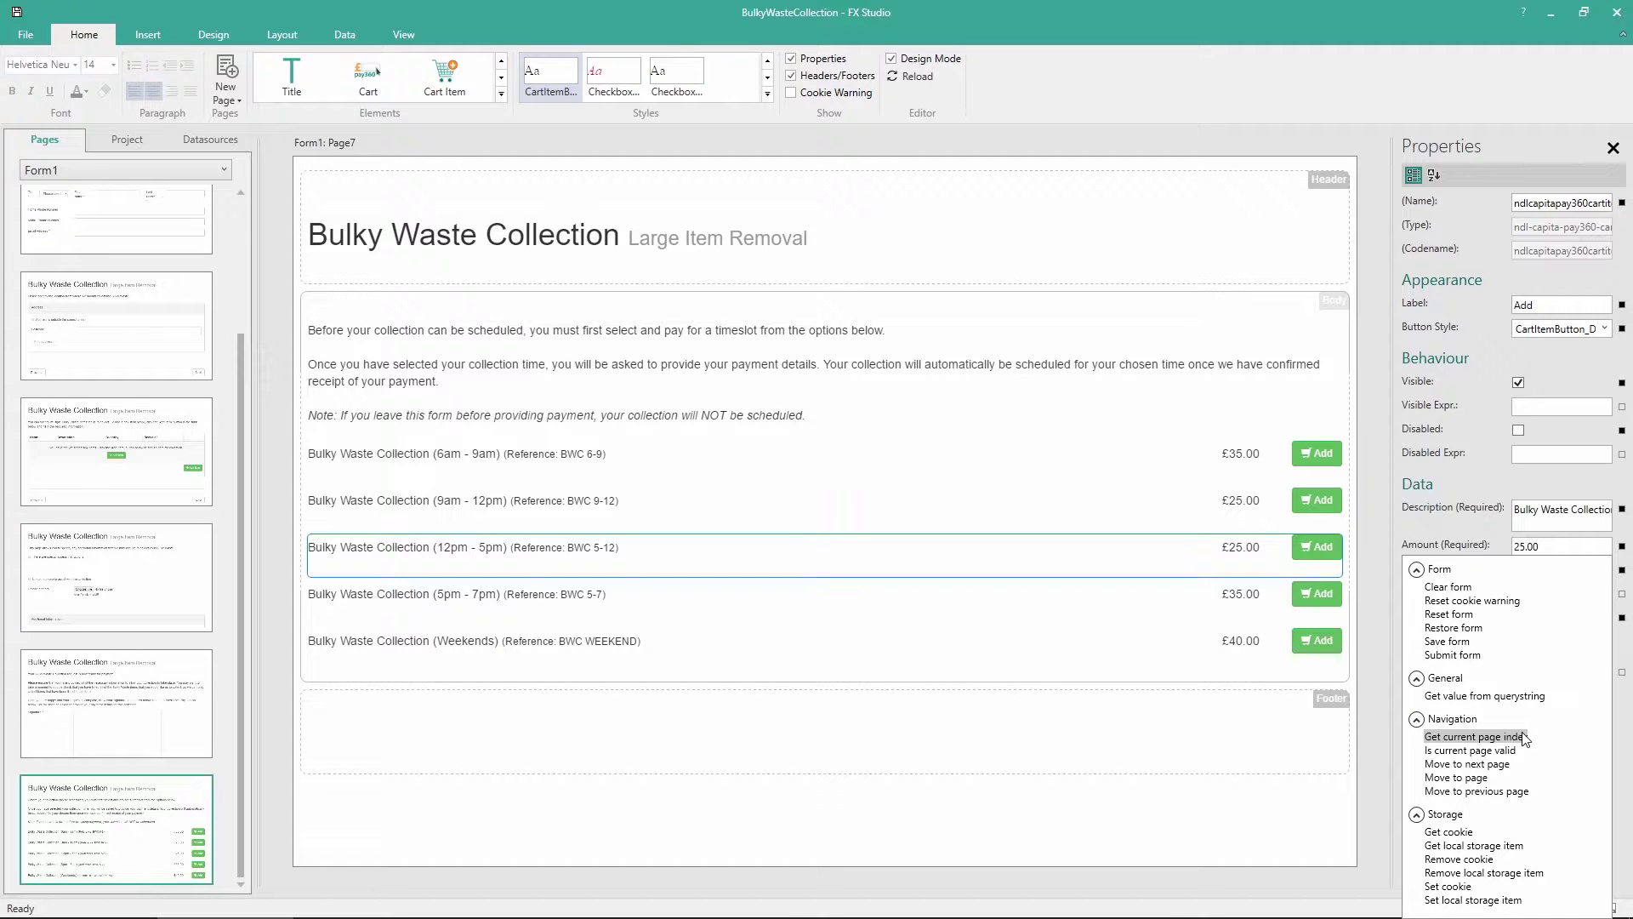
left_click(1491, 763)
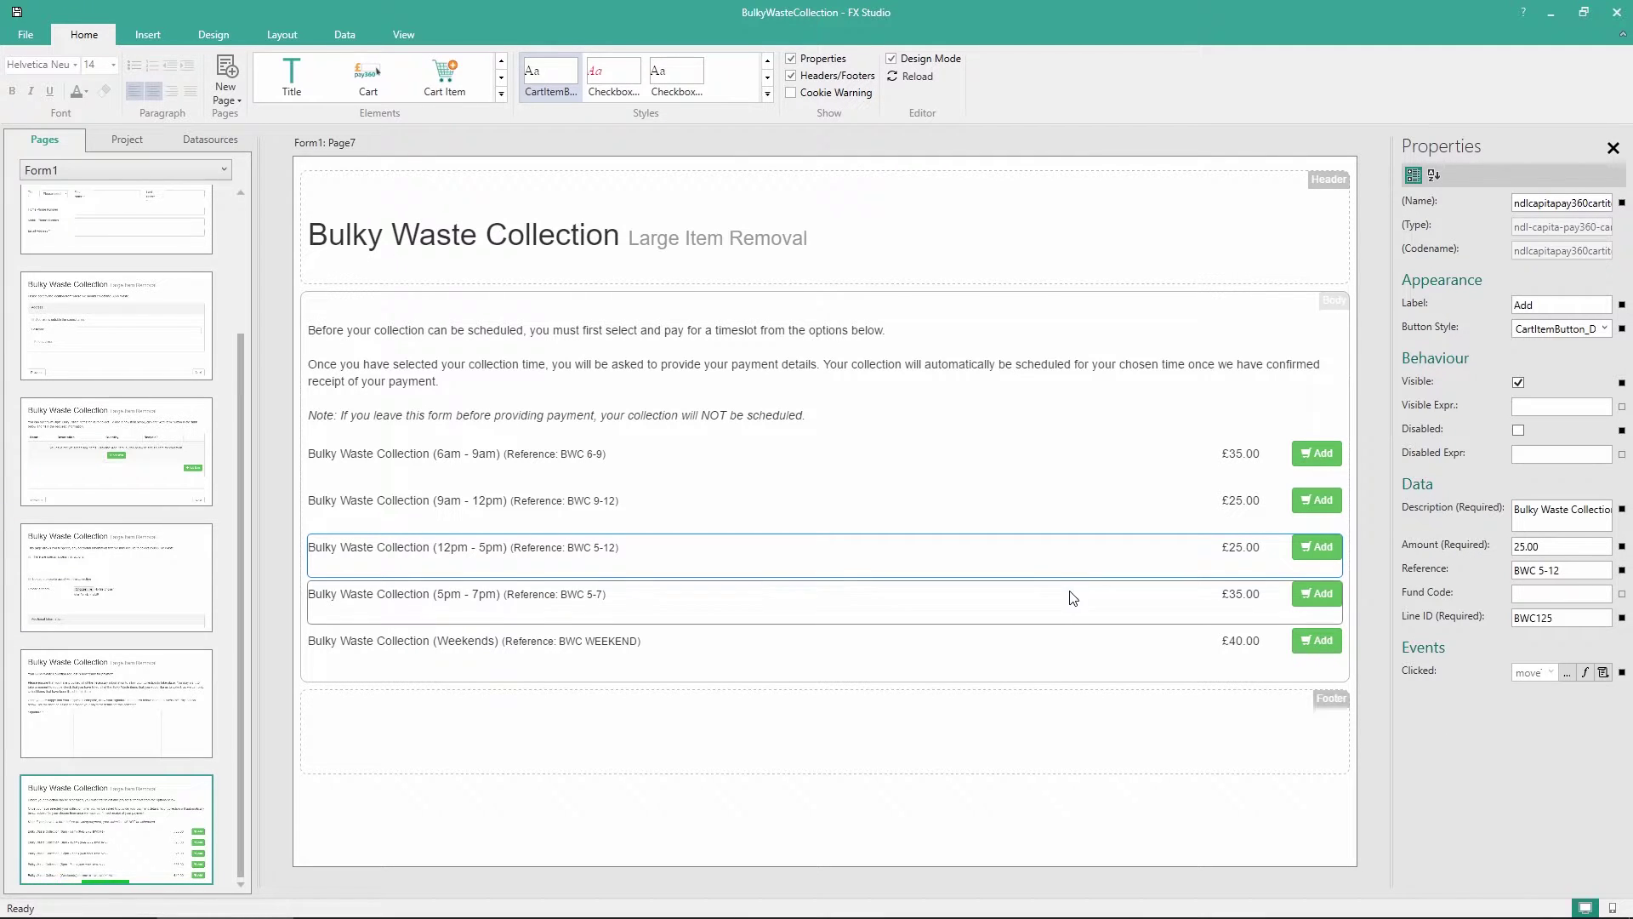
Set the 5pm - 7pm and Weekends Add buttons to move to the next page
left_click(1076, 613)
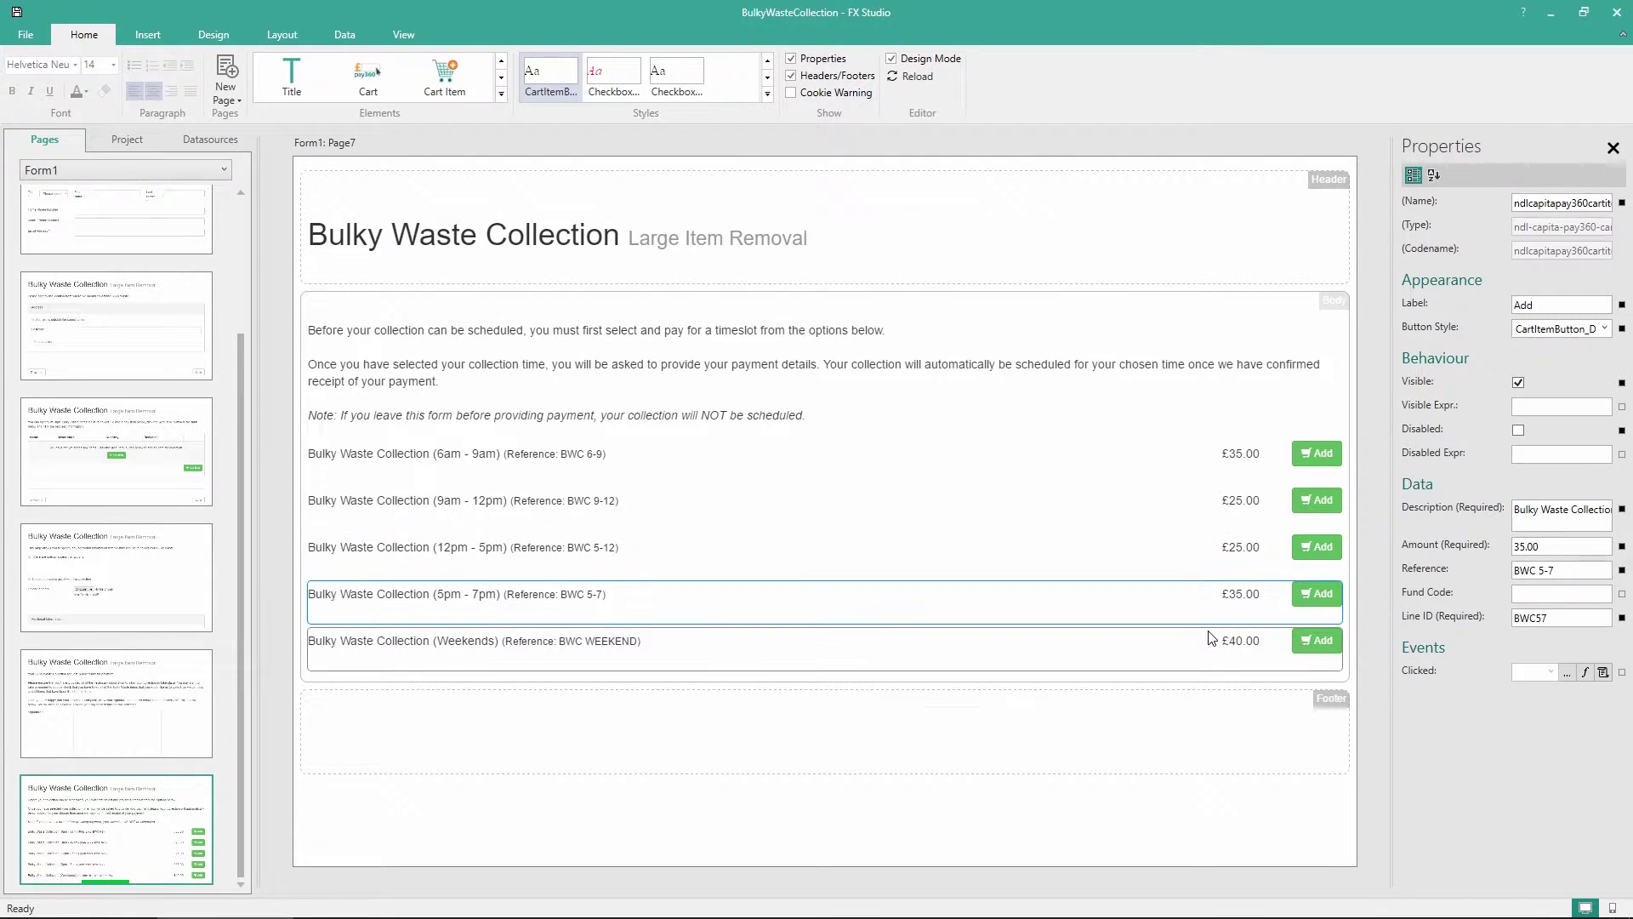
left_click(1585, 672)
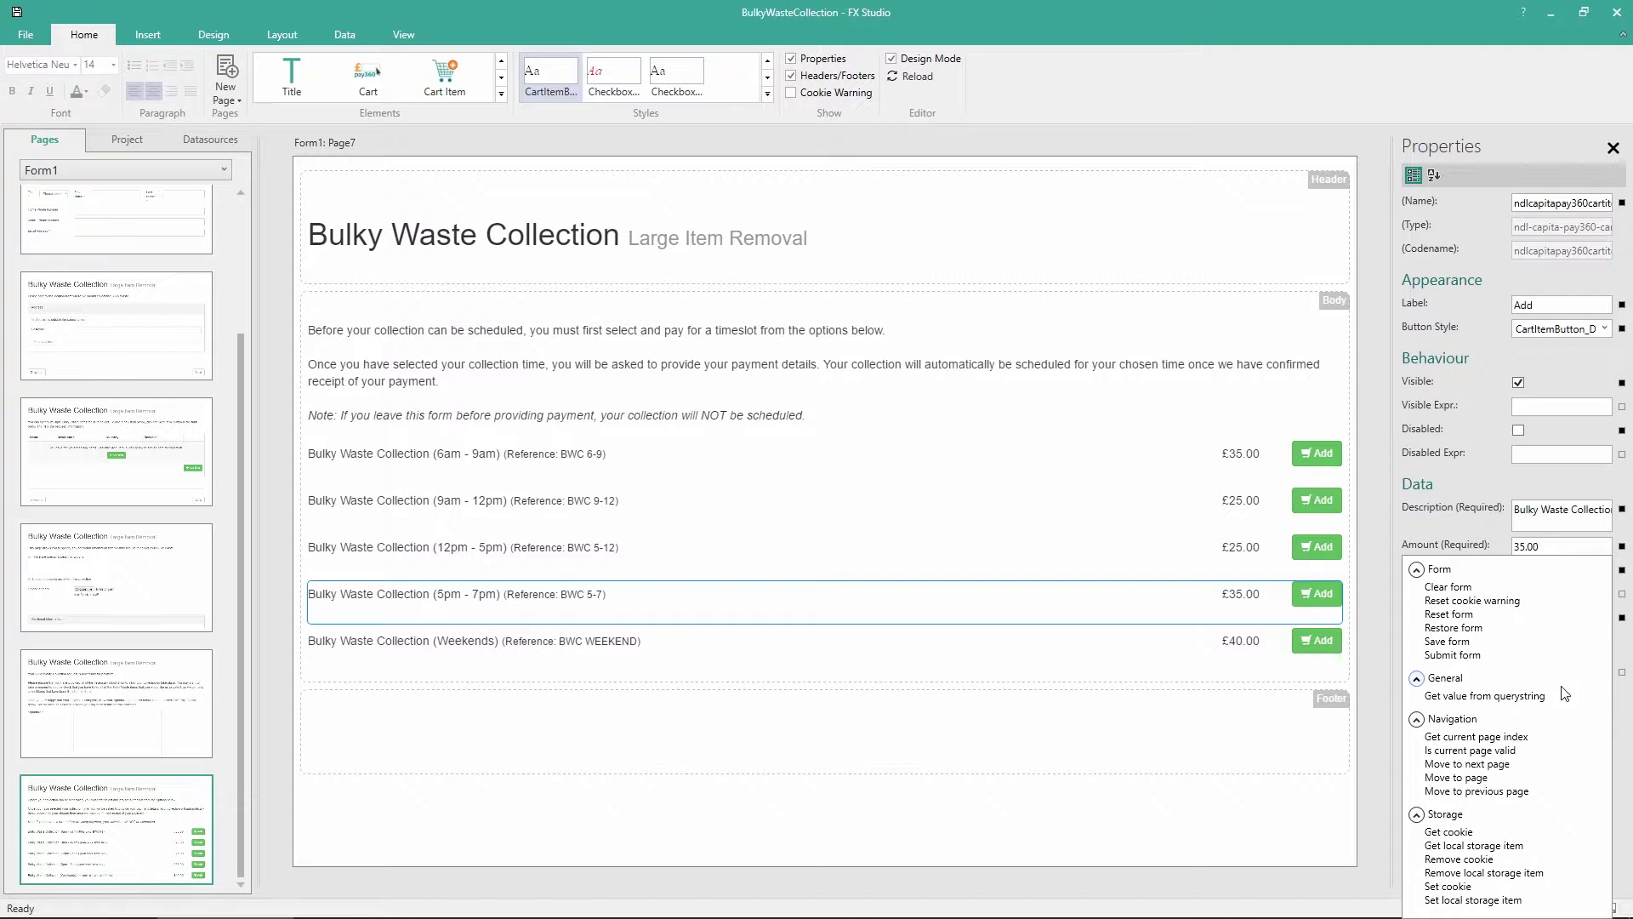
left_click(1490, 763)
left_click(1168, 660)
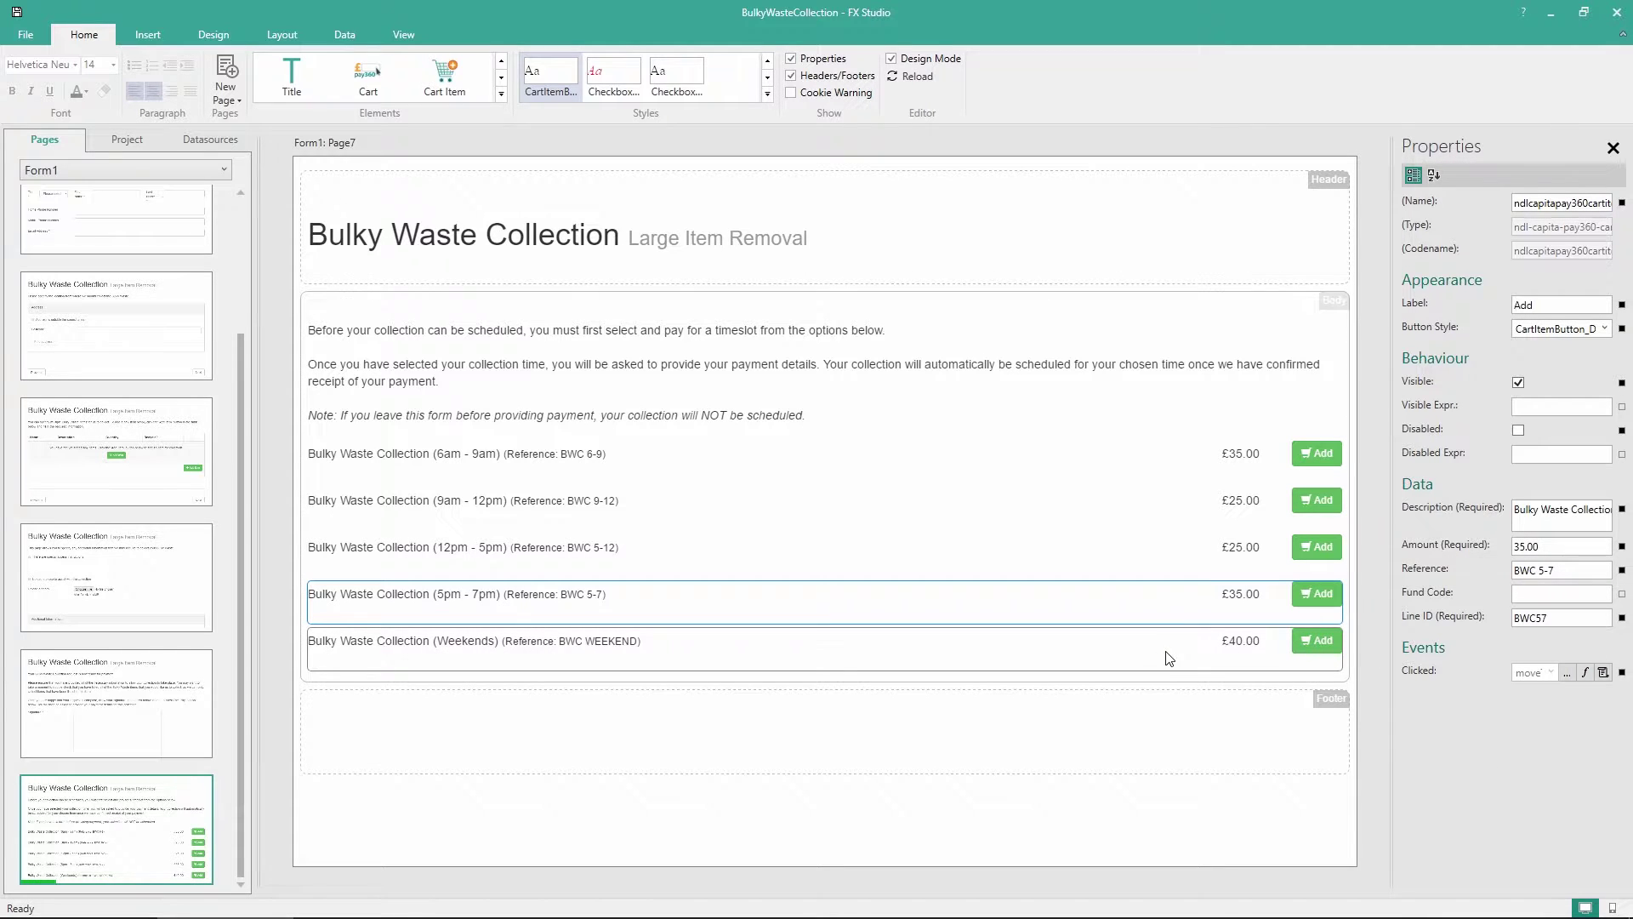
left_click(1586, 675)
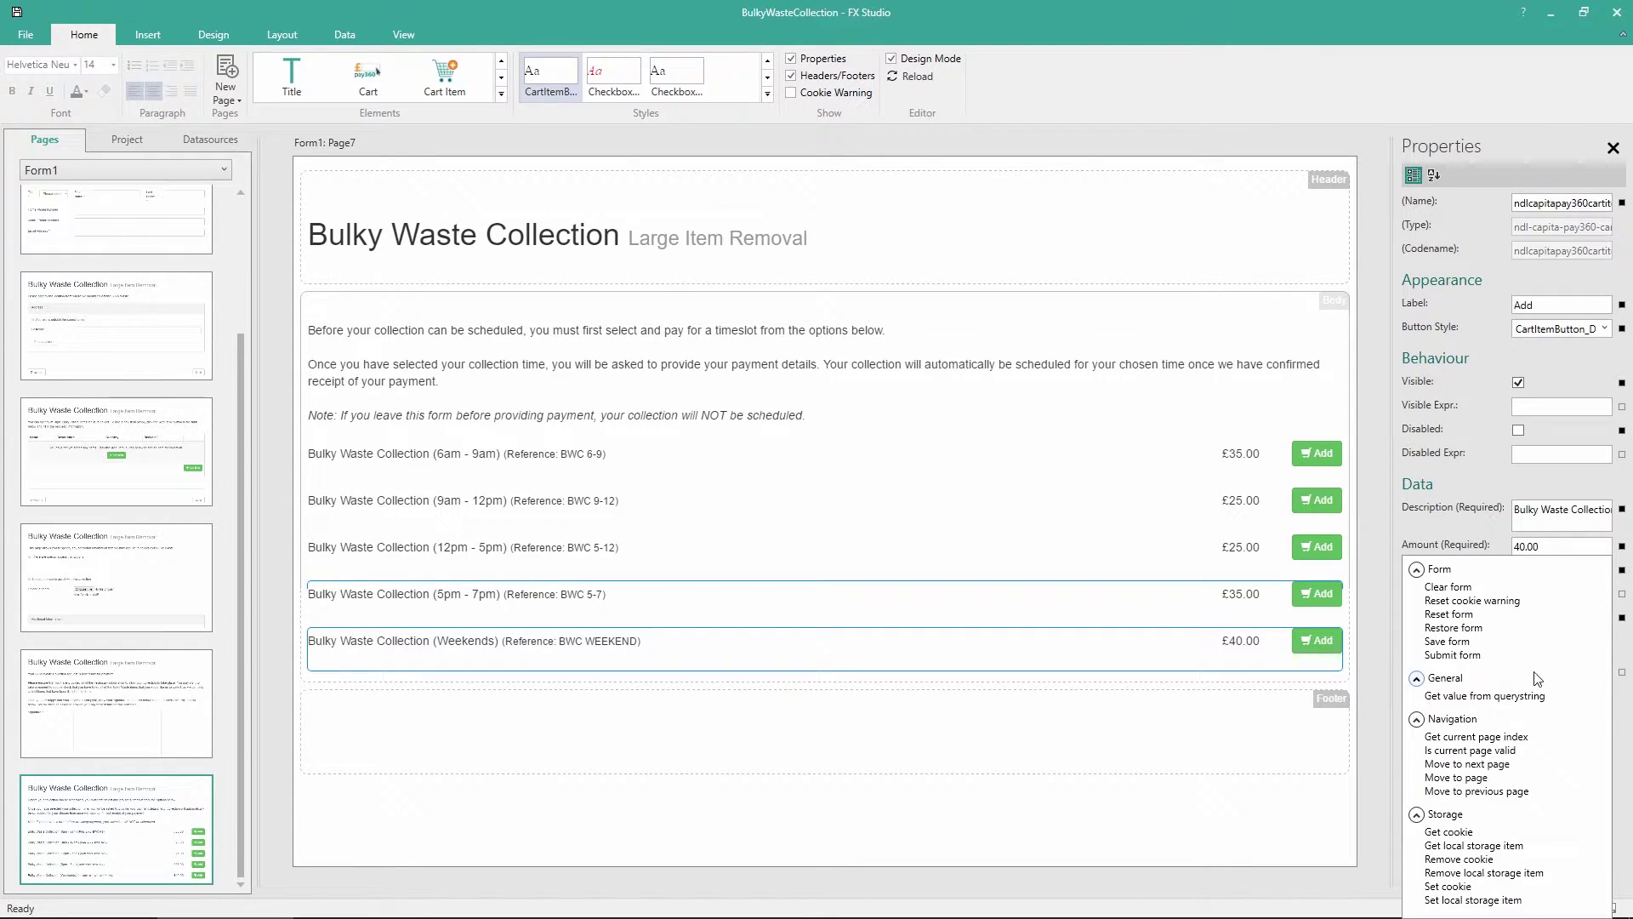
left_click(1496, 769)
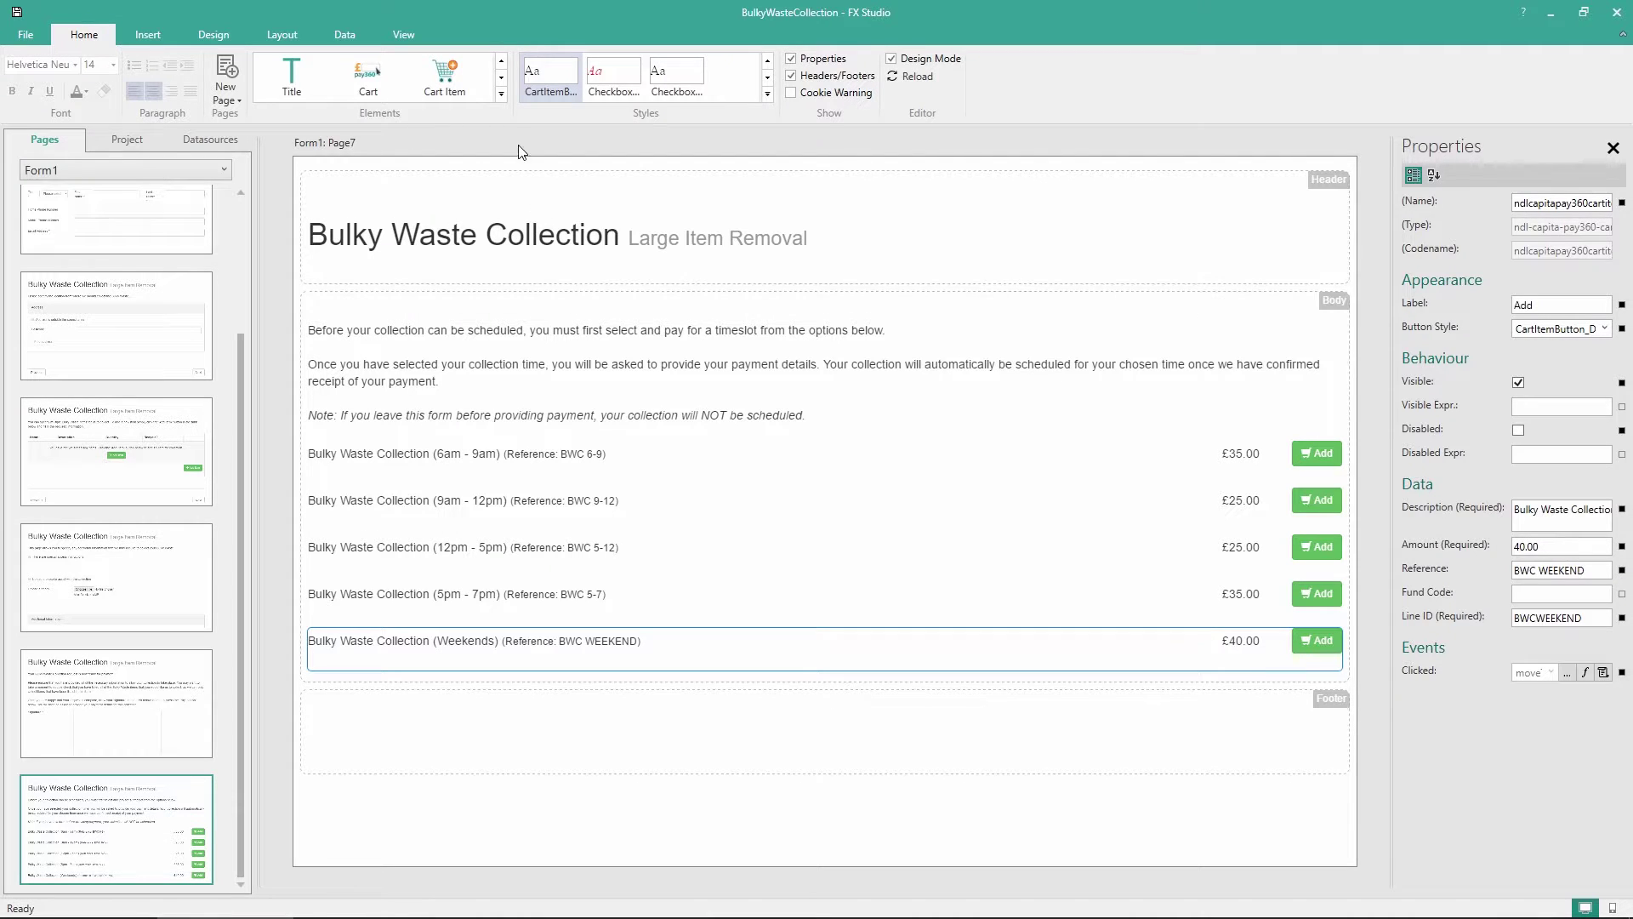
Drop Template1 below the Weekends row and delete its Next button, keeping Previous
left_click(199, 41)
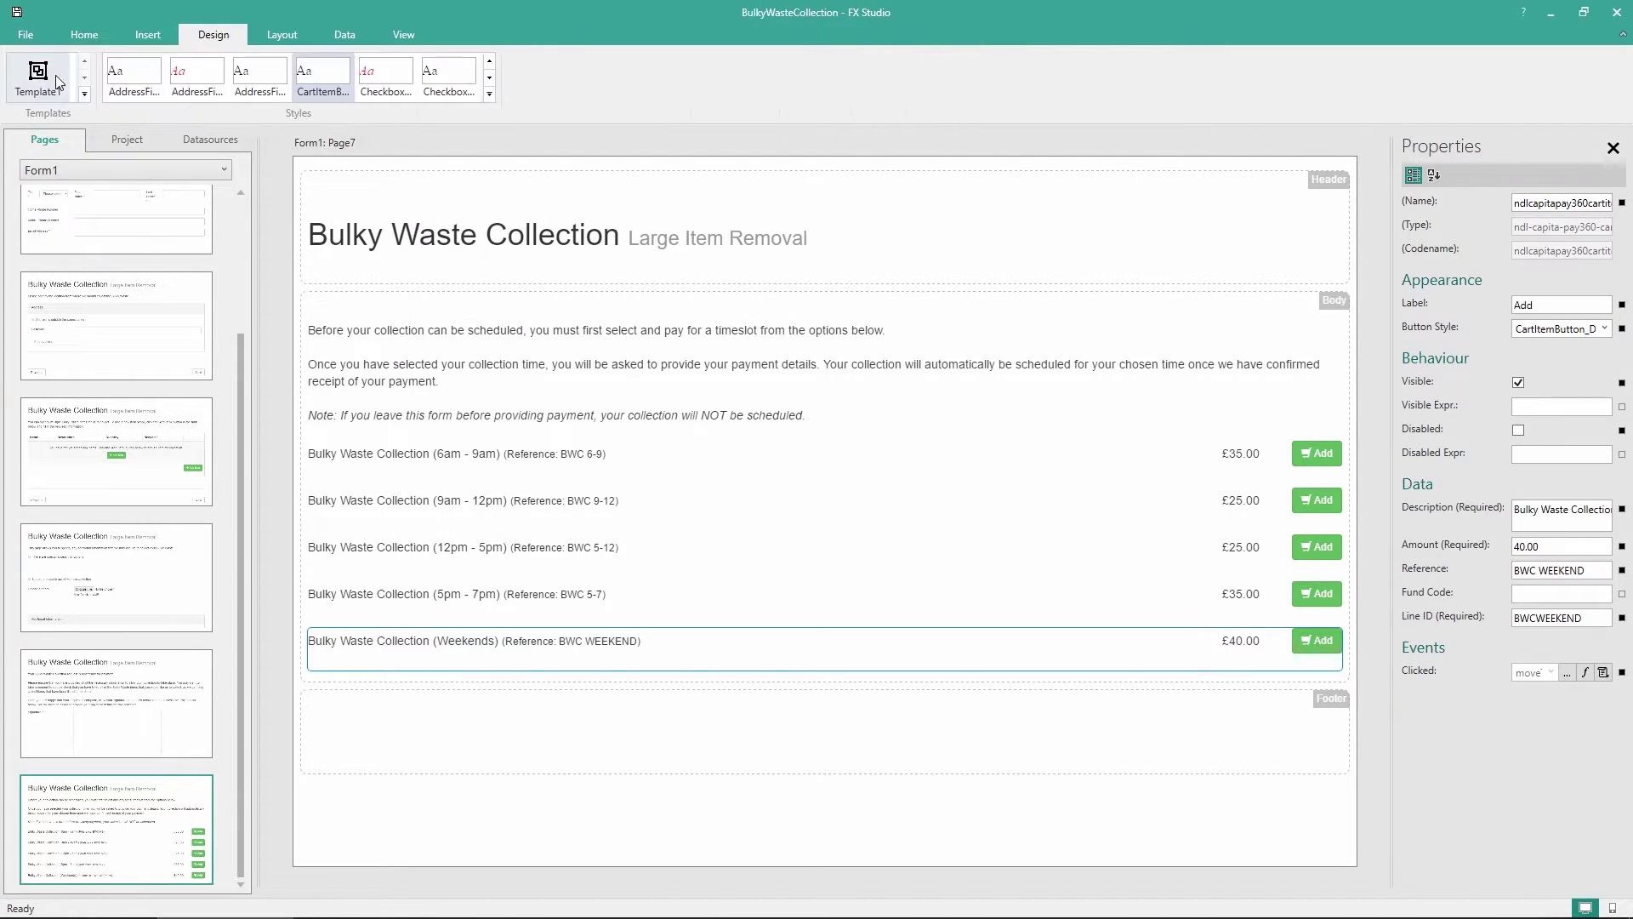
left_click_drag(41, 76, 447, 689)
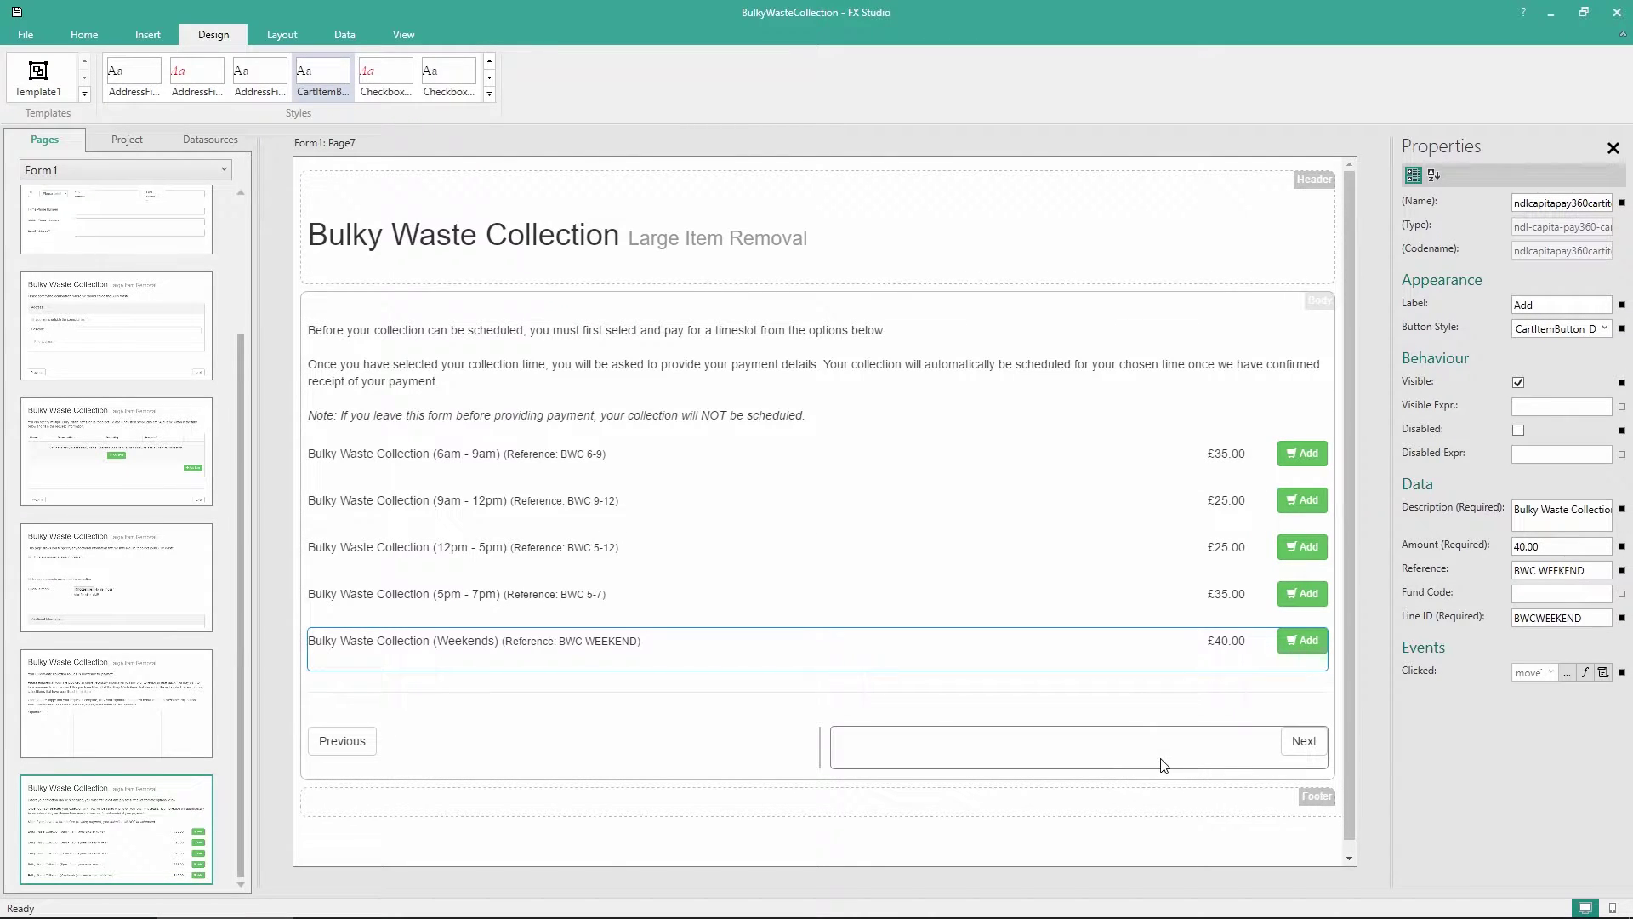
left_click(1164, 764)
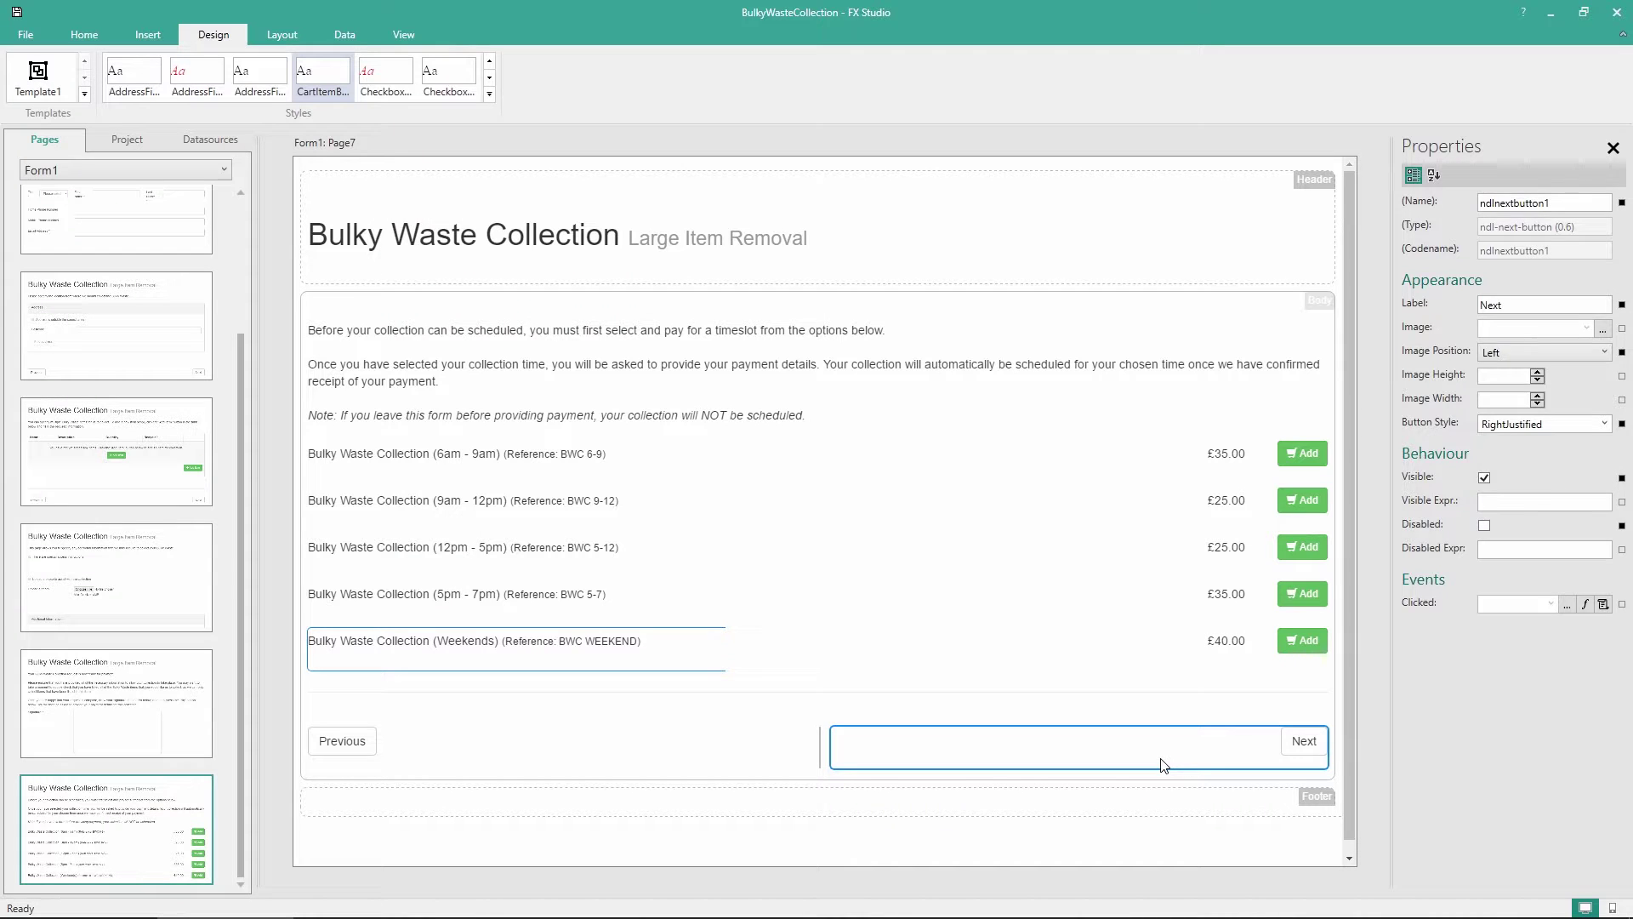
key("Delete")
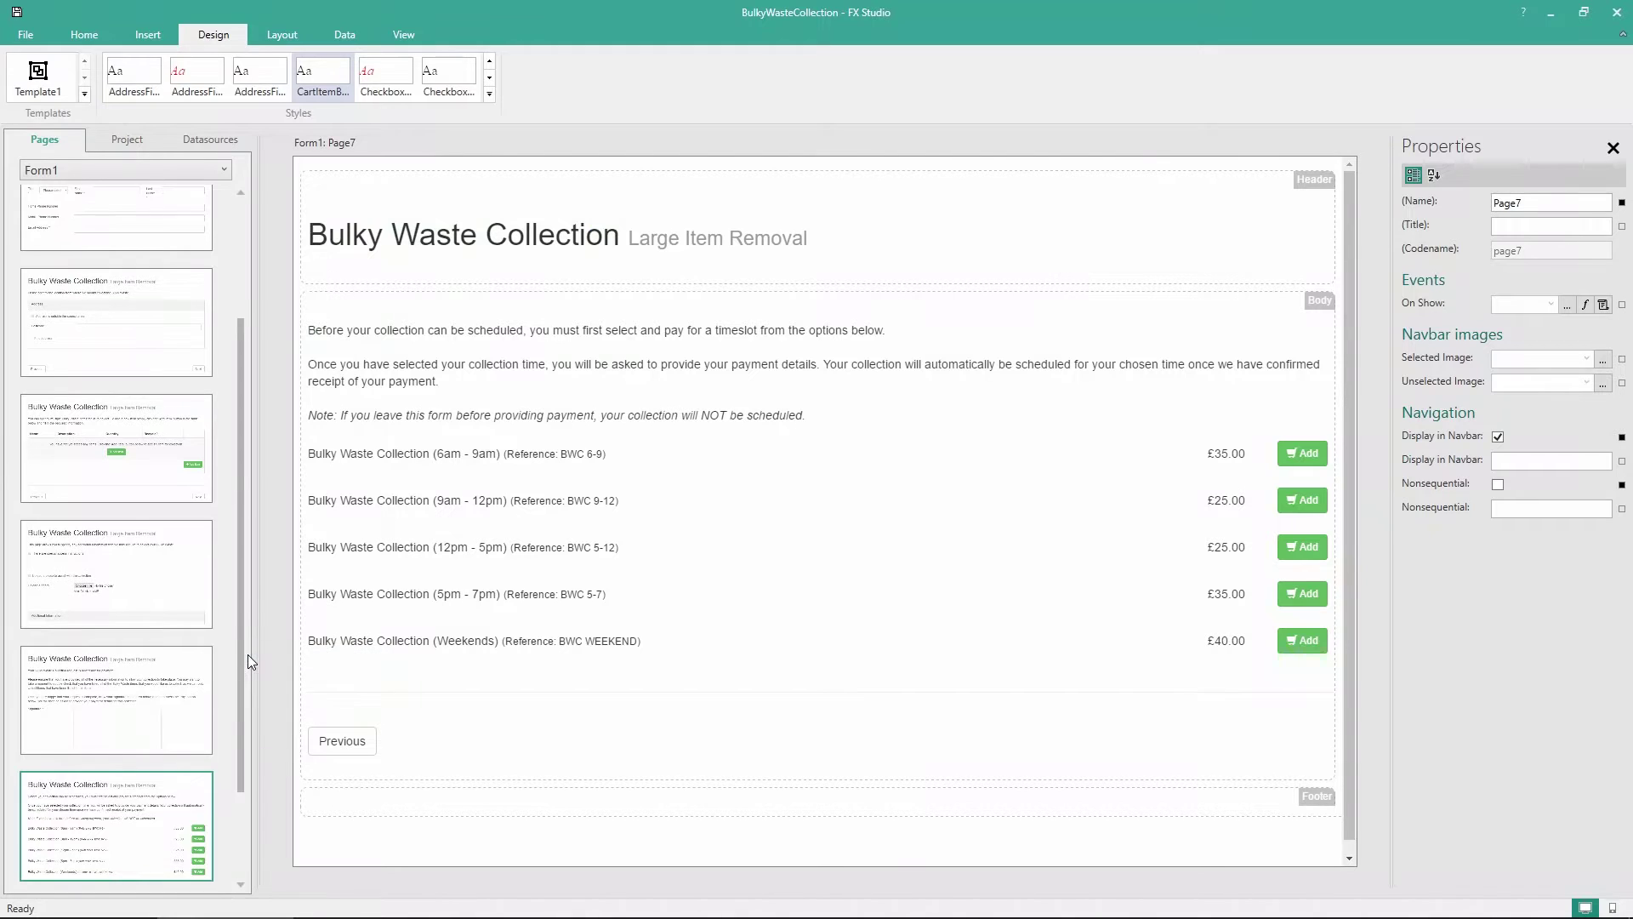
Add a label to Page8 telling users to check the total below, then click 'Pay'
left_click(147, 825)
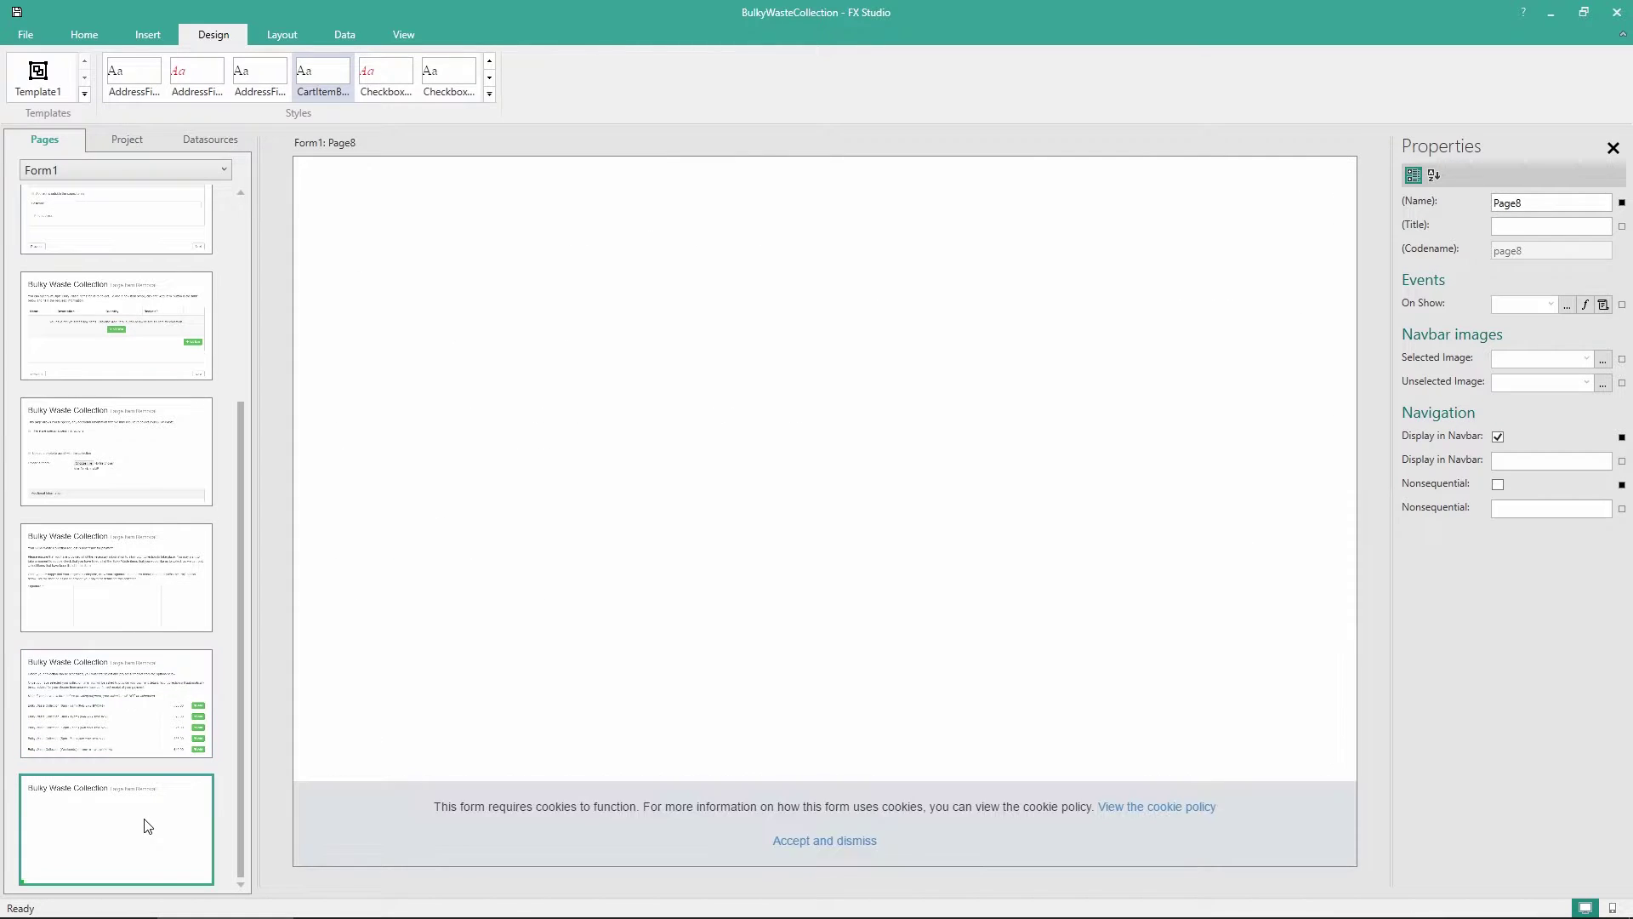
left_click(91, 42)
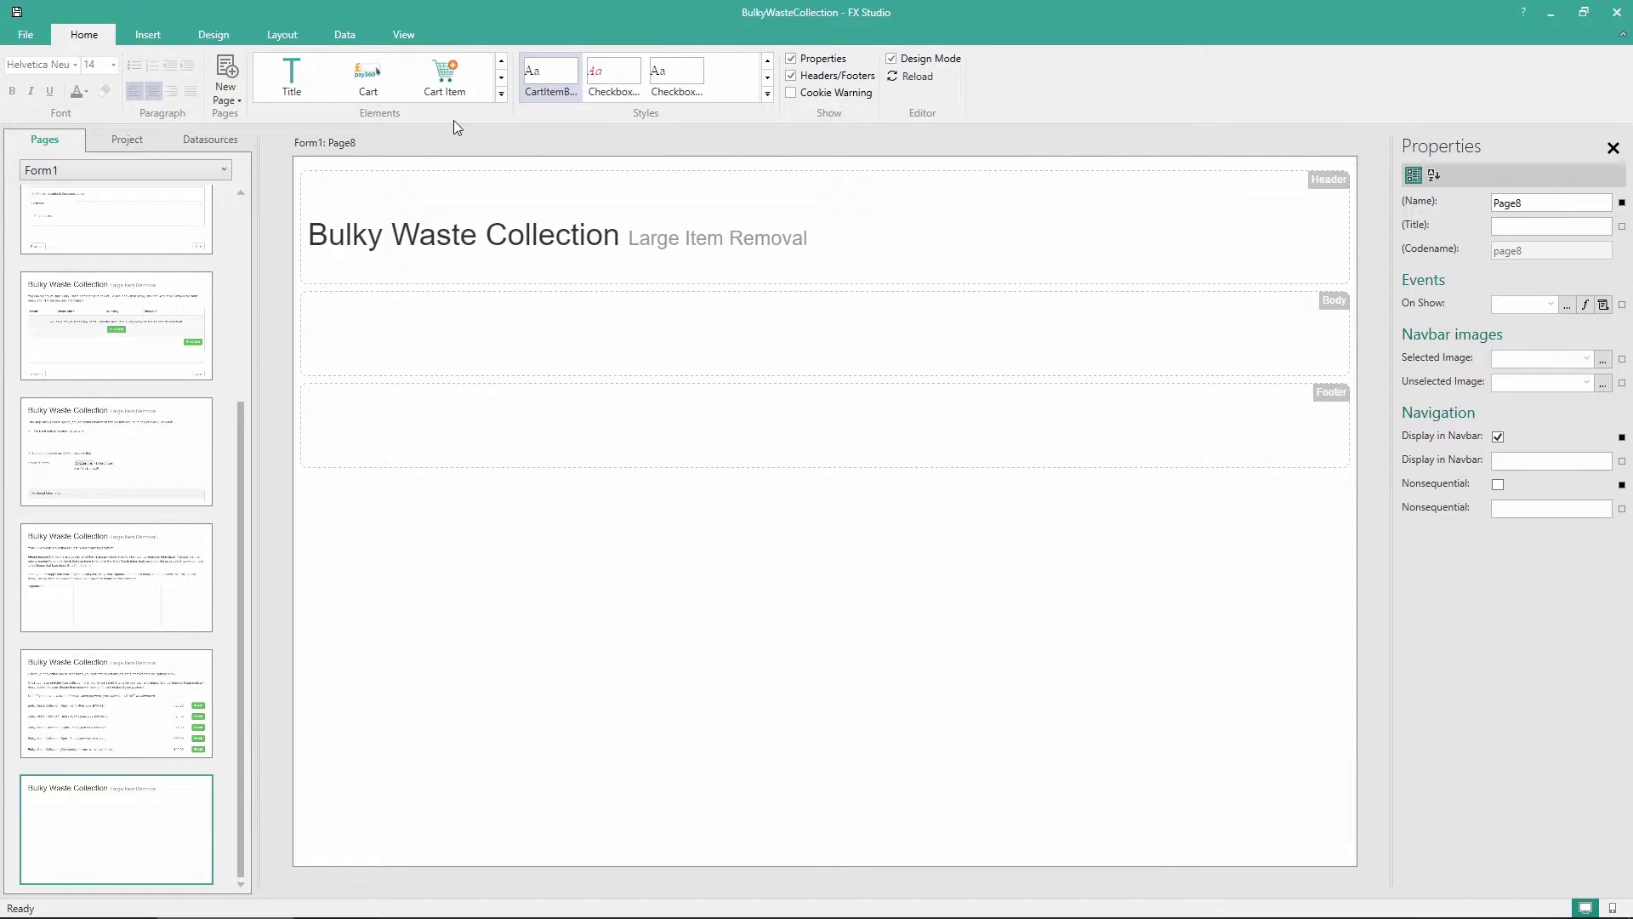
left_click(503, 96)
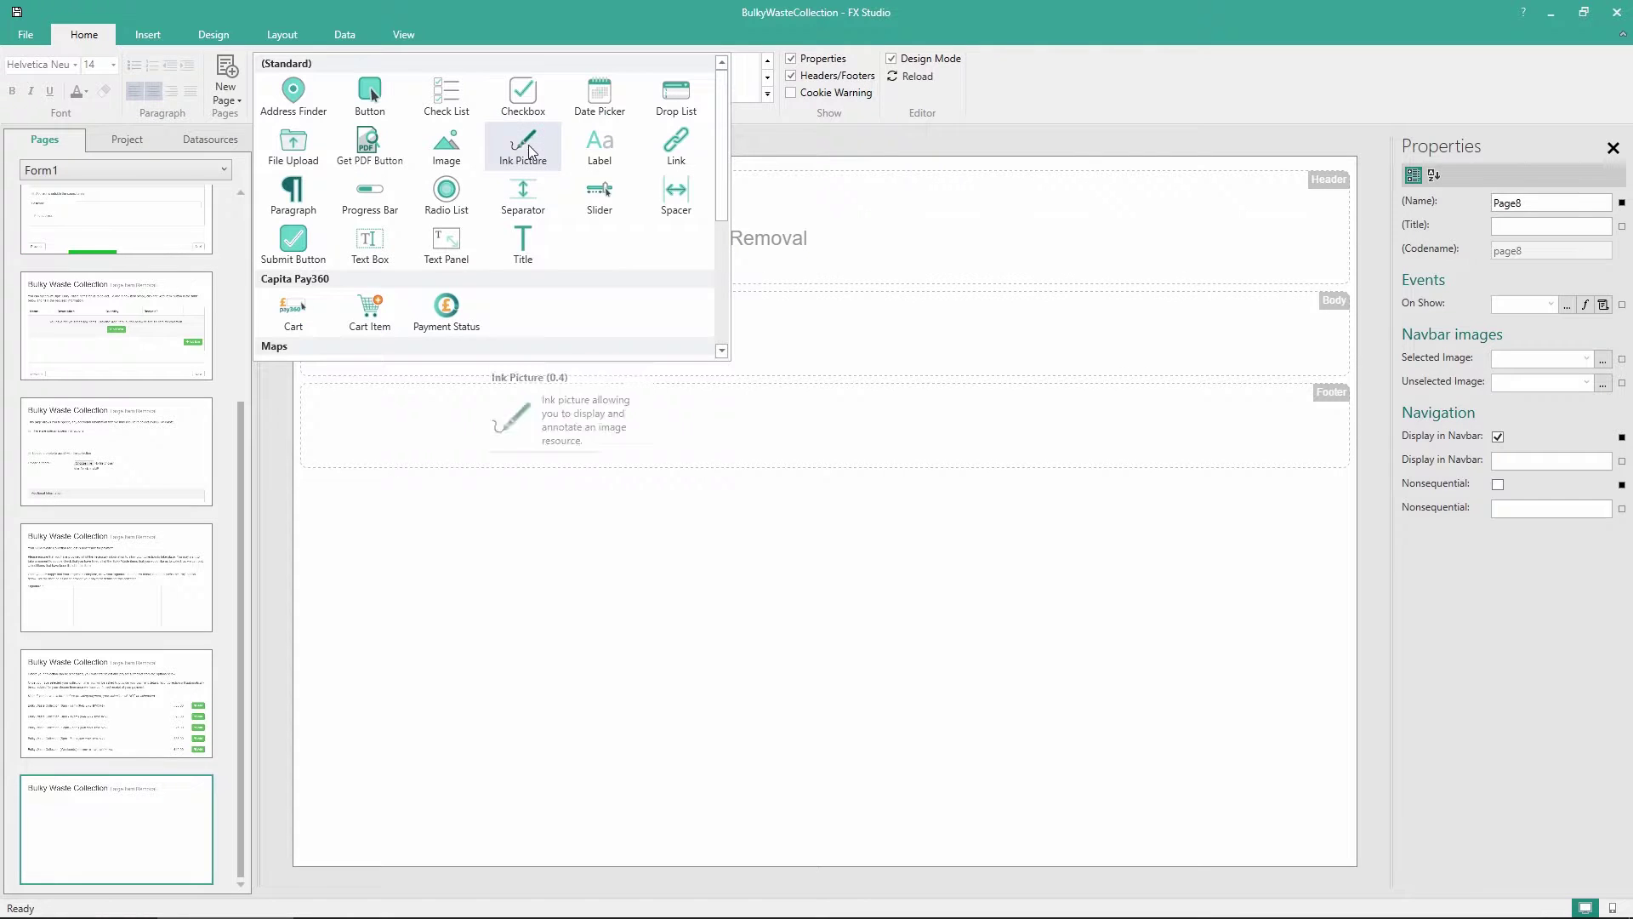
left_click_drag(599, 146, 542, 344)
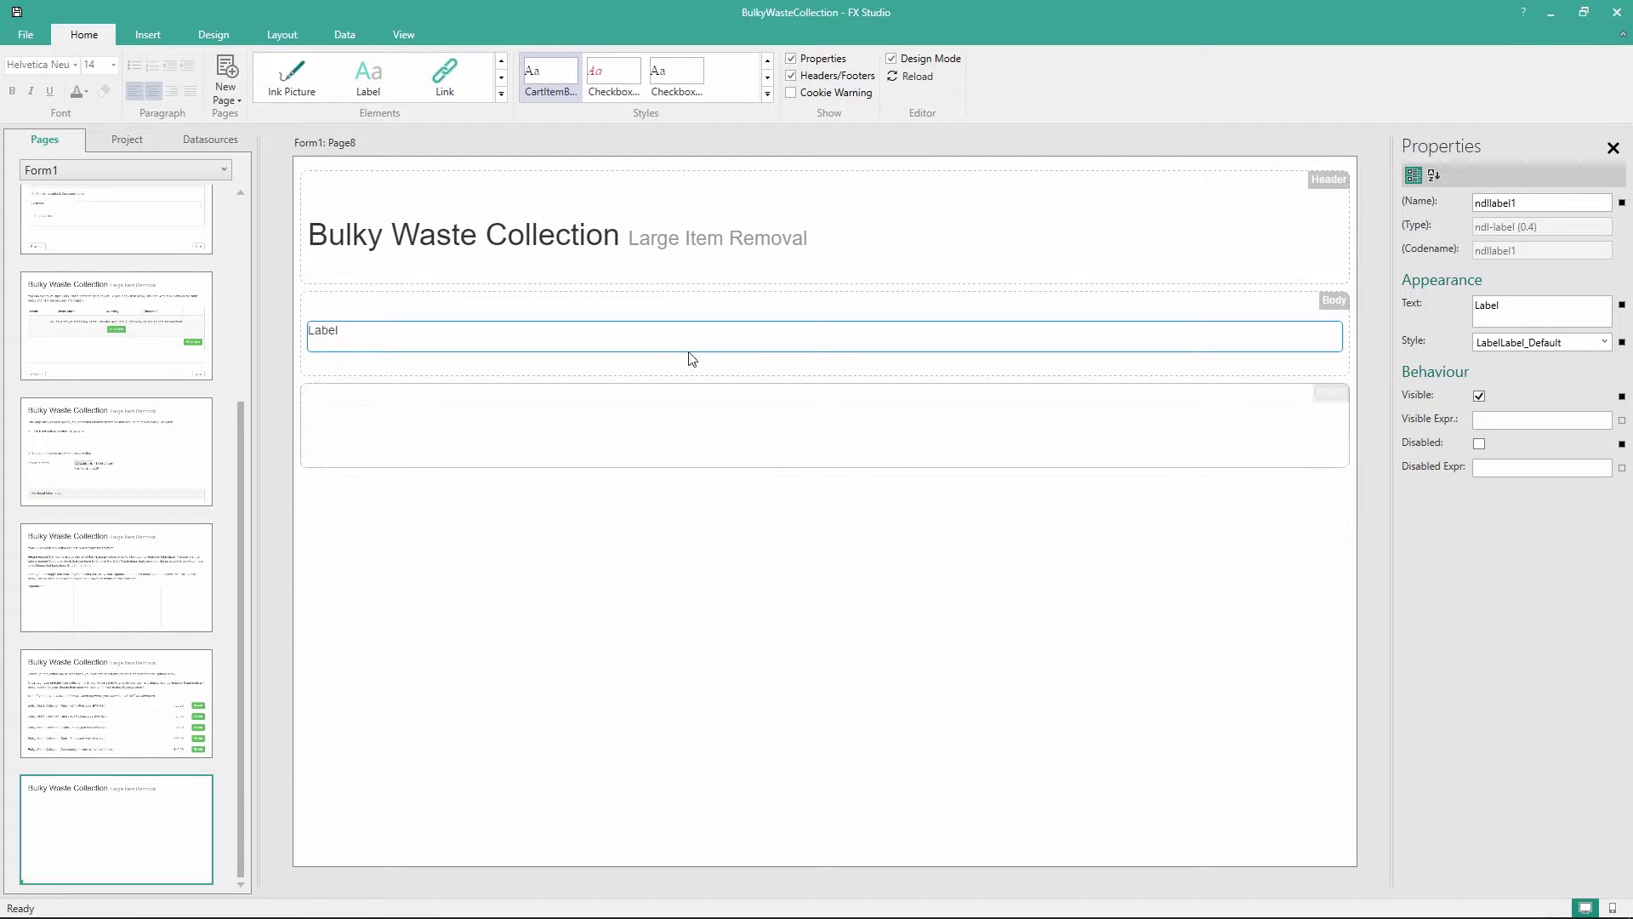
double_click(323, 330)
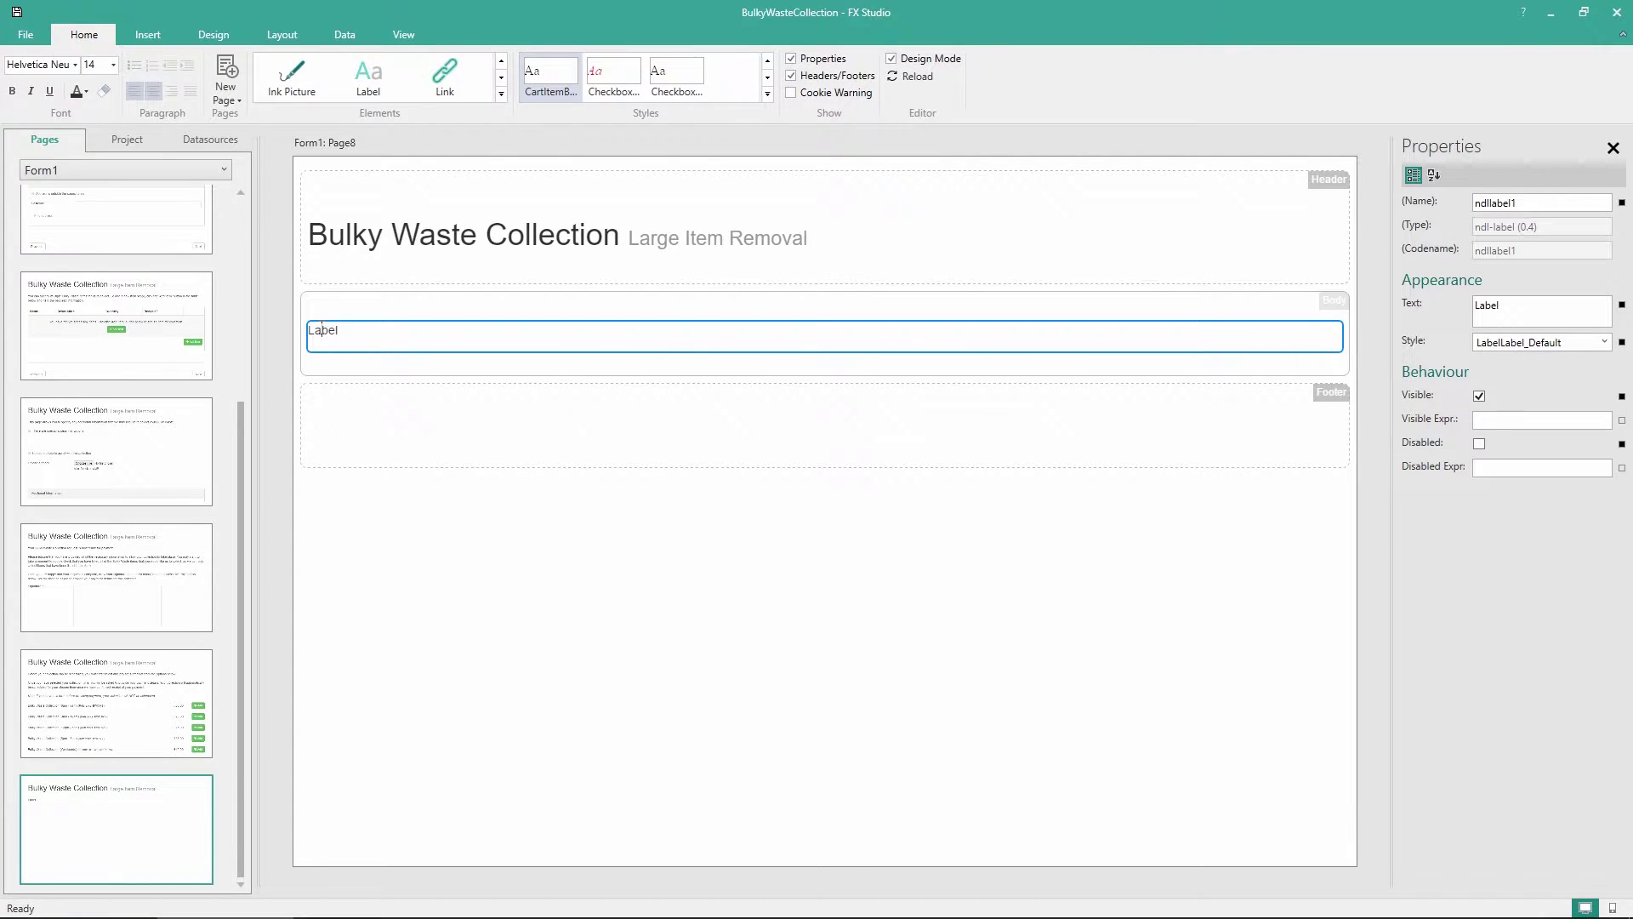
type("Please ensure that the total below is correct, and then click 'Pay' to make your payment and submit your collection data to the server.")
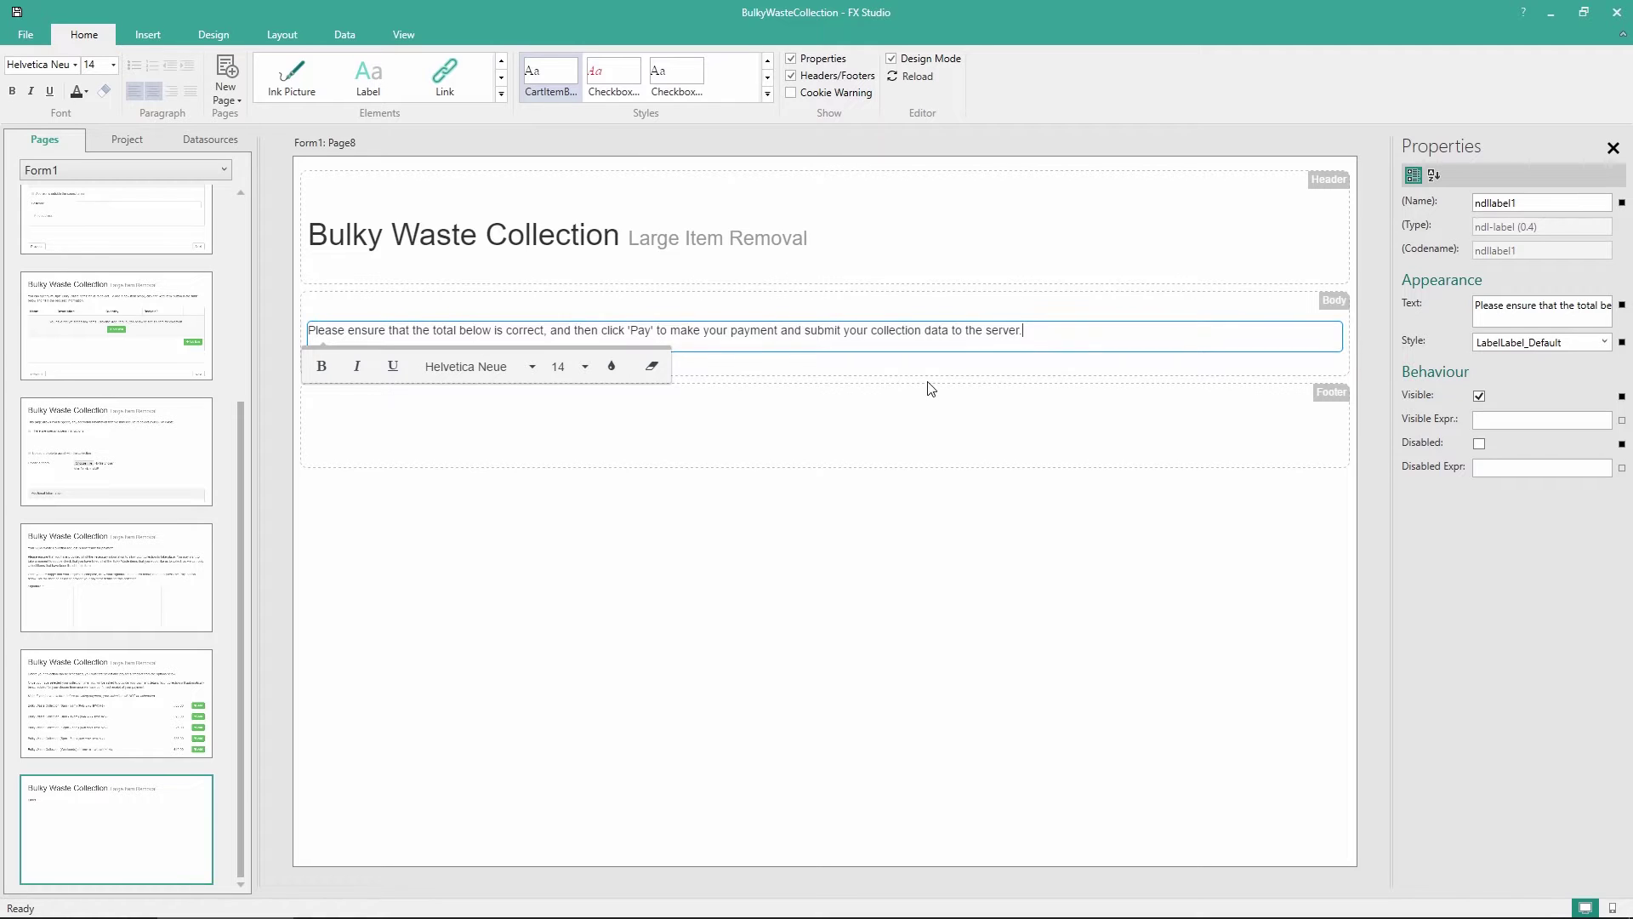
left_click(863, 536)
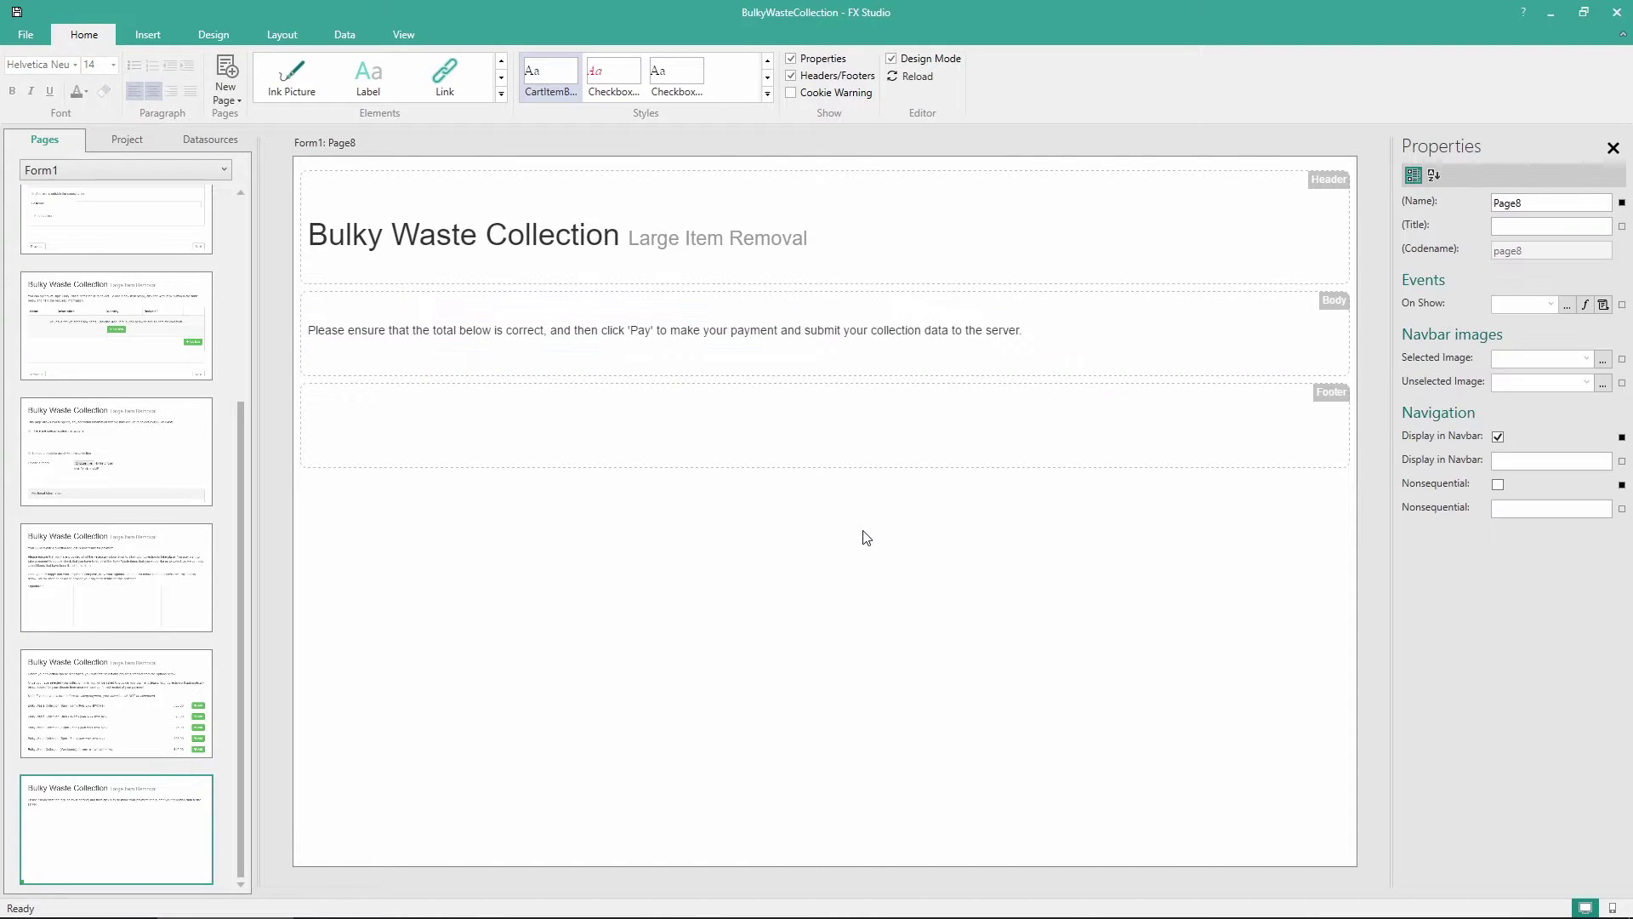
left_click(500, 95)
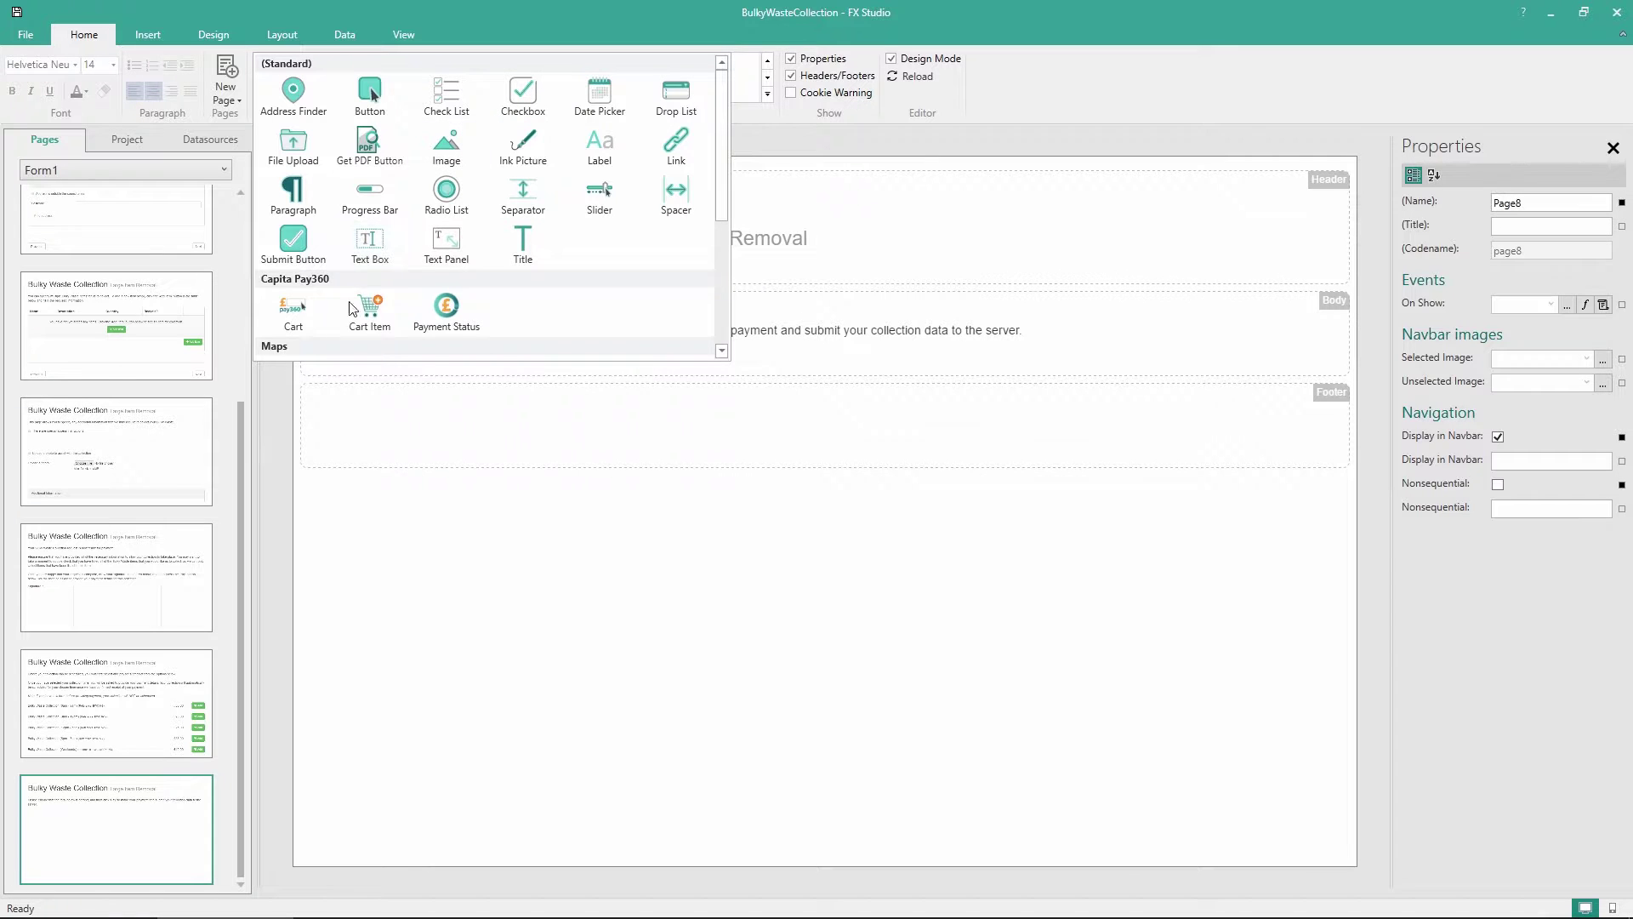
Add a shopping cart below the text and a navigation template keeping only the Previous button
left_click_drag(302, 315, 395, 364)
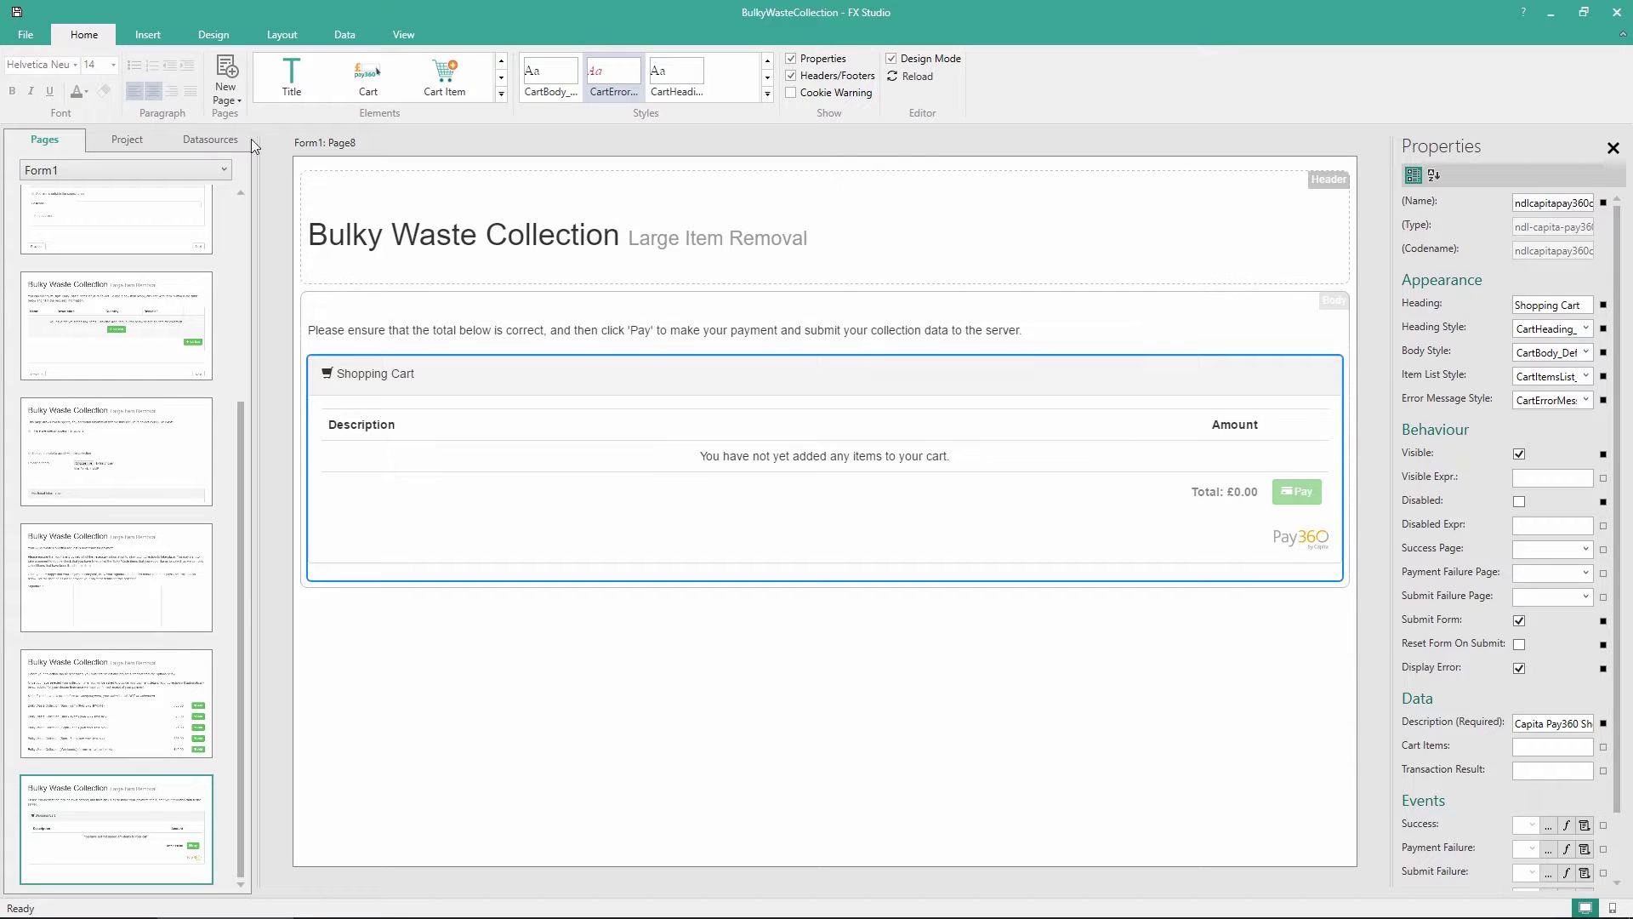
left_click(202, 48)
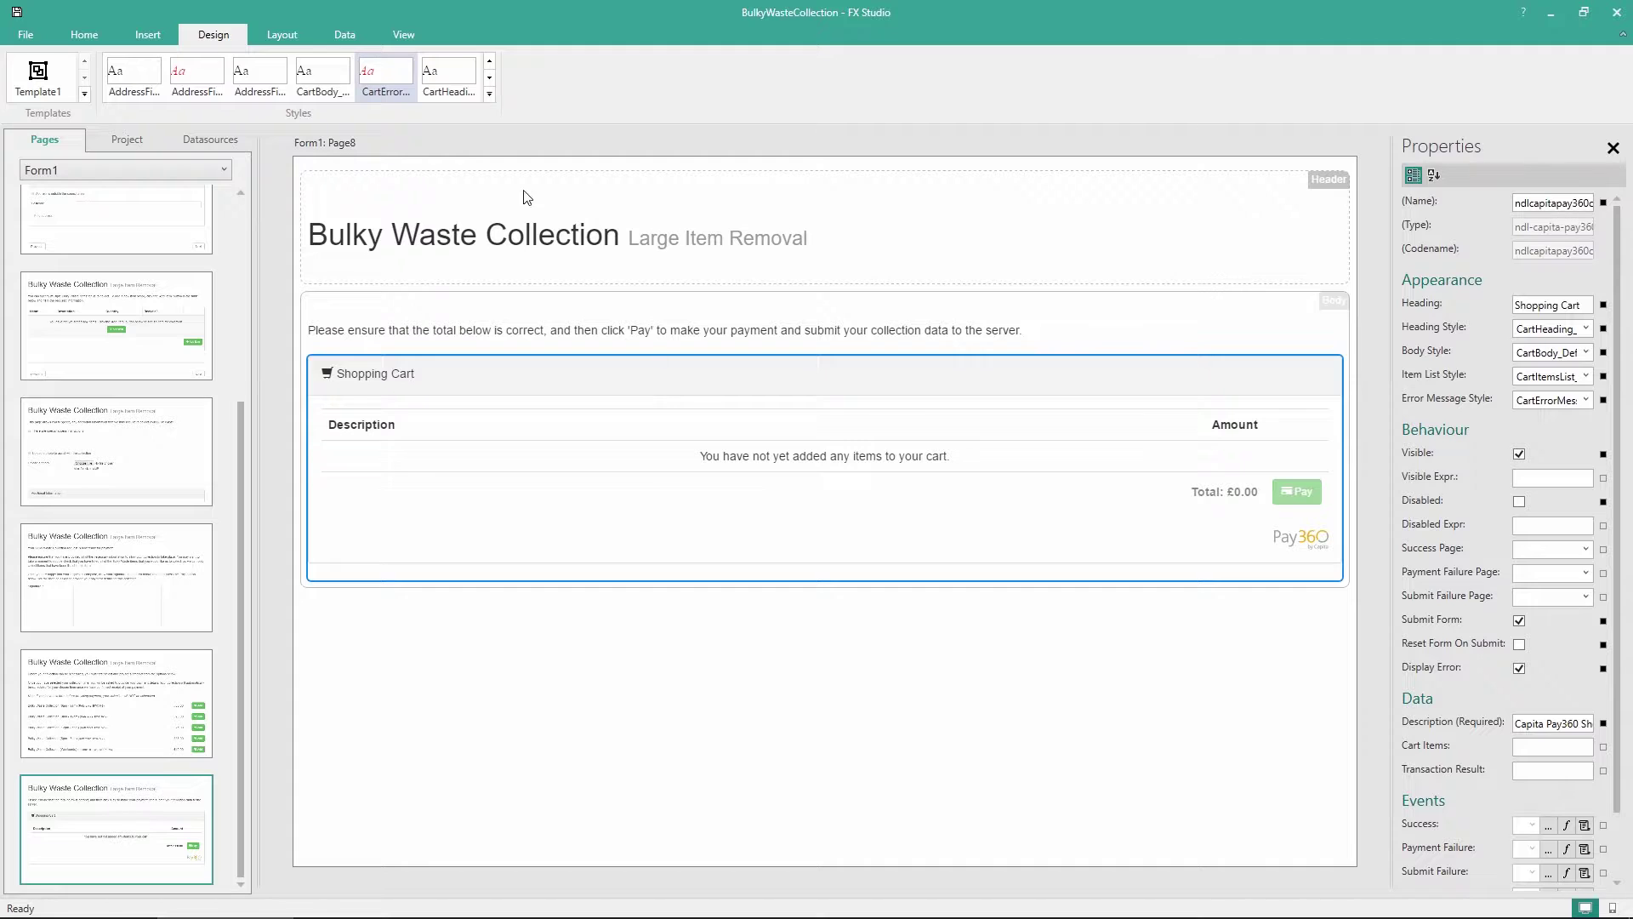
left_click_drag(38, 77, 1151, 713)
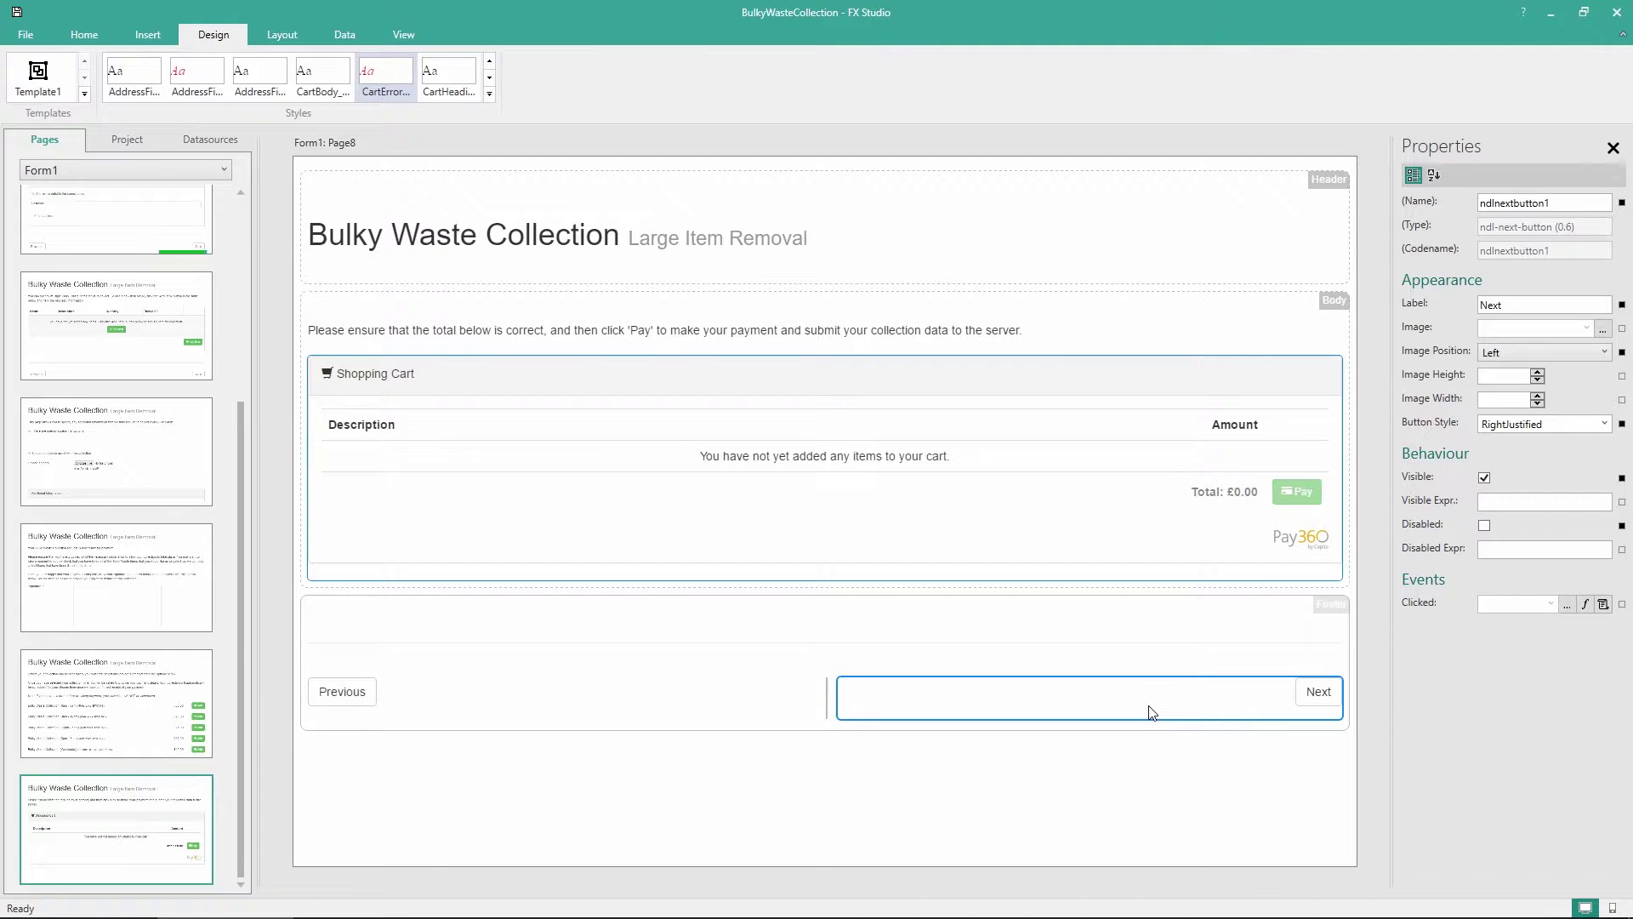
key("Delete")
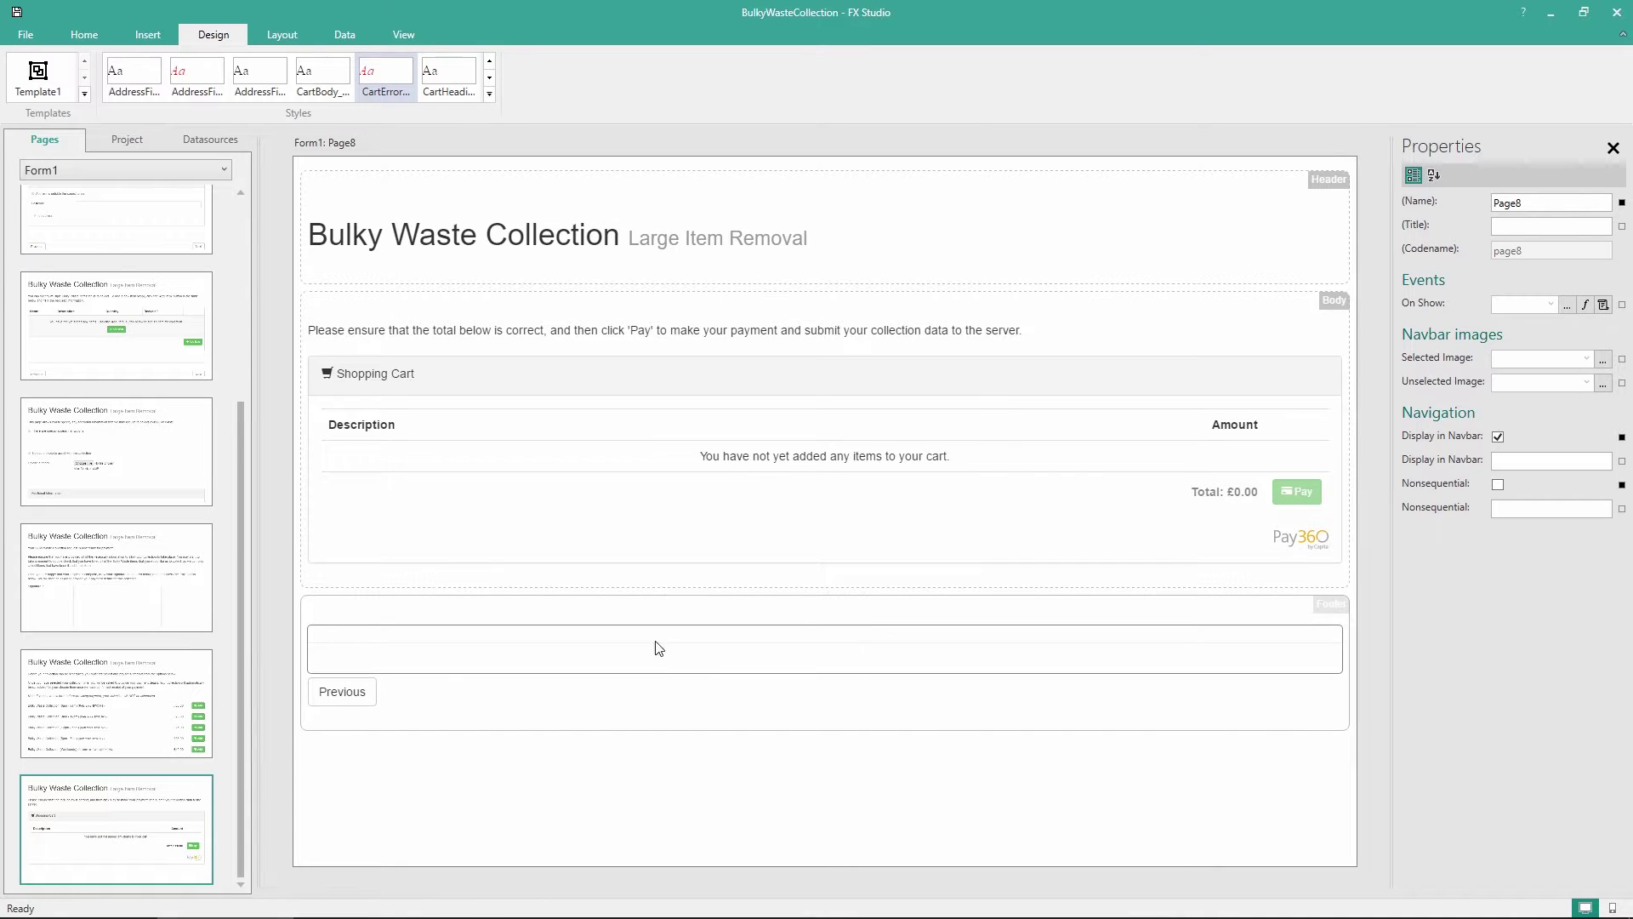
Create a new blank Page9 after Page8 and open it
right_click(142, 845)
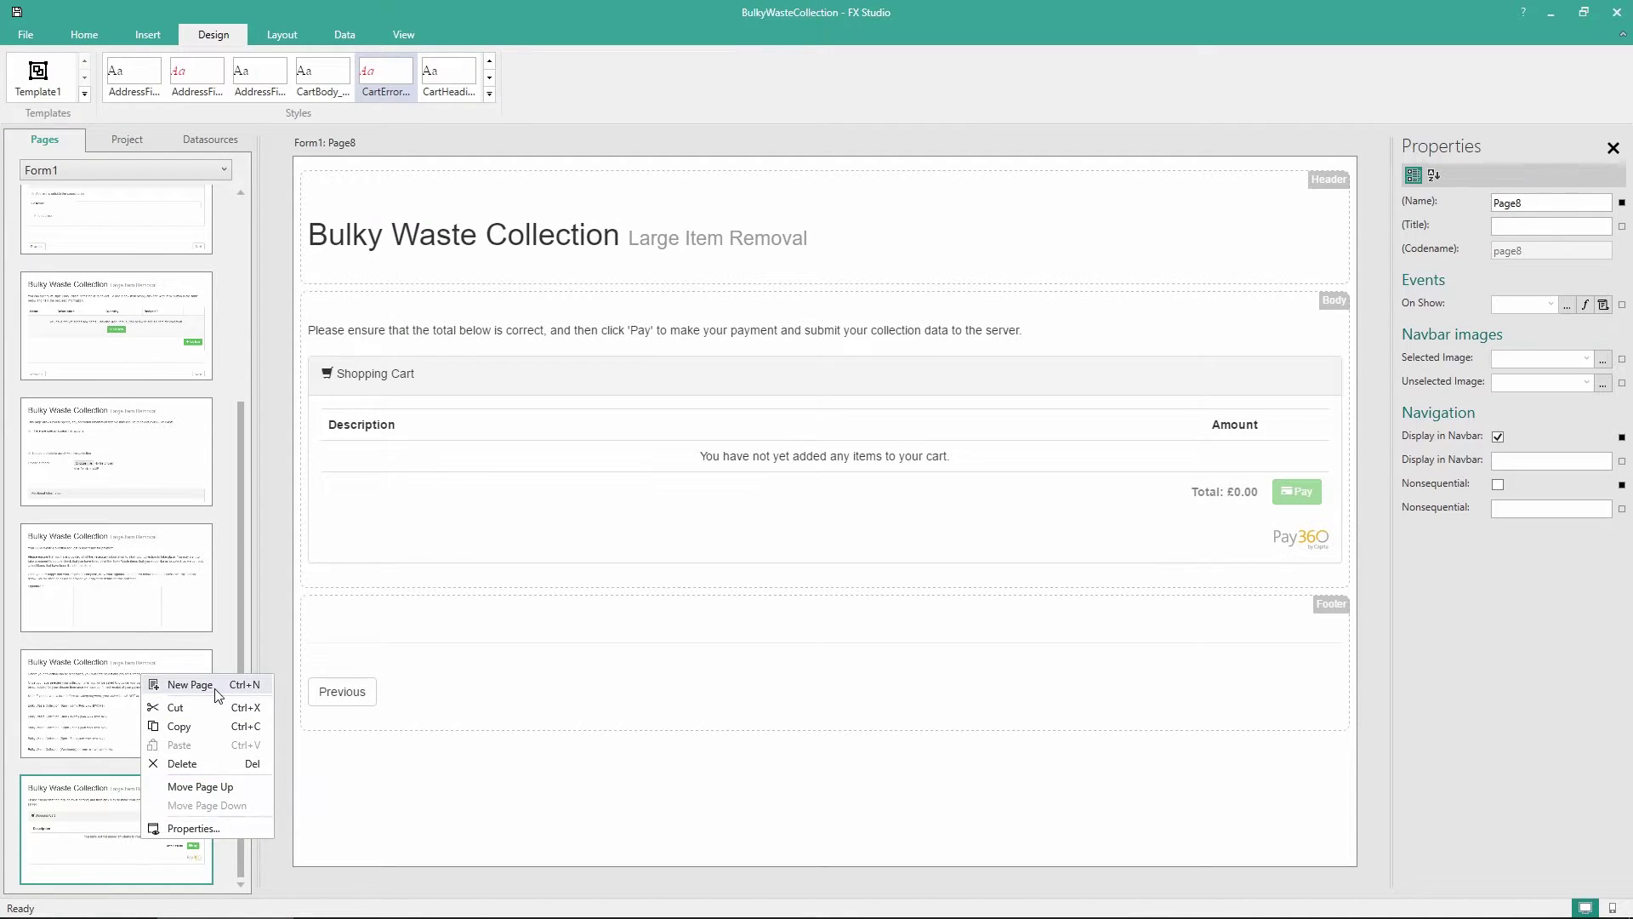
left_click(183, 679)
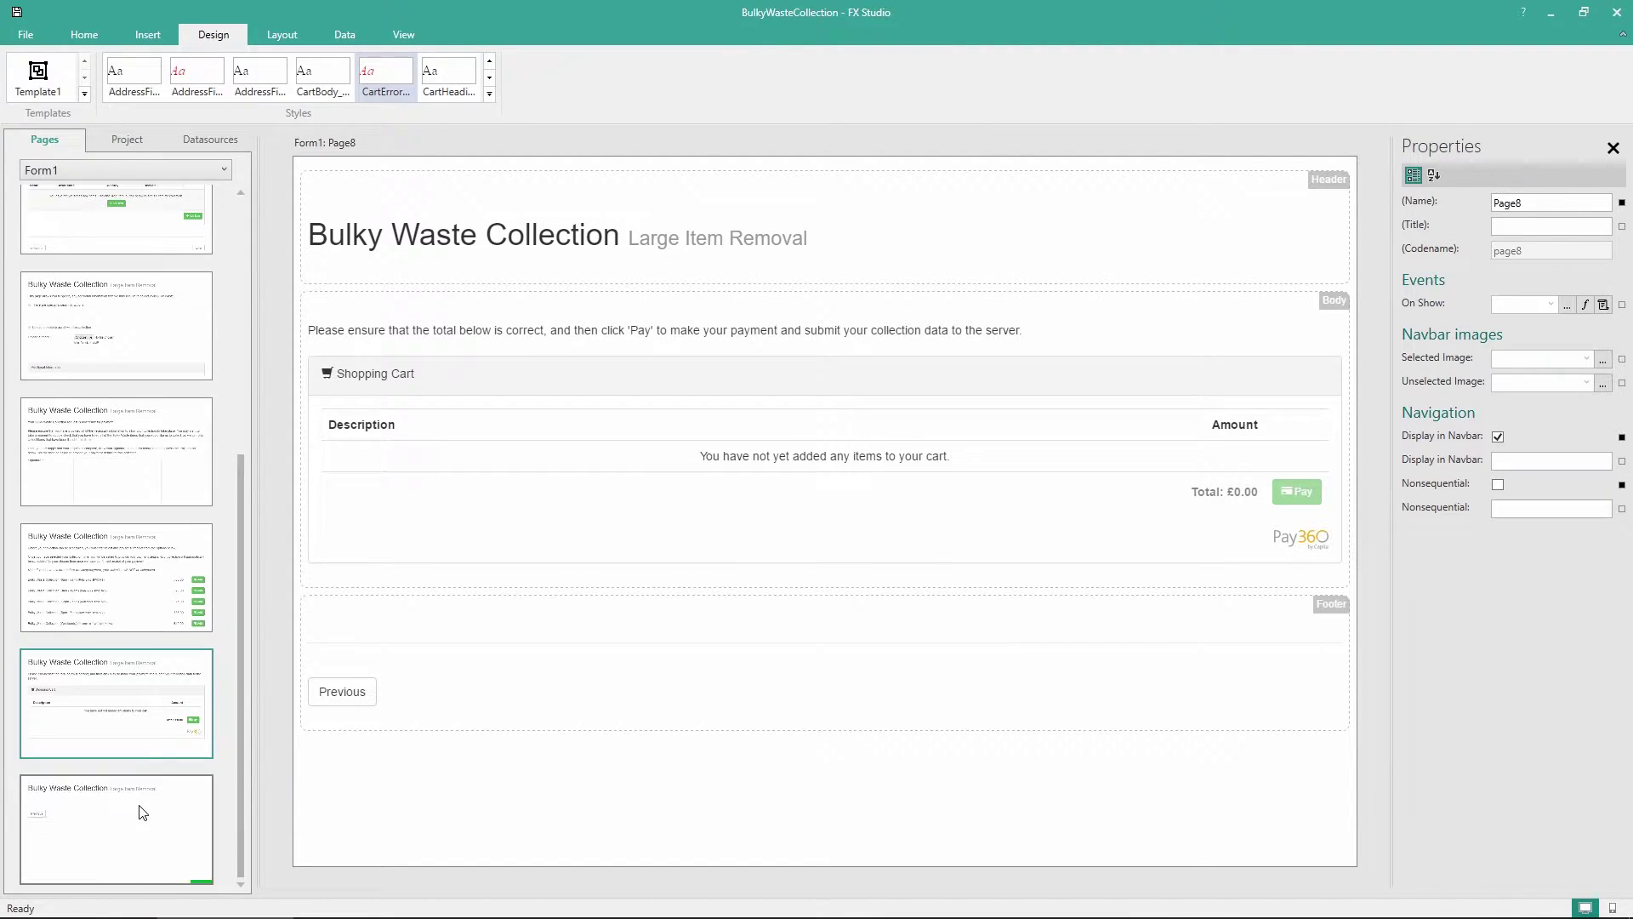
left_click(142, 812)
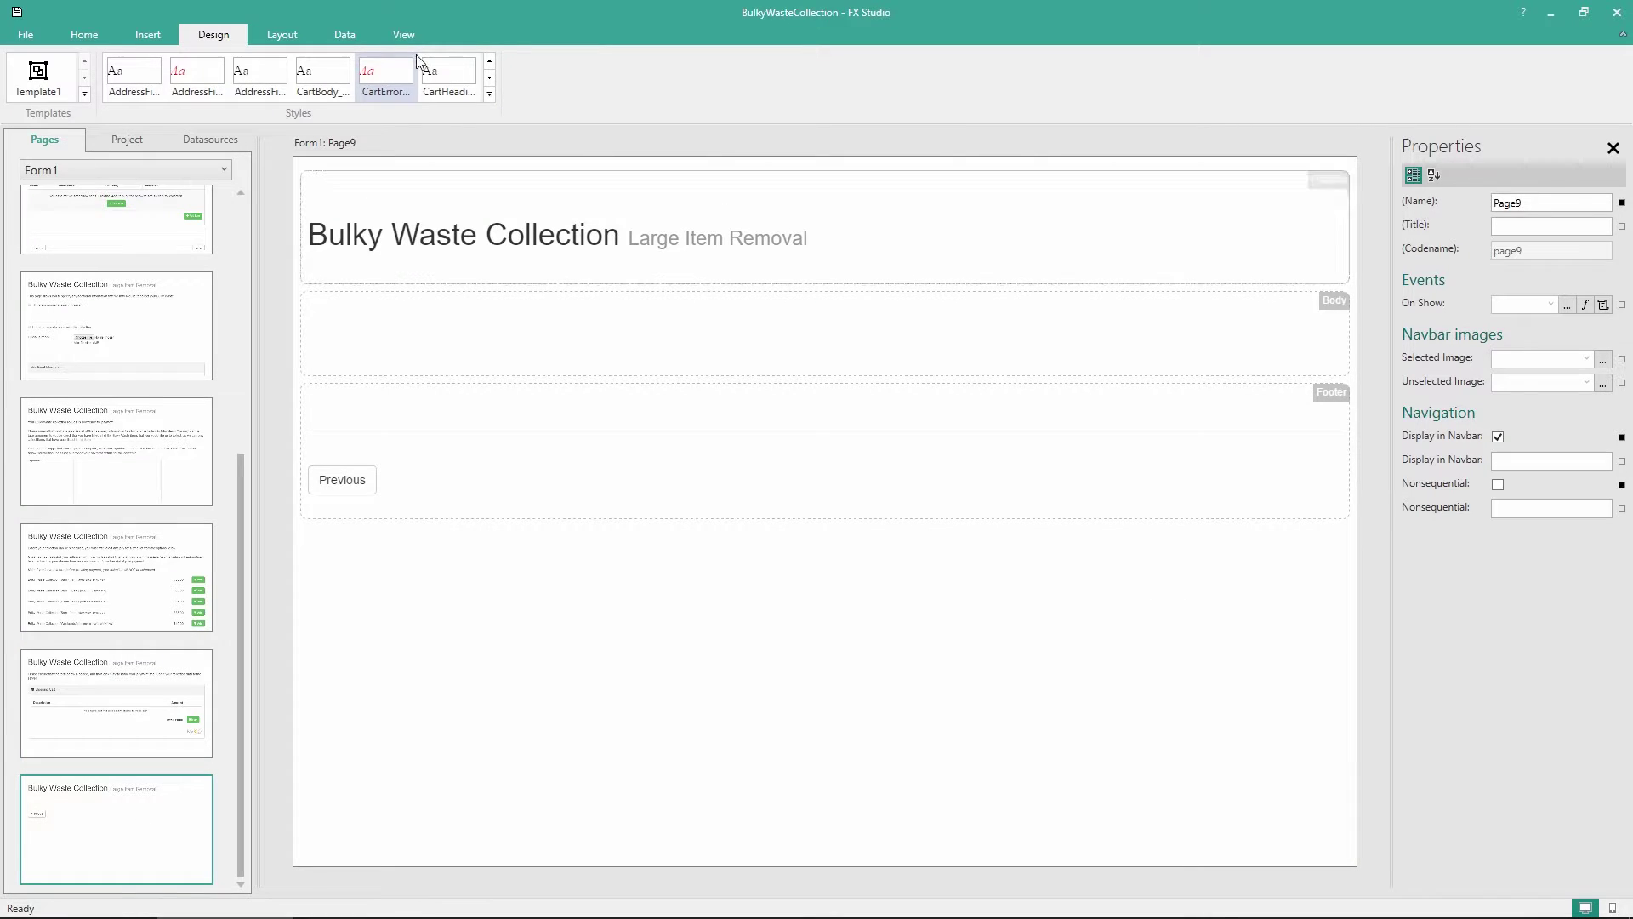
Add a paragraph to Page9 with the payment confirmation text about the receipt email and scheduling
left_click(60, 31)
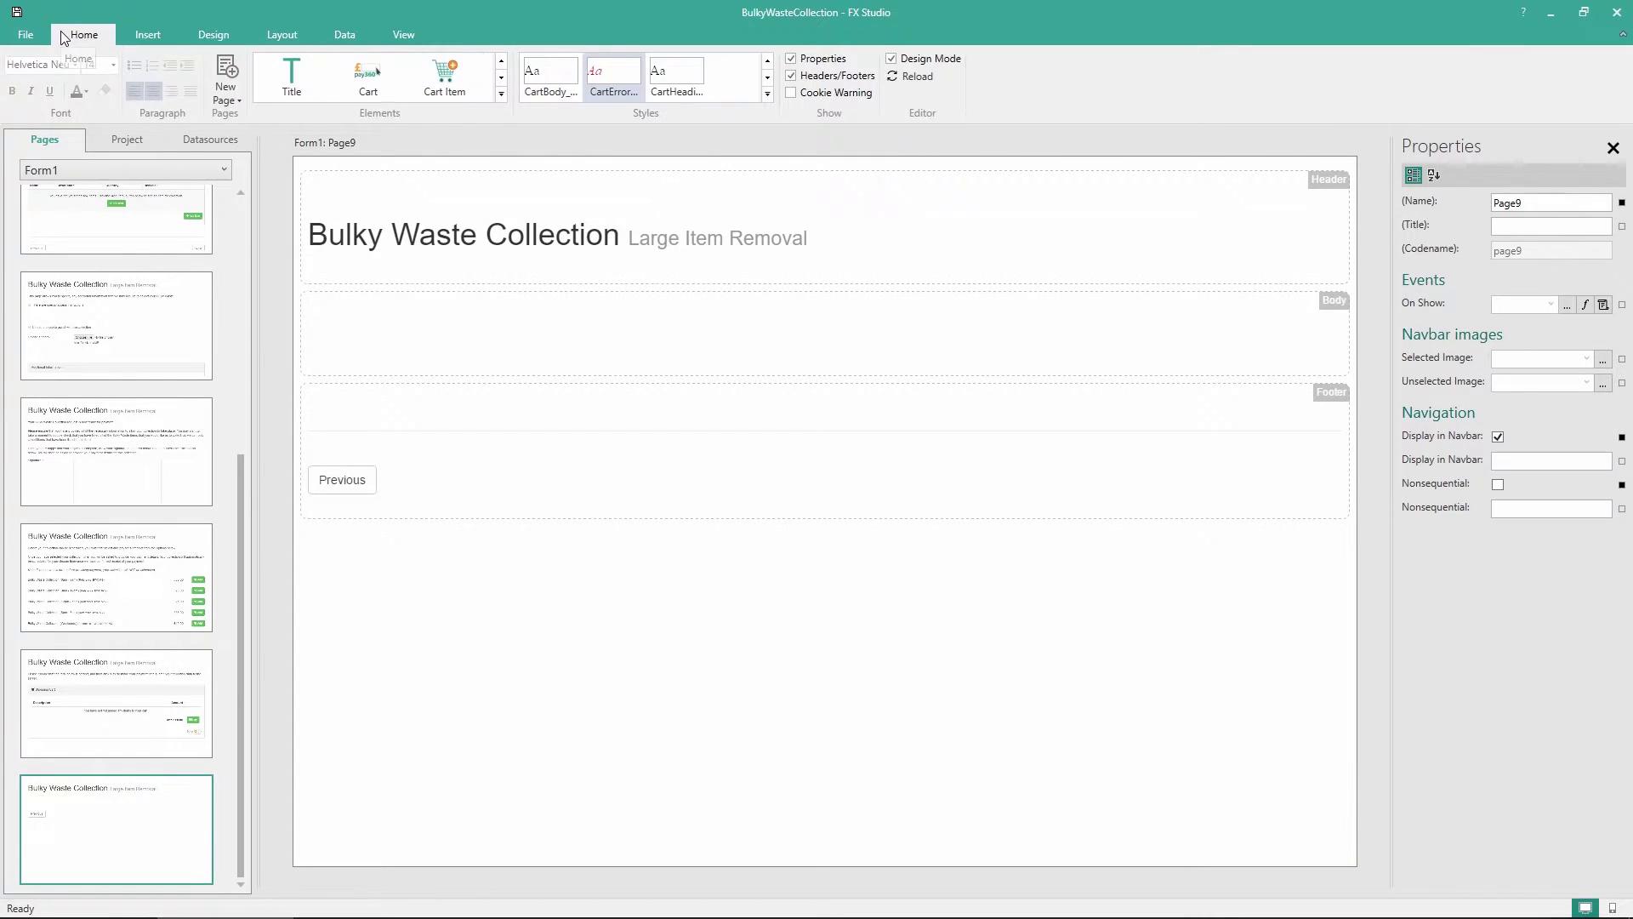
left_click(501, 94)
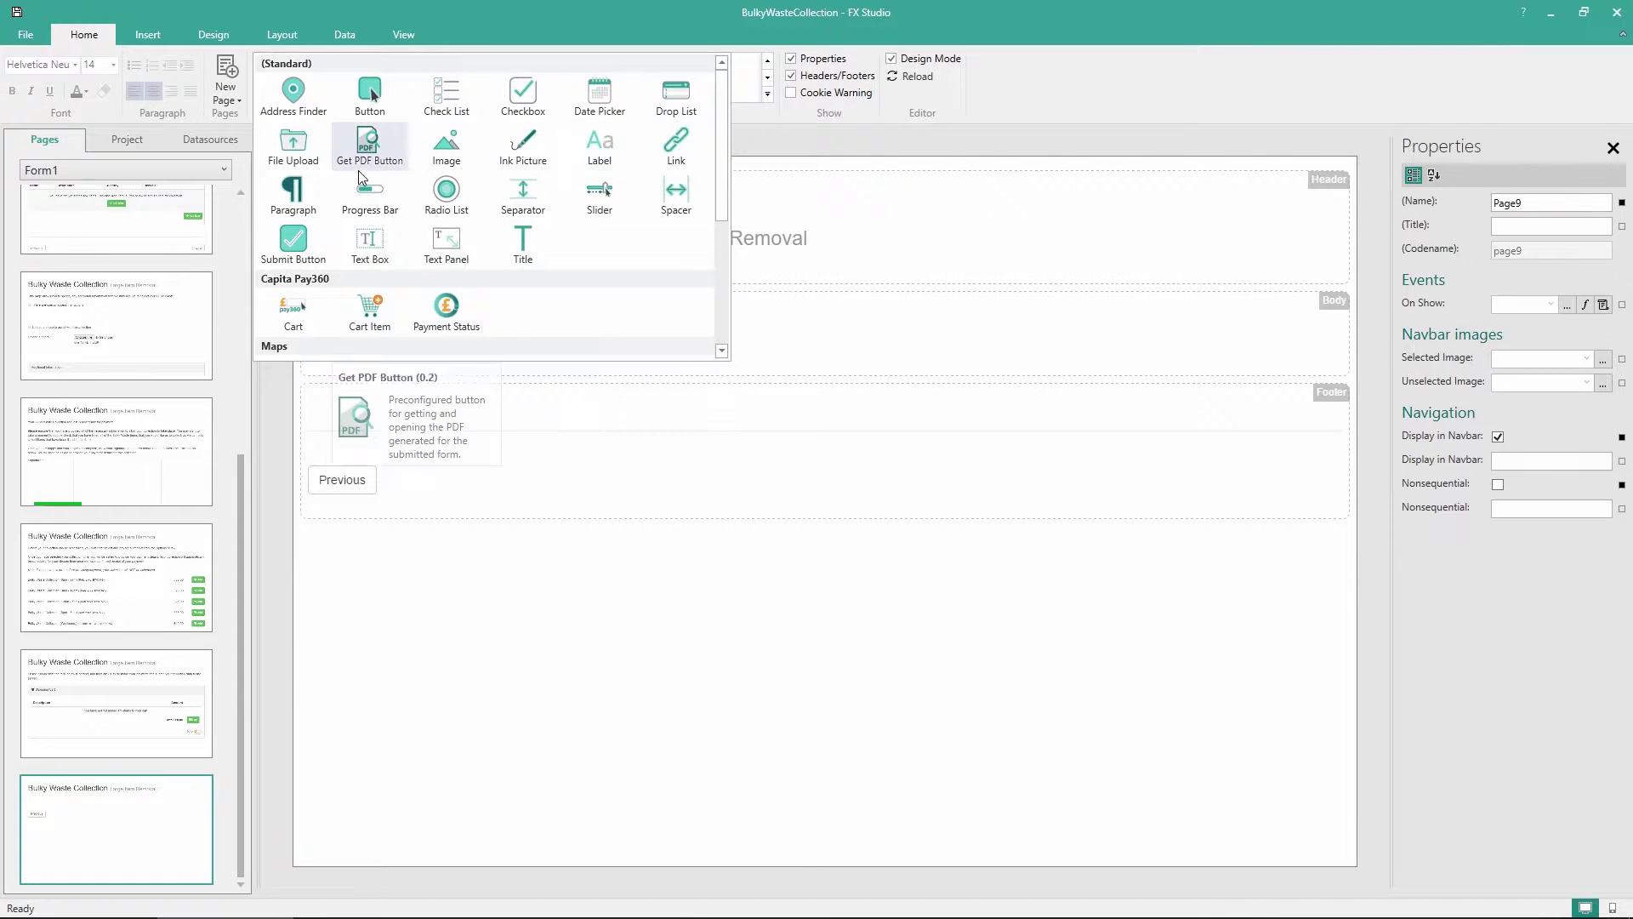
left_click_drag(293, 191, 442, 337)
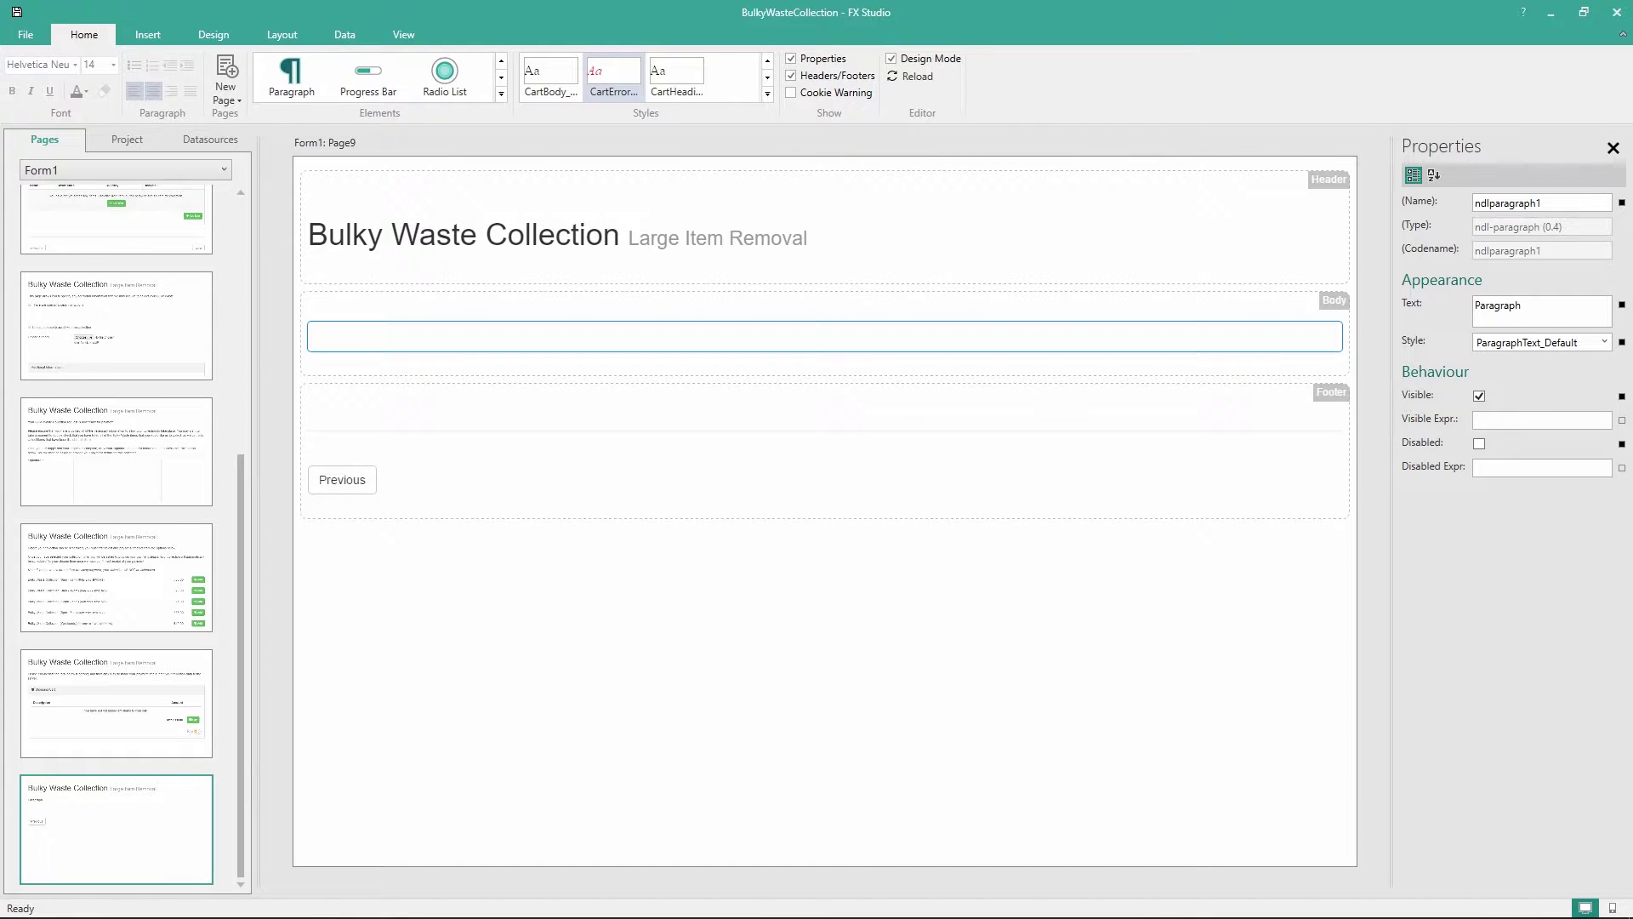
left_click(917, 78)
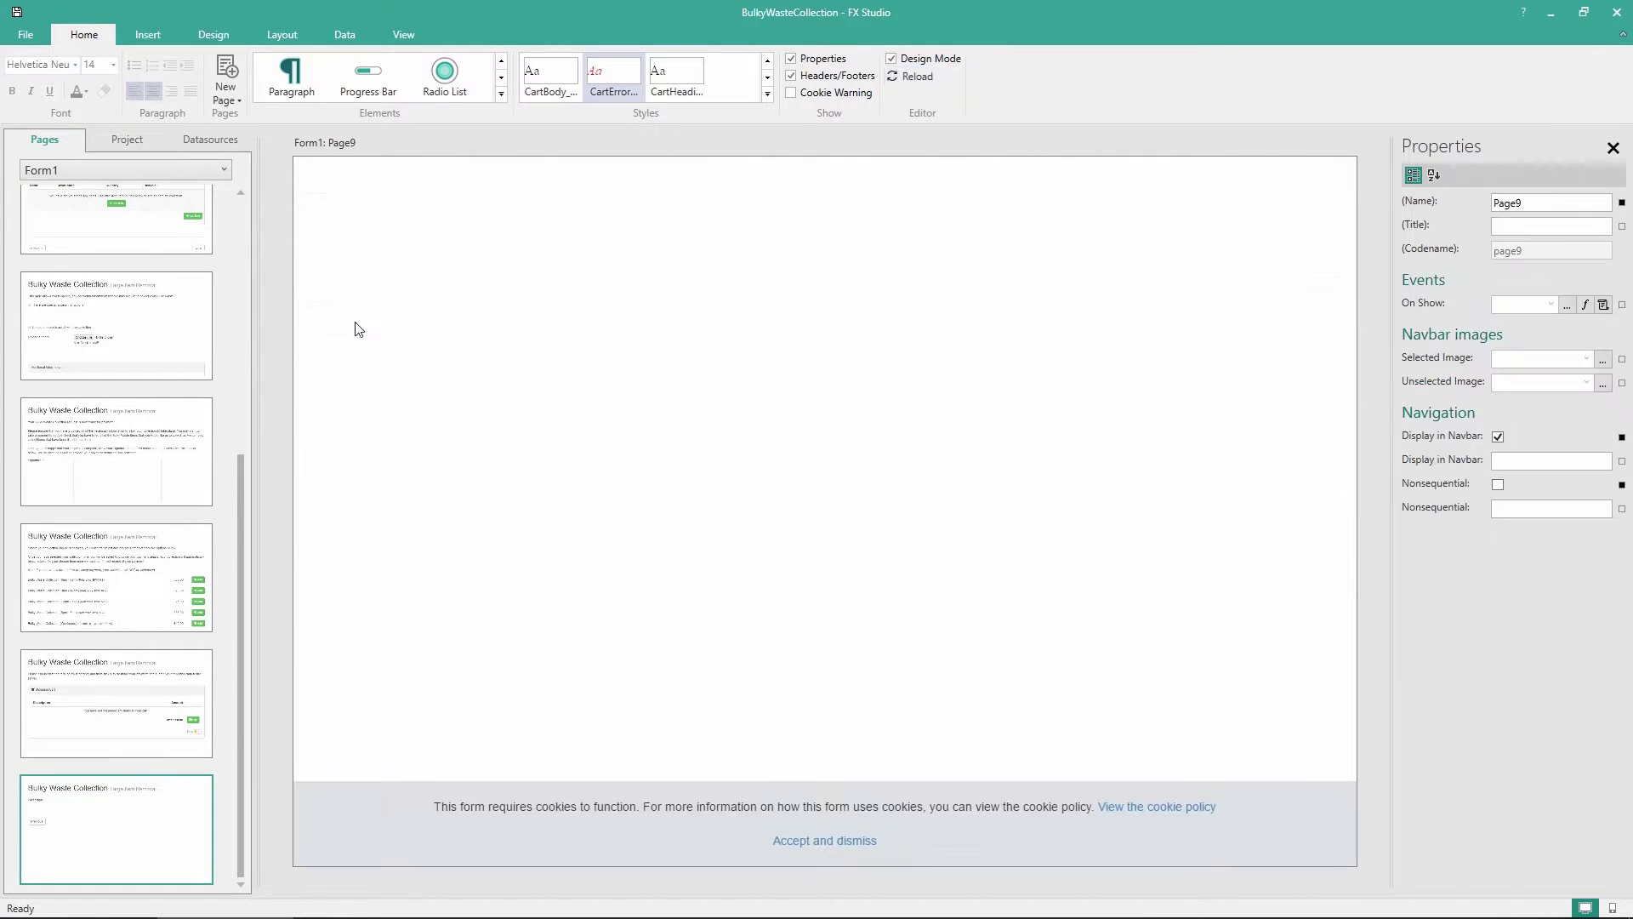
left_click(331, 328)
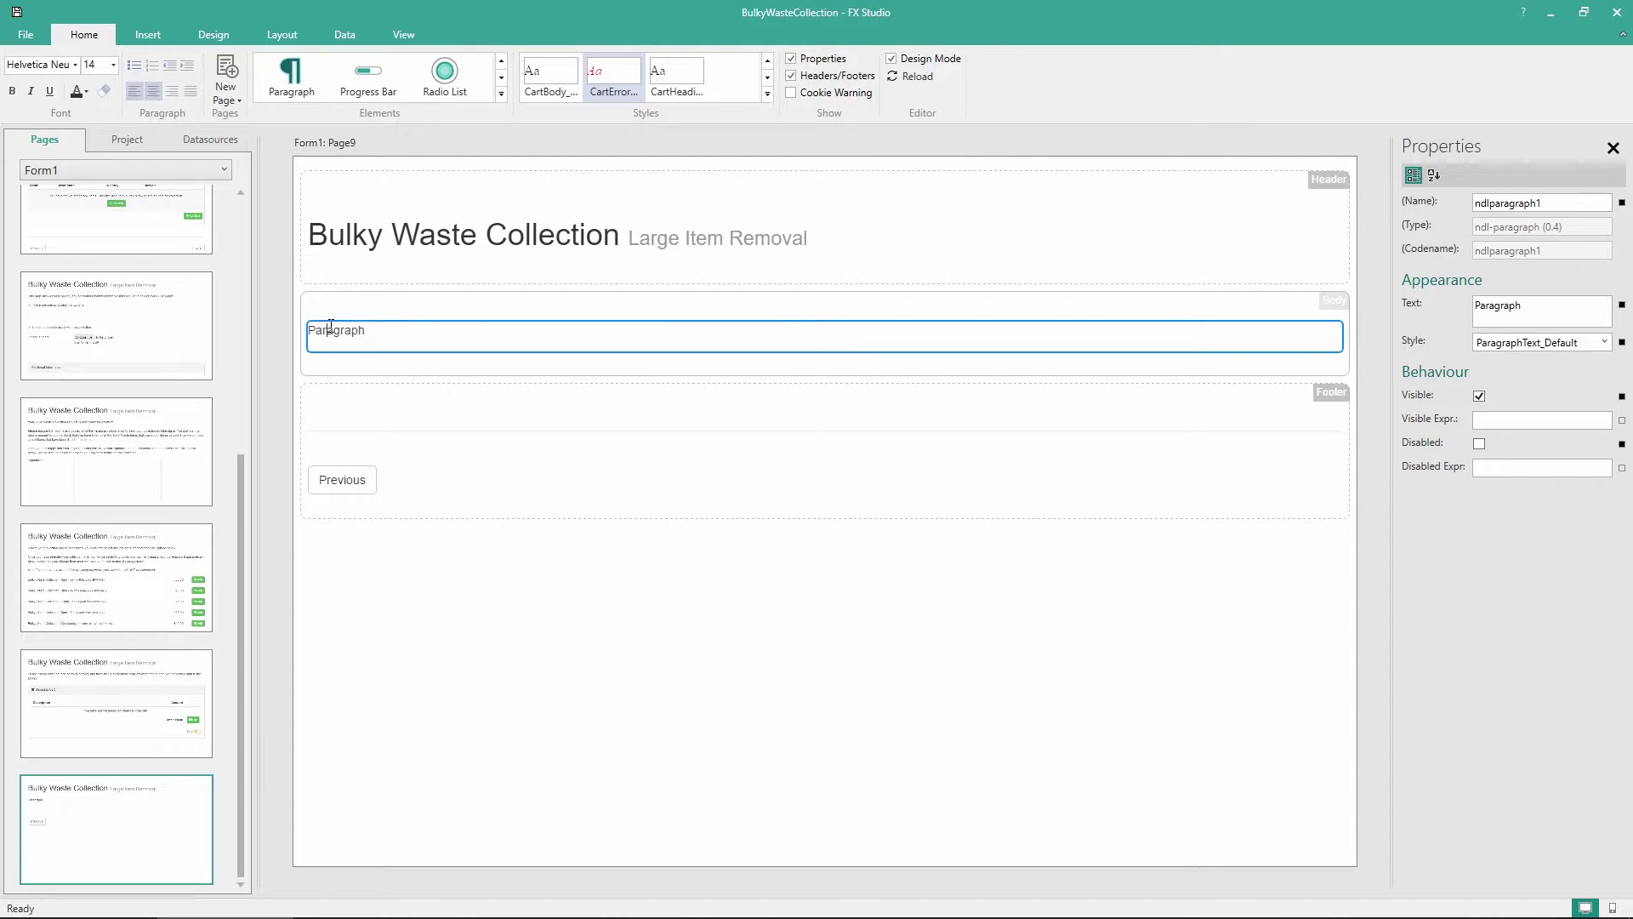
double_click(331, 327)
type("Your payment has been made successfully, and your Bulky Waste Collection request has been submitted to the server.  The payment summary for this transaction are shown below, and you should receive an email receipt for this payment within 24 hours. Once your collection date and time have been assigned, you will receive another email notifying you of your final Bulky Waste Collection details. This email will be sent at least 24 hours prior to your scheduled collection time. Please ensure that the Bulky Waste is available as described at this time.  If you require assistance with this collection, you can contact the Bulky Waste Collection team at the email address below:")
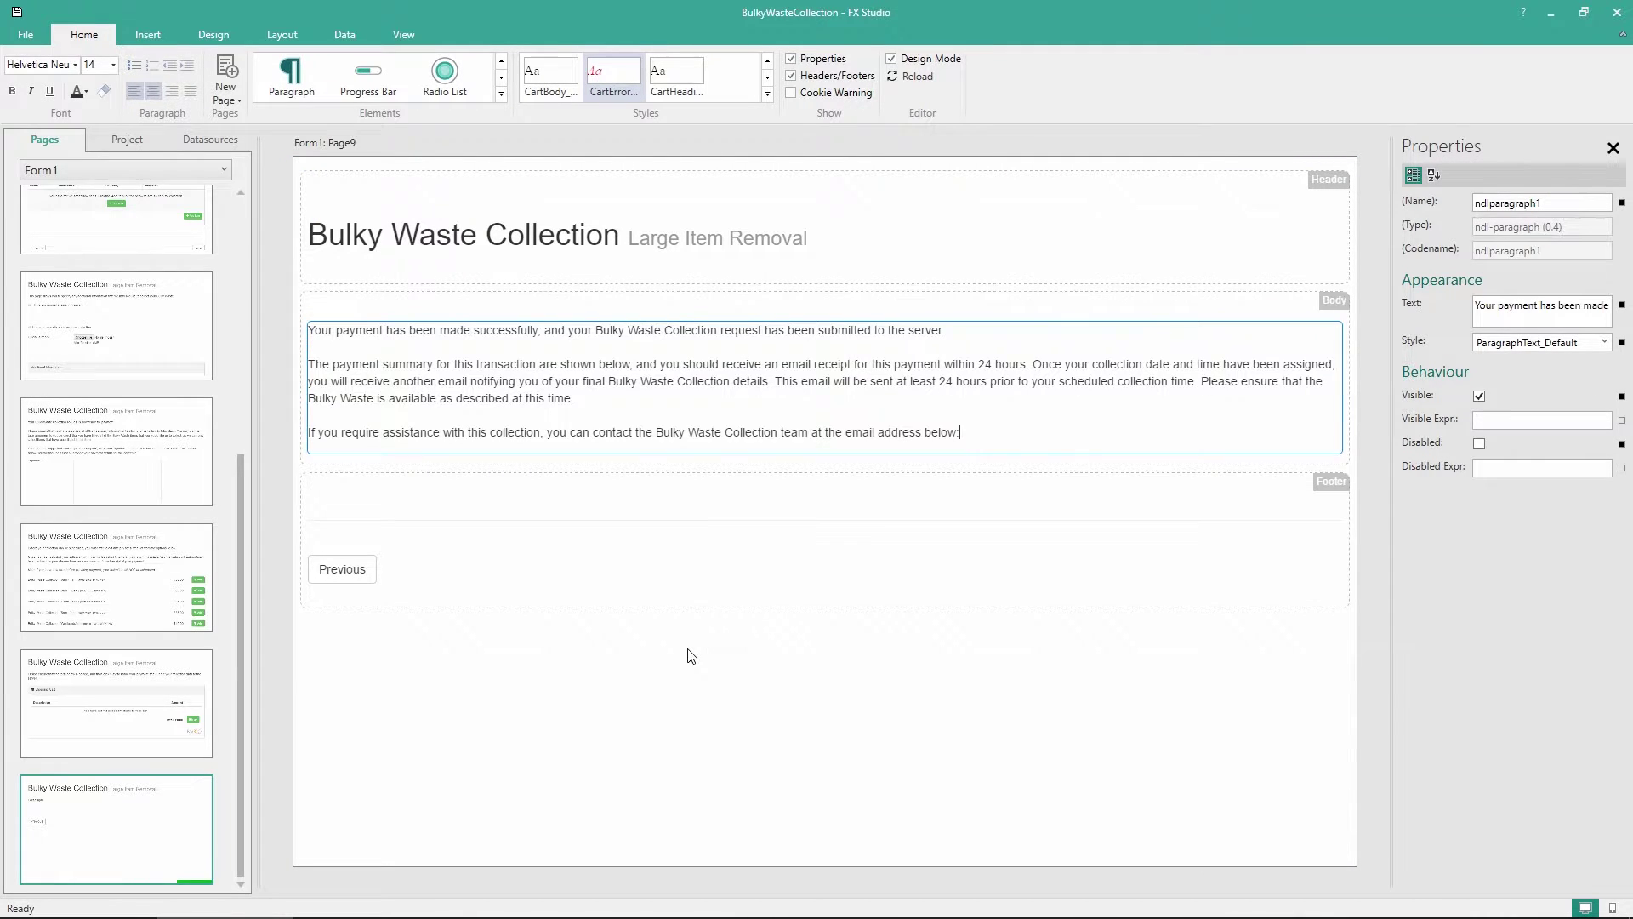
left_click(696, 628)
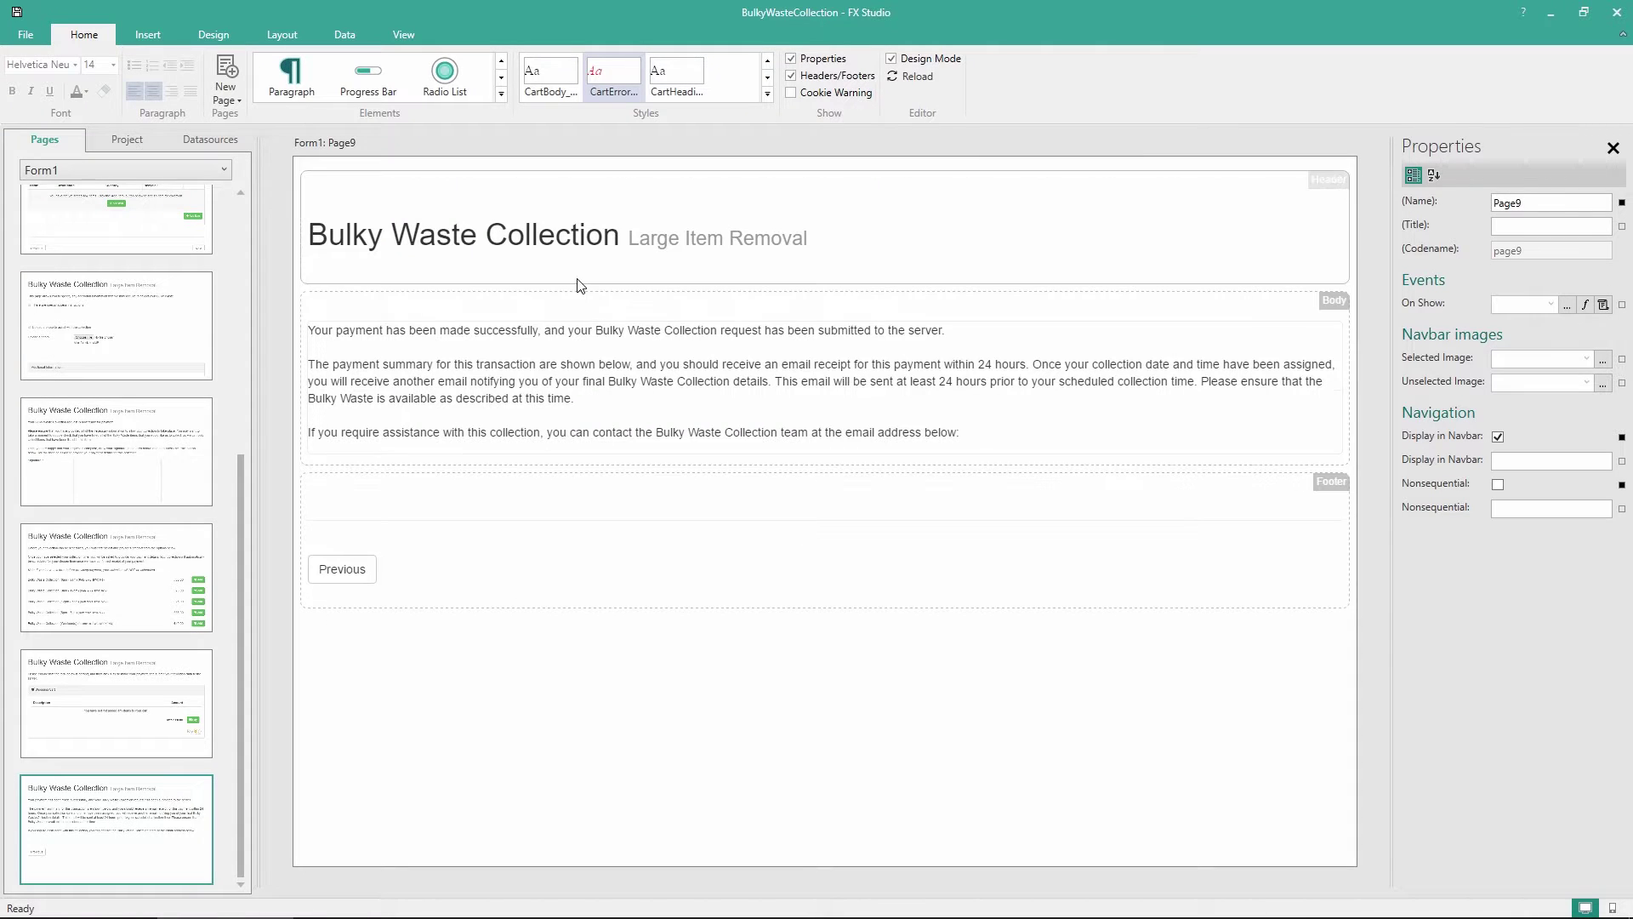
Add a link below the confirmation text displaying the collection team's email address
left_click(502, 94)
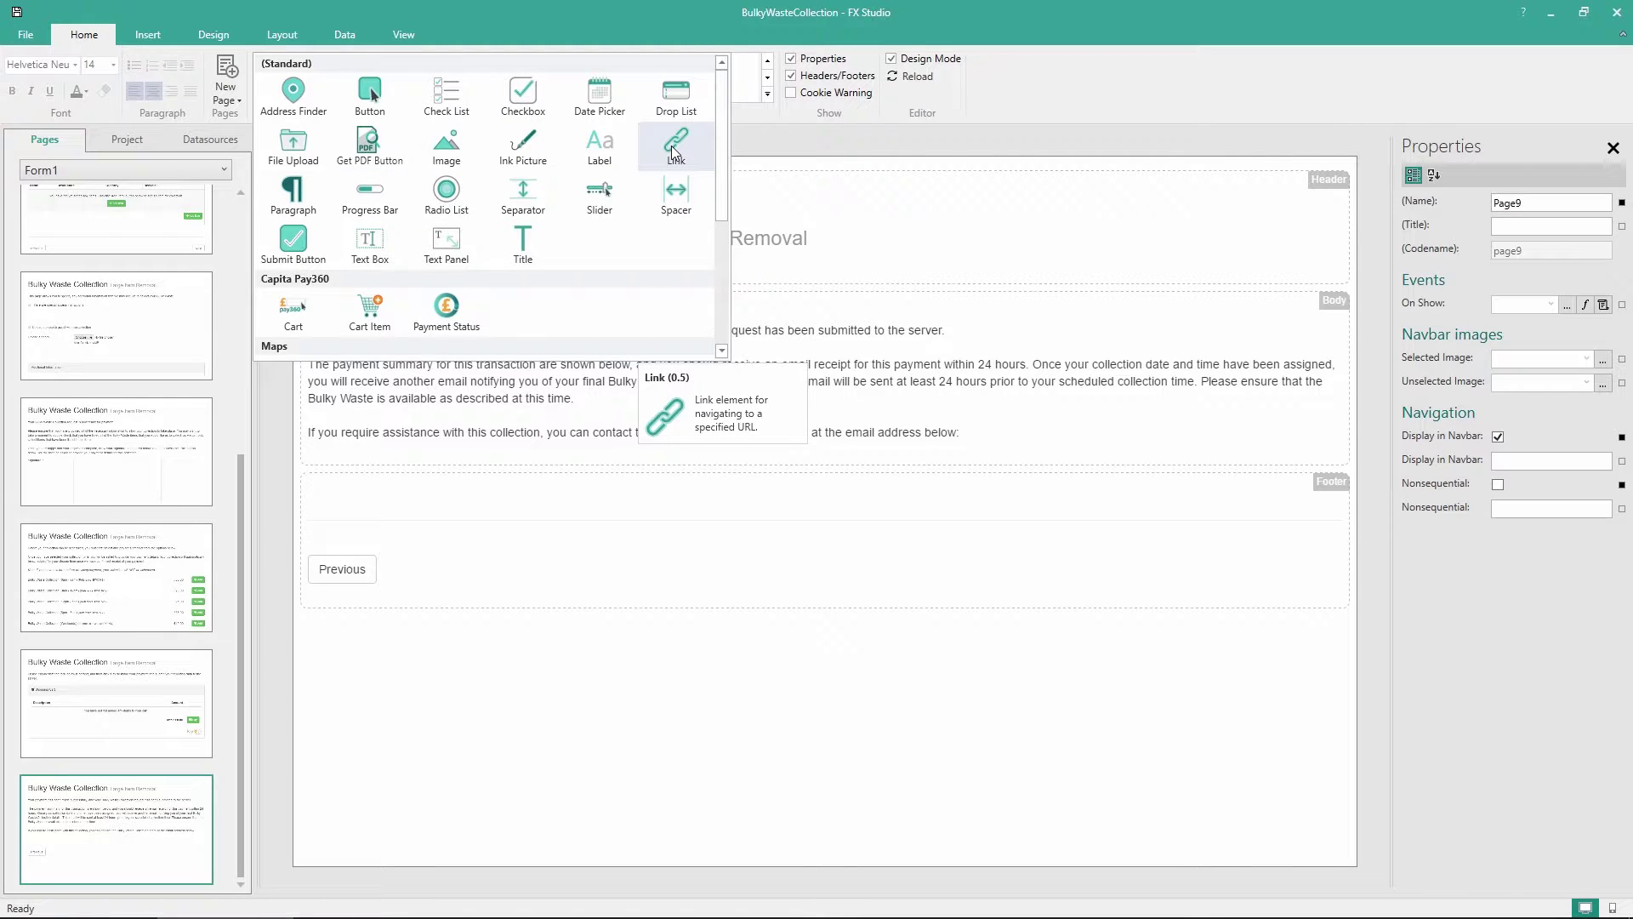
left_click_drag(674, 152, 395, 460)
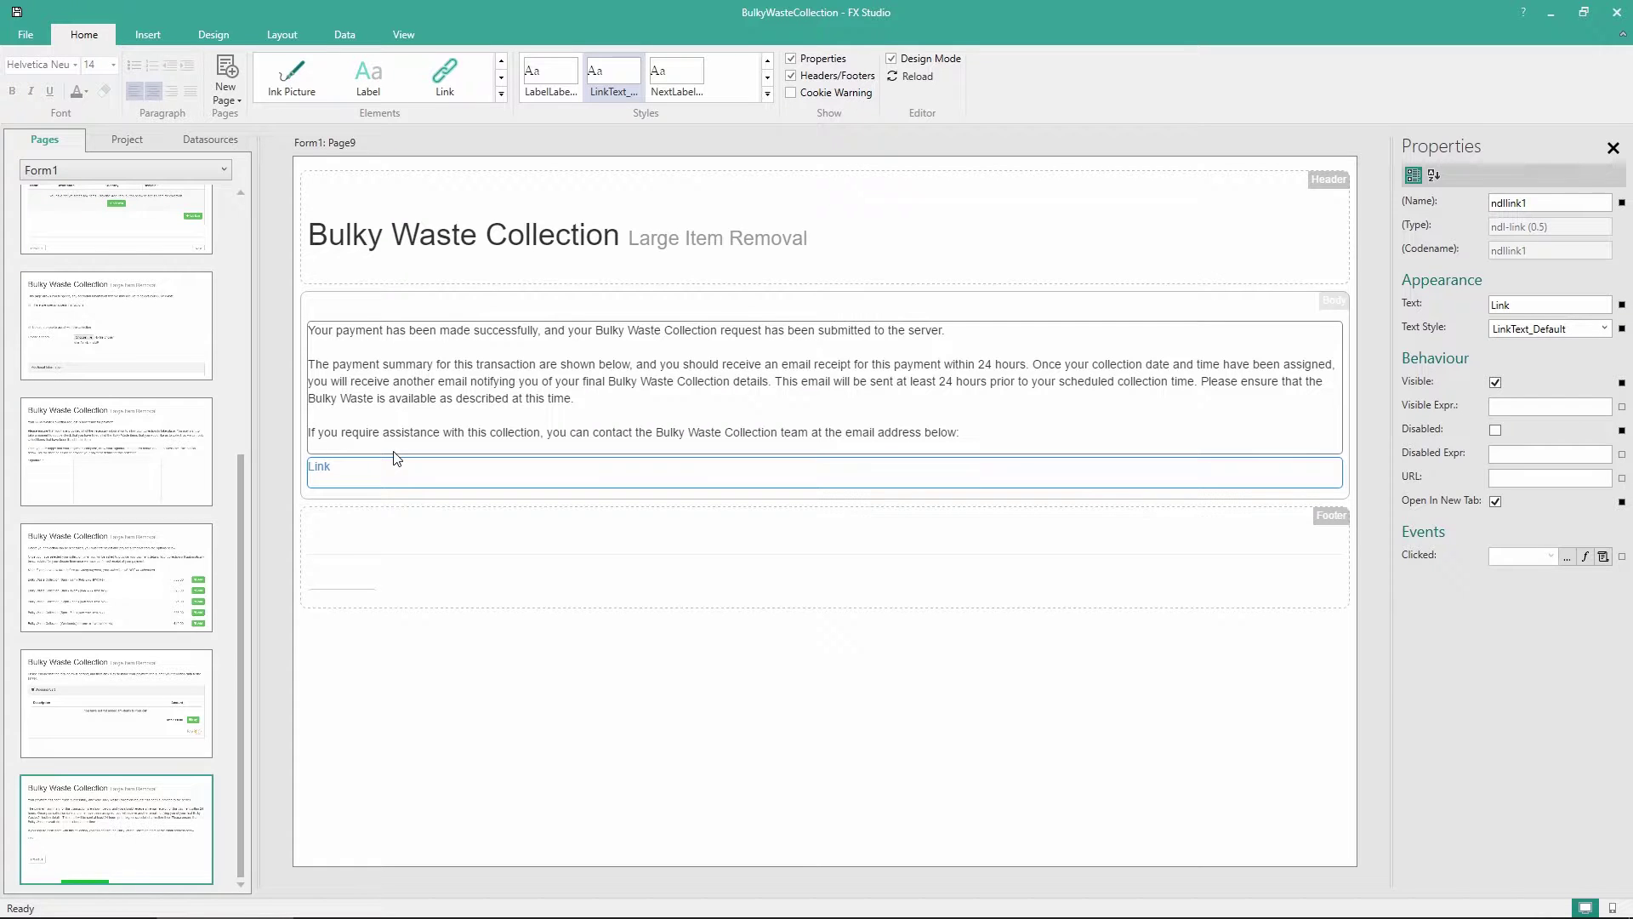
left_click(387, 470)
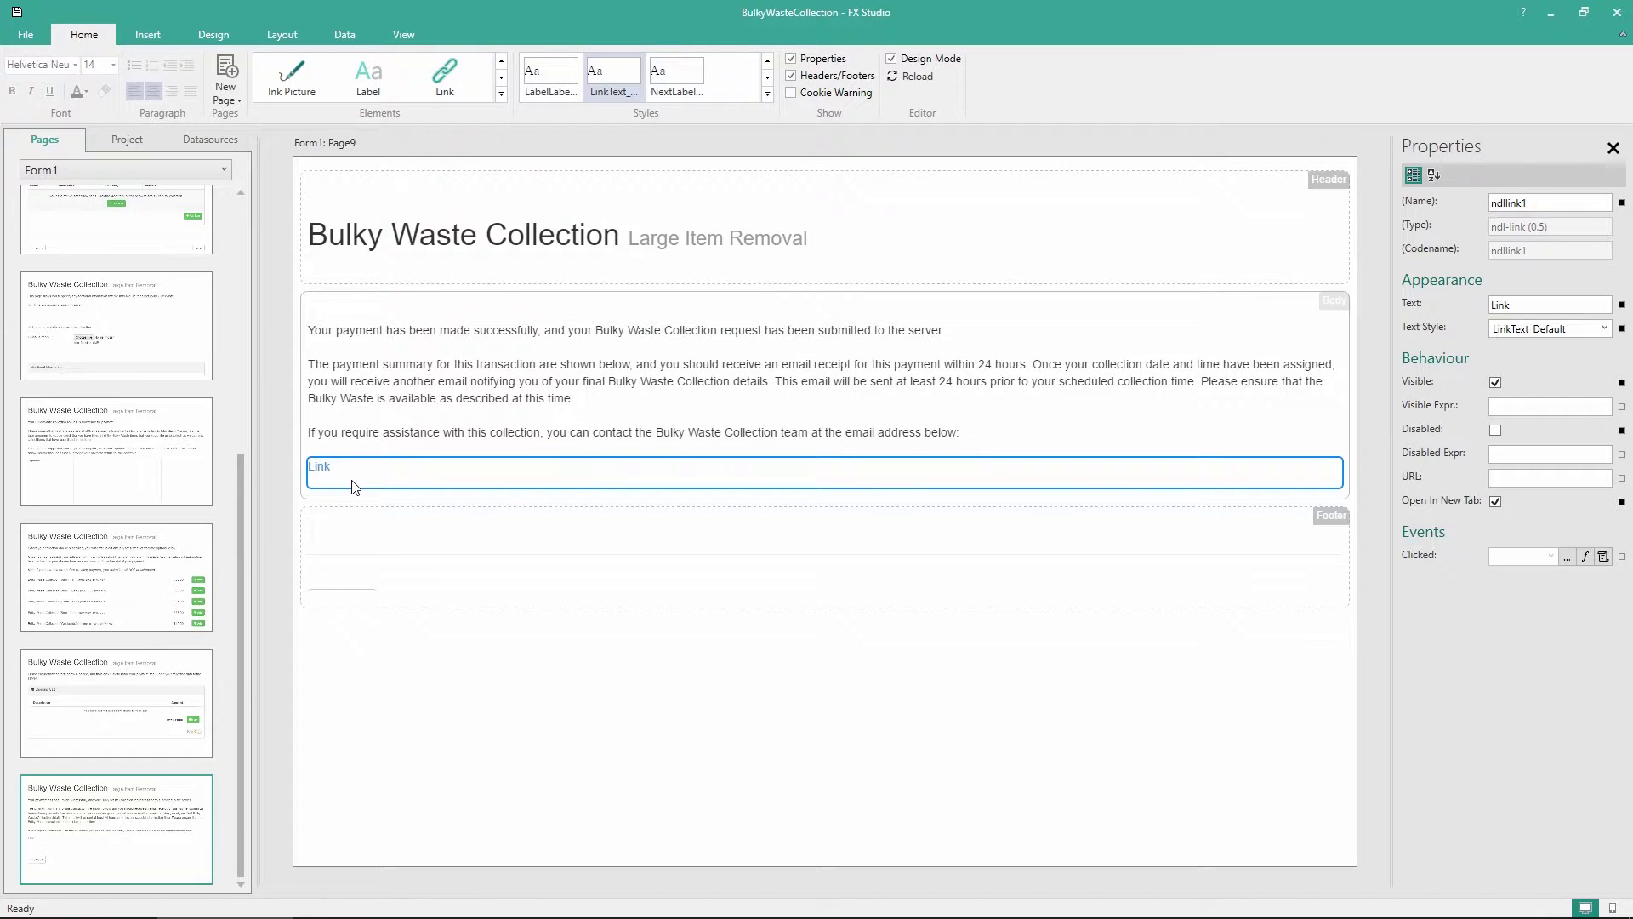
double_click(1534, 305)
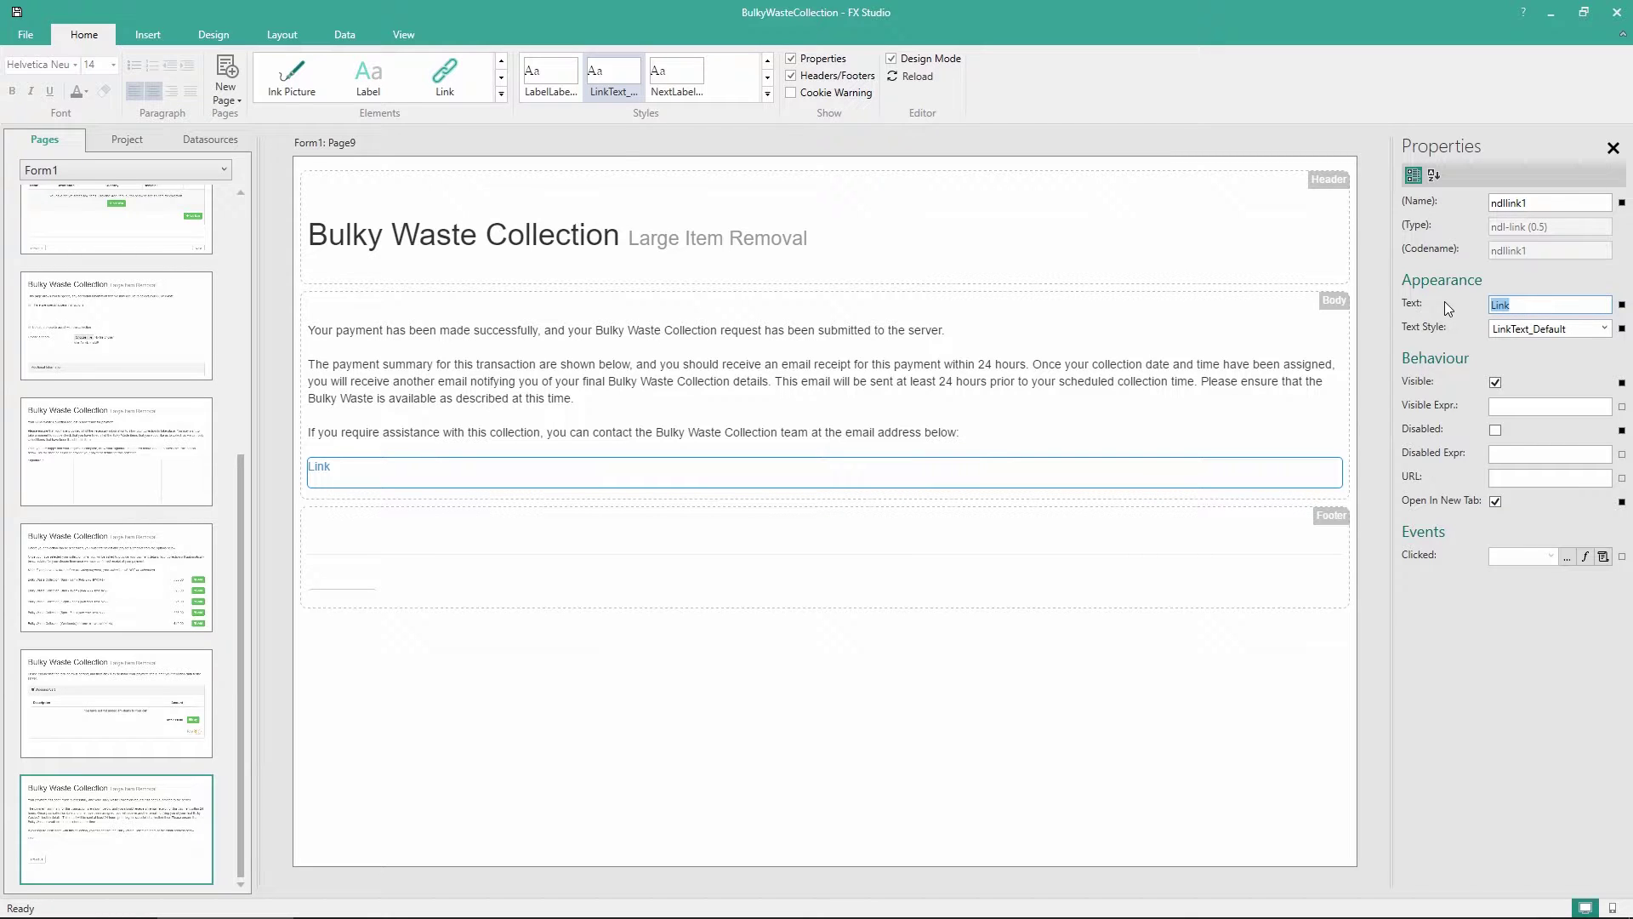
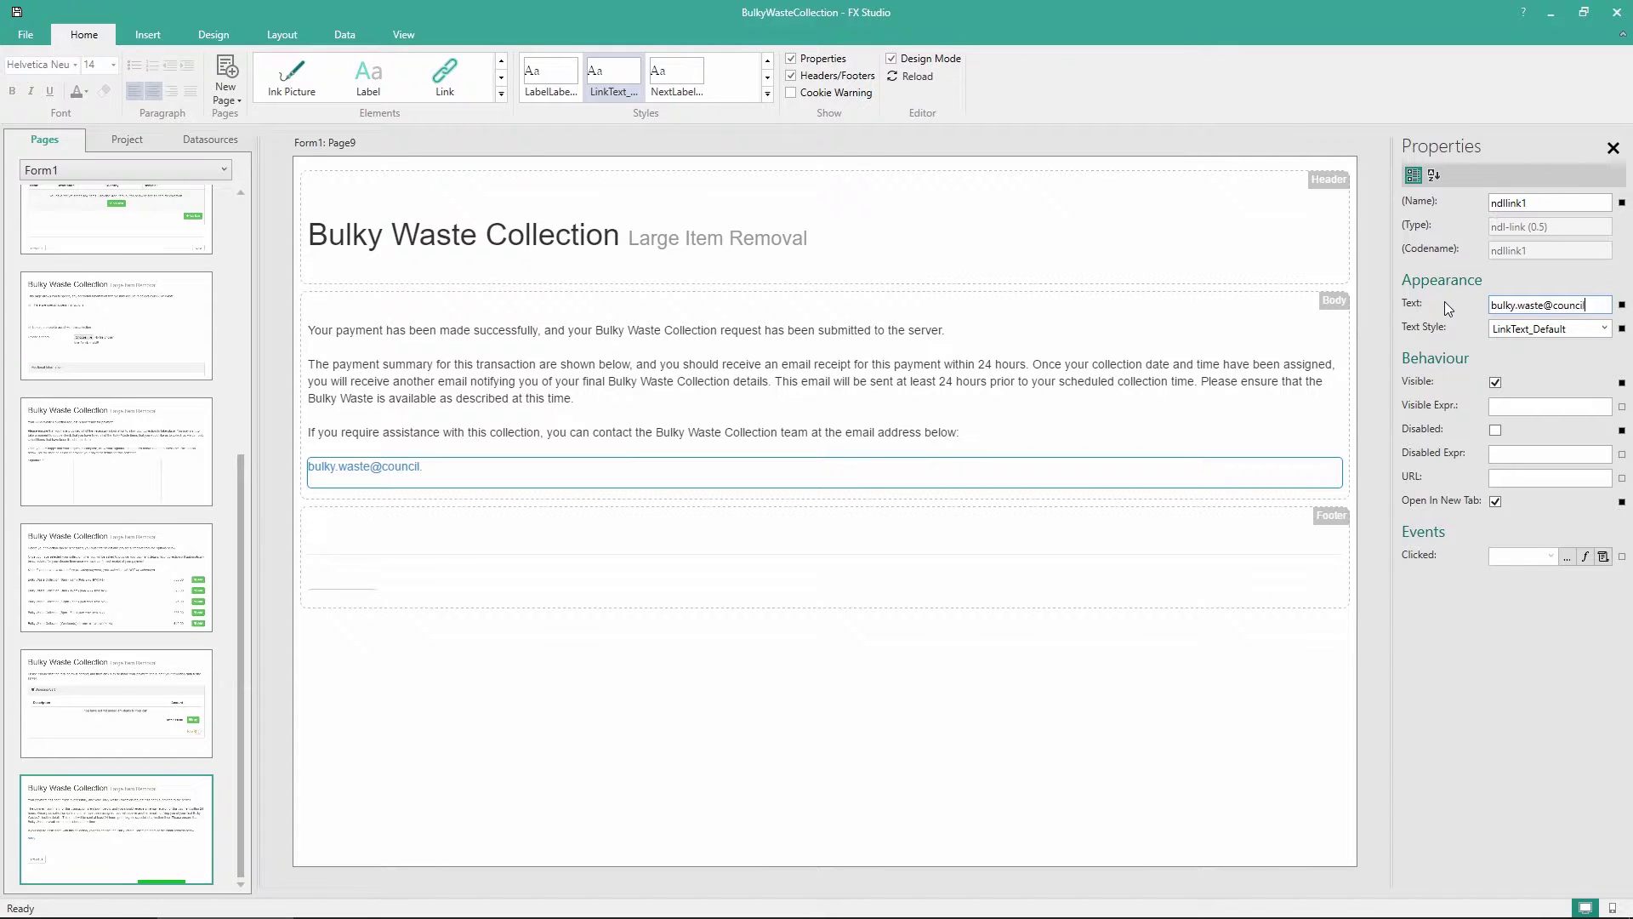
left_click(1499, 478)
Set the link URL to a mailto of the team's address with subject 'Bulky Waste Collection Service'
type("mailto")
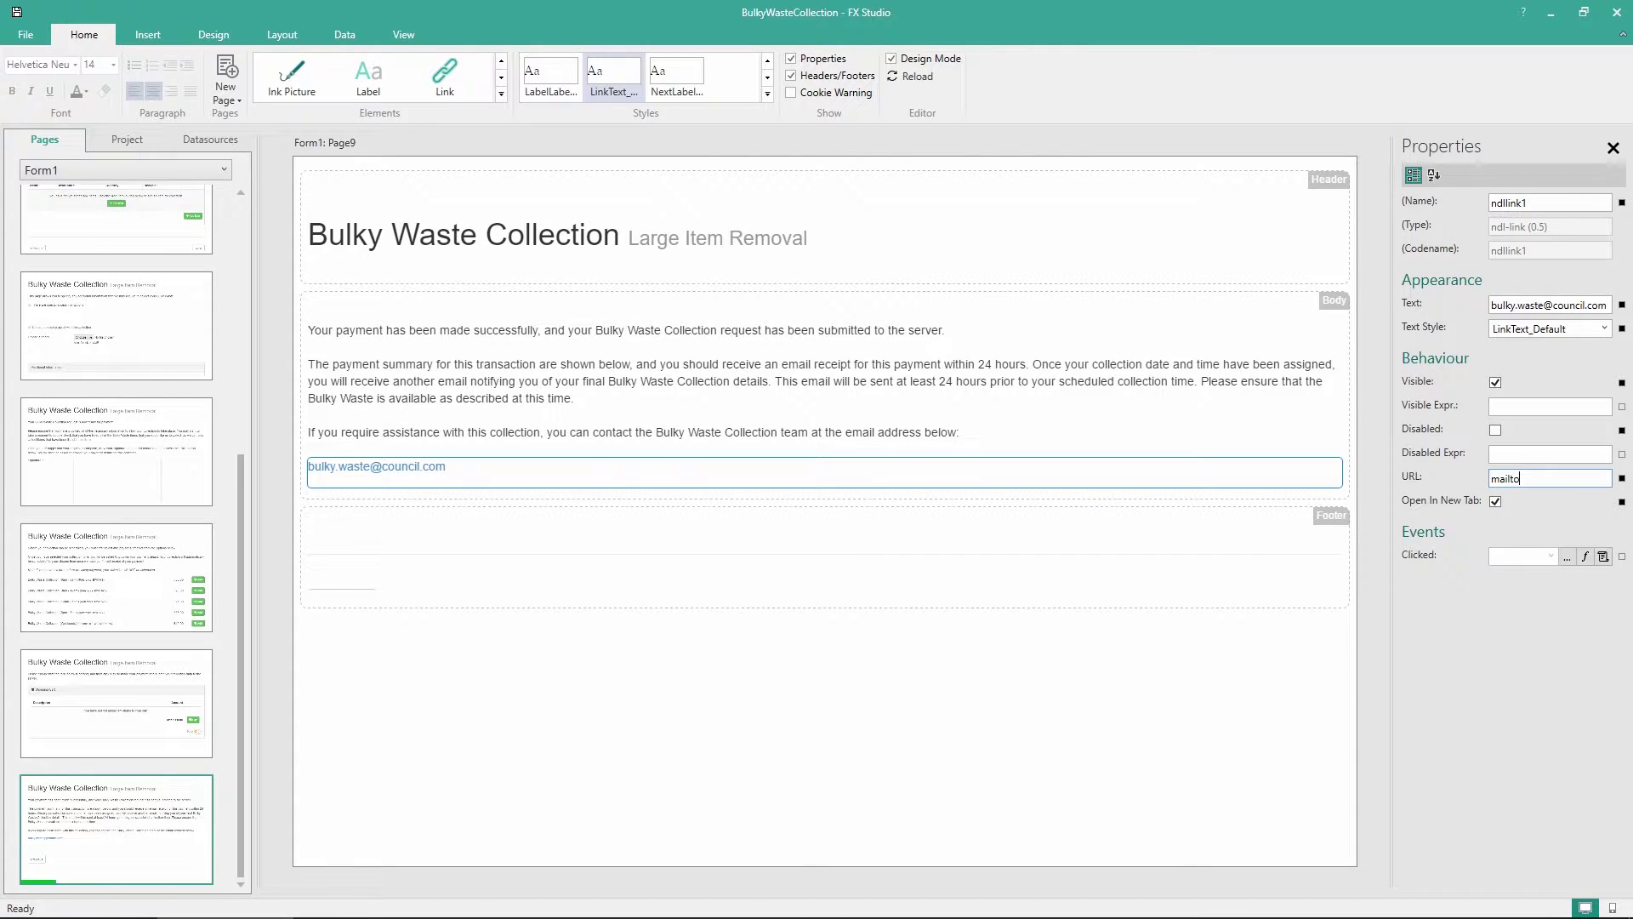
type(":")
type("?Subj")
type("ect=Bulky W")
type("aste Collectio")
type("n Service")
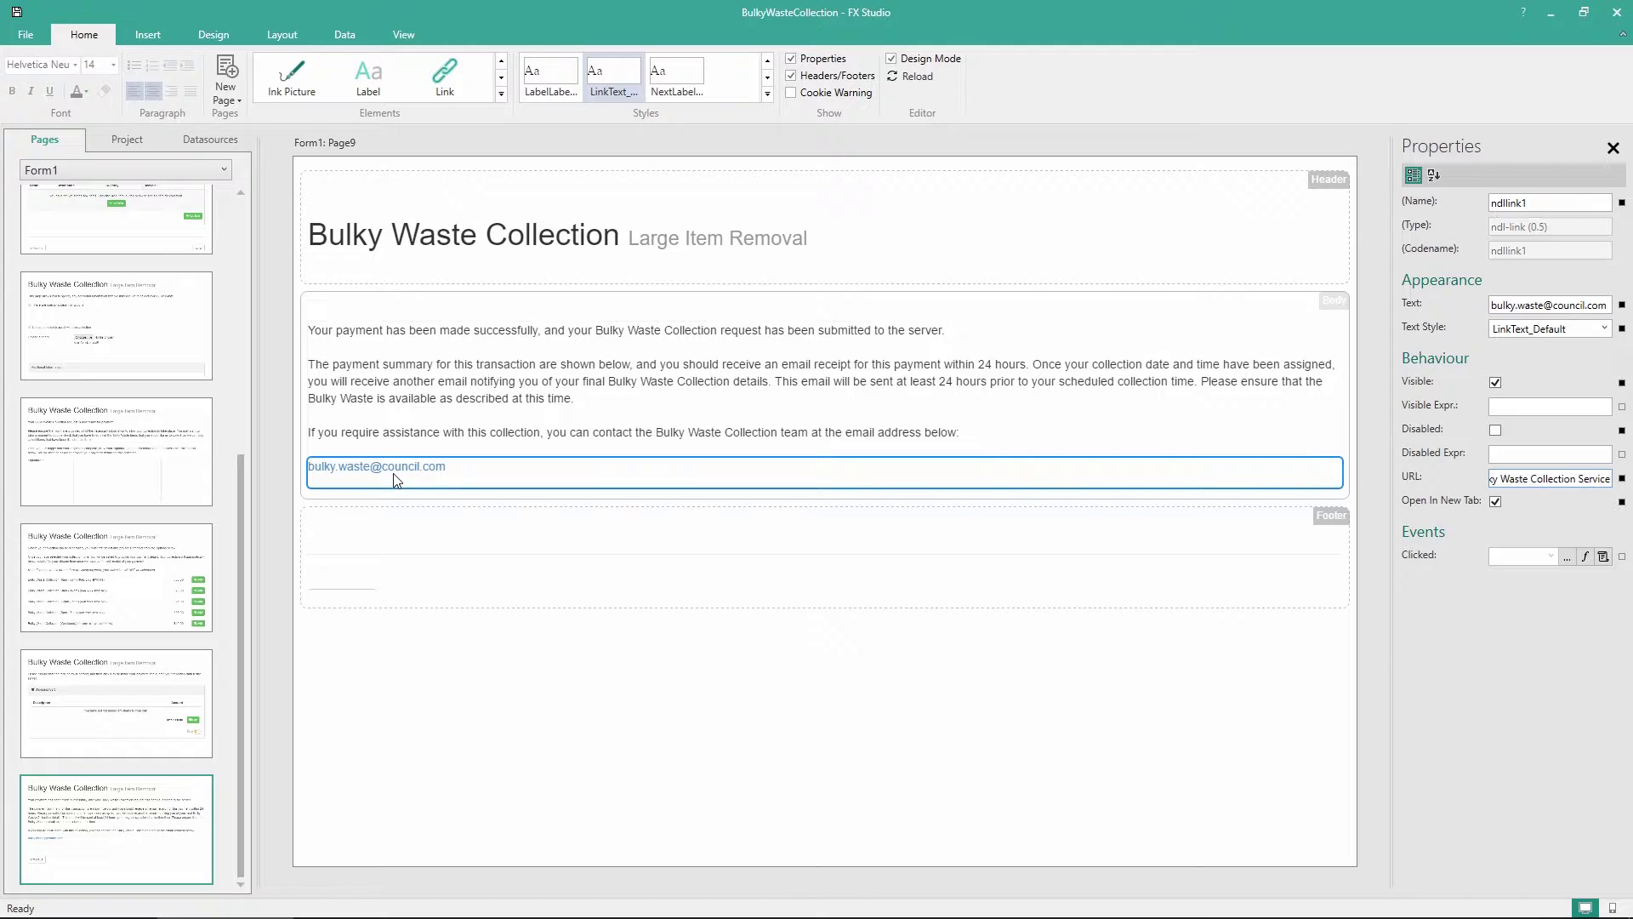
left_click_drag(1606, 479, 1452, 482)
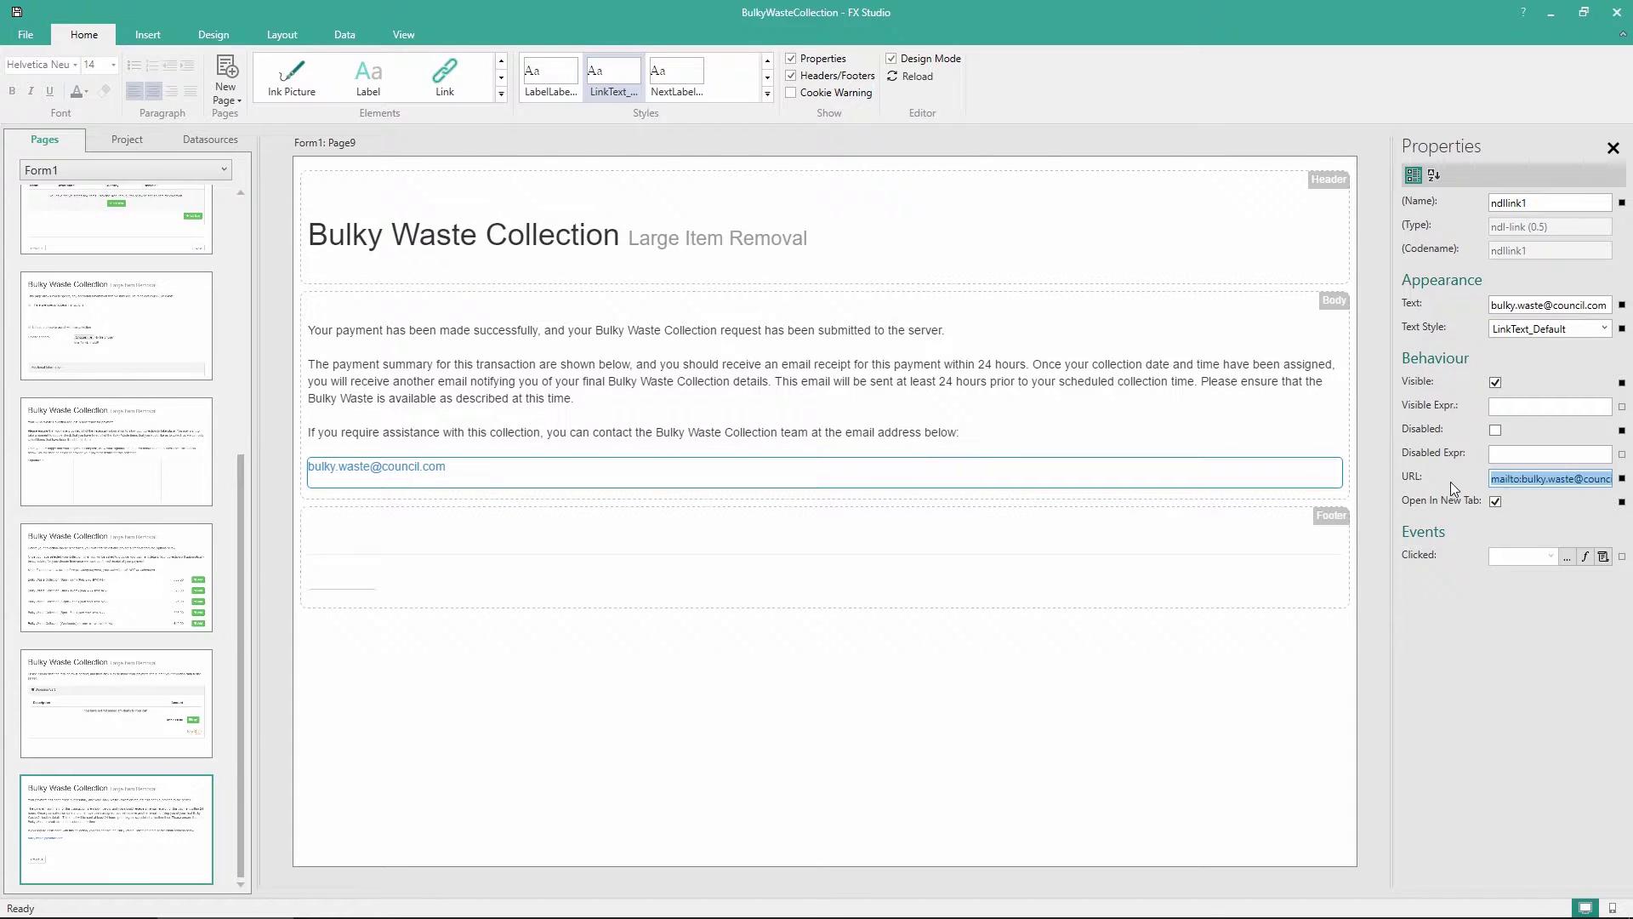
left_click(1493, 478)
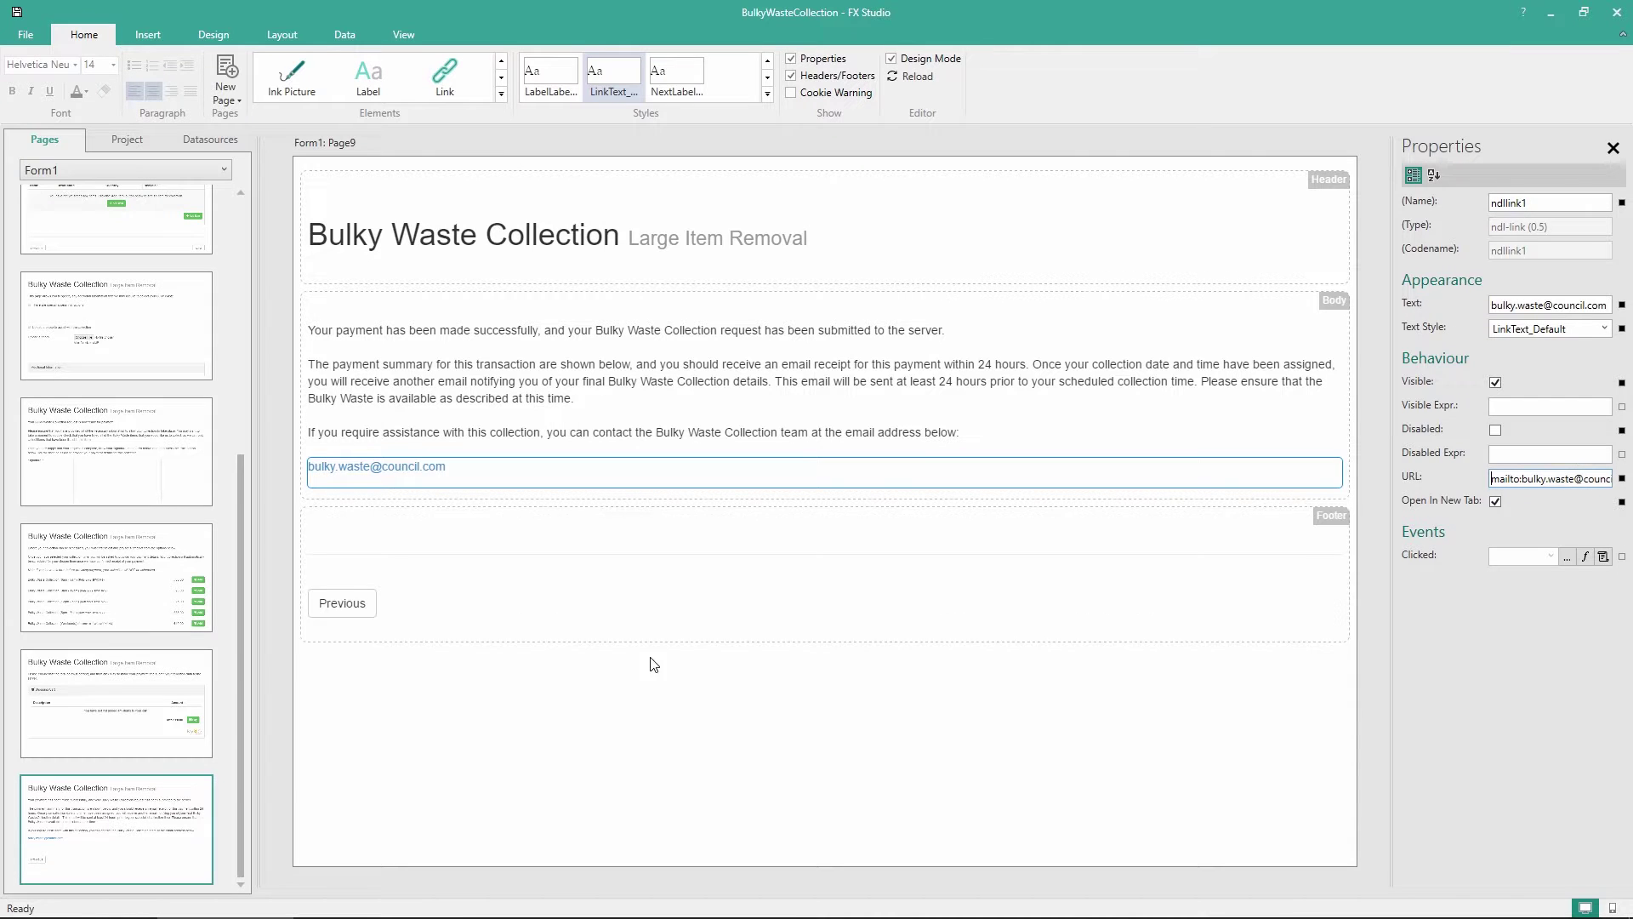
left_click(637, 717)
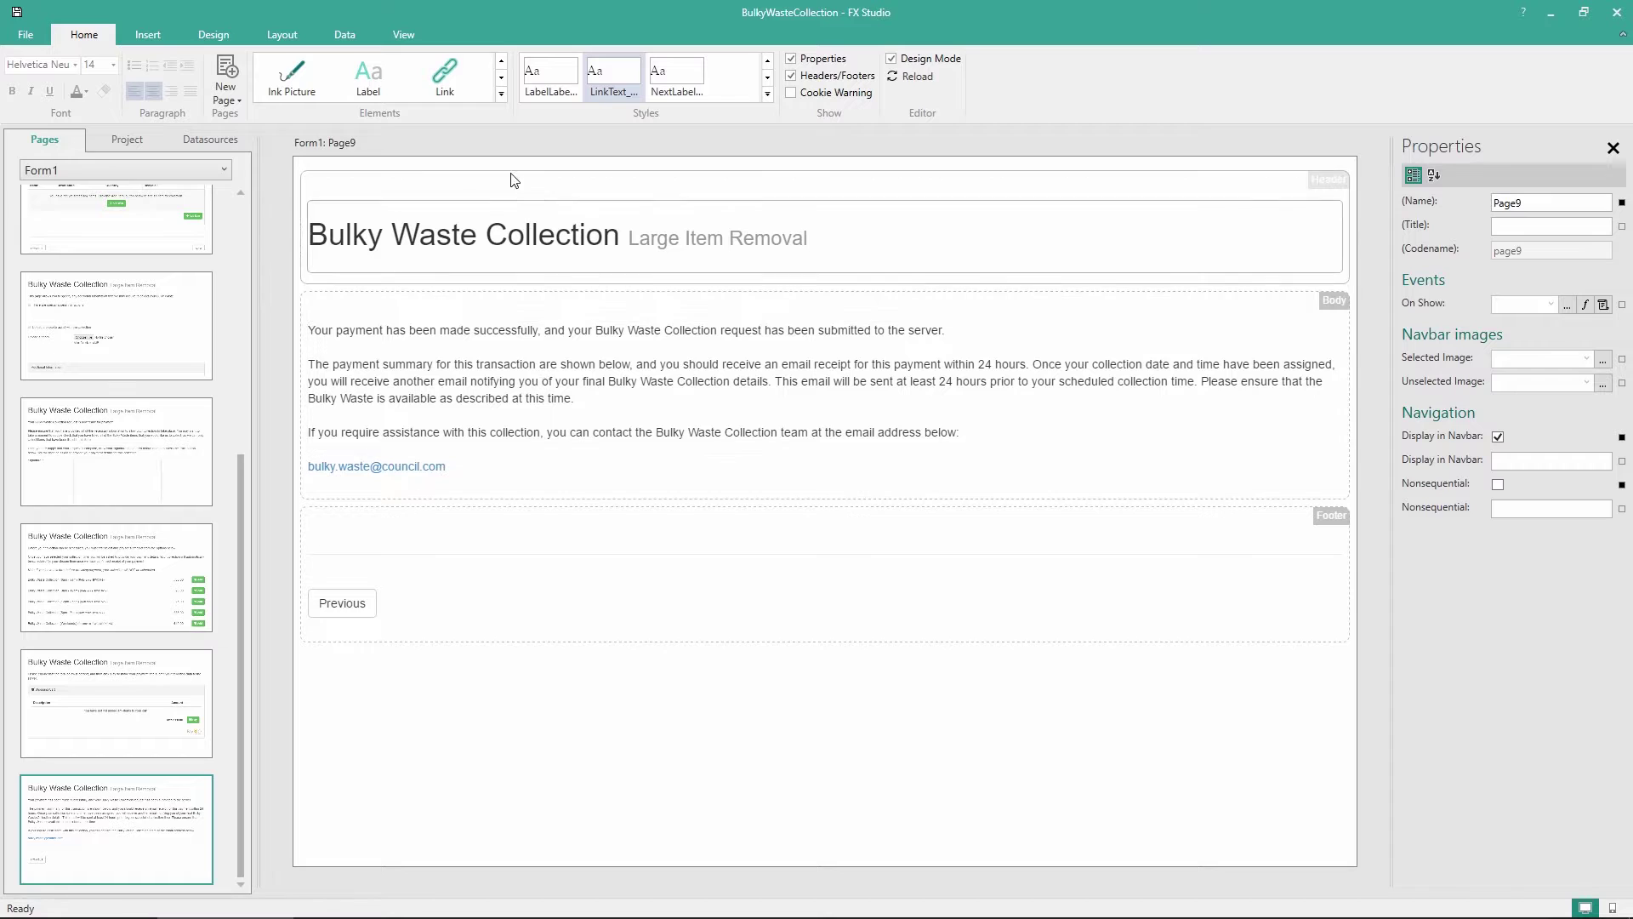
Add a payment status panel below the email link
left_click(502, 95)
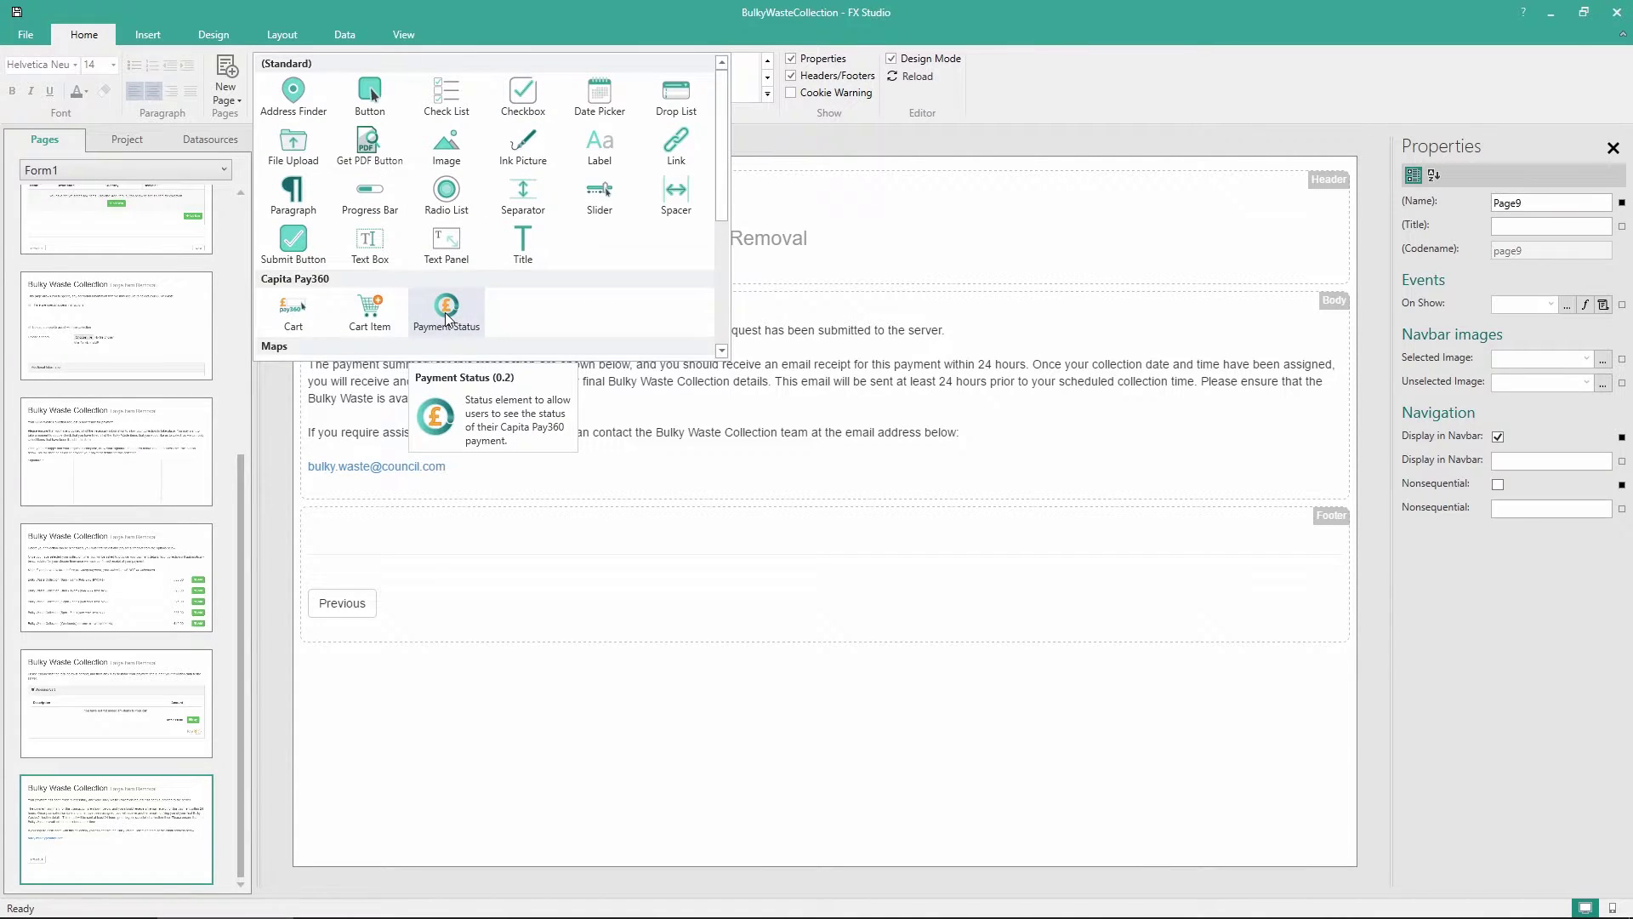
left_click_drag(446, 318, 520, 520)
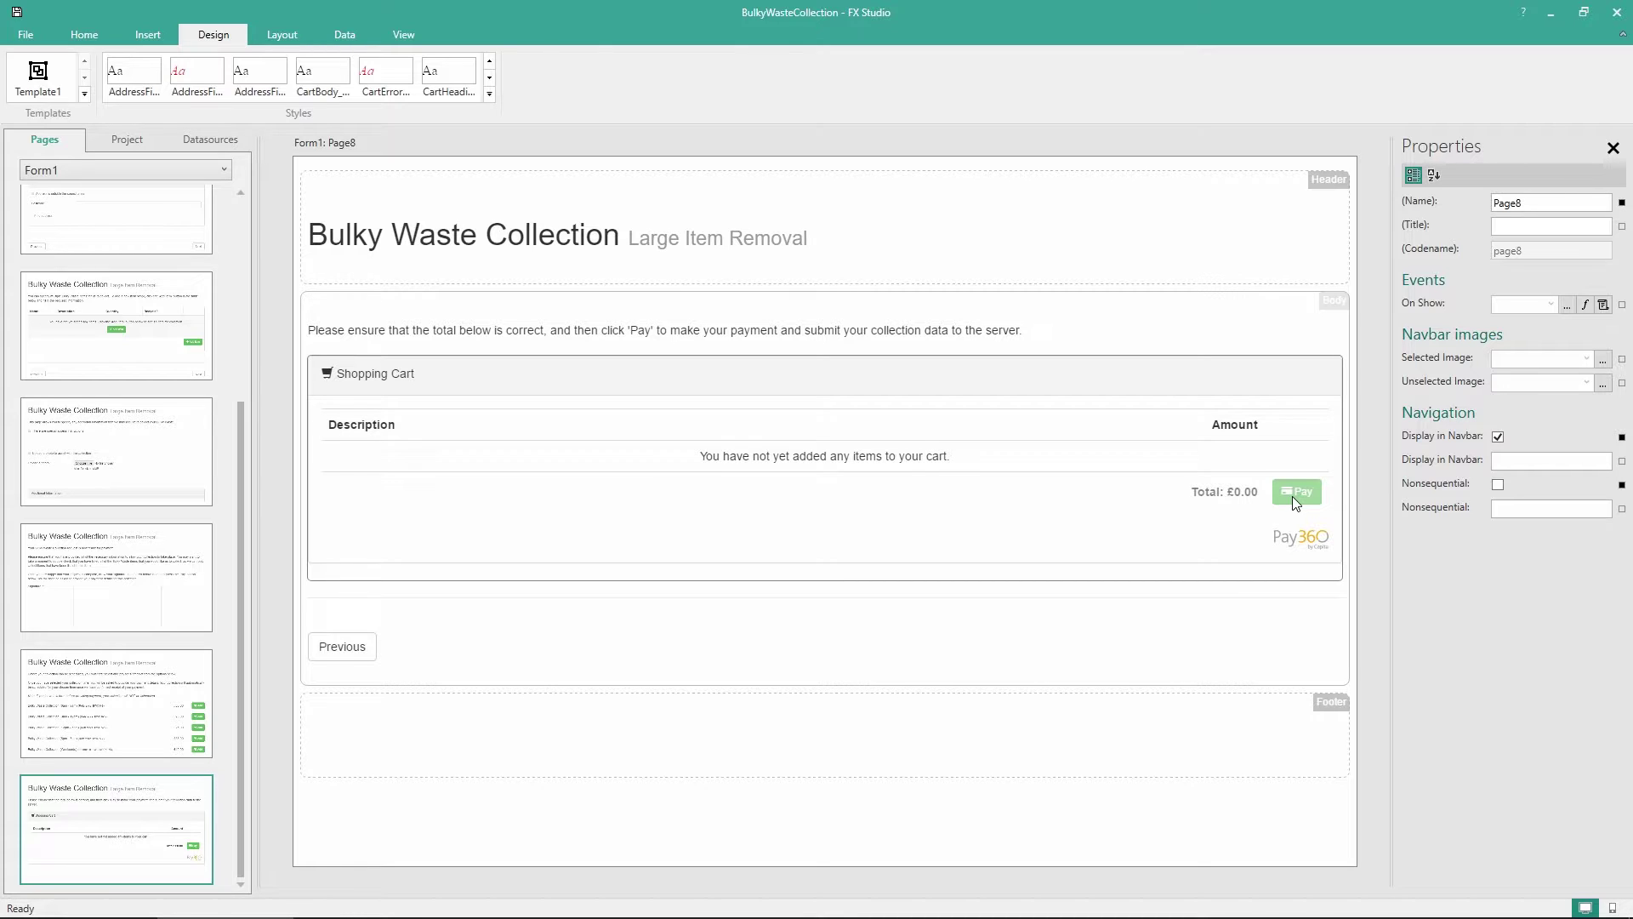
Add a new empty Page9 after the last page
right_click(120, 797)
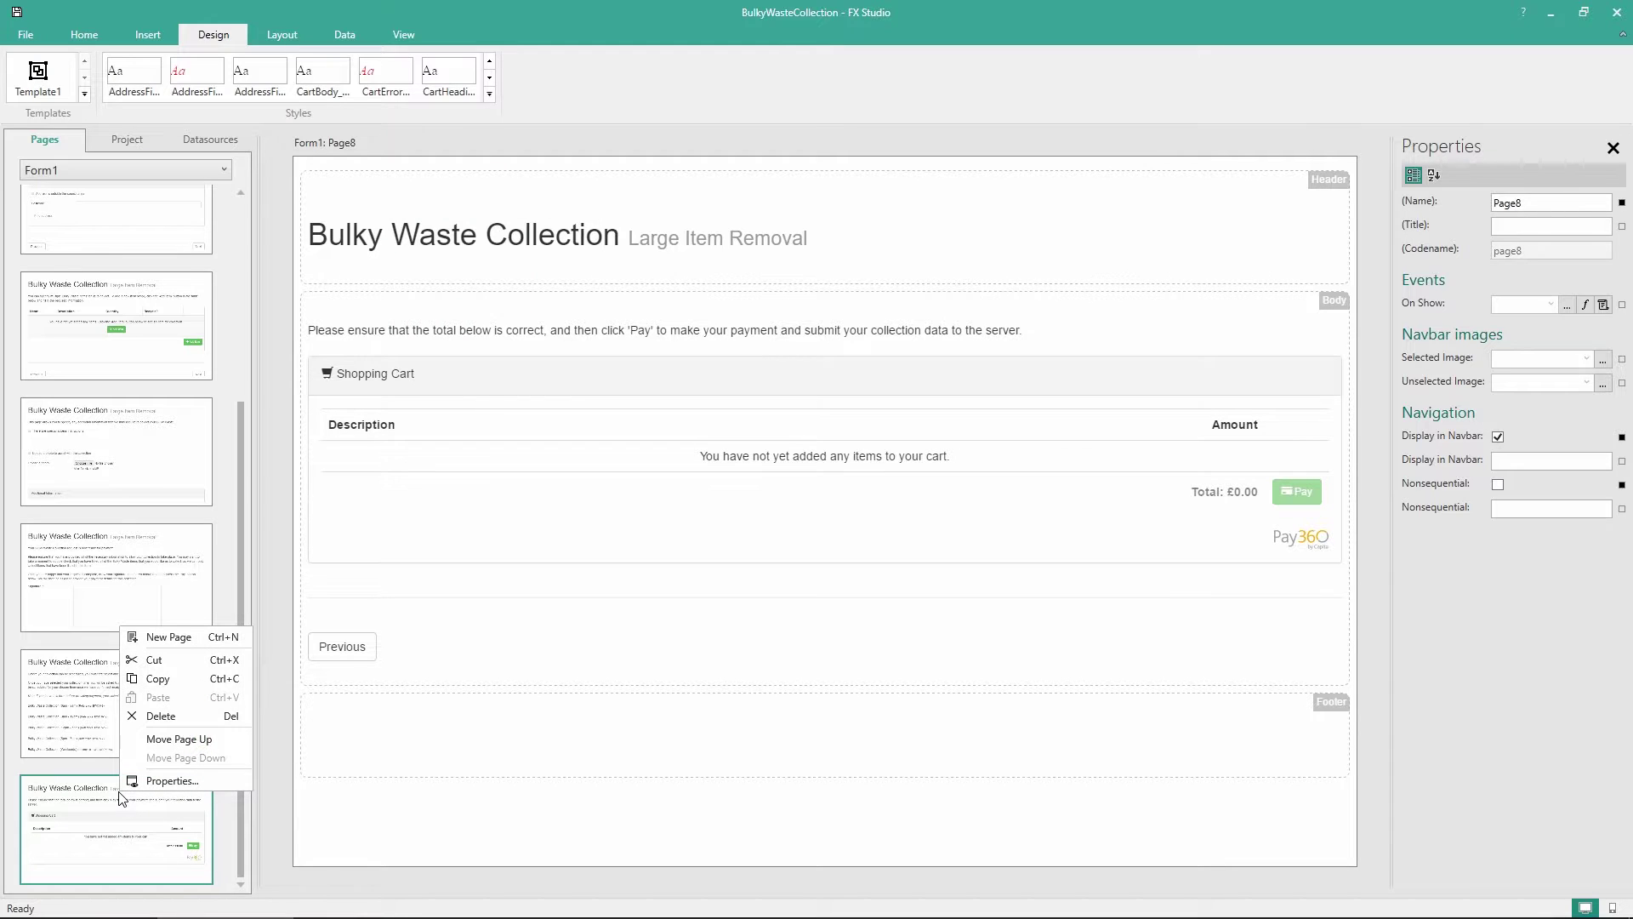
scroll(146, 727, "down", 1)
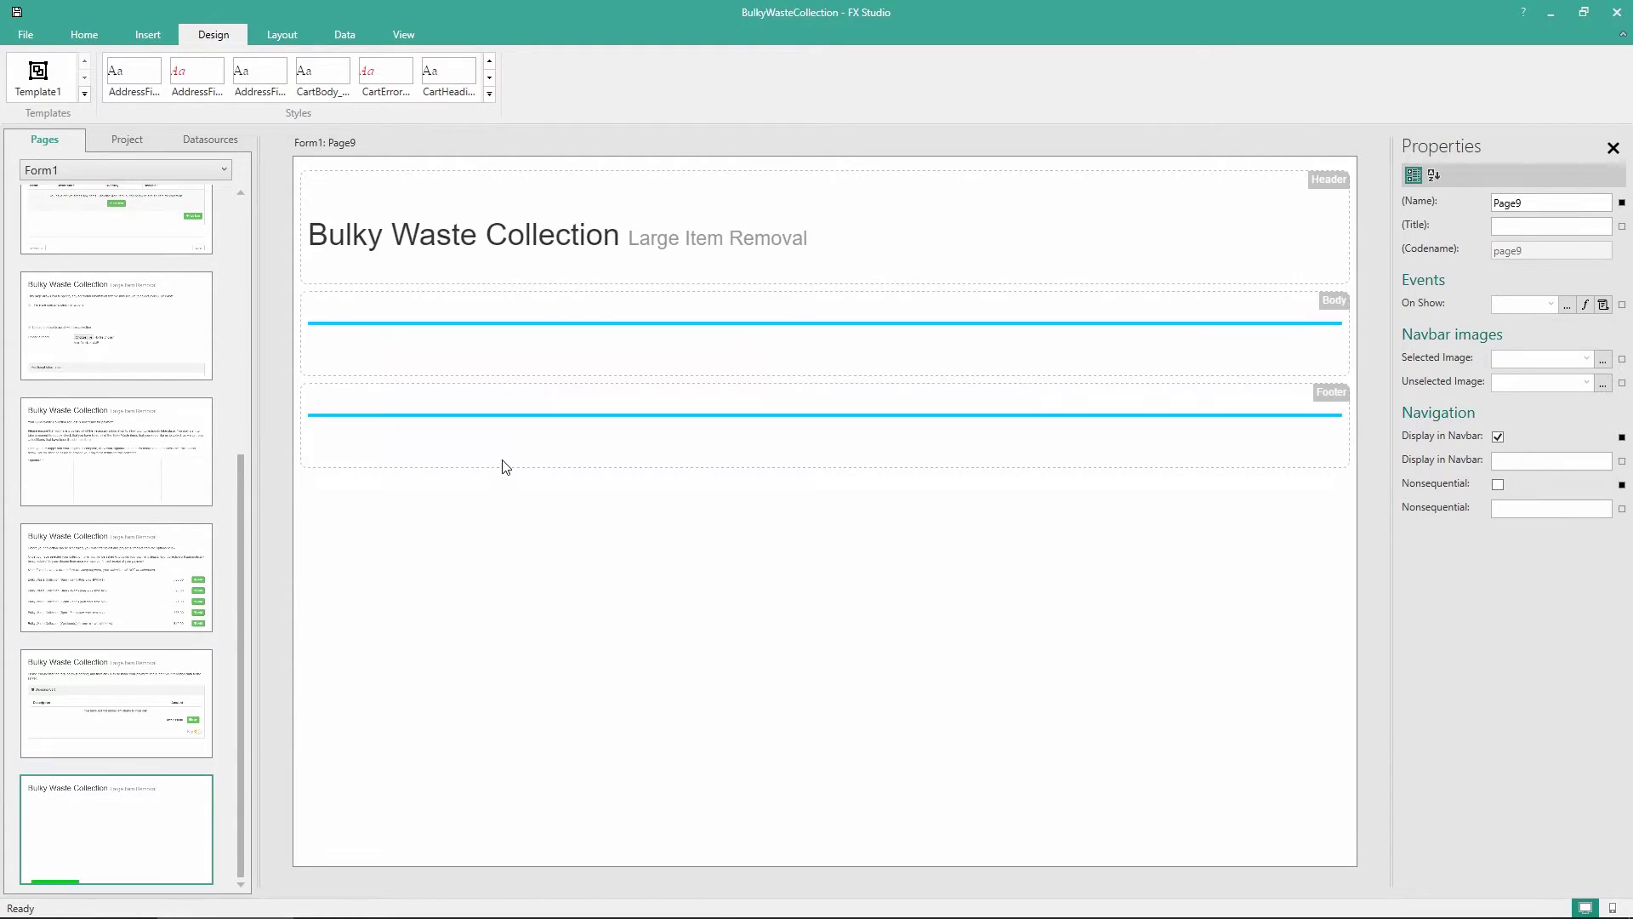
left_click(82, 34)
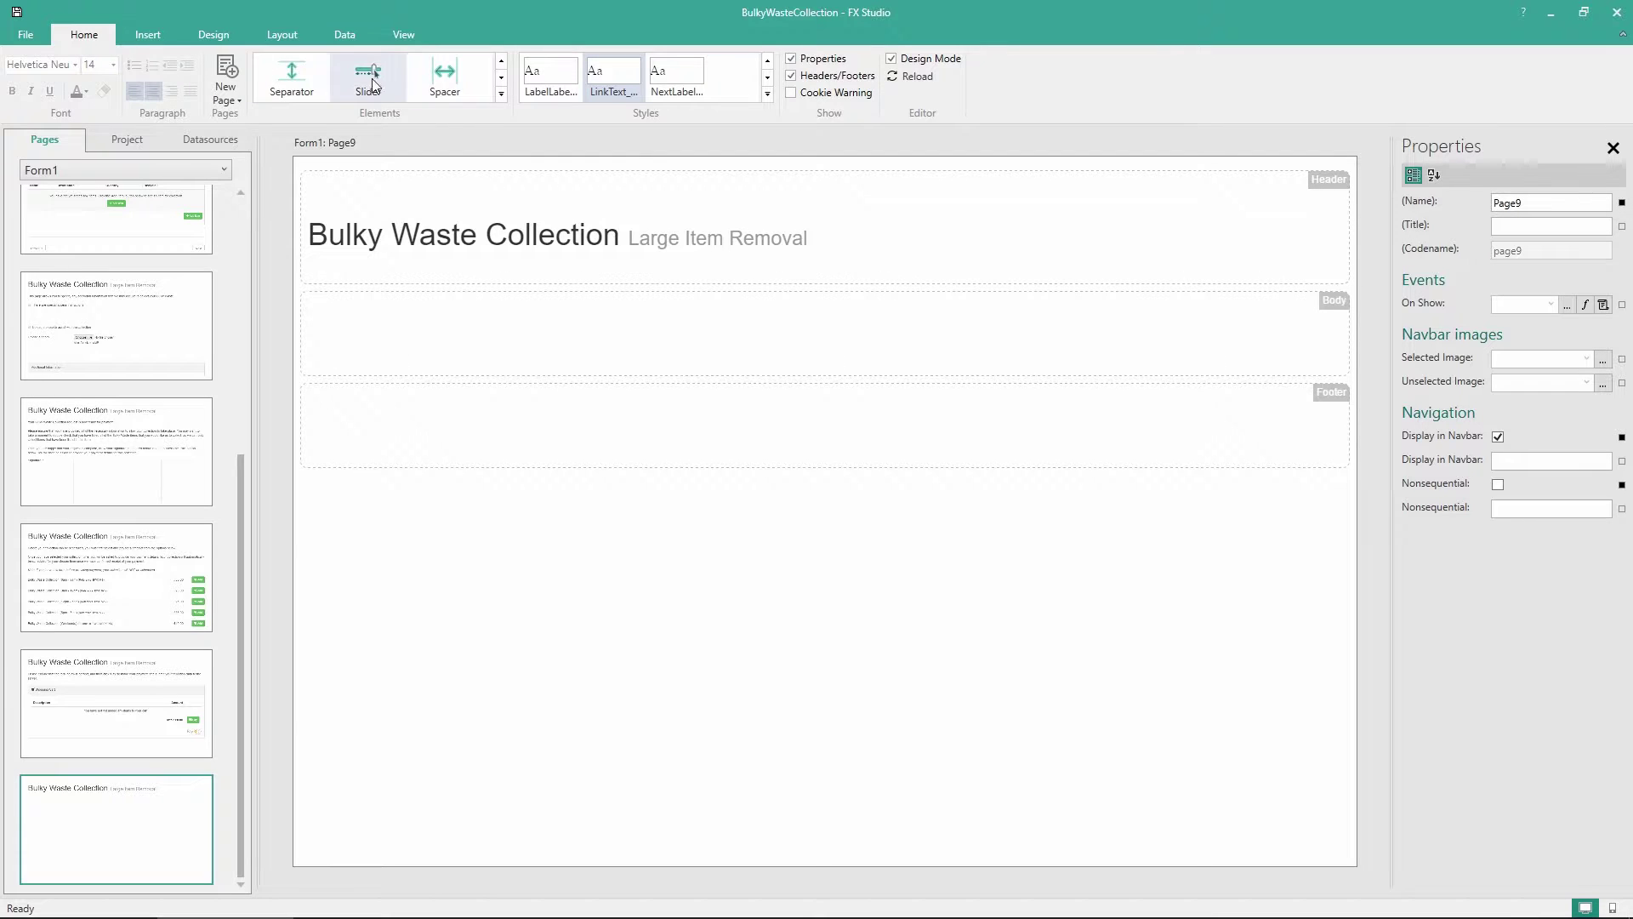
Add a paragraph to Page9 holding the three-part payment success and contact message
left_click(501, 95)
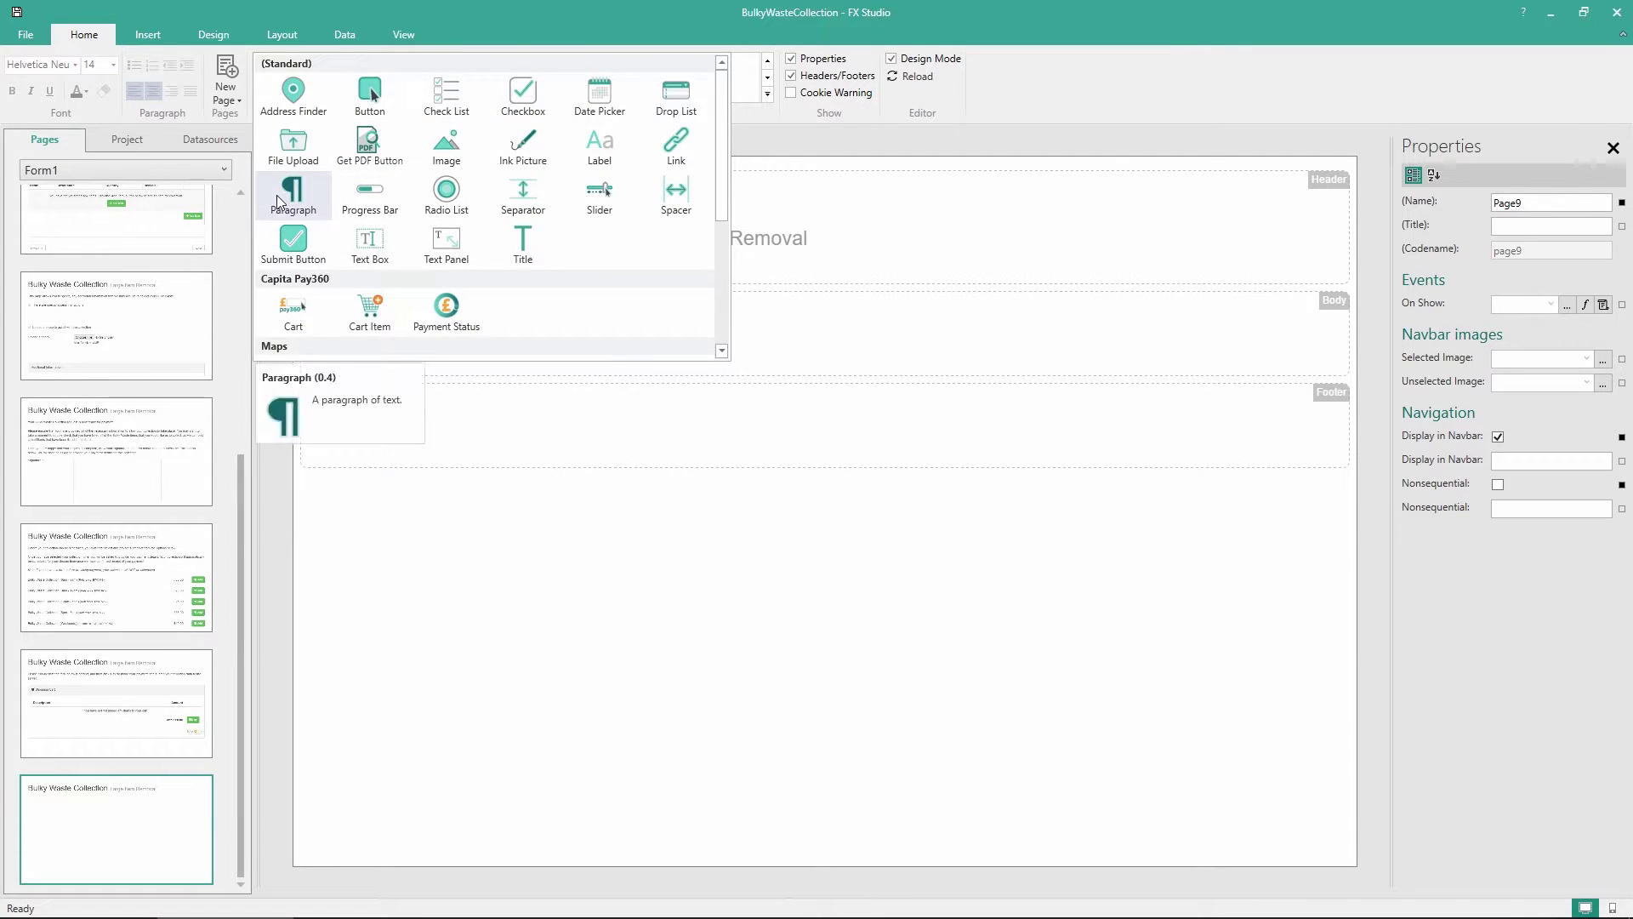
left_click_drag(293, 189, 422, 343)
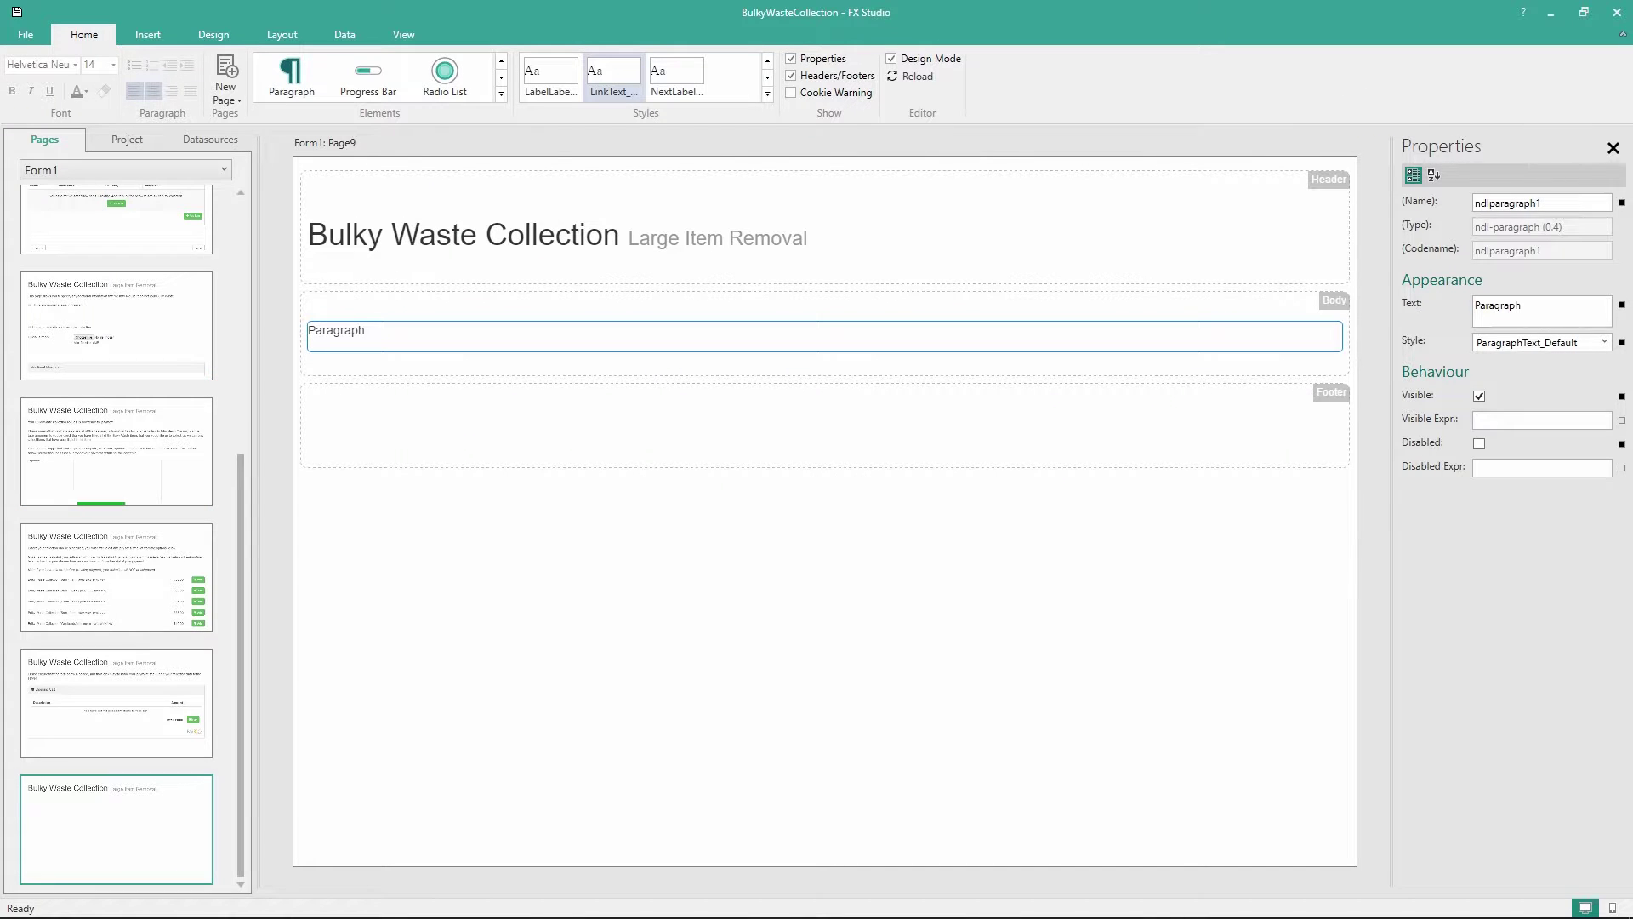
double_click(338, 331)
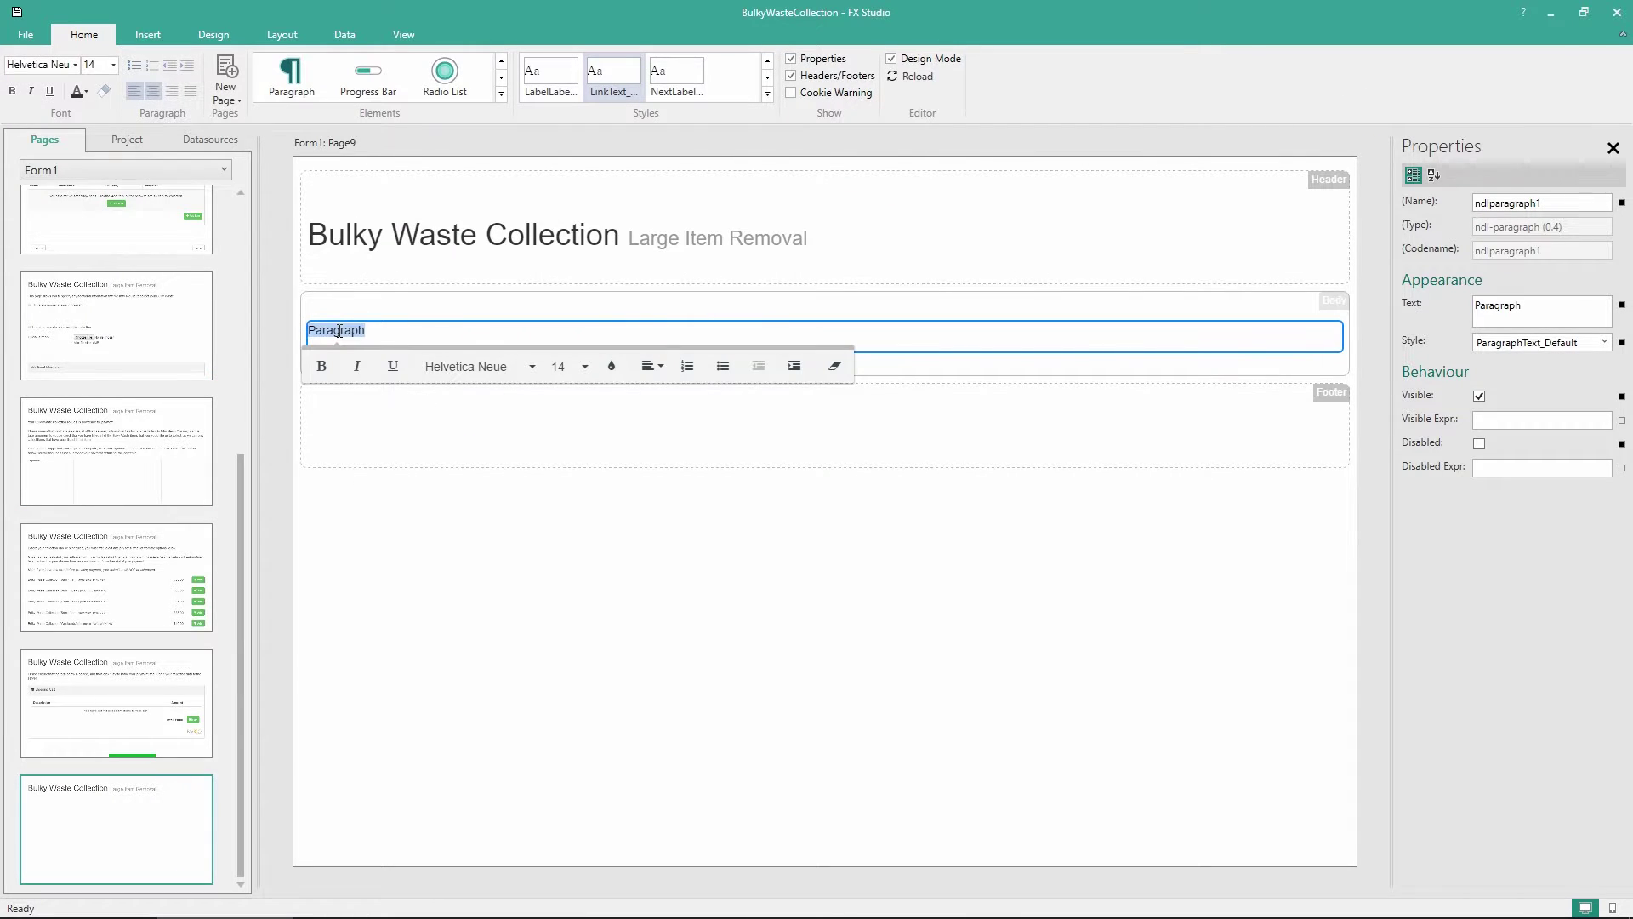
type("Your payment has been made successfully, and your Bulky Waste Collection request has been submitted to the server.  The payment summary for this transaction are shown below, and you should receive an email receipt for this payment within 24 hours. Once your collection date and time have been assigned, you will receive another email notifying you of your final Bulky Waste Collection details. This email will be sent at least 24 hours prior to your scheduled collection time. Please ensure that the Bulky Waste is available as described at this time.  If you require assistance with this collection, you can contact the Bulky Waste Collection team at the email address below:")
left_click(610, 645)
left_click(607, 569)
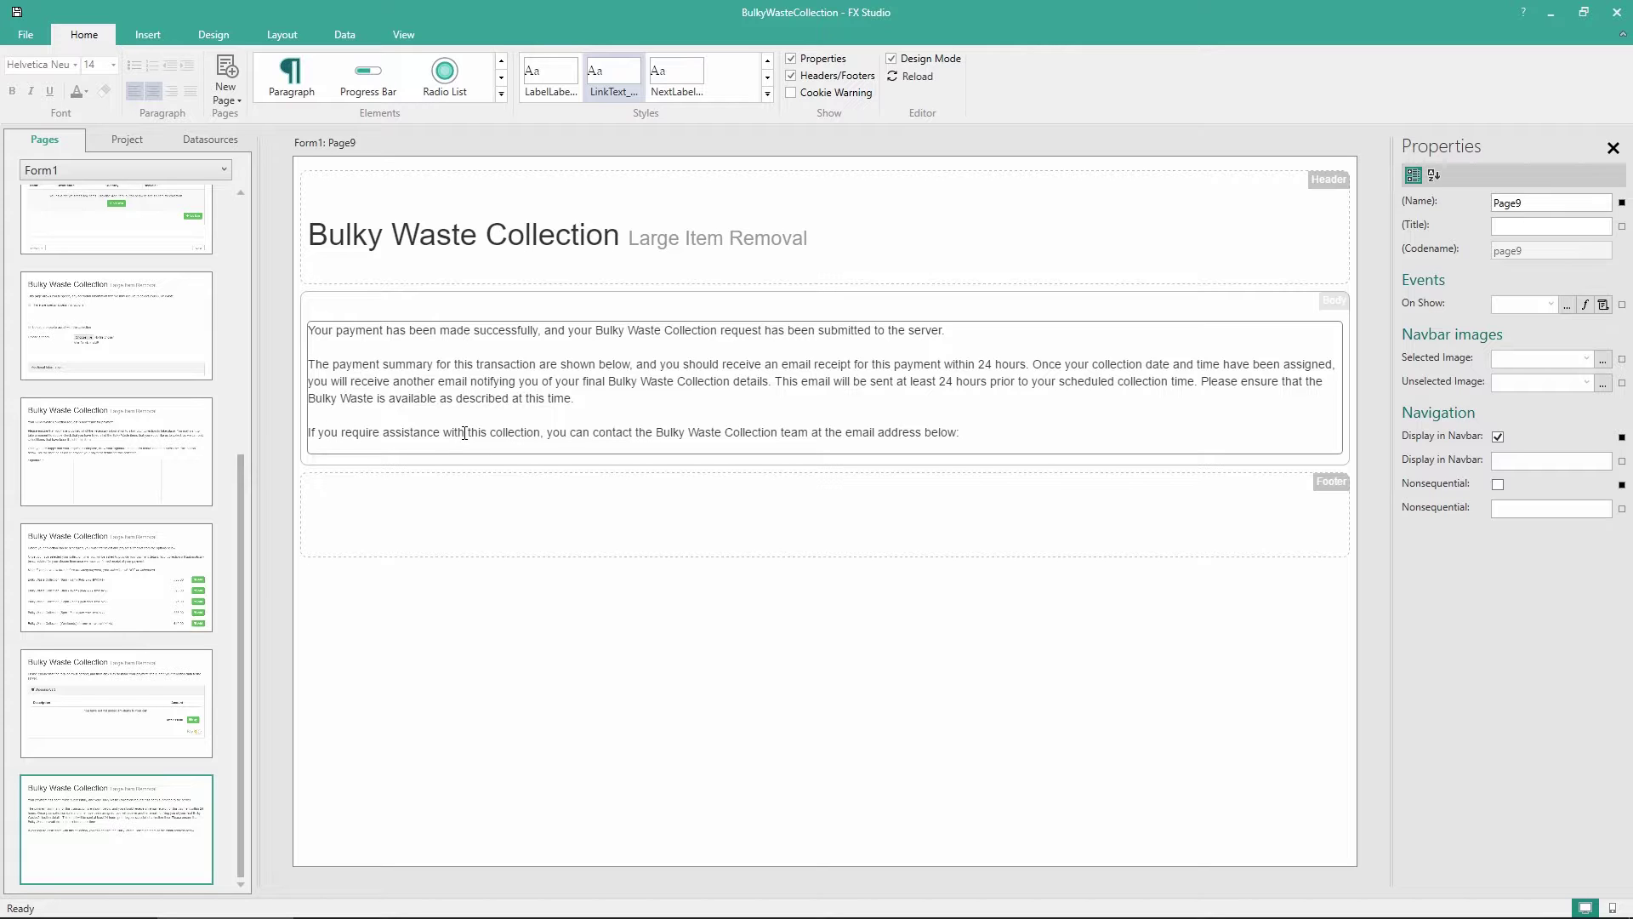
left_click(547, 193)
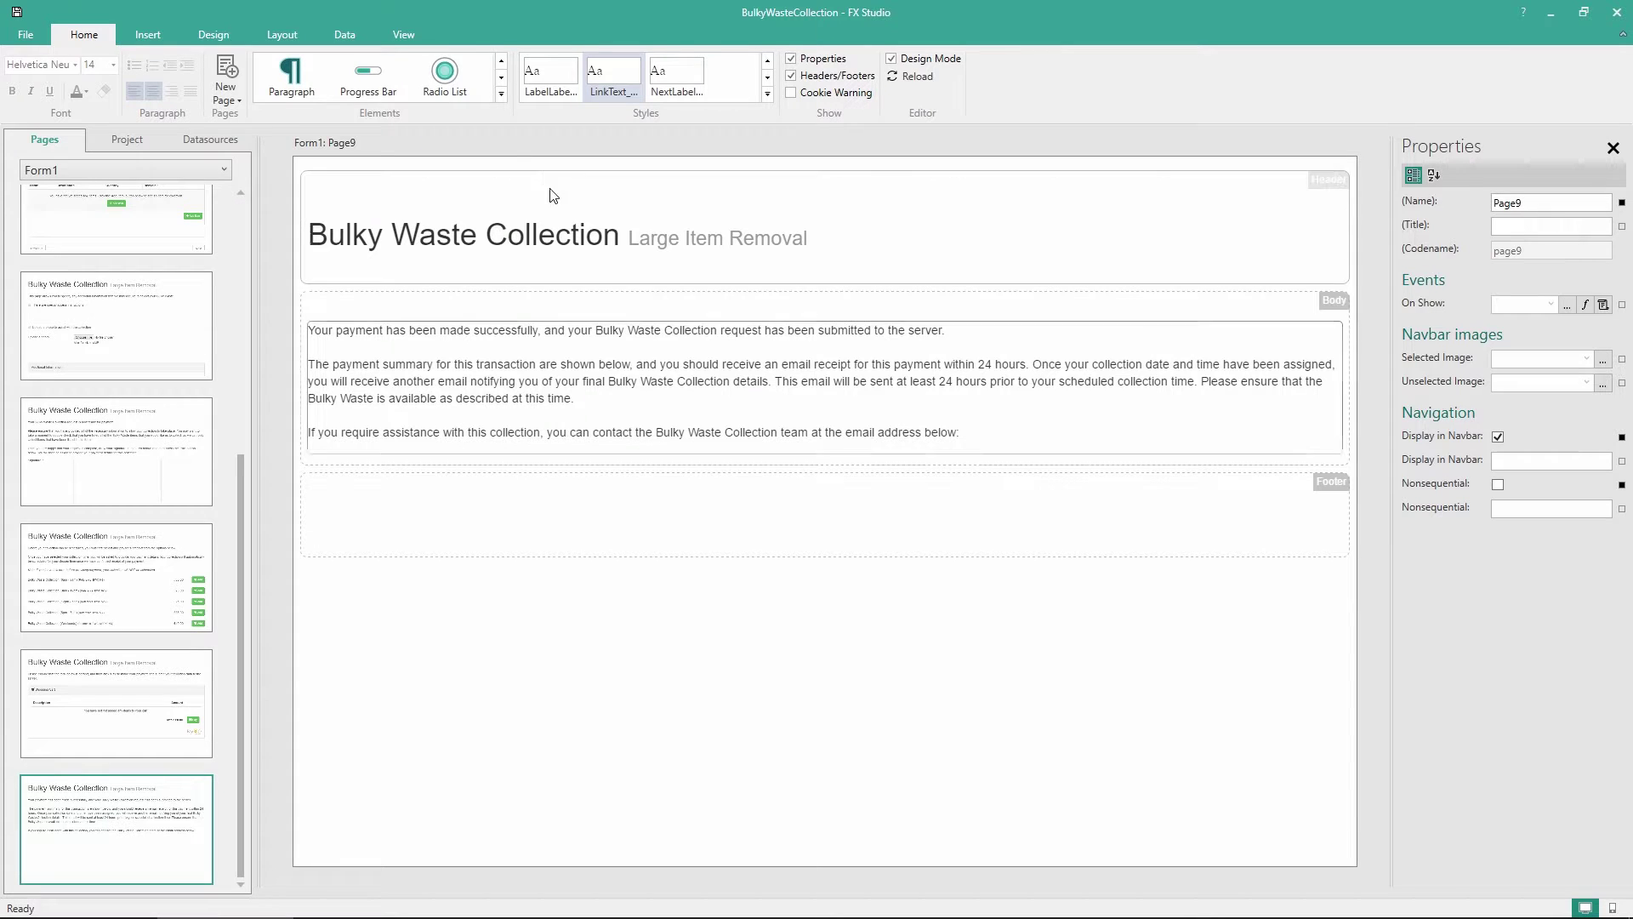
Add a link showing the team's email, with a mailto URL and subject 'Bulky Waste Collection Service'
left_click(507, 94)
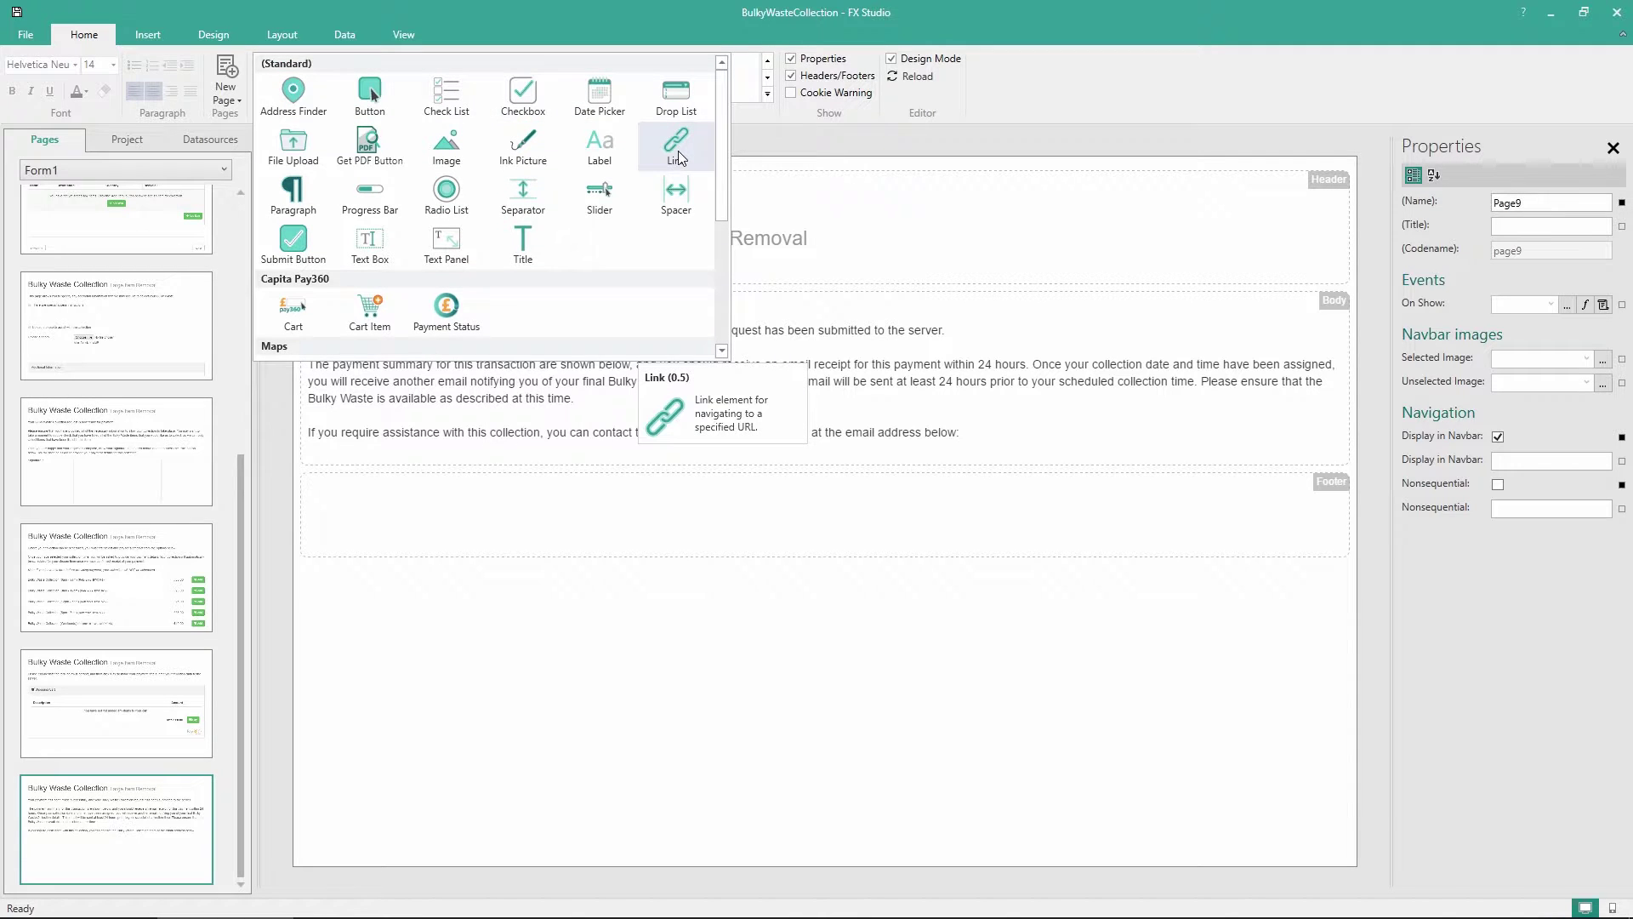
left_click_drag(678, 152, 448, 521)
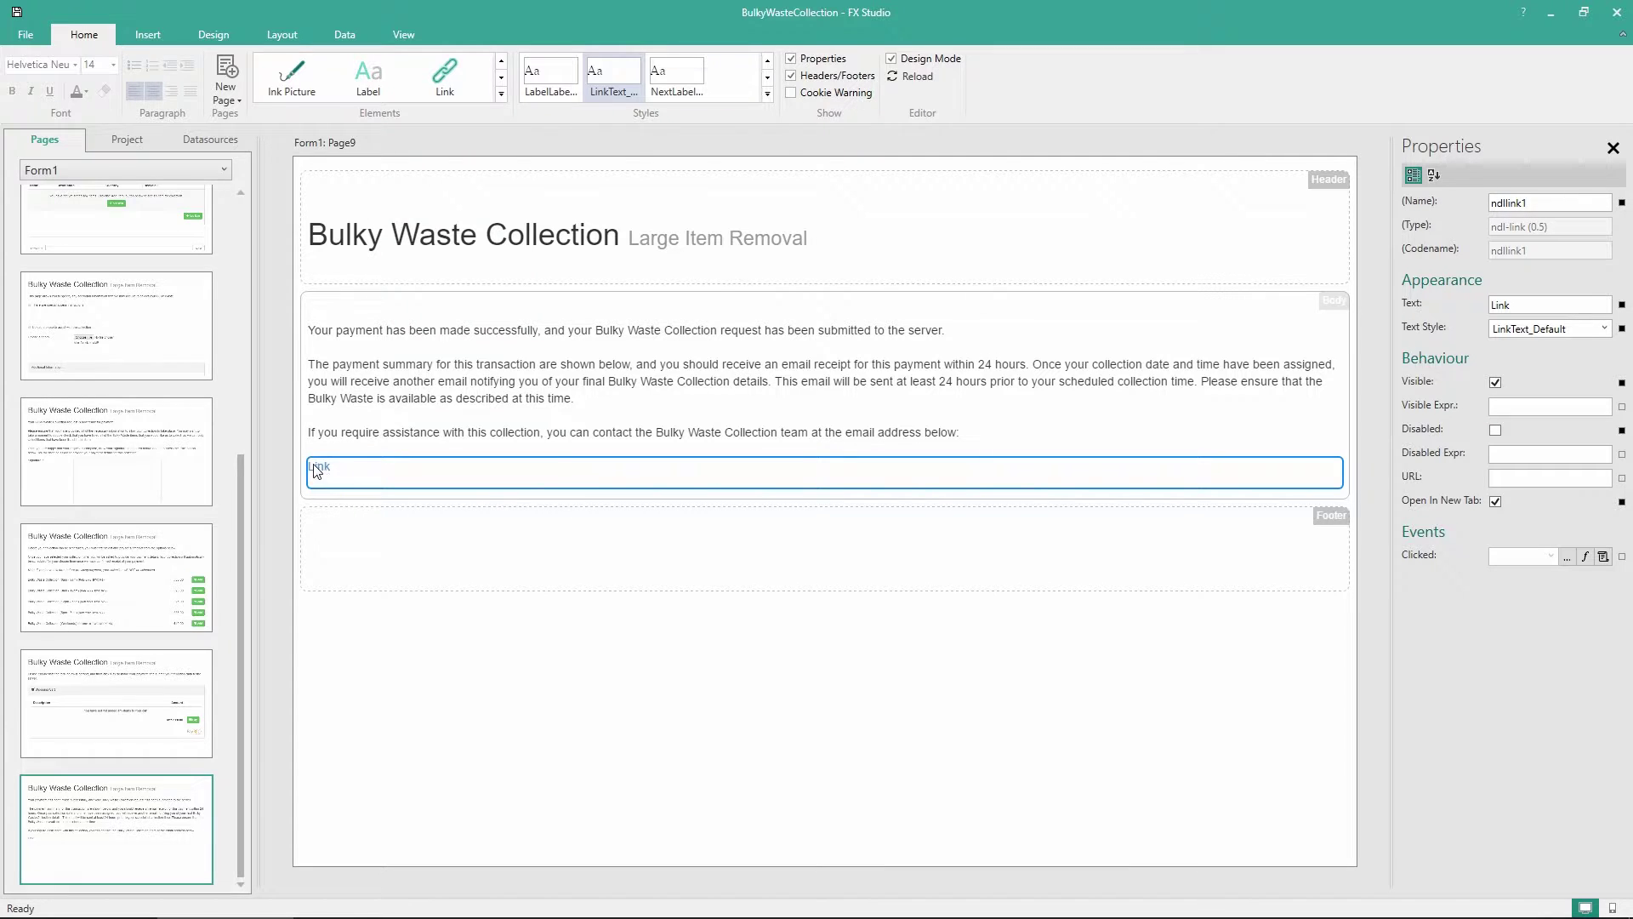
double_click(1546, 304)
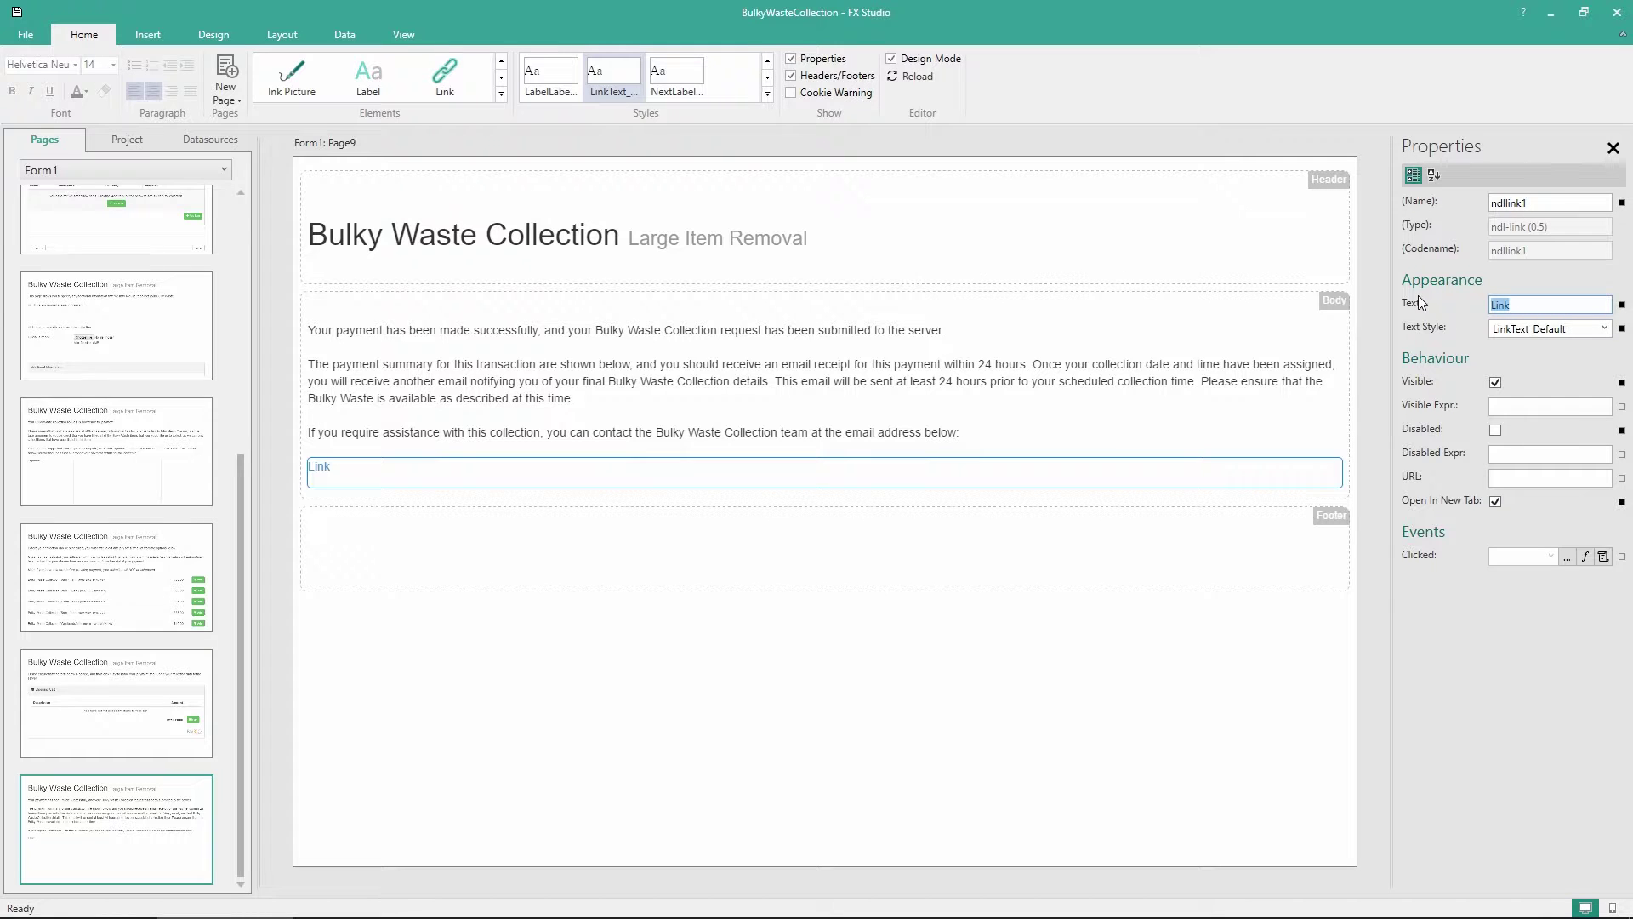
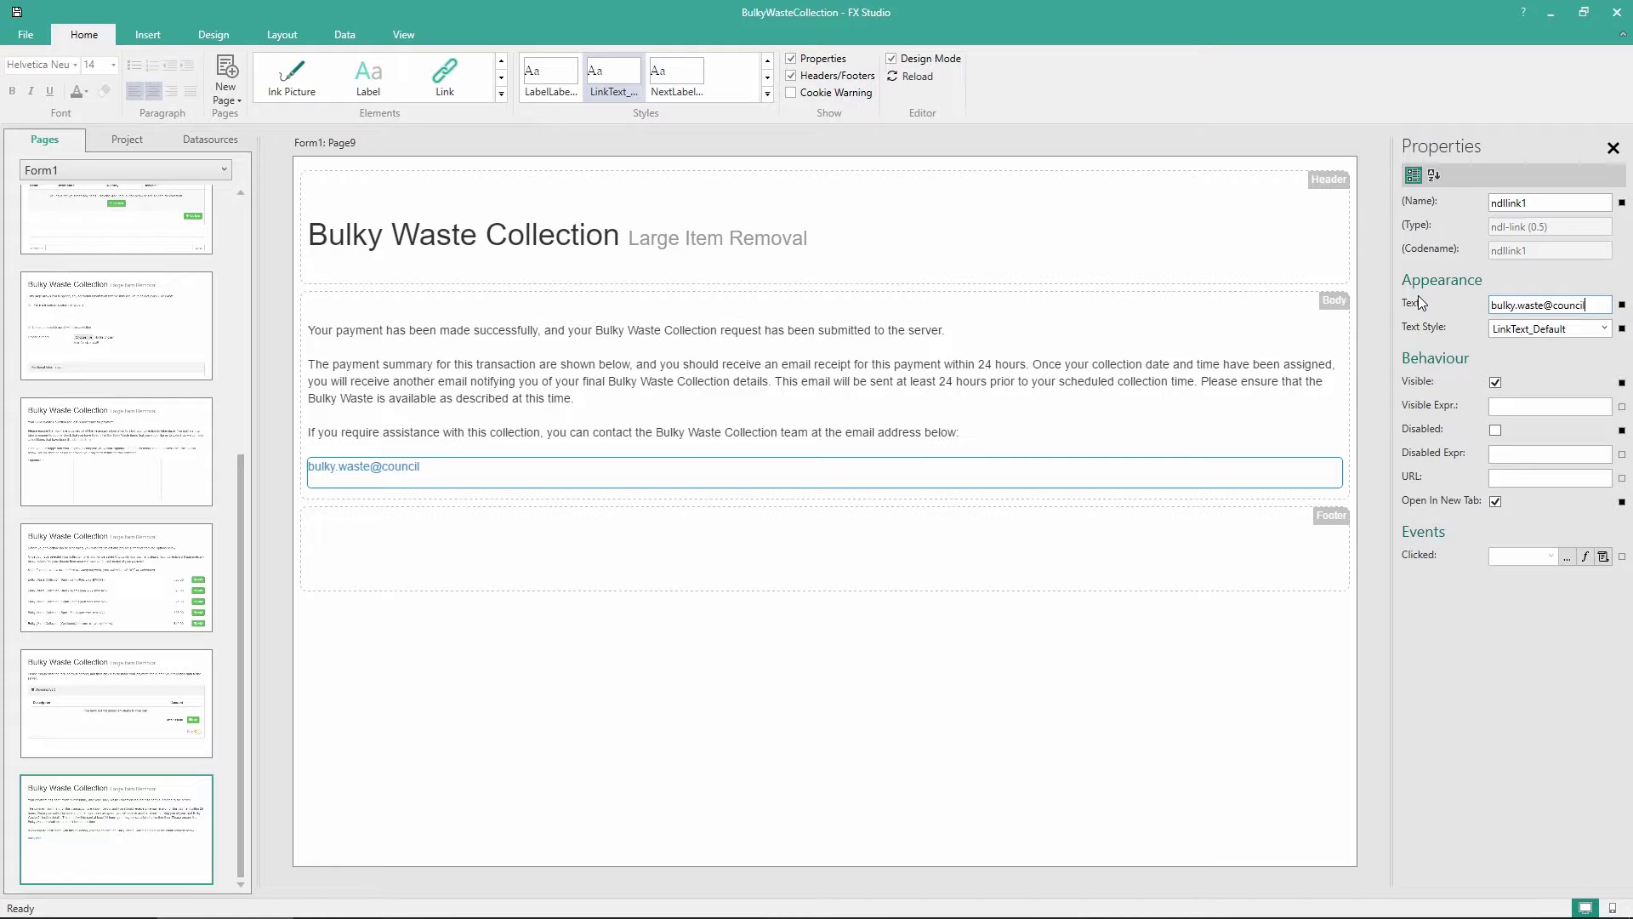
left_click(1515, 479)
type("mailto")
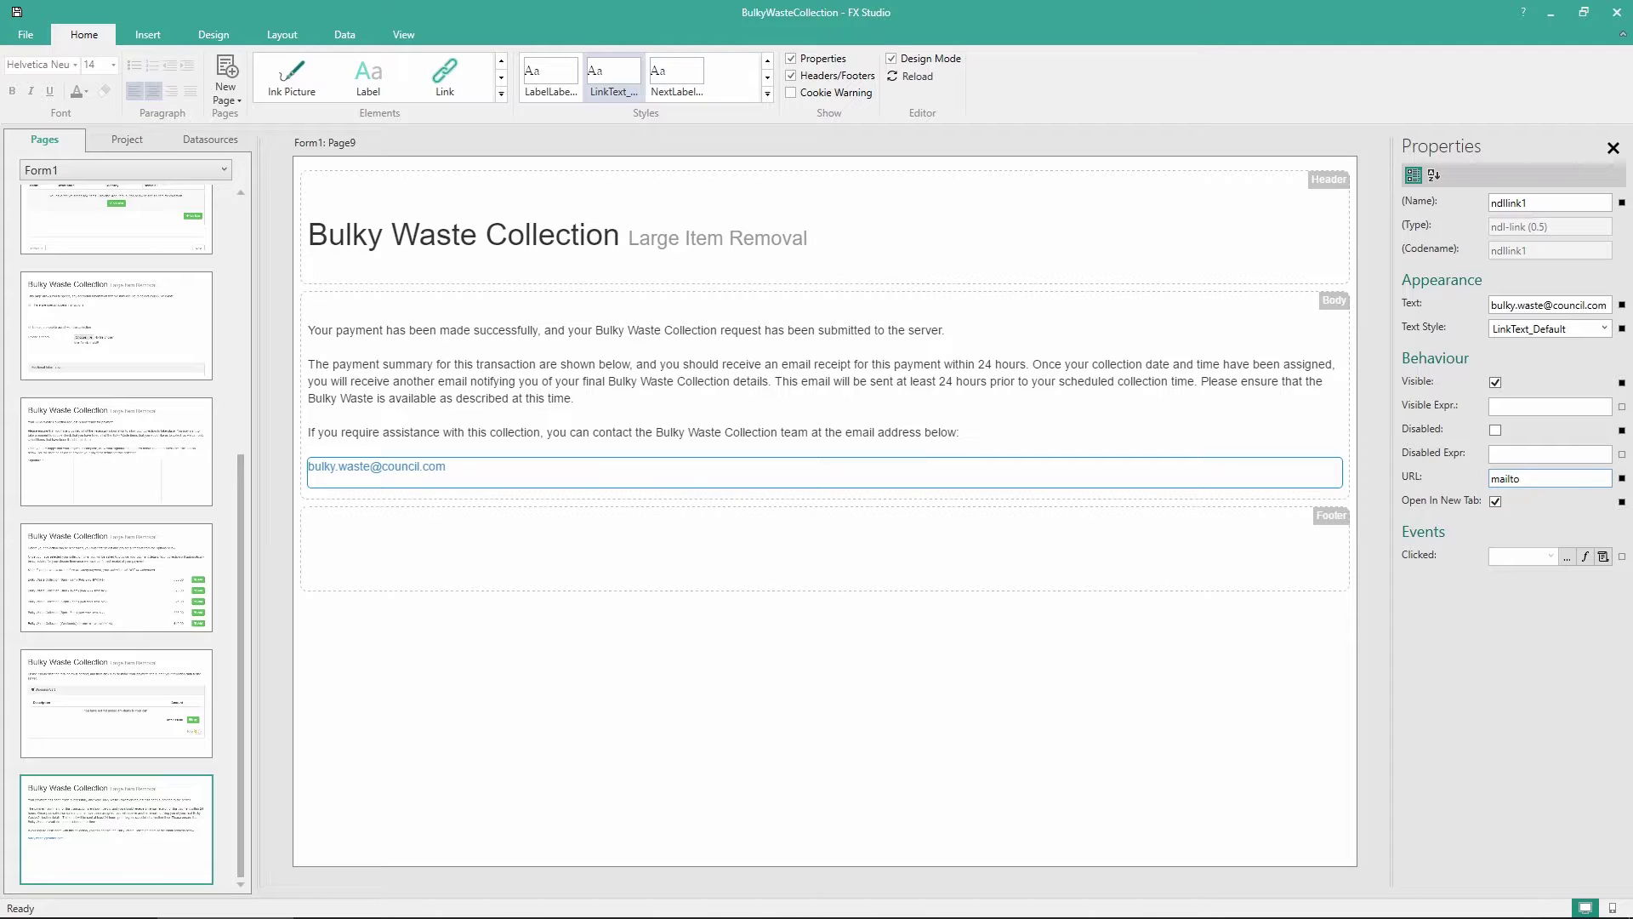
type(":")
type("Subject=")
type("Bulky Wast")
type("e Collection Ser")
type("vice")
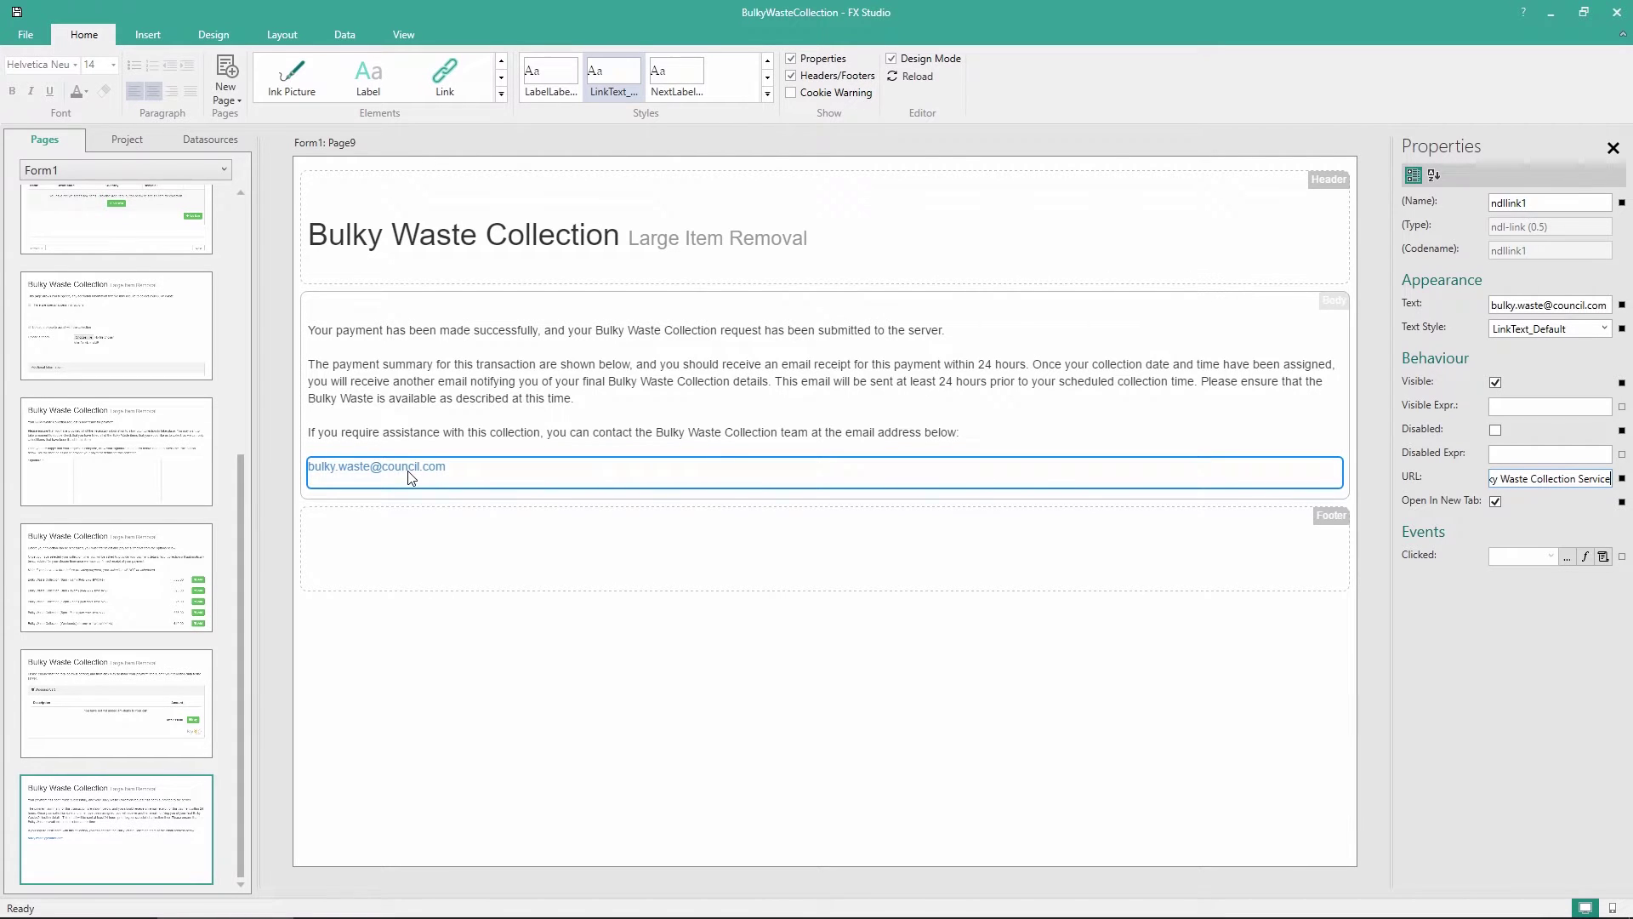
left_click_drag(1538, 478, 1480, 483)
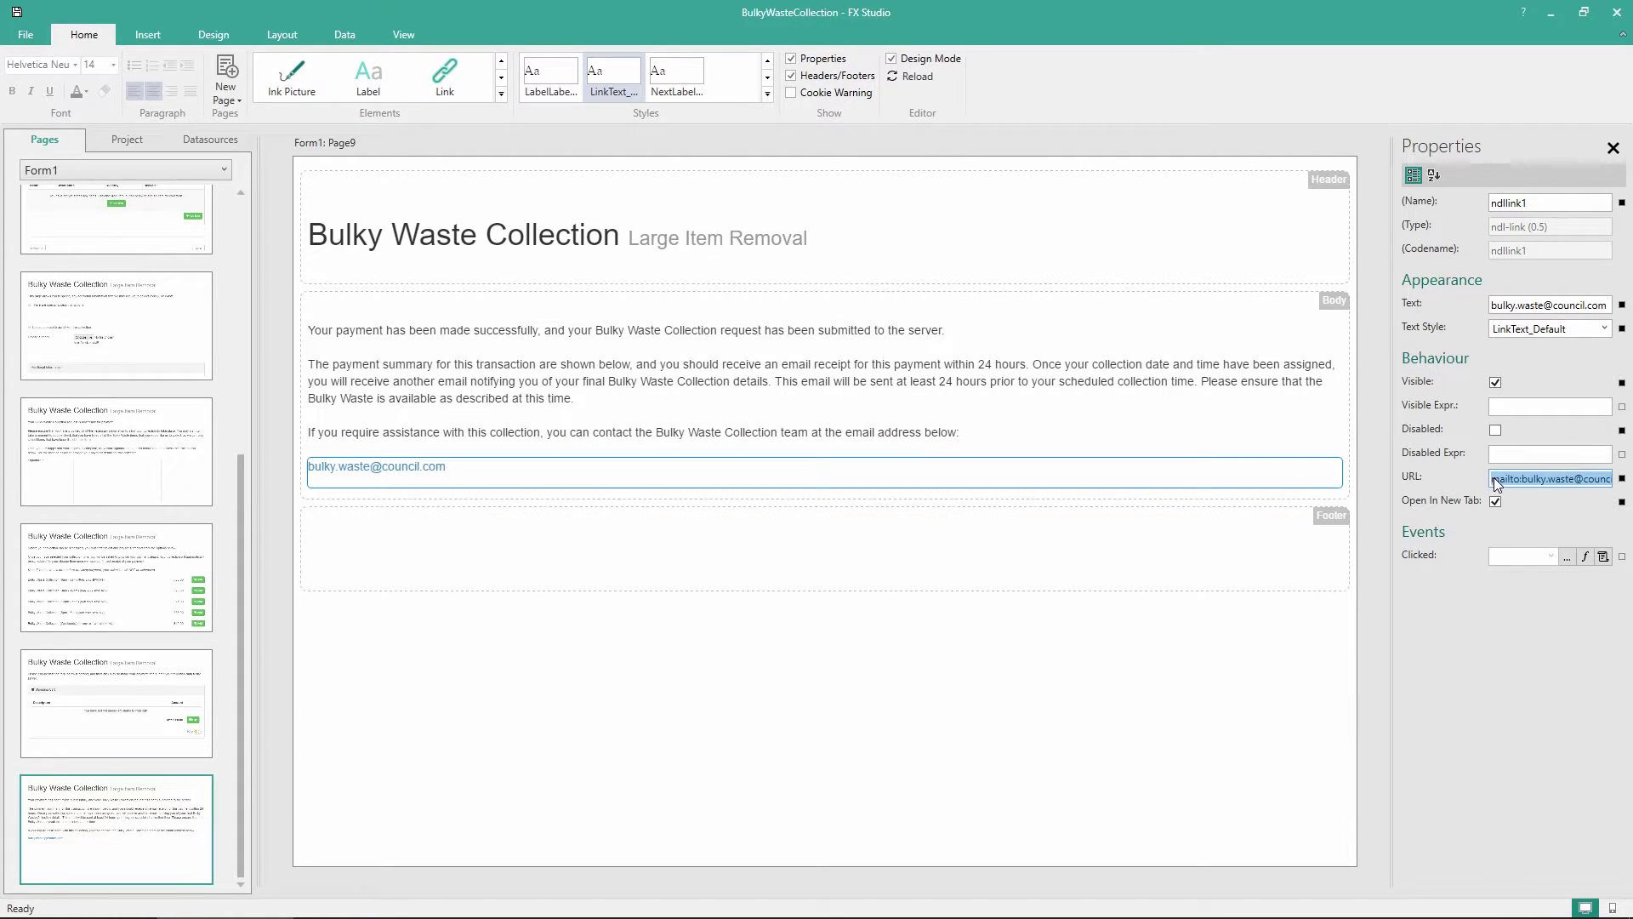
left_click(1496, 481)
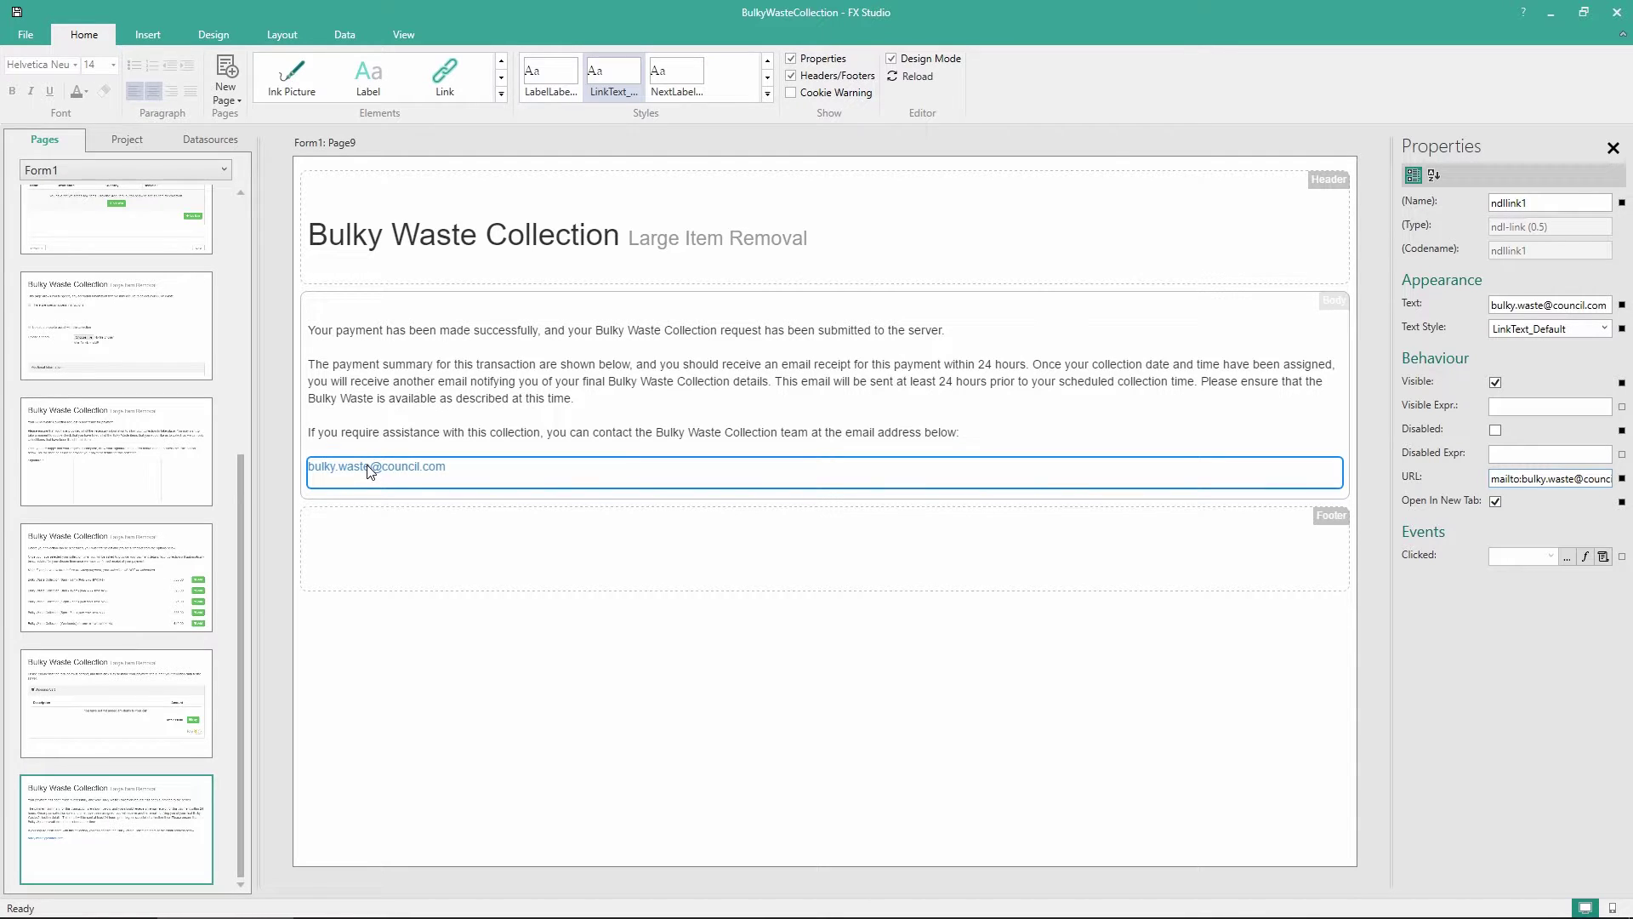
Place a Pay360 Payment Status panel beneath the email link on Page9
left_click(502, 96)
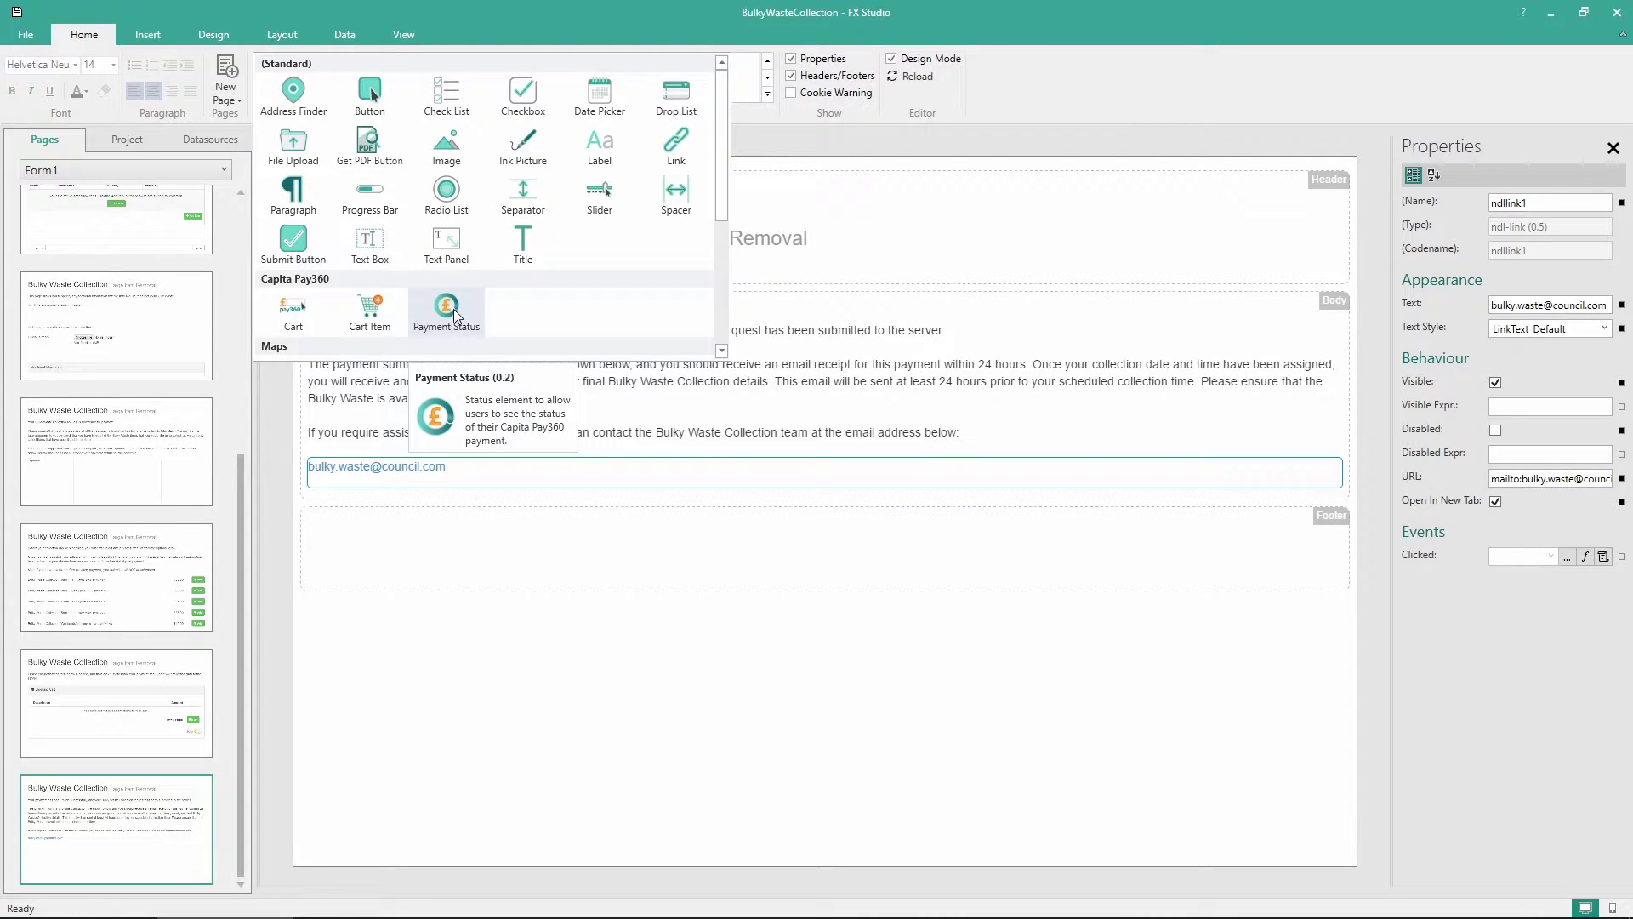
left_click_drag(455, 314, 466, 487)
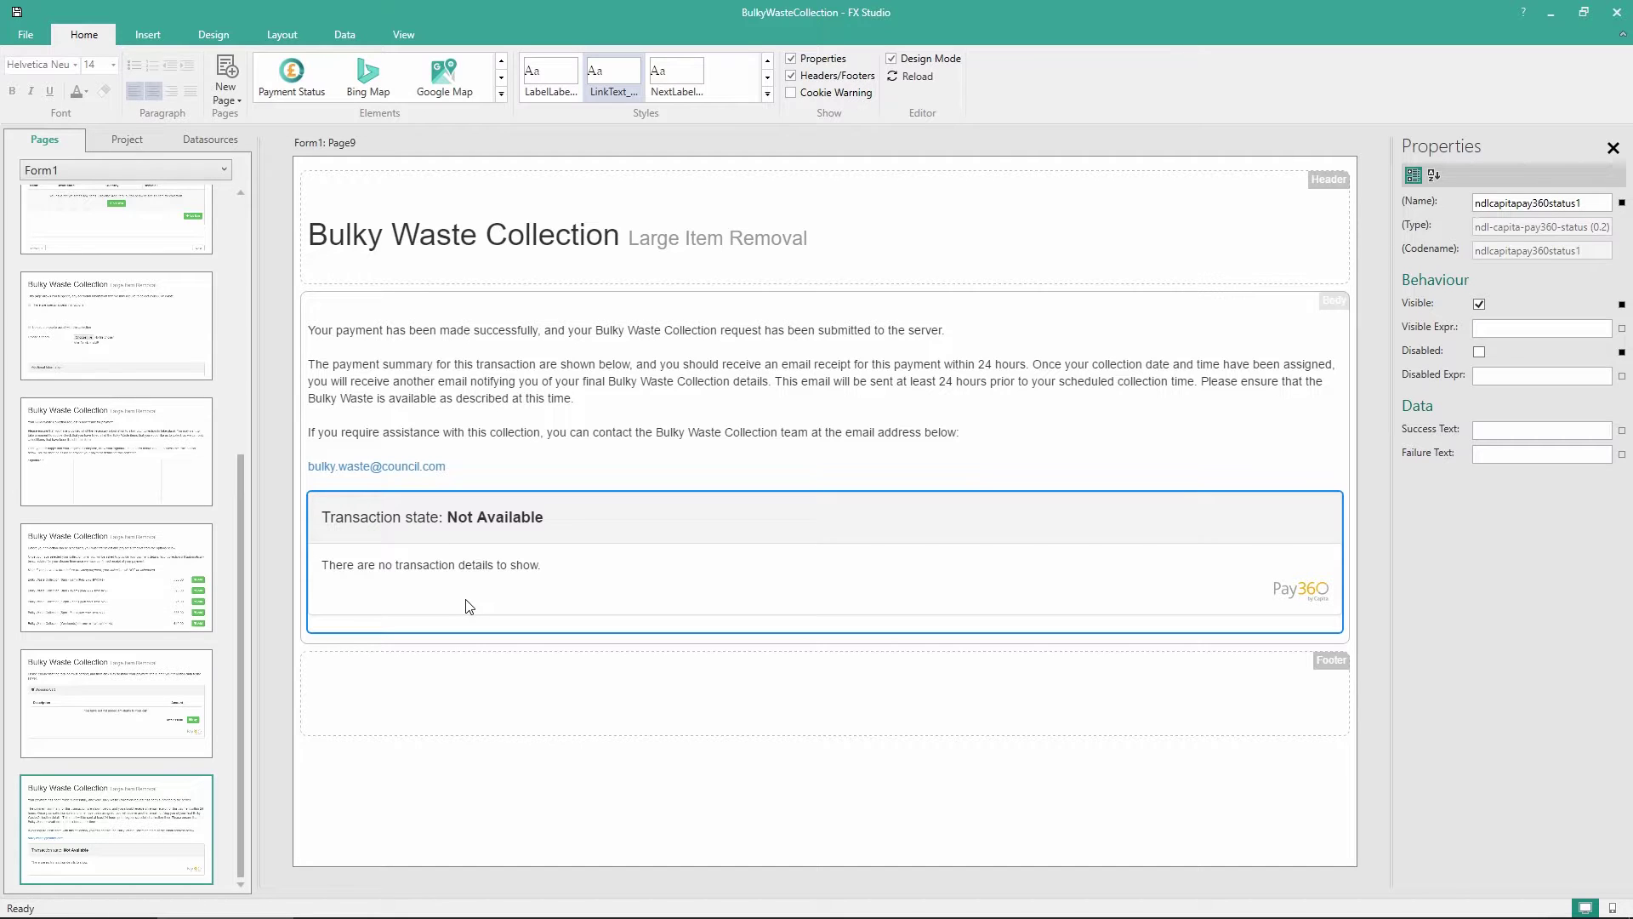
left_click(501, 94)
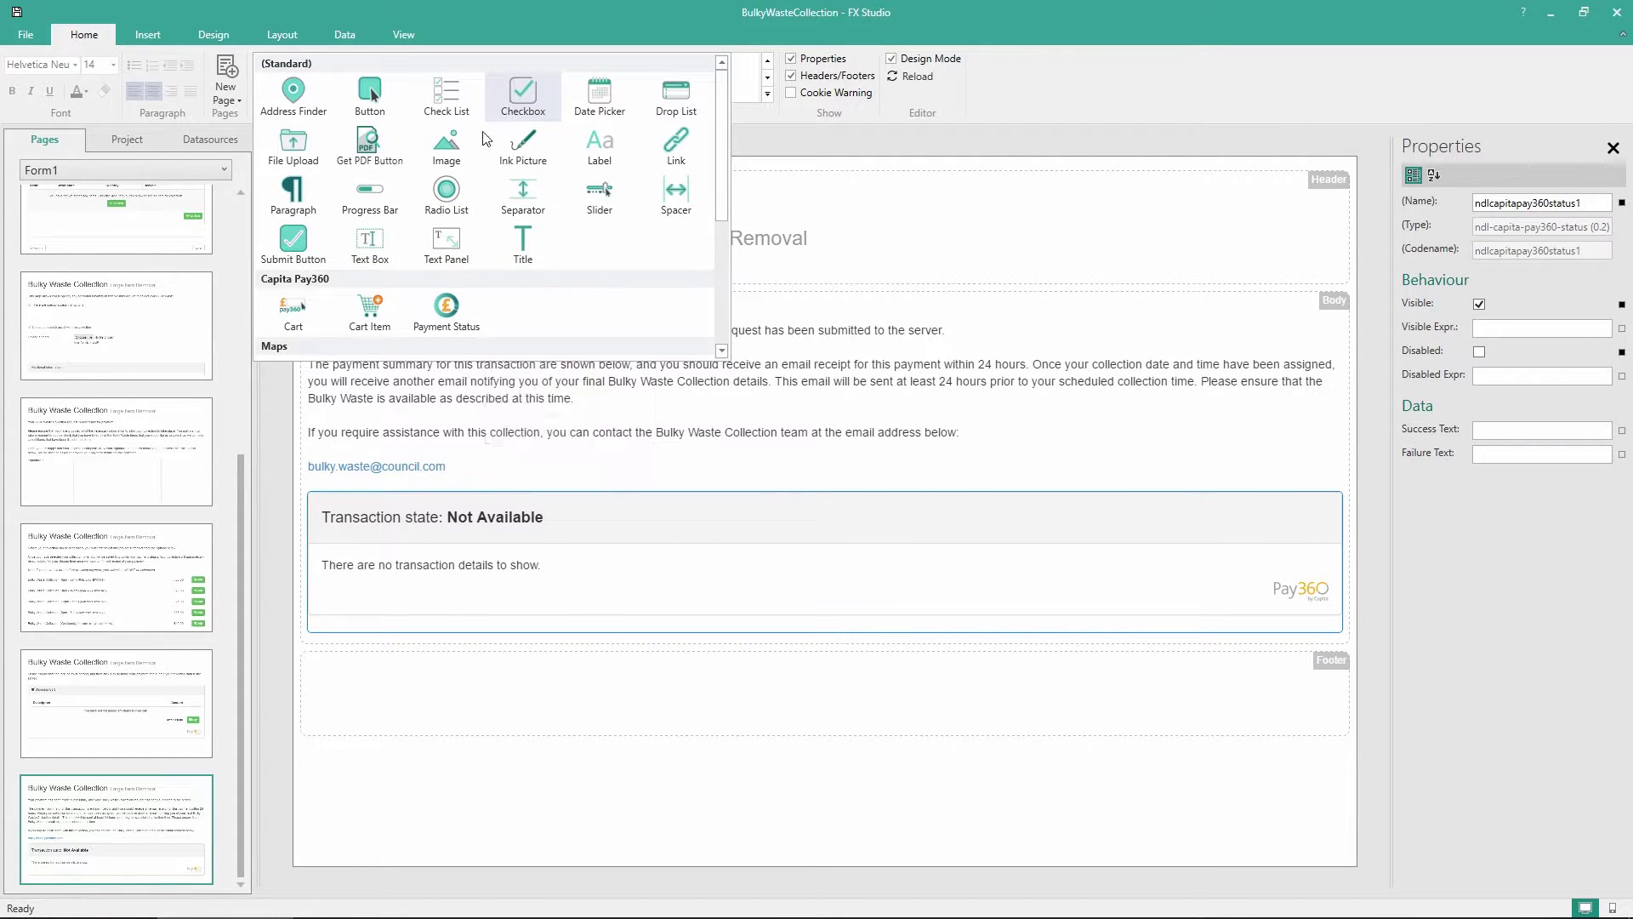
Add a separator and a paragraph below it containing the thank-you sentence
left_click_drag(523, 189, 420, 630)
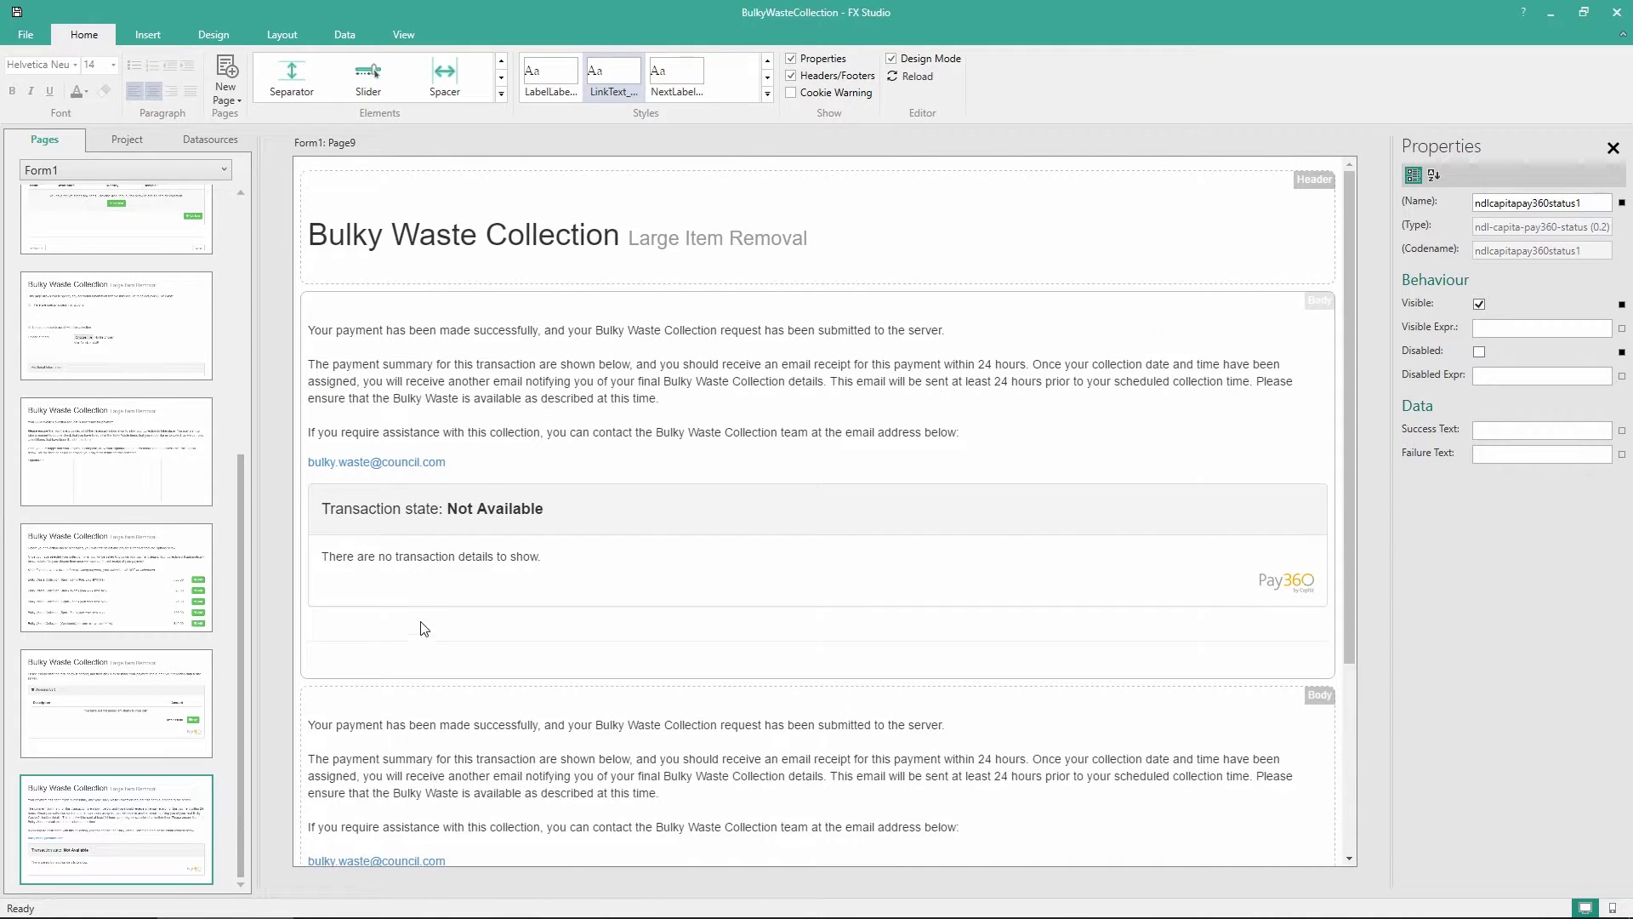
left_click(501, 94)
left_click_drag(280, 204, 379, 689)
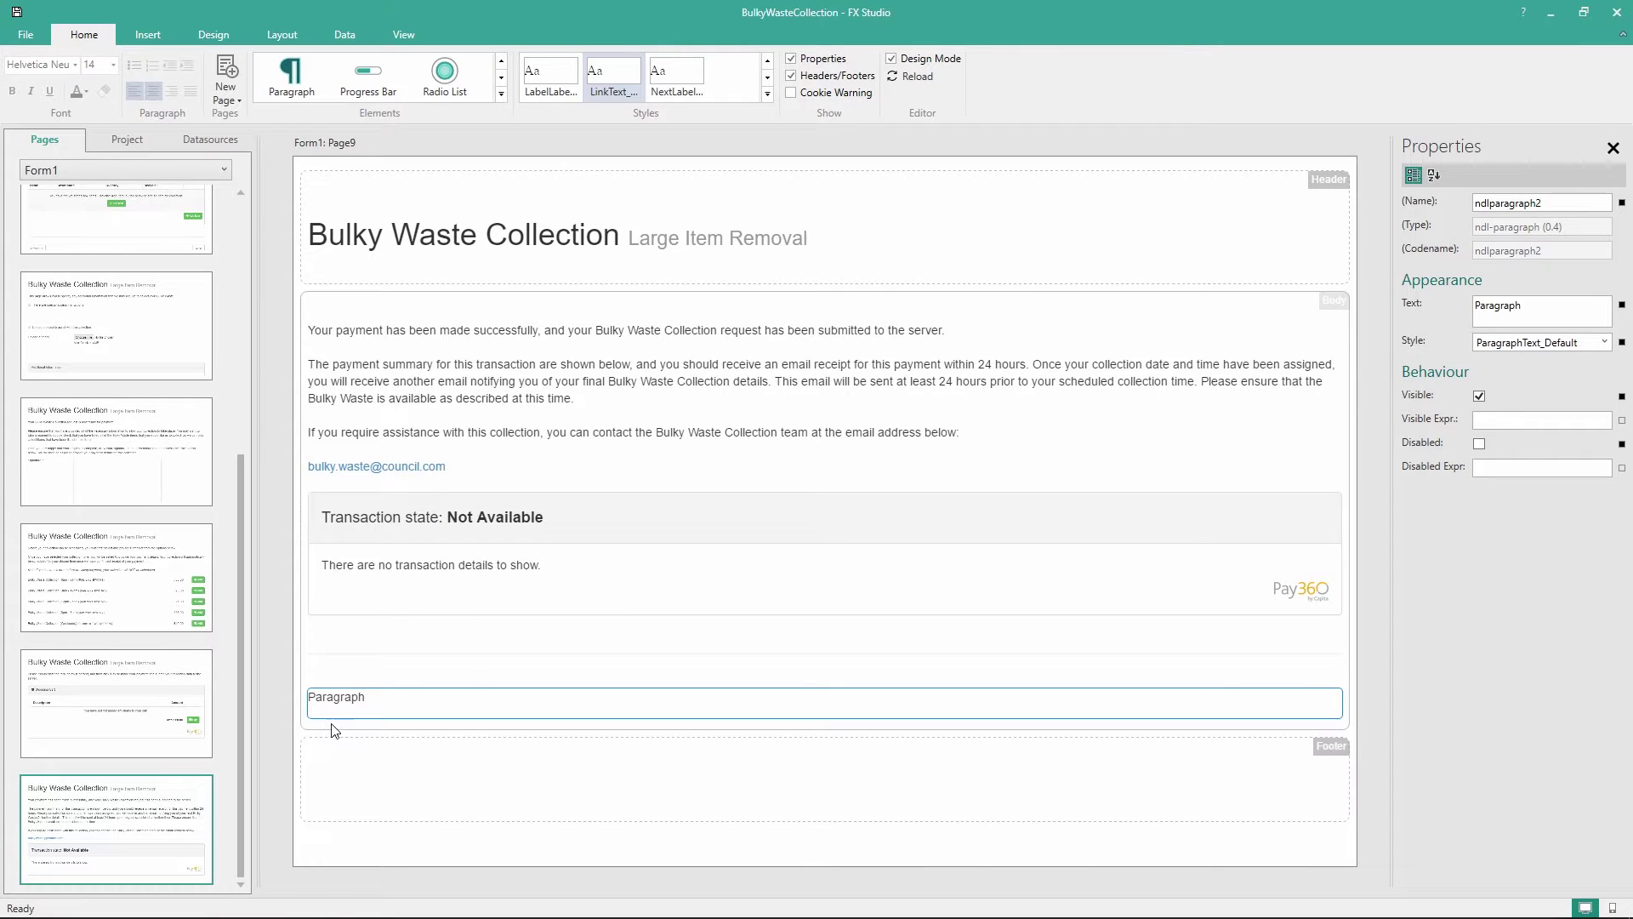
double_click(344, 699)
type("Thank you for using the Bulky Waste Collection service")
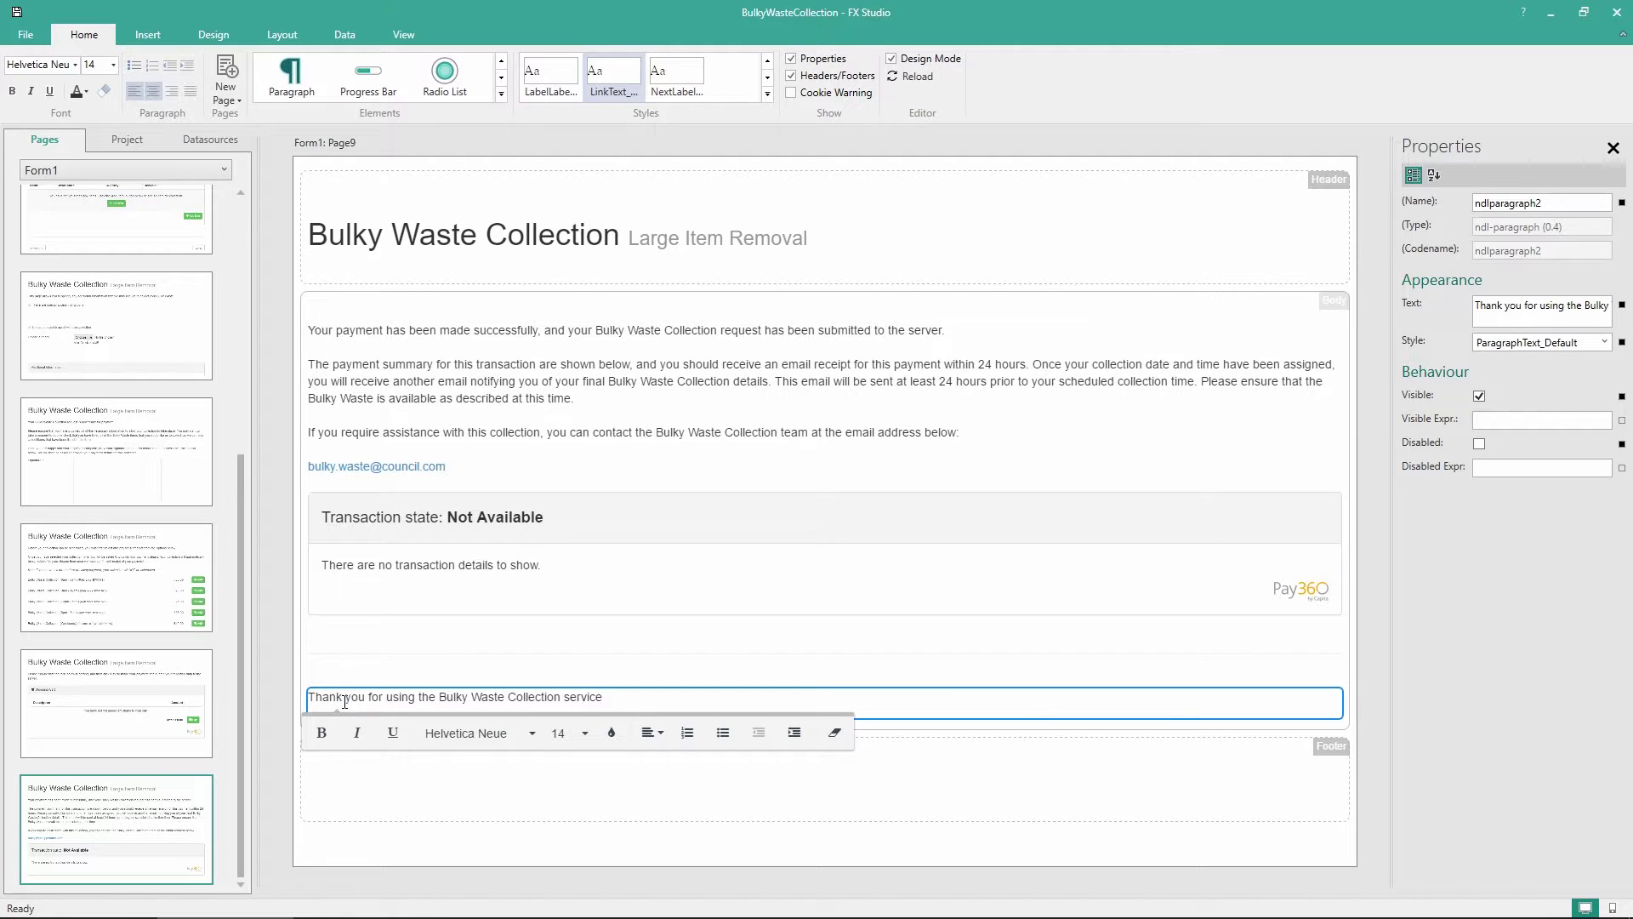
Set the thank-you line's font size to 24
key("ctrl+a")
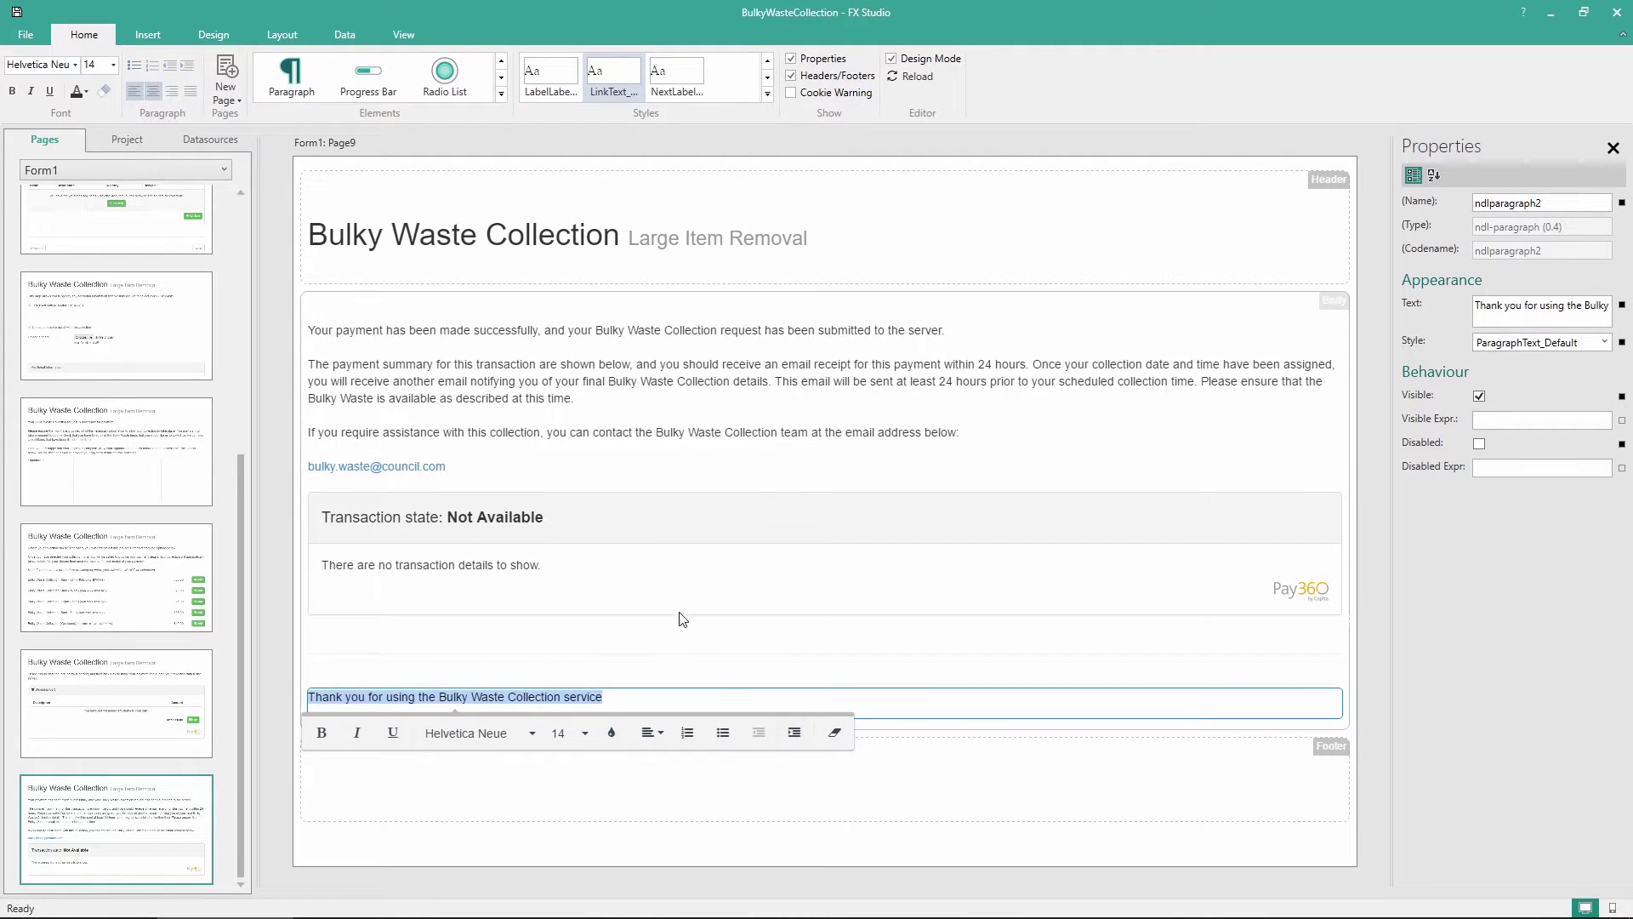
left_click(112, 67)
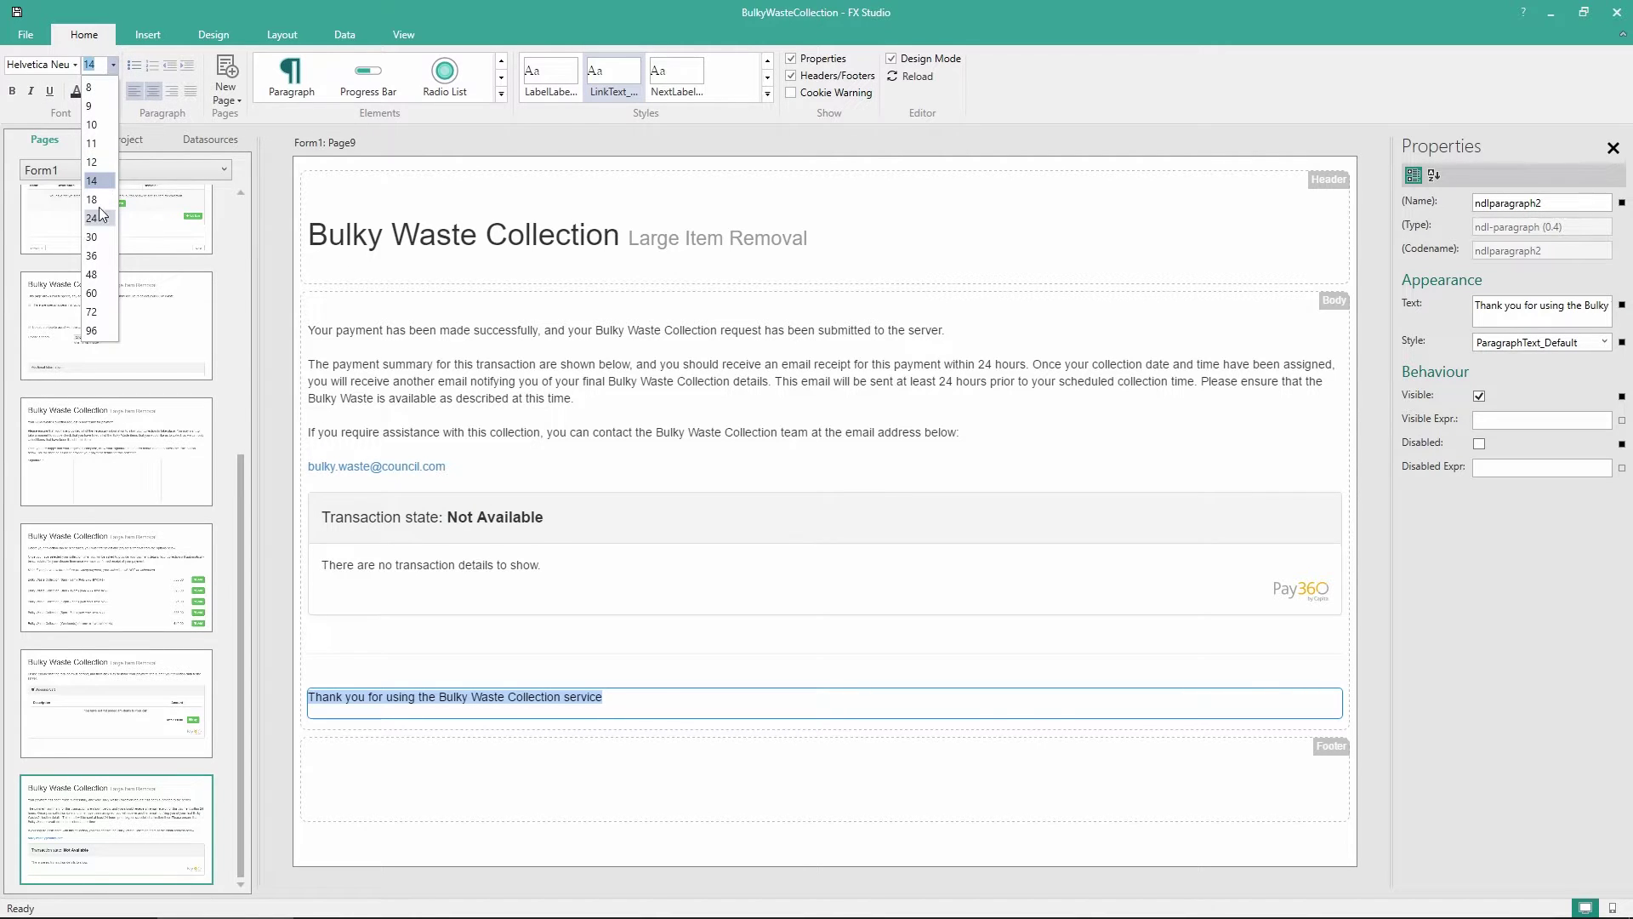
left_click(99, 207)
left_click(113, 66)
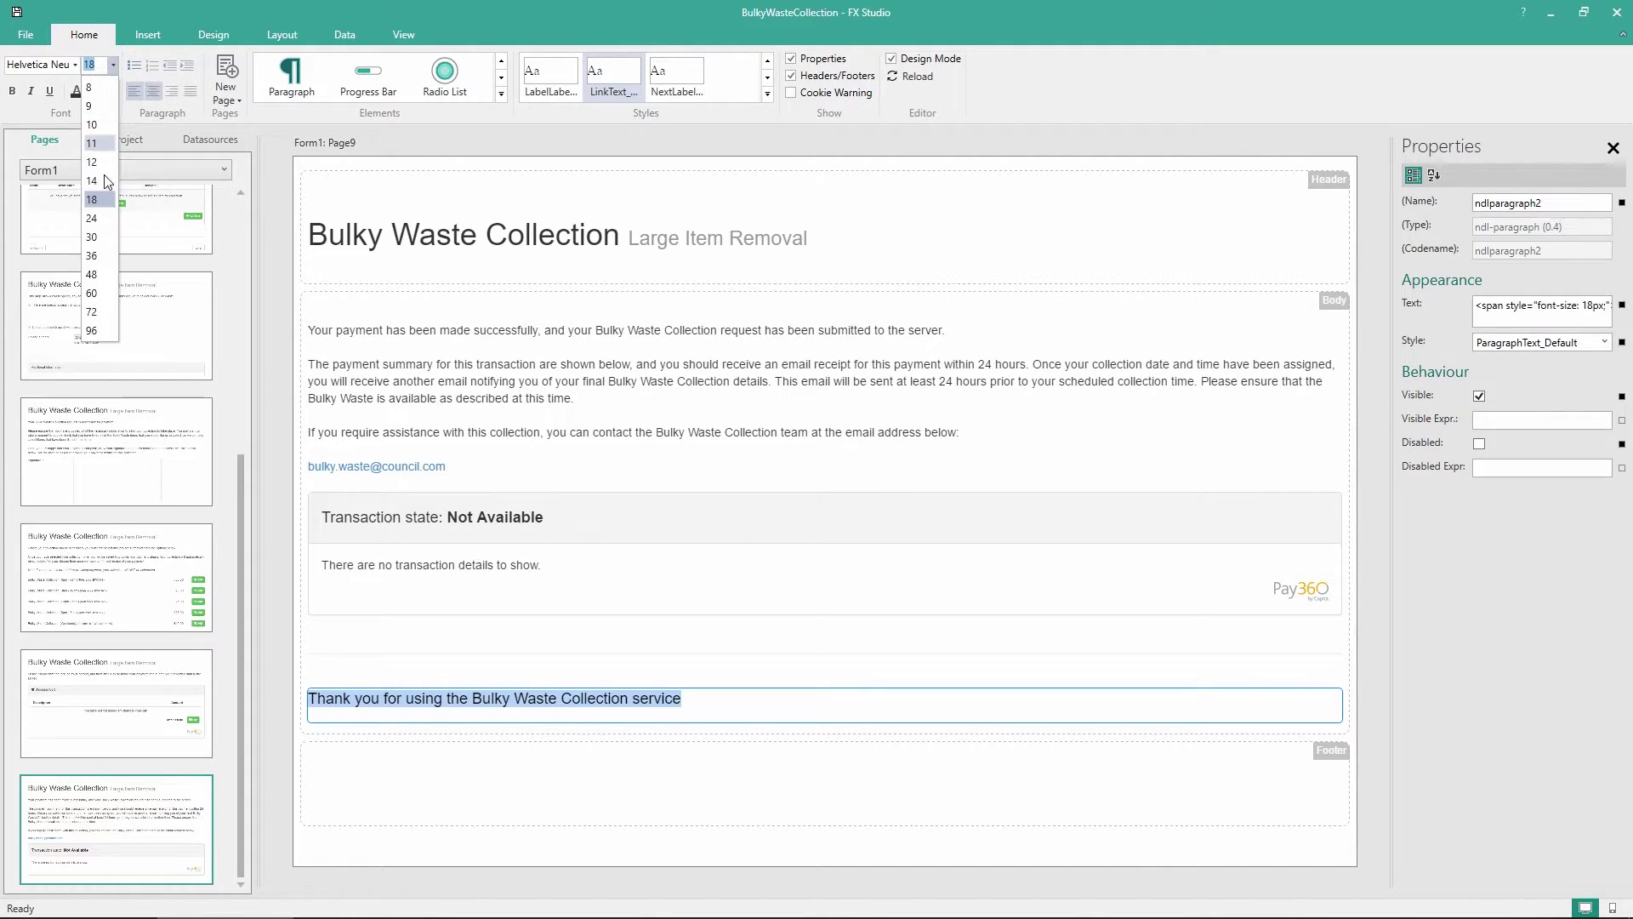
left_click(94, 219)
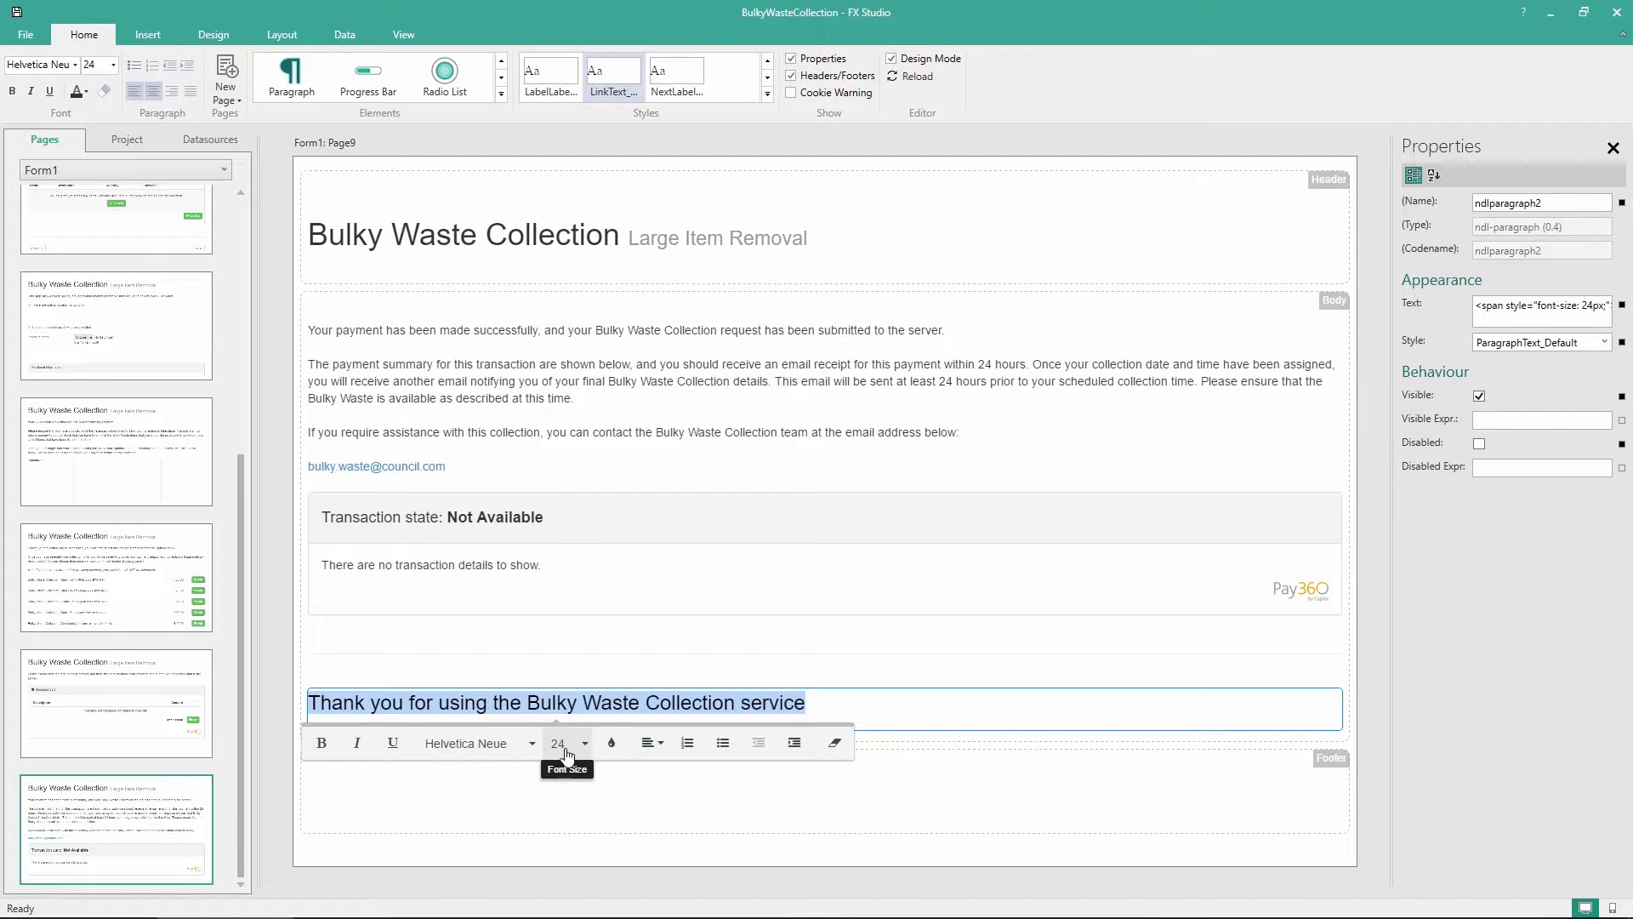
left_click(1008, 800)
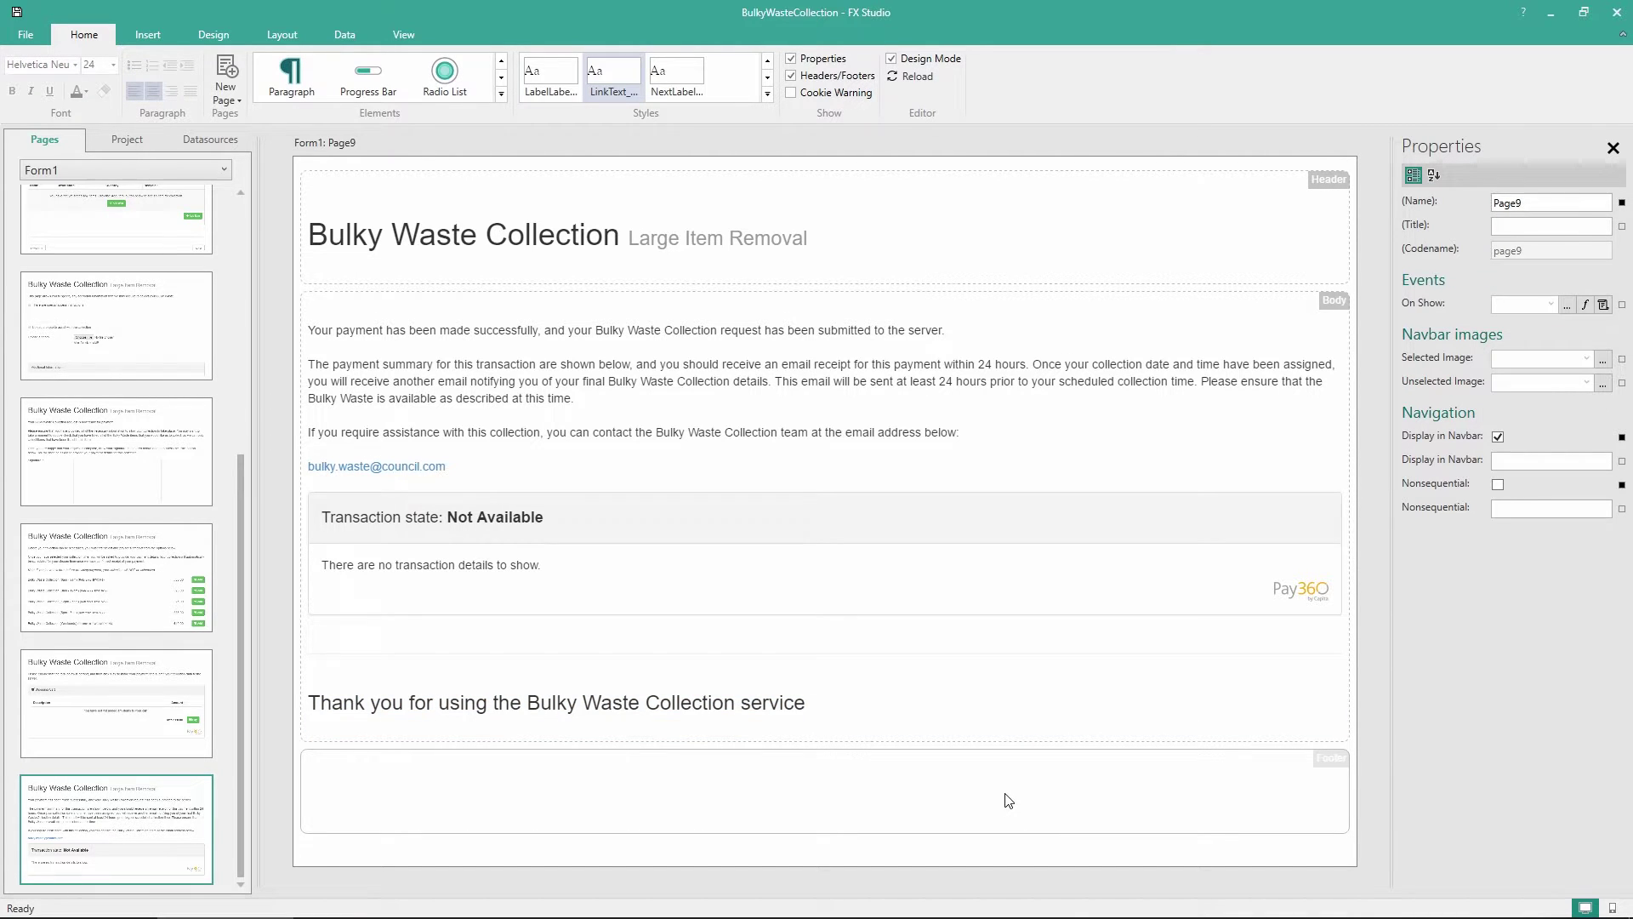
Set the Page8 shopping cart's Success Page to Page9
left_click(76, 721)
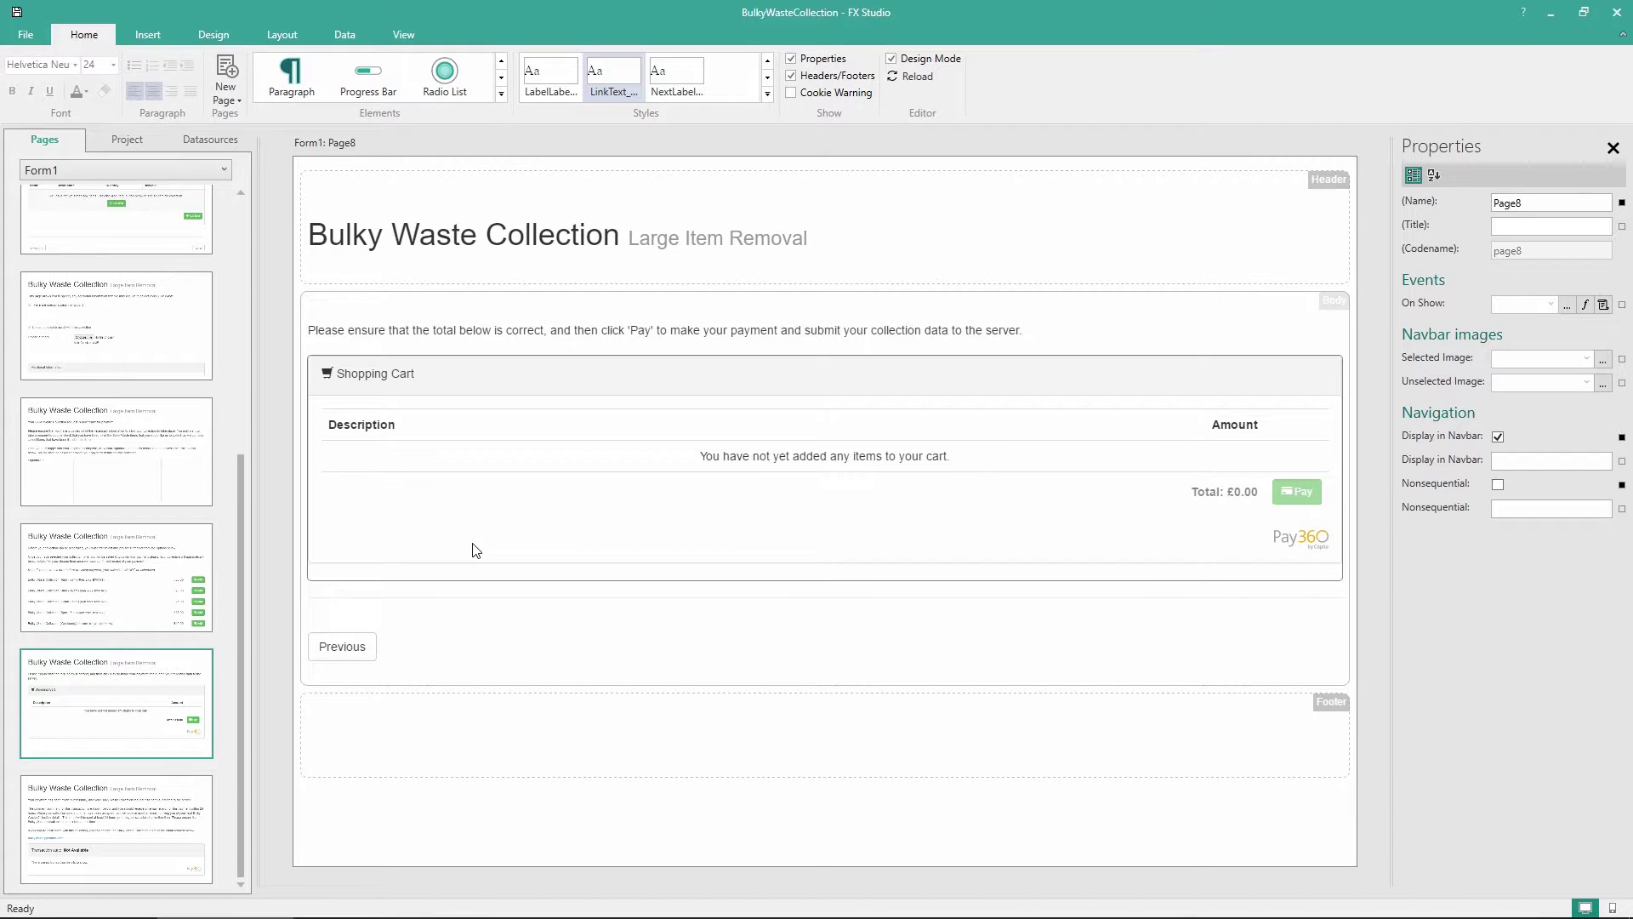
left_click(475, 550)
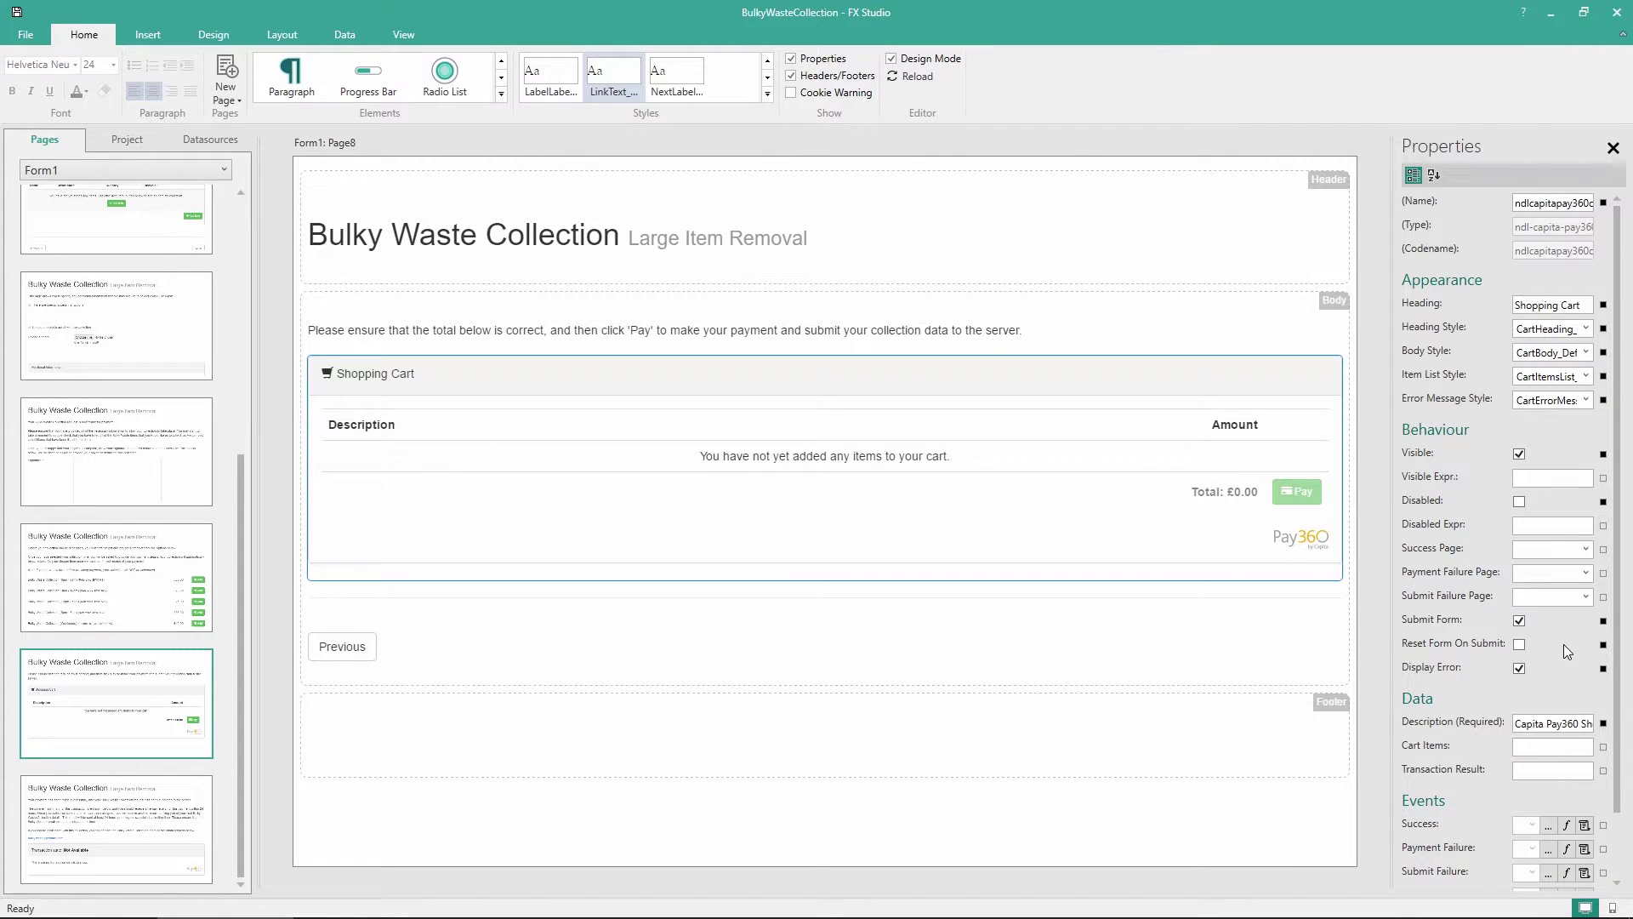
left_click(1586, 550)
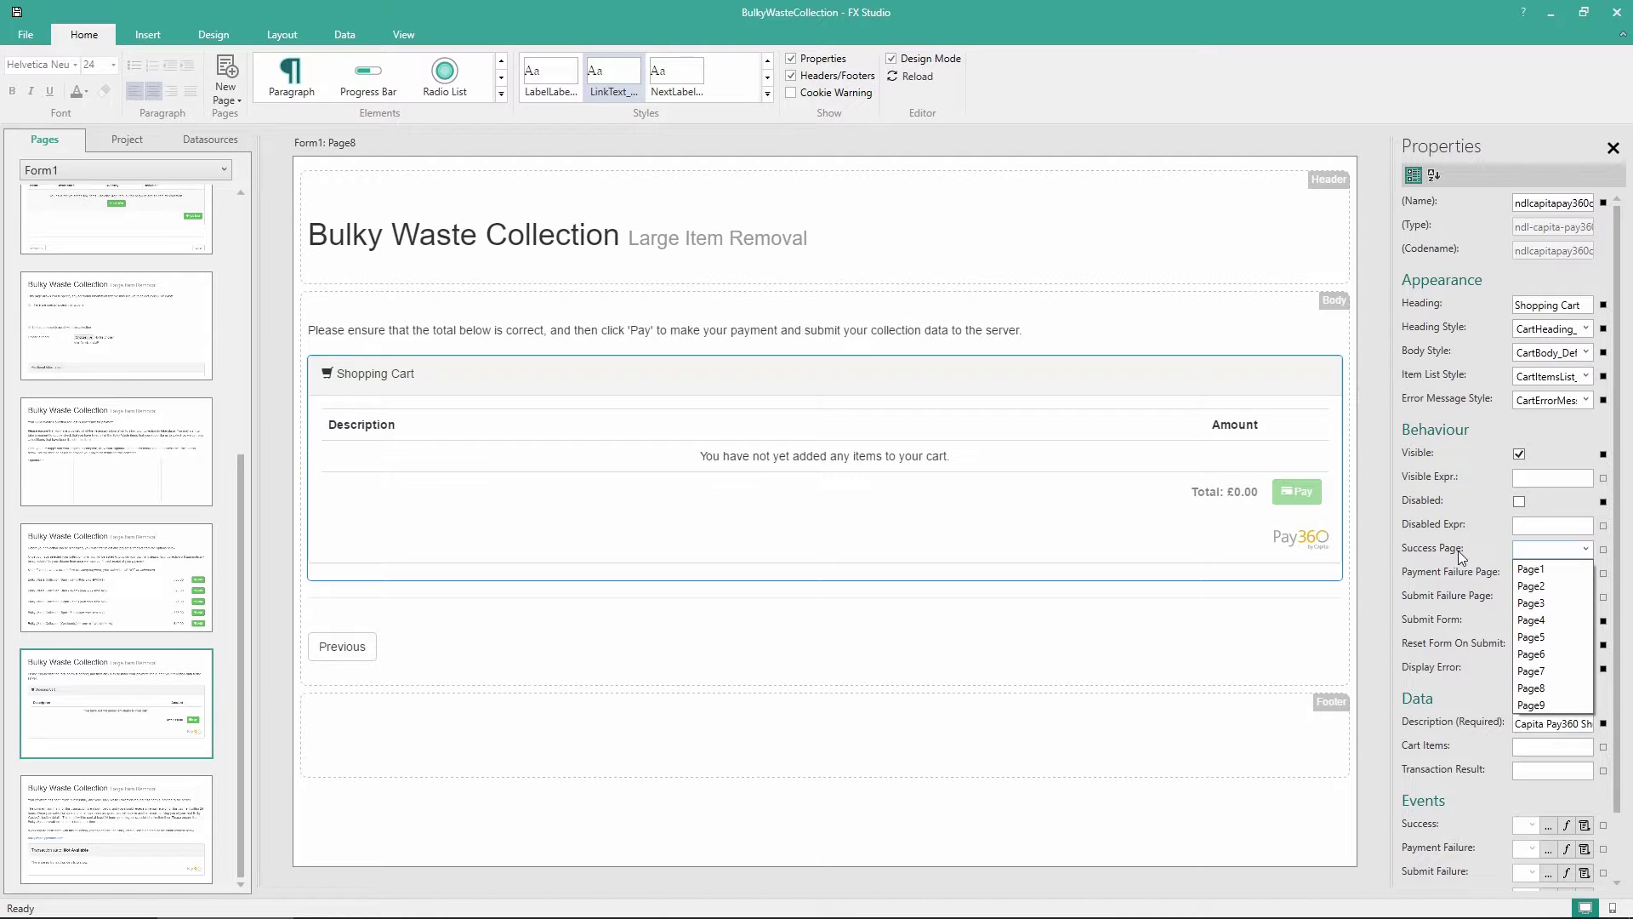
left_click(1552, 705)
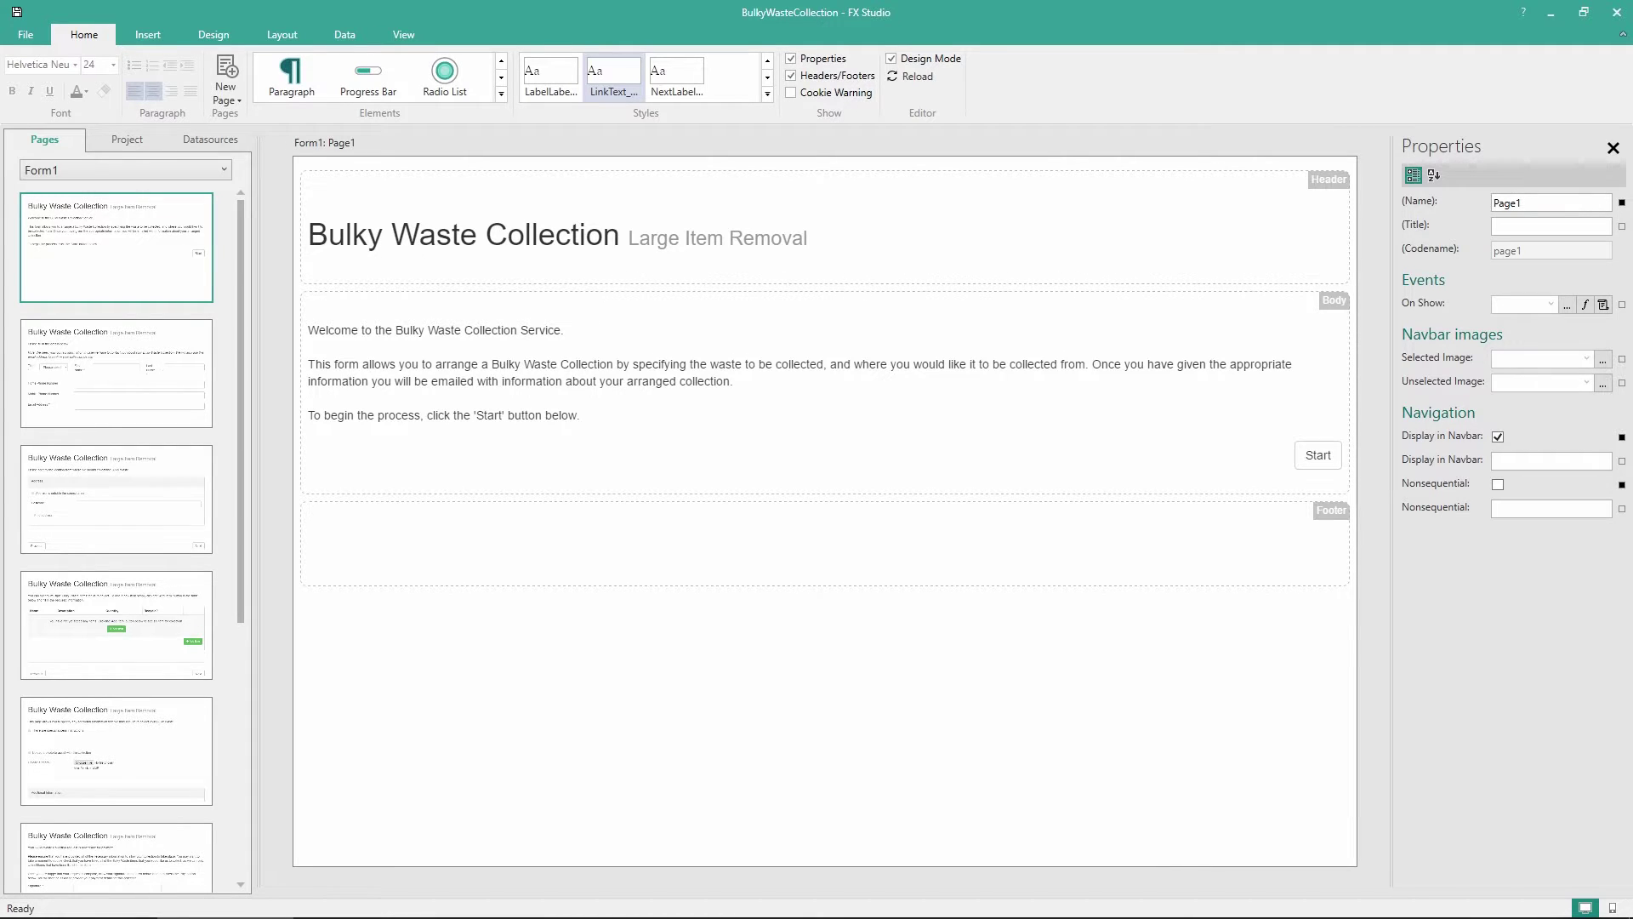
Insert an Arrows Navbar stepping through Page1 to Page9 into the Page1 header
scroll(144, 517, "down", 3)
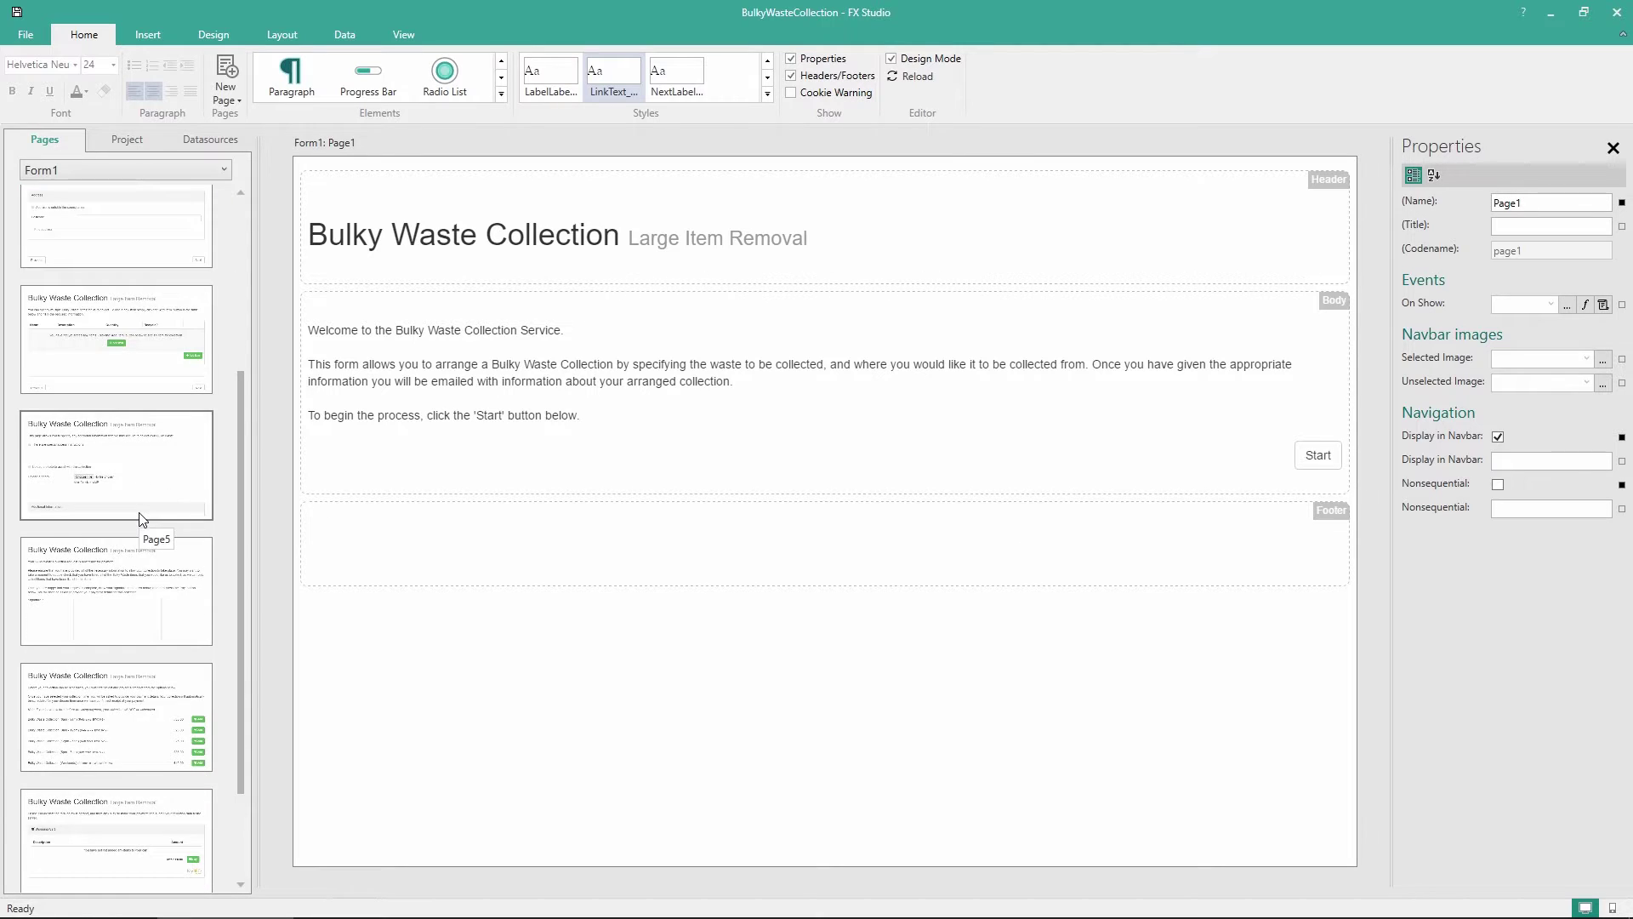
scroll(143, 518, "down", 2)
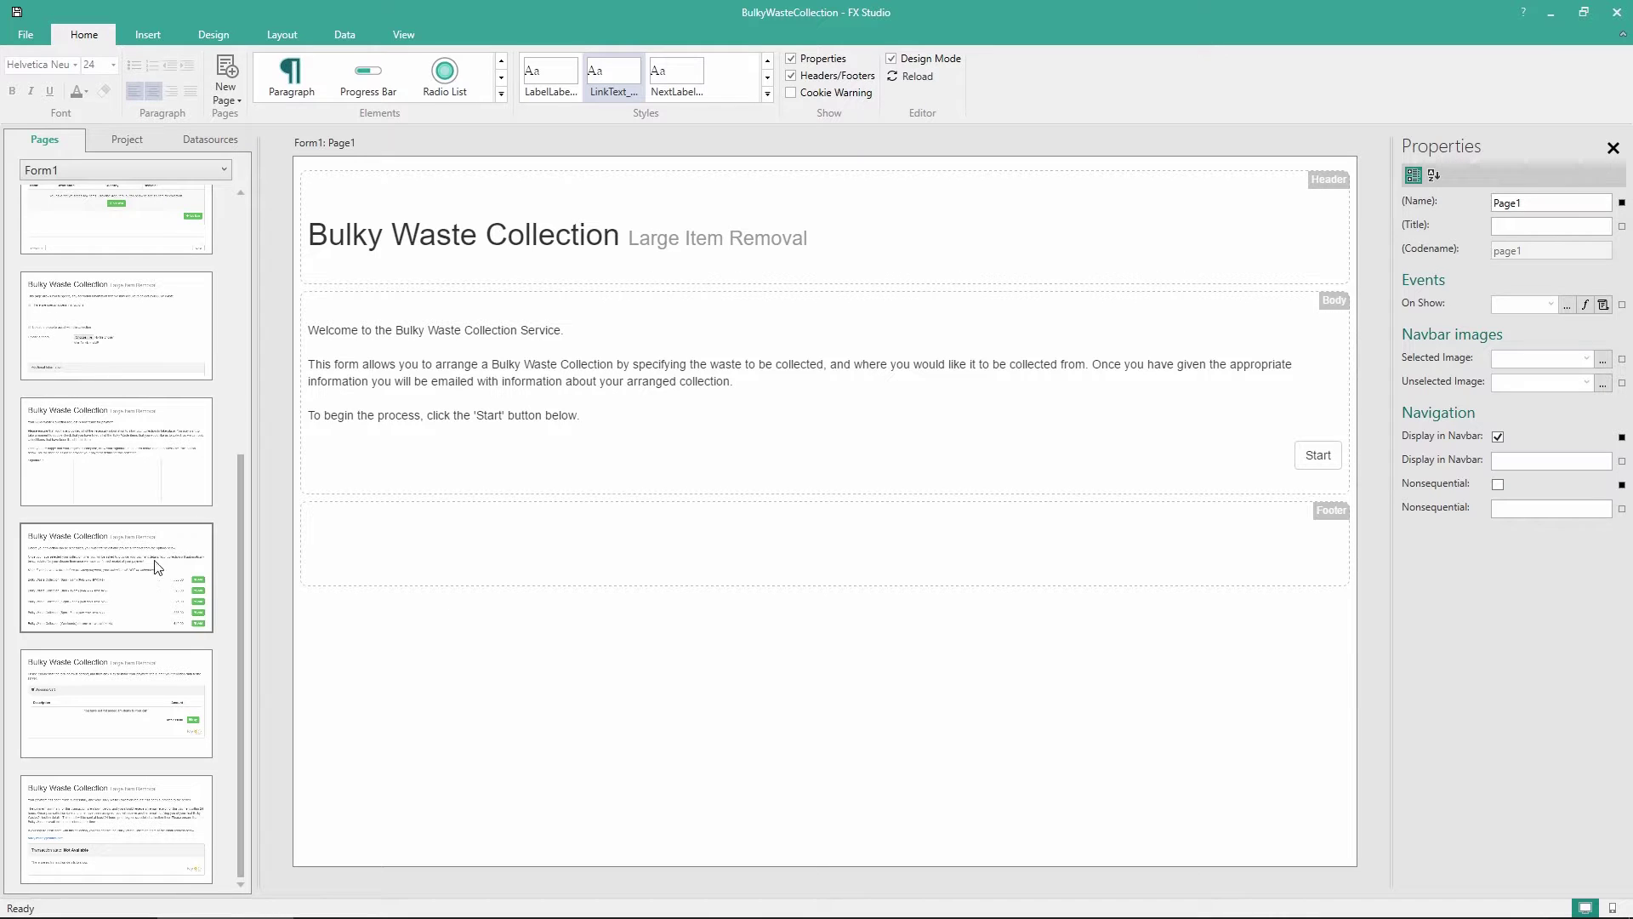
scroll(145, 554, "up", 6)
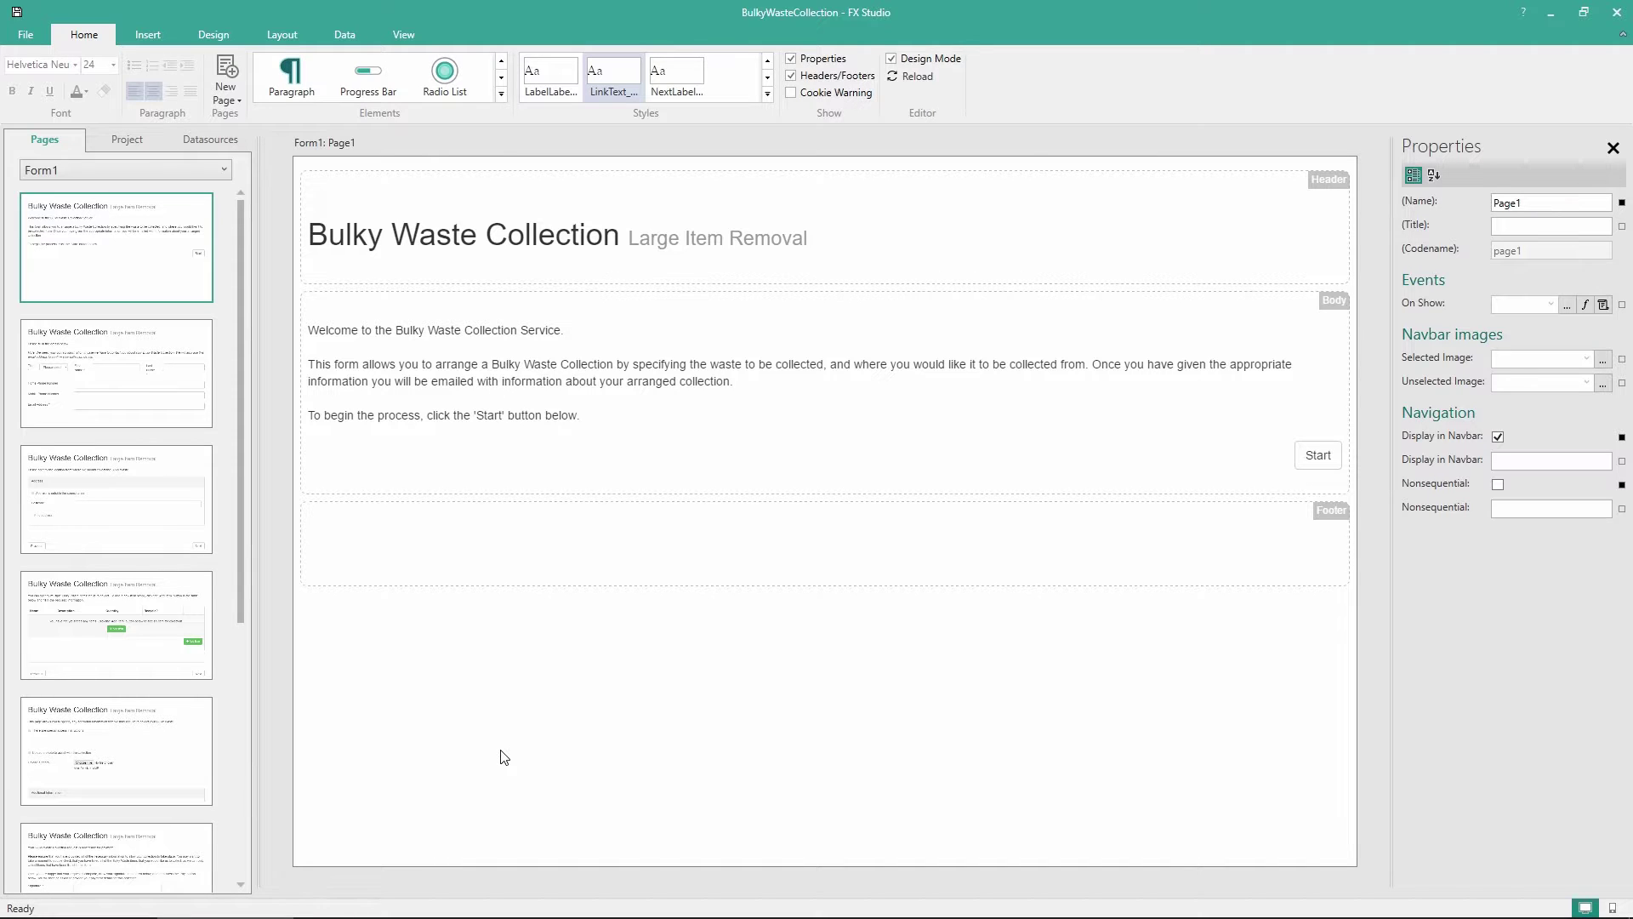
left_click(501, 94)
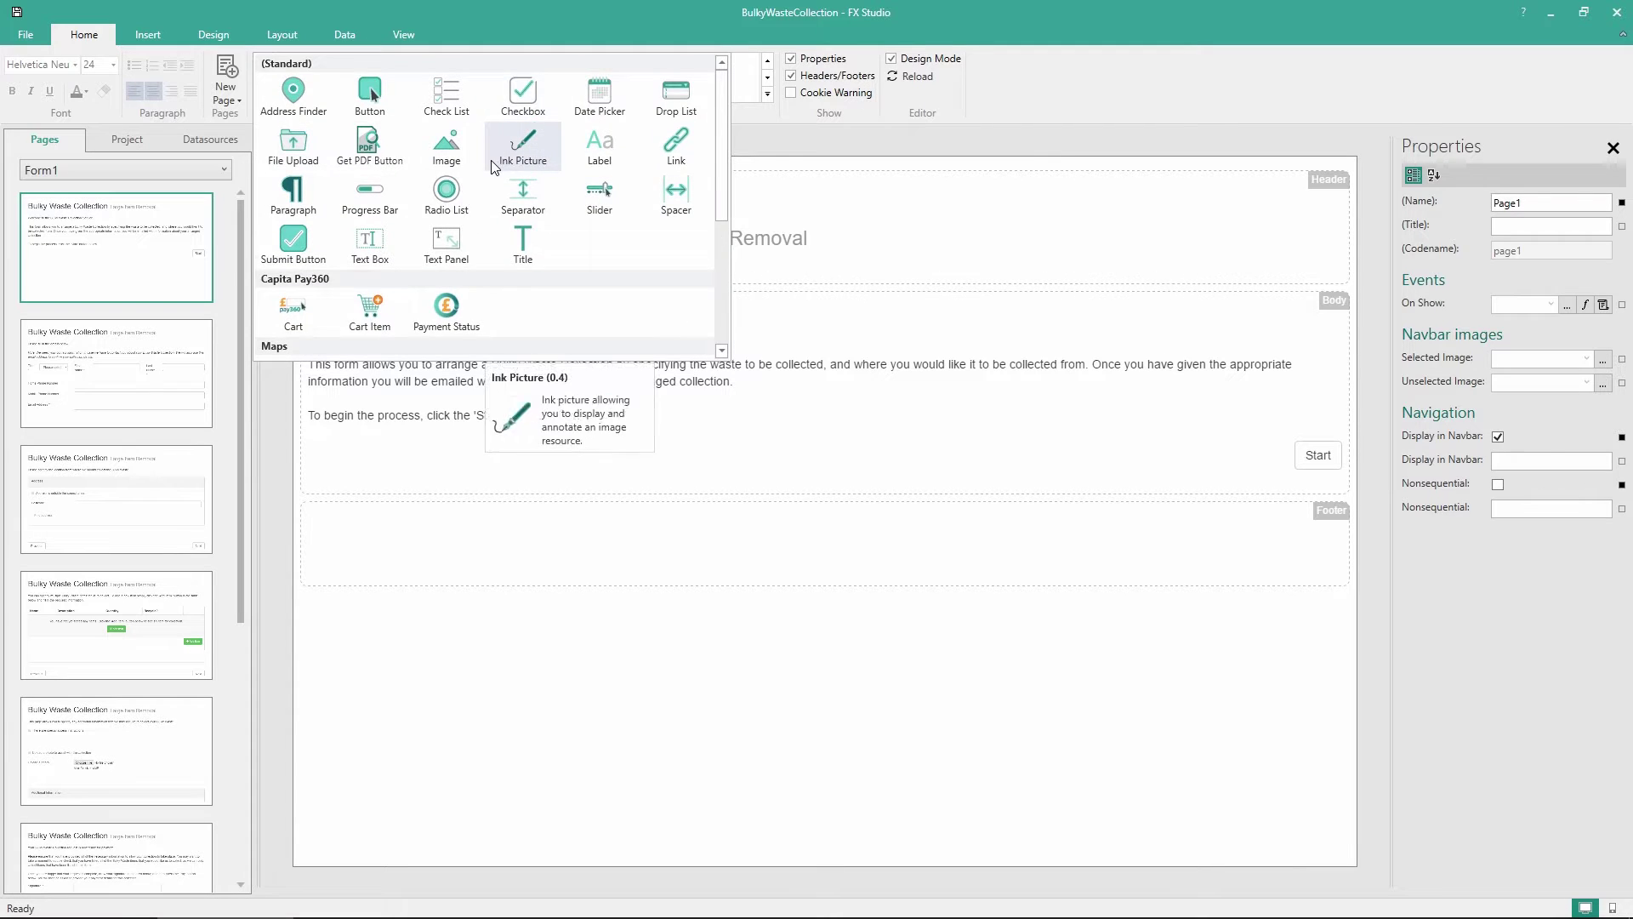
scroll(495, 167, "down", 3)
scroll(494, 167, "down", 1)
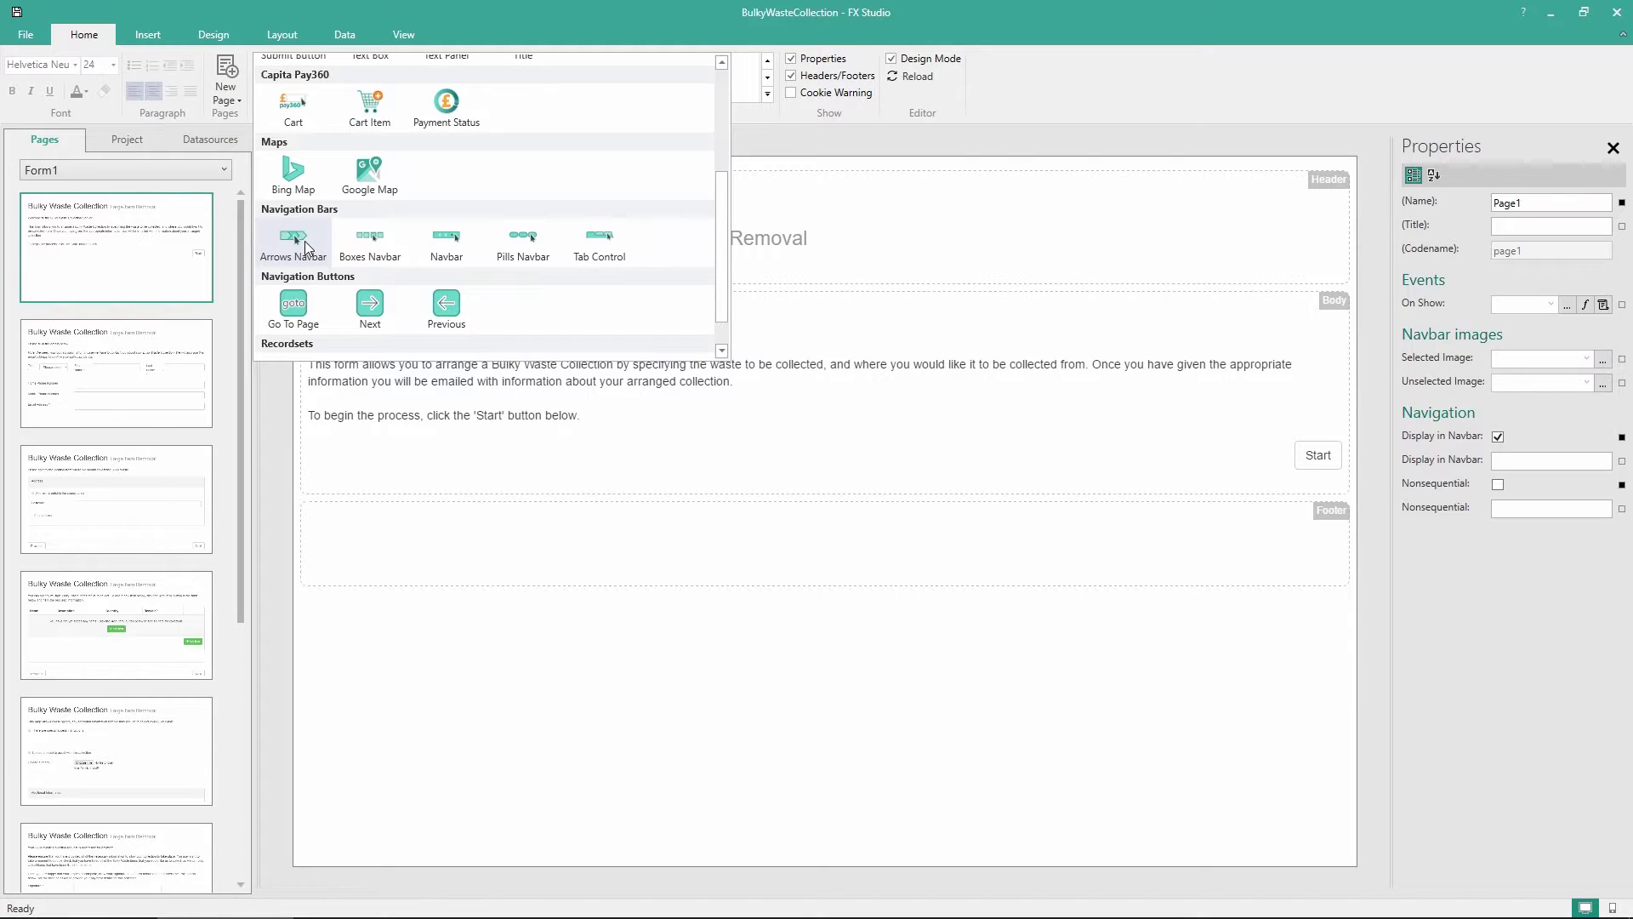
left_click(305, 247)
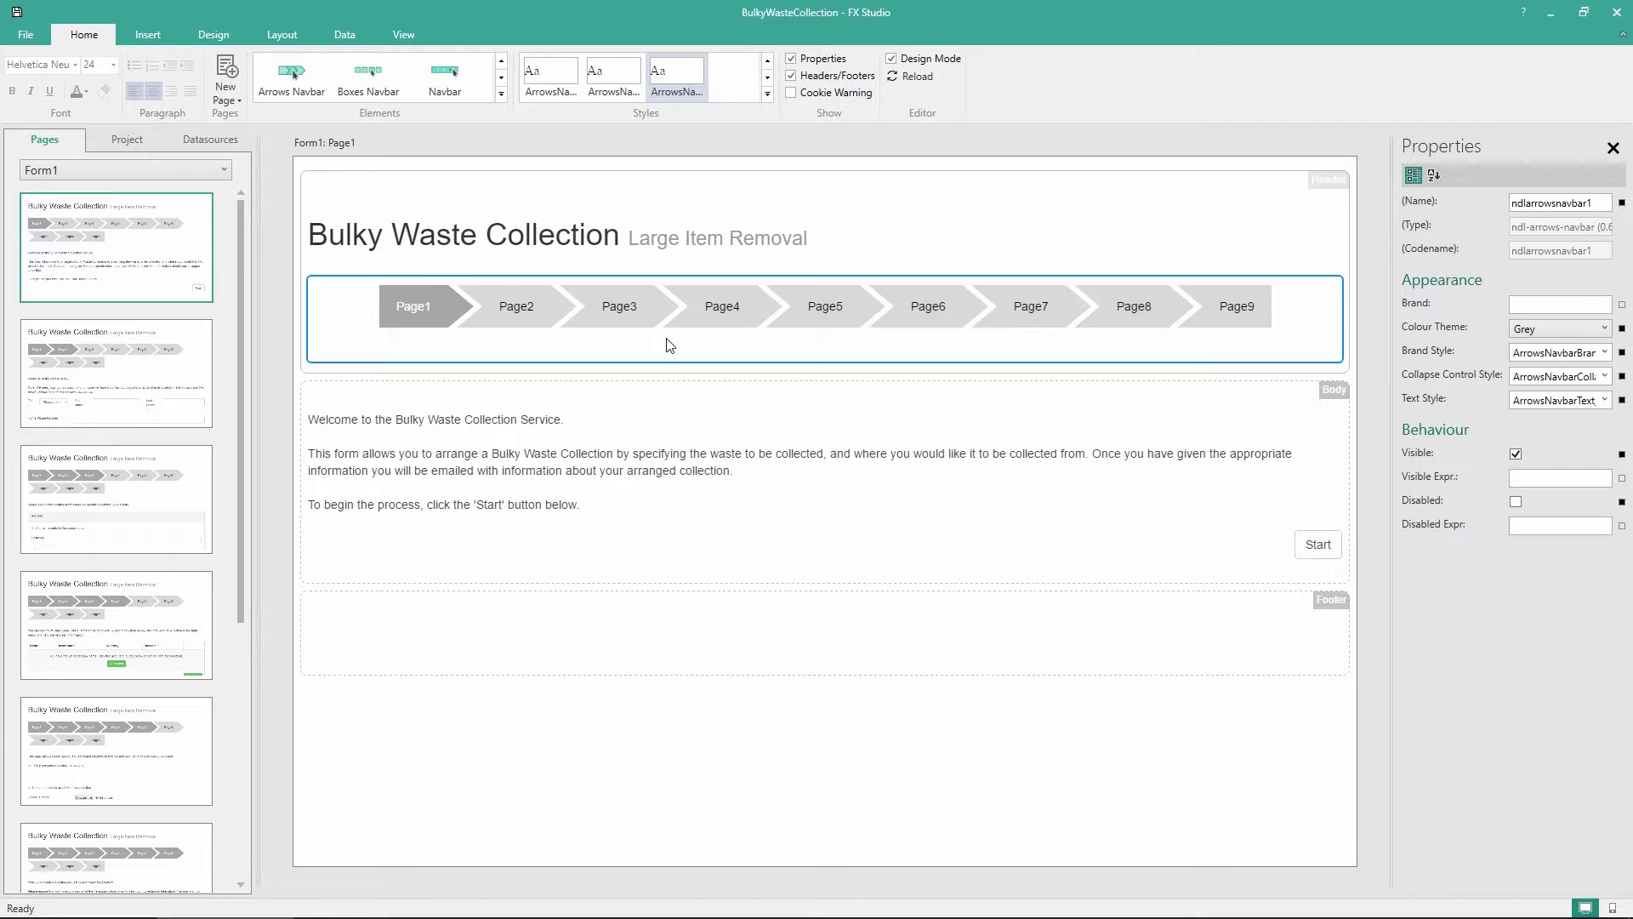
left_click(1545, 328)
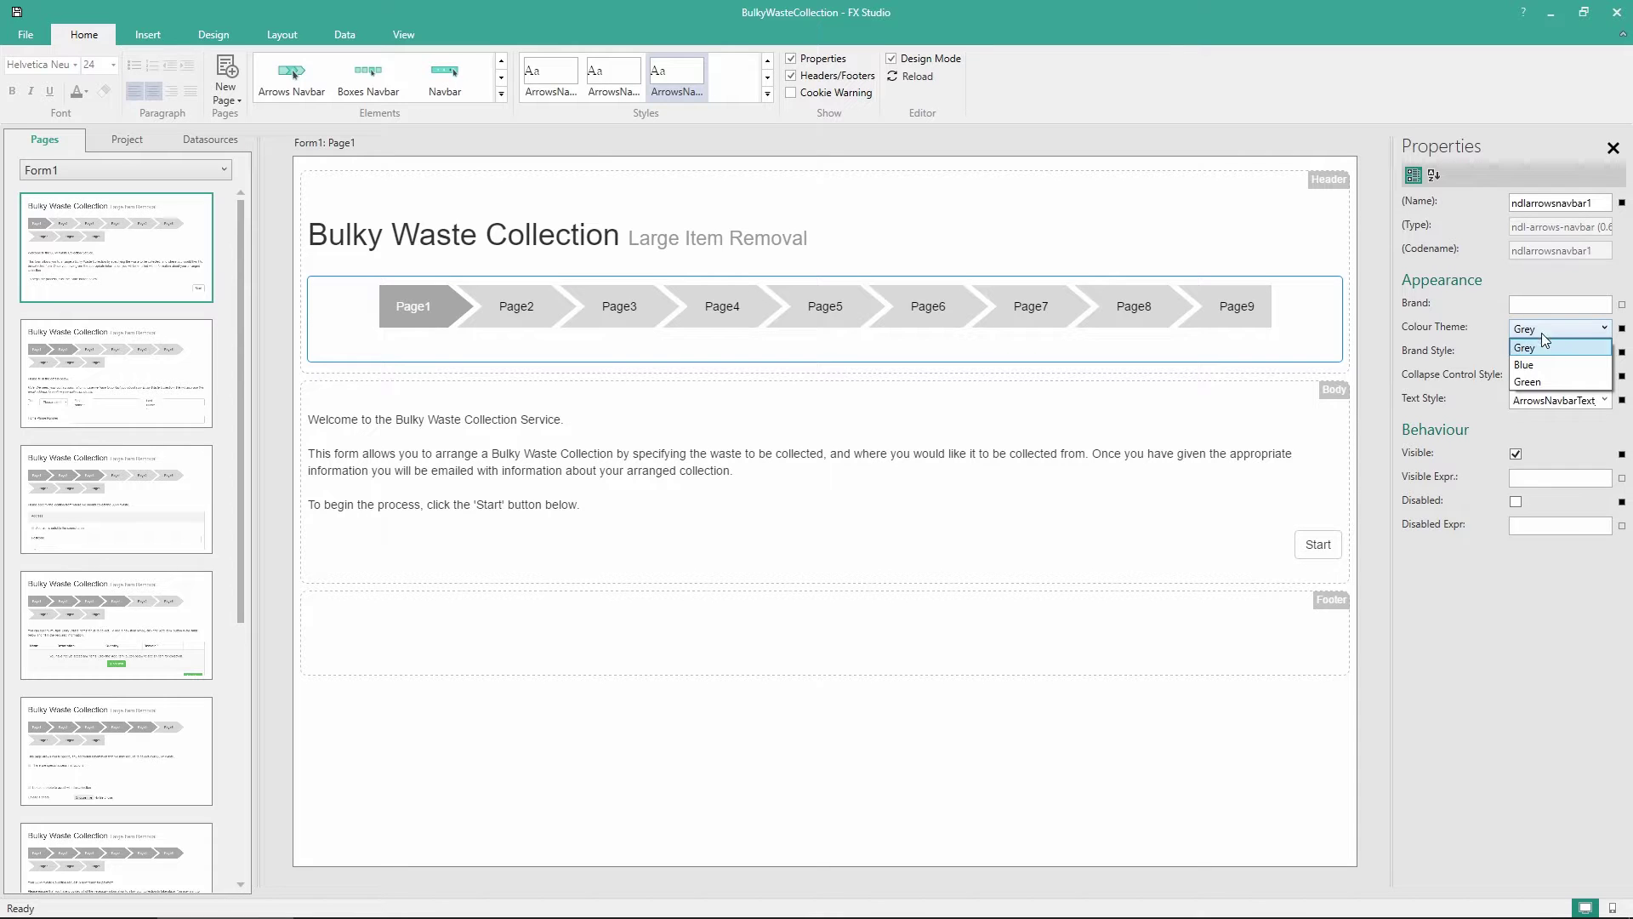
Apply the Blue colour theme to the arrows navbar, then return to Page1's properties
left_click(1538, 362)
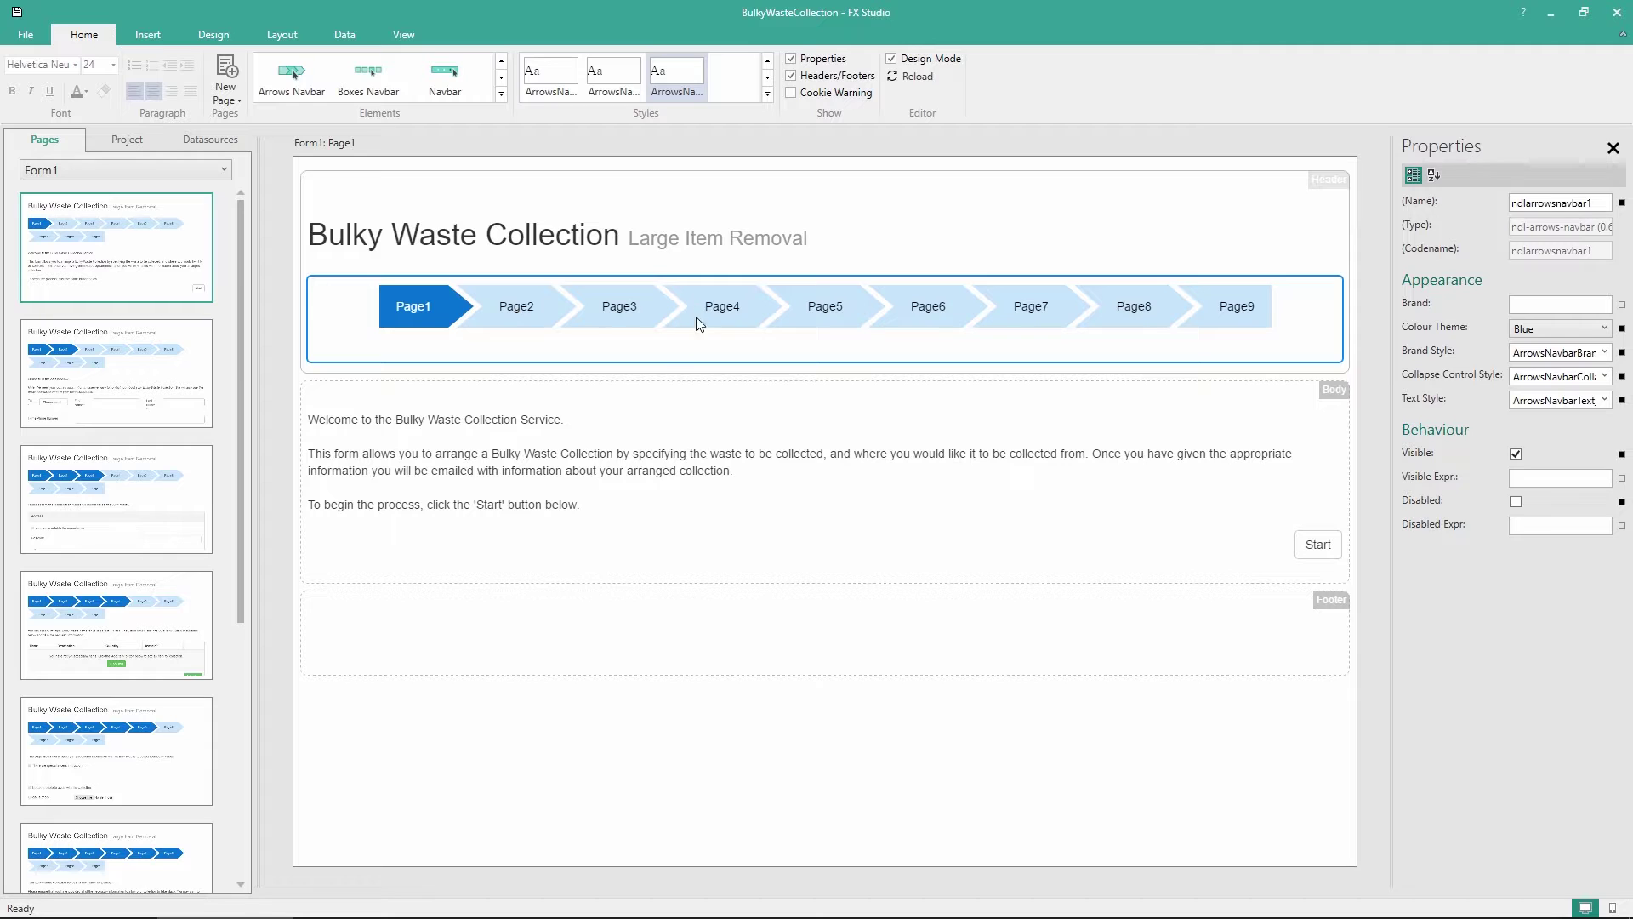
left_click(572, 747)
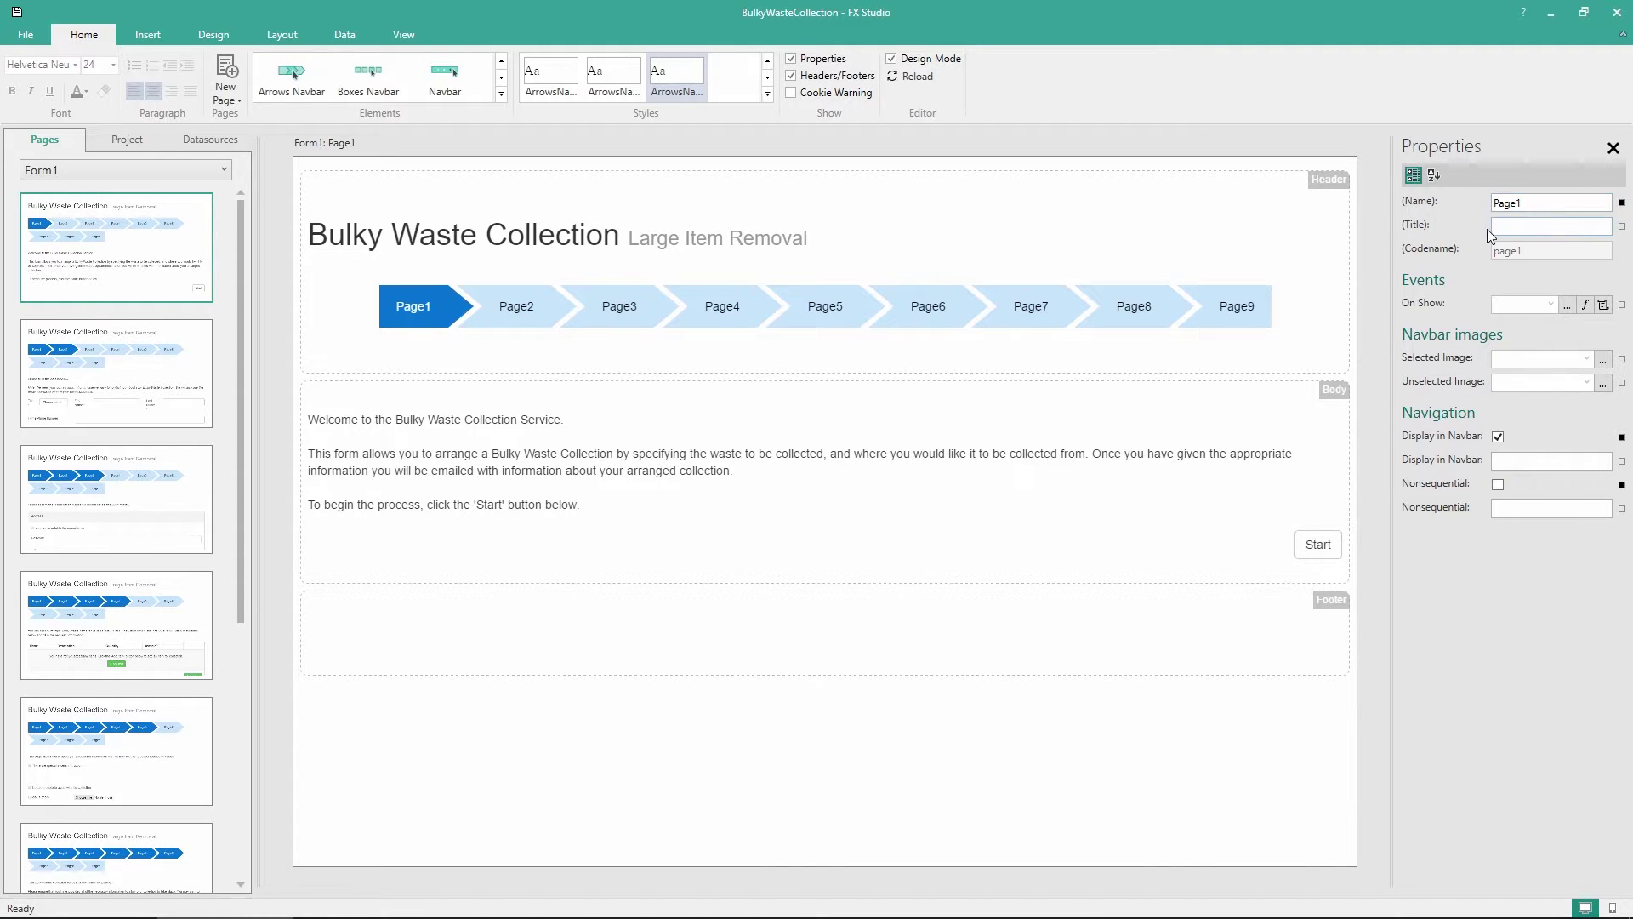
Title Page1 'Start' with start_32_white.png selected and start_32_black.png unselected step icons
left_click(1520, 227)
type("Start")
left_click(905, 78)
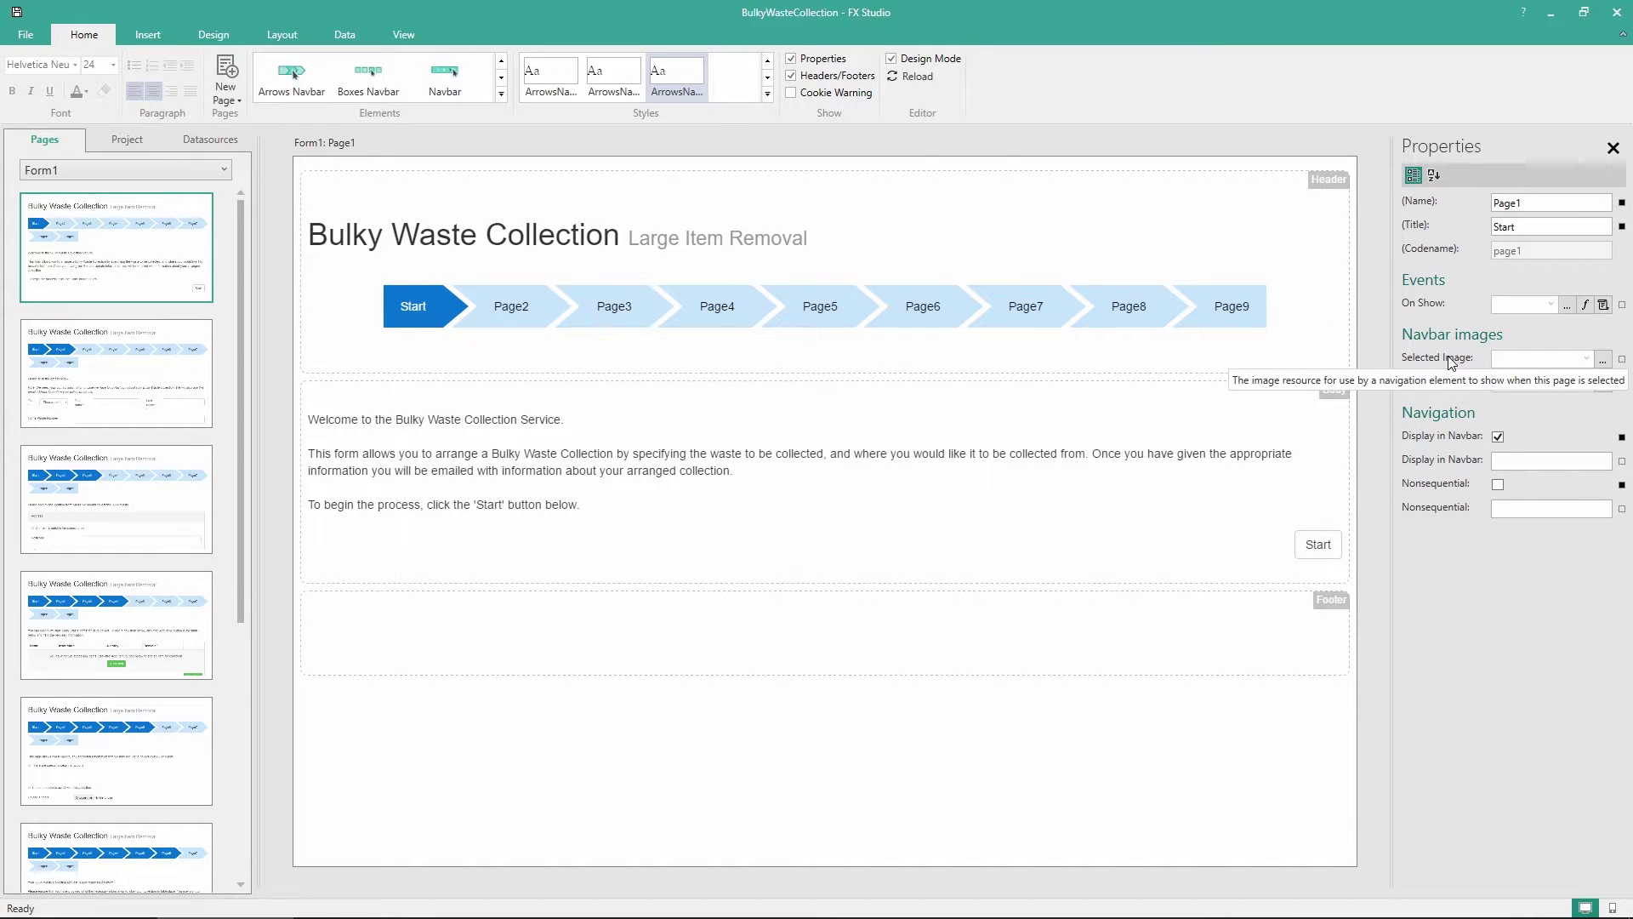
left_click(1603, 363)
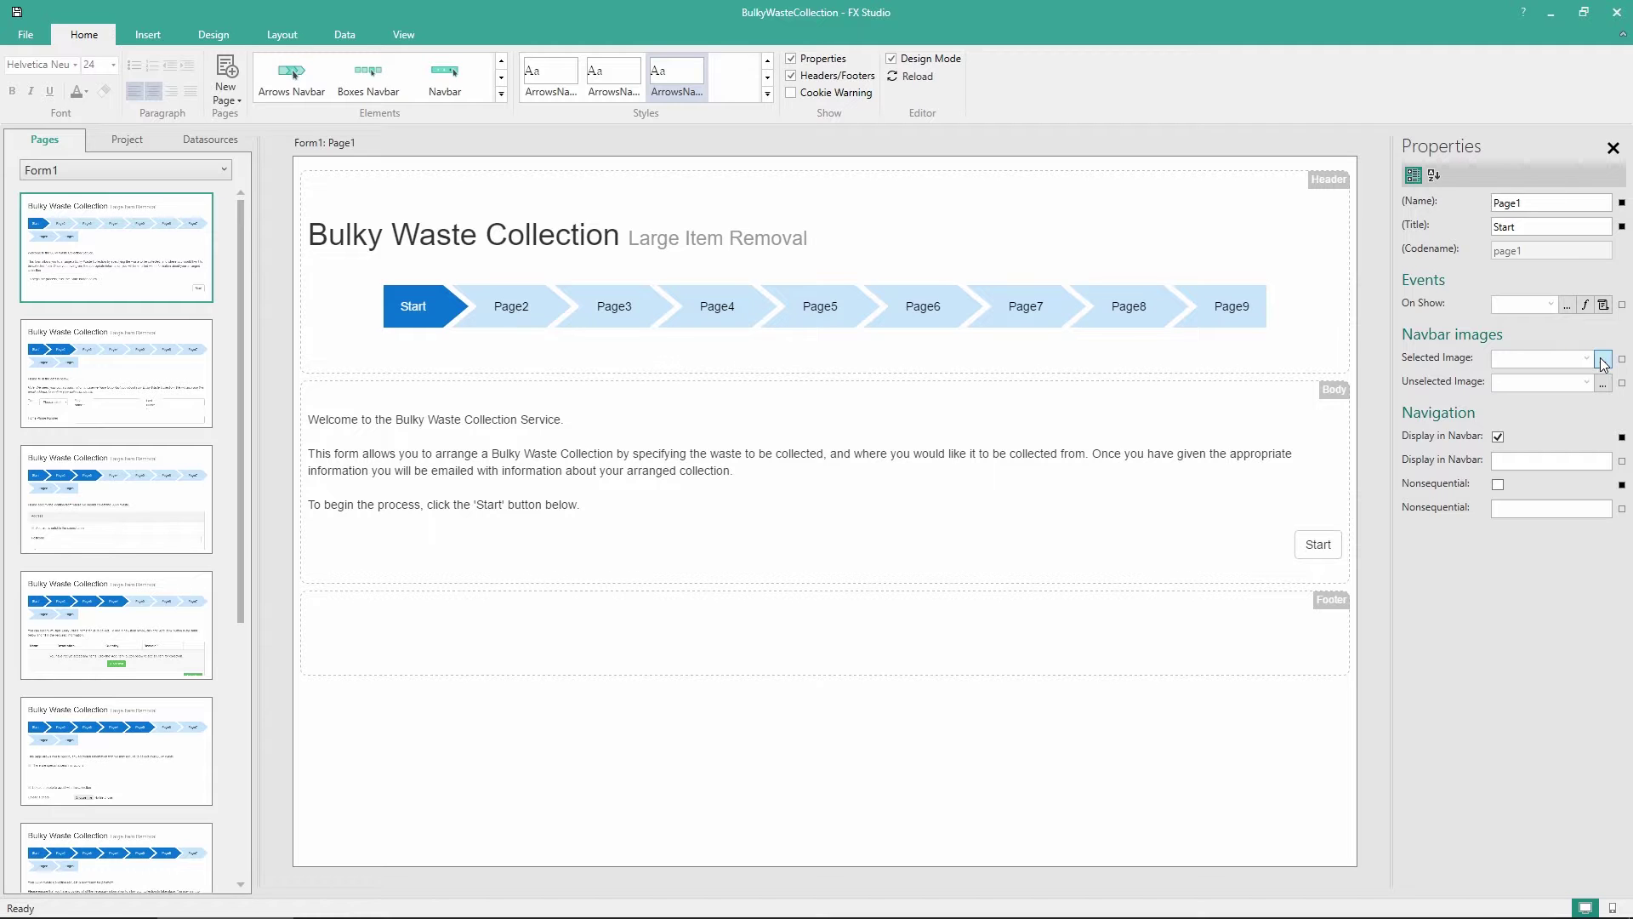
scroll(86, 164, "up", 1)
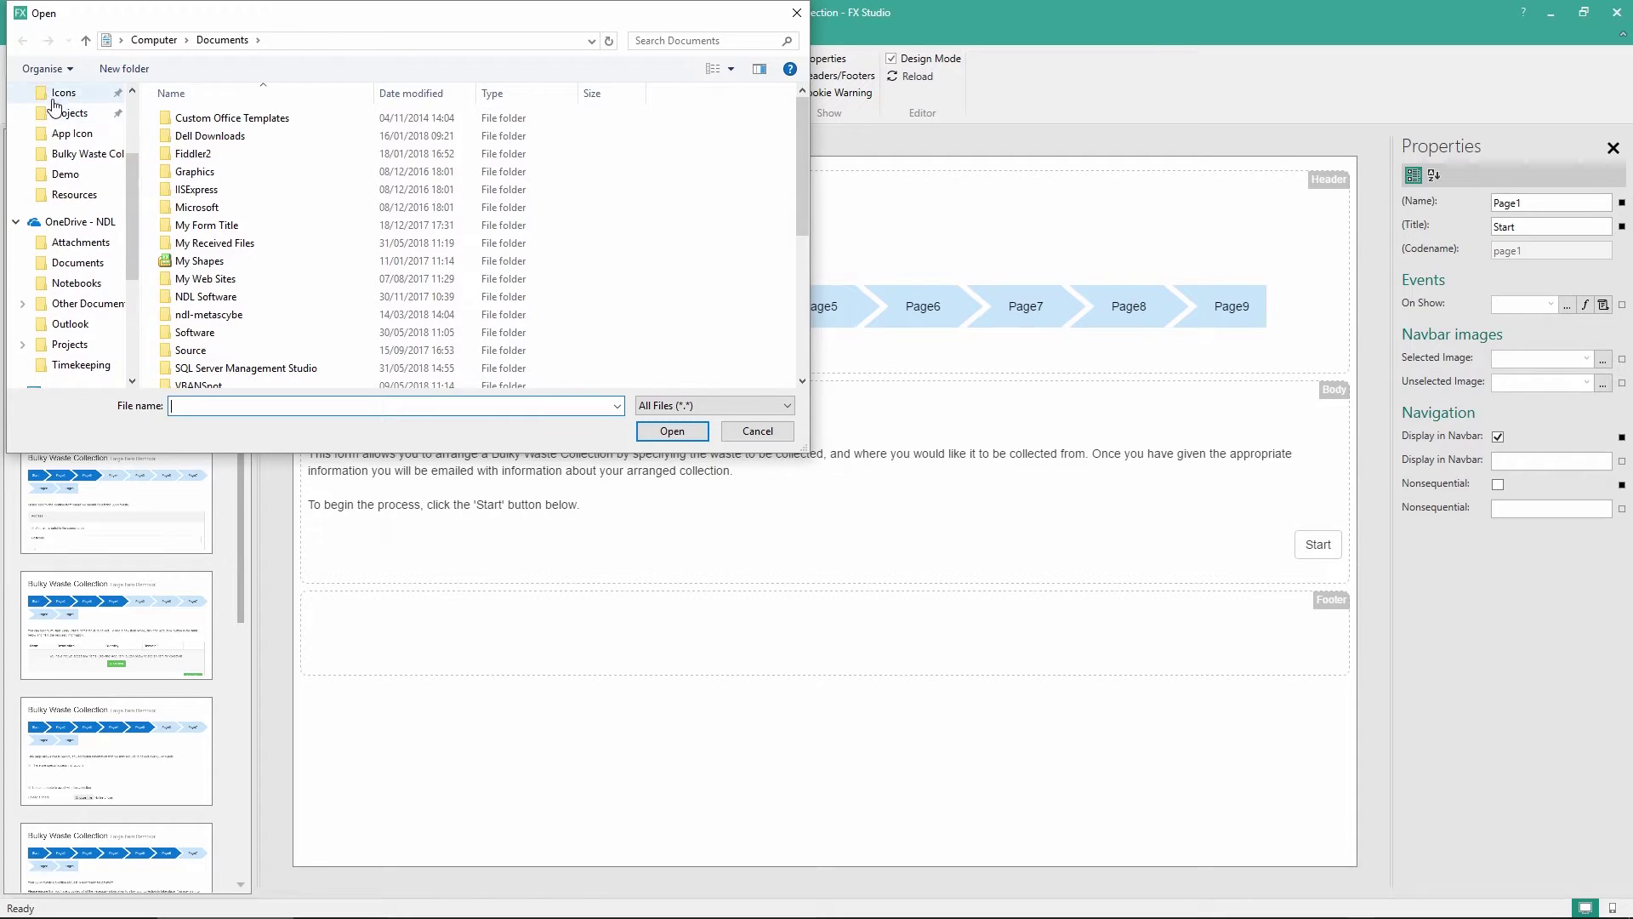
left_click(63, 93)
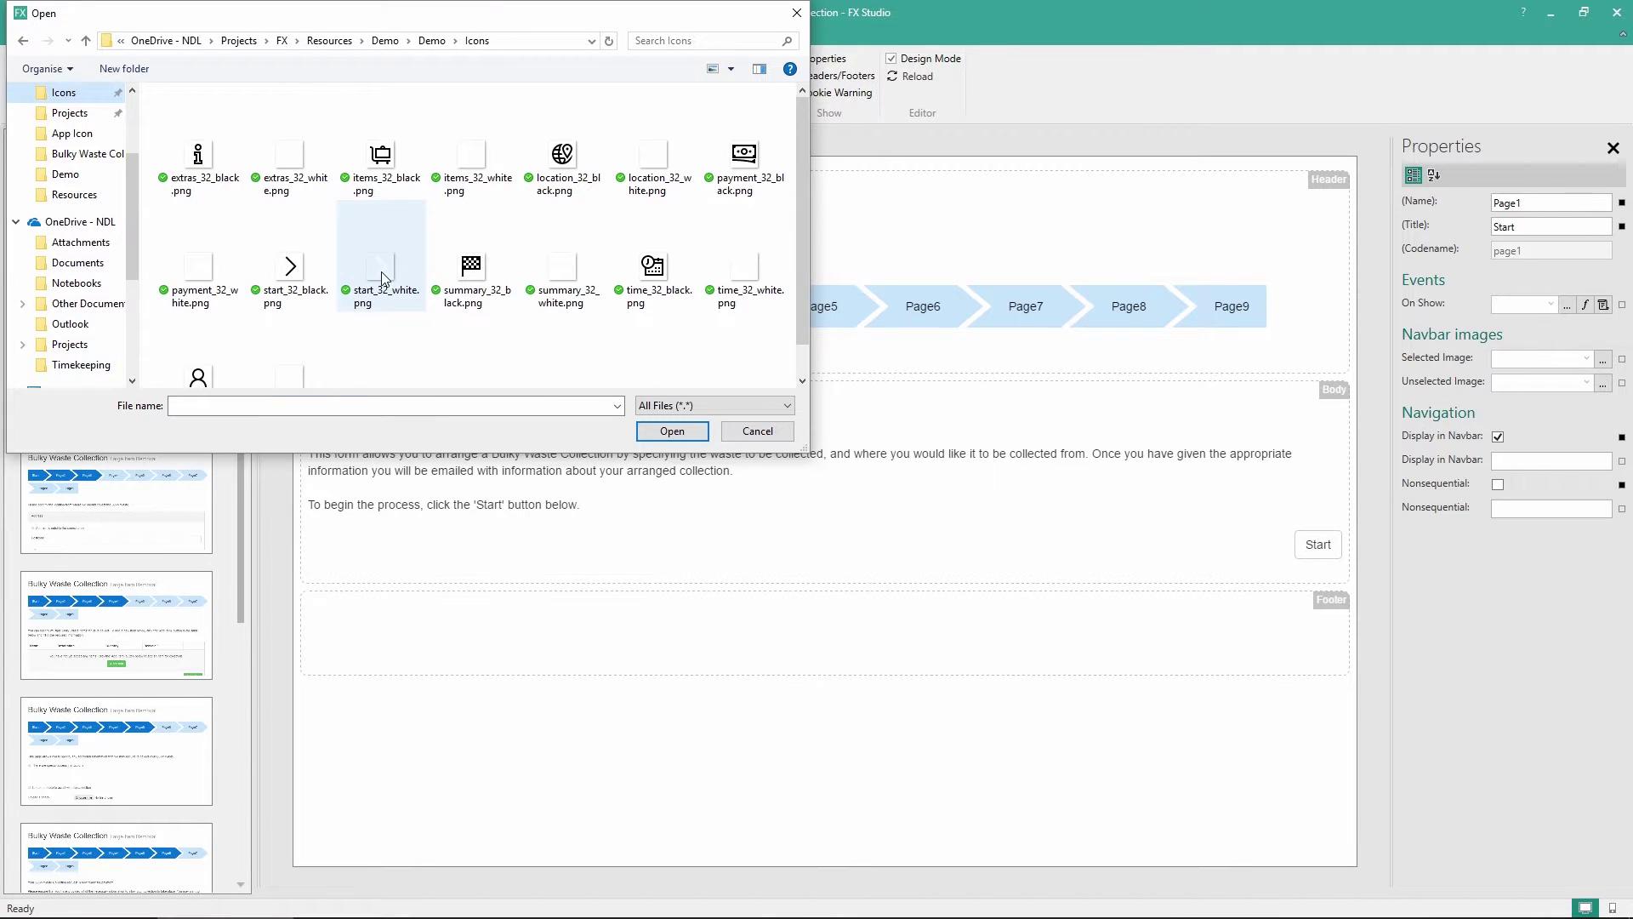
double_click(382, 270)
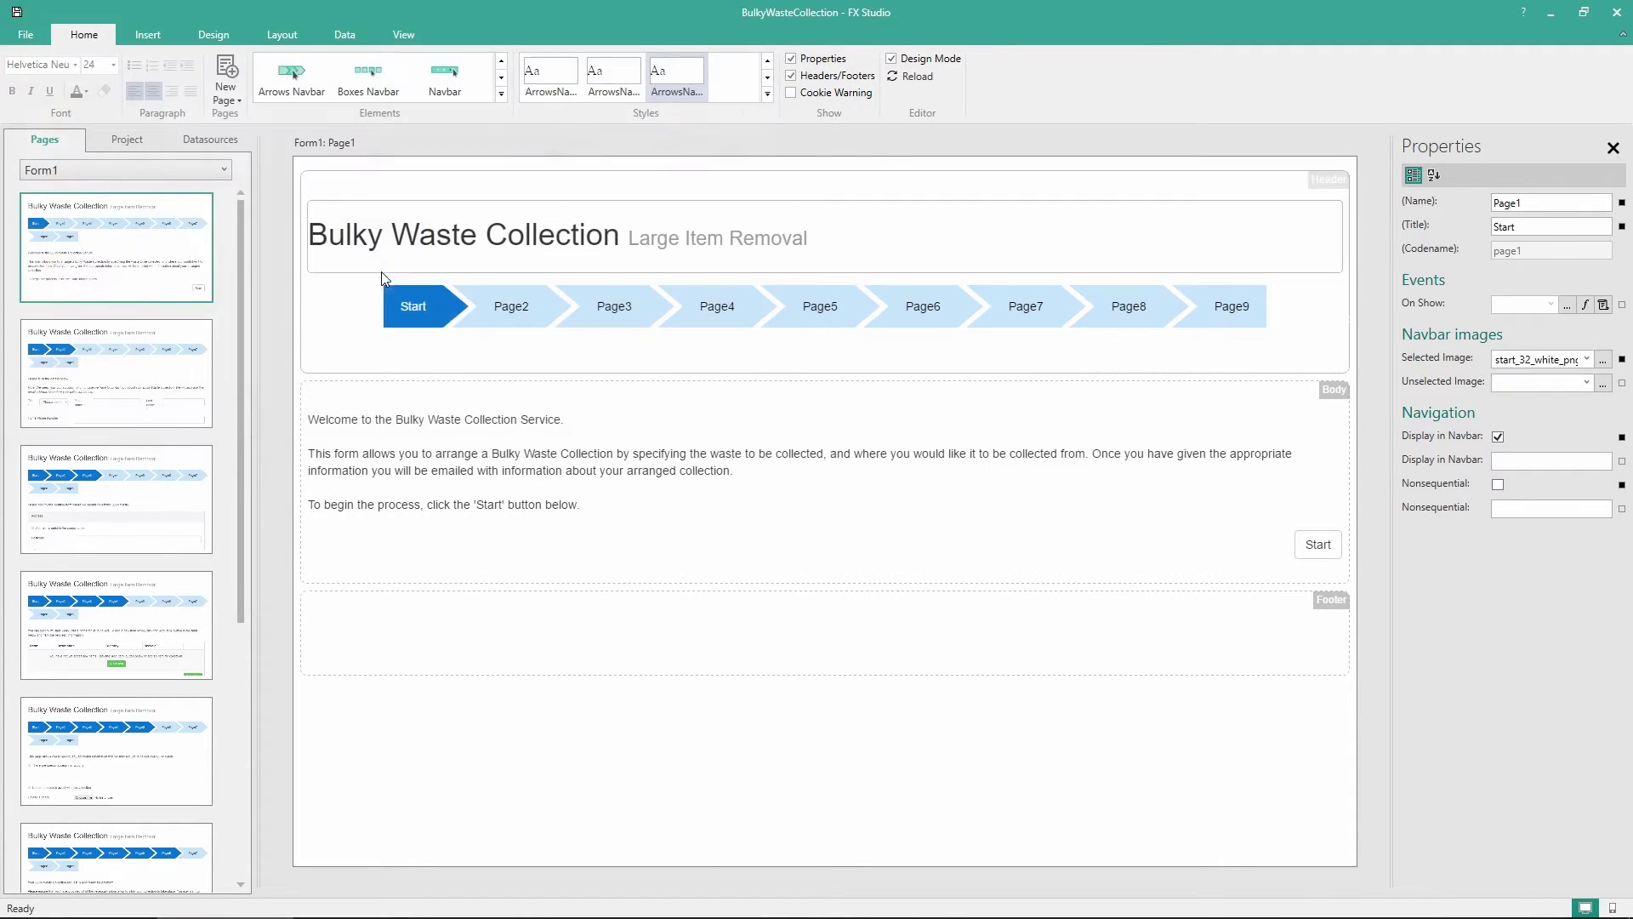
left_click(1603, 383)
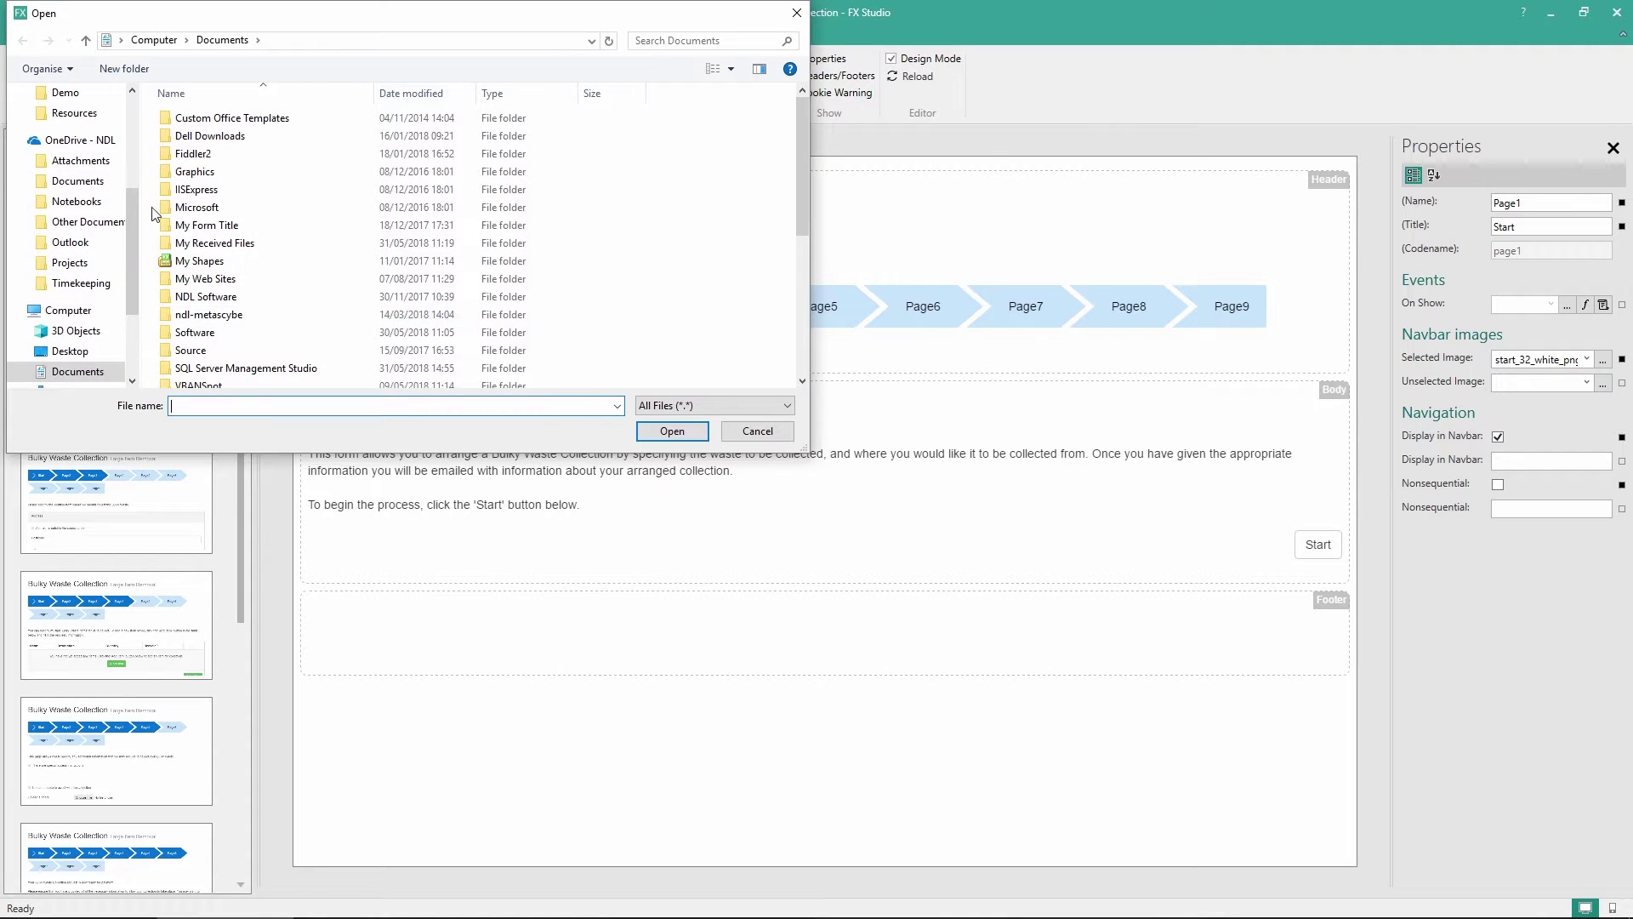
scroll(68, 158, "up", 3)
left_click(71, 174)
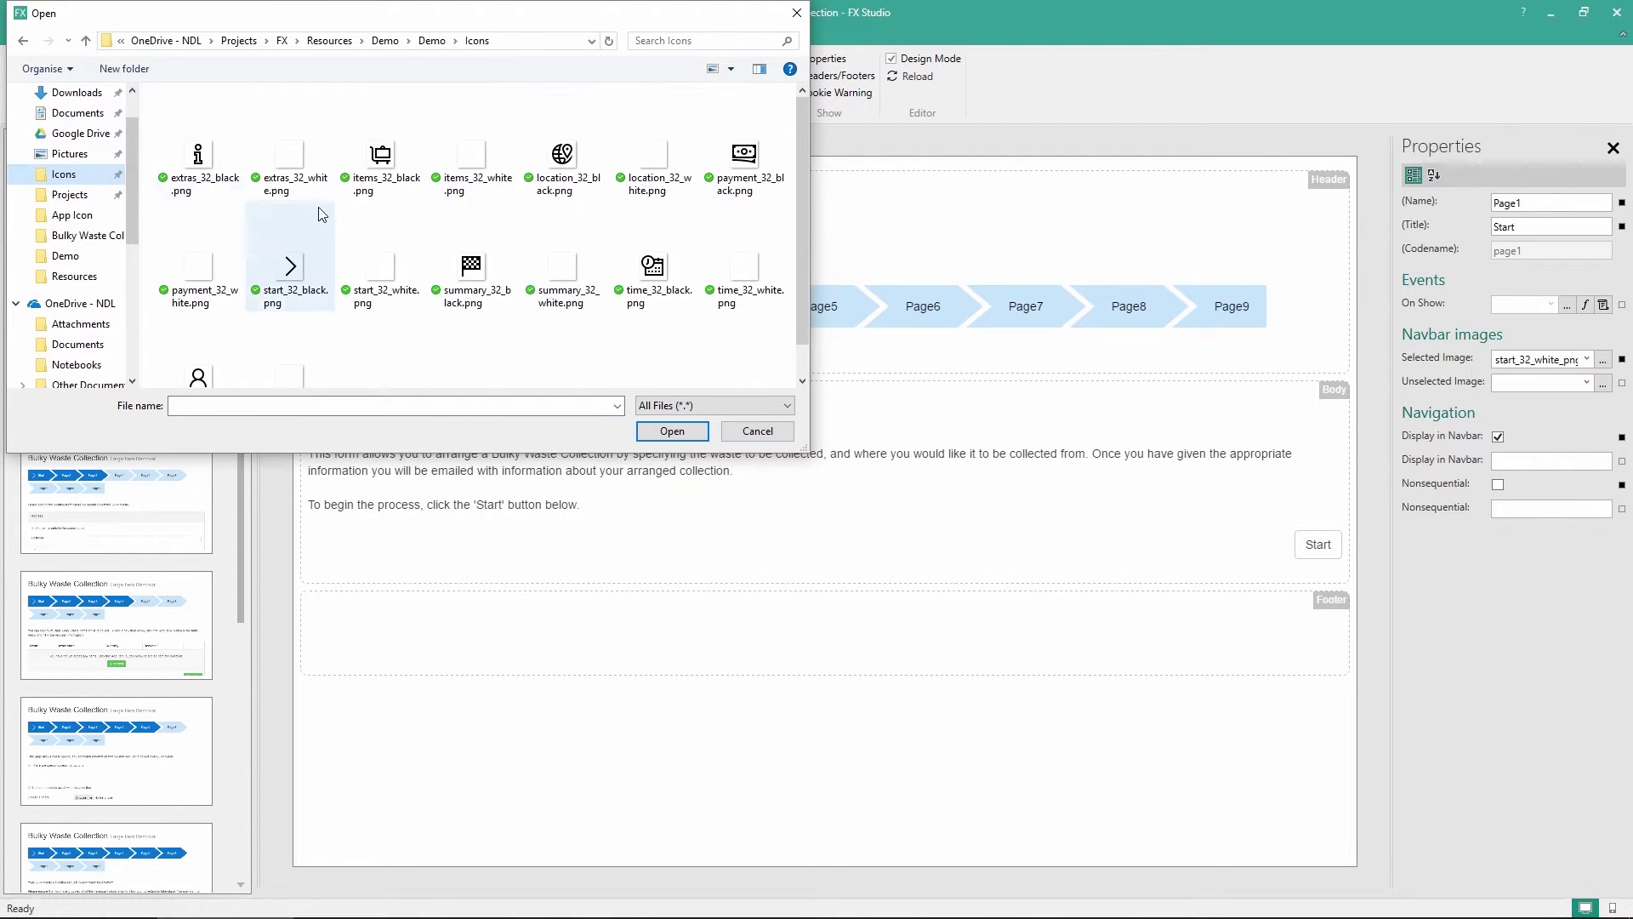
double_click(298, 269)
left_click(912, 79)
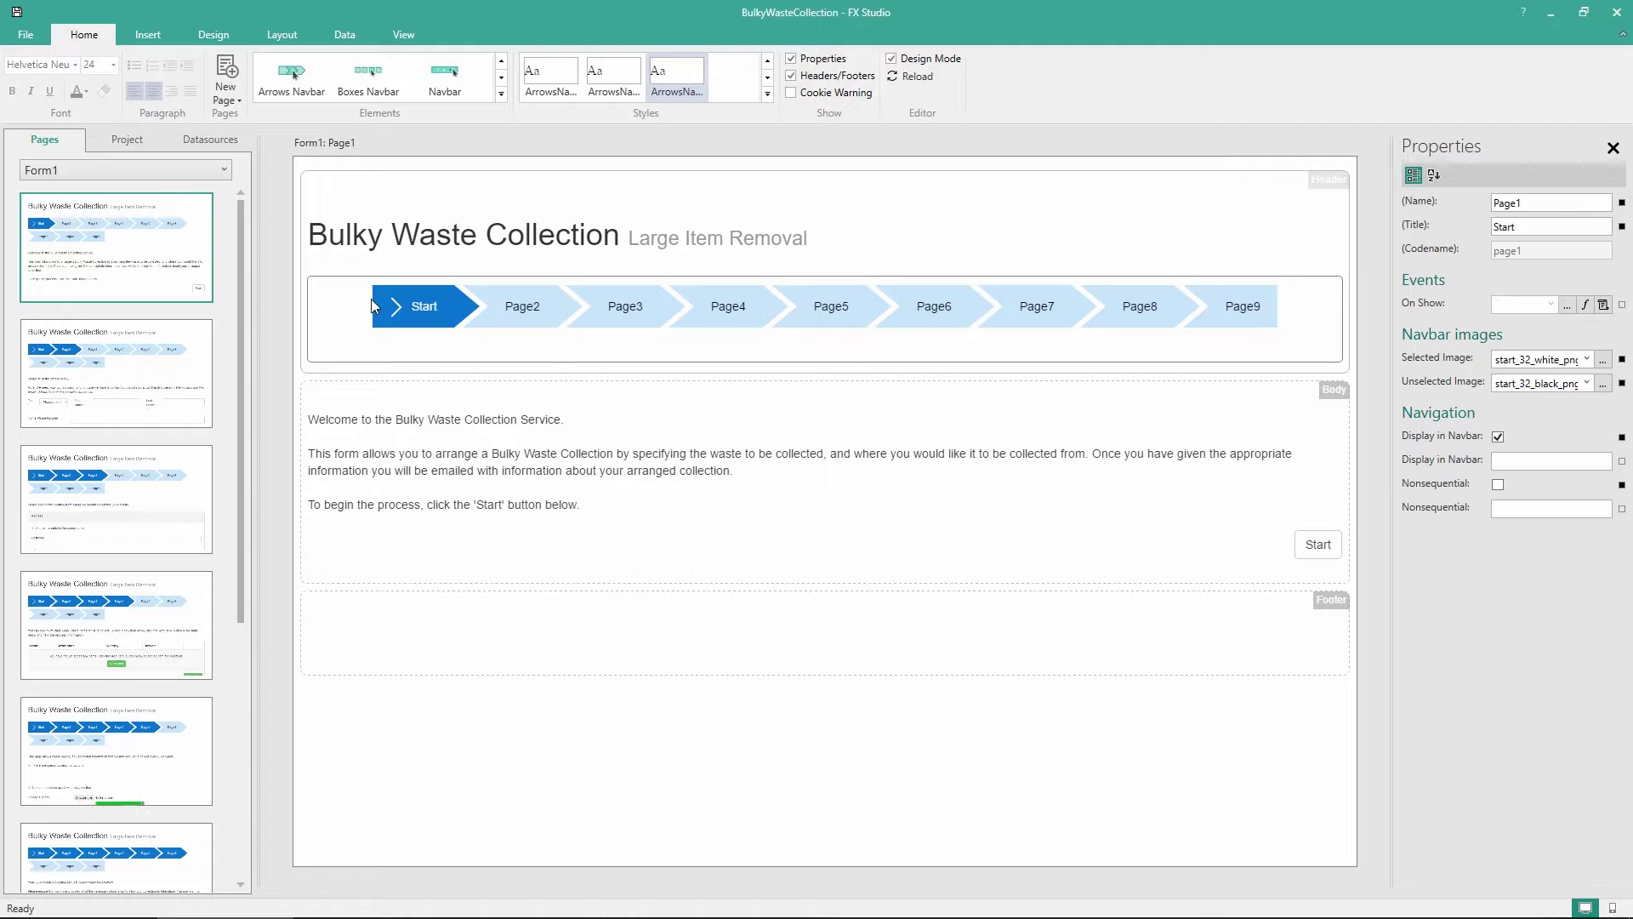
Title Page2 'You' with you_32_white.png selected and you_32_black.png unselected step icons
left_click(116, 374)
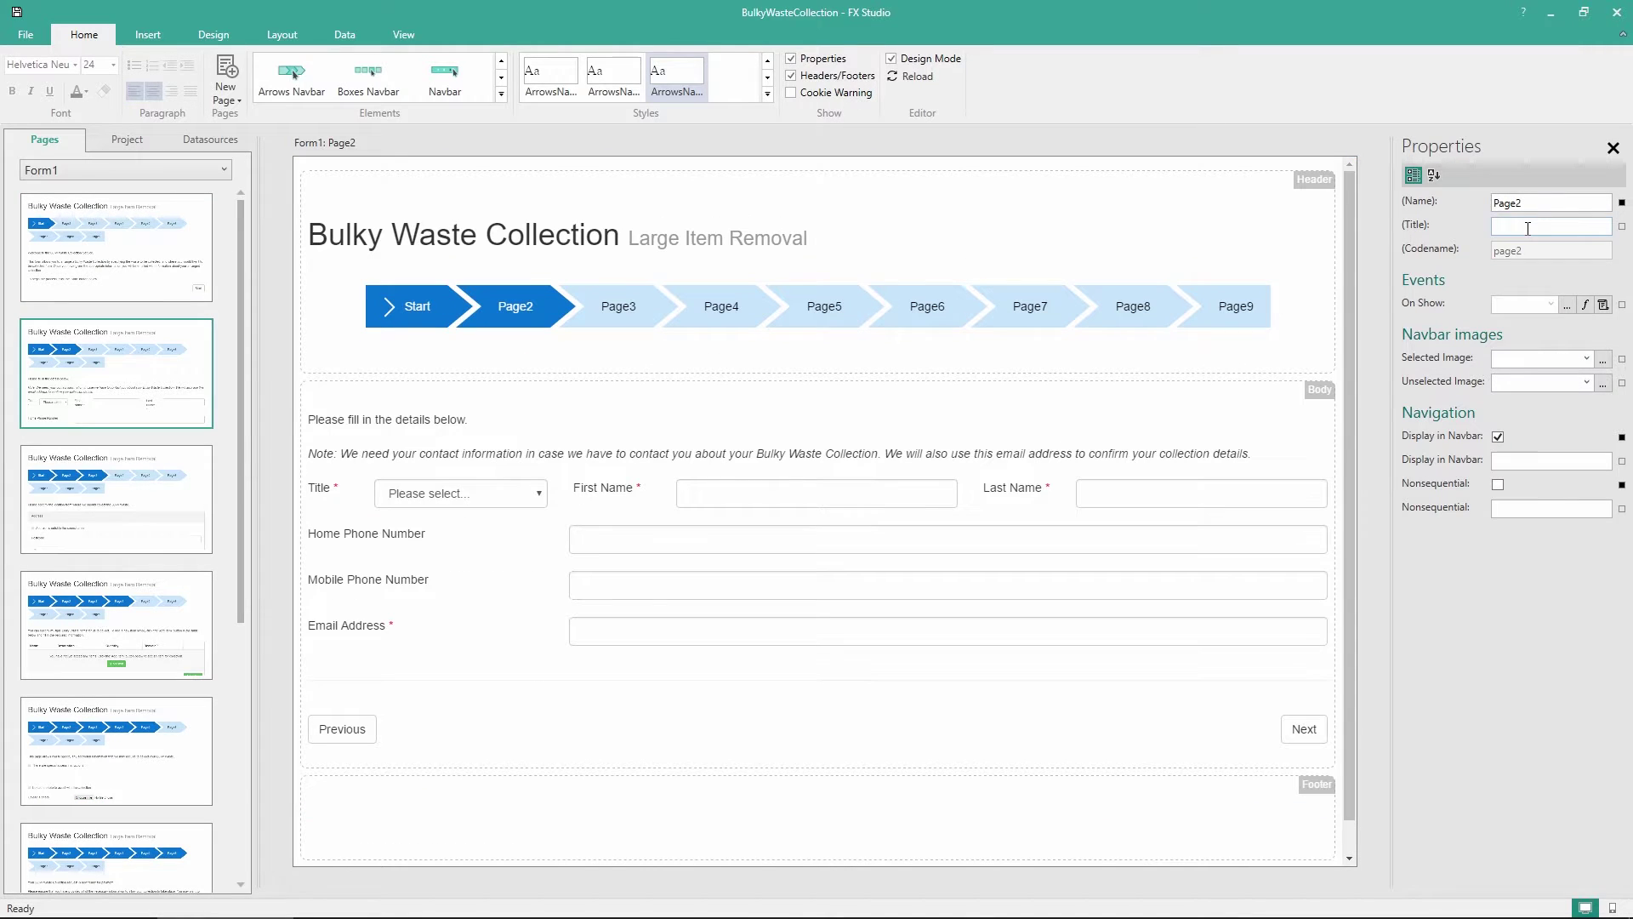
type("You")
left_click(1603, 359)
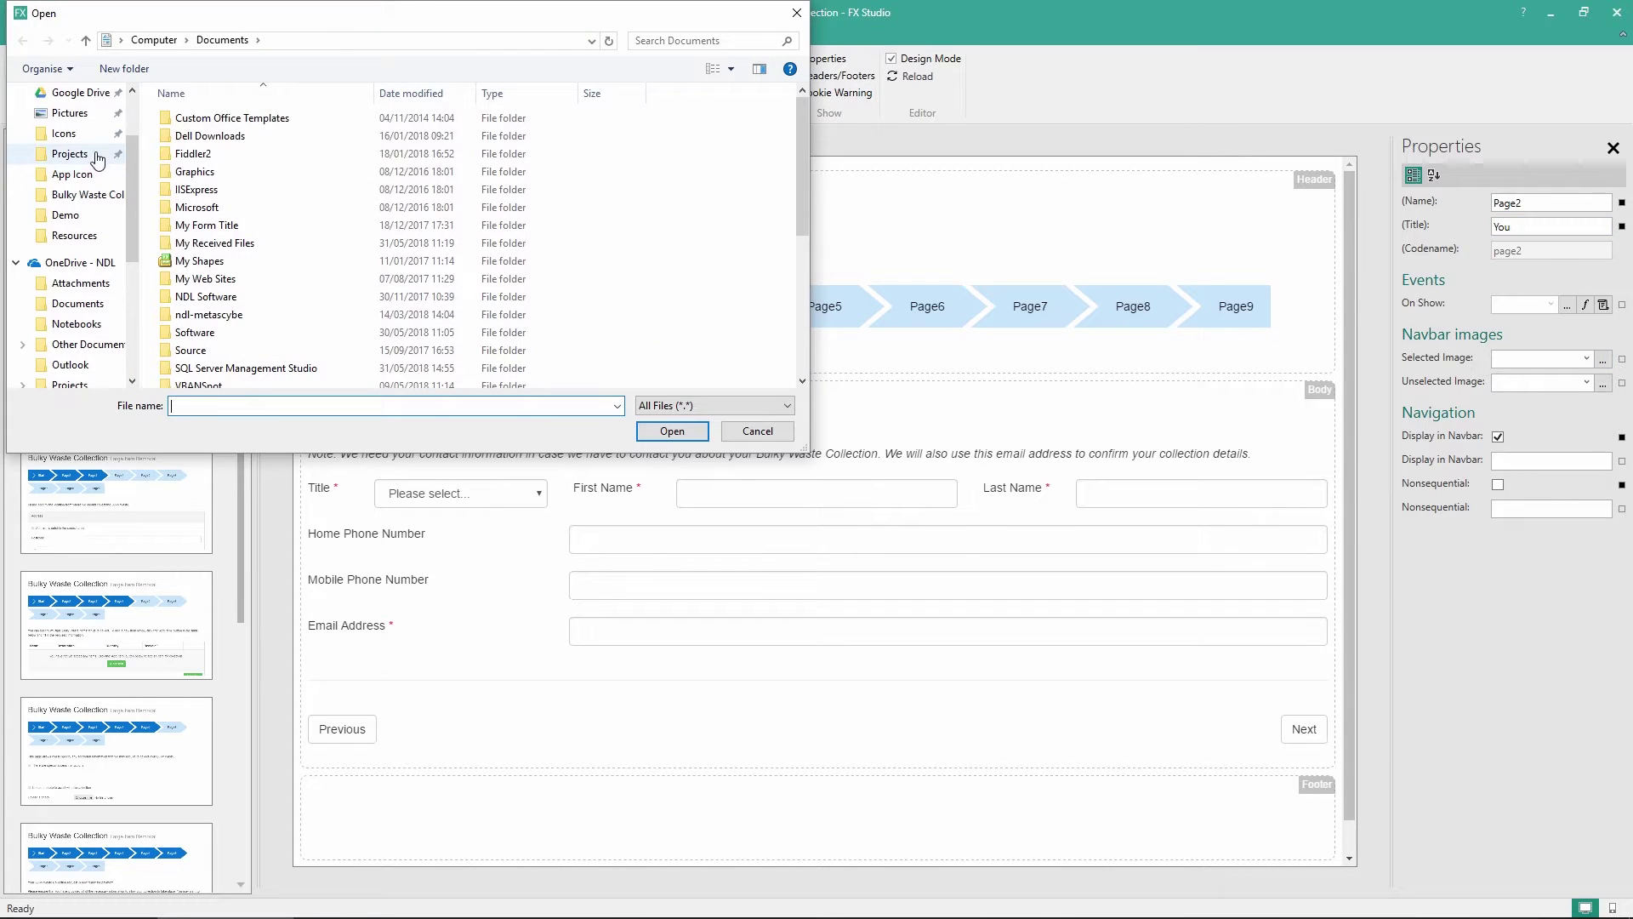
left_click(81, 137)
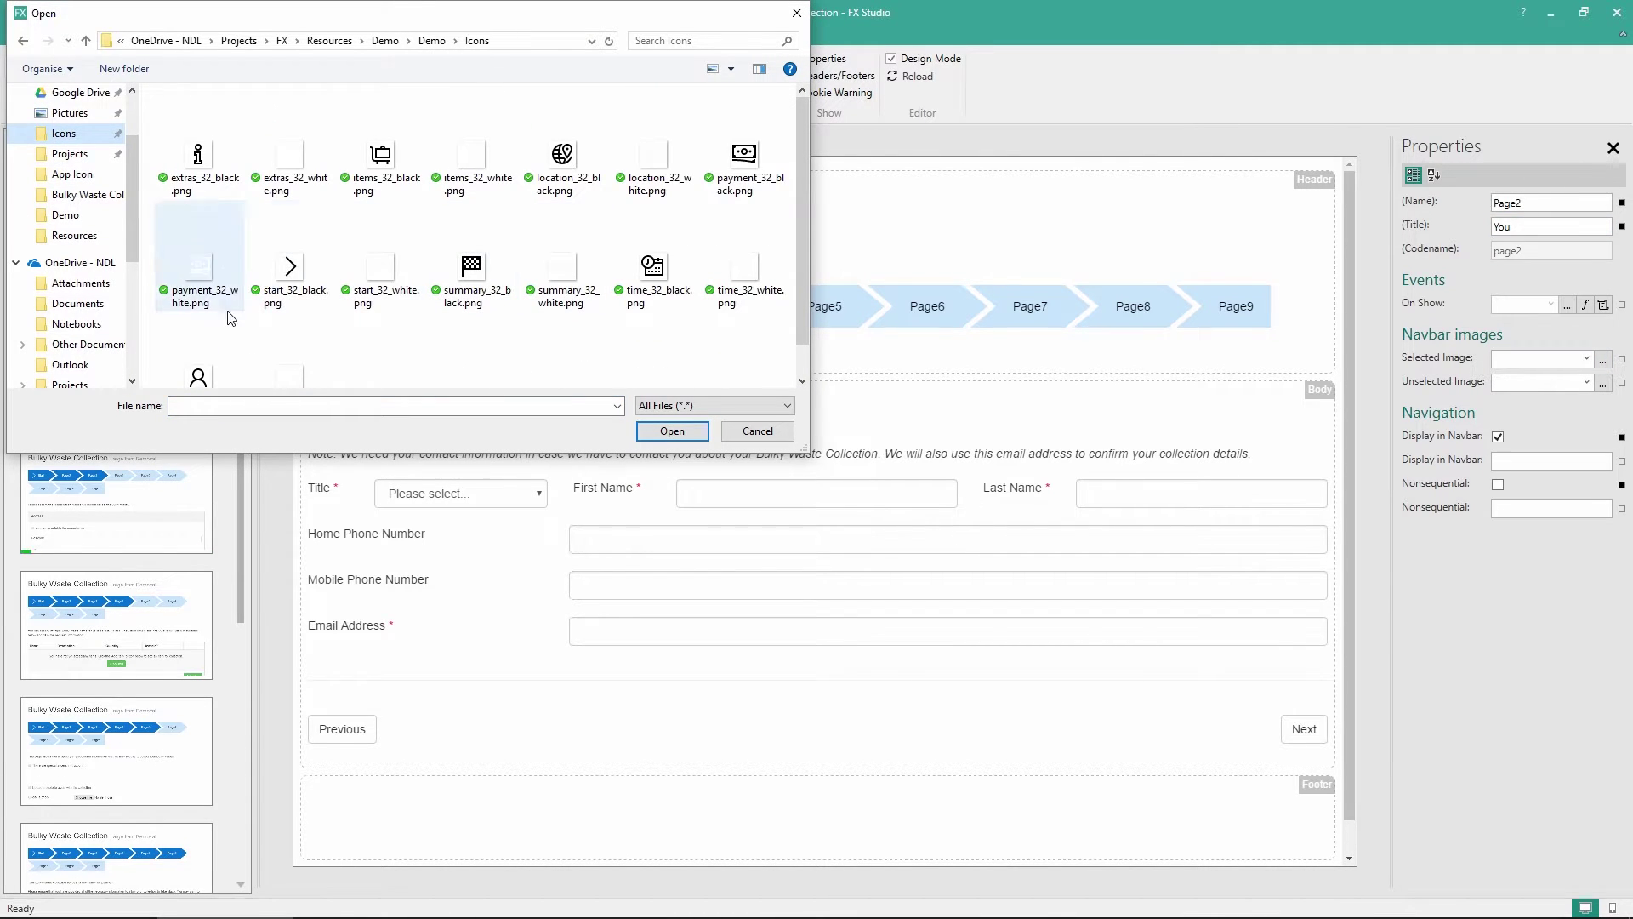
double_click(289, 372)
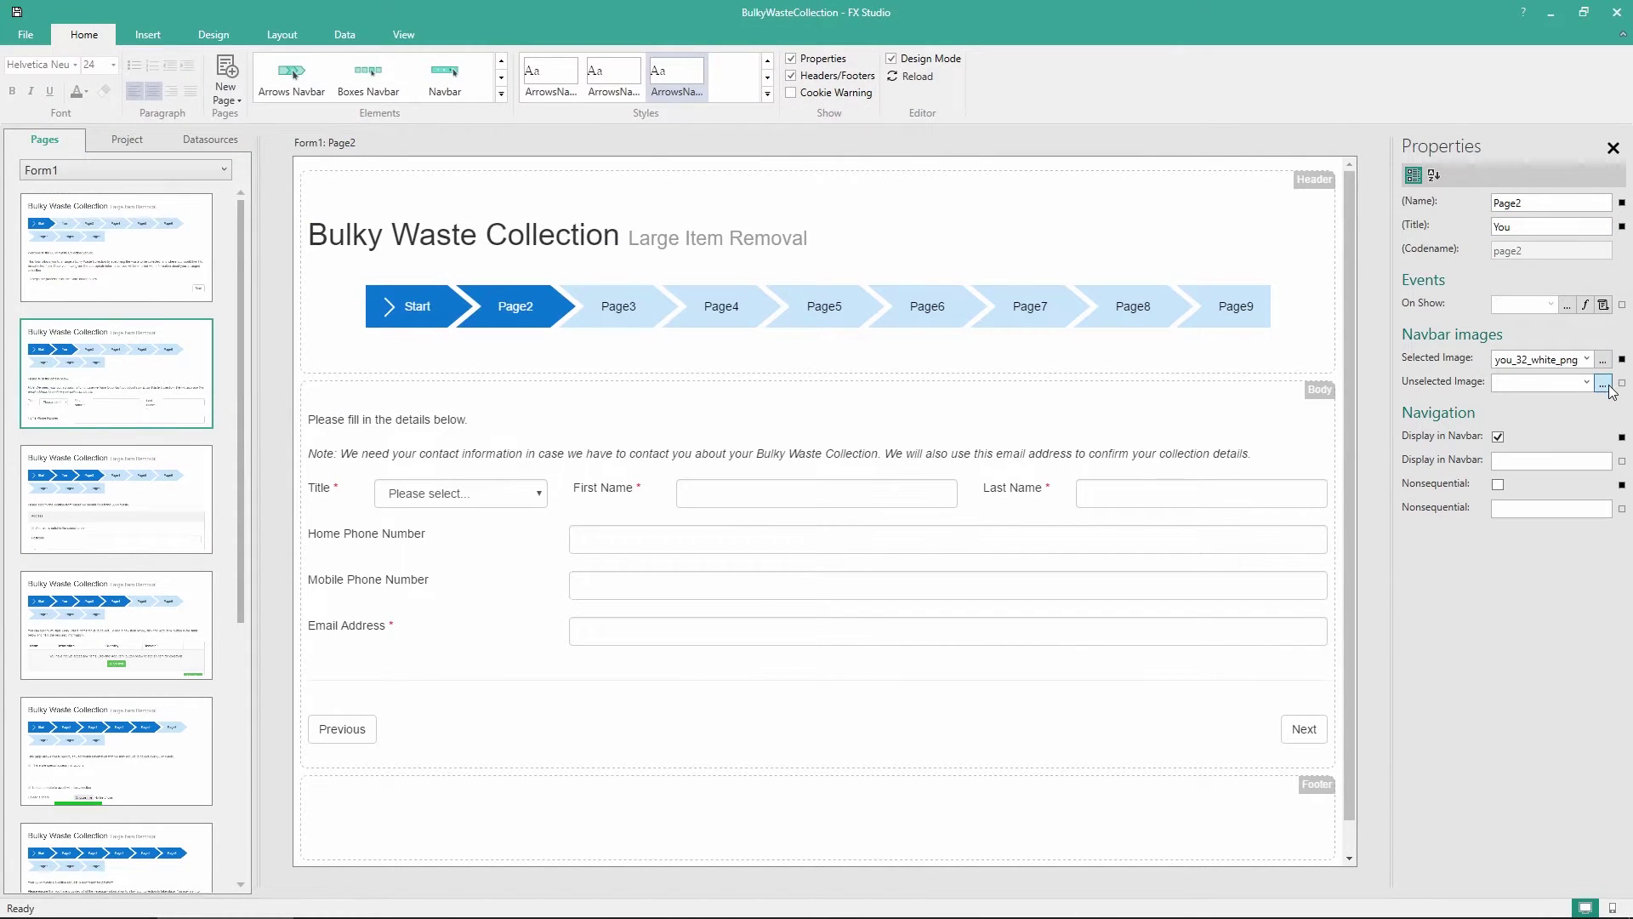
left_click(1603, 382)
scroll(68, 195, "up", 3)
left_click(63, 193)
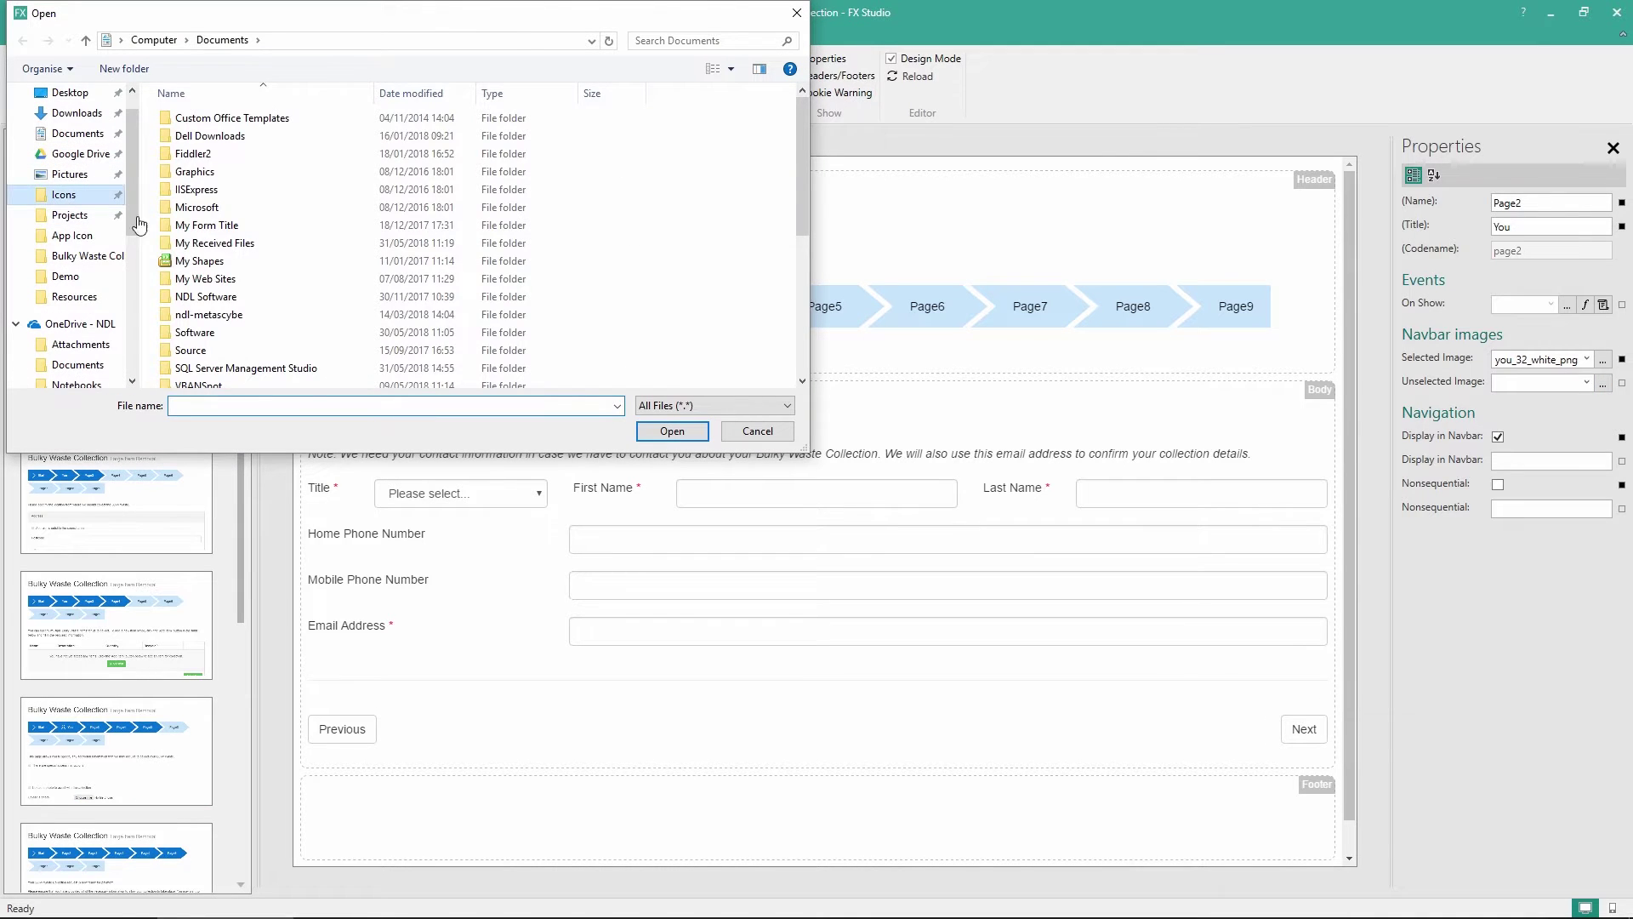
double_click(206, 338)
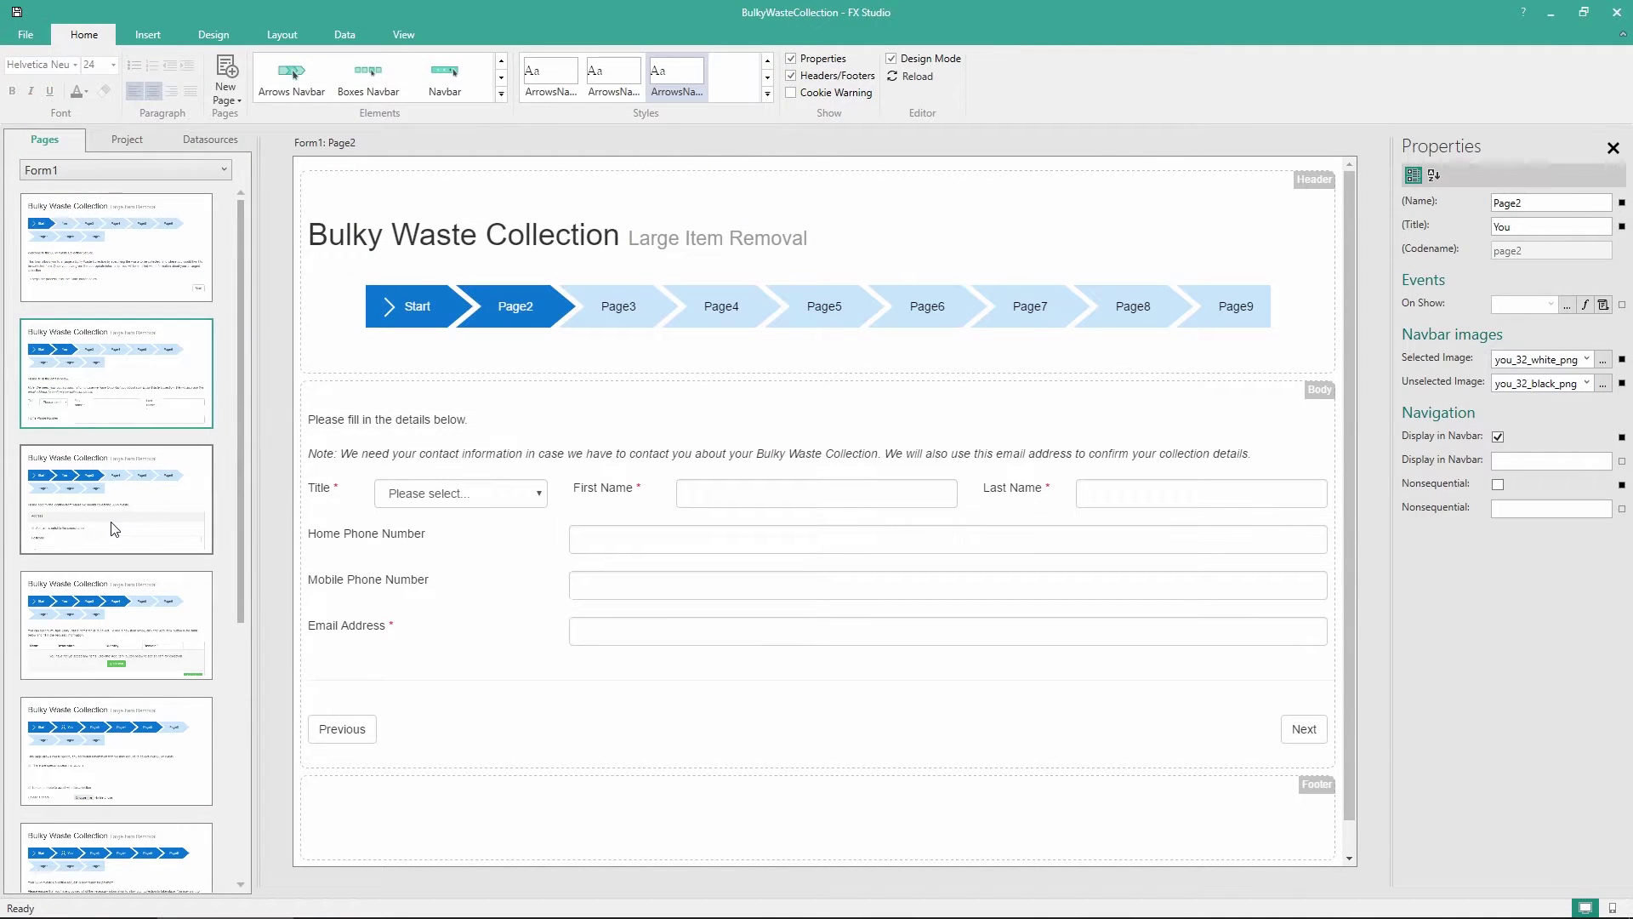
key("Down")
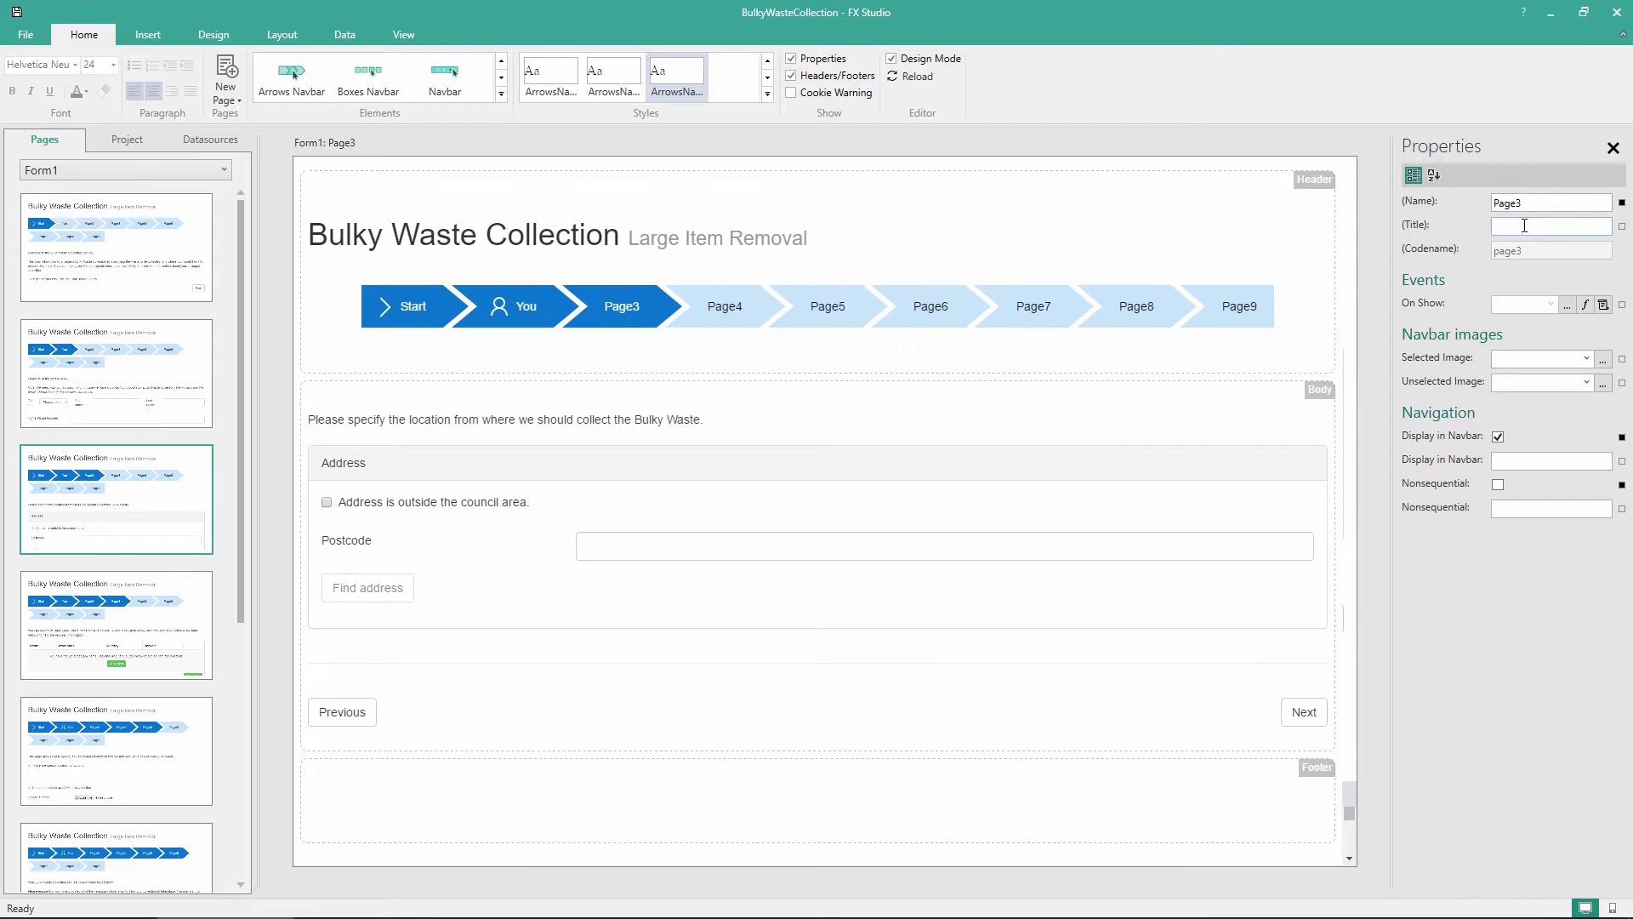
Title Page3 'Location' and set location_32_black as its unselected step icon
left_click(1524, 226)
type("Location")
left_click(1603, 359)
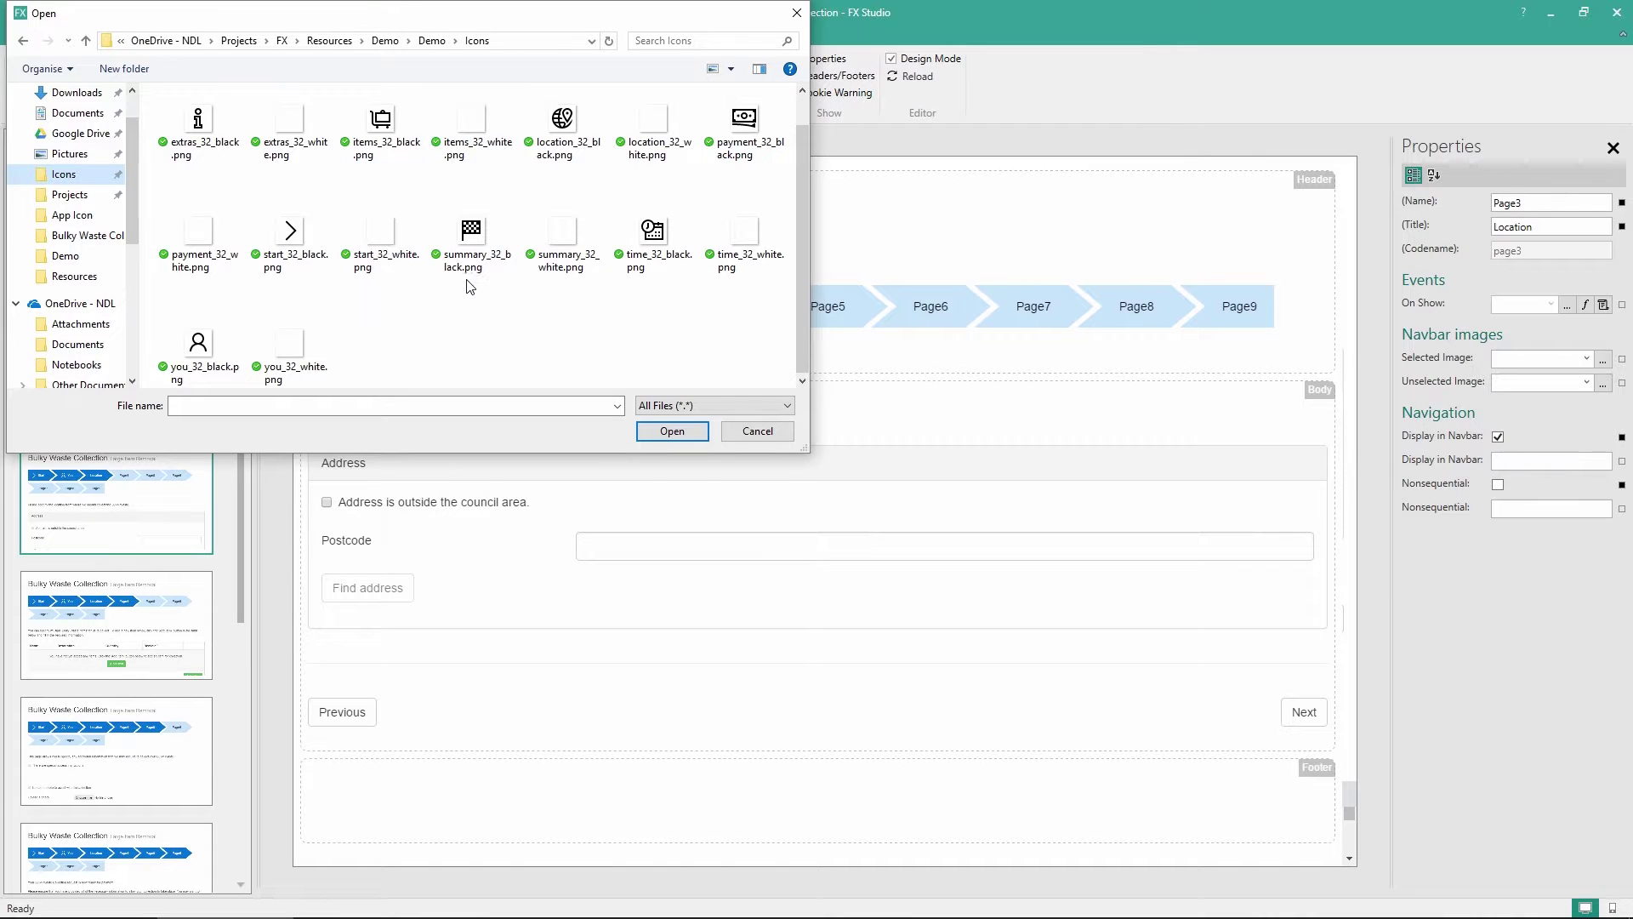
left_click(1602, 383)
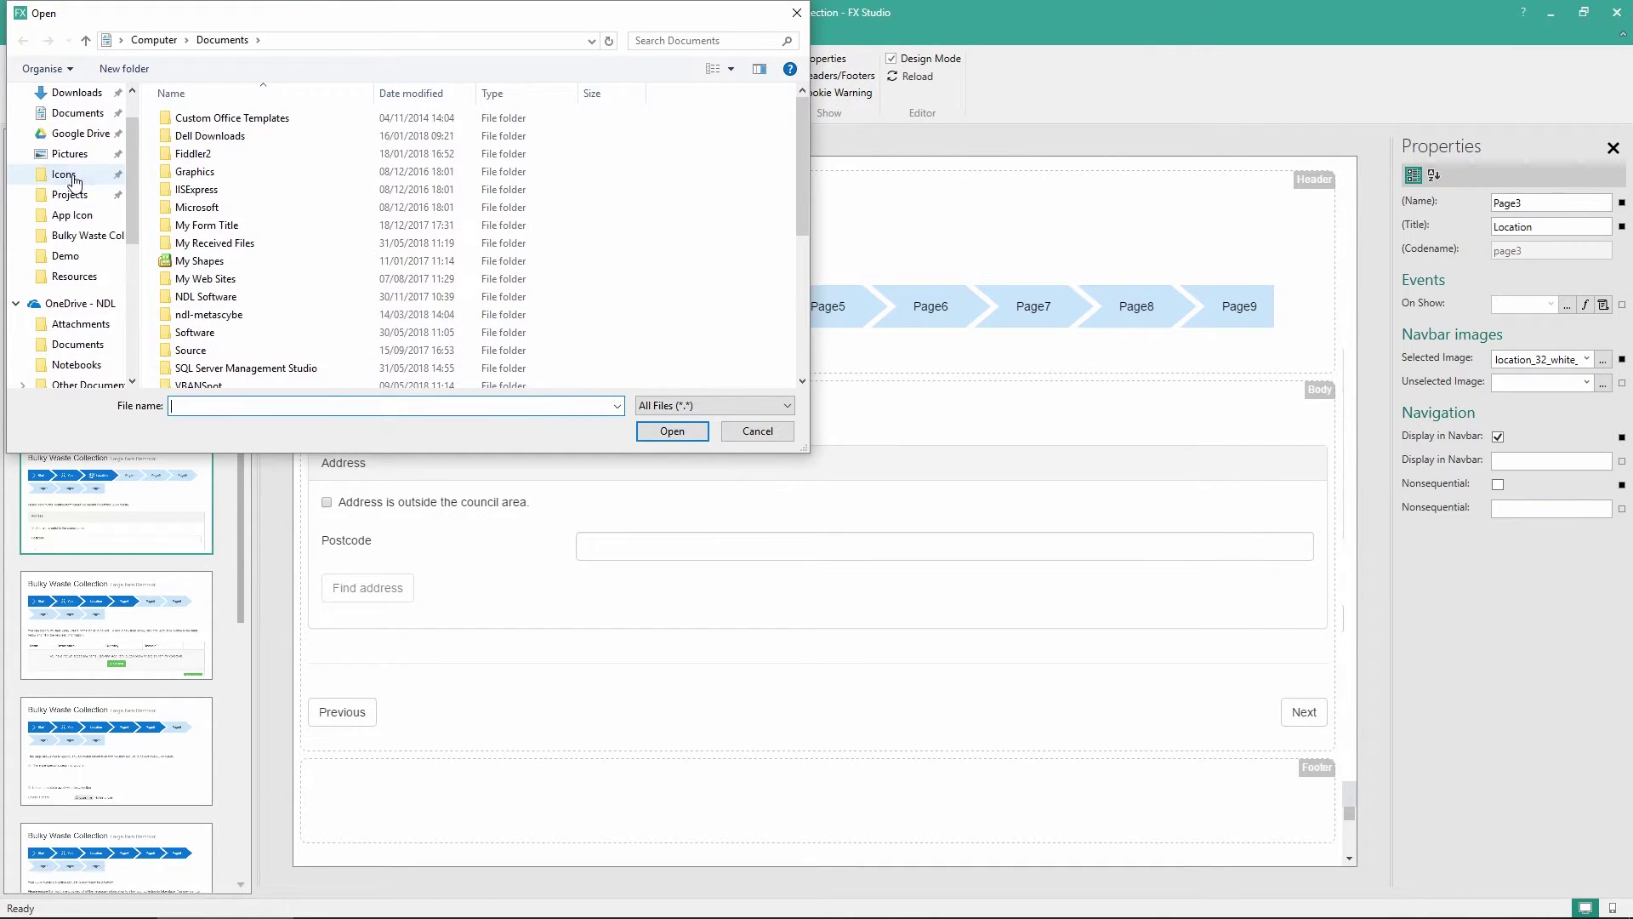
left_click(73, 176)
double_click(561, 166)
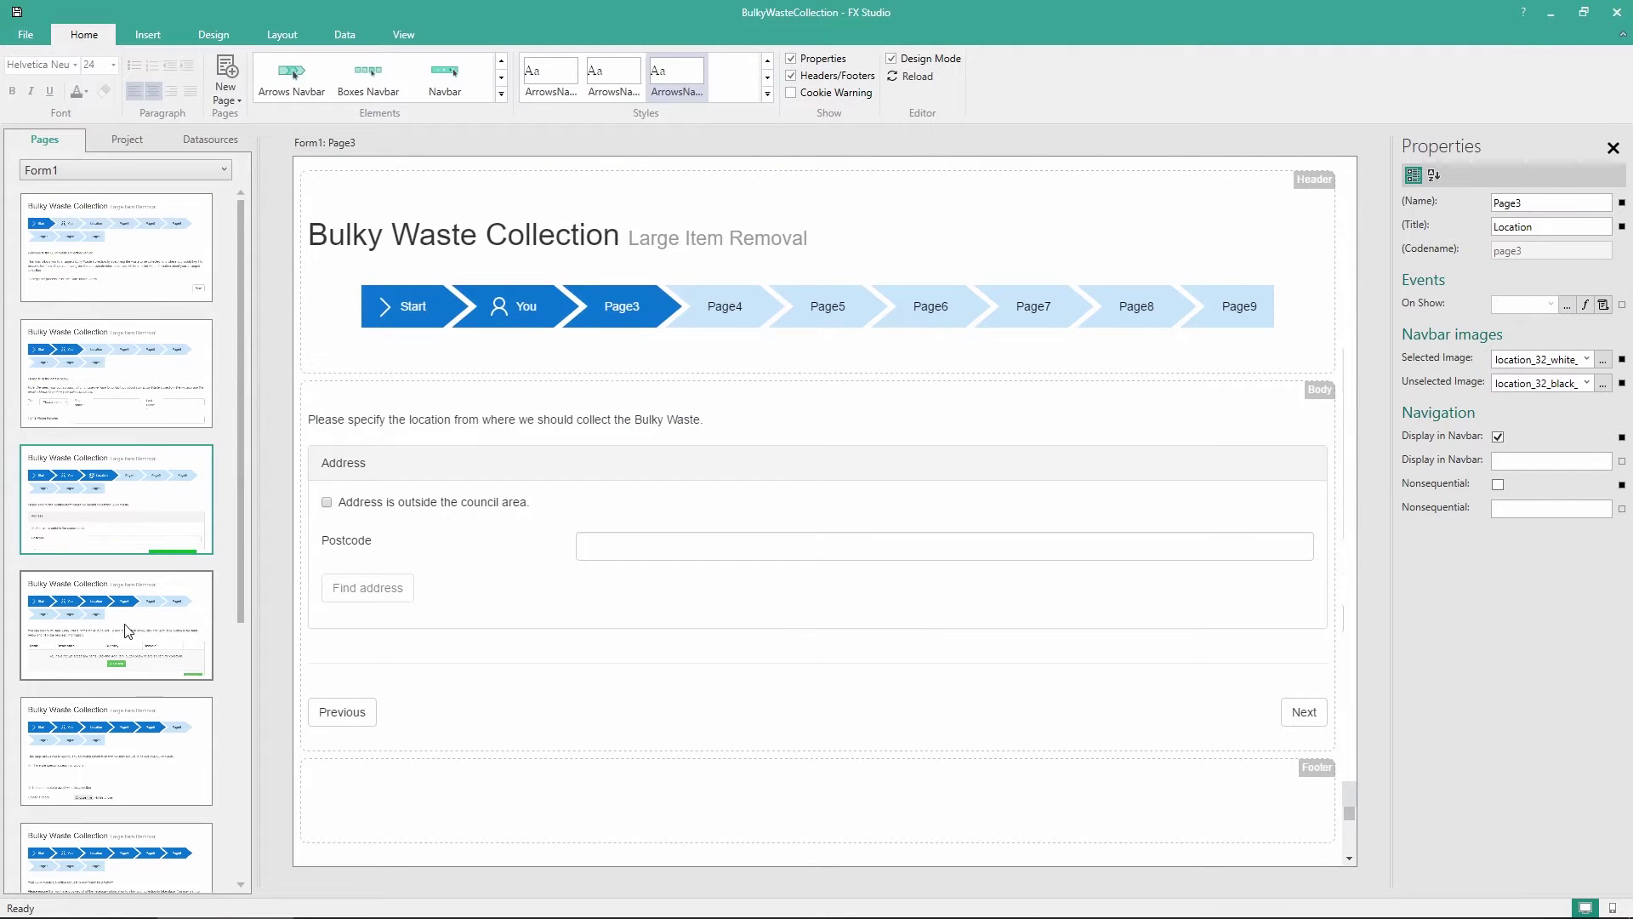
left_click(1513, 226)
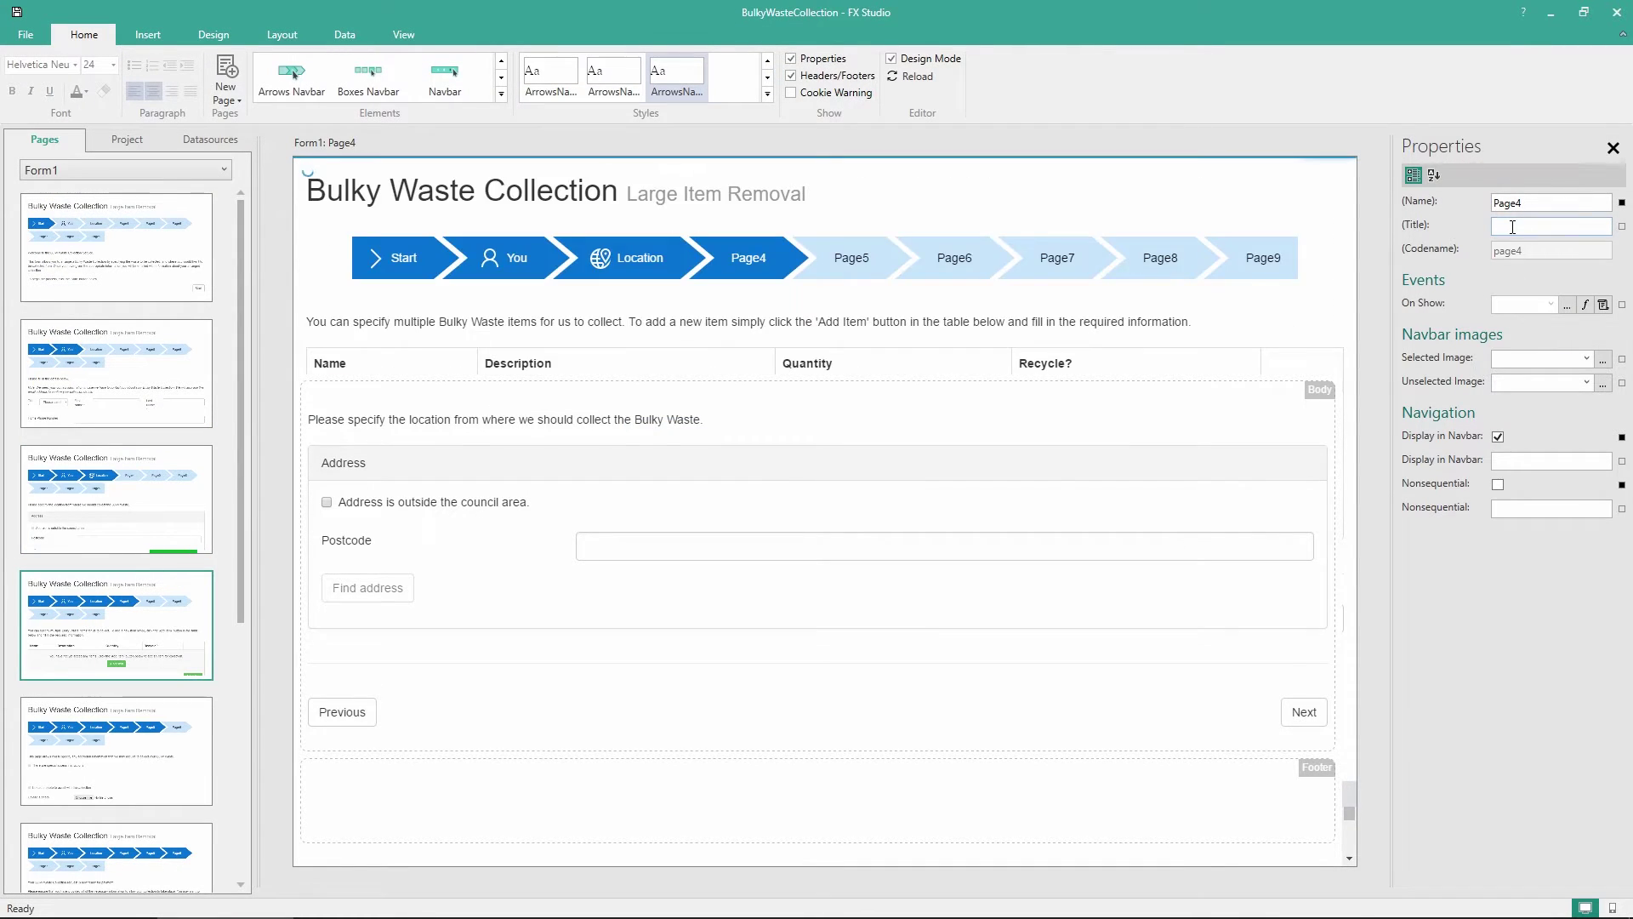
Title Page4 'Items' with the white items icon selected and black items icon unselected
type("Items")
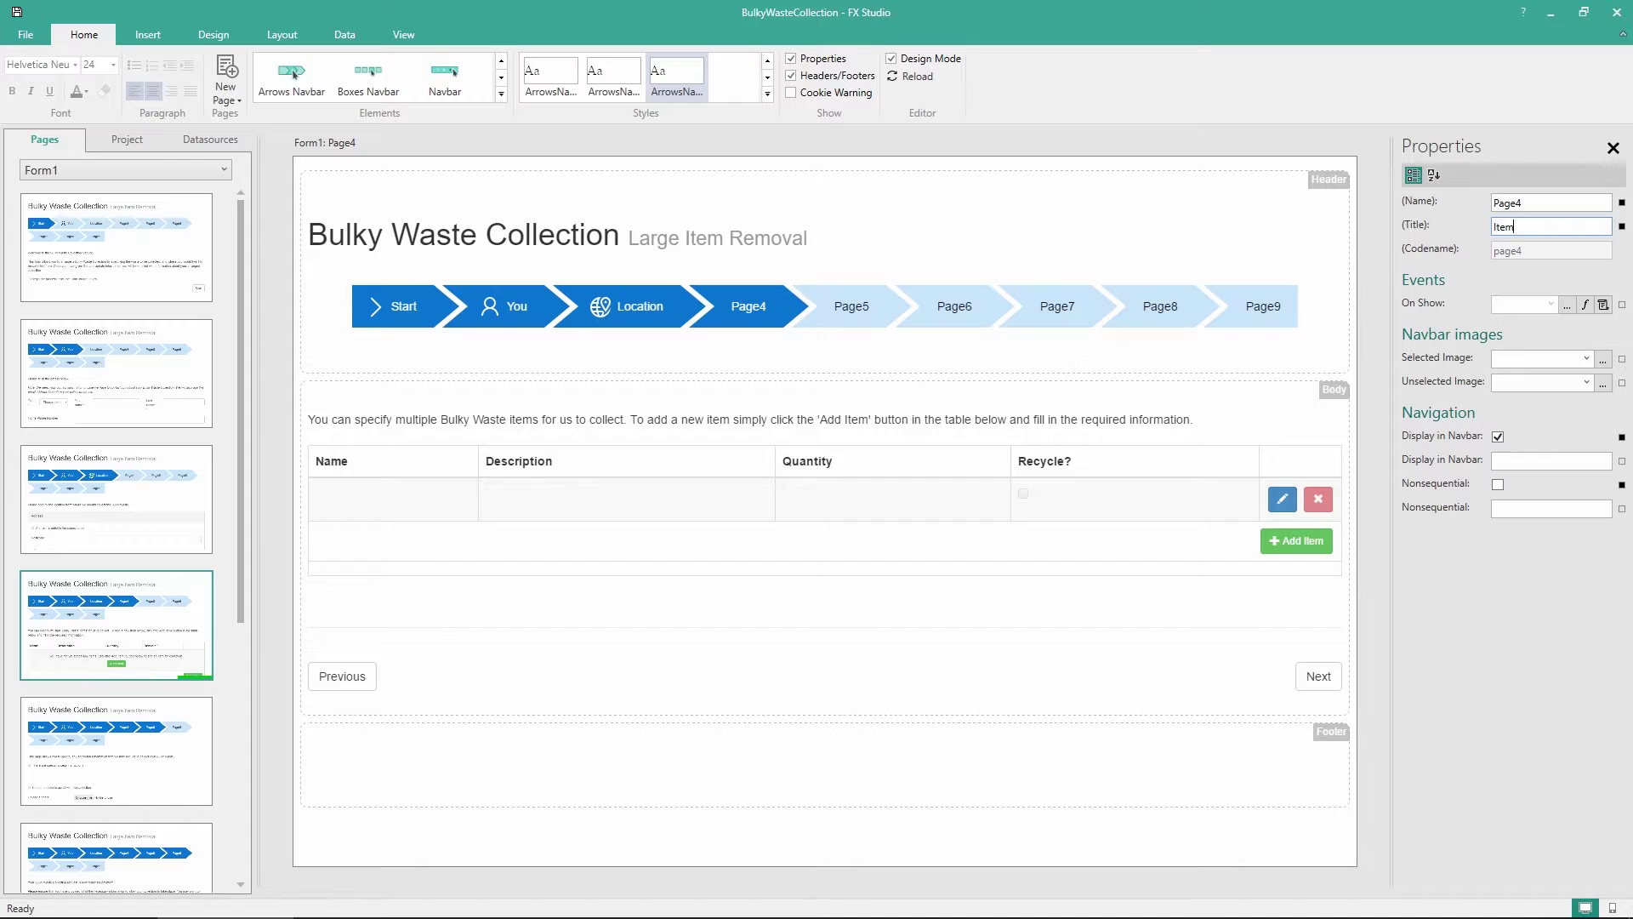
left_click(1605, 366)
scroll(60, 151, "up", 2)
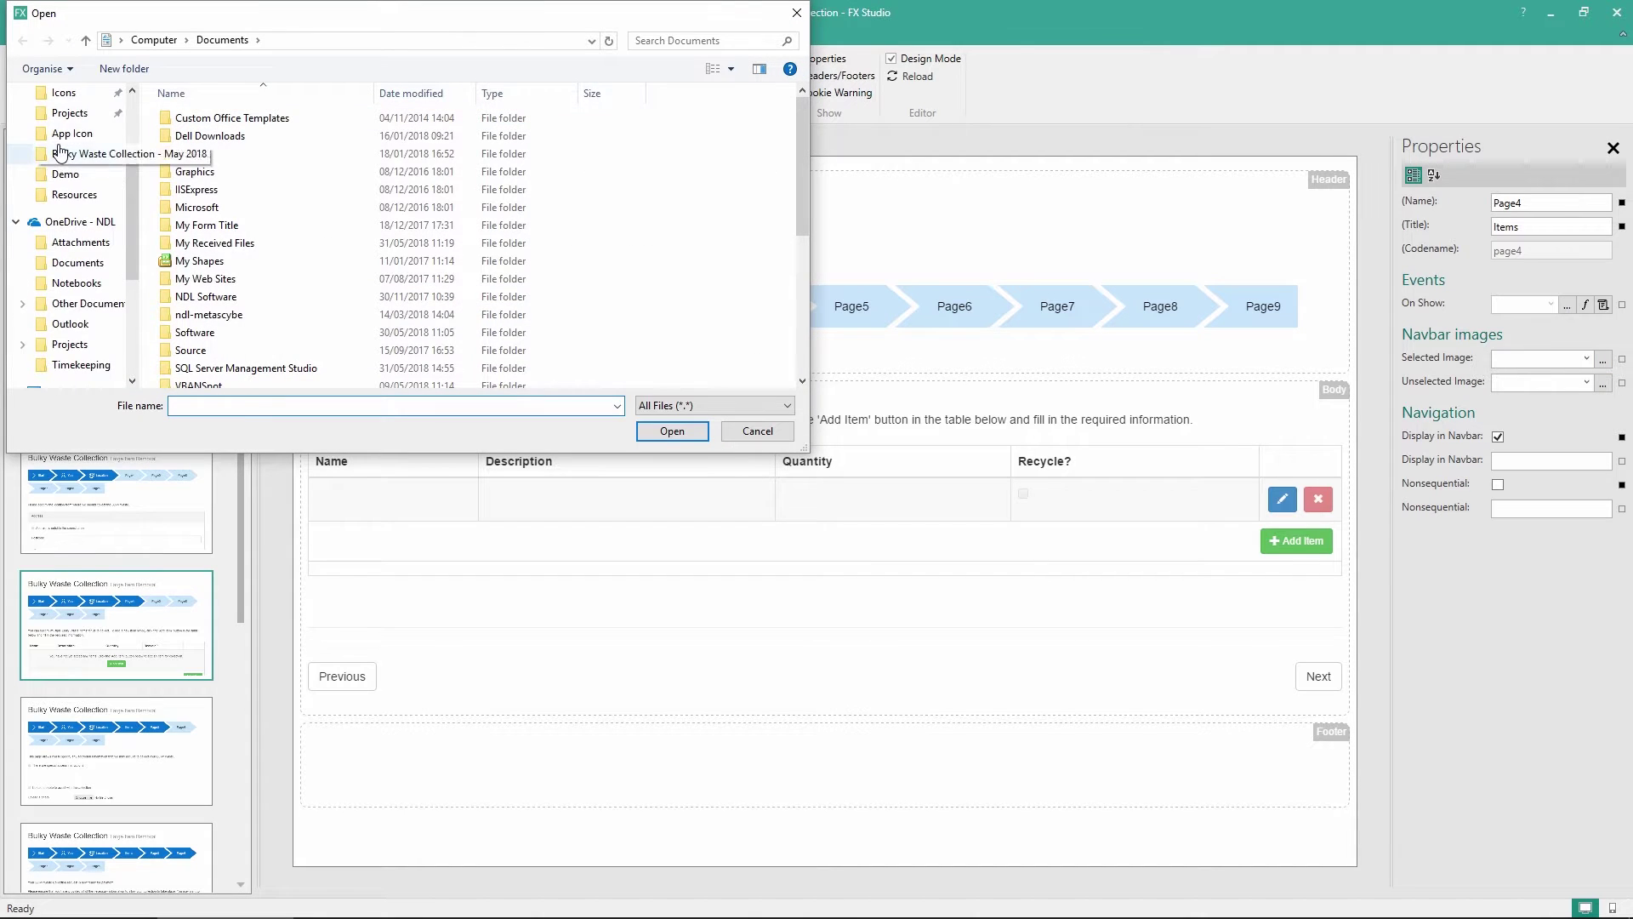
scroll(59, 152, "up", 1)
left_click(64, 113)
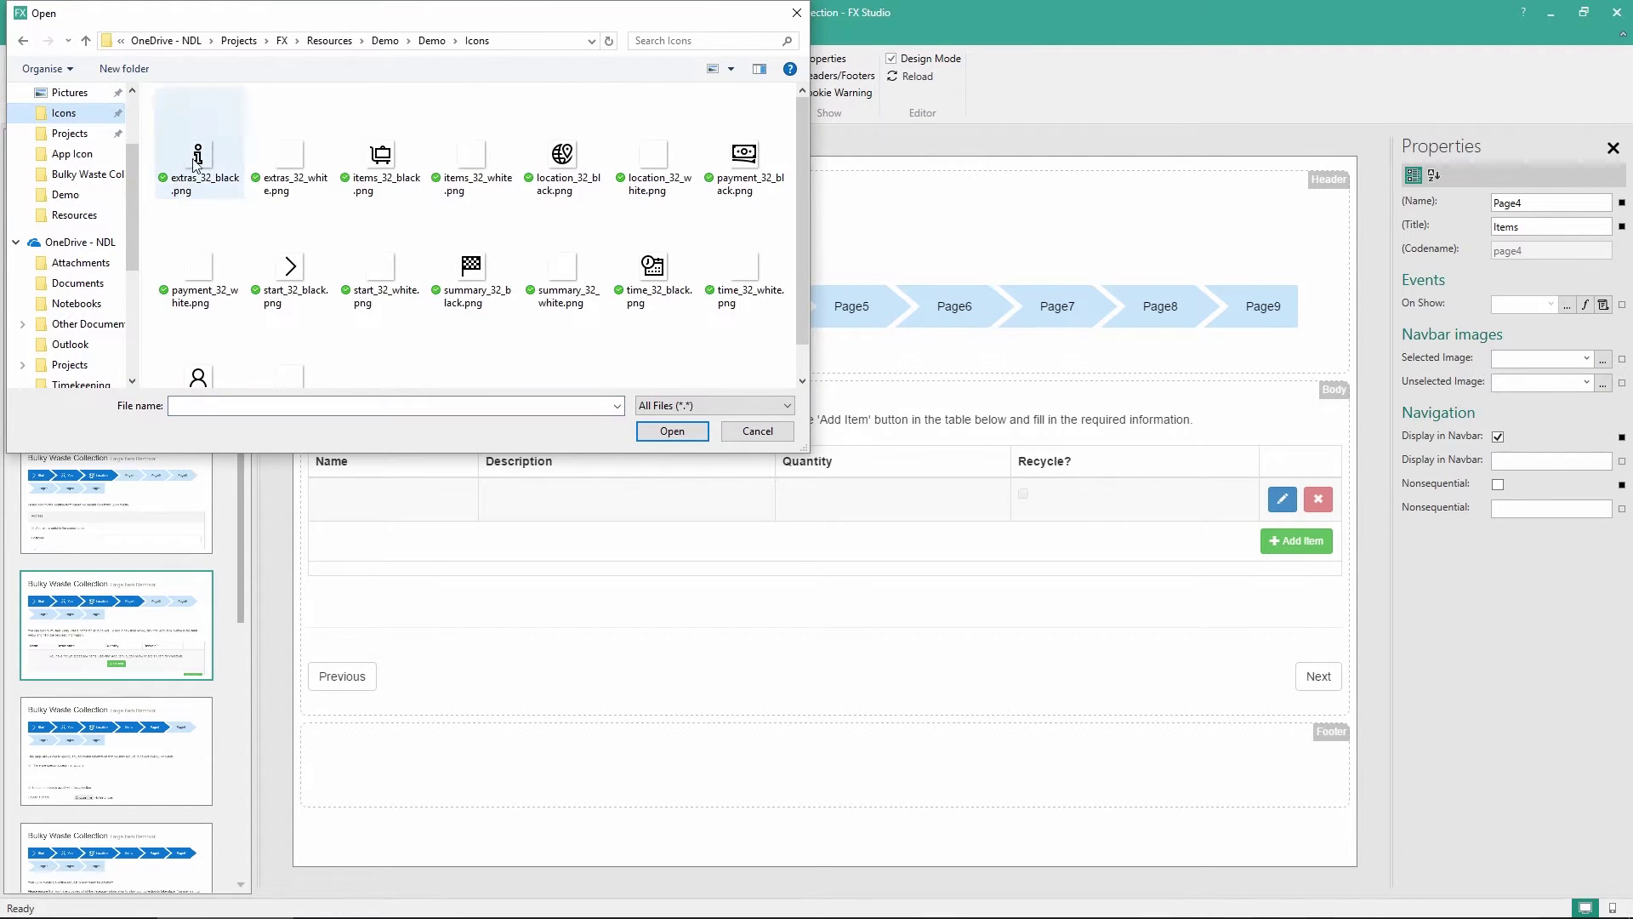
double_click(472, 162)
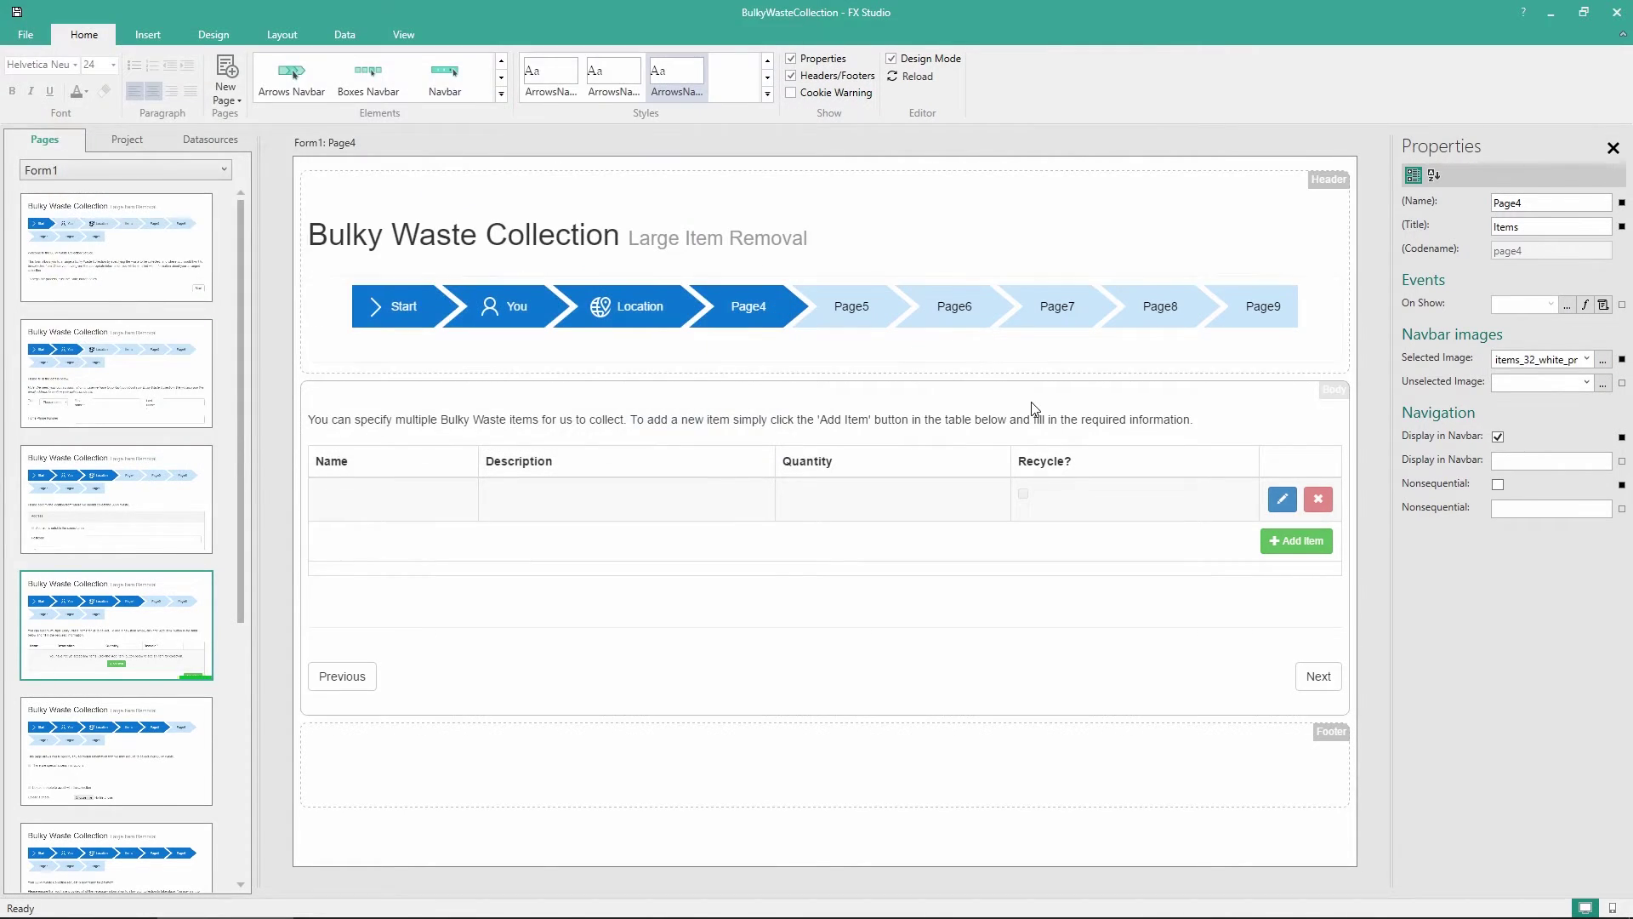
left_click(1603, 383)
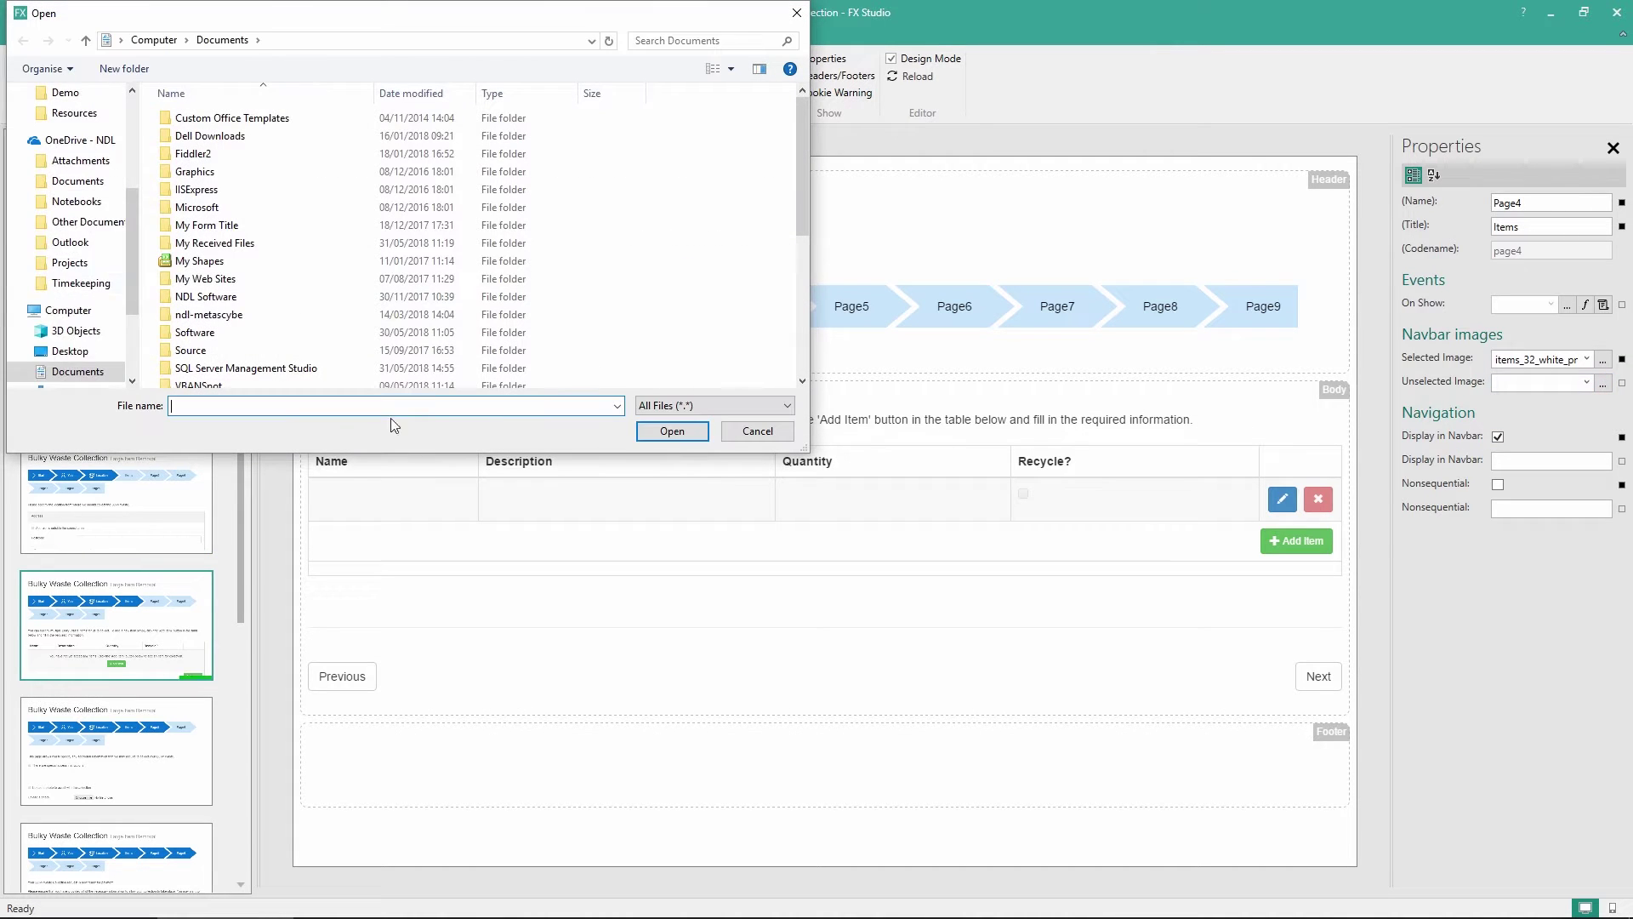
scroll(54, 200, "up", 2)
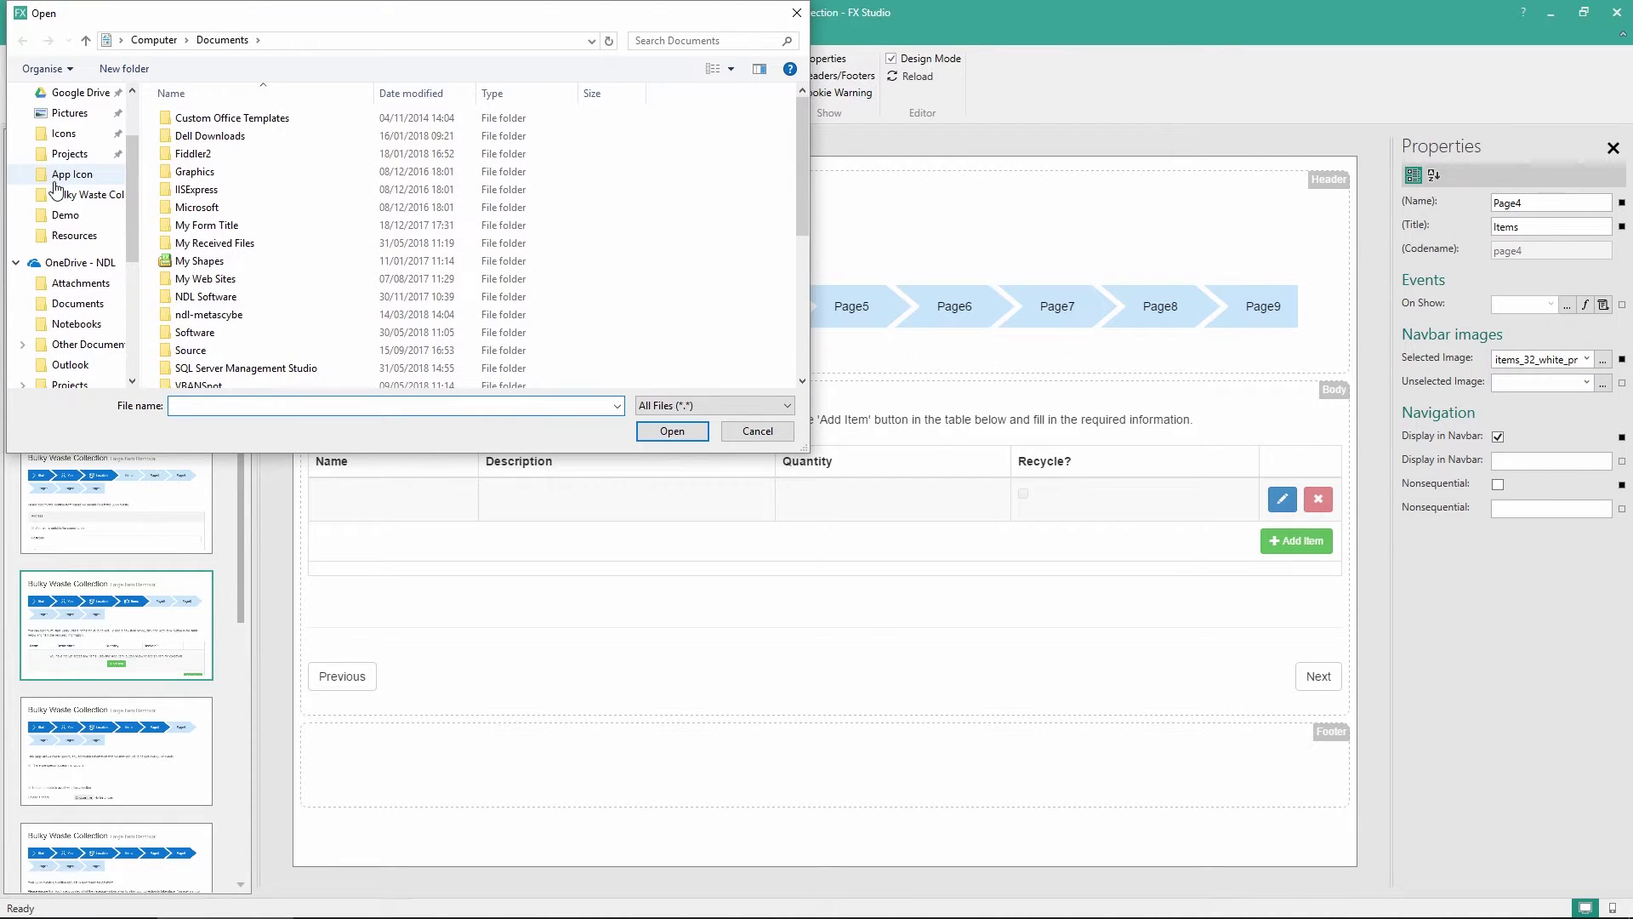
left_click(64, 133)
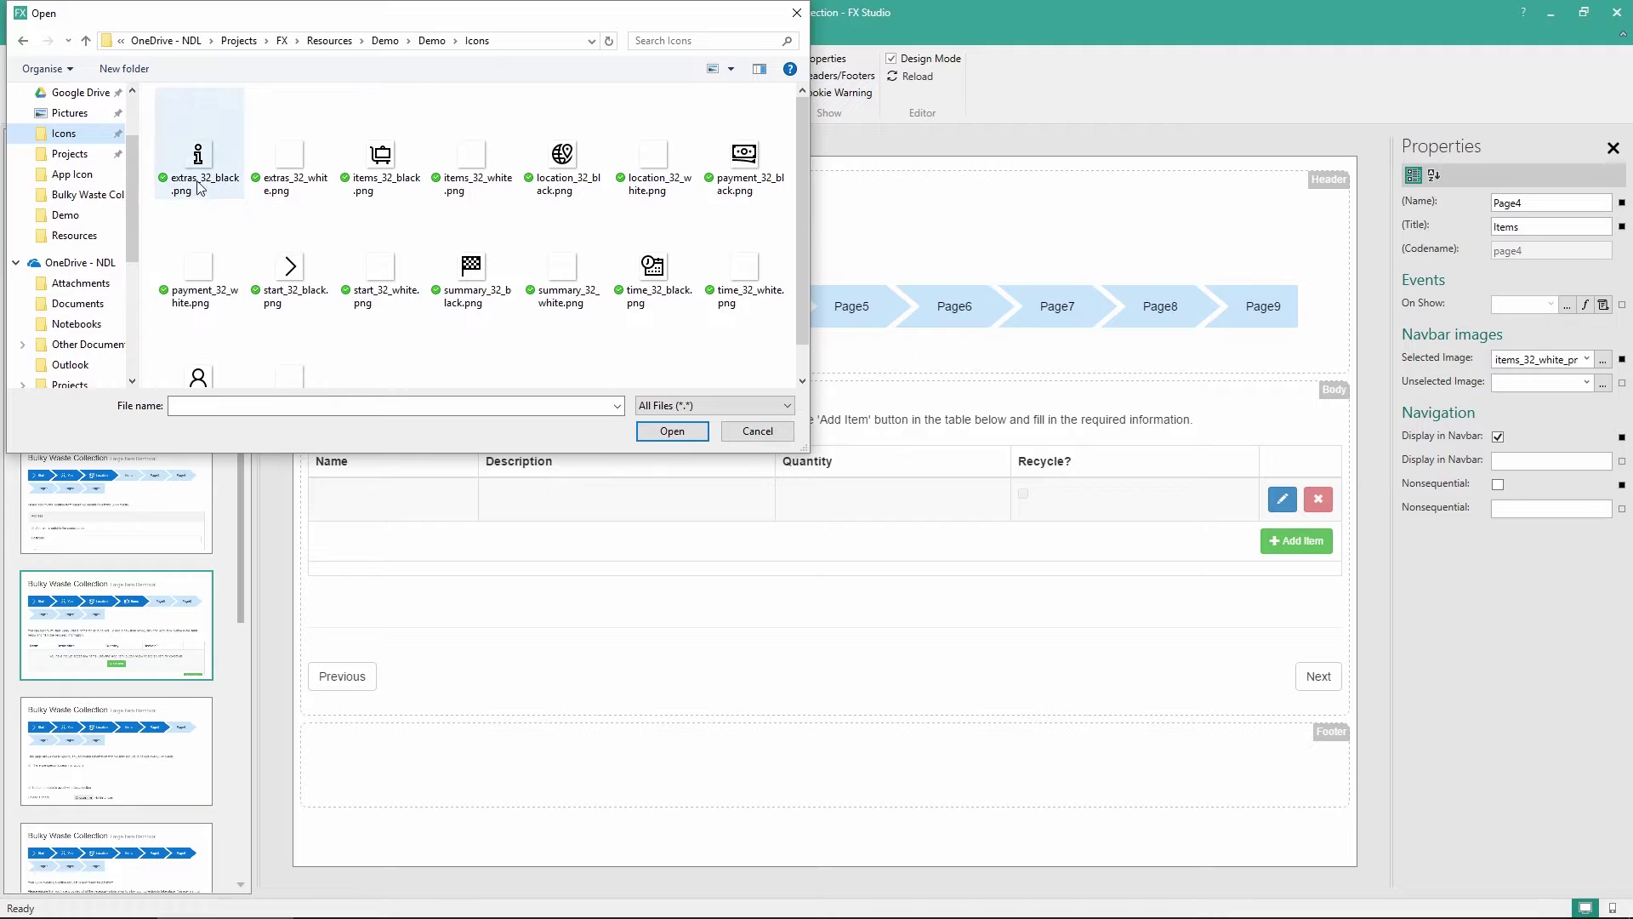
left_click(400, 173)
double_click(399, 170)
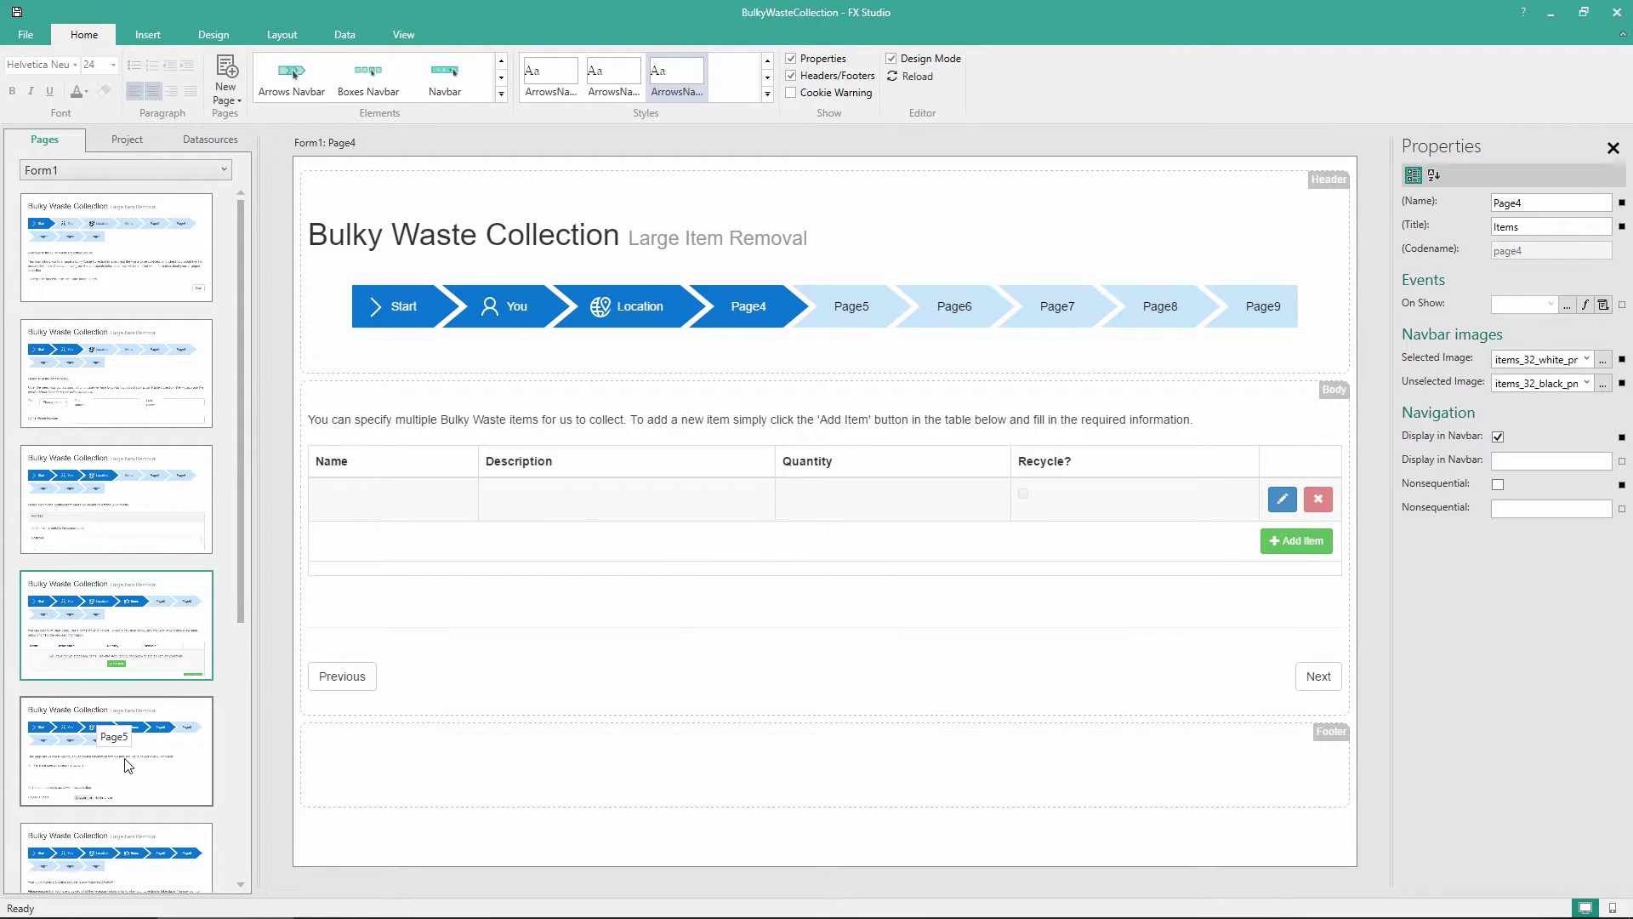
Title Page5 'Extras' with the extras_32 white selected and black unselected icons
left_click(151, 750)
left_click(1520, 228)
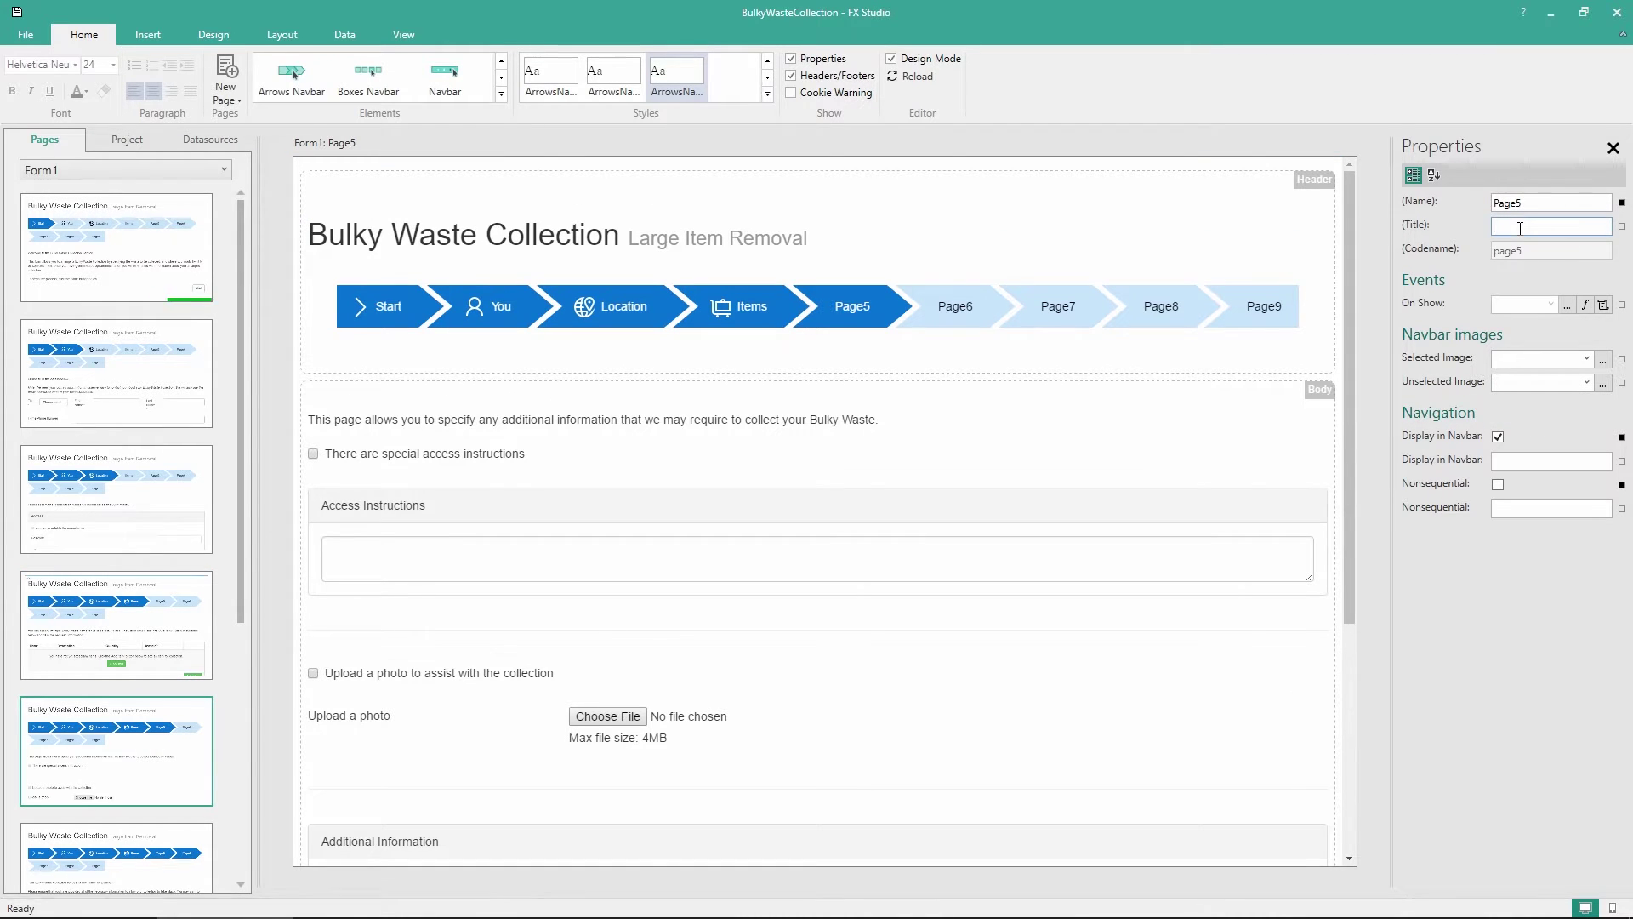
type("Extras")
left_click(1603, 358)
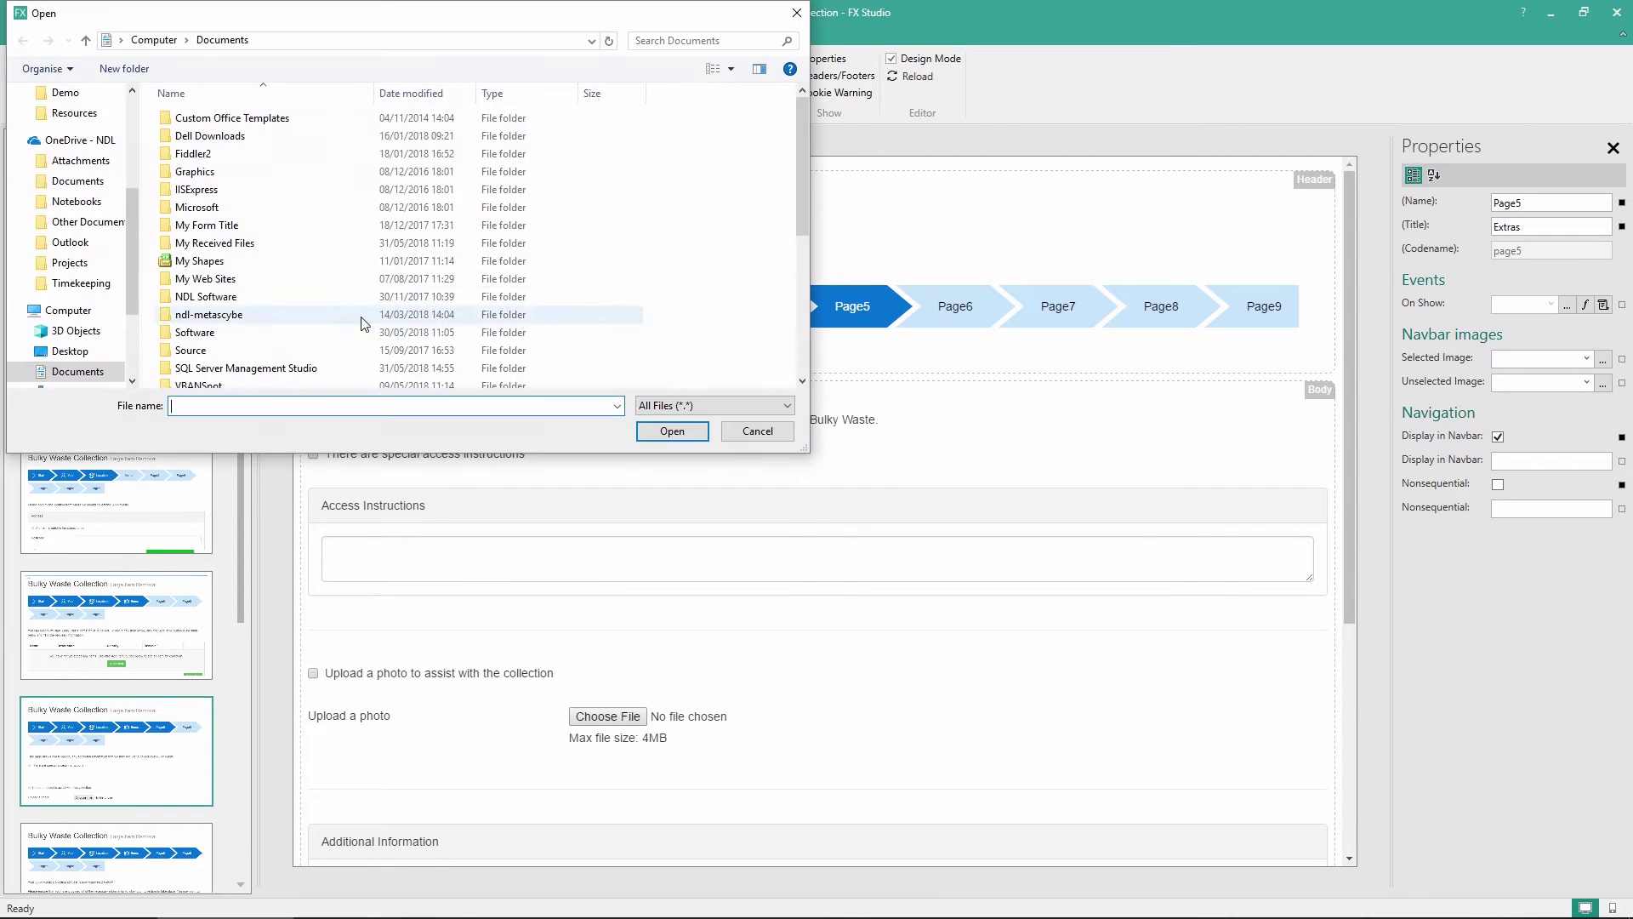
scroll(85, 170, "up", 2)
left_click(64, 112)
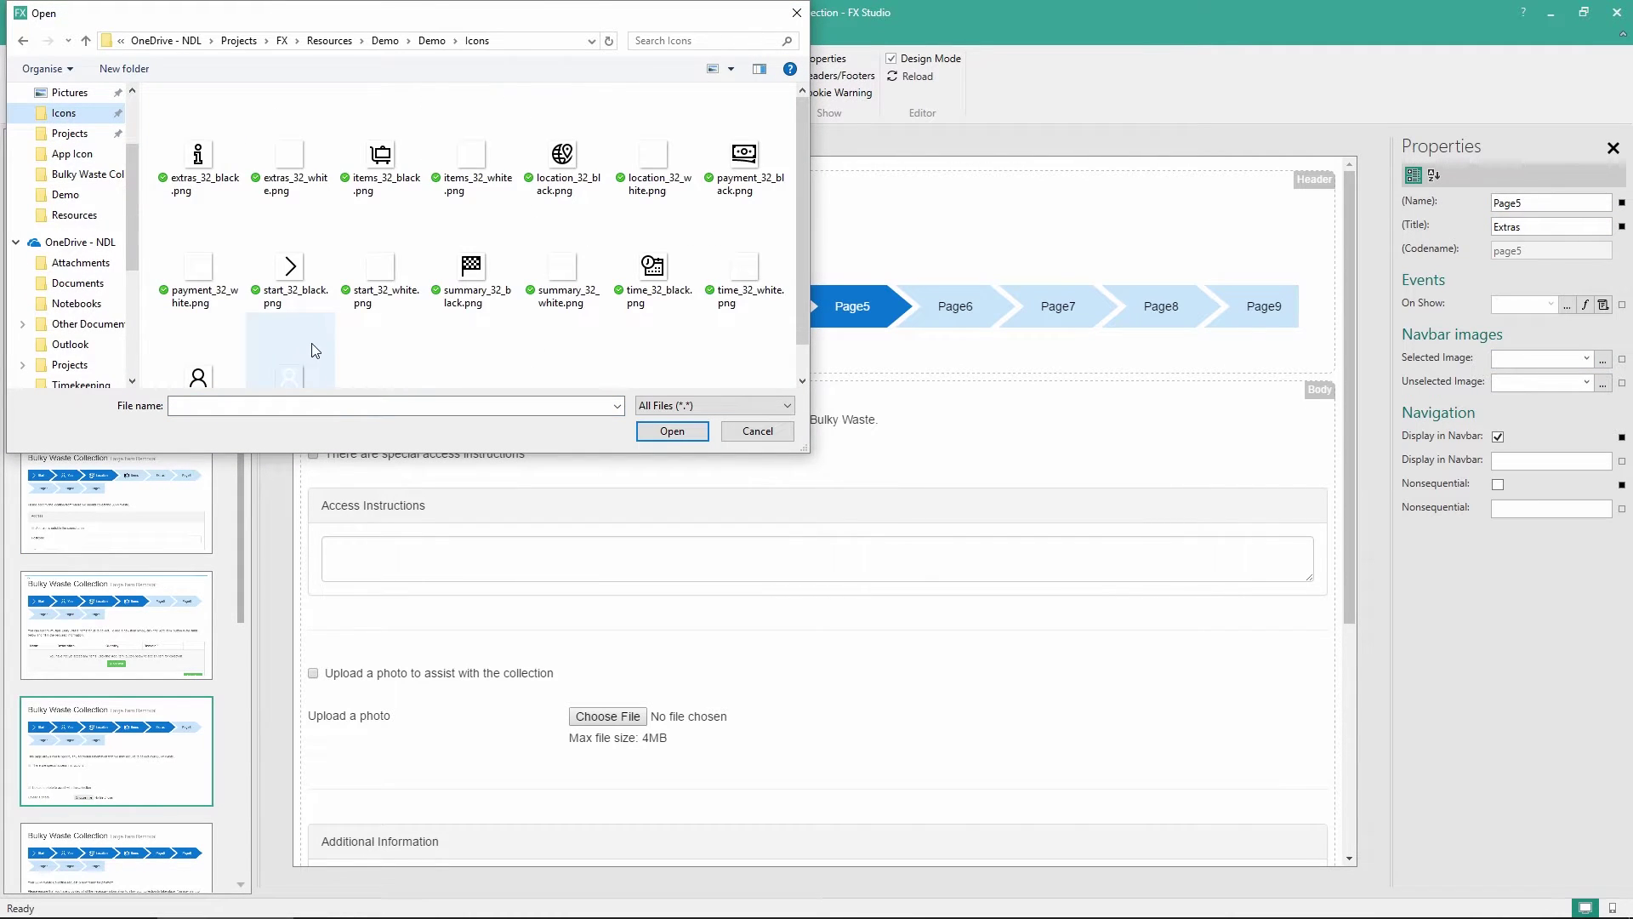
double_click(290, 154)
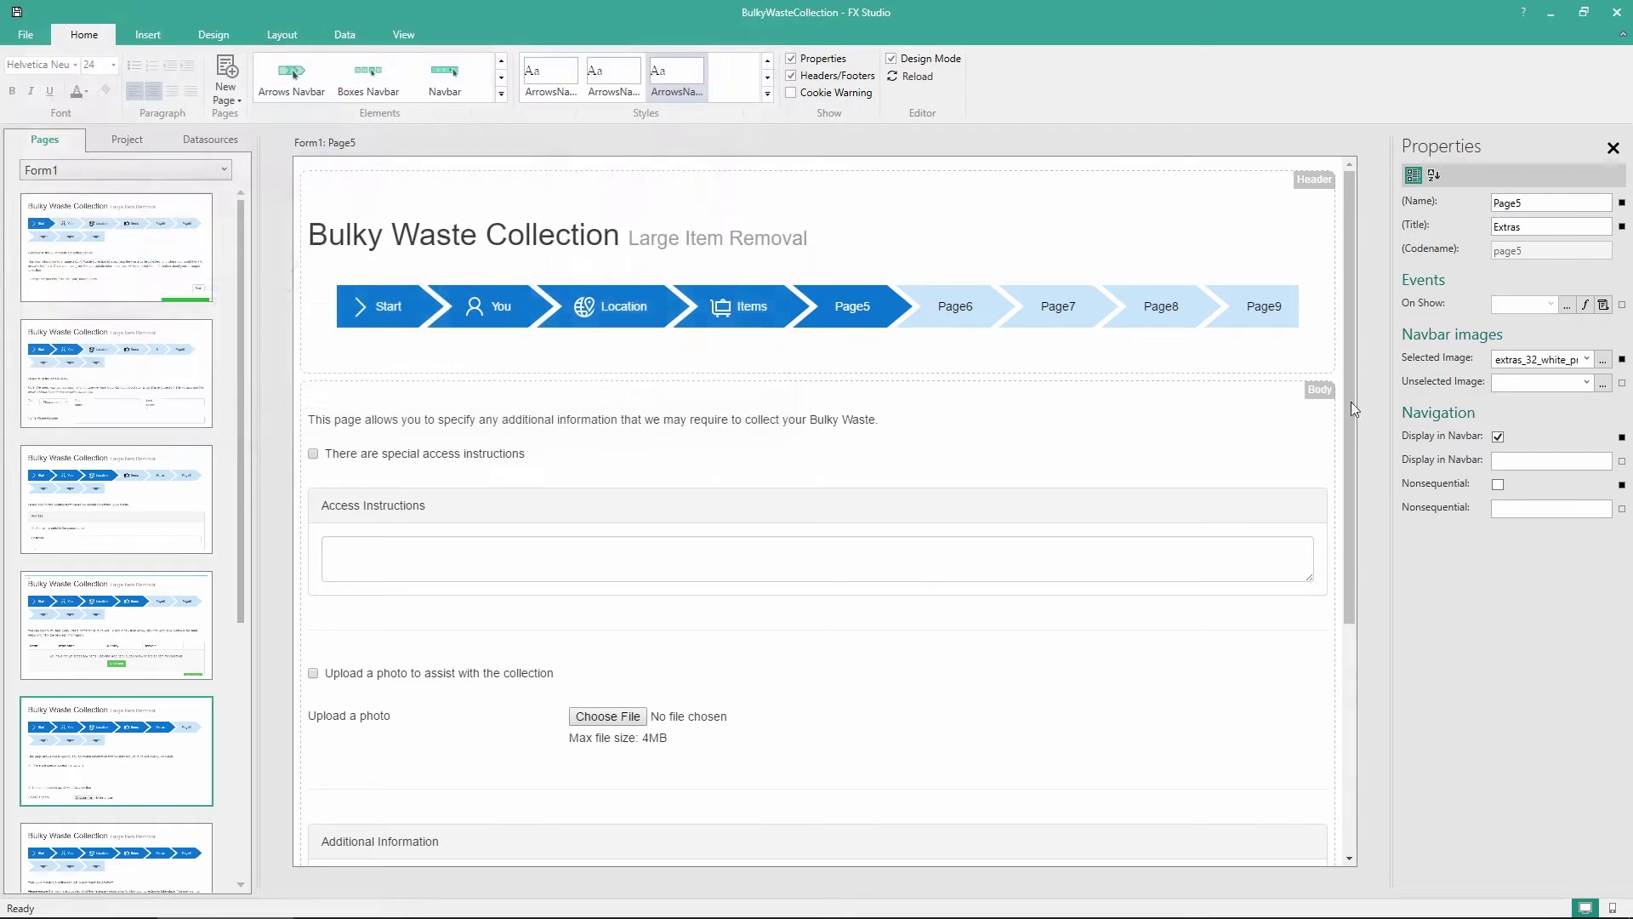
left_click(1602, 382)
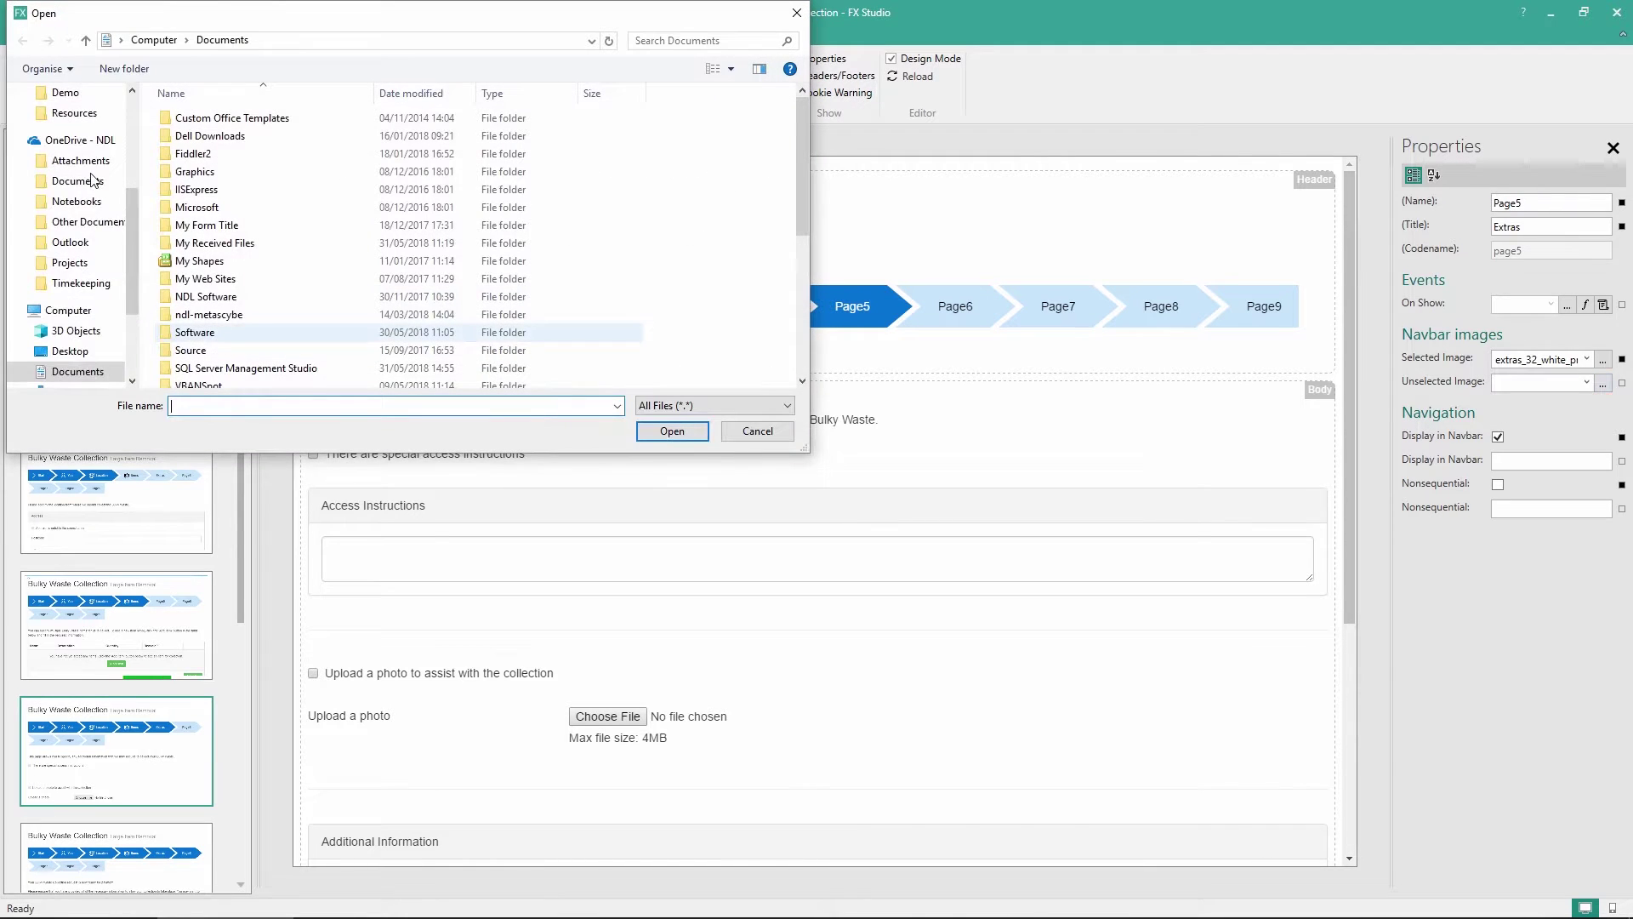
scroll(94, 180, "up", 3)
left_click(64, 194)
left_click(202, 161)
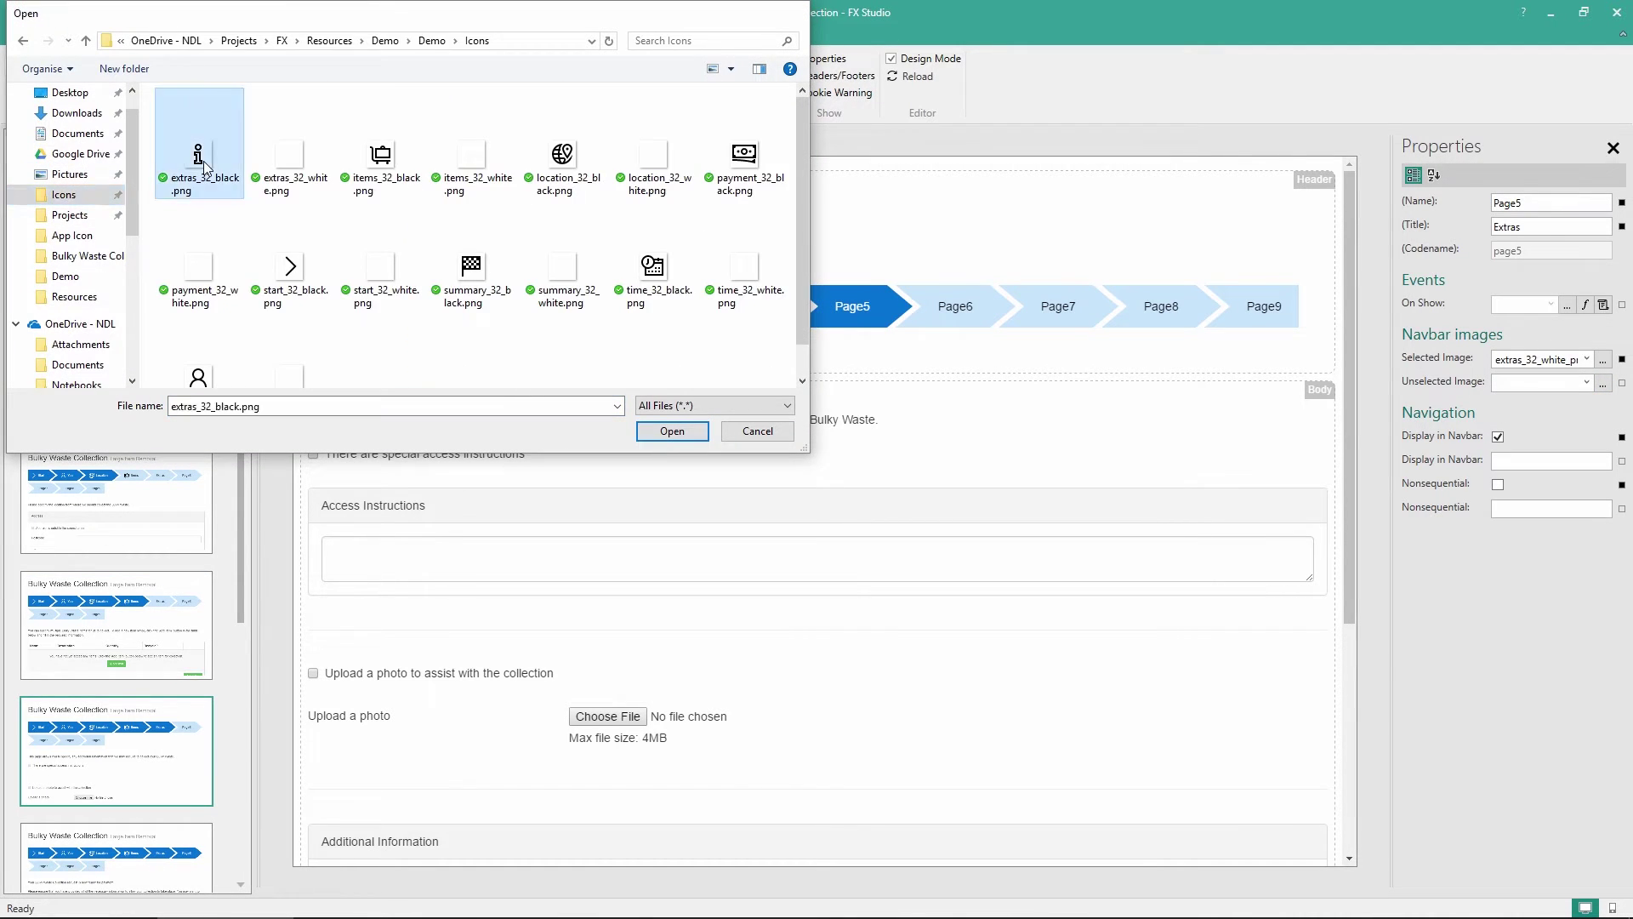
double_click(202, 161)
scroll(117, 680, "down", 2)
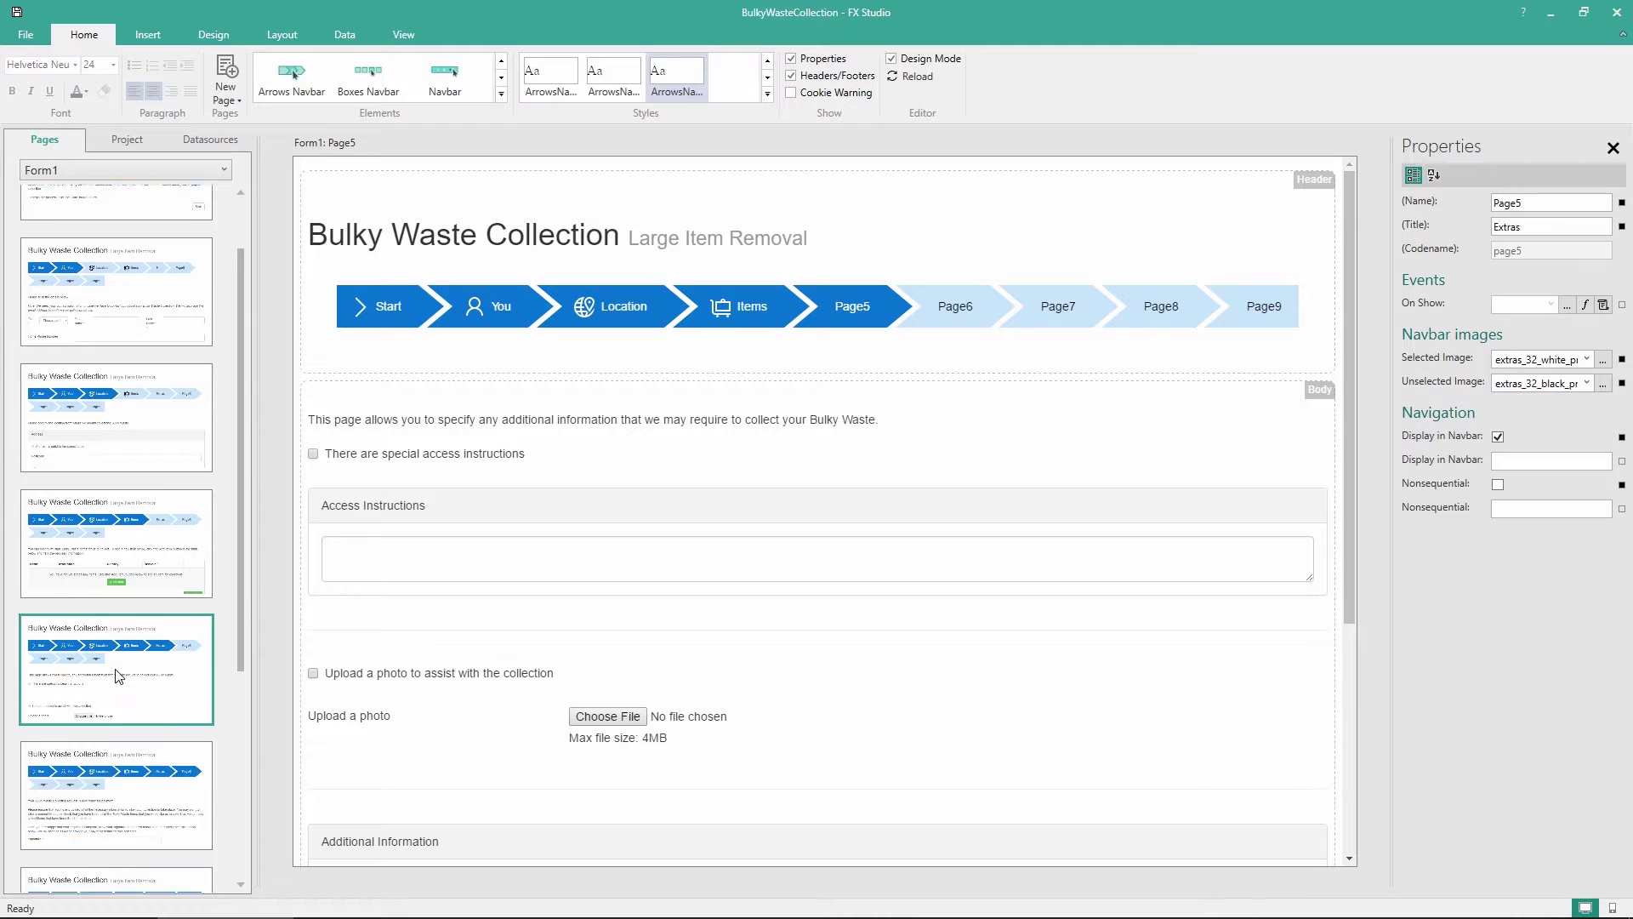
left_click(120, 757)
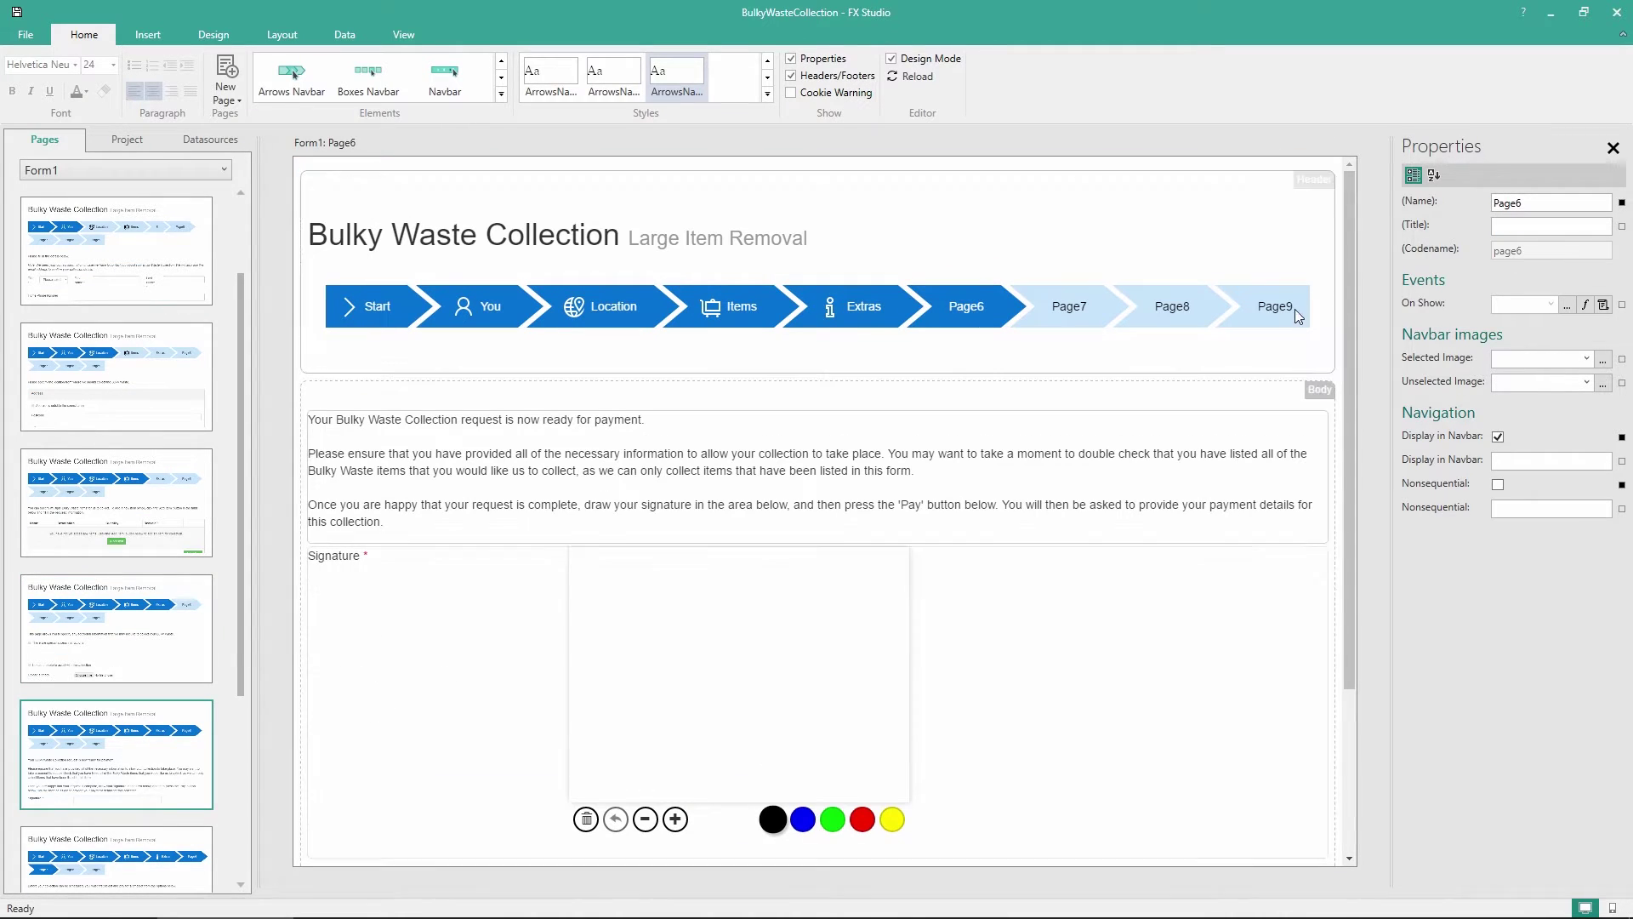
Title Page6 'Summary' with summary_32_white.png selected and summary_32_black.png unselected icons
left_click(1520, 226)
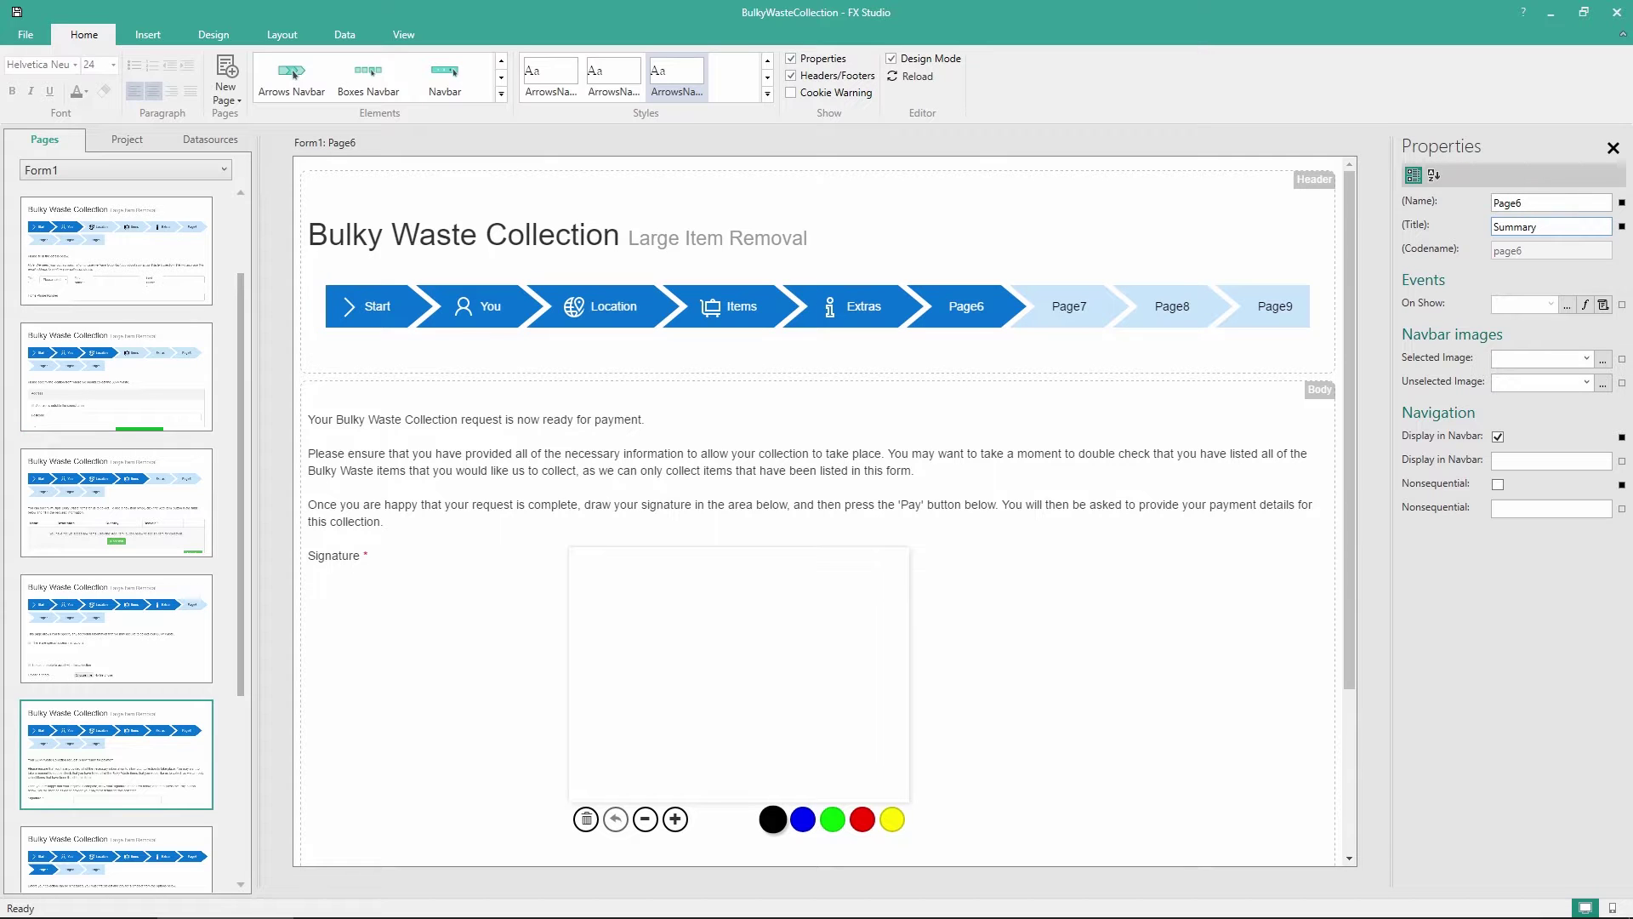
left_click(1603, 358)
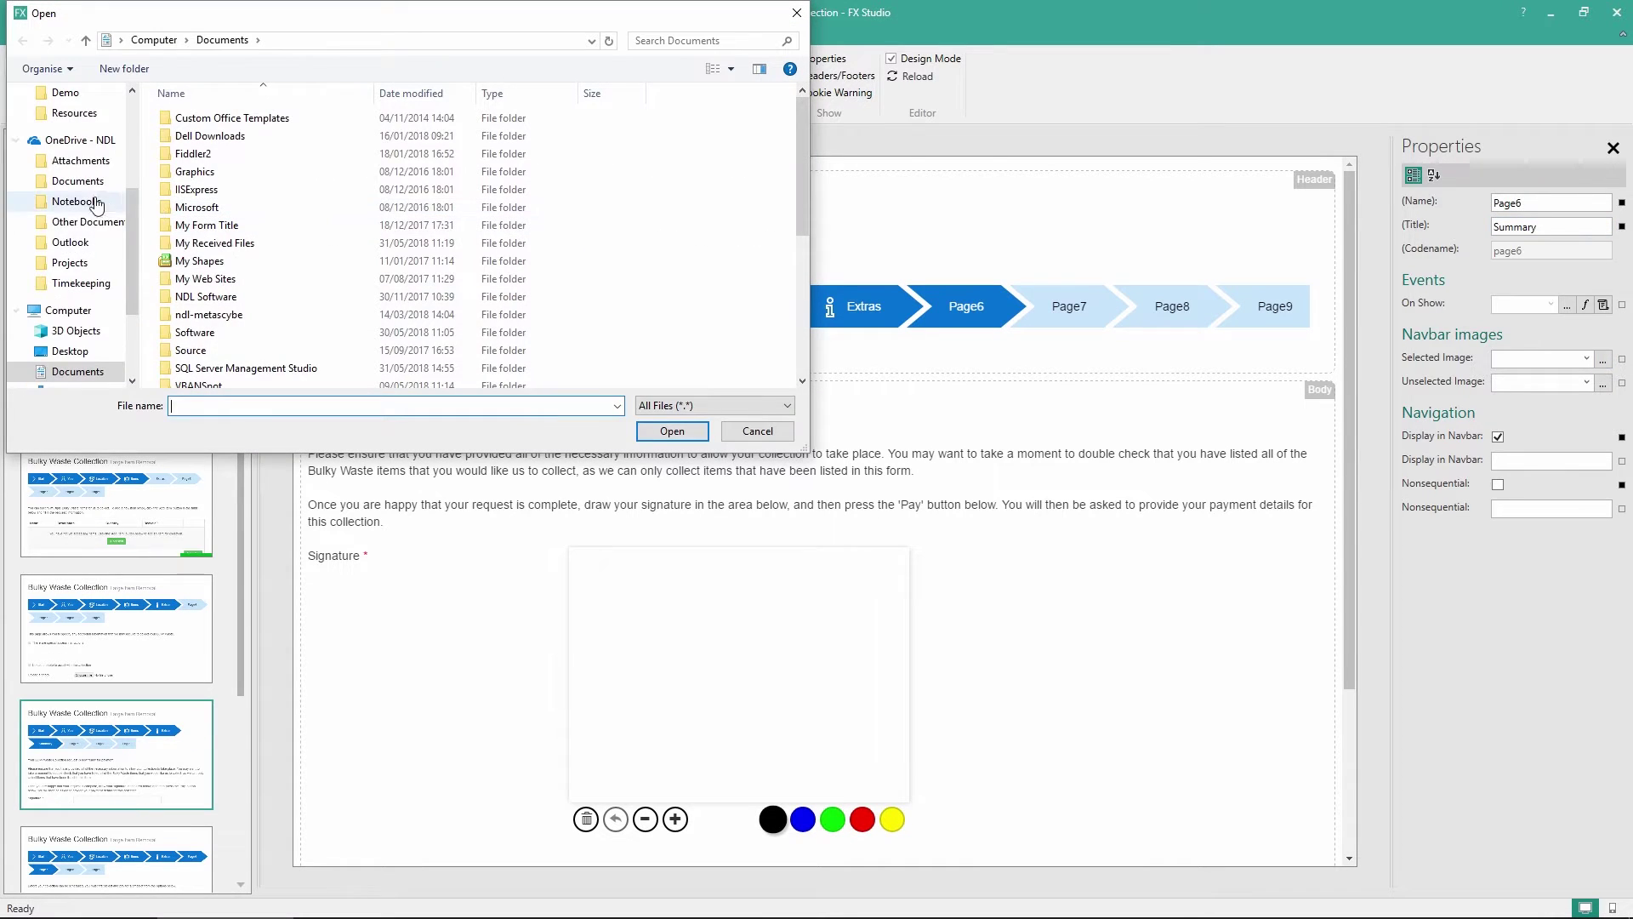
scroll(55, 209, "down", 2)
left_click(72, 116)
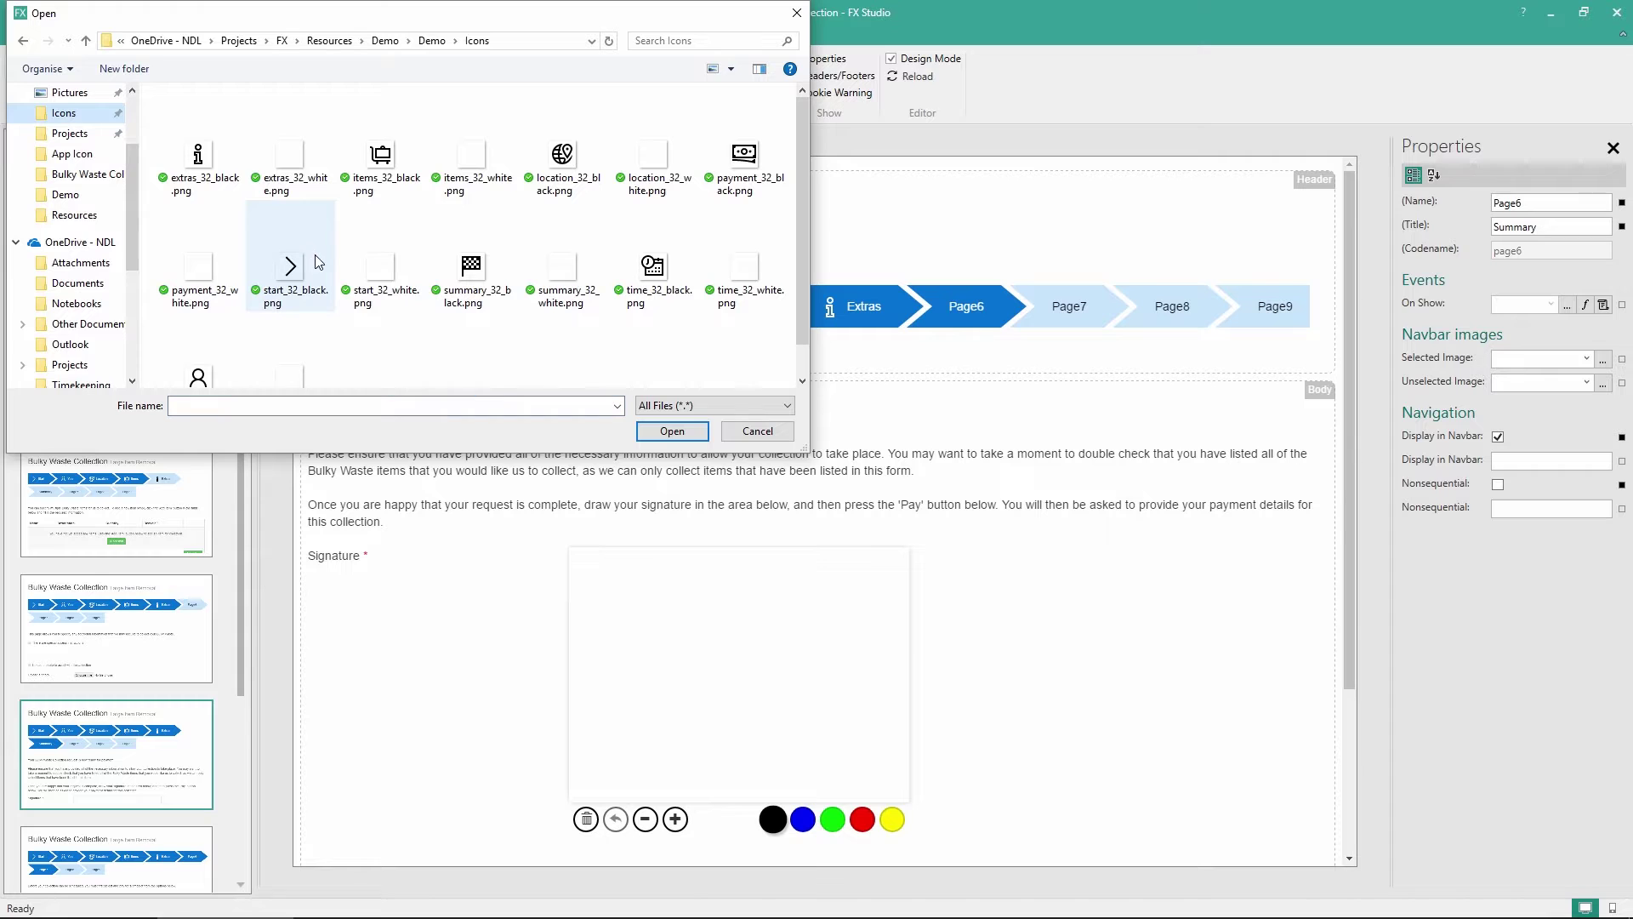
double_click(562, 271)
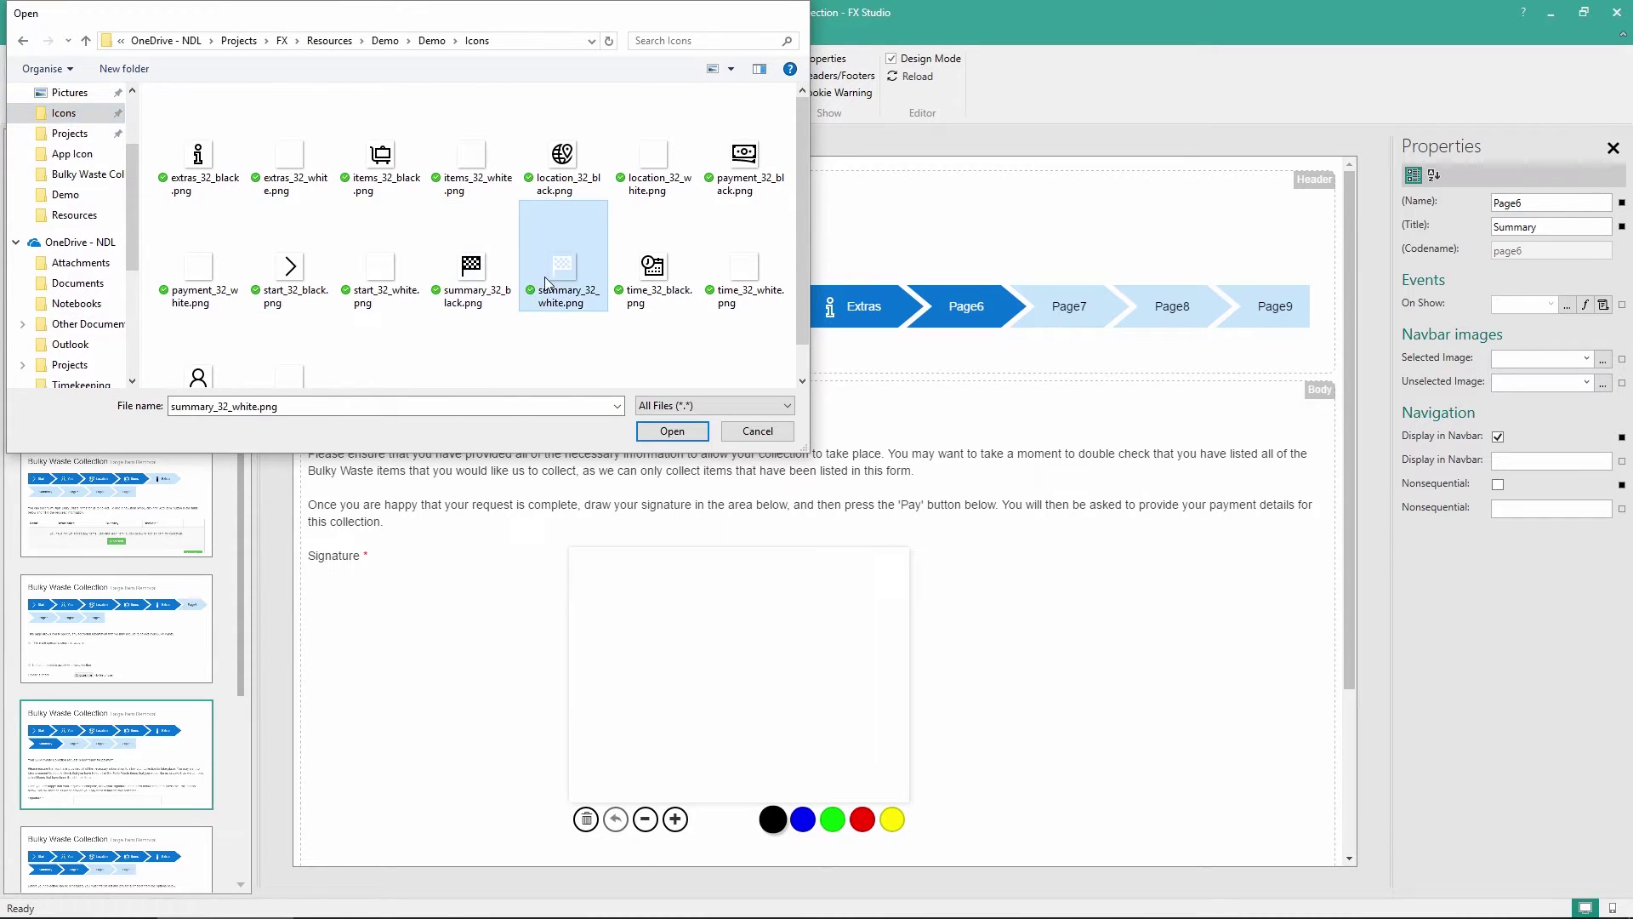
left_click(1603, 383)
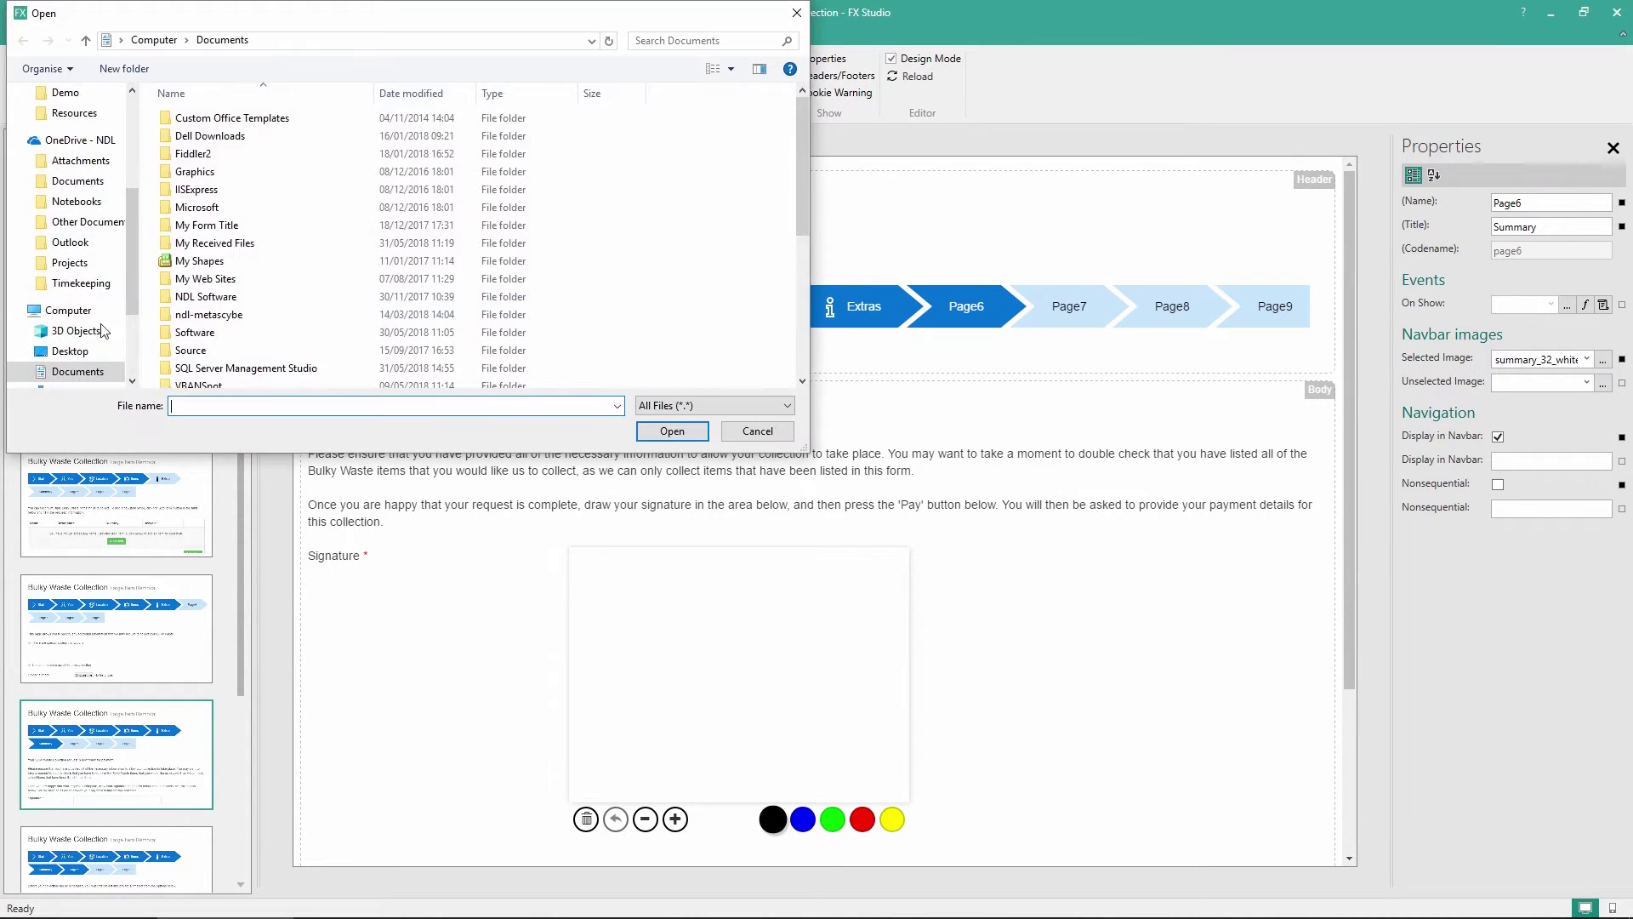
scroll(73, 138, "down", 2)
scroll(72, 138, "up", 2)
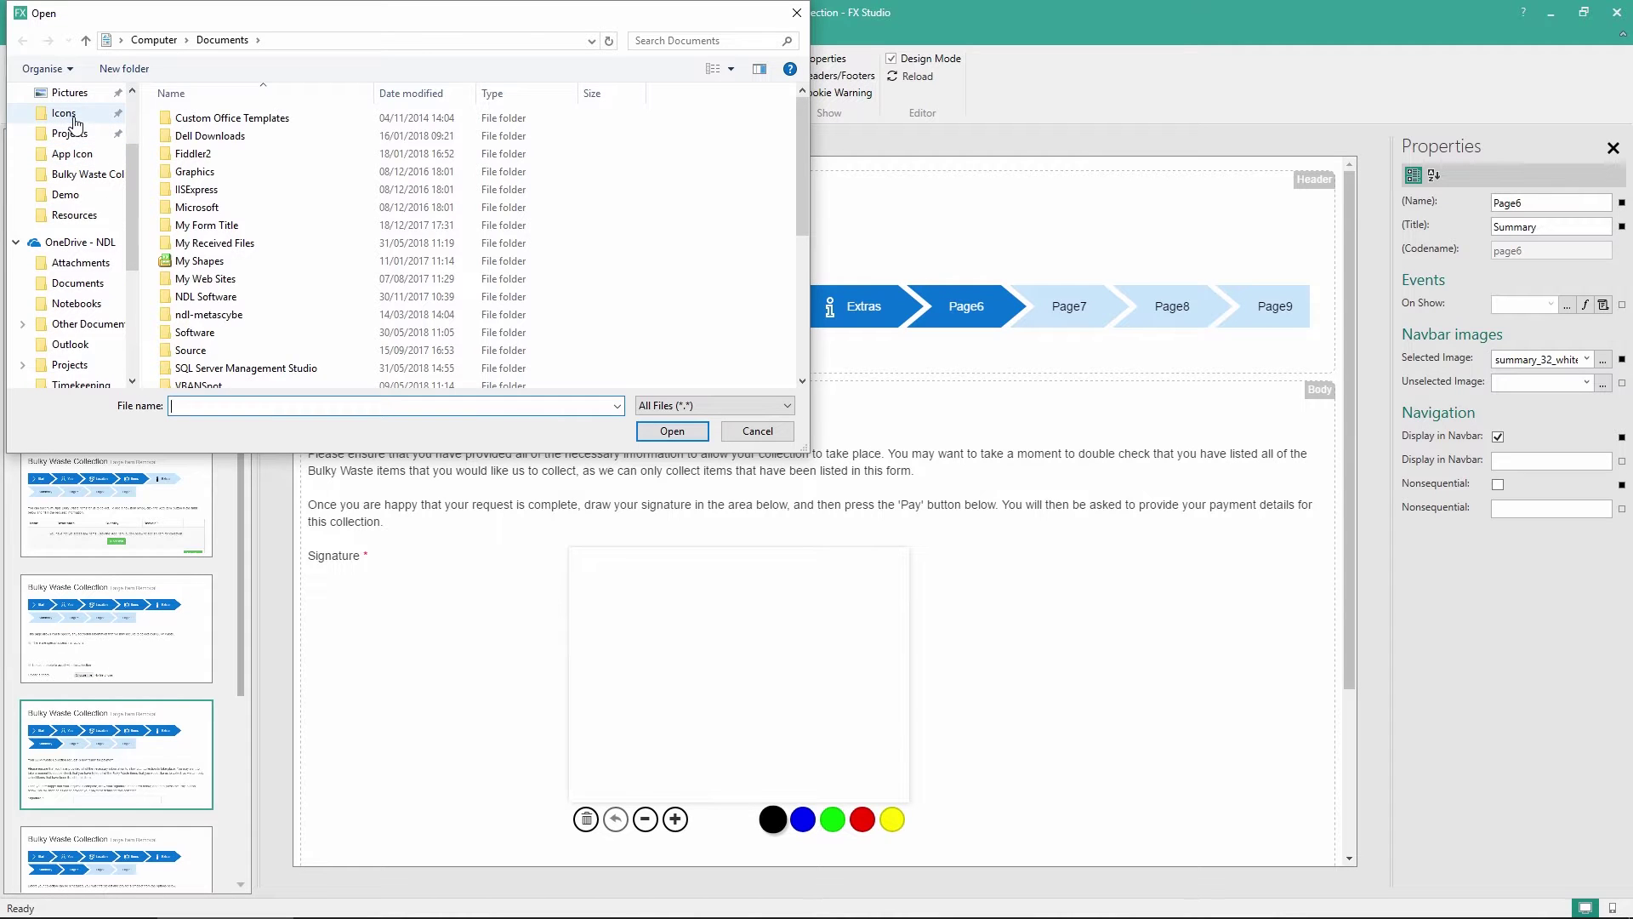
left_click(64, 113)
double_click(473, 279)
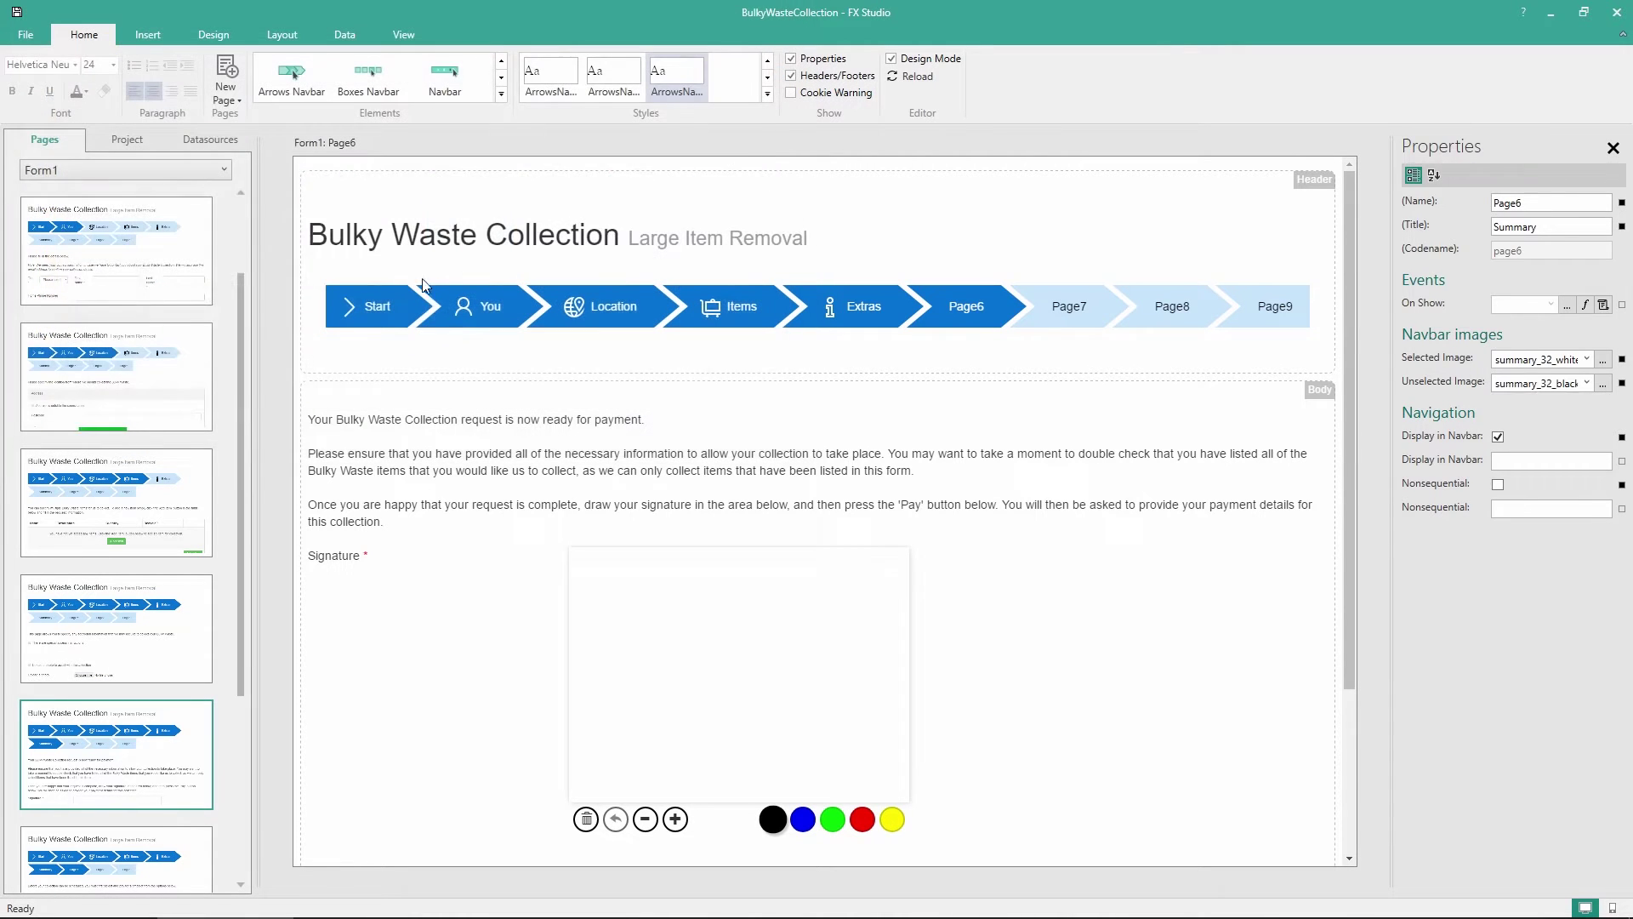
Check the arrows navbar on Page2, then return to the Summary page
left_click(123, 270)
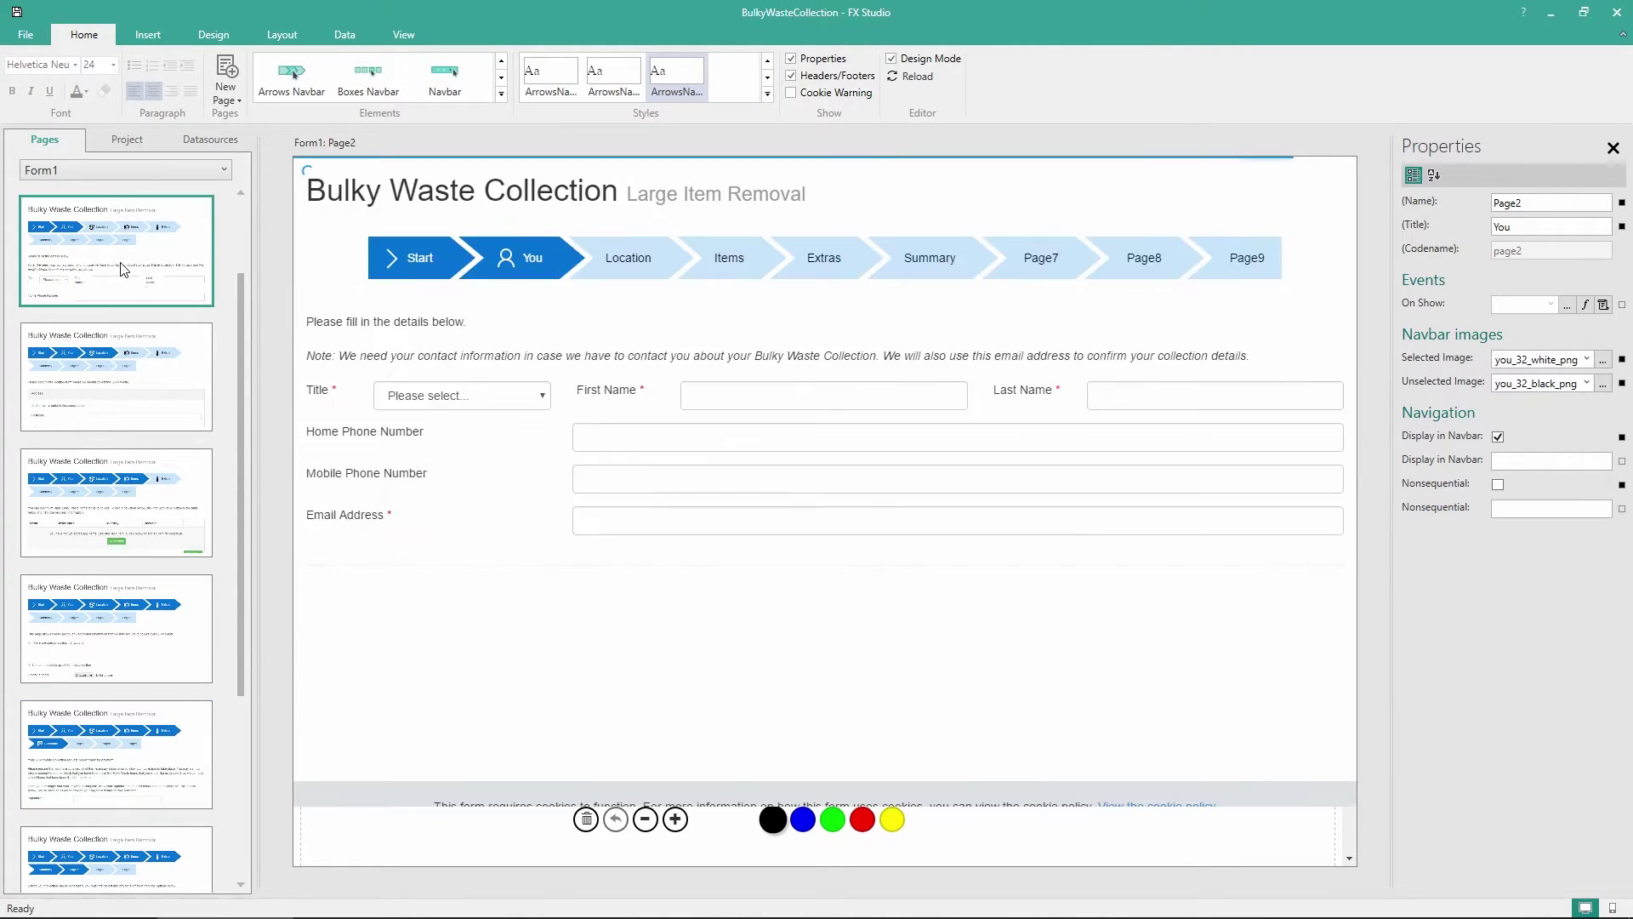
left_click(357, 325)
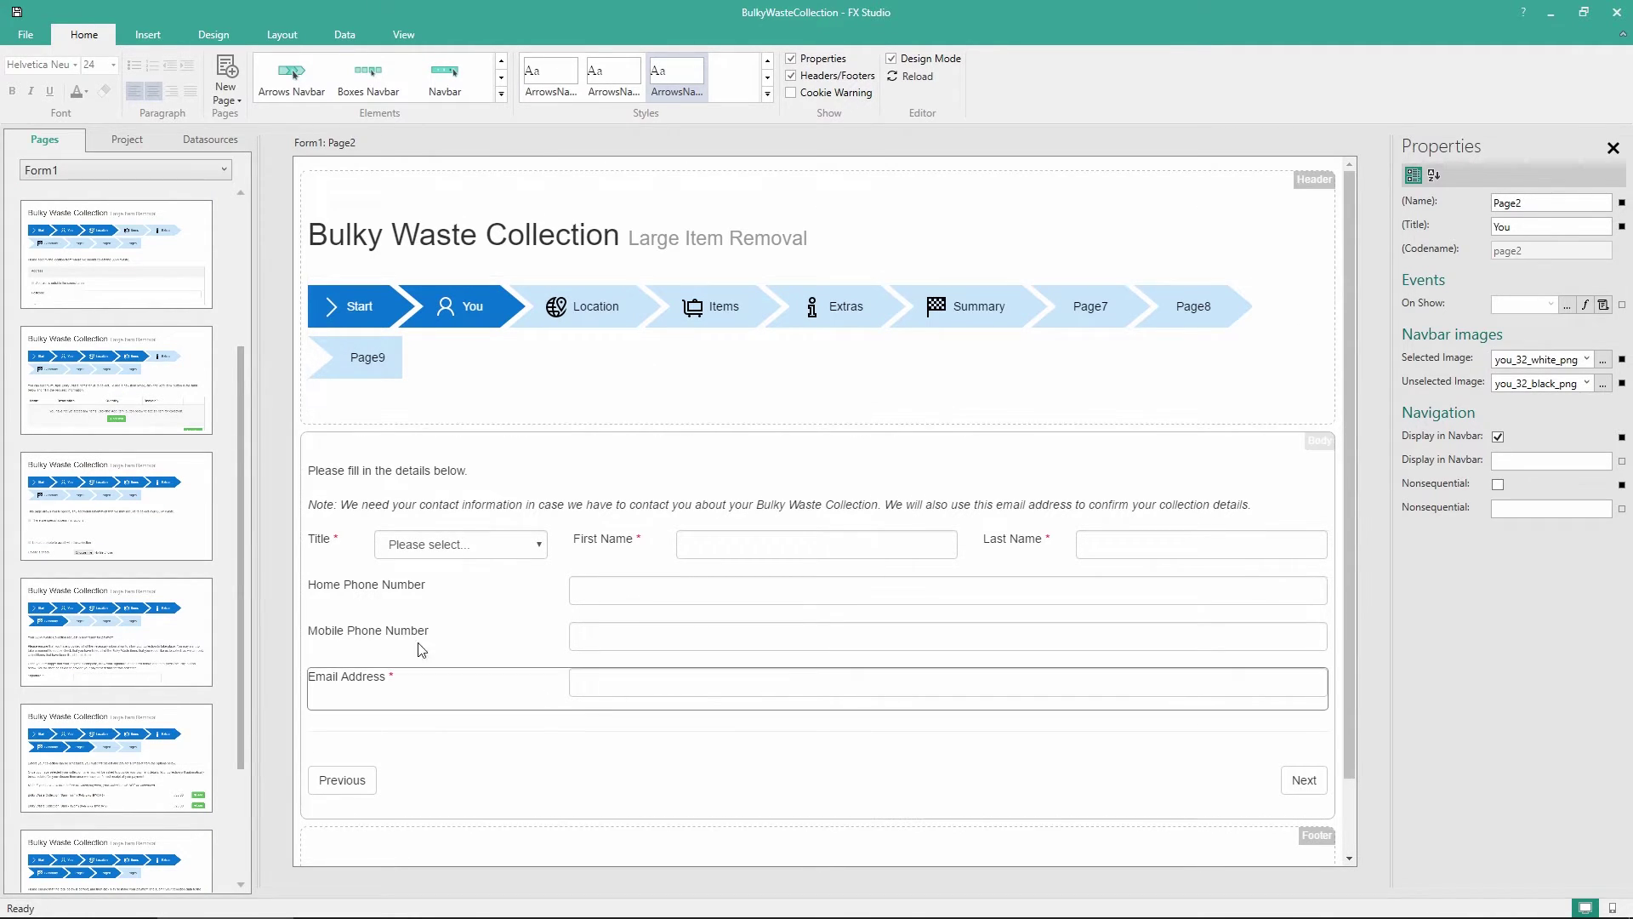
scroll(123, 443, "down", 2)
left_click(104, 584)
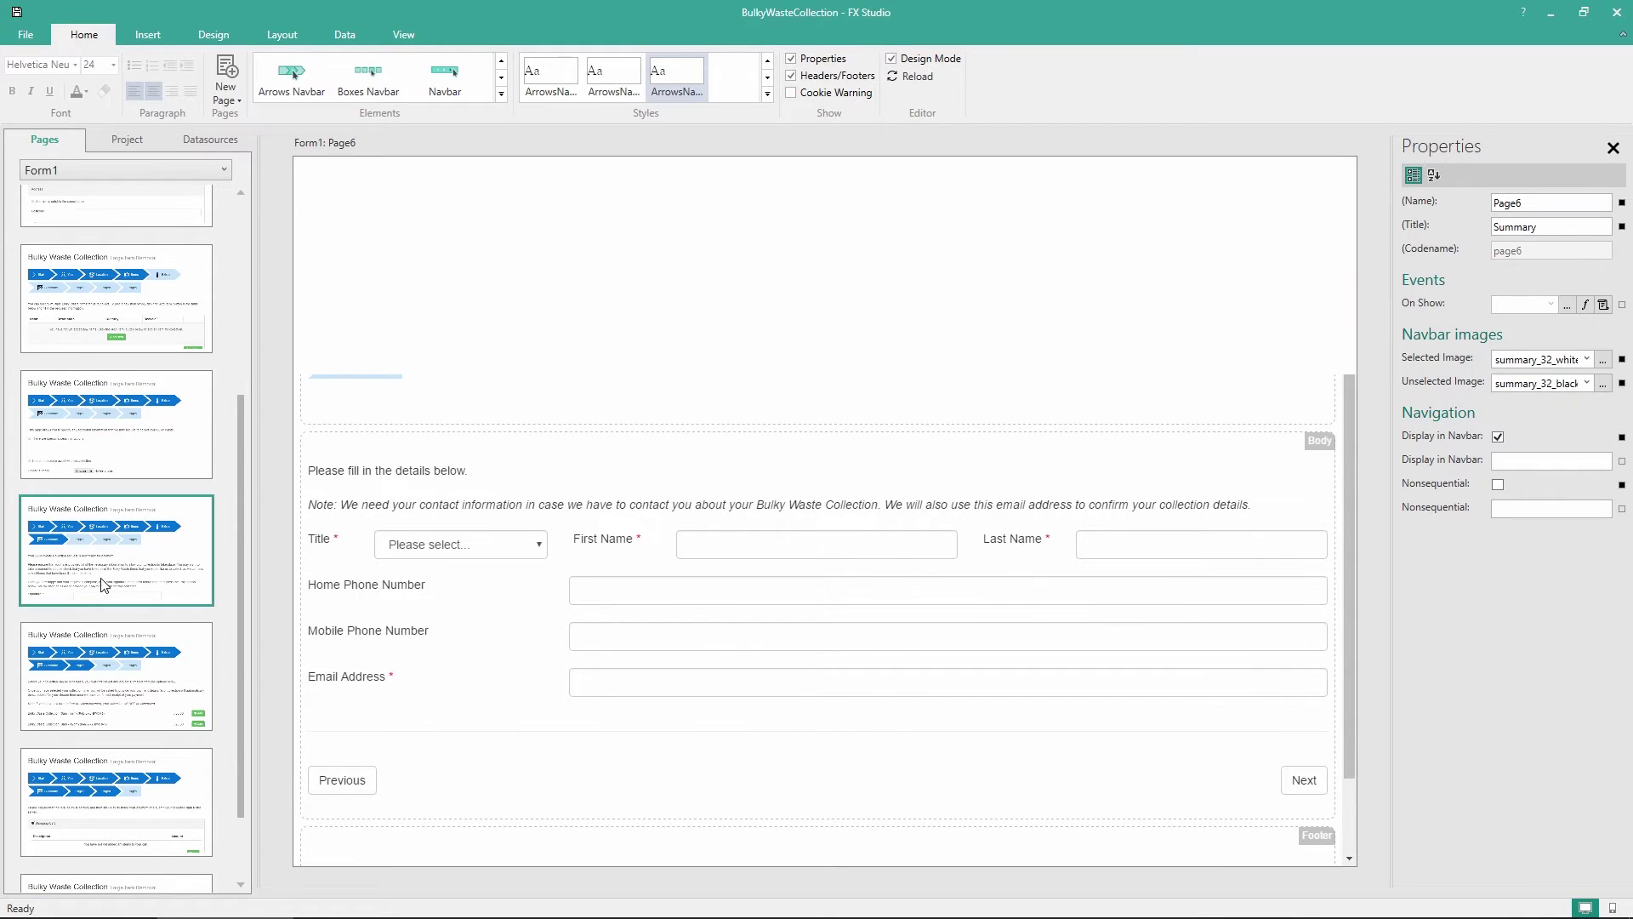
scroll(103, 584, "down", 2)
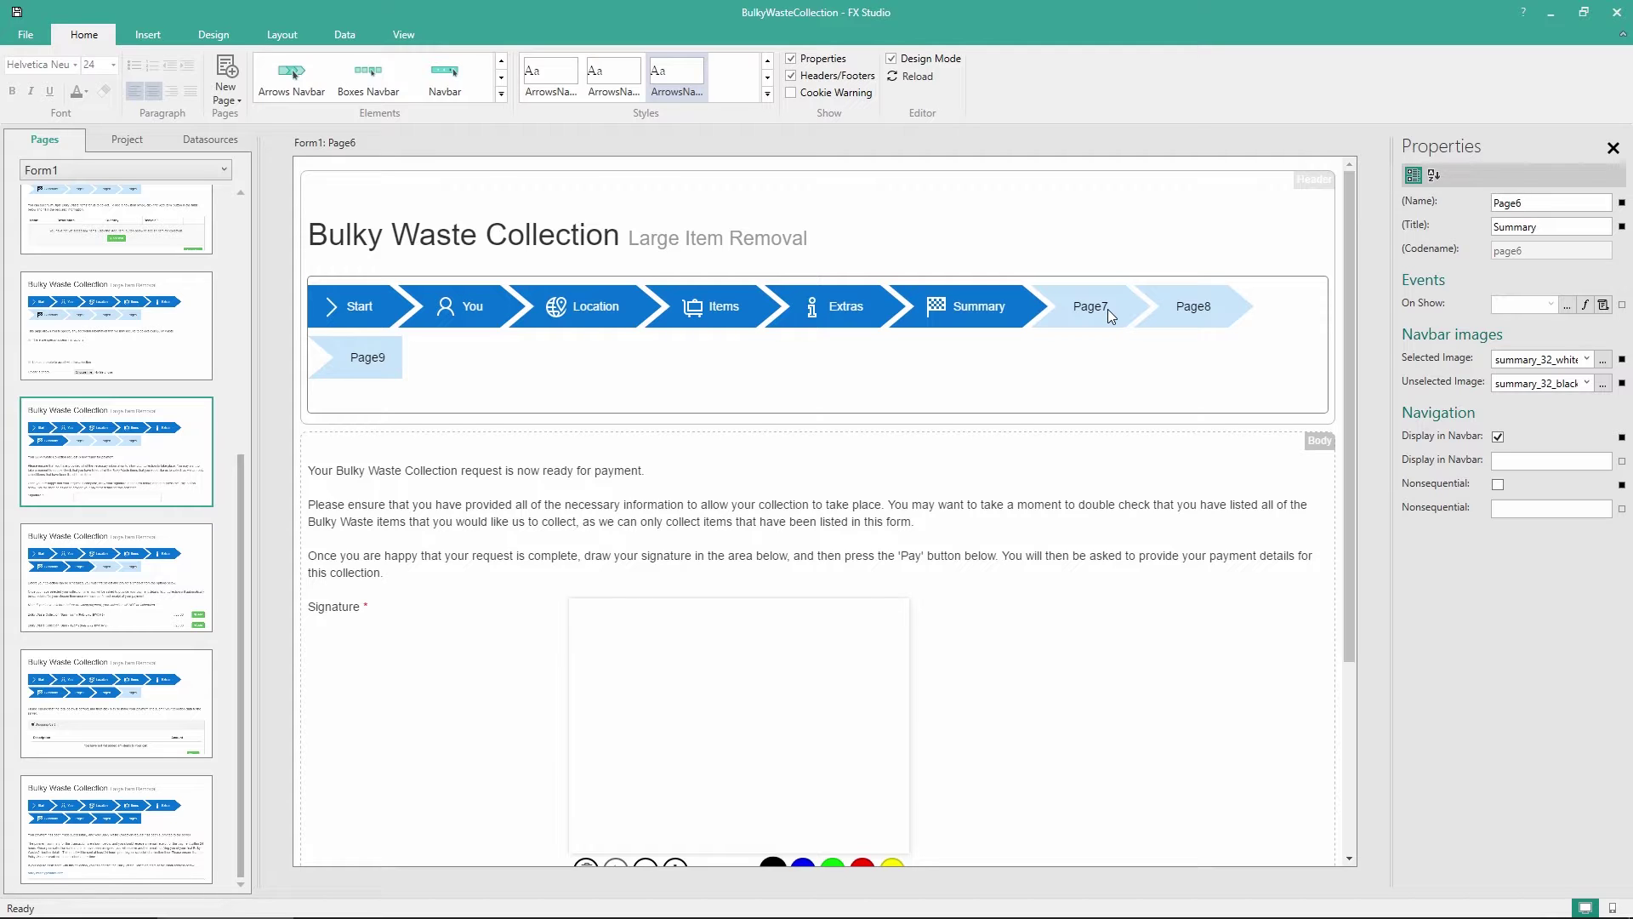
Look over payment pages Page7 to Page9, then go back to the Start page
left_click(126, 609)
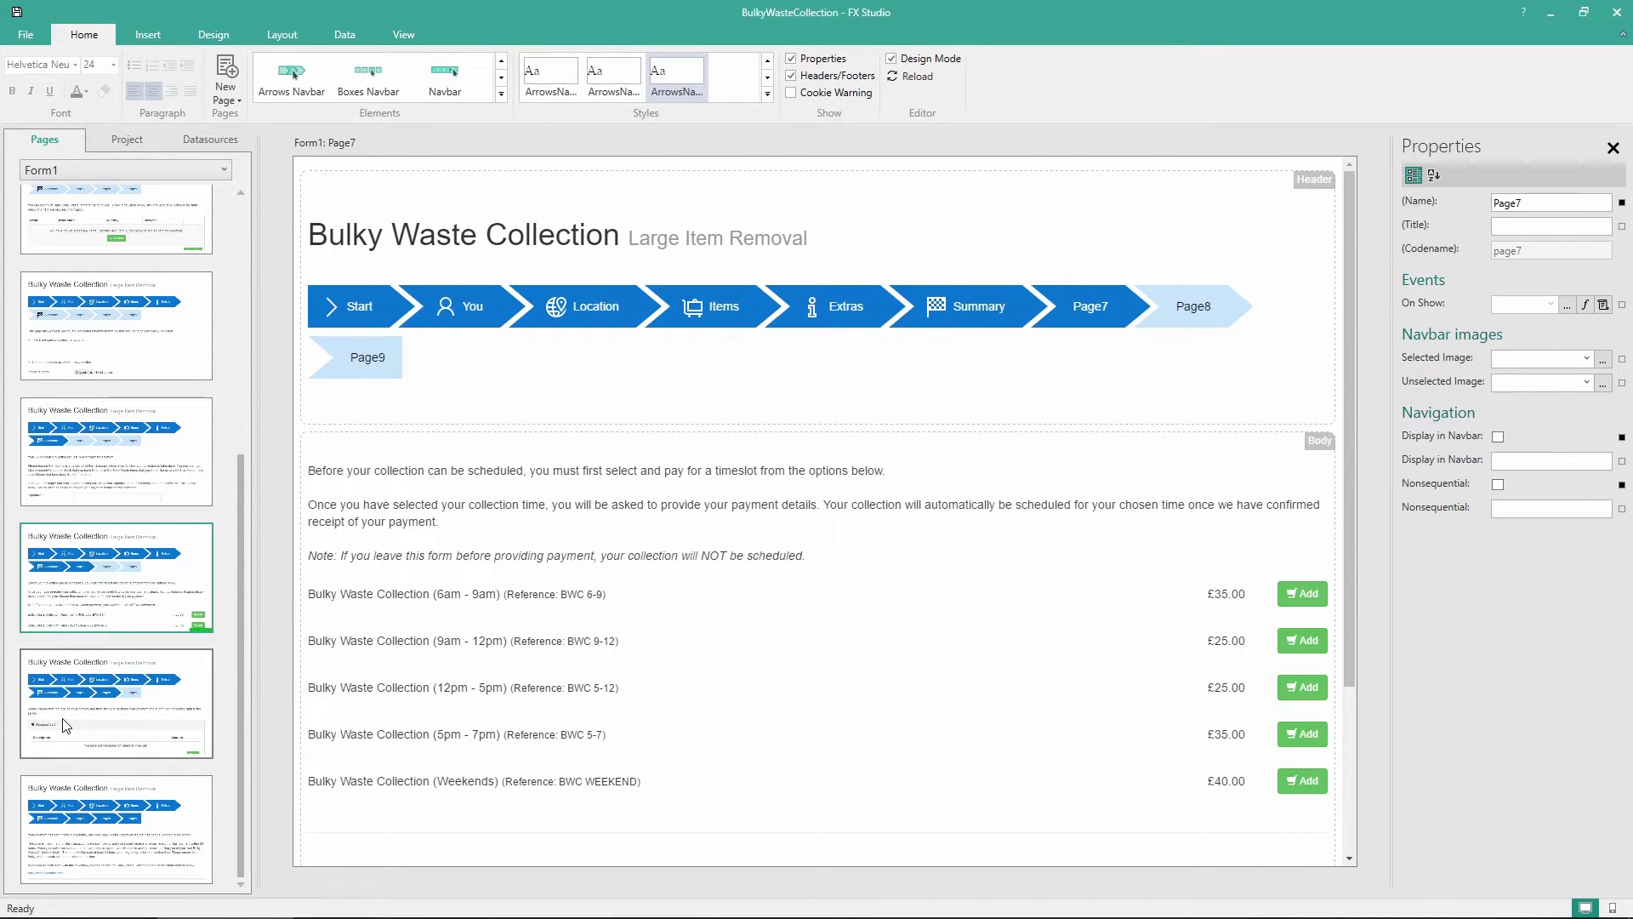
key("Down")
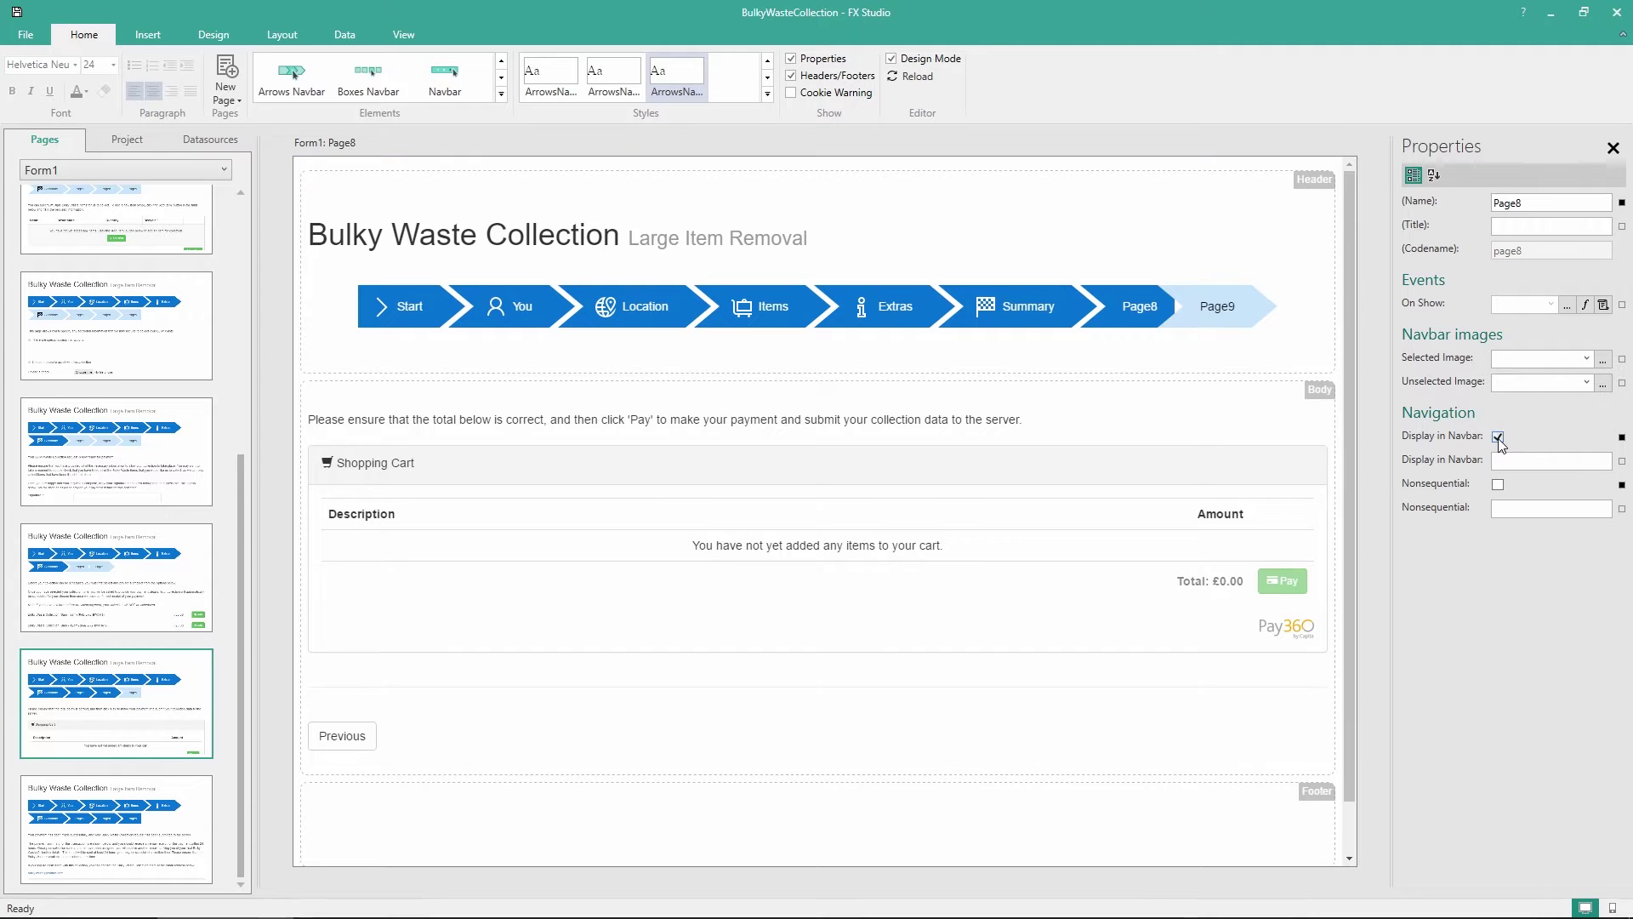
key("Down")
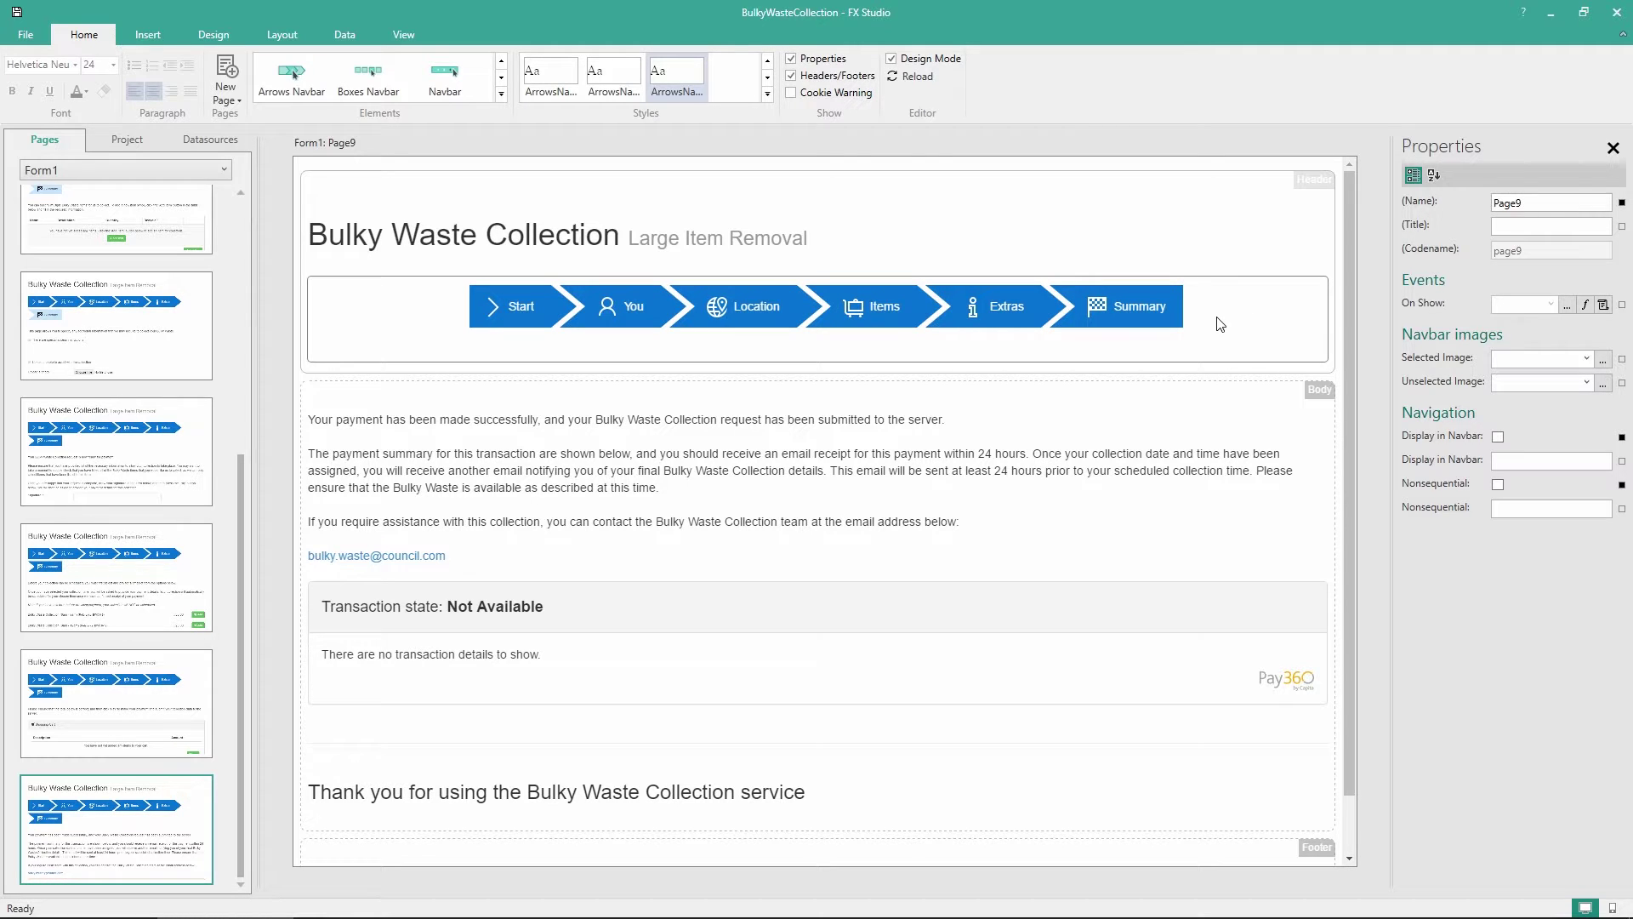
scroll(145, 289, "up", 10)
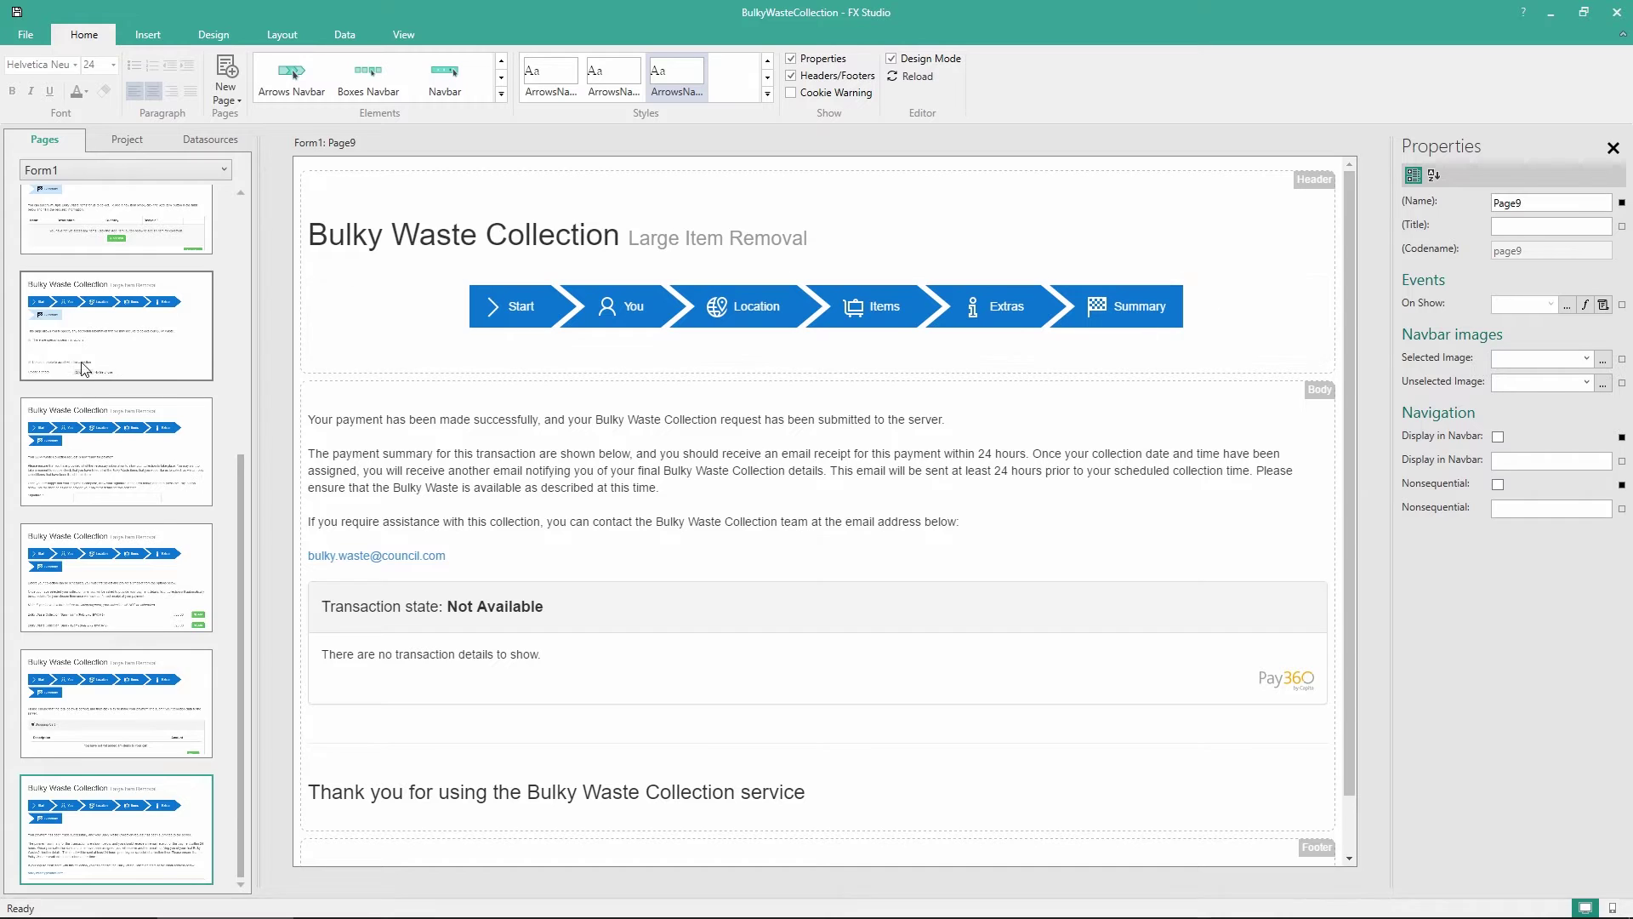
left_click(148, 285)
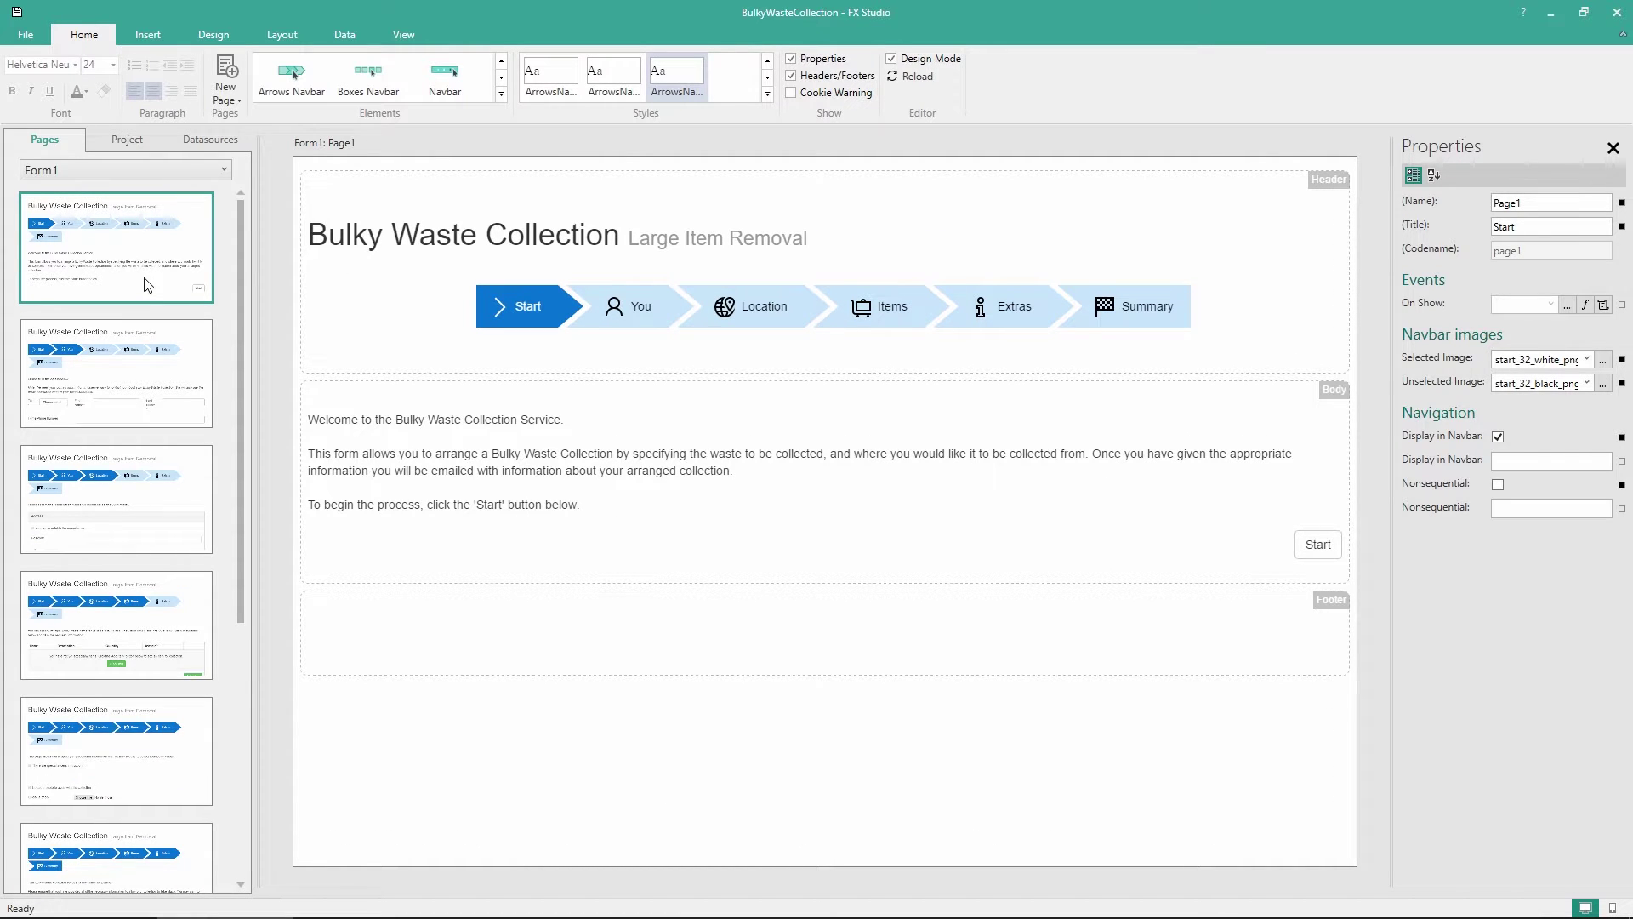
Place an Image element in the header using bin.png as its static source
left_click(504, 95)
scroll(460, 128, "up", 3)
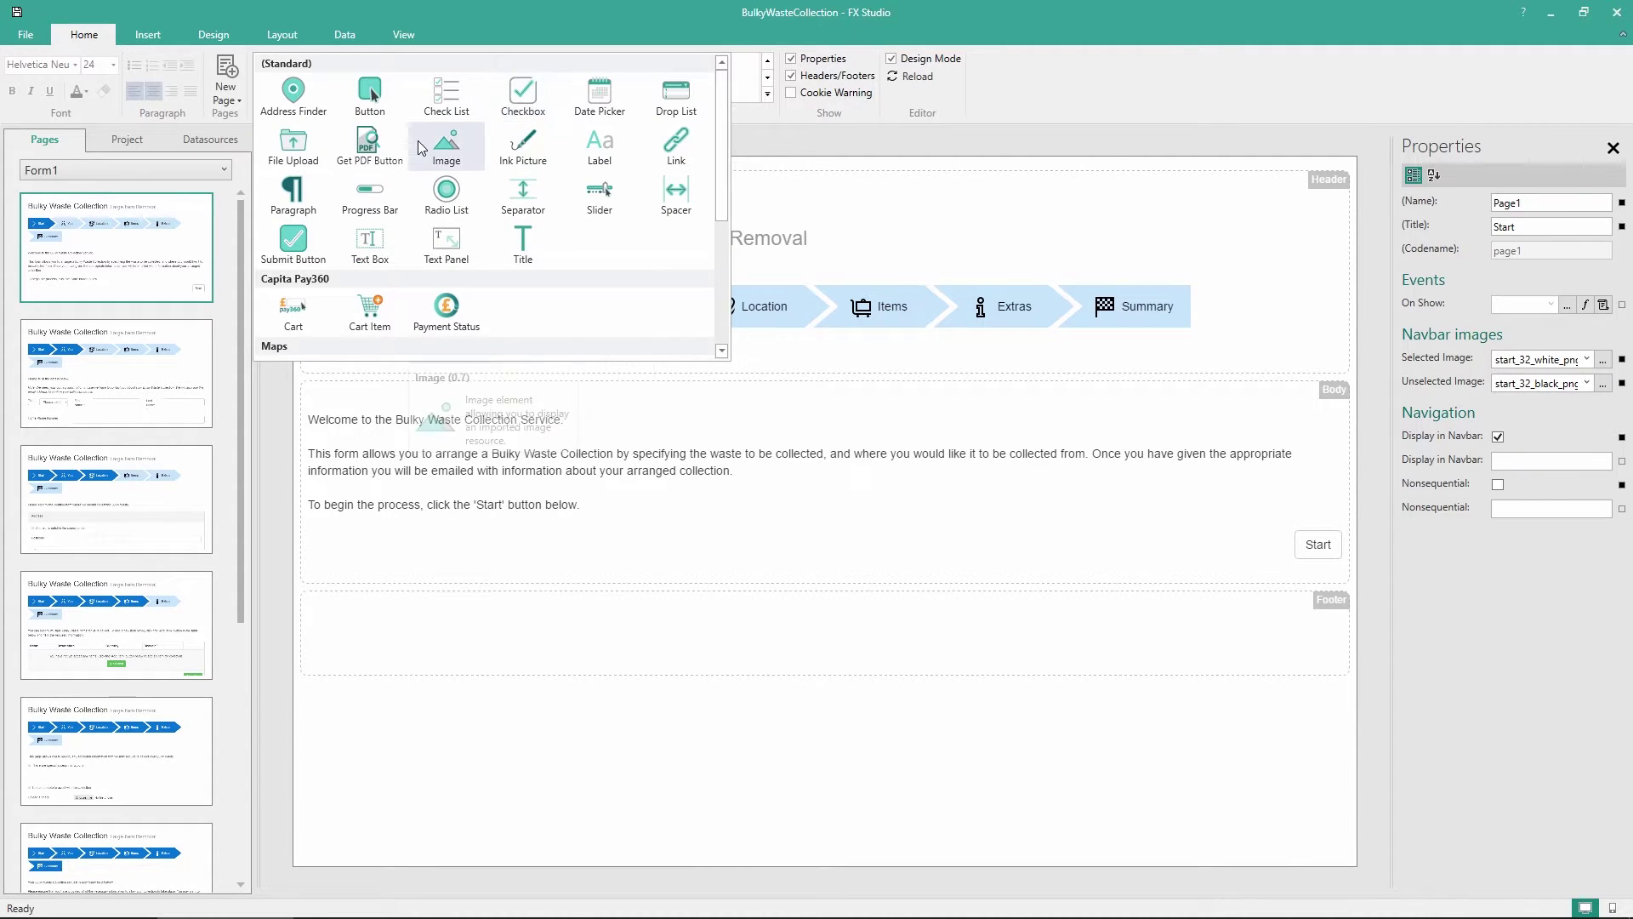
left_click_drag(422, 148, 1321, 248)
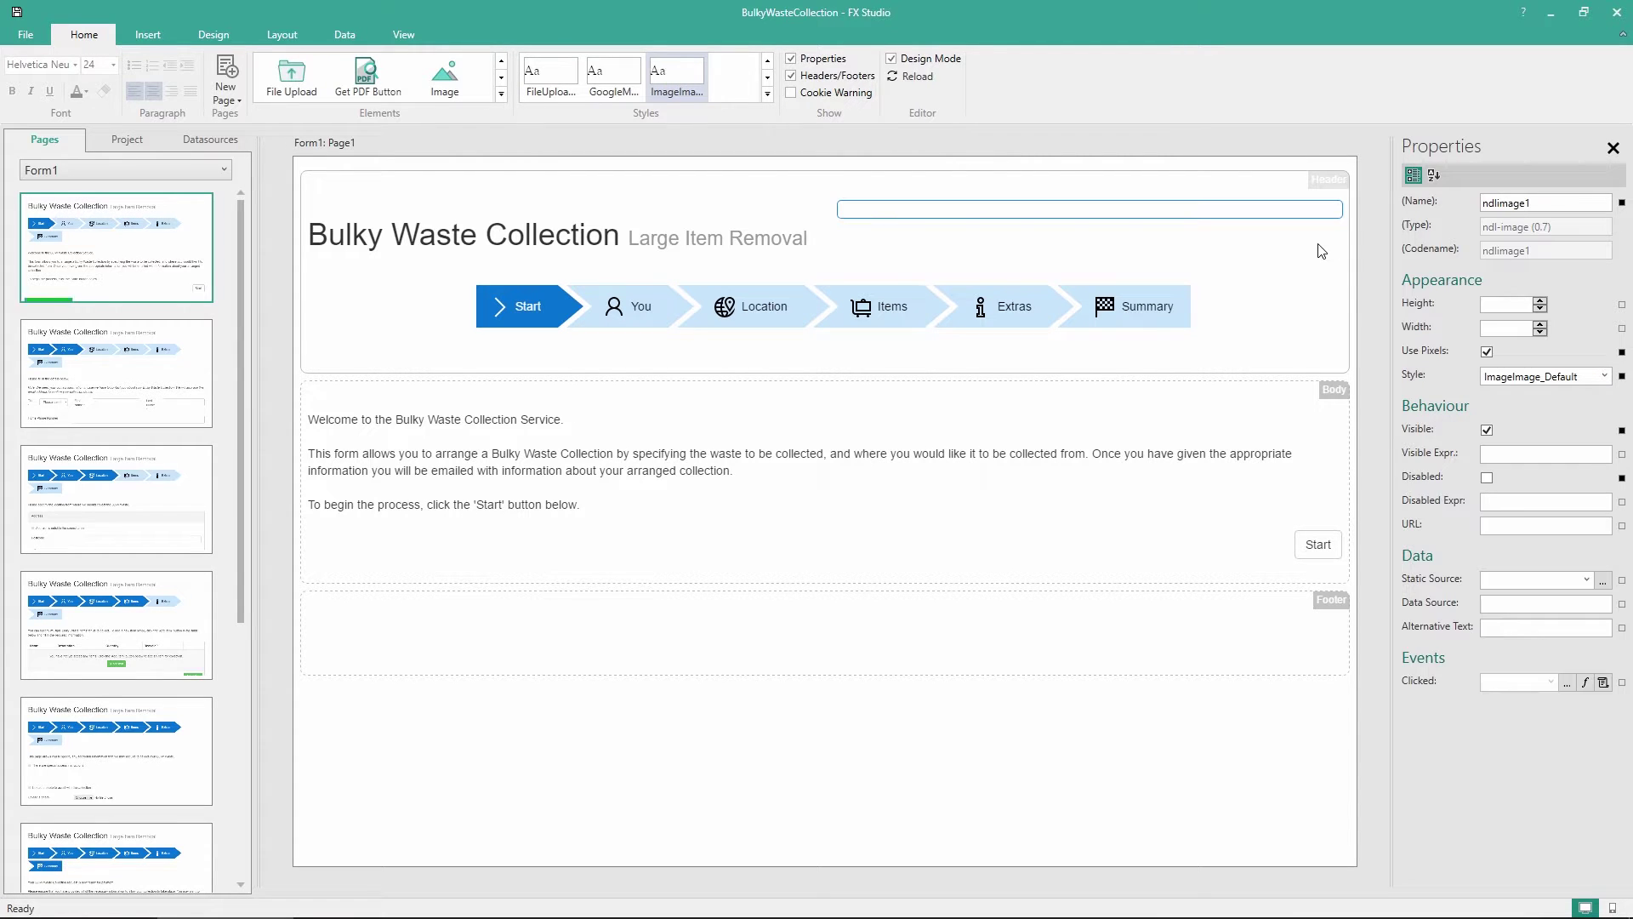
left_click(1603, 580)
scroll(97, 201, "up", 3)
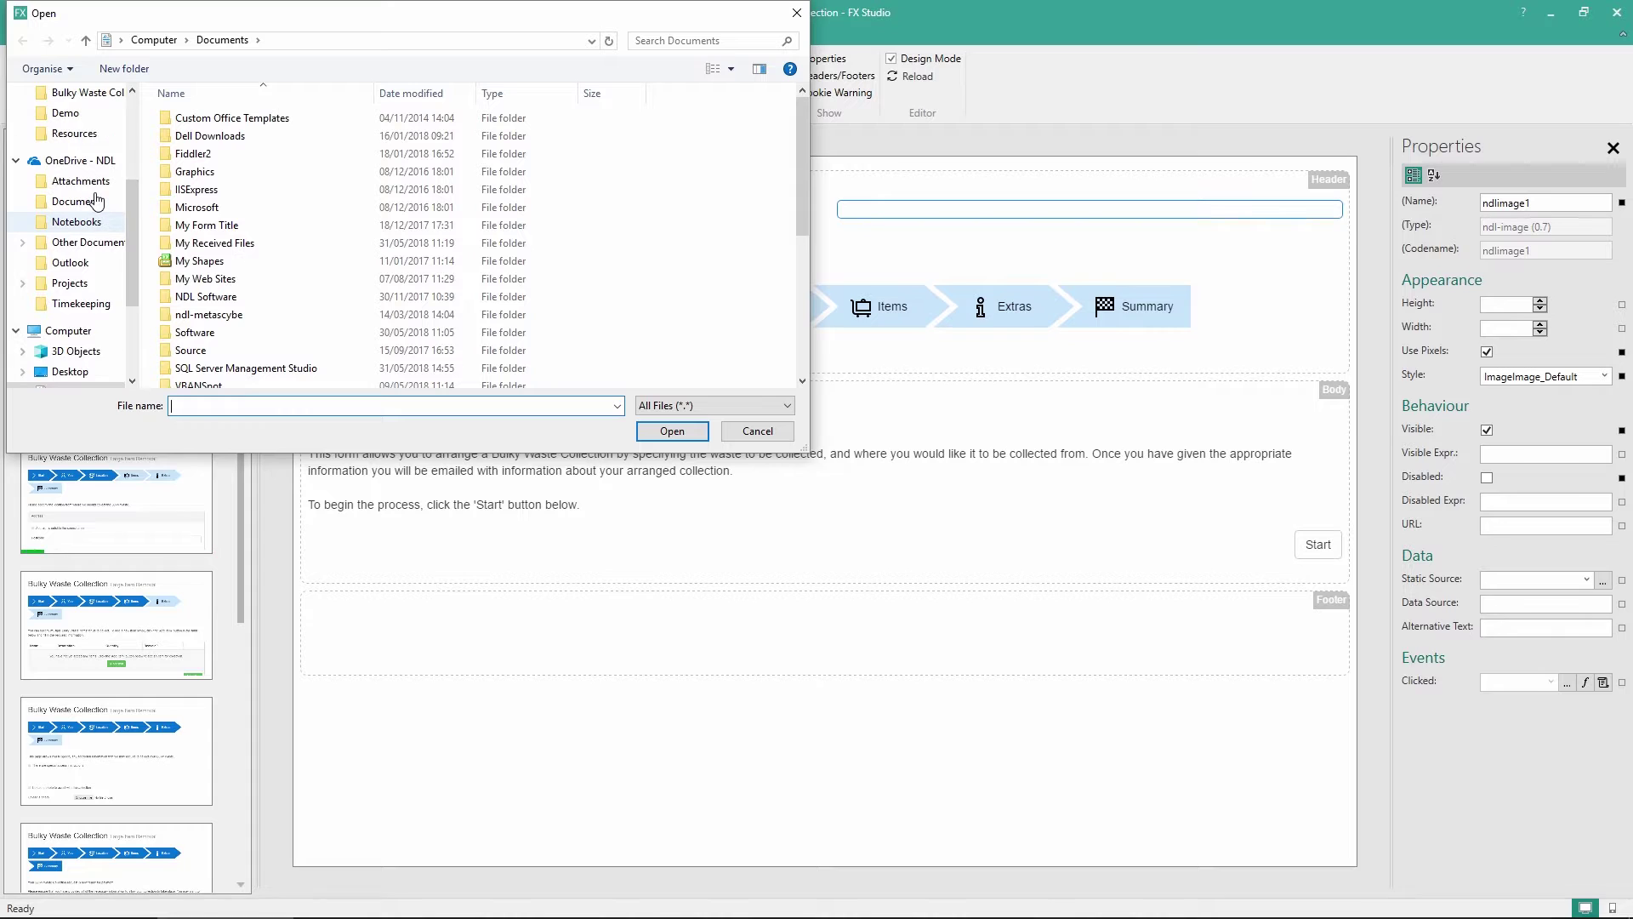
left_click(76, 140)
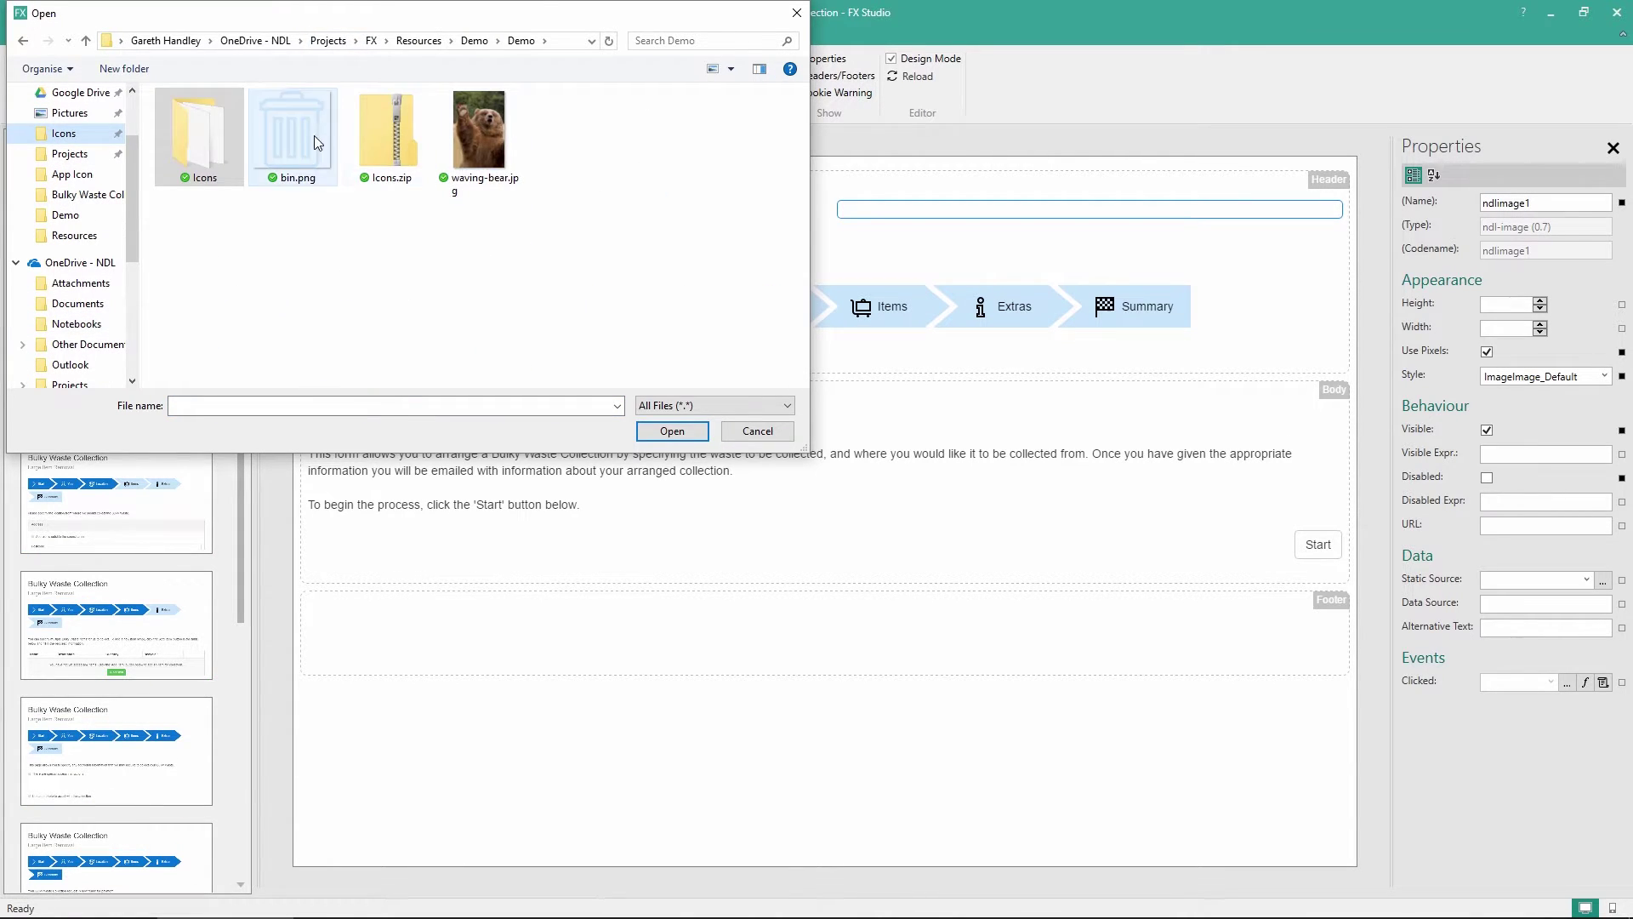
double_click(292, 132)
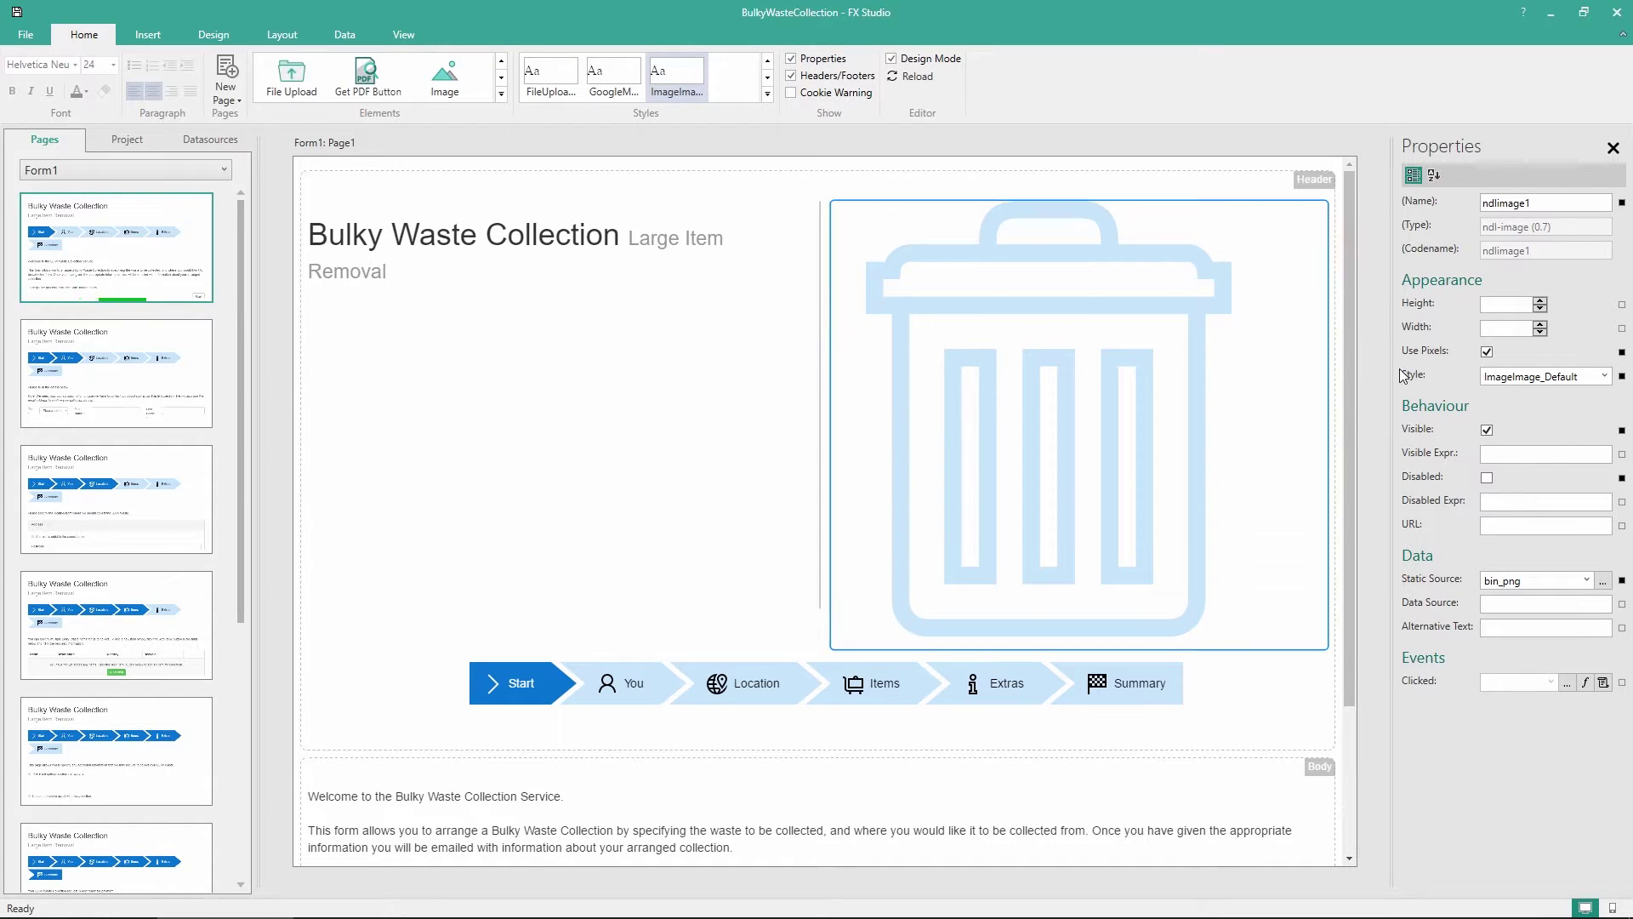
Set the header image's height to 50 pixels
left_click(1498, 301)
type("100")
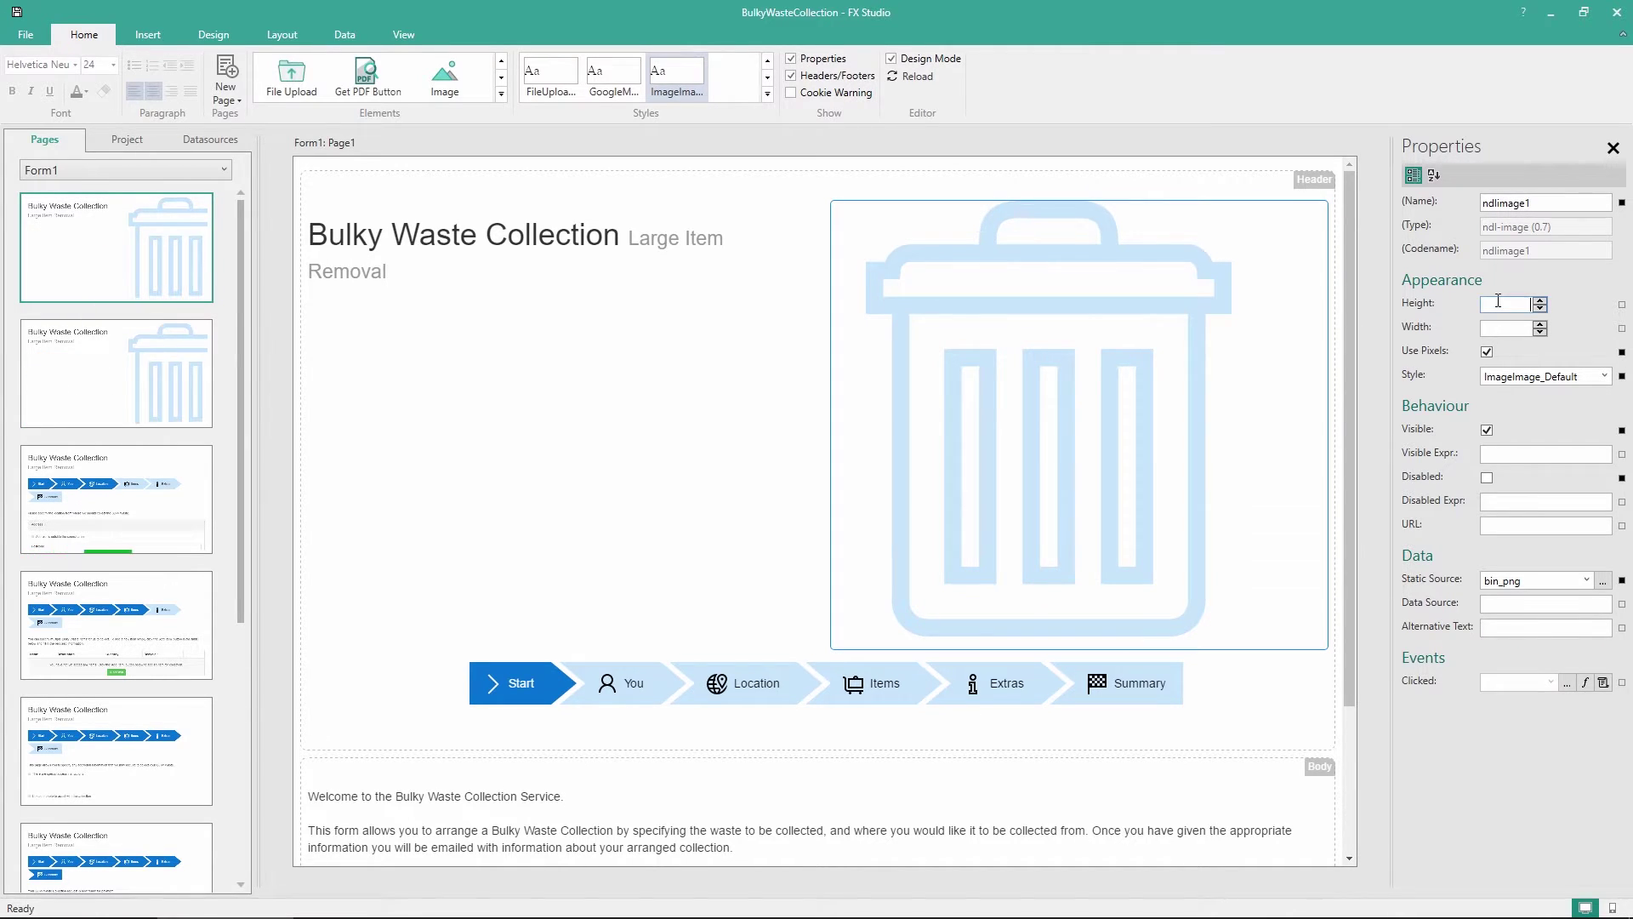
key("Return")
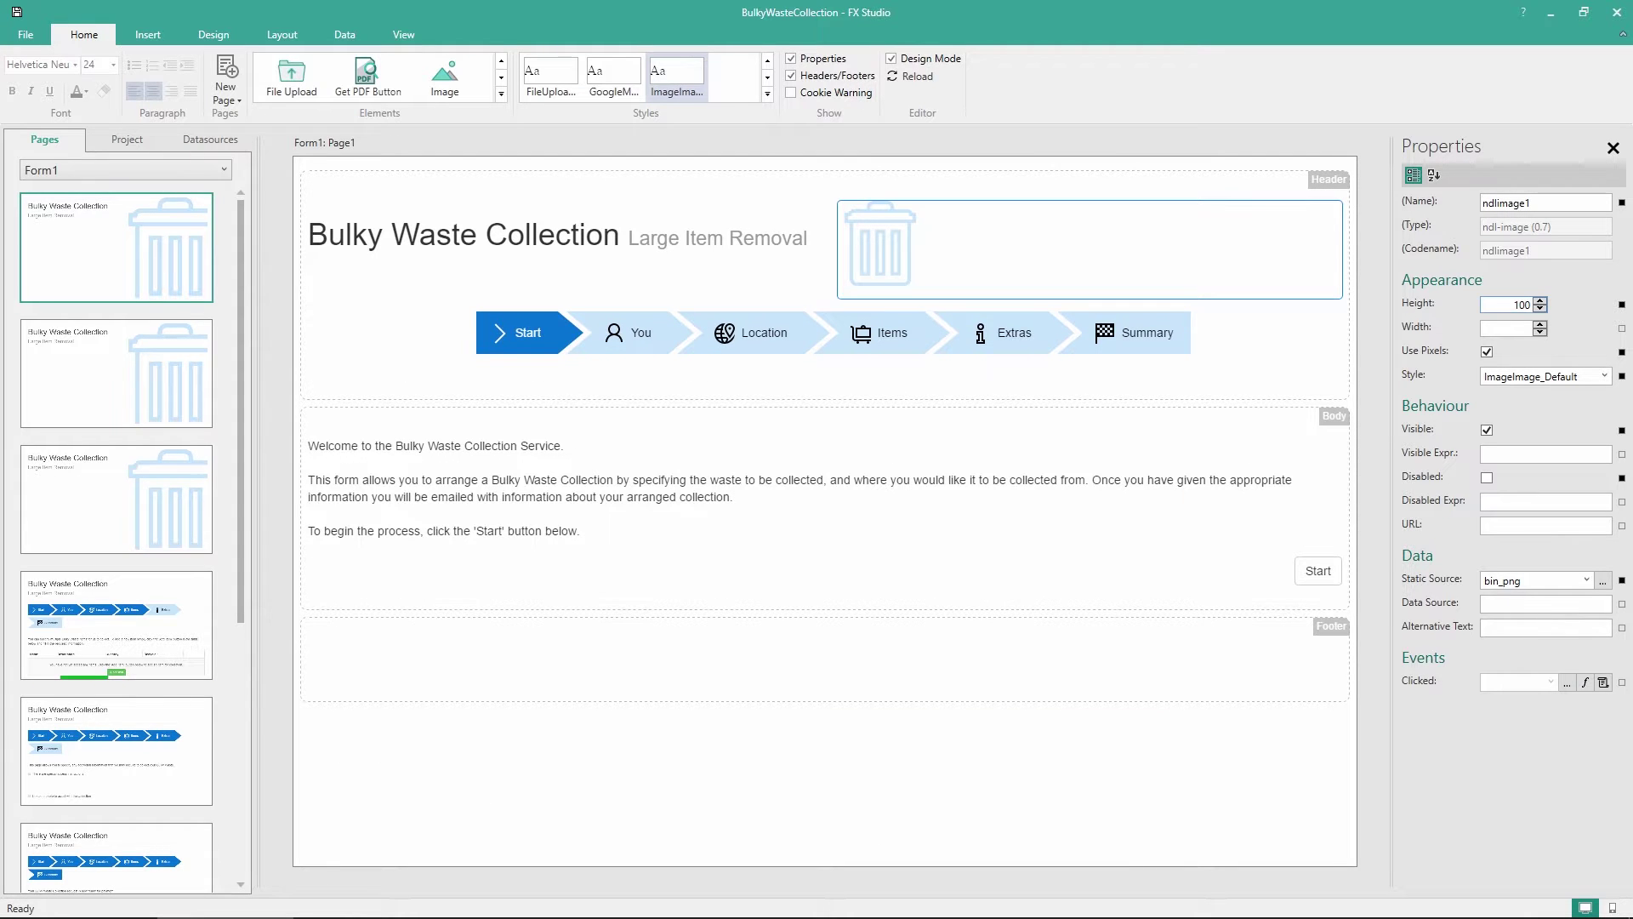
key("BackSpace")
key("BackSpace")
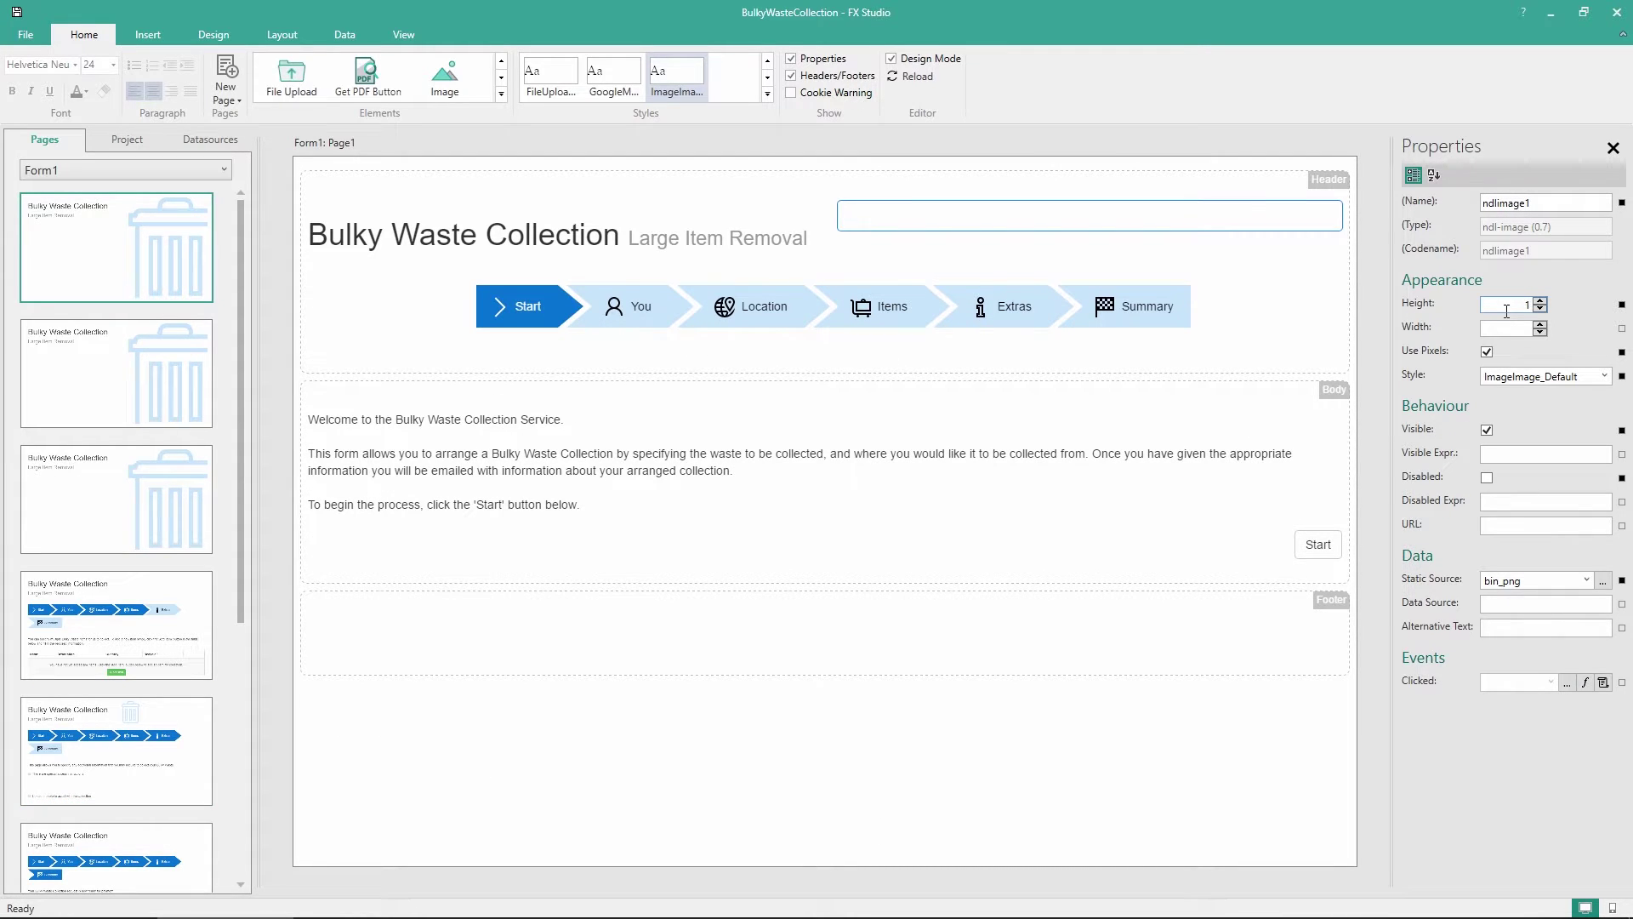
type("50")
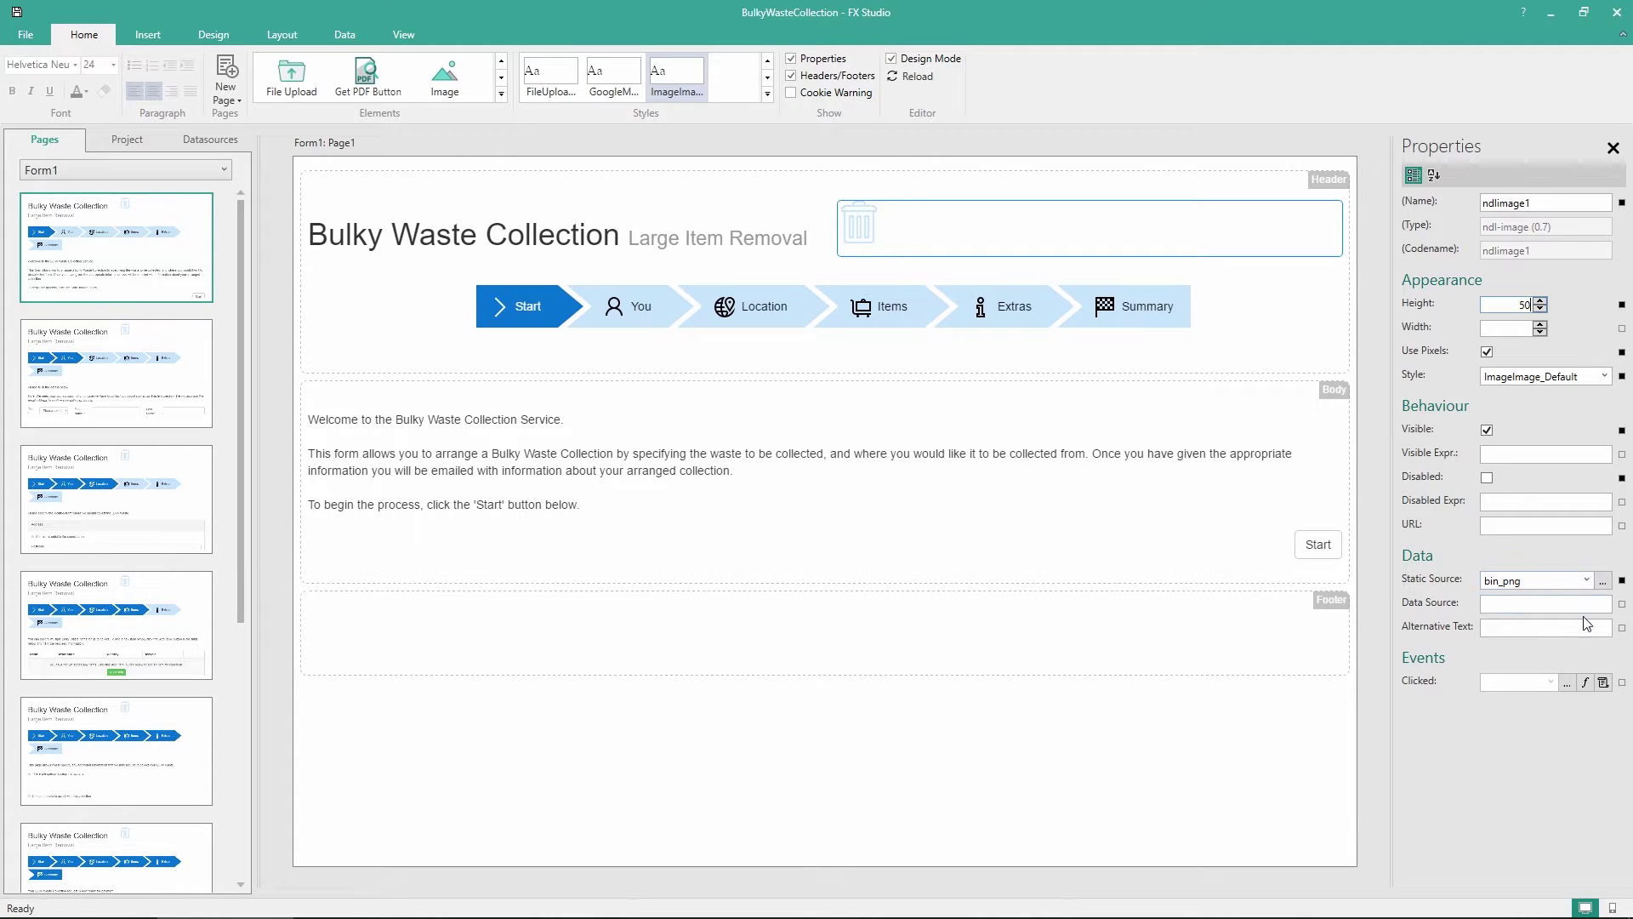
Give the bin image the RightJustified style and narrow its box beside the title
left_click(1604, 376)
scroll(1524, 442, "up", 8)
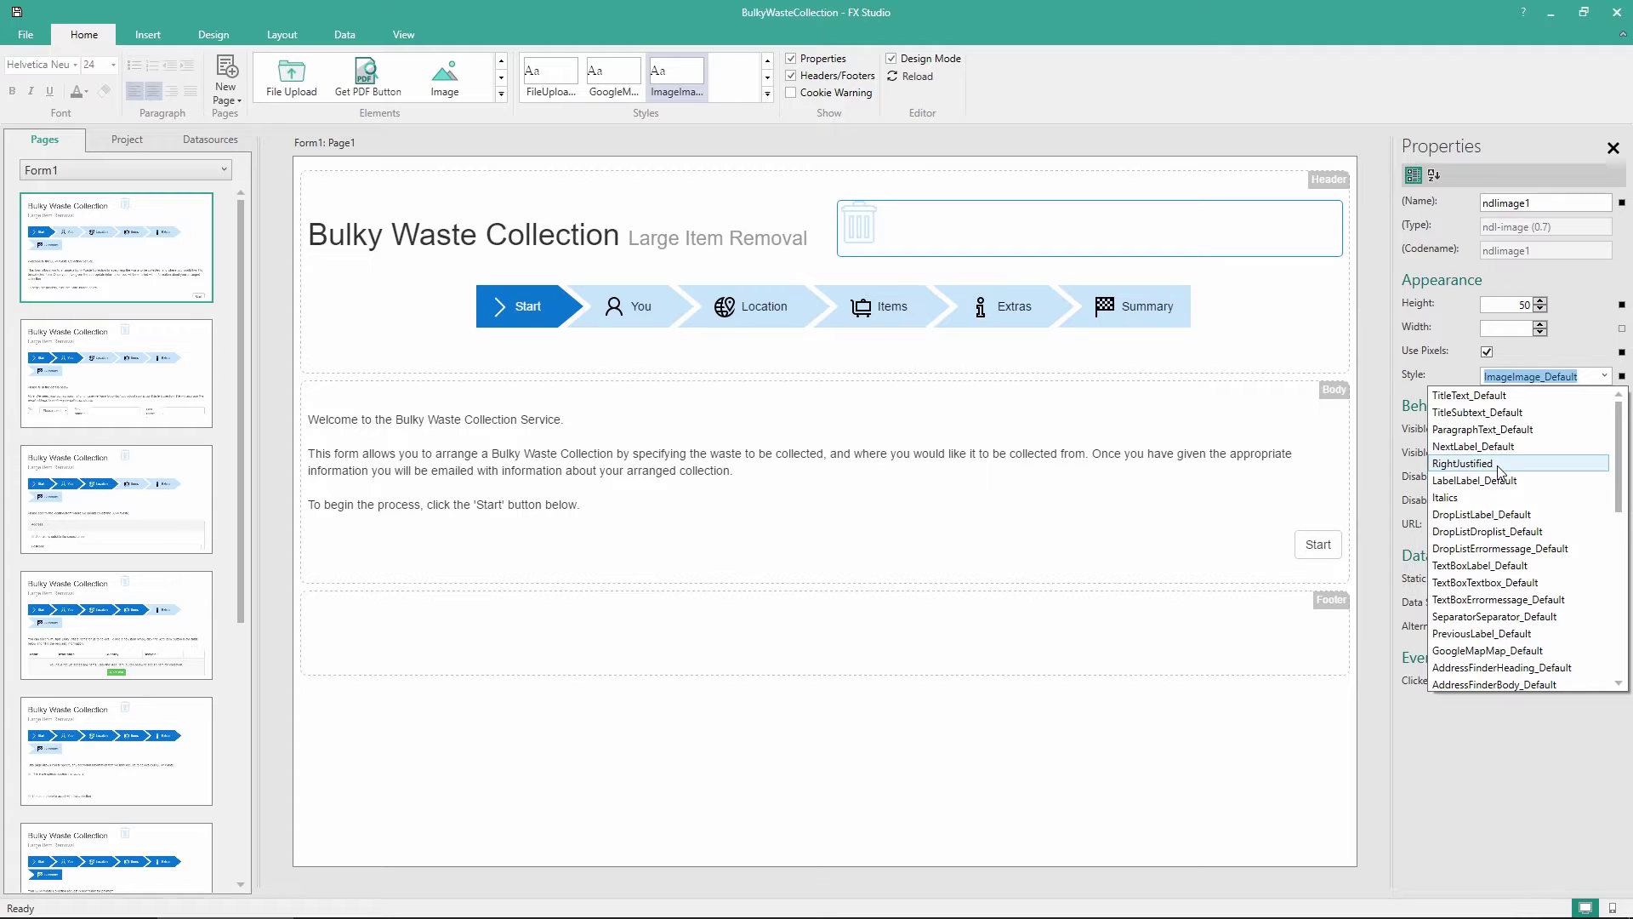
left_click(1497, 463)
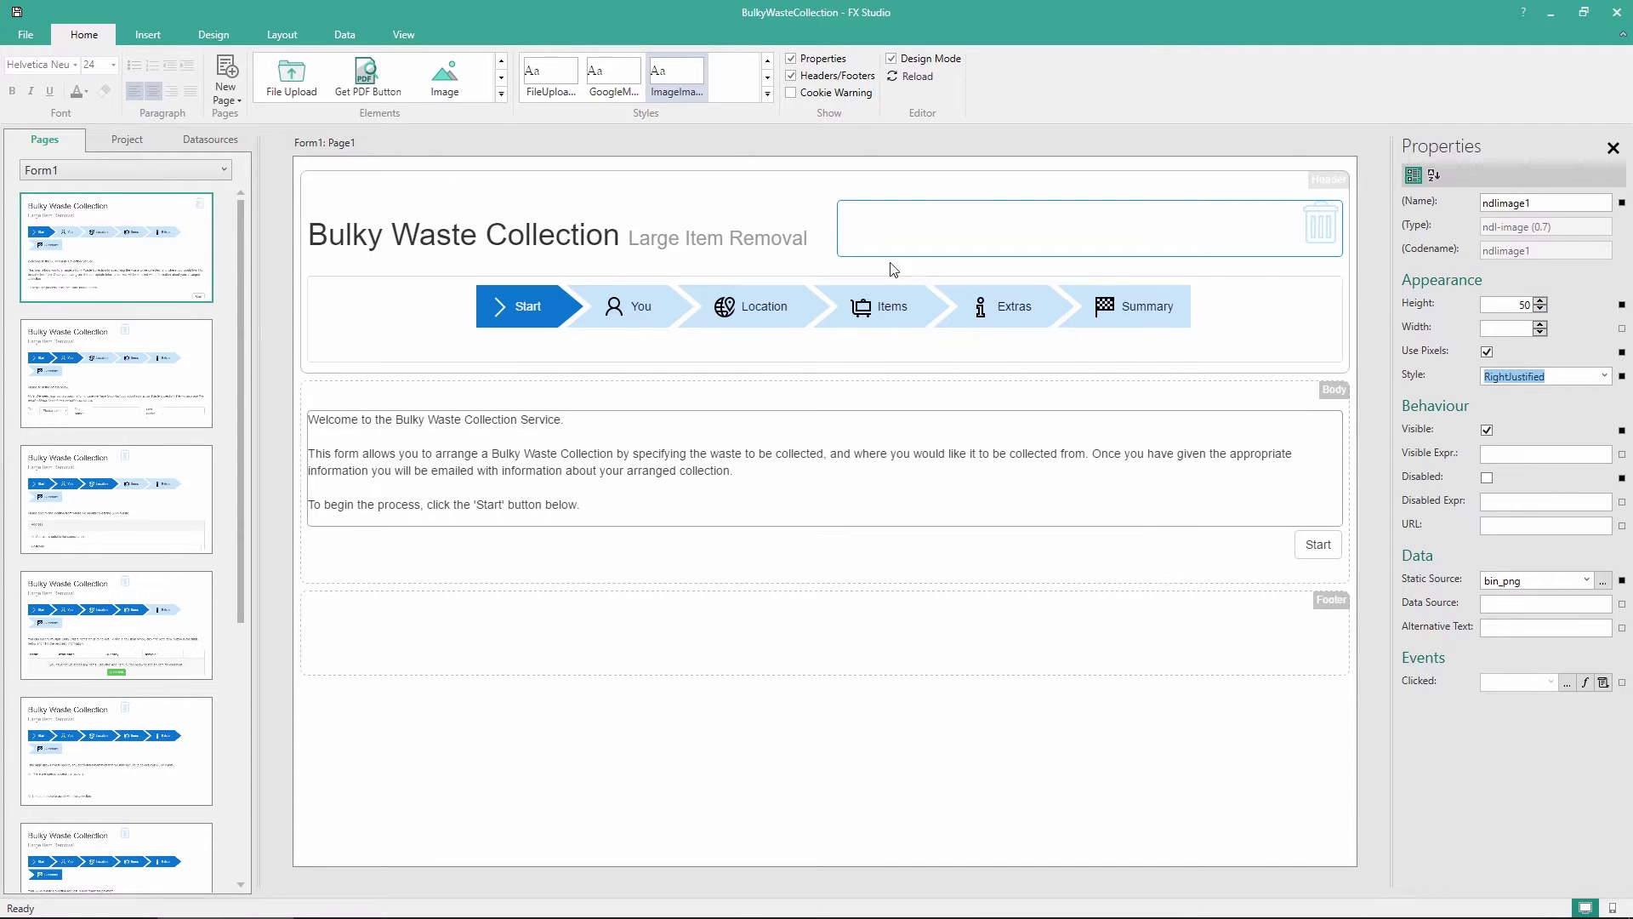
left_click_drag(827, 230, 1199, 231)
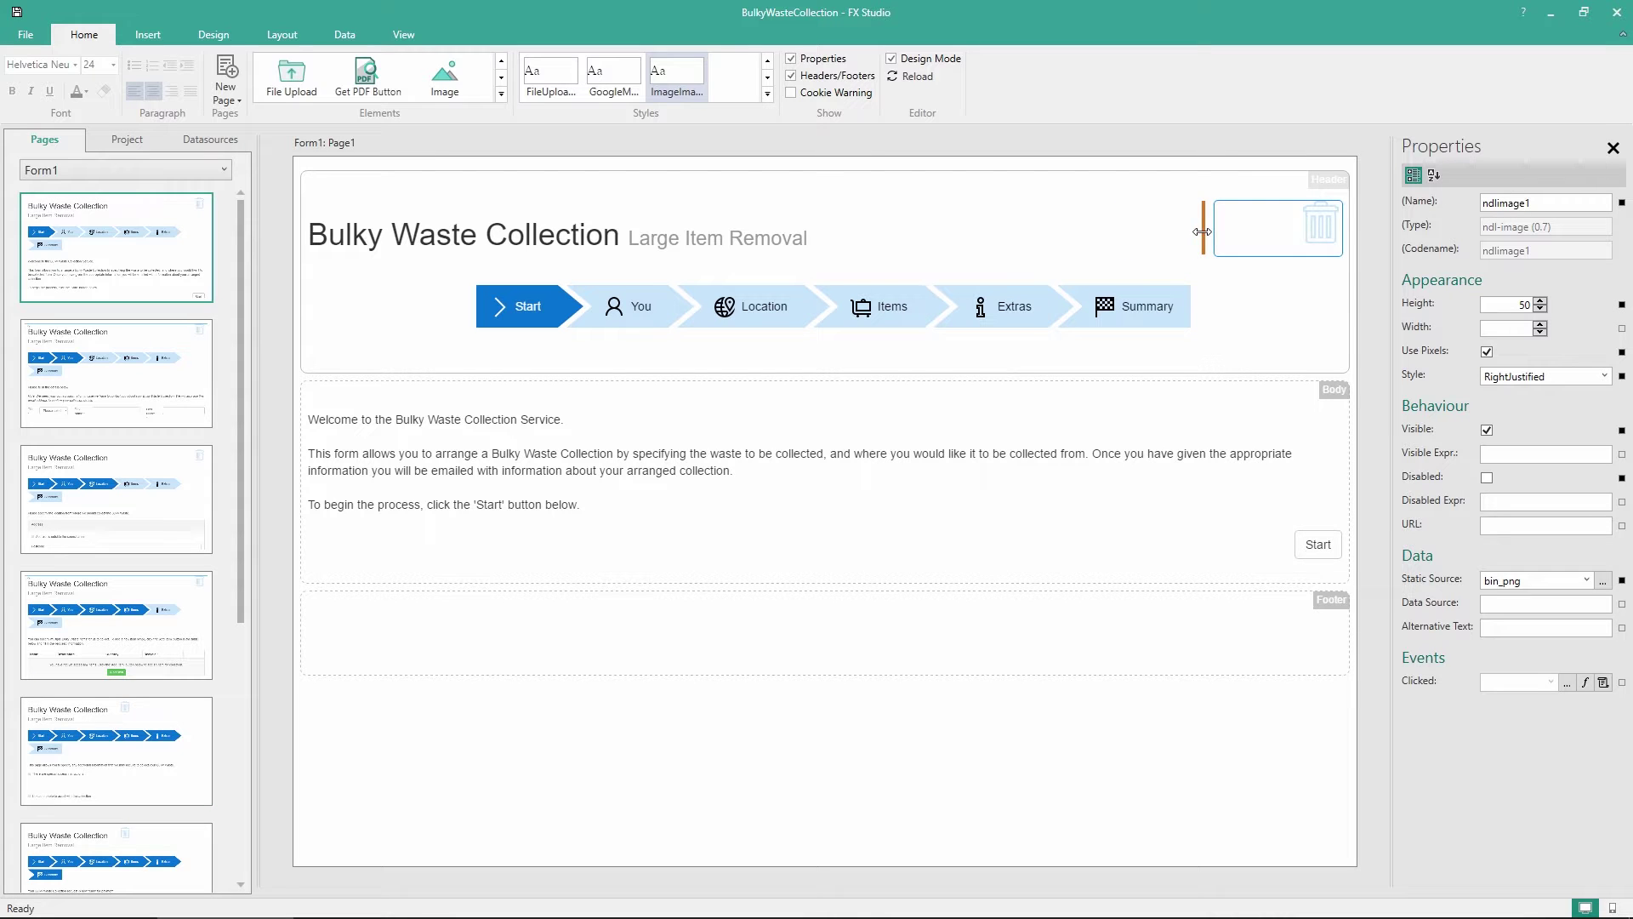
left_click(895, 209)
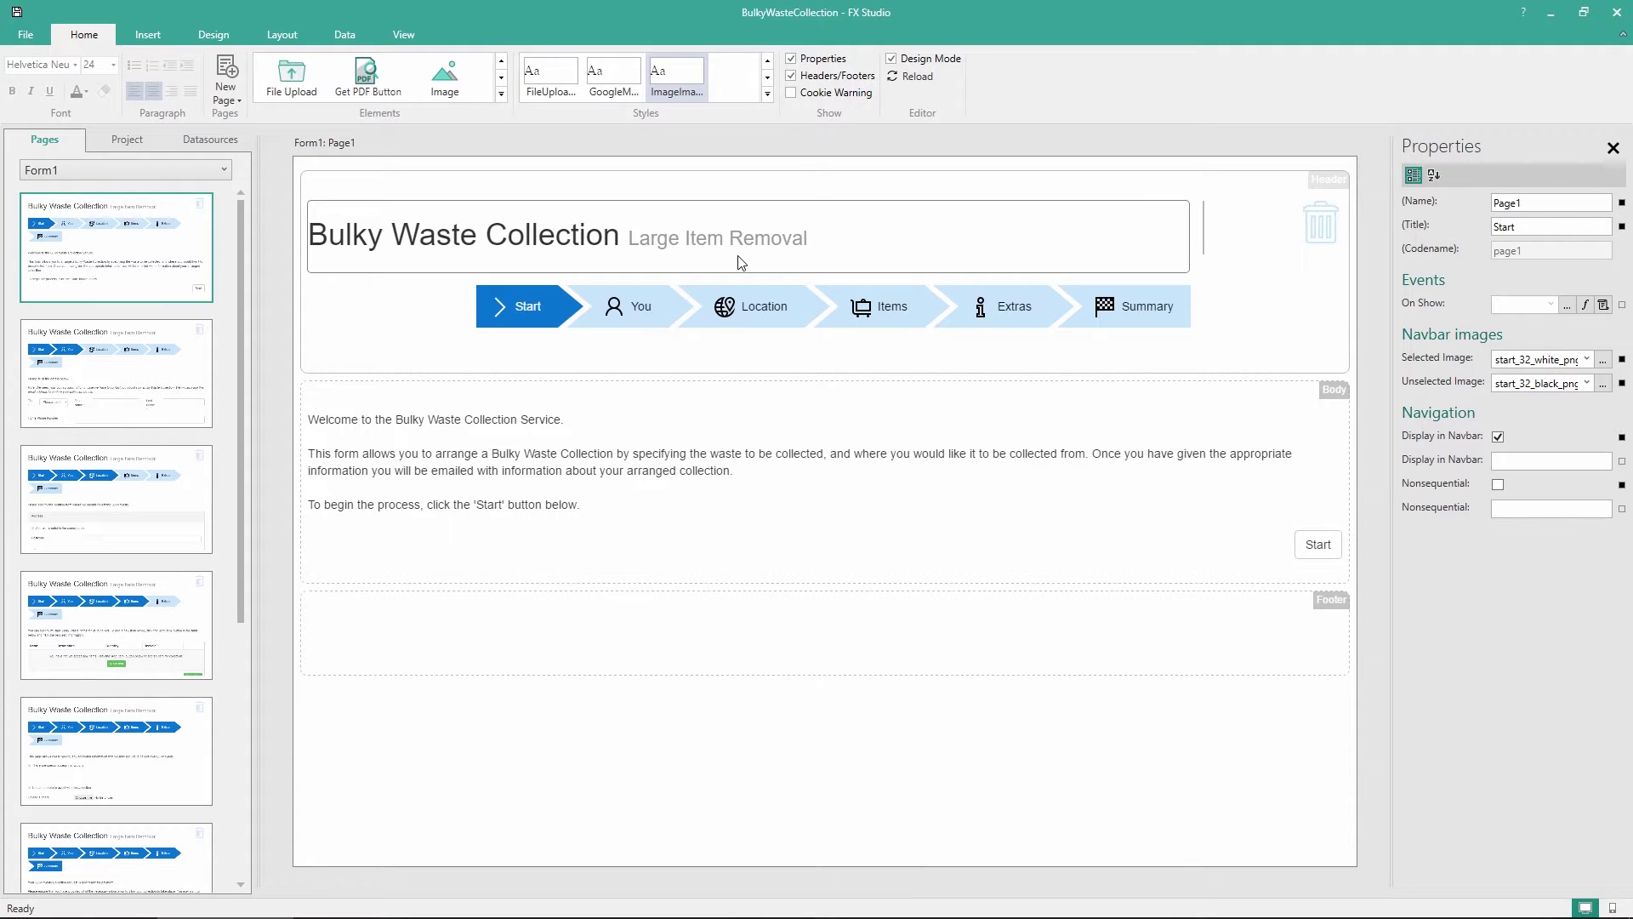
Generate the BulkyWasteCollection datasource from the form via New Datasource from Form
left_click(212, 142)
right_click(141, 244)
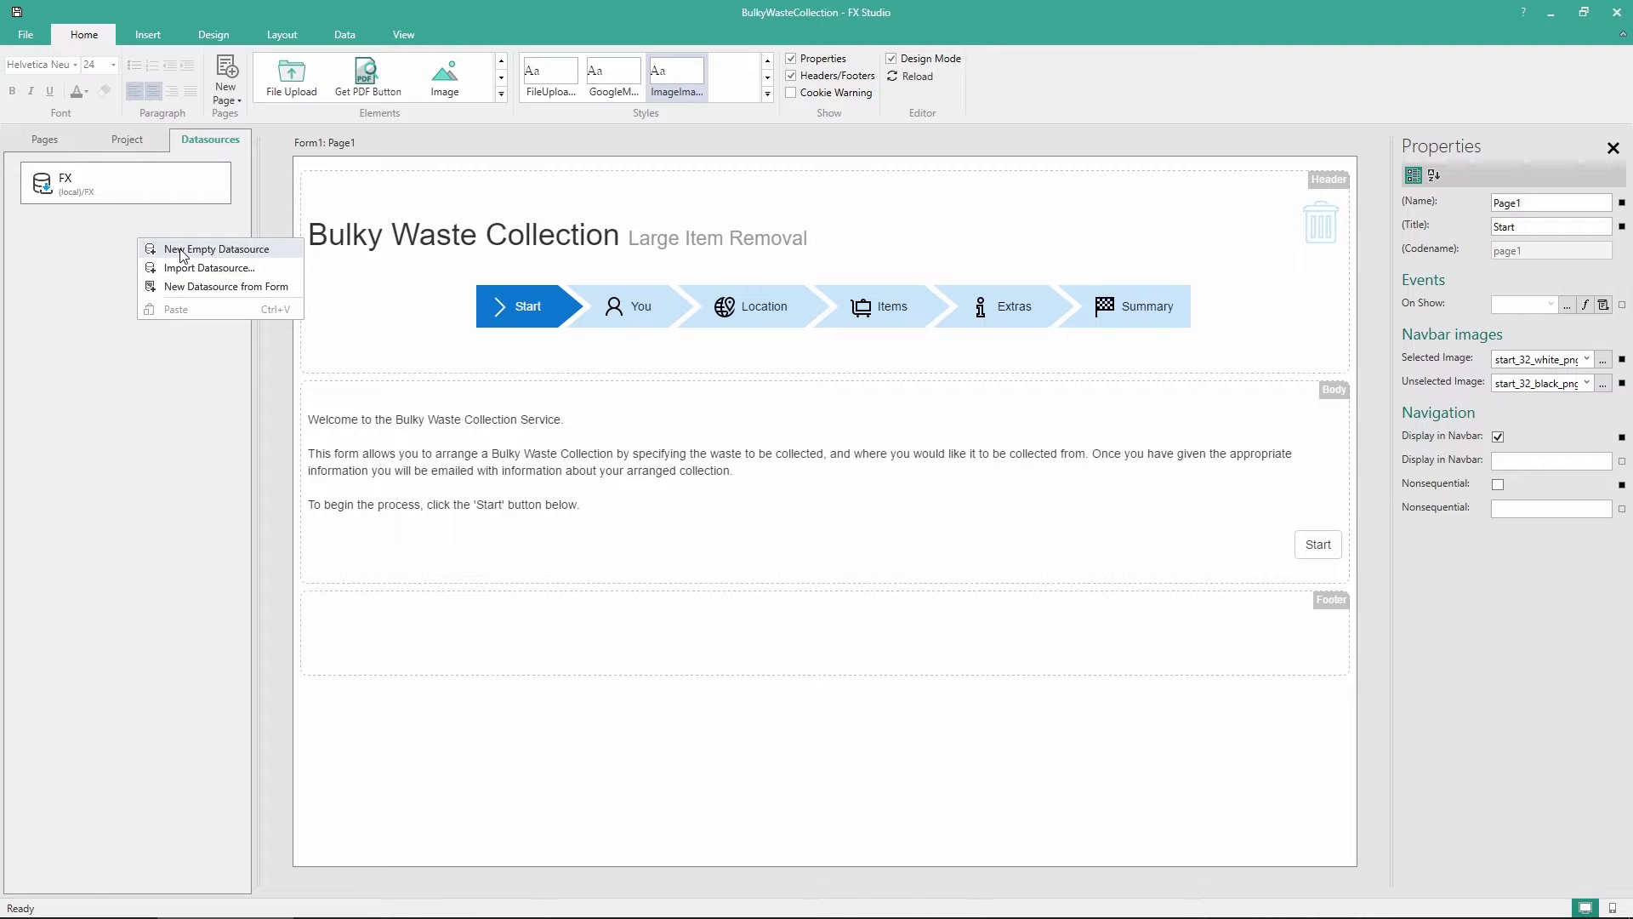
left_click(175, 290)
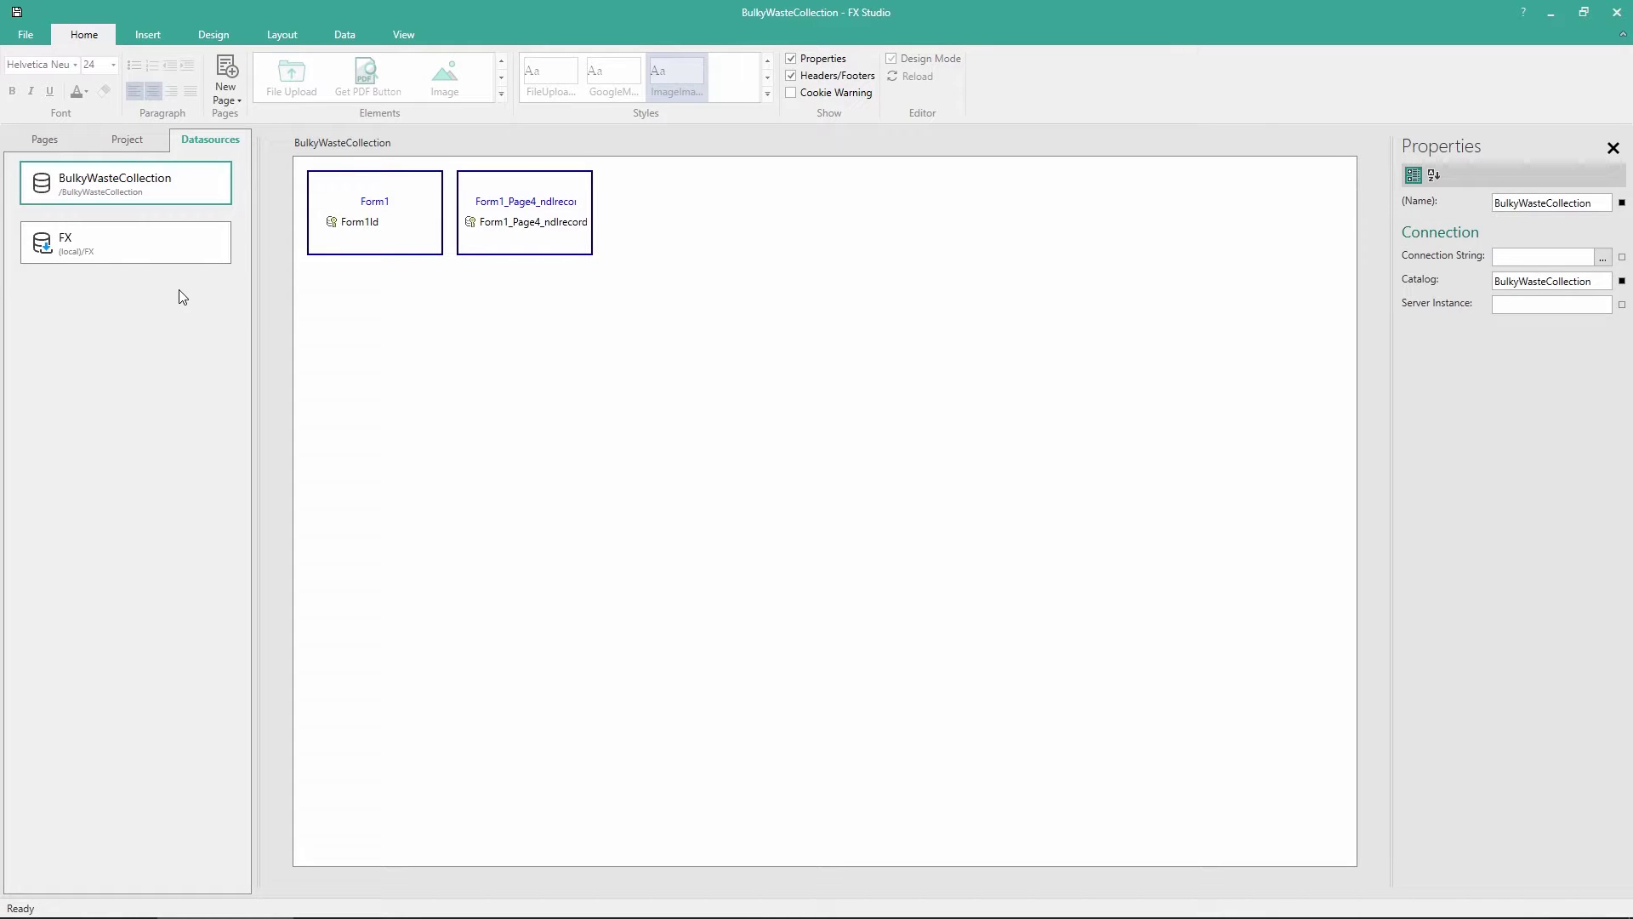
left_click(365, 240)
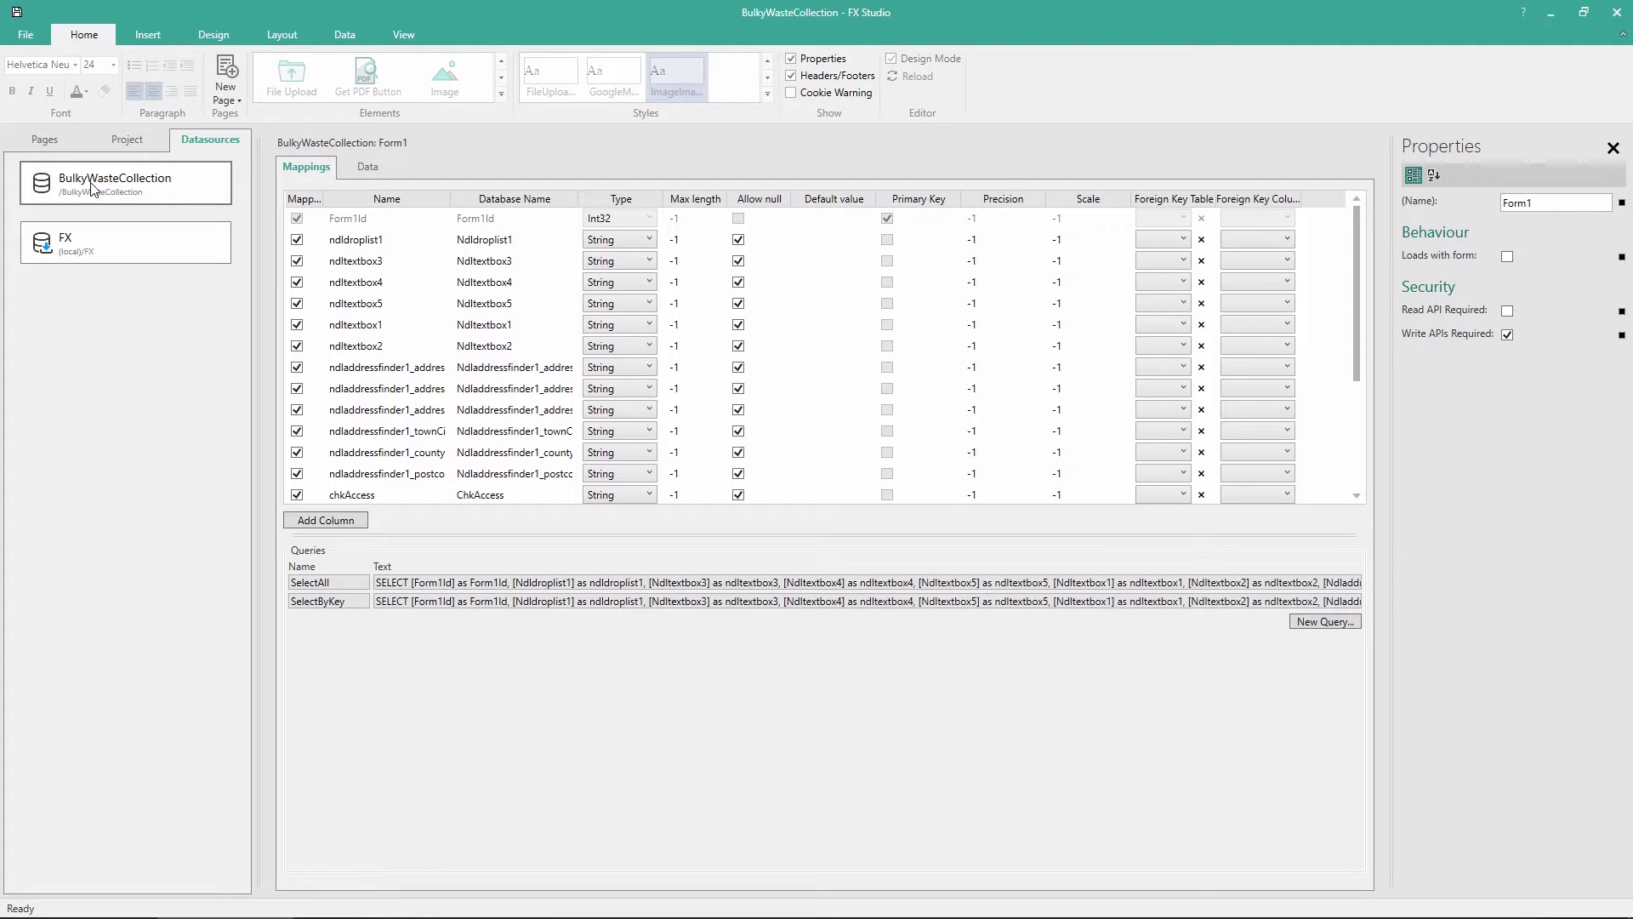
left_click(479, 239)
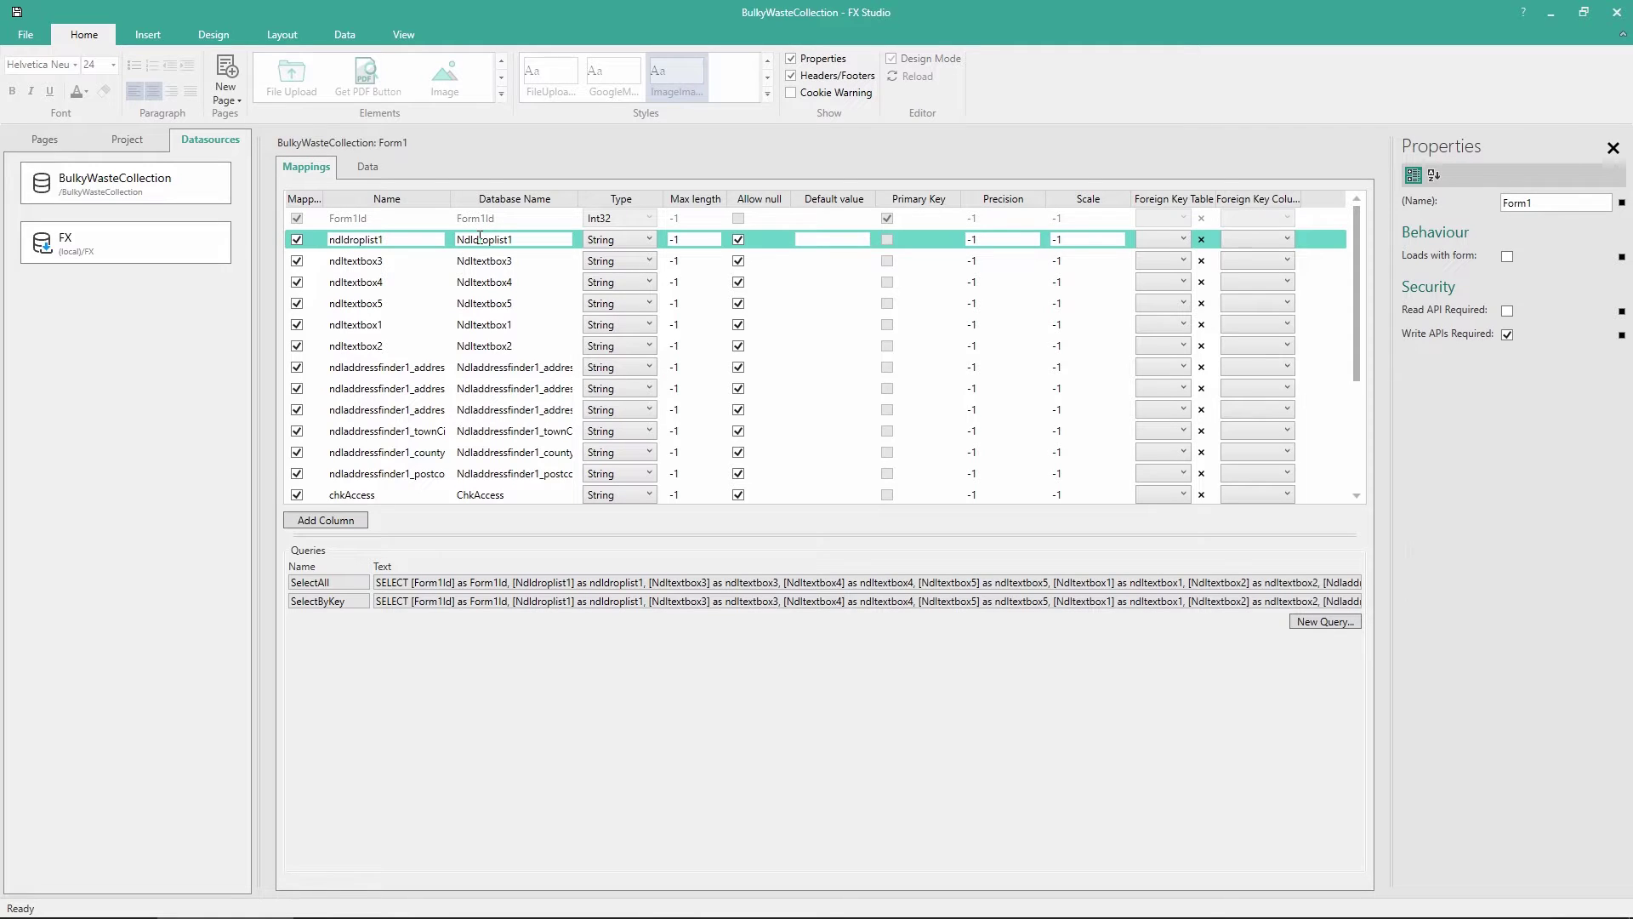
left_click(478, 263)
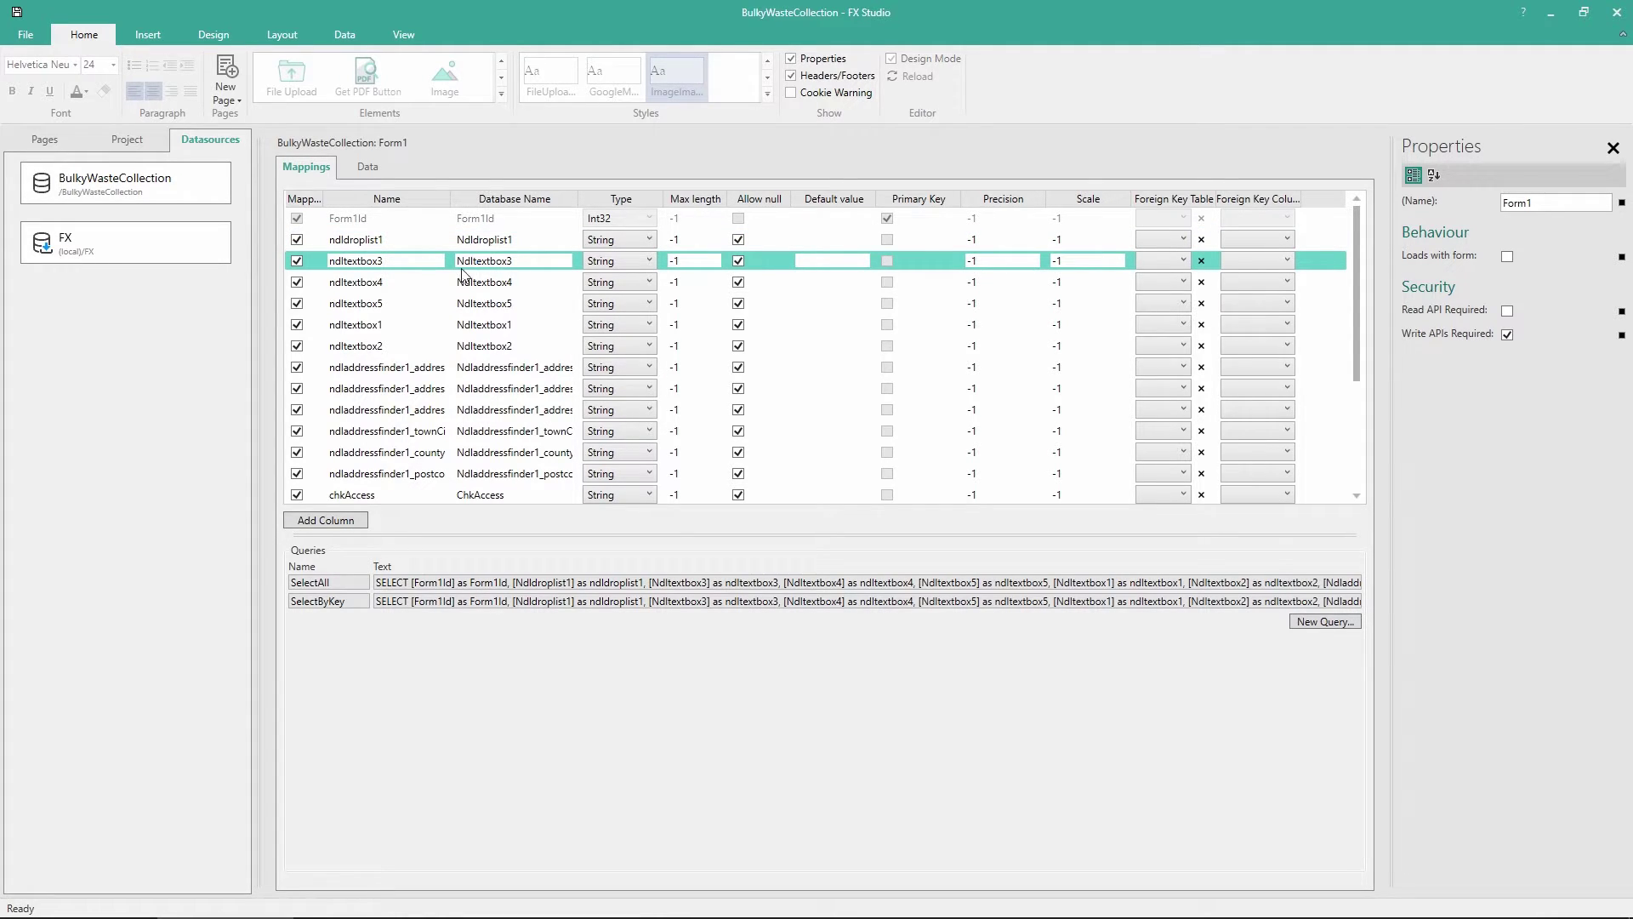
left_click(356, 282)
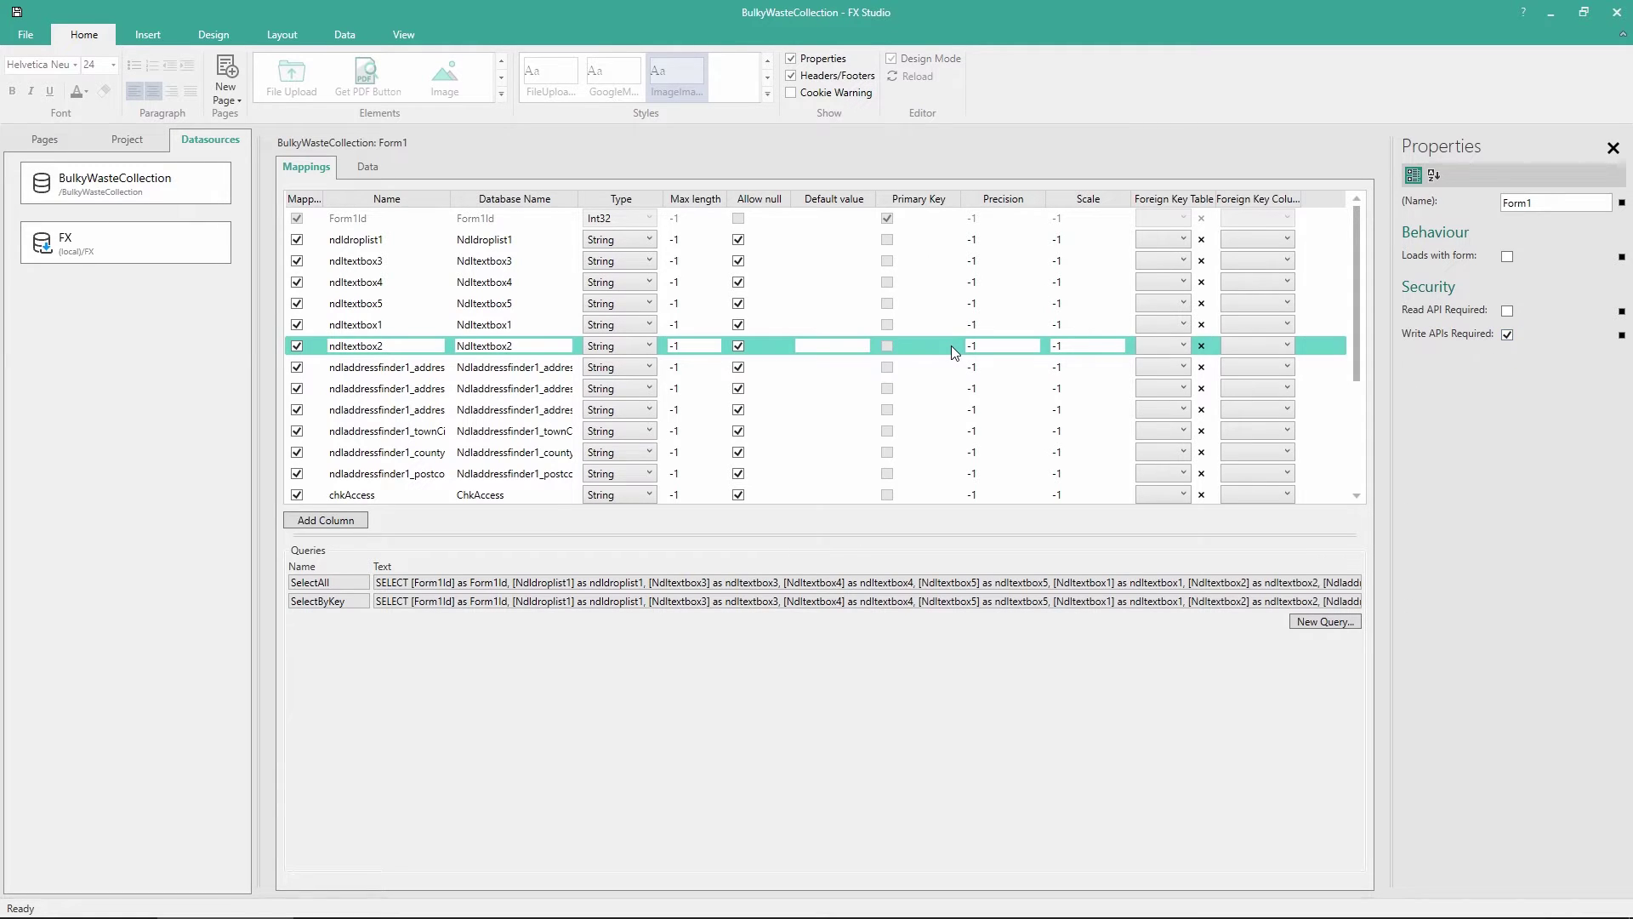
scroll(951, 346, "down", 2)
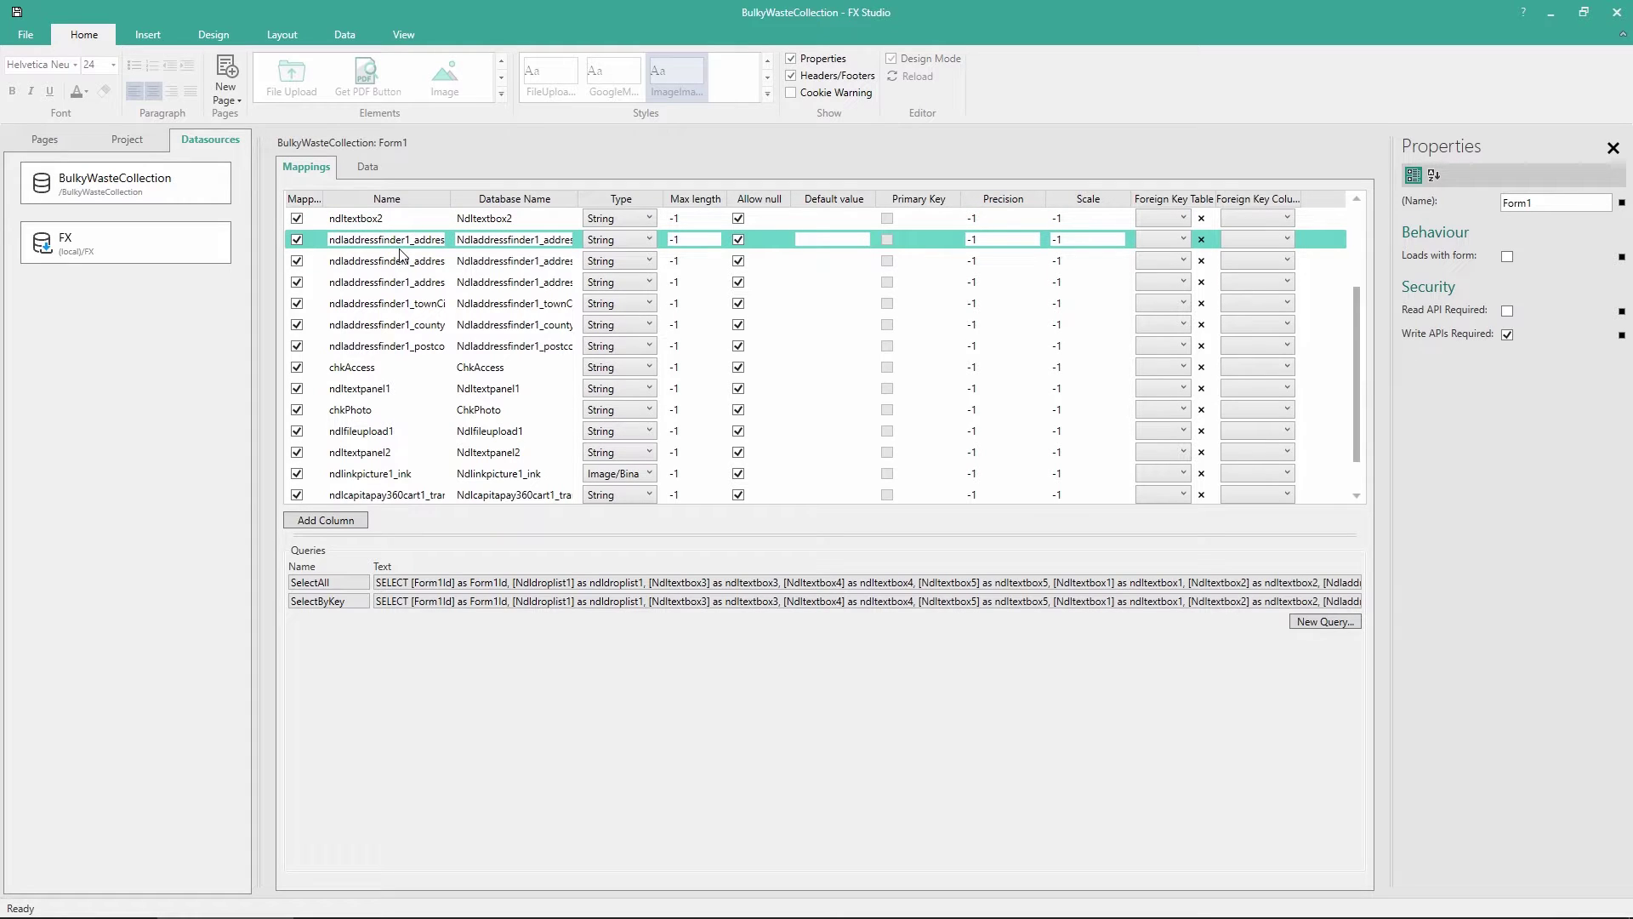
left_click(195, 203)
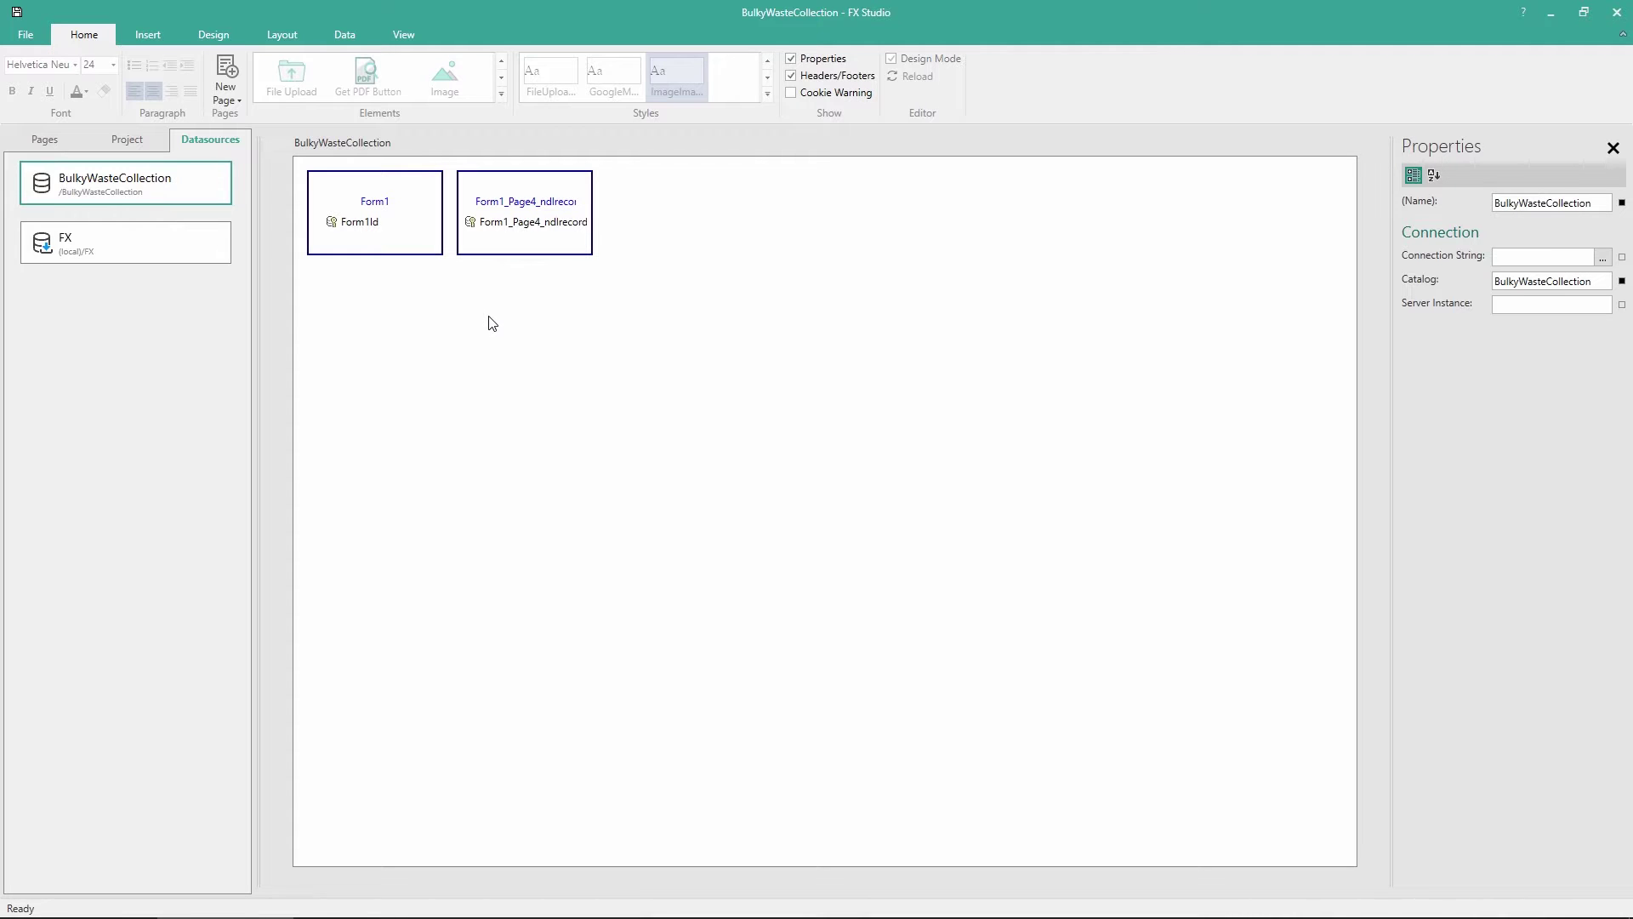
Review the Form1_Page4_ndlrecordset1 mappings: name, description, quantity, recycle, and the Form1Id foreign key
left_click(543, 242)
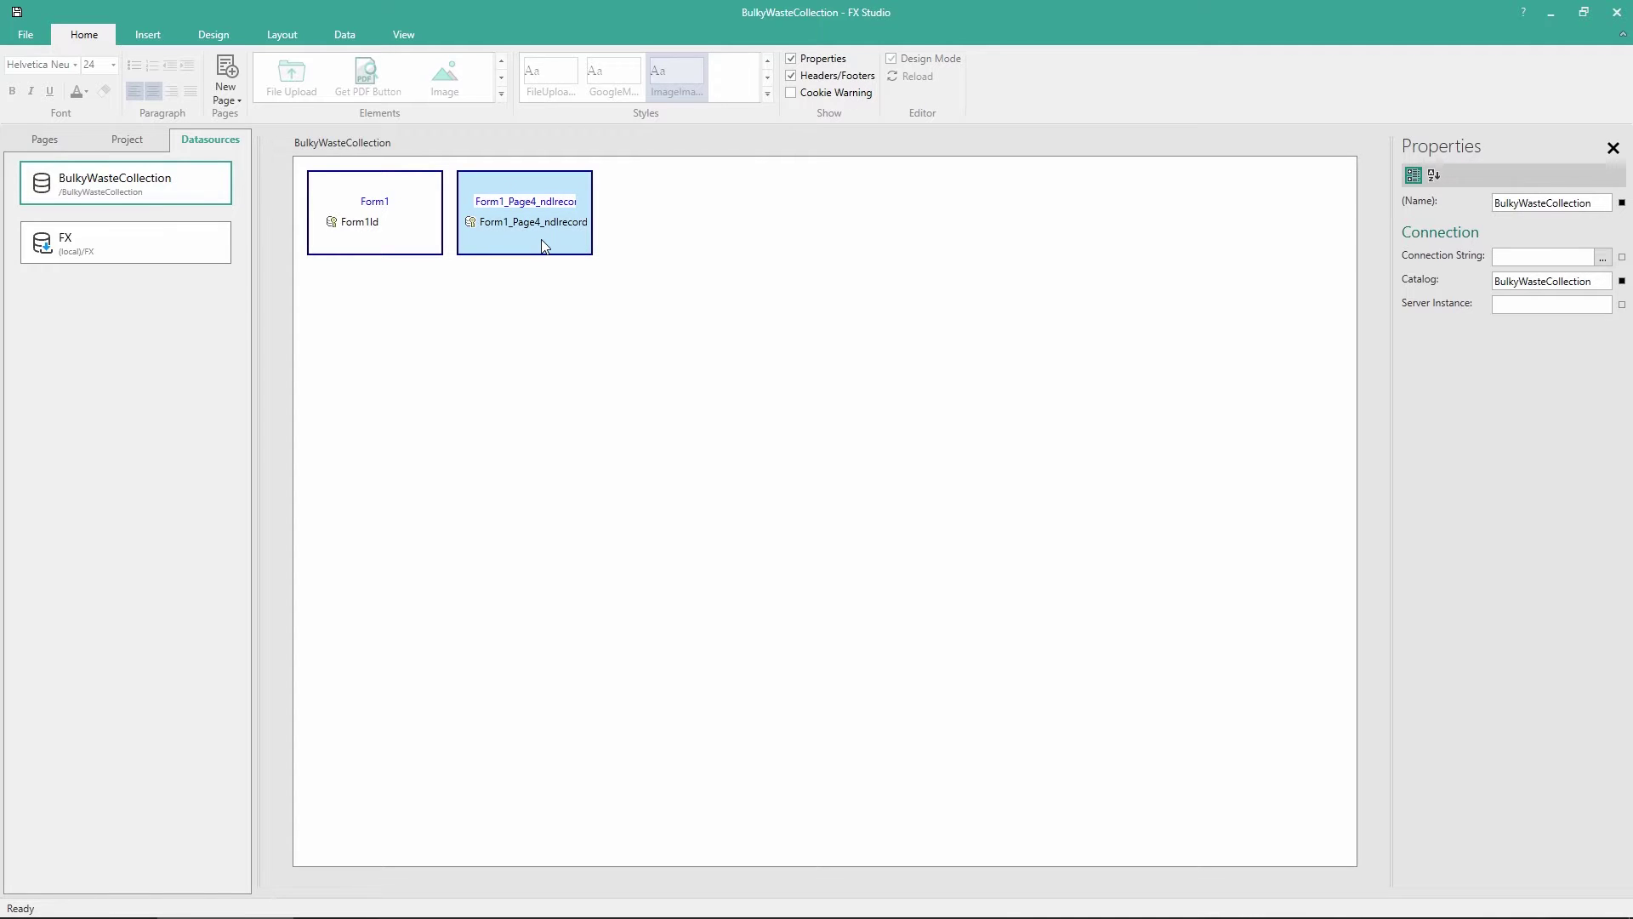
double_click(541, 240)
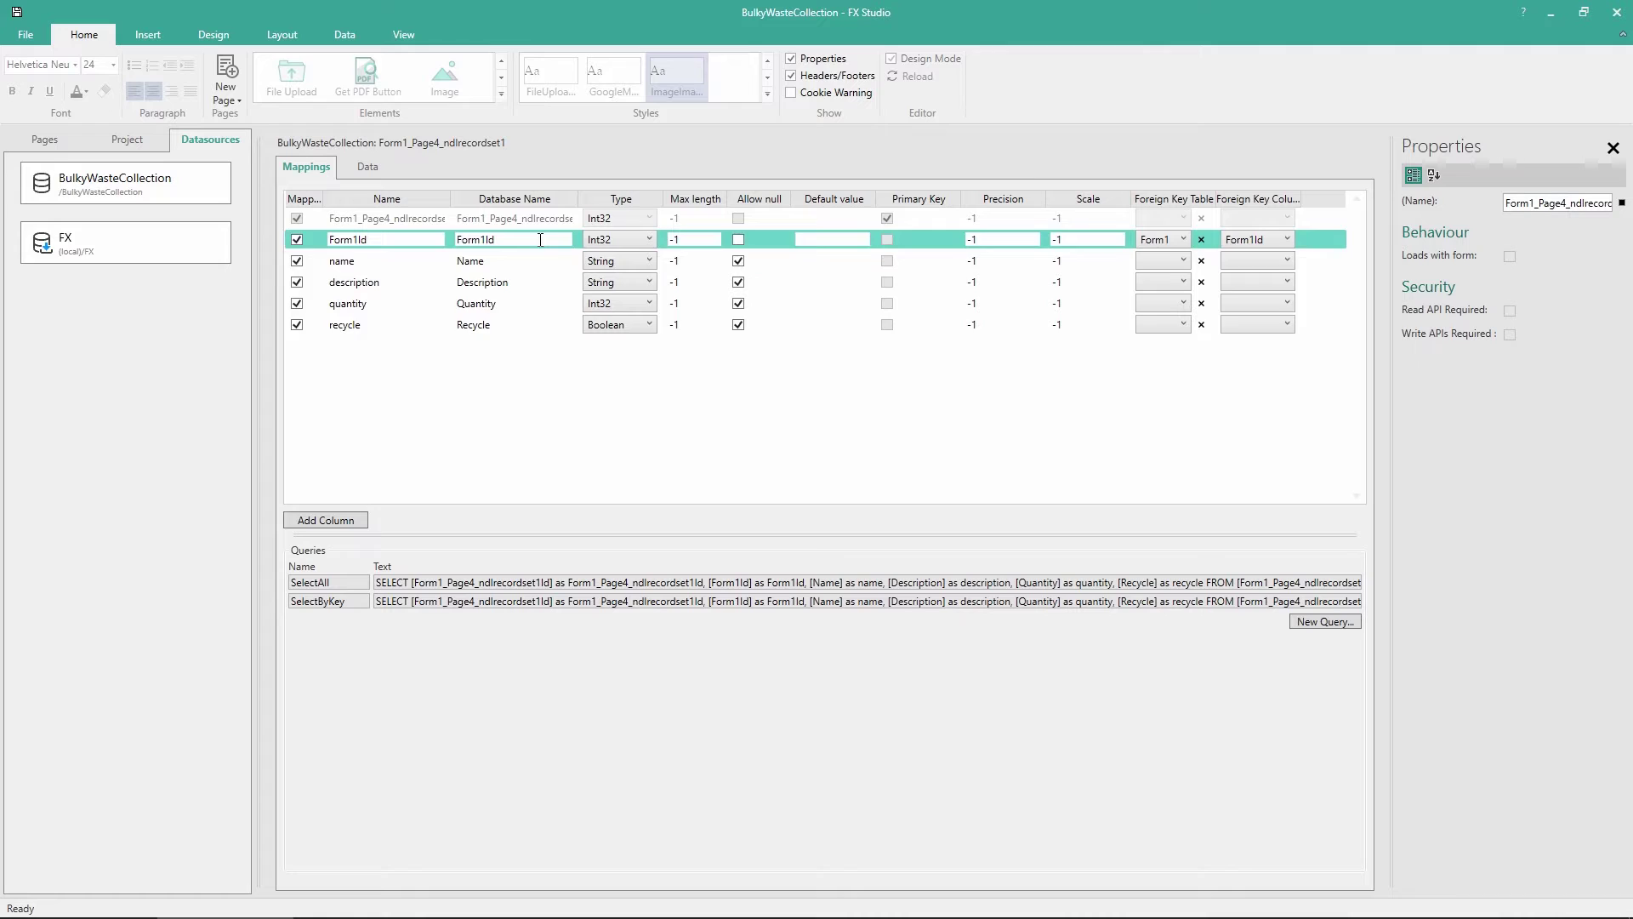
left_click(1178, 260)
left_click(368, 281)
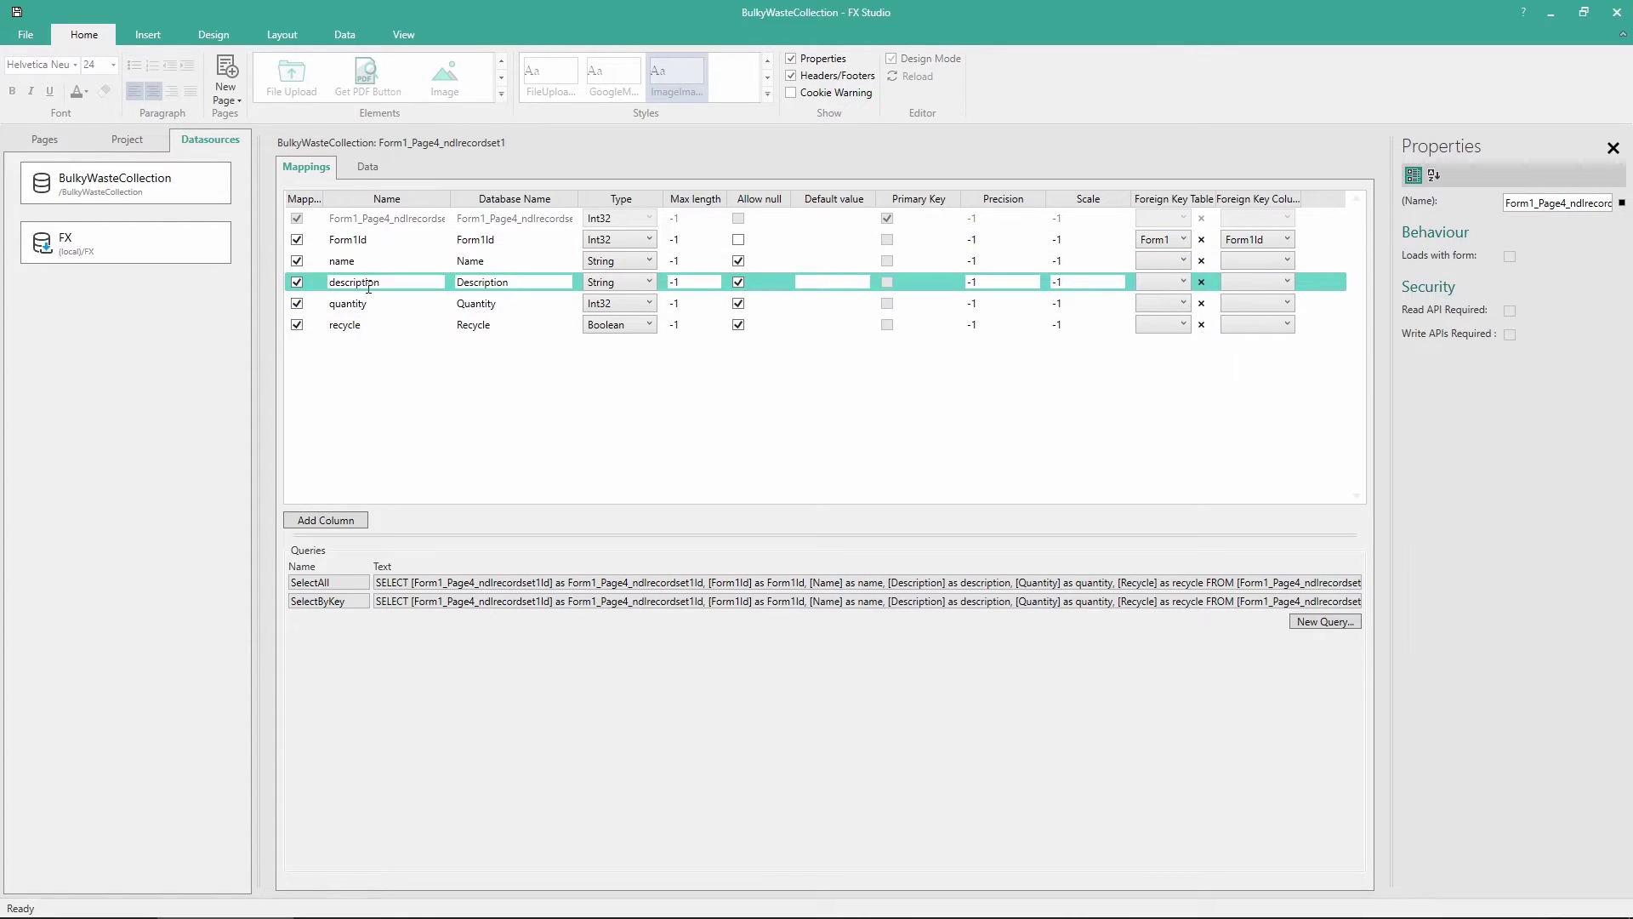
left_click(370, 303)
left_click(371, 327)
left_click(371, 304)
left_click(370, 282)
left_click(370, 261)
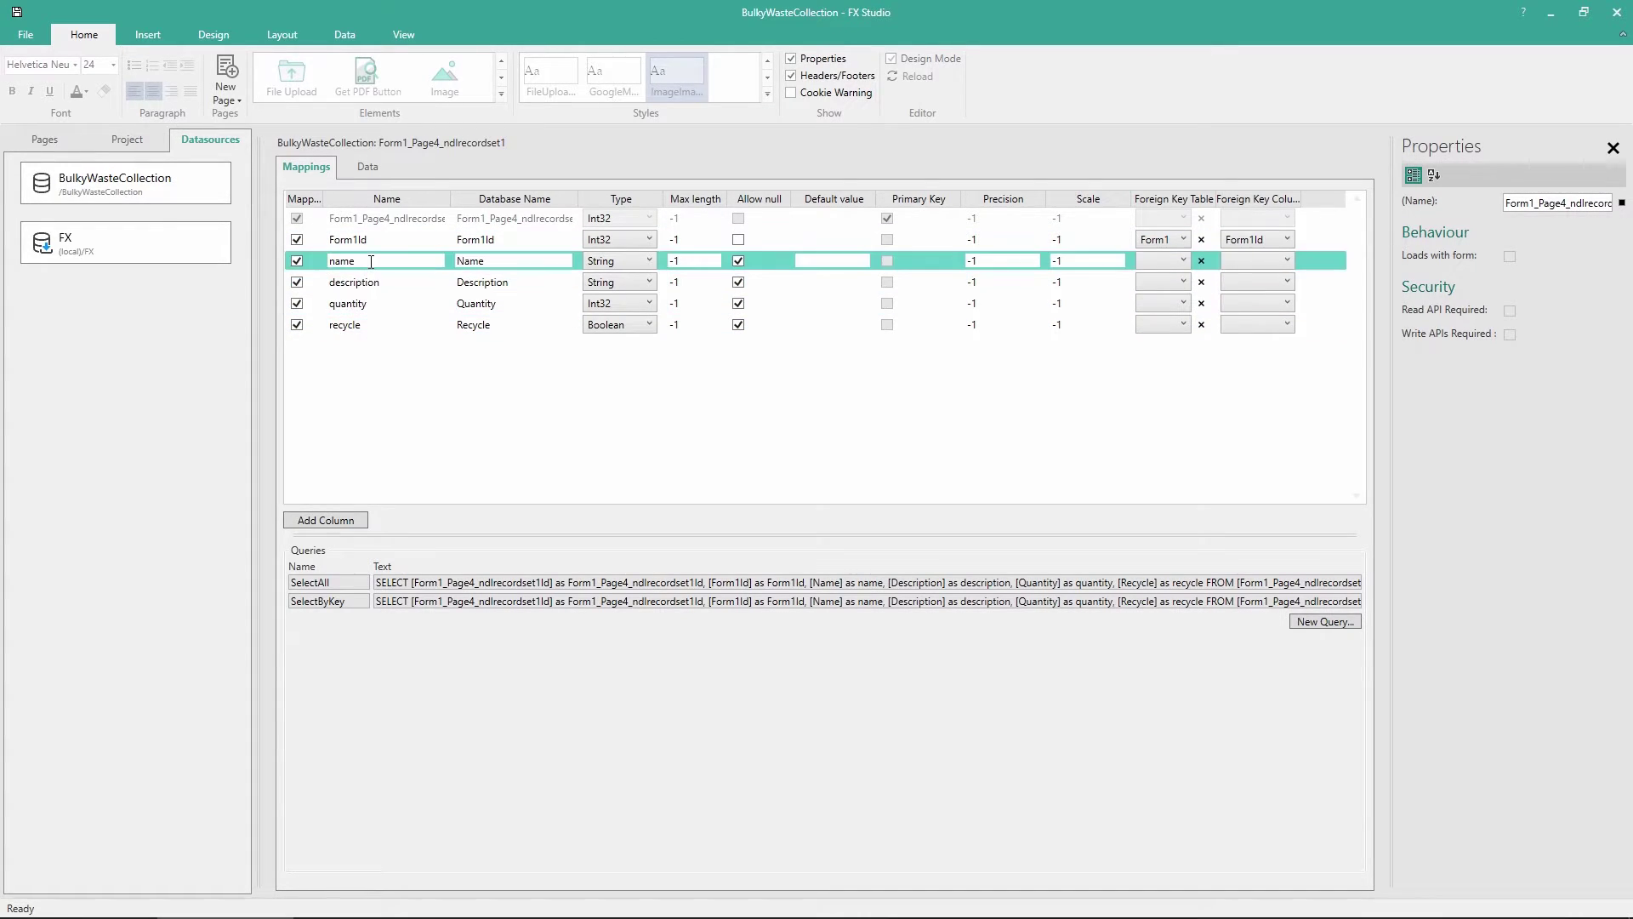
left_click(368, 241)
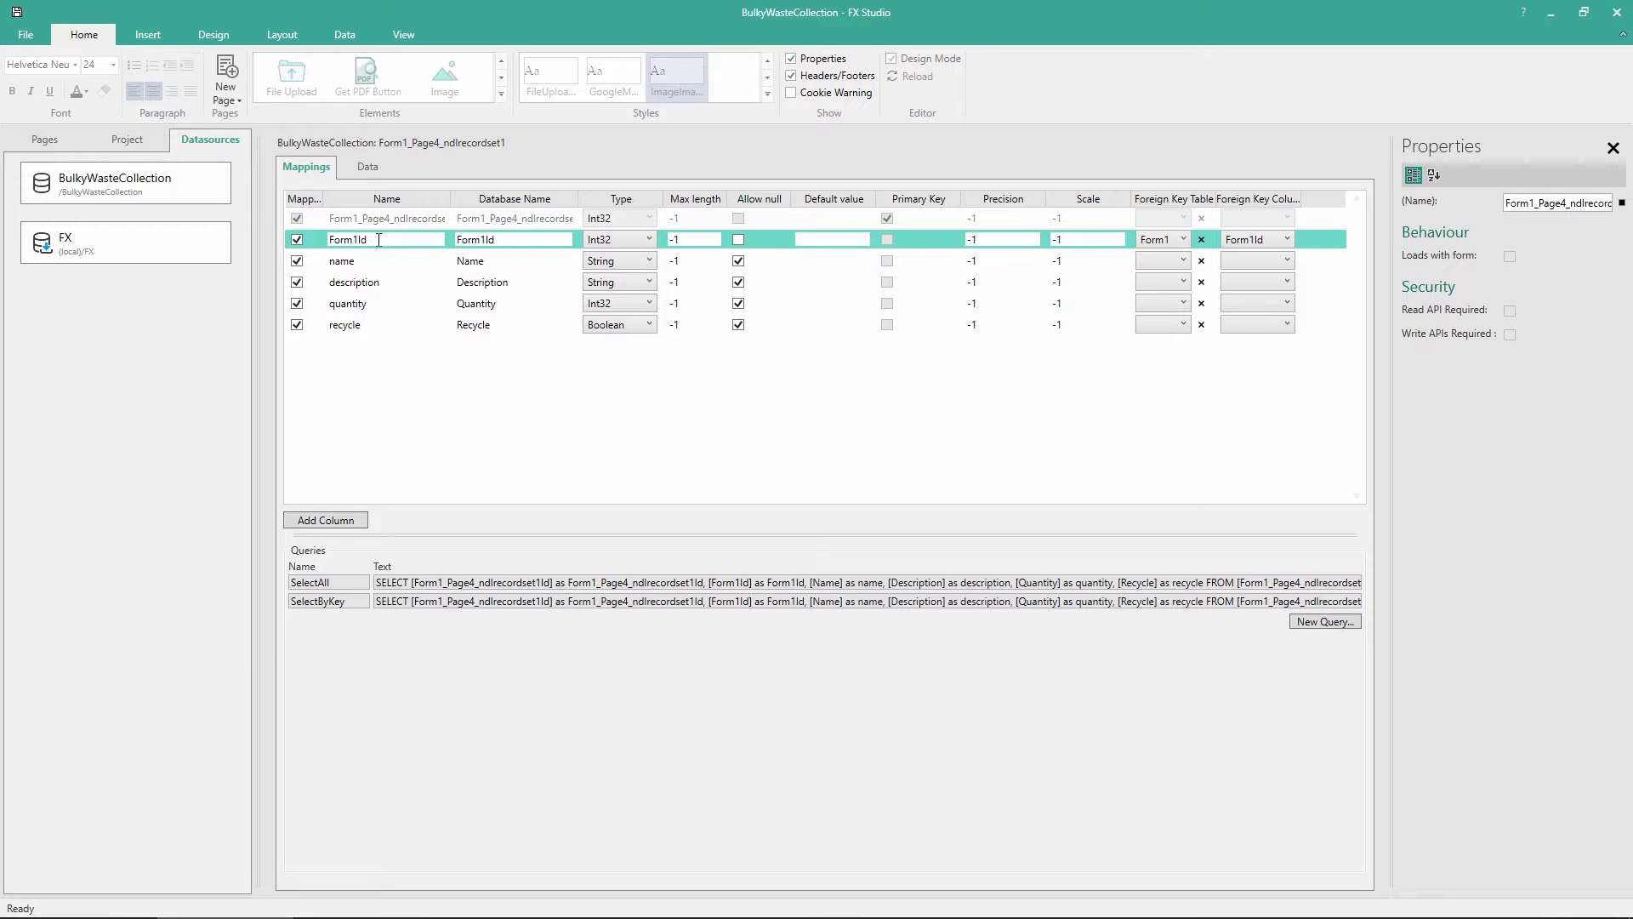
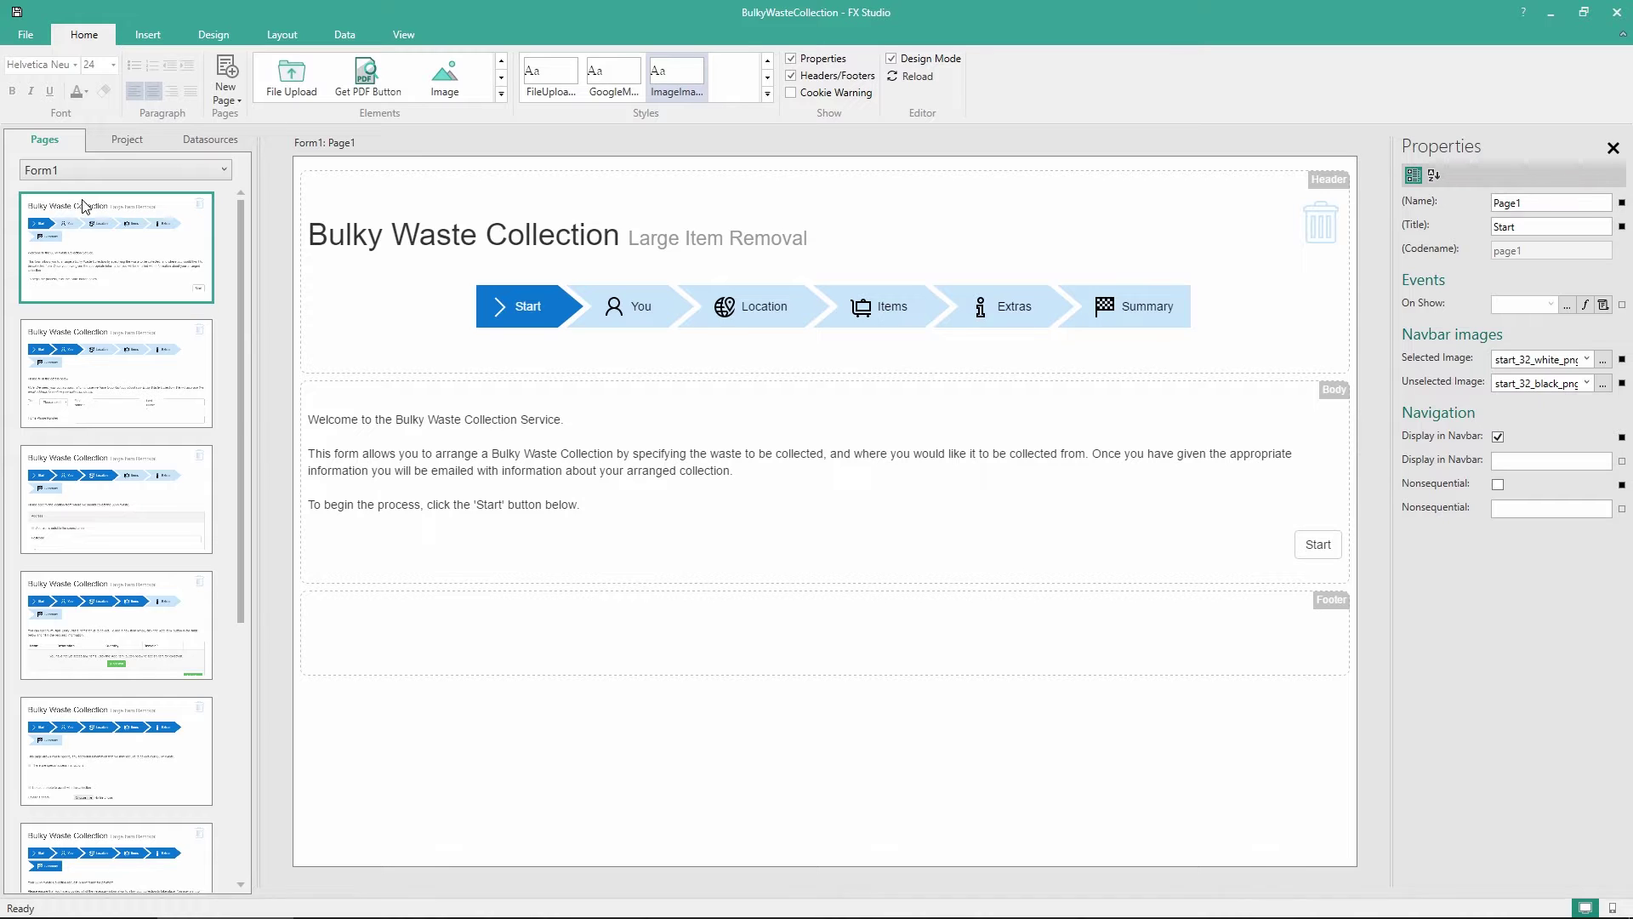
Generate a Word template for Form1 from the Forms folder, opening Form1.dotx in Word
left_click(125, 149)
left_click(39, 219)
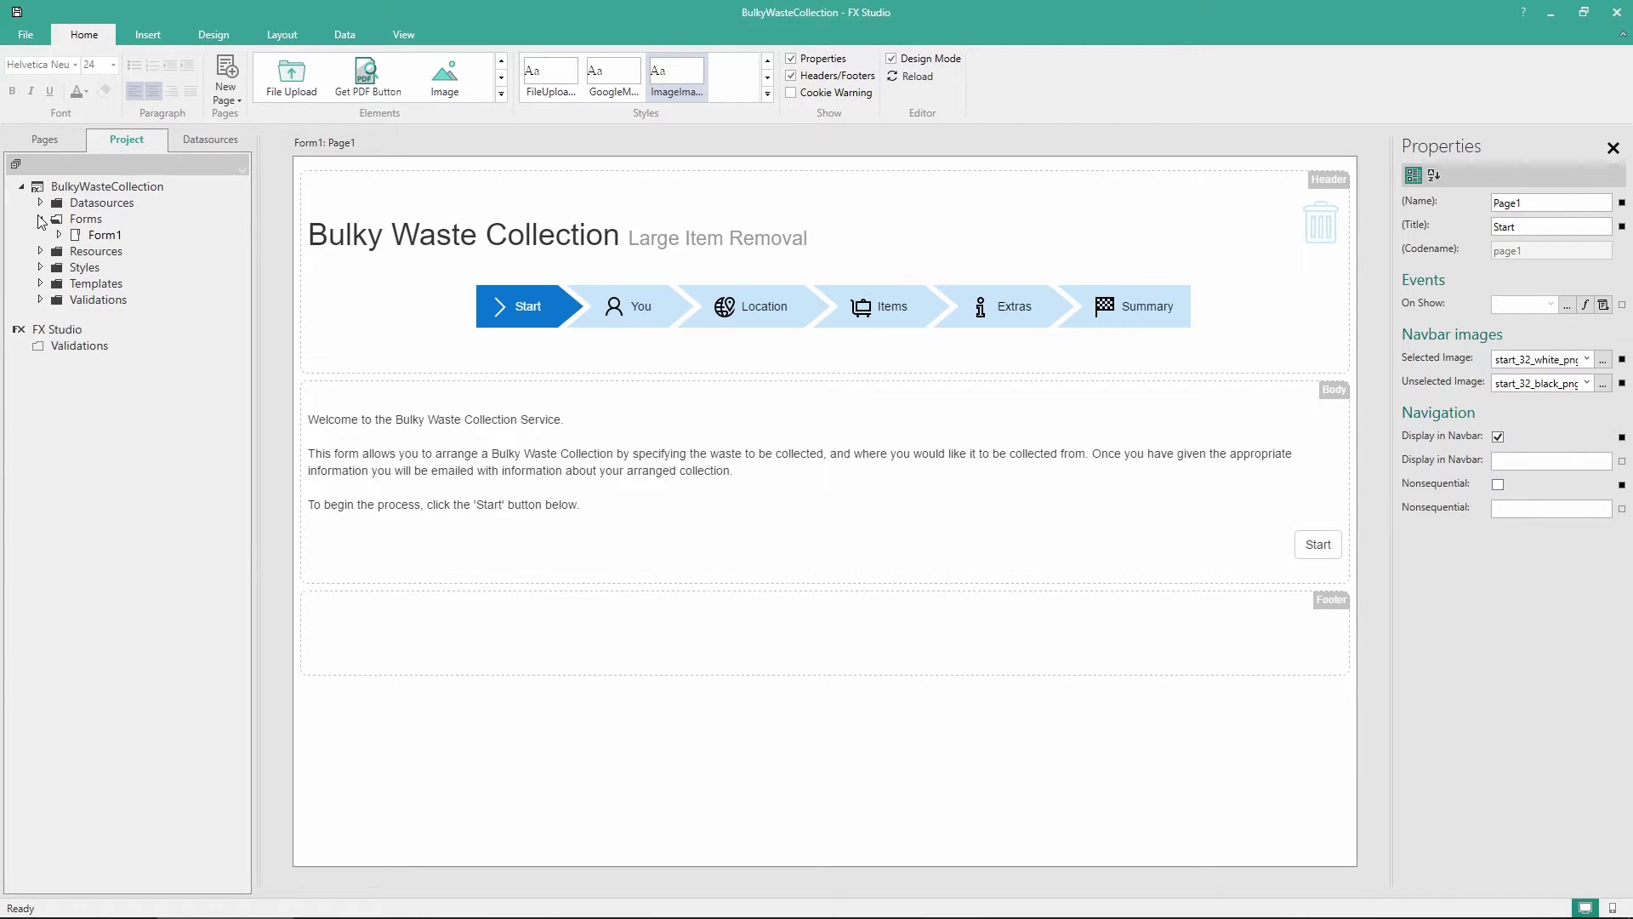
left_click(102, 237)
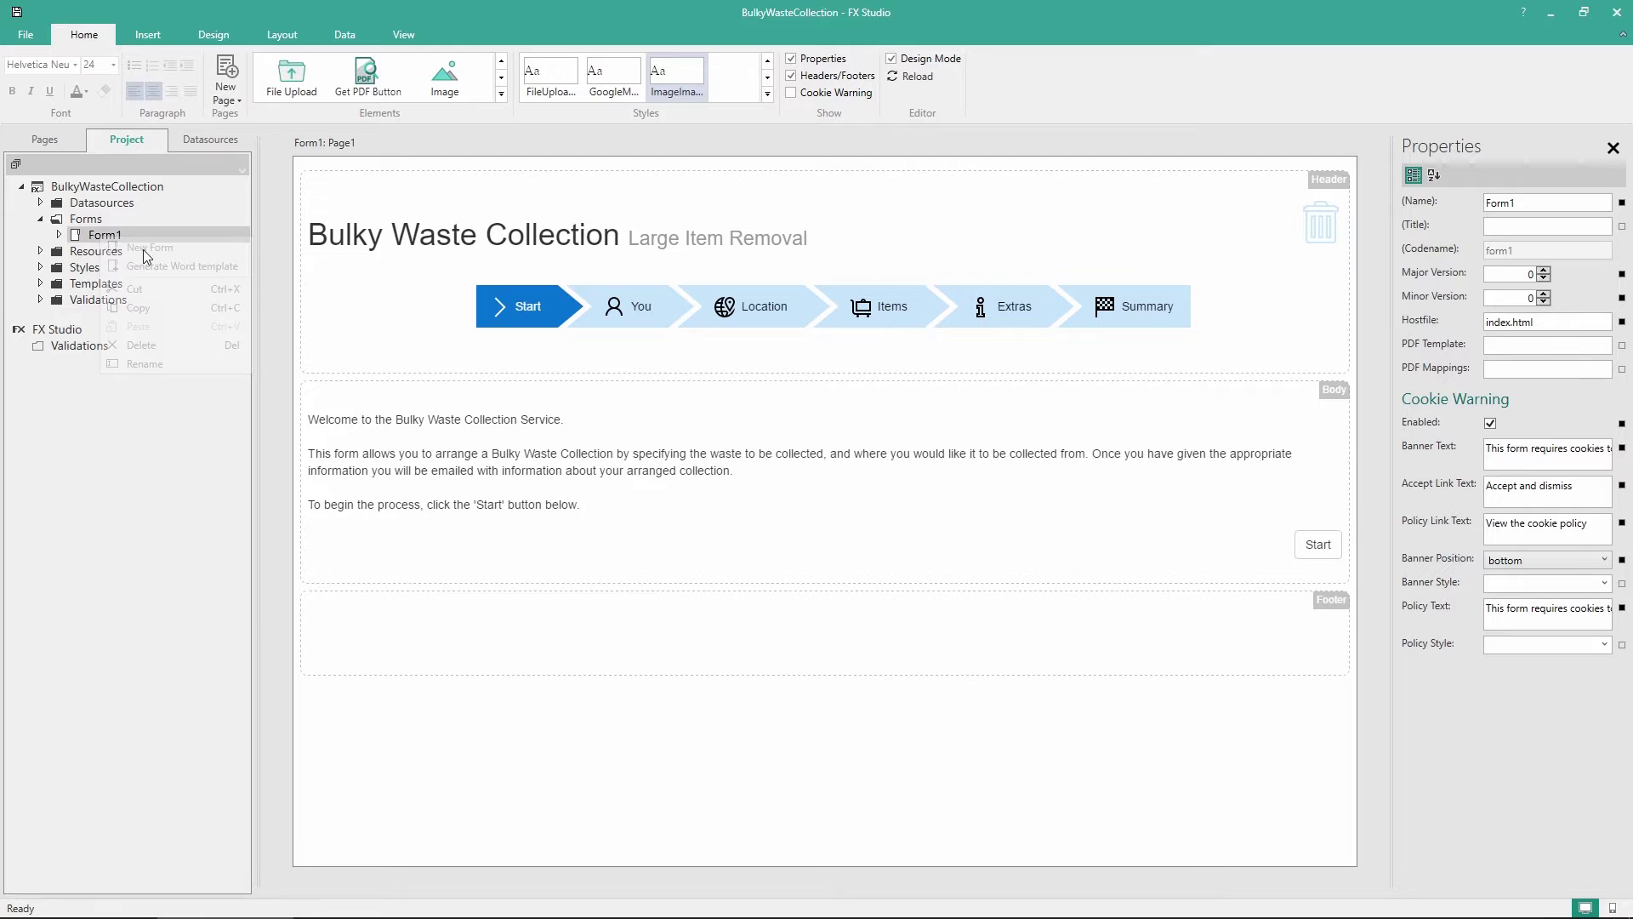
right_click(101, 238)
left_click(152, 267)
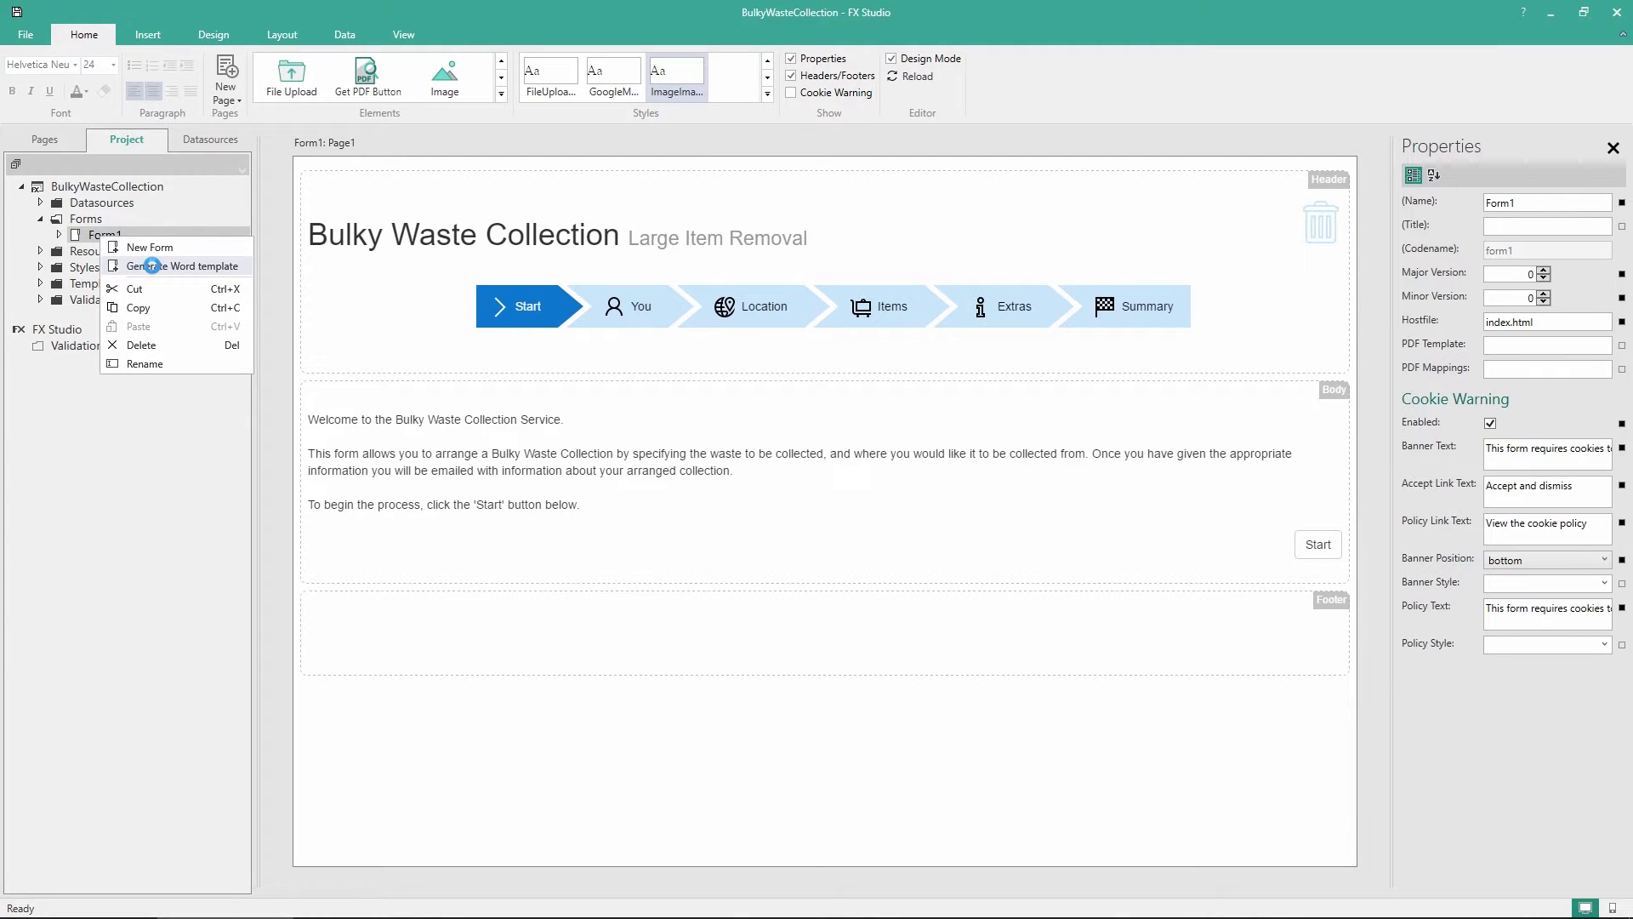
left_click(152, 266)
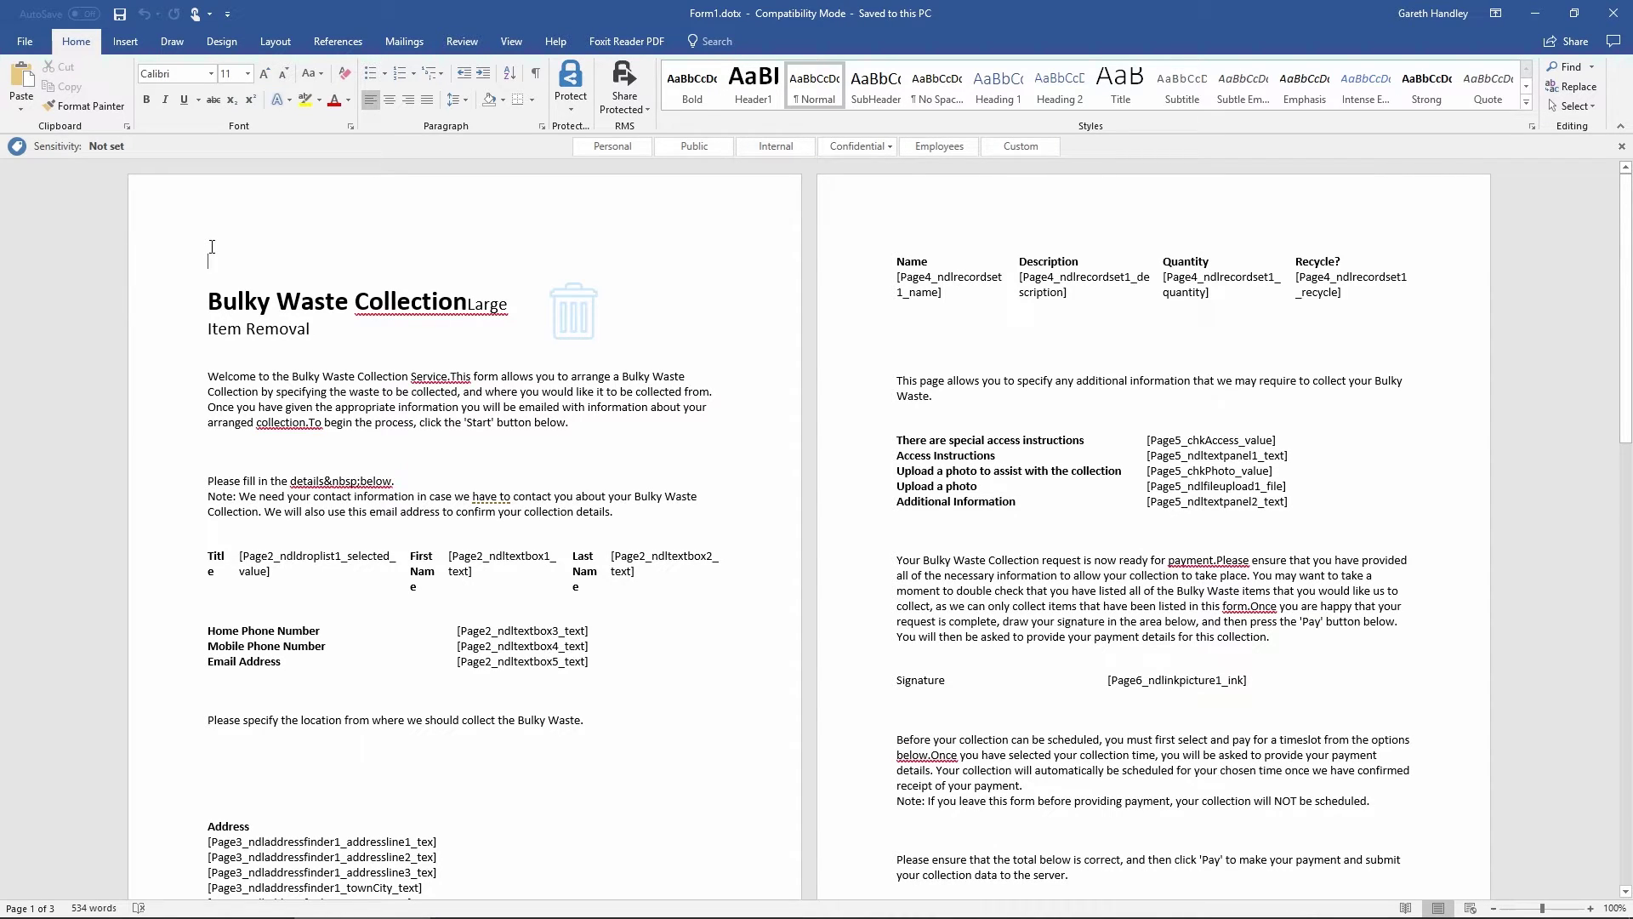
Widen the Title, First Name and Last Name columns so their labels fit on one line
scroll(212, 247, "down", 5)
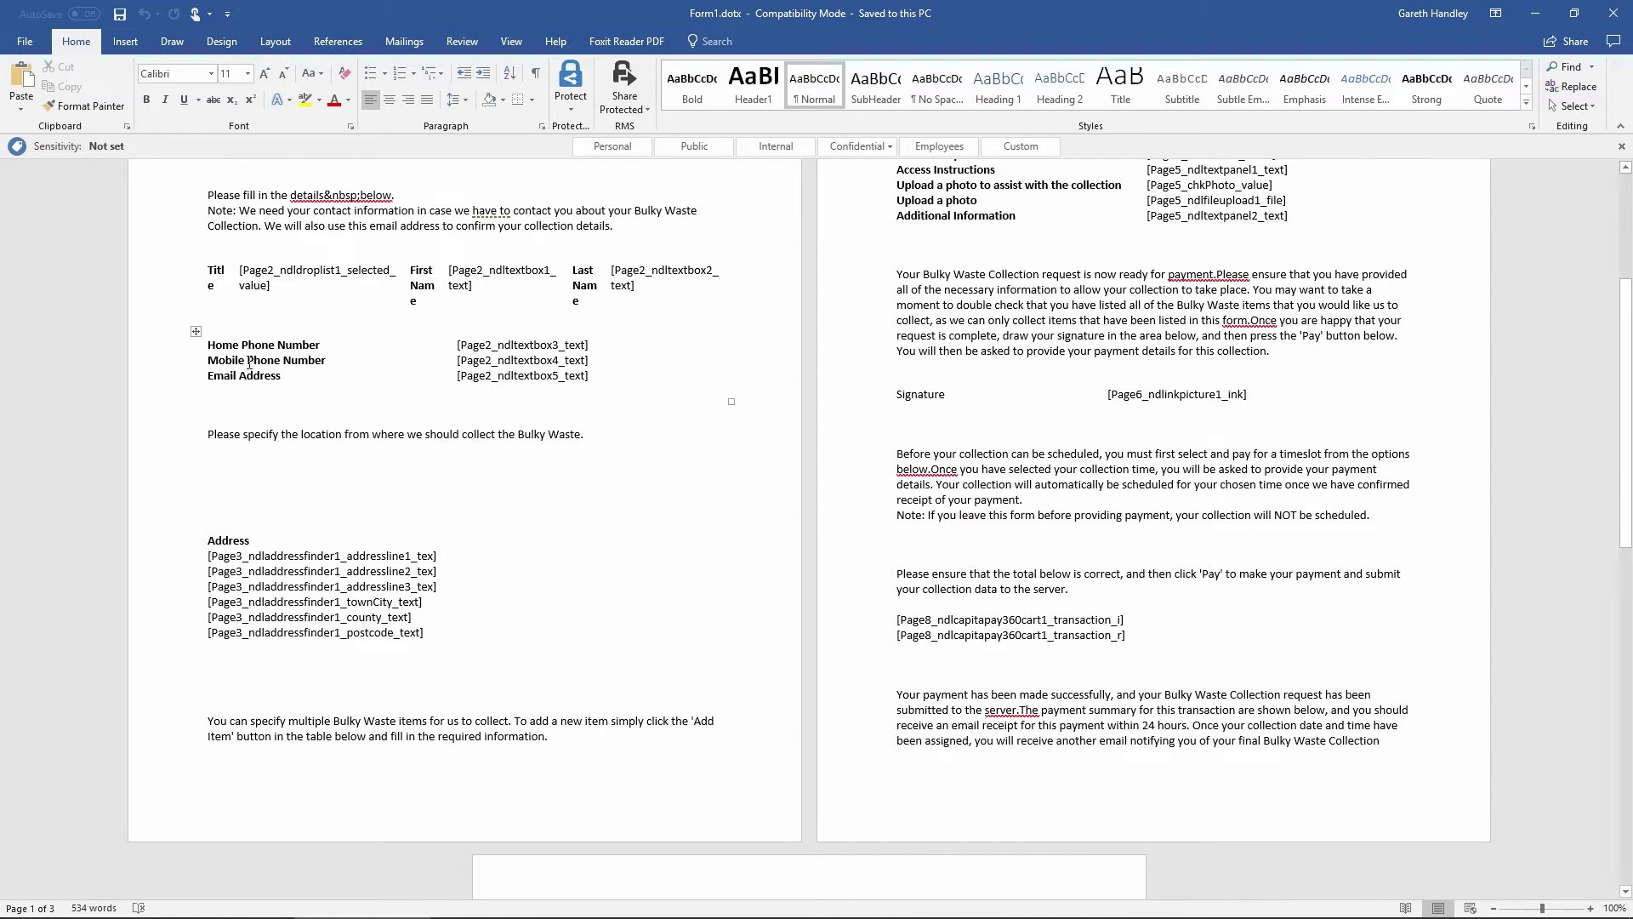
scroll(249, 363, "up", 5)
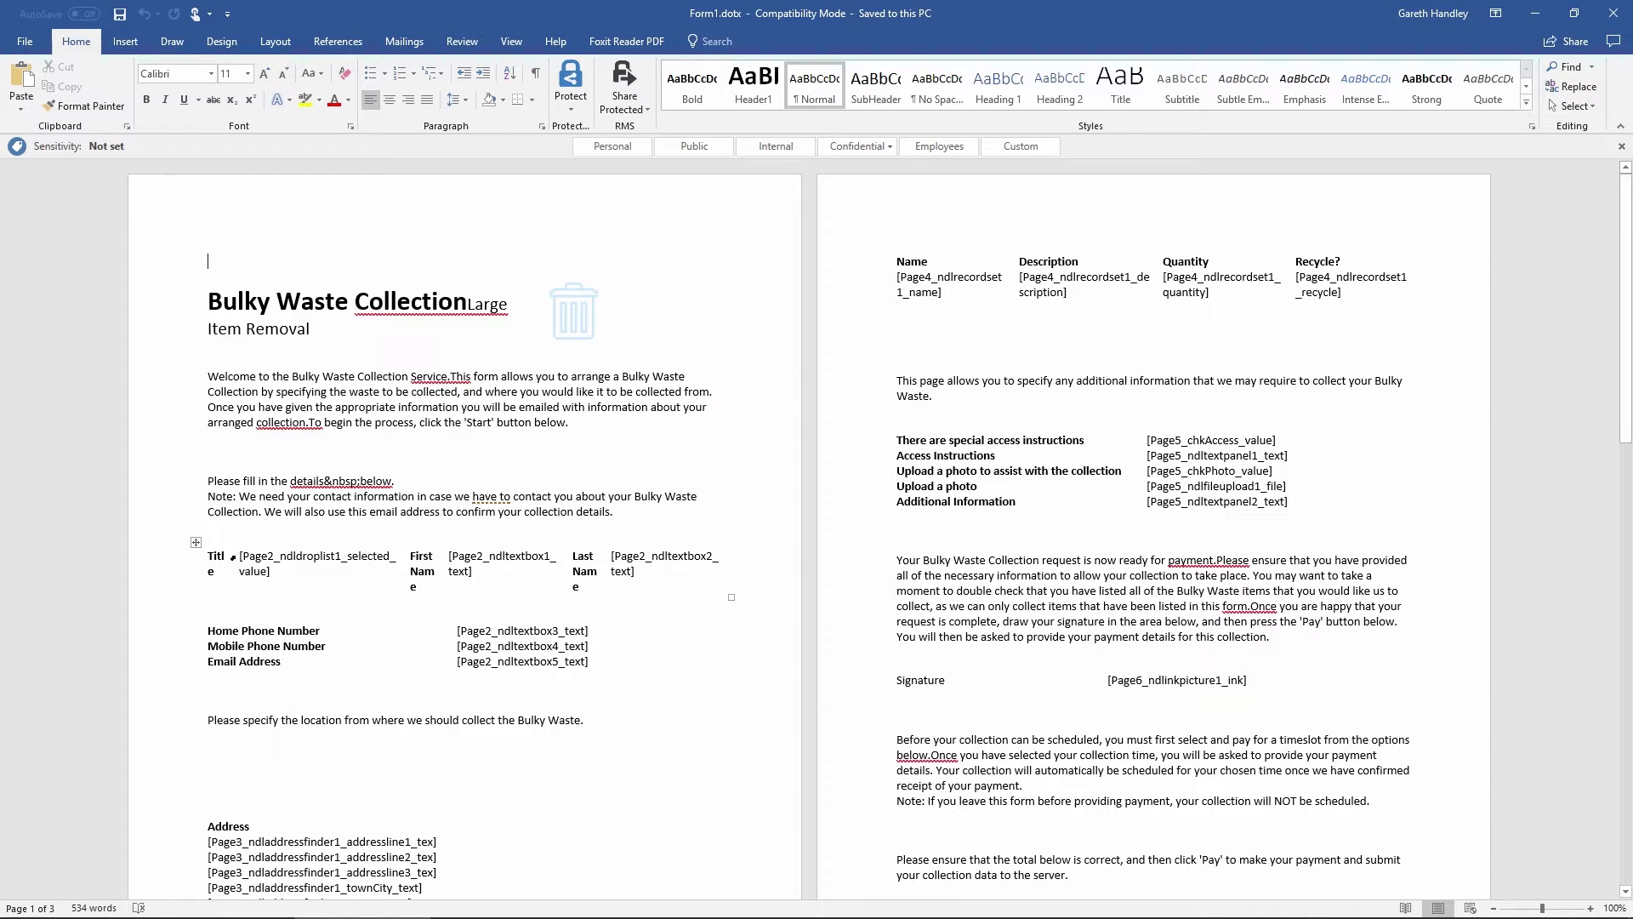
left_click_drag(231, 558, 245, 559)
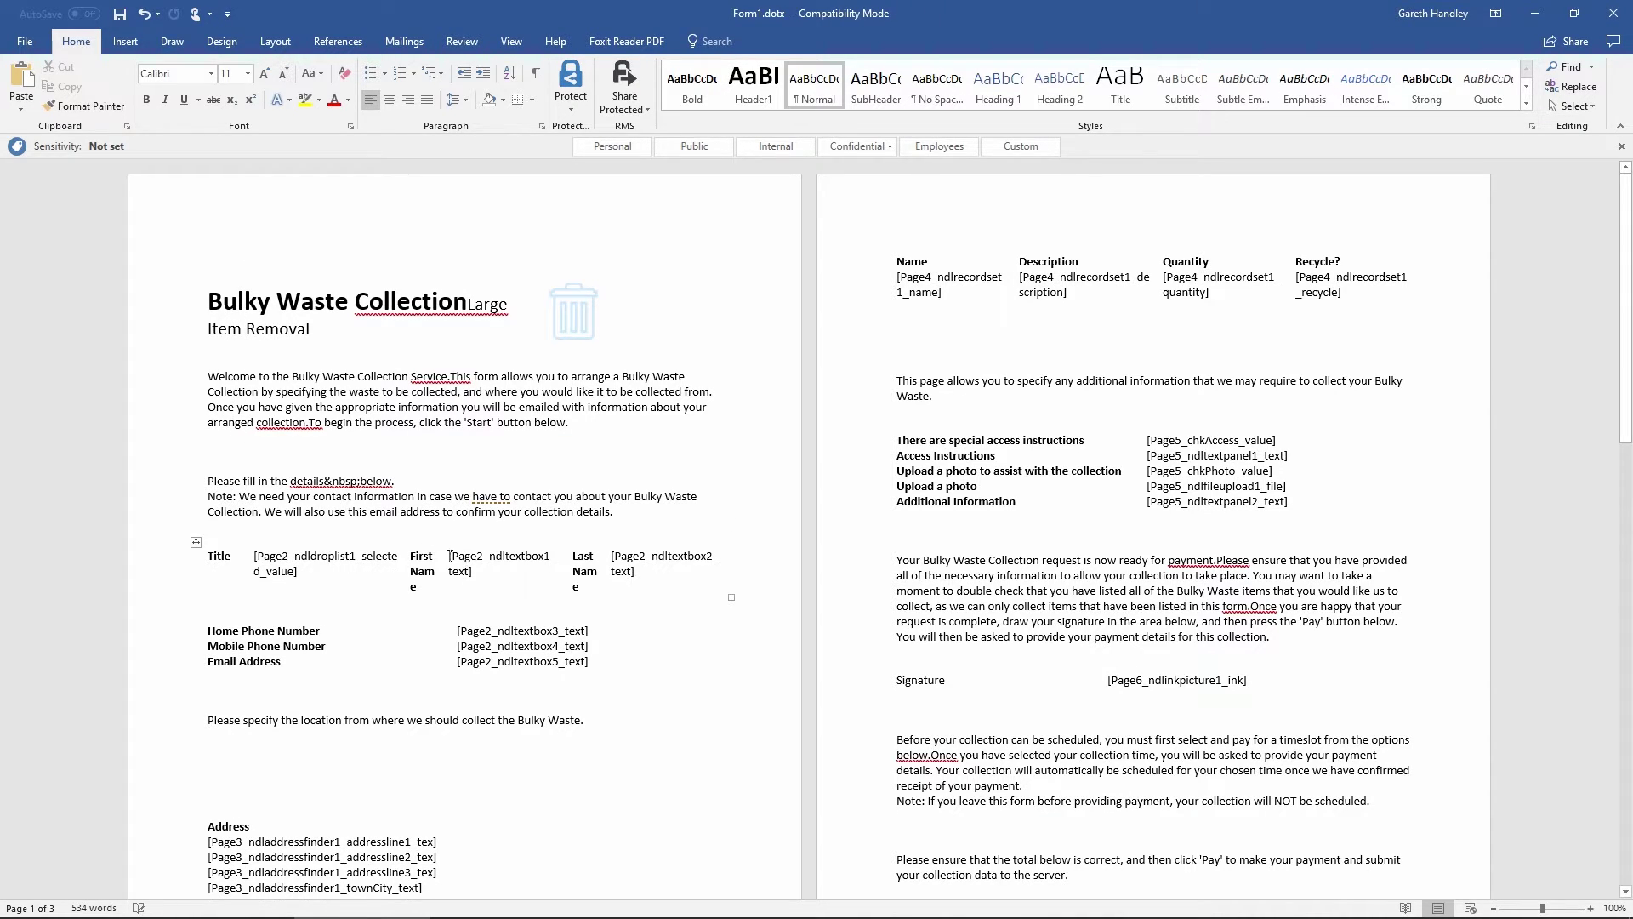
left_click_drag(449, 554, 461, 554)
left_click_drag(603, 559, 610, 559)
Save Form1.dotx and close Word
scroll(666, 604, "down", 1)
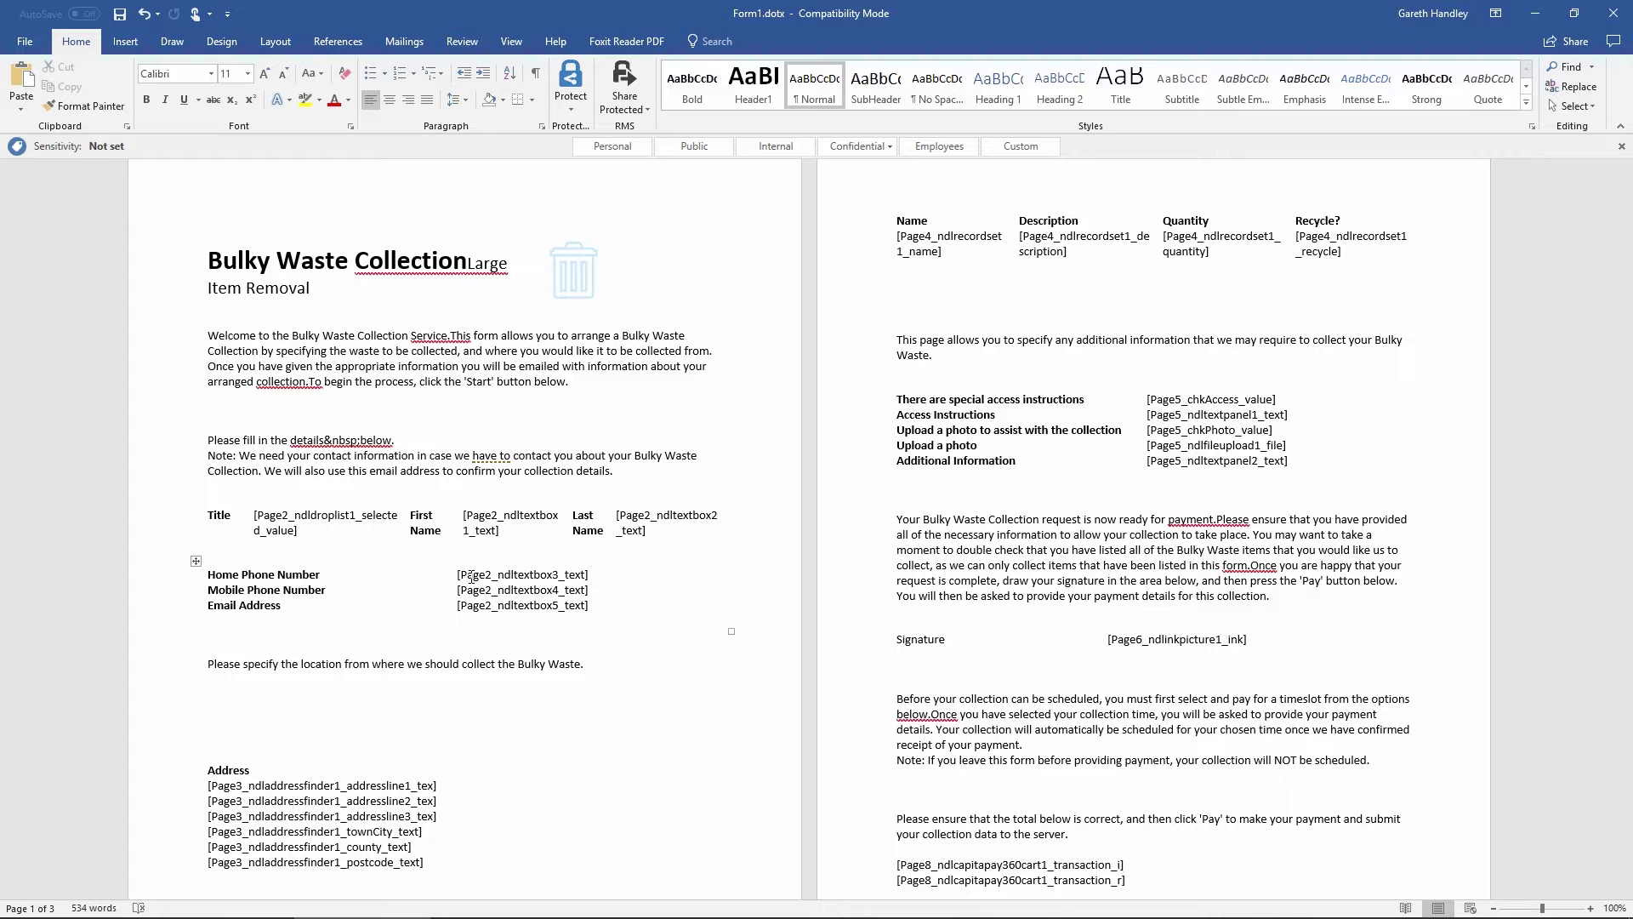
scroll(472, 578, "down", 10)
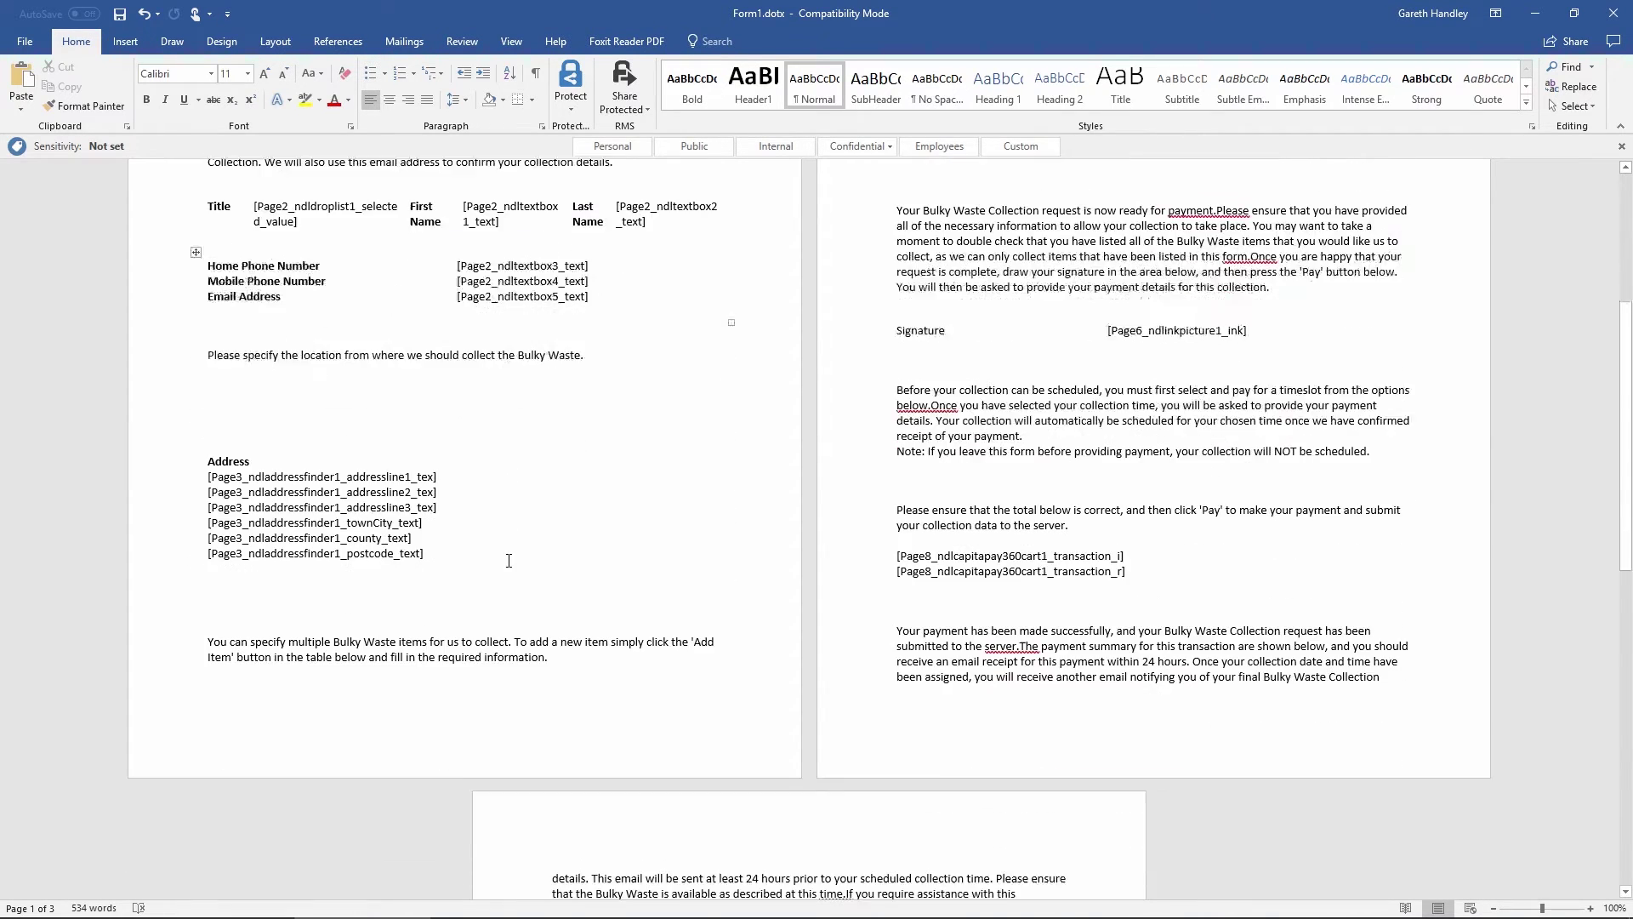
scroll(505, 565, "down", 2)
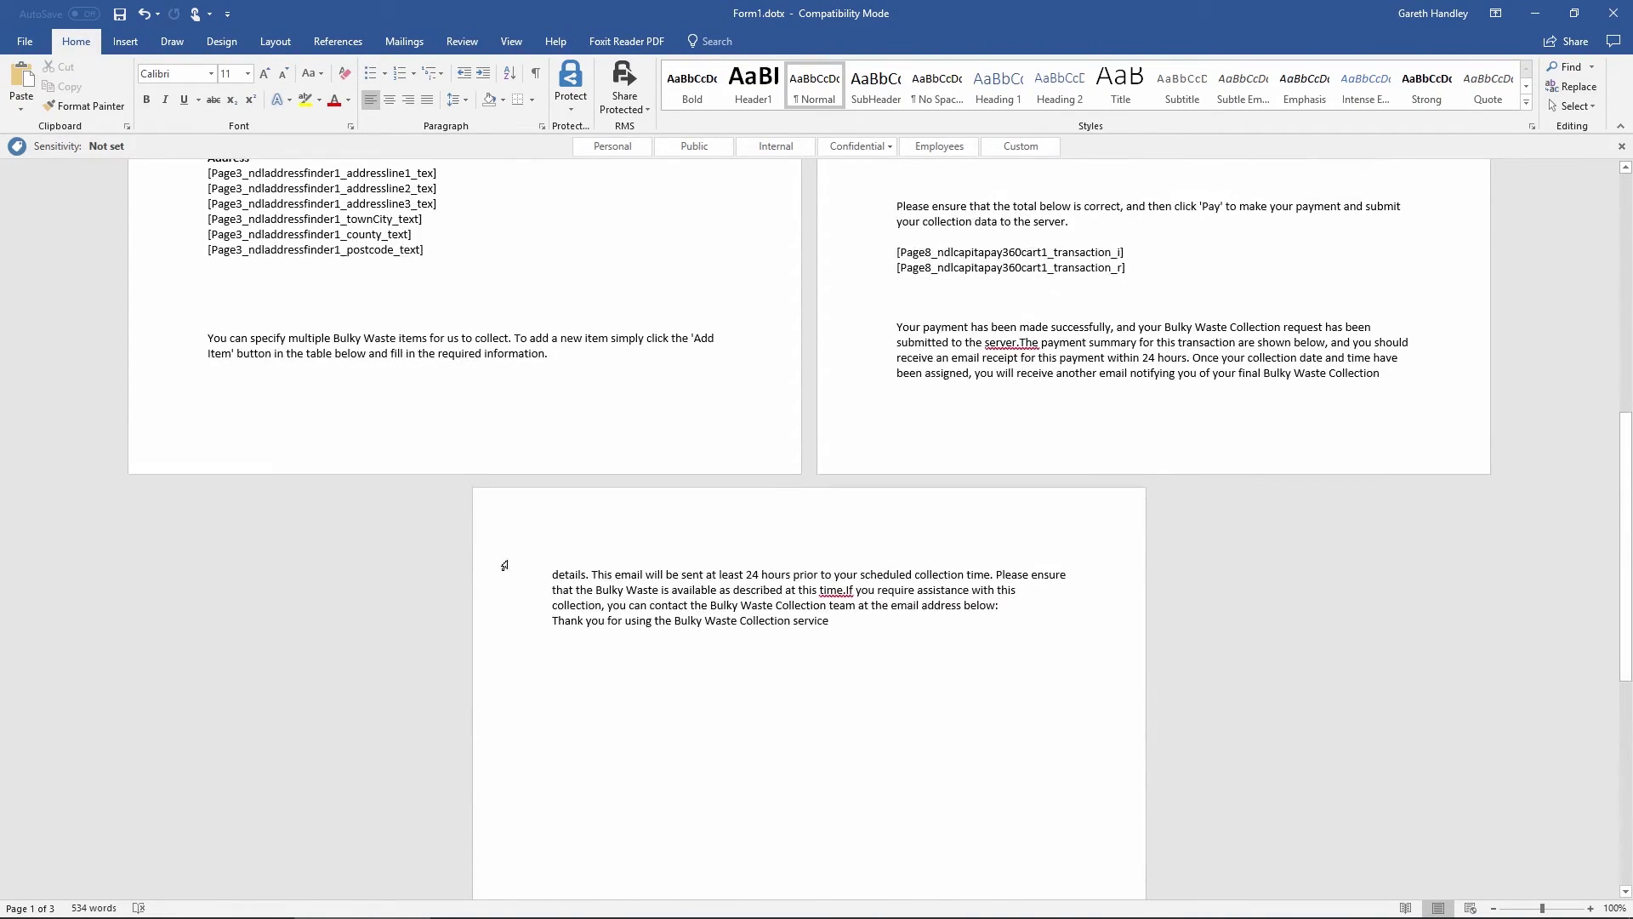
left_click(117, 16)
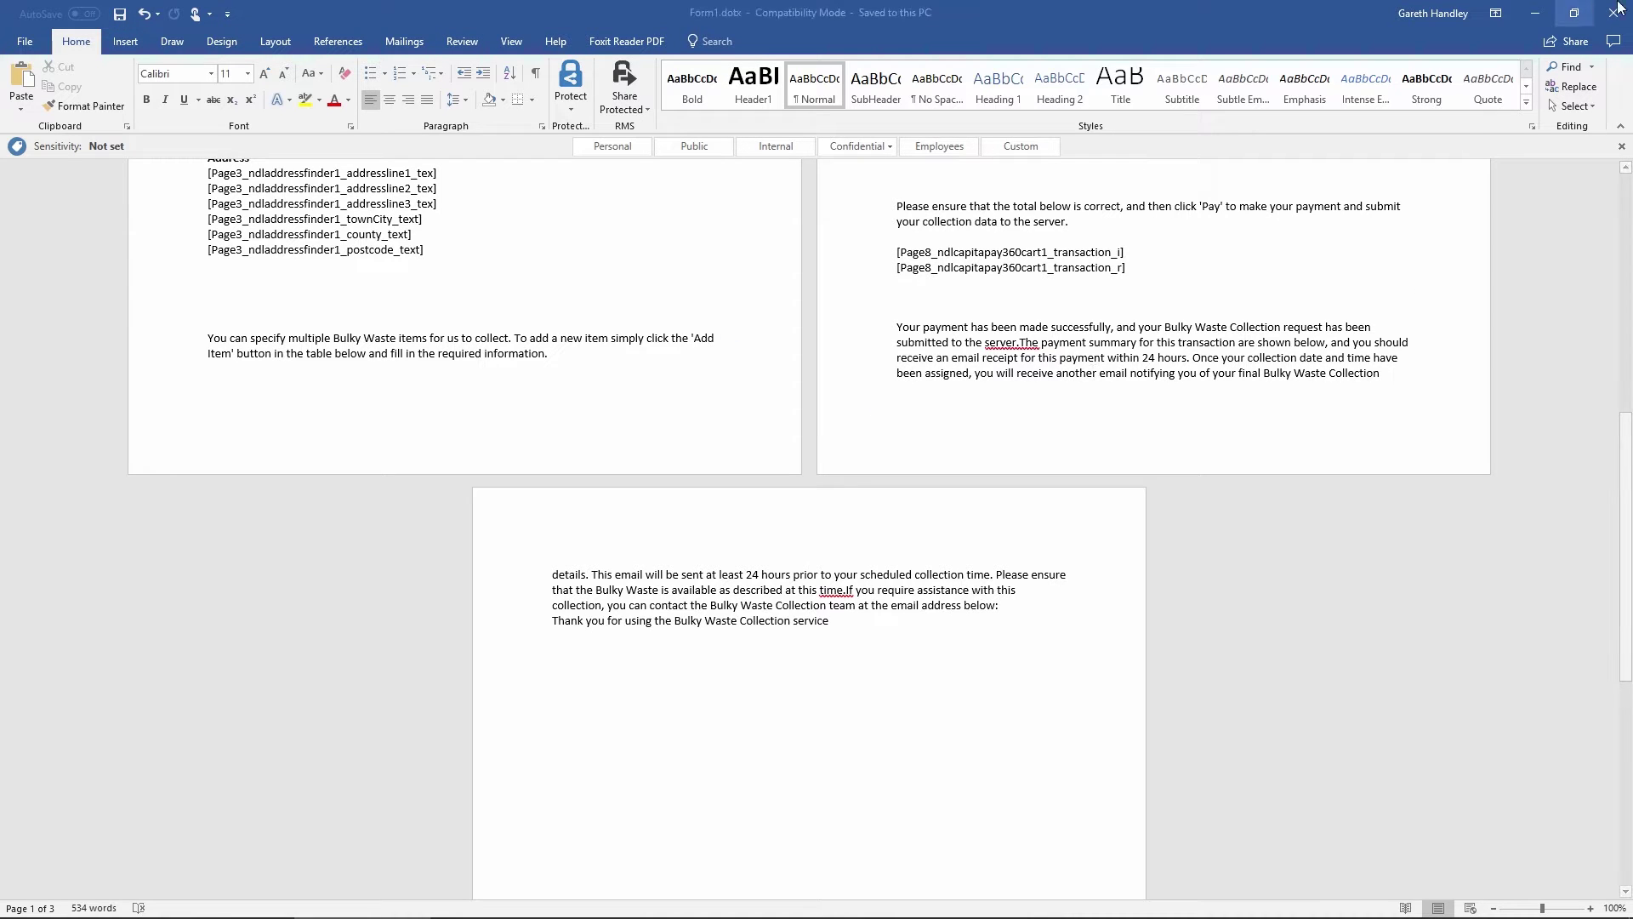
left_click(1614, 13)
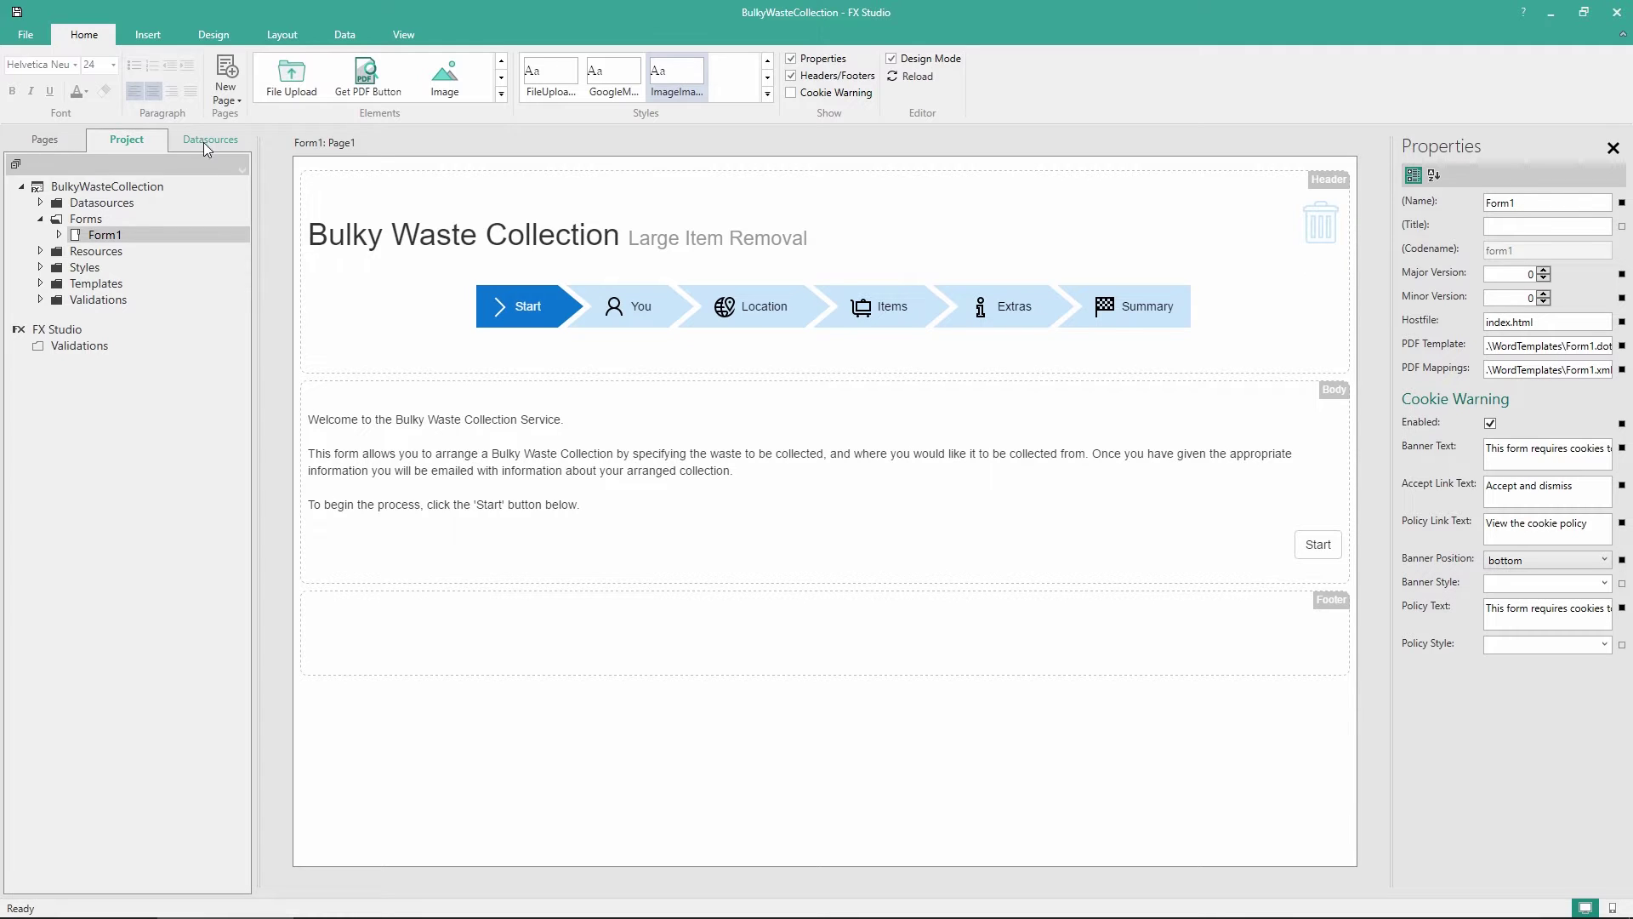
Open Page9, the payment-confirmation page, from the page thumbnails
left_click(60, 146)
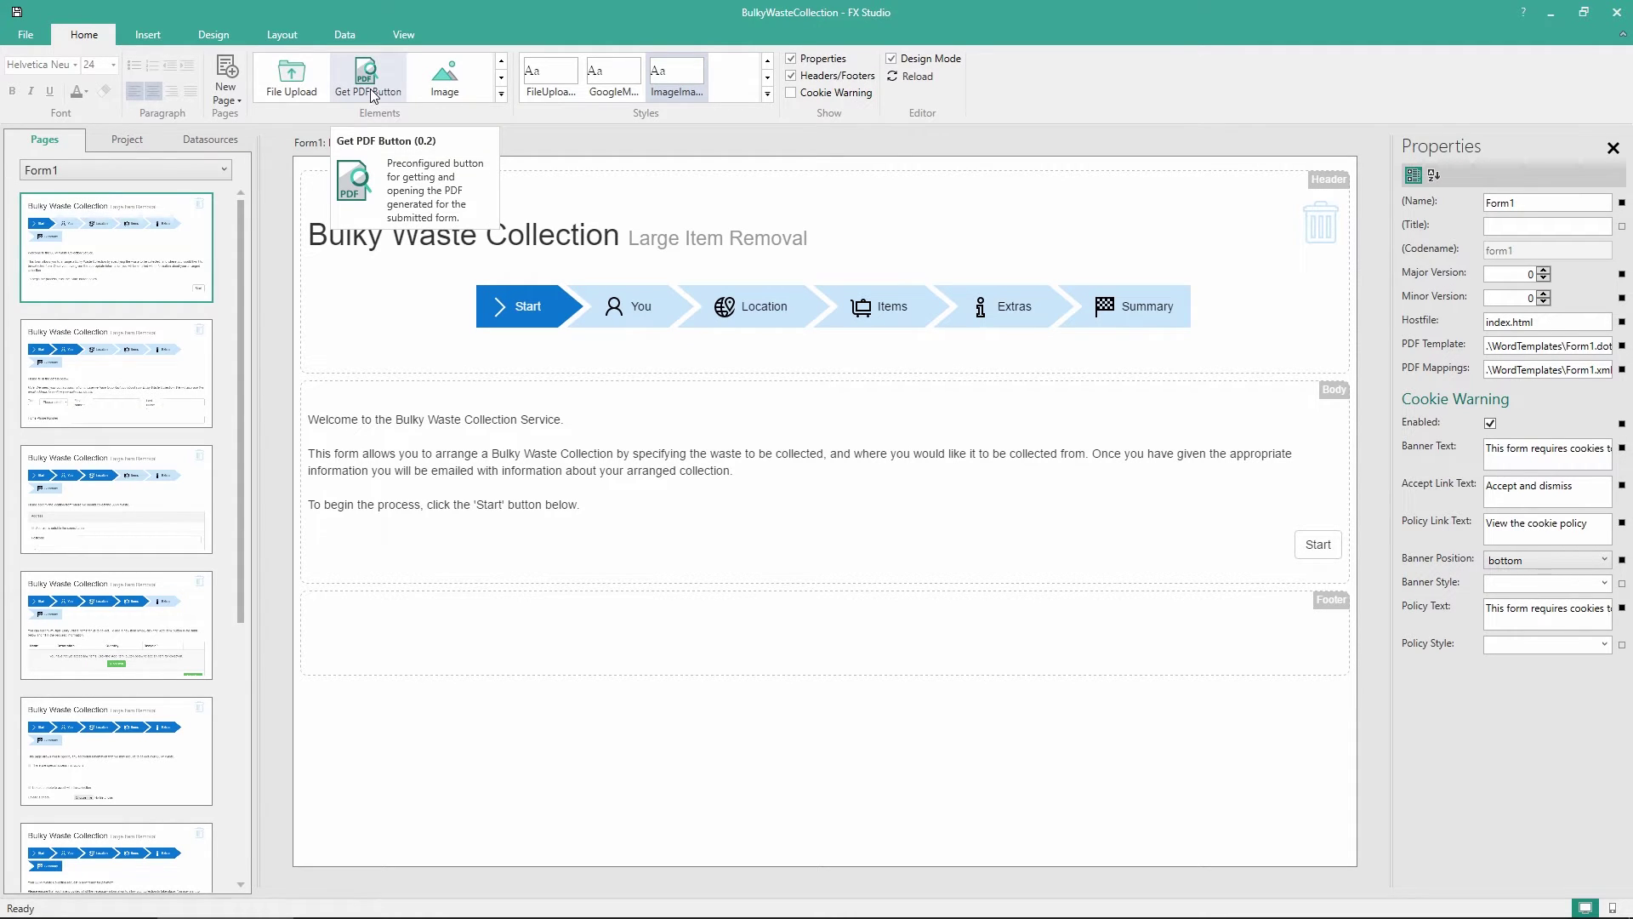
scroll(183, 433, "down", 2)
scroll(183, 441, "down", 3)
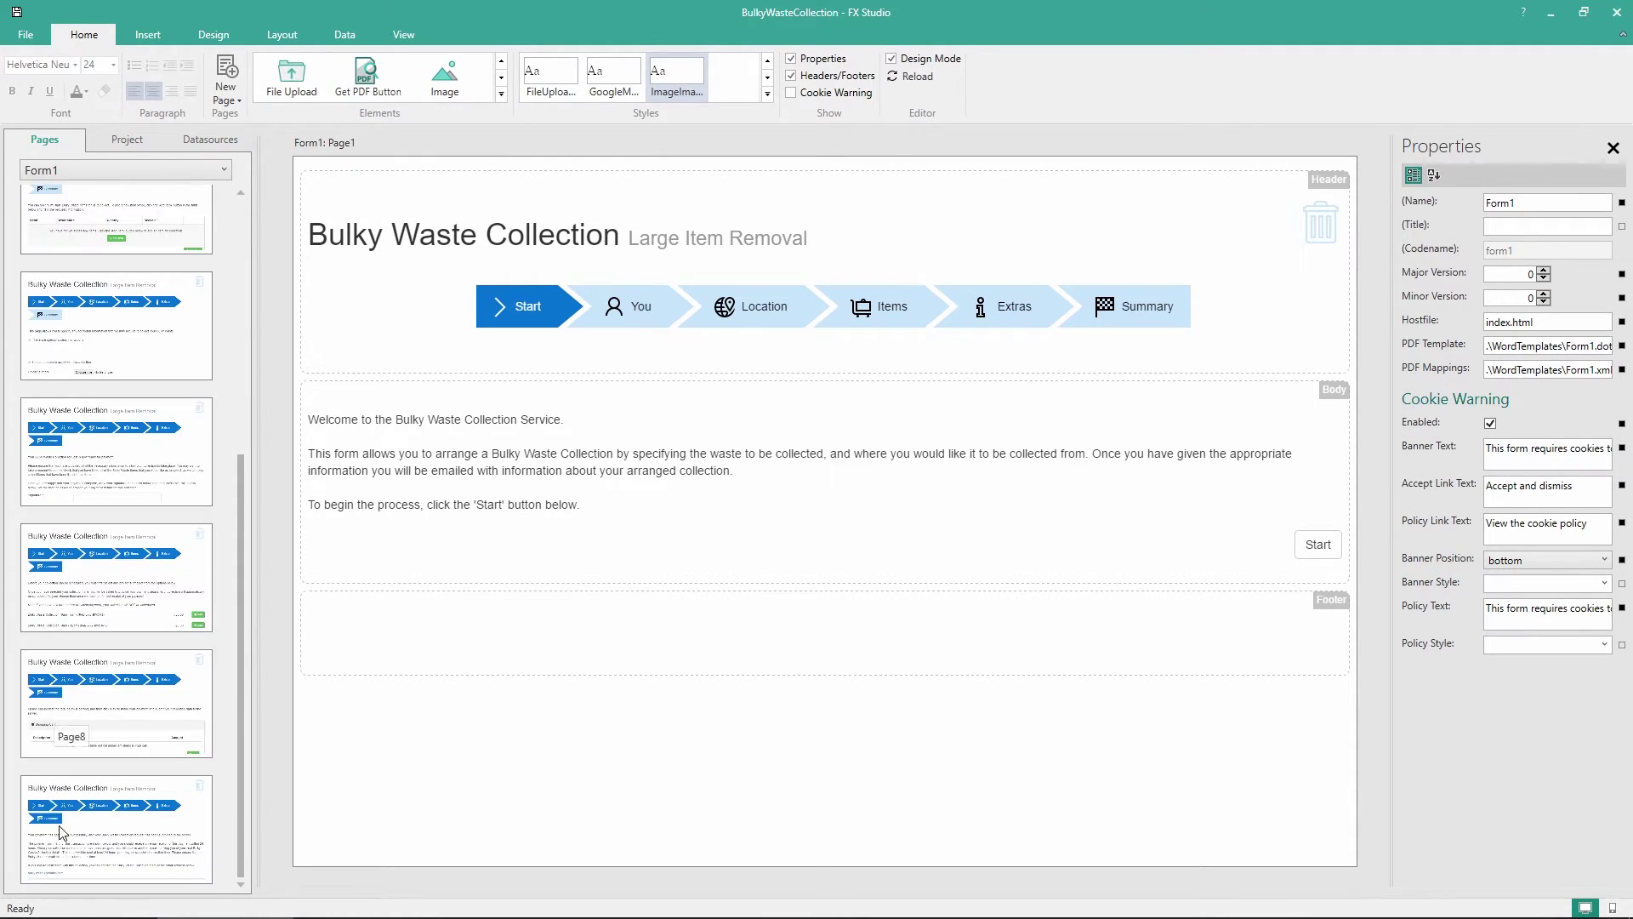
left_click(78, 869)
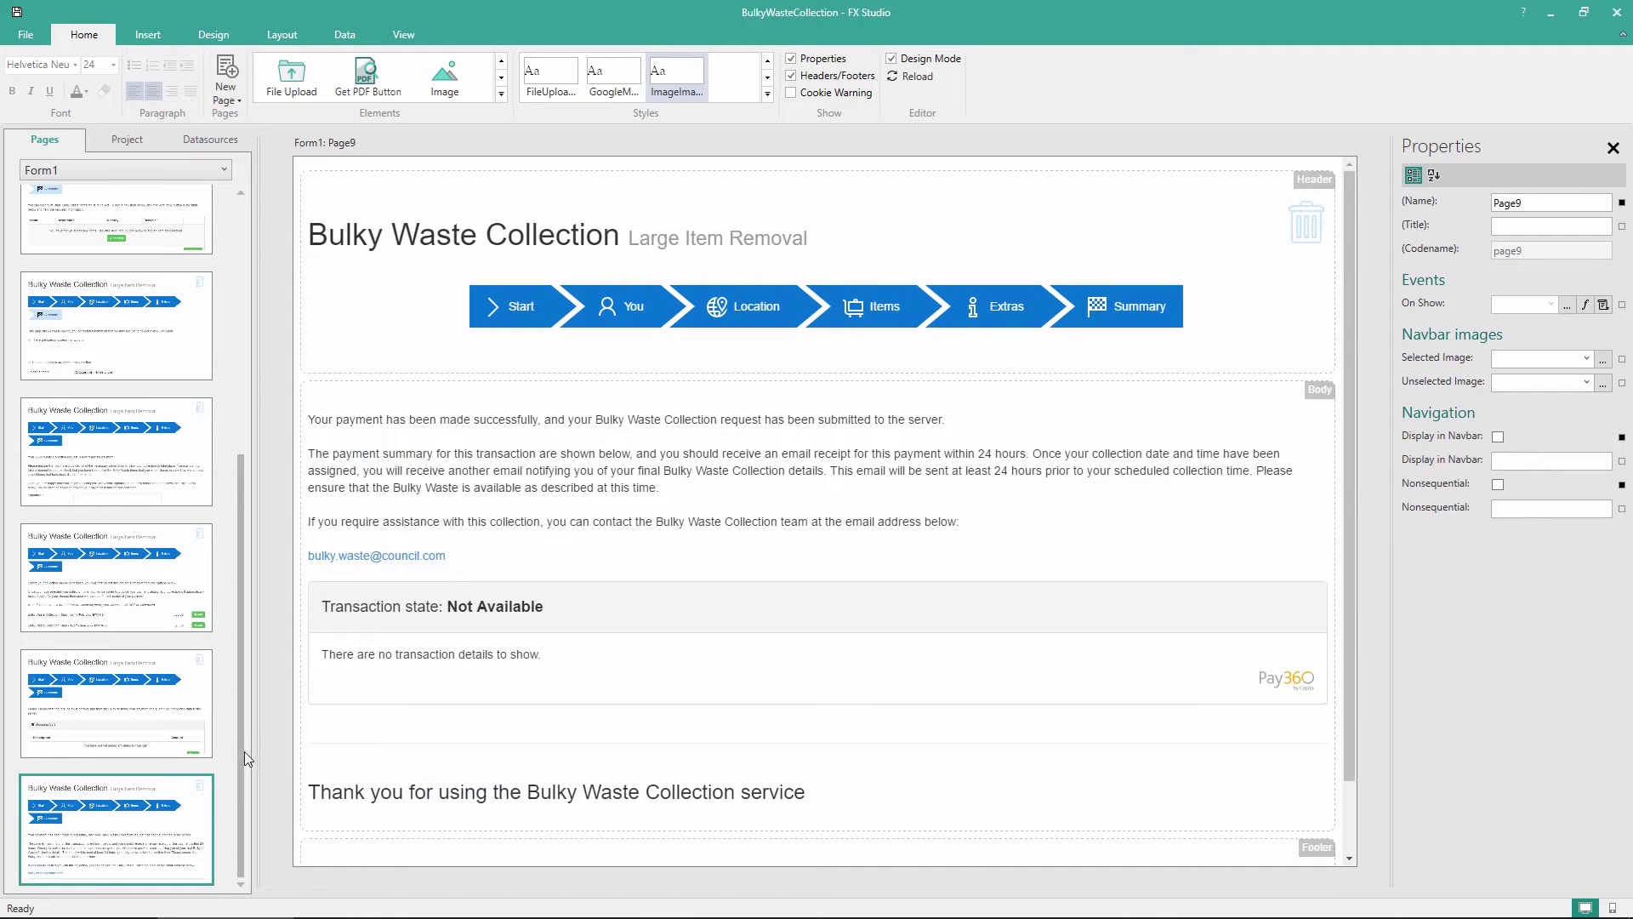
scroll(378, 602, "down", 1)
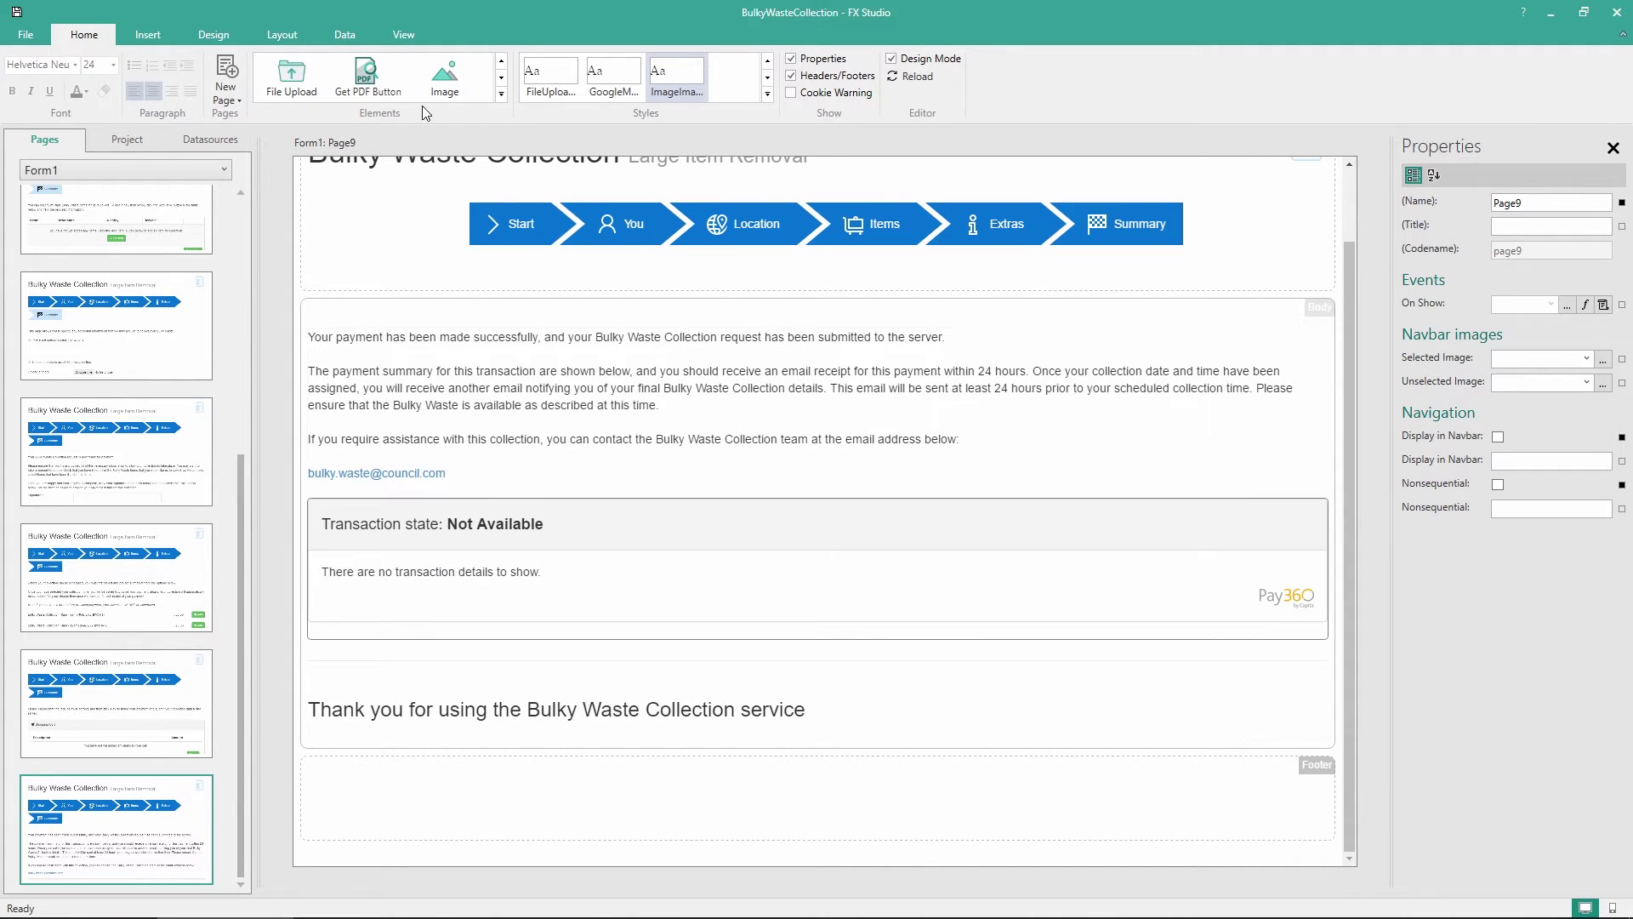
Place a Get PDF Button below the Pay360 panel labelled 'Download PDF copy of this form'
left_click_drag(375, 81, 438, 674)
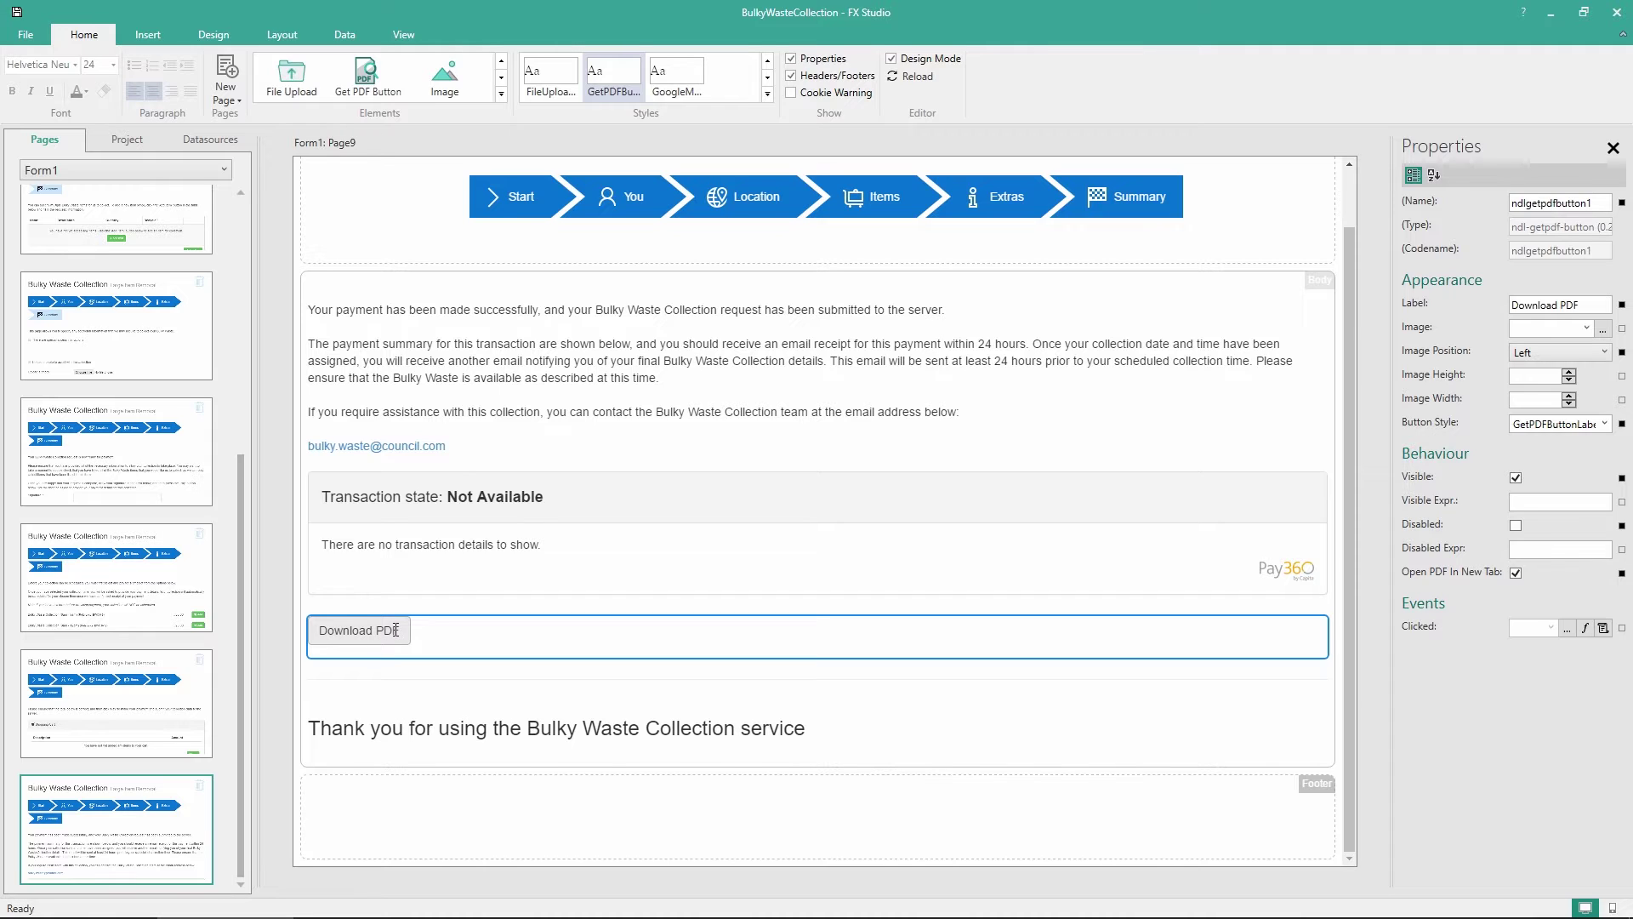
left_click_drag(393, 630, 407, 637)
type("copy of")
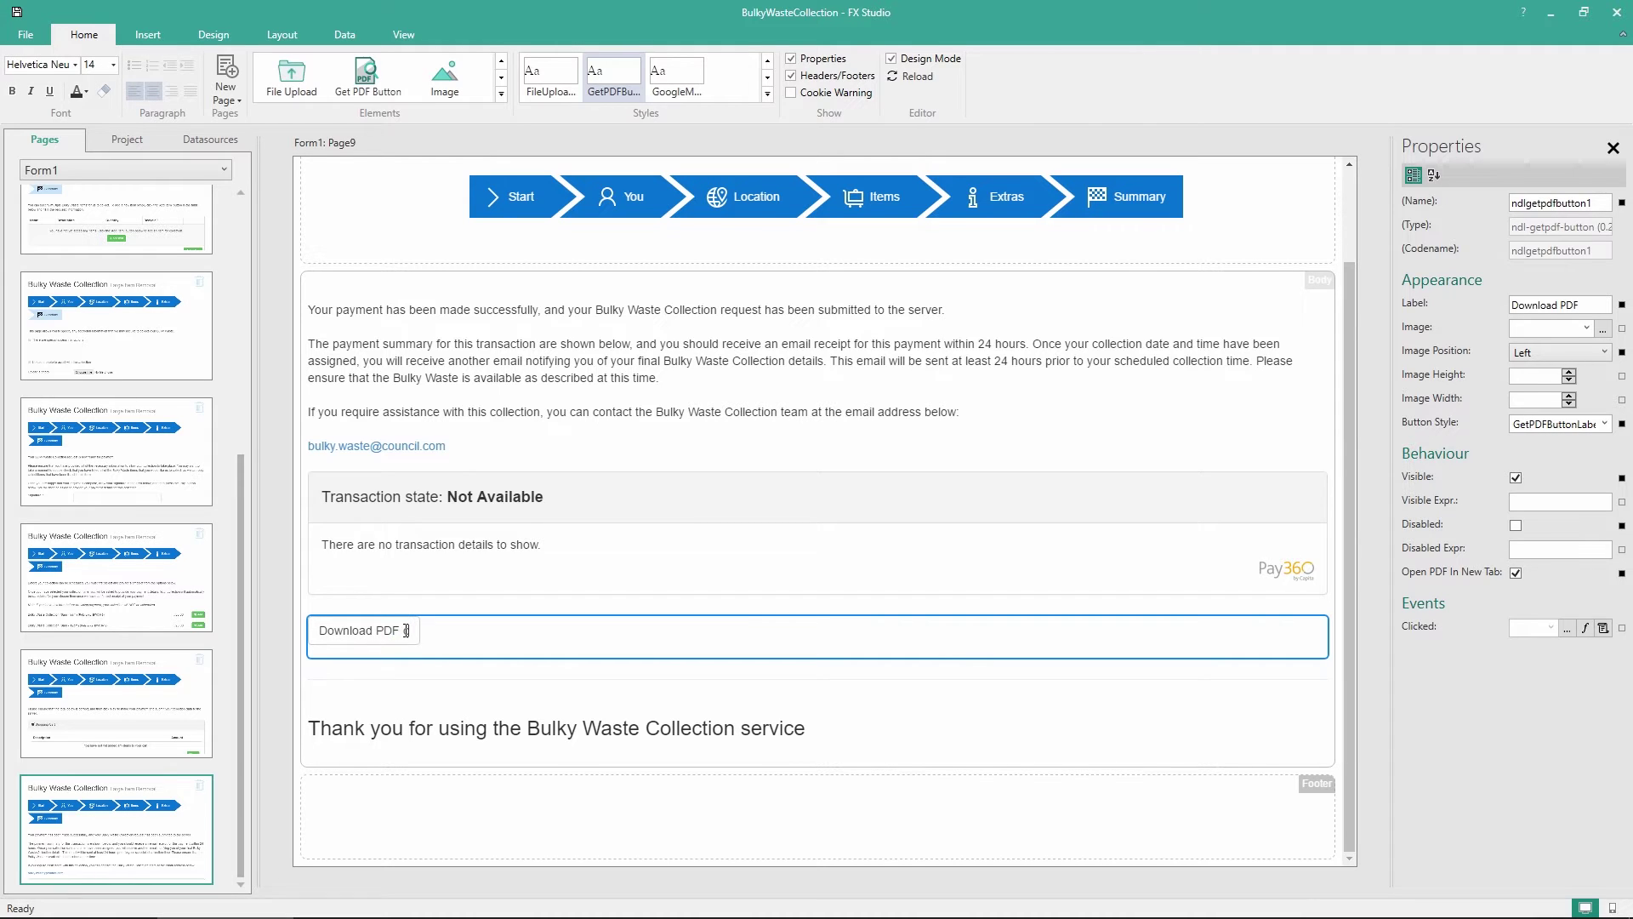
type(" this form")
key("Return")
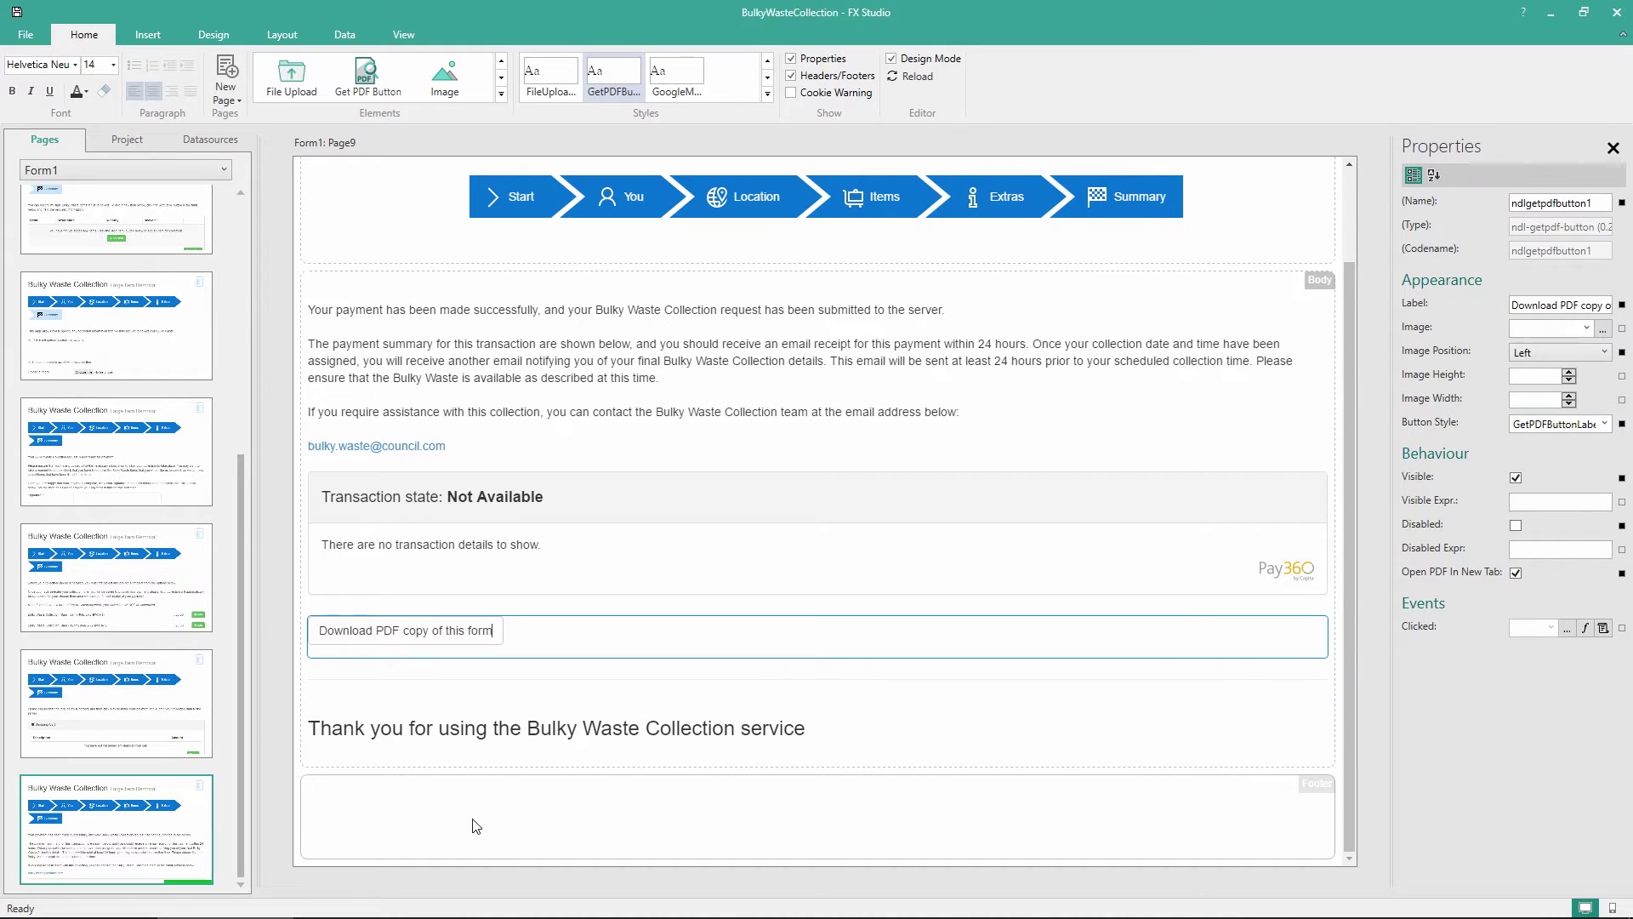
left_click(473, 832)
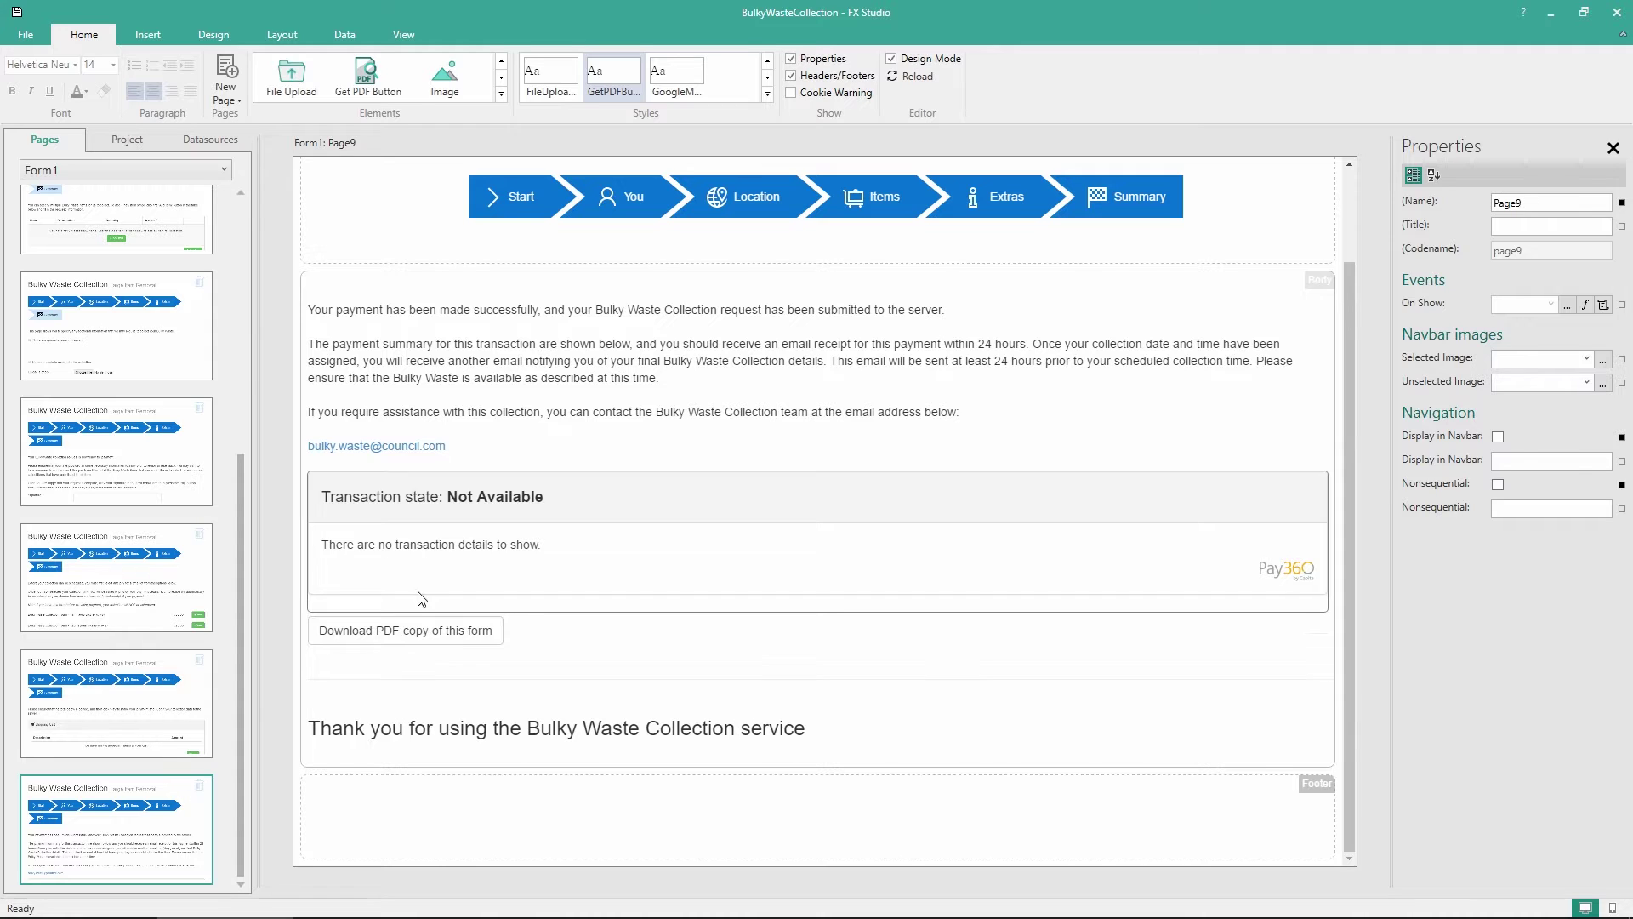
scroll(197, 501, "up", 10)
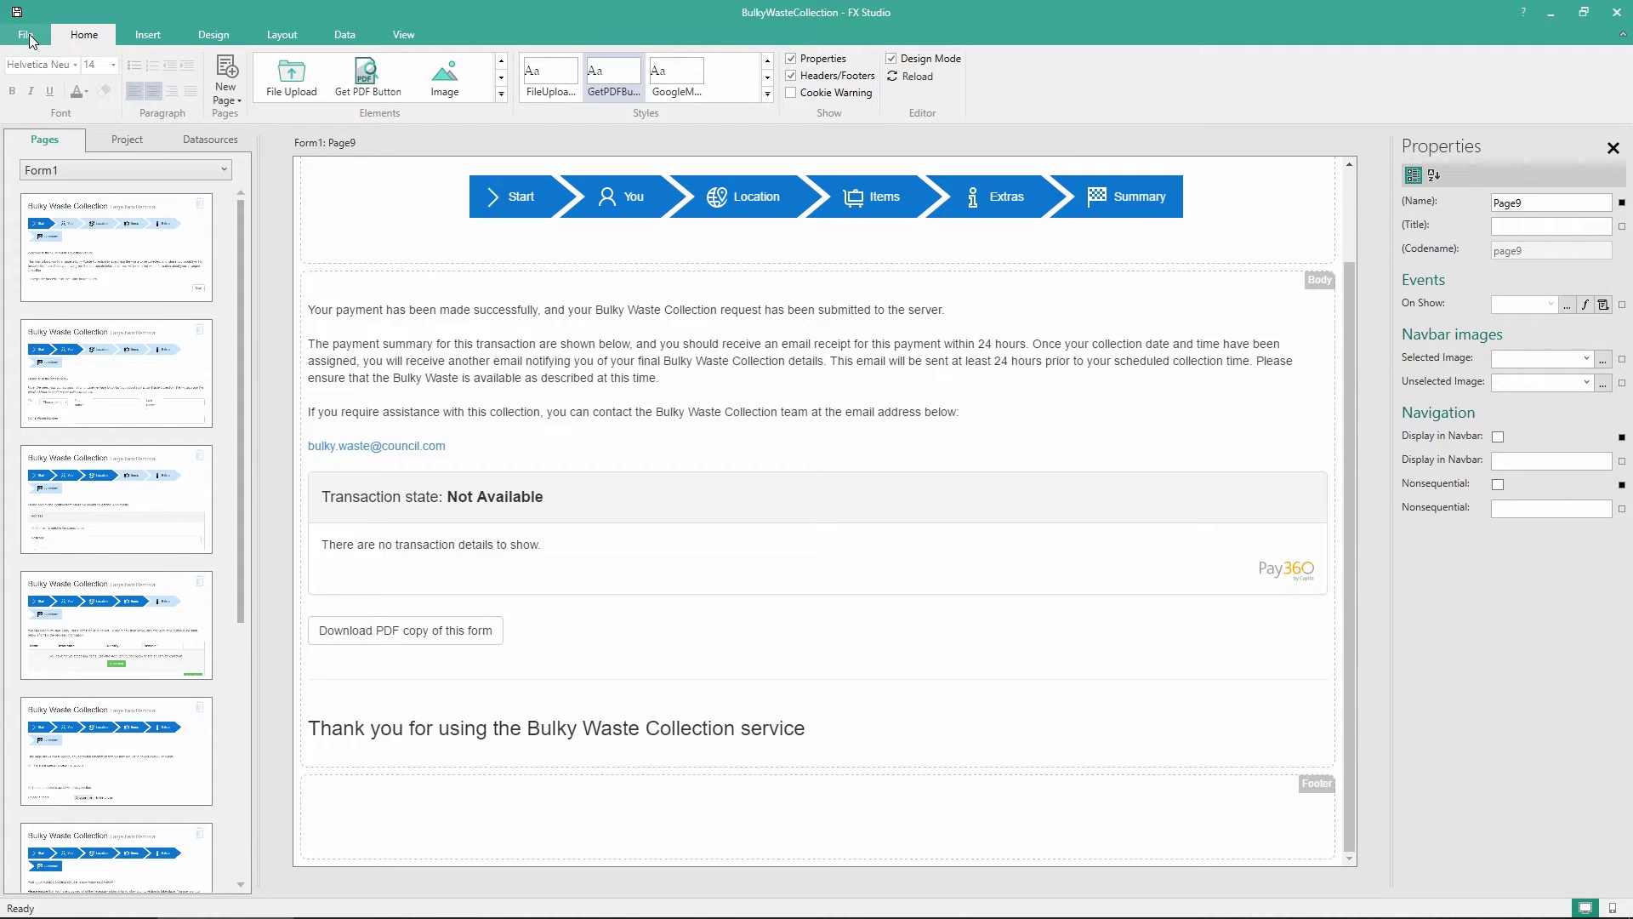
Create a new Localhost publishing profile under File > Publish
left_click(29, 39)
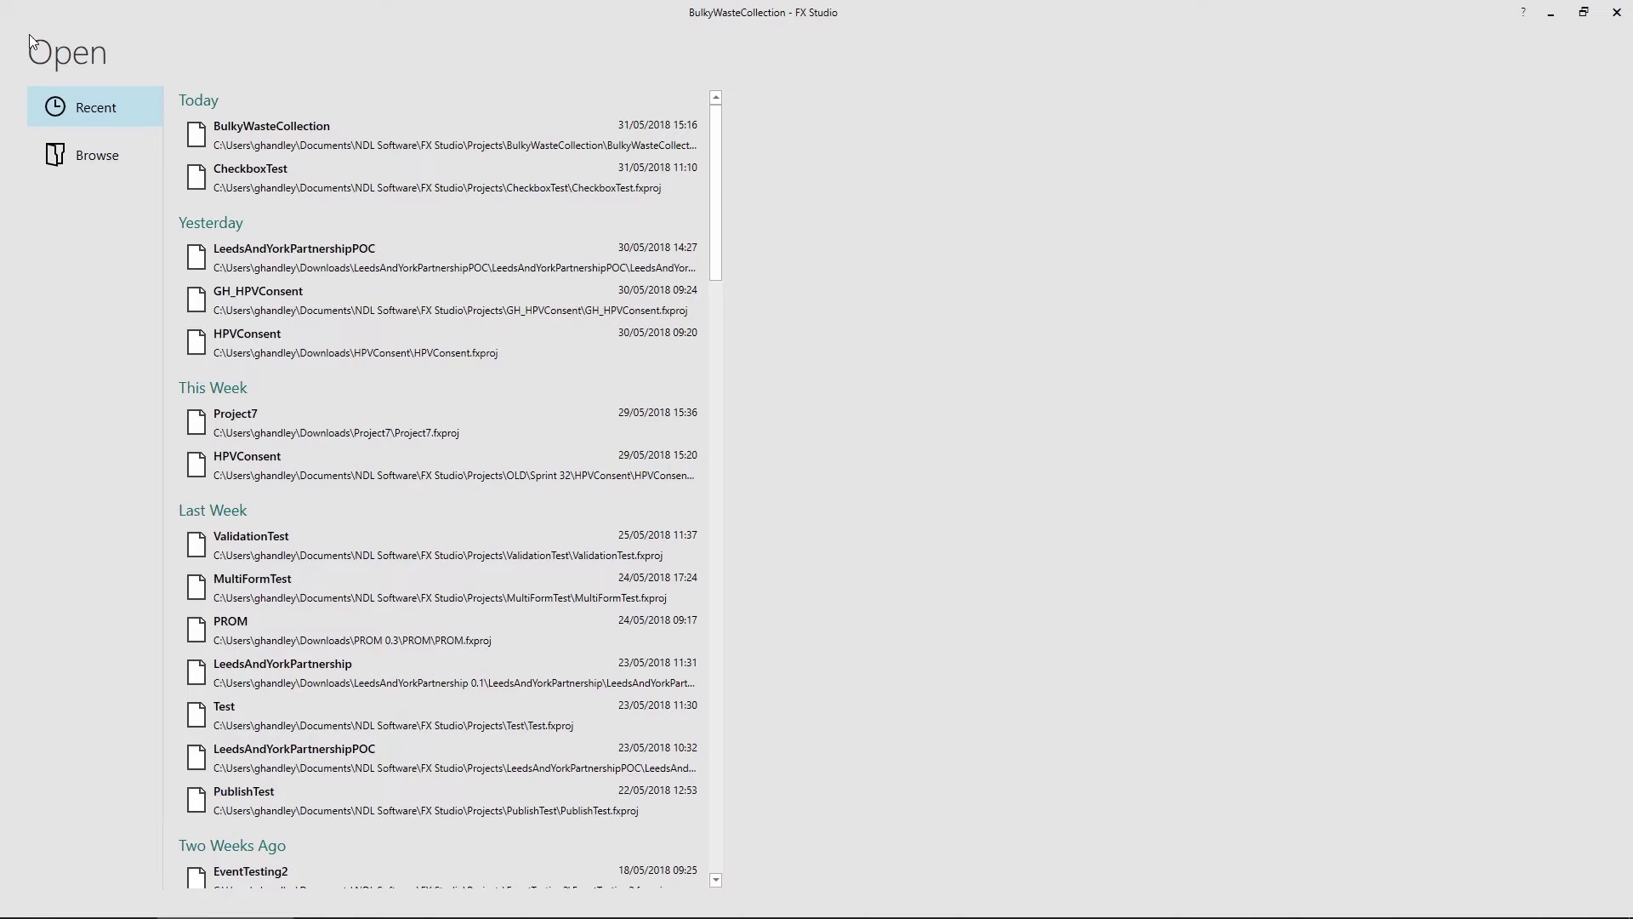
left_click(50, 245)
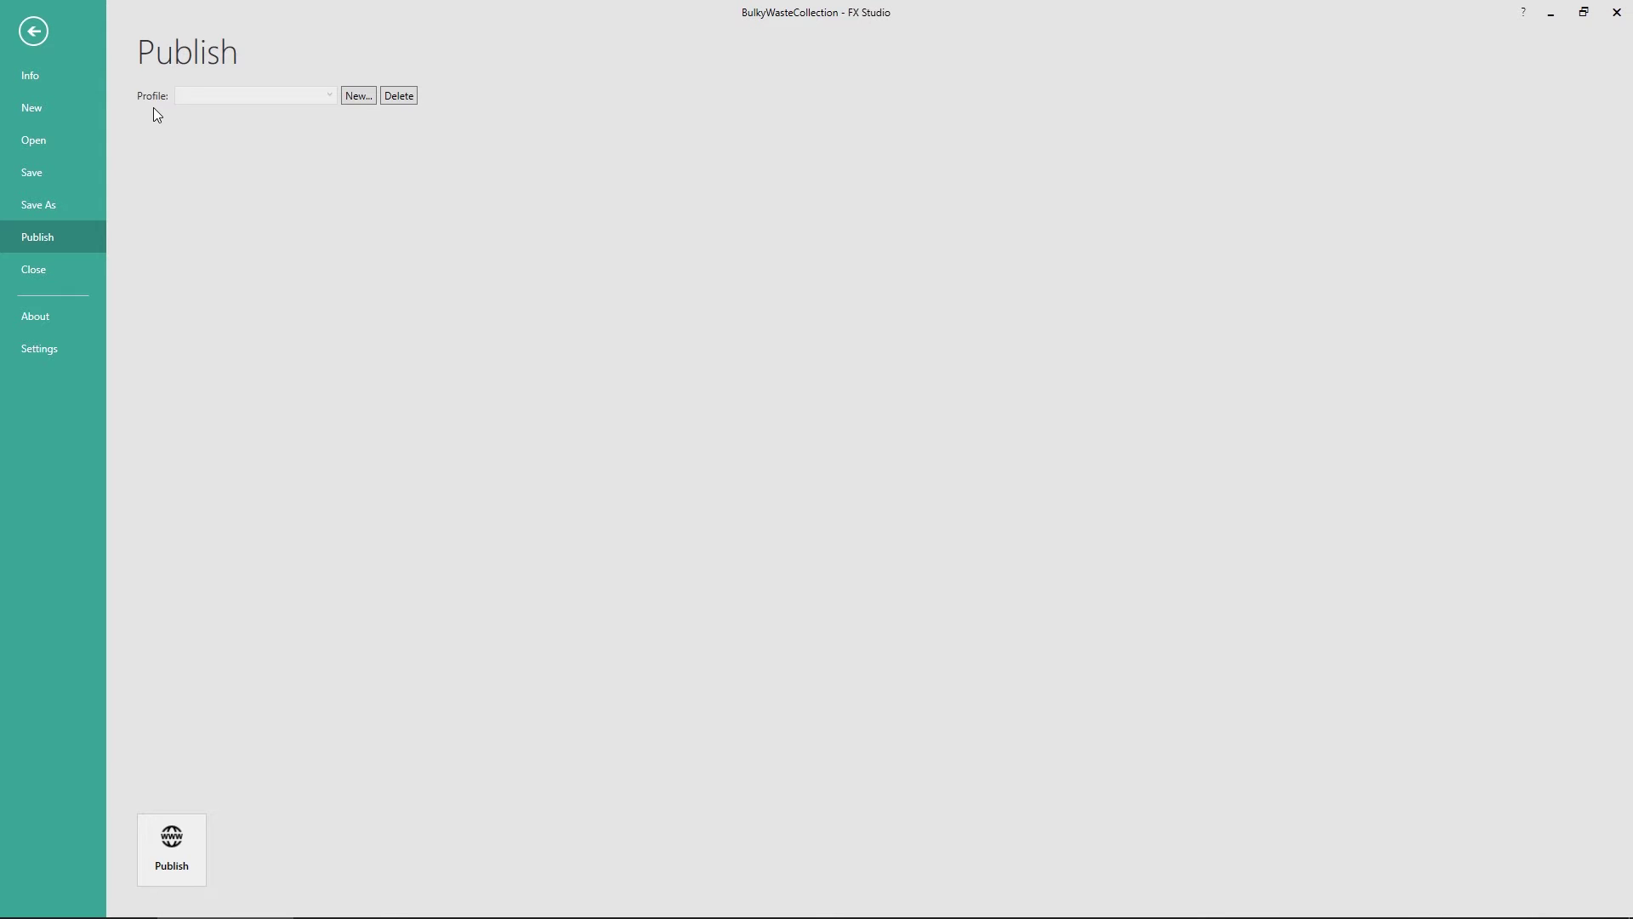
left_click(363, 99)
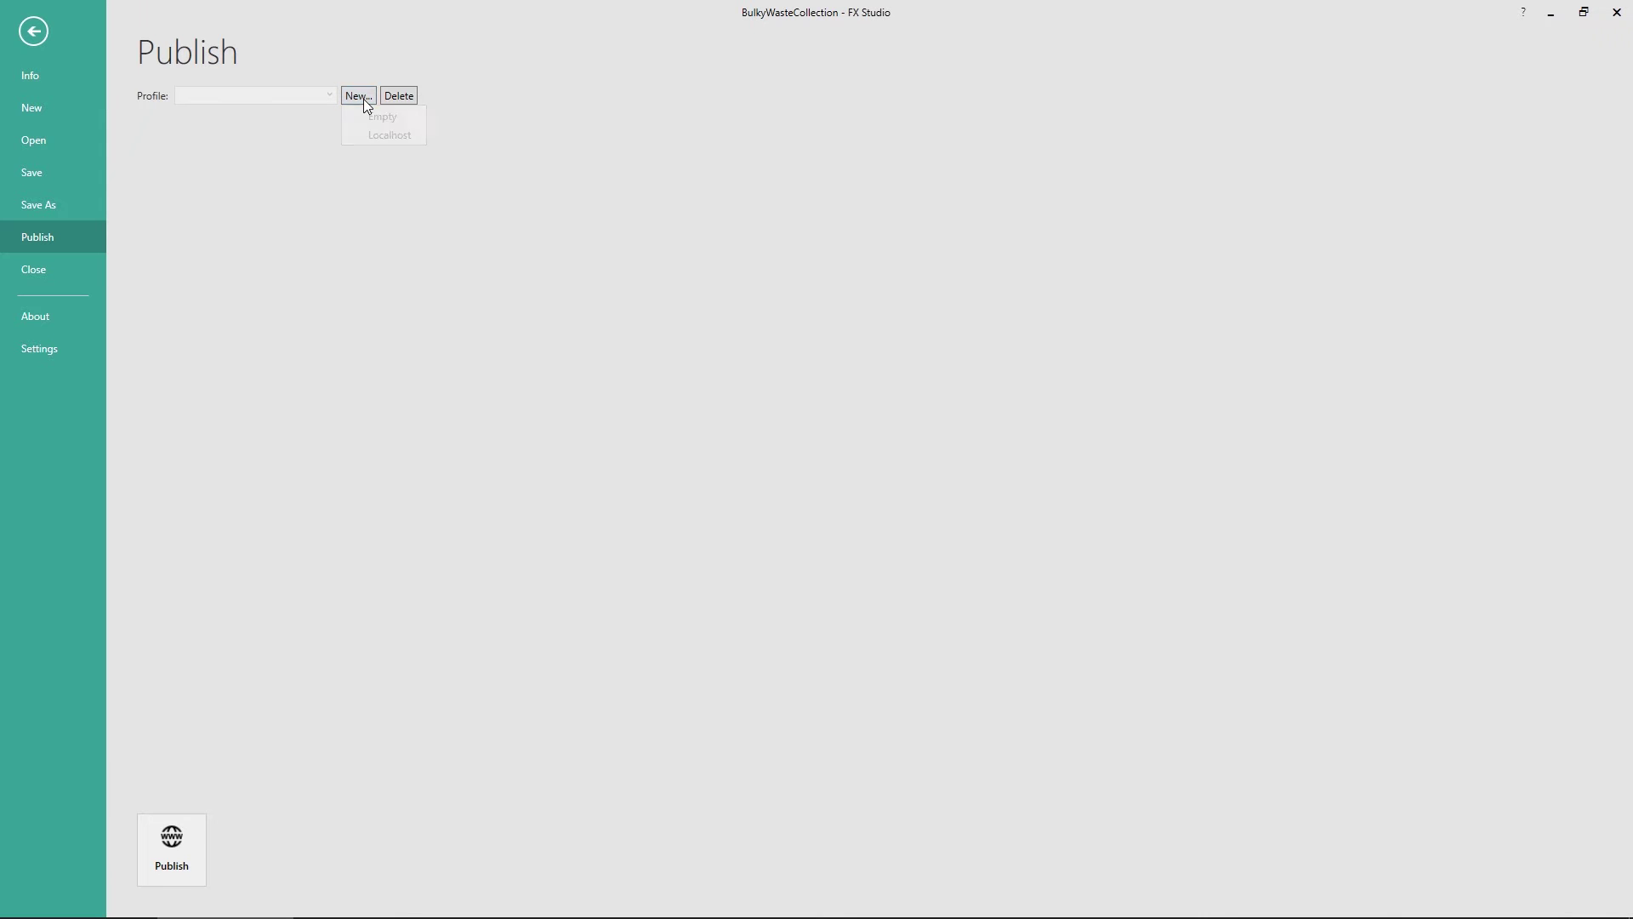
left_click(387, 136)
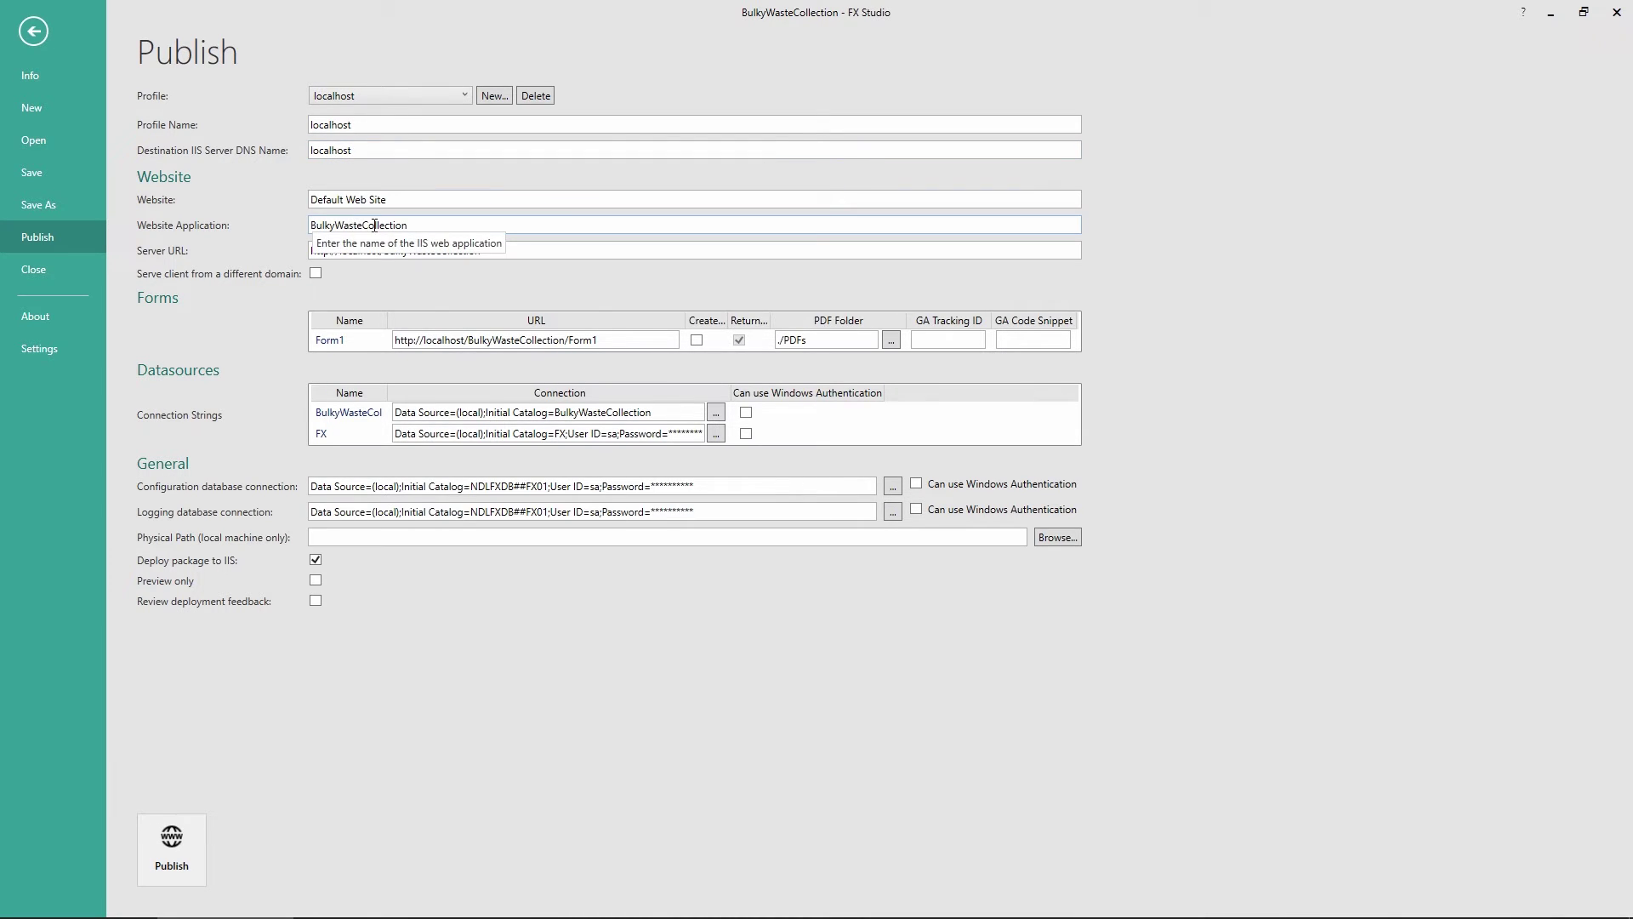
left_click(494, 340)
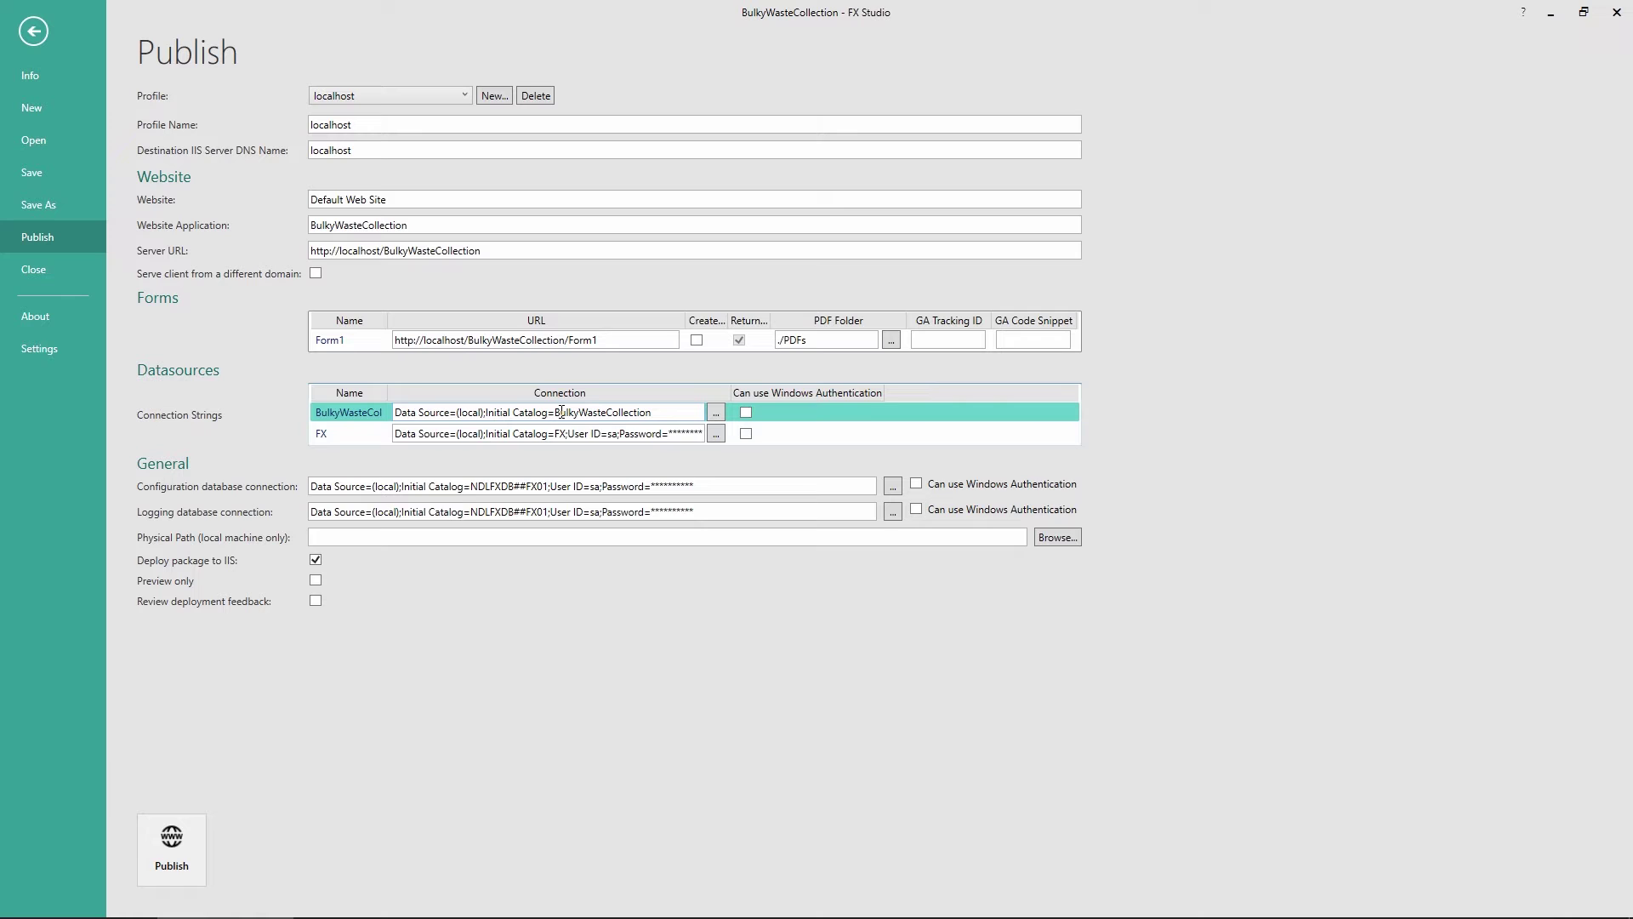
Set the BulkyWasteCollection connection to use a SQL Server user name and password
left_click(716, 412)
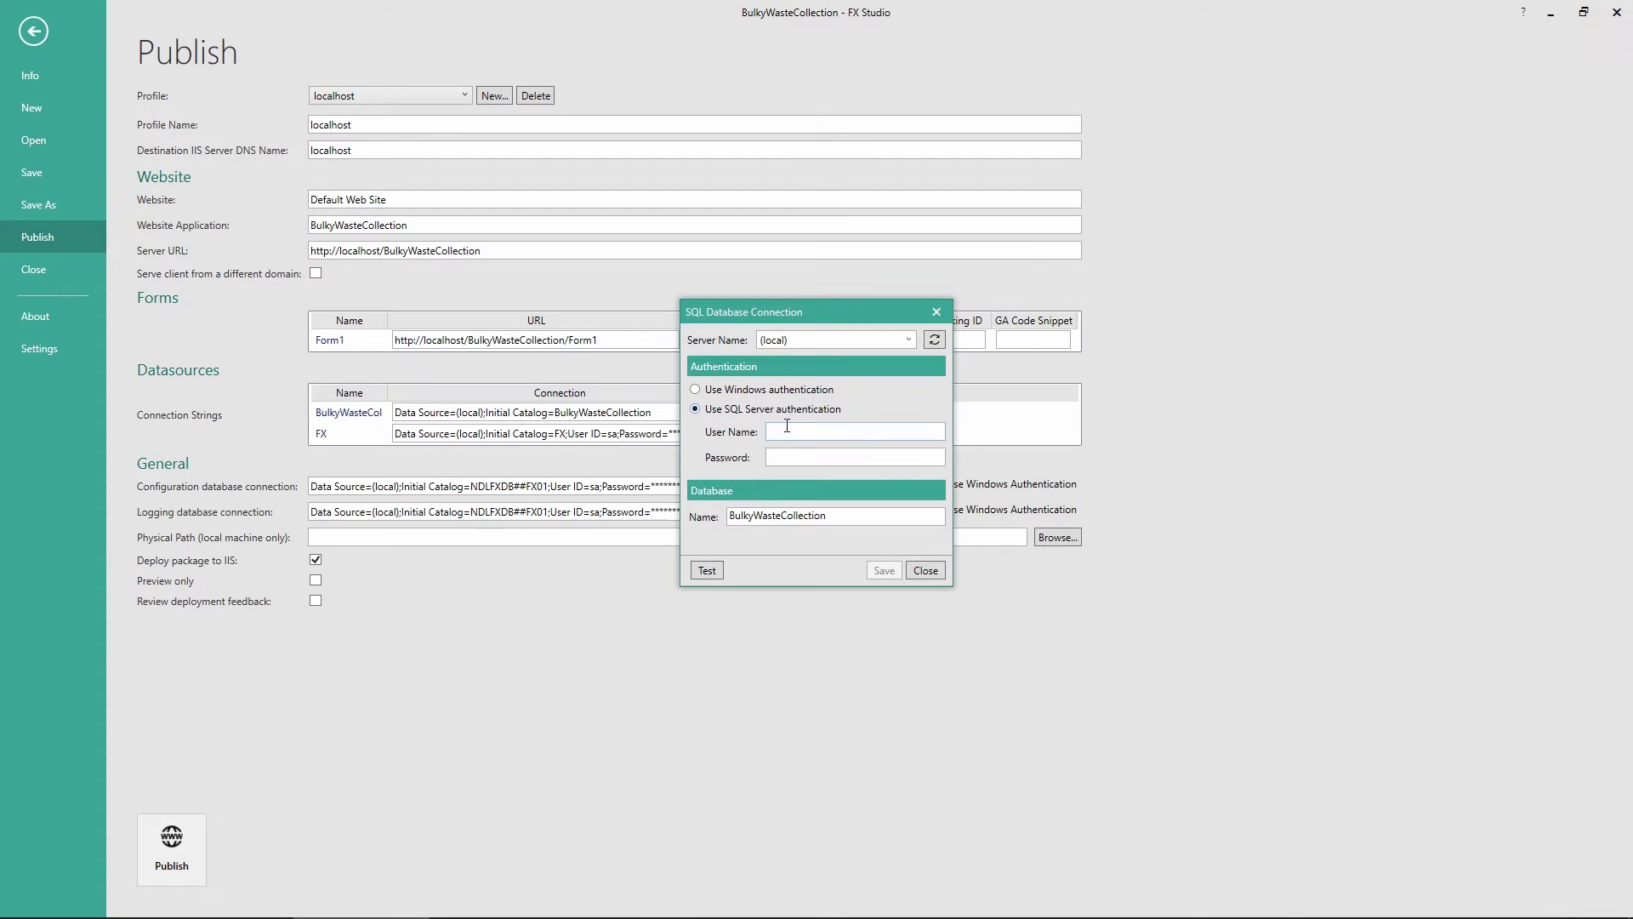
type("sa")
left_click(791, 456)
type("••••••••")
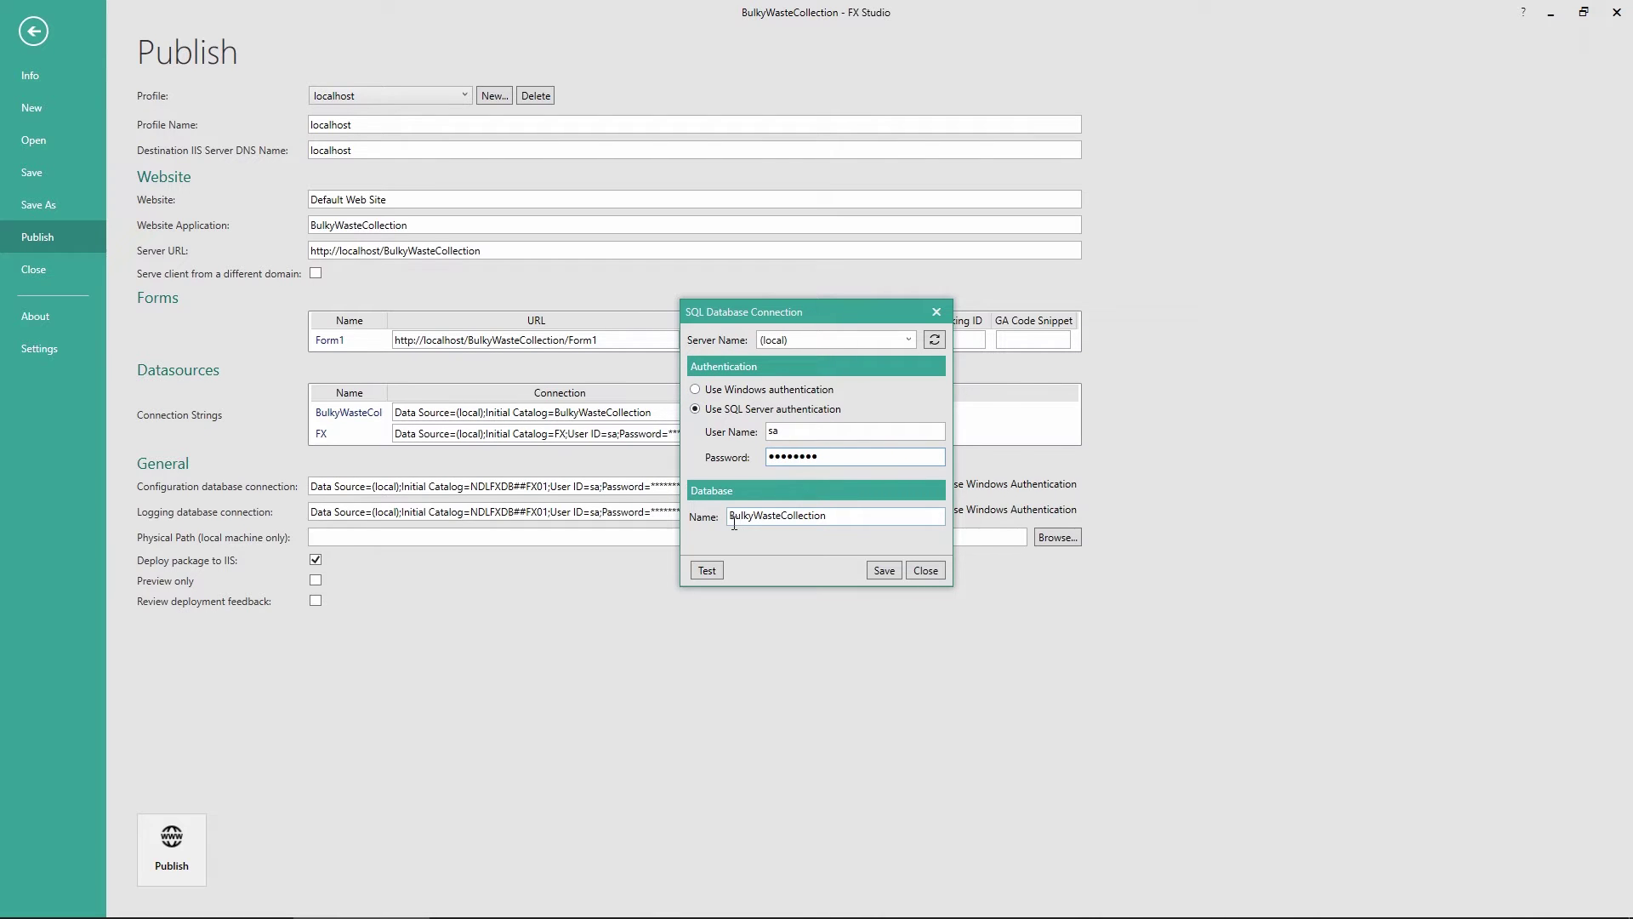
left_click(882, 570)
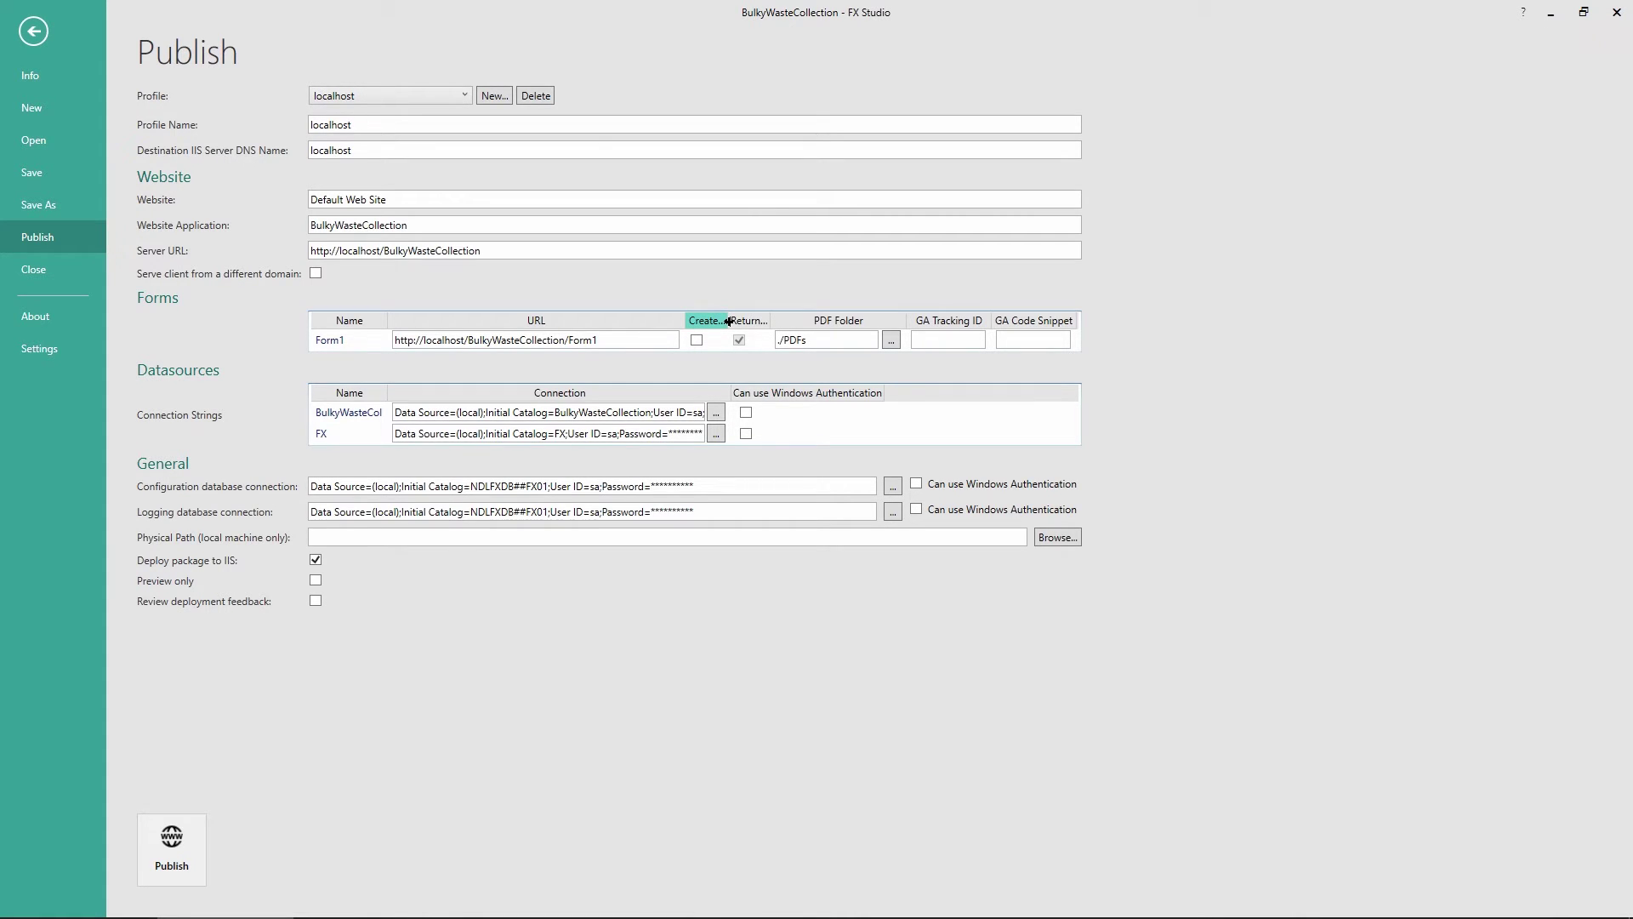
Set the physical path to C:\inetpub\wwwroot\BulkyWasteCollection and publish to localhost
left_click_drag(728, 320, 830, 320)
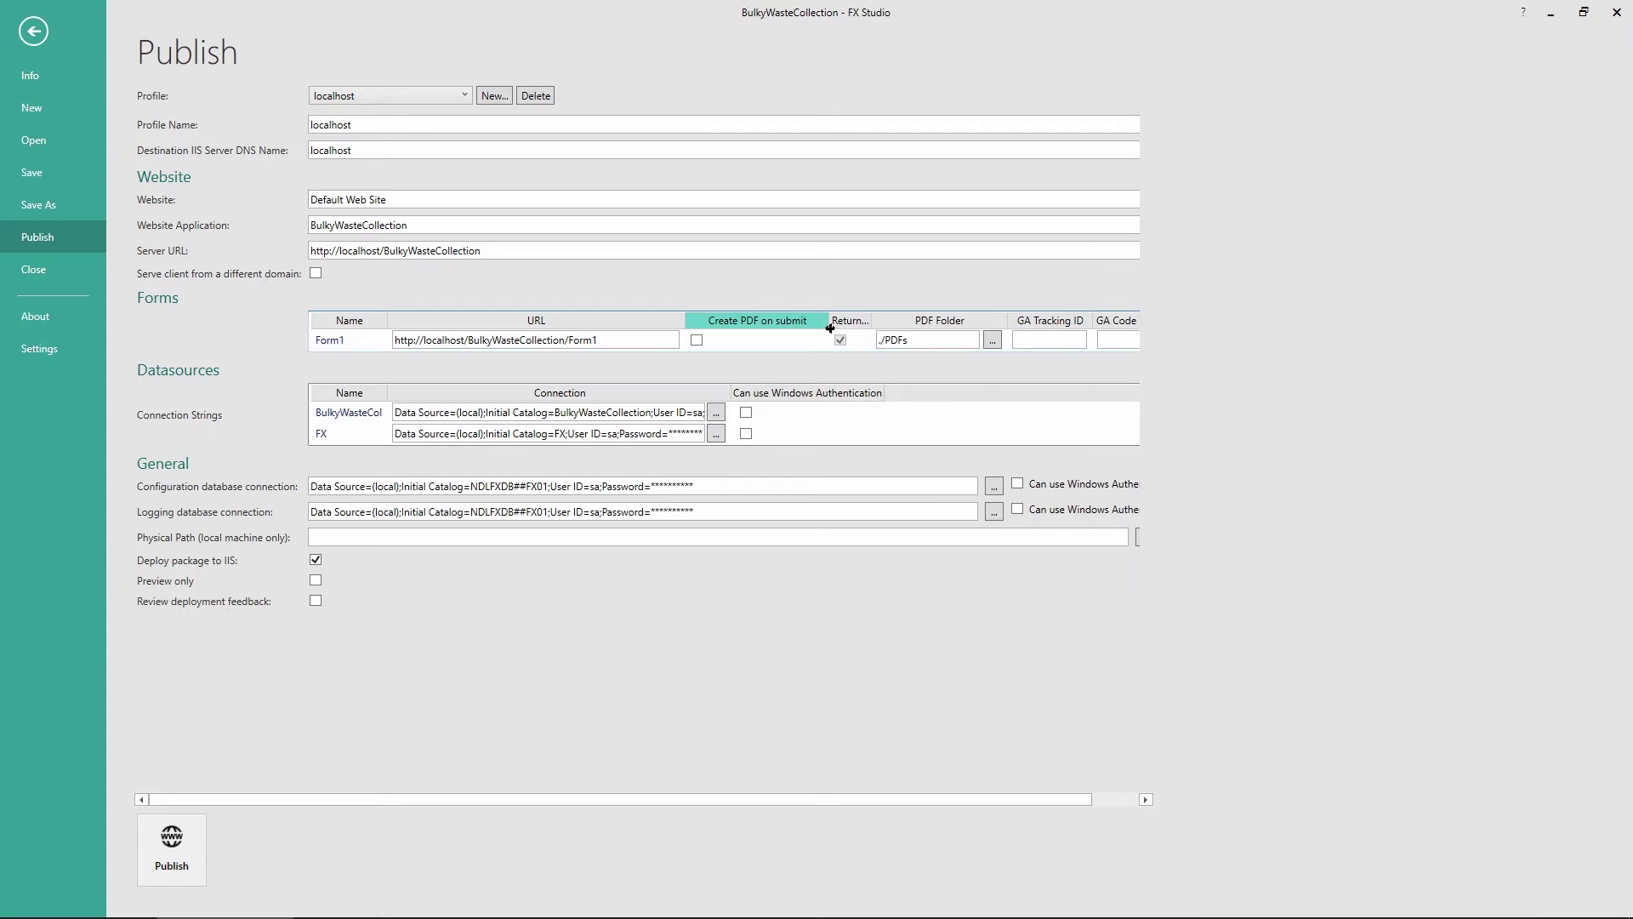
left_click(713, 340)
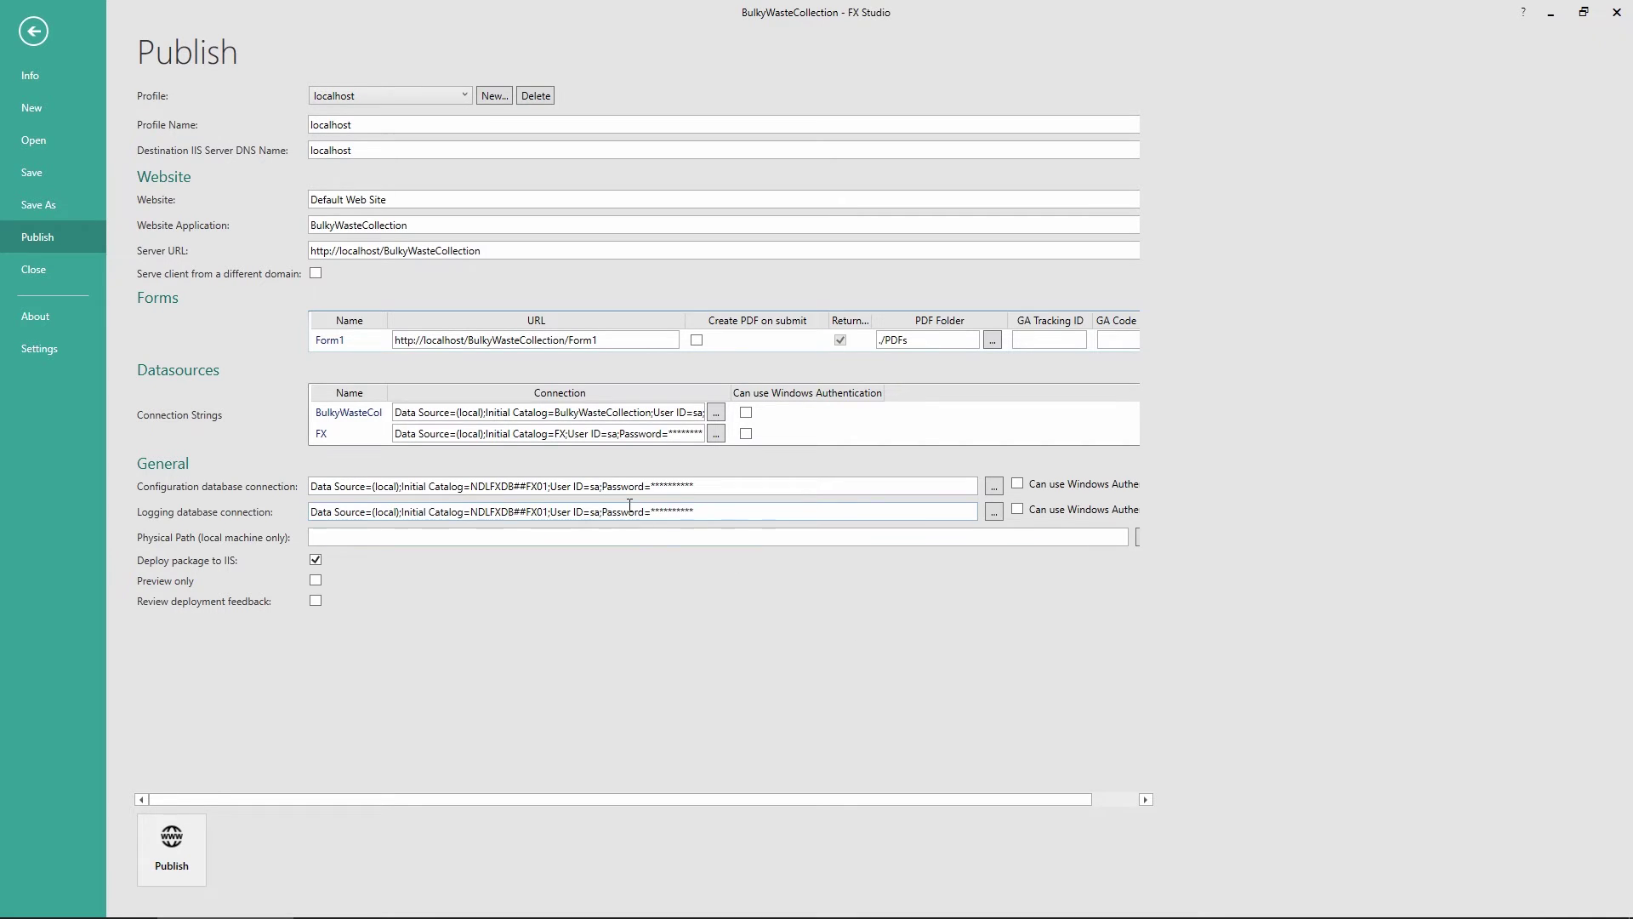
left_click(186, 844)
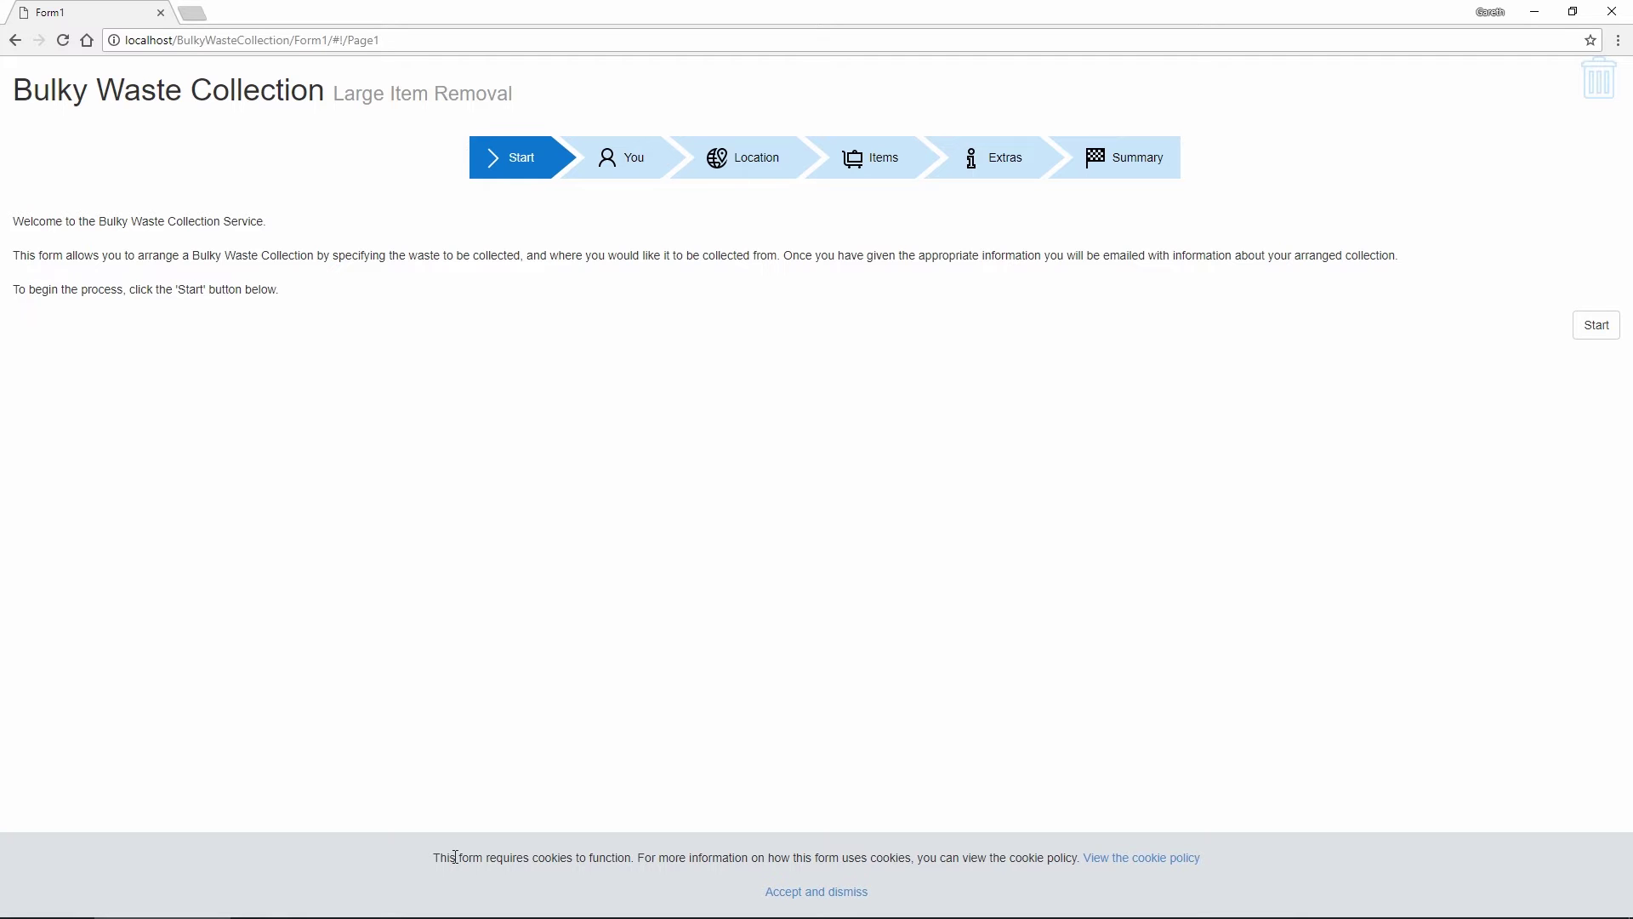
Read the cookie policy, close it, and accept cookies to dismiss the banner
left_click(1116, 865)
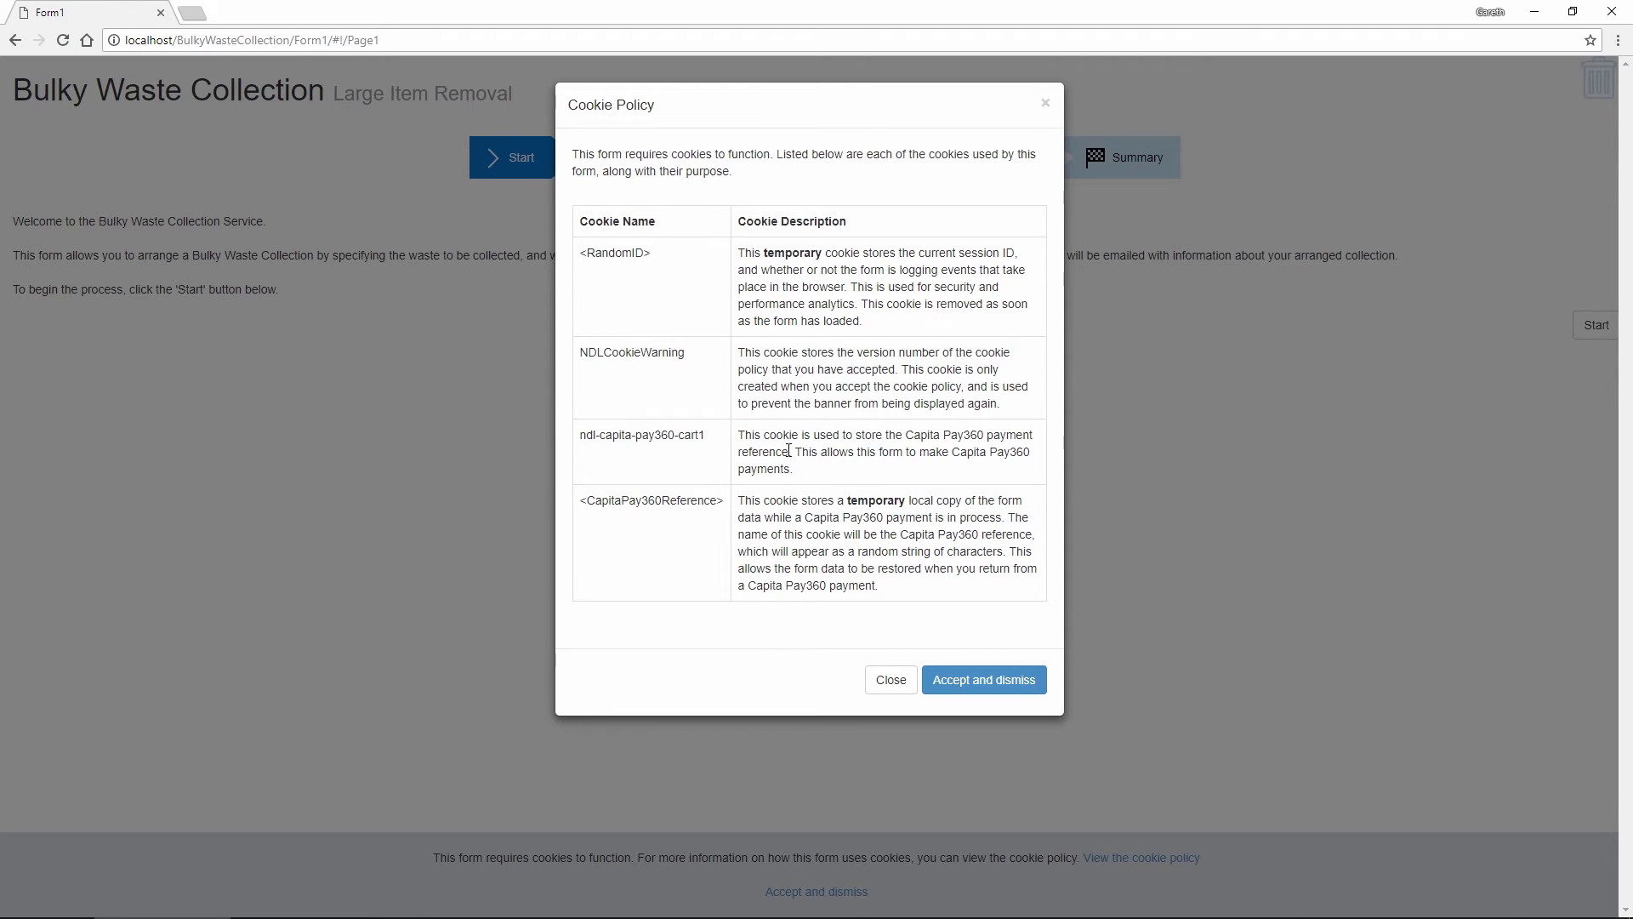
left_click(884, 680)
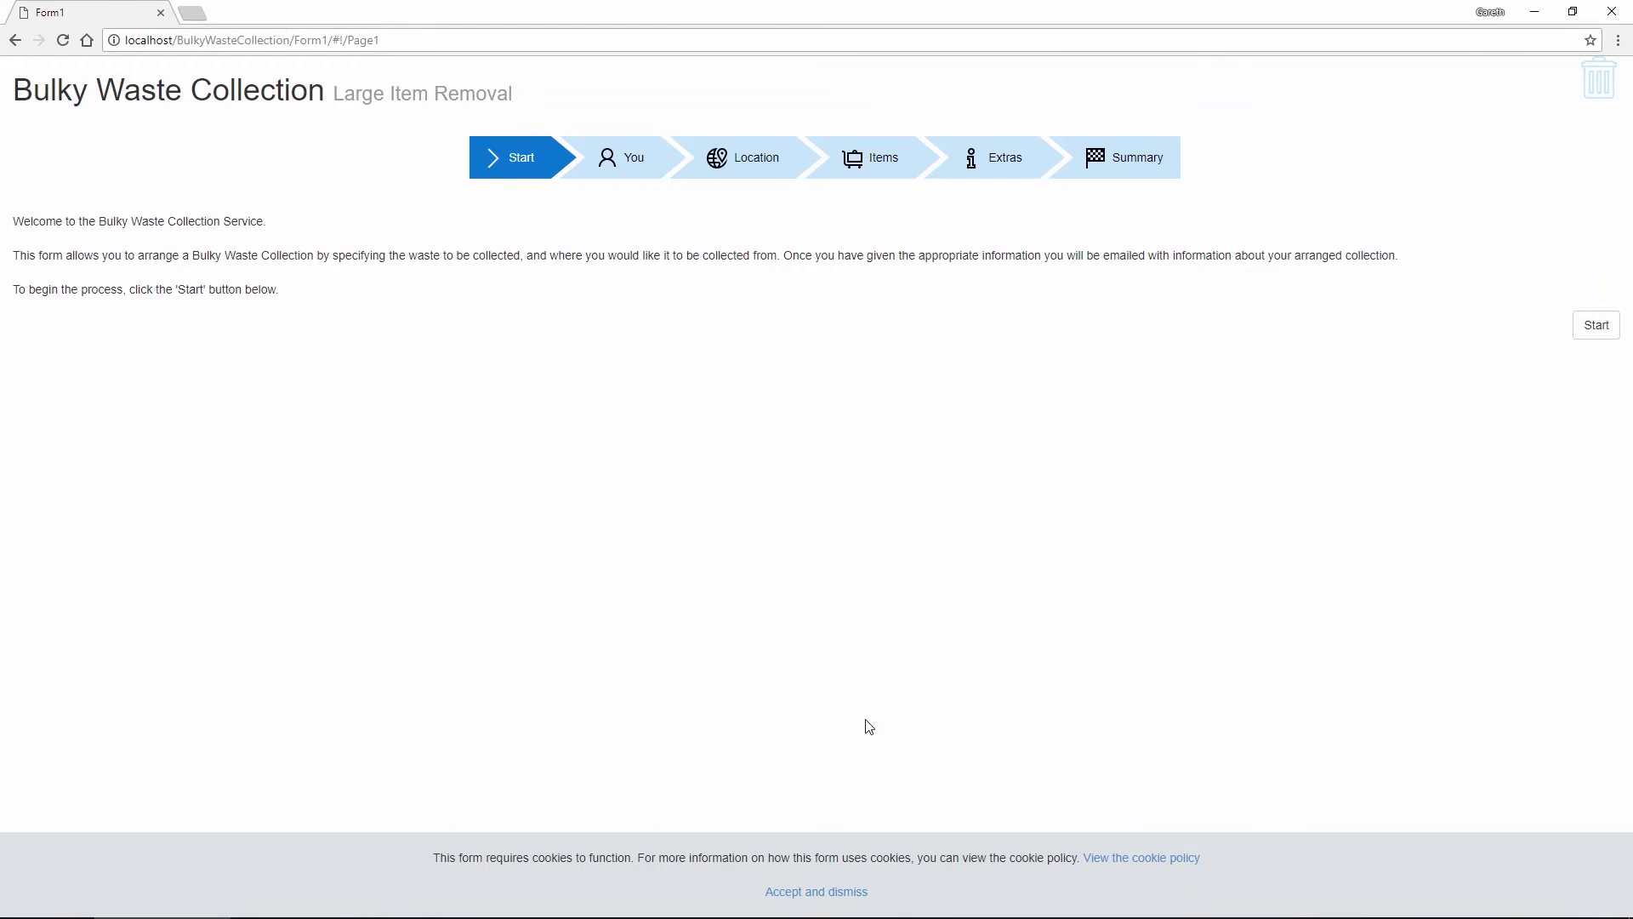
left_click(836, 893)
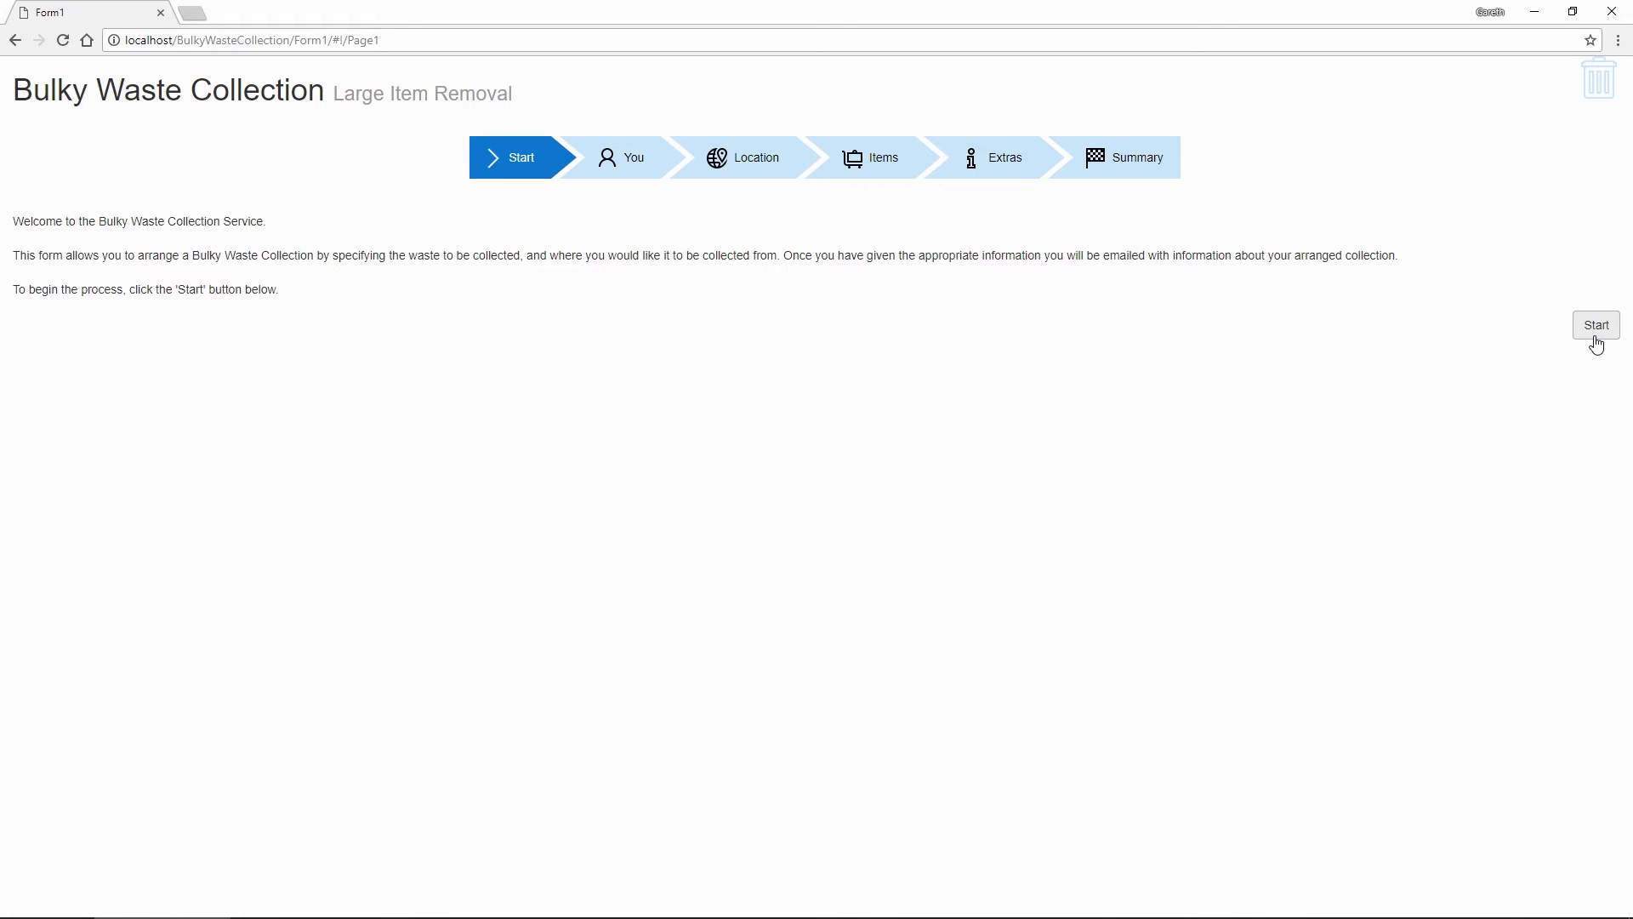
Start the form and fill the You step with title Mr plus first and last name
left_click(1596, 327)
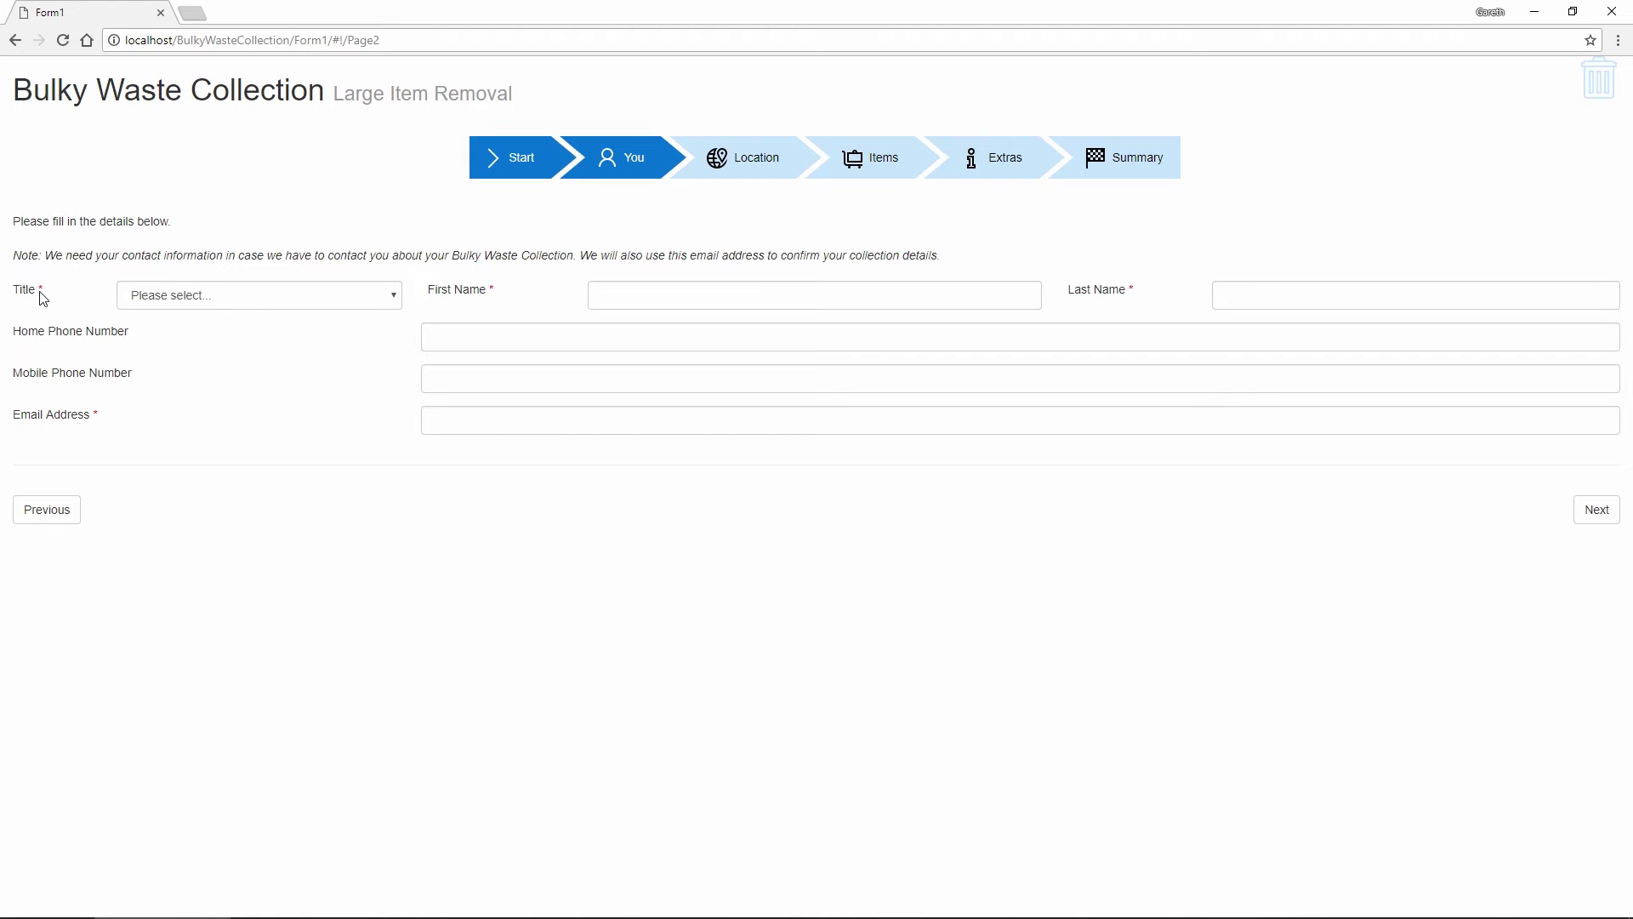
left_click(1614, 527)
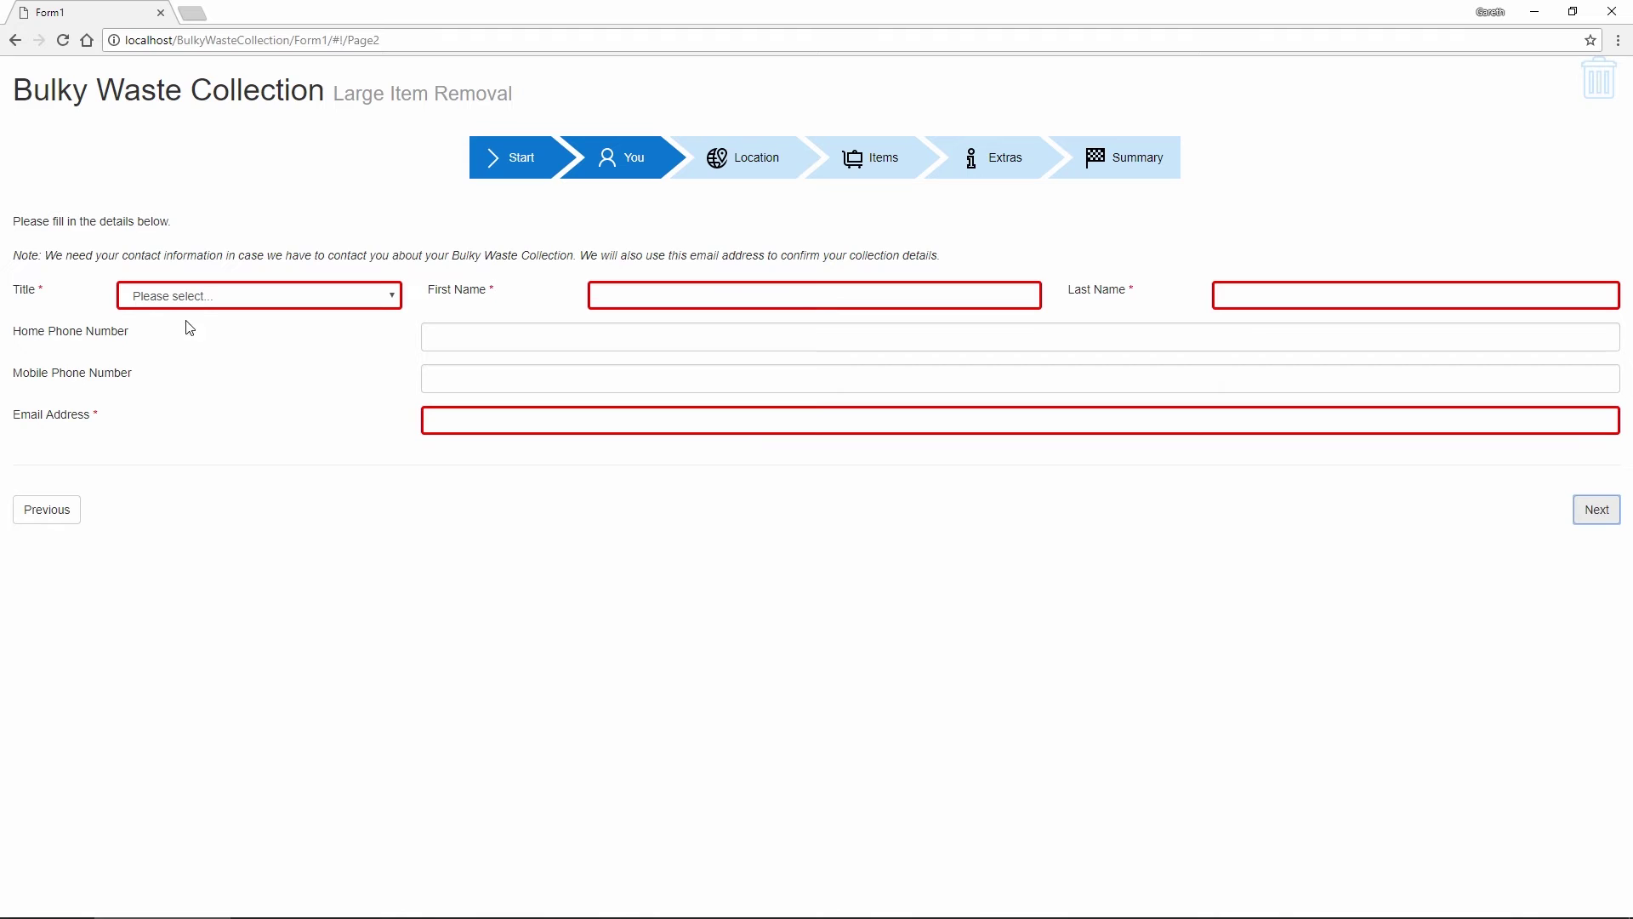
left_click(263, 303)
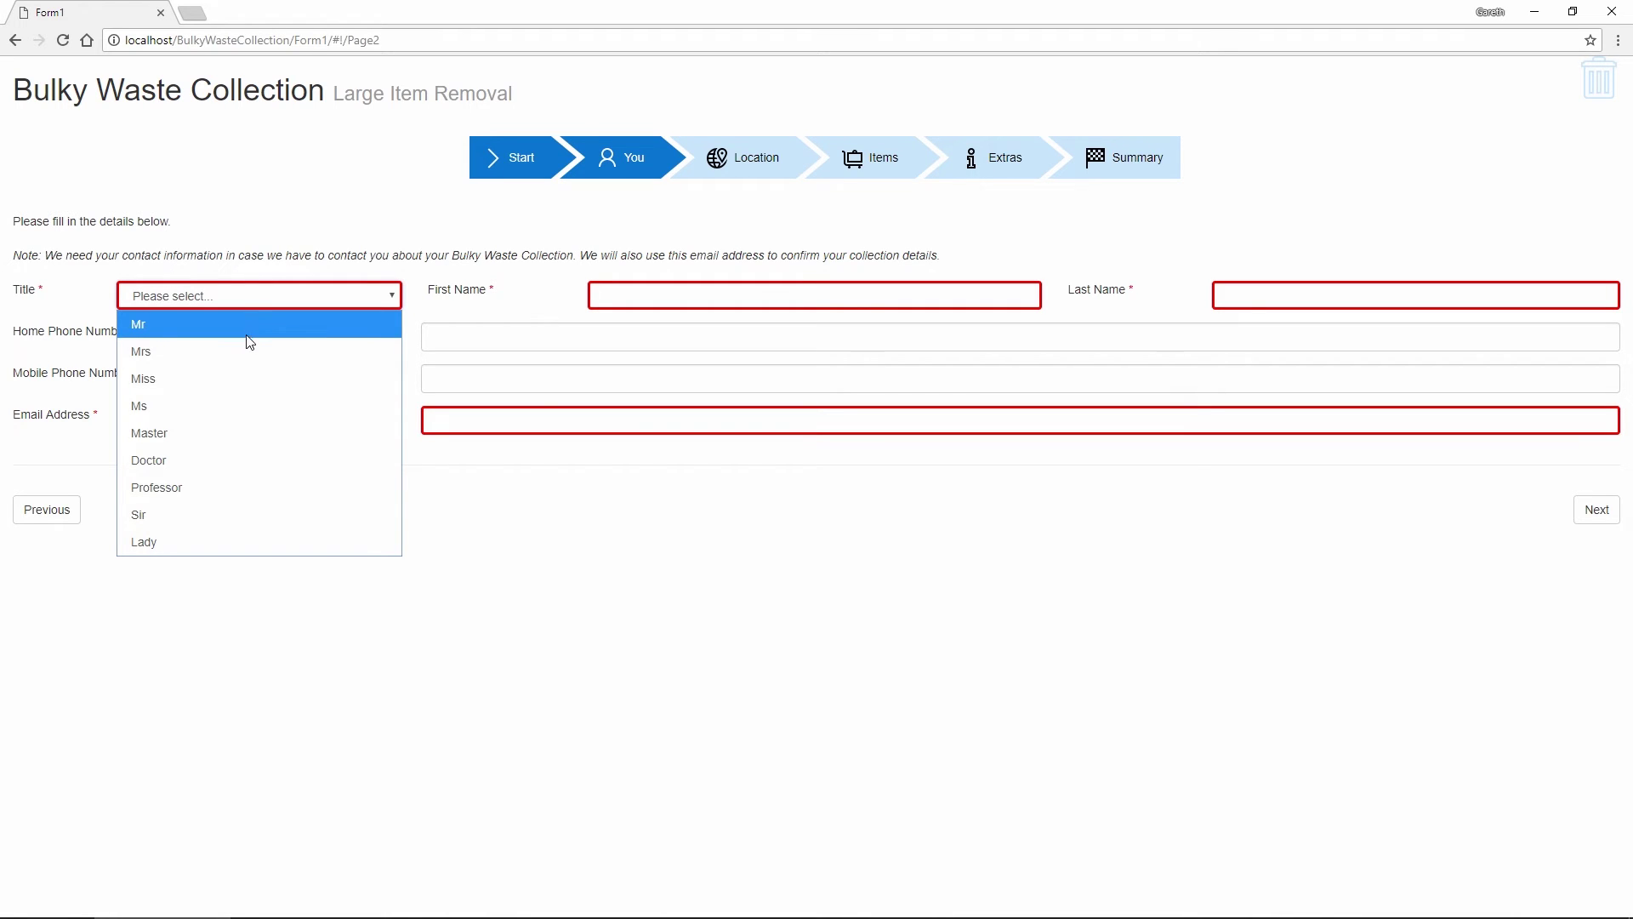
left_click(211, 325)
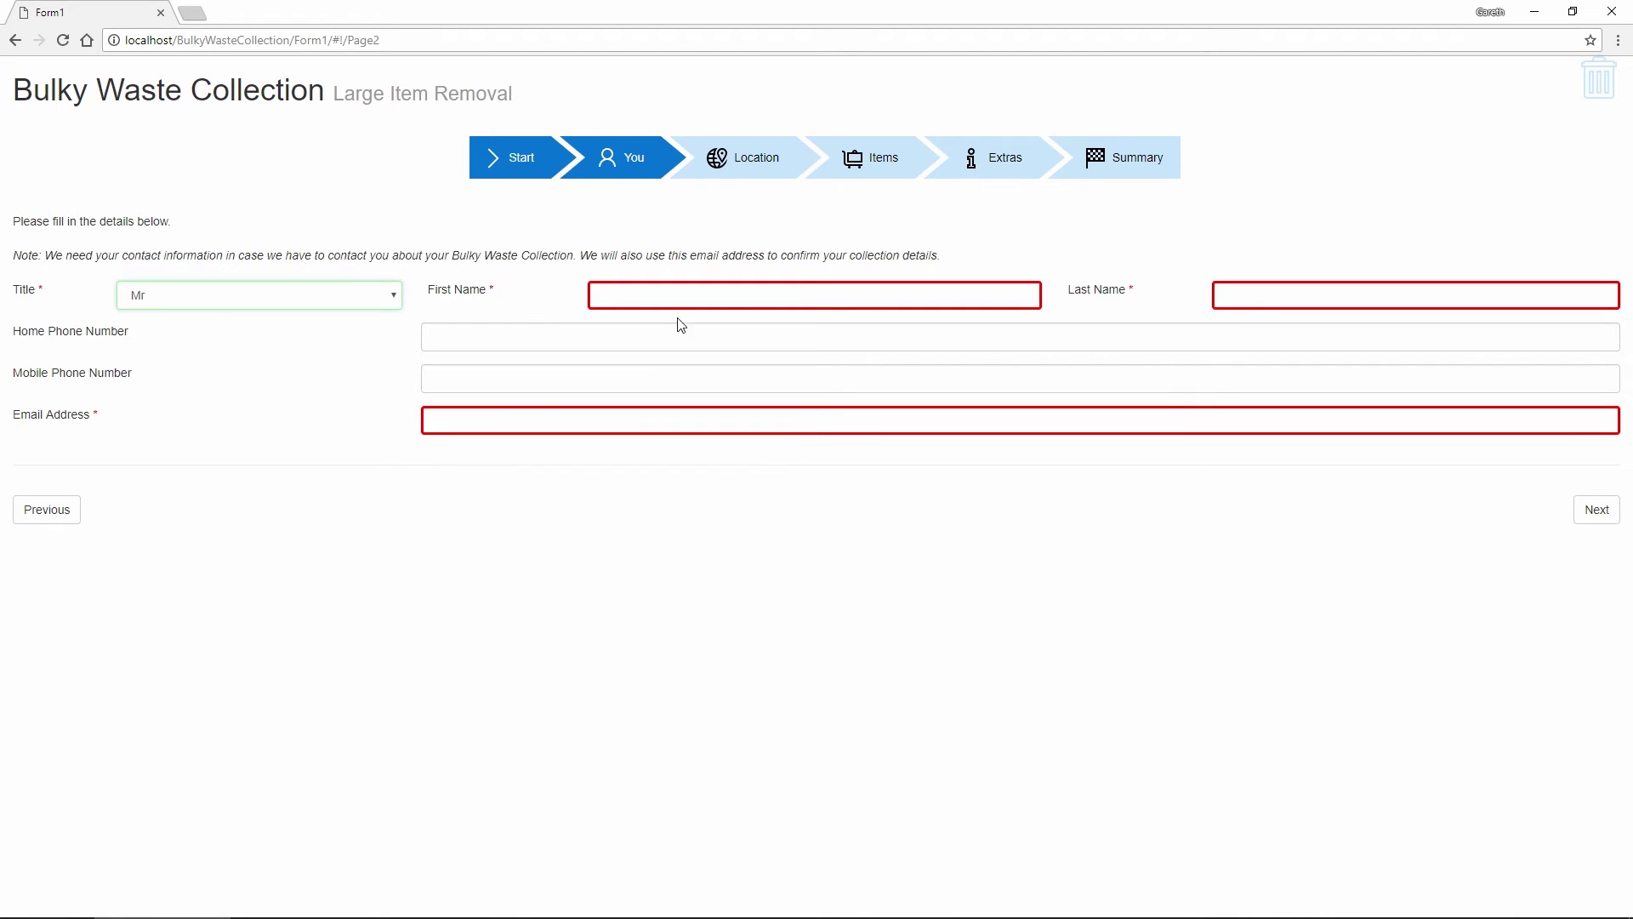
left_click(670, 304)
type("Alf")
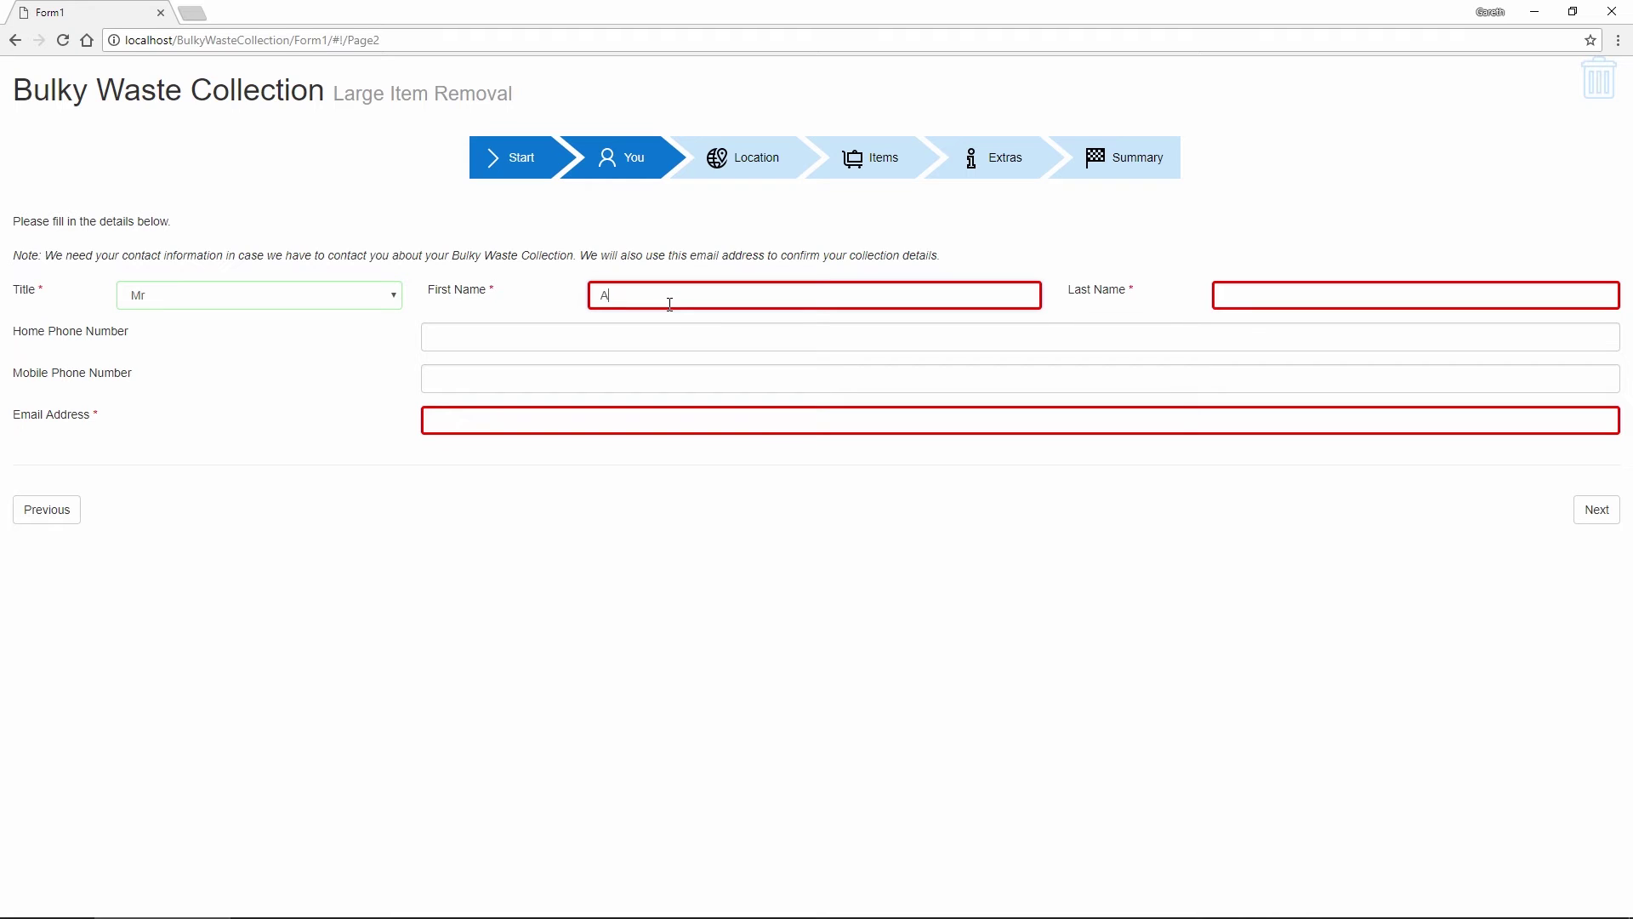
left_click(1249, 302)
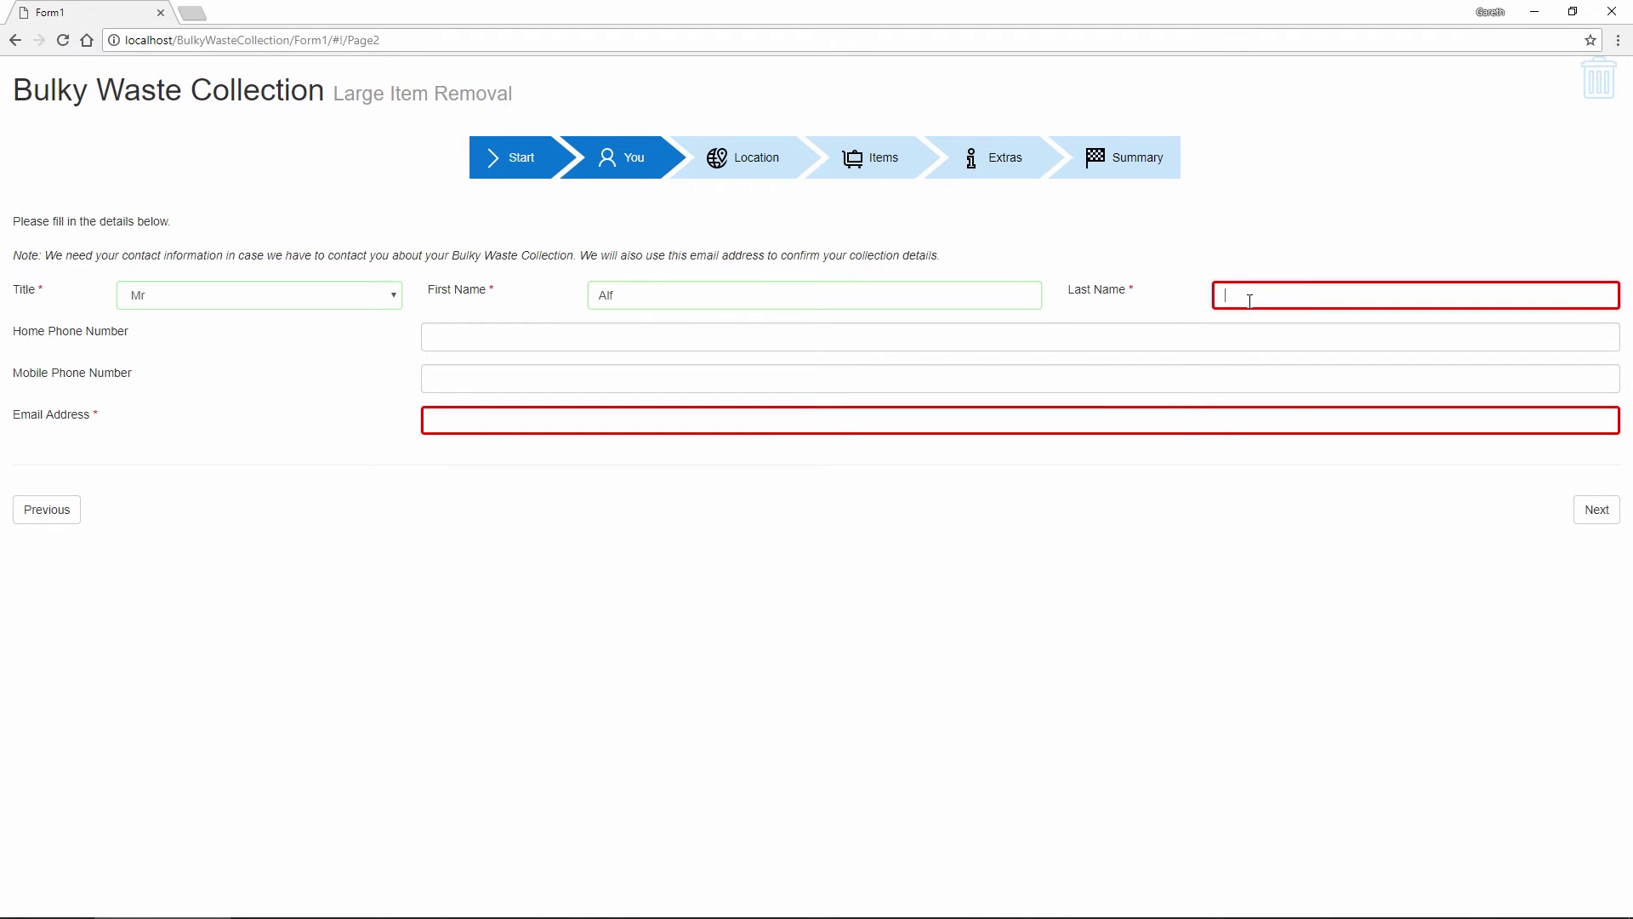
type("Alfington")
left_click(1111, 685)
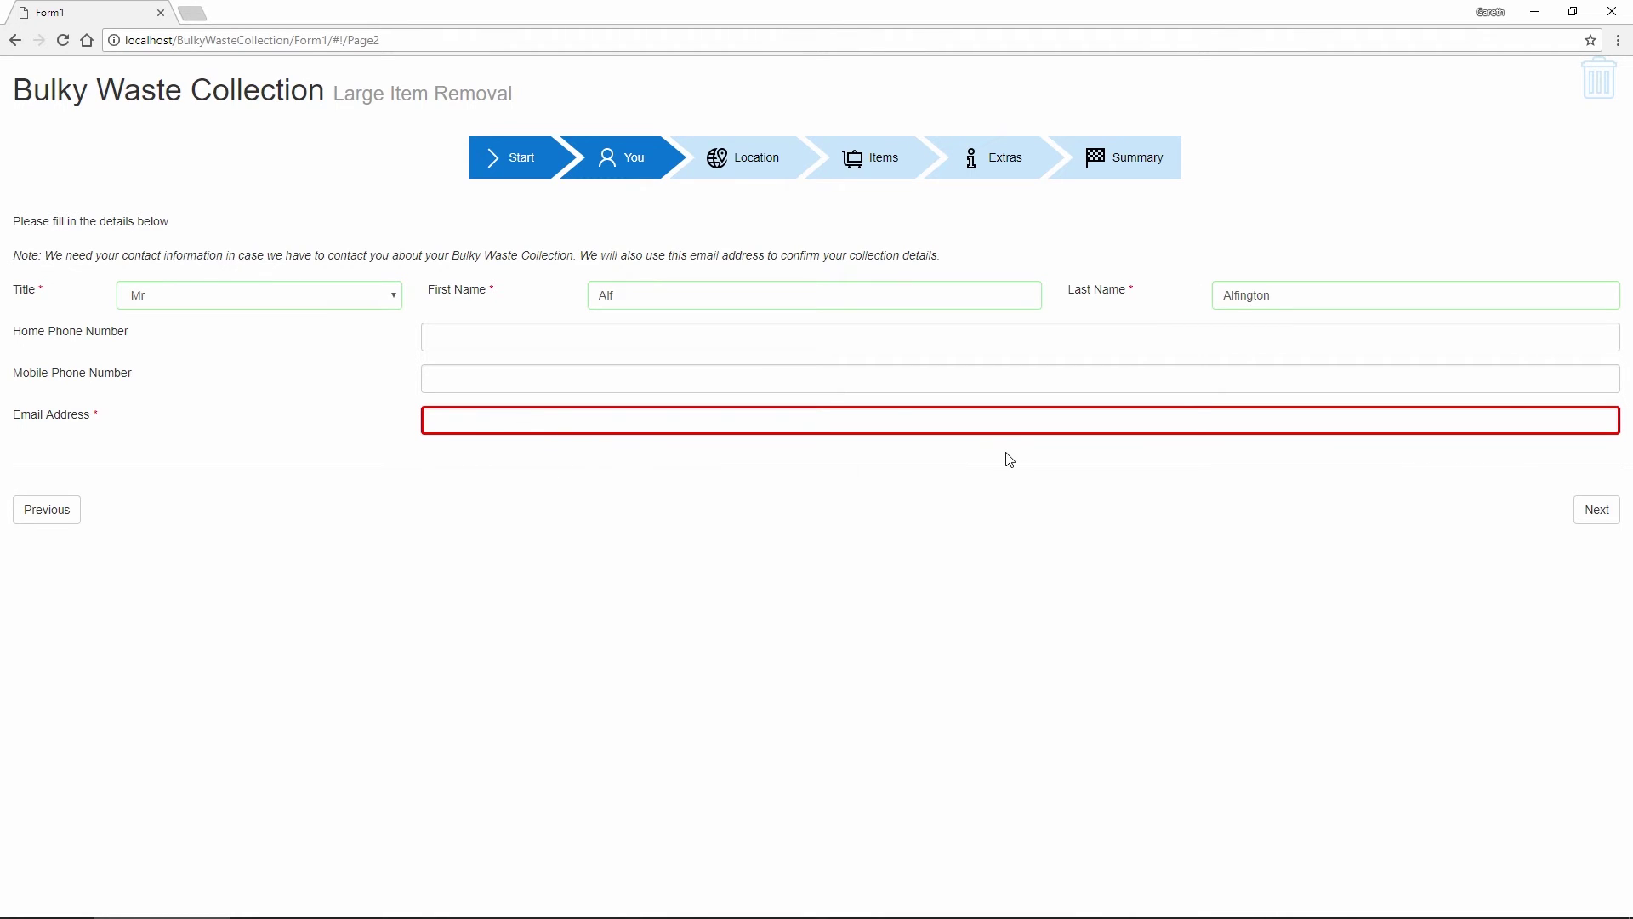
Replace the invalid e-mail with a valid address and continue to Location
left_click(737, 425)
type("test")
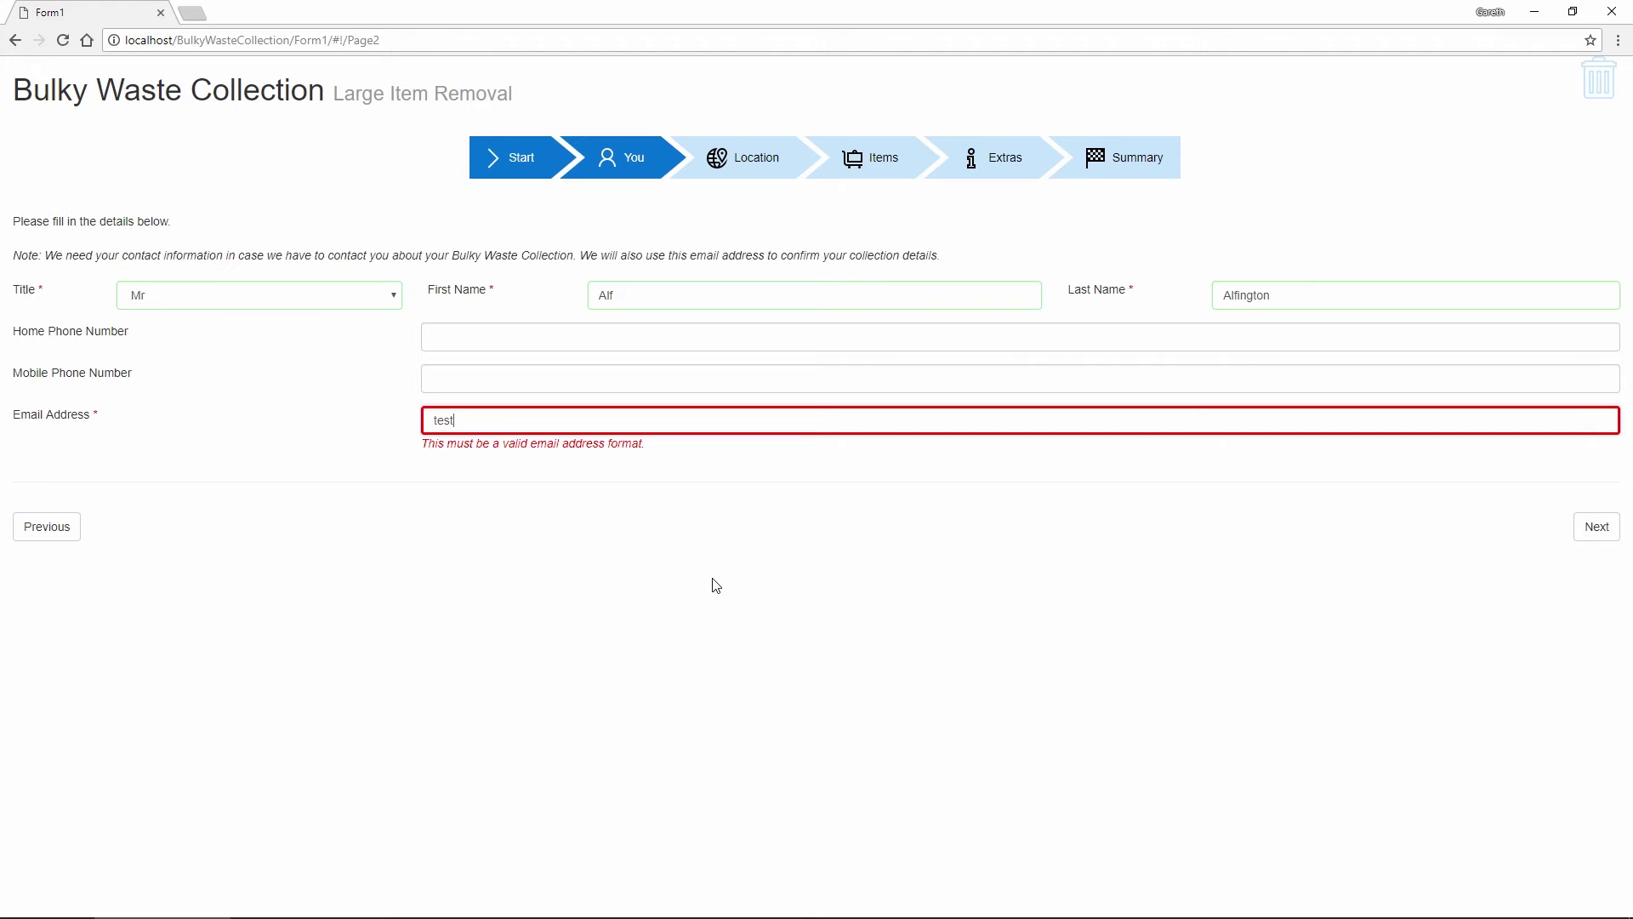
key("ctrl+a")
type("alf.alfington@test.com")
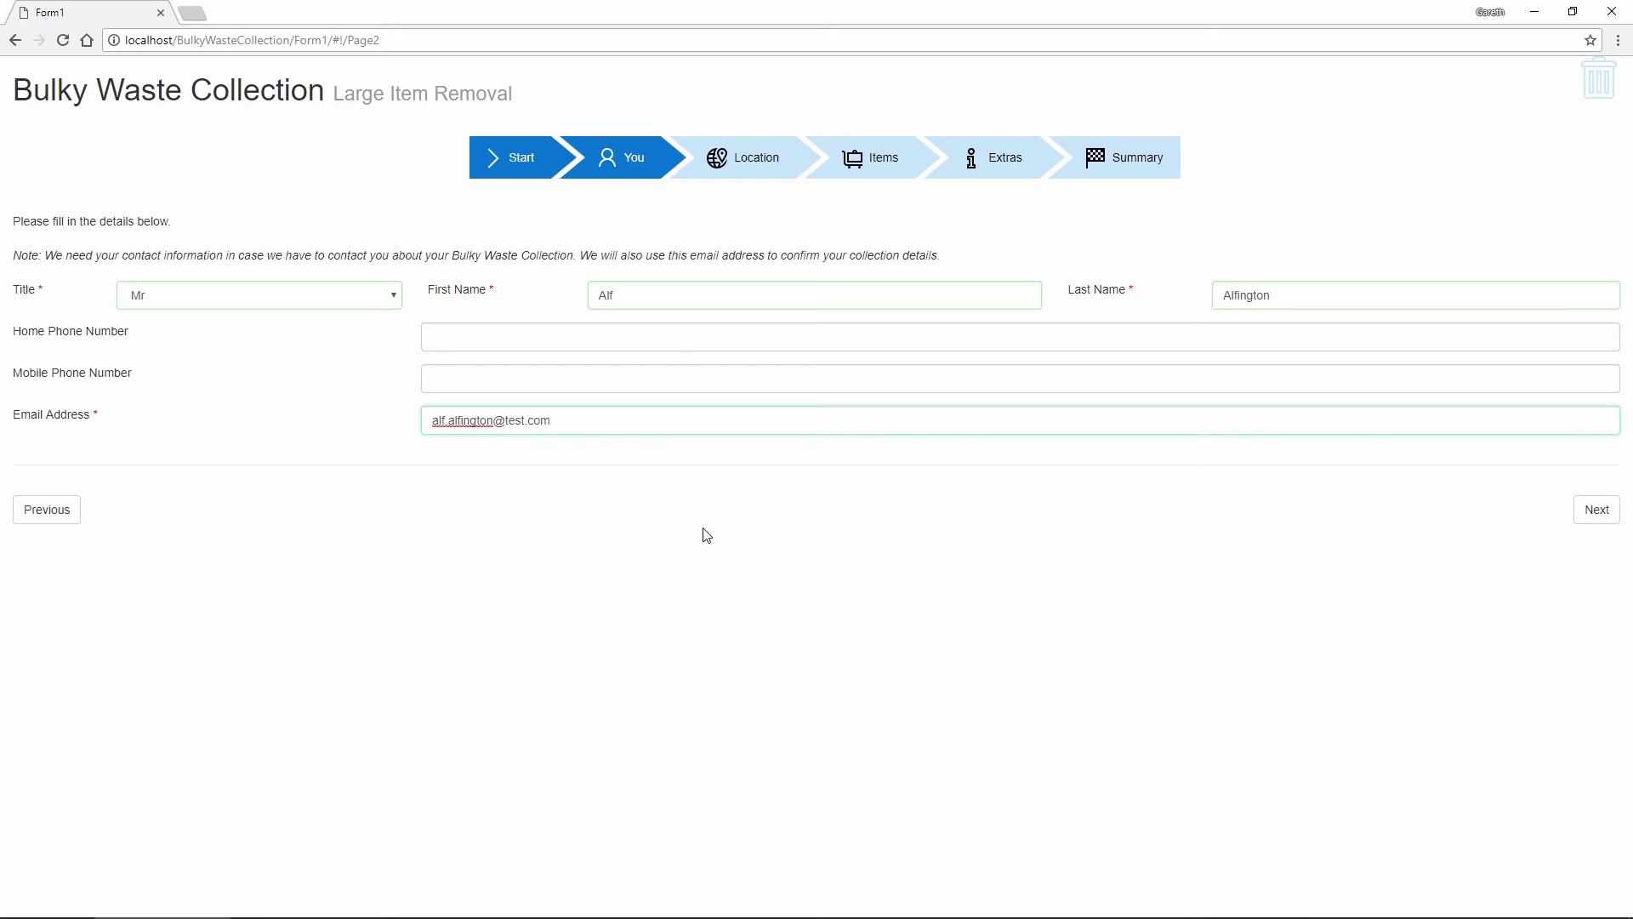
left_click(1591, 517)
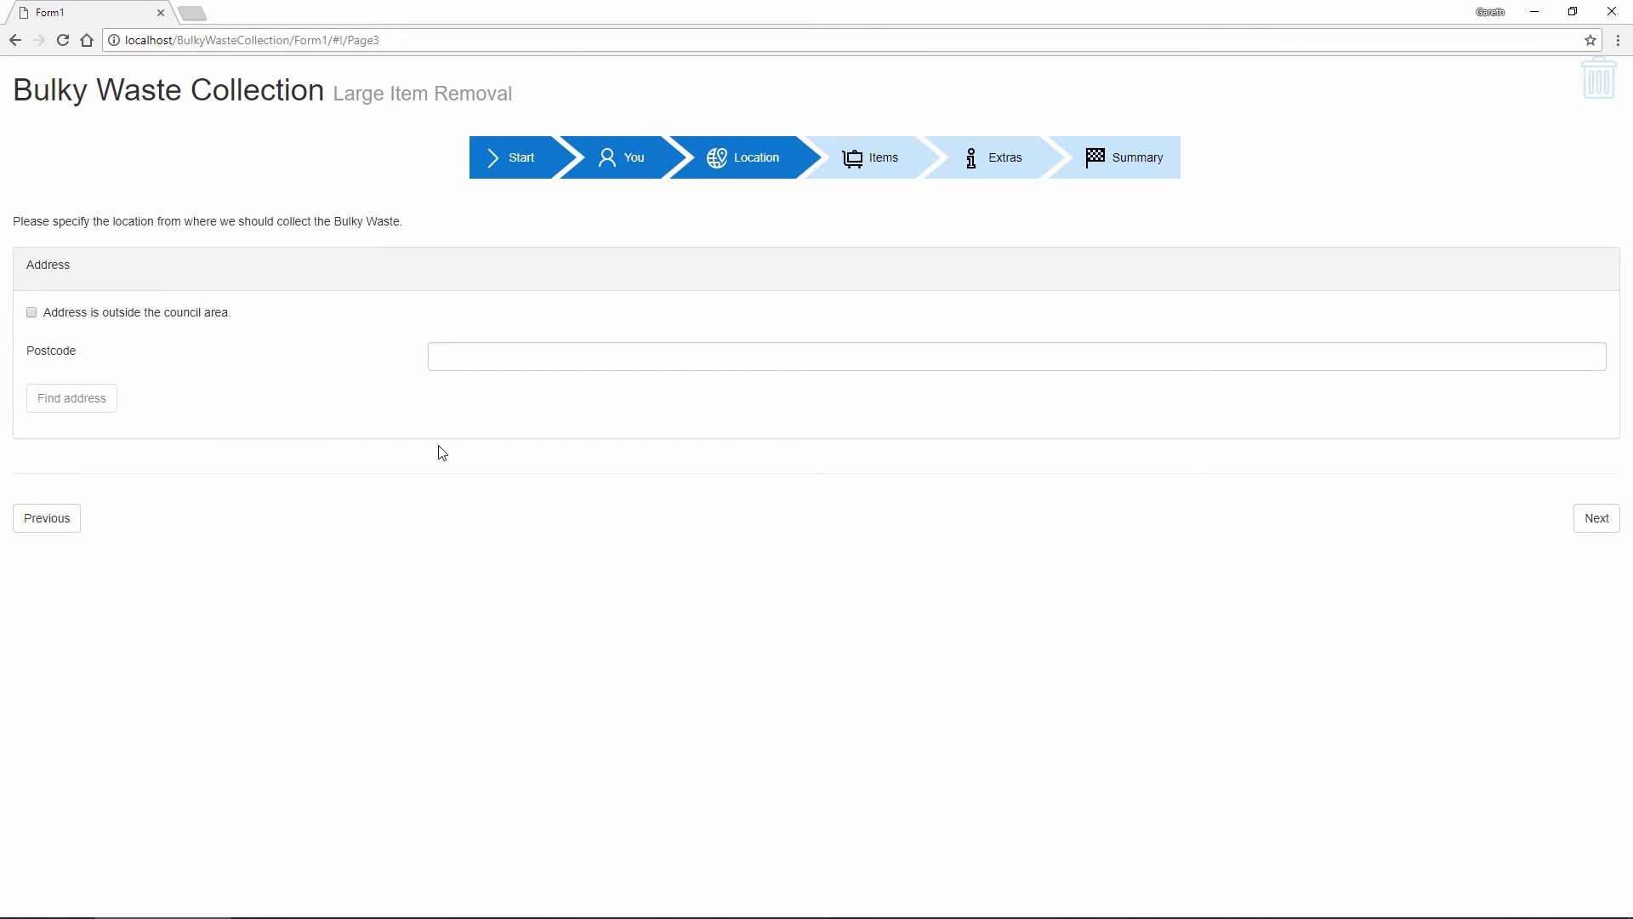
Look up the collection postcode and choose the third matching address
left_click(467, 359)
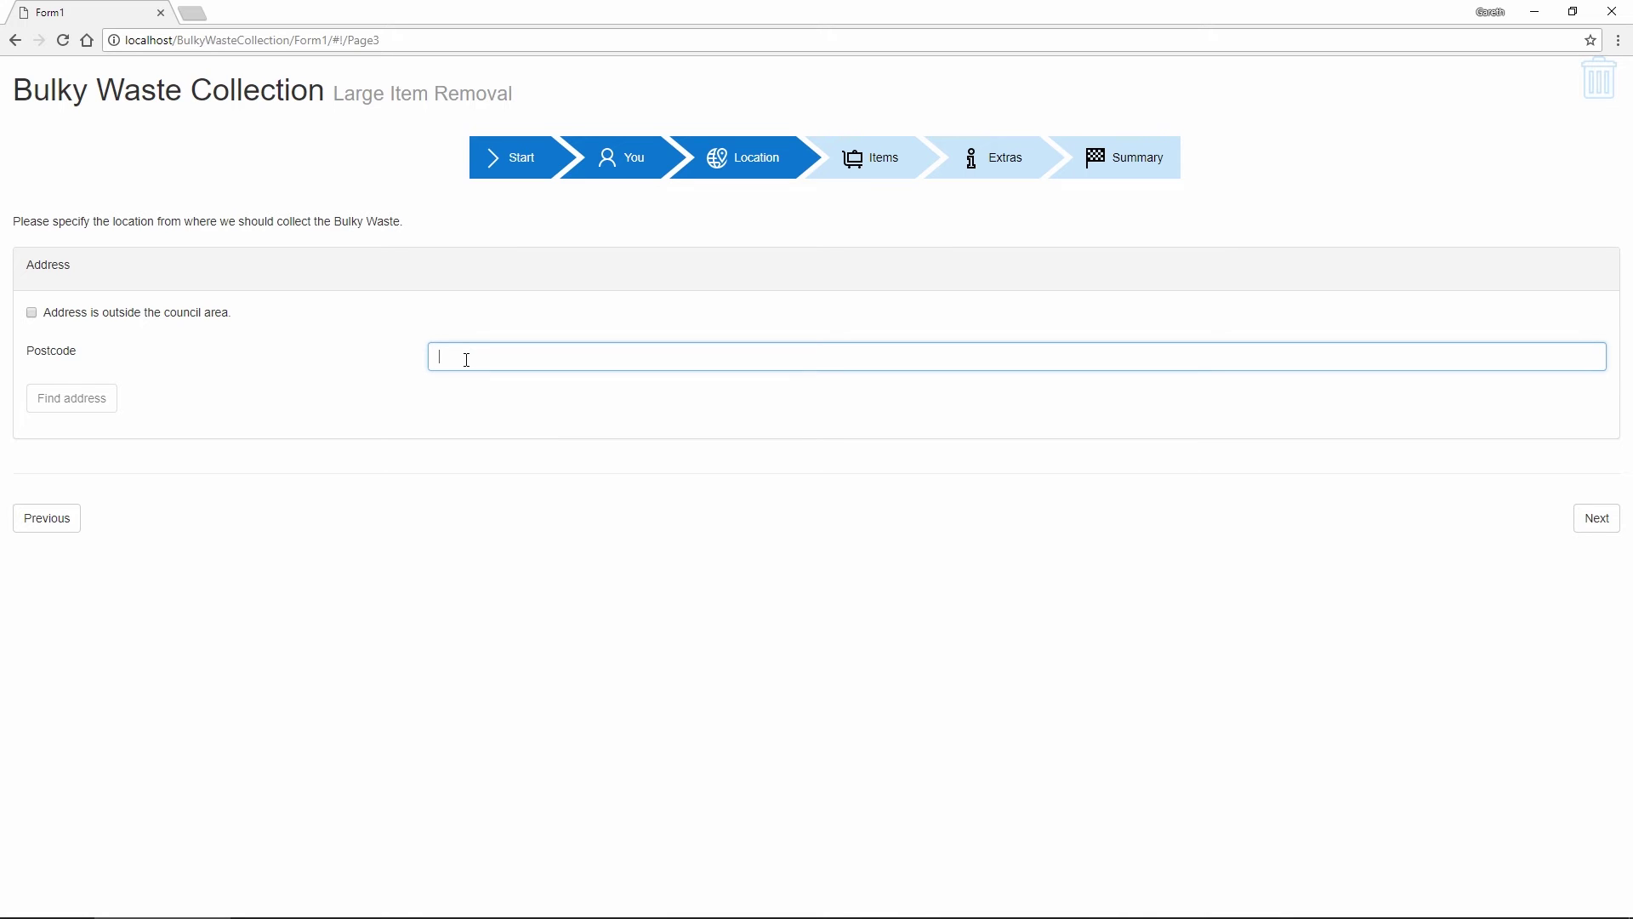
type("LS227GZ")
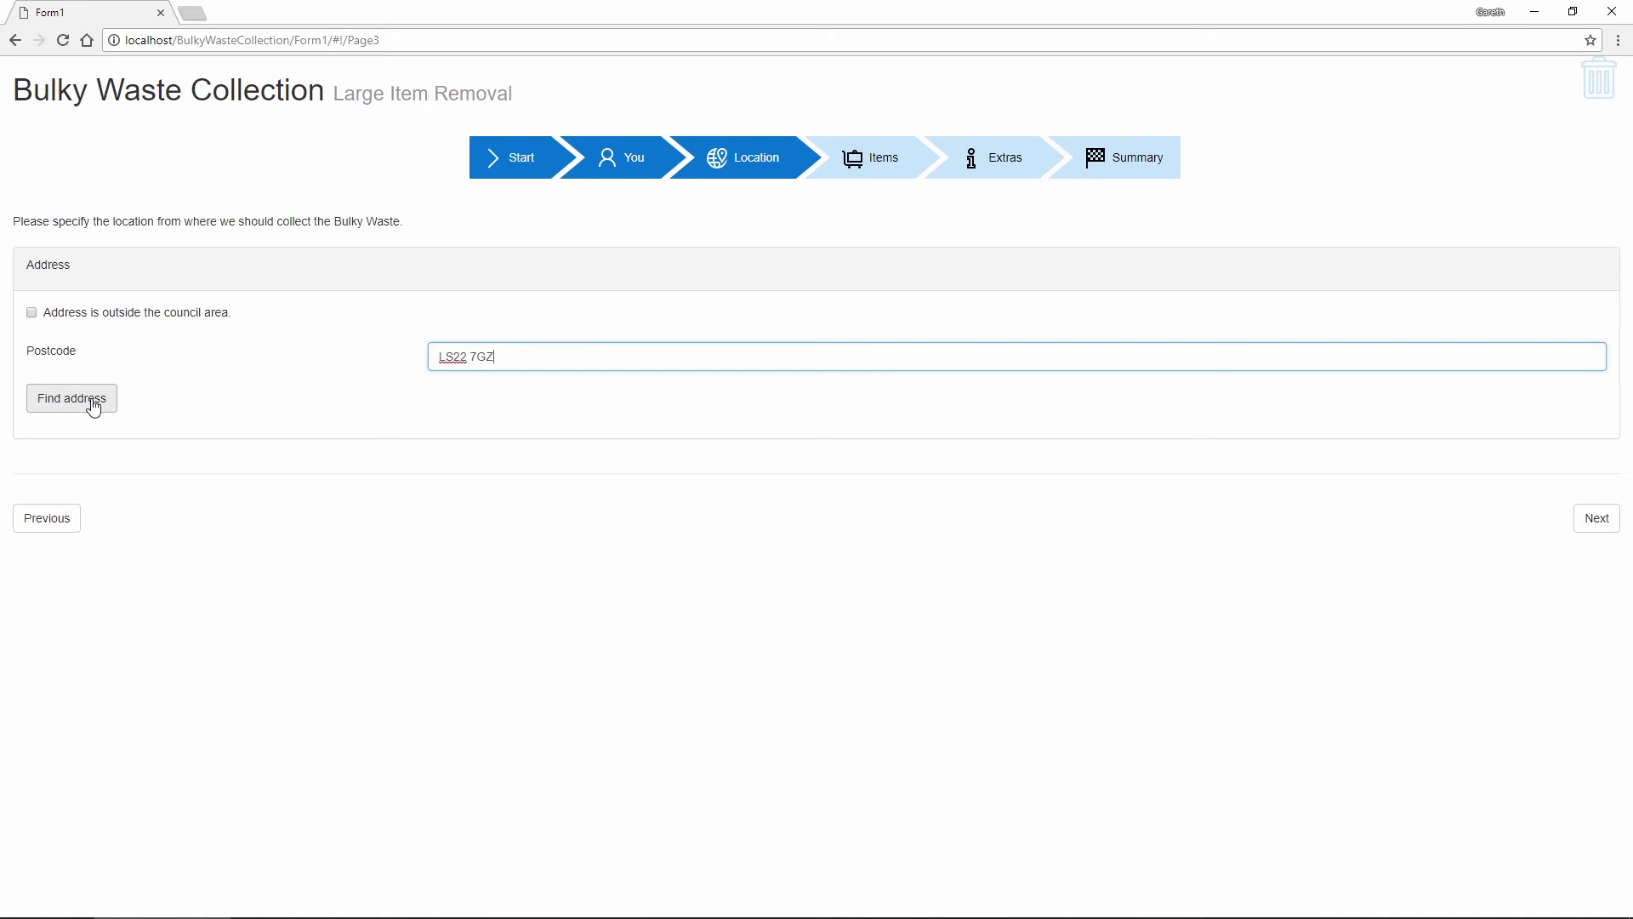
left_click(94, 406)
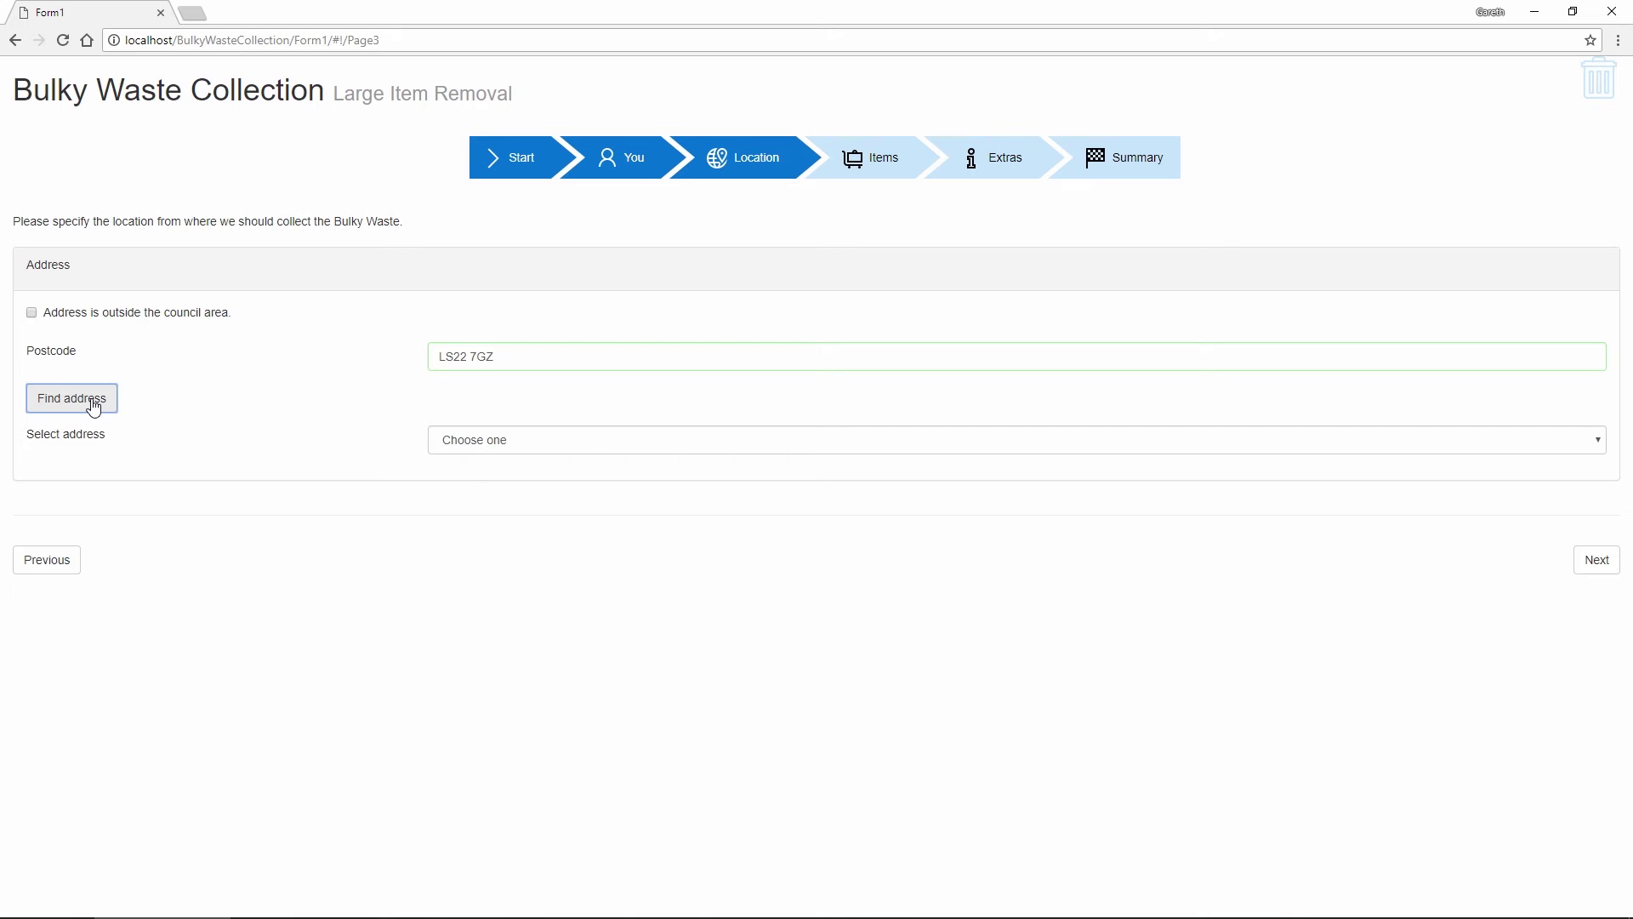
left_click(488, 451)
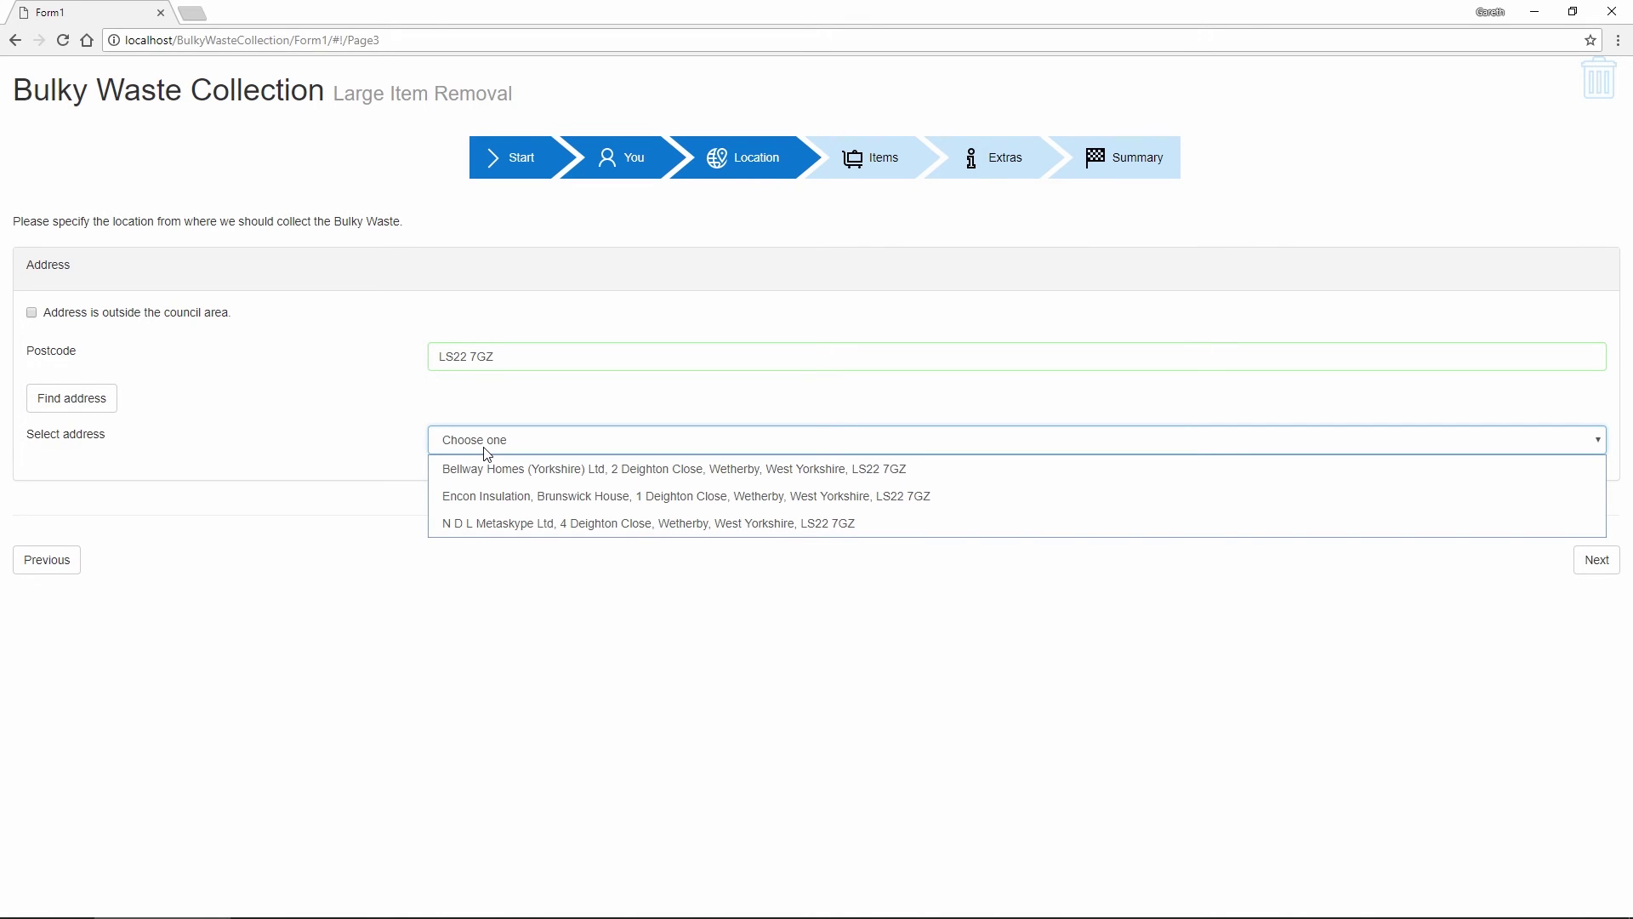
left_click(468, 522)
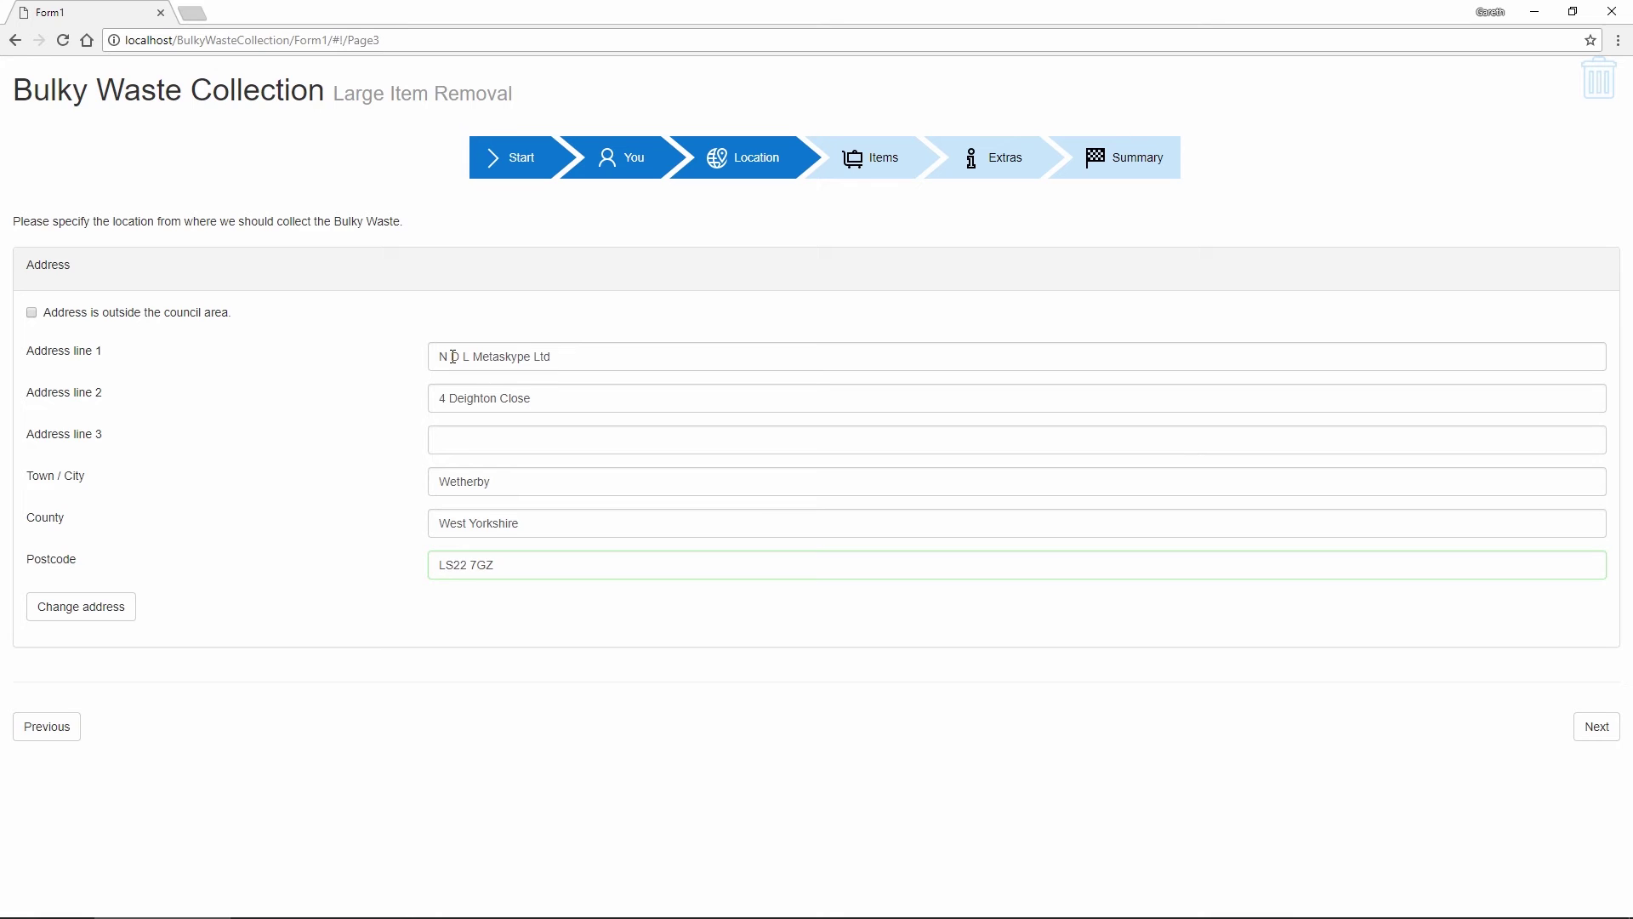
Correct Address line 1 to the company's name and continue to Items
left_click(454, 356)
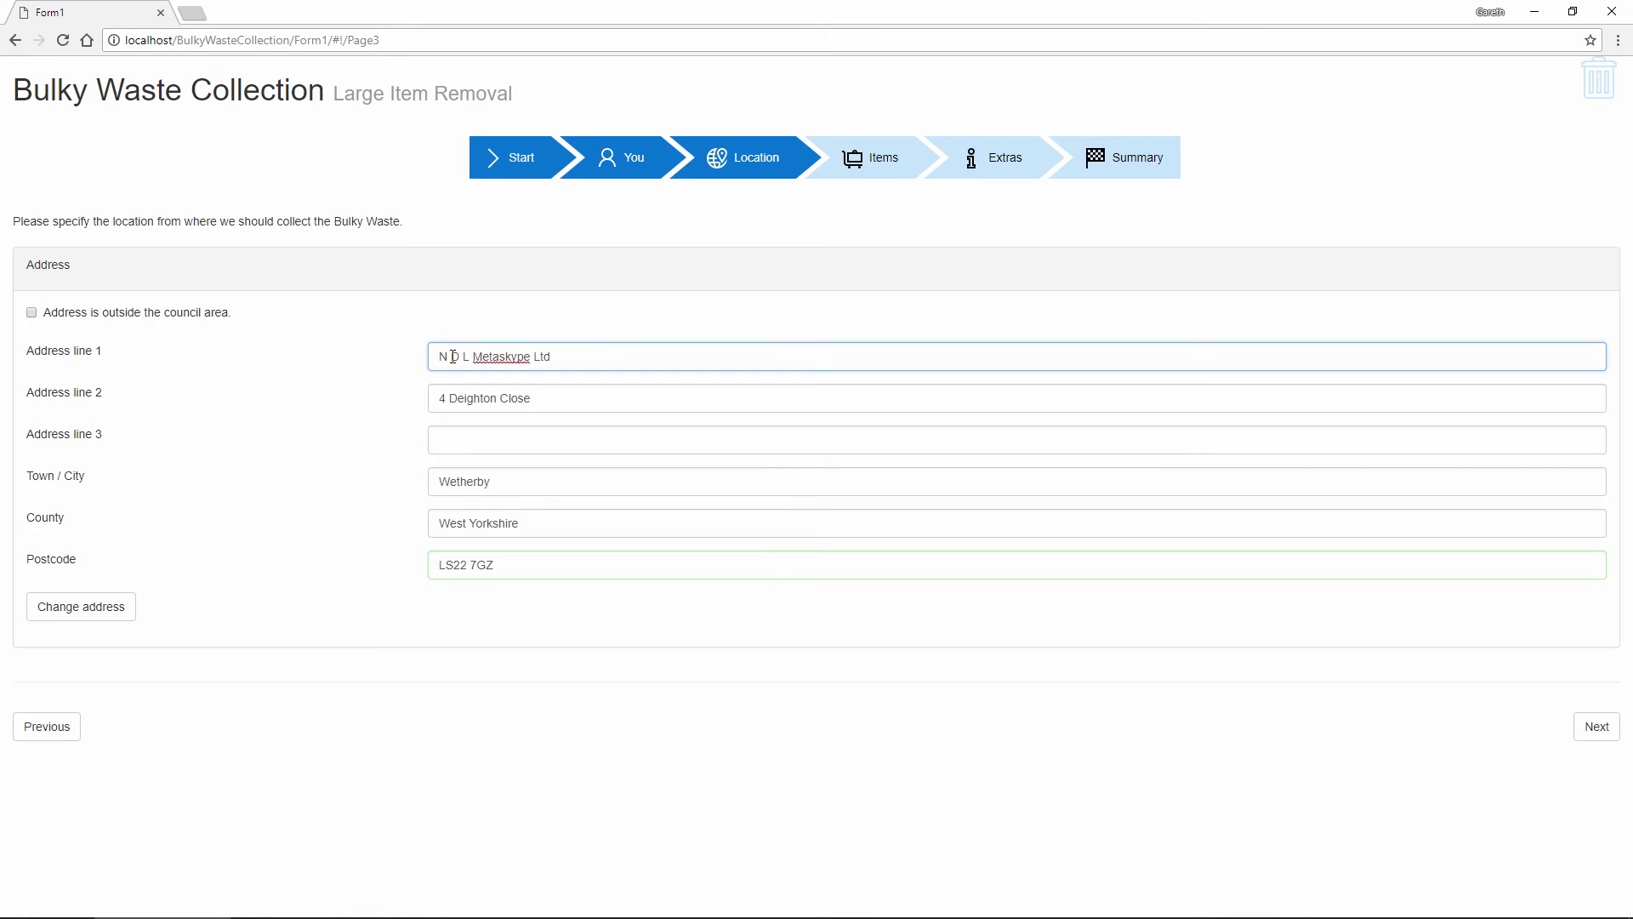
key("BackSpace")
key("BackSpace")
double_click(483, 356)
type("Software")
left_click(325, 570)
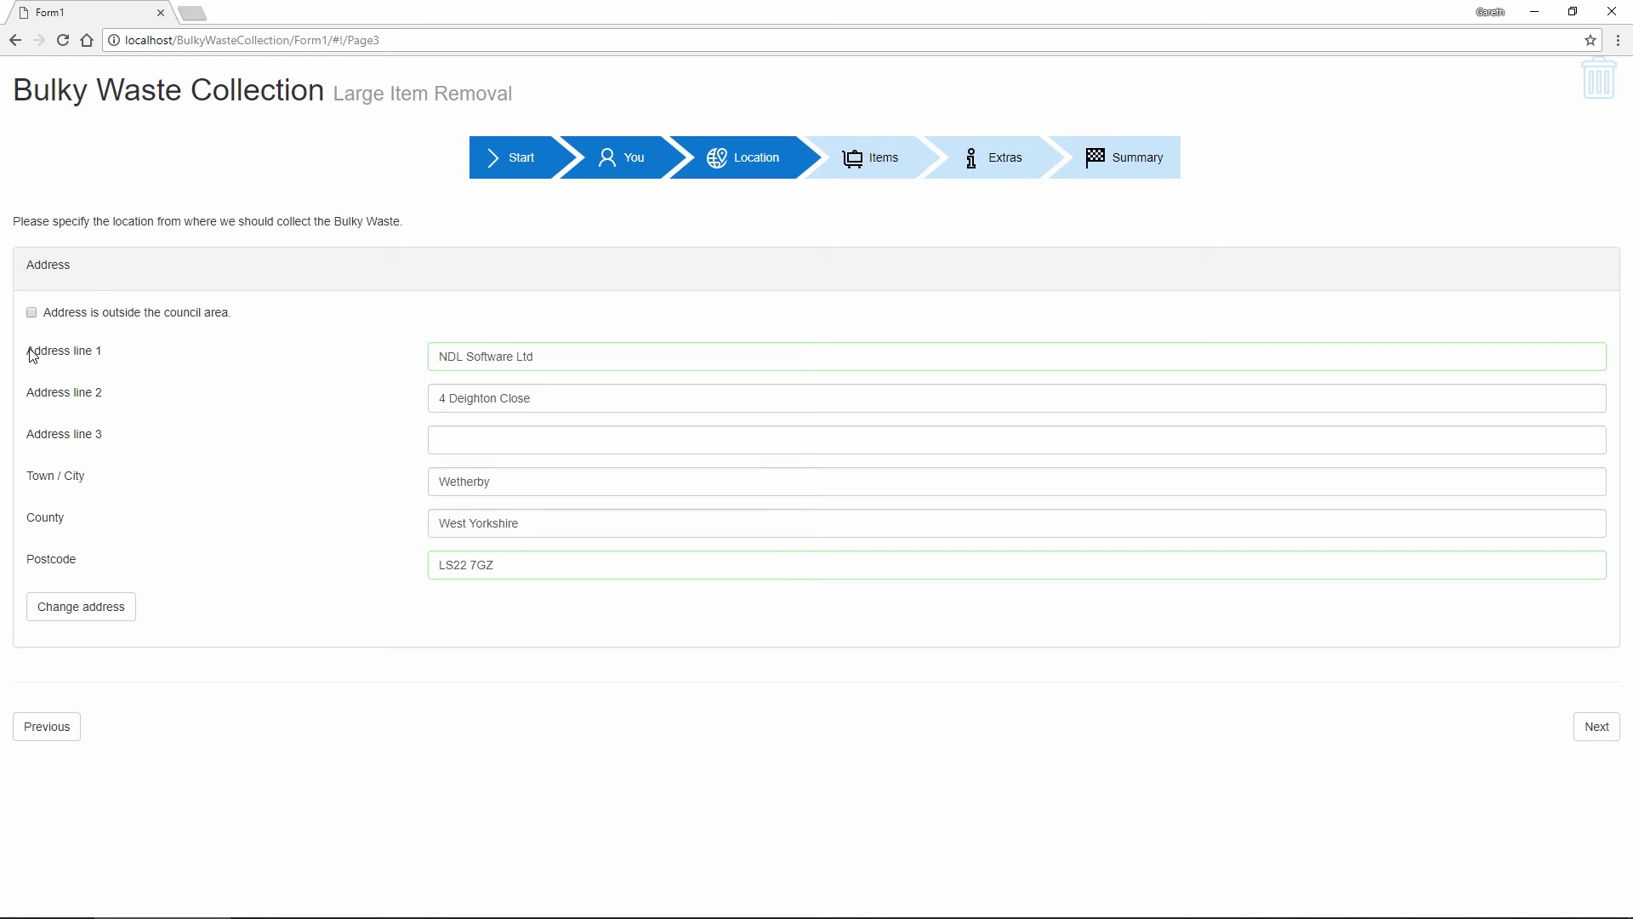
left_click(1598, 729)
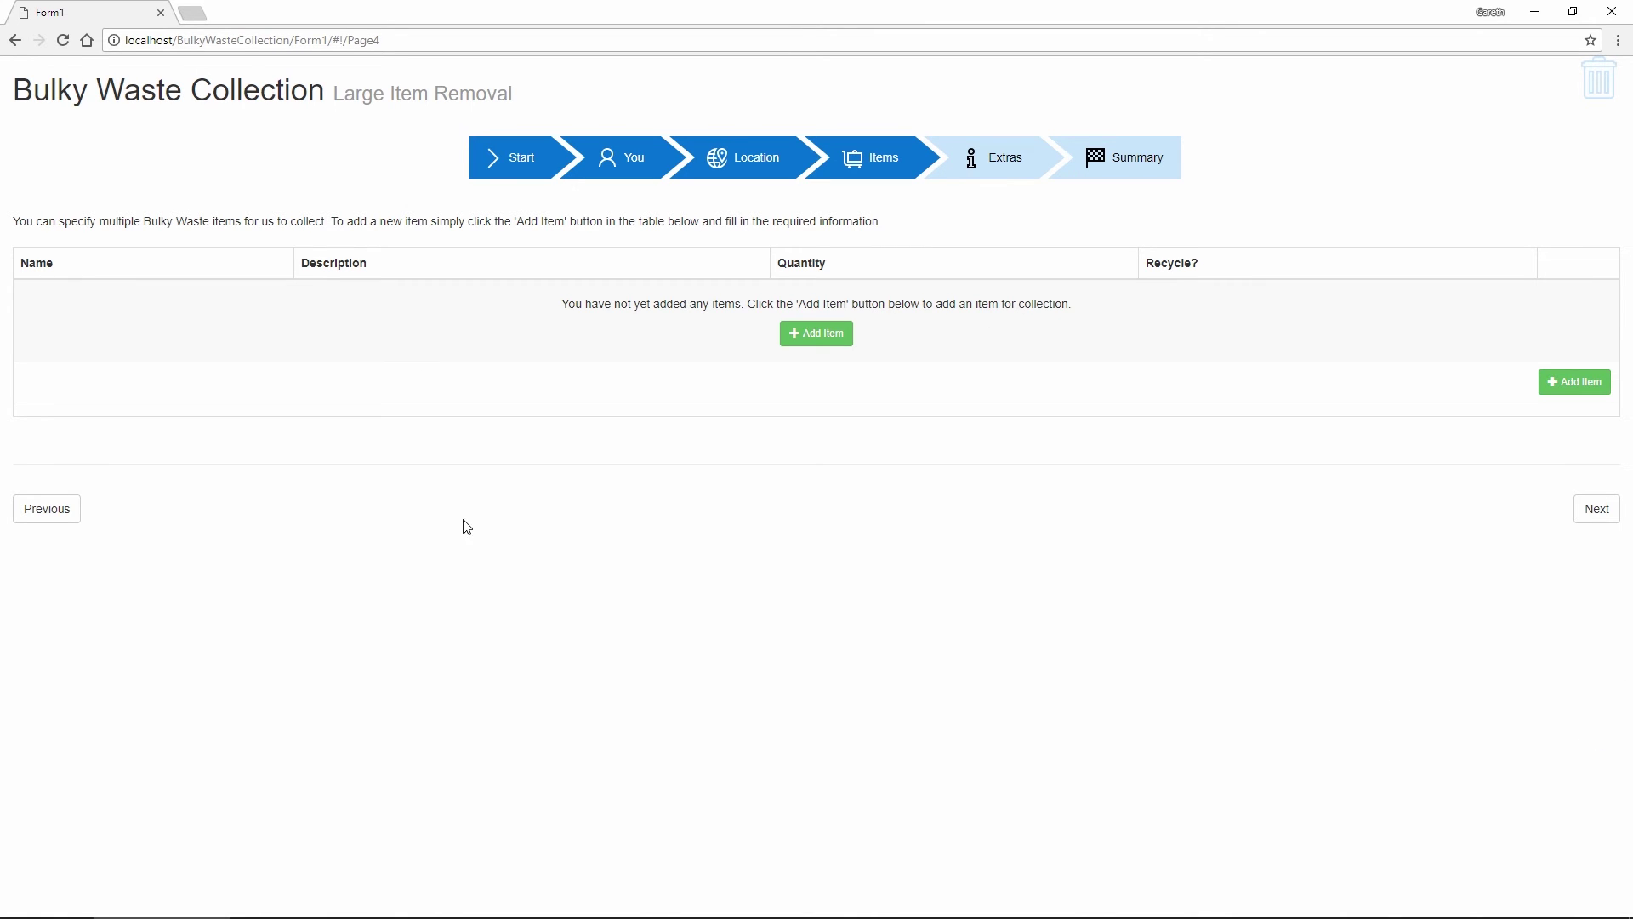
Add a Piano item described 'It's large and heavy', quantity 1, marked for recycling
left_click(823, 351)
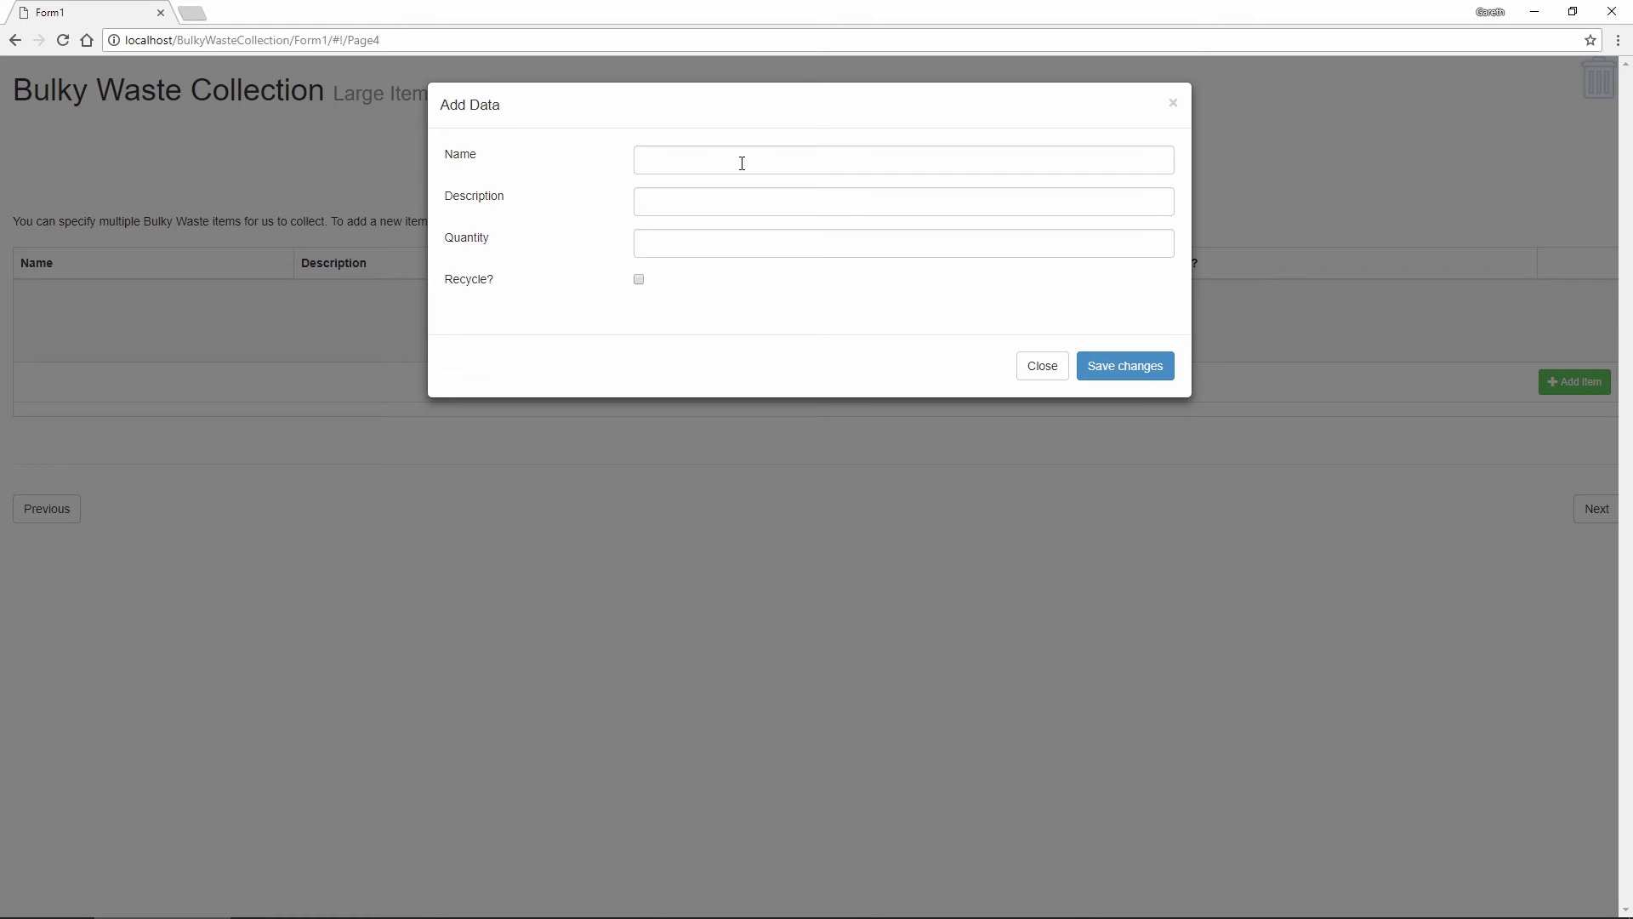
left_click(742, 164)
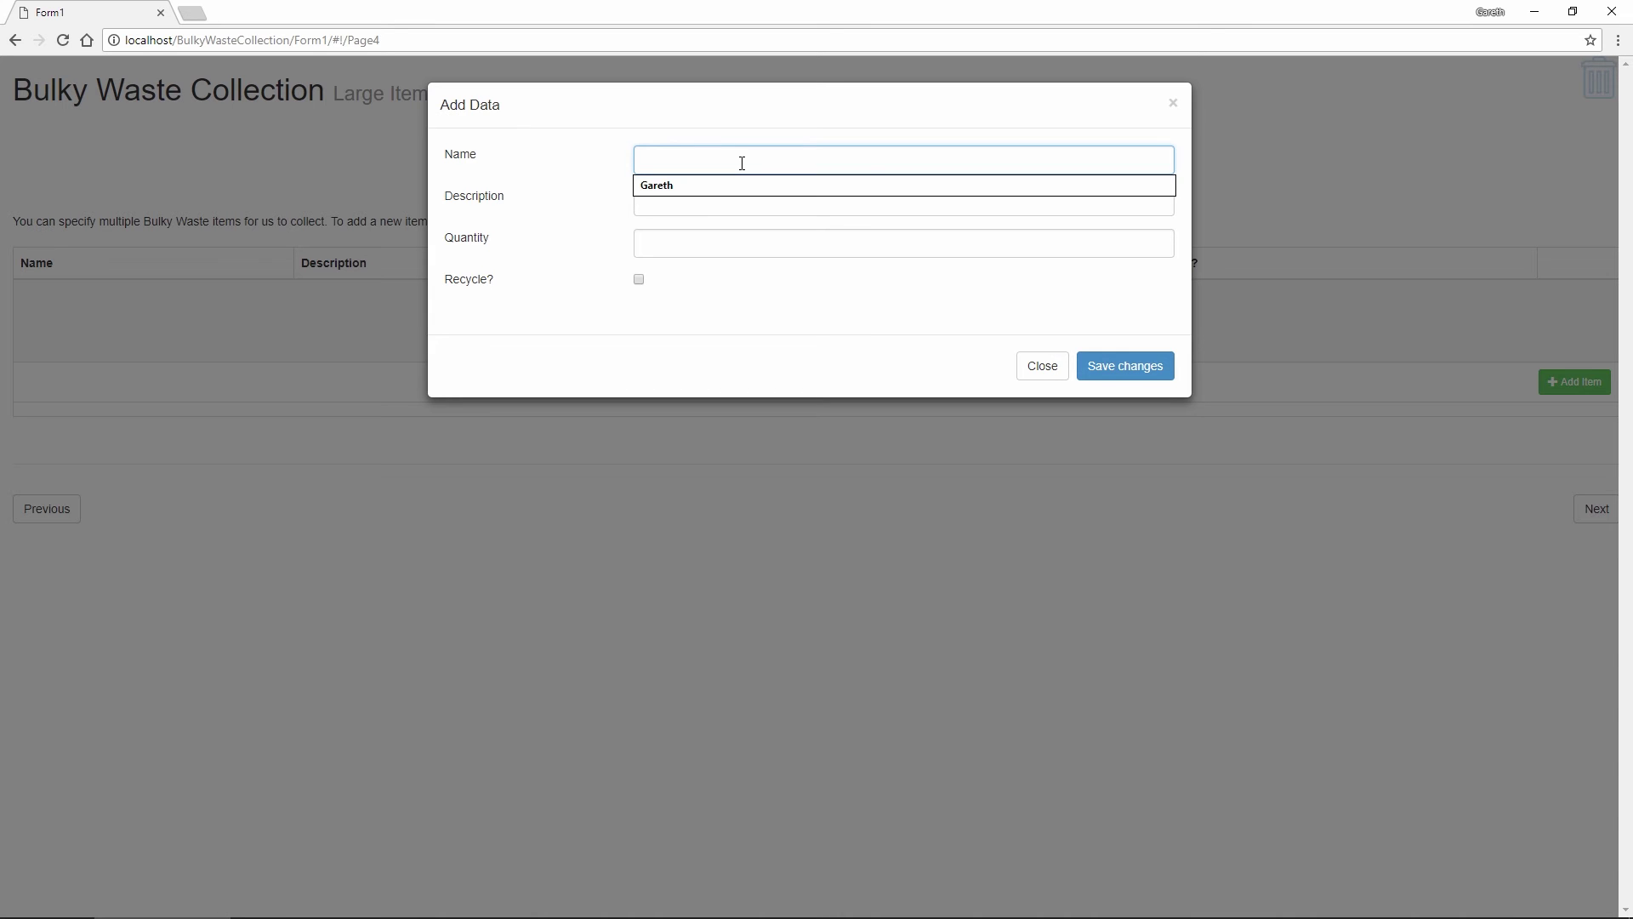
type("Piano")
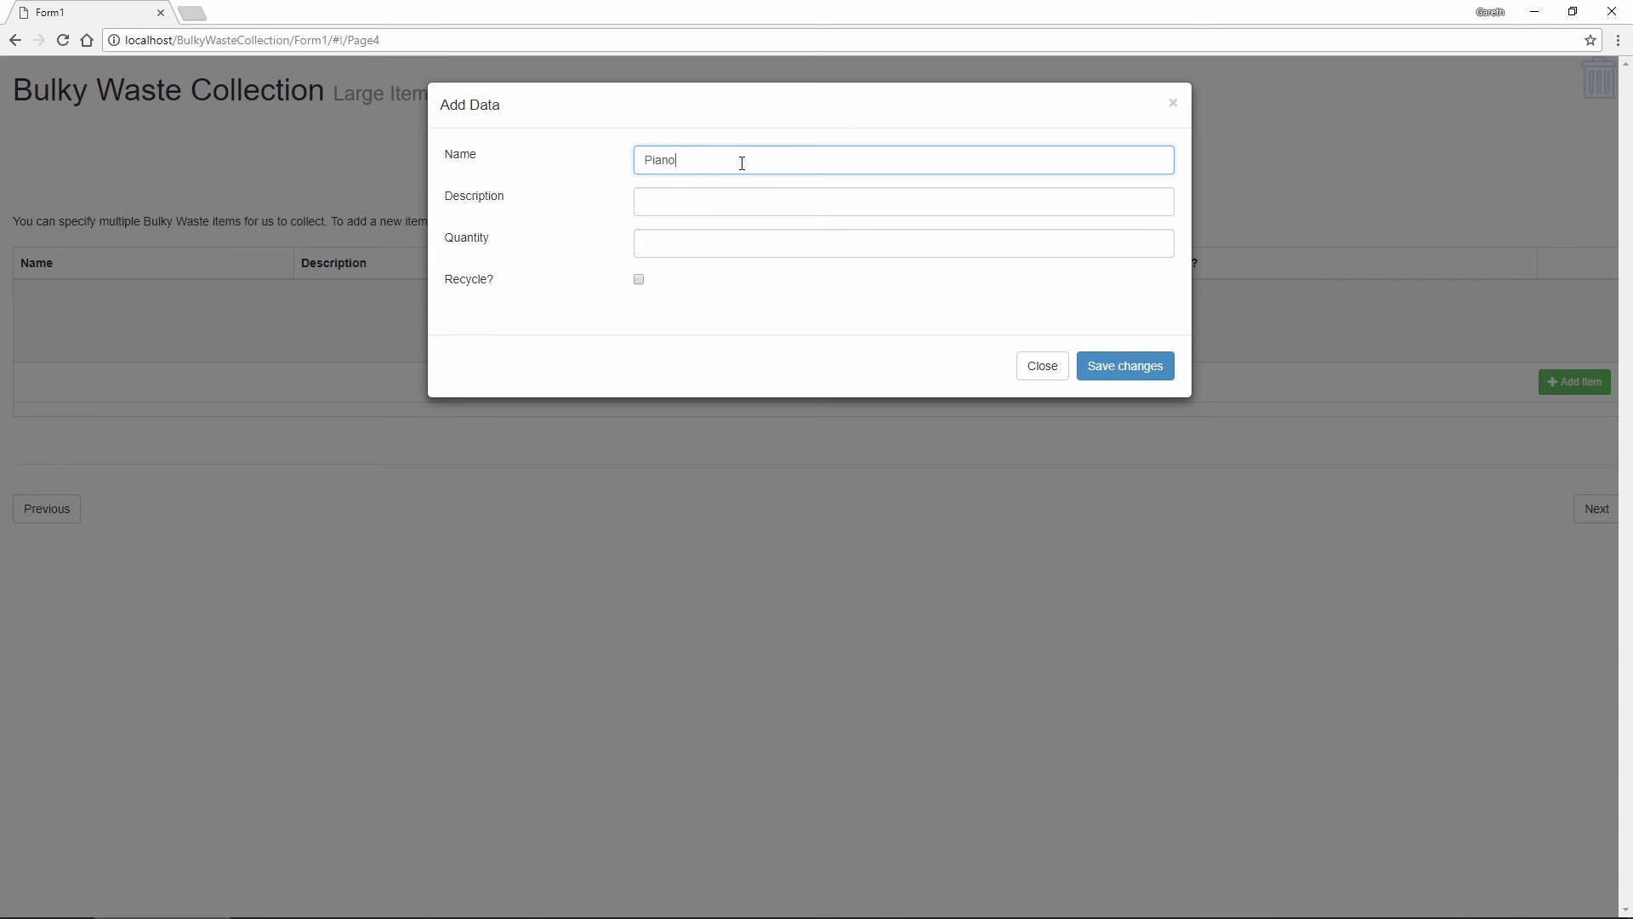
left_click(673, 194)
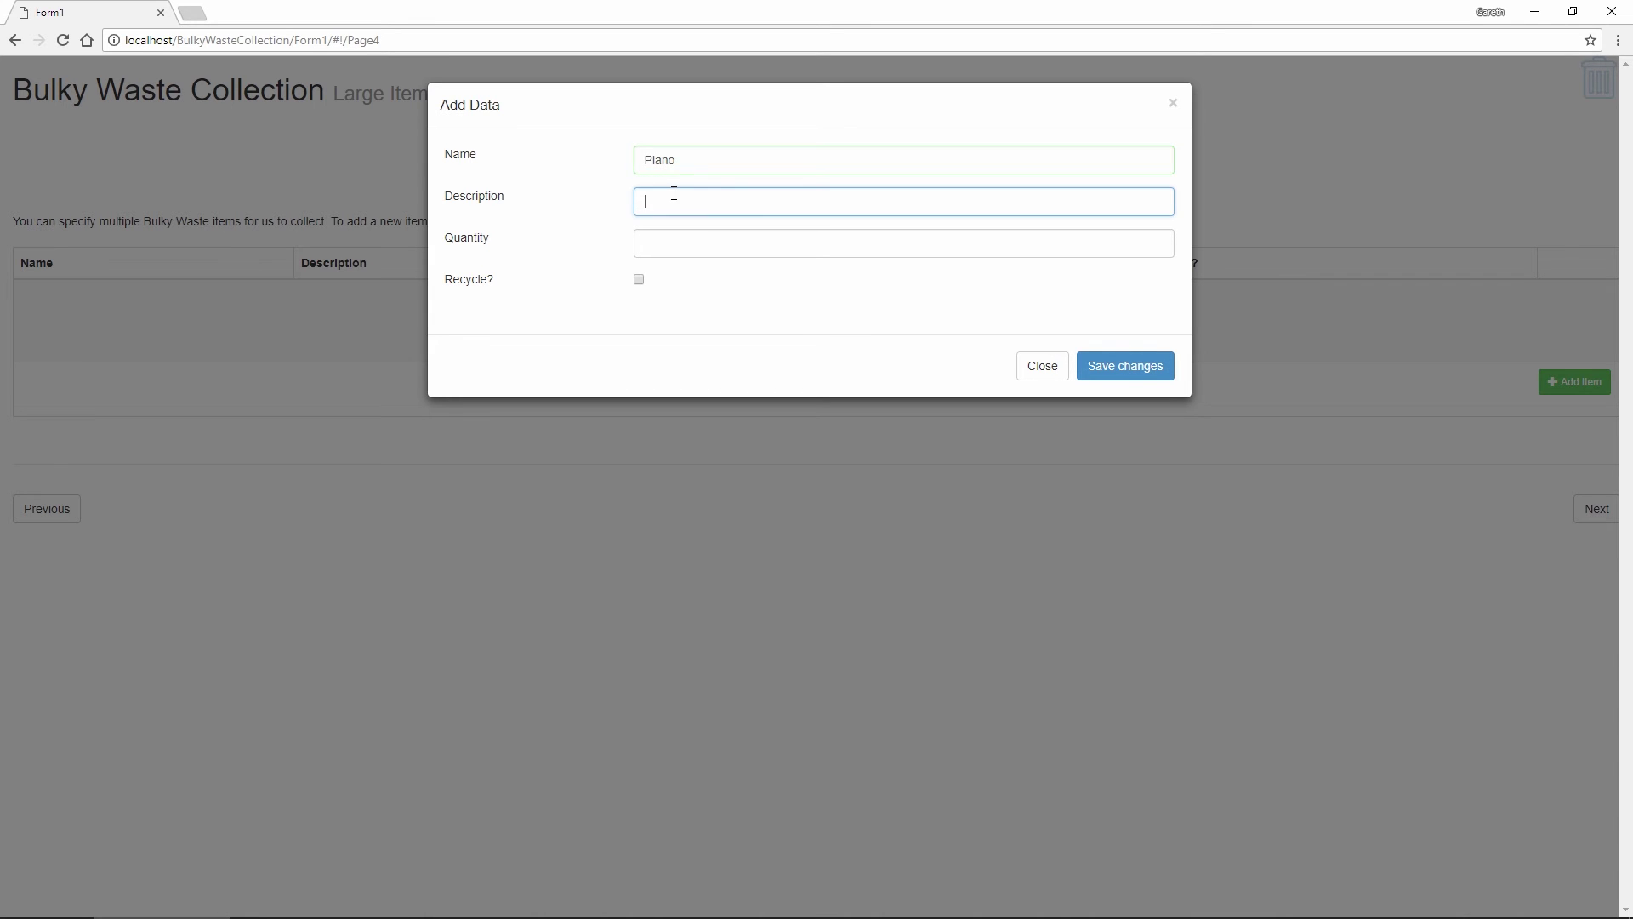
type("It's large and heavy")
left_click(1157, 240)
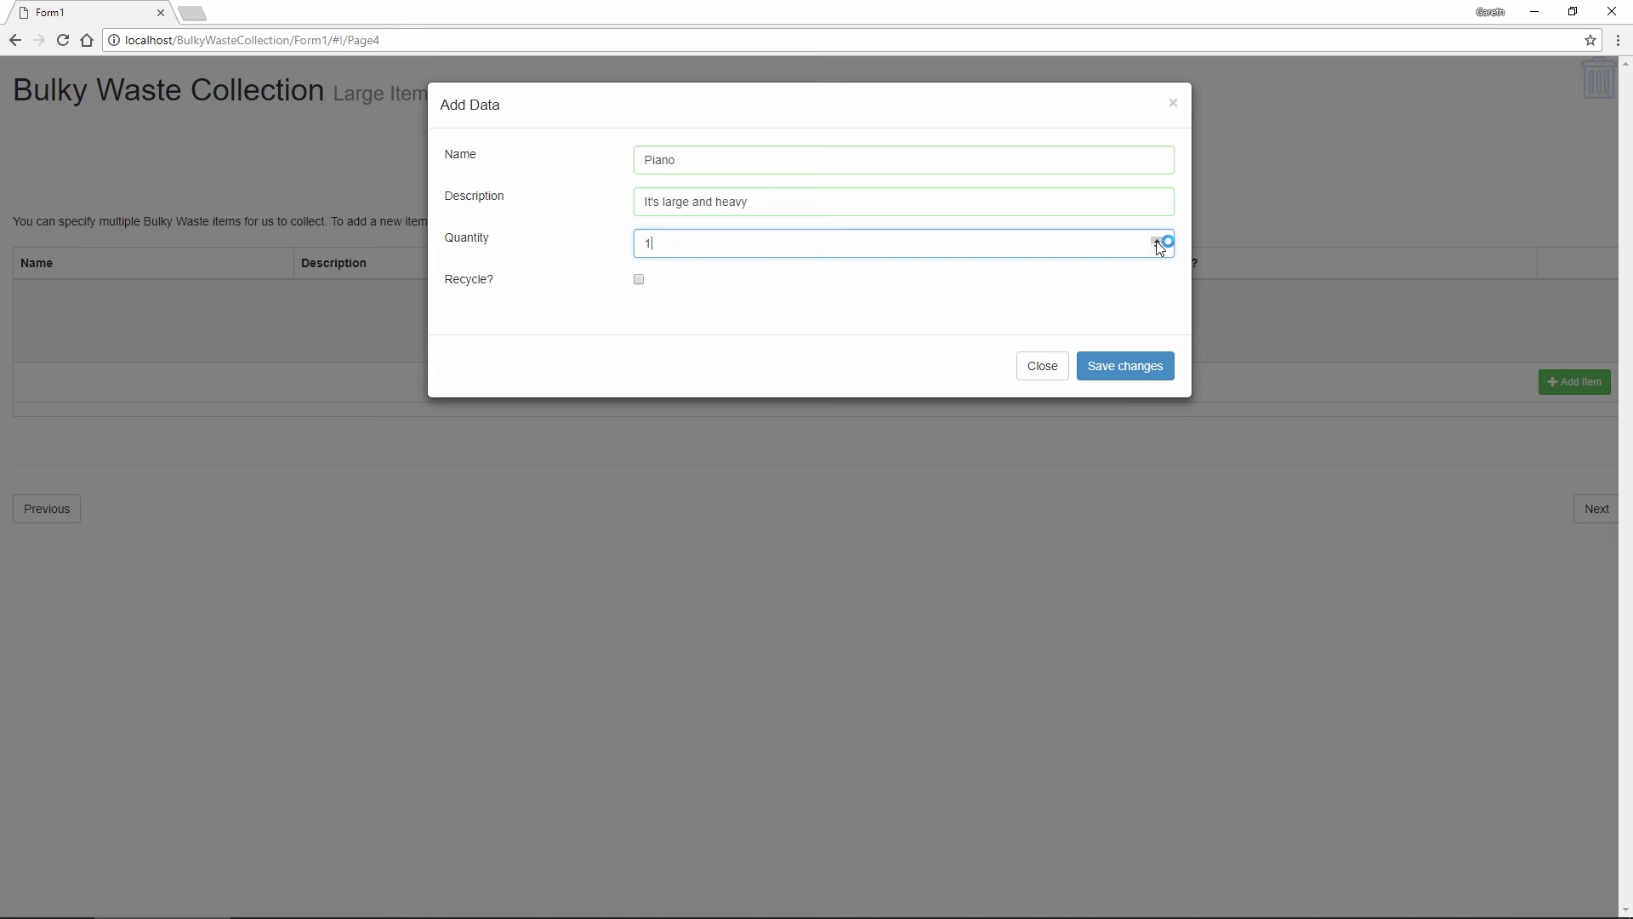
left_click(640, 280)
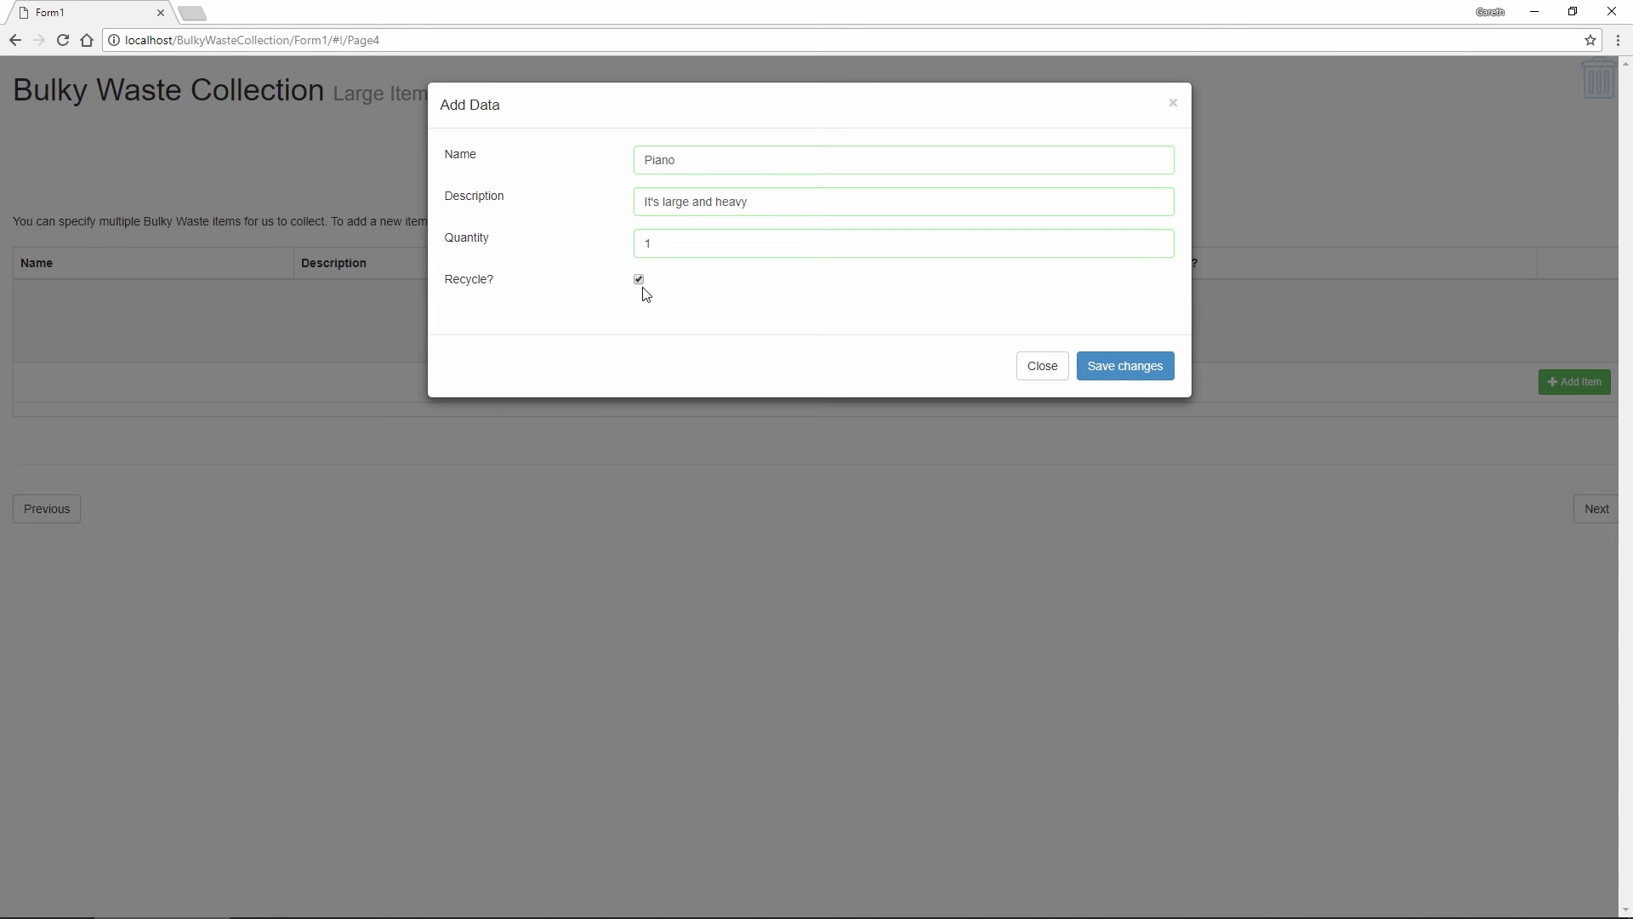
left_click(1149, 373)
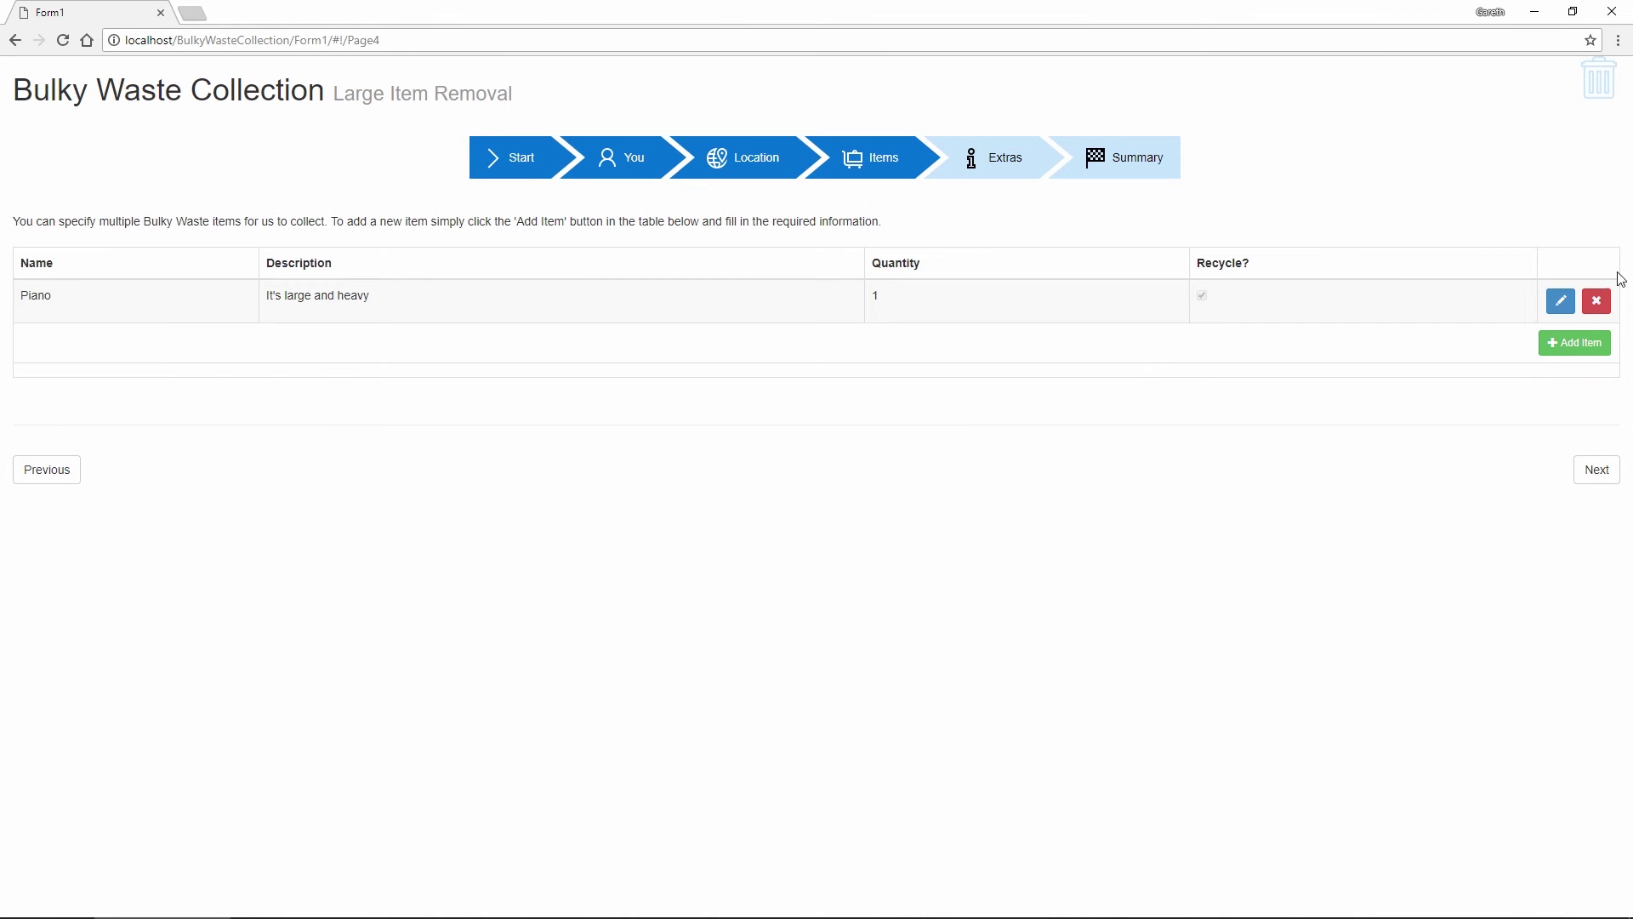
left_click(1561, 301)
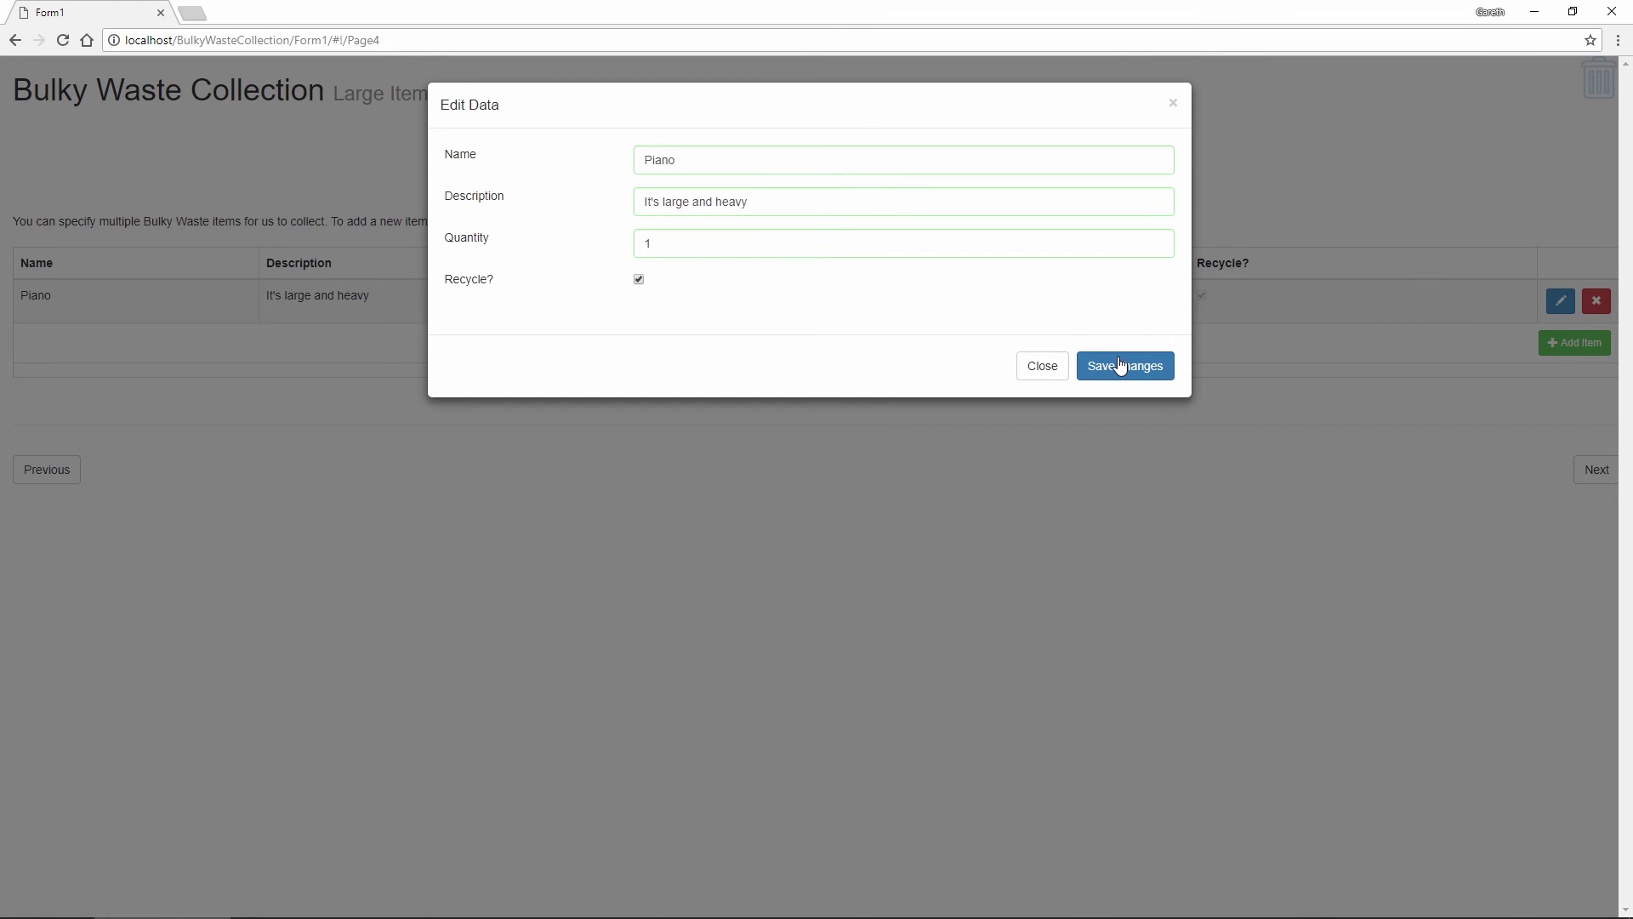
left_click(1110, 370)
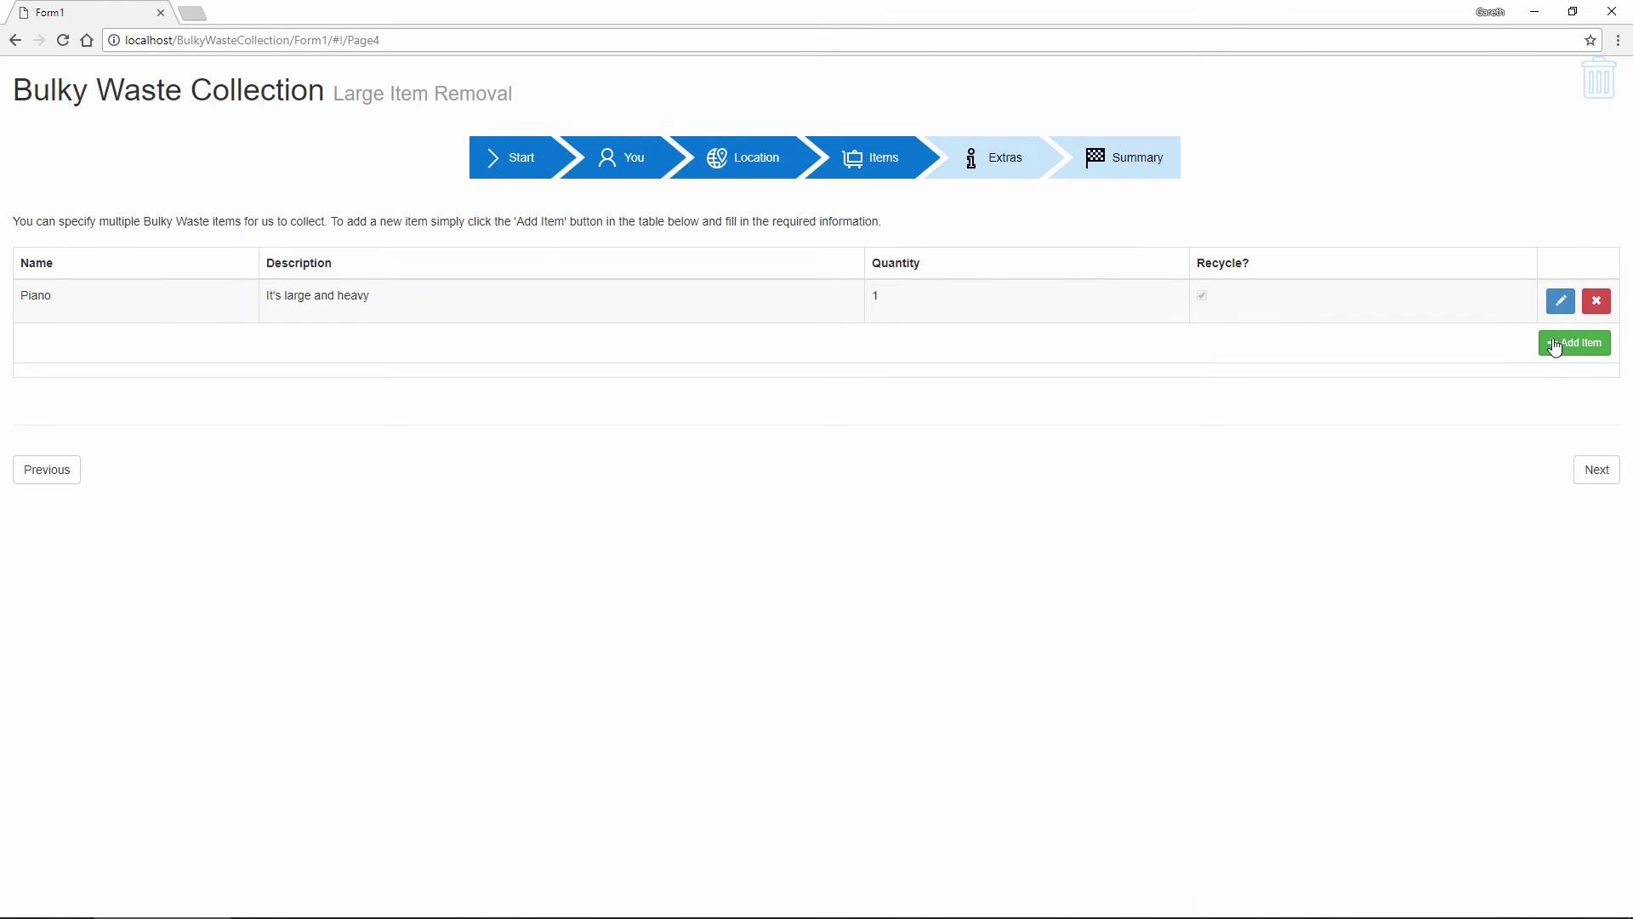
Add 'Large bags of bulky waste' with quantity 10 as the second item
left_click(1563, 340)
left_click(734, 157)
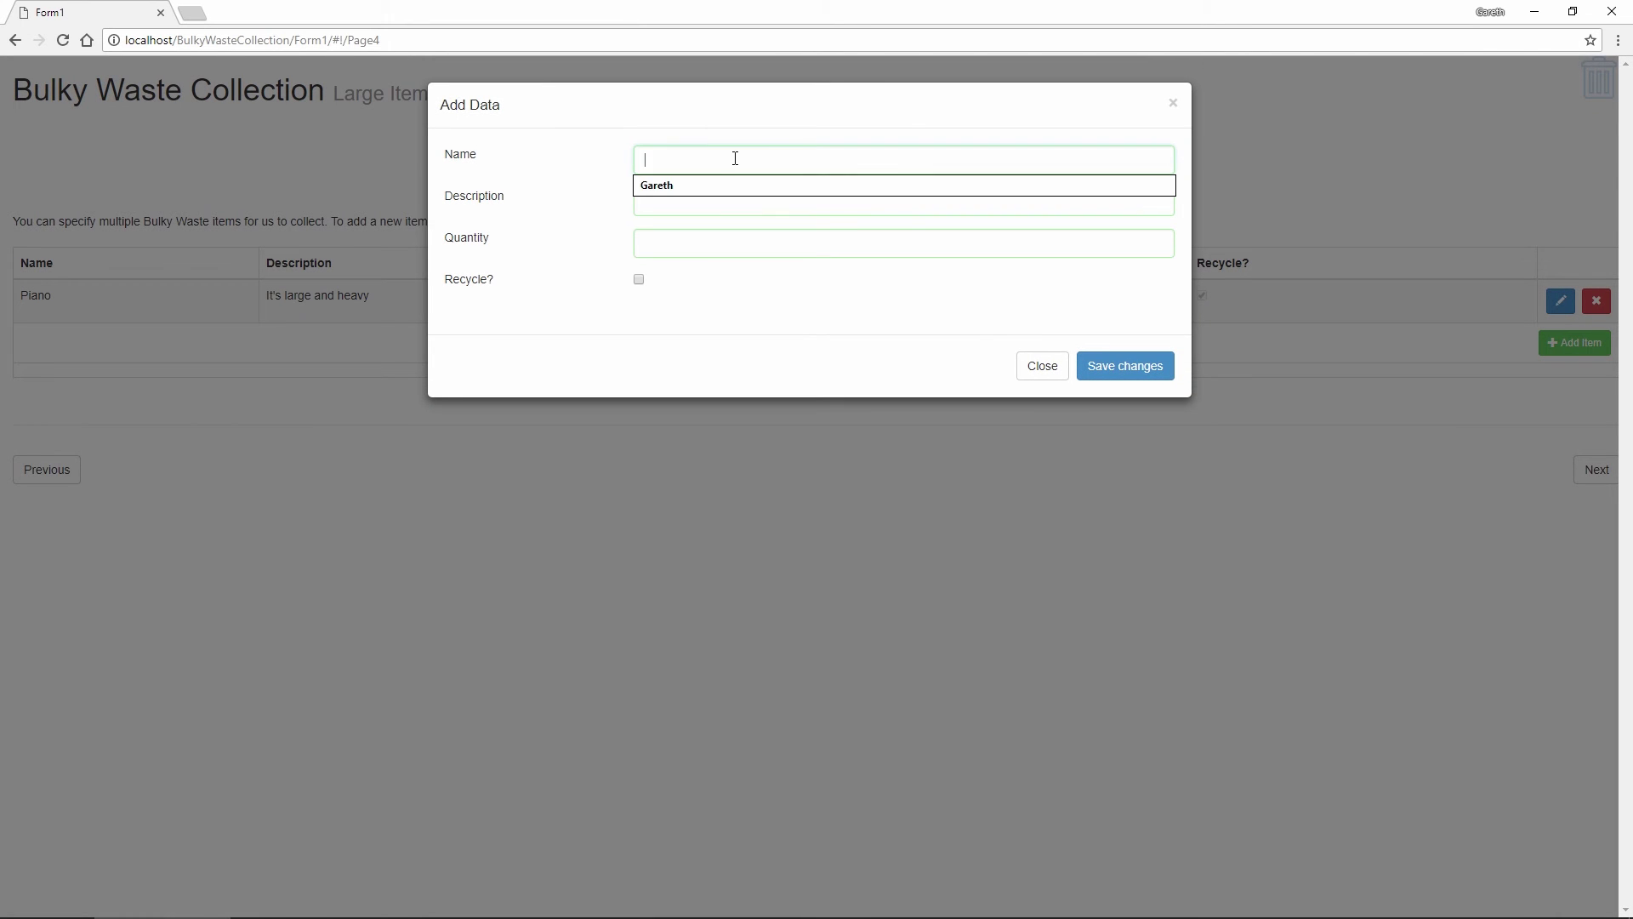
type("Large bag")
type("s o")
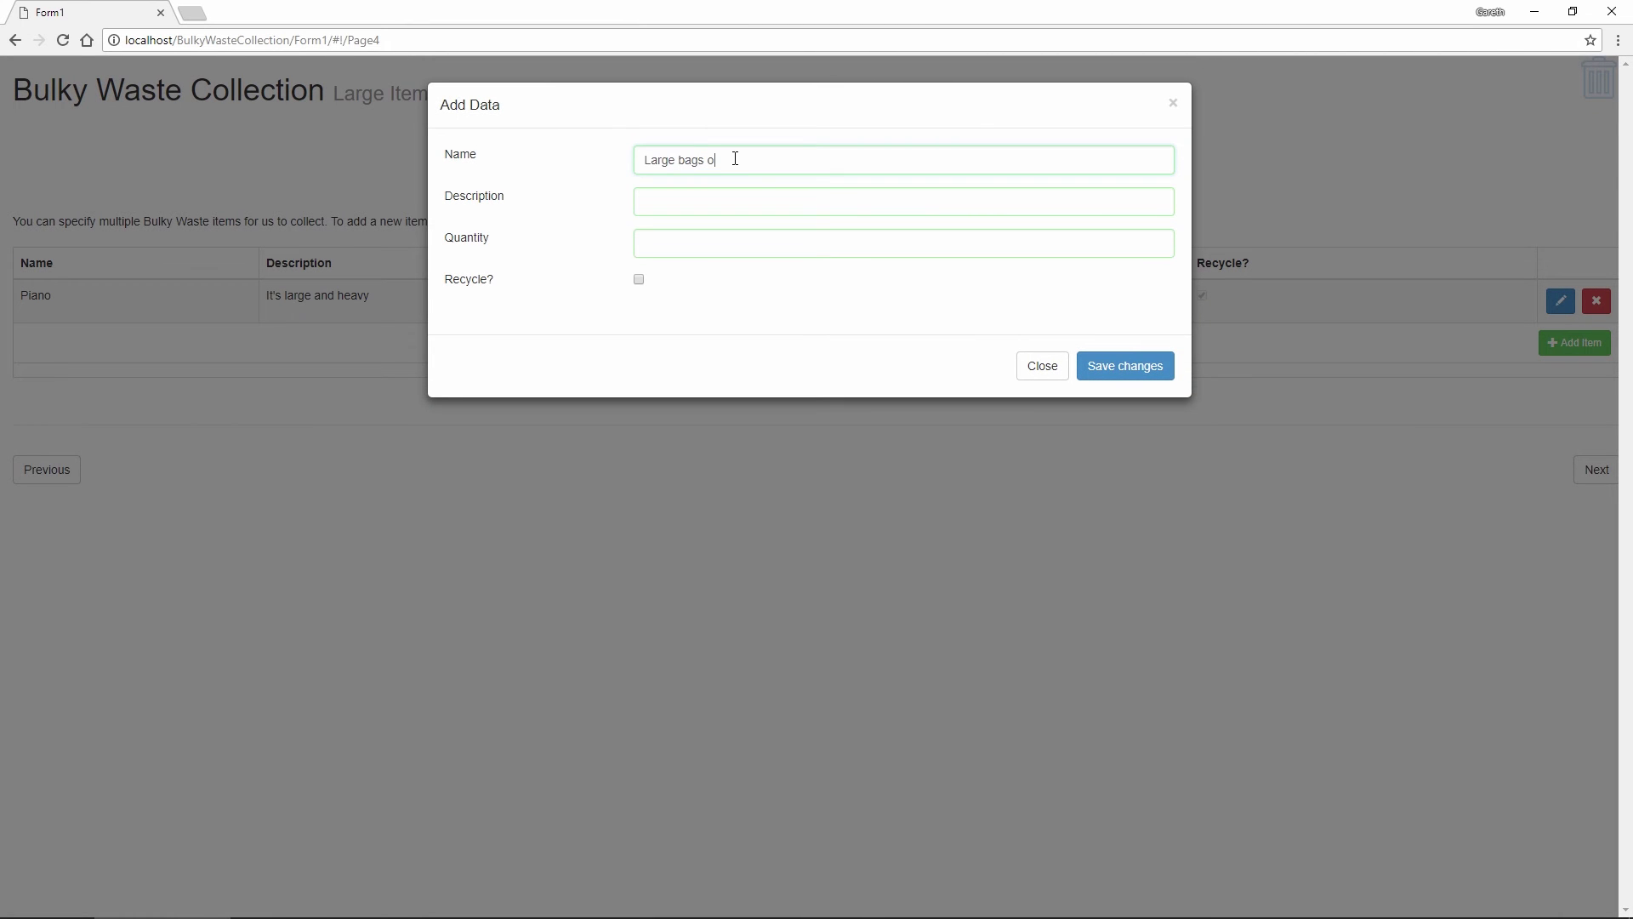
type("f bulky waste")
left_click(683, 240)
type("10")
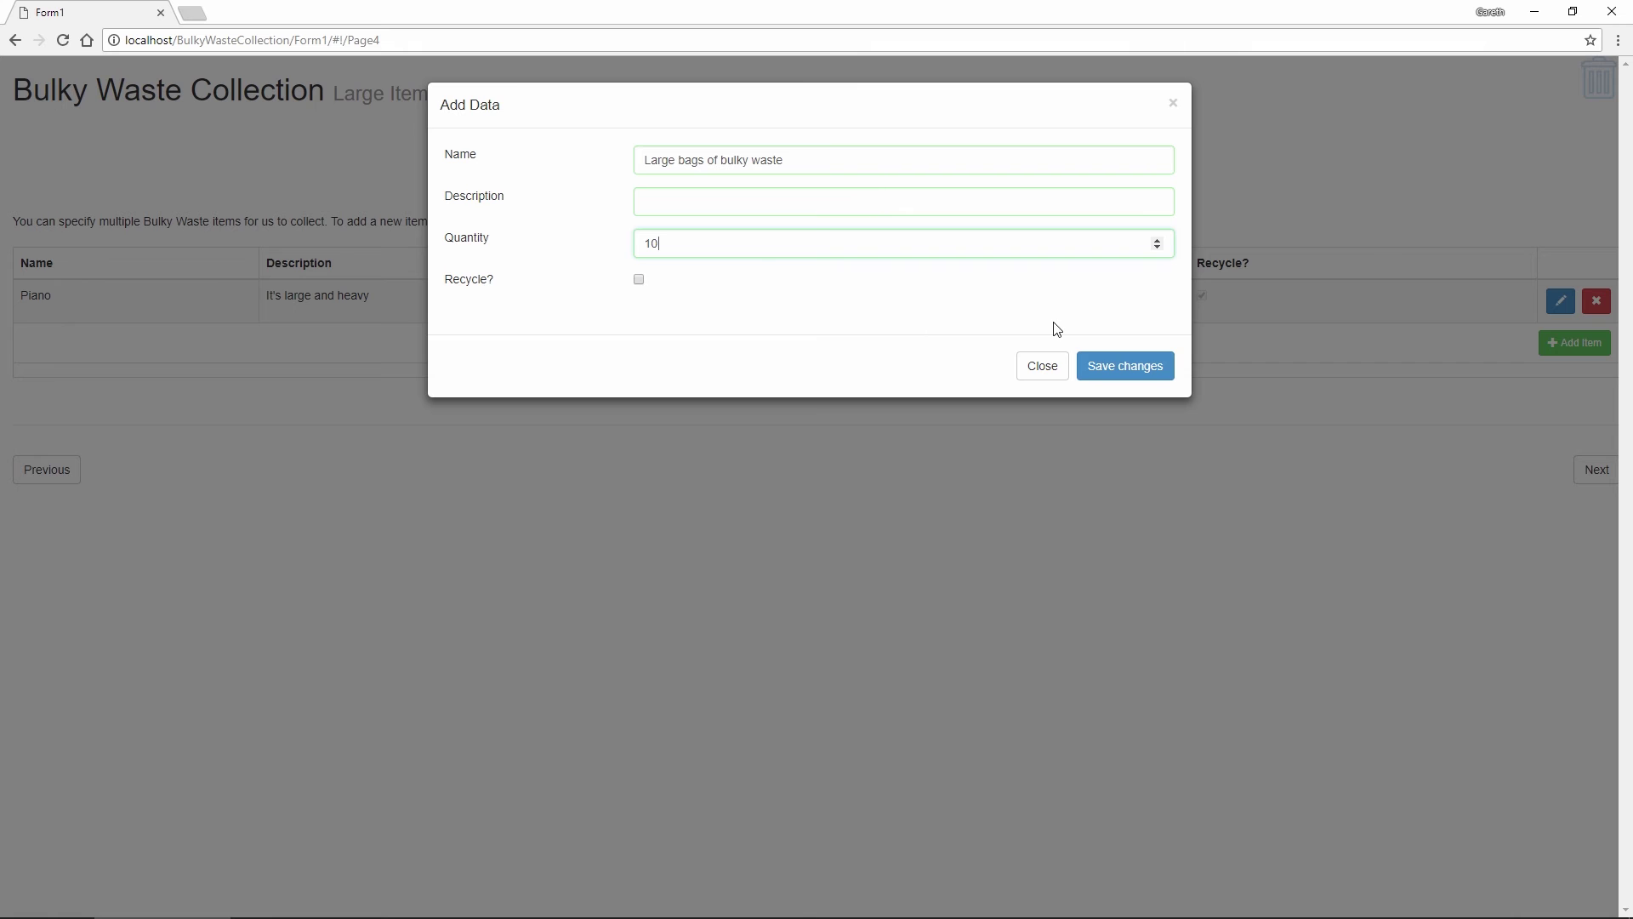
left_click(1133, 383)
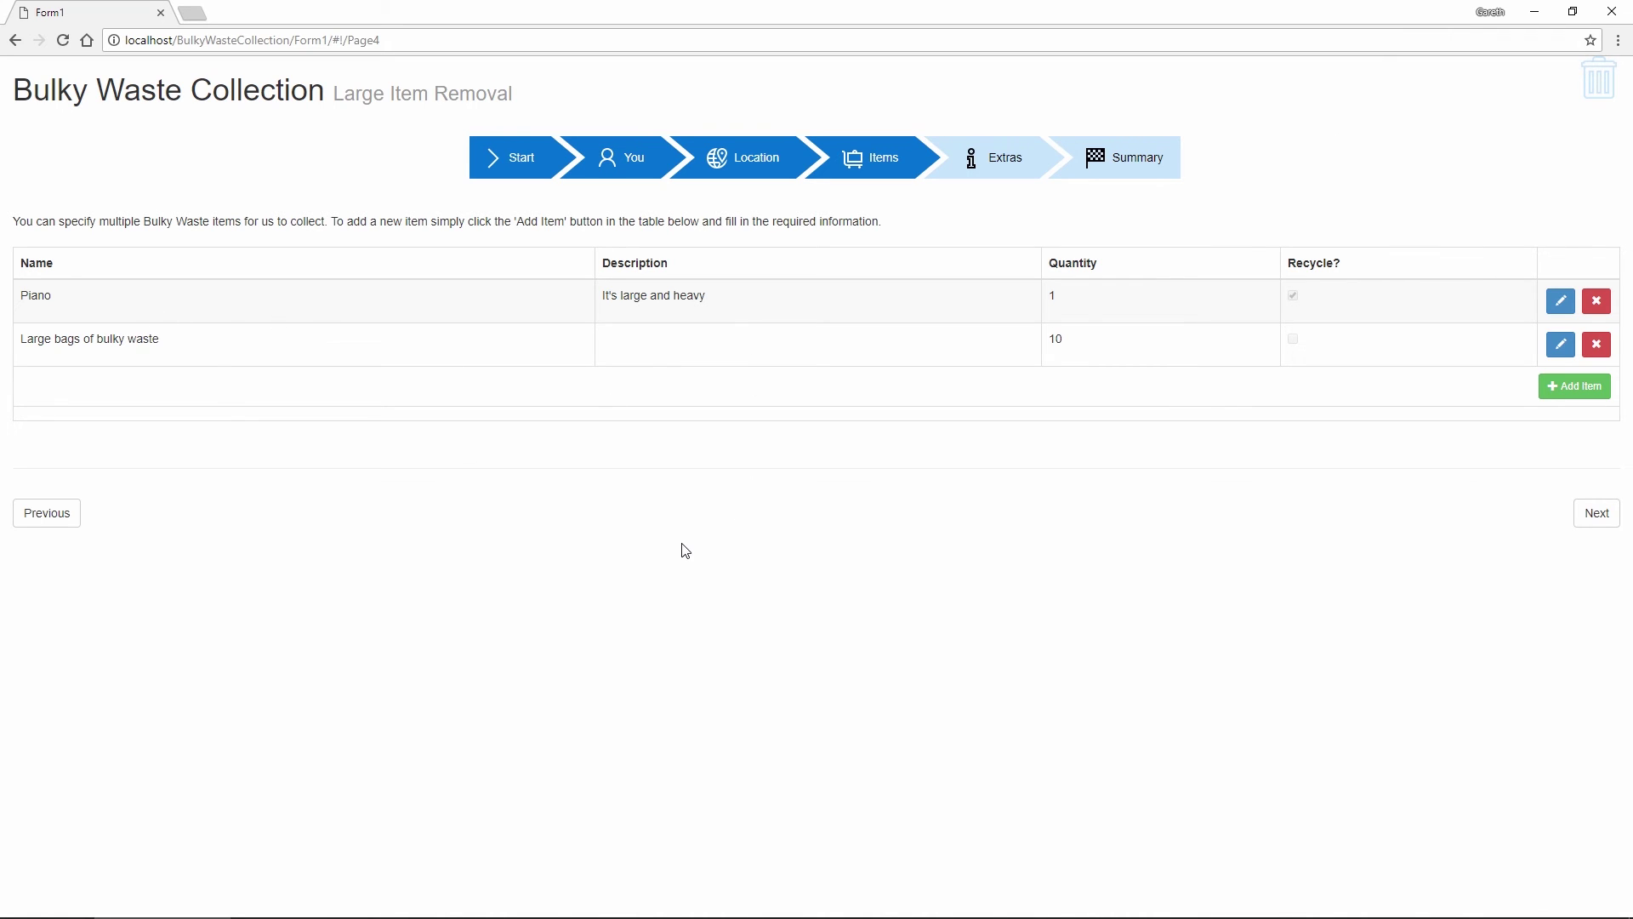
On the extras page, attach waving-bear.jpg as the photo and note 'Beware of the bear'
left_click(1594, 517)
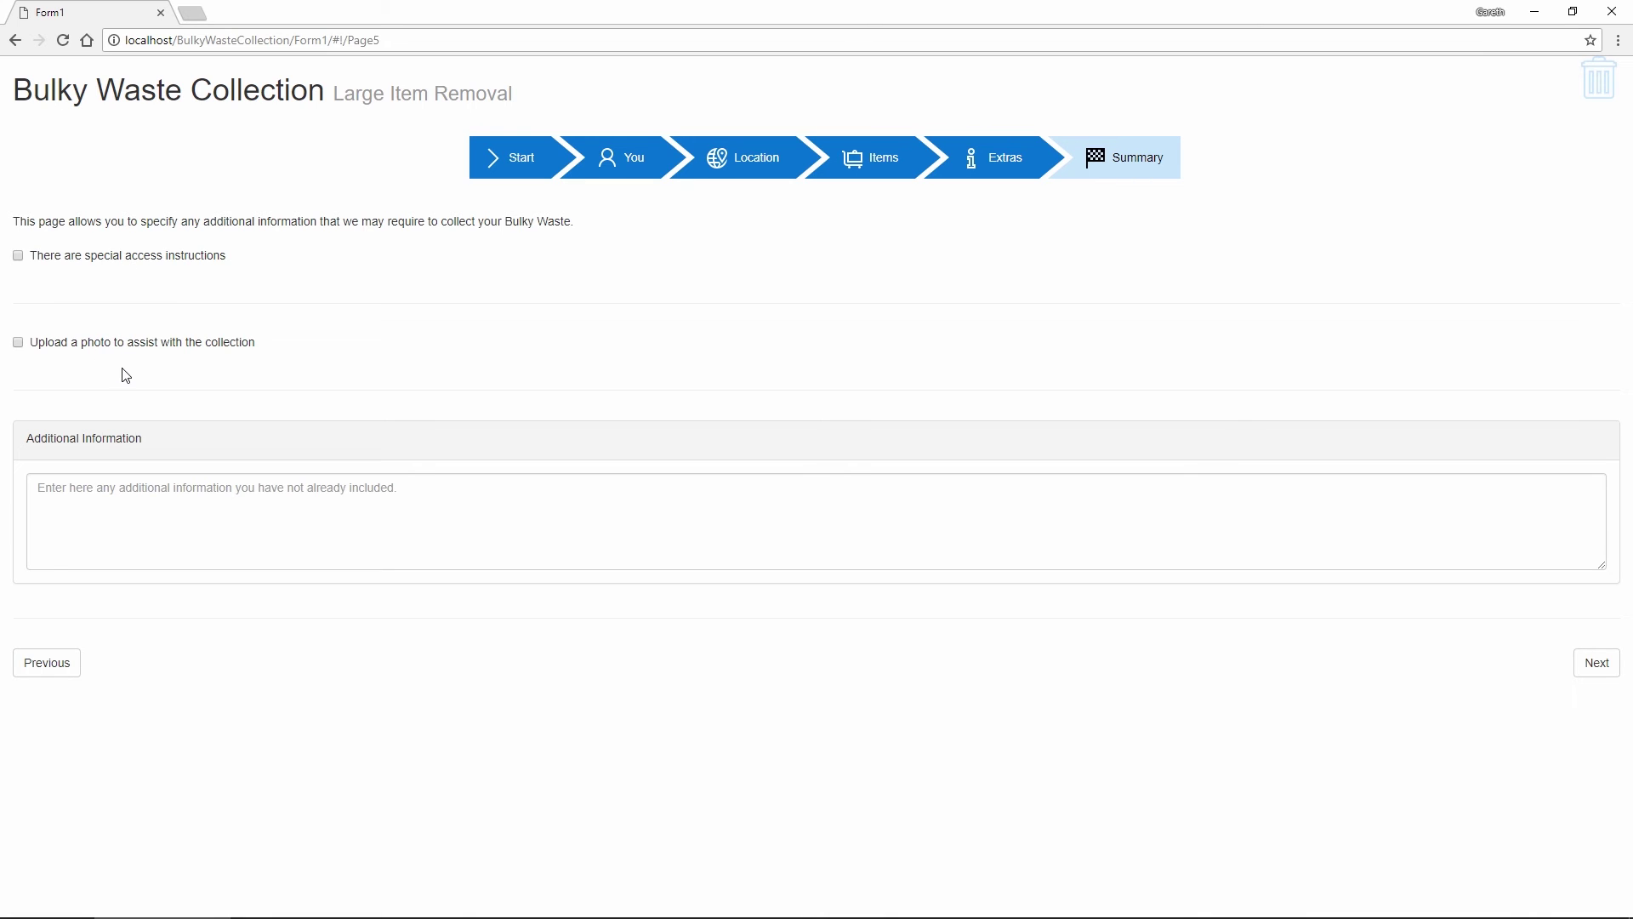
left_click(157, 259)
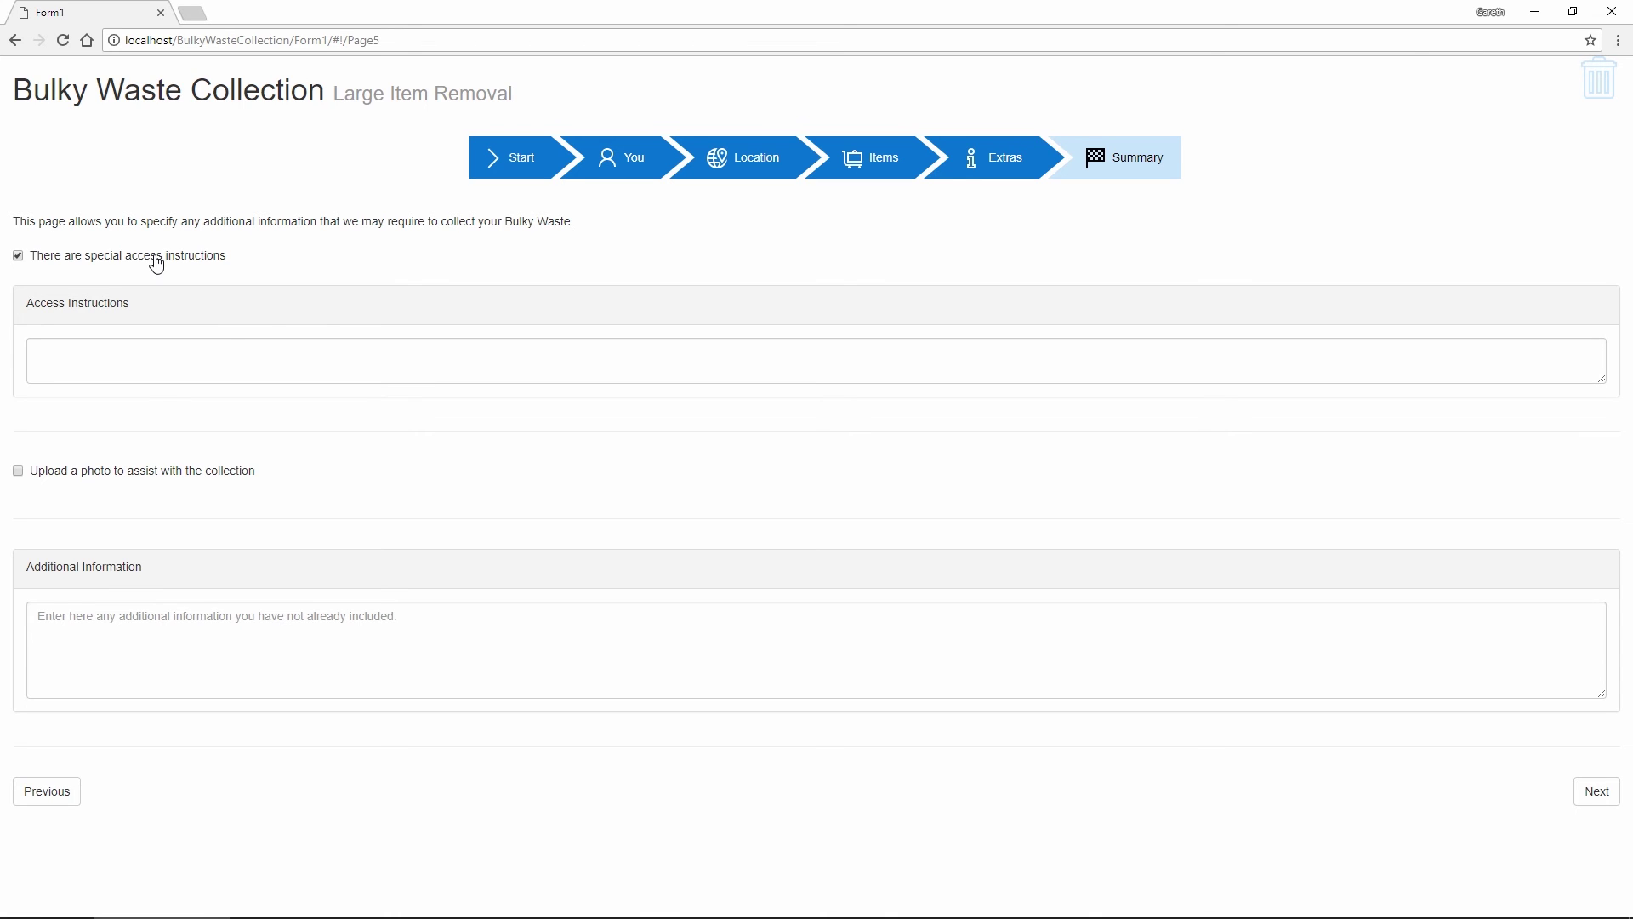
left_click(156, 260)
left_click(126, 344)
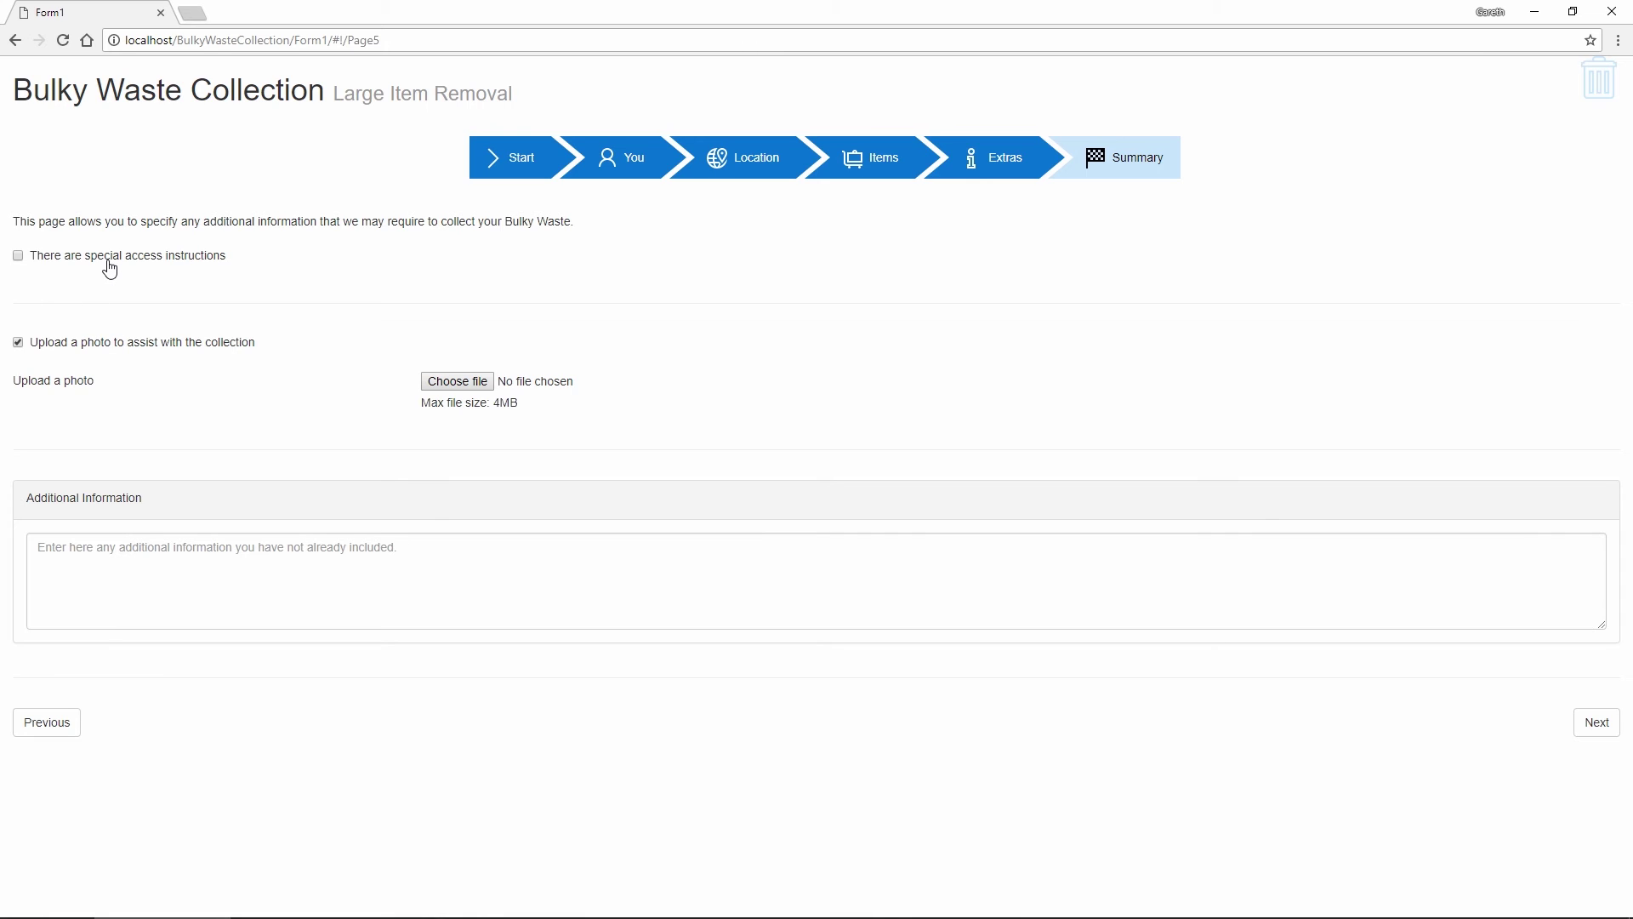
left_click(465, 389)
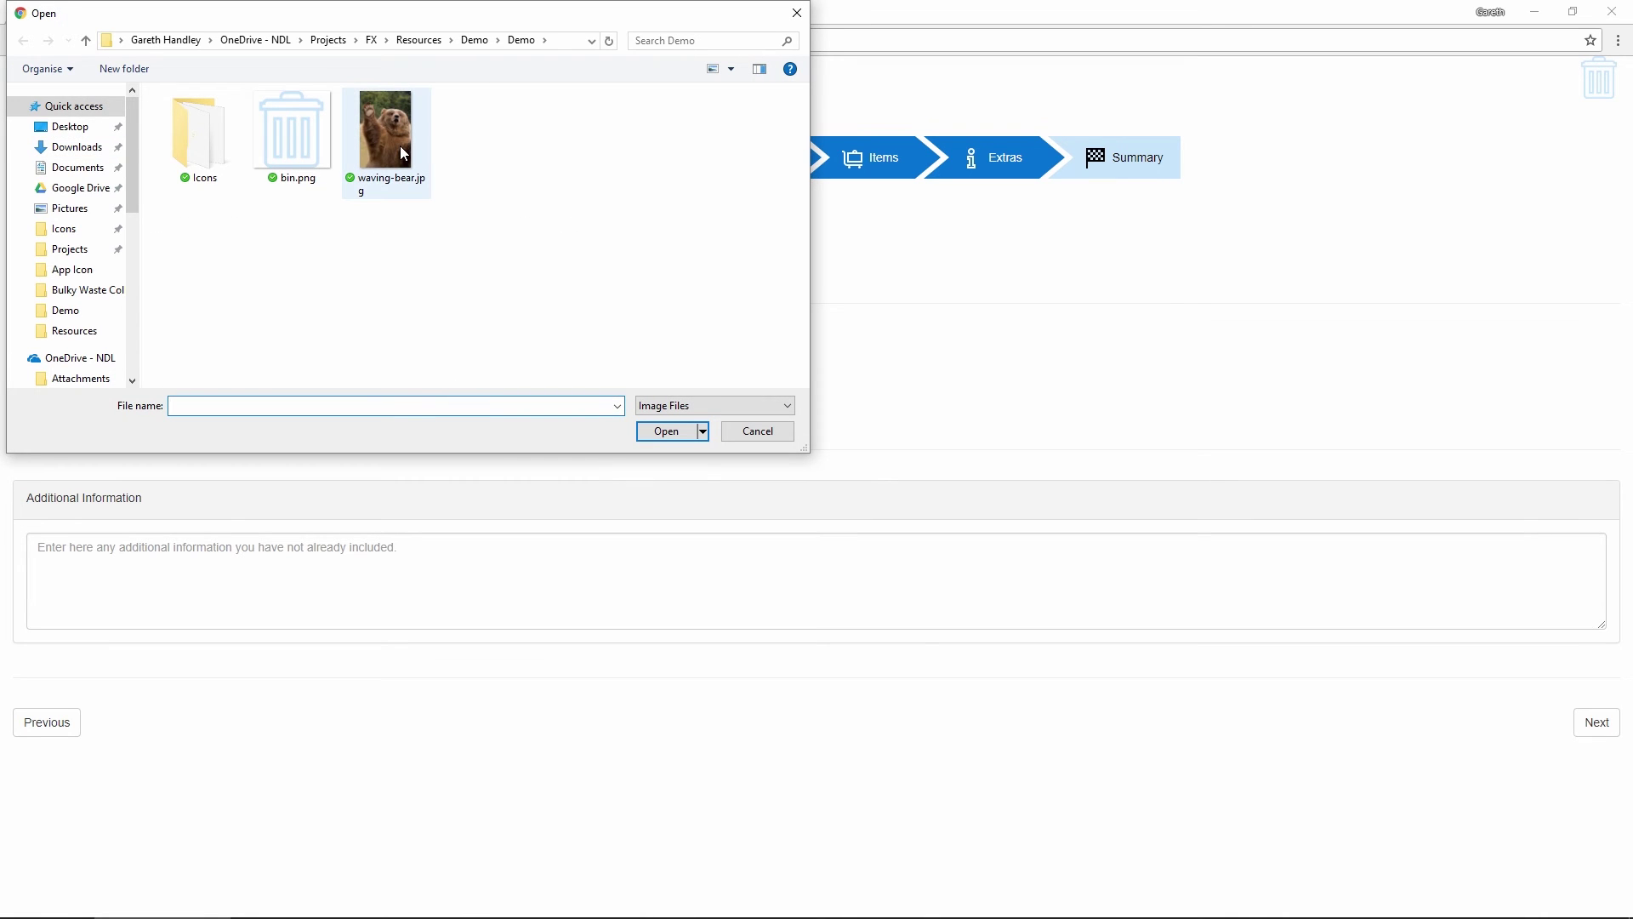
double_click(403, 154)
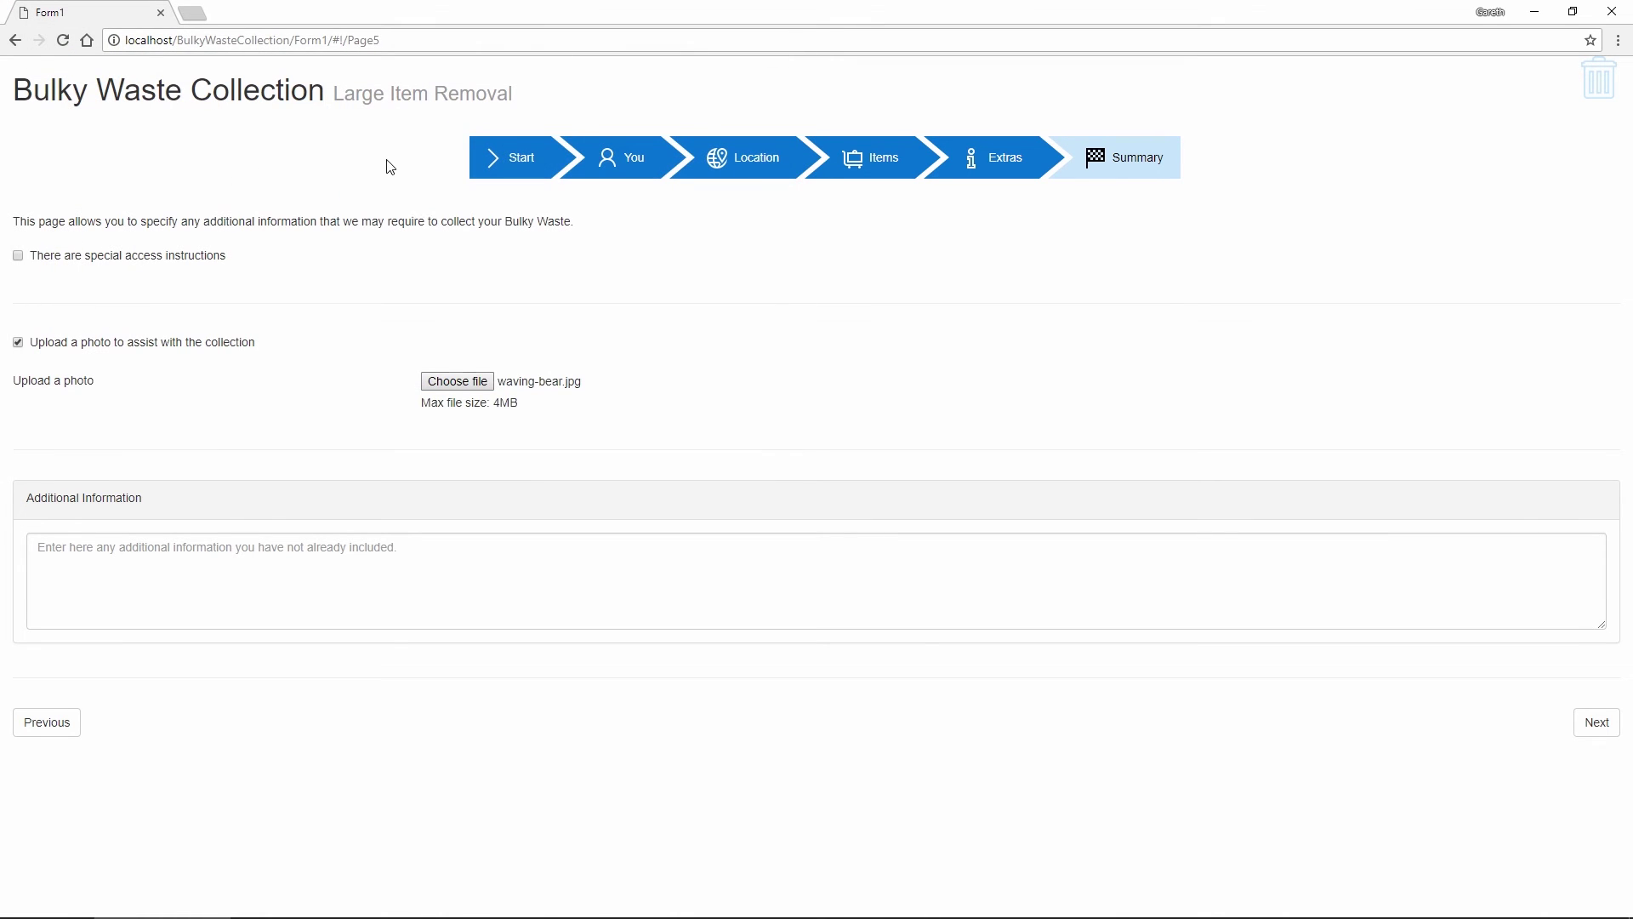
left_click(187, 578)
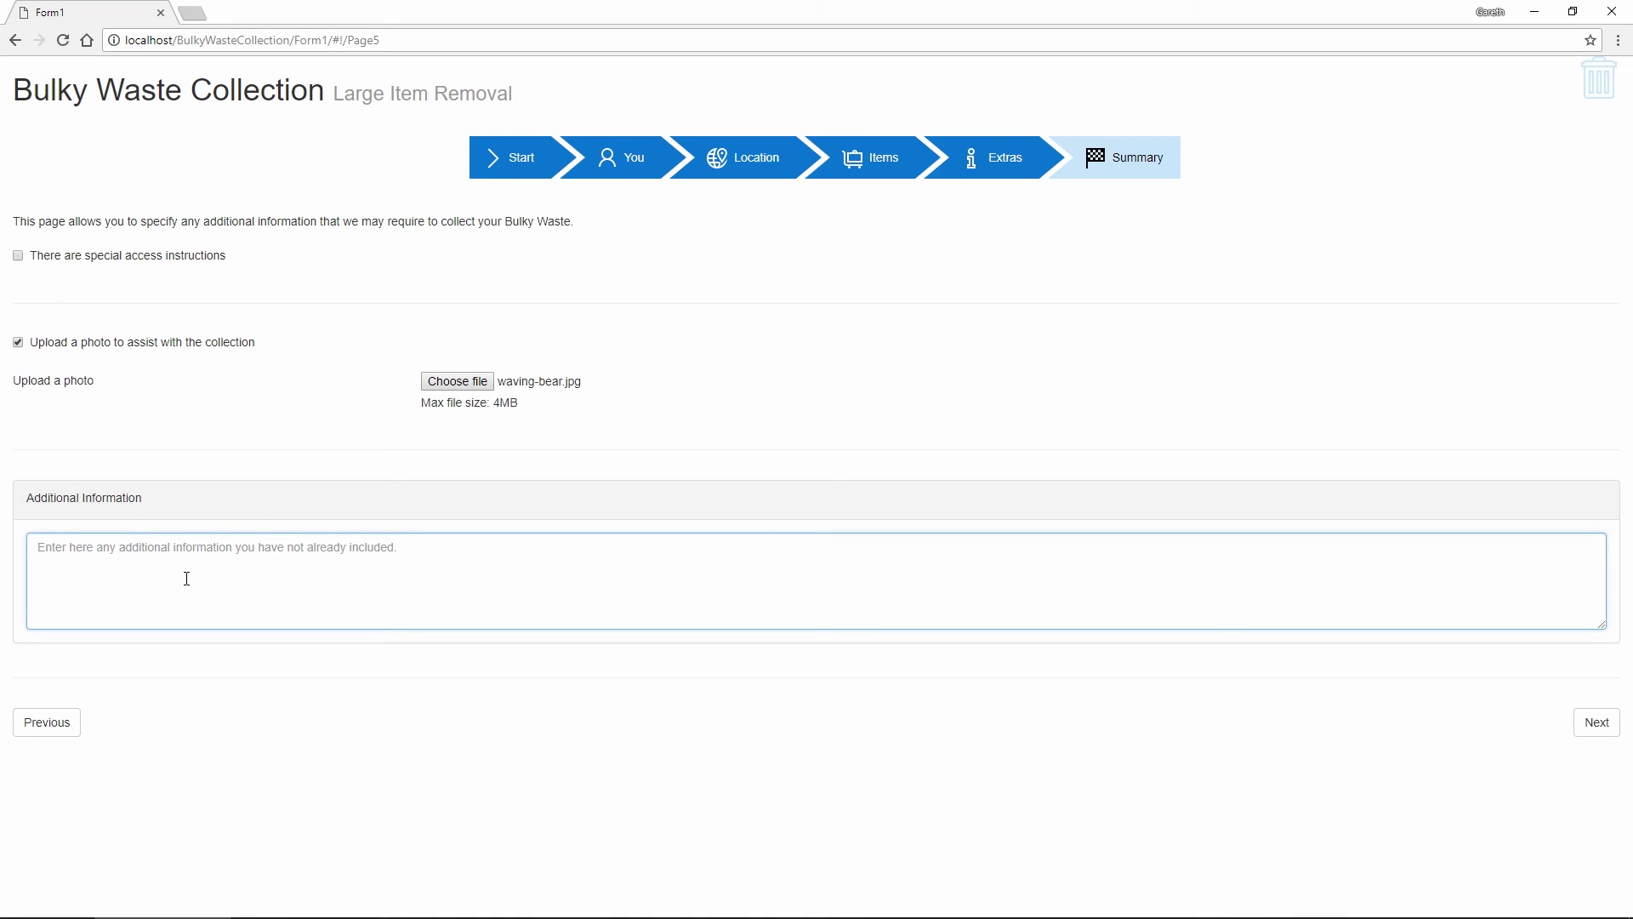
type("Bew")
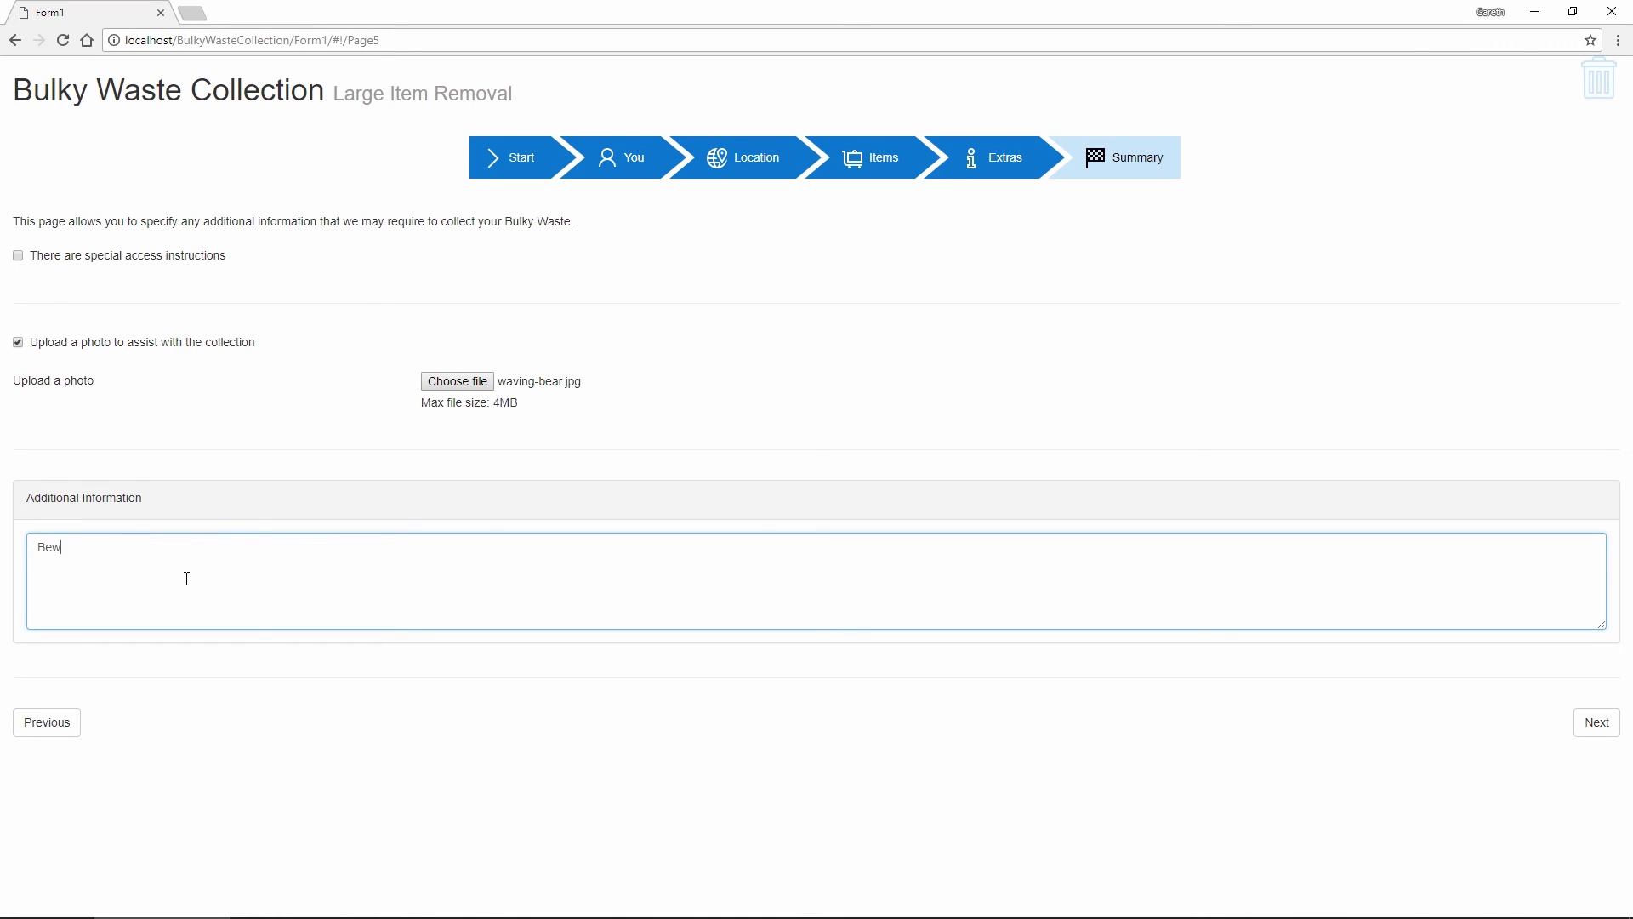
type("are of the bear")
key("Tab")
Draw a signature on the summary page and continue to the collection timeslots
left_click(1586, 724)
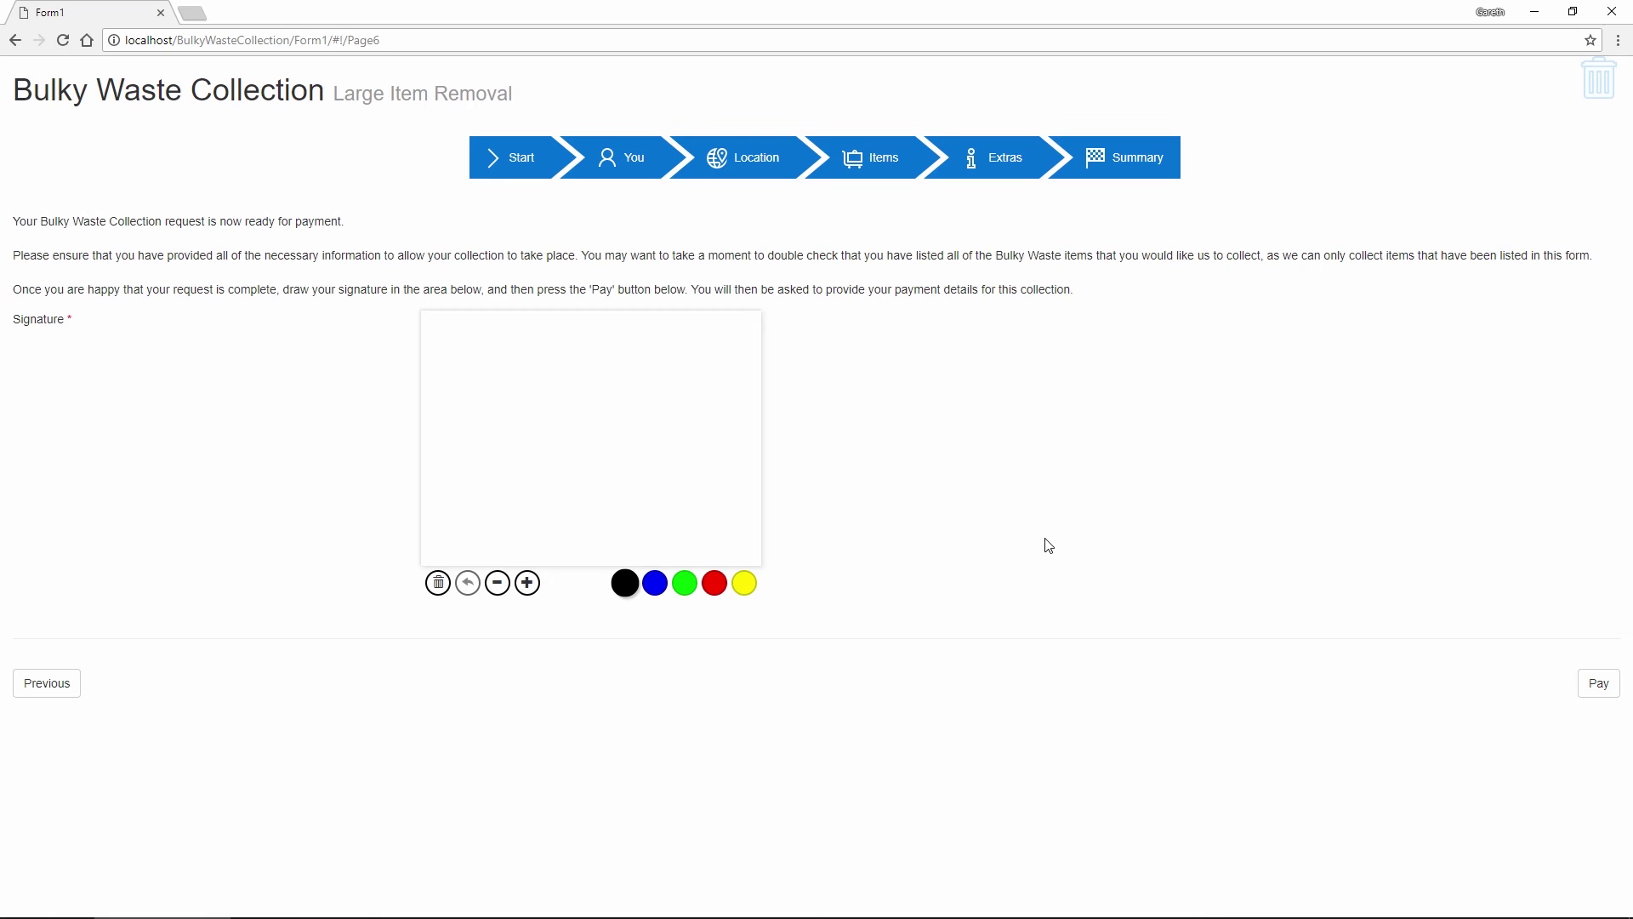
mouse_move(517, 393)
left_mouse_down()
mouse_move(513, 427)
mouse_move(578, 406)
left_mouse_up()
mouse_move(555, 449)
left_mouse_down()
mouse_move(619, 425)
mouse_move(557, 501)
left_mouse_up()
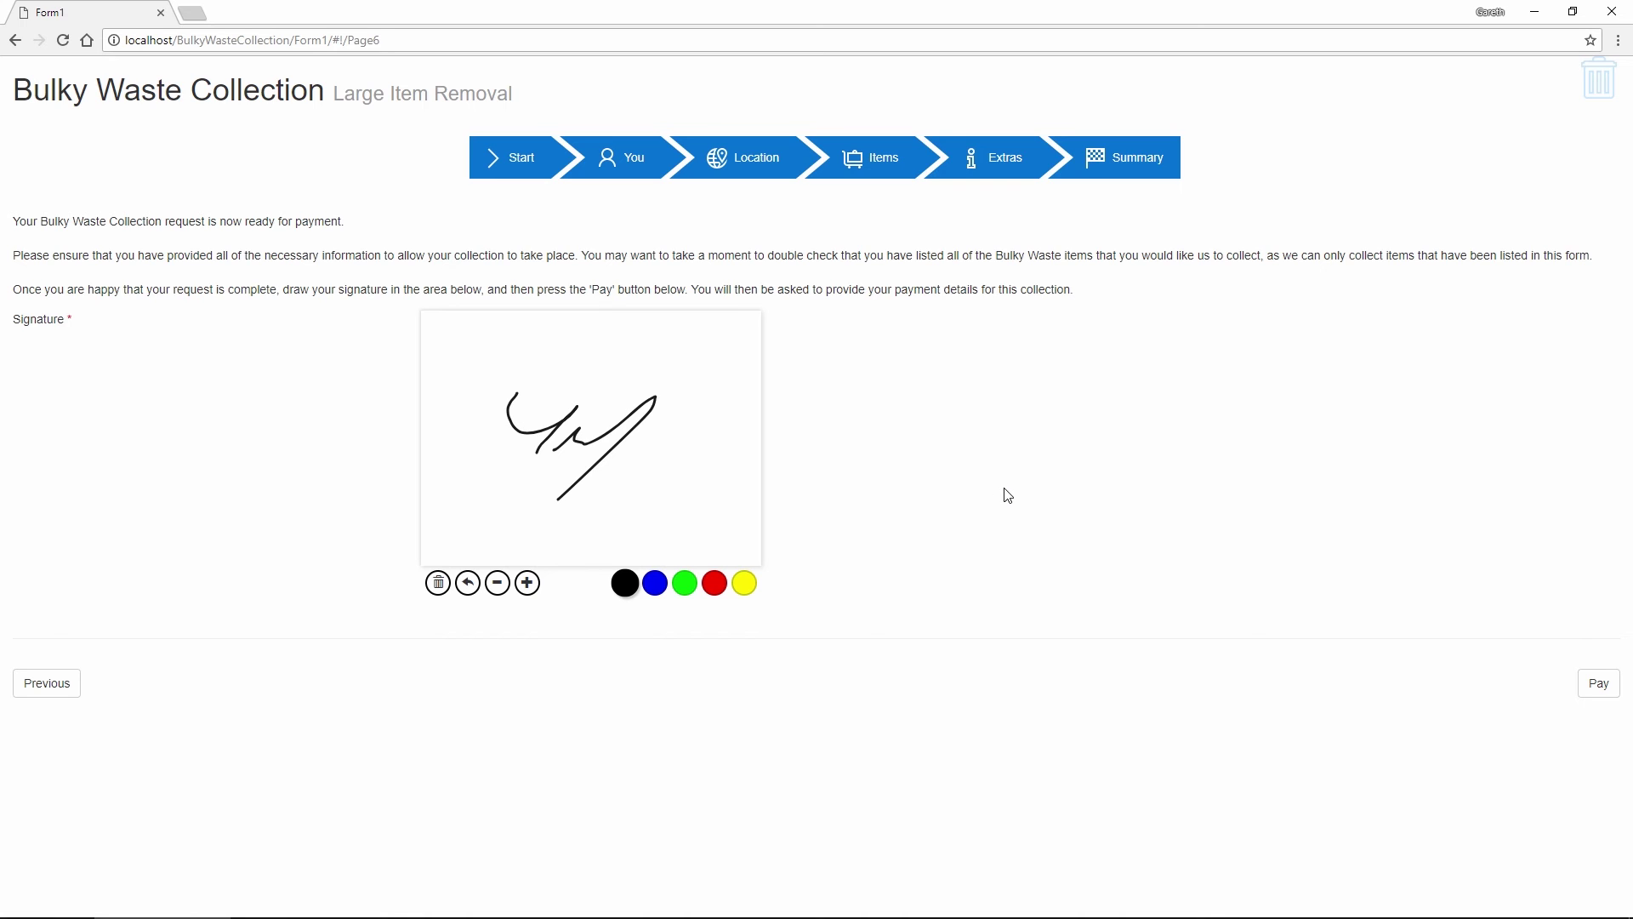
left_click(1596, 685)
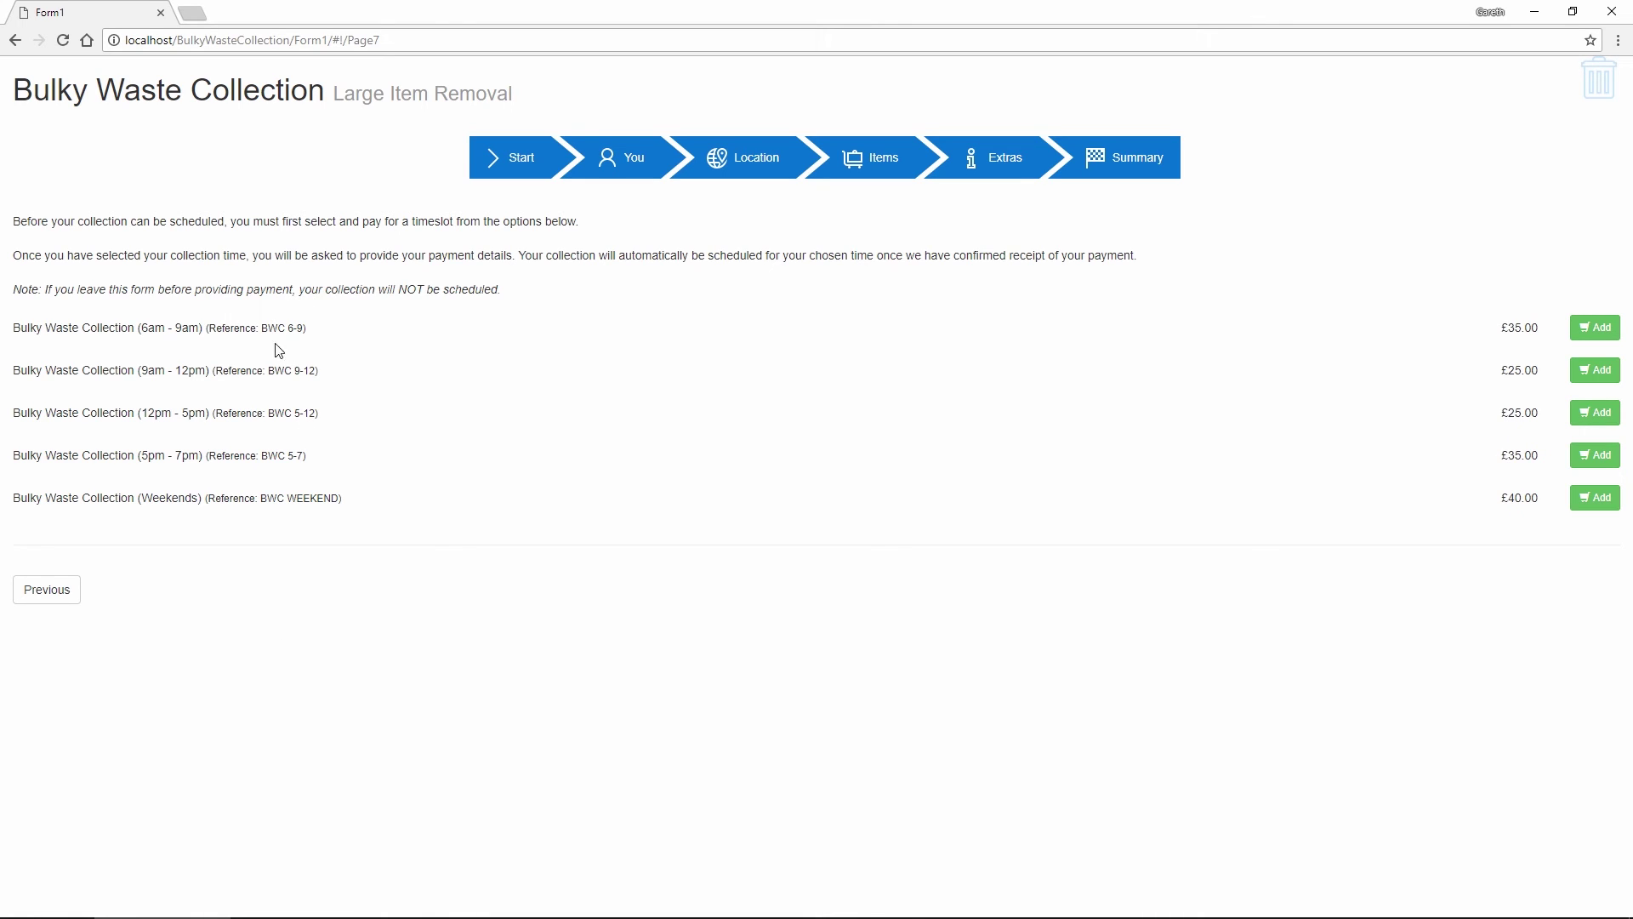
Add the £35.00 6am–9am slot to the cart and pay for it
left_click(1598, 341)
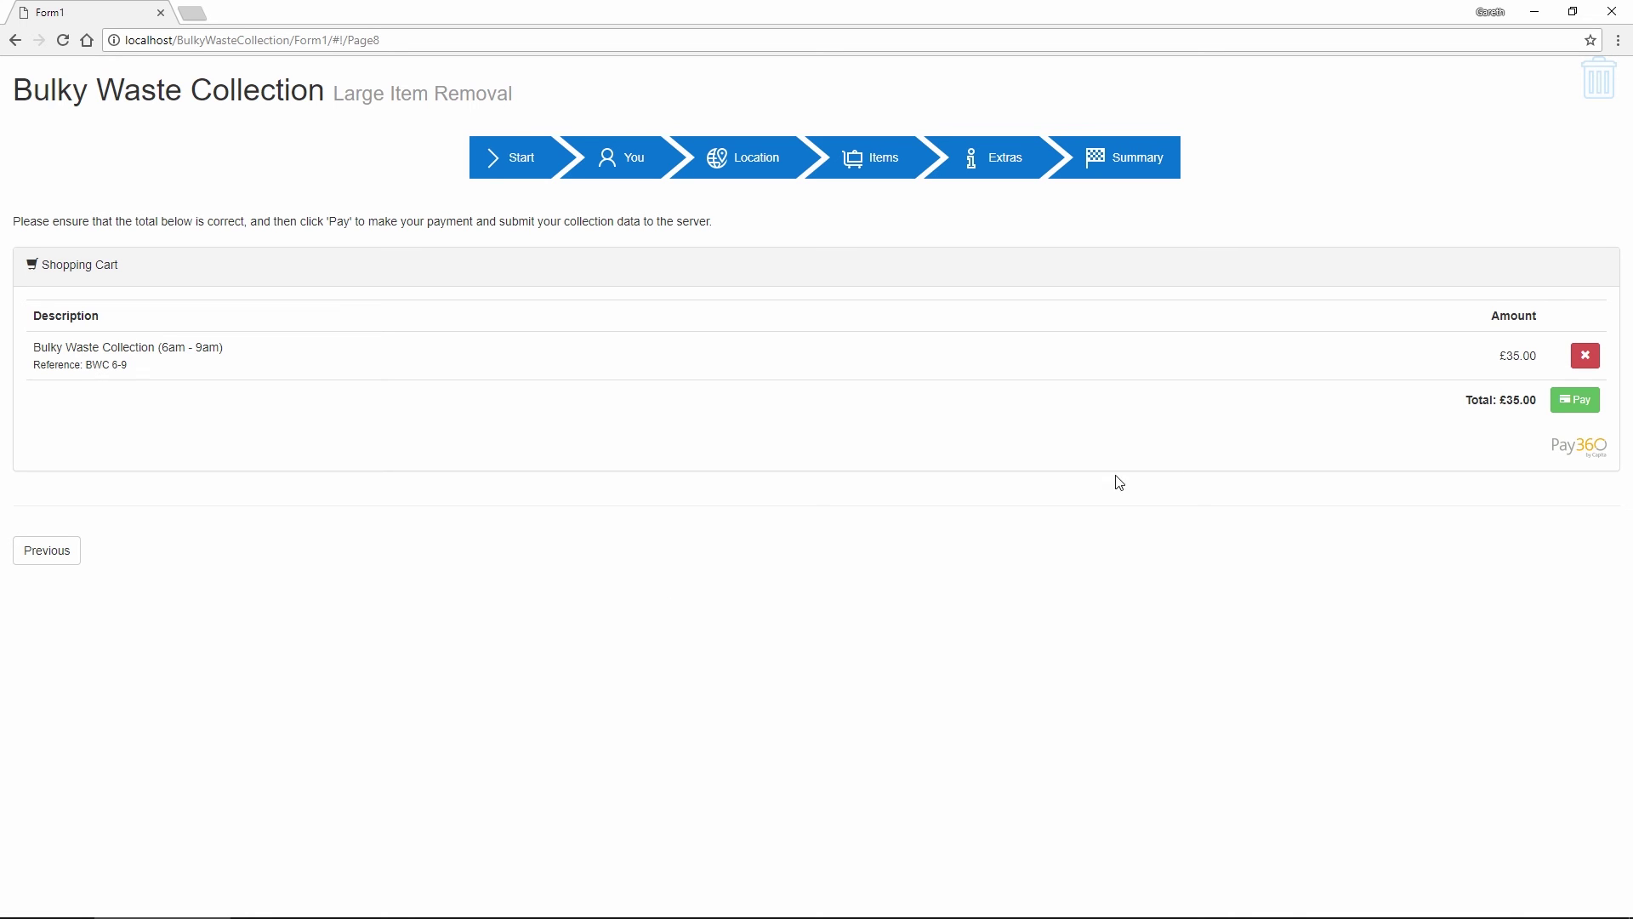
left_click(1580, 403)
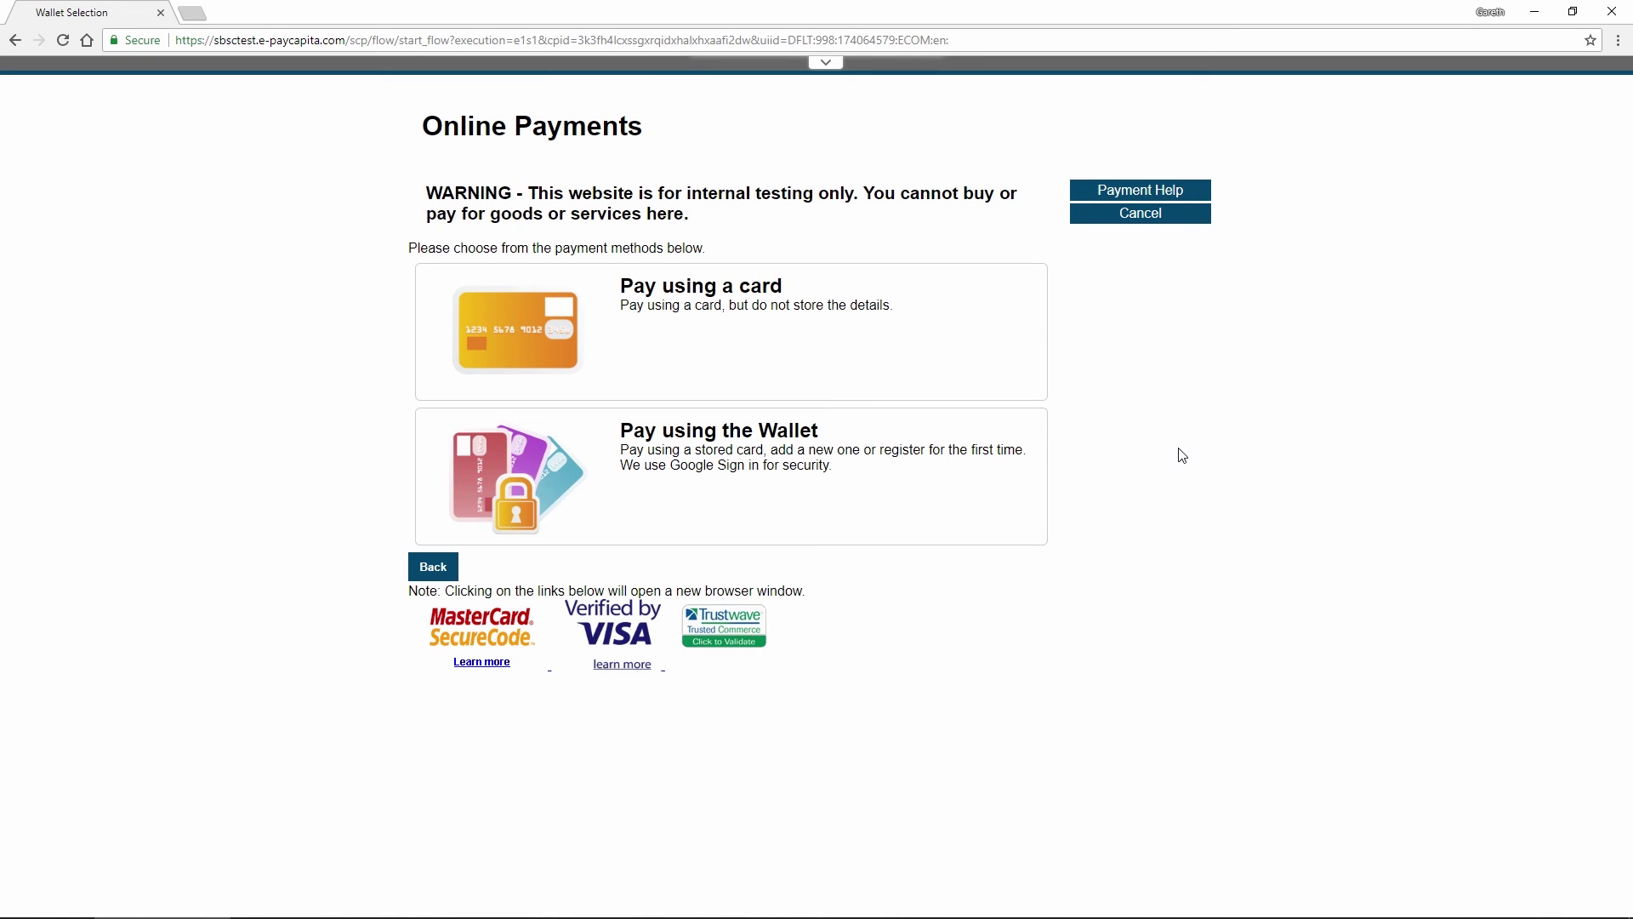
Choose card payment and enter the test card number, expiry date and security code
left_click(734, 329)
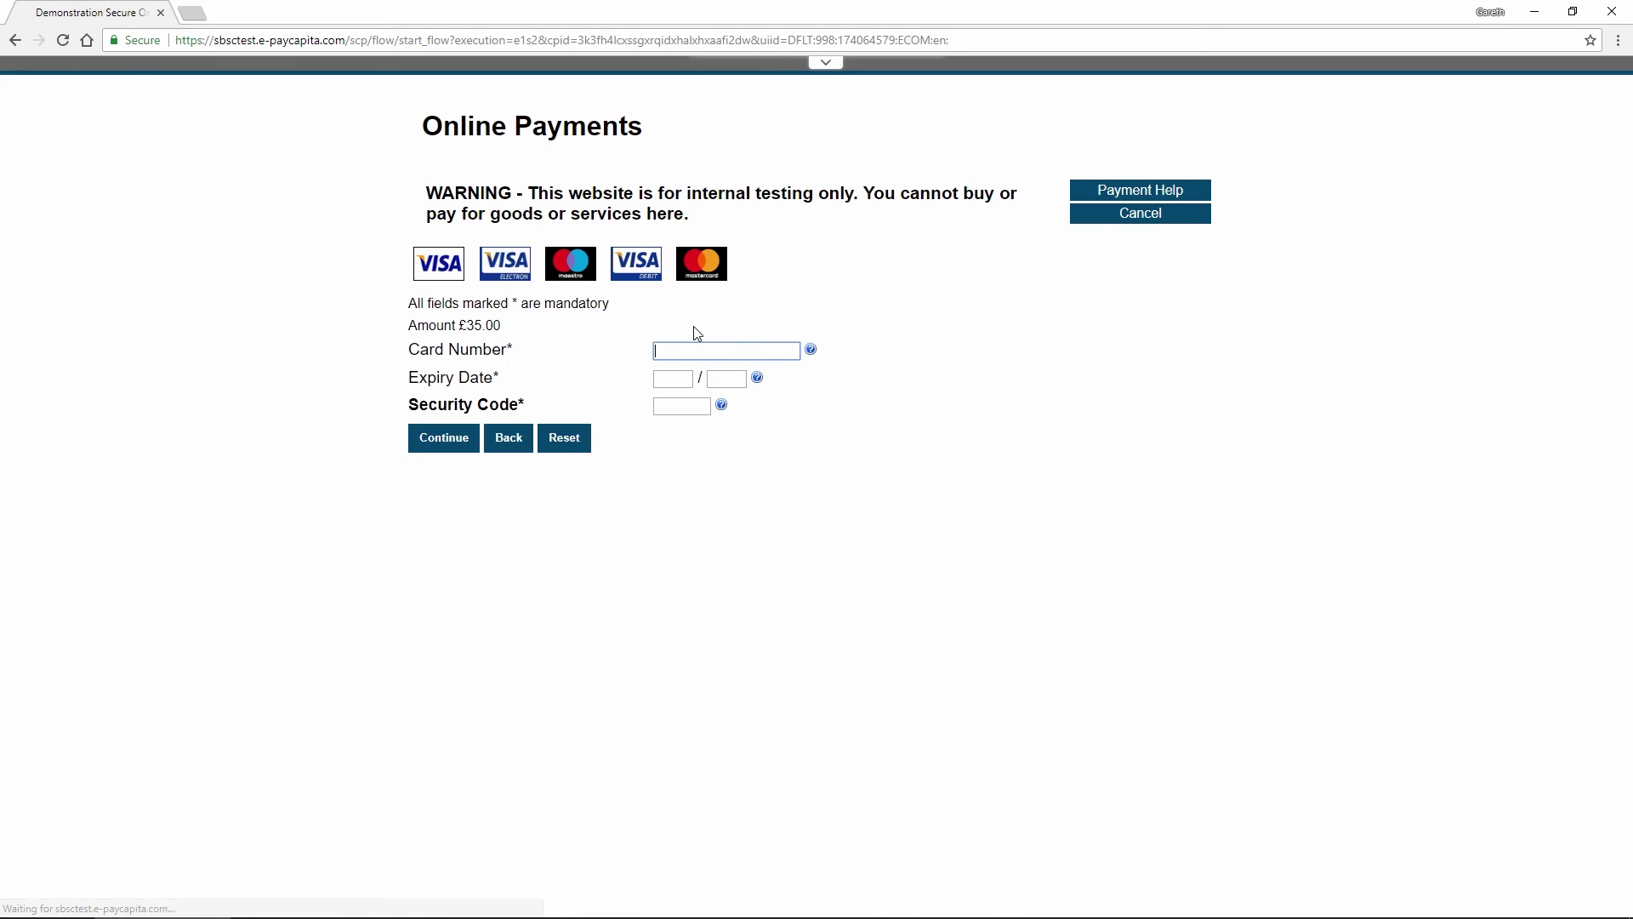
type("44443")
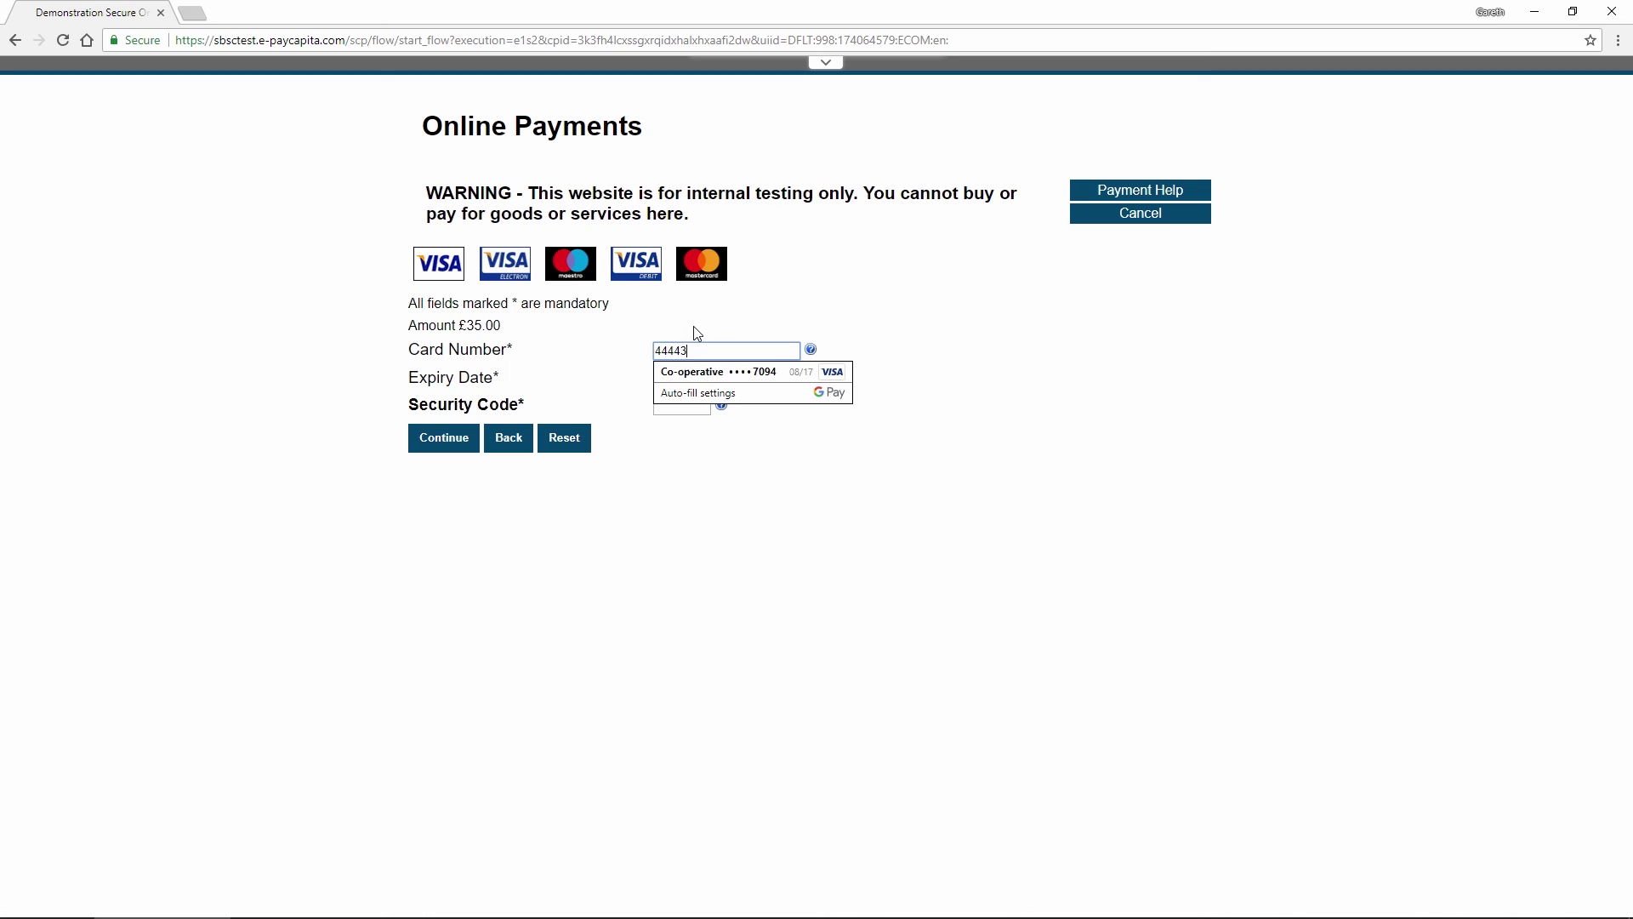
type("33322221111")
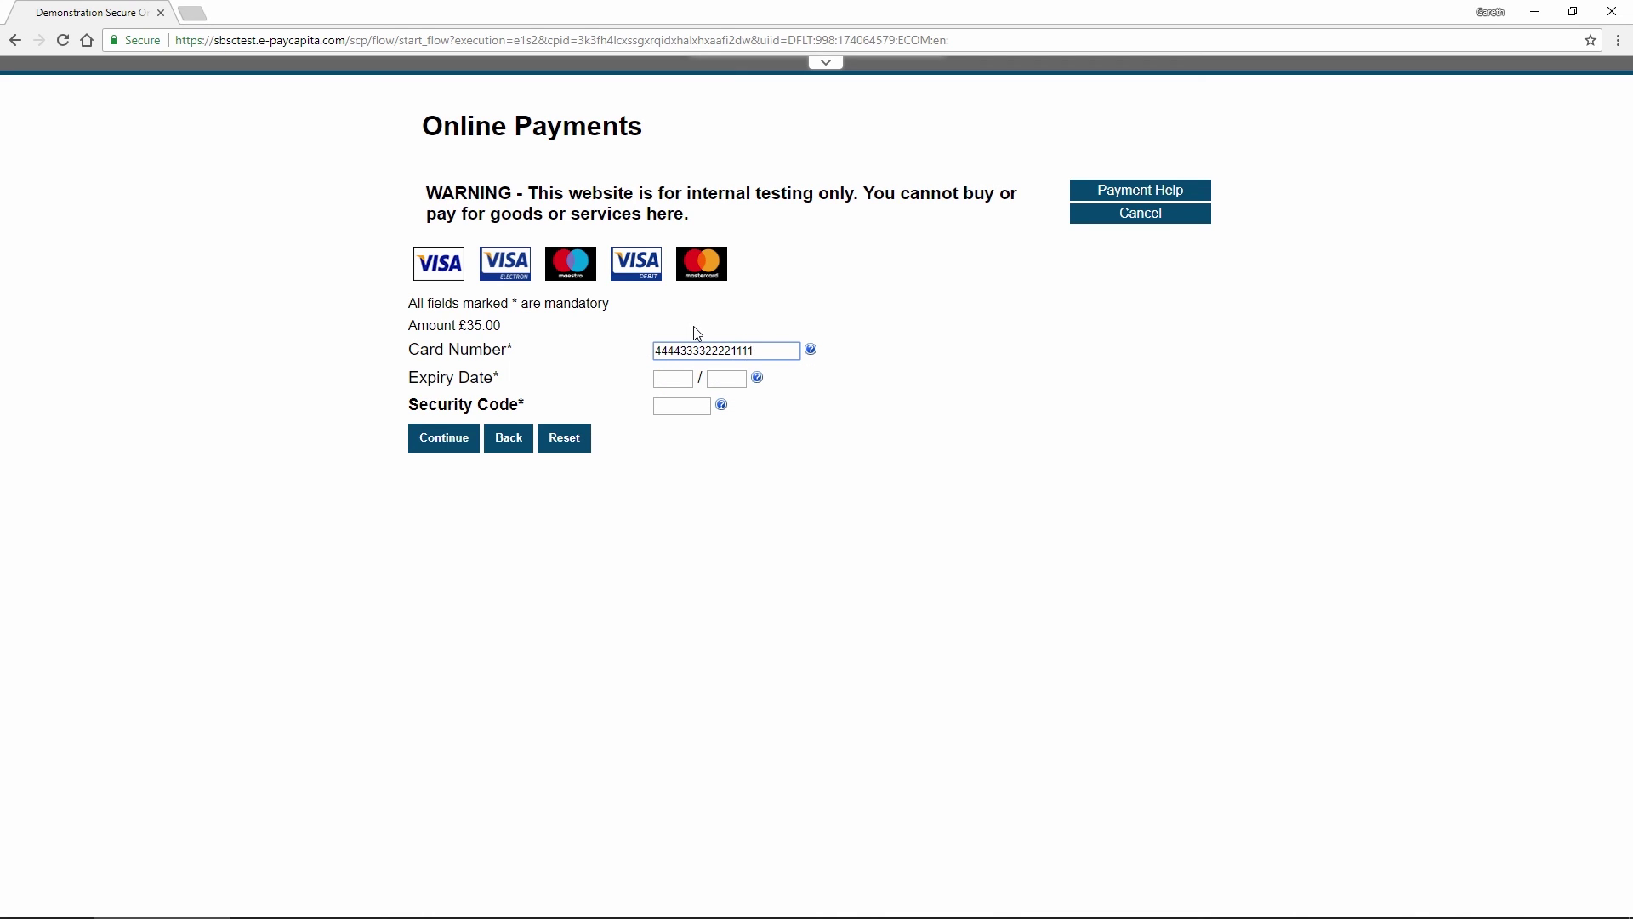
left_click(667, 374)
type("12")
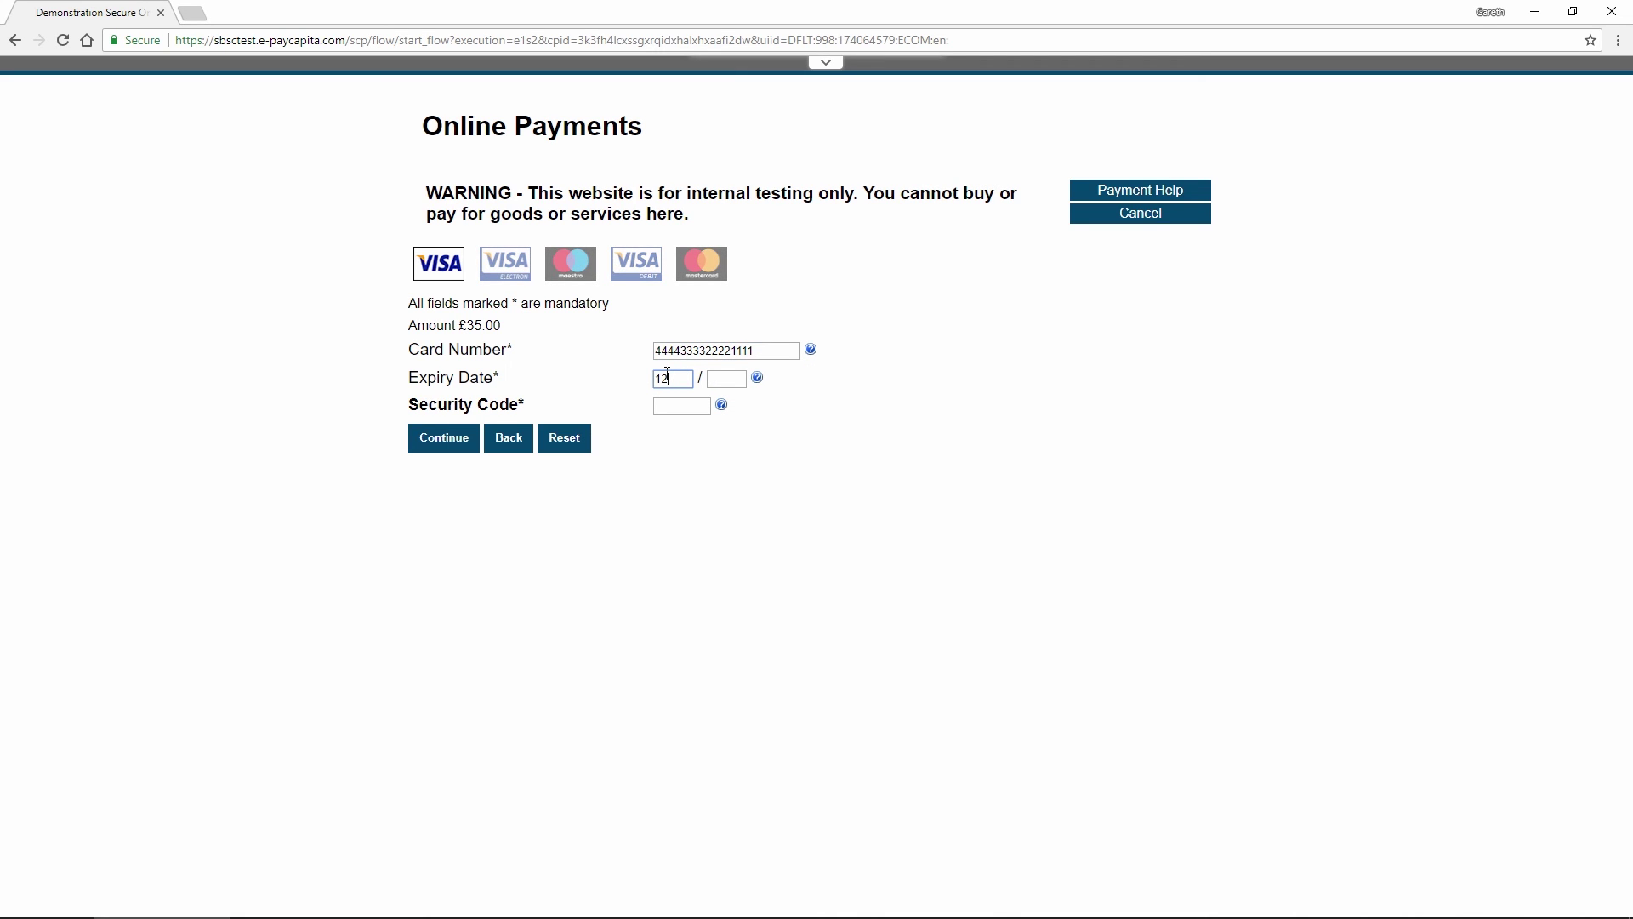
key("Tab")
type("20")
key("Tab")
type("123")
left_click(460, 434)
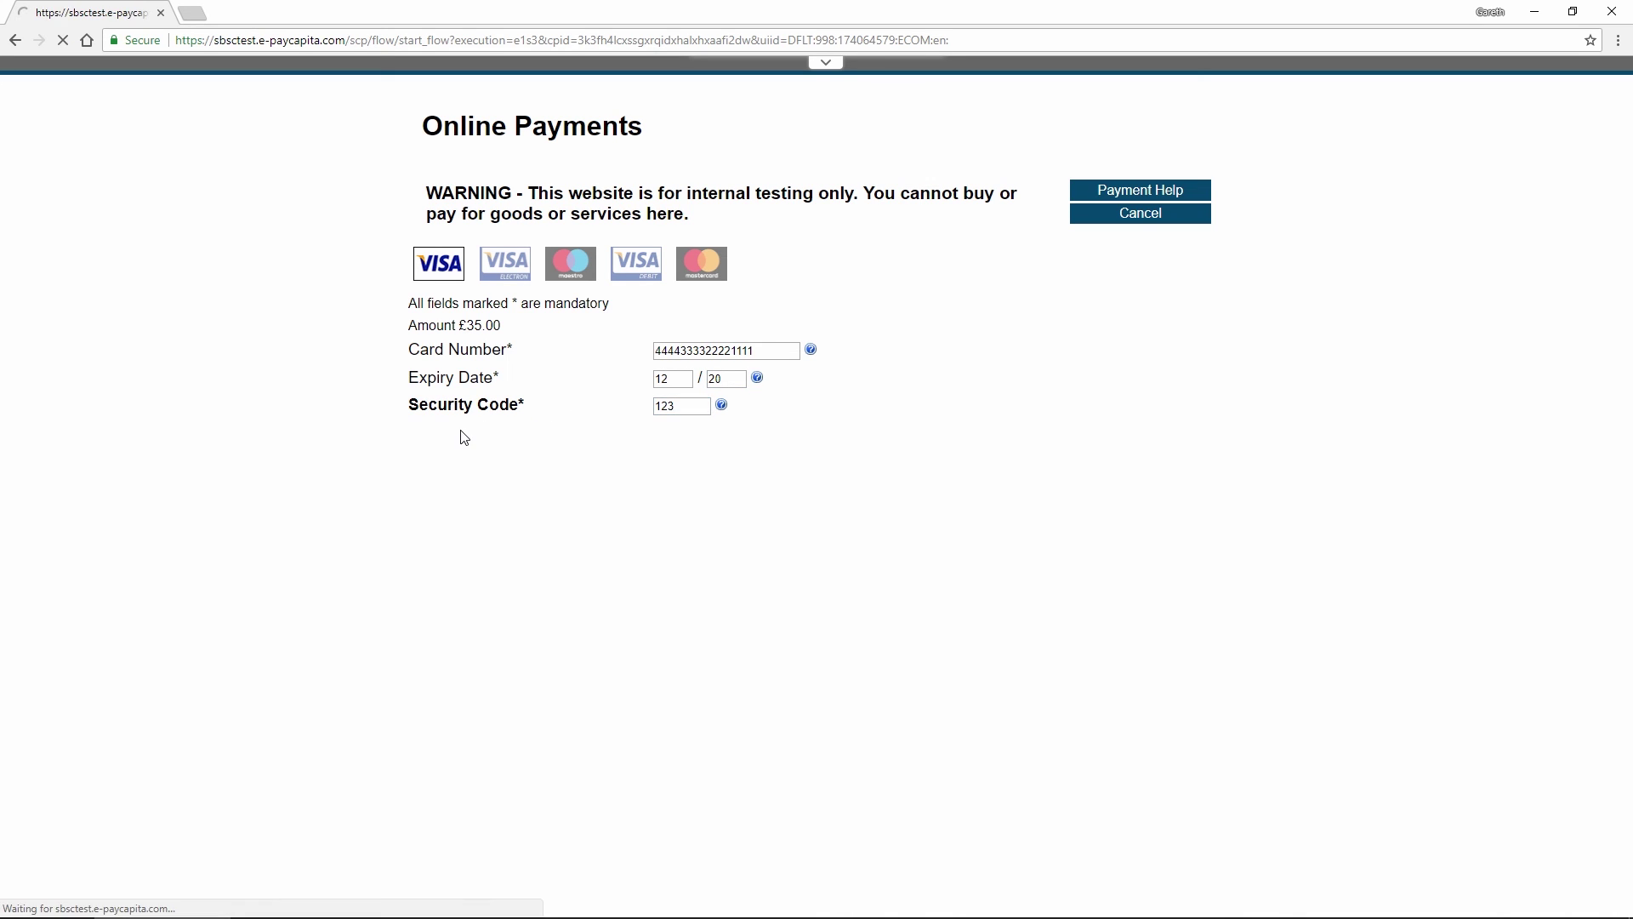
Fill in the cardholder name, first address line and postcode, then submit them
type("Alf A")
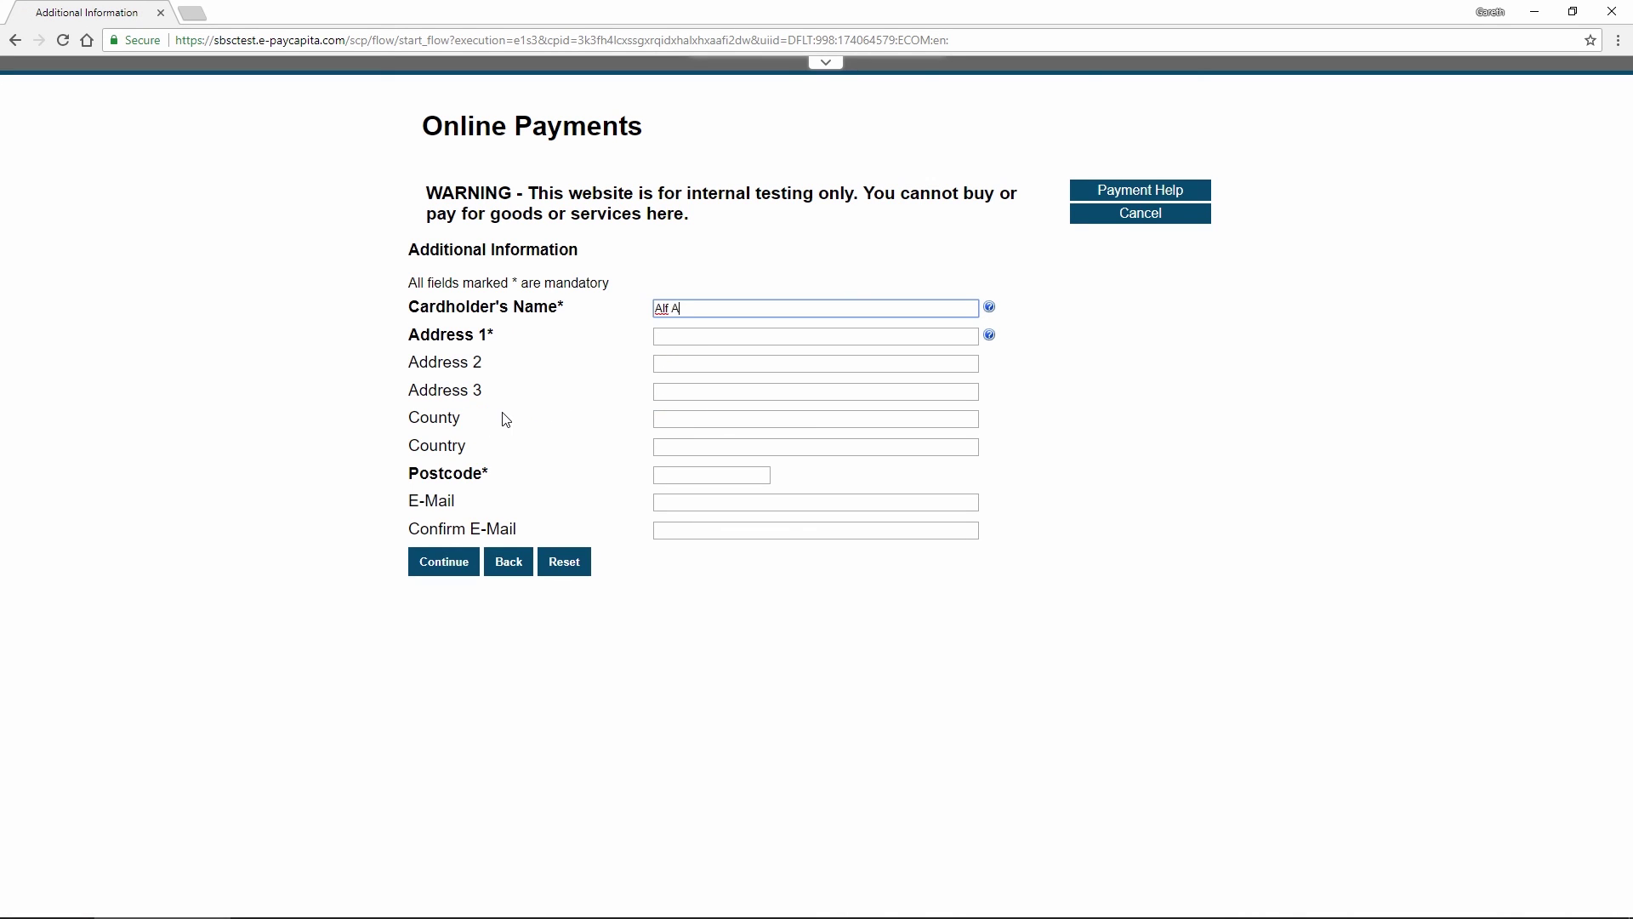
type("lfington")
key("Tab")
type("Test ")
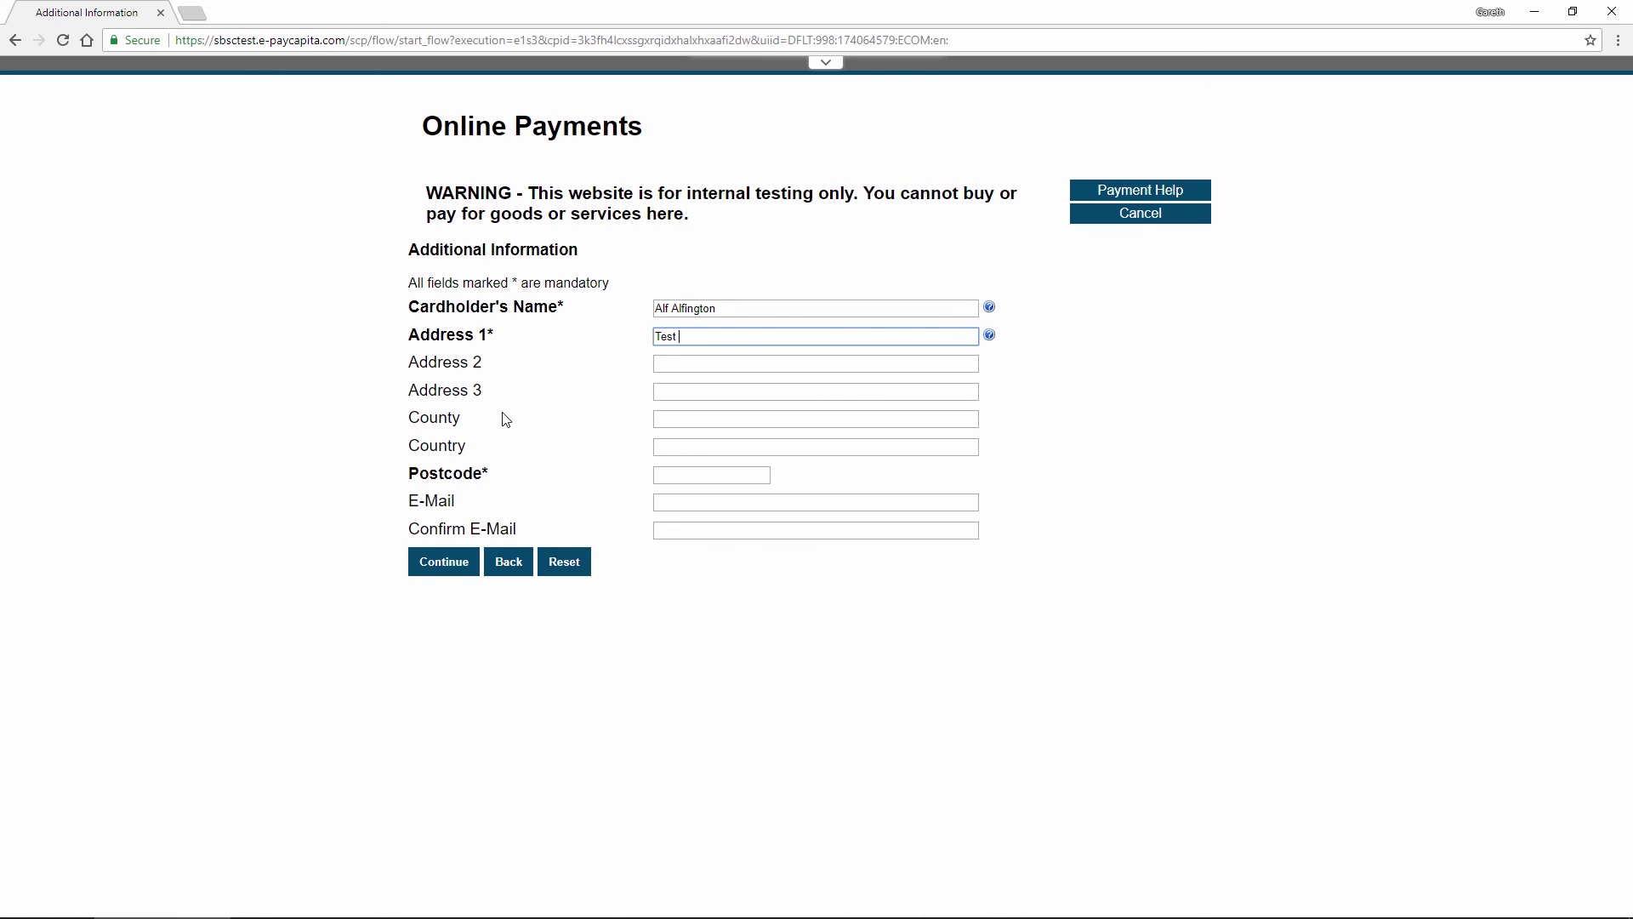
type("House")
left_click(680, 474)
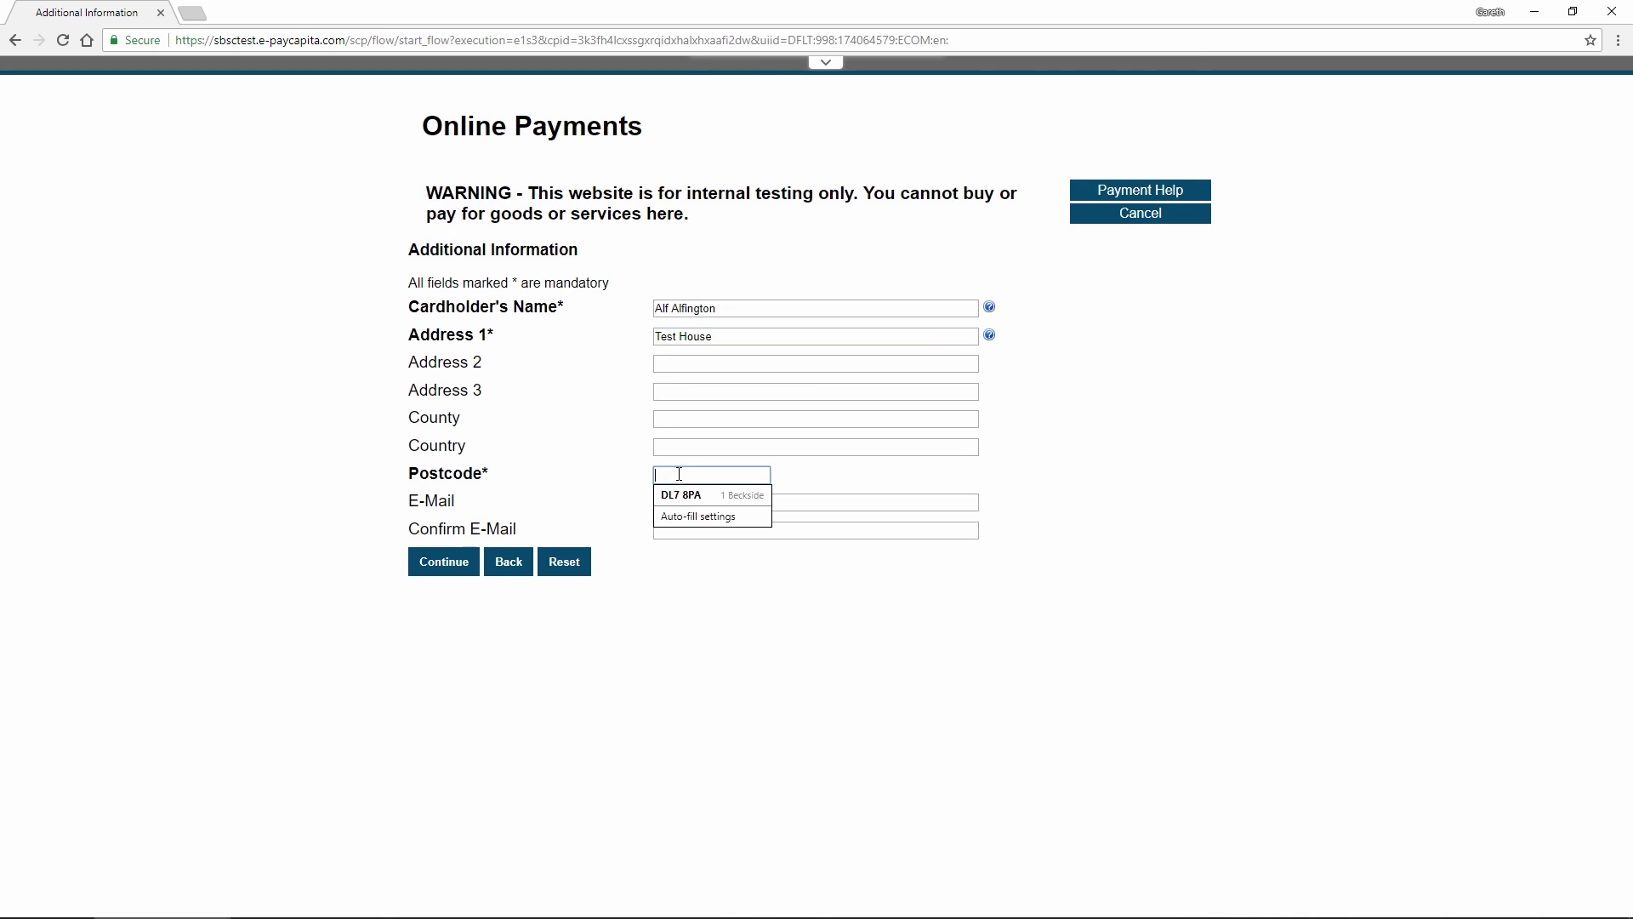
type("AA1 1AA")
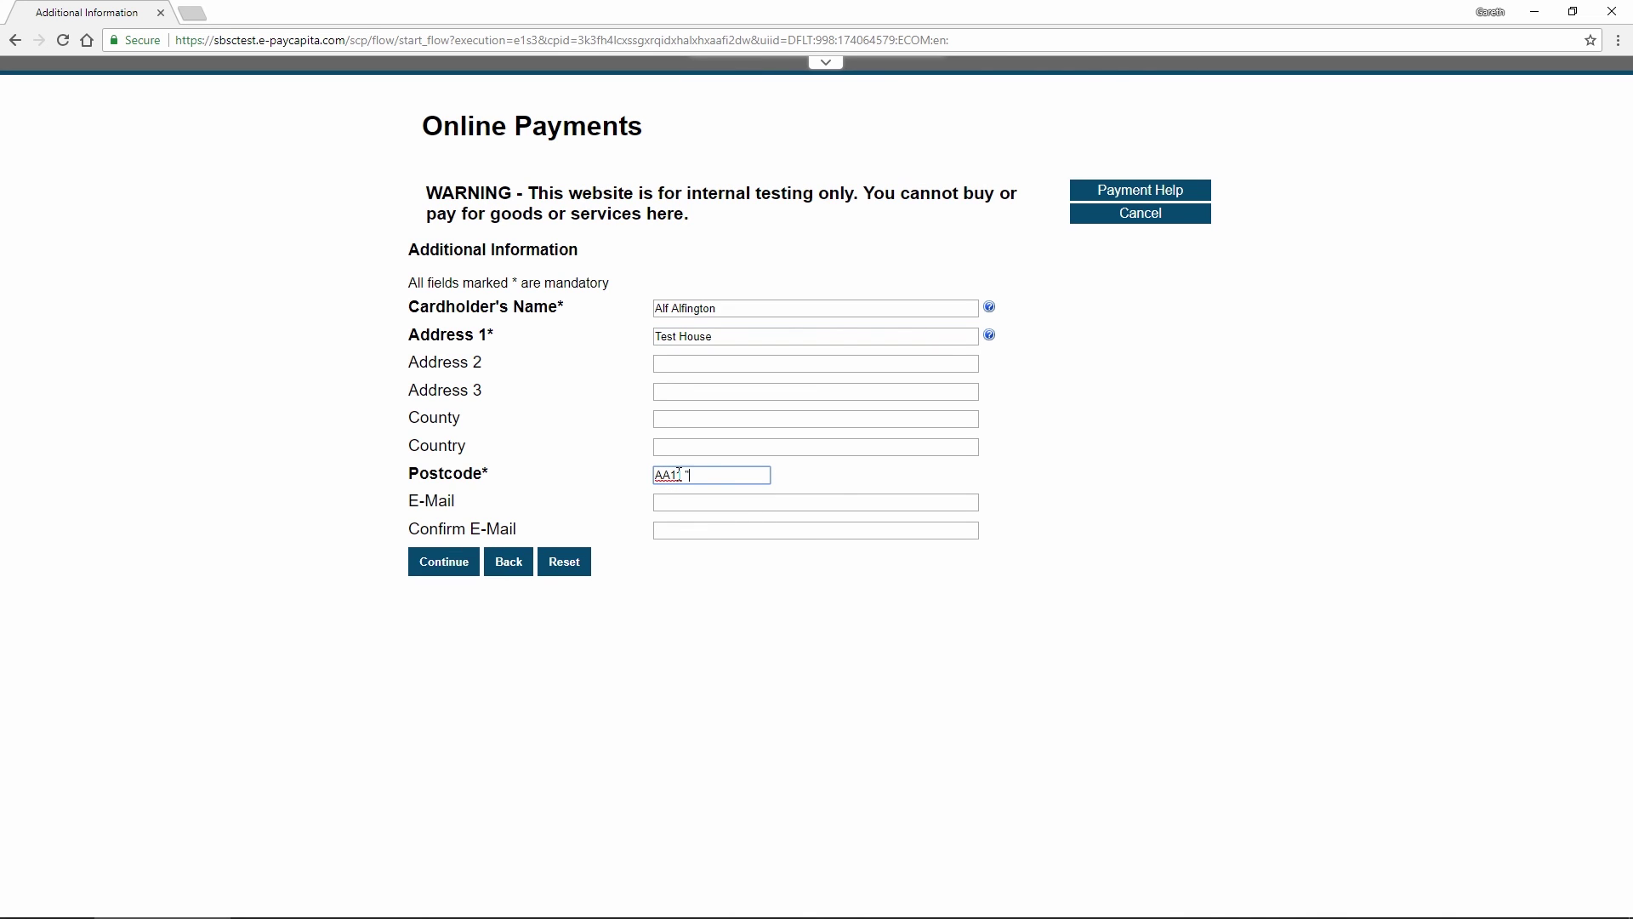
key("BackSpace")
key("BackSpace")
key("BackSpace")
type("2BB")
left_click(680, 474)
type("1")
left_click(454, 567)
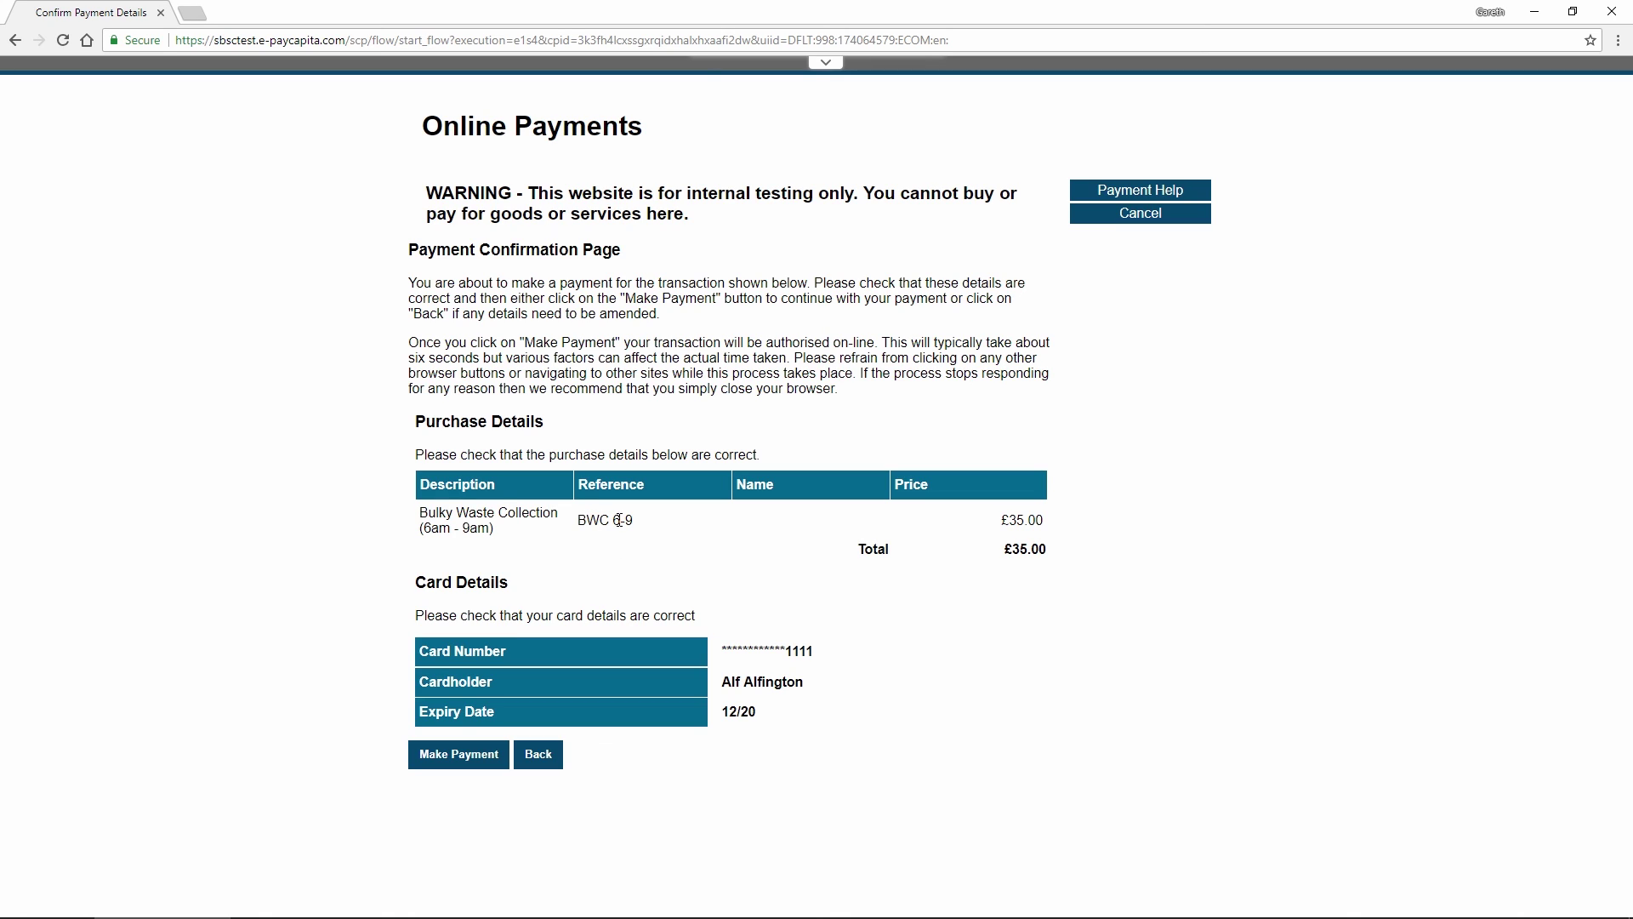
Make the £35.00 payment and check the transaction ID on the success page
left_click(457, 762)
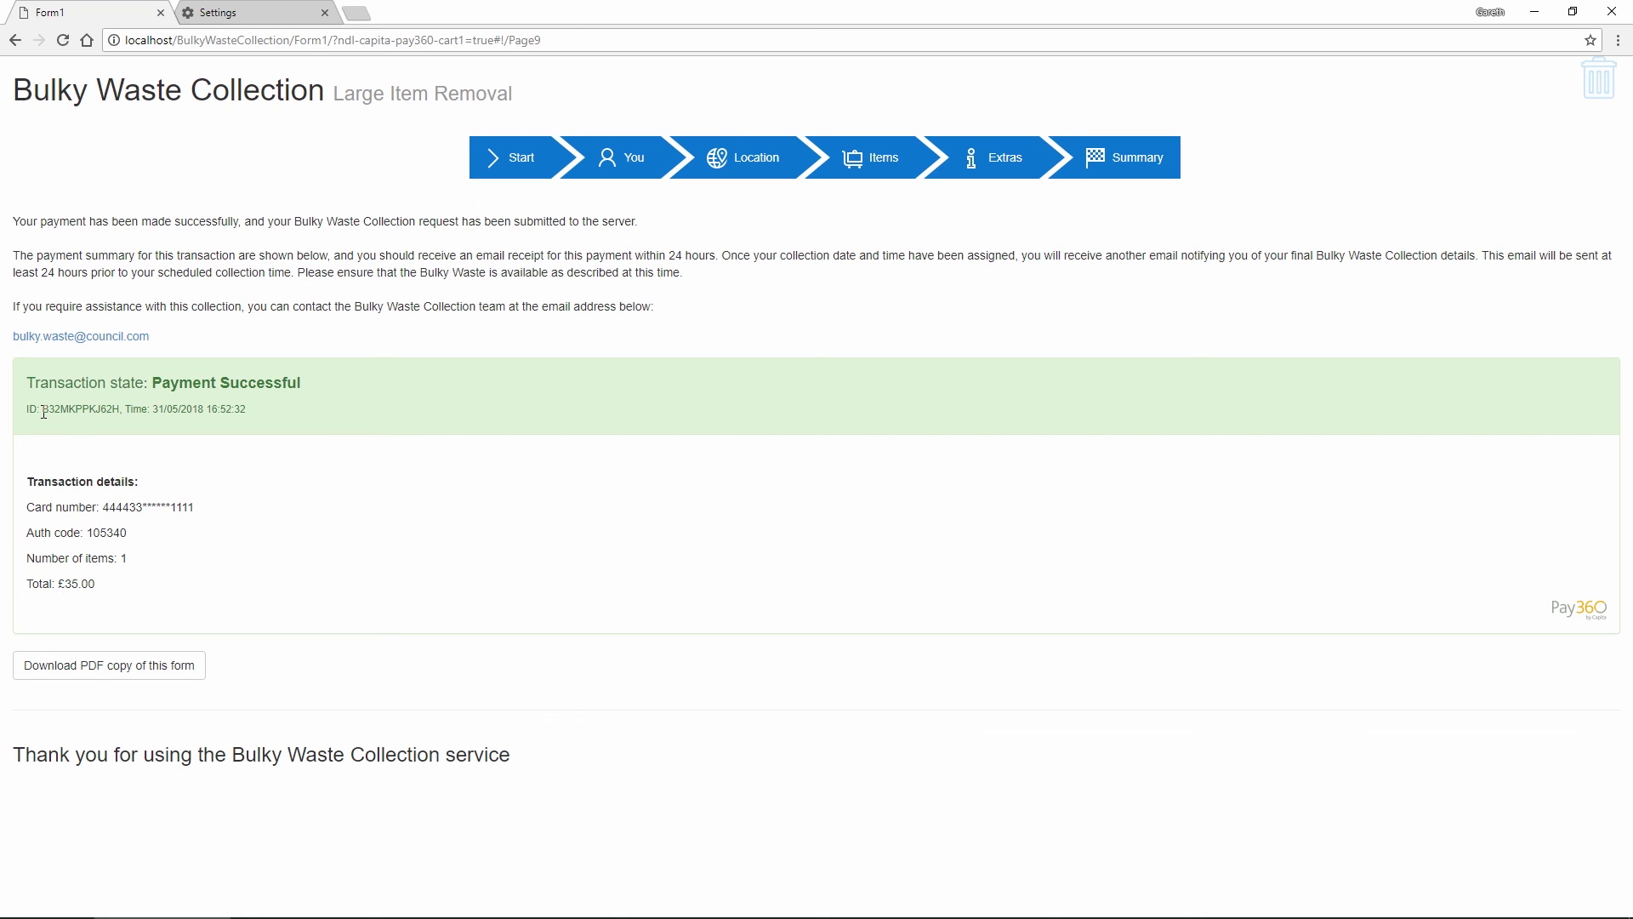
left_click_drag(44, 412, 119, 410)
left_click(260, 411)
Download Form1_4.pdf and scroll to page 2 with the items, extras and signature
left_click(137, 669)
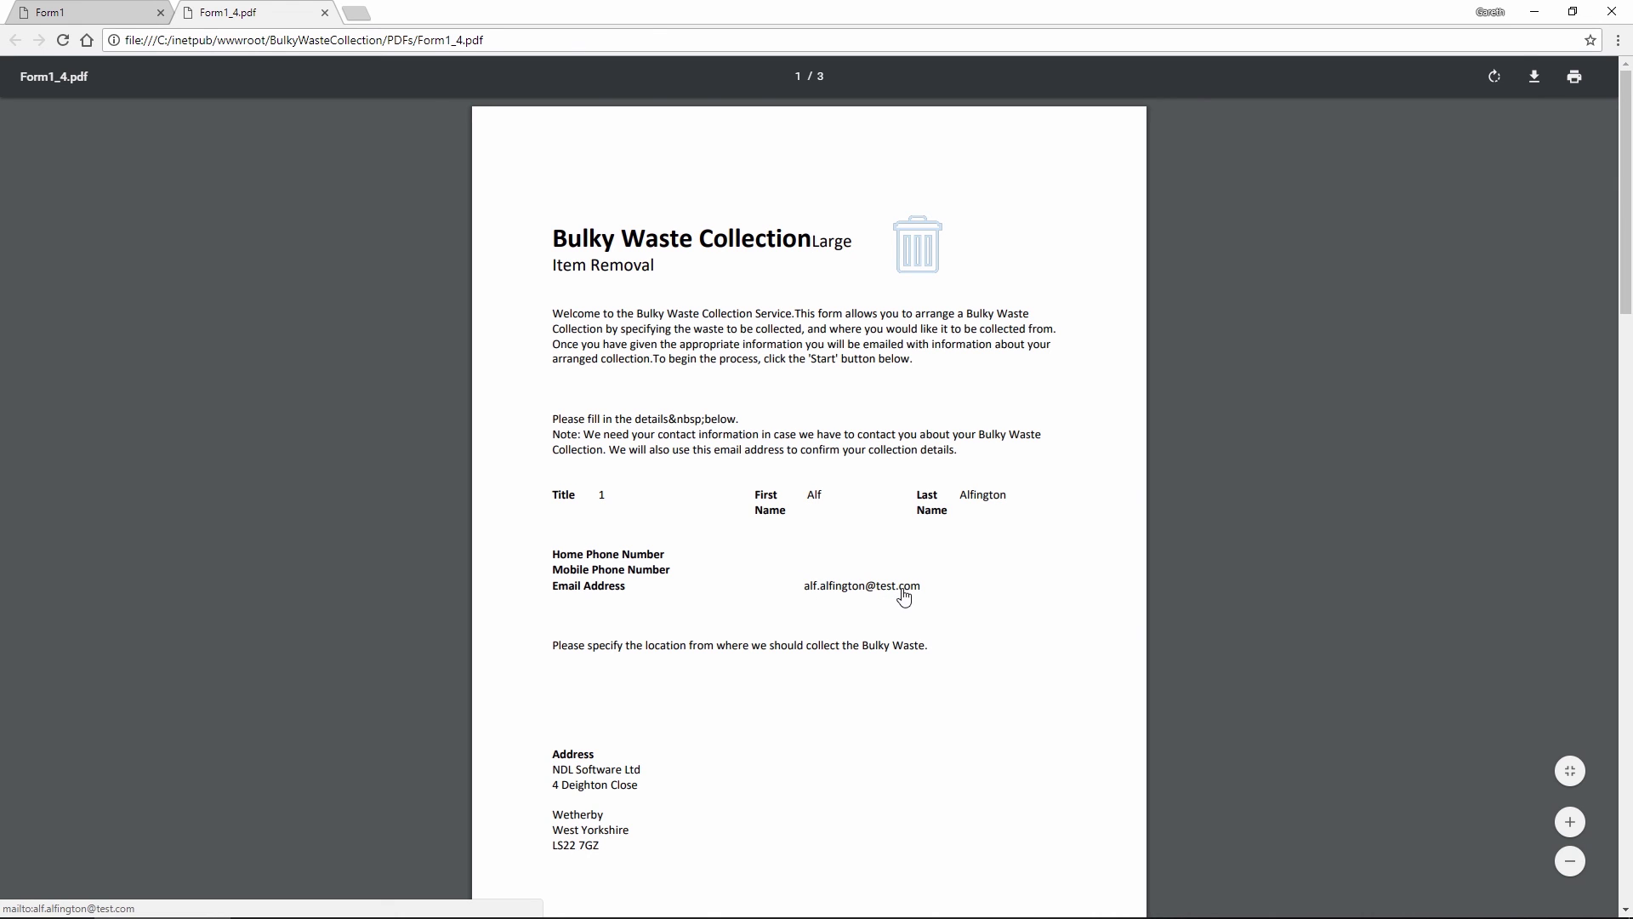
scroll(906, 595, "down", 12)
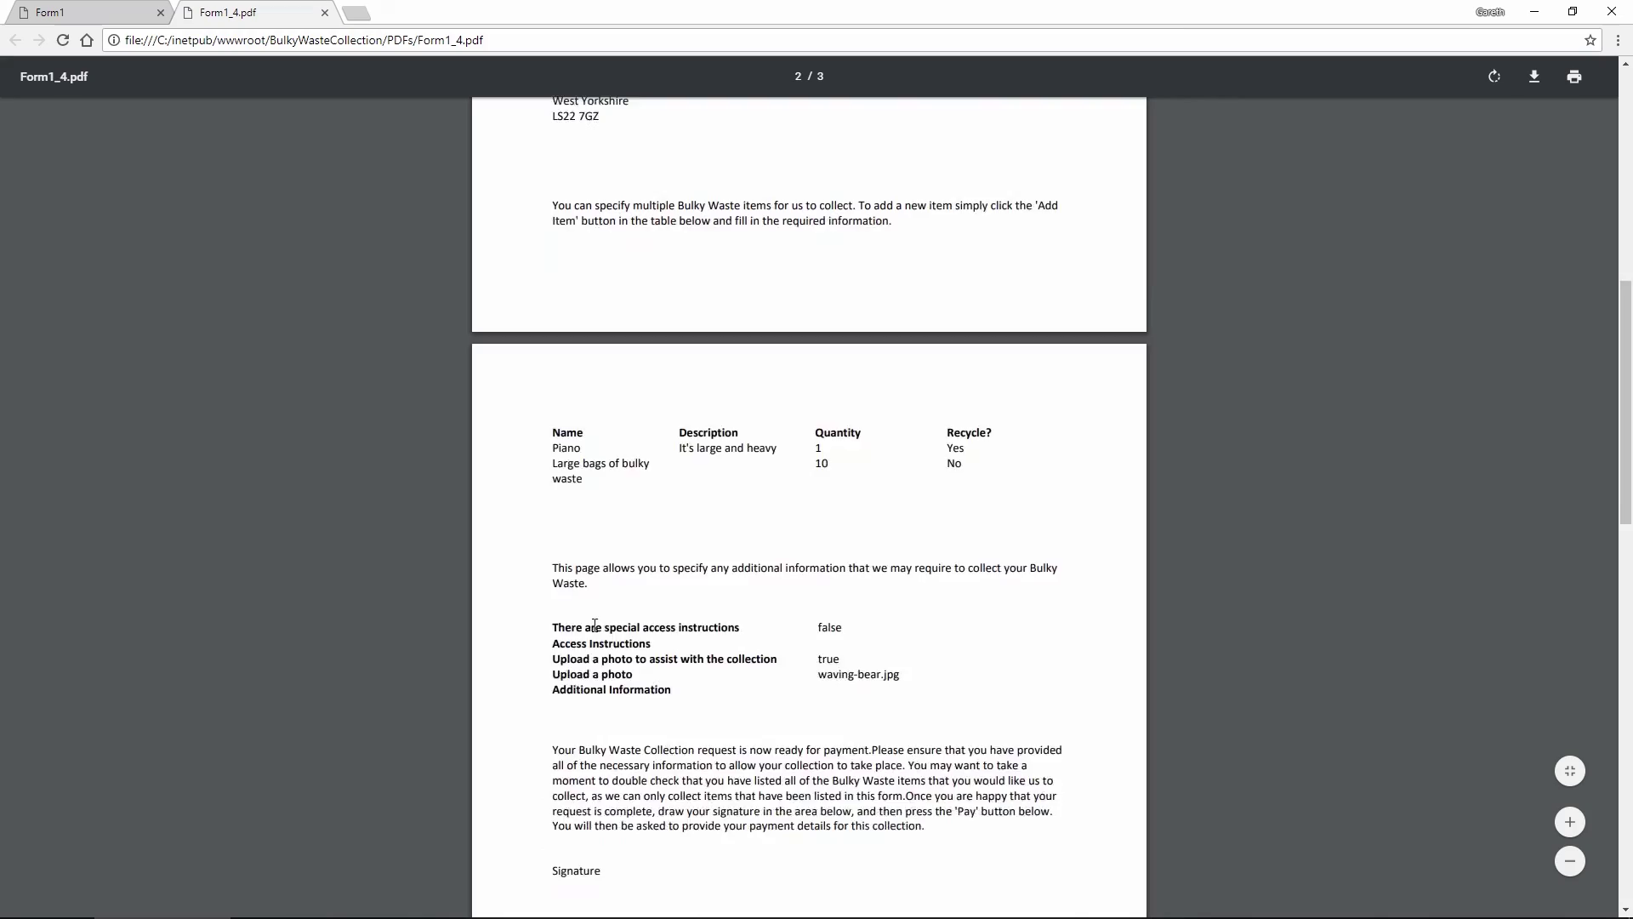
scroll(596, 612, "down", 5)
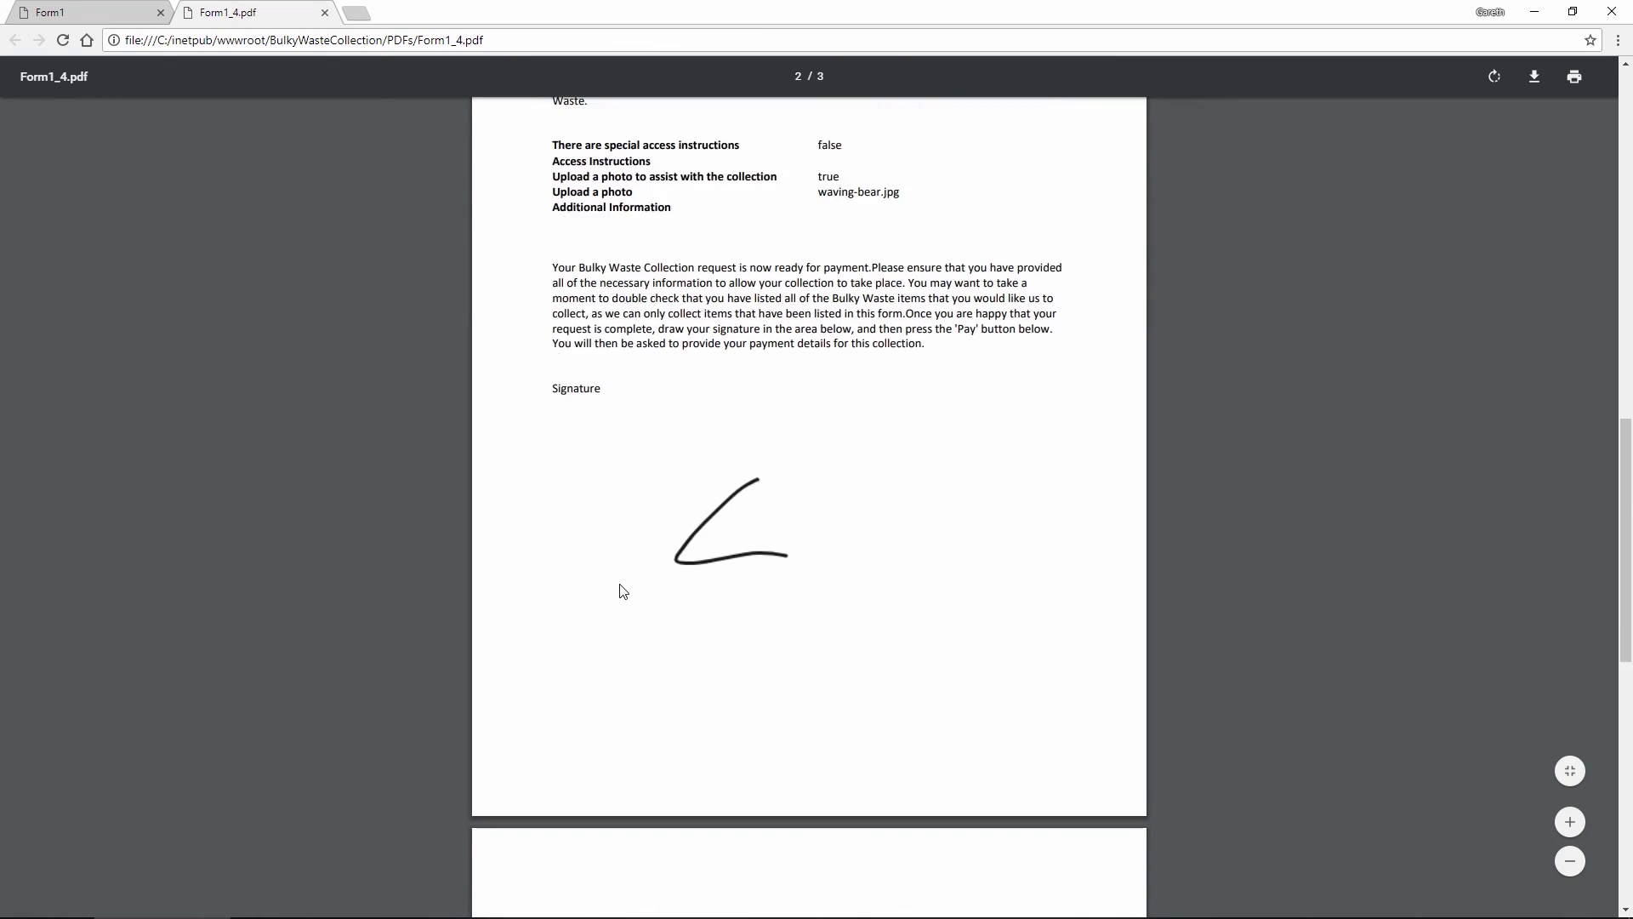
scroll(623, 591, "down", 5)
scroll(623, 591, "up", 20)
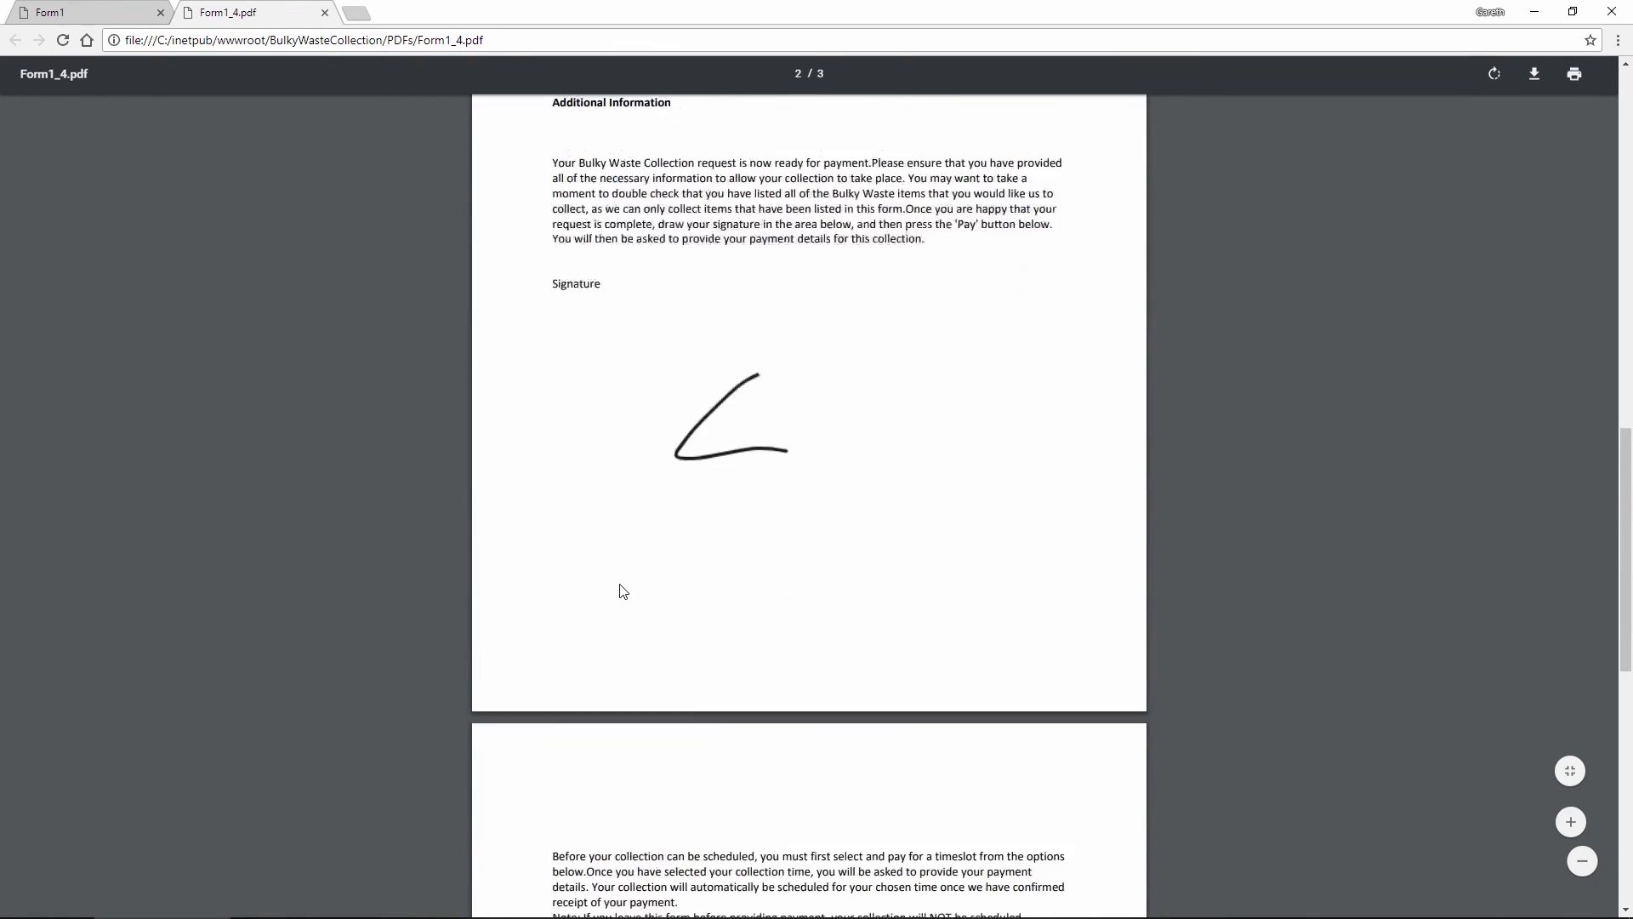